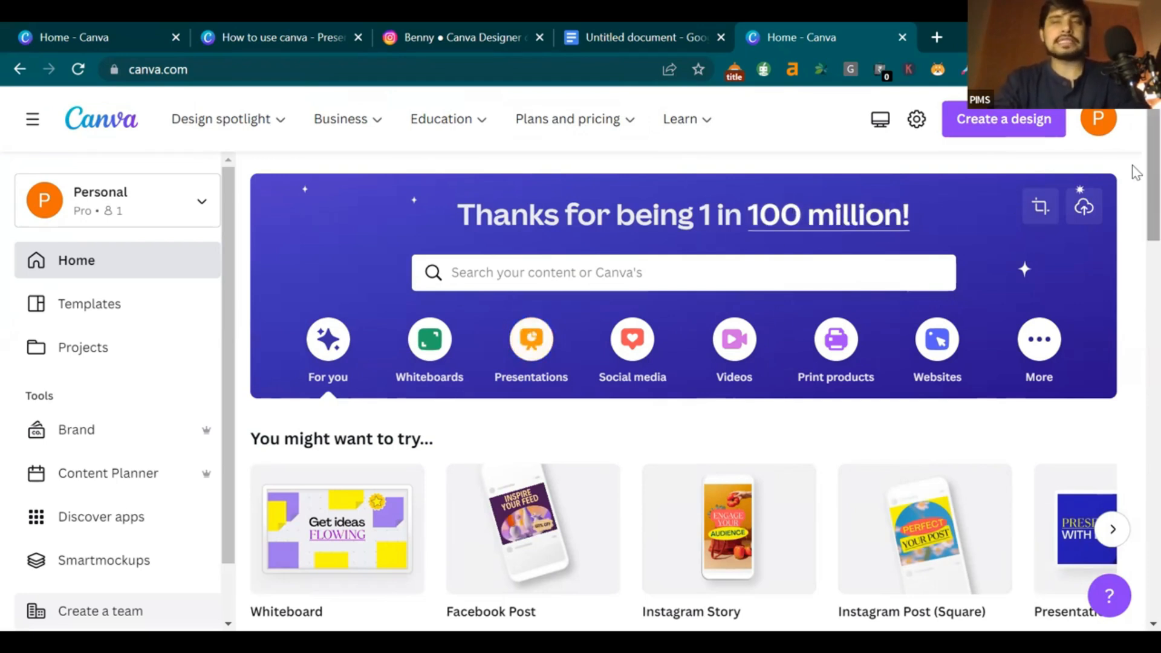
Look over the current page, then switch to the How to use canva presentation tab
{"action": "scroll", "coordinate": [1135, 173], "scroll_direction": "down", "scroll_amount": 8}
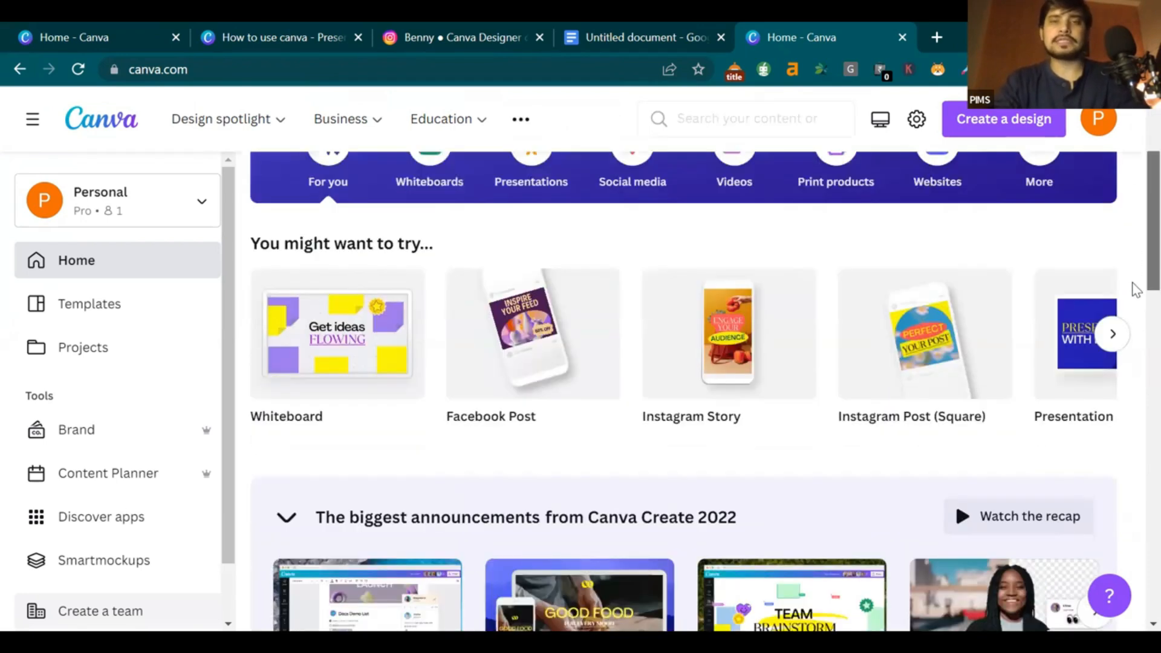
{"action": "scroll", "coordinate": [1136, 327], "scroll_direction": "down", "scroll_amount": 6}
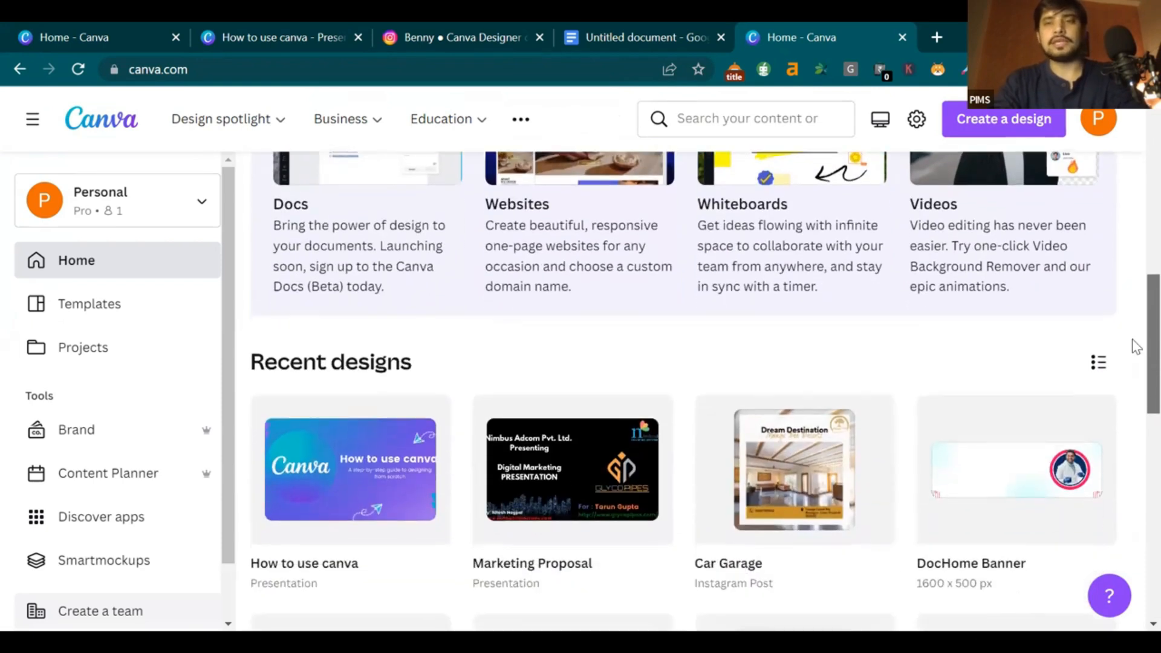
{"action": "scroll", "coordinate": [1135, 417], "scroll_direction": "up", "scroll_amount": 14}
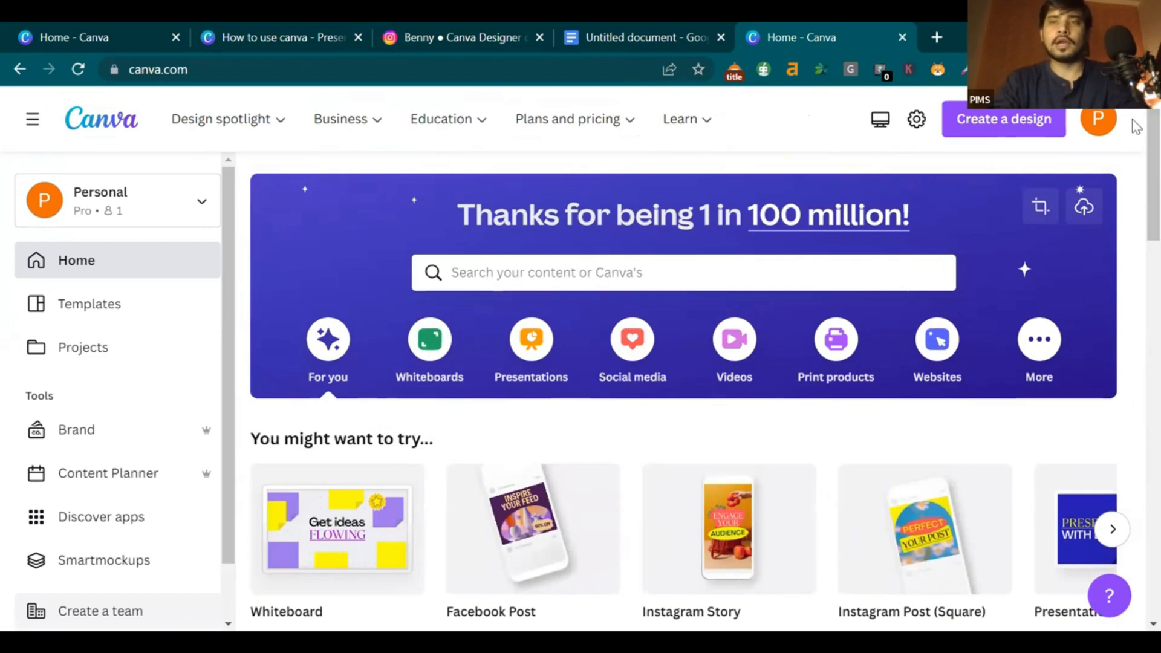
{"action": "scroll", "coordinate": [1136, 176], "scroll_direction": "down", "scroll_amount": 3}
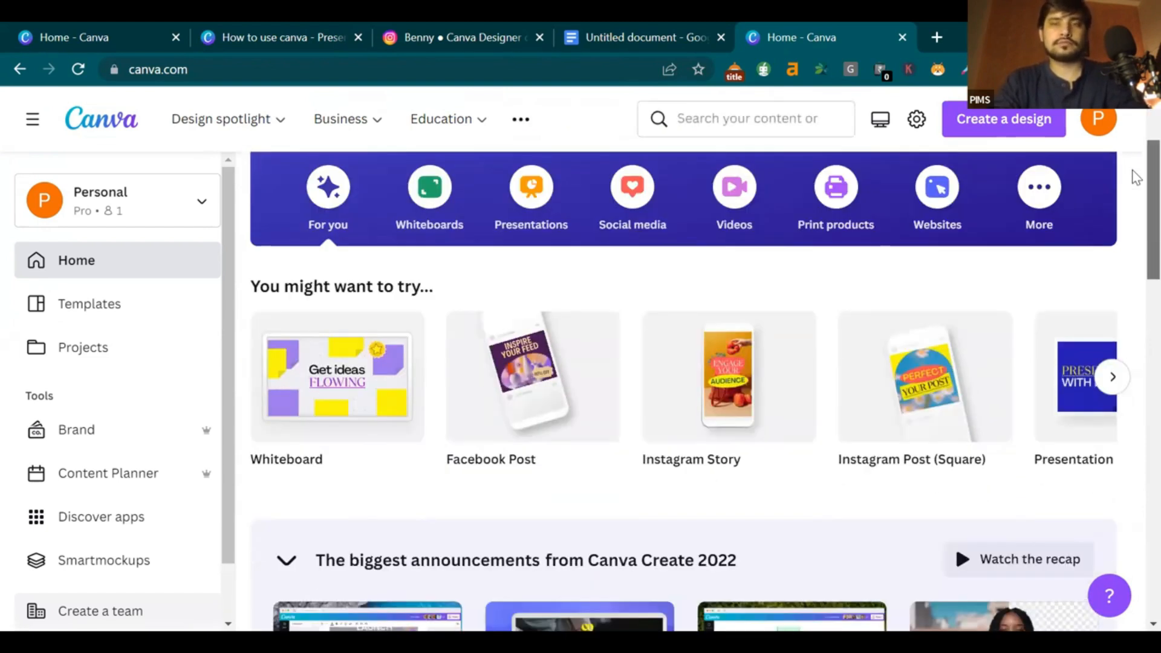
{"action": "scroll", "coordinate": [1136, 175], "scroll_direction": "up", "scroll_amount": 3}
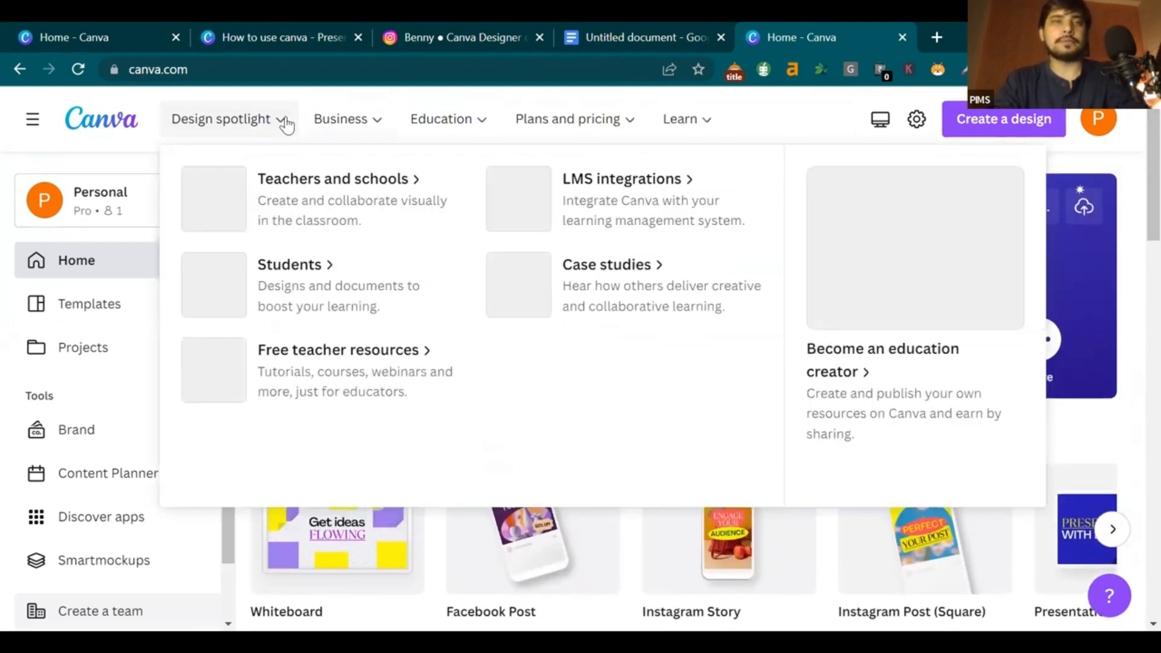
{"action": "mouse_move", "coordinate": [260, 124]}
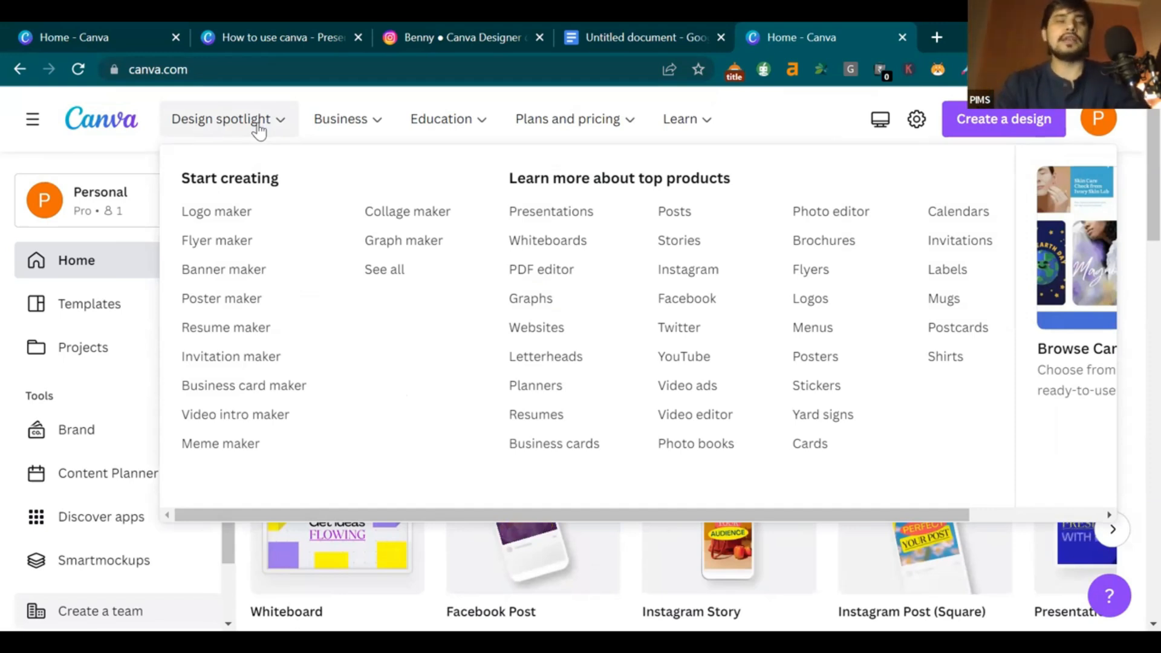
{"action": "mouse_move", "coordinate": [369, 120]}
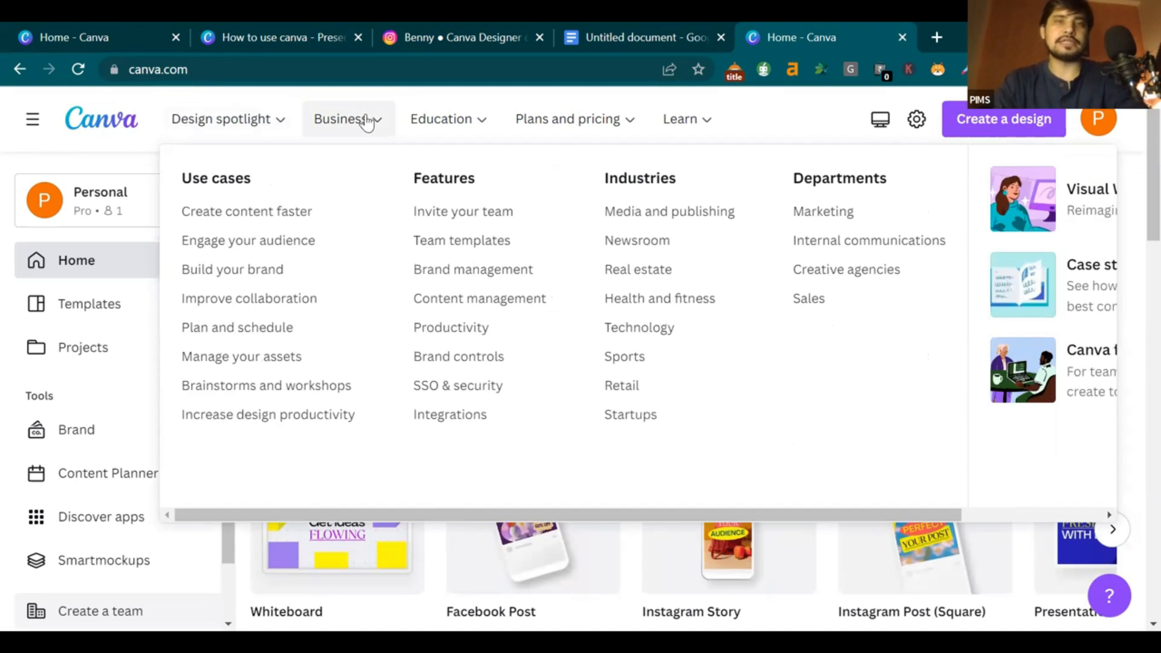
{"action": "mouse_move", "coordinate": [467, 135]}
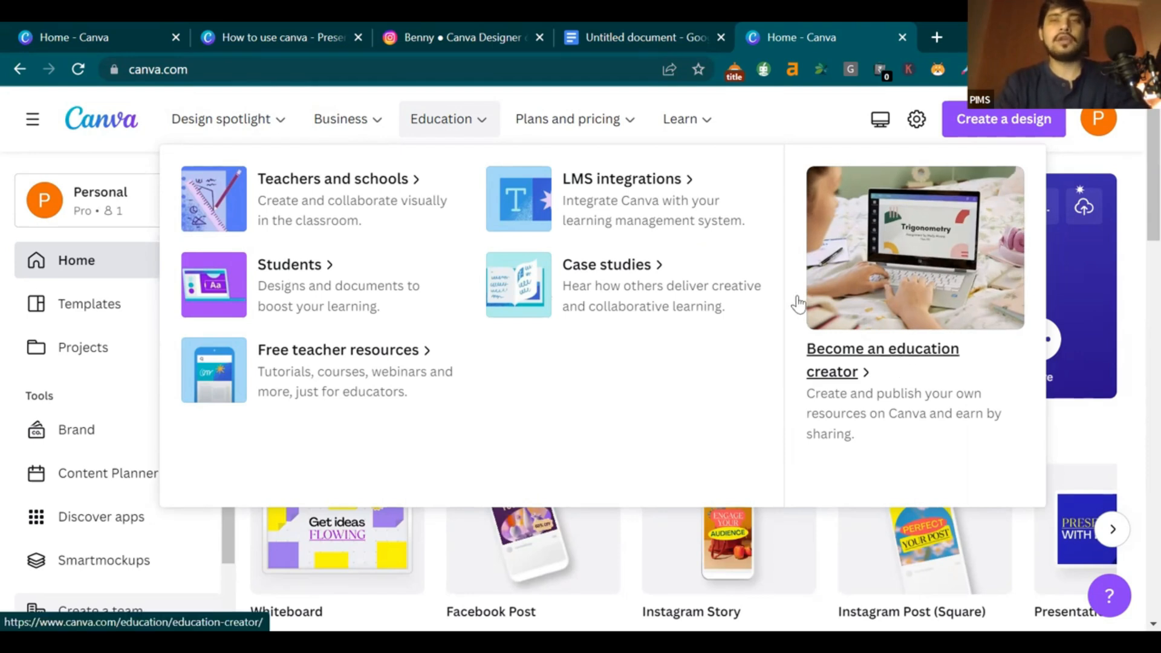
{"action": "mouse_move", "coordinate": [532, 123]}
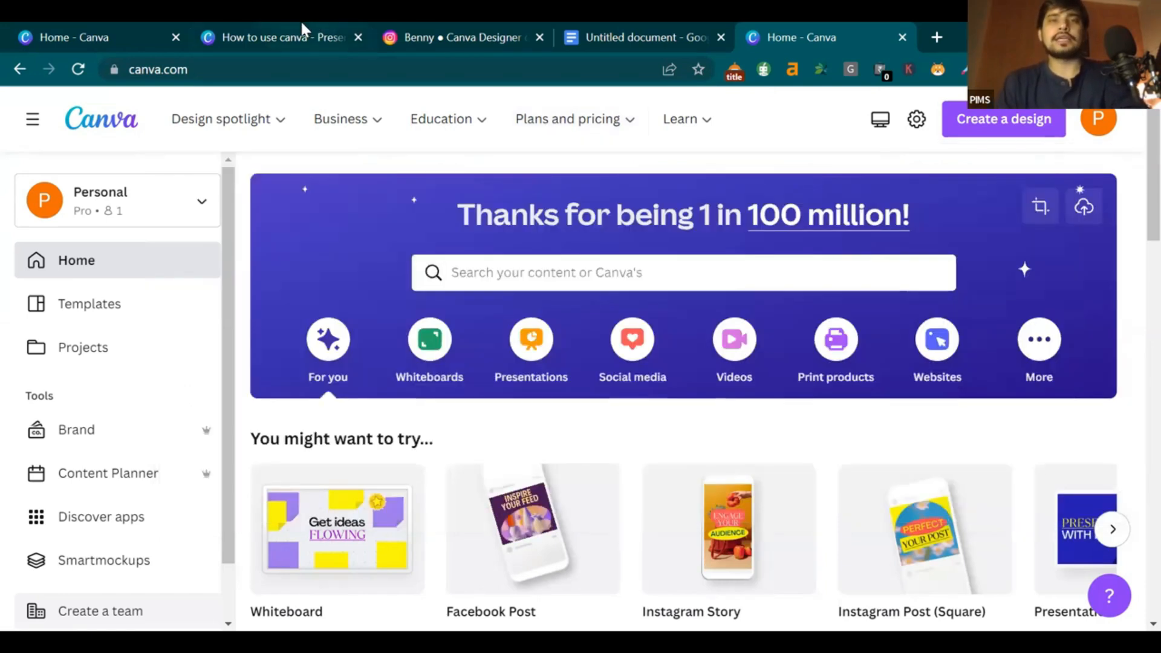
{"action": "left_click", "coordinate": [302, 34]}
{"action": "scroll", "coordinate": [556, 242], "scroll_direction": "down", "scroll_amount": 1}
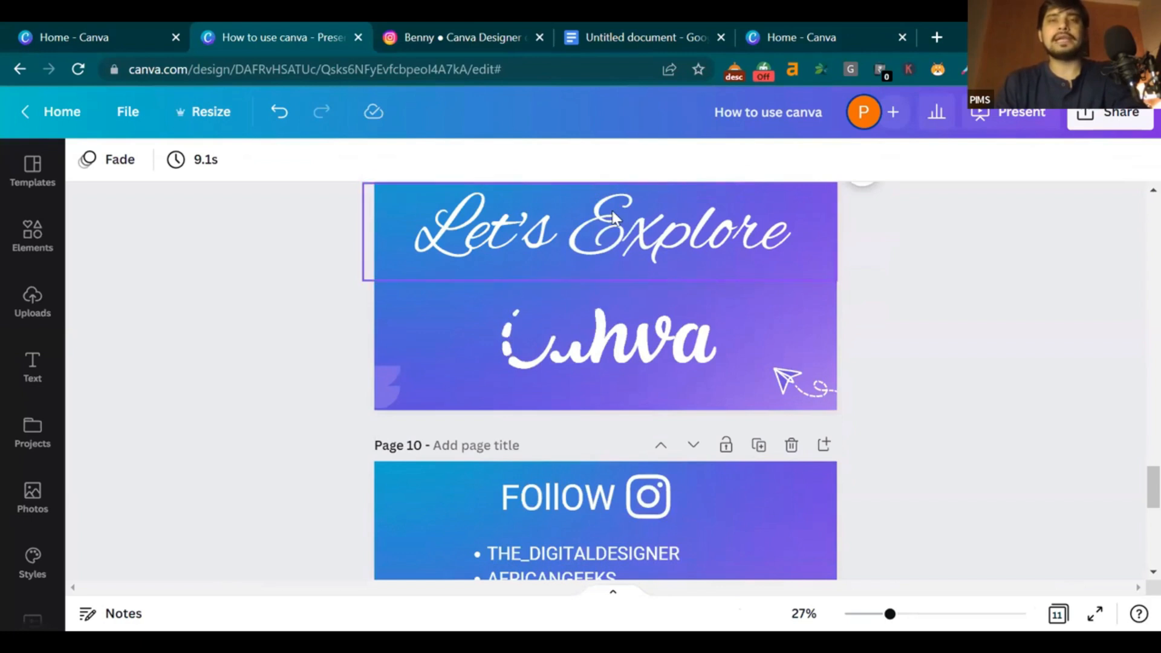
{"action": "scroll", "coordinate": [586, 185], "scroll_direction": "up", "scroll_amount": 1}
Close the Untitled document and open a creator's Instagram profile showing its reels
{"action": "left_click", "coordinate": [471, 35]}
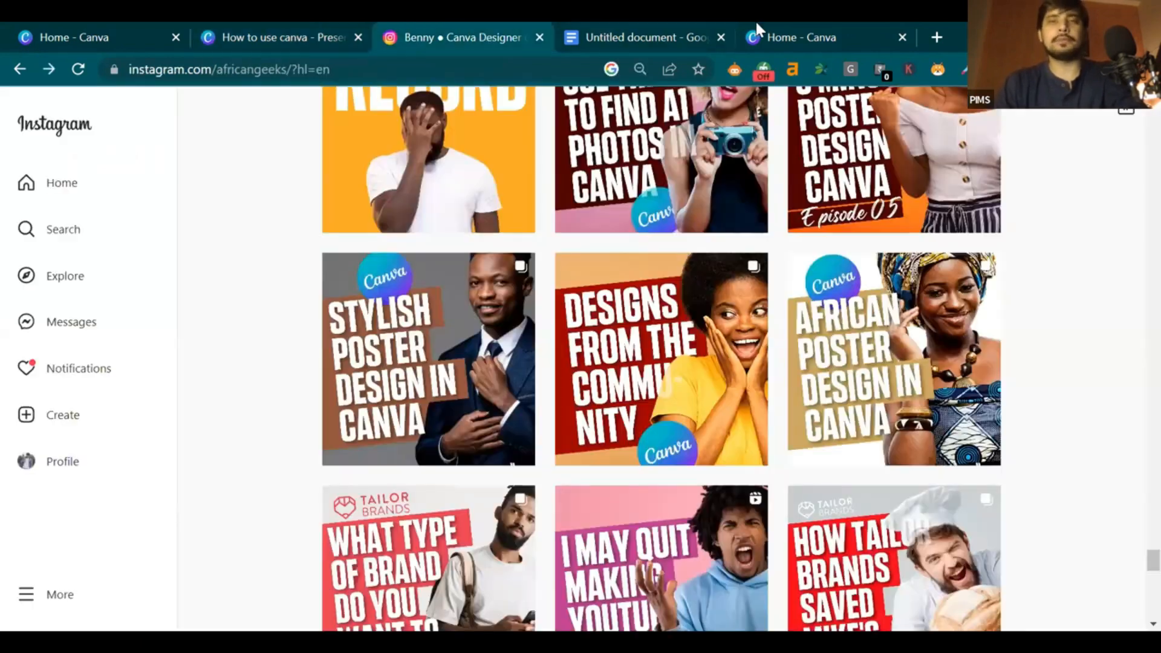
{"action": "left_click", "coordinate": [757, 36]}
{"action": "left_click", "coordinate": [721, 37]}
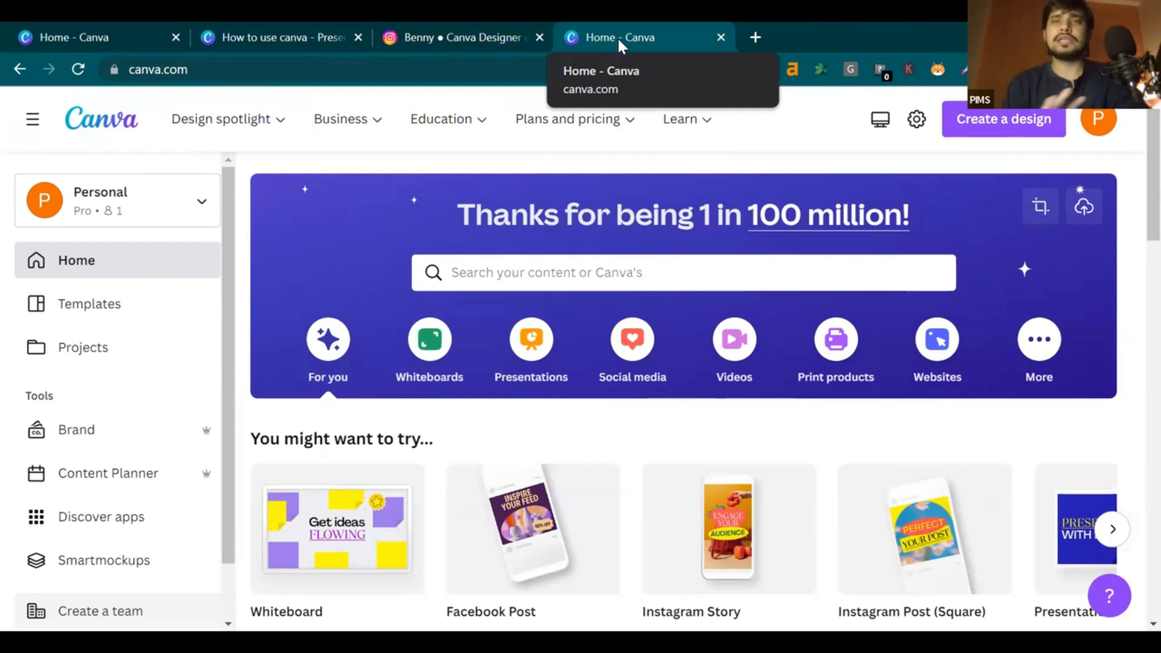
{"action": "left_click", "coordinate": [756, 38]}
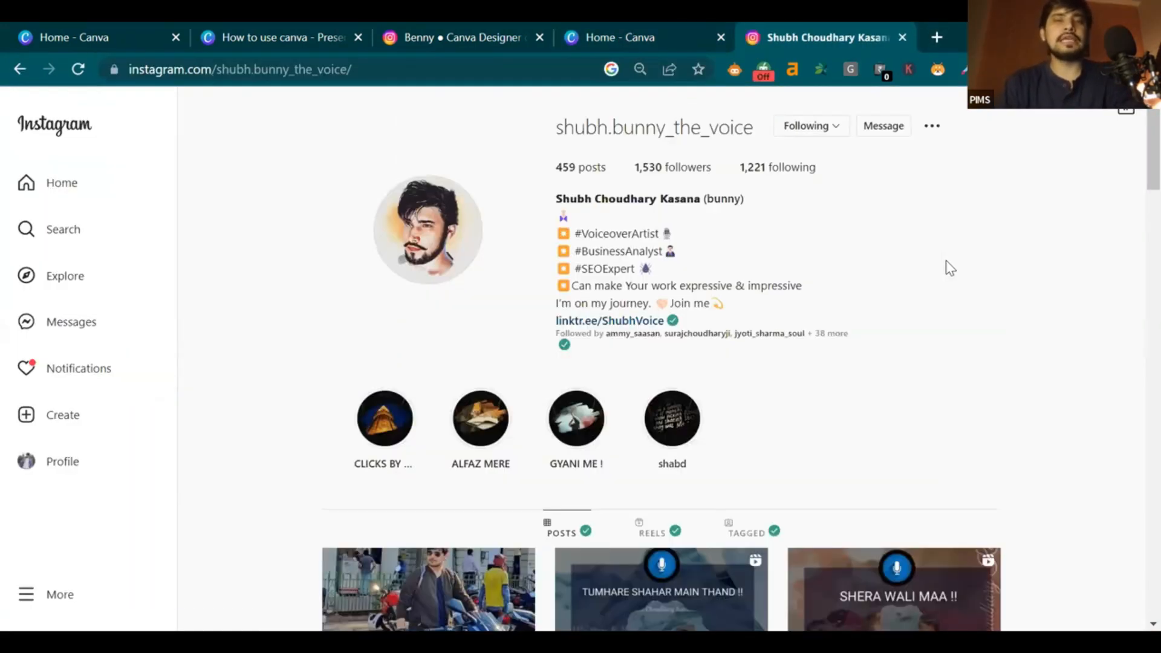
{"action": "scroll", "coordinate": [928, 363], "scroll_direction": "down", "scroll_amount": 2}
{"action": "scroll", "coordinate": [928, 363], "scroll_direction": "up", "scroll_amount": 2}
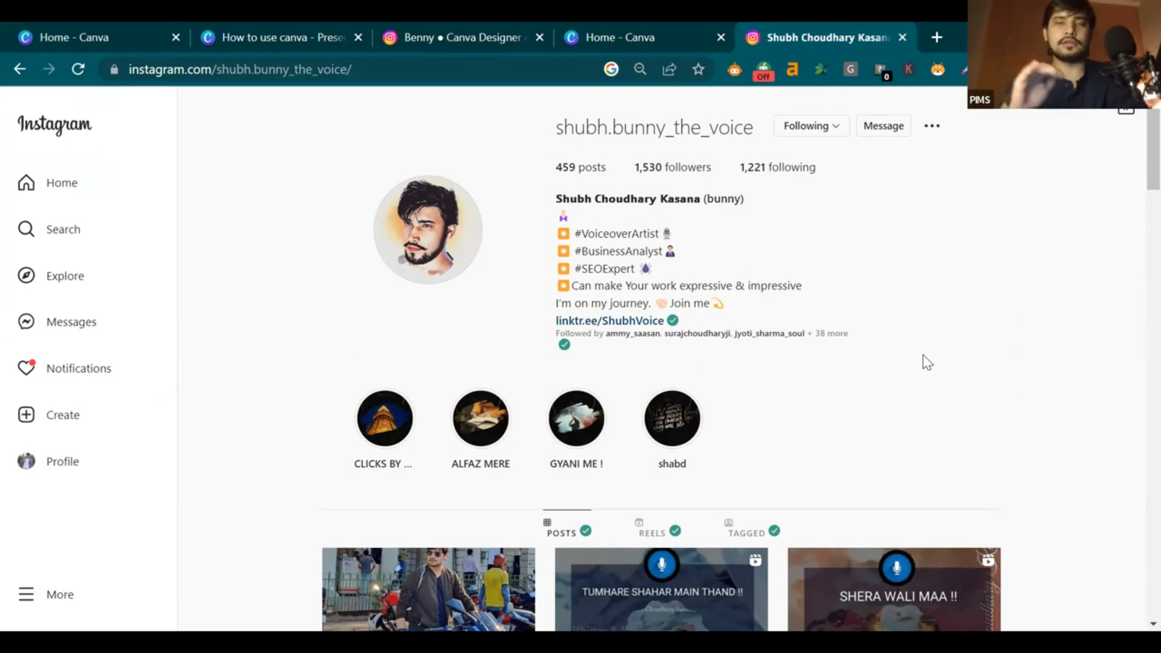
{"action": "scroll", "coordinate": [923, 356], "scroll_direction": "down", "scroll_amount": 3}
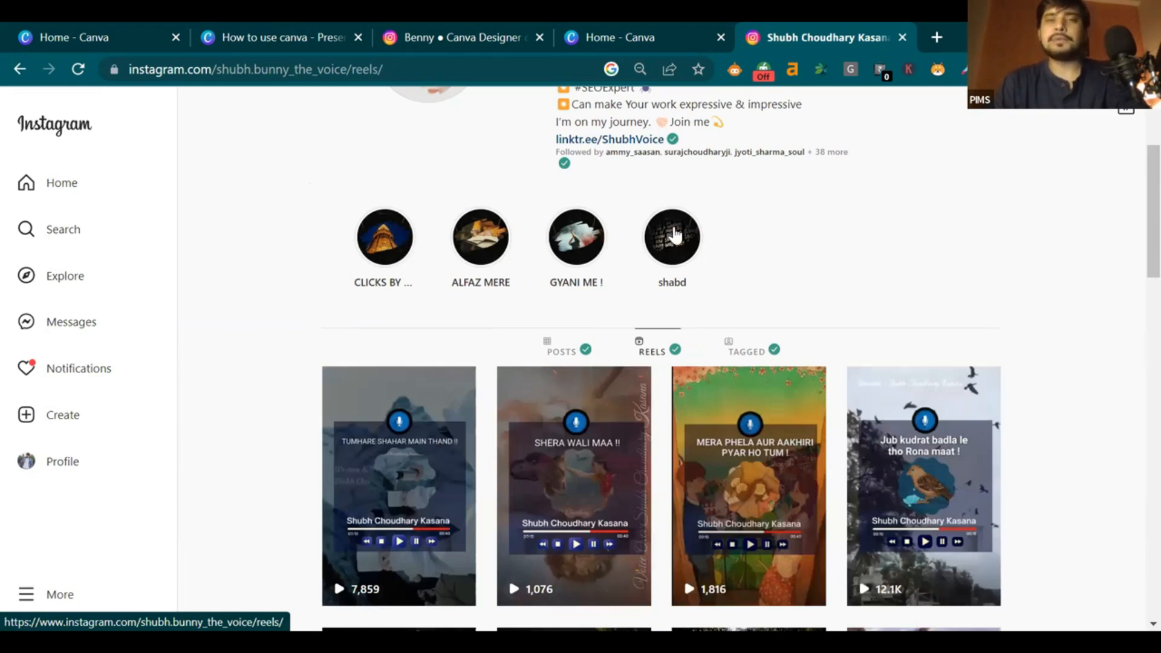
{"action": "scroll", "coordinate": [814, 205], "scroll_direction": "down", "scroll_amount": 1}
{"action": "scroll", "coordinate": [814, 205], "scroll_direction": "down", "scroll_amount": 2}
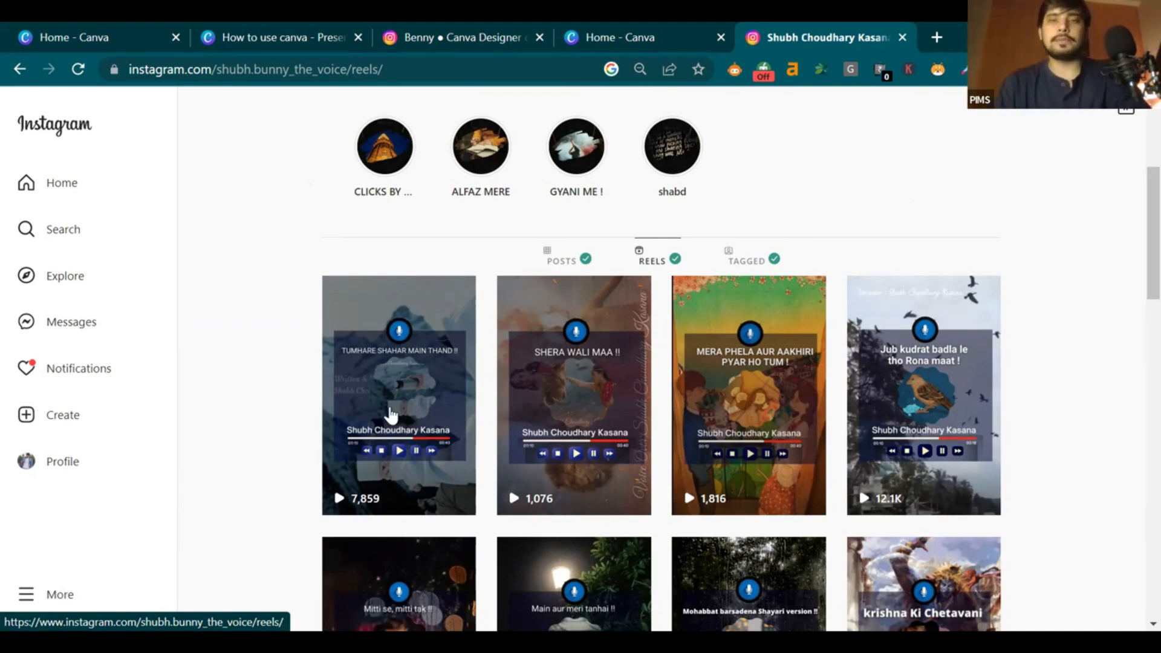
{"action": "scroll", "coordinate": [1133, 280], "scroll_direction": "down", "scroll_amount": 4}
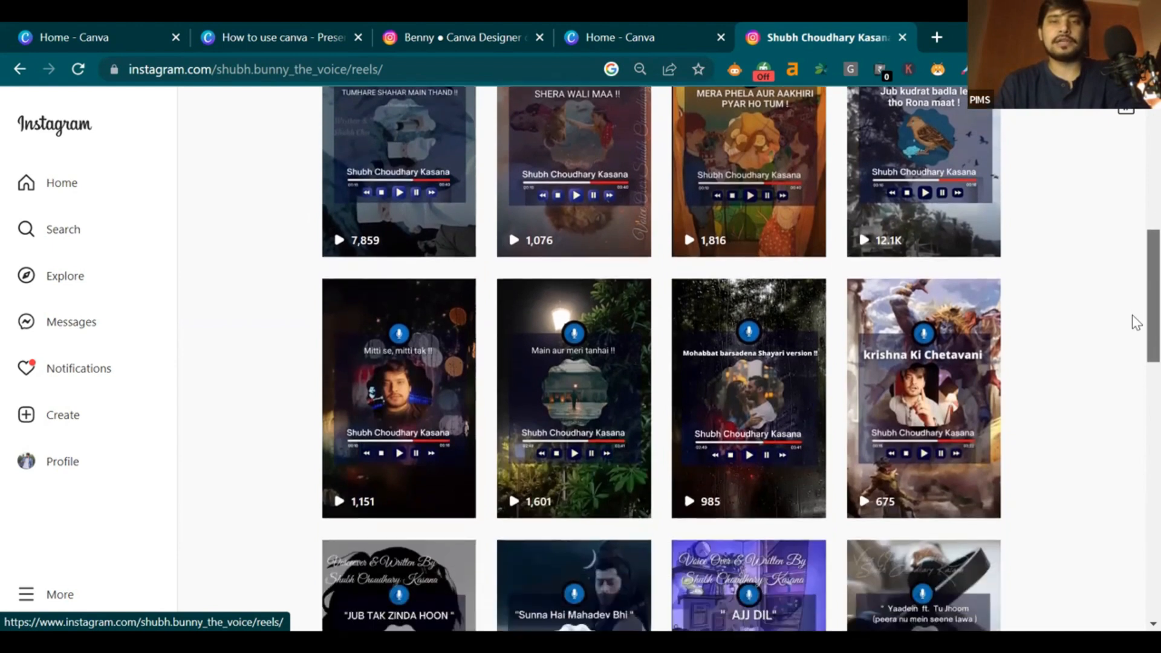
{"action": "scroll", "coordinate": [1136, 323], "scroll_direction": "down", "scroll_amount": 7}
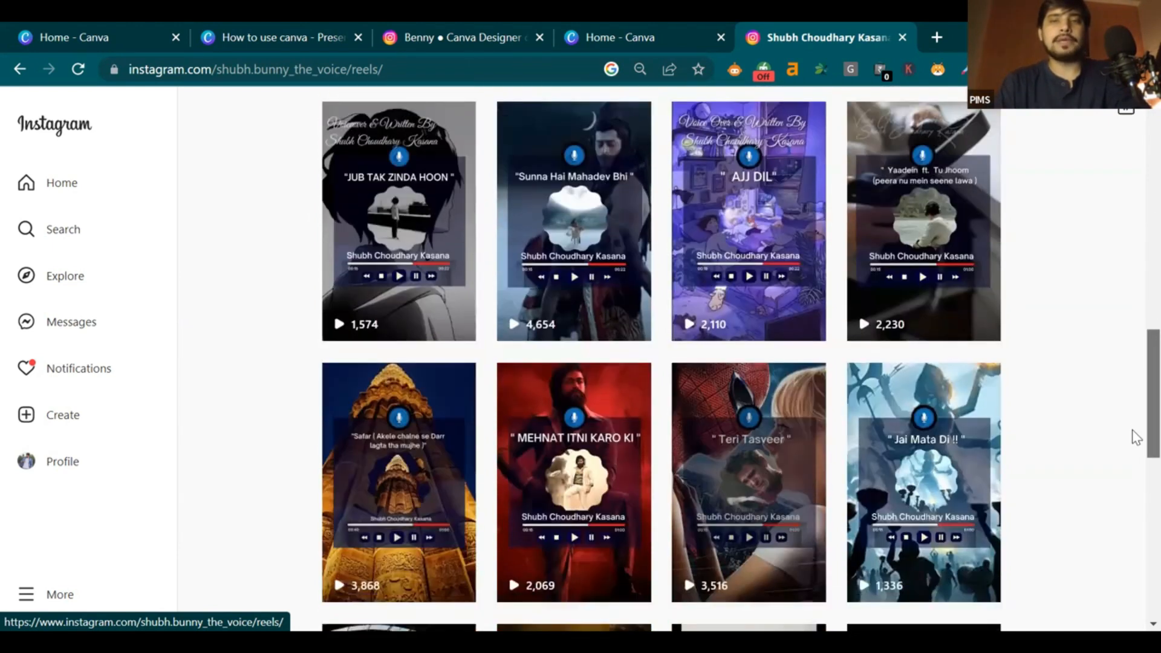
{"action": "left_click_drag", "start_coordinate": [1133, 430], "coordinate": [1137, 312]}
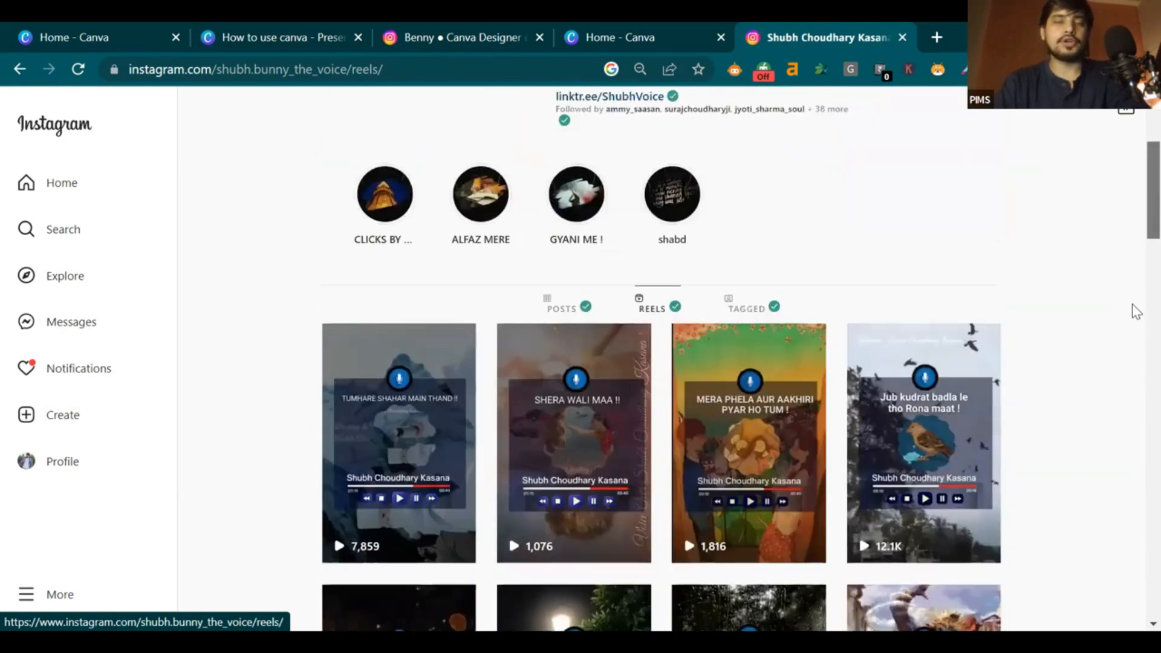
{"action": "scroll", "coordinate": [894, 303], "scroll_direction": "down", "scroll_amount": 2}
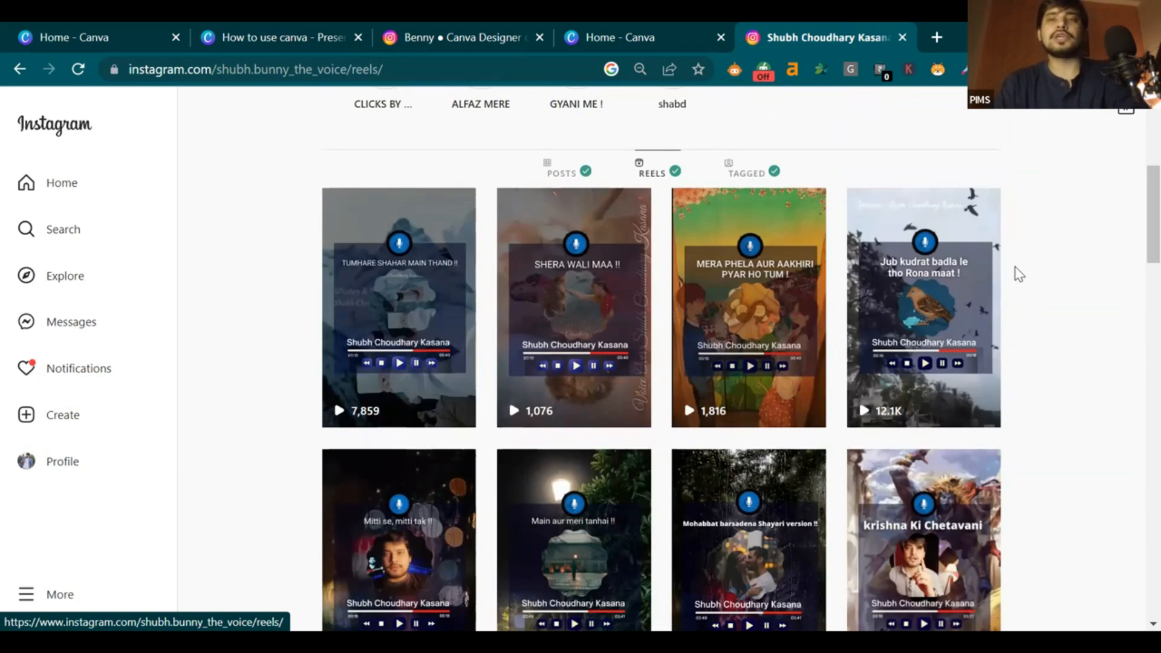
{"action": "scroll", "coordinate": [1136, 205], "scroll_direction": "up", "scroll_amount": 1}
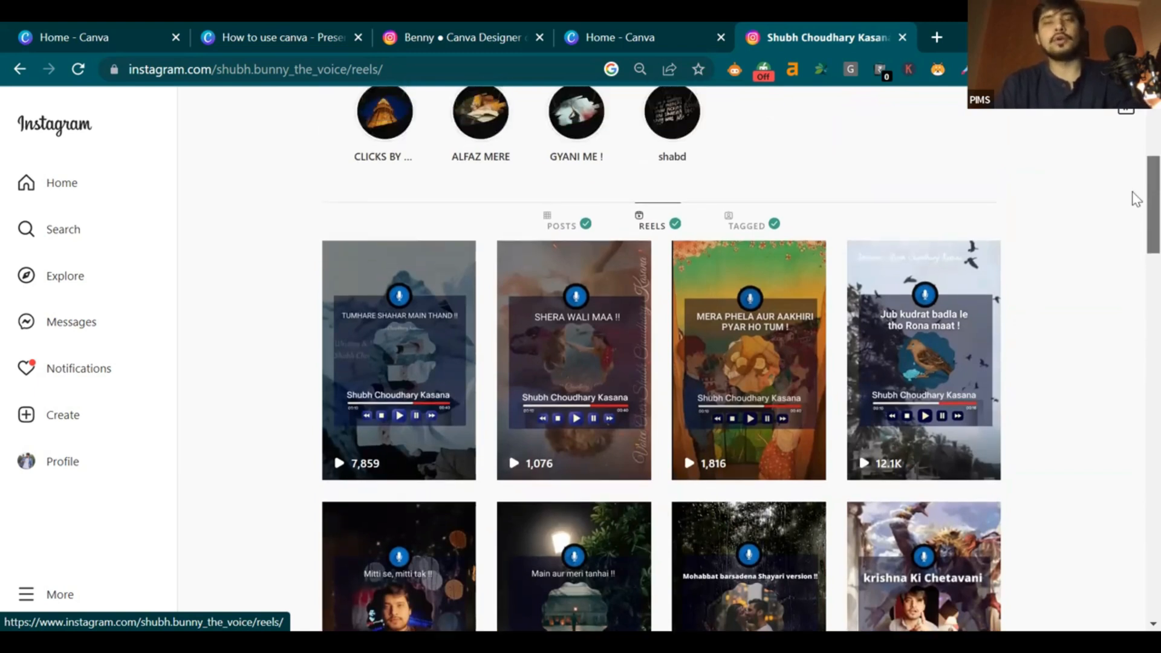
{"action": "scroll", "coordinate": [1135, 212], "scroll_direction": "down", "scroll_amount": 2}
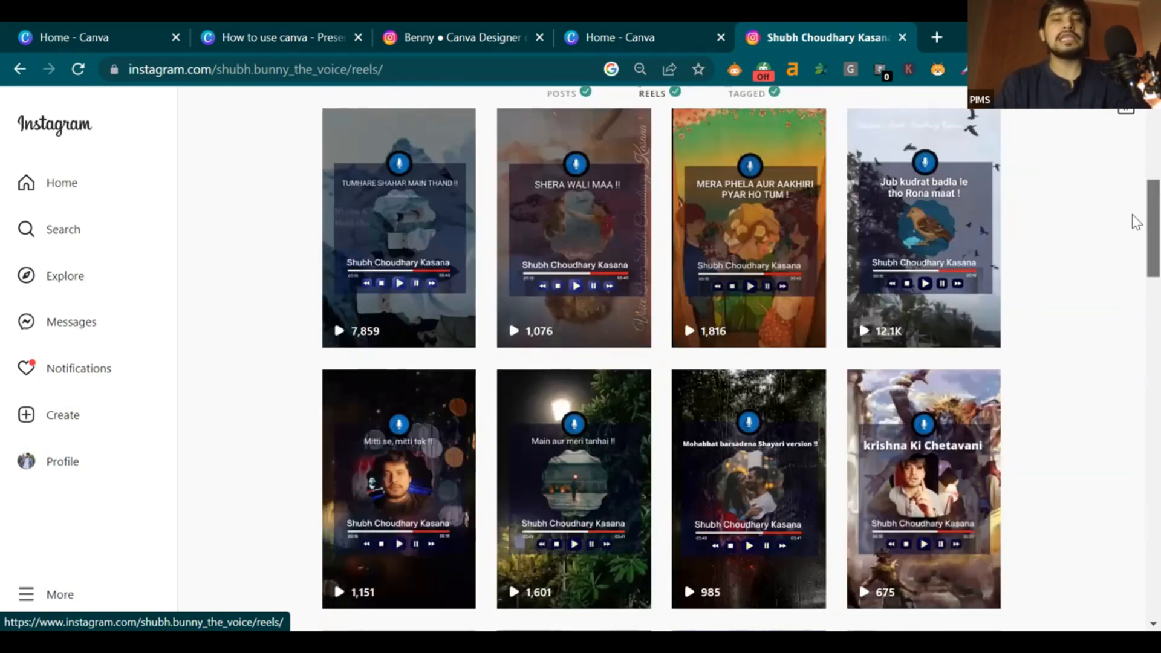
{"action": "scroll", "coordinate": [1134, 242], "scroll_direction": "down", "scroll_amount": 3}
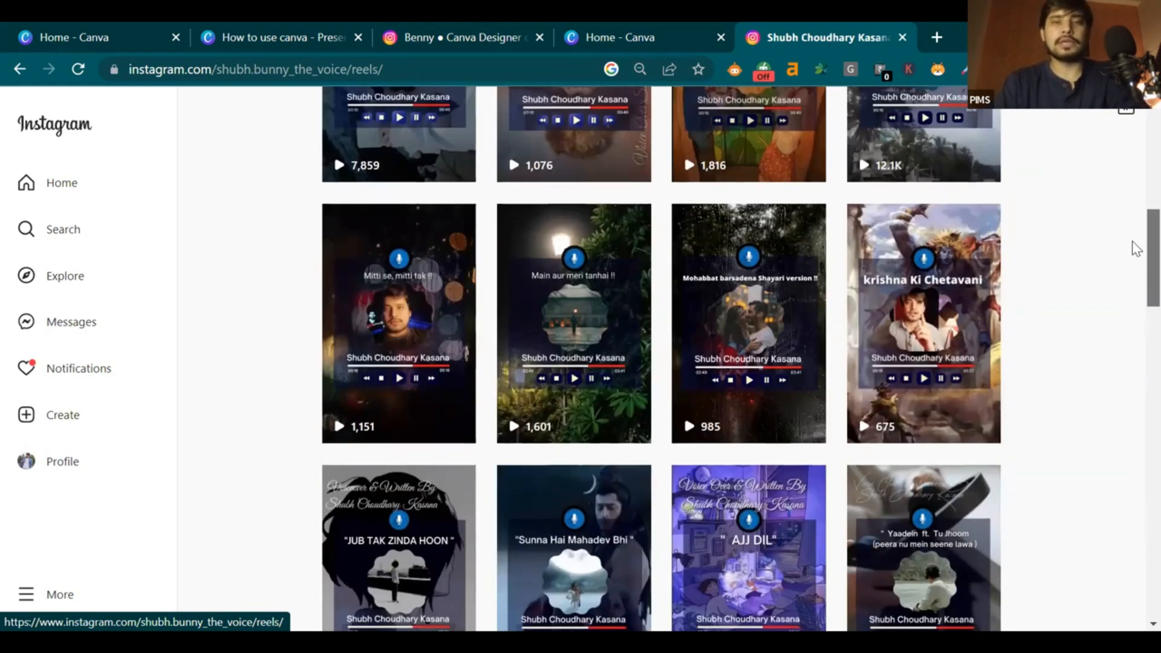
{"action": "scroll", "coordinate": [1135, 182], "scroll_direction": "up", "scroll_amount": 4}
{"action": "scroll", "coordinate": [1131, 145], "scroll_direction": "up", "scroll_amount": 6}
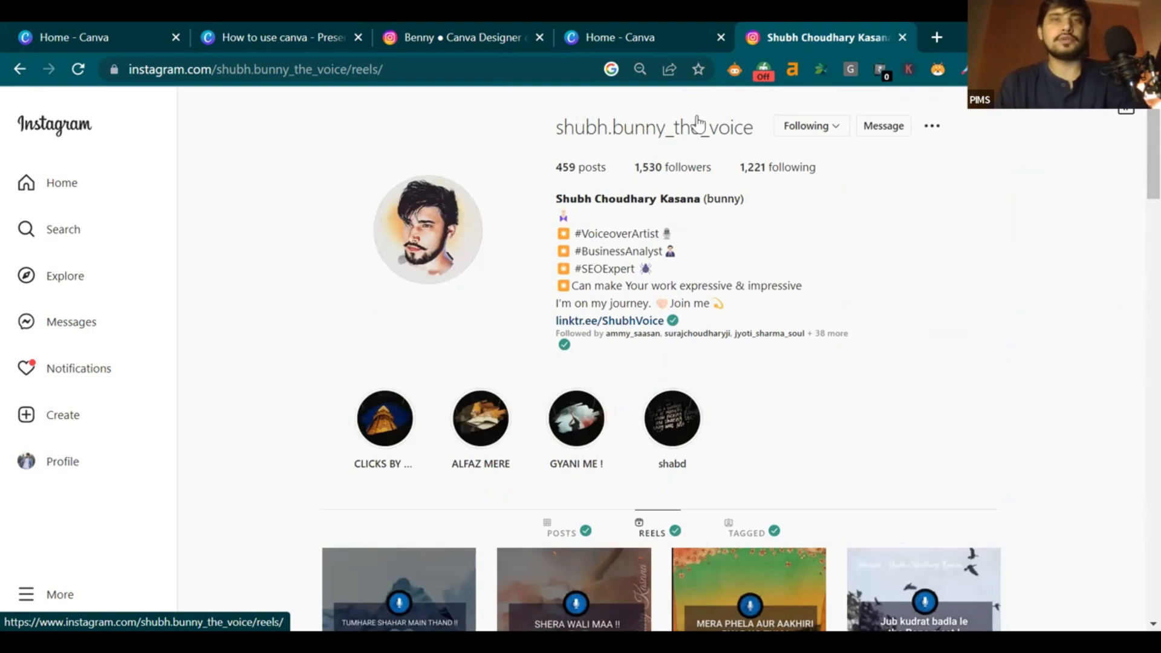
{"action": "mouse_move", "coordinate": [498, 19]}
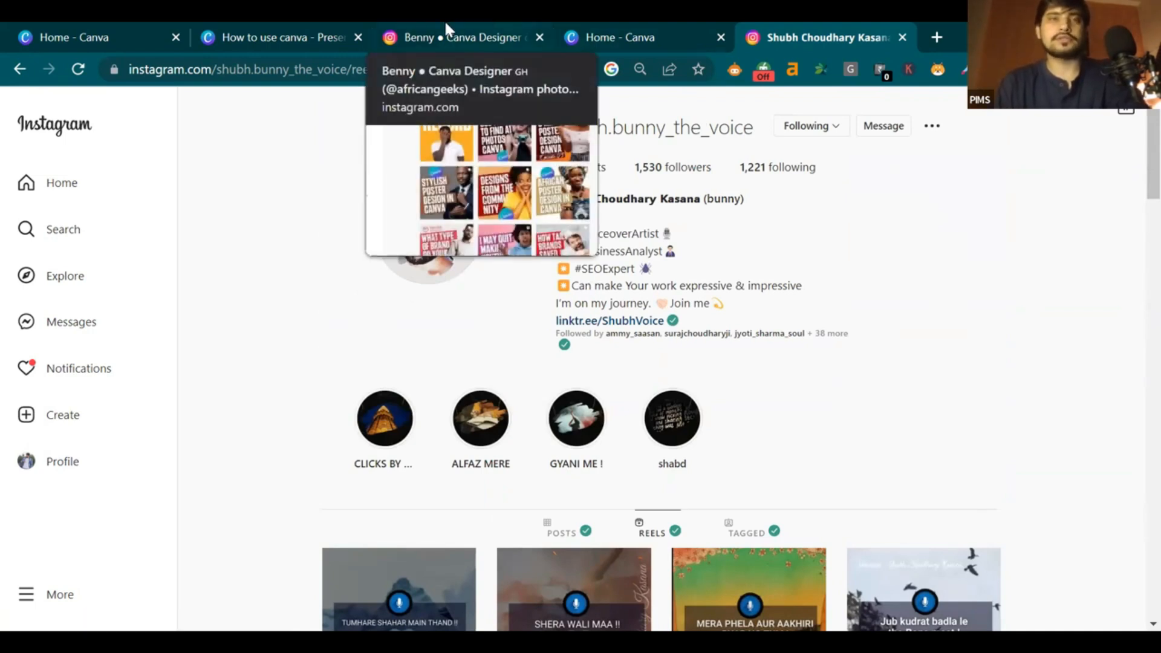
{"action": "mouse_move", "coordinate": [242, 25]}
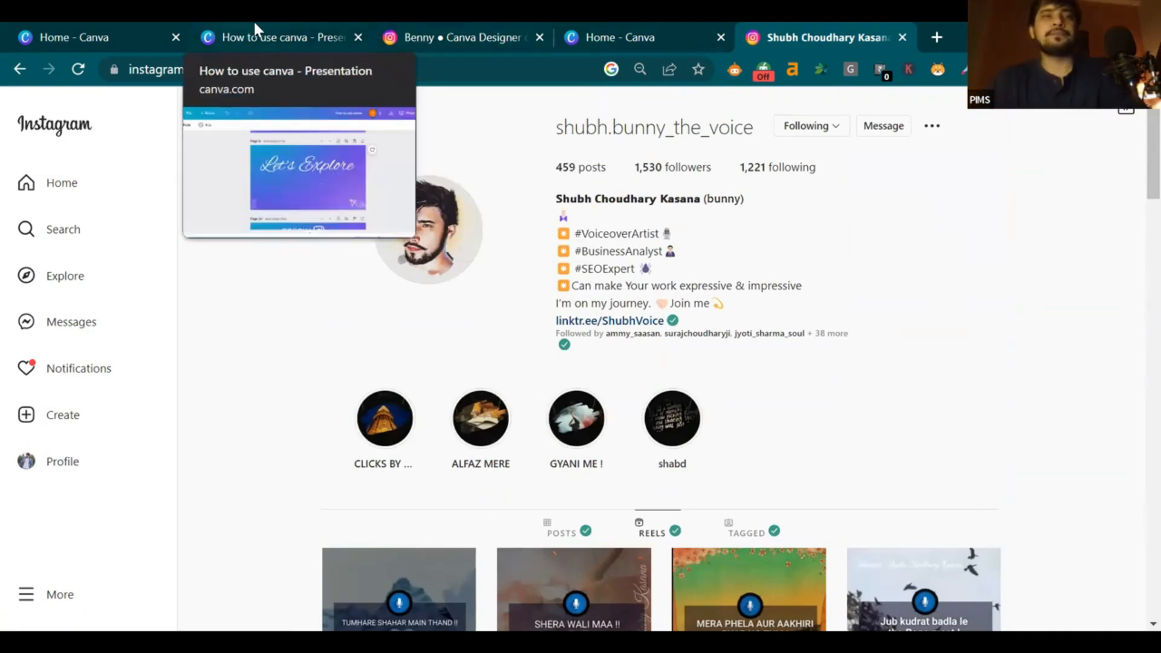
Return to the Canva home page and open the templates library
{"action": "left_click", "coordinate": [71, 24]}
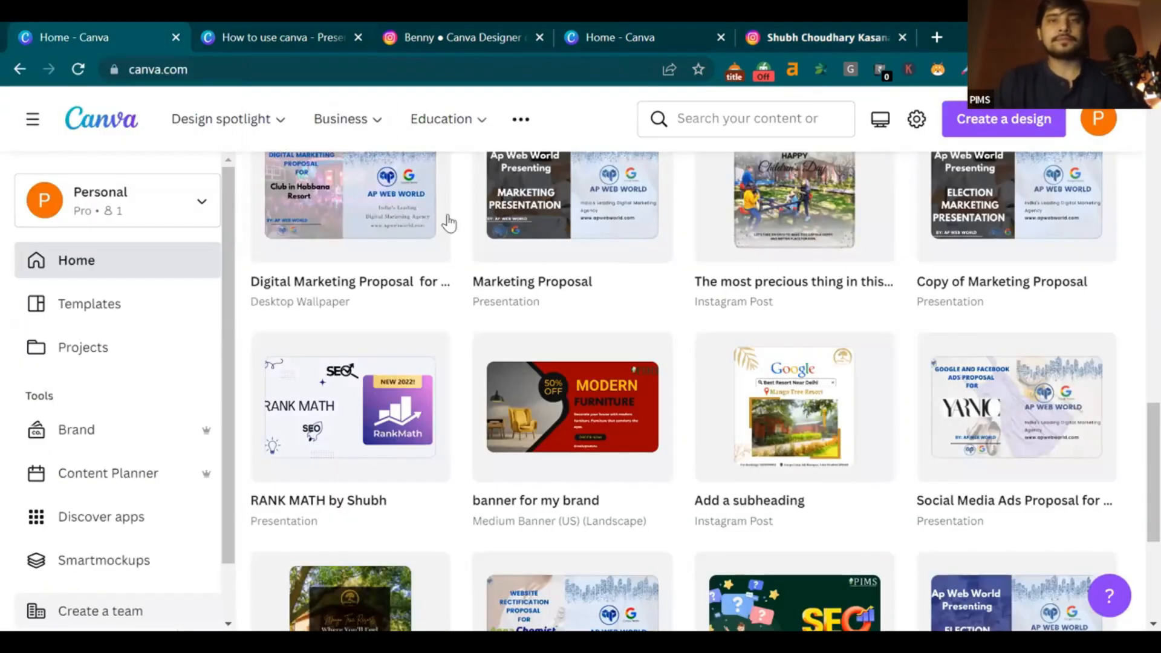
{"action": "scroll", "coordinate": [549, 261], "scroll_direction": "up", "scroll_amount": 15}
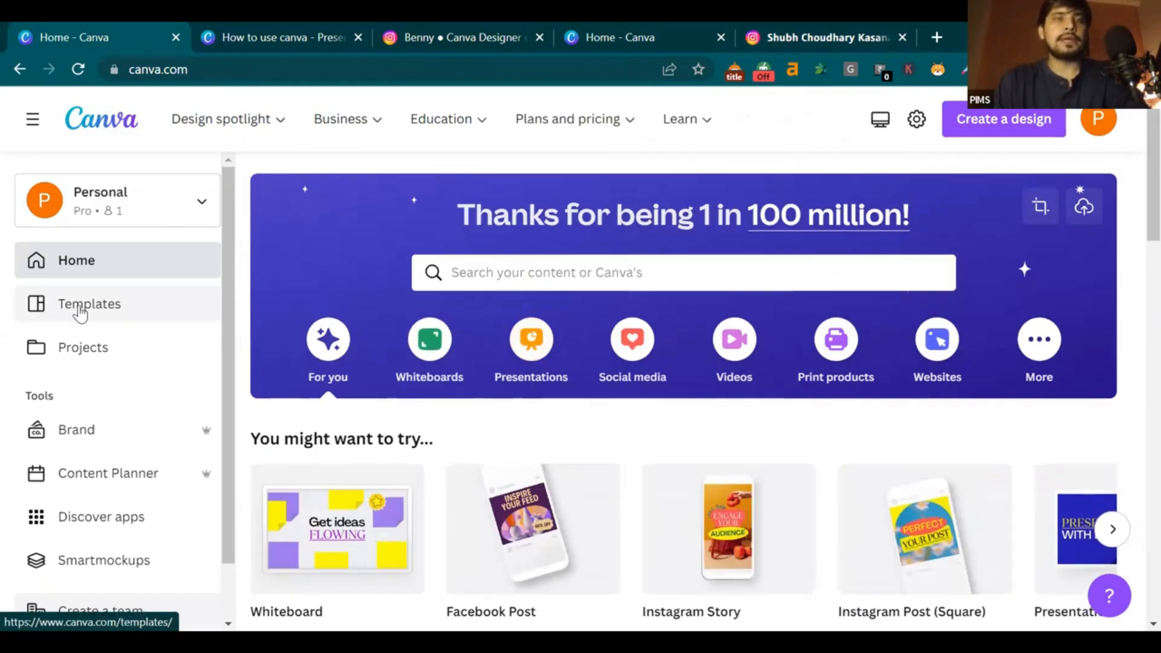
{"action": "left_click", "coordinate": [41, 313]}
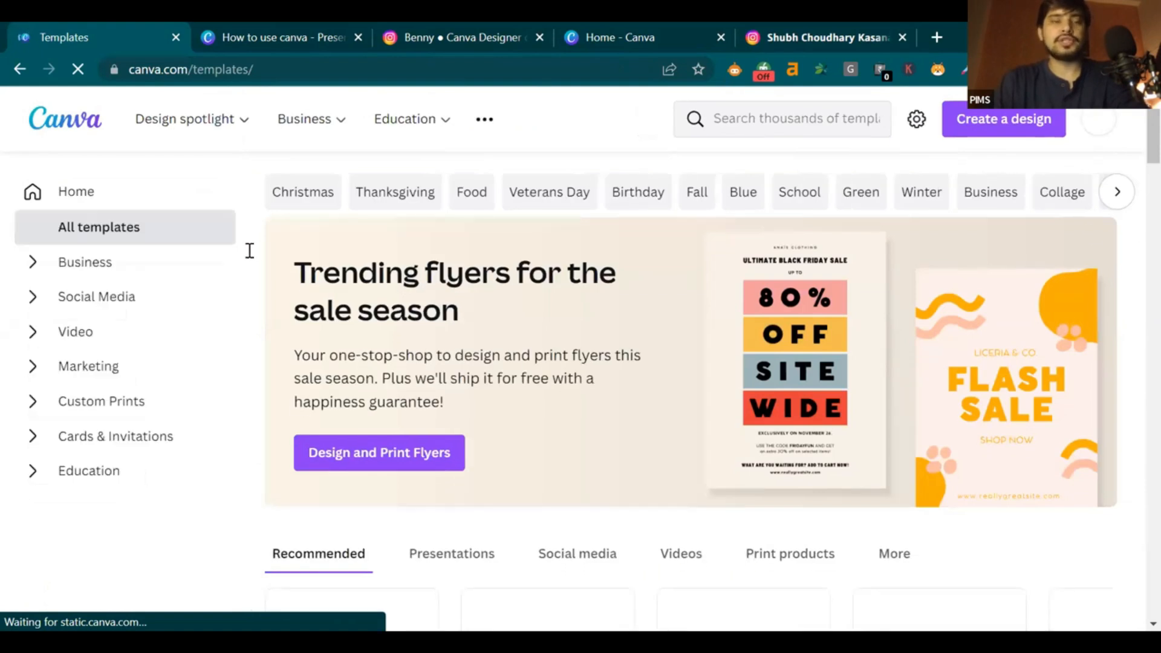
{"action": "scroll", "coordinate": [330, 265], "scroll_direction": "down", "scroll_amount": 2}
{"action": "scroll", "coordinate": [447, 297], "scroll_direction": "down", "scroll_amount": 6}
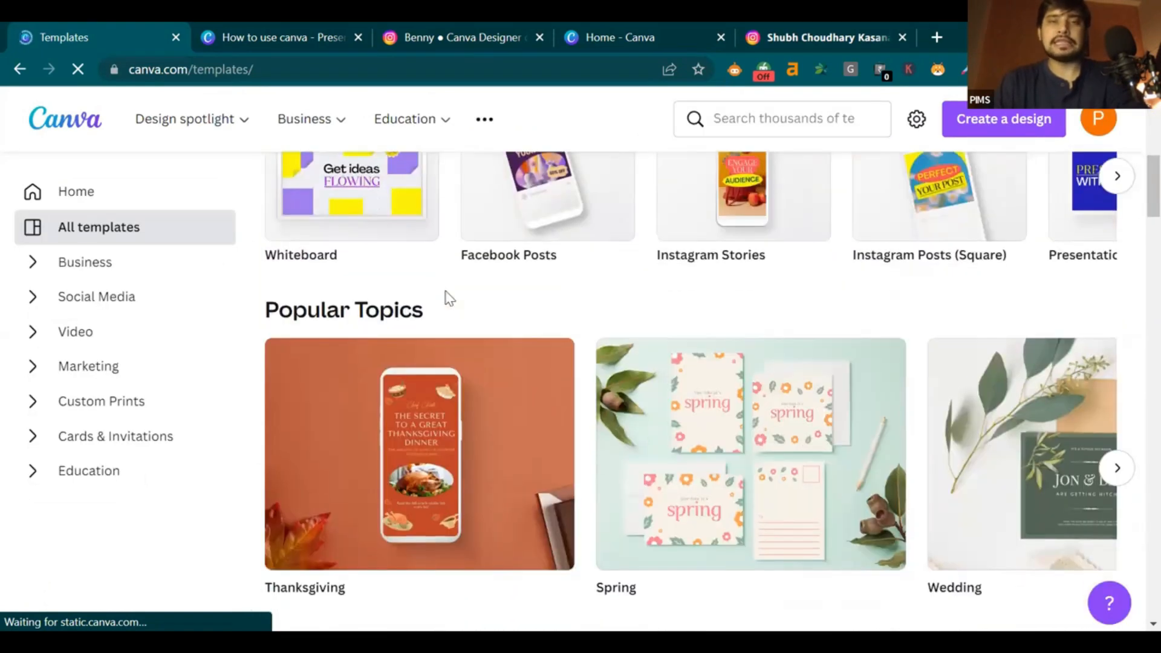
Show presentation templates, then switch to the How to use canva design
{"action": "scroll", "coordinate": [446, 298], "scroll_direction": "down", "scroll_amount": 5}
{"action": "scroll", "coordinate": [446, 298], "scroll_direction": "up", "scroll_amount": 10}
{"action": "scroll", "coordinate": [447, 298], "scroll_direction": "down", "scroll_amount": 1}
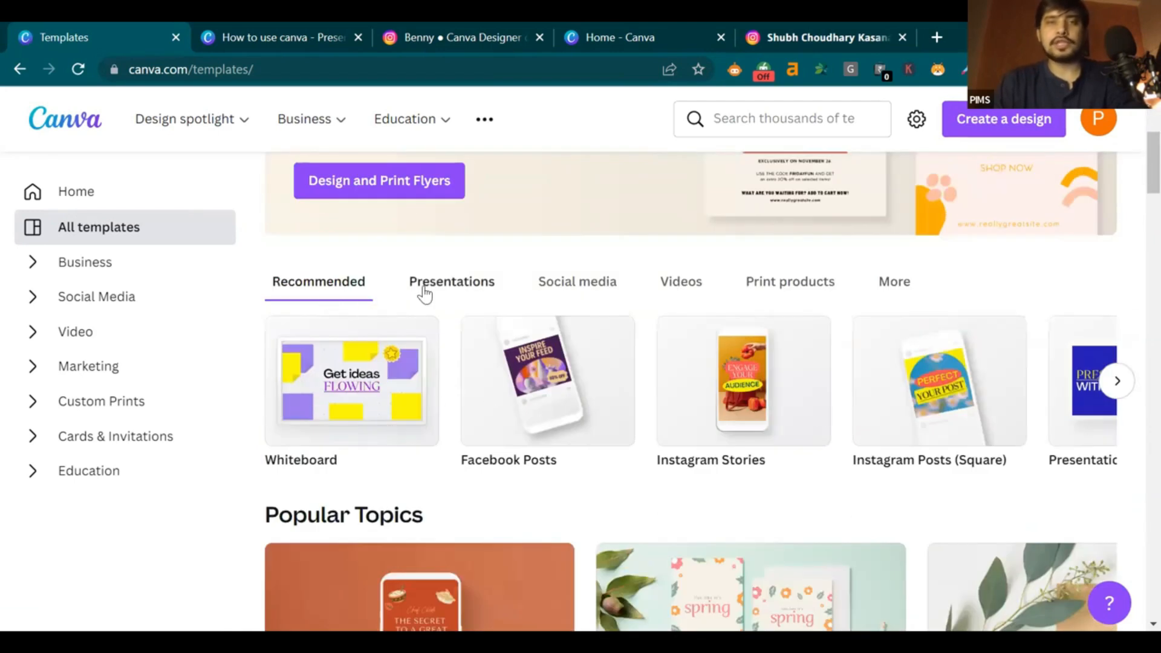
{"action": "left_click", "coordinate": [422, 291]}
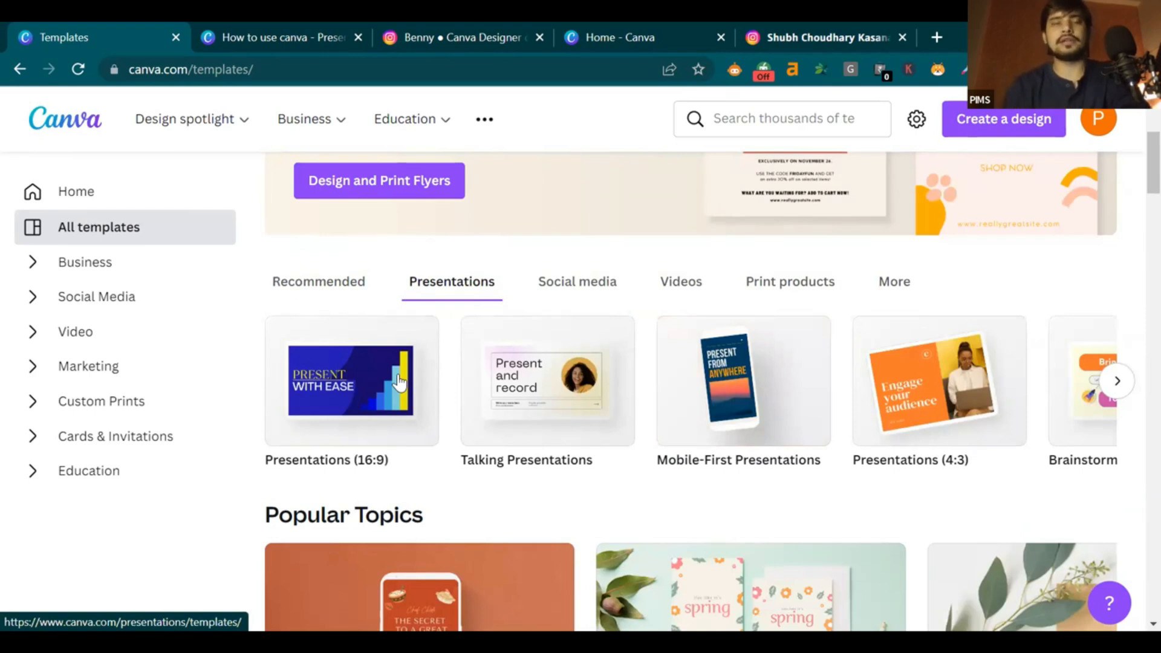
{"action": "left_click", "coordinate": [259, 36]}
Play the How to use canva slides full screen through What is Canva to the shortcut keys slide, then exit
{"action": "scroll", "coordinate": [1012, 444], "scroll_direction": "up", "scroll_amount": 3}
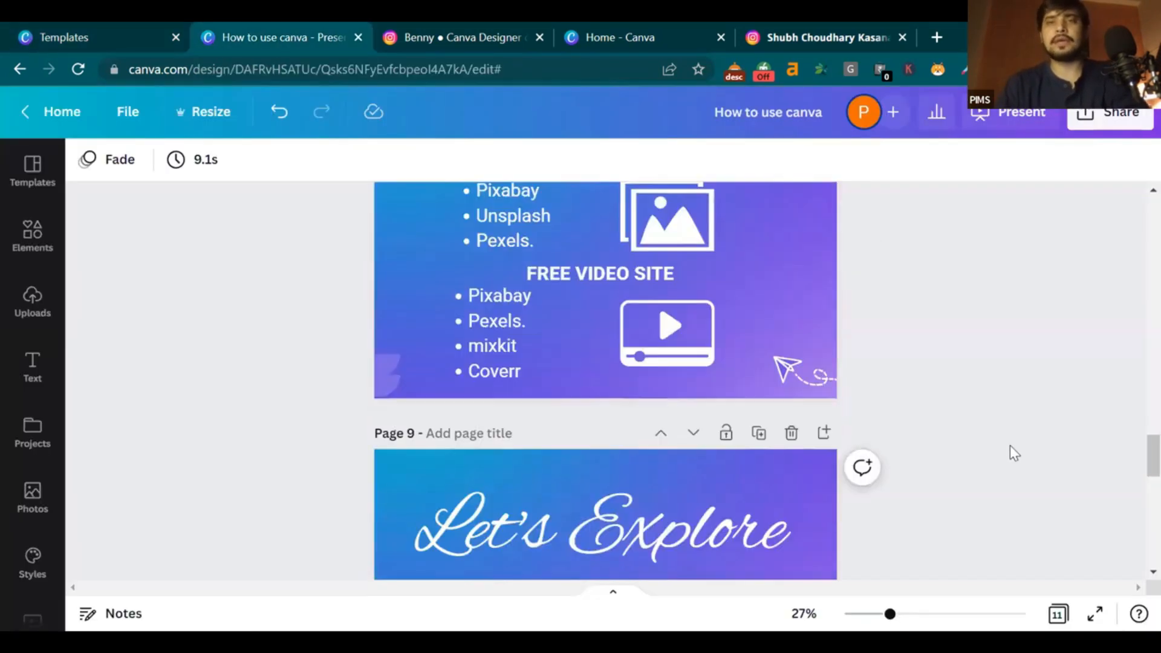
{"action": "scroll", "coordinate": [1010, 447], "scroll_direction": "up", "scroll_amount": 20}
{"action": "scroll", "coordinate": [1040, 474], "scroll_direction": "down", "scroll_amount": 1}
{"action": "scroll", "coordinate": [1096, 575], "scroll_direction": "up", "scroll_amount": 1}
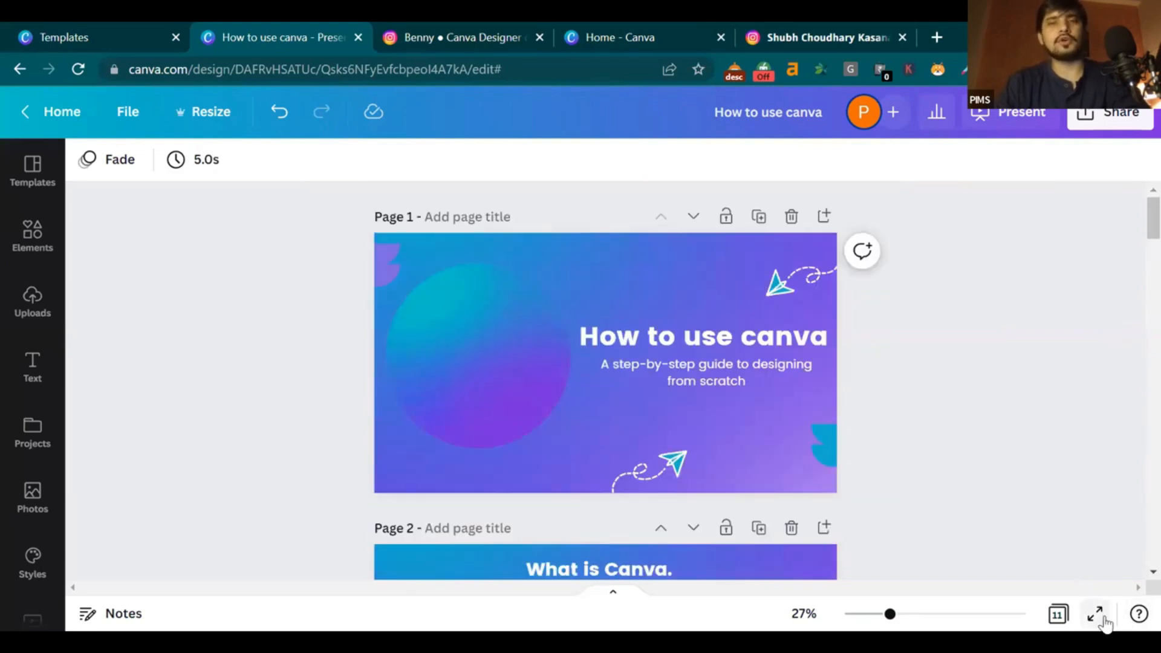
{"action": "left_click", "coordinate": [1095, 614]}
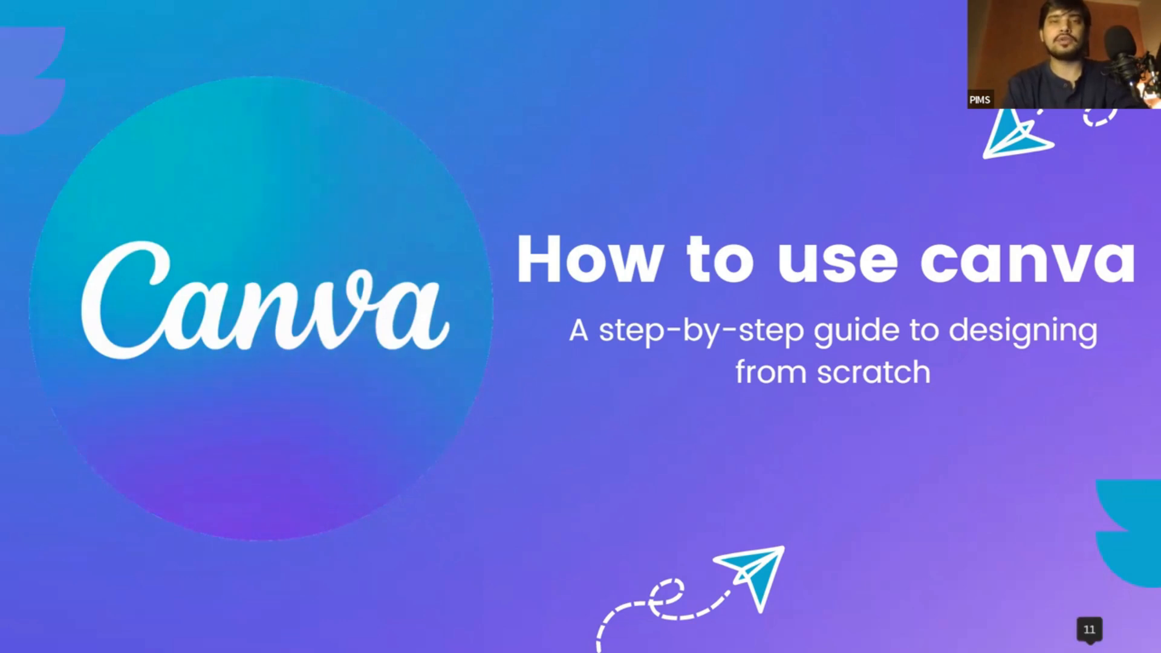
{"action": "key", "text": "Right"}
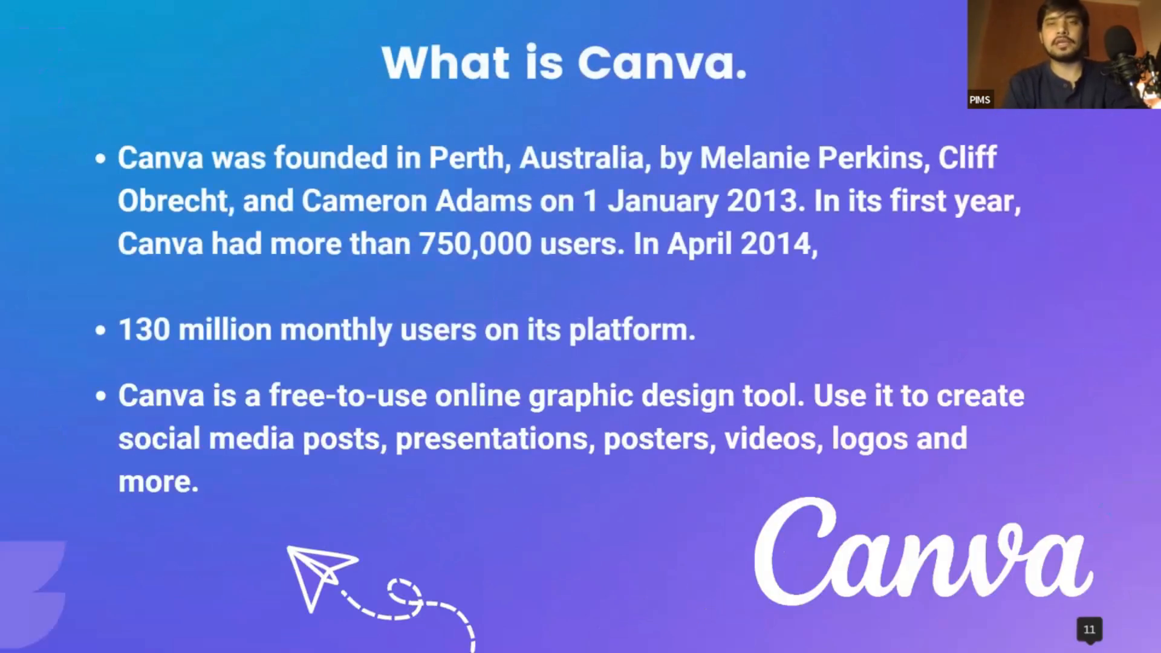
{"action": "key", "text": "Right"}
{"action": "key", "text": "Right"}
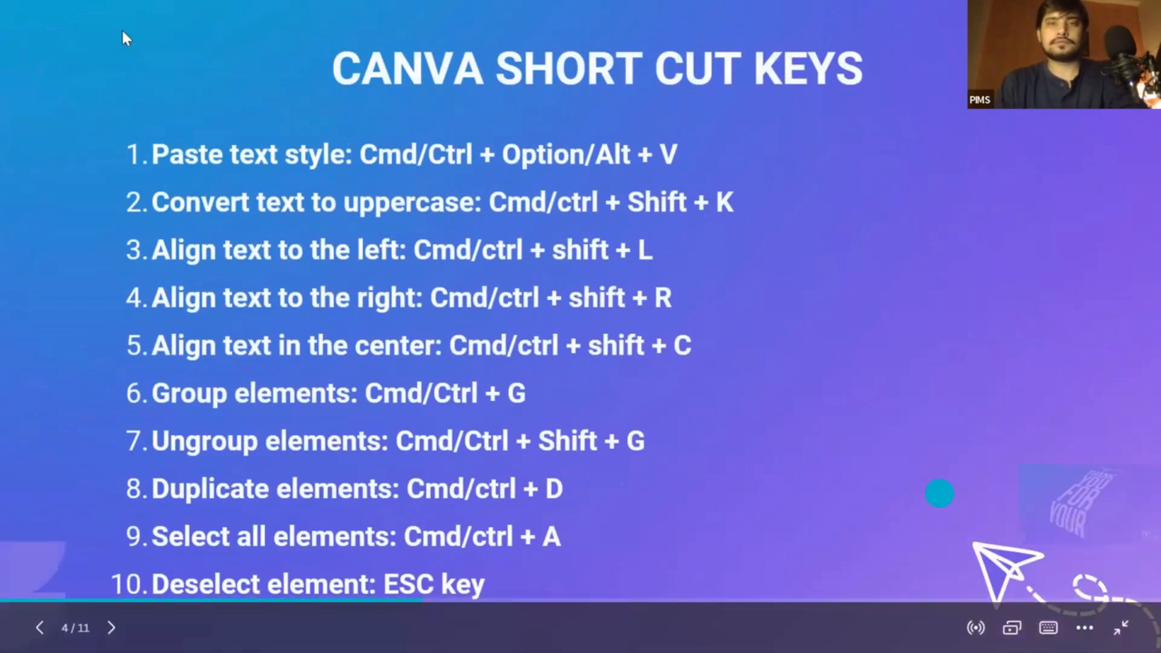
{"action": "key", "text": "ctrl+shift+Tab"}
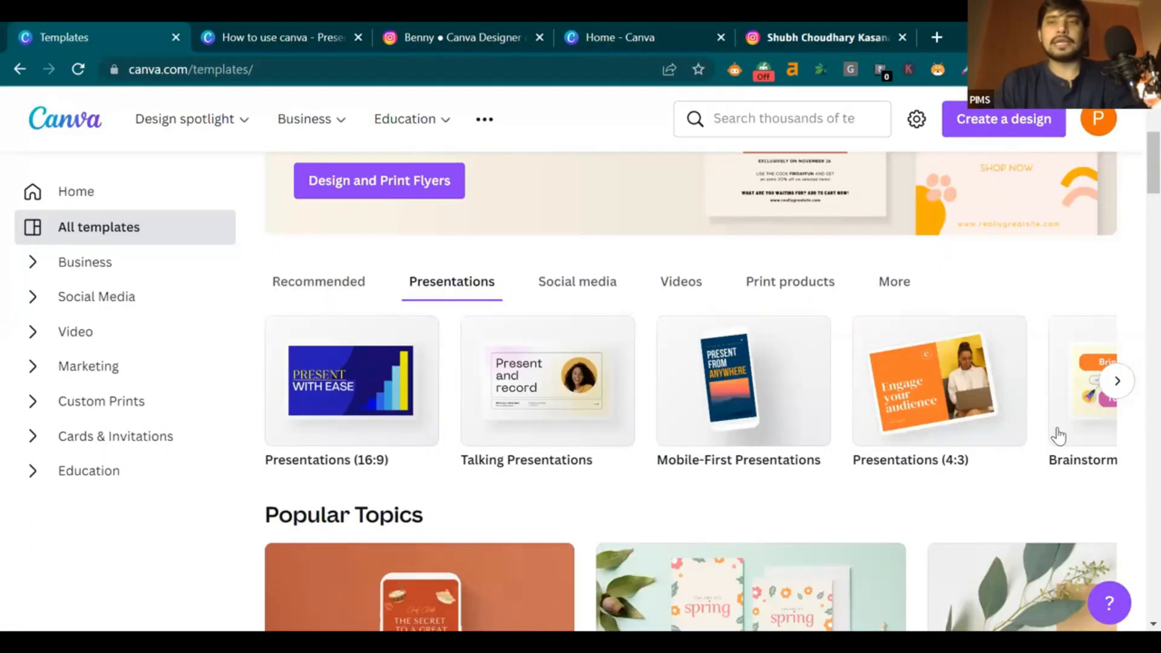
Page through more presentation and social media template types, ending on the Videos category
{"action": "left_click", "coordinate": [1120, 392]}
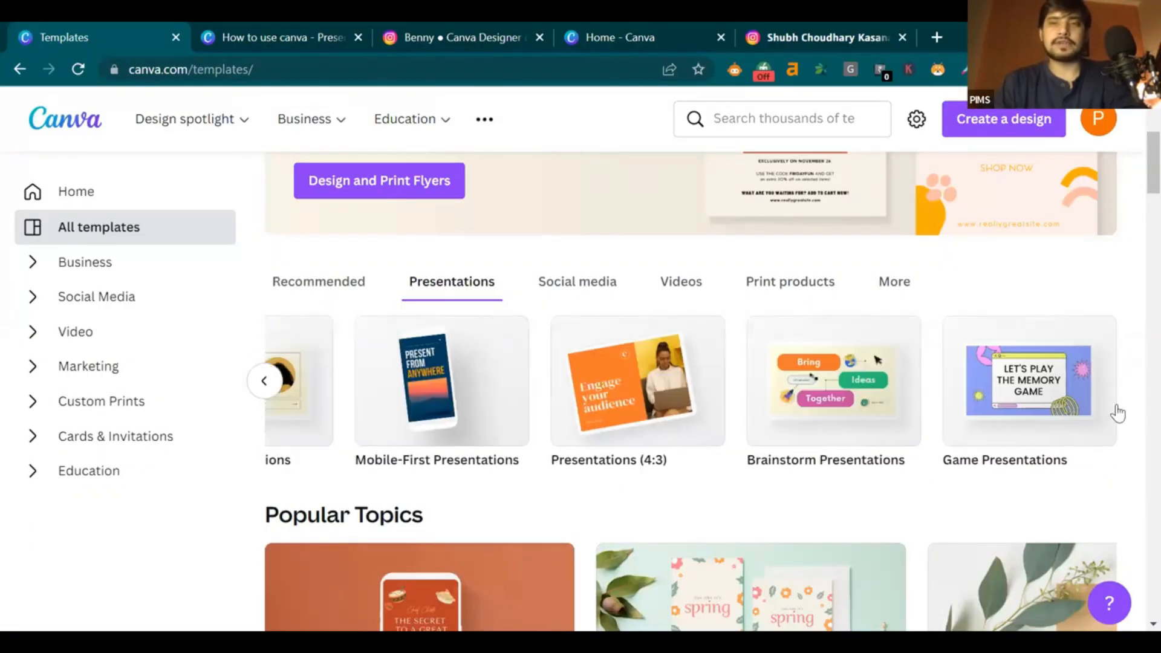
{"action": "left_click", "coordinate": [557, 283]}
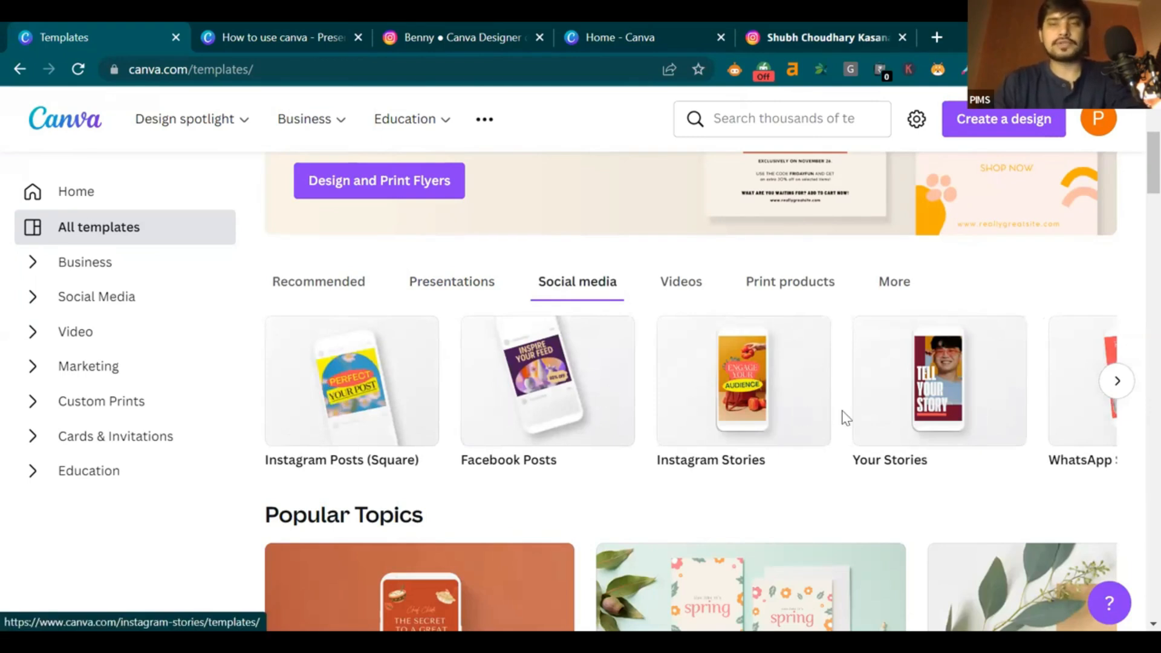
{"action": "left_click", "coordinate": [1117, 381]}
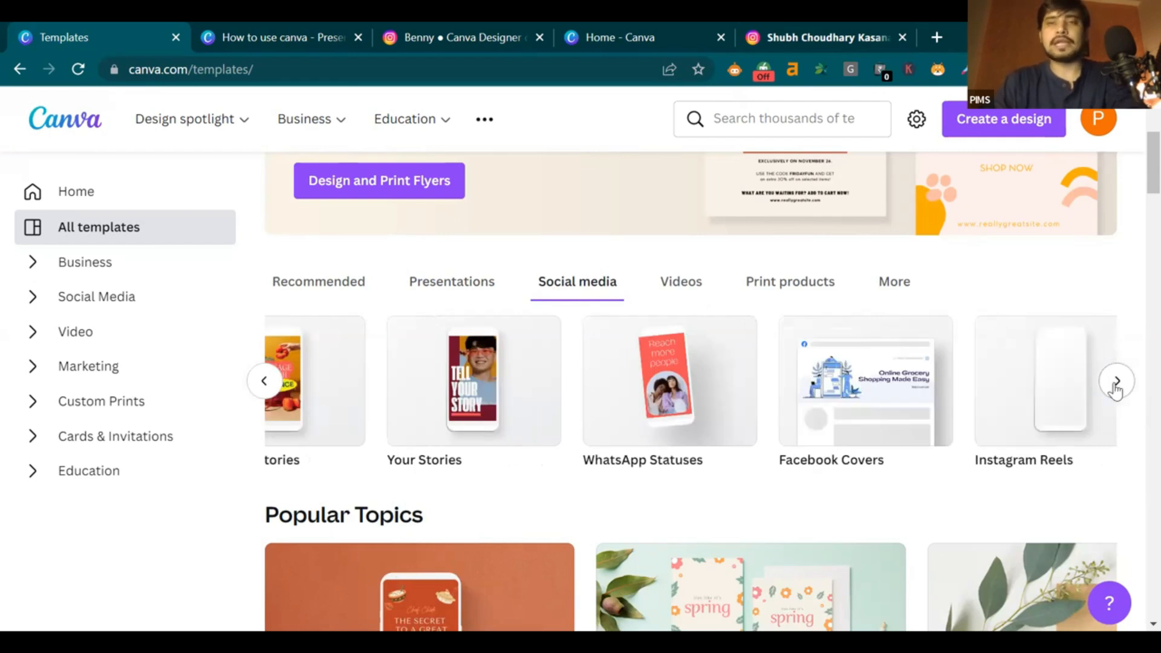
{"action": "left_click", "coordinate": [1117, 382]}
{"action": "left_click", "coordinate": [1117, 382]}
{"action": "left_click", "coordinate": [1117, 383]}
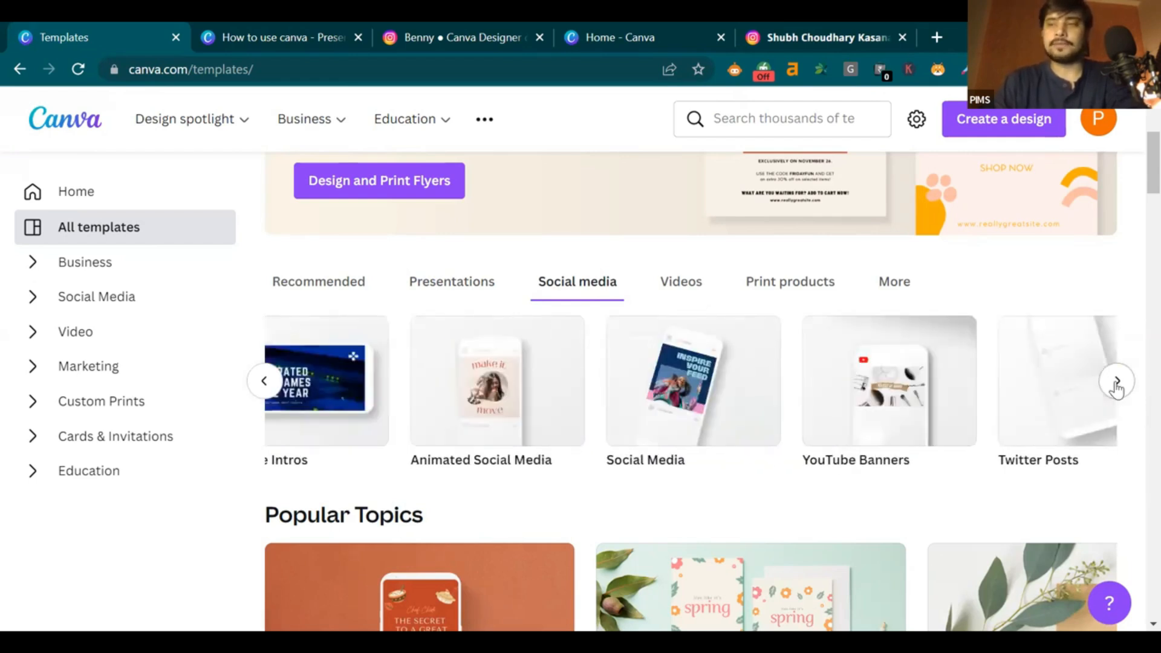
{"action": "left_click", "coordinate": [669, 294]}
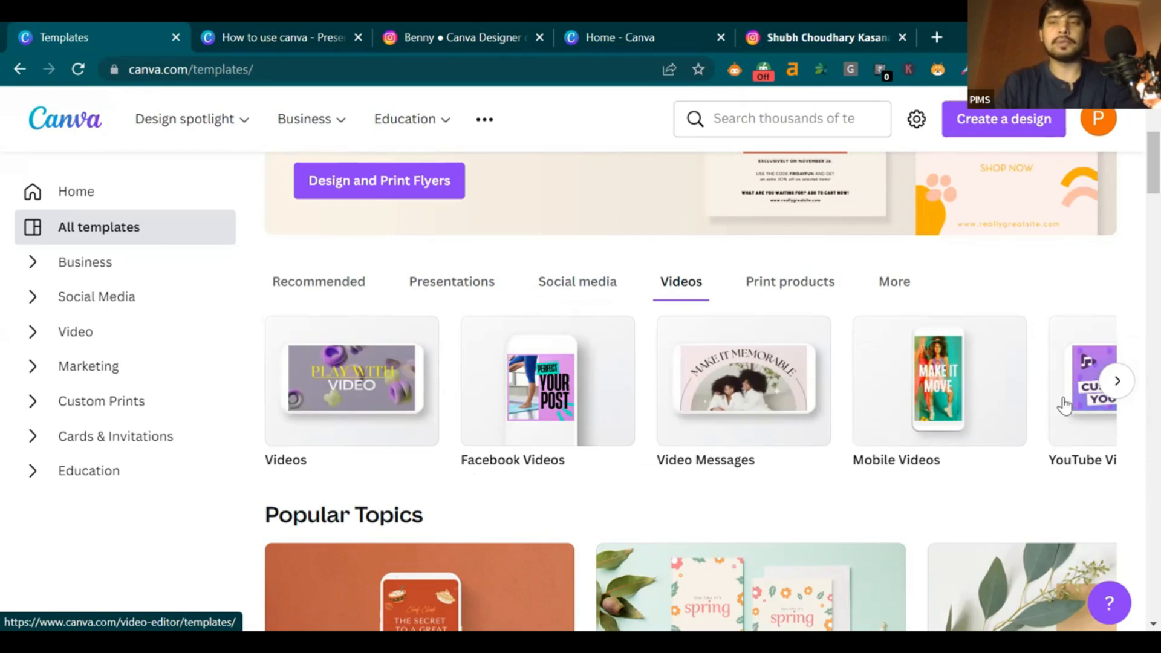
Page through the additional video template types in the carousel
{"action": "left_click", "coordinate": [1117, 380]}
{"action": "left_click", "coordinate": [358, 403]}
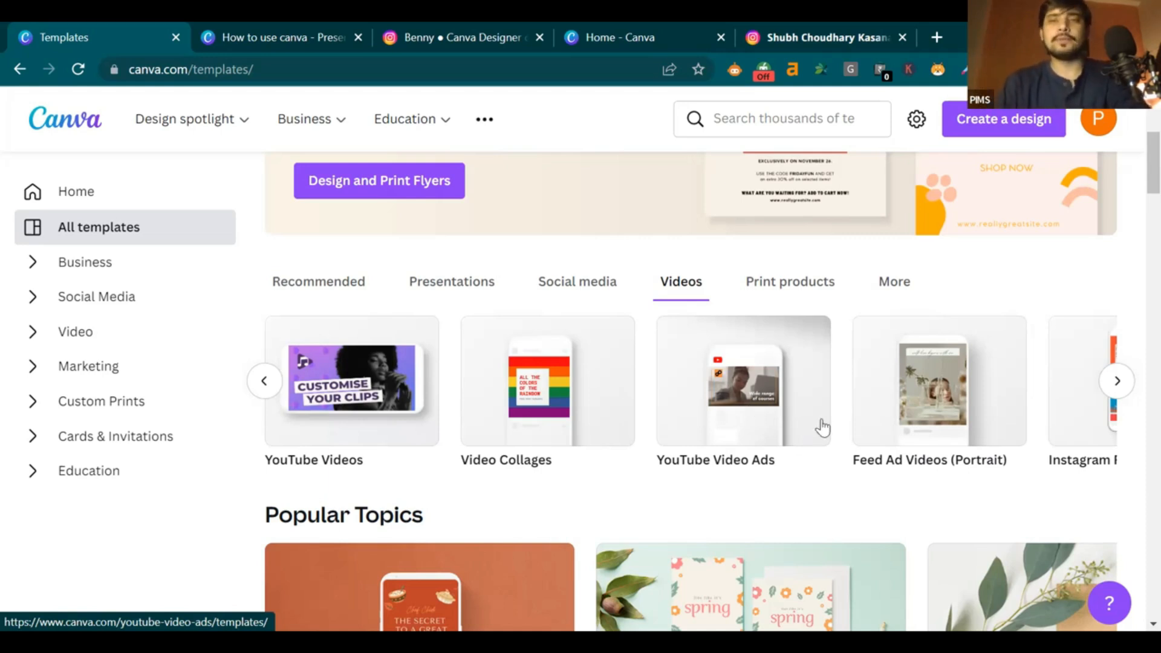
{"action": "left_click", "coordinate": [1118, 381]}
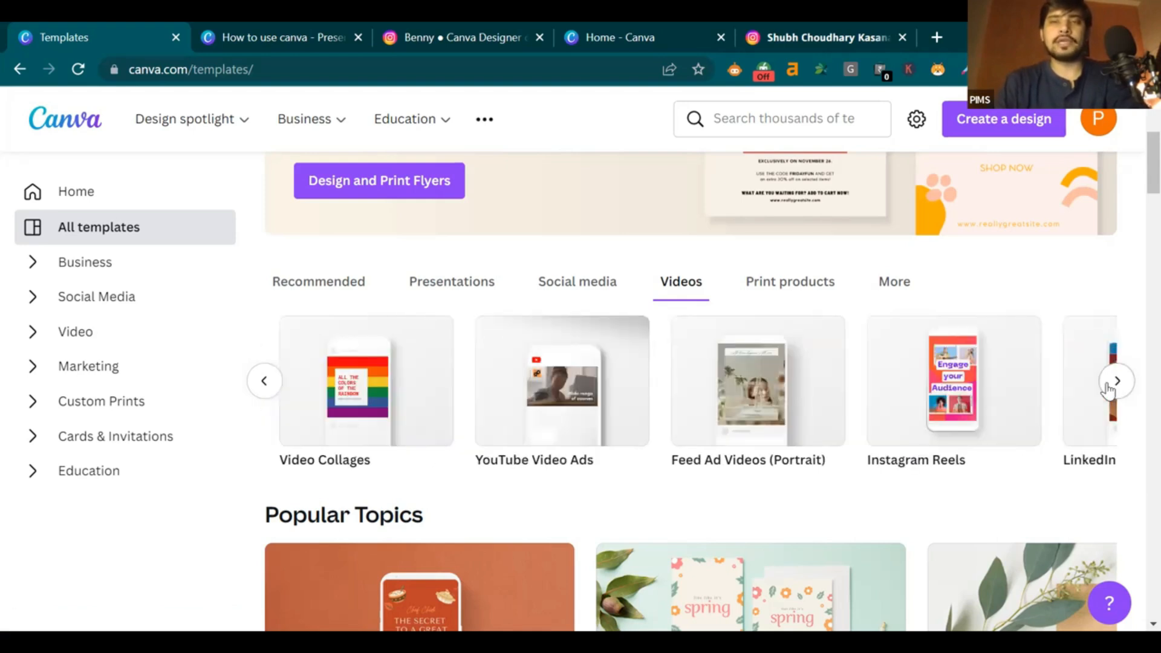
{"action": "scroll", "coordinate": [322, 379], "scroll_direction": "right", "scroll_amount": 10}
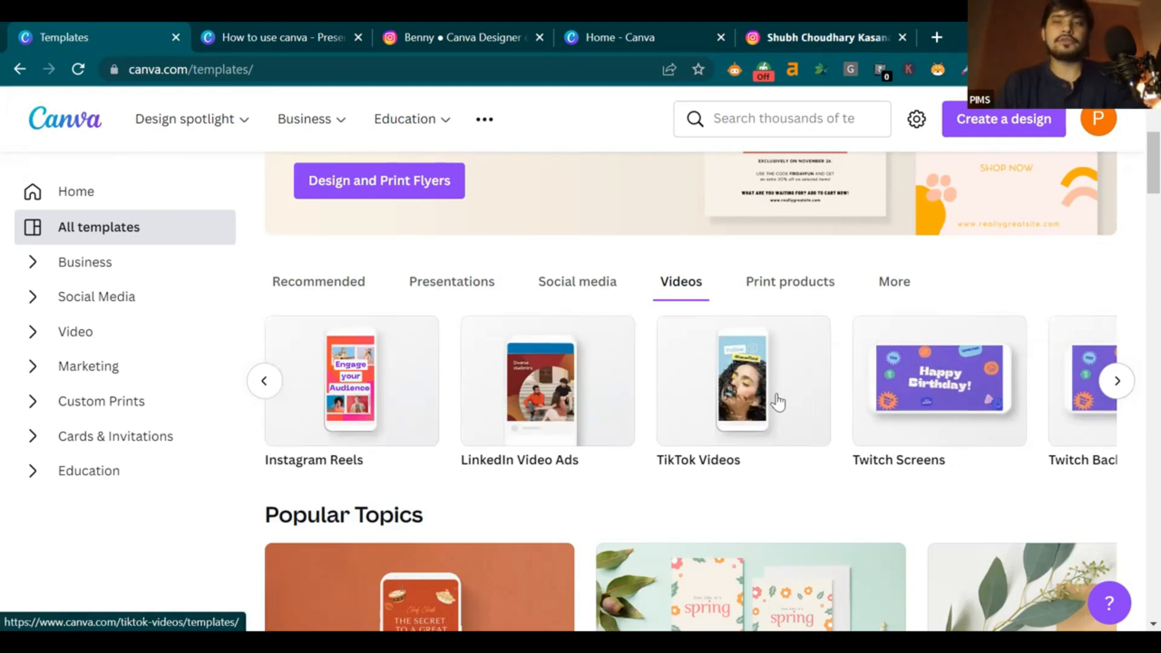
Browse the print product types, then return to Videos and scroll down to Popular Topics
{"action": "left_click", "coordinate": [786, 292]}
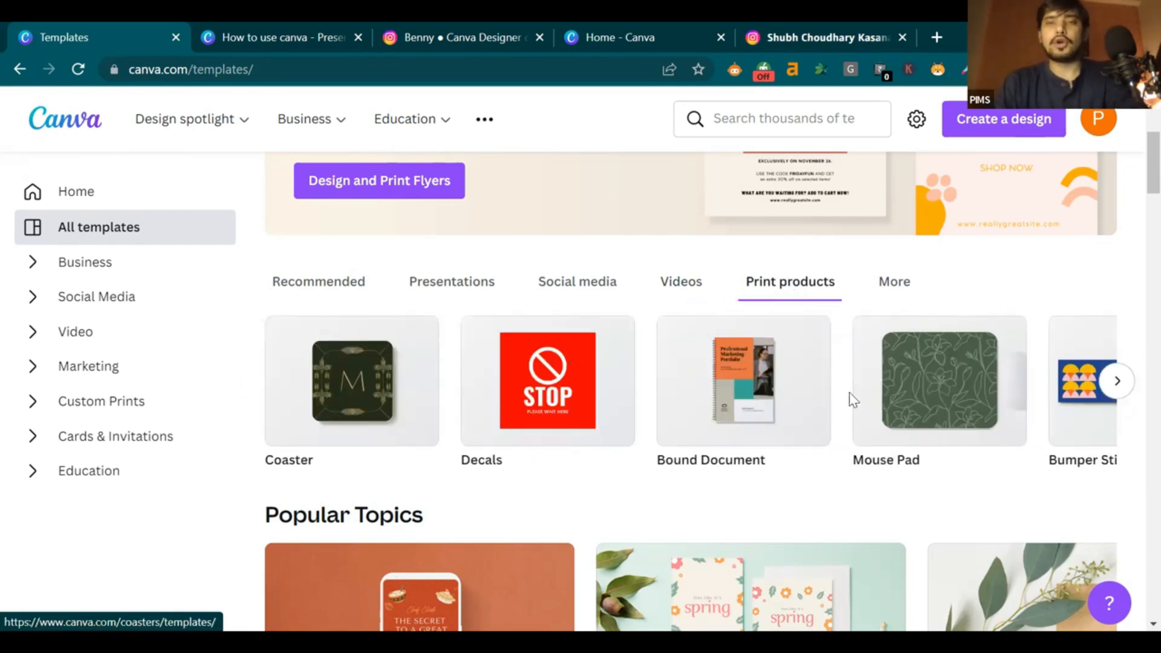
{"action": "left_click", "coordinate": [1115, 381]}
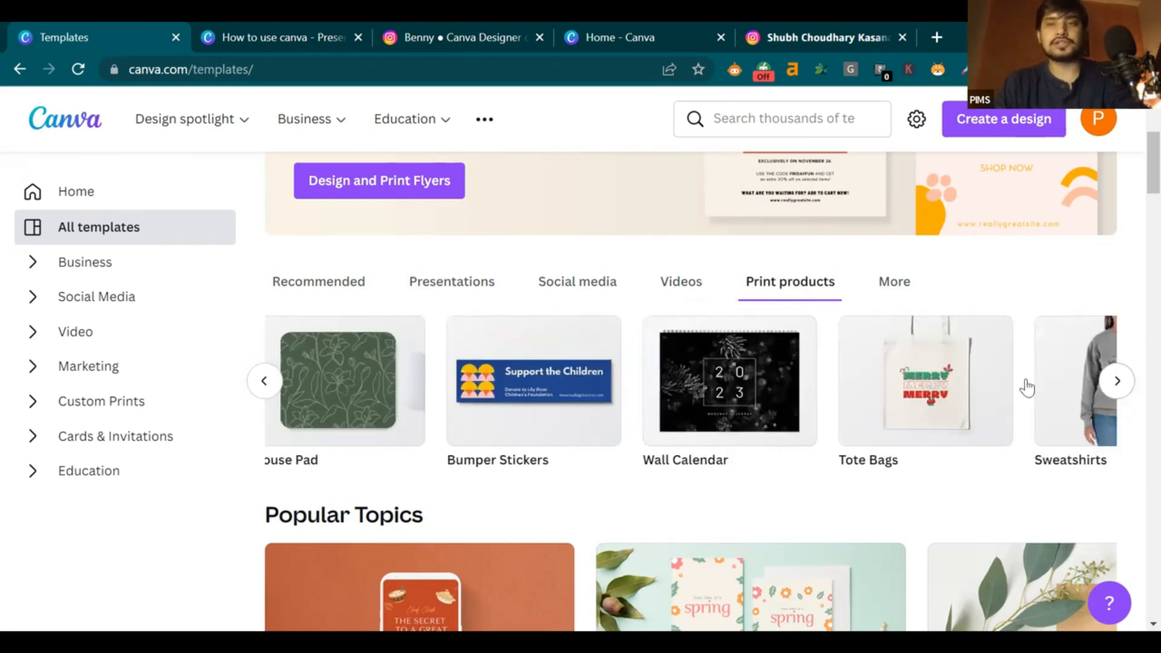
{"action": "left_click", "coordinate": [1117, 381]}
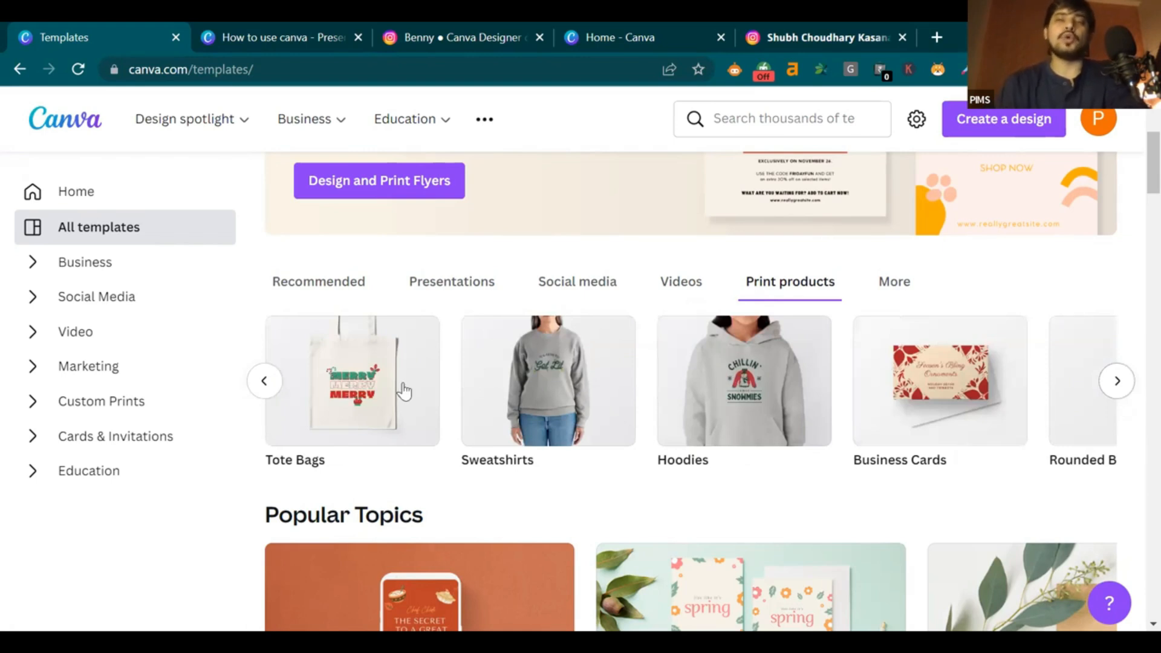
{"action": "scroll", "coordinate": [404, 392], "scroll_direction": "right", "scroll_amount": 4}
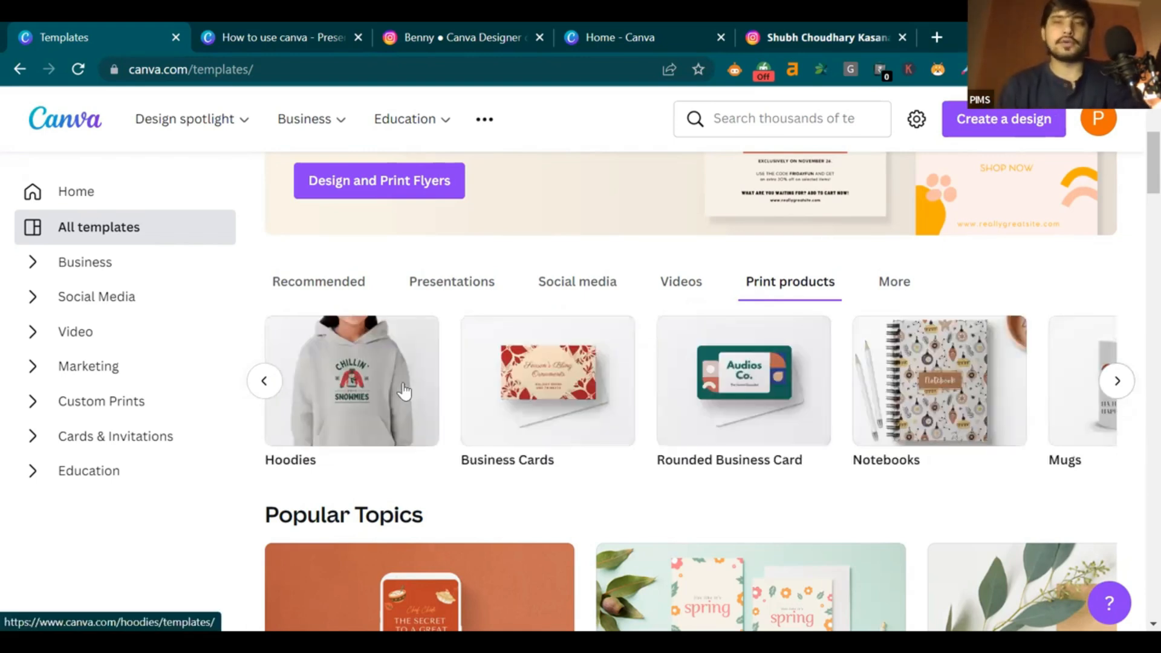
{"action": "left_click", "coordinate": [1119, 383]}
{"action": "scroll", "coordinate": [456, 412], "scroll_direction": "right", "scroll_amount": 3}
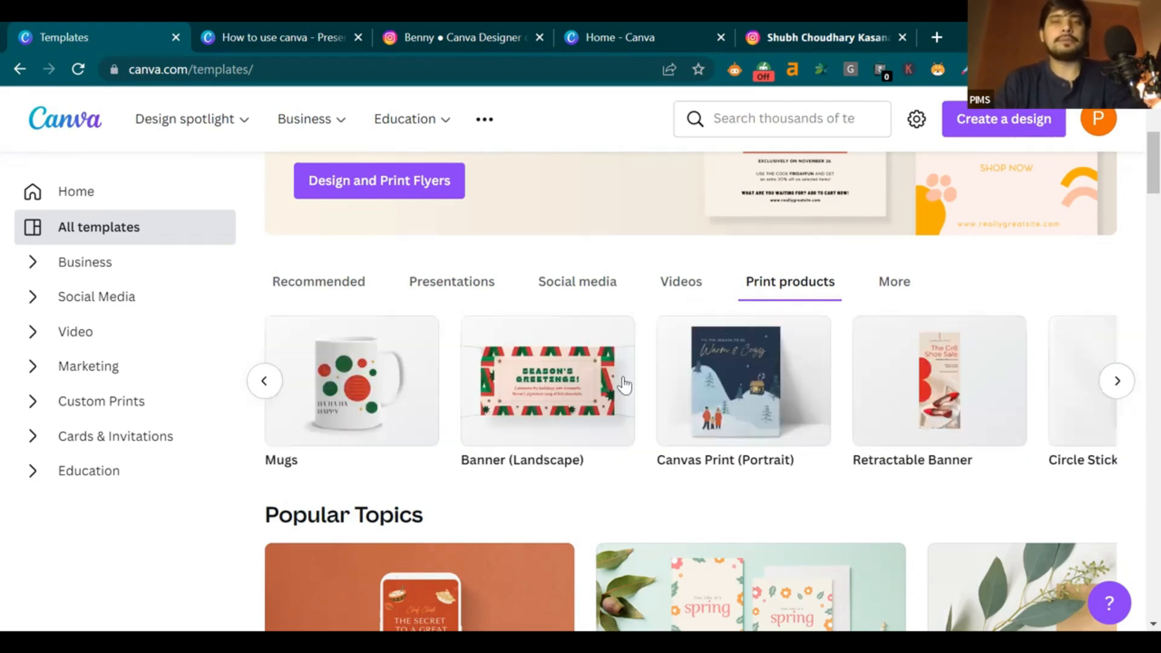
{"action": "left_click", "coordinate": [681, 293]}
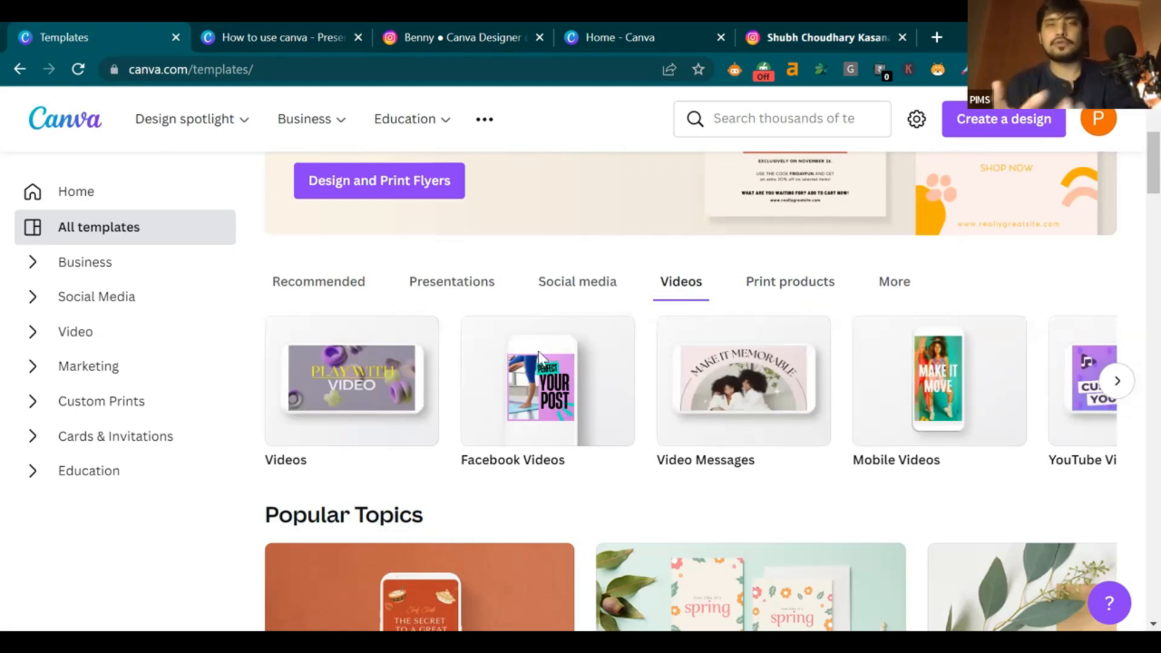
{"action": "scroll", "coordinate": [538, 351], "scroll_direction": "down", "scroll_amount": 7}
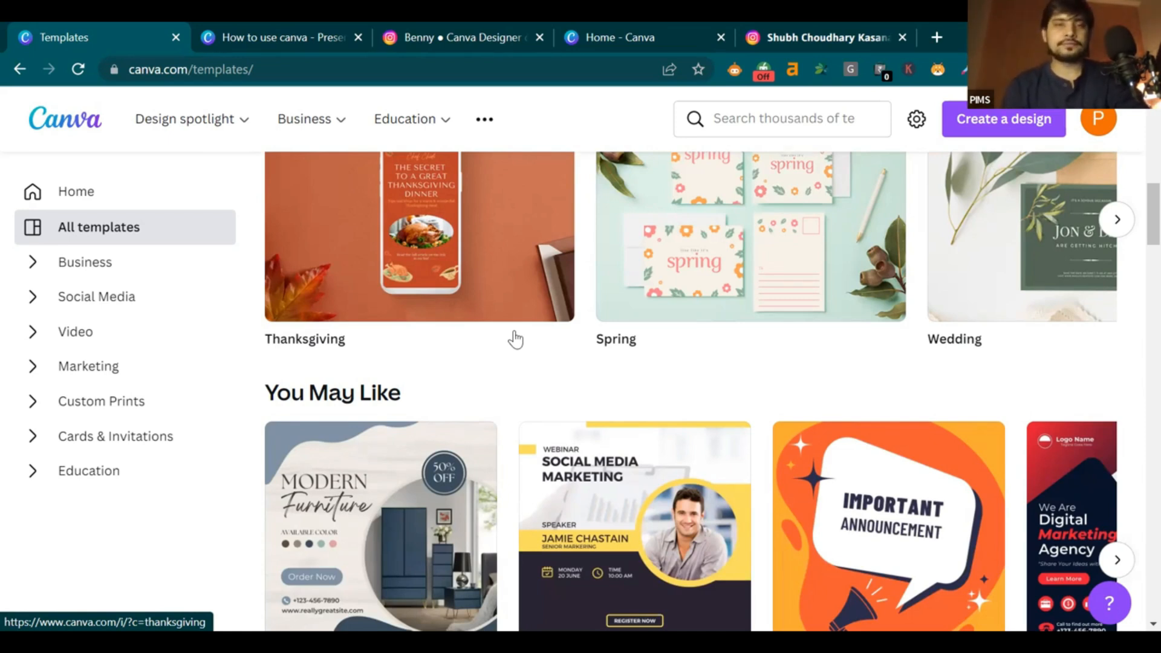
Advance the Popular Topics carousel until Wedding, Autumn and Birthday appear
{"action": "scroll", "coordinate": [508, 357], "scroll_direction": "up", "scroll_amount": 3}
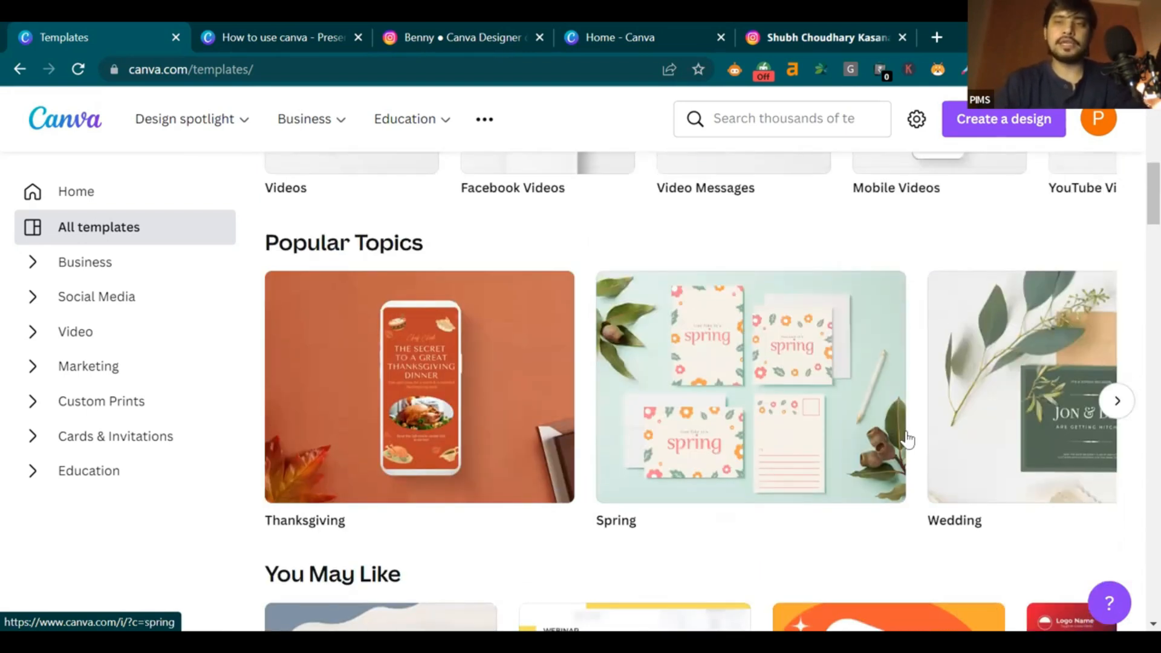
{"action": "left_click", "coordinate": [1114, 404]}
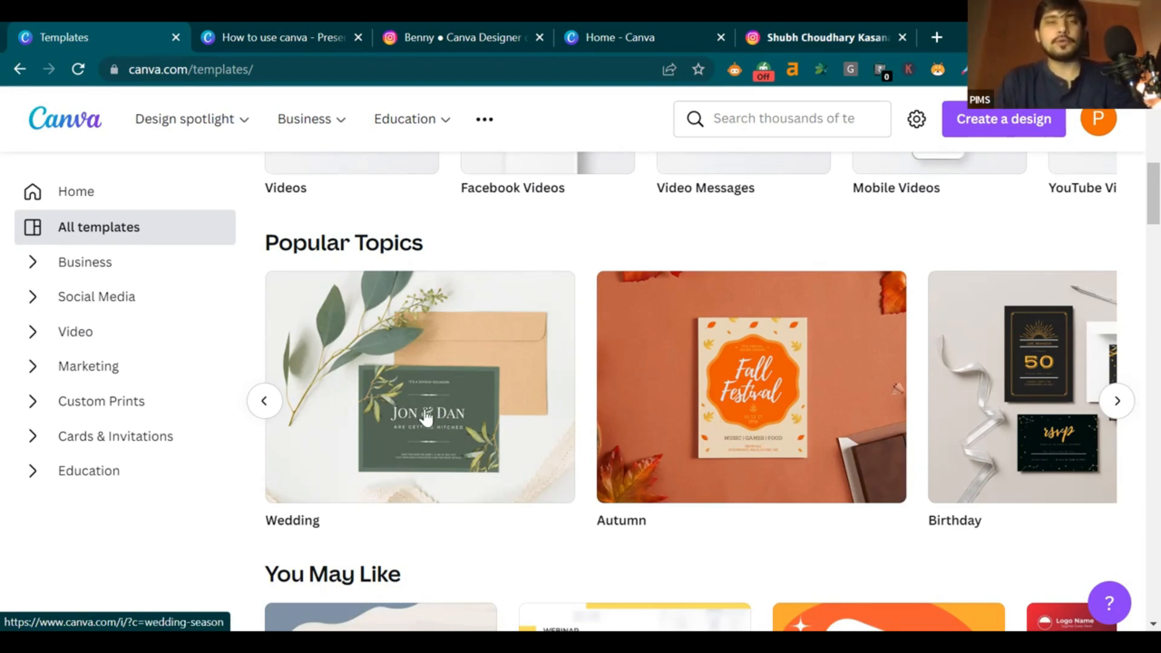
Open the Wedding templates page and page through its design categories
{"action": "left_click", "coordinate": [426, 417]}
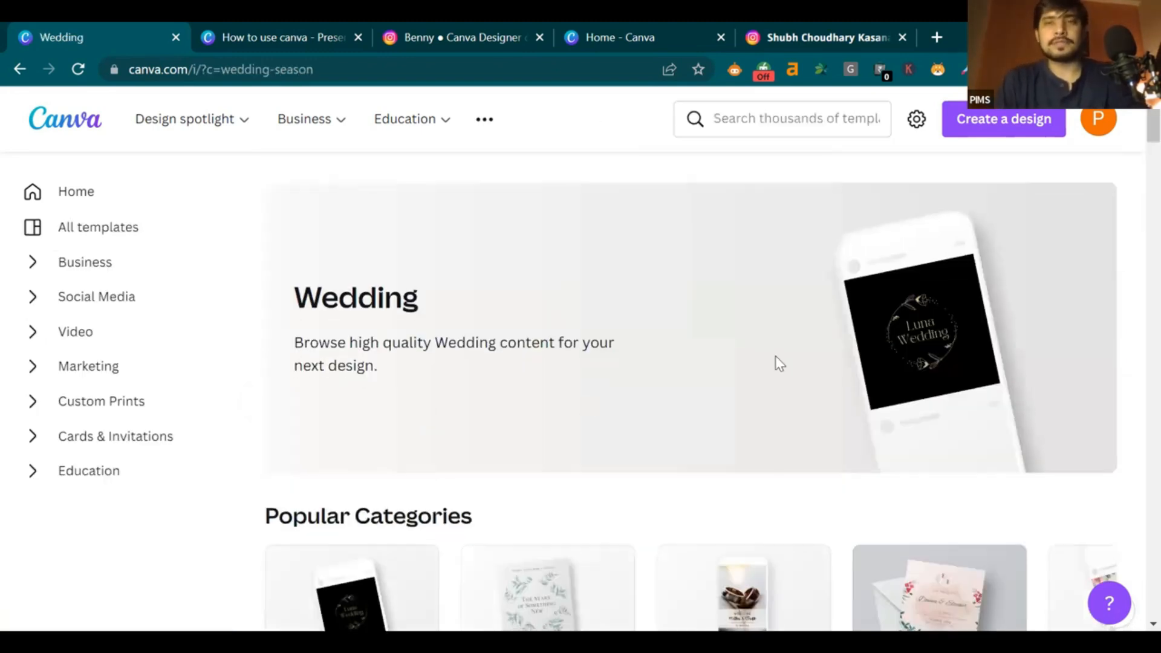
{"action": "scroll", "coordinate": [387, 276], "scroll_direction": "down", "scroll_amount": 4}
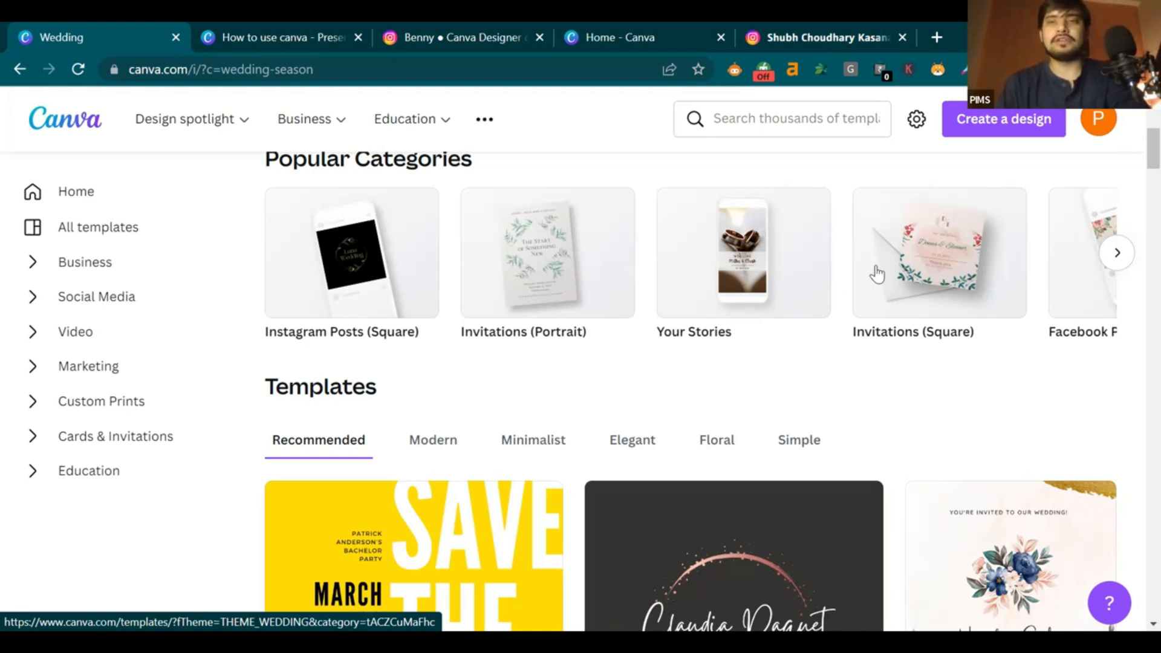
{"action": "left_click", "coordinate": [1109, 260]}
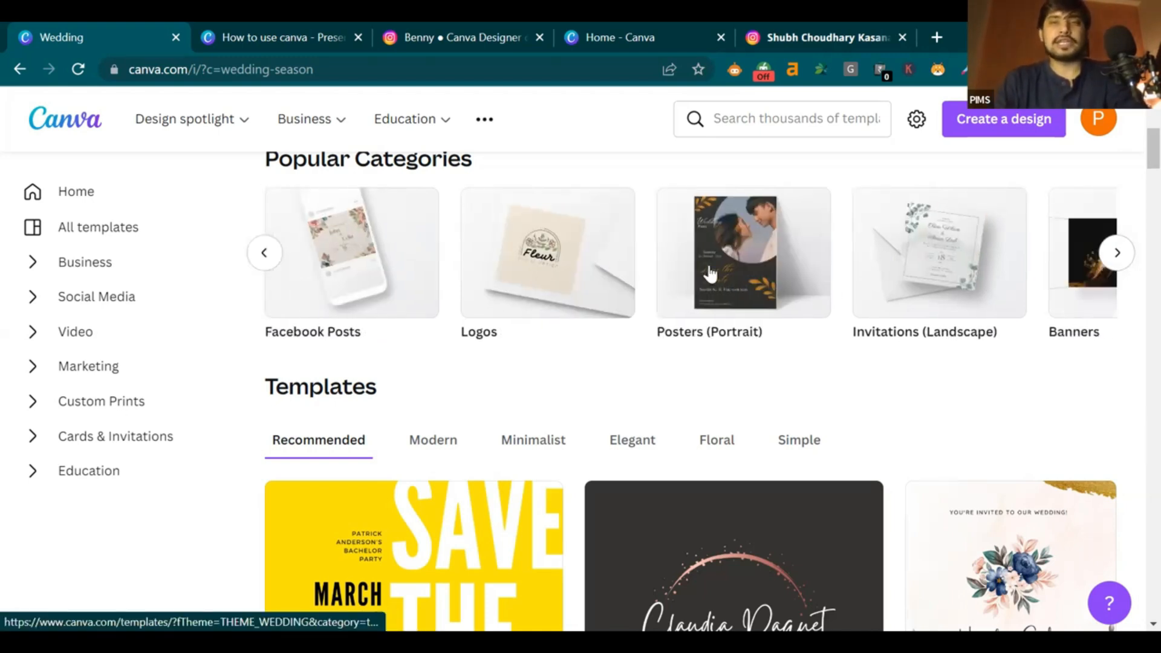
{"action": "left_click", "coordinate": [1116, 260]}
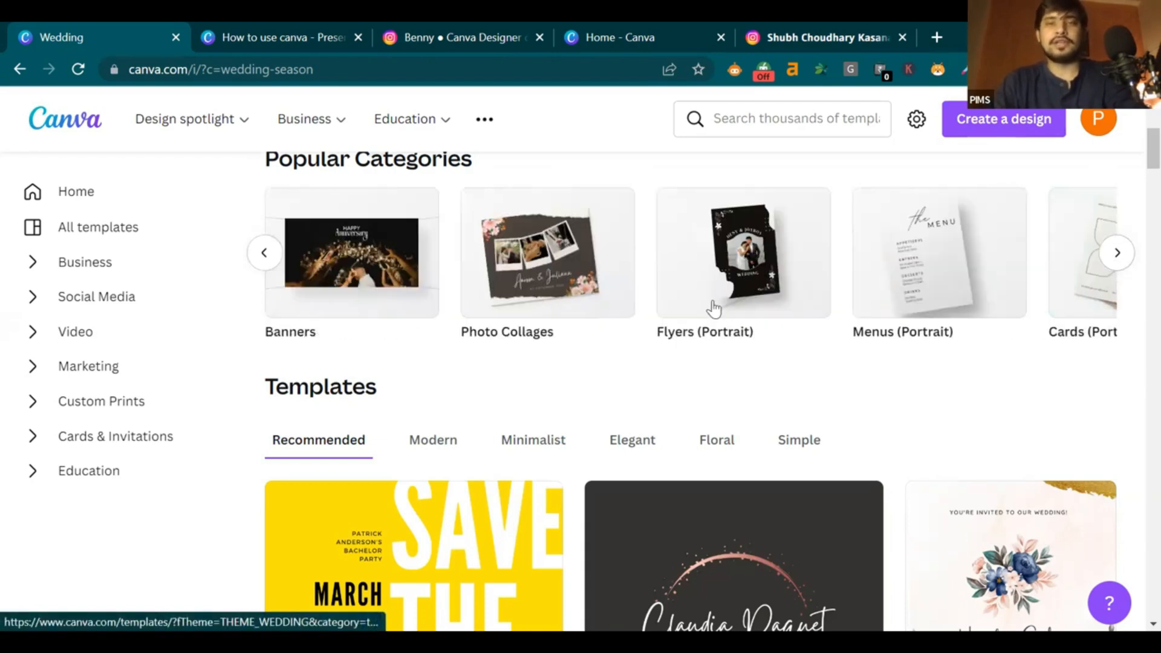
{"action": "left_click", "coordinate": [268, 264]}
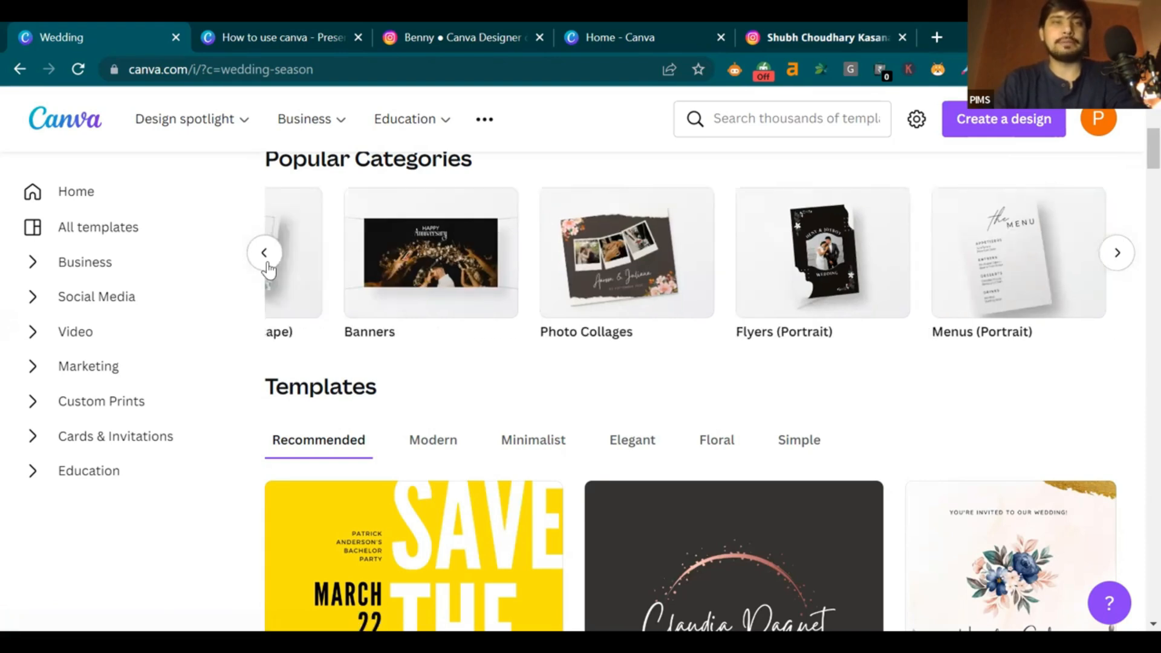
{"action": "left_click", "coordinate": [268, 264]}
View the wedding Instagram post templates, then go back to the Wedding collection page
{"action": "left_click", "coordinate": [268, 264]}
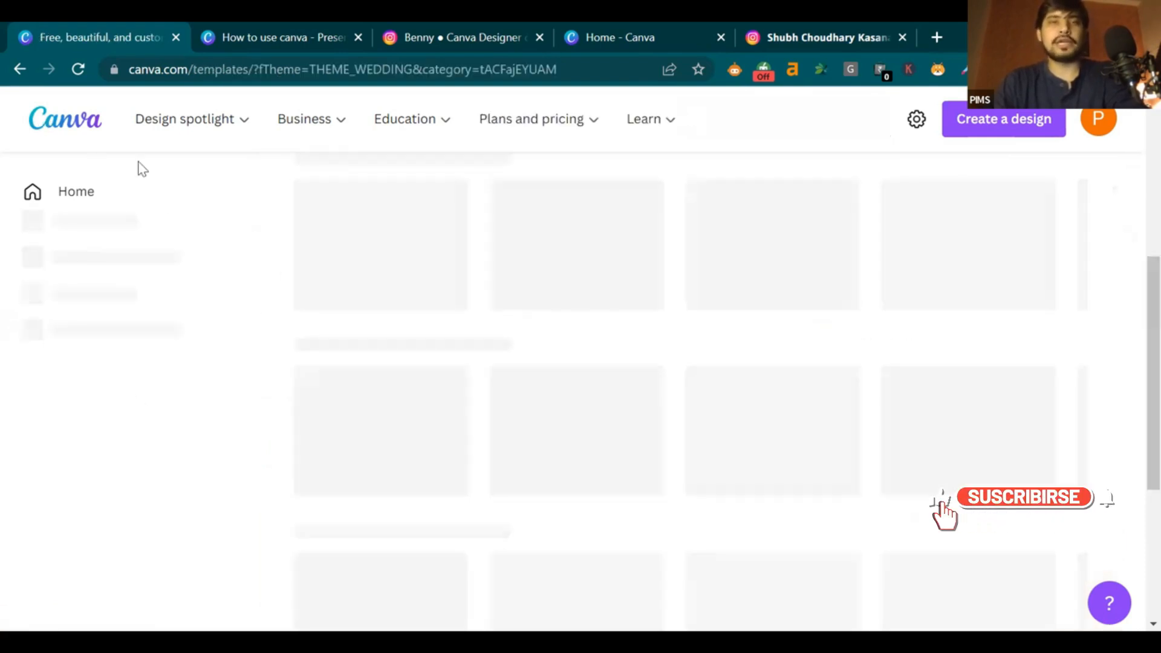
{"action": "scroll", "coordinate": [660, 274], "scroll_direction": "down", "scroll_amount": 7}
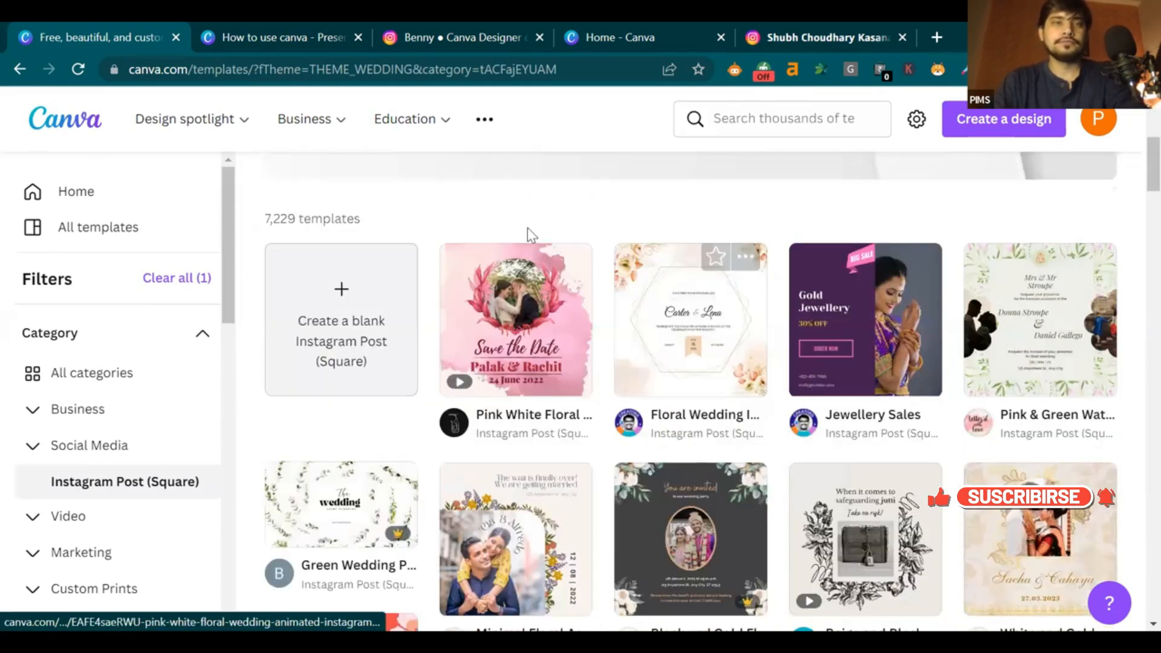
{"action": "scroll", "coordinate": [532, 233], "scroll_direction": "down", "scroll_amount": 2}
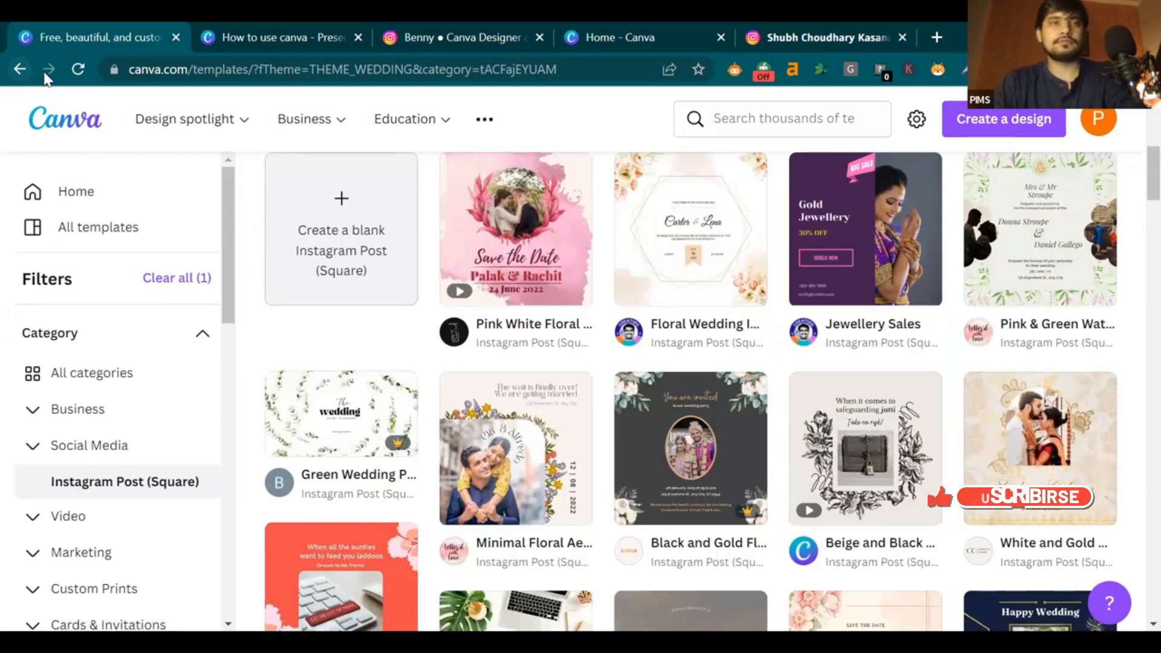
{"action": "left_click", "coordinate": [21, 71]}
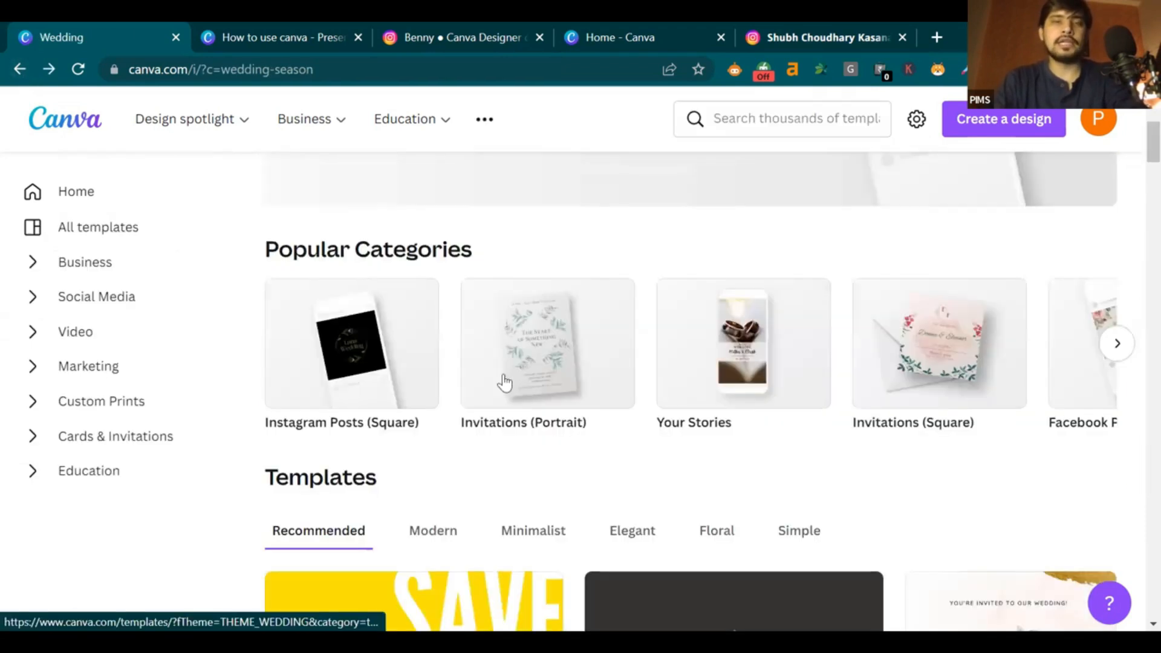
Open Invitations (Portrait) and scroll through designs like Terracotta dried, Blue Watercolor and Peacock Pattern
{"action": "left_click", "coordinate": [541, 357]}
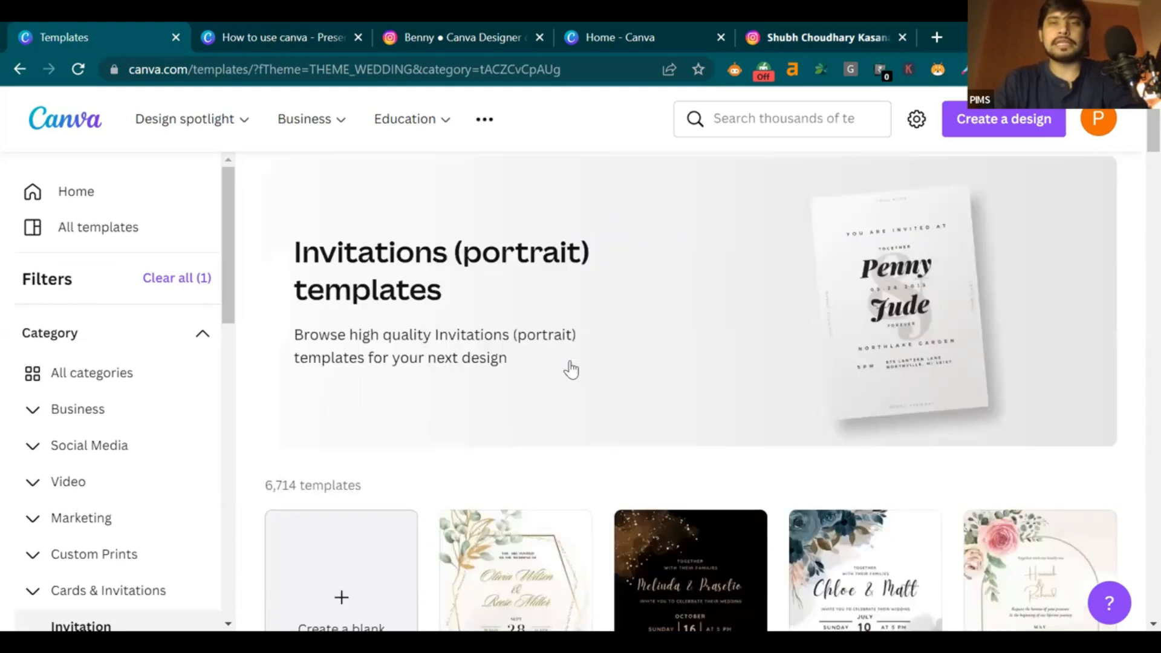
{"action": "scroll", "coordinate": [572, 363], "scroll_direction": "down", "scroll_amount": 5}
{"action": "scroll", "coordinate": [724, 292], "scroll_direction": "up", "scroll_amount": 1}
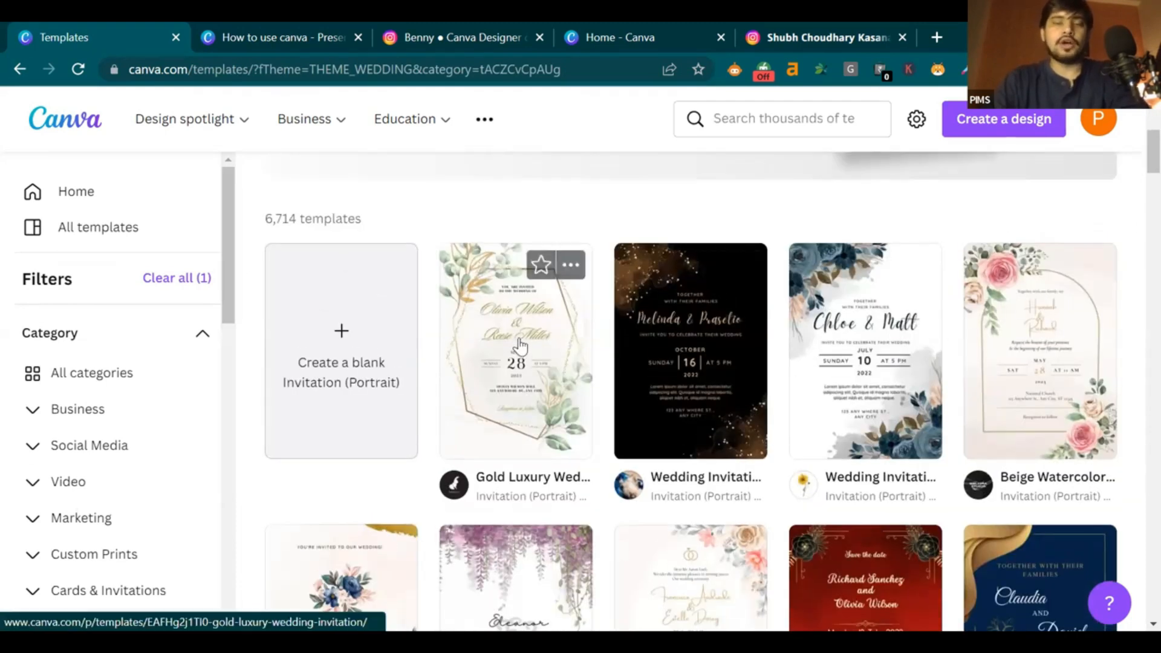
{"action": "scroll", "coordinate": [1047, 362], "scroll_direction": "down", "scroll_amount": 1}
{"action": "scroll", "coordinate": [1045, 363], "scroll_direction": "down", "scroll_amount": 12}
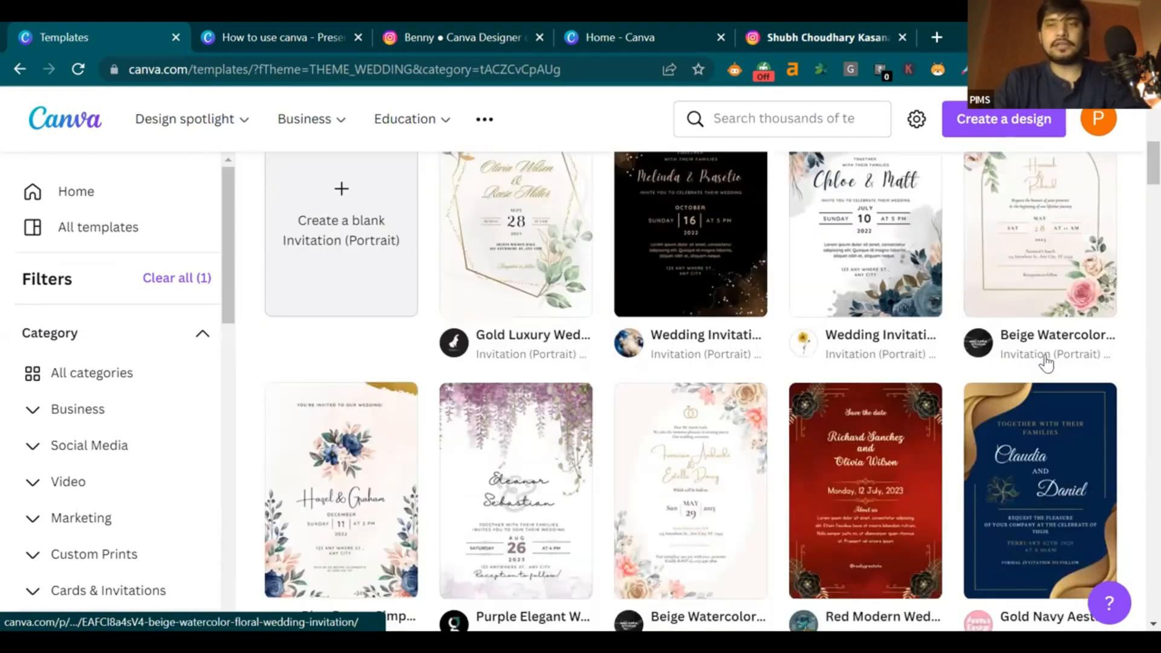
{"action": "scroll", "coordinate": [952, 365], "scroll_direction": "down", "scroll_amount": 5}
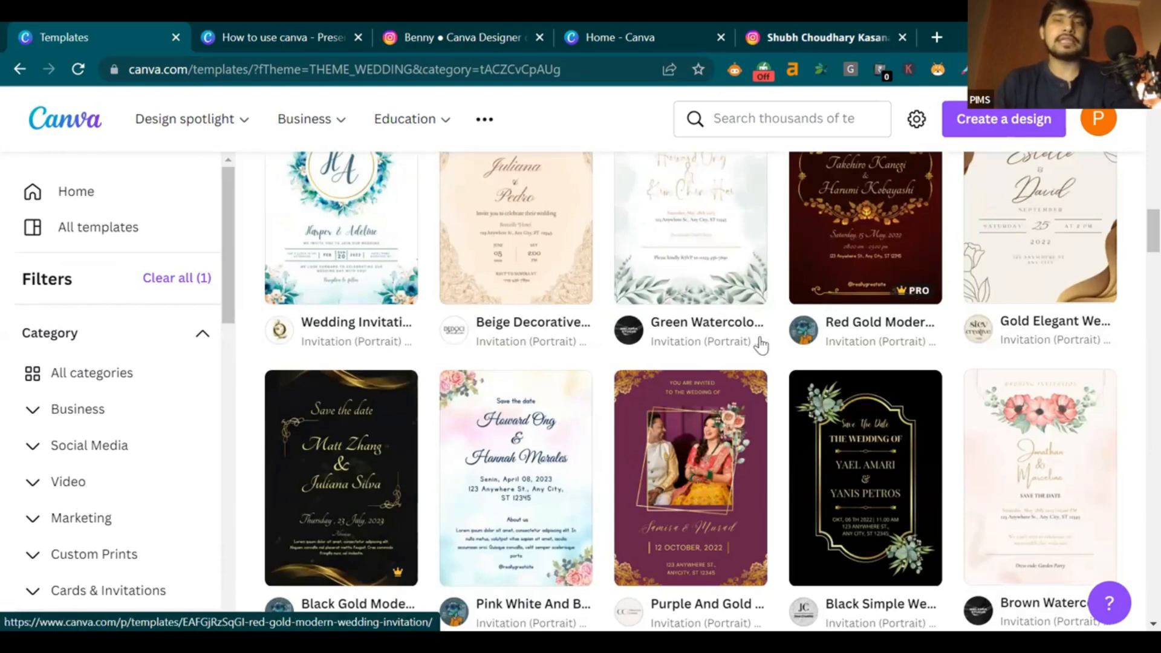
{"action": "scroll", "coordinate": [677, 409], "scroll_direction": "down", "scroll_amount": 2}
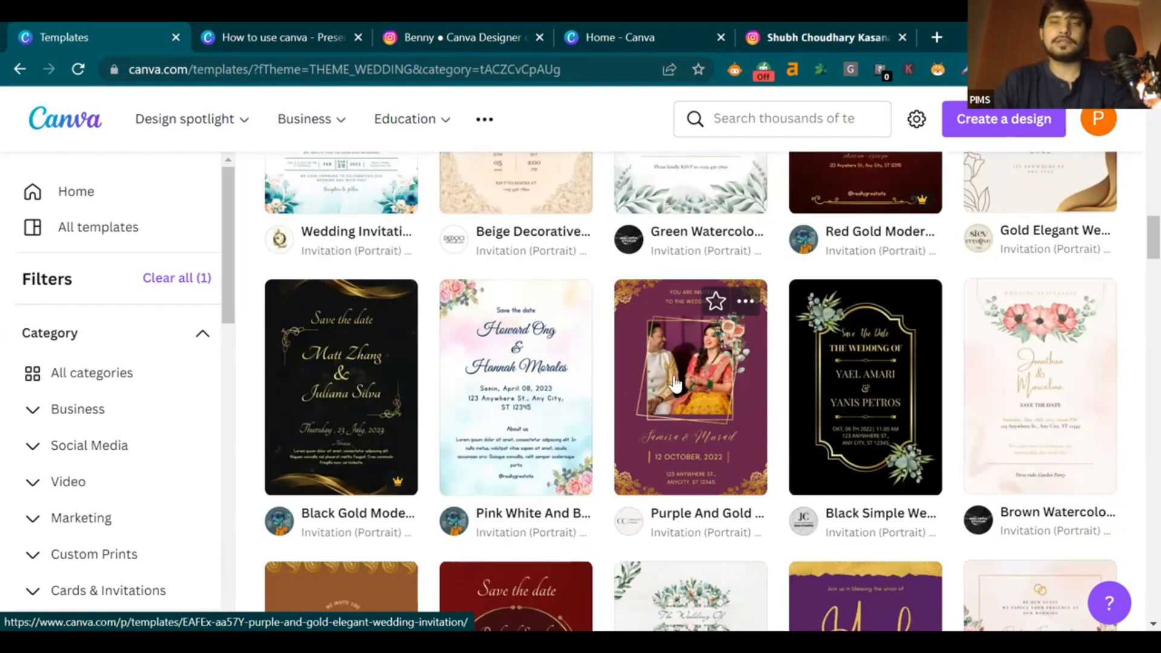
{"action": "scroll", "coordinate": [675, 384], "scroll_direction": "down", "scroll_amount": 2}
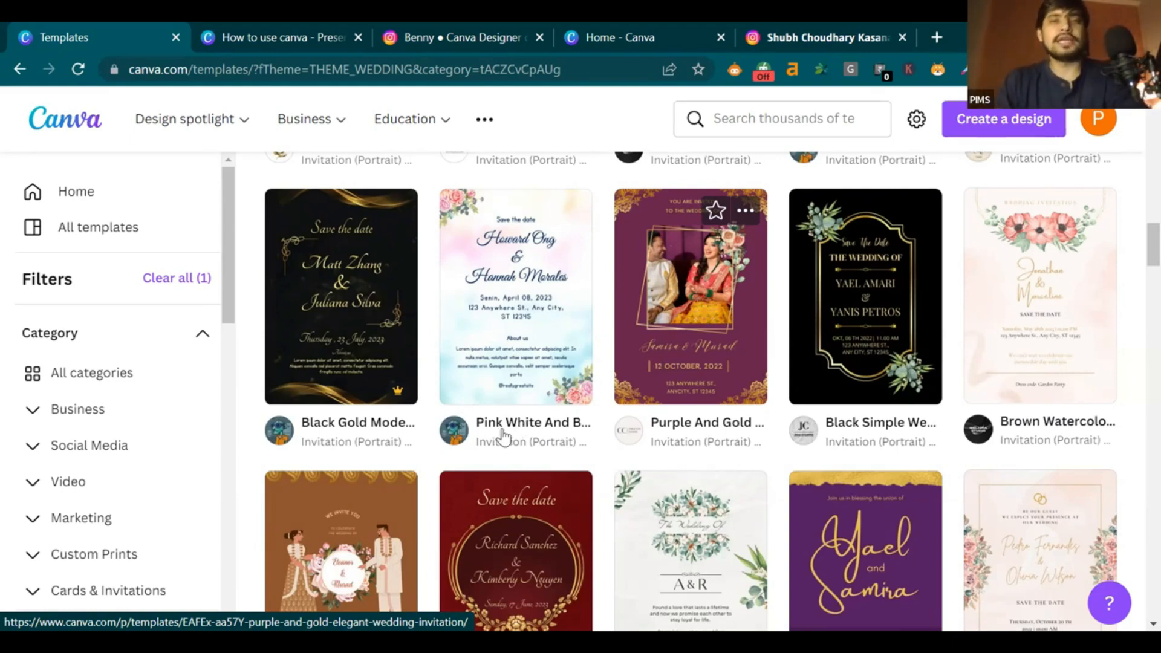
{"action": "scroll", "coordinate": [504, 436], "scroll_direction": "down", "scroll_amount": 3}
{"action": "scroll", "coordinate": [499, 423], "scroll_direction": "down", "scroll_amount": 1}
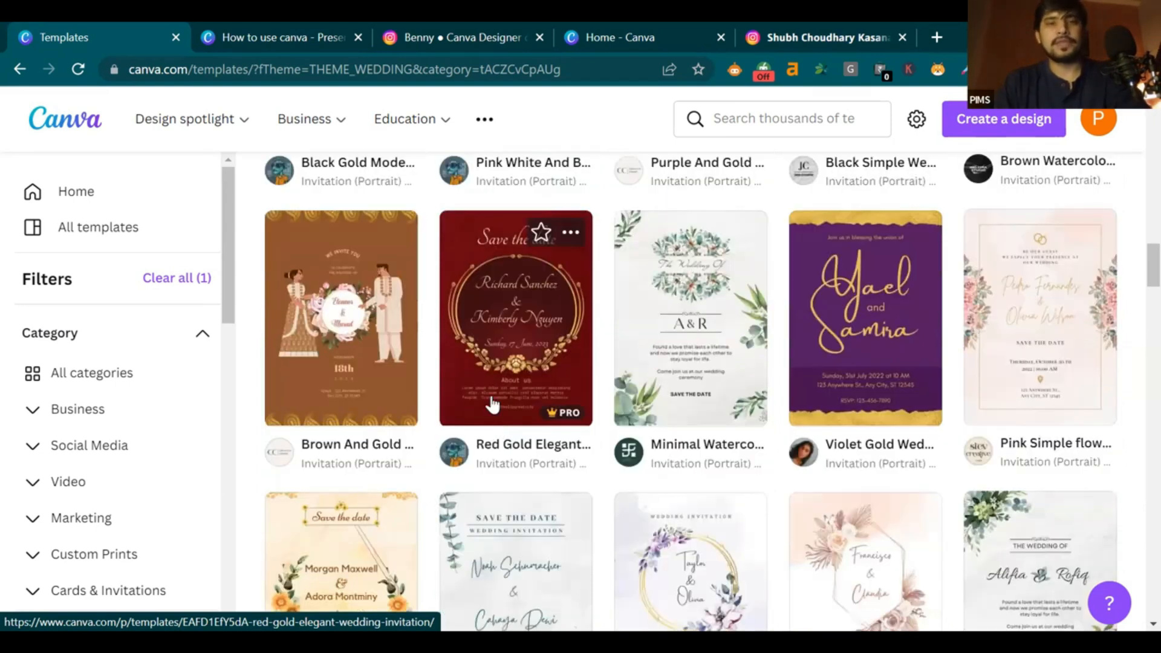
{"action": "scroll", "coordinate": [495, 405], "scroll_direction": "down", "scroll_amount": 9}
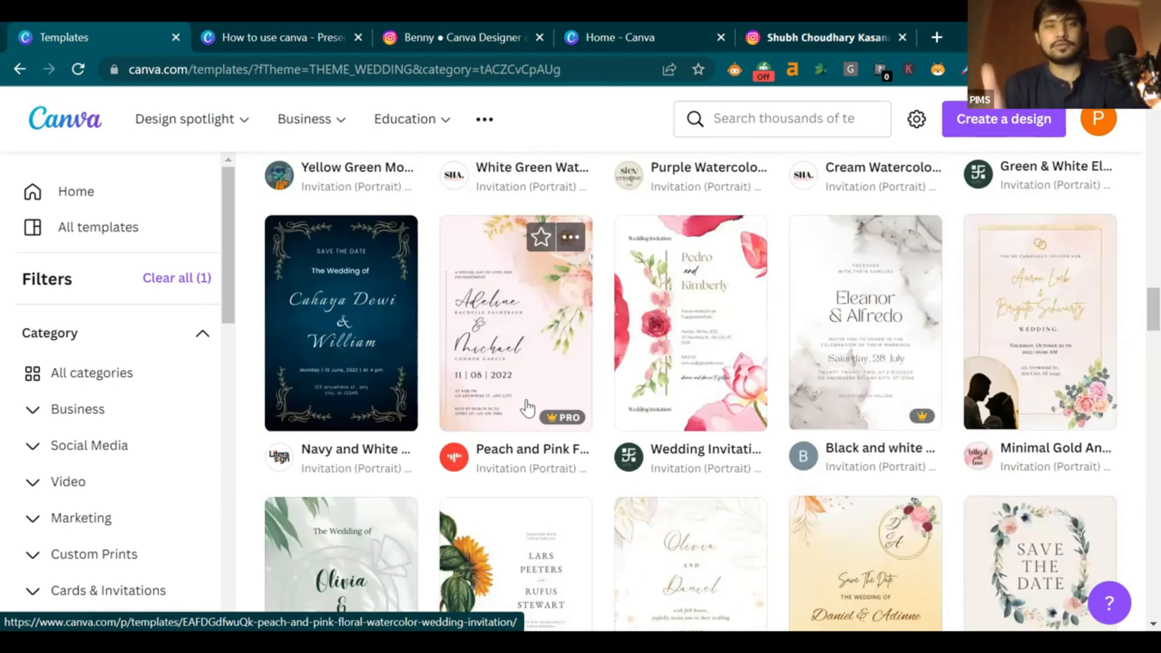
{"action": "scroll", "coordinate": [527, 409], "scroll_direction": "down", "scroll_amount": 3}
{"action": "scroll", "coordinate": [617, 372], "scroll_direction": "down", "scroll_amount": 6}
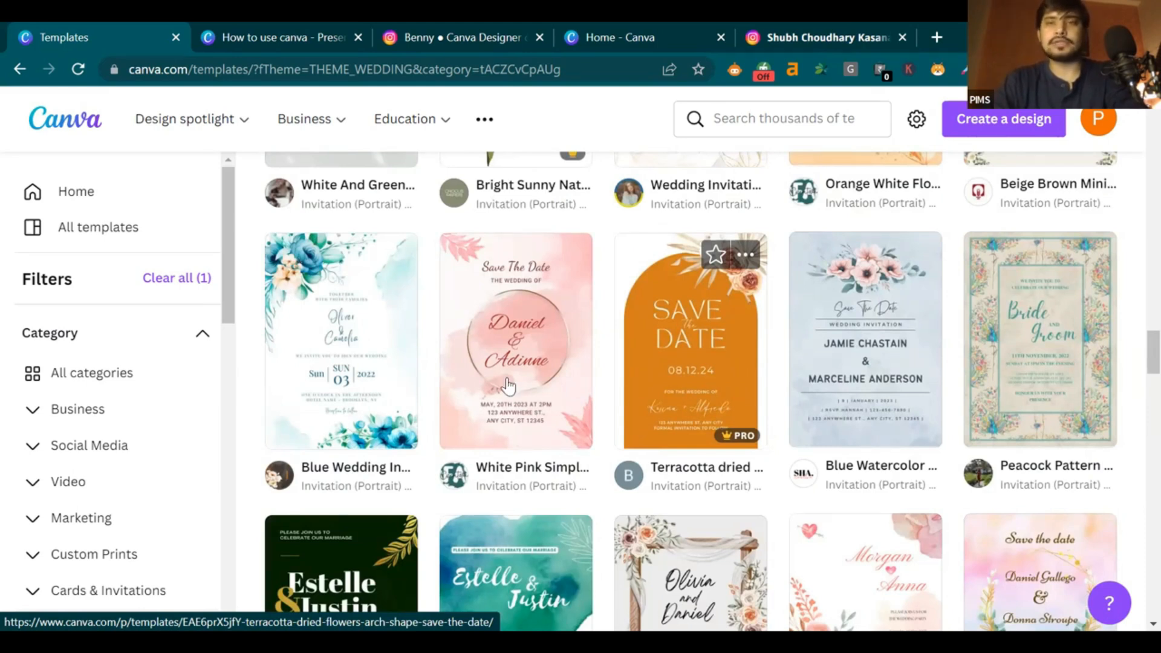
{"action": "scroll", "coordinate": [507, 385], "scroll_direction": "up", "scroll_amount": 10}
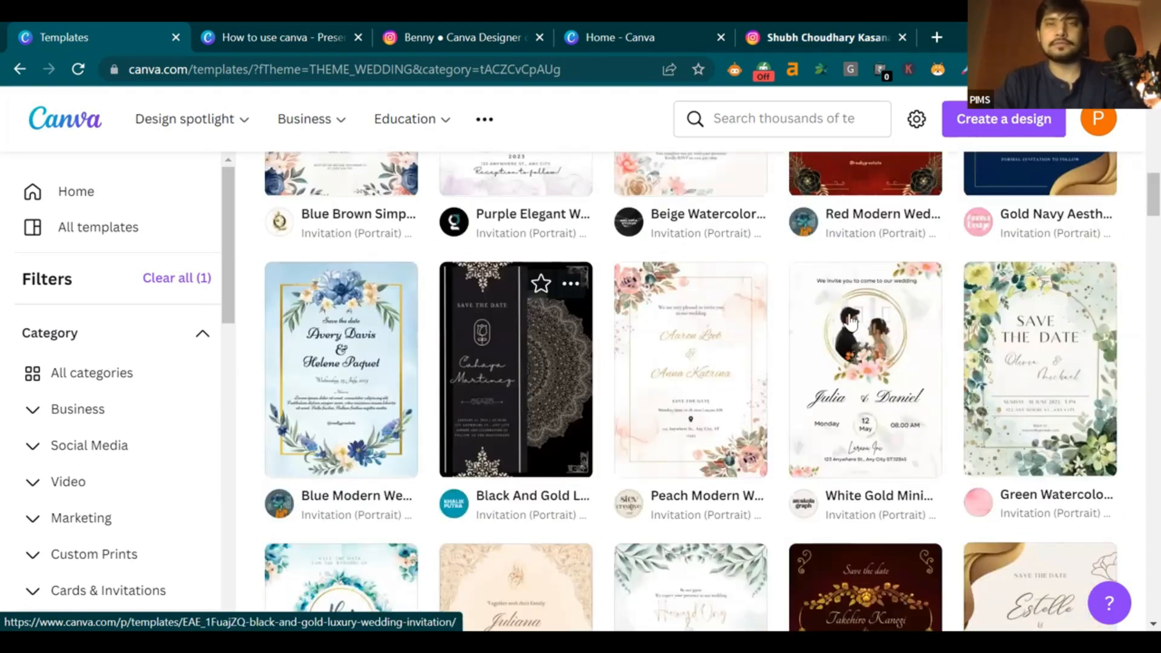
Preview the 105 × 148 mm Black And Gold Luxury Wedding invitation, review similar designs, and customize it
{"action": "left_click", "coordinate": [507, 385]}
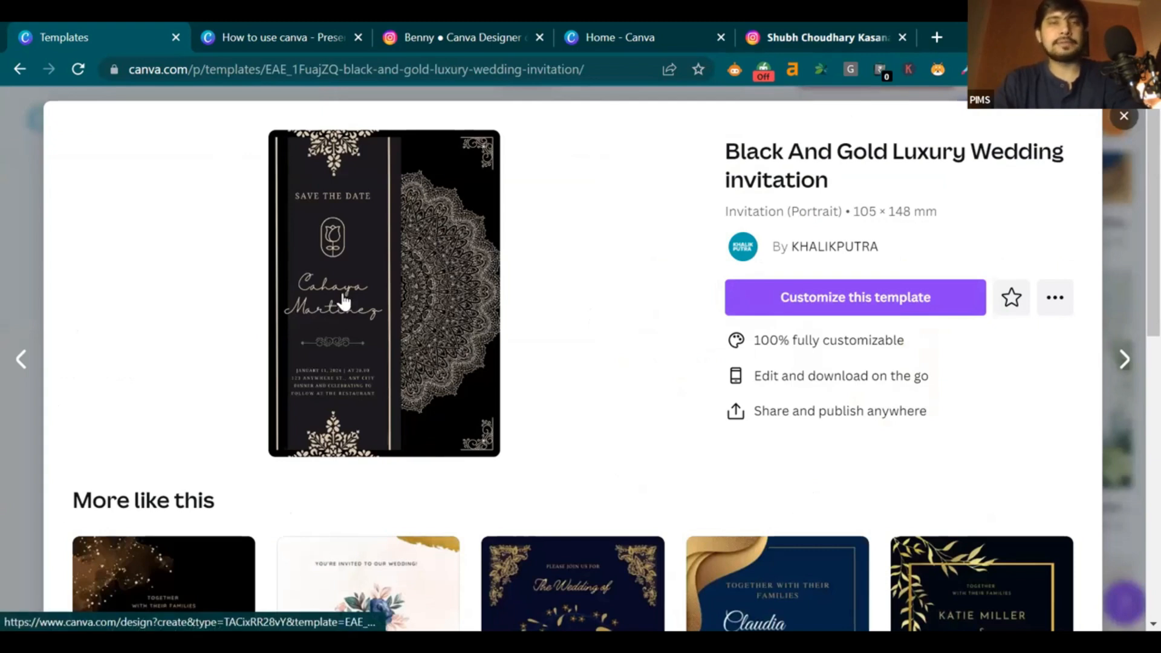
{"action": "scroll", "coordinate": [807, 316], "scroll_direction": "down", "scroll_amount": 6}
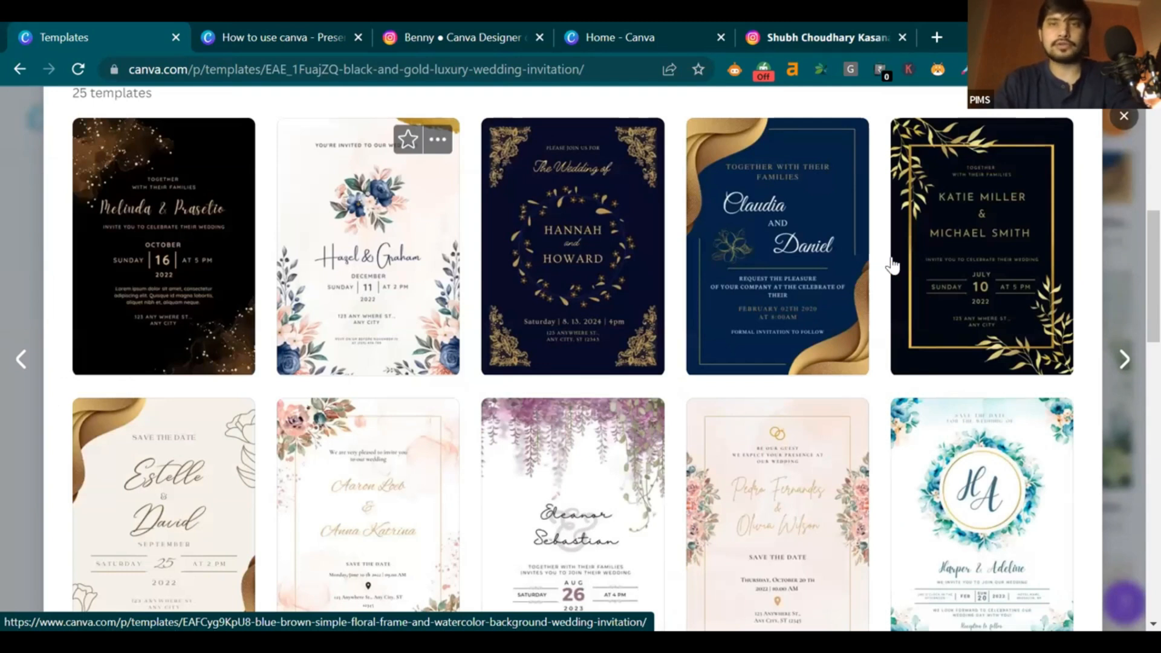
{"action": "scroll", "coordinate": [664, 308], "scroll_direction": "down", "scroll_amount": 2}
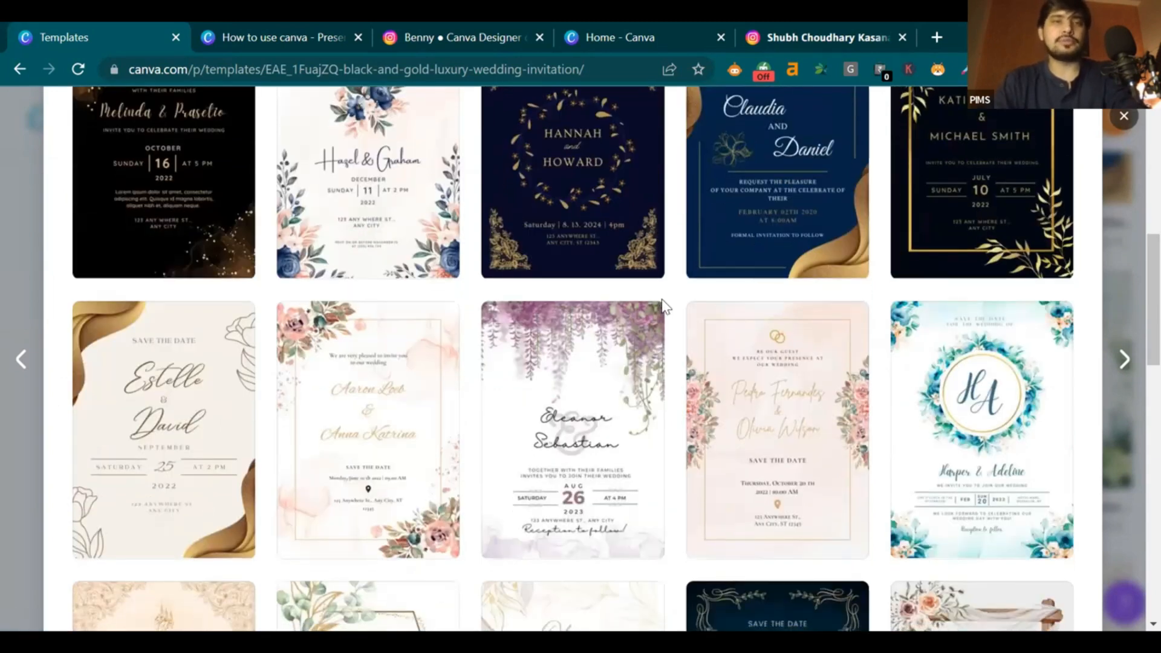
{"action": "scroll", "coordinate": [552, 232], "scroll_direction": "down", "scroll_amount": 3}
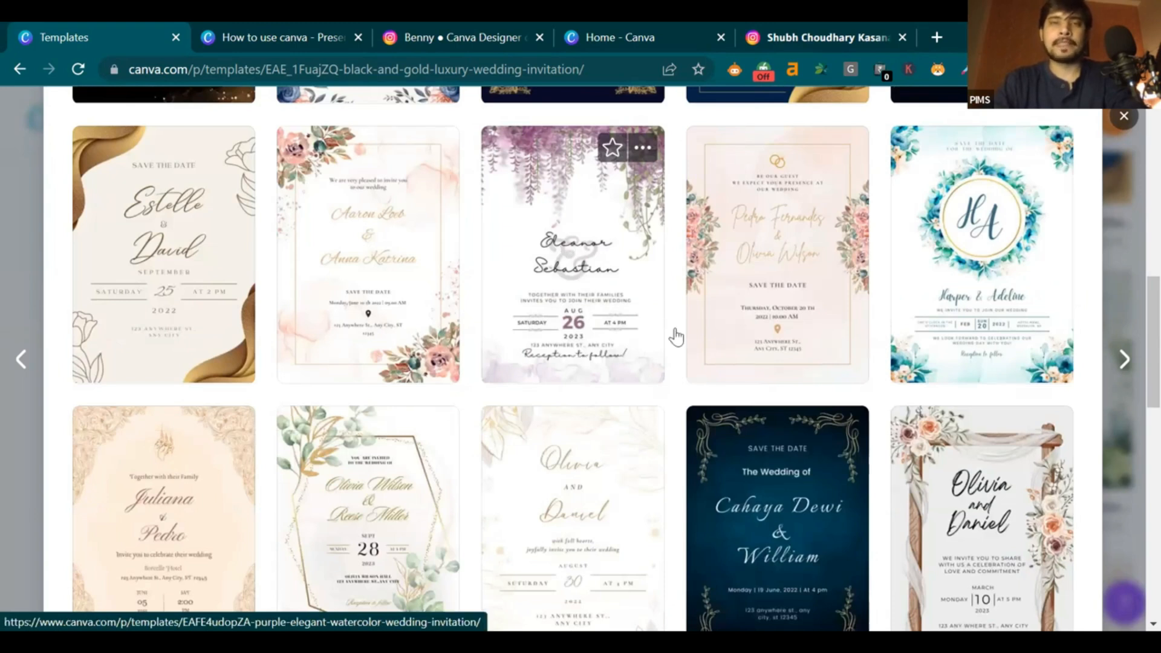
{"action": "scroll", "coordinate": [675, 336], "scroll_direction": "down", "scroll_amount": 1}
{"action": "scroll", "coordinate": [907, 296], "scroll_direction": "up", "scroll_amount": 10}
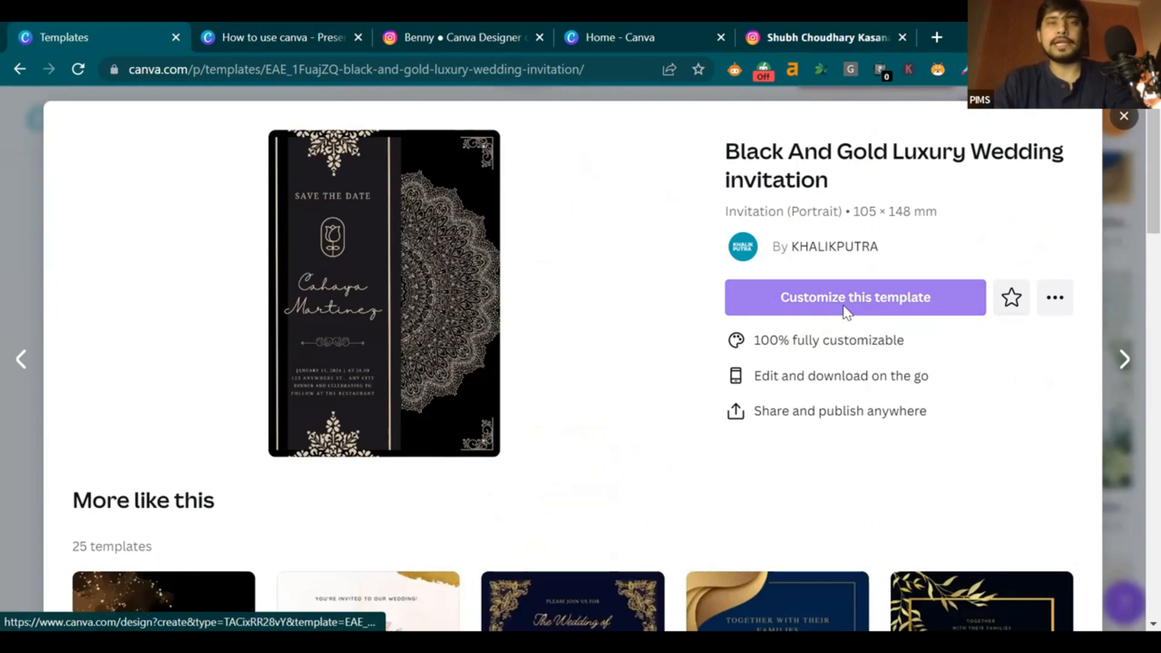
{"action": "left_click", "coordinate": [845, 310]}
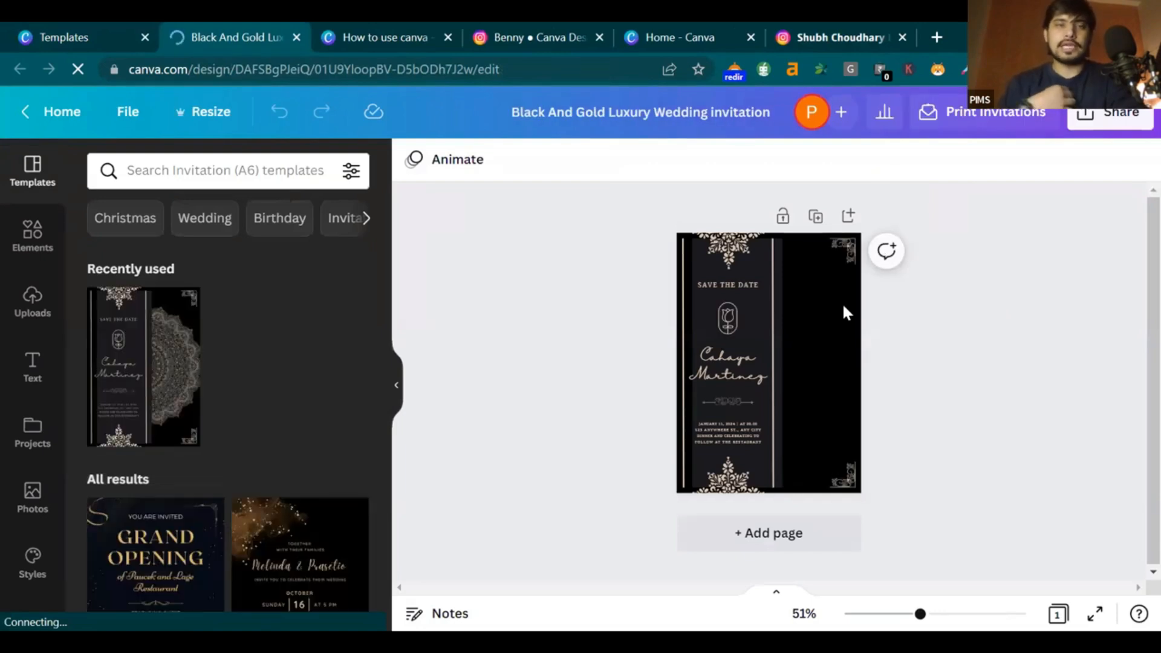
Zoom in on the invitation and back out, then preview it full screen and exit
{"action": "left_click_drag", "start_coordinate": [936, 614], "coordinate": [947, 613]}
{"action": "scroll", "coordinate": [1136, 418], "scroll_direction": "up", "scroll_amount": 4}
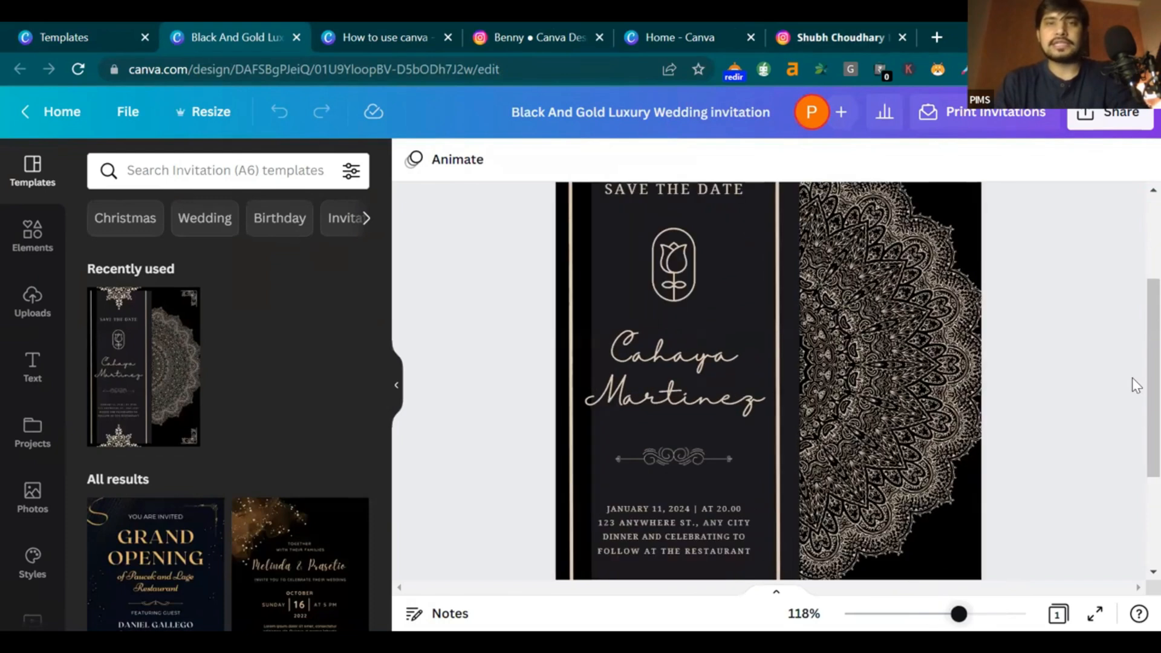
{"action": "scroll", "coordinate": [539, 340], "scroll_direction": "up", "scroll_amount": 3}
{"action": "scroll", "coordinate": [691, 268], "scroll_direction": "down", "scroll_amount": 2}
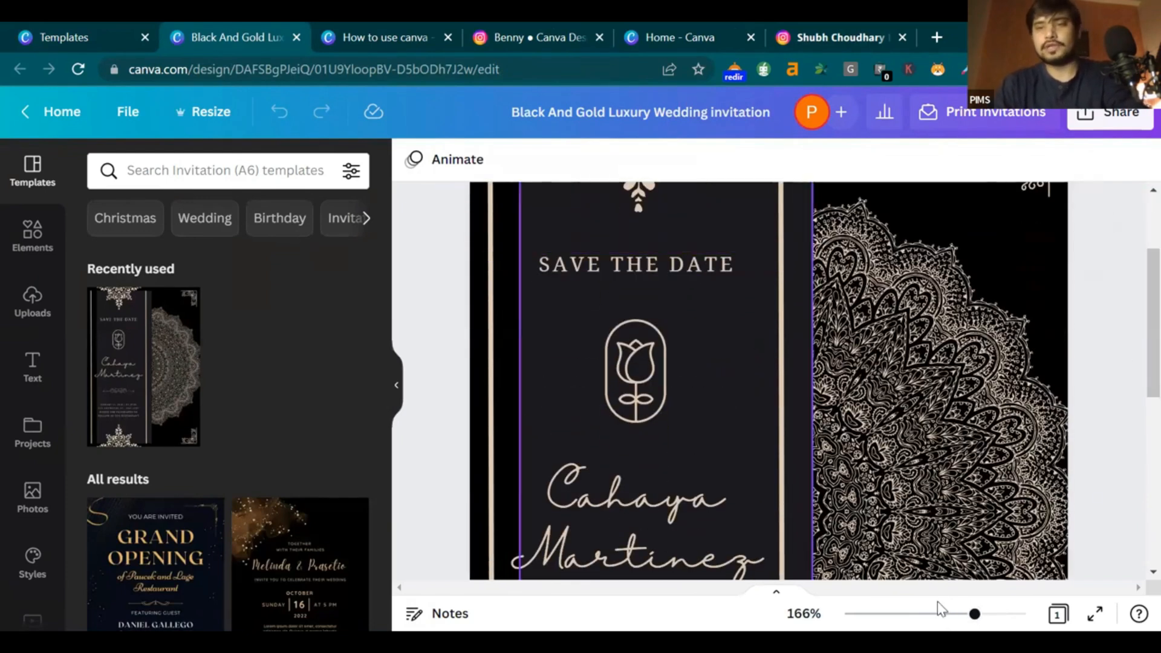
{"action": "left_click", "coordinate": [945, 609]}
{"action": "scroll", "coordinate": [945, 604], "scroll_direction": "down", "scroll_amount": 5}
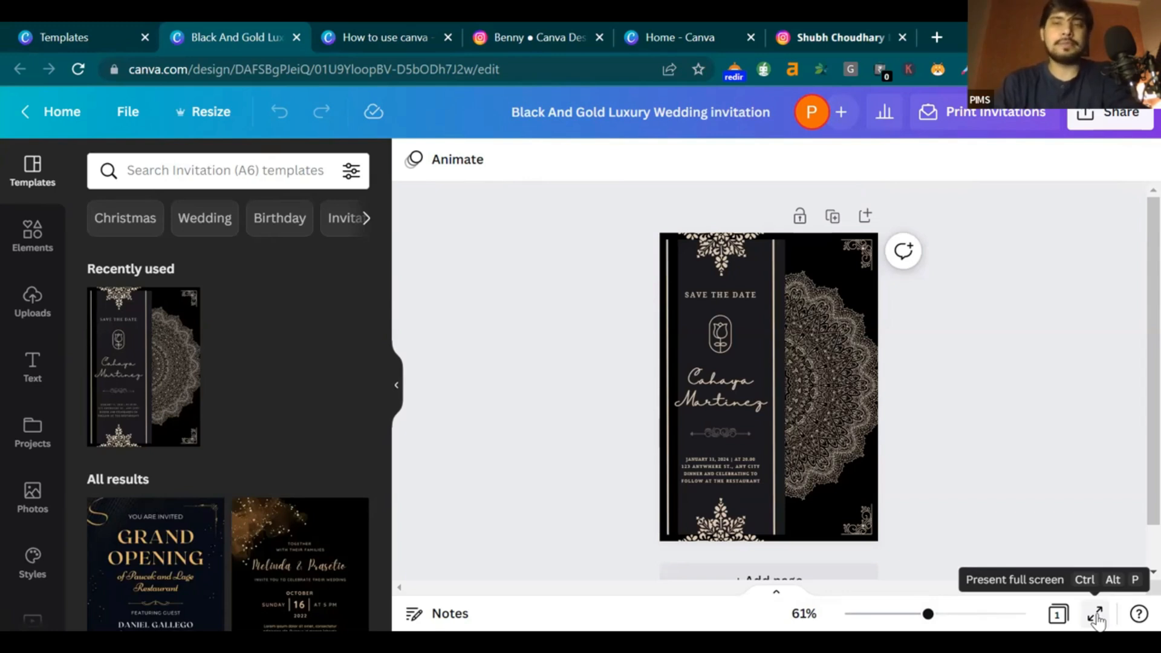
{"action": "left_click", "coordinate": [1097, 617]}
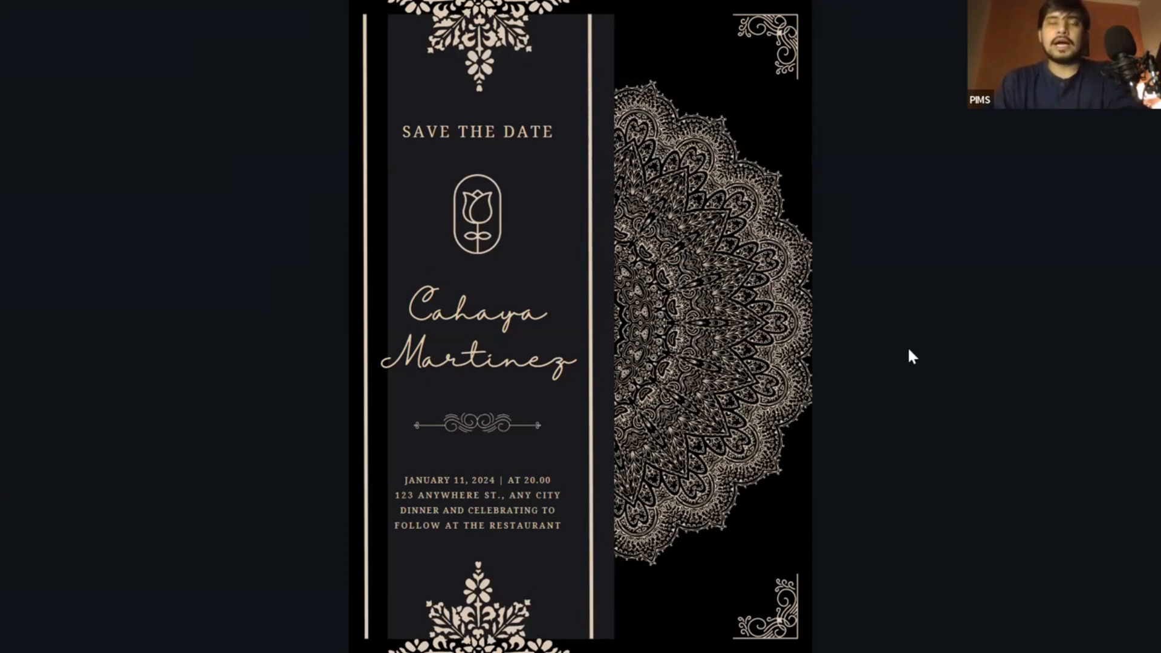
{"action": "key", "text": "Escape"}
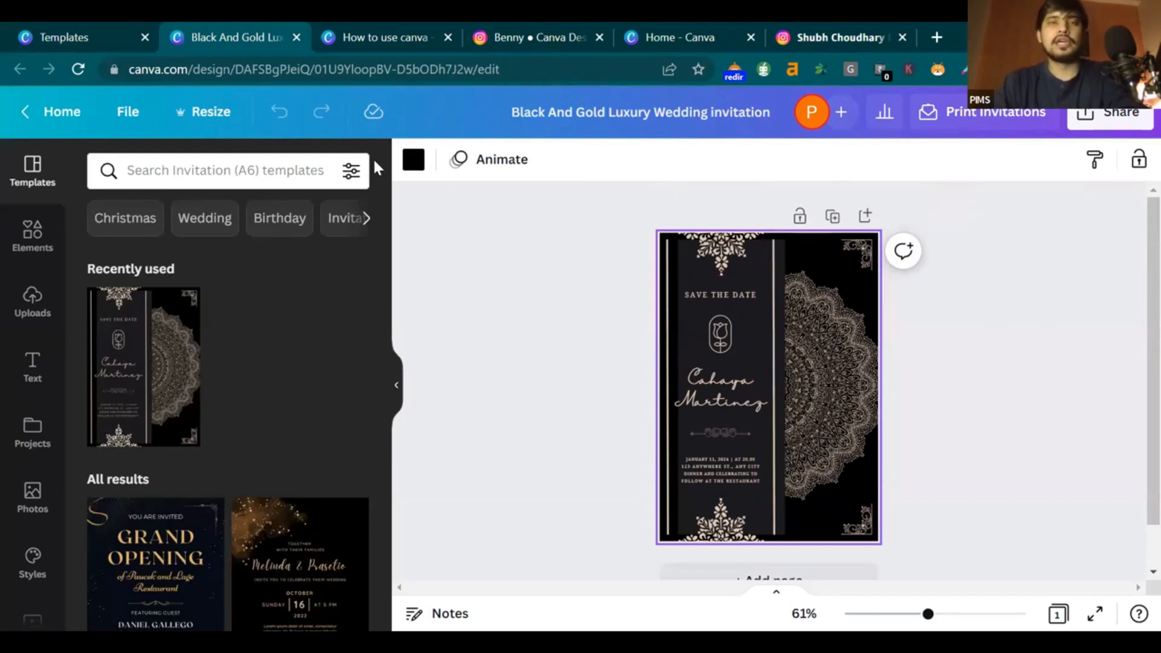
Search the colour choices for 'red' and turn the invitation background red
{"action": "left_click", "coordinate": [414, 159]}
{"action": "scroll", "coordinate": [148, 370], "scroll_direction": "down", "scroll_amount": 2}
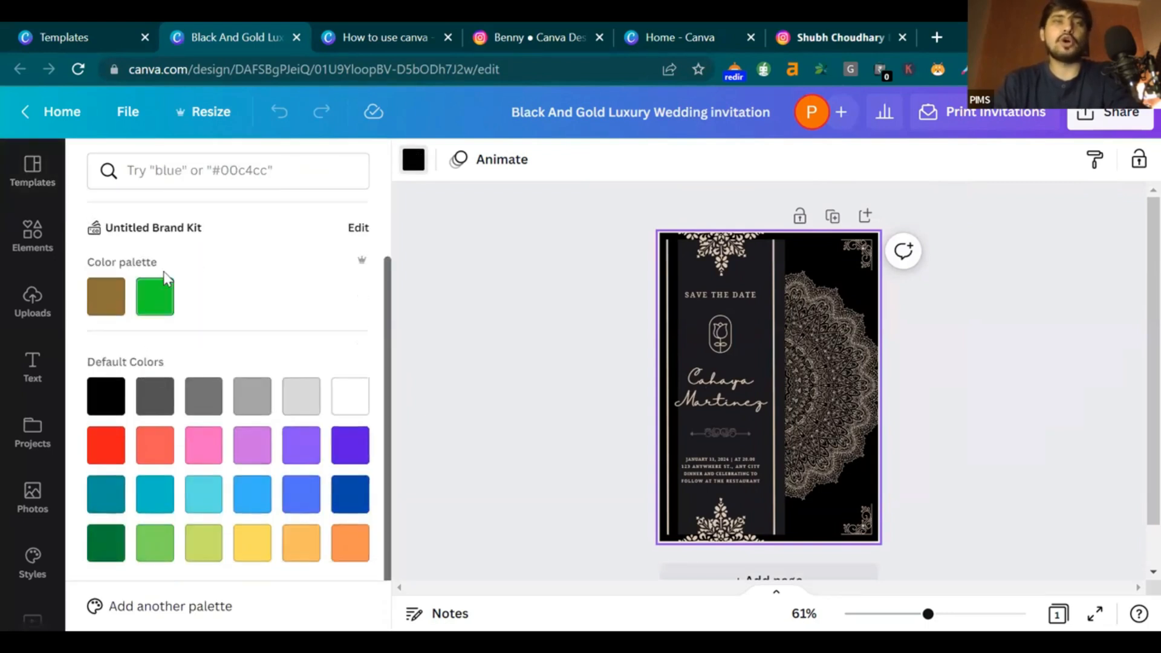
{"action": "scroll", "coordinate": [168, 279], "scroll_direction": "up", "scroll_amount": 2}
{"action": "left_click", "coordinate": [194, 164]}
{"action": "type", "text": "red"}
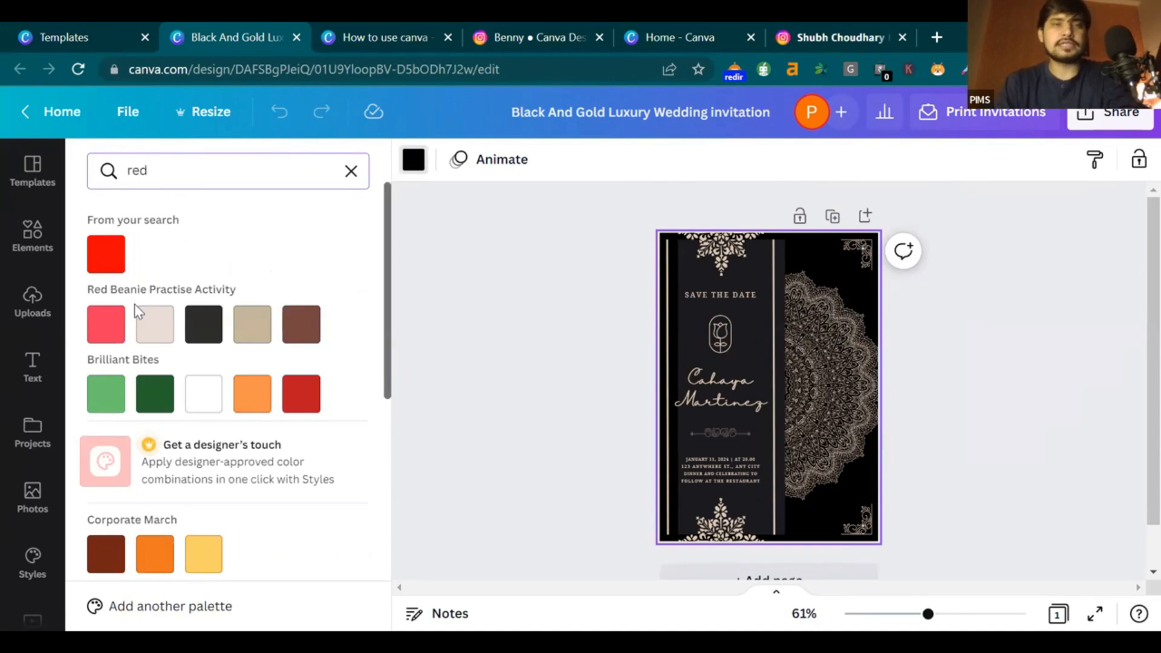
{"action": "left_click", "coordinate": [302, 395]}
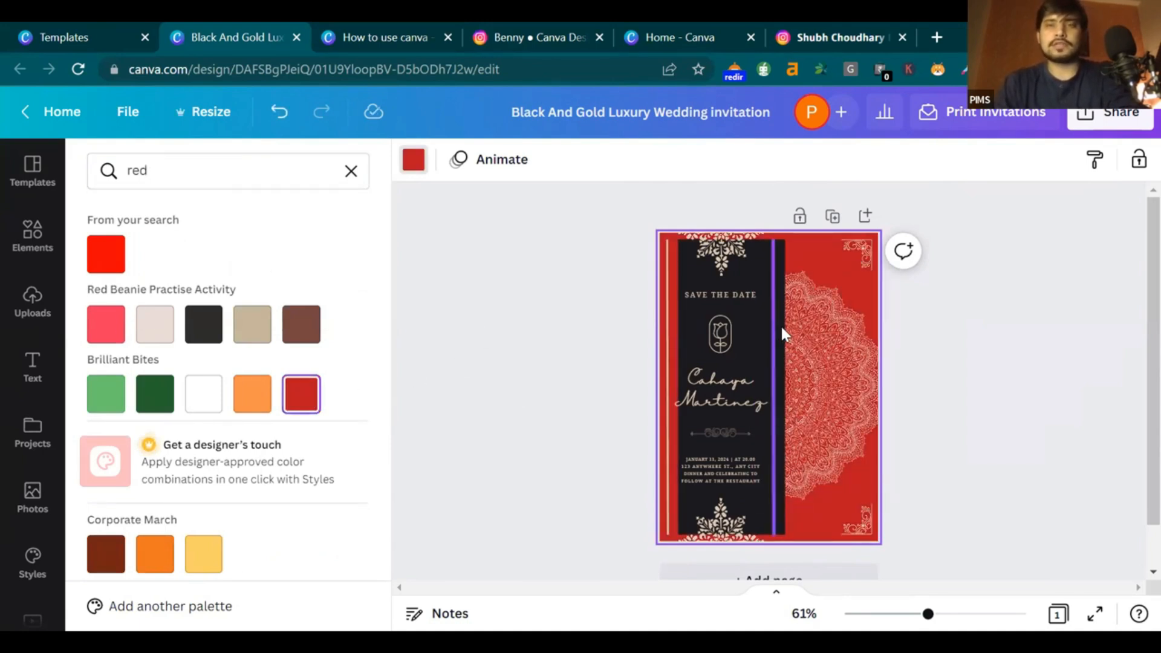
Recolour the dark vertical panel to a deeper red
{"action": "left_click", "coordinate": [756, 330]}
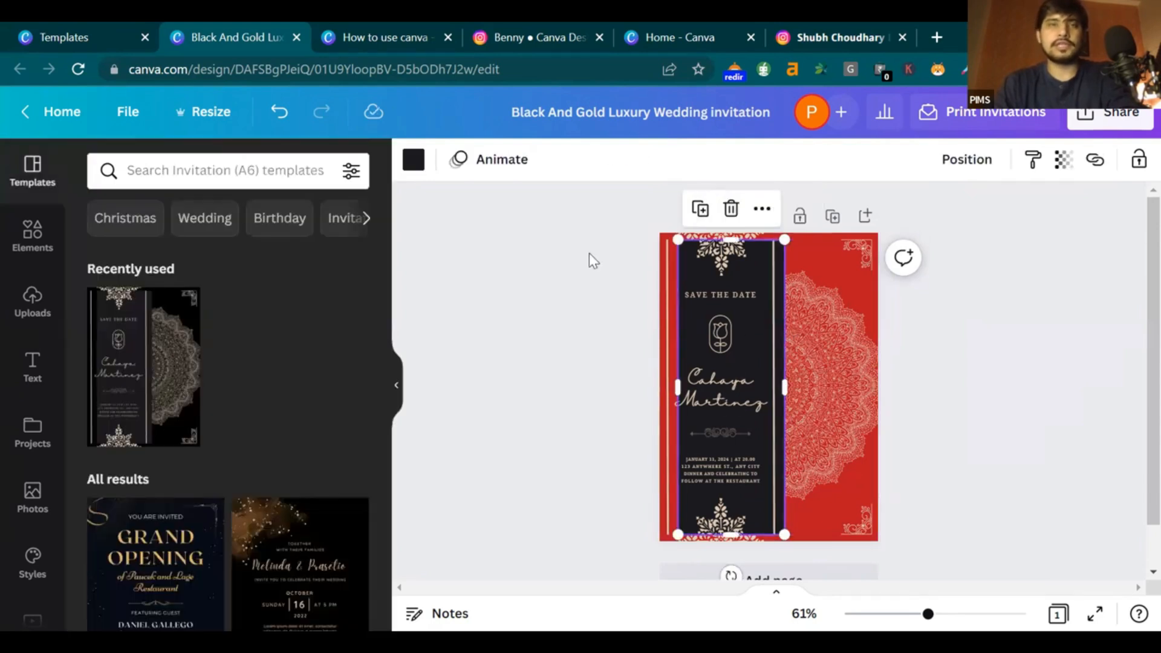
{"action": "left_click", "coordinate": [408, 159]}
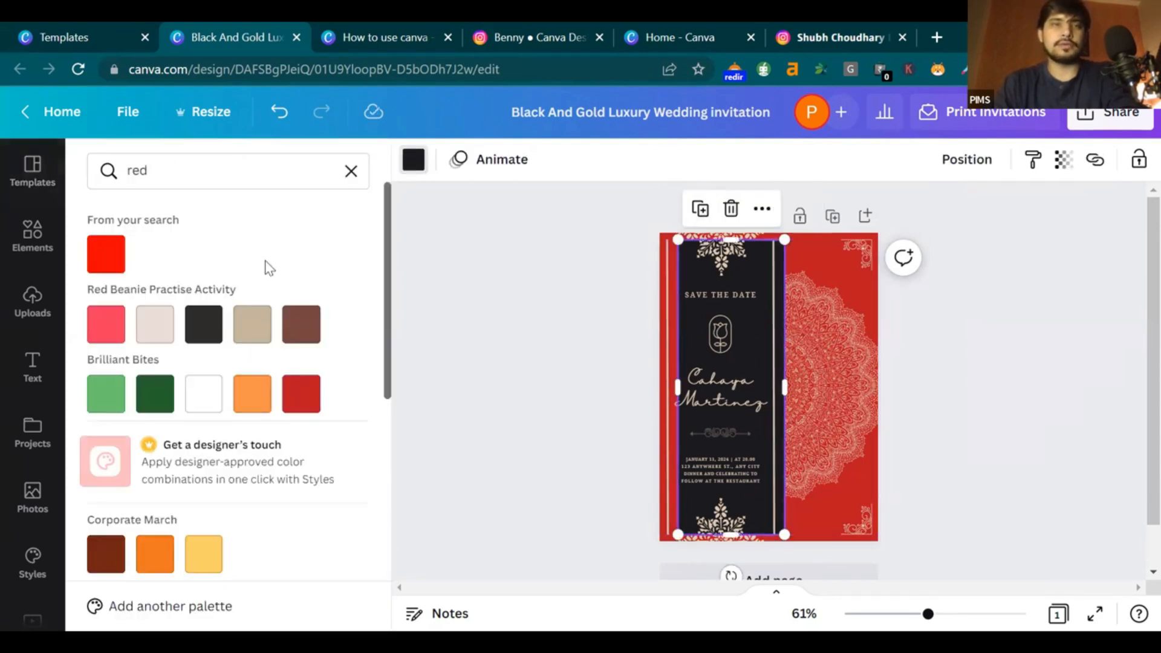
{"action": "left_click", "coordinate": [103, 261]}
{"action": "left_click", "coordinate": [301, 393]}
{"action": "left_click", "coordinate": [991, 388]}
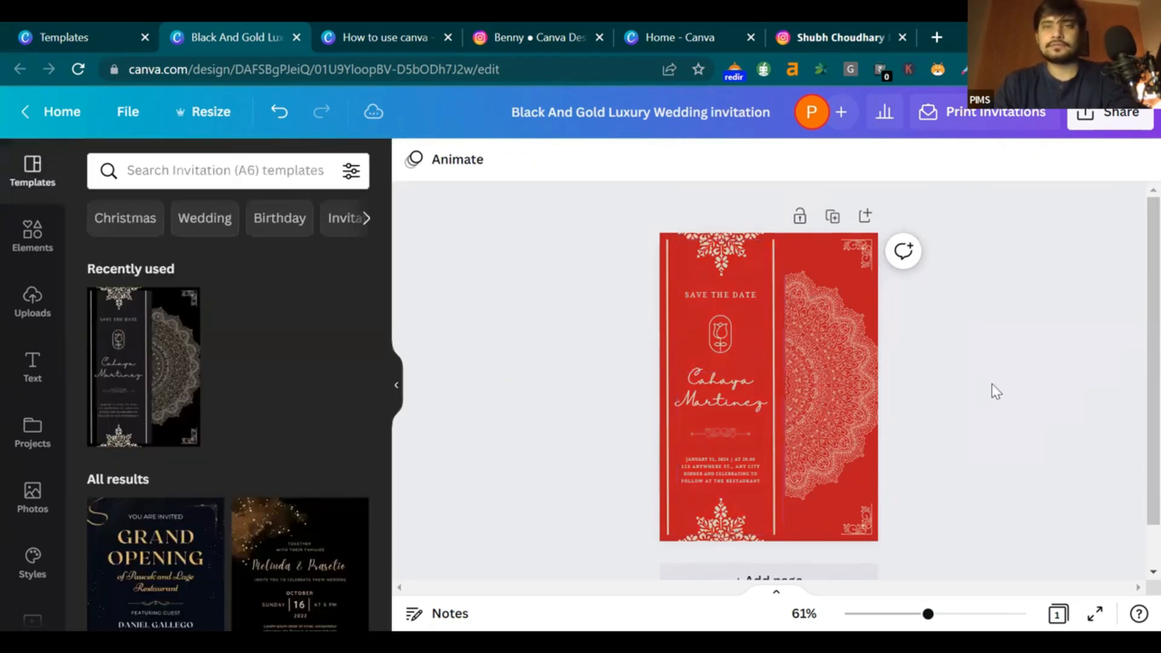
Turn the mandala image on the right white
{"action": "left_click", "coordinate": [807, 424]}
{"action": "left_click", "coordinate": [422, 176]}
{"action": "left_click", "coordinate": [203, 394]}
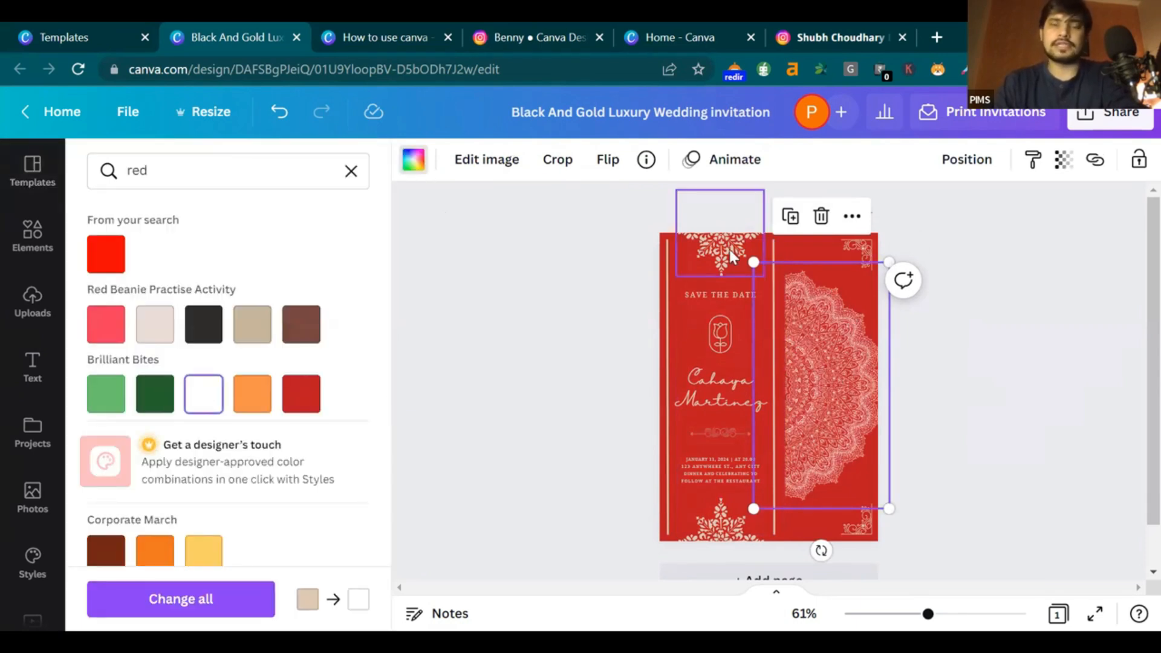
{"action": "left_click", "coordinate": [1057, 312]}
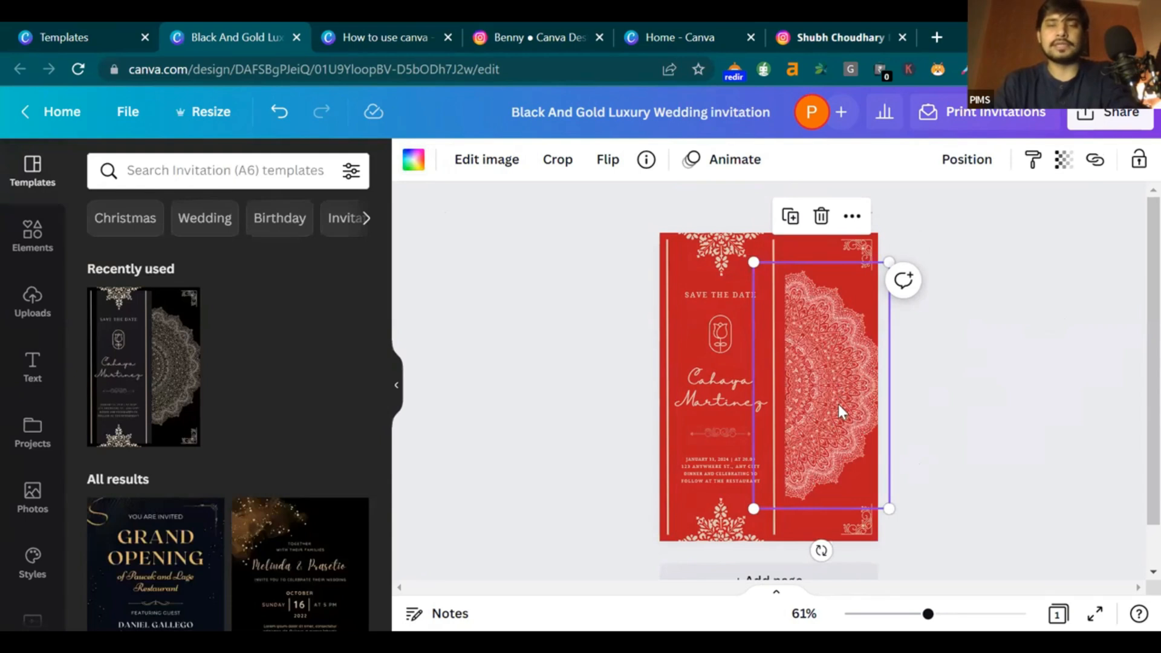
Reselect the red card background's colour choices and clear the 'red' search
{"action": "left_click", "coordinate": [868, 520]}
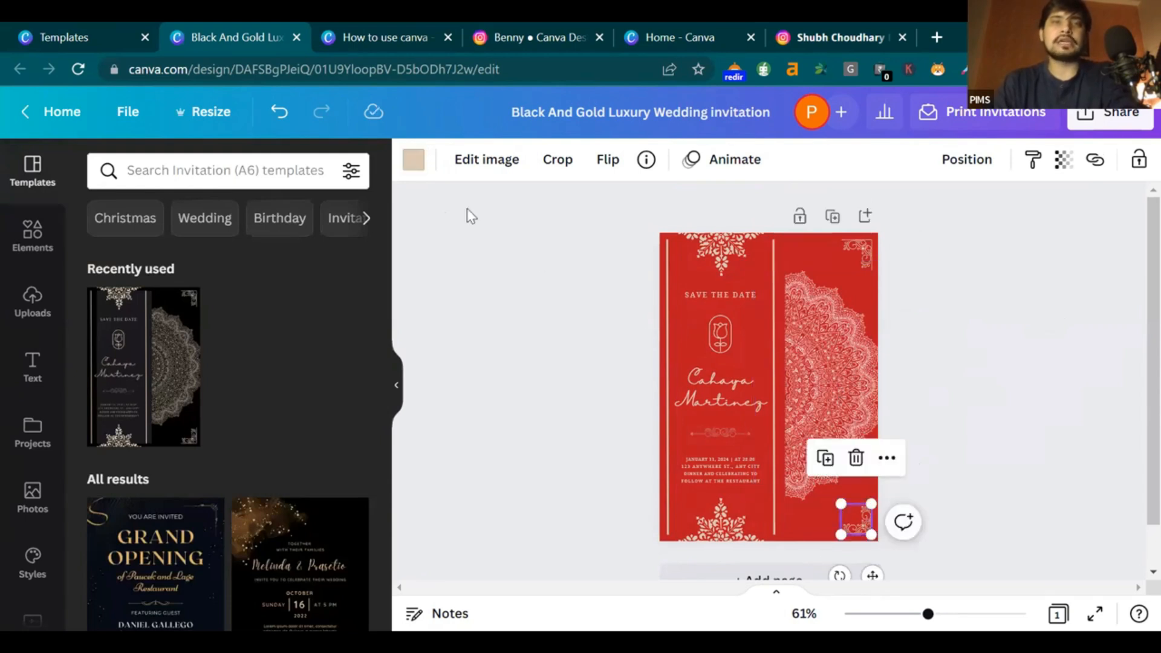
{"action": "left_click", "coordinate": [998, 410]}
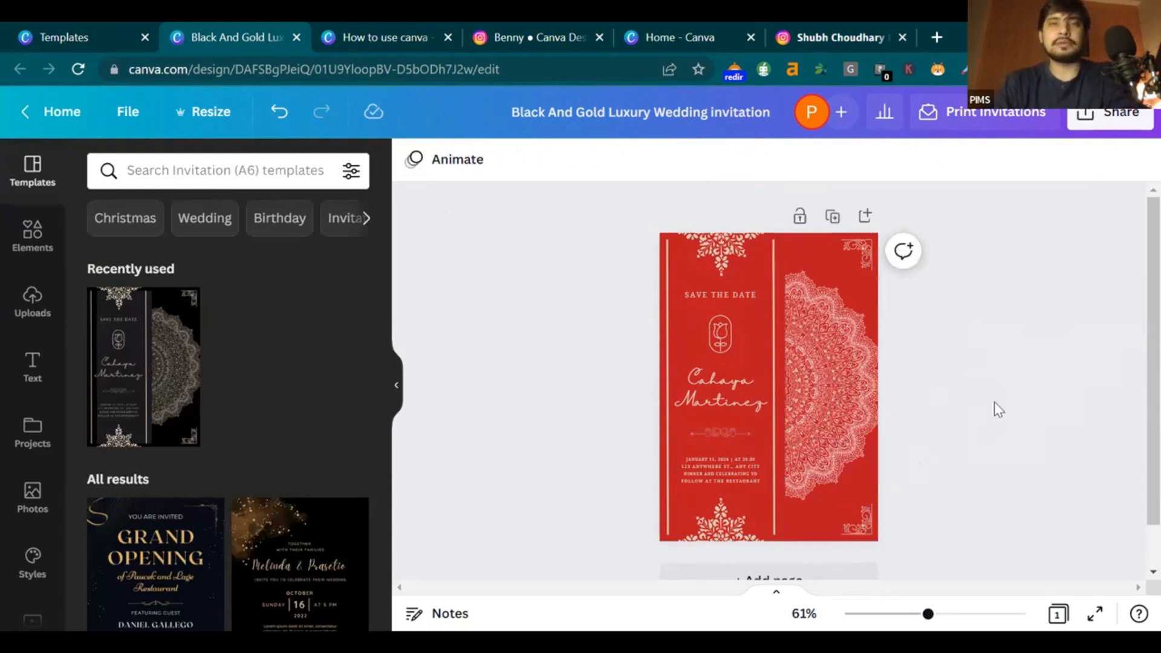
{"action": "left_click", "coordinate": [813, 536]}
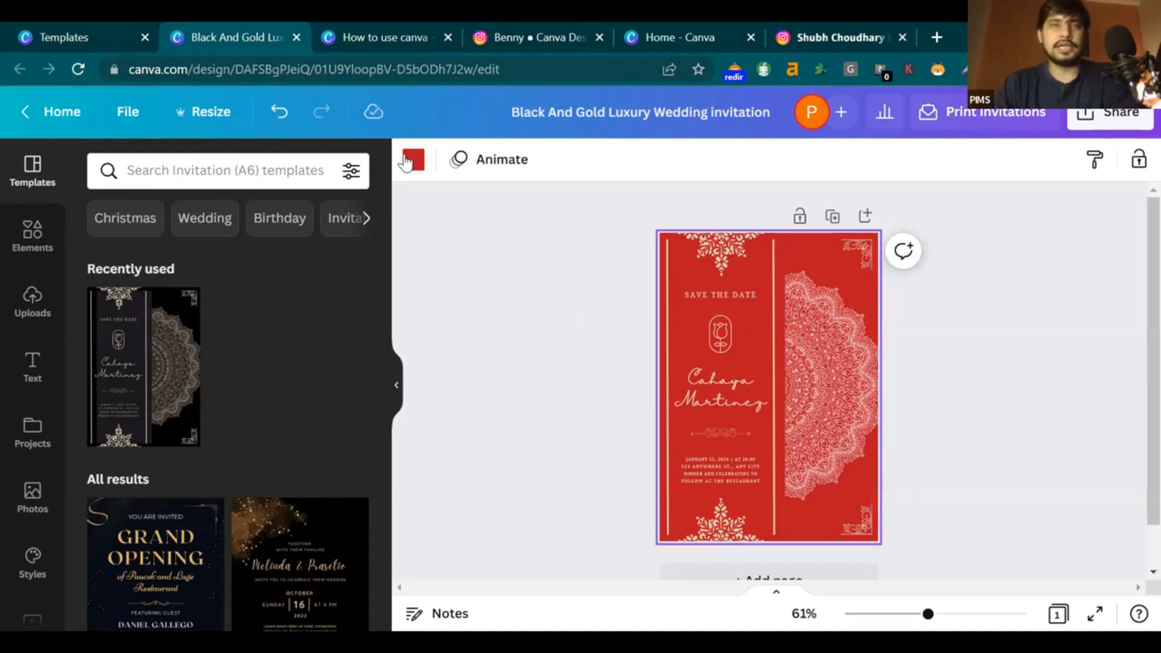
{"action": "left_click", "coordinate": [414, 160]}
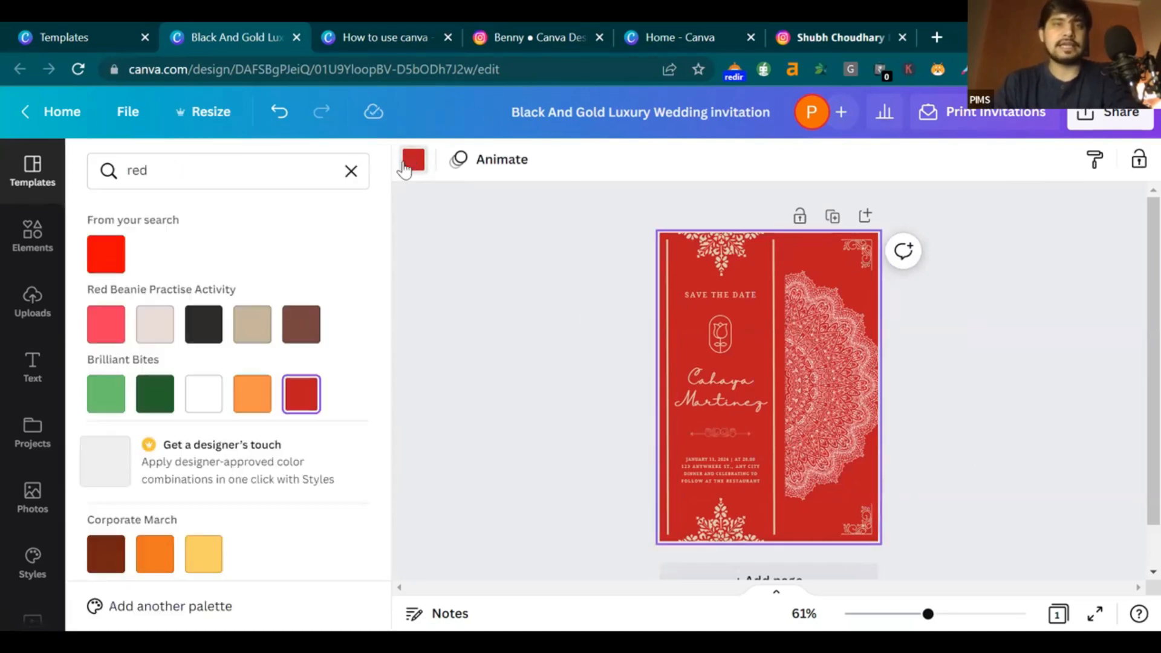
{"action": "left_click", "coordinate": [349, 172]}
{"action": "left_click", "coordinate": [211, 168]}
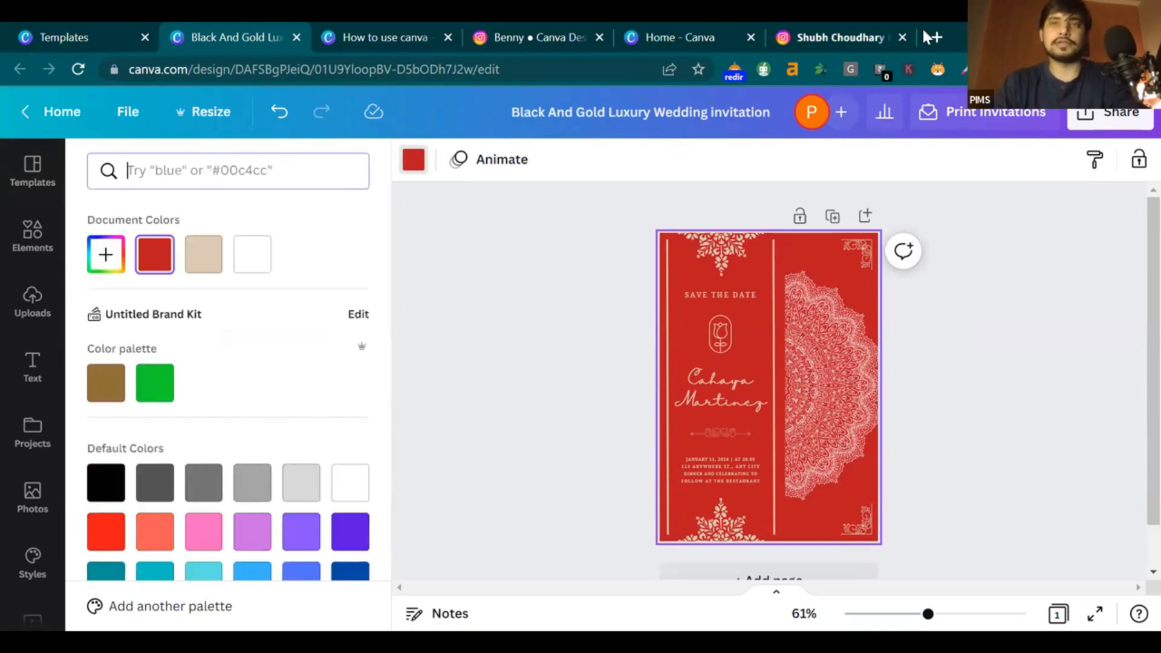
Close the extra tab and search Google for 'wedding invitation card template' in a new tab
{"action": "left_click", "coordinate": [902, 38]}
{"action": "left_click", "coordinate": [937, 37]}
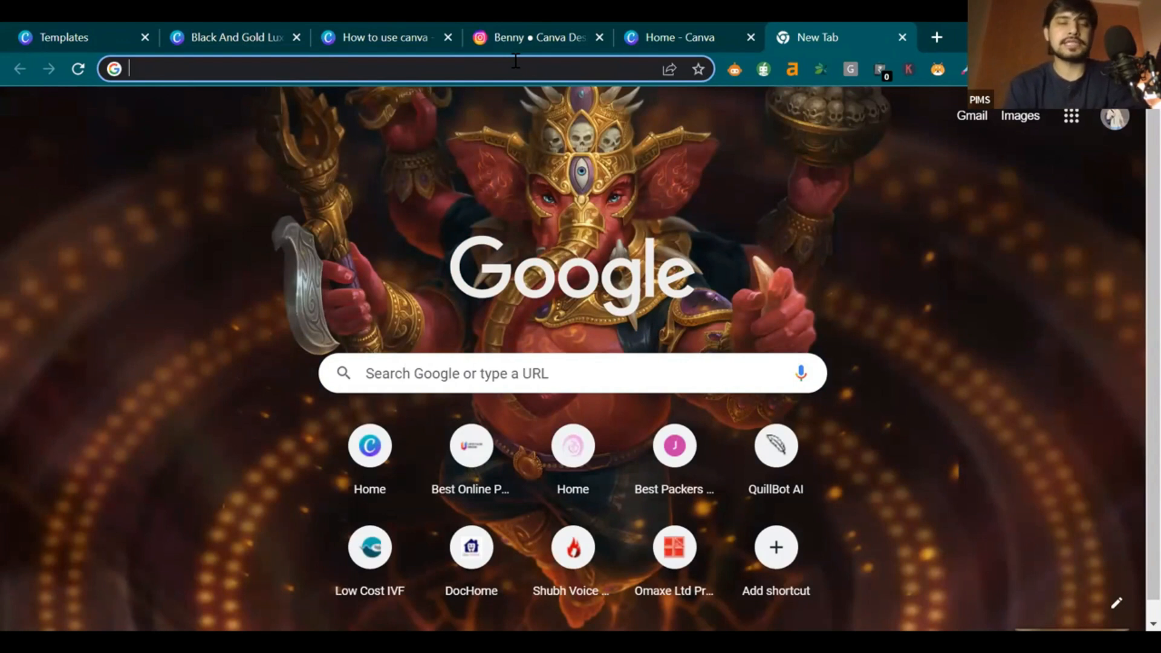
{"action": "type", "text": "card"}
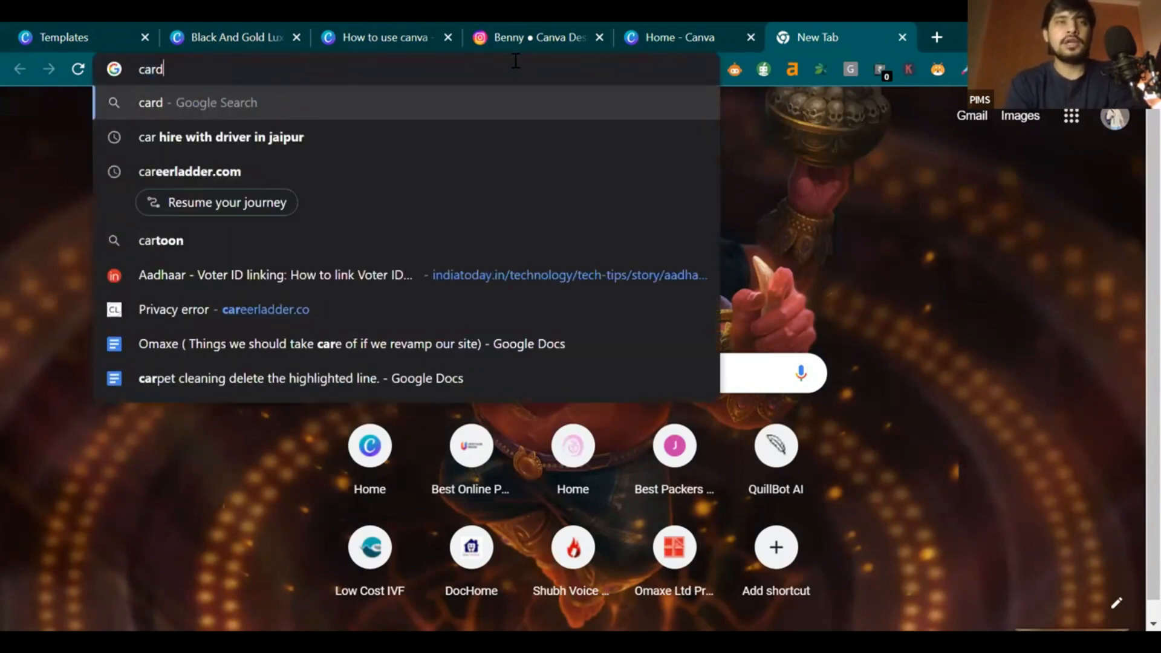
{"action": "key", "text": "BackSpace"}
{"action": "key", "text": "BackSpace"}
{"action": "key", "text": "BackSpace"}
{"action": "key", "text": "BackSpace"}
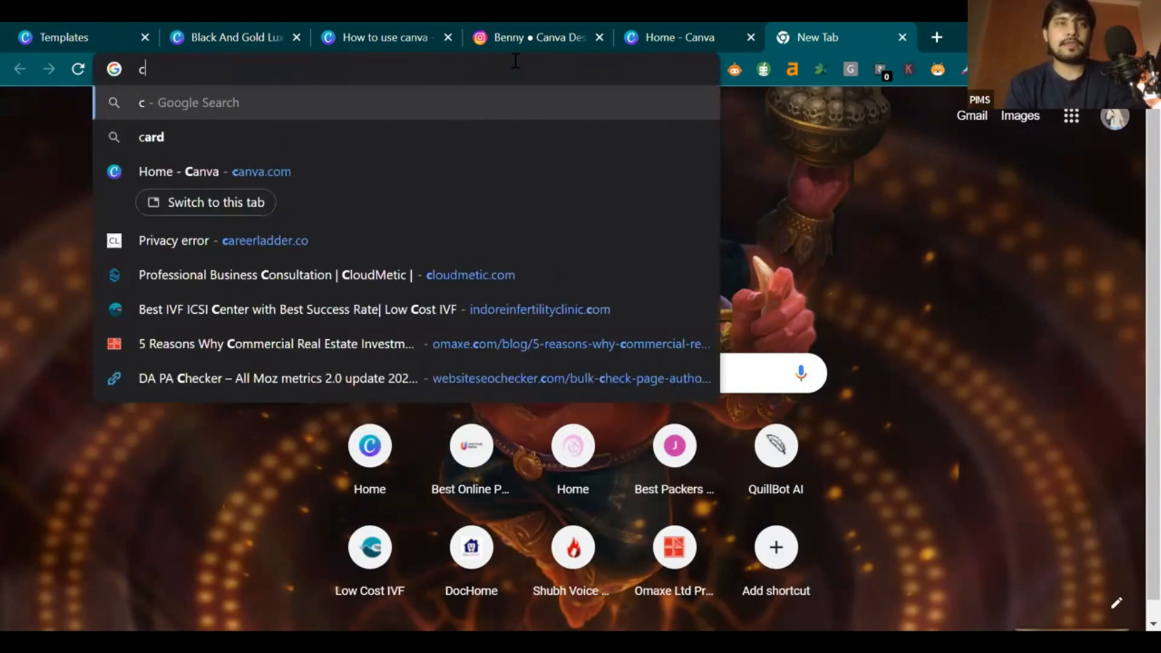
{"action": "type", "text": "weddi"}
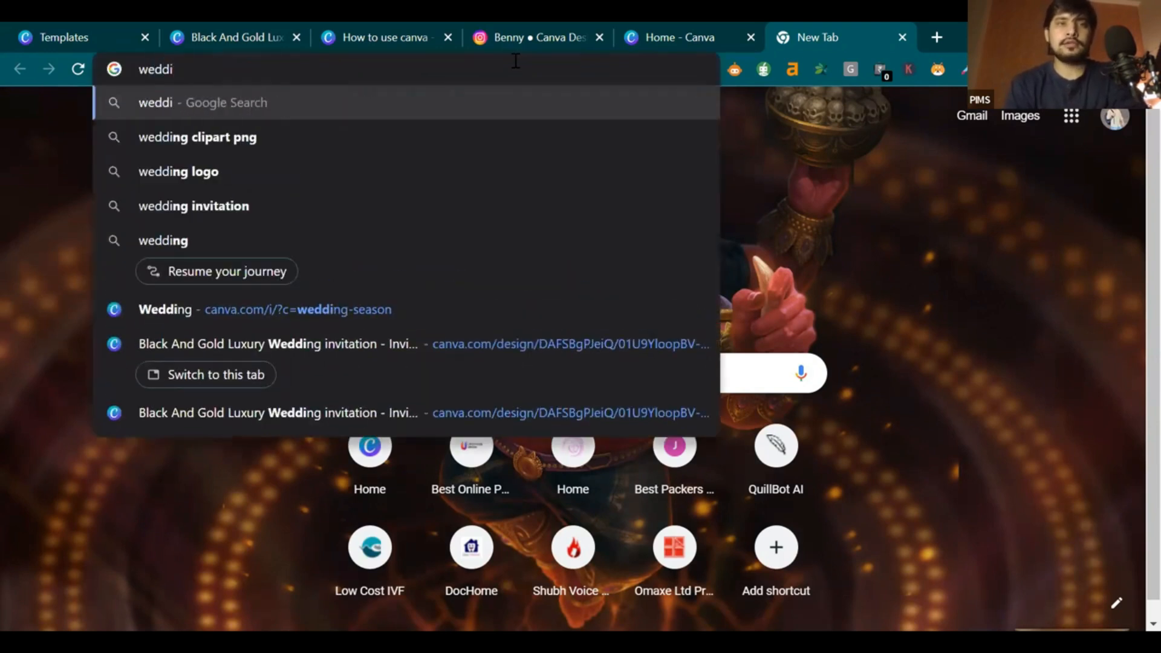
{"action": "key", "text": "Down"}
{"action": "key", "text": "Down"}
{"action": "key", "text": "Down"}
{"action": "type", "text": "card"}
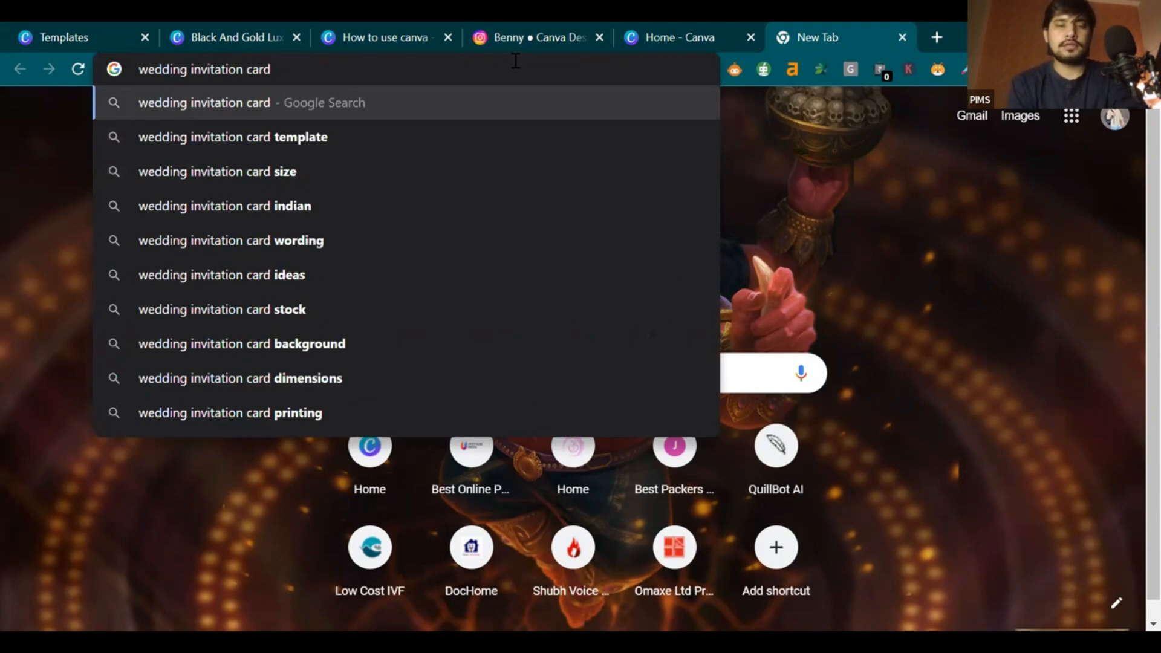
{"action": "key", "text": "Down"}
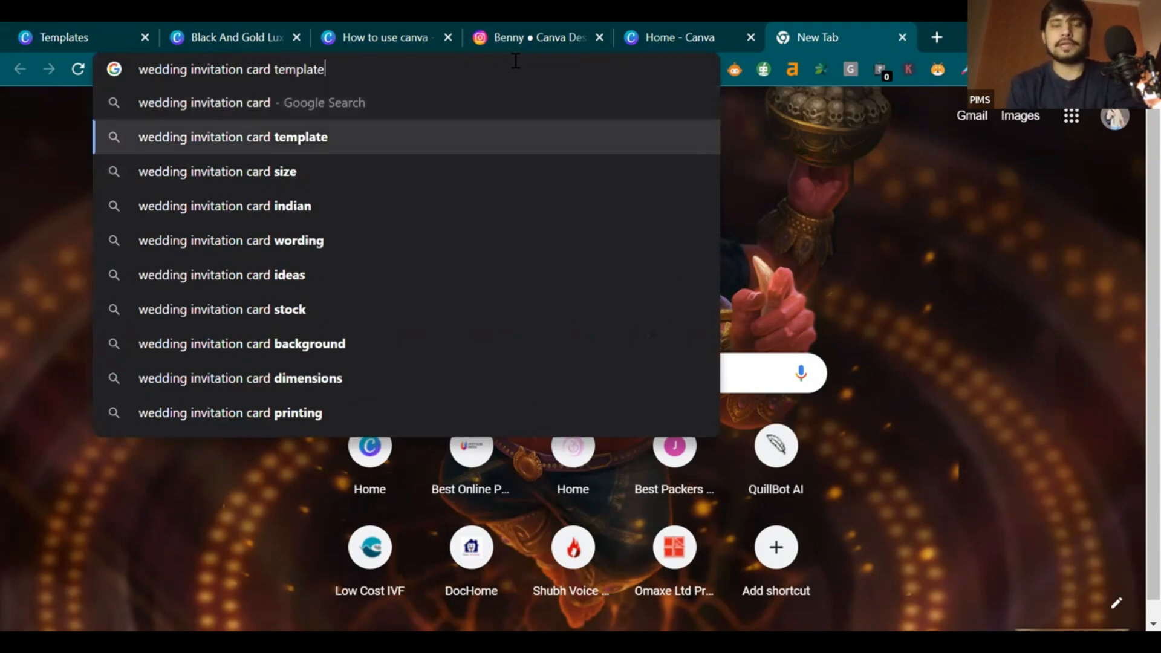
{"action": "key", "text": "Return"}
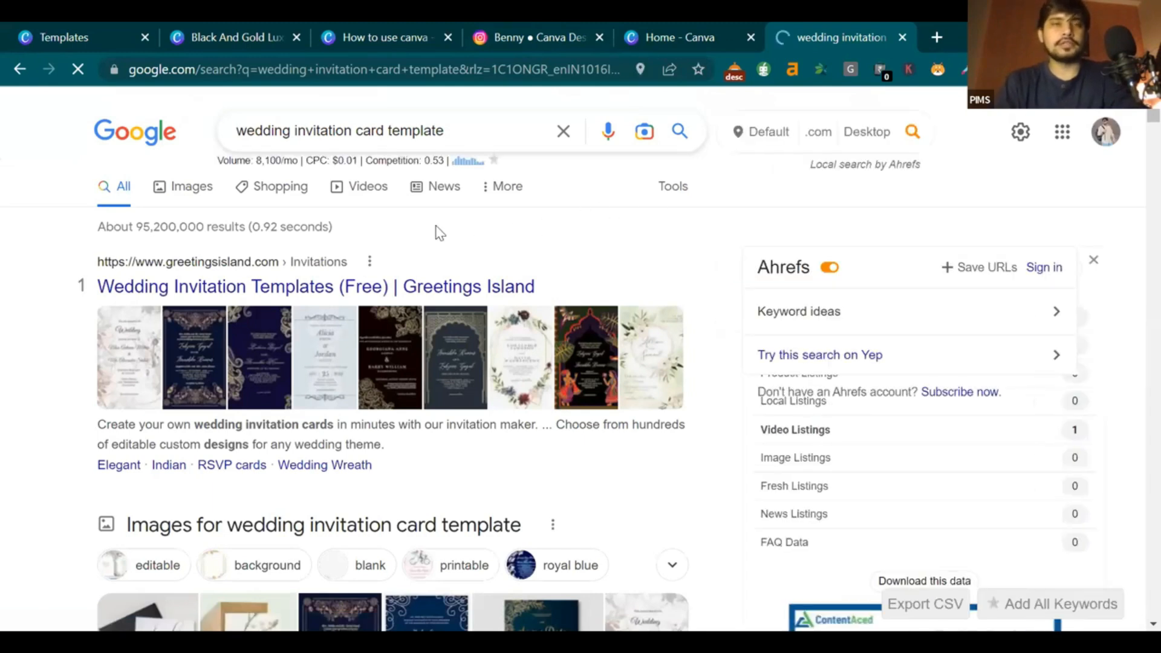
Glance at image results, return to web results and highlight the 8,100 monthly search volume
{"action": "left_click", "coordinate": [185, 186]}
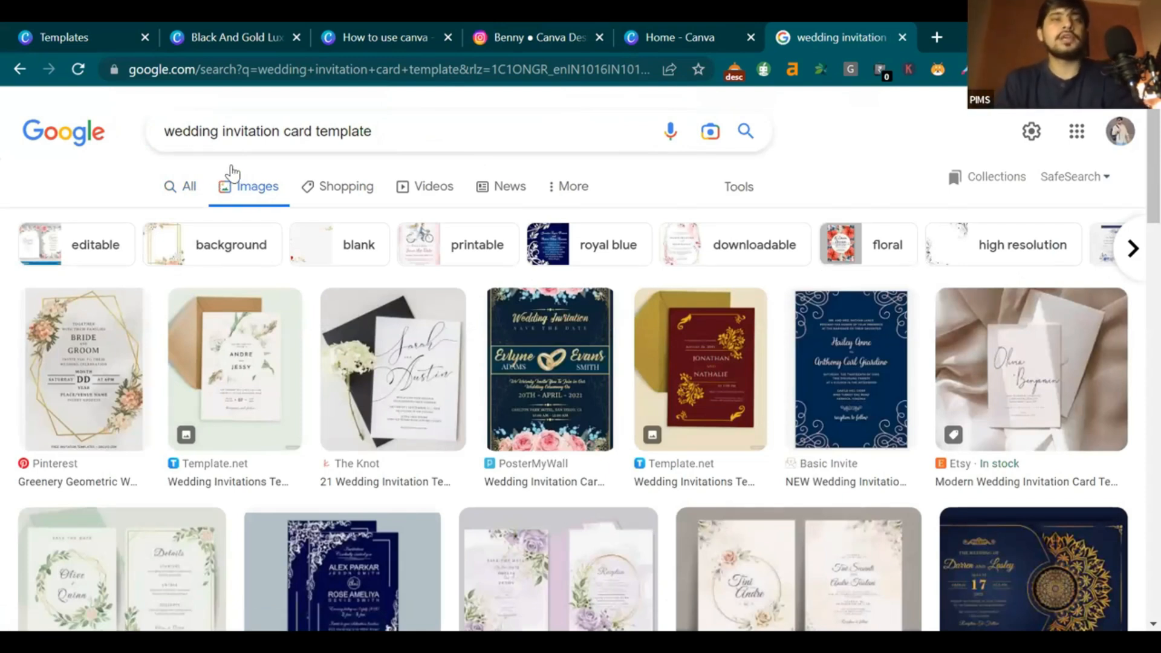
{"action": "left_click", "coordinate": [186, 191]}
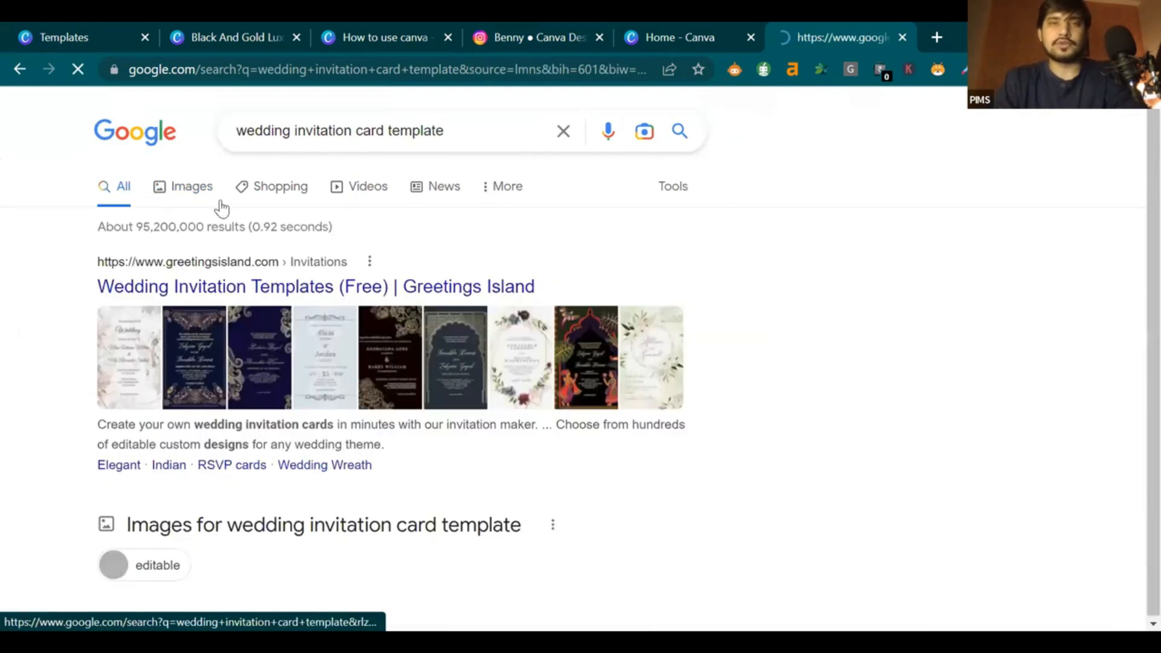
{"action": "left_click_drag", "start_coordinate": [445, 131], "coordinate": [284, 163]}
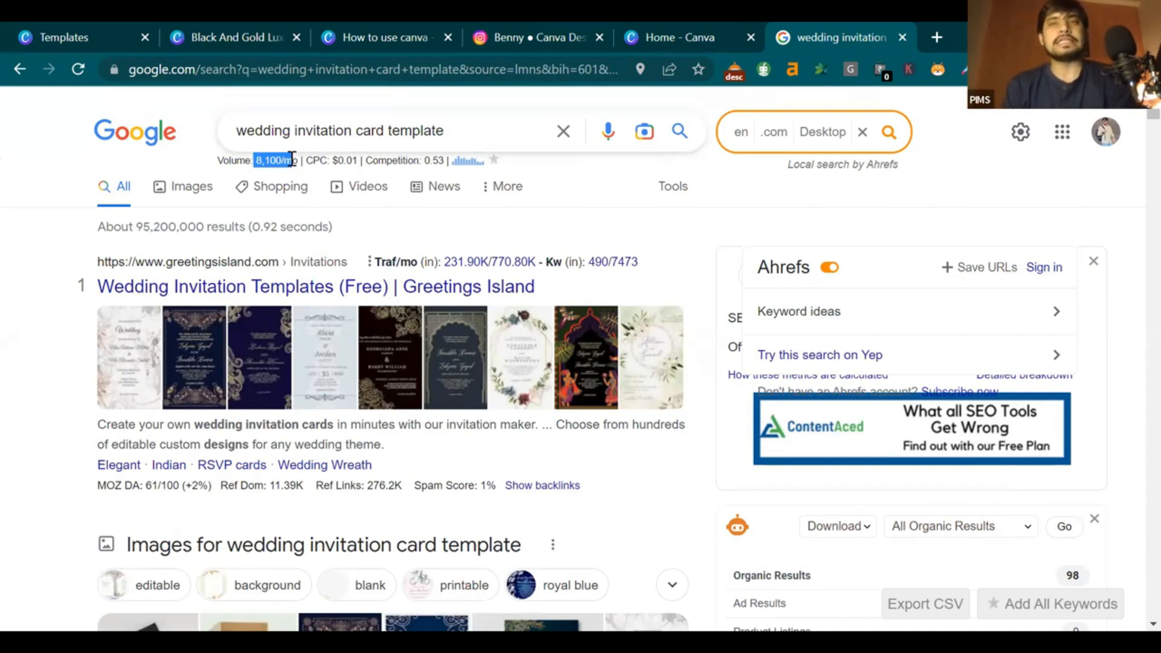
Switch to image results and preview the maroon-and-gold Template.net wedding invitation
{"action": "left_click", "coordinate": [187, 190]}
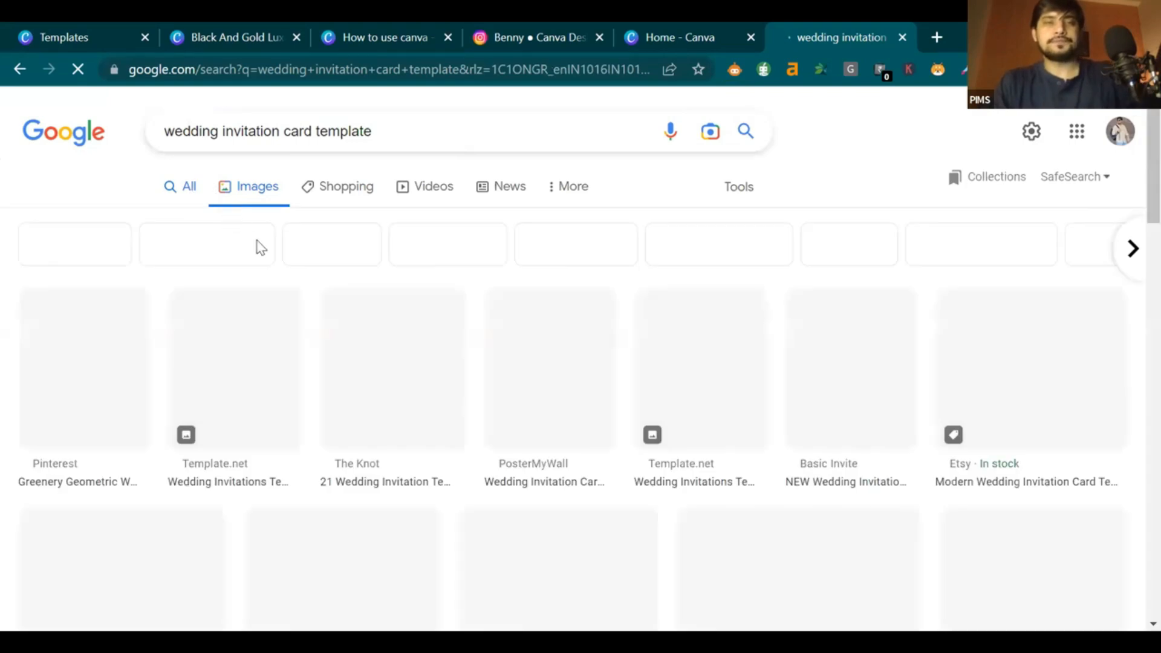
{"action": "scroll", "coordinate": [708, 208], "scroll_direction": "down", "scroll_amount": 1}
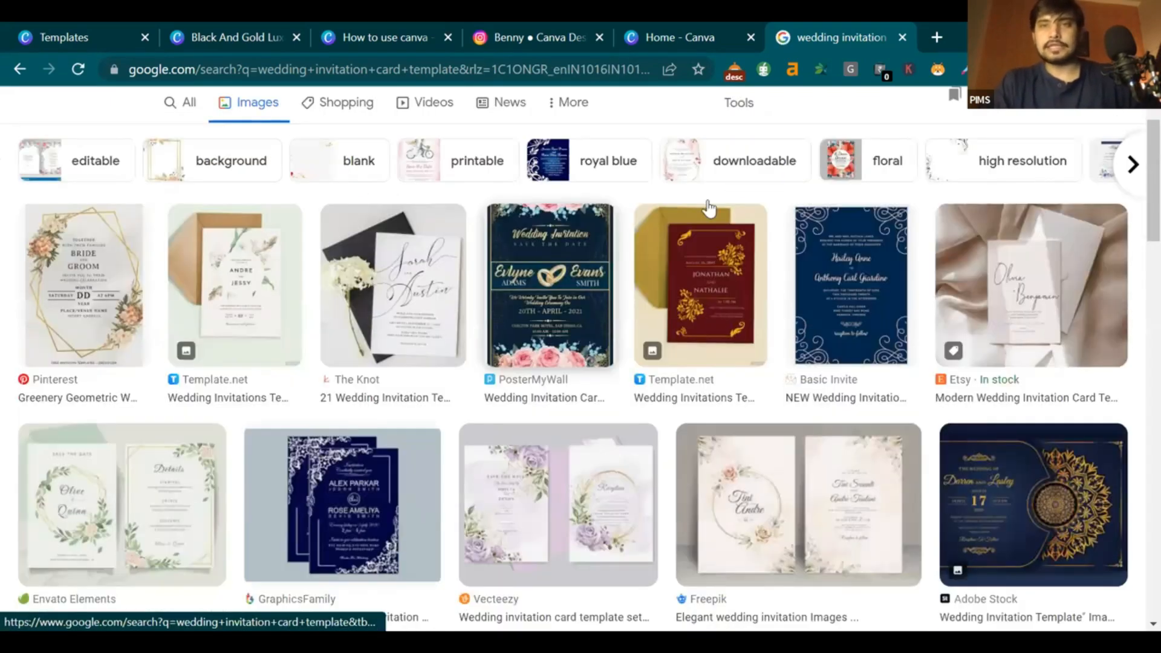
{"action": "left_click", "coordinate": [709, 211]}
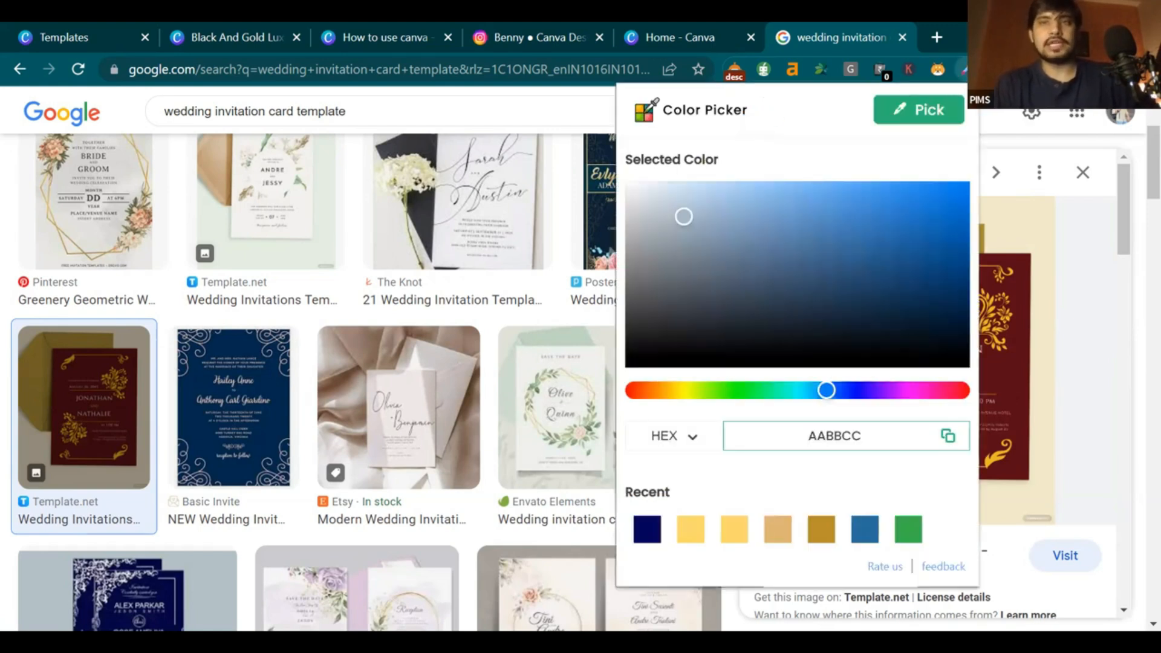
Search 'color picker chrome extension' in a new tab and open the Color Picker for Chrome store listing
{"action": "left_click", "coordinate": [944, 37]}
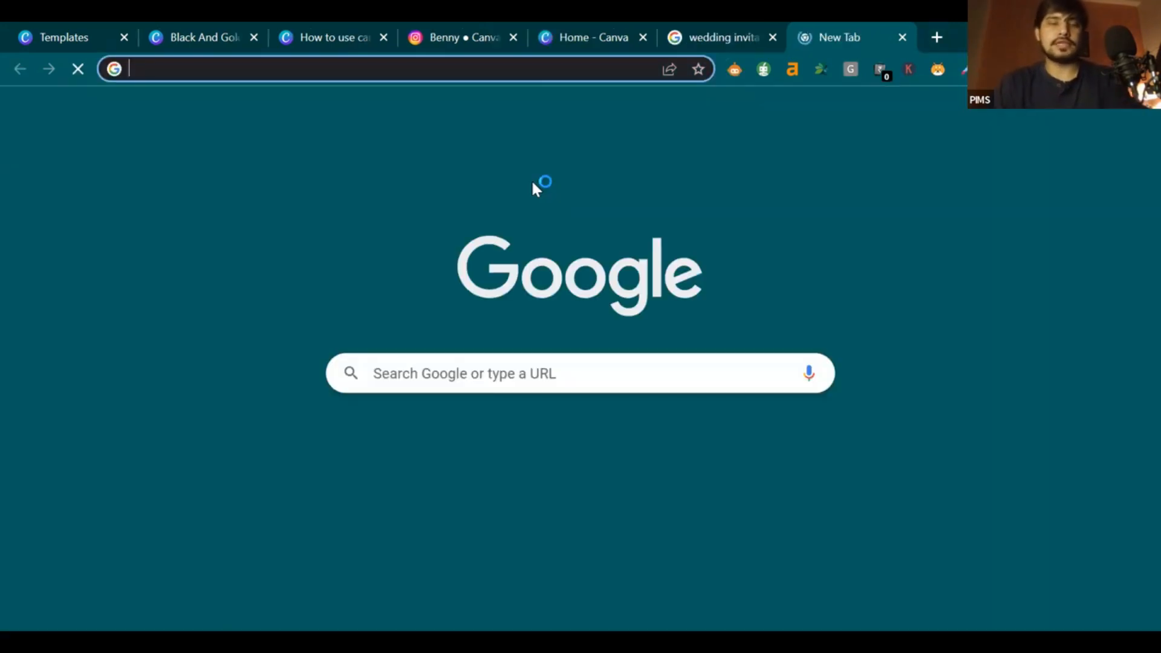
{"action": "type", "text": "color pi"}
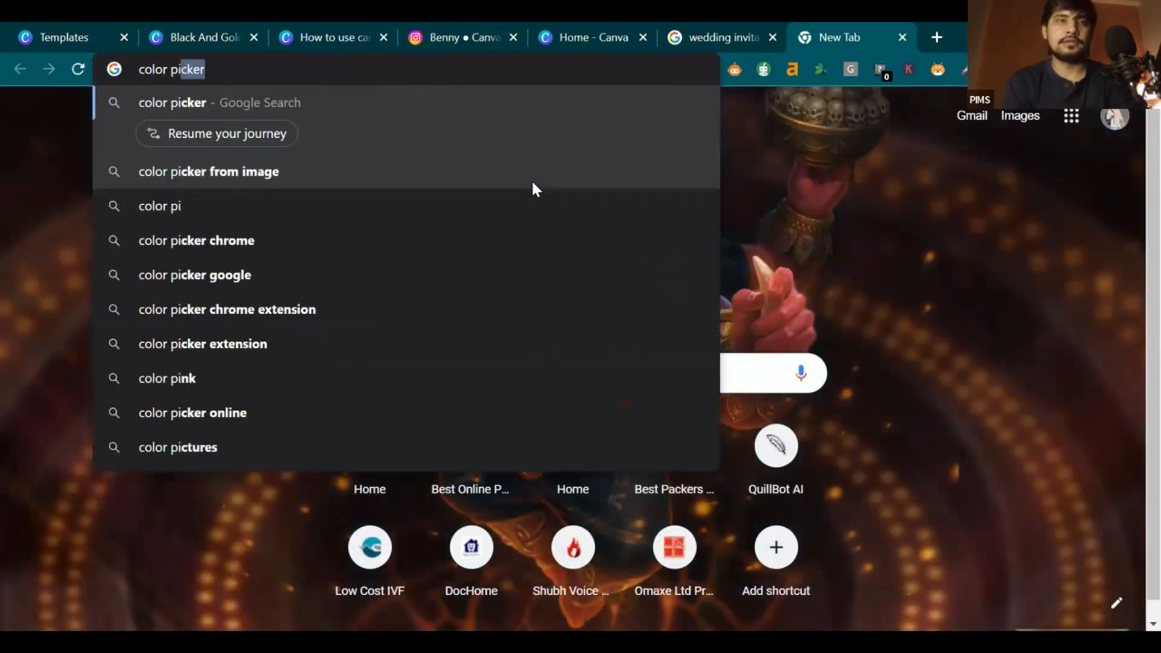
{"action": "key", "text": "Down"}
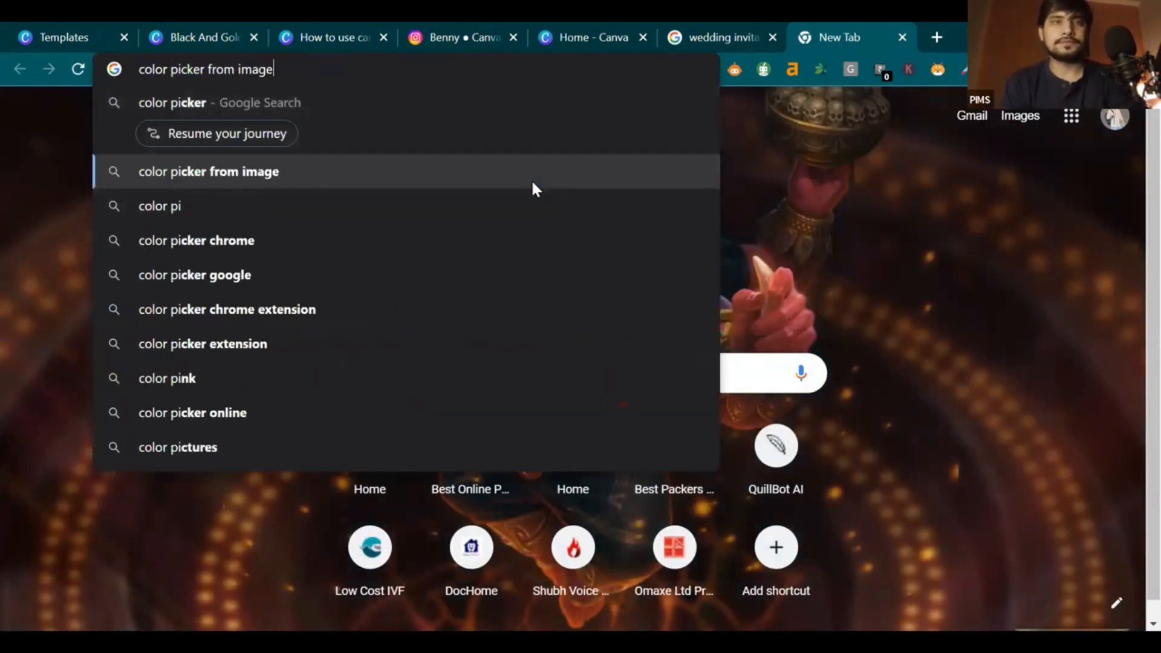
{"action": "type", "text": "\\"}
{"action": "key", "text": "BackSpace"}
{"action": "key", "text": "BackSpace"}
{"action": "key", "text": "BackSpace"}
{"action": "key", "text": "BackSpace"}
{"action": "key", "text": "BackSpace"}
{"action": "key", "text": "BackSpace"}
{"action": "key", "text": "BackSpace"}
{"action": "key", "text": "BackSpace"}
{"action": "key", "text": "BackSpace"}
{"action": "key", "text": "BackSpace"}
{"action": "key", "text": "BackSpace"}
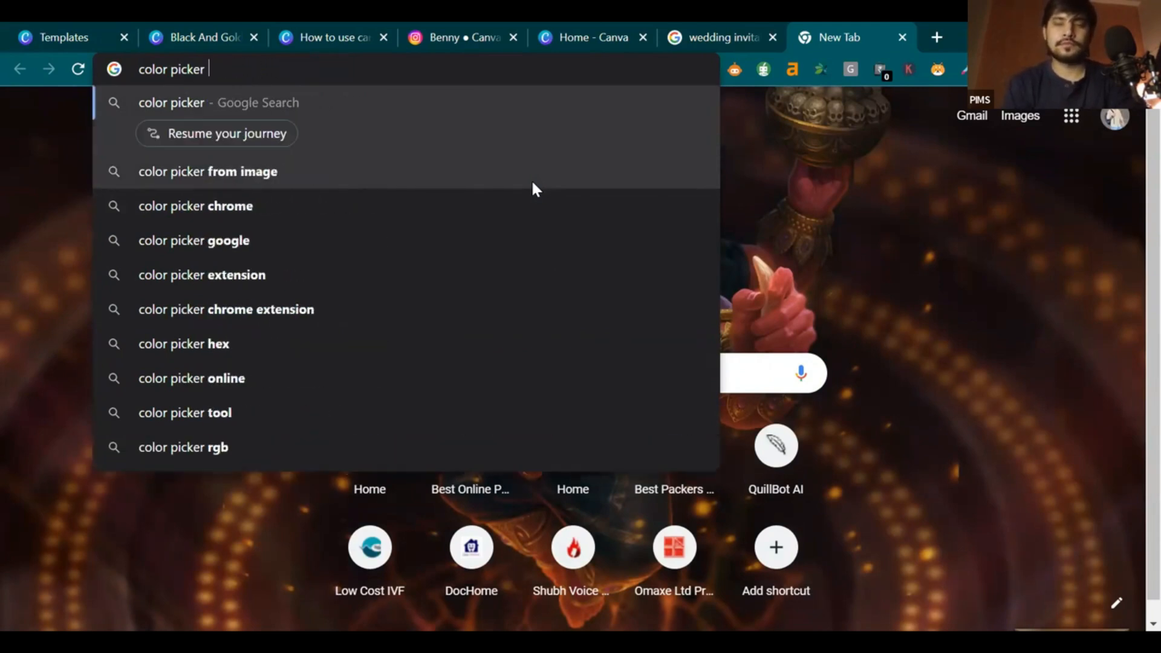
{"action": "key", "text": "Down"}
{"action": "key", "text": "Down"}
{"action": "key", "text": "Down"}
{"action": "key", "text": "Up"}
{"action": "key", "text": "Down"}
{"action": "key", "text": "Return"}
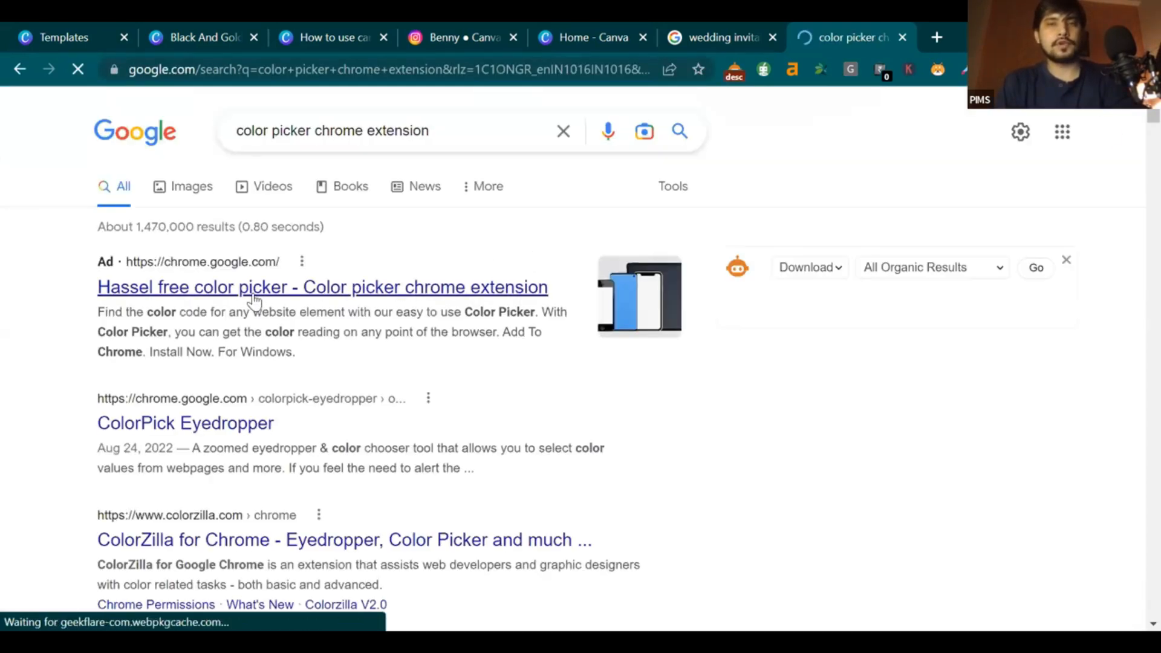
{"action": "left_click", "coordinate": [192, 288]}
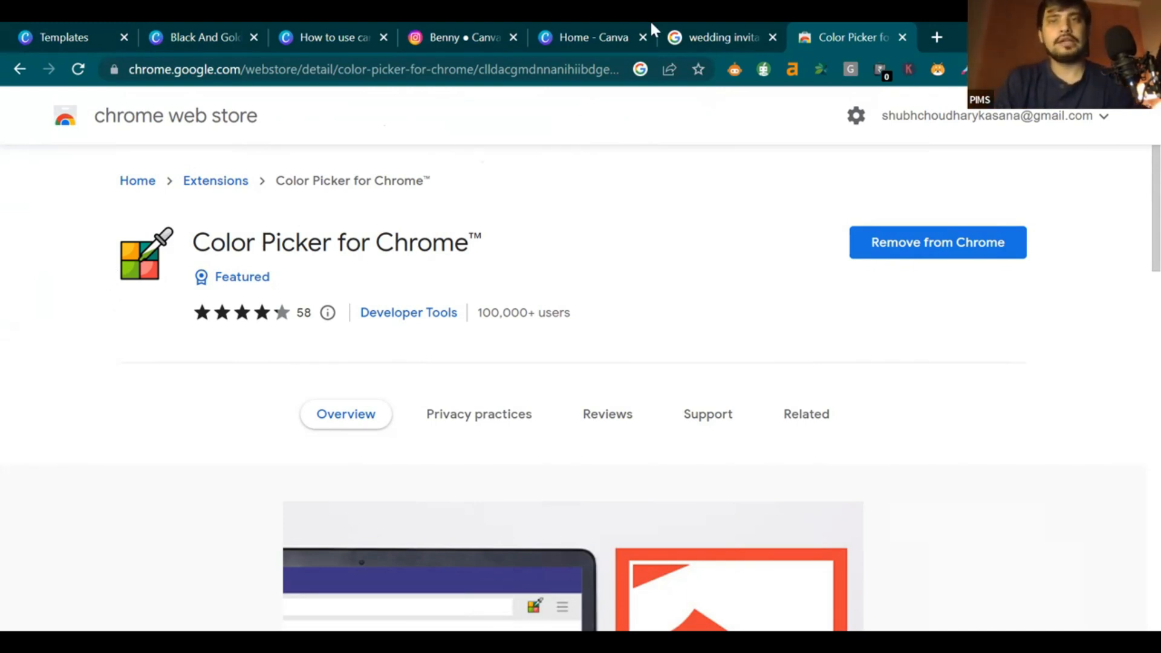
Sample the sample invitation's maroon as #590c16 with Color Picker, copy it, and return to Canva
{"action": "left_click", "coordinate": [702, 36]}
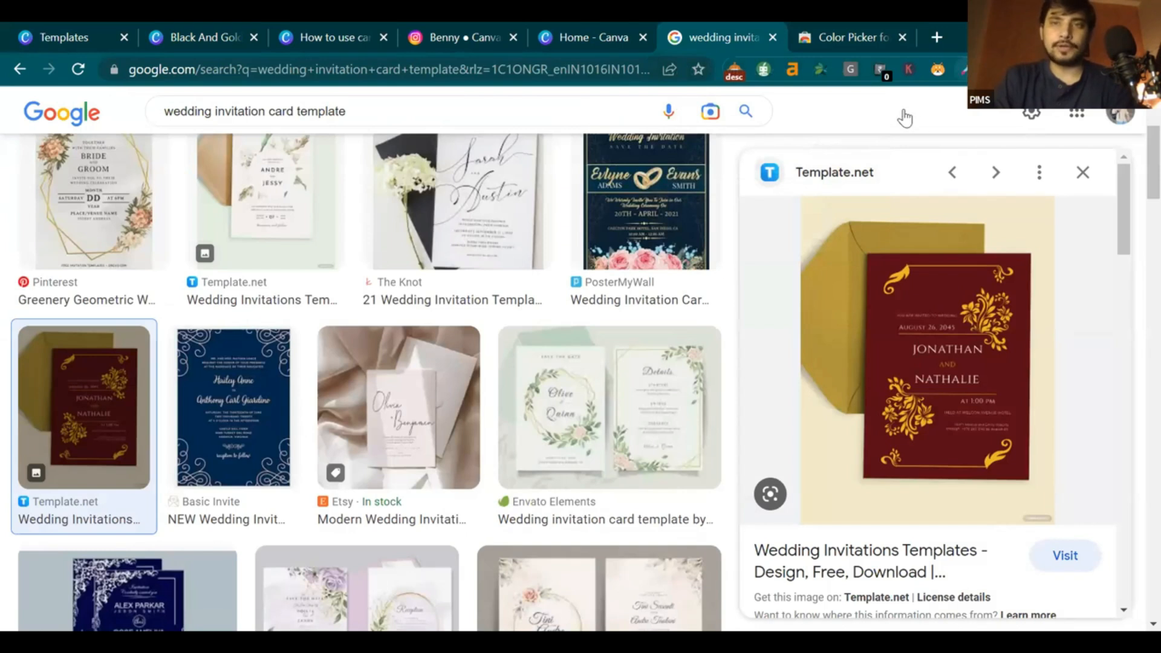
{"action": "left_click", "coordinate": [963, 69]}
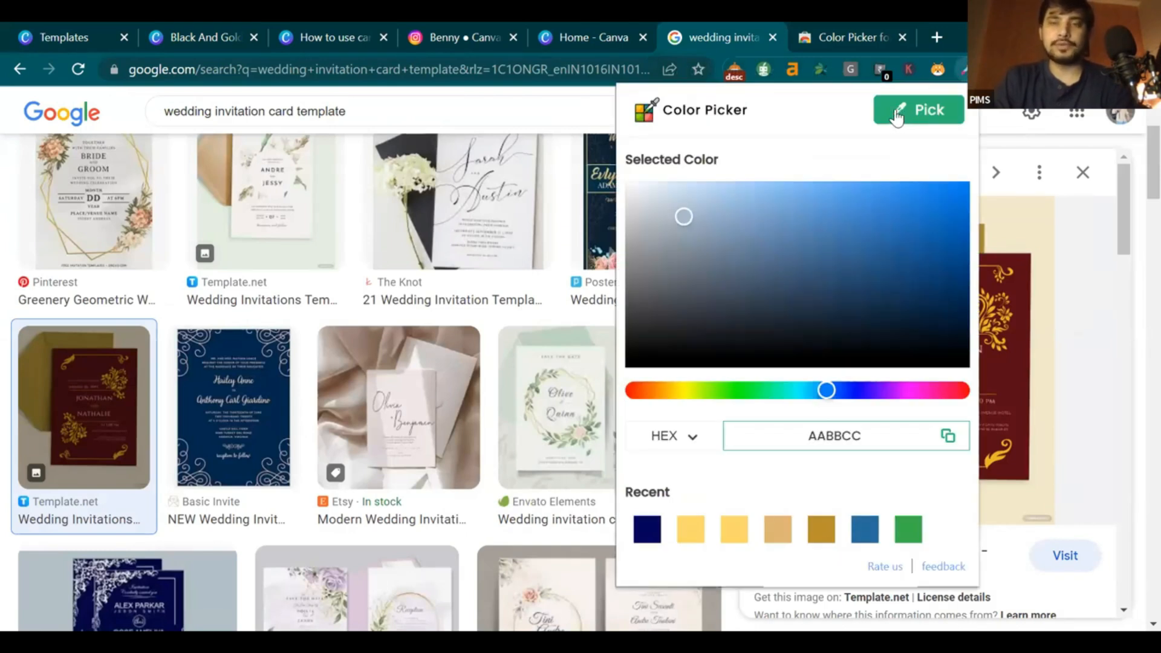
{"action": "left_click", "coordinate": [902, 114]}
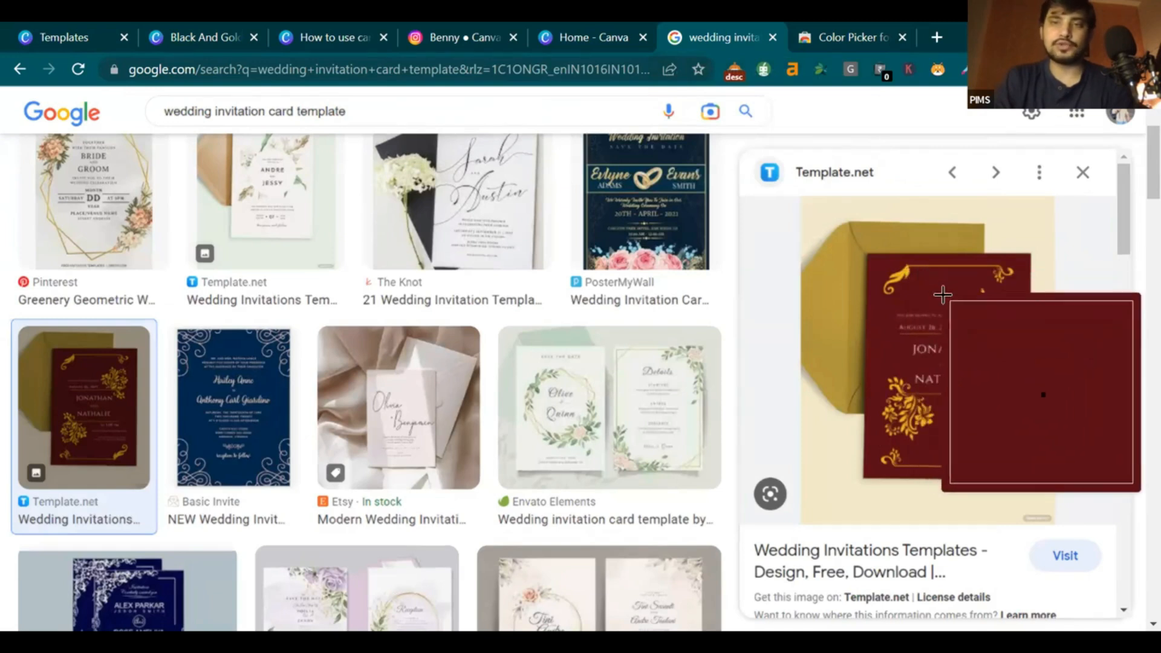
{"action": "left_click", "coordinate": [948, 282]}
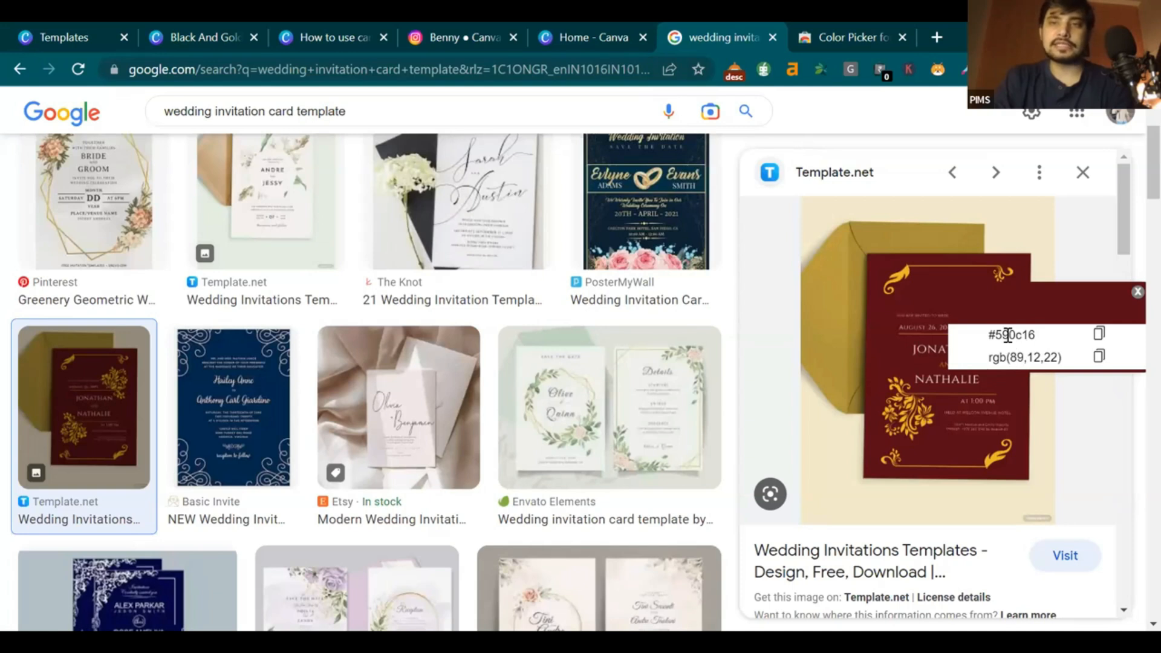
{"action": "left_click", "coordinate": [1101, 340]}
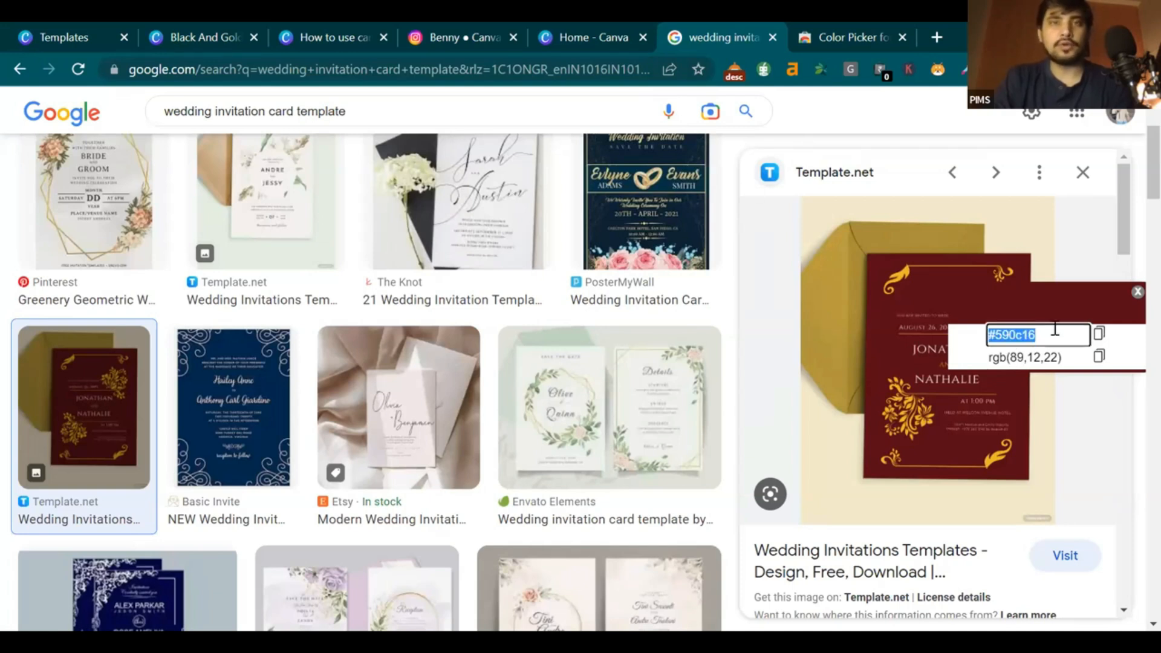
{"action": "left_click", "coordinate": [605, 25]}
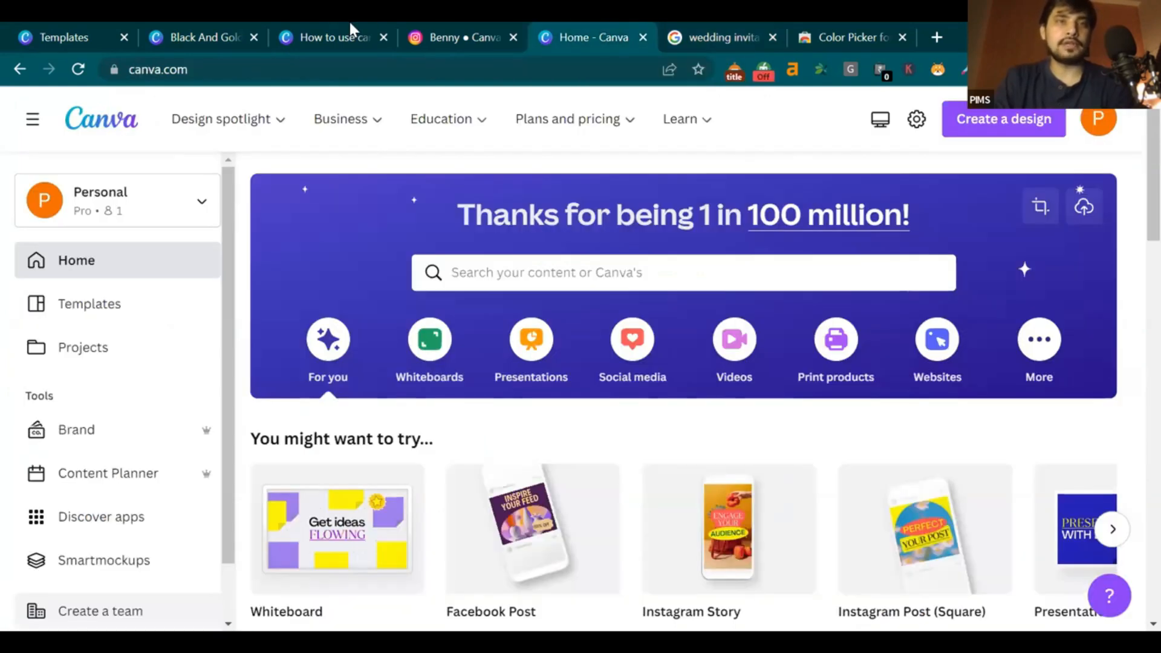
Paste #590c16 into the background's colour search and apply it, making the page maroon
{"action": "left_click", "coordinate": [195, 24]}
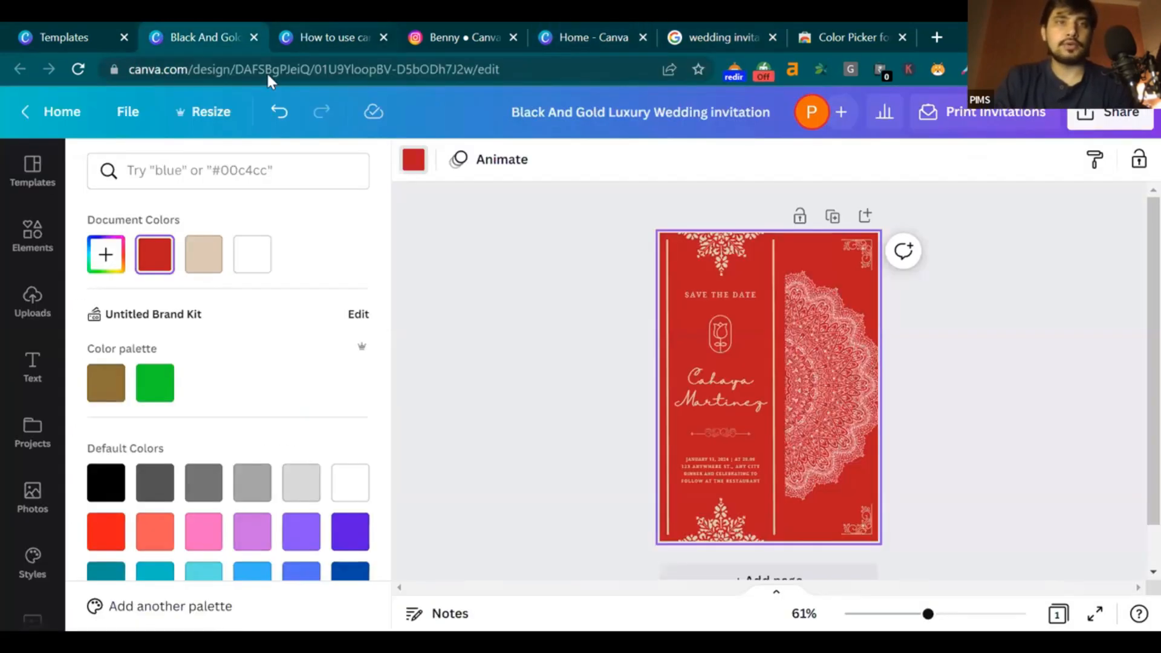
{"action": "left_click", "coordinate": [412, 171]}
{"action": "left_click", "coordinate": [413, 169]}
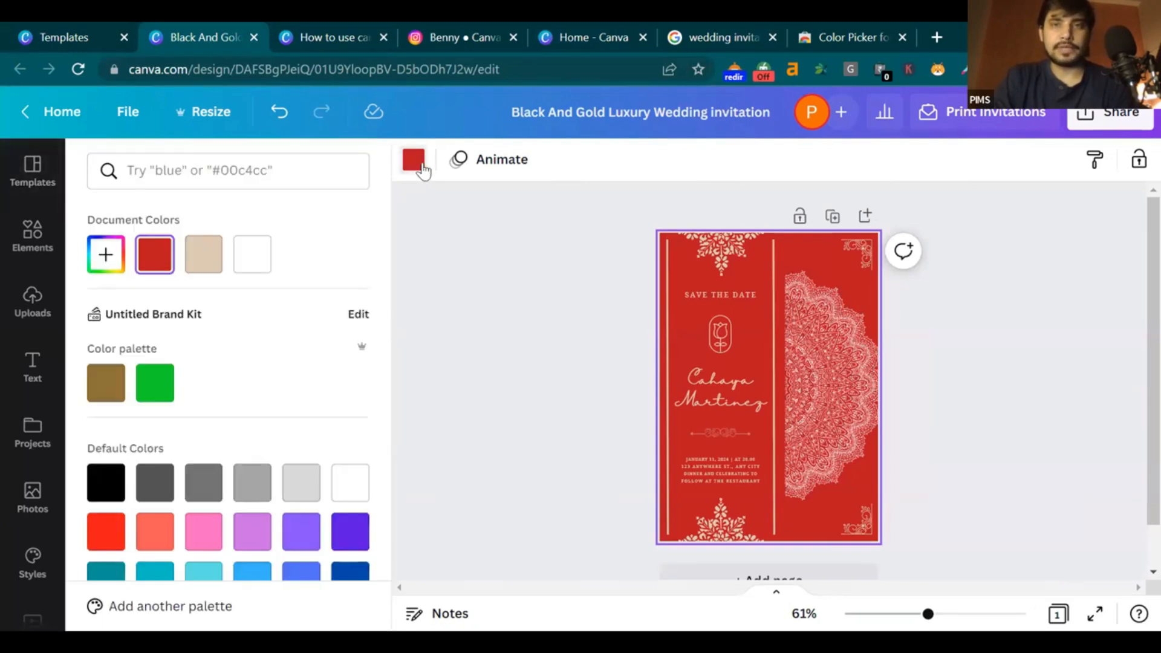
{"action": "left_click", "coordinate": [224, 177]}
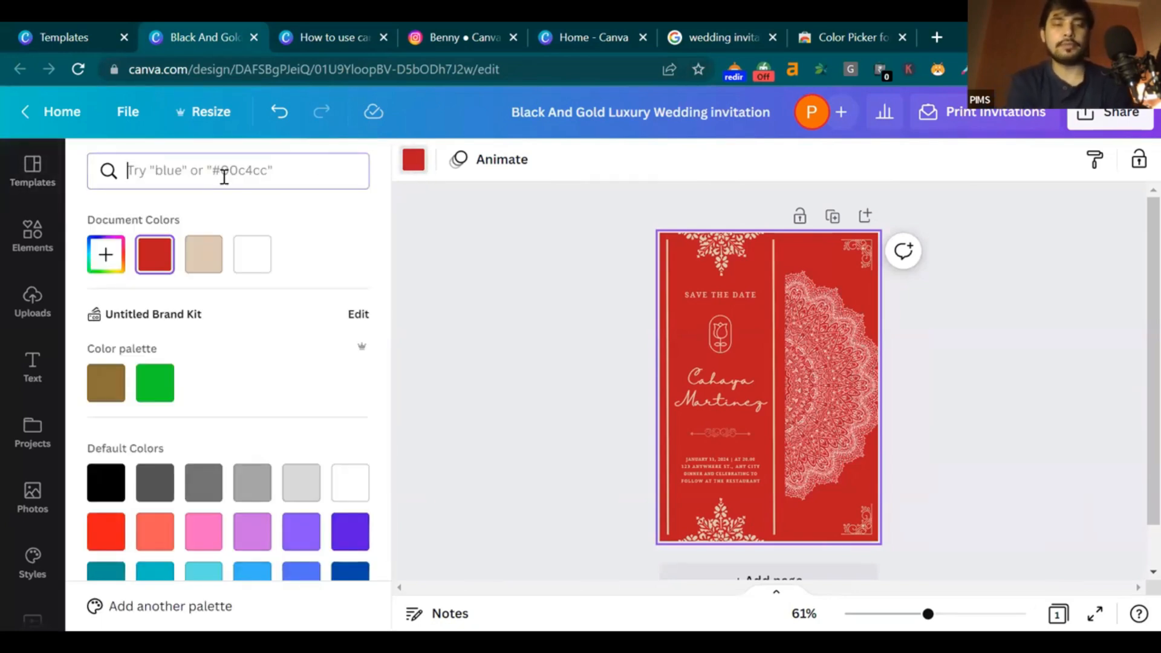
{"action": "key", "text": "ctrl+v"}
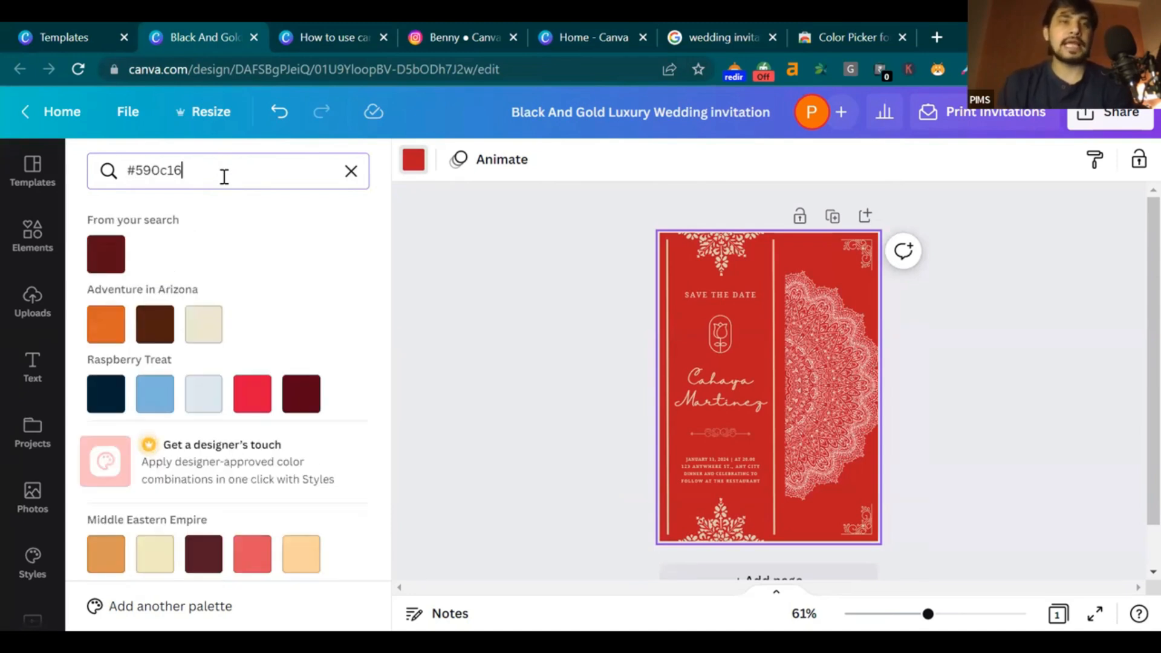
{"action": "left_click", "coordinate": [115, 254]}
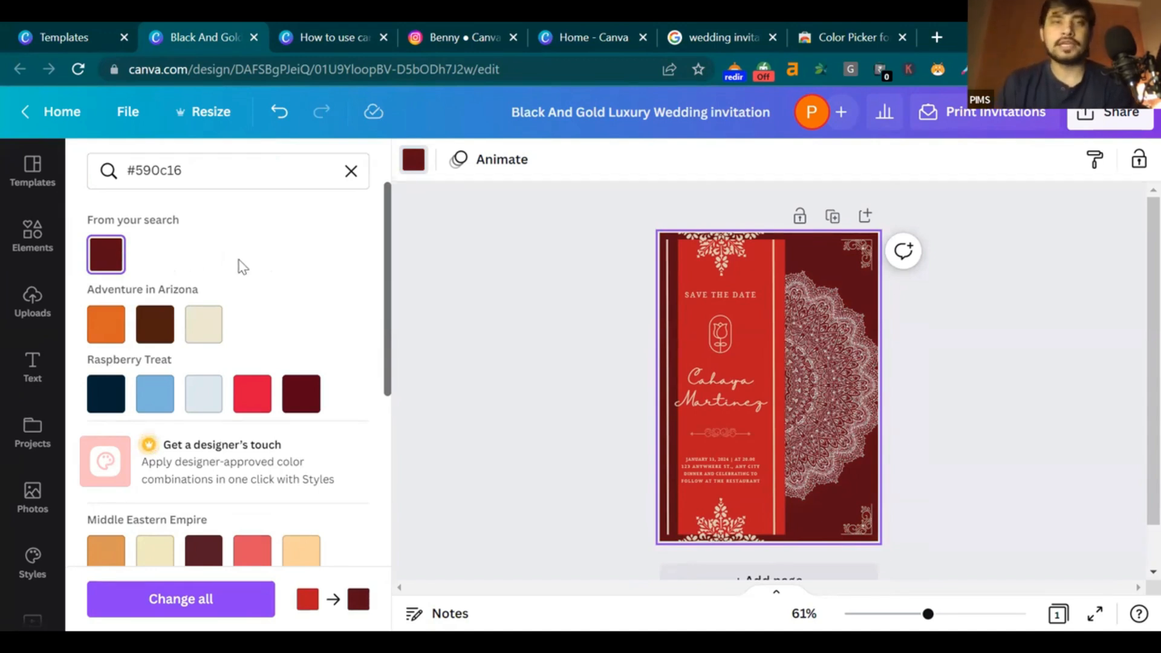
{"action": "left_click", "coordinate": [780, 254]}
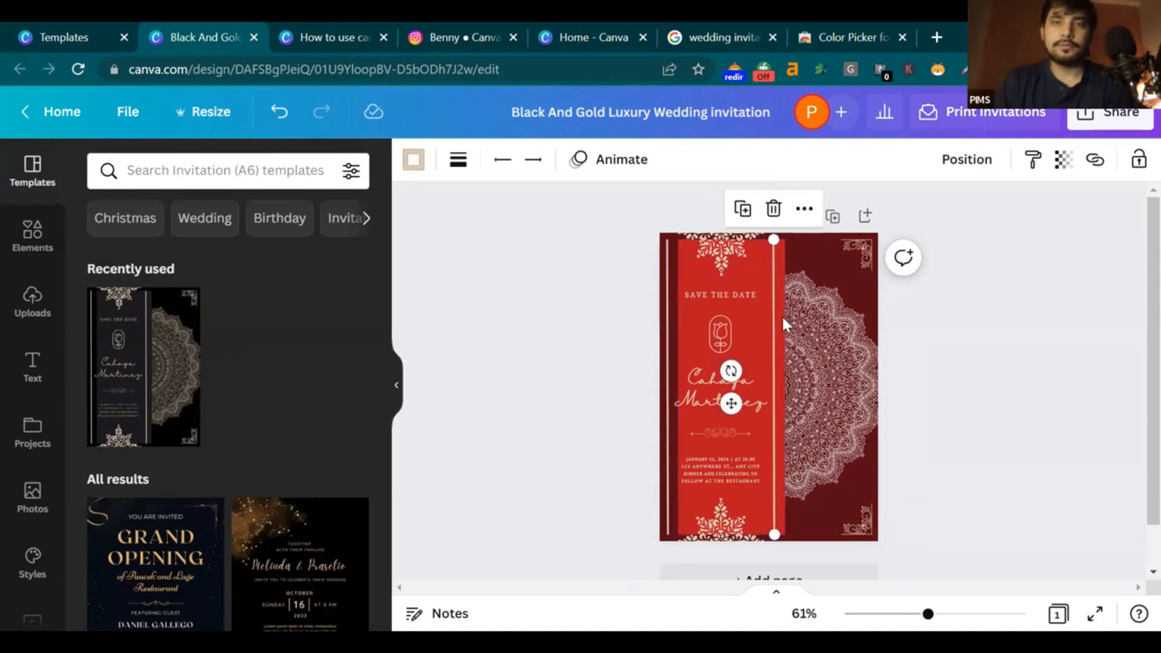
Turn the central red panel maroon #590c16, shifting the stripe line aside and back
{"action": "left_click", "coordinate": [789, 251]}
{"action": "left_click_drag", "start_coordinate": [774, 264], "coordinate": [821, 265]}
{"action": "left_click", "coordinate": [772, 265]}
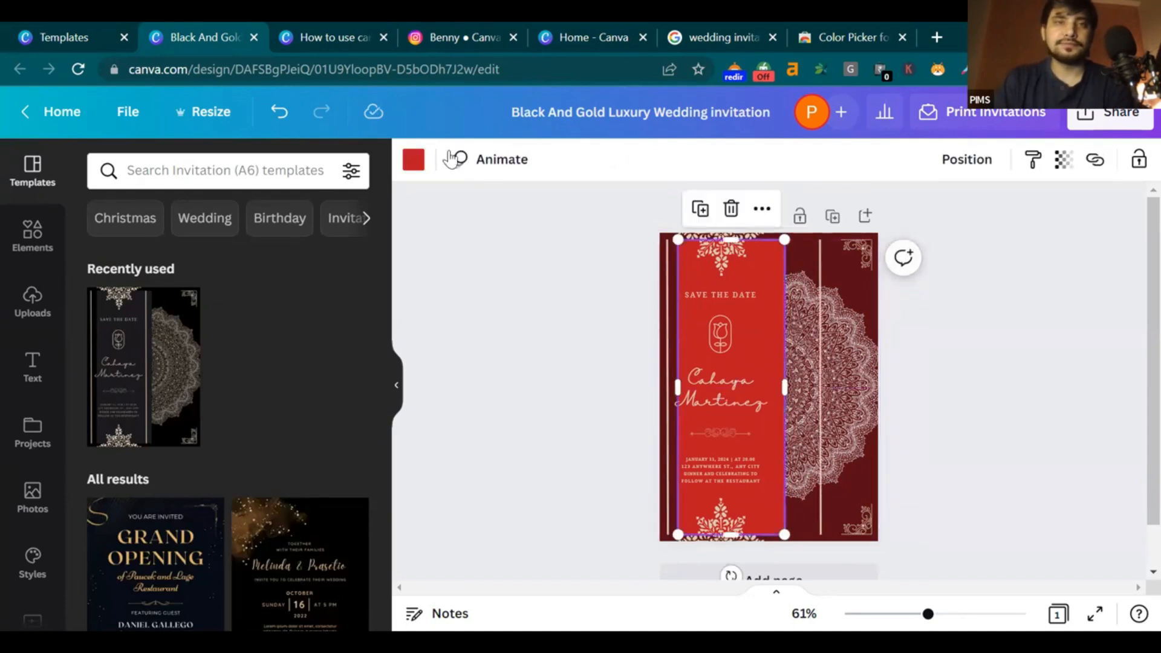
{"action": "left_click", "coordinate": [413, 159]}
{"action": "left_click", "coordinate": [106, 254]}
{"action": "left_click_drag", "start_coordinate": [817, 349], "coordinate": [777, 339]}
{"action": "left_click", "coordinate": [1027, 340]}
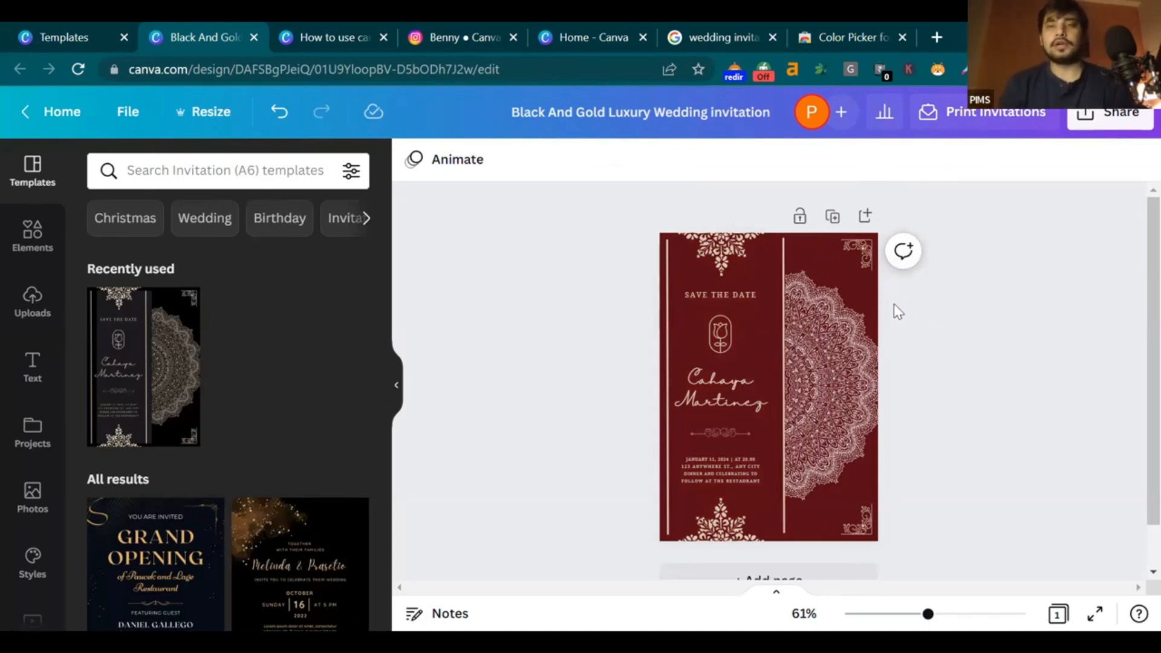
Turn the top and bottom snowflake ornaments and the bottom-right corner ornament white
{"action": "left_click", "coordinate": [867, 249]}
{"action": "left_click", "coordinate": [413, 161]}
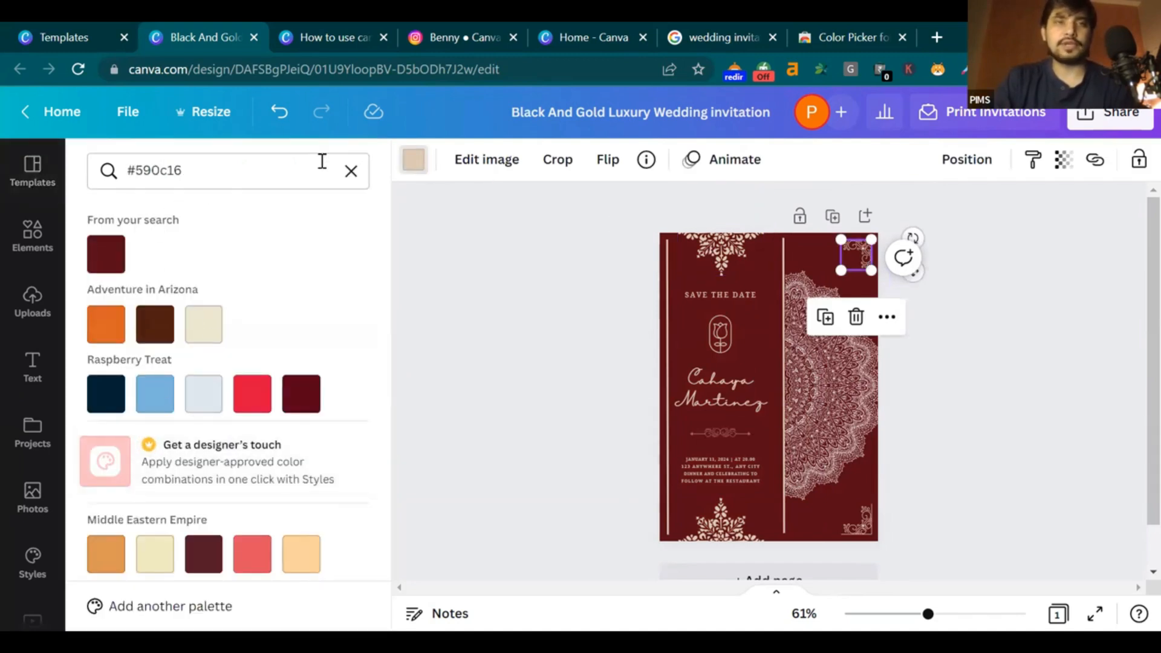
{"action": "left_click", "coordinate": [356, 174]}
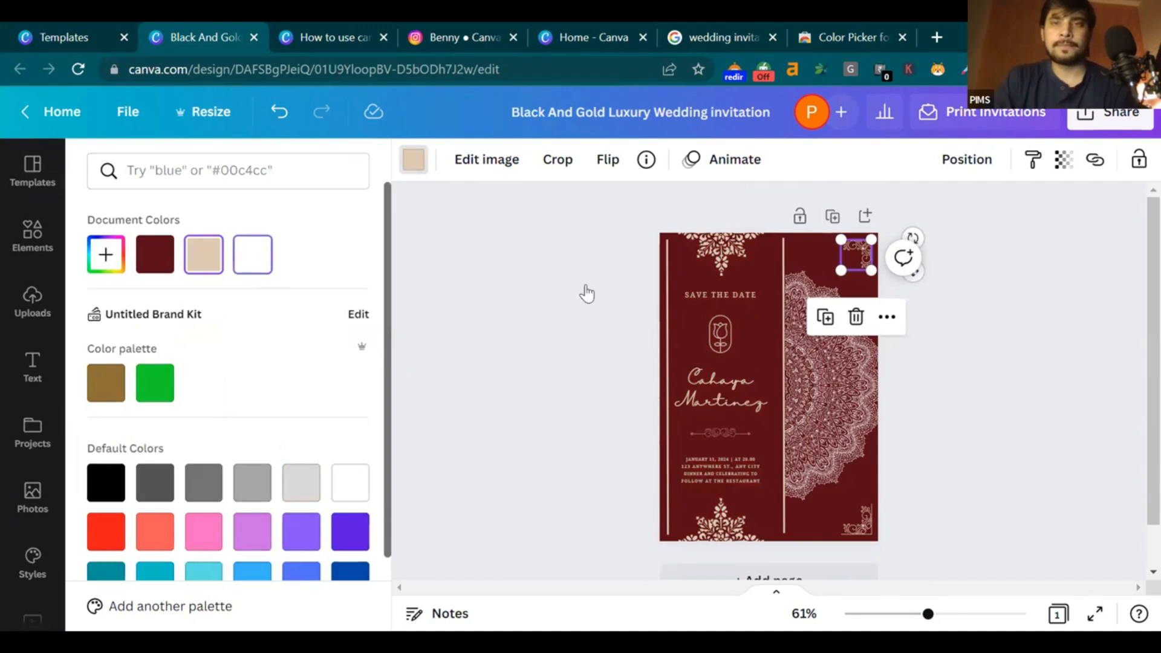
{"action": "left_click", "coordinate": [751, 265]}
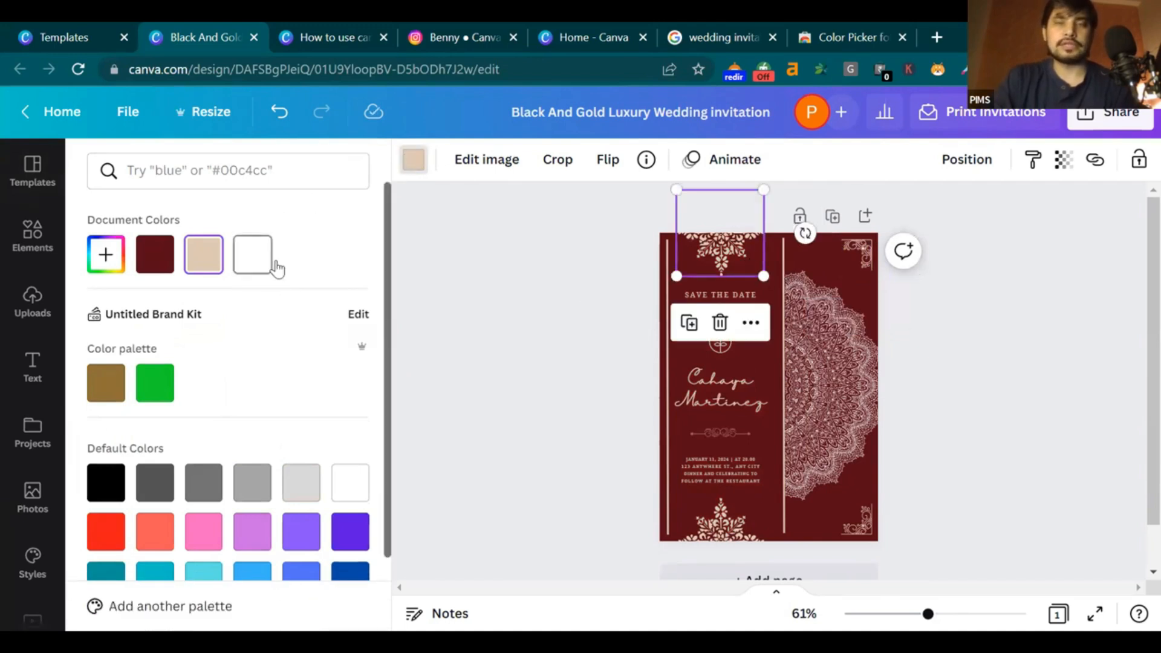
{"action": "left_click", "coordinate": [252, 254]}
{"action": "left_click", "coordinate": [721, 521]}
{"action": "left_click", "coordinate": [253, 254]}
{"action": "left_click", "coordinate": [864, 538]}
{"action": "left_click", "coordinate": [253, 254]}
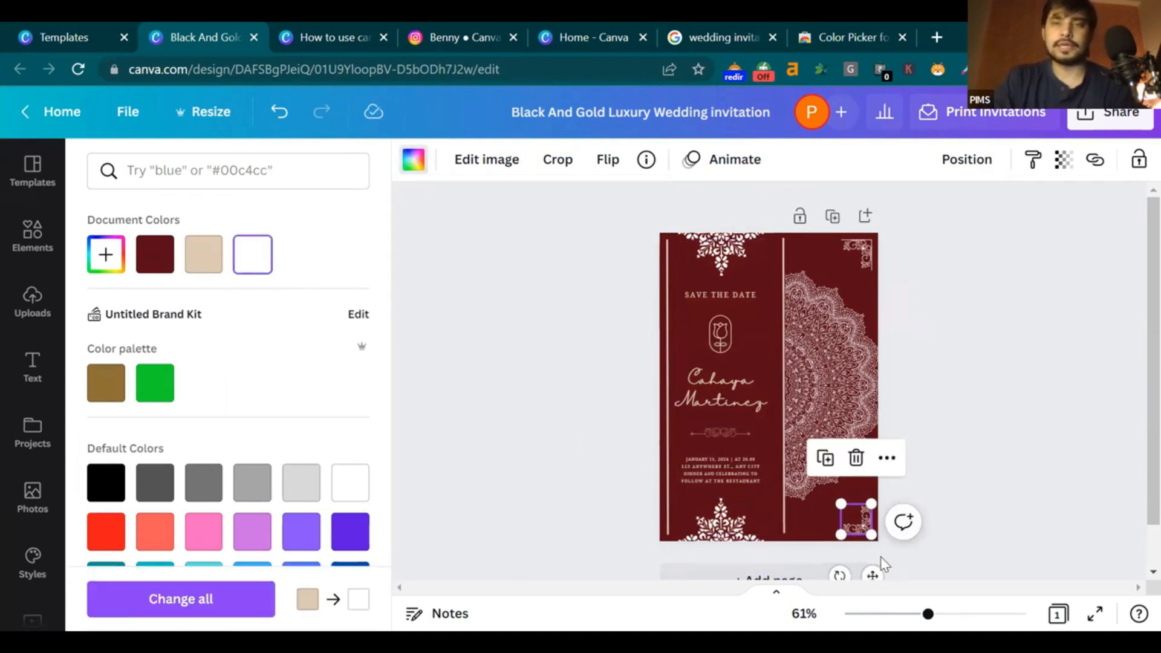
{"action": "left_click", "coordinate": [952, 412]}
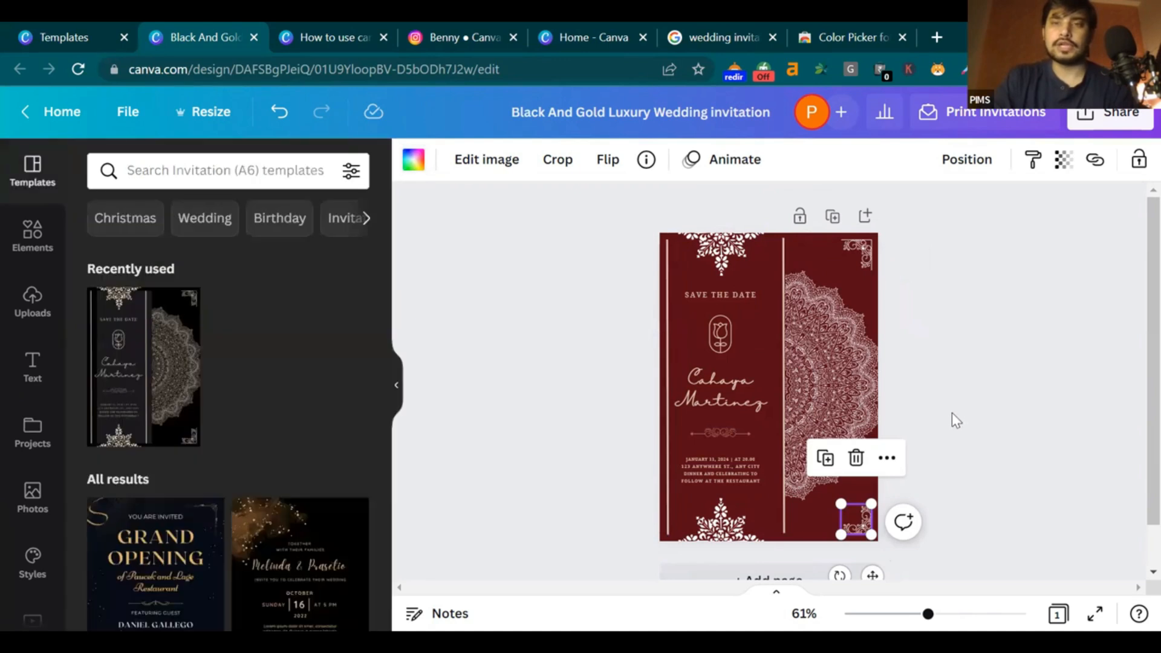
Select both vertical lines and try an unsuccessful colour search for gold
{"action": "left_click", "coordinate": [669, 330]}
{"action": "left_click", "coordinate": [413, 161]}
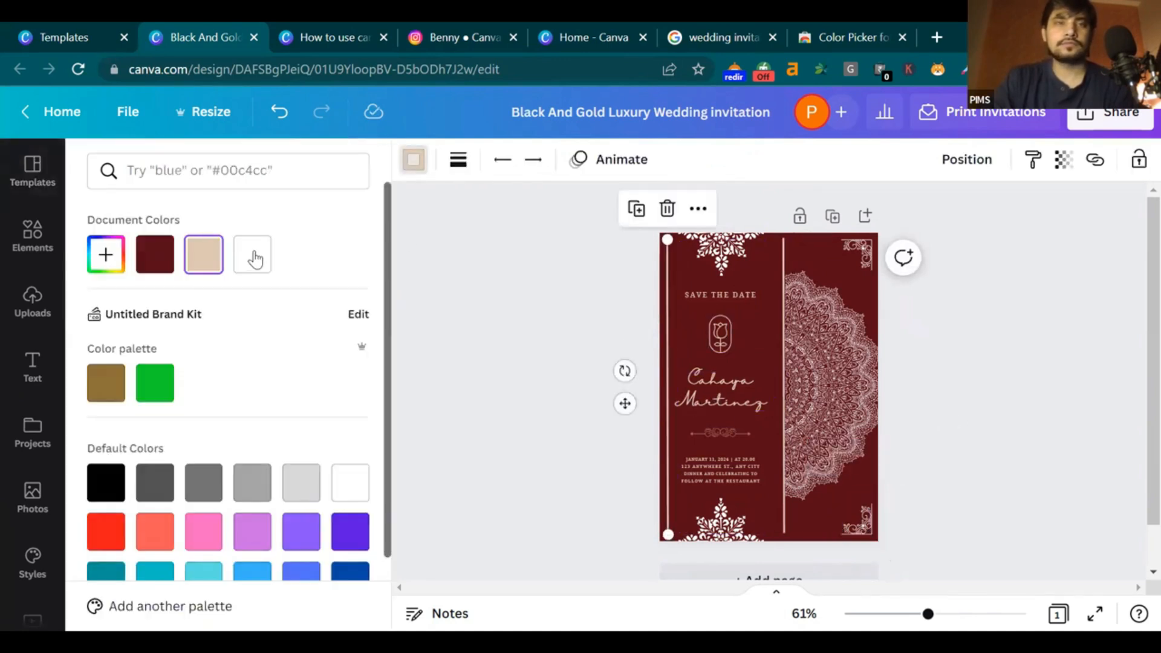
{"action": "left_click", "coordinate": [784, 308]}
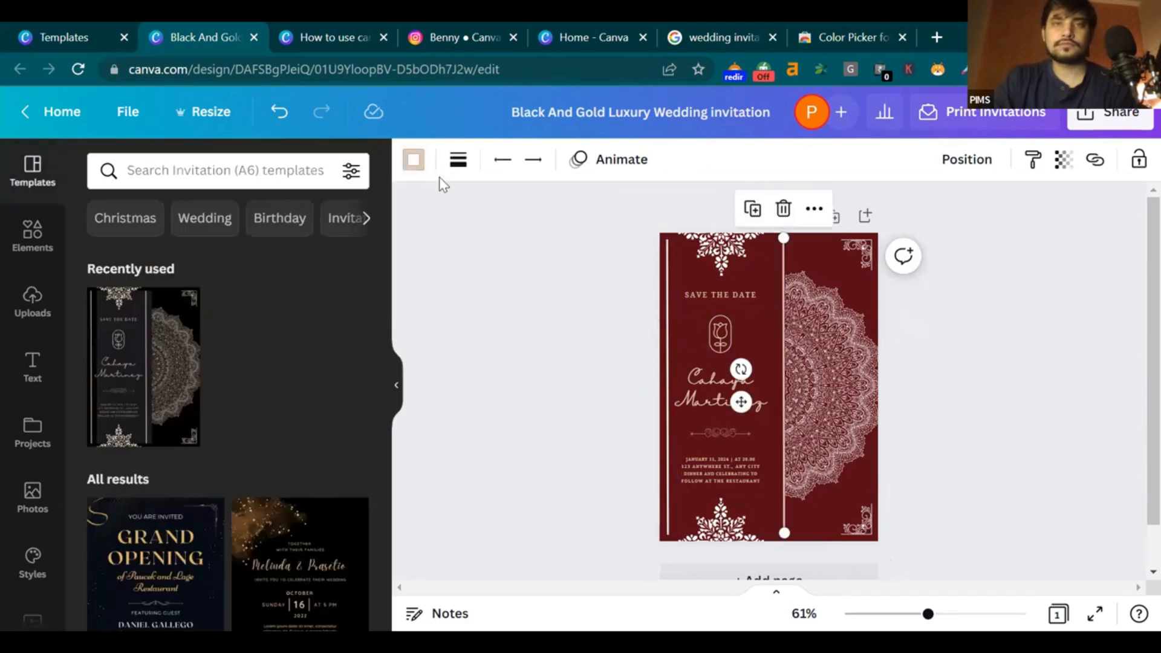
{"action": "left_click", "coordinate": [413, 160]}
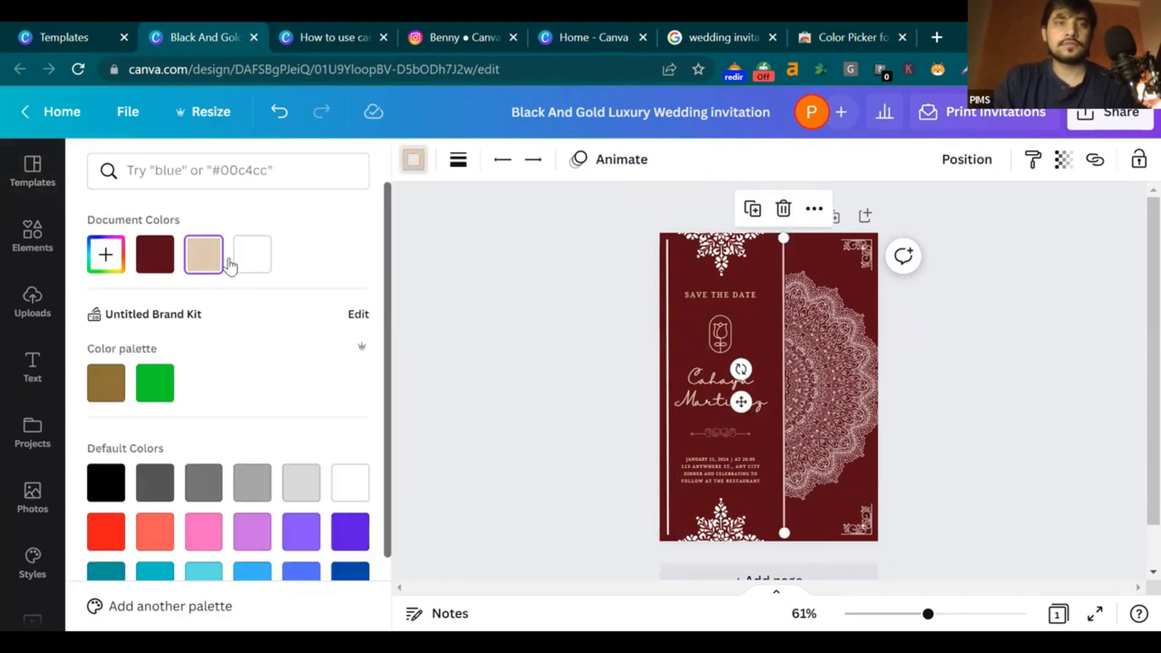
{"action": "left_click", "coordinate": [247, 175]}
{"action": "type", "text": "golden"}
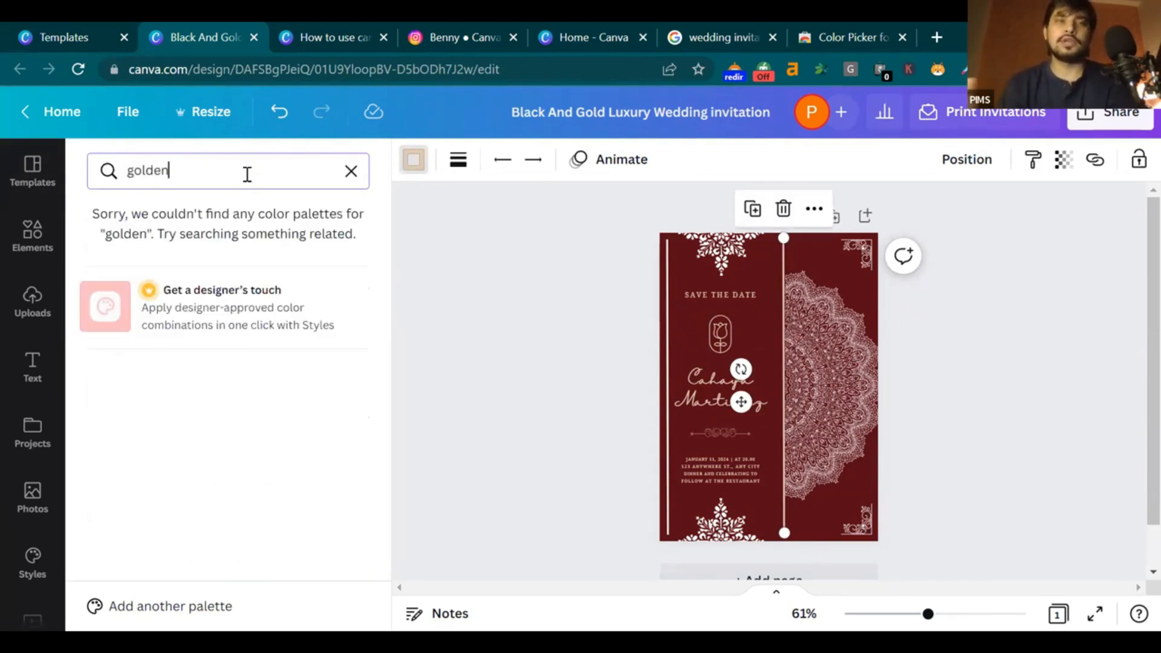
{"action": "key", "text": "BackSpace"}
{"action": "key", "text": "BackSpace"}
{"action": "key", "text": "BackSpace"}
{"action": "key", "text": "BackSpace"}
{"action": "key", "text": "BackSpace"}
{"action": "key", "text": "BackSpace"}
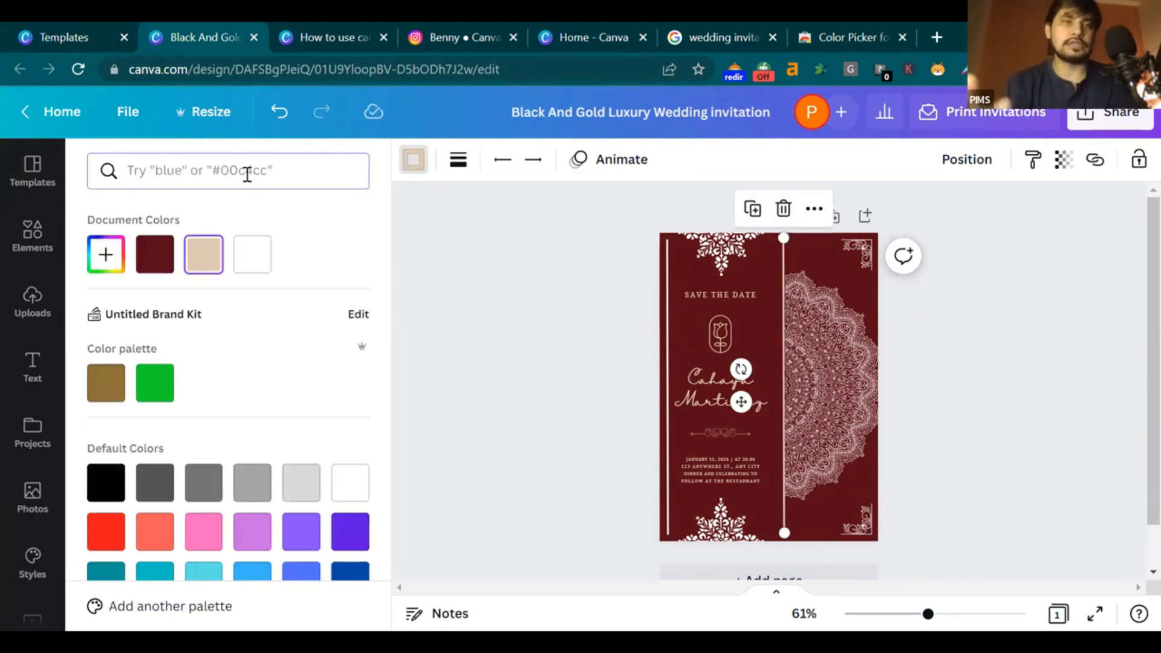
{"action": "left_click", "coordinate": [847, 25]}
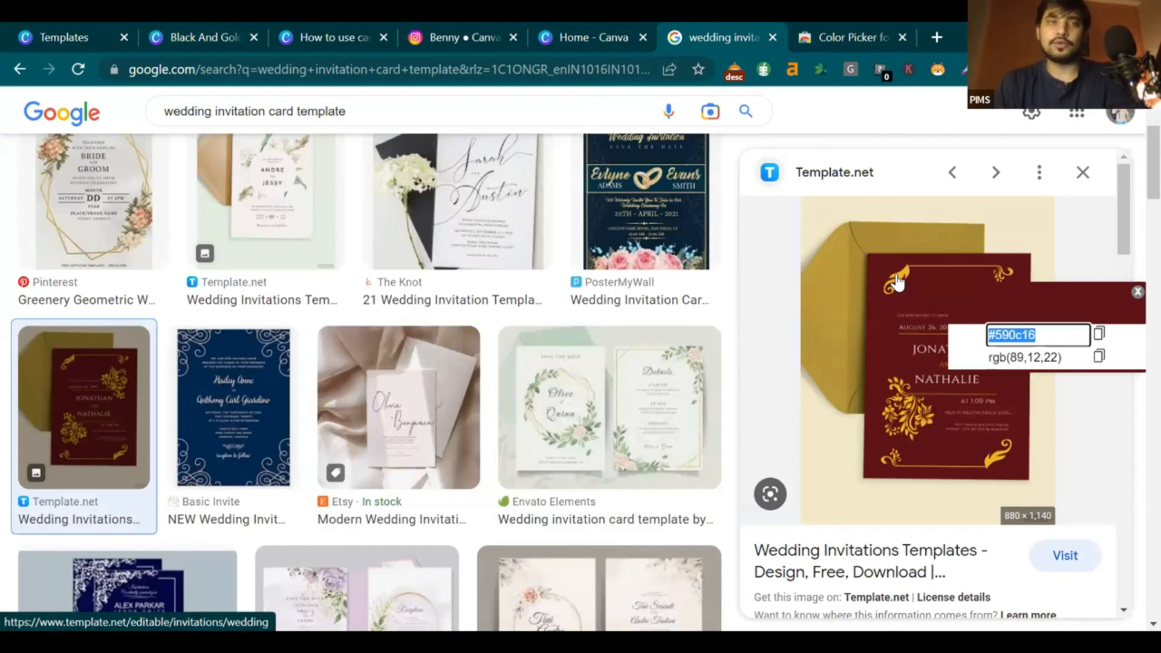
Sample the sample invitation's gold ornament as #e6ba21 with the Color Picker
{"action": "left_click", "coordinate": [1138, 291]}
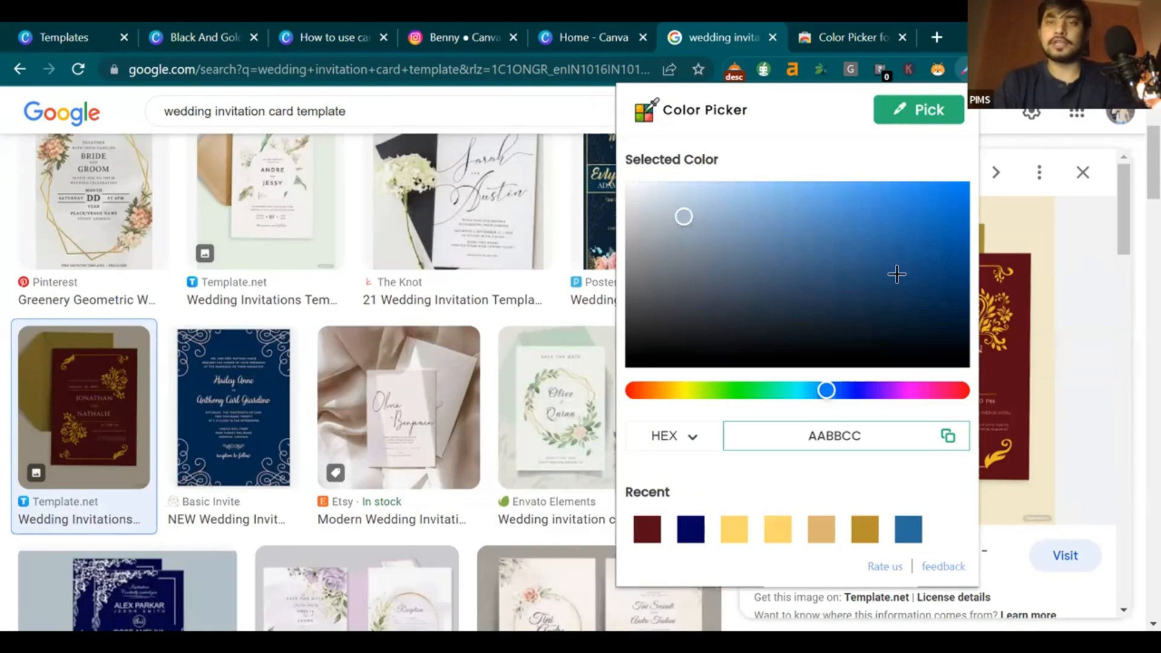
{"action": "left_click", "coordinate": [919, 110]}
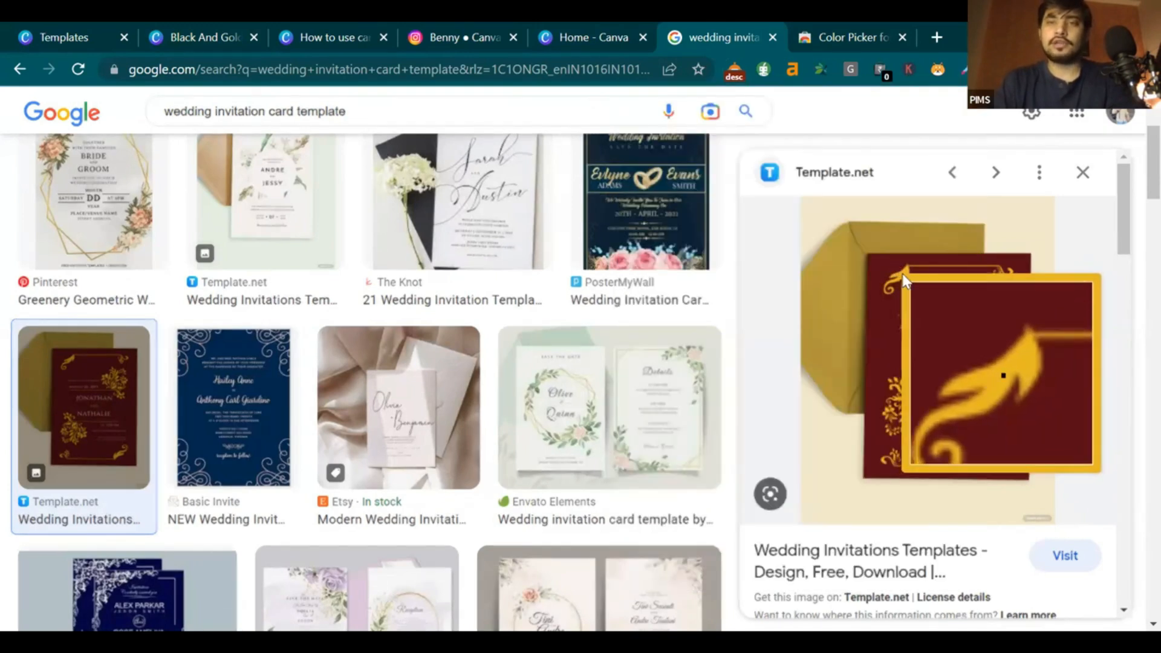
{"action": "left_click", "coordinate": [904, 280]}
{"action": "left_click", "coordinate": [1053, 330]}
{"action": "key", "text": "ctrl+c"}
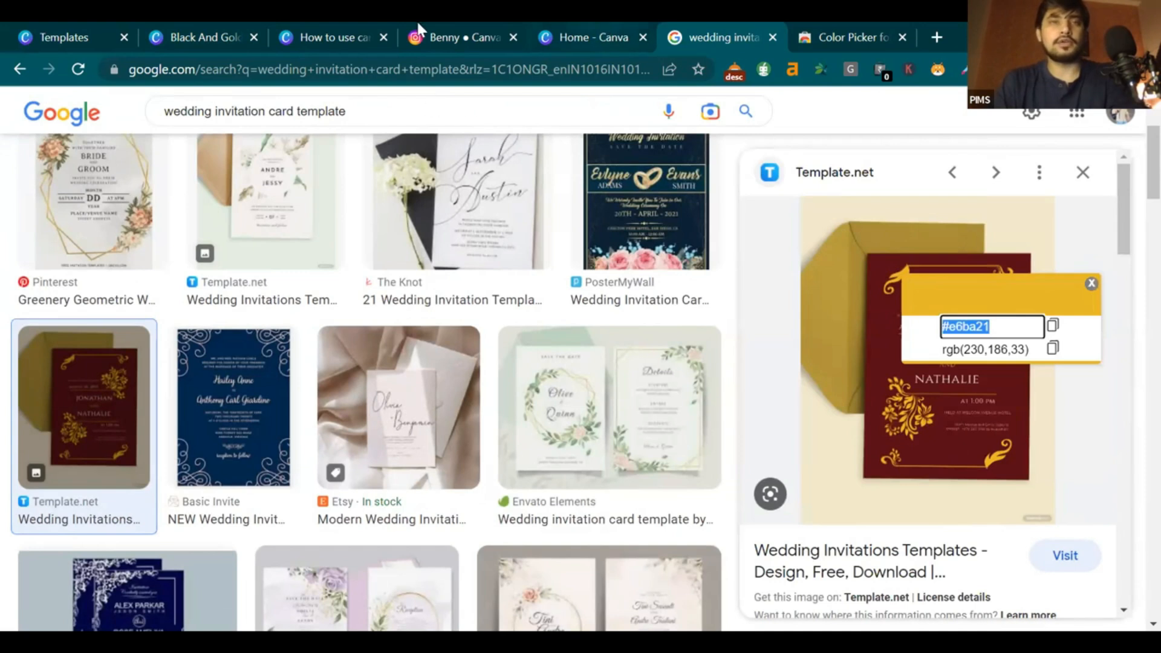
{"action": "left_click", "coordinate": [418, 25]}
Paste #e6ba21 into the colour search and make the right vertical line gold
{"action": "left_click", "coordinate": [332, 38]}
{"action": "left_click", "coordinate": [205, 36]}
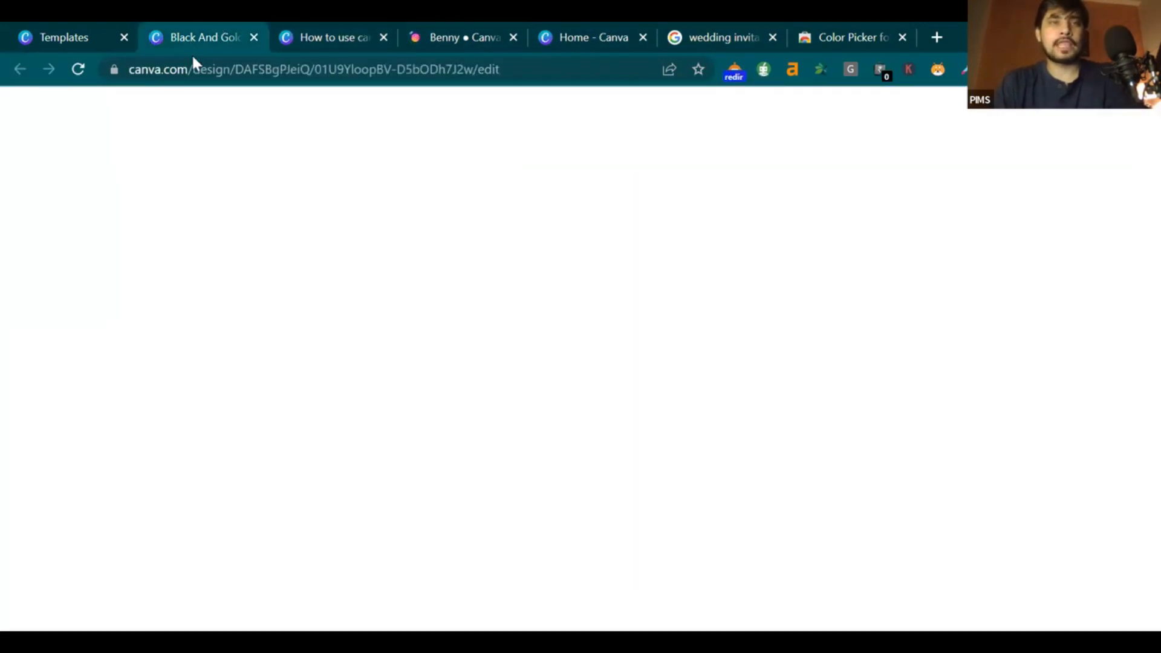
{"action": "left_click", "coordinate": [272, 165]}
{"action": "key", "text": "ctrl+v"}
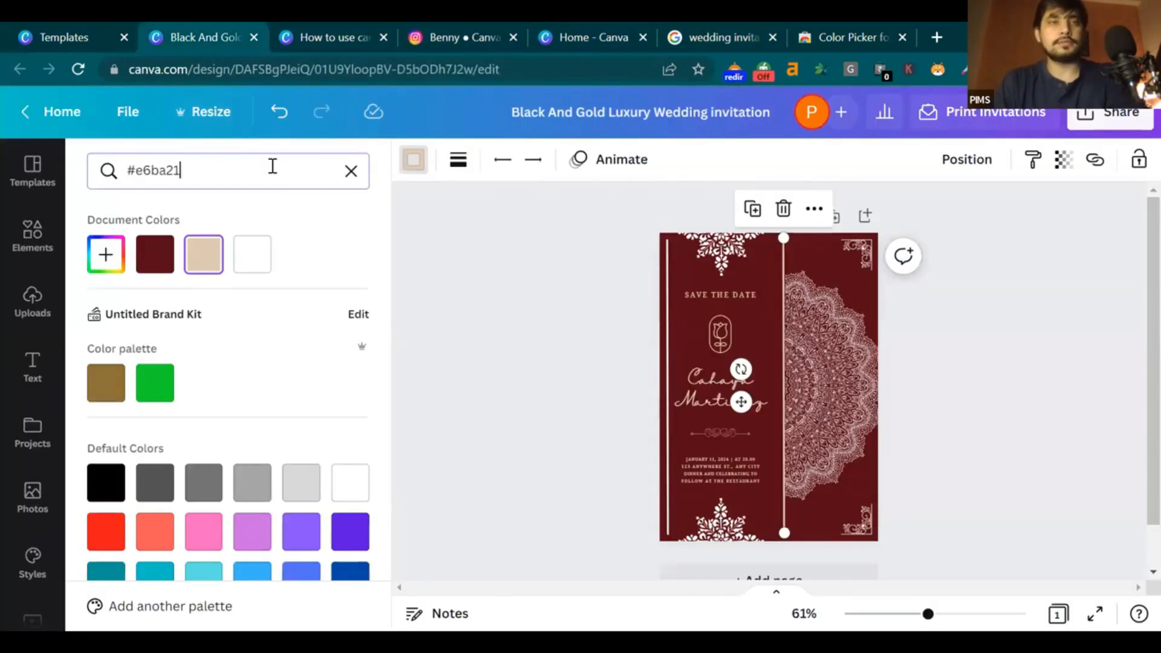
{"action": "left_click", "coordinate": [108, 258]}
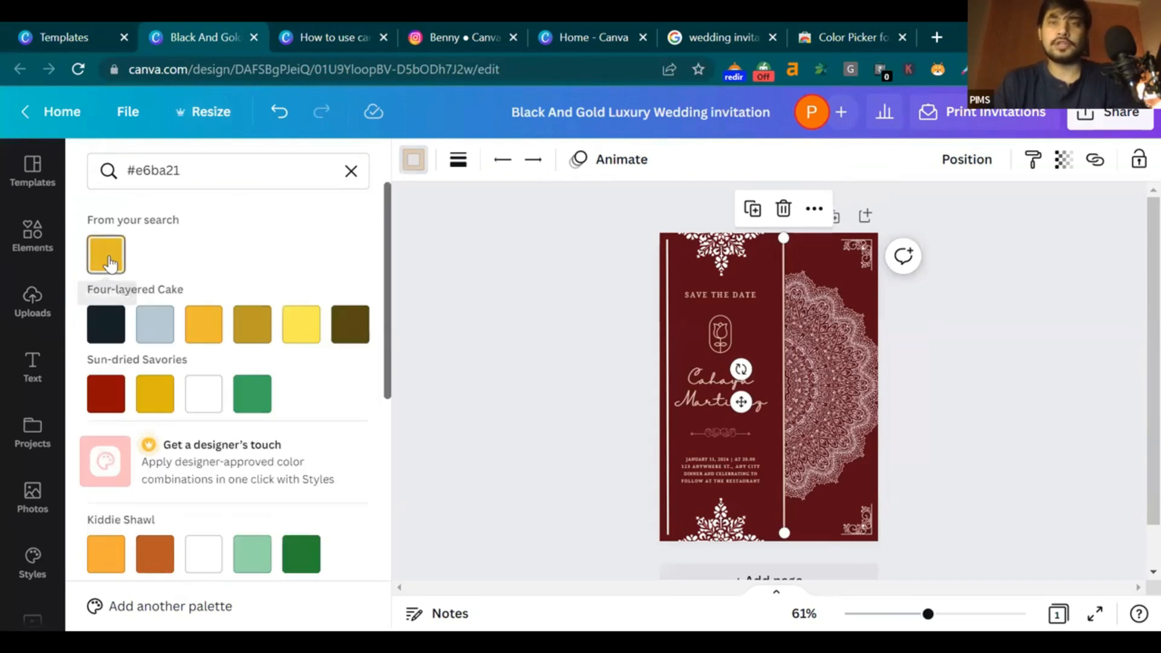
Turn the mandala, both snowflake ornaments and the bottom-right corner ornament gold
{"action": "left_click", "coordinate": [807, 318]}
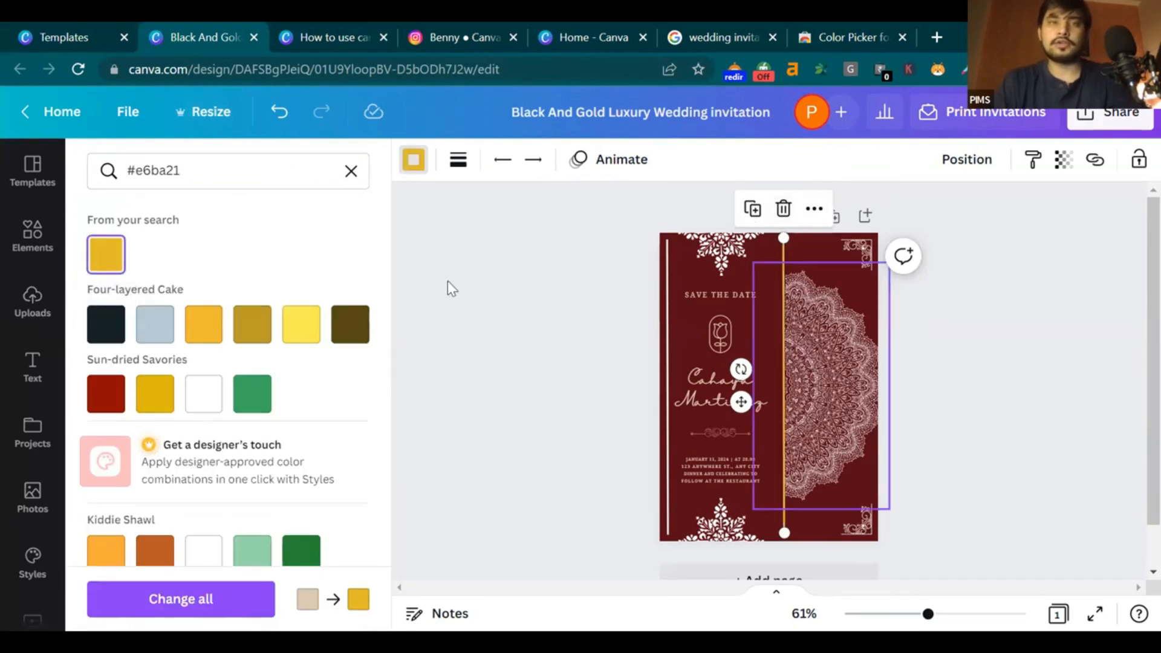
{"action": "left_click", "coordinate": [413, 159]}
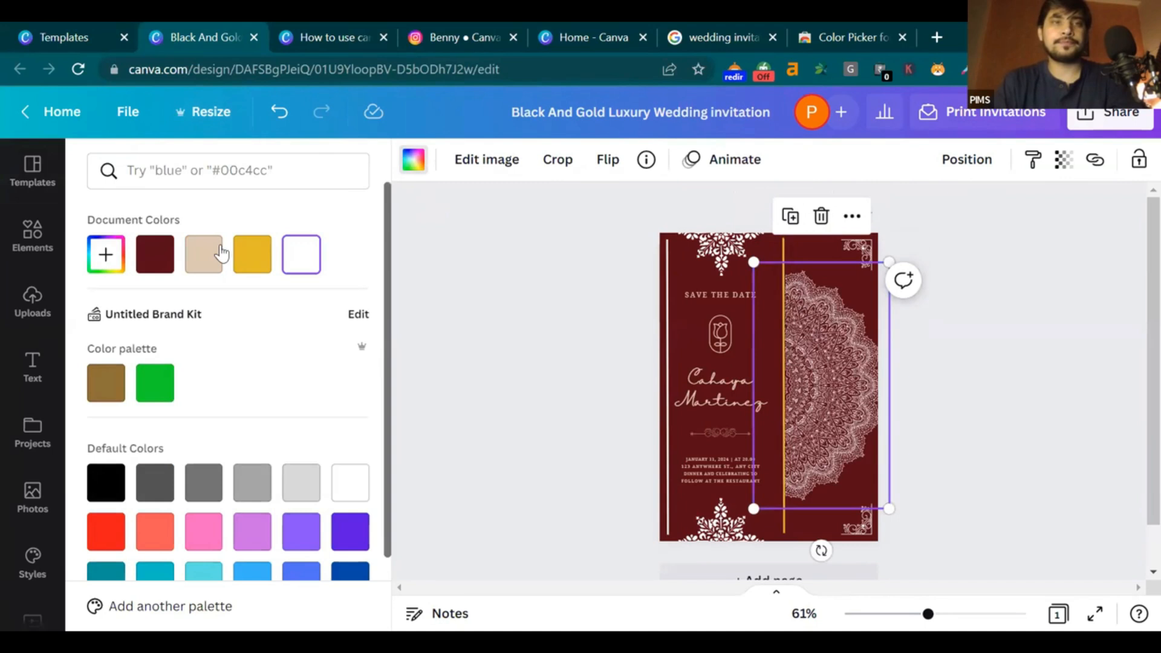
{"action": "left_click", "coordinate": [253, 254]}
{"action": "left_click", "coordinate": [863, 258]}
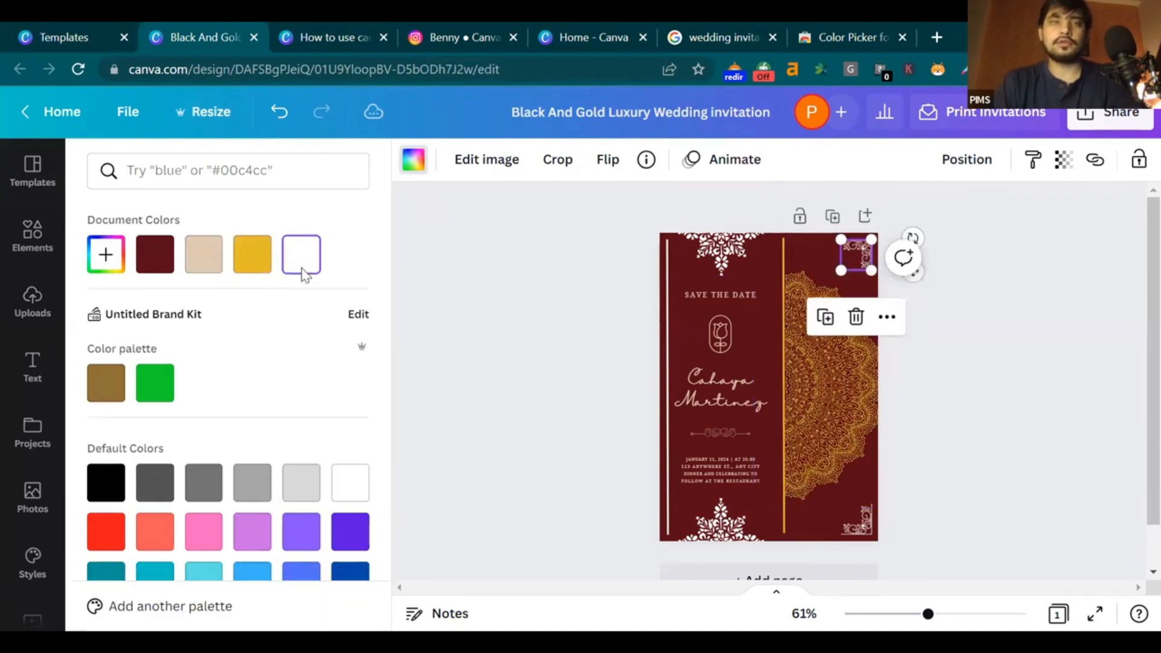
{"action": "left_click", "coordinate": [706, 265]}
{"action": "left_click", "coordinate": [253, 254]}
{"action": "left_click", "coordinate": [869, 526]}
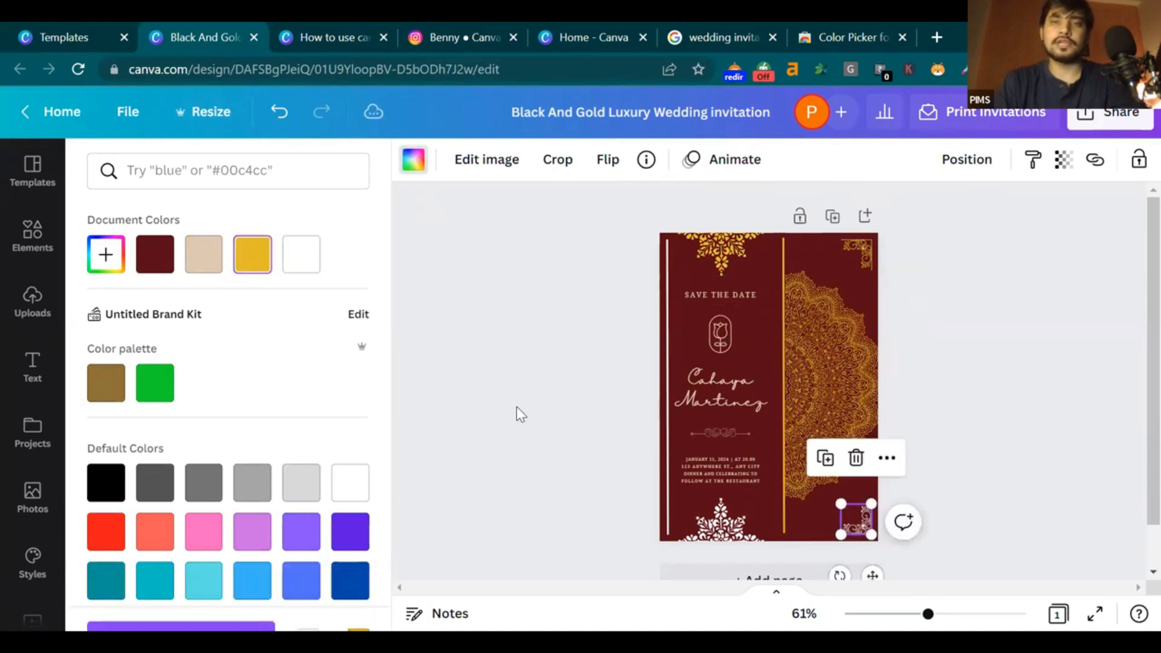
{"action": "left_click", "coordinate": [252, 254]}
{"action": "left_click", "coordinate": [722, 523]}
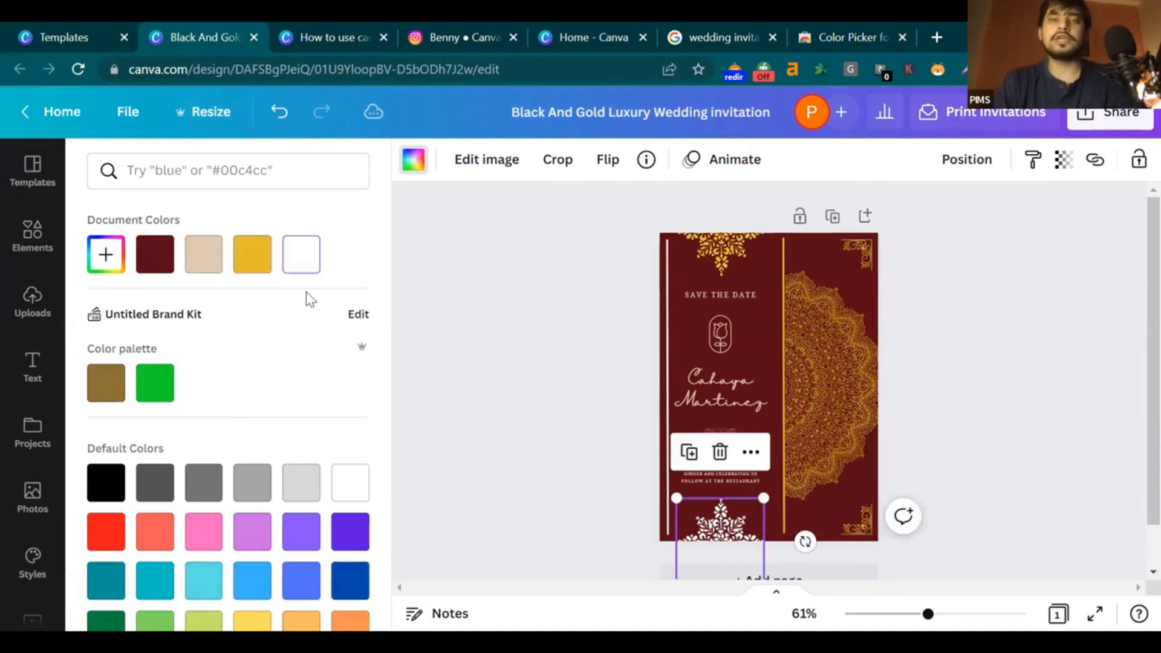
{"action": "left_click", "coordinate": [252, 254]}
Make the left vertical line orange-gold
{"action": "left_click", "coordinate": [669, 352]}
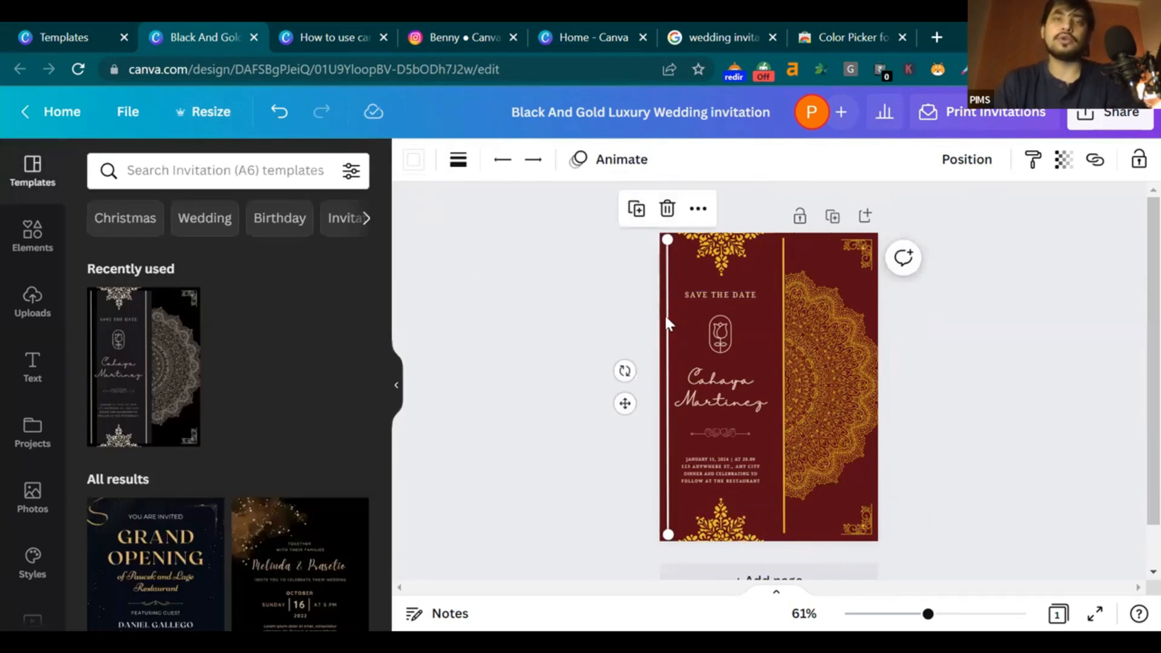
{"action": "left_click", "coordinate": [414, 160]}
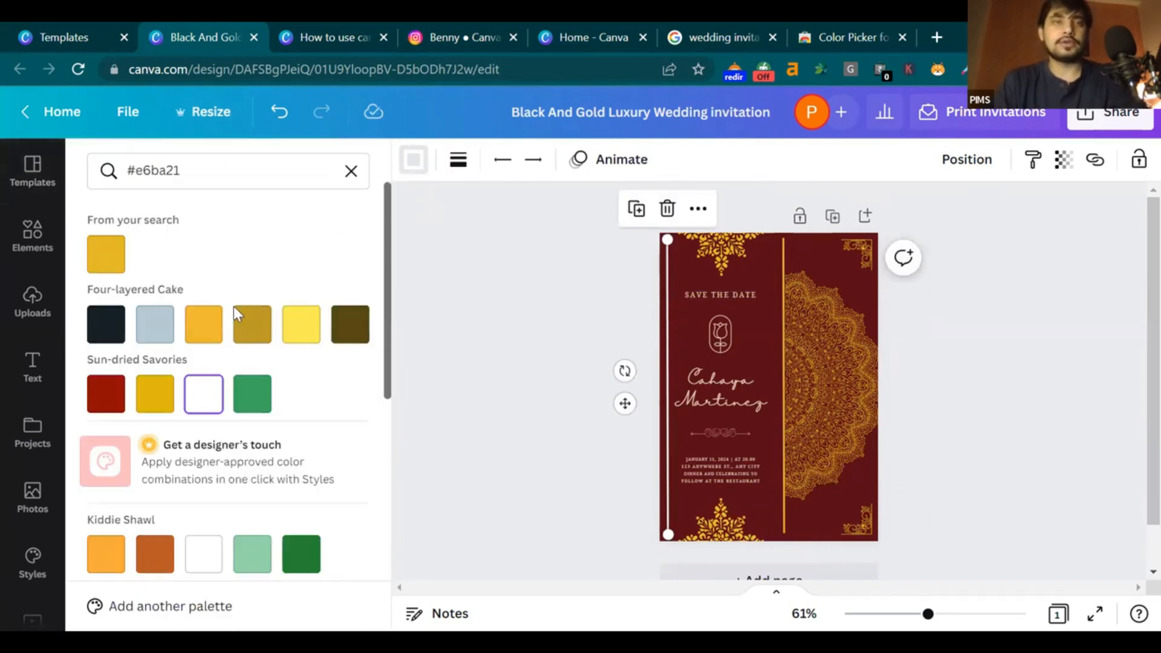
{"action": "left_click", "coordinate": [204, 323]}
{"action": "key", "text": "Escape"}
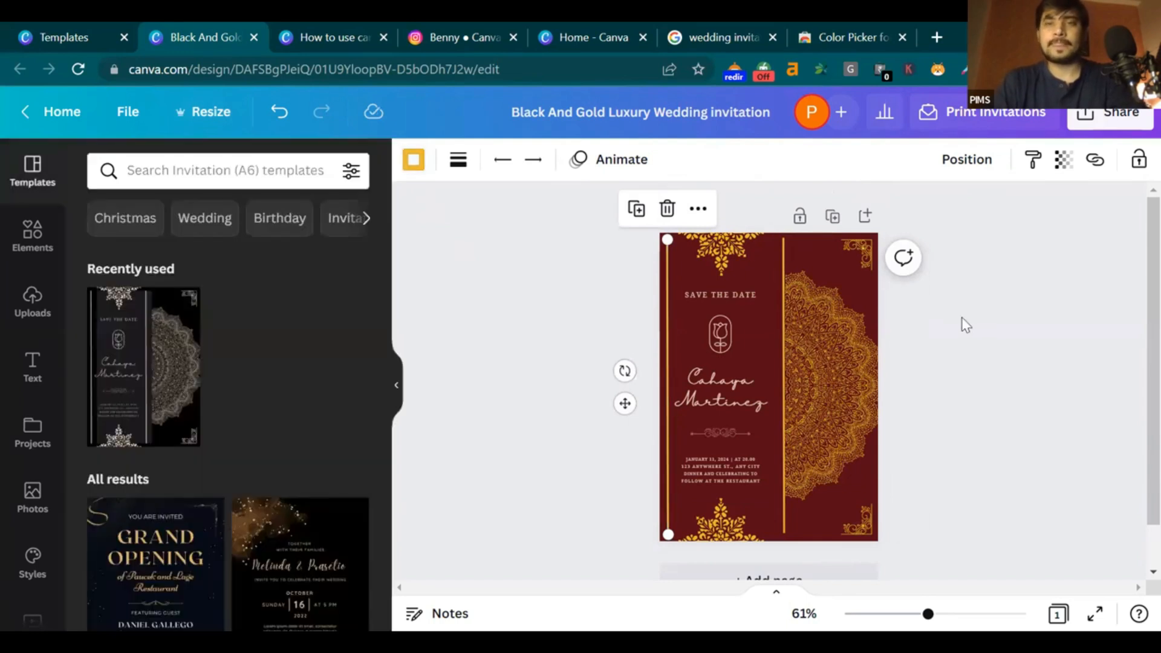
Change the large mandala back to white
{"action": "left_click", "coordinate": [864, 377]}
{"action": "left_click", "coordinate": [413, 161]}
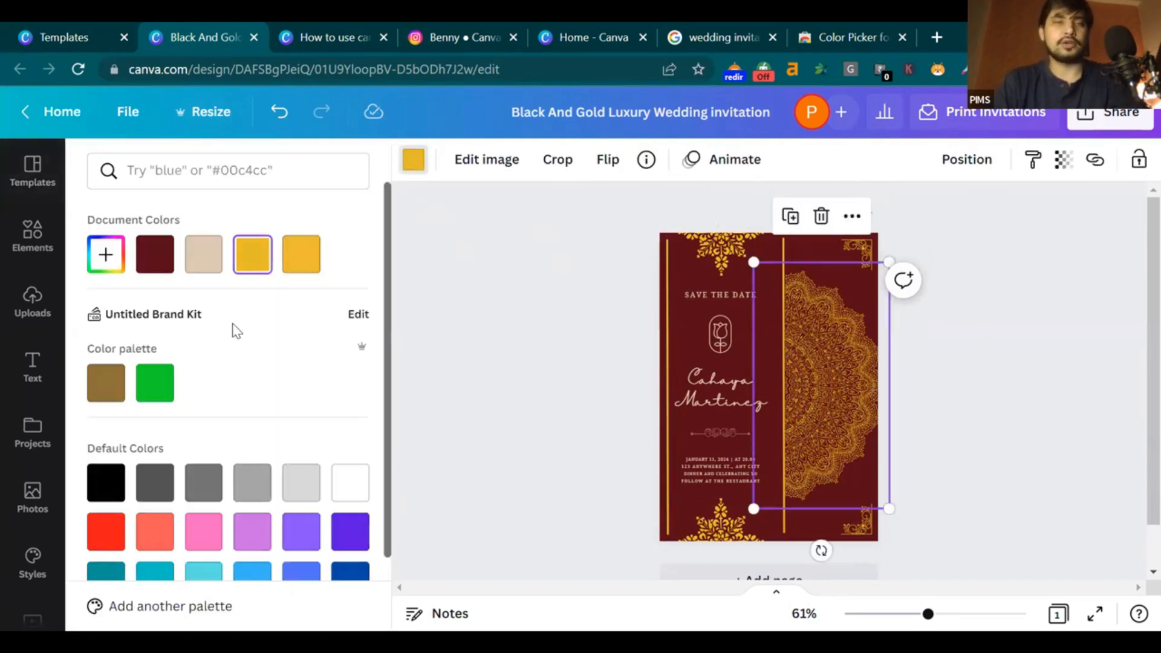
{"action": "left_click", "coordinate": [351, 486]}
{"action": "key", "text": "Escape"}
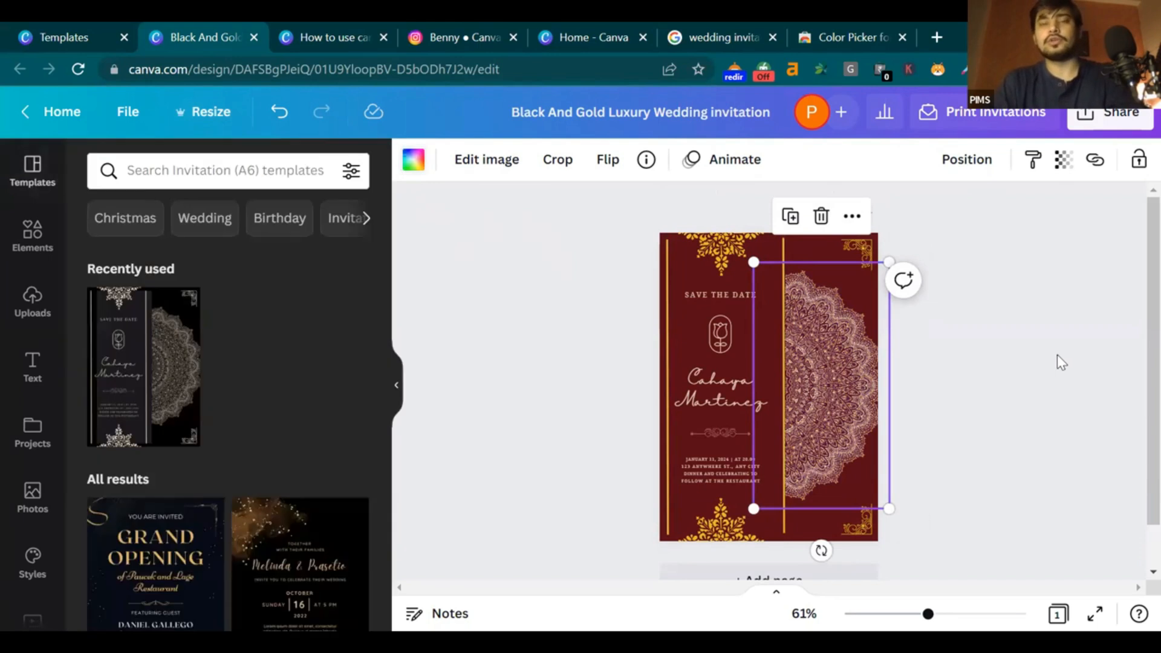
{"action": "left_click", "coordinate": [1058, 355]}
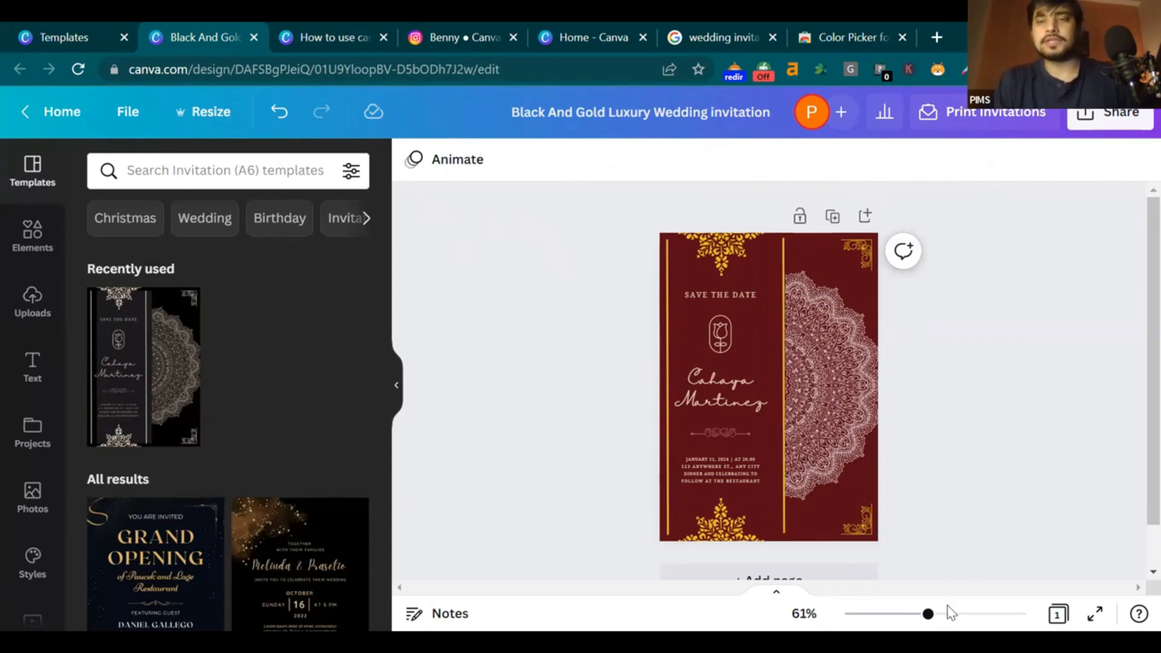
Zoom in and replace 'Cahaya' with 'Black bhaiya' in the script name box, widening it to fit
{"action": "left_click_drag", "start_coordinate": [948, 609], "coordinate": [981, 603]}
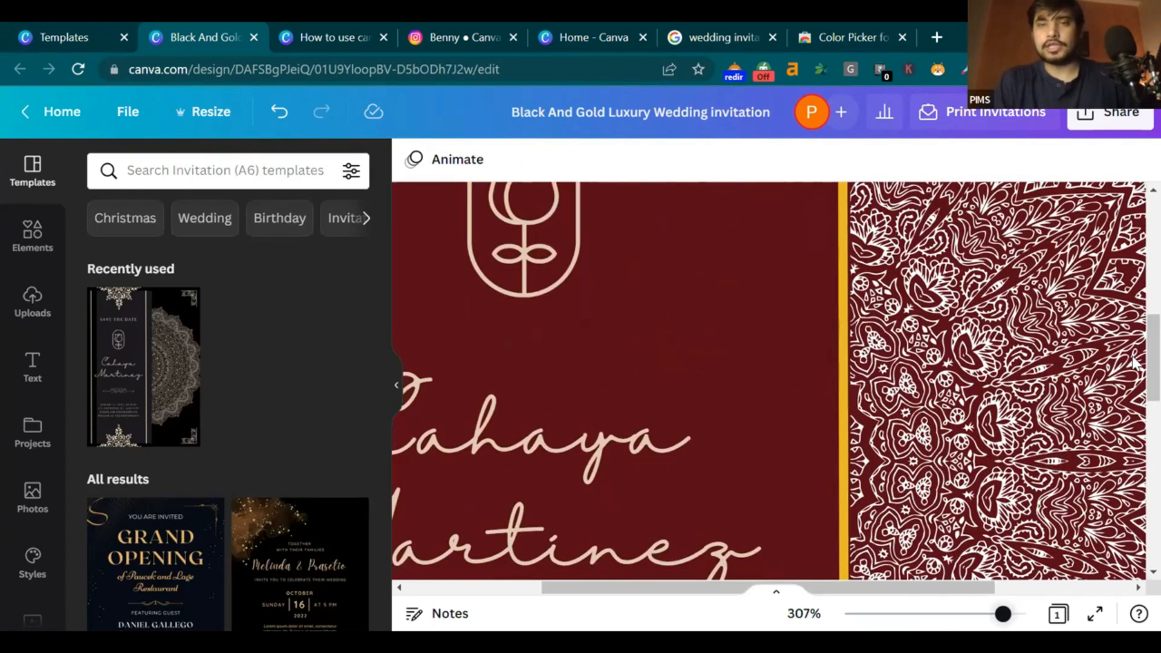
{"action": "scroll", "coordinate": [666, 383], "scroll_direction": "down", "scroll_amount": 3}
{"action": "scroll", "coordinate": [698, 384], "scroll_direction": "down", "scroll_amount": 1}
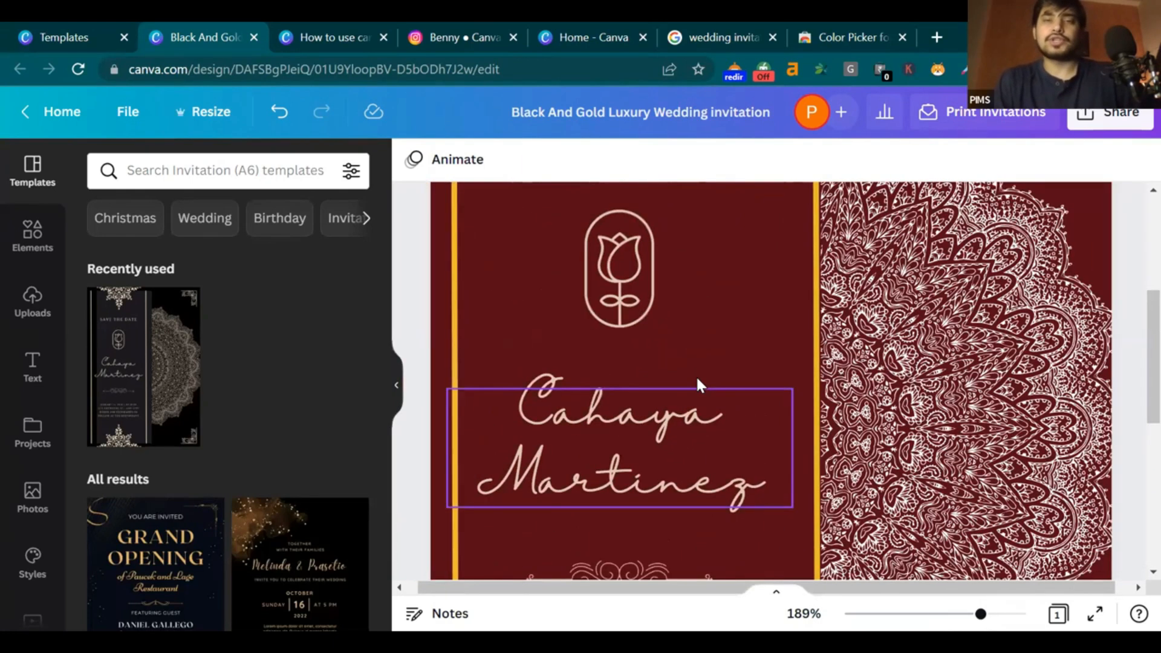
{"action": "scroll", "coordinate": [685, 383], "scroll_direction": "down", "scroll_amount": 1}
{"action": "left_click", "coordinate": [697, 380]}
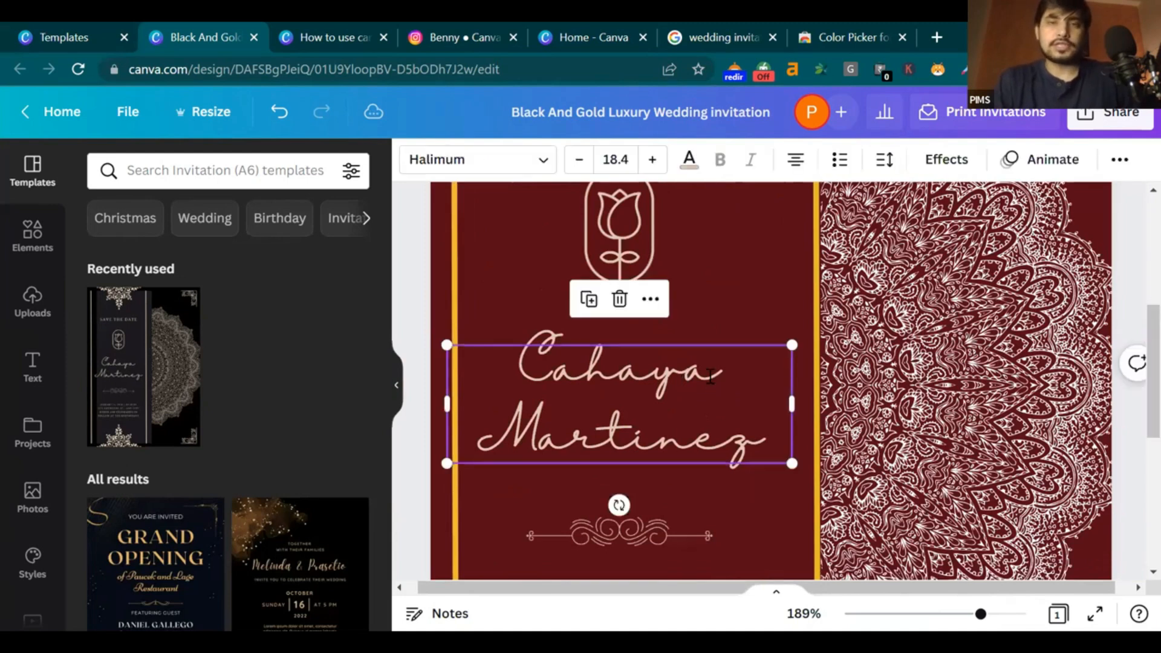
{"action": "left_click", "coordinate": [746, 378]}
{"action": "left_click", "coordinate": [743, 376]}
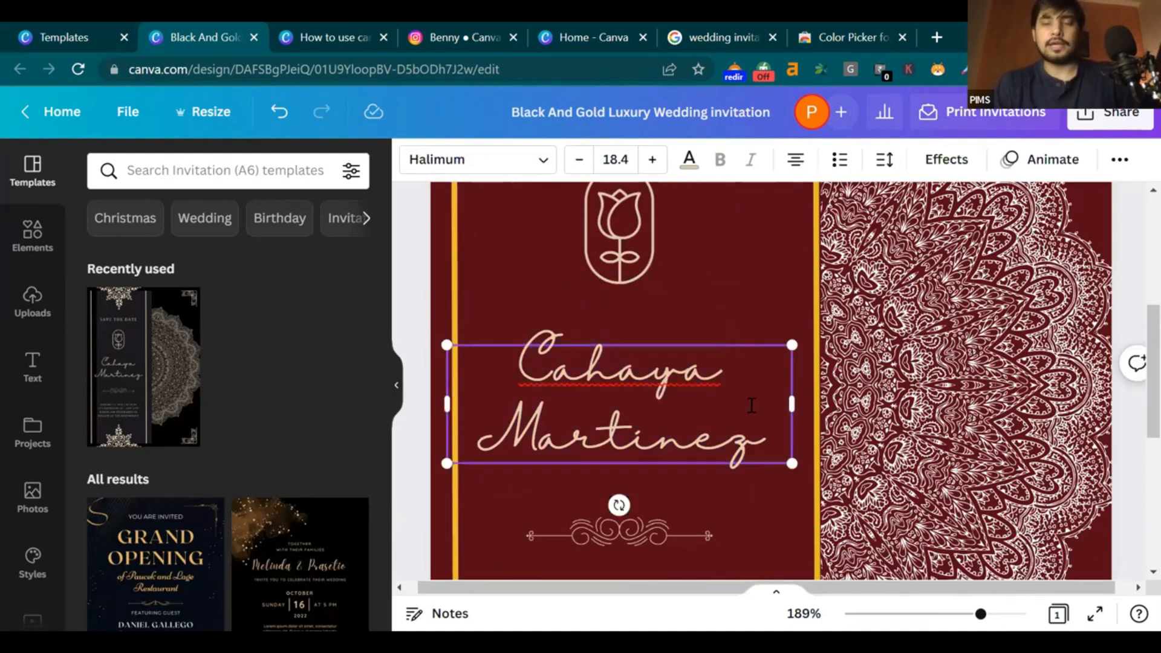
{"action": "key", "text": "BackSpace"}
{"action": "key", "text": "BackSpace"}
{"action": "key", "text": "BackSpace"}
{"action": "key", "text": "BackSpace"}
{"action": "key", "text": "BackSpace"}
{"action": "key", "text": "BackSpace"}
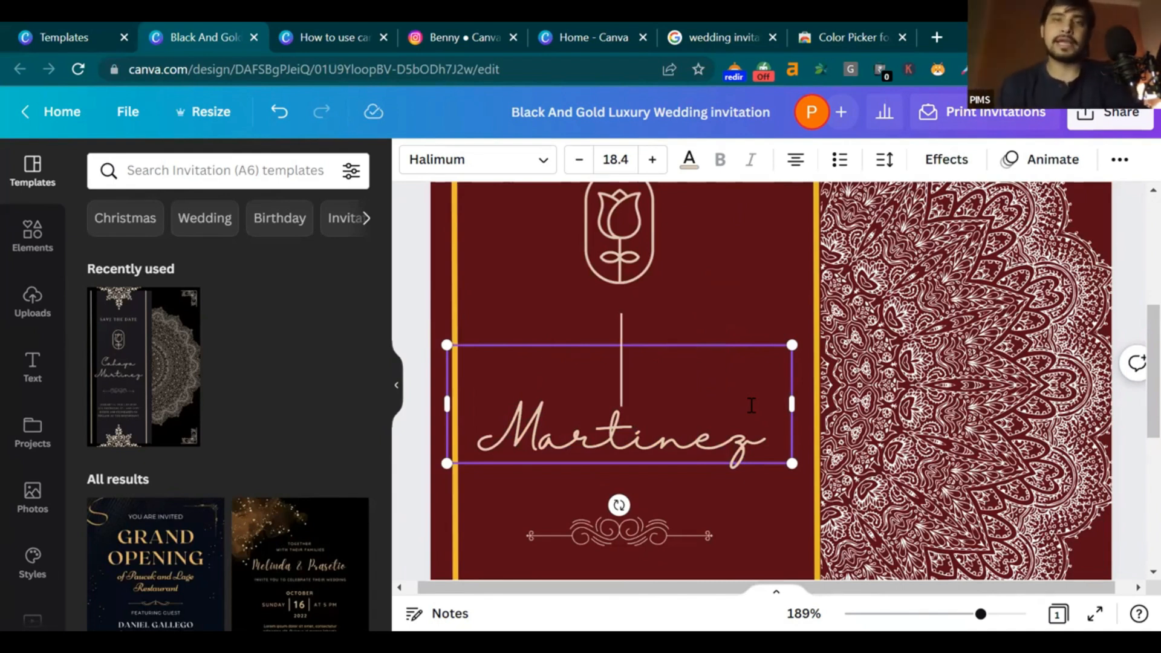
{"action": "type", "text": "black"}
{"action": "key", "text": "BackSpace"}
{"action": "key", "text": "BackSpace"}
{"action": "key", "text": "BackSpace"}
{"action": "key", "text": "BackSpace"}
{"action": "key", "text": "BackSpace"}
{"action": "type", "text": "Bla"}
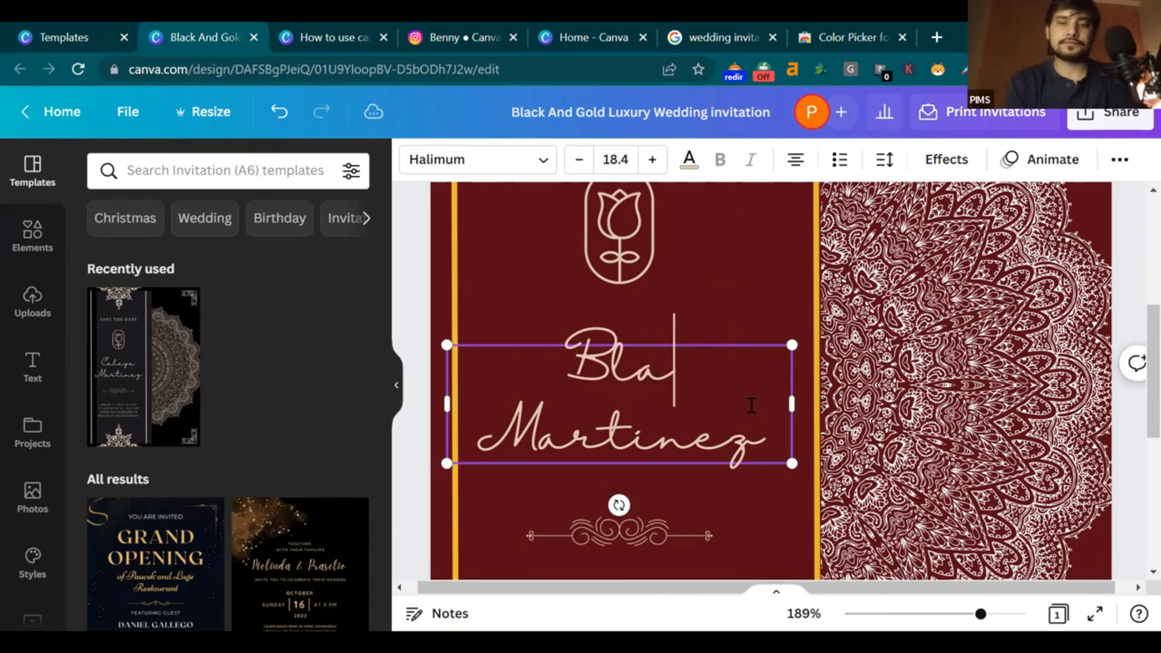
{"action": "type", "text": "ck bhaiya"}
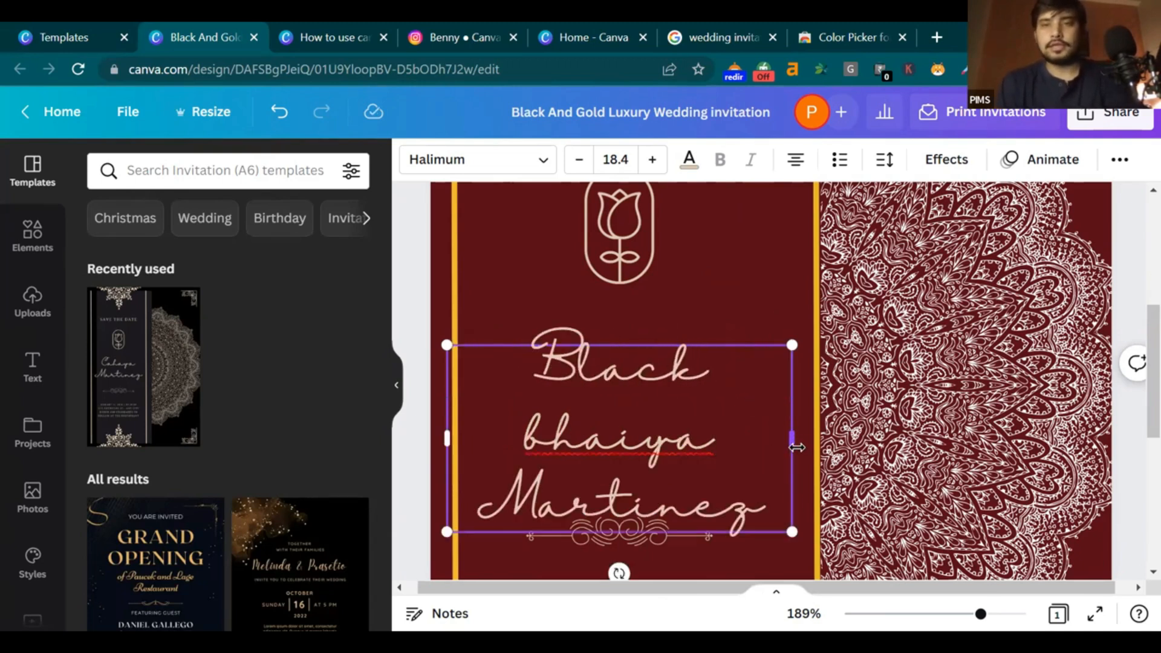
{"action": "mouse_move", "coordinate": [791, 439]}
{"action": "left_mouse_down"}
{"action": "mouse_move", "coordinate": [880, 431]}
{"action": "mouse_move", "coordinate": [864, 460]}
{"action": "mouse_move", "coordinate": [791, 433]}
{"action": "mouse_move", "coordinate": [835, 456]}
{"action": "mouse_move", "coordinate": [736, 405]}
{"action": "mouse_move", "coordinate": [798, 460]}
{"action": "mouse_move", "coordinate": [792, 441]}
{"action": "left_mouse_up"}
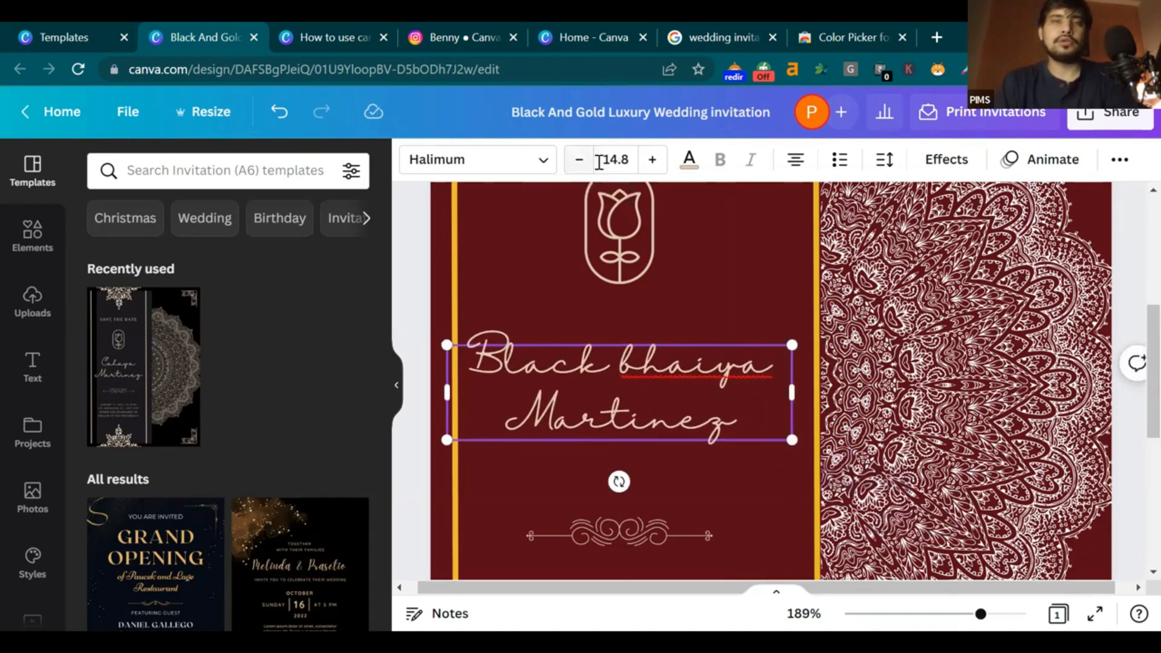
Enlarge the name text and its box, then nudge it slightly right and down
{"action": "left_click", "coordinate": [651, 163]}
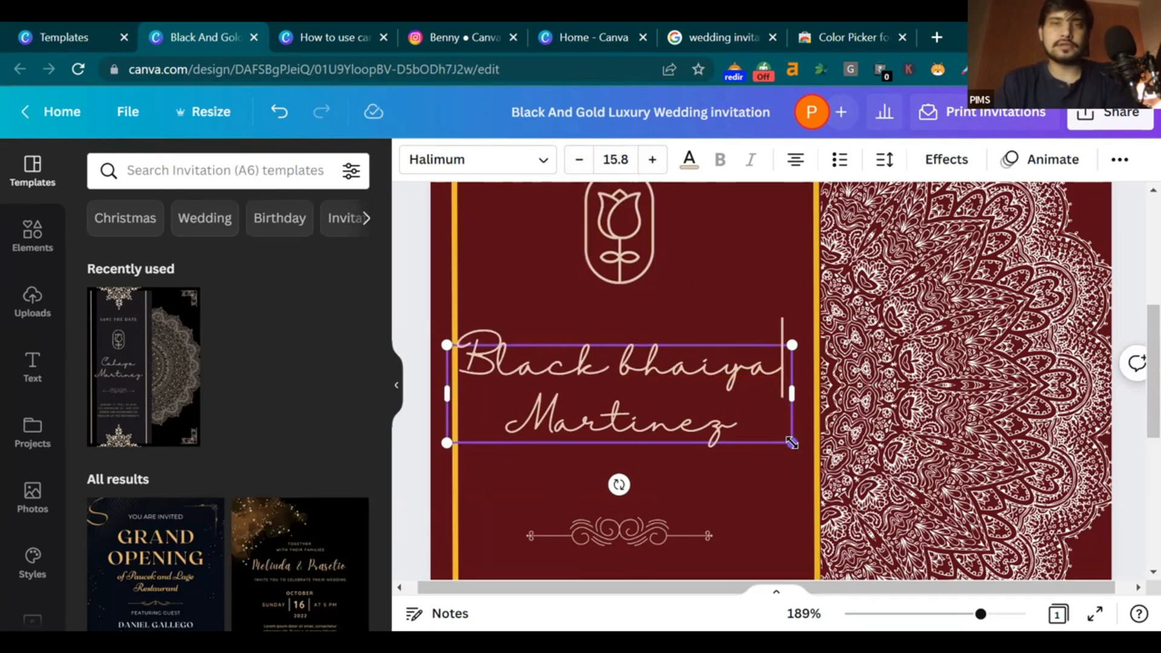
{"action": "left_click_drag", "start_coordinate": [794, 446], "coordinate": [796, 446]}
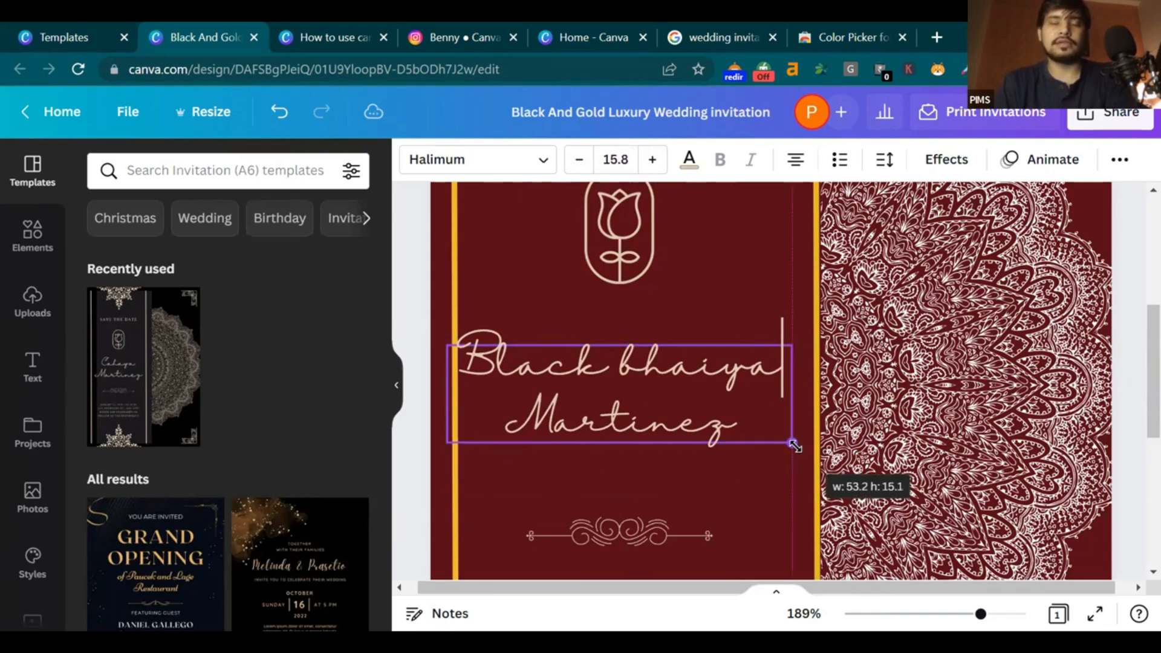
{"action": "left_click", "coordinate": [633, 156]}
{"action": "left_click", "coordinate": [635, 156]}
{"action": "left_click", "coordinate": [633, 156]}
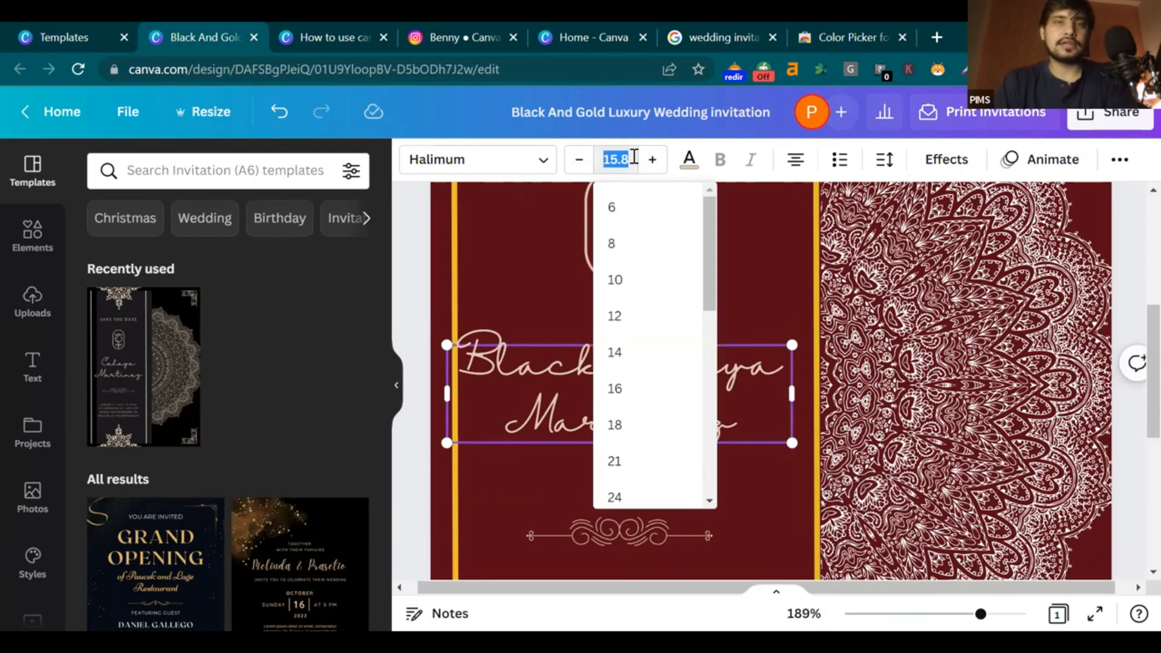
{"action": "scroll", "coordinate": [716, 315], "scroll_direction": "down", "scroll_amount": 2}
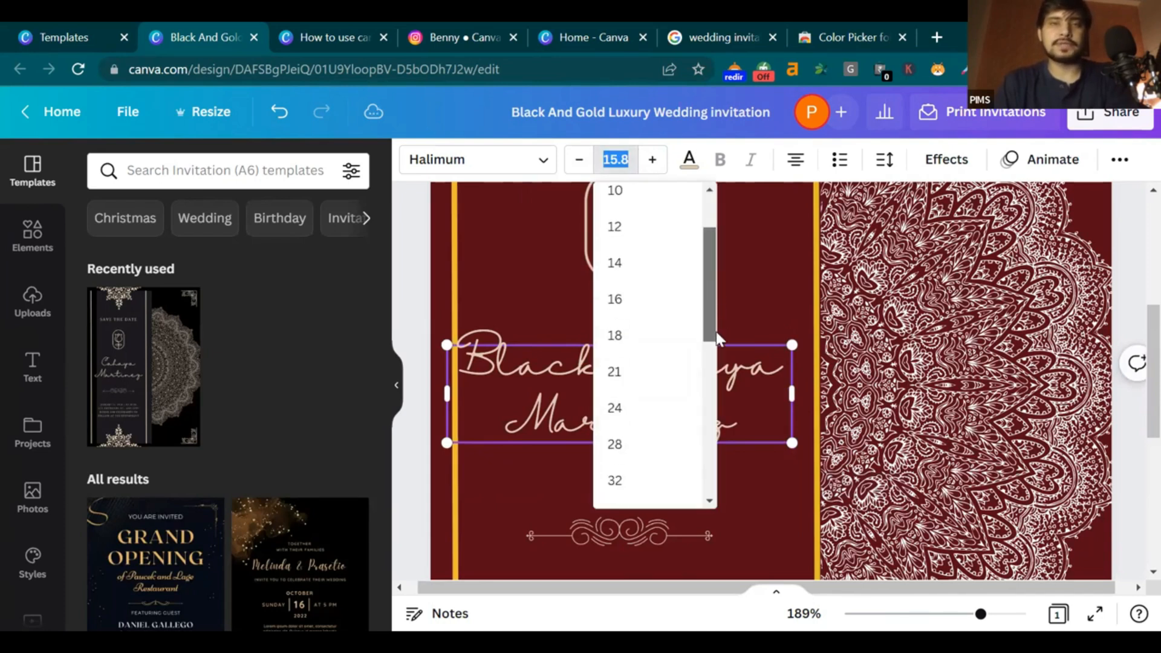
{"action": "left_click", "coordinate": [749, 312]}
{"action": "left_click", "coordinate": [749, 312]}
{"action": "left_click_drag", "start_coordinate": [700, 364], "coordinate": [714, 366]}
Capitalise 'Bhaiya' and replace 'Martinez' with 'Gold Bhabhi' on the second line
{"action": "double_click", "coordinate": [652, 363]}
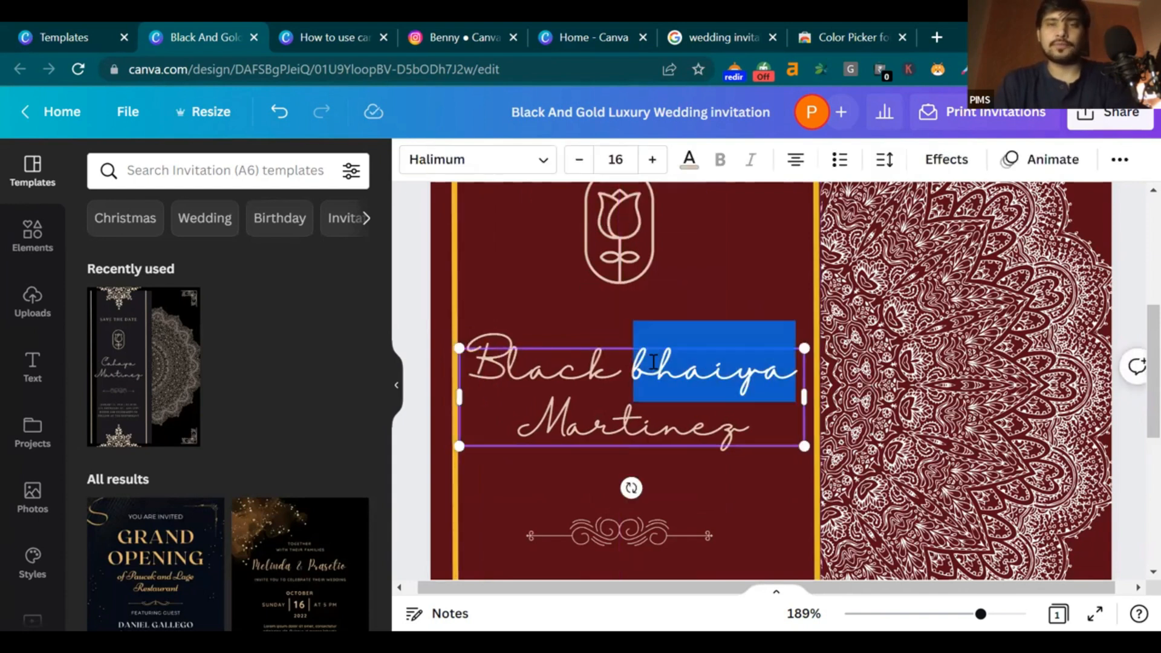
{"action": "left_click", "coordinate": [653, 363]}
{"action": "left_click", "coordinate": [659, 366]}
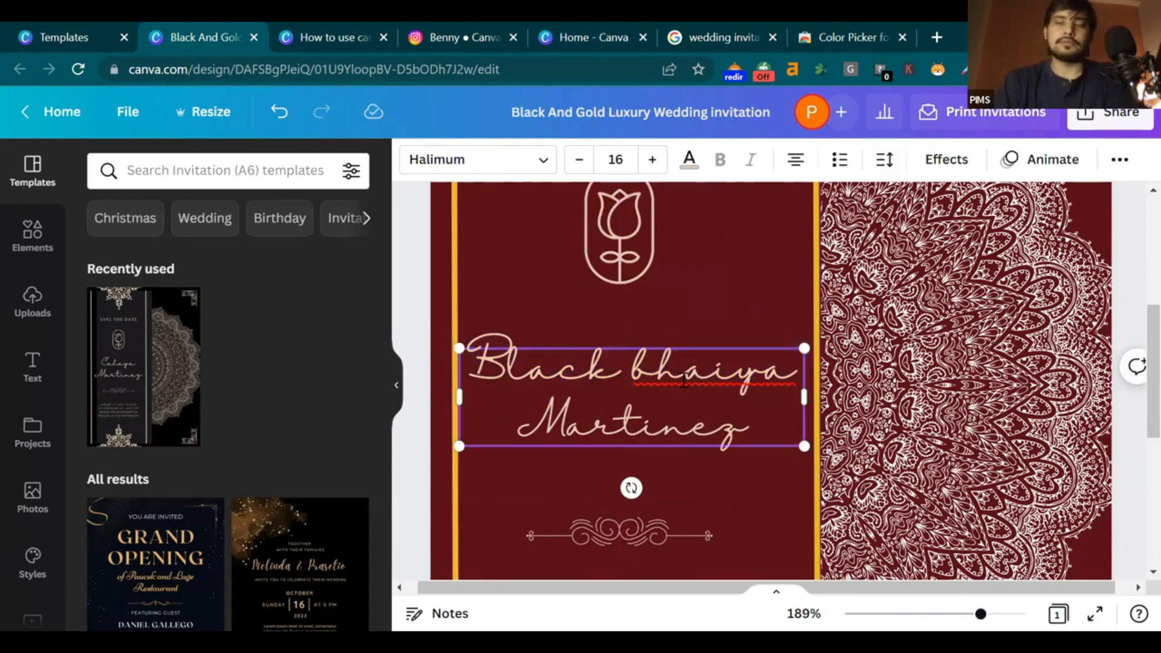
{"action": "key", "text": "BackSpace"}
{"action": "type", "text": "B"}
{"action": "left_click", "coordinate": [779, 422]}
{"action": "key", "text": "BackSpace"}
{"action": "key", "text": "BackSpace"}
{"action": "key", "text": "BackSpace"}
{"action": "key", "text": "BackSpace"}
{"action": "key", "text": "BackSpace"}
{"action": "key", "text": "BackSpace"}
{"action": "key", "text": "BackSpace"}
{"action": "key", "text": "BackSpace"}
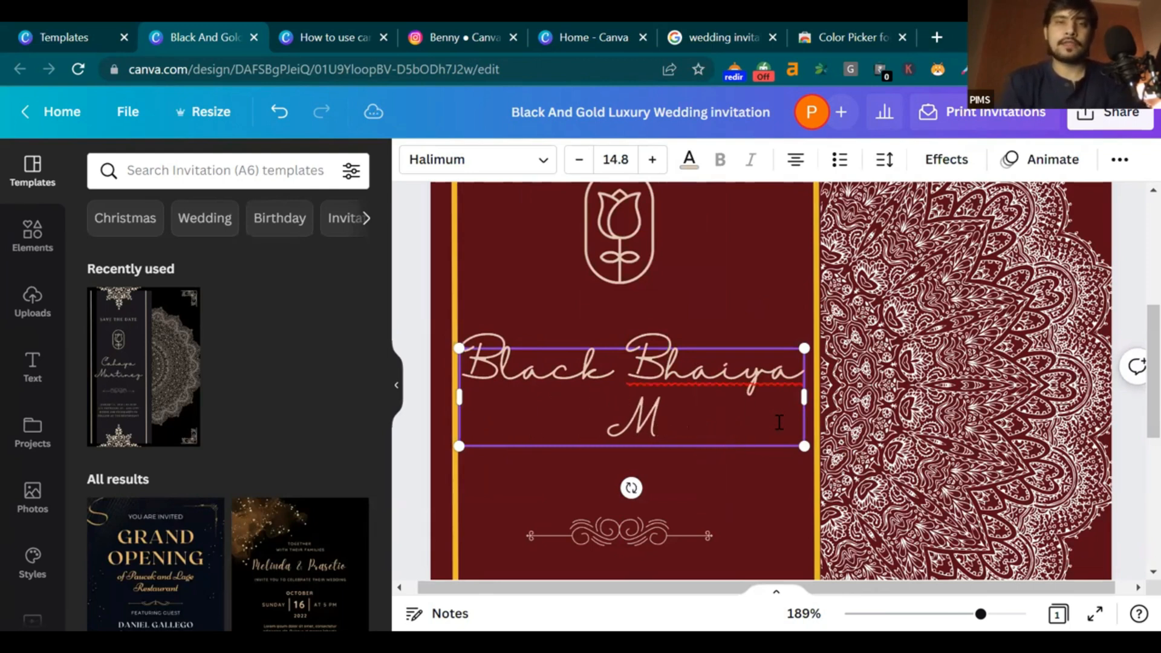
{"action": "type", "text": "Goldan"}
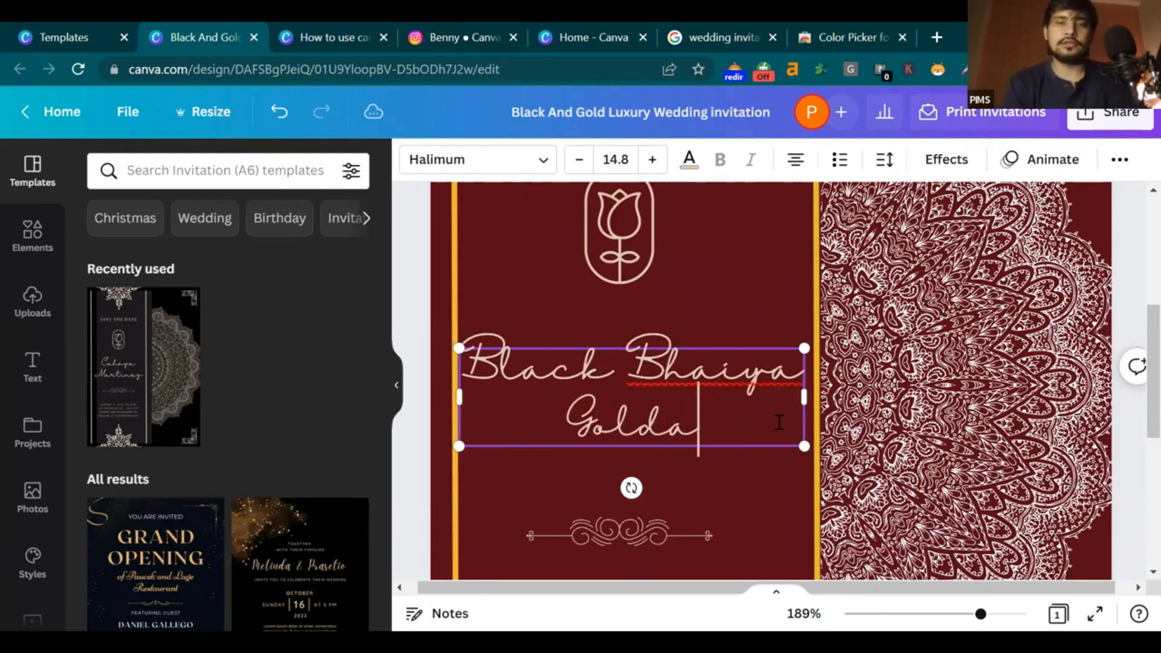
{"action": "key", "text": "BackSpace"}
{"action": "key", "text": "BackSpace"}
{"action": "key", "text": "BackSpace"}
{"action": "key", "text": "BackSpace"}
{"action": "key", "text": "BackSpace"}
{"action": "key", "text": "BackSpace"}
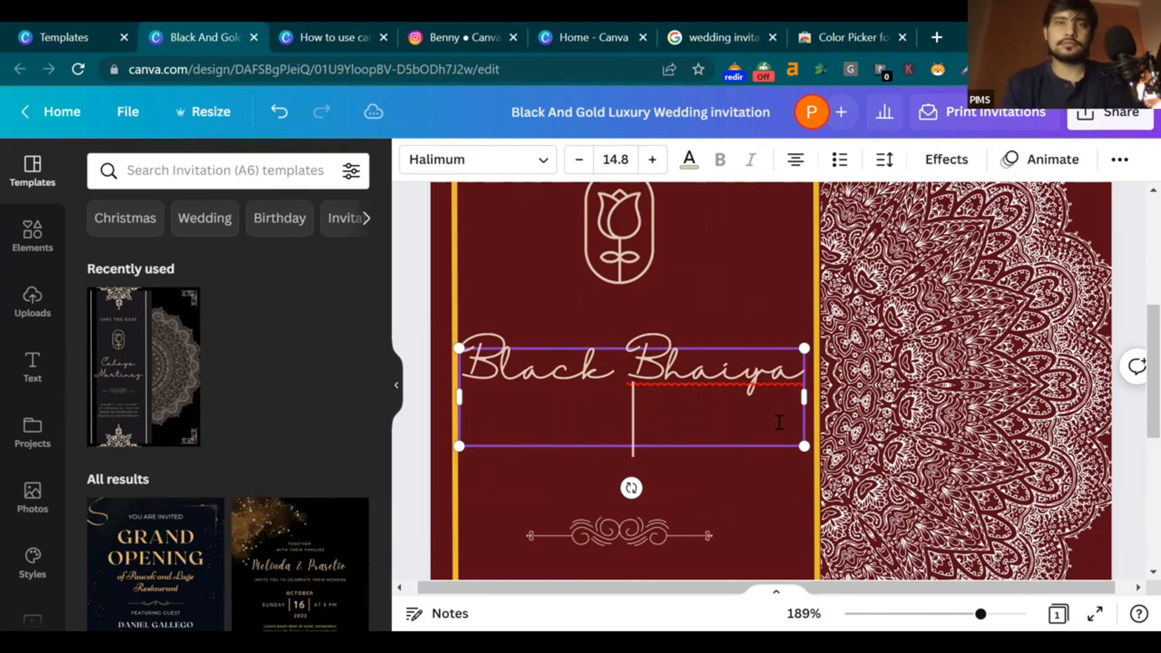
{"action": "type", "text": "Gold"}
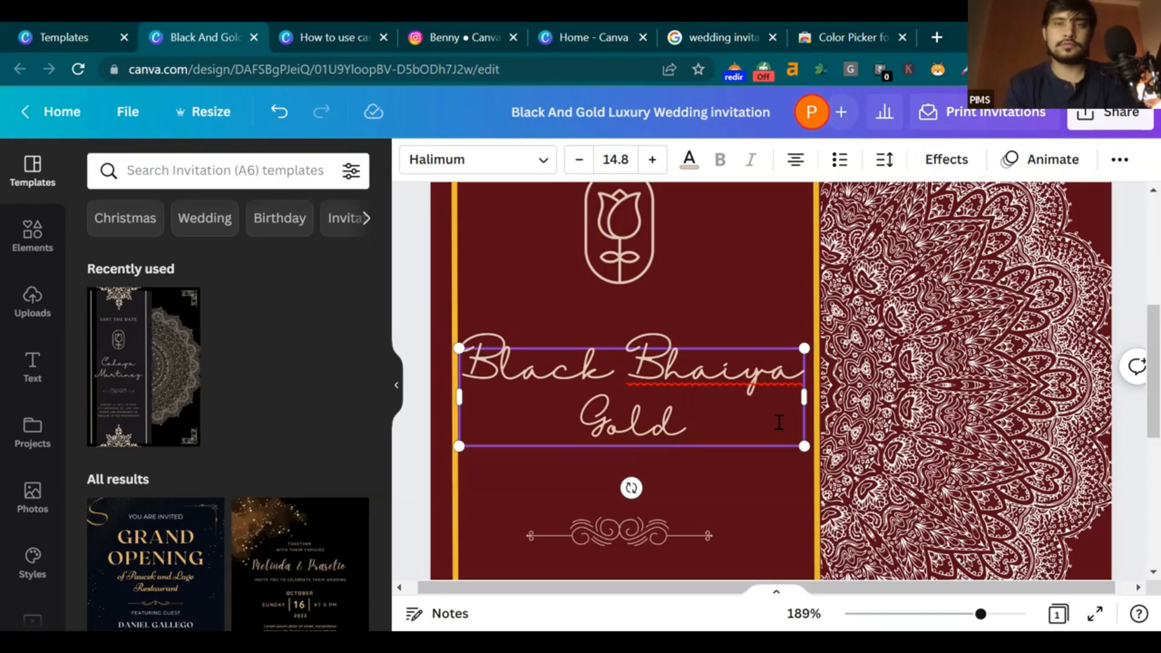
{"action": "type", "text": " Bha"}
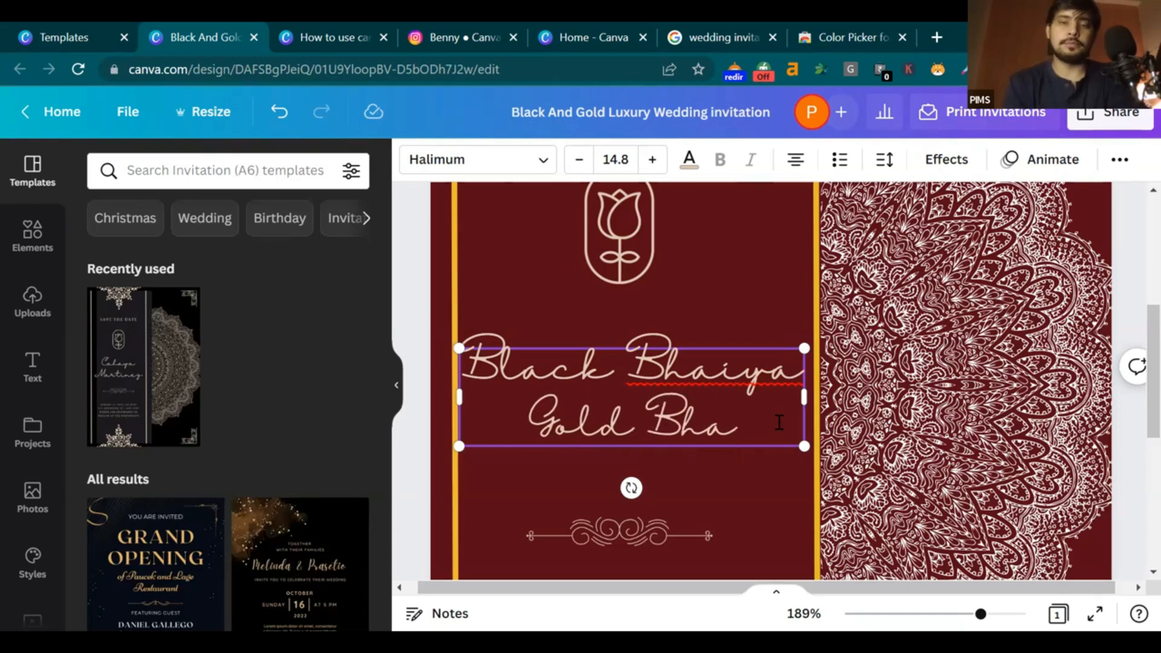
{"action": "type", "text": "bhi"}
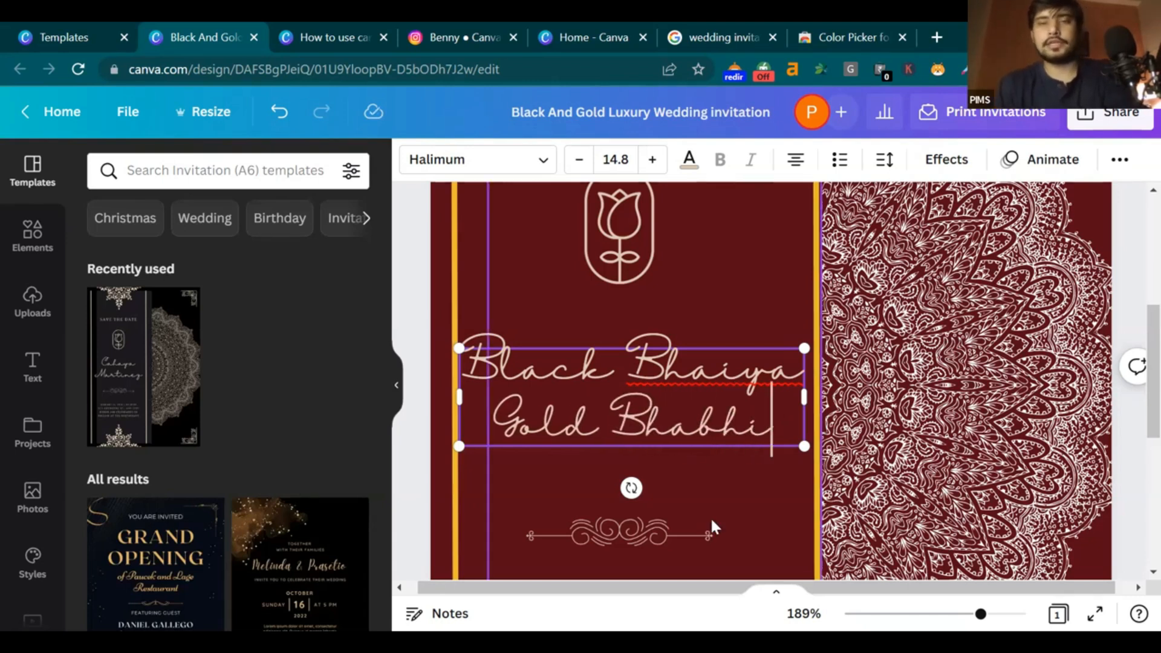
{"action": "left_click", "coordinate": [710, 519]}
{"action": "left_click_drag", "start_coordinate": [980, 614], "coordinate": [982, 614]}
Set the line spacing of 'Black Bhaiya Gold Bhabhi' to 2.28 to spread the lines apart
{"action": "scroll", "coordinate": [1088, 334], "scroll_direction": "down", "scroll_amount": 5}
{"action": "scroll", "coordinate": [1068, 330], "scroll_direction": "up", "scroll_amount": 1}
{"action": "left_click", "coordinate": [923, 374]}
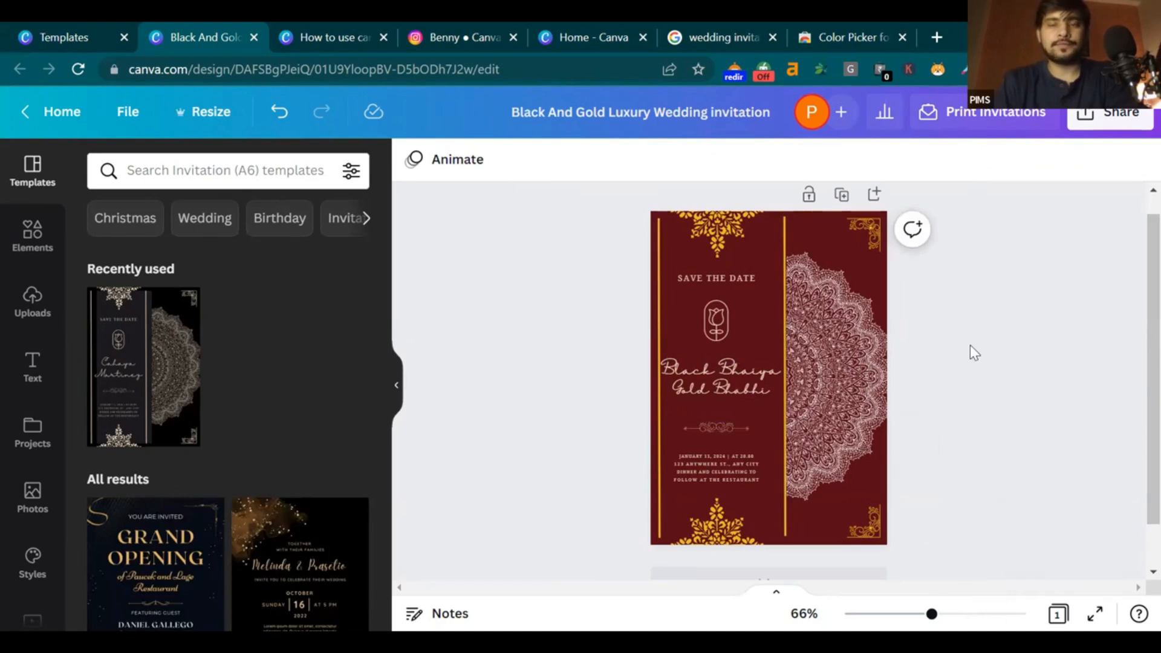
{"action": "left_click", "coordinate": [717, 377]}
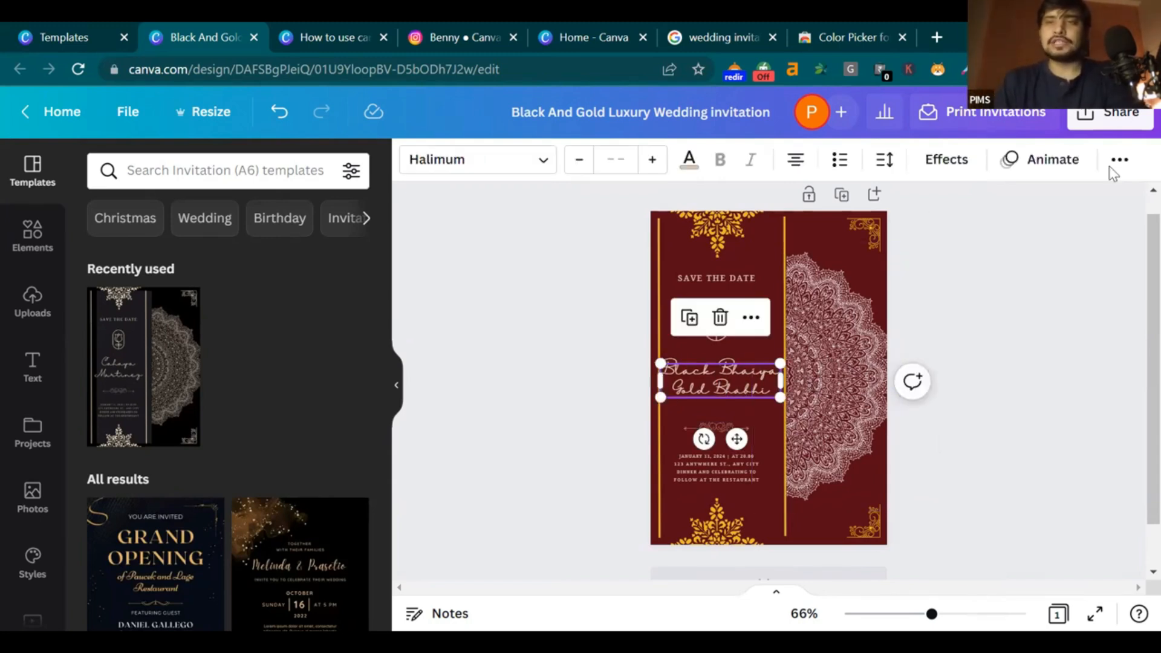
{"action": "left_click", "coordinate": [886, 161]}
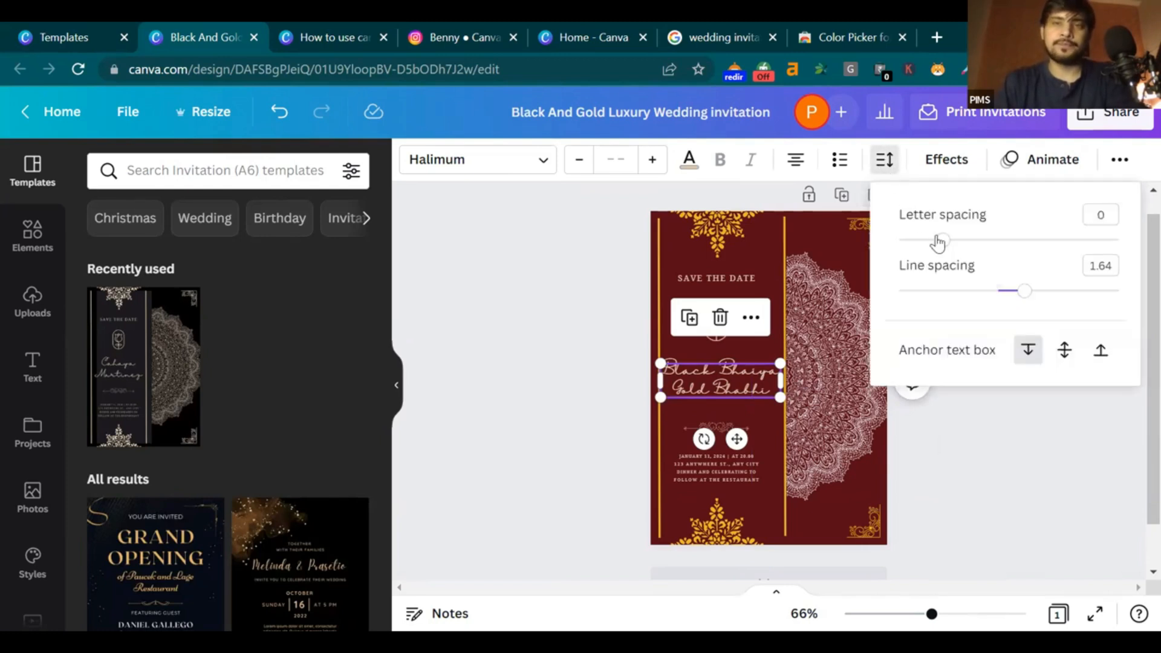
{"action": "mouse_move", "coordinate": [949, 245]}
{"action": "left_mouse_down"}
{"action": "mouse_move", "coordinate": [1058, 239]}
{"action": "mouse_move", "coordinate": [945, 243]}
{"action": "left_mouse_up"}
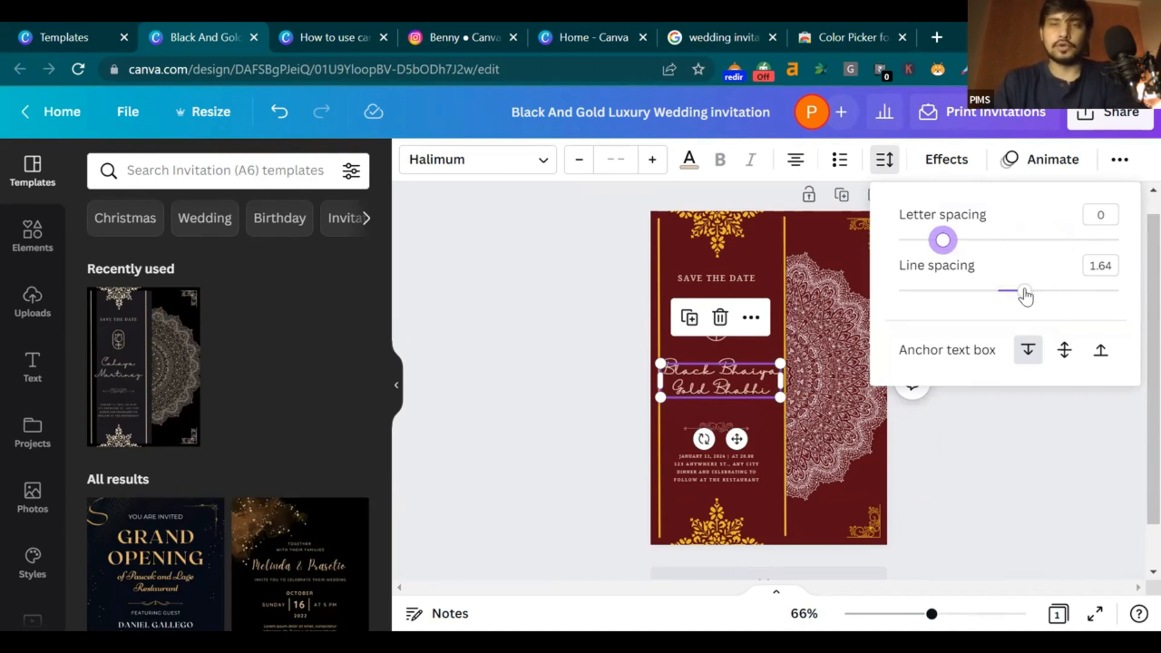
{"action": "left_click_drag", "start_coordinate": [1026, 297], "coordinate": [1023, 298]}
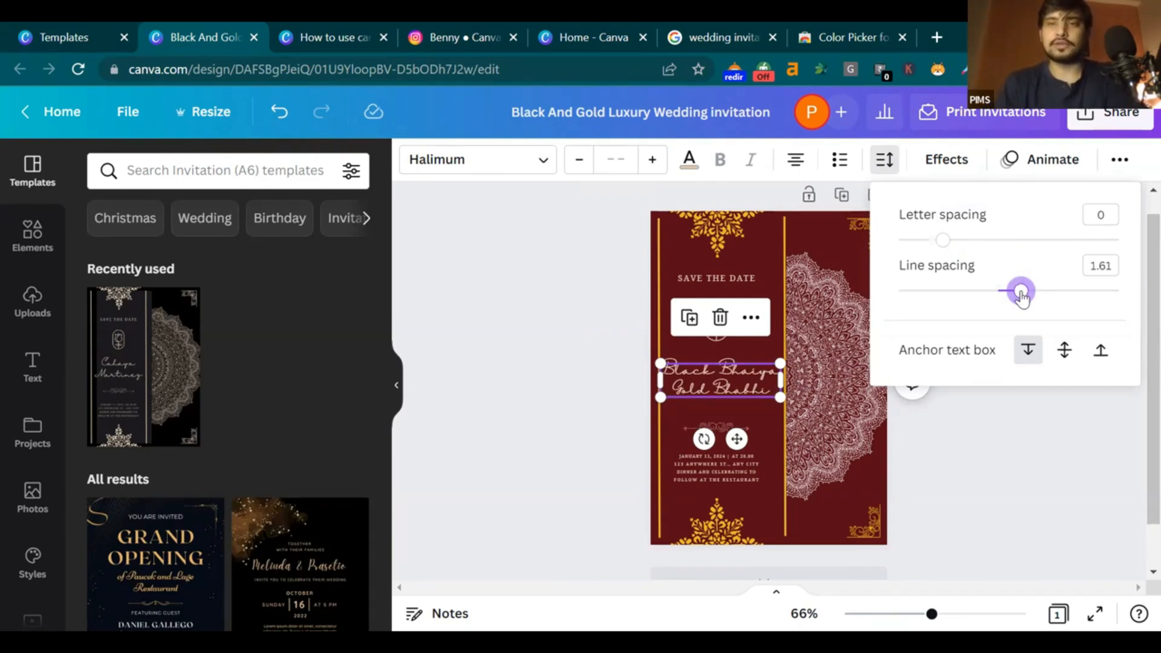
{"action": "left_click_drag", "start_coordinate": [1021, 296], "coordinate": [1096, 293]}
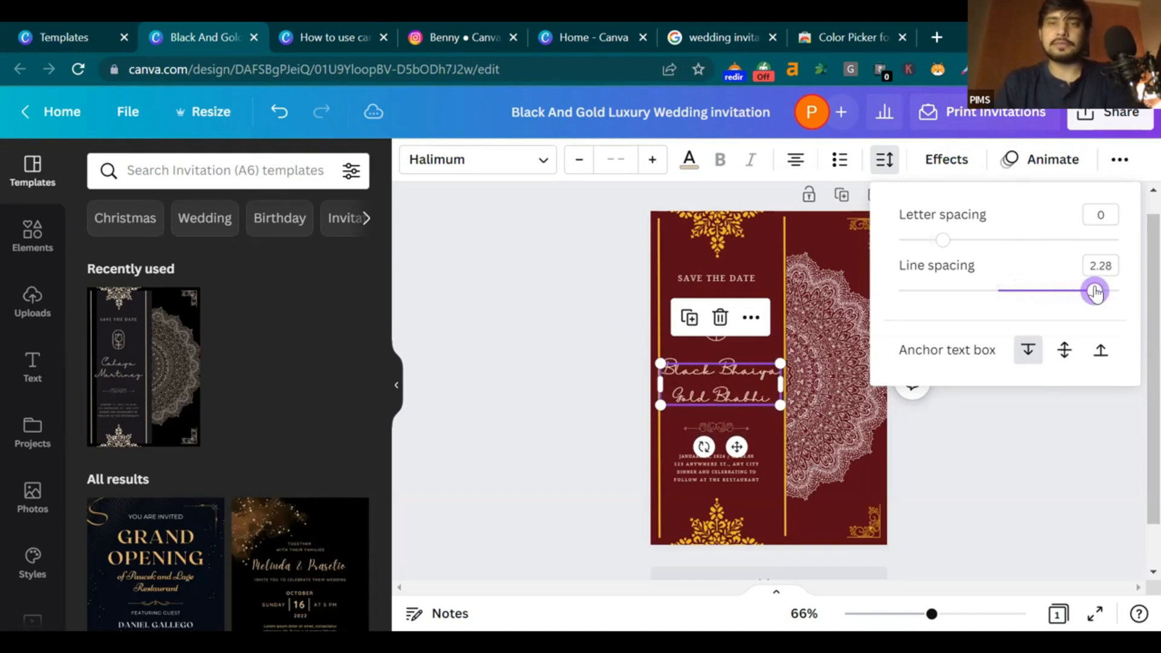
{"action": "left_click", "coordinate": [1024, 438]}
{"action": "left_click", "coordinate": [1026, 437]}
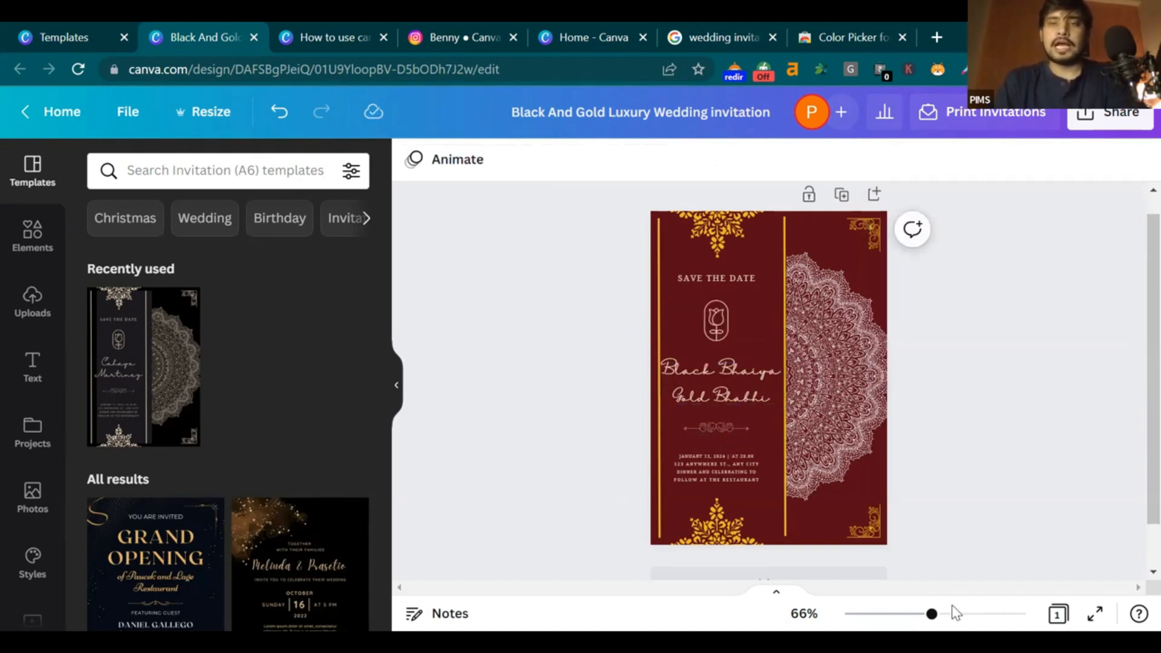
{"action": "left_click_drag", "start_coordinate": [952, 606], "coordinate": [964, 605]}
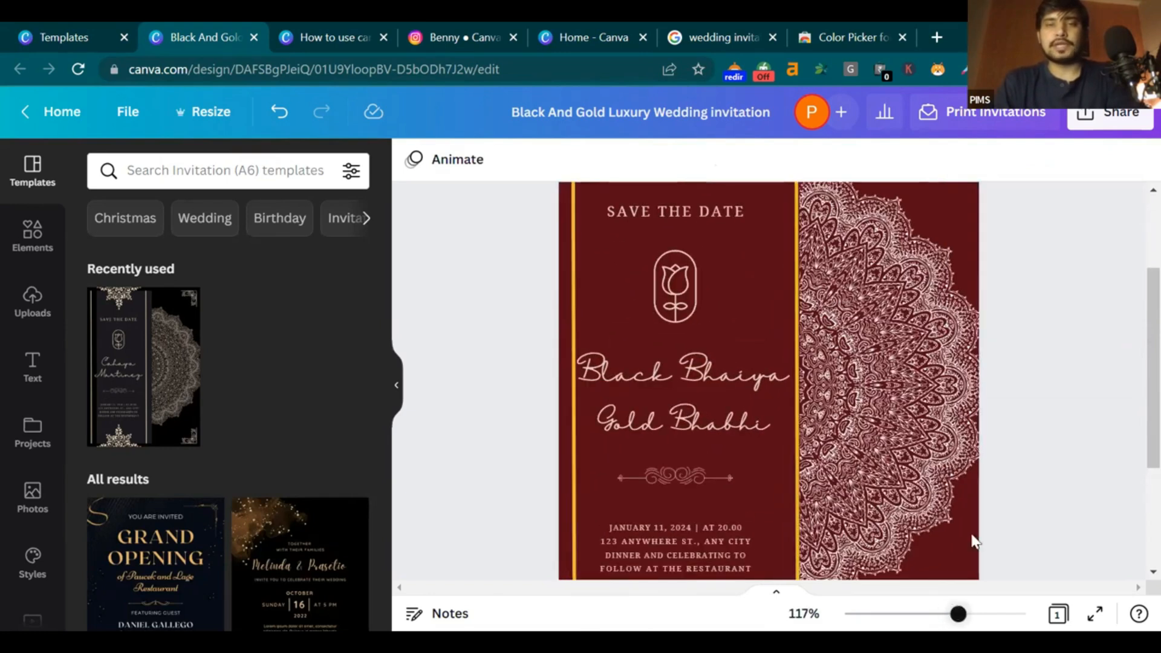
{"action": "scroll", "coordinate": [690, 362], "scroll_direction": "up", "scroll_amount": 5}
{"action": "scroll", "coordinate": [684, 361], "scroll_direction": "down", "scroll_amount": 5}
{"action": "scroll", "coordinate": [666, 363], "scroll_direction": "down", "scroll_amount": 3}
{"action": "scroll", "coordinate": [667, 365], "scroll_direction": "down", "scroll_amount": 1}
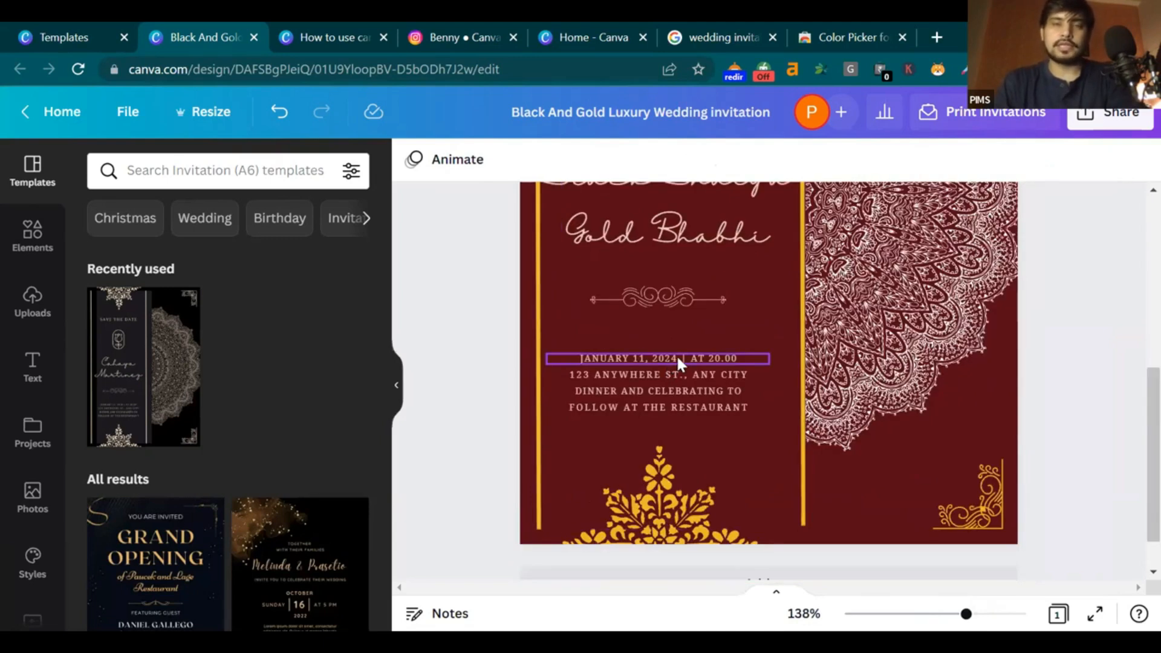
{"action": "left_click", "coordinate": [676, 357]}
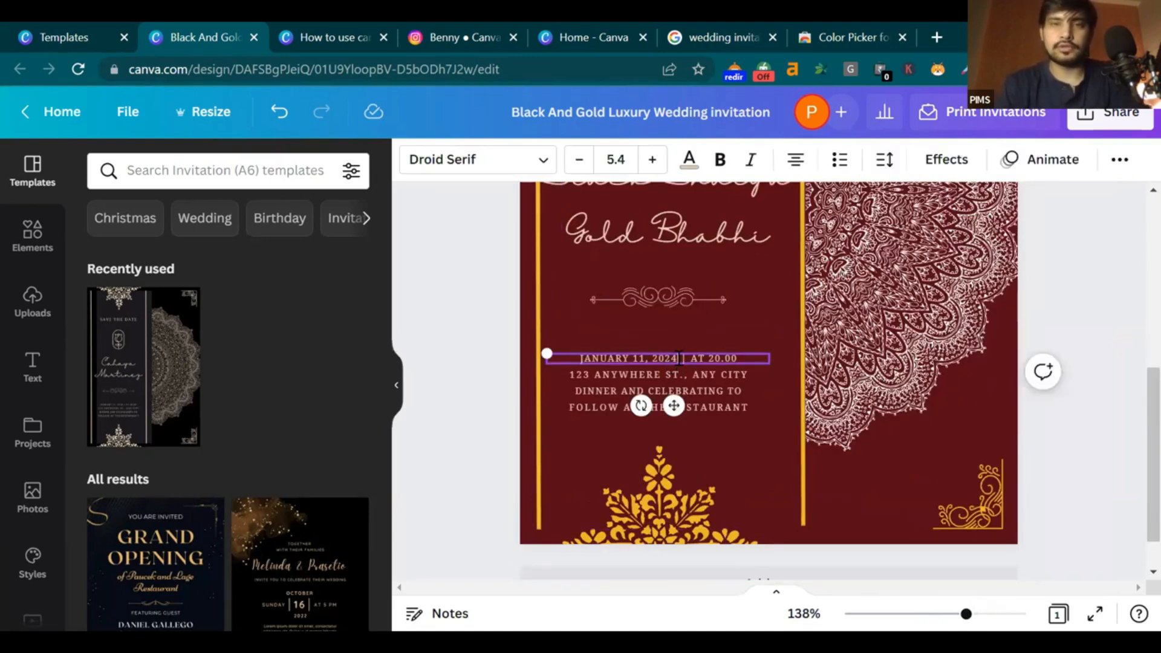
{"action": "left_click", "coordinate": [1132, 299]}
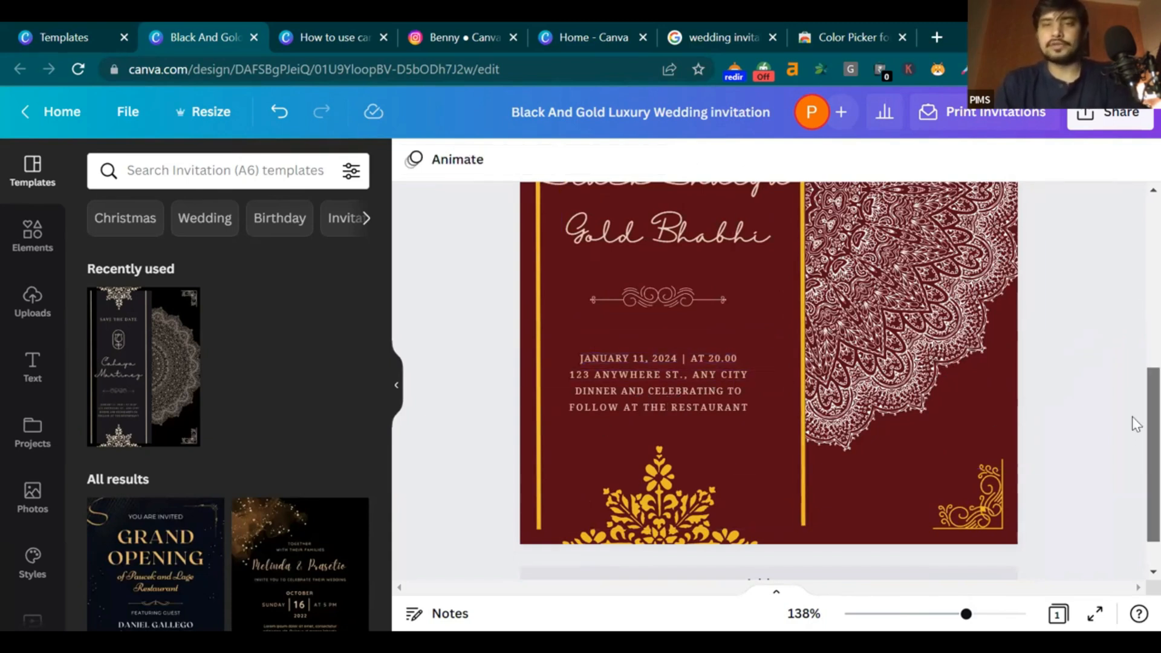
{"action": "scroll", "coordinate": [1135, 423], "scroll_direction": "up", "scroll_amount": 4}
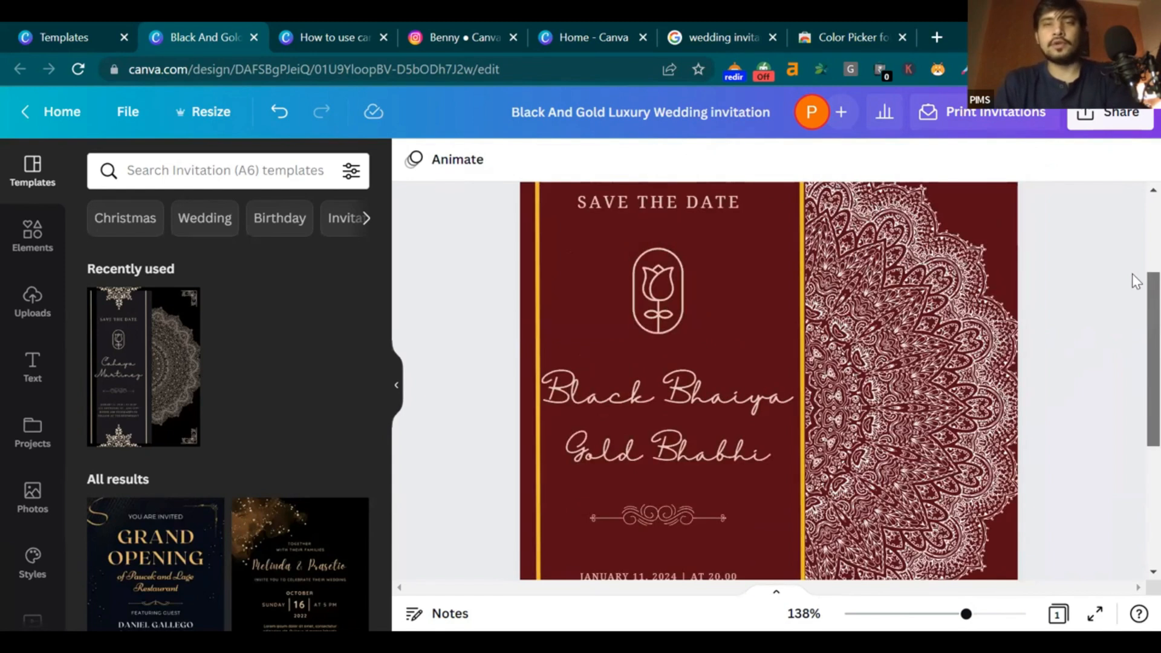
{"action": "scroll", "coordinate": [1132, 303], "scroll_direction": "up", "scroll_amount": 3}
{"action": "scroll", "coordinate": [1132, 362], "scroll_direction": "down", "scroll_amount": 1}
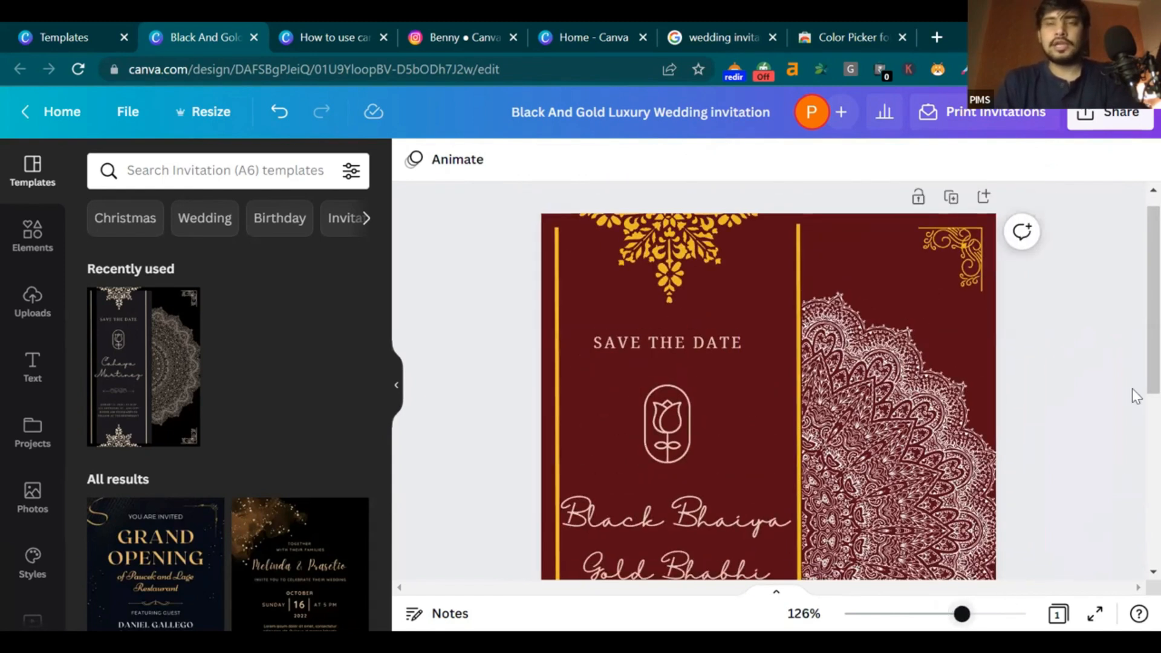
{"action": "scroll", "coordinate": [1136, 400], "scroll_direction": "down", "scroll_amount": 4}
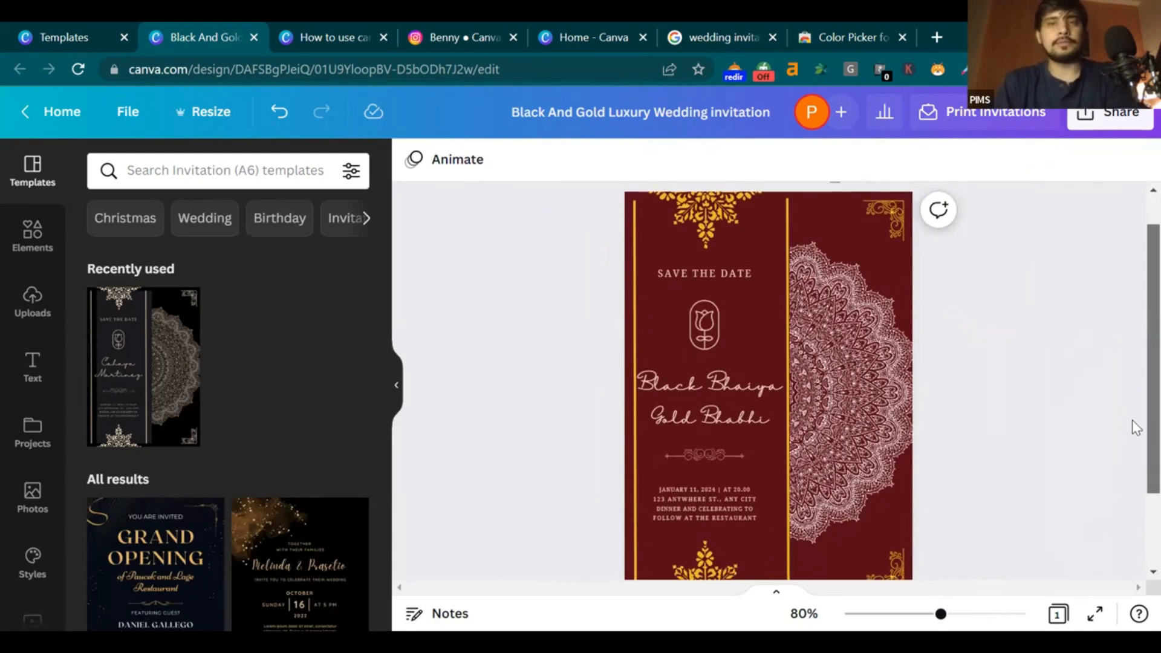
{"action": "scroll", "coordinate": [974, 463], "scroll_direction": "down", "scroll_amount": 3}
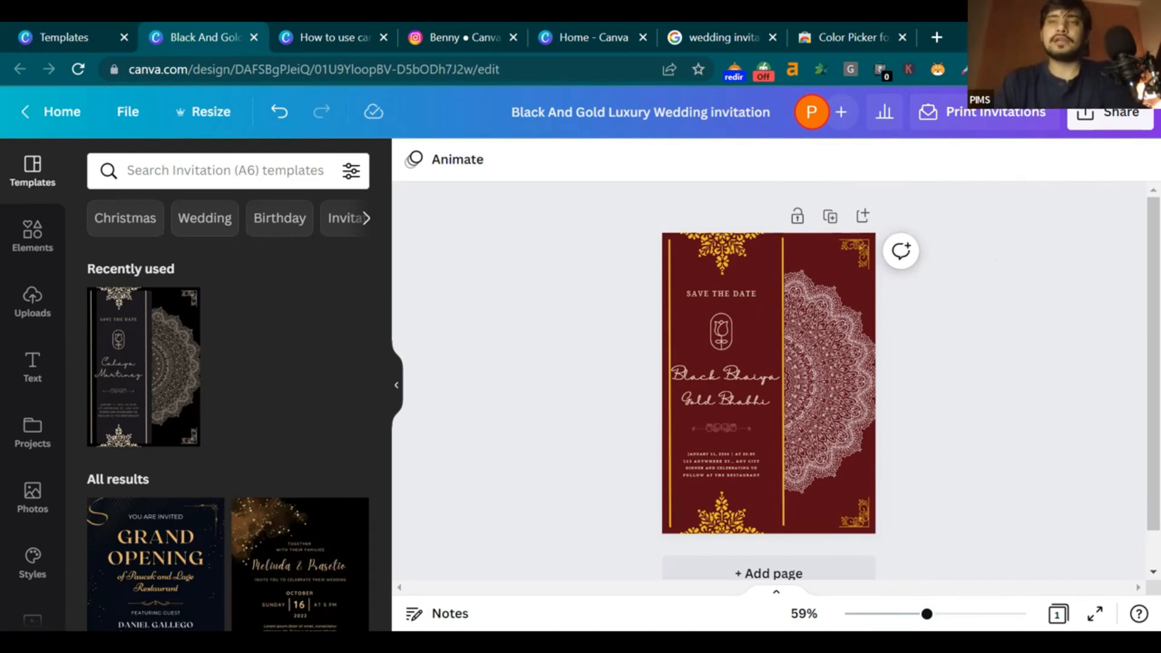
Open the Share panel, keep link access at 'Only you can access', and scroll to Download
{"action": "left_click", "coordinate": [1130, 117]}
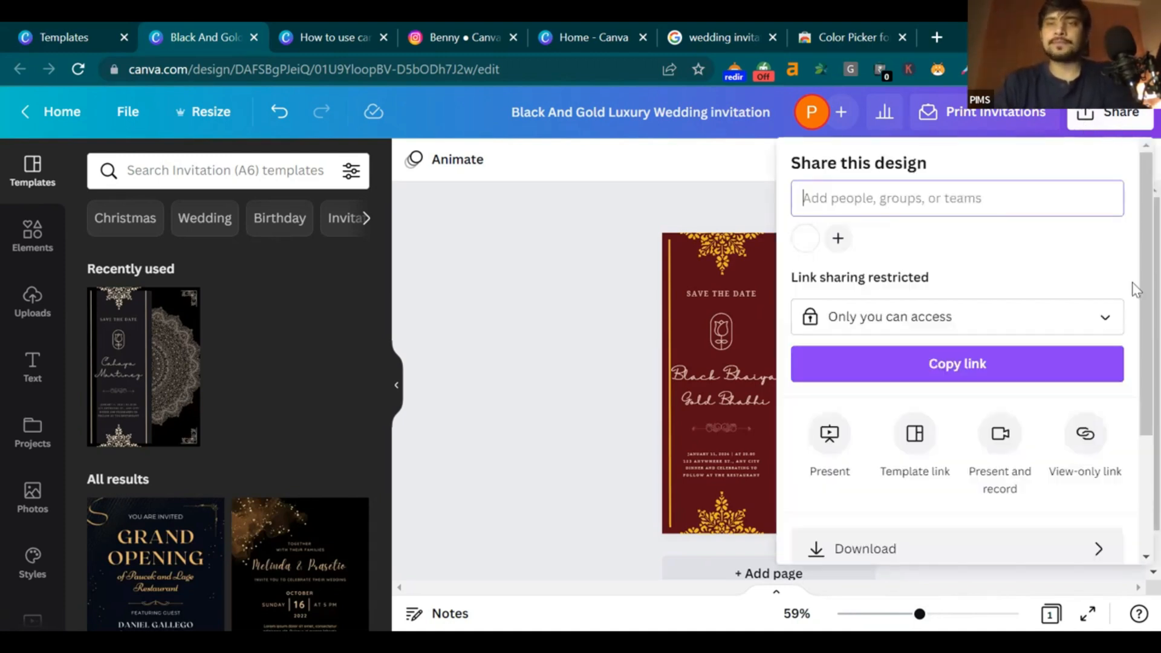
{"action": "scroll", "coordinate": [1136, 289], "scroll_direction": "down", "scroll_amount": 1}
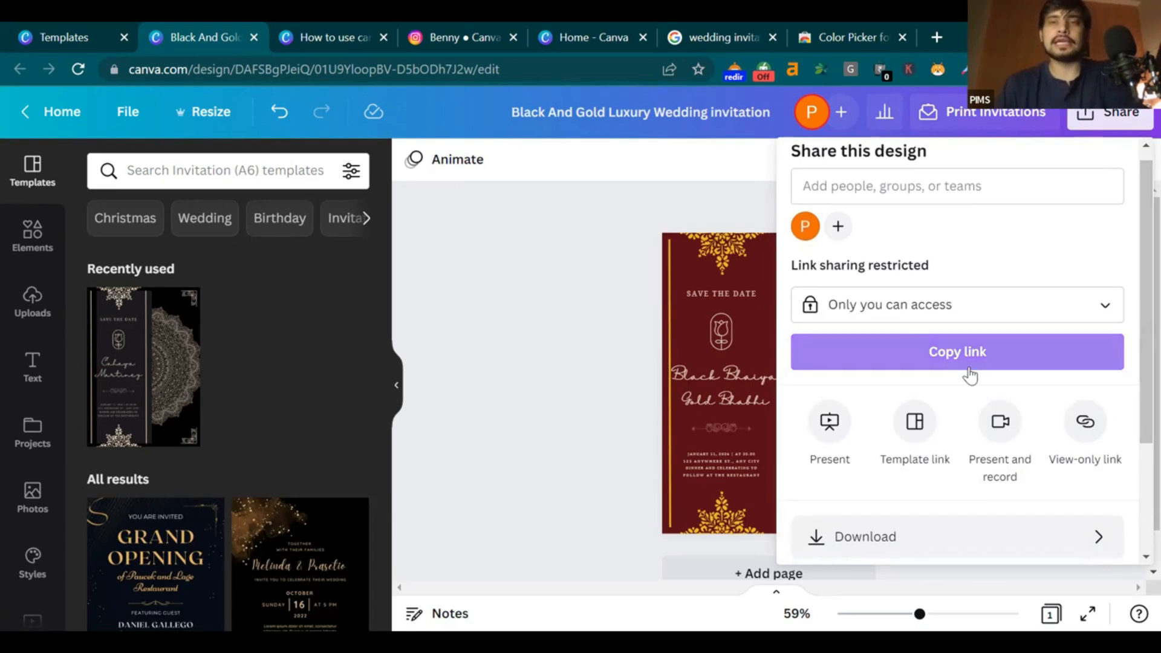
{"action": "left_click", "coordinate": [993, 315]}
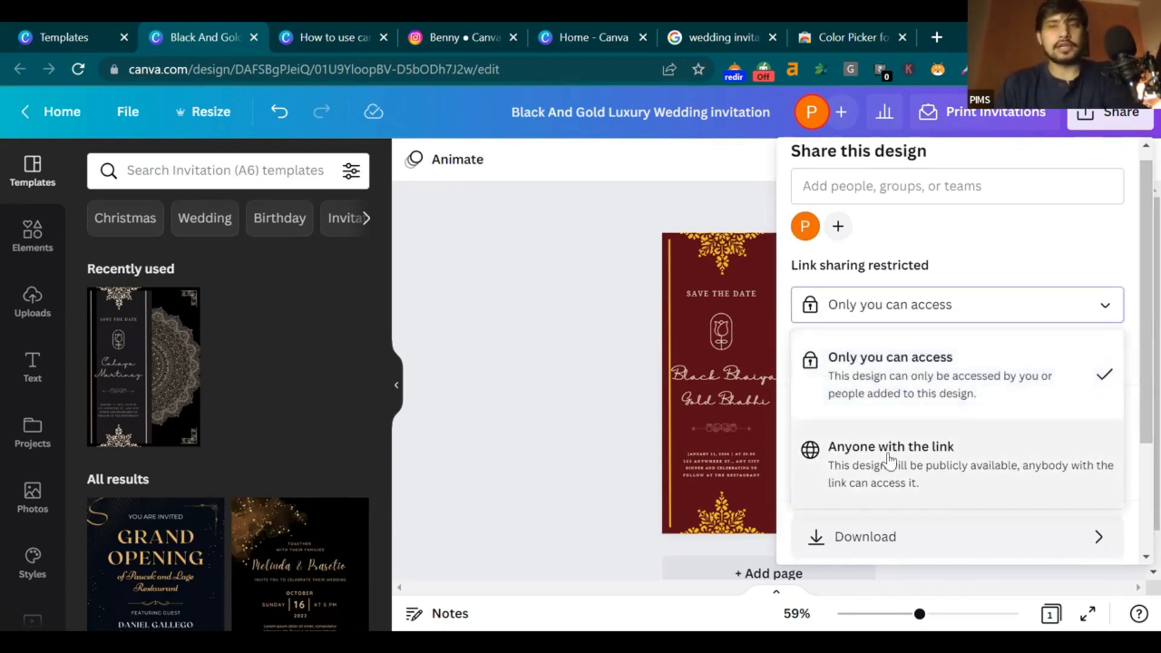
{"action": "left_click", "coordinate": [542, 314]}
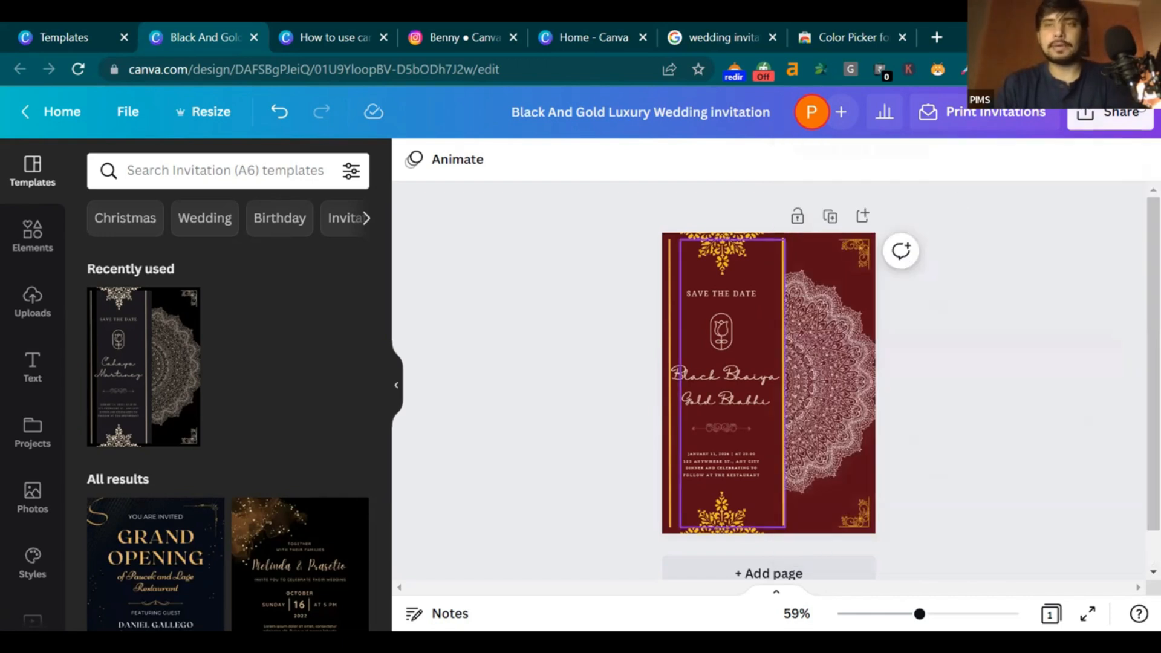
{"action": "left_click", "coordinate": [1139, 115]}
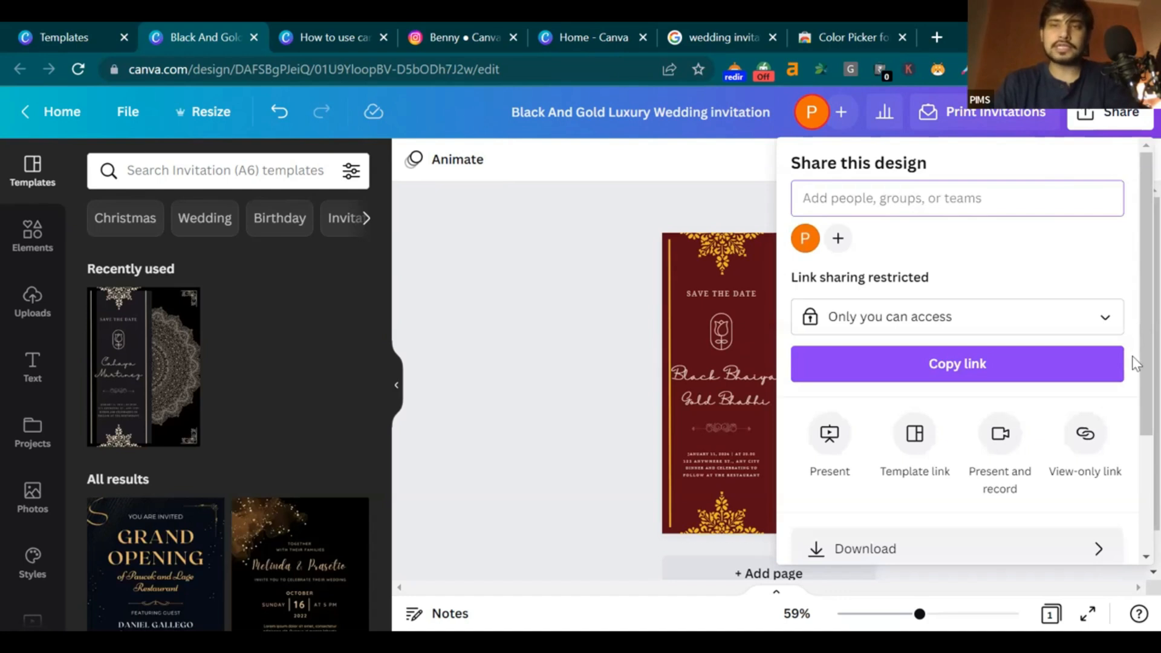
{"action": "scroll", "coordinate": [1136, 363], "scroll_direction": "down", "scroll_amount": 3}
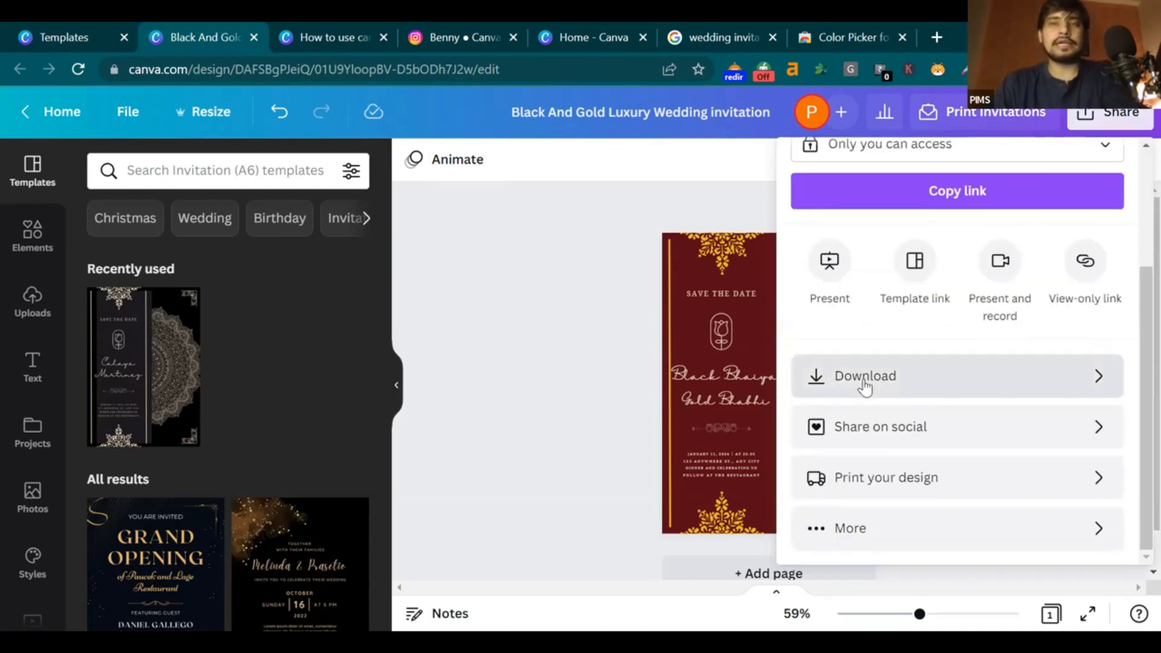
Download the invitation as a 1,240 × 1,748 px PNG and check the downloaded file
{"action": "left_click", "coordinate": [865, 381]}
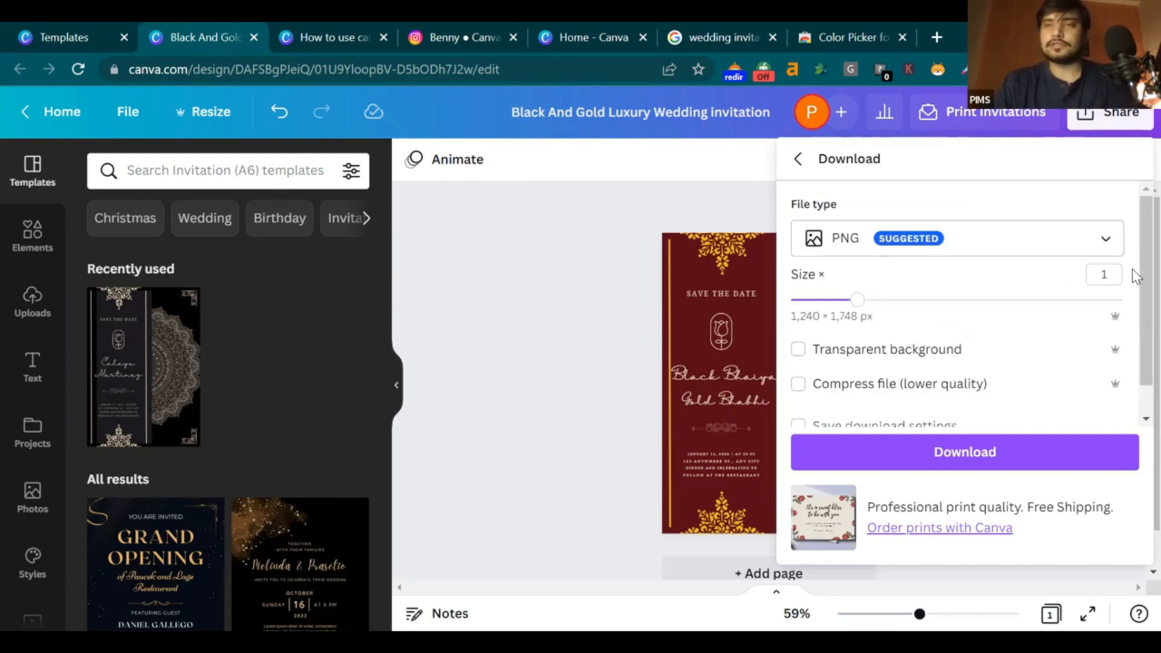
{"action": "scroll", "coordinate": [1133, 326], "scroll_direction": "down", "scroll_amount": 1}
{"action": "scroll", "coordinate": [1135, 252], "scroll_direction": "up", "scroll_amount": 1}
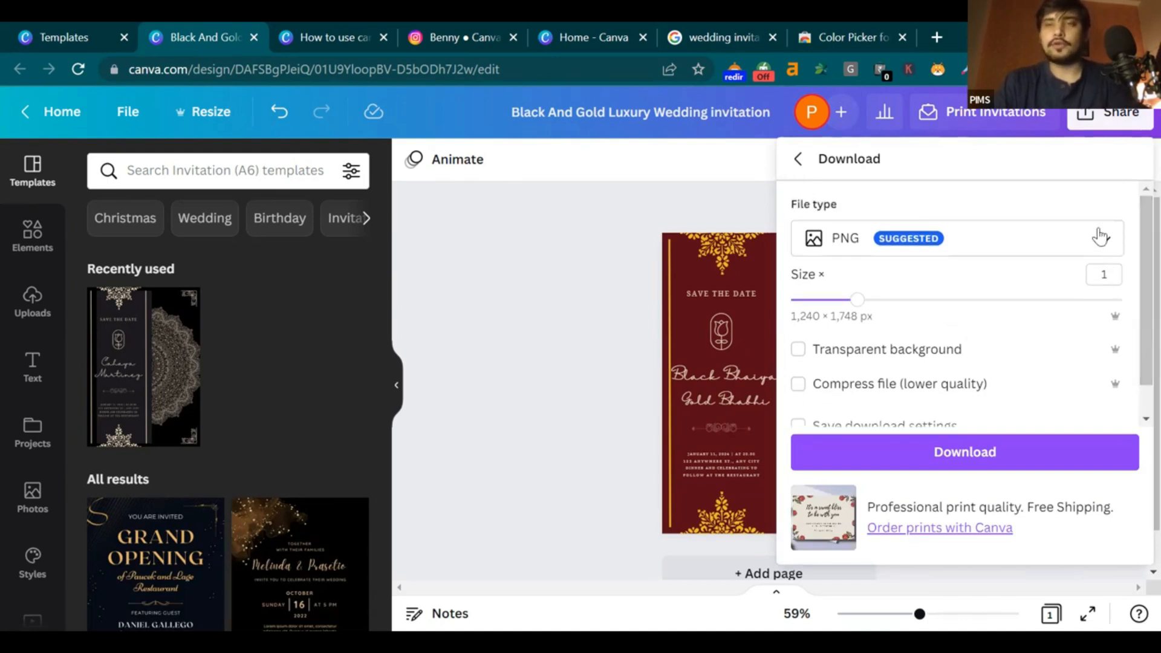
{"action": "left_click", "coordinate": [1073, 240]}
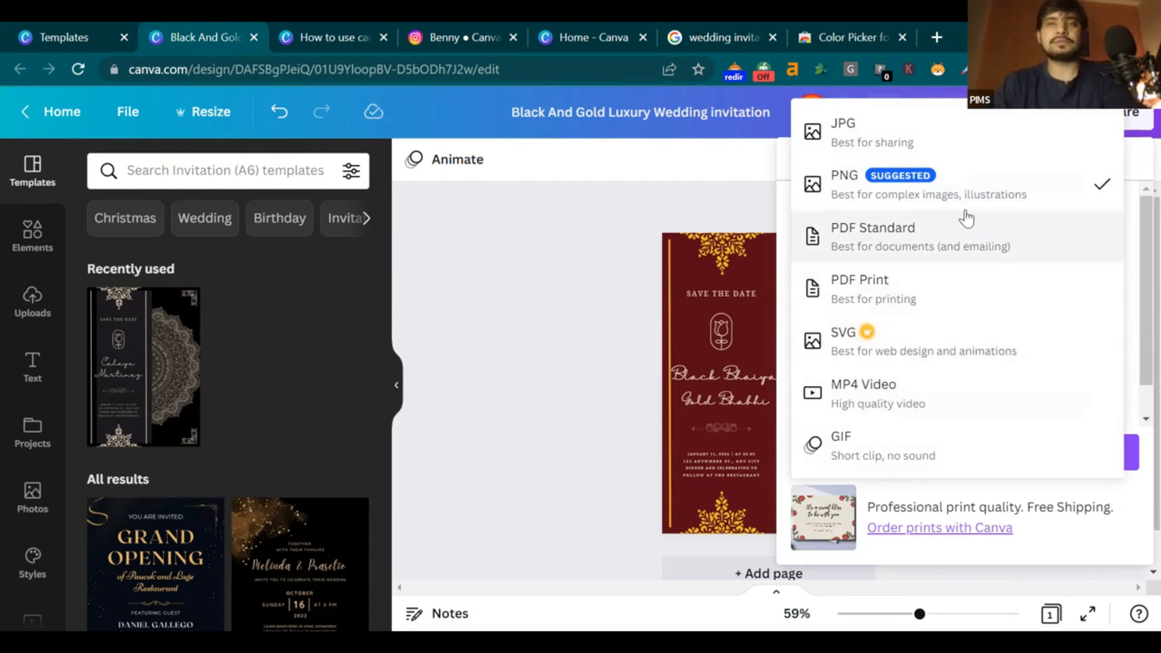
{"action": "left_click", "coordinate": [958, 188]}
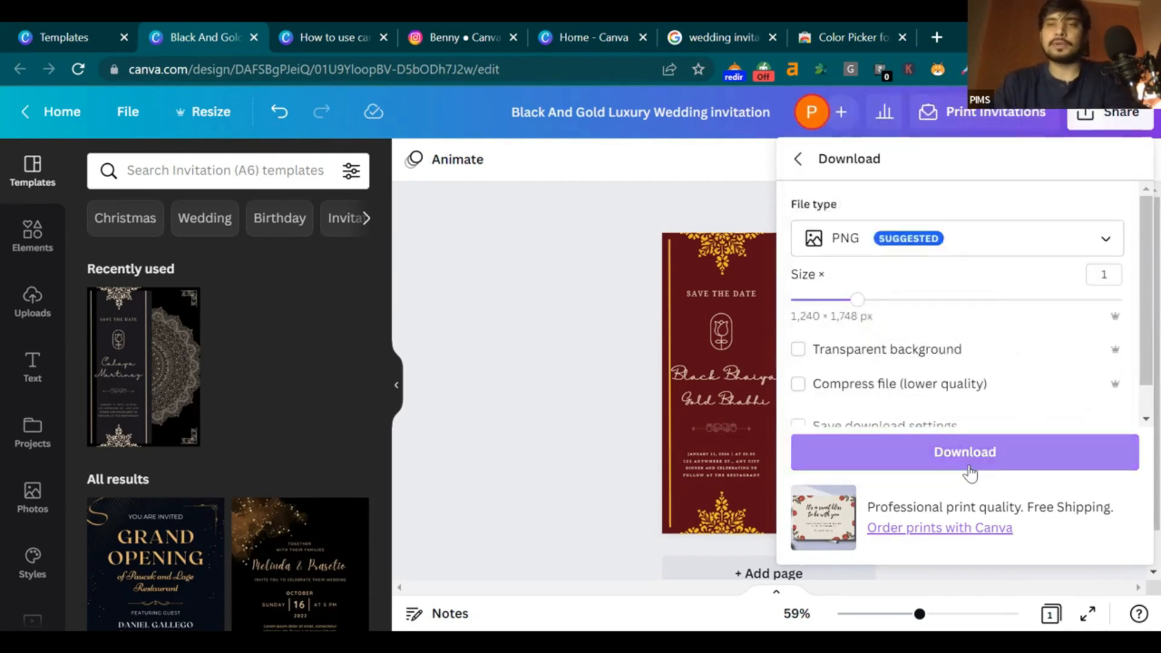
{"action": "left_click", "coordinate": [963, 451]}
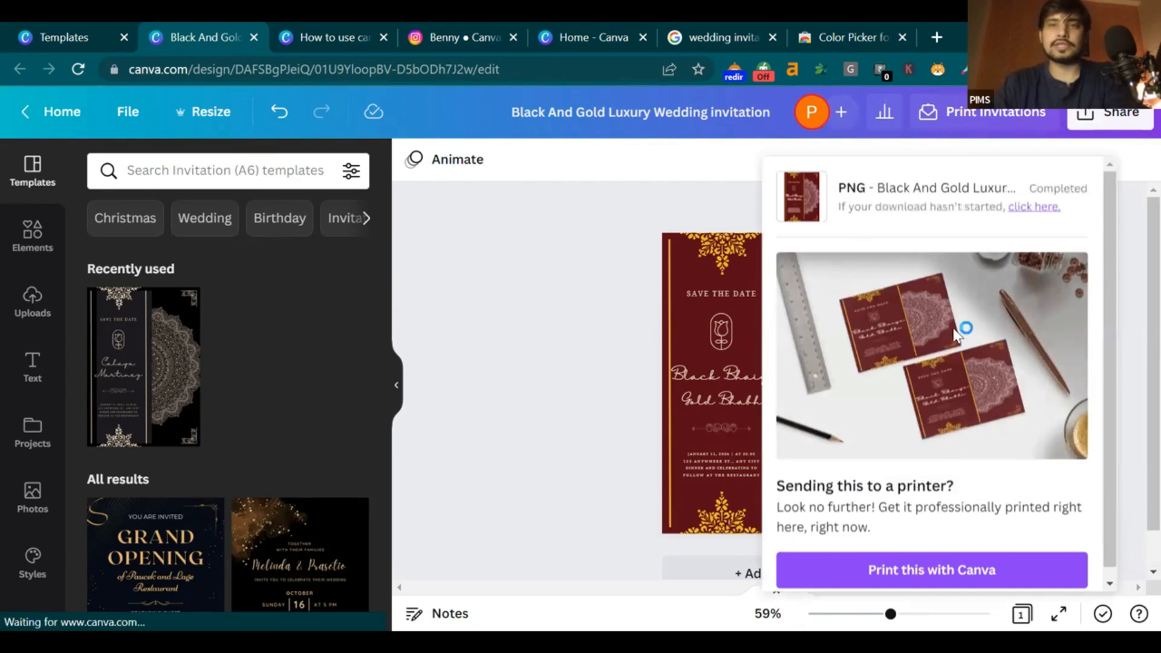
{"action": "left_click", "coordinate": [194, 605]}
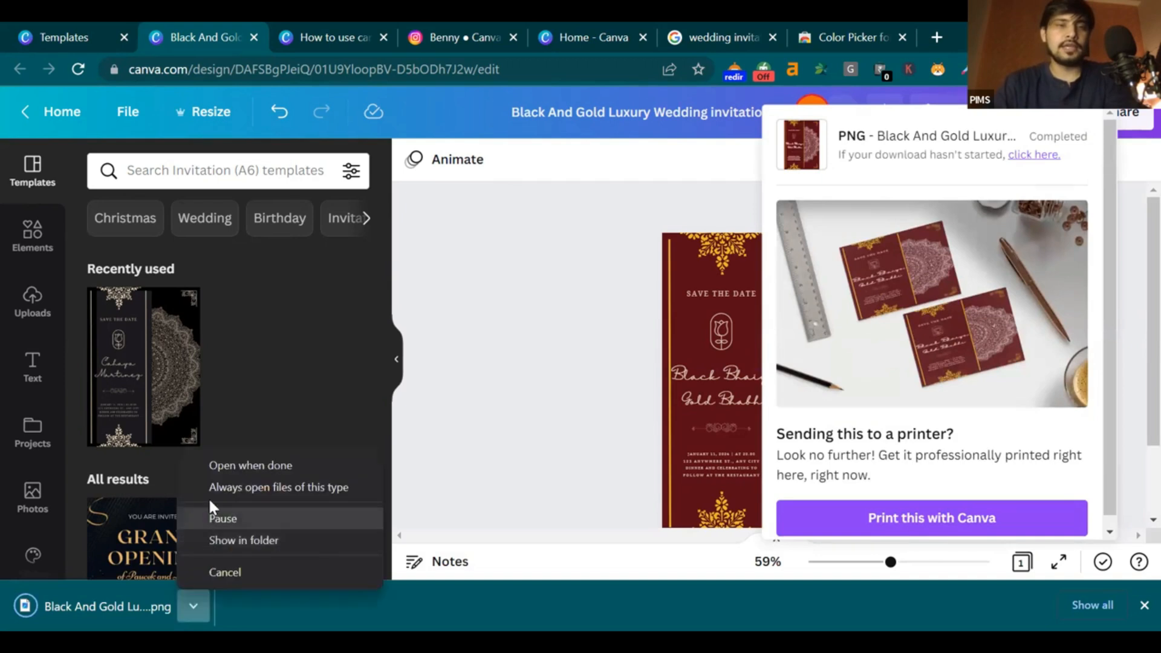
{"action": "left_click", "coordinate": [237, 463]}
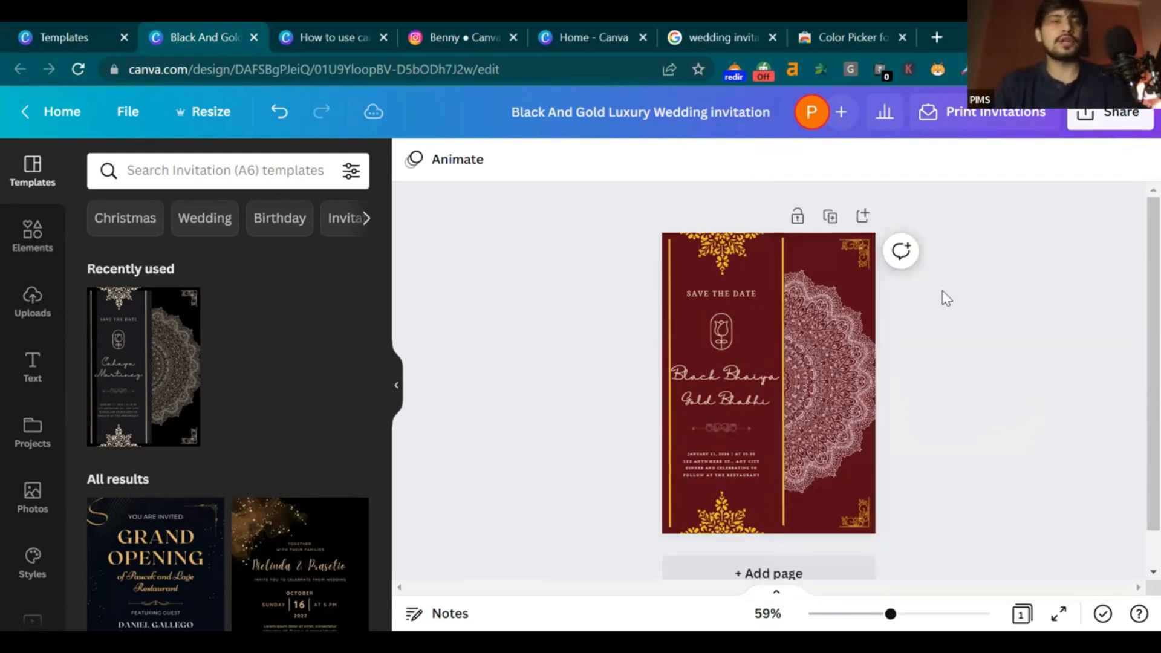
Close the invitation editor and the template preview, returning to the templates grid
{"action": "left_click", "coordinate": [73, 38]}
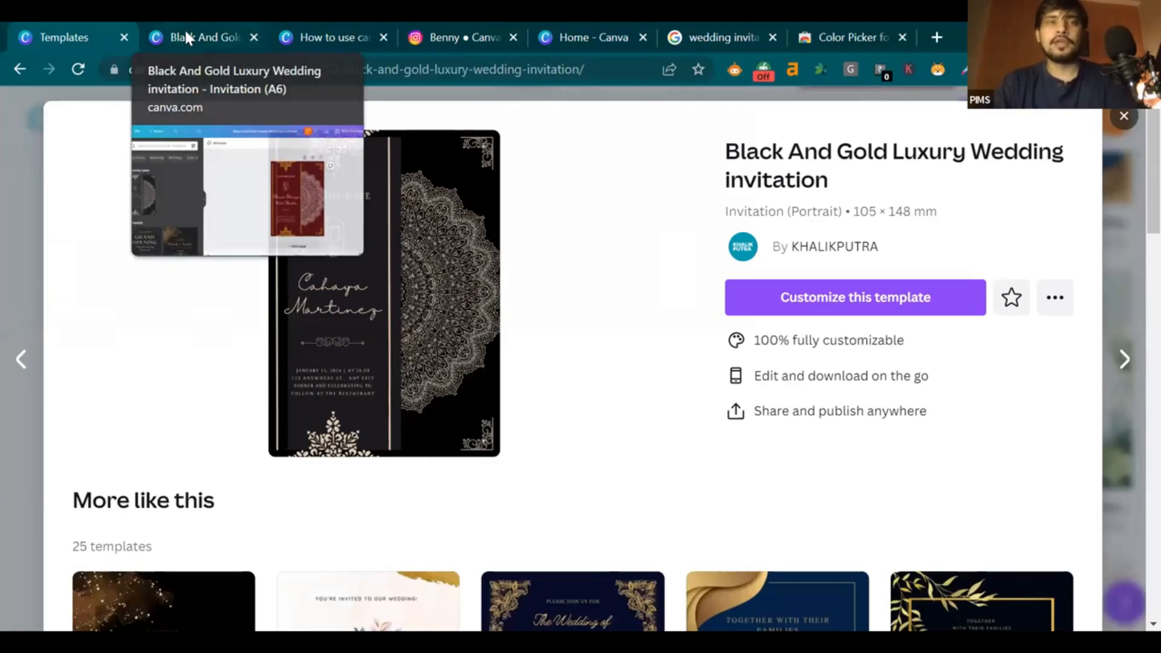
{"action": "left_click", "coordinate": [184, 31]}
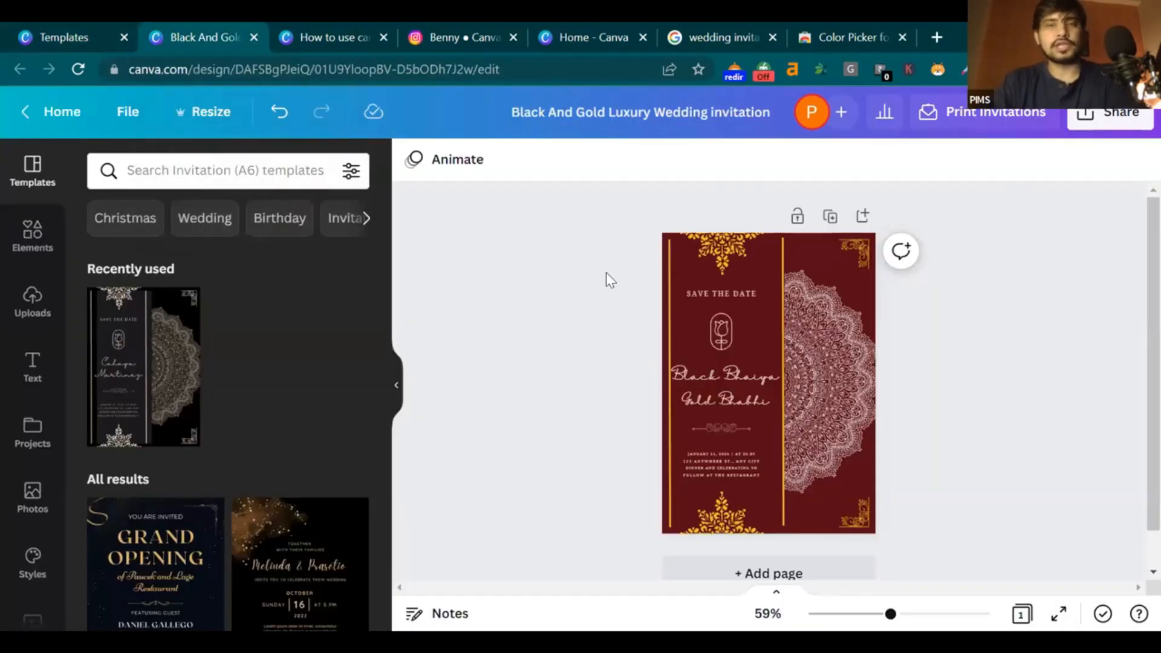
{"action": "left_click", "coordinate": [253, 36]}
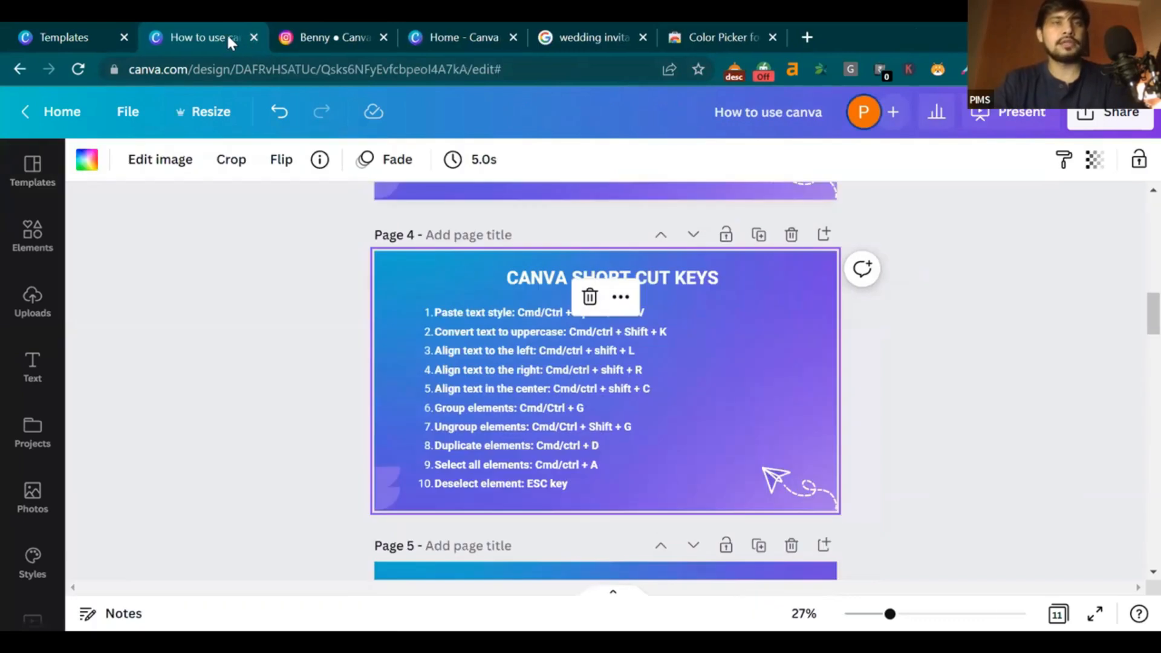
{"action": "left_click", "coordinate": [102, 25]}
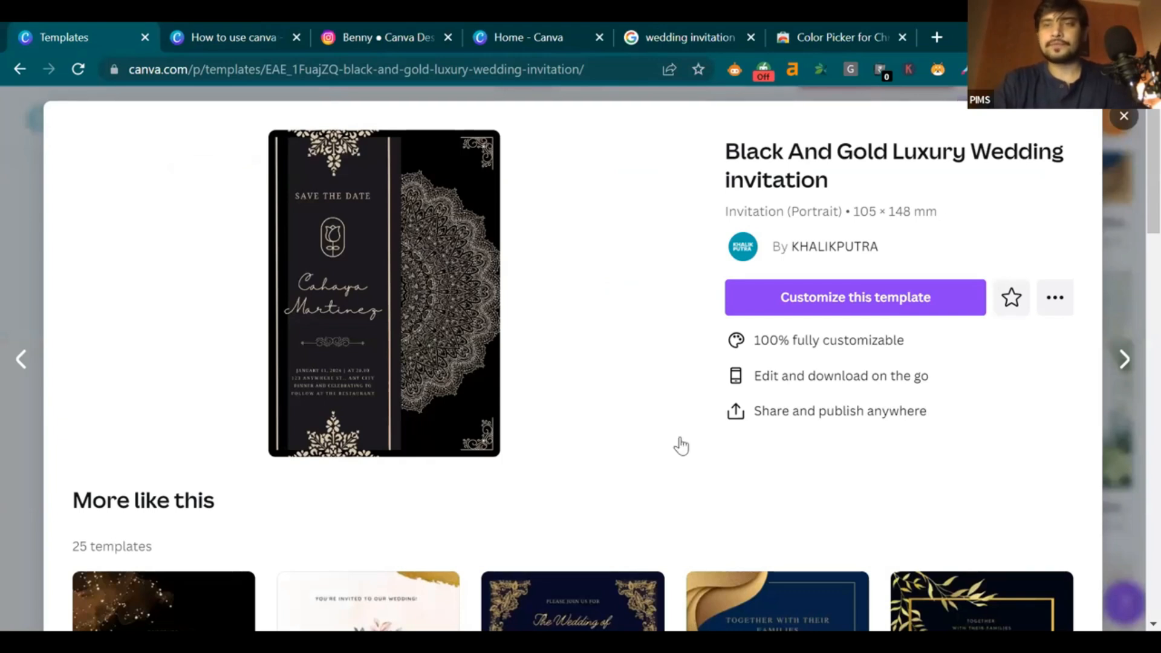
{"action": "left_click", "coordinate": [1132, 241]}
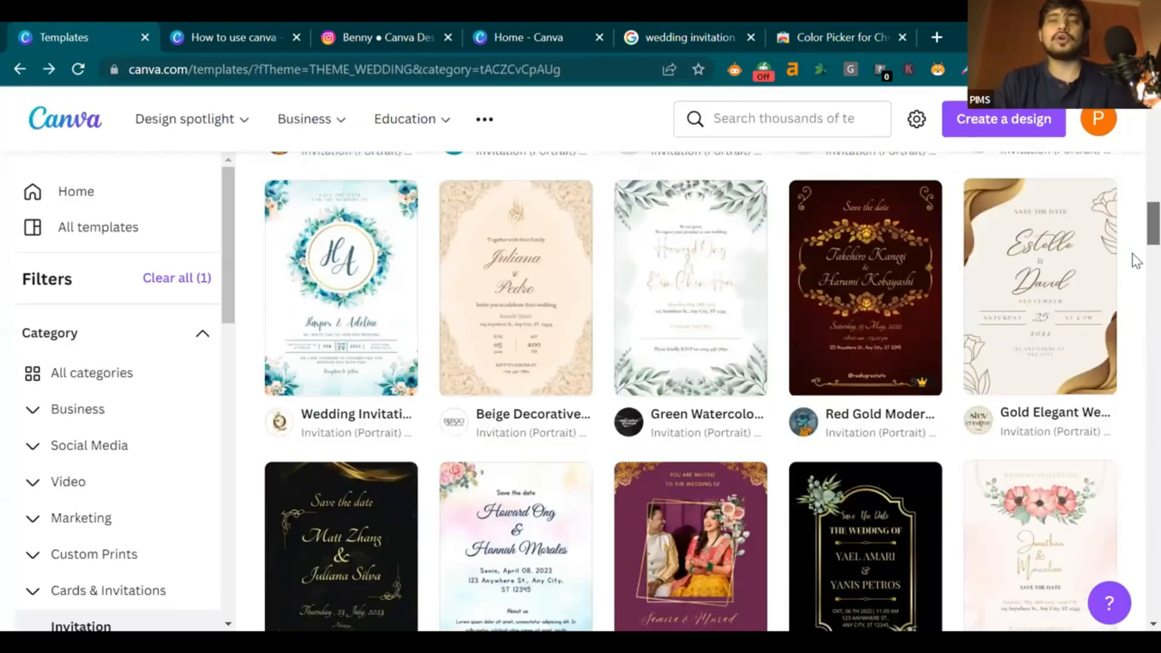
Expand Social Media in the categories and choose Instagram Post (Square) templates
{"action": "scroll", "coordinate": [1136, 289], "scroll_direction": "down", "scroll_amount": 6}
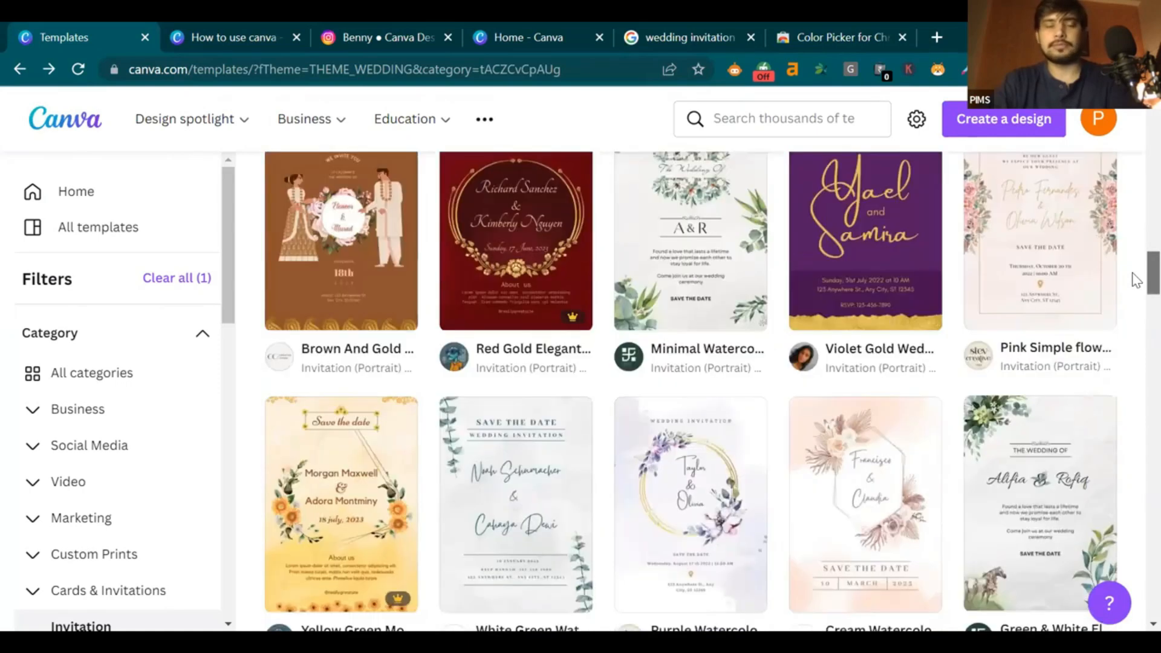
{"action": "scroll", "coordinate": [1134, 189], "scroll_direction": "up", "scroll_amount": 18}
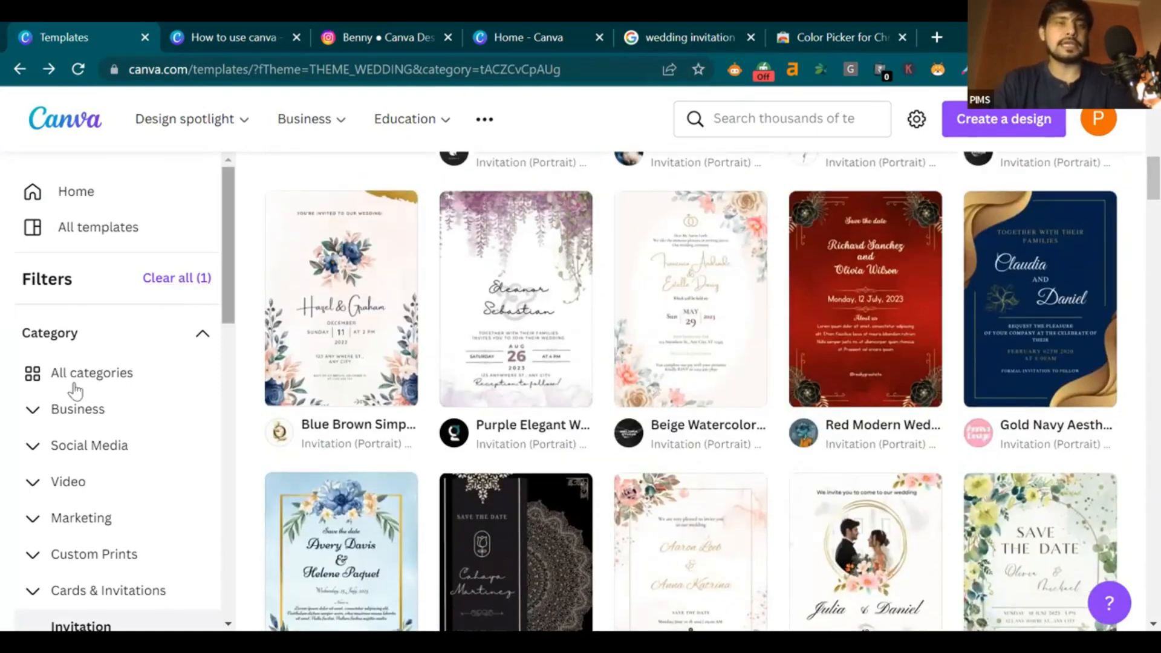
{"action": "scroll", "coordinate": [85, 242], "scroll_direction": "down", "scroll_amount": 3}
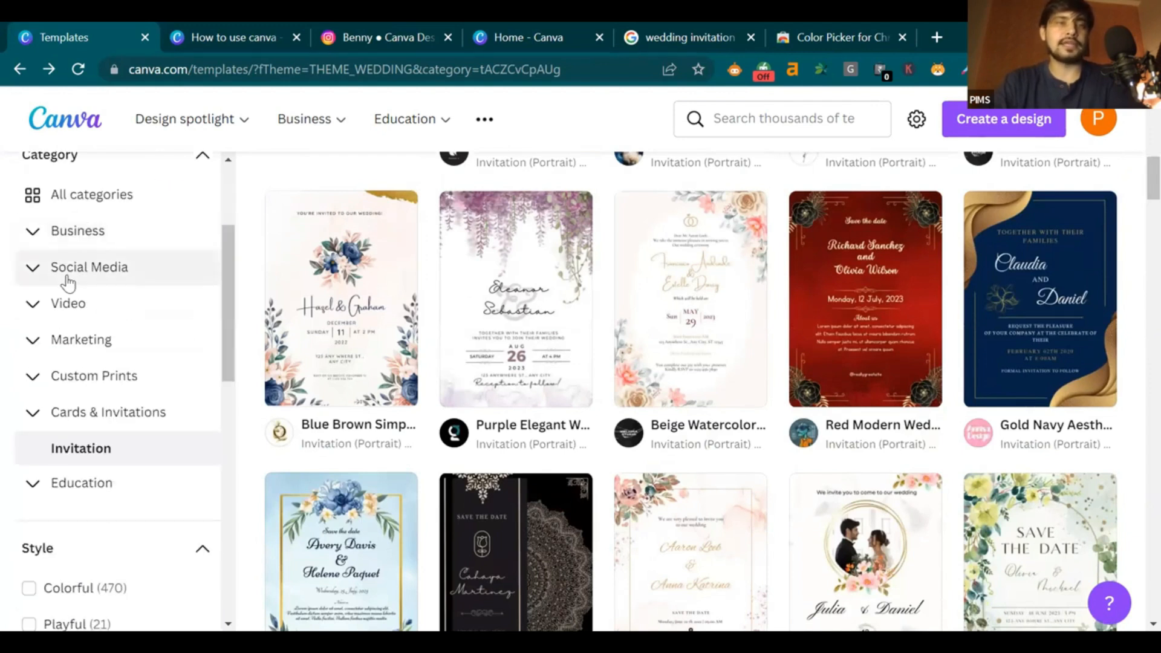
{"action": "left_click", "coordinate": [66, 277]}
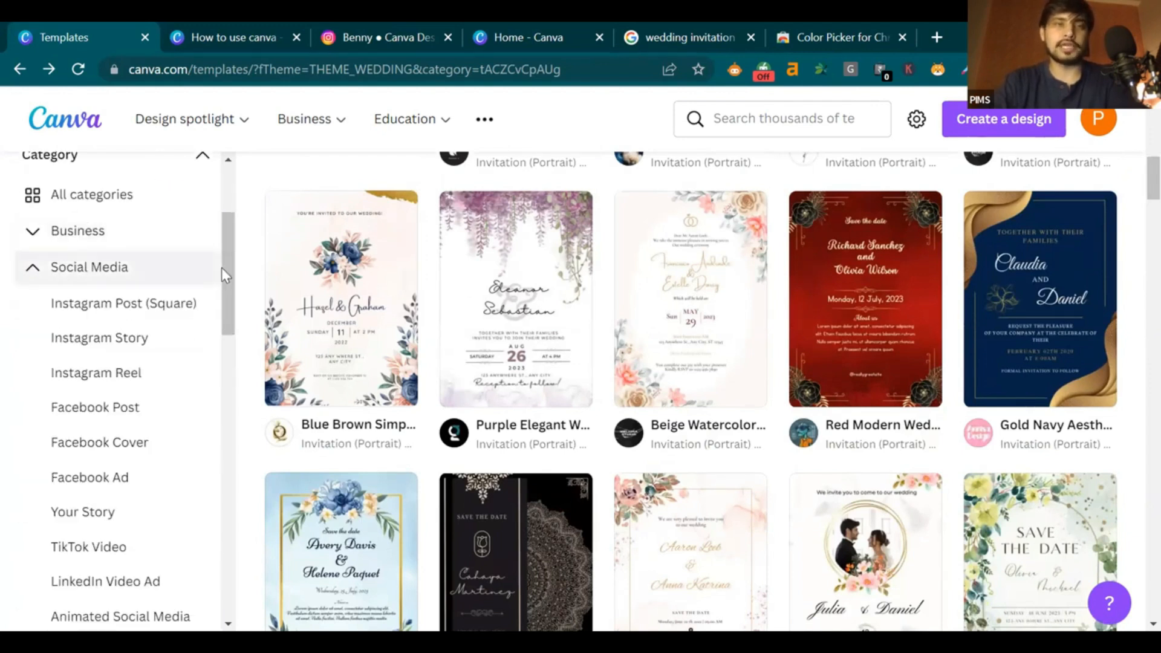
{"action": "scroll", "coordinate": [121, 308], "scroll_direction": "down", "scroll_amount": 2}
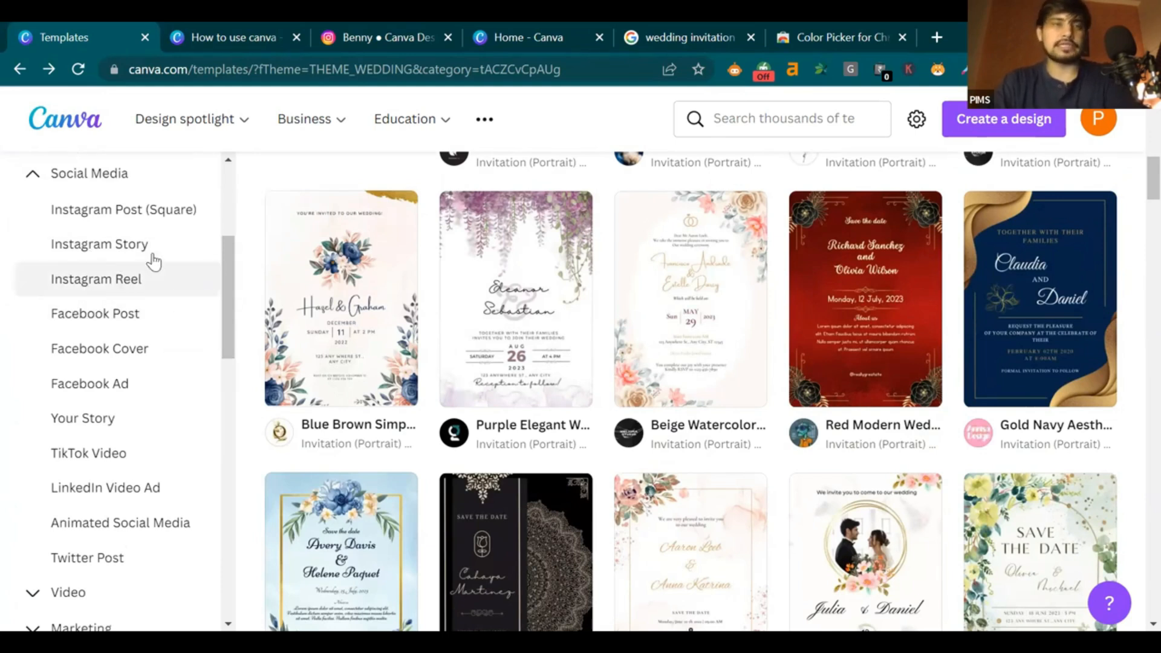
{"action": "left_click", "coordinate": [121, 211]}
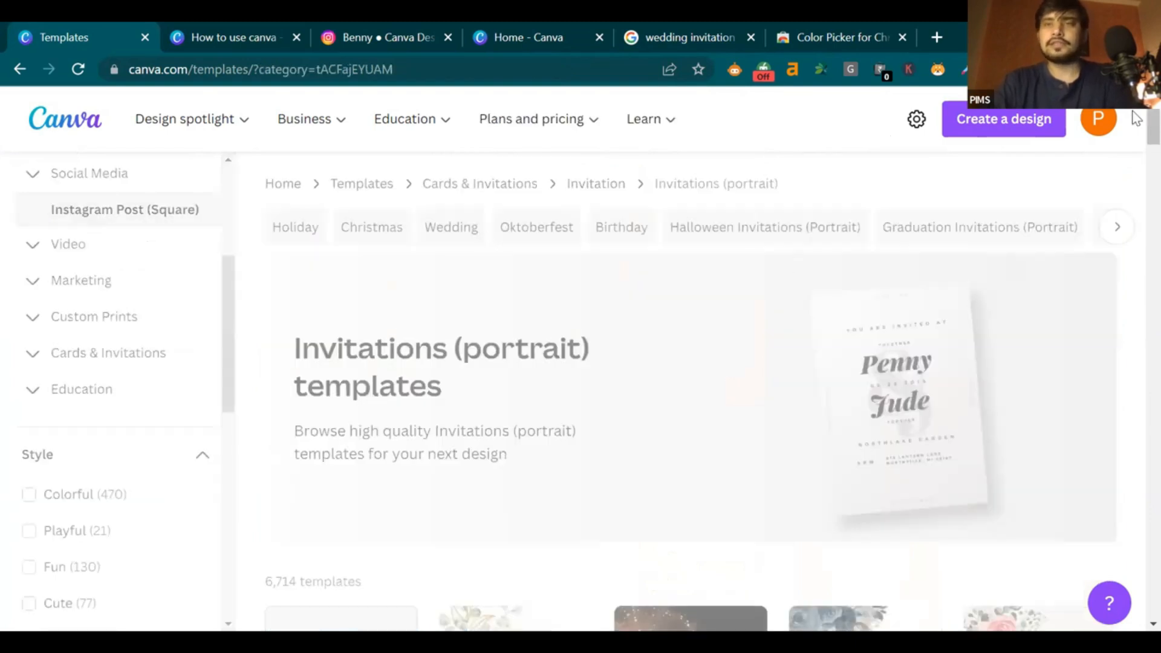
{"action": "scroll", "coordinate": [1136, 152], "scroll_direction": "down", "scroll_amount": 8}
{"action": "scroll", "coordinate": [1136, 160], "scroll_direction": "up", "scroll_amount": 3}
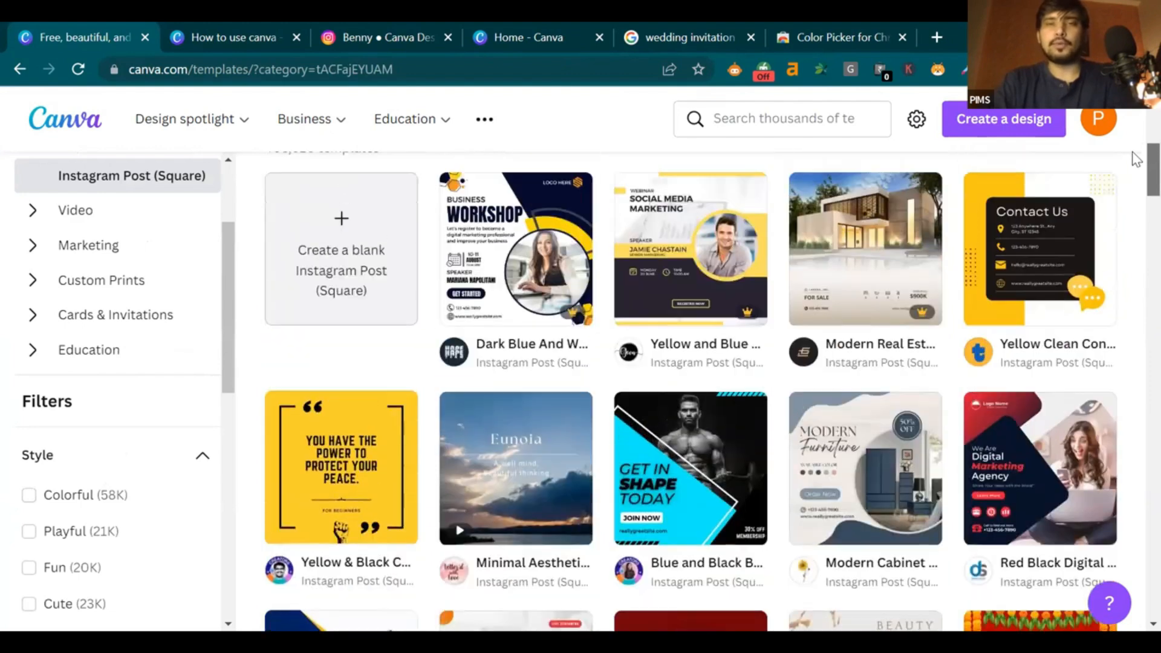
{"action": "scroll", "coordinate": [1136, 169], "scroll_direction": "down", "scroll_amount": 1}
{"action": "scroll", "coordinate": [1136, 175], "scroll_direction": "down", "scroll_amount": 3}
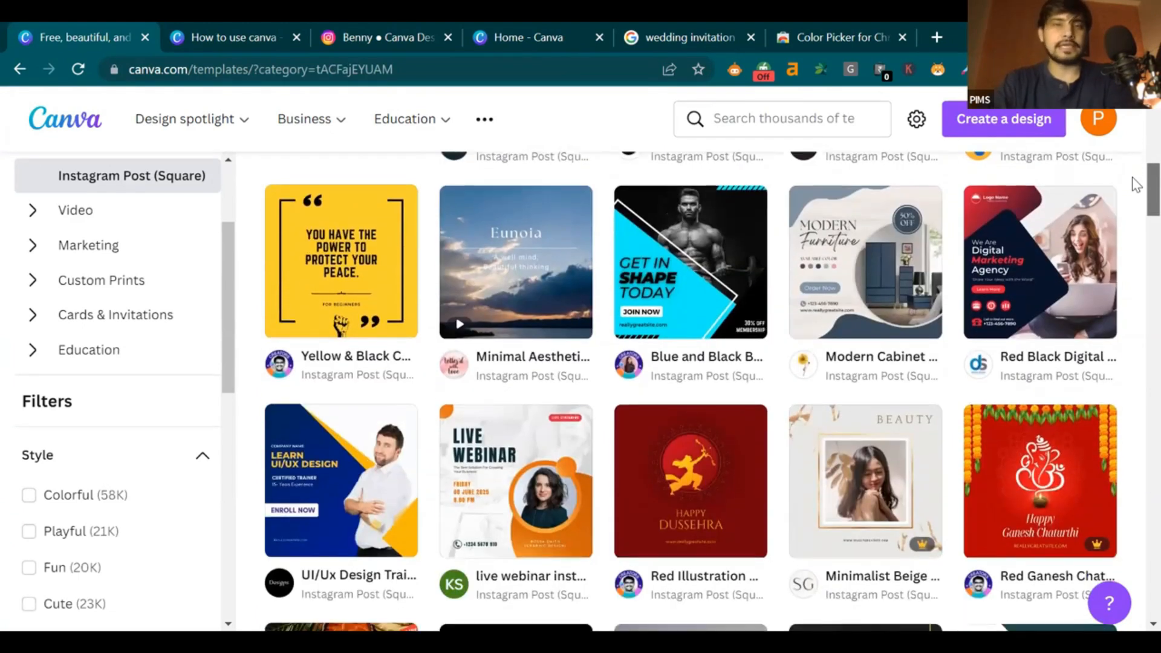
{"action": "scroll", "coordinate": [1136, 185], "scroll_direction": "down", "scroll_amount": 2}
{"action": "scroll", "coordinate": [1136, 192], "scroll_direction": "down", "scroll_amount": 2}
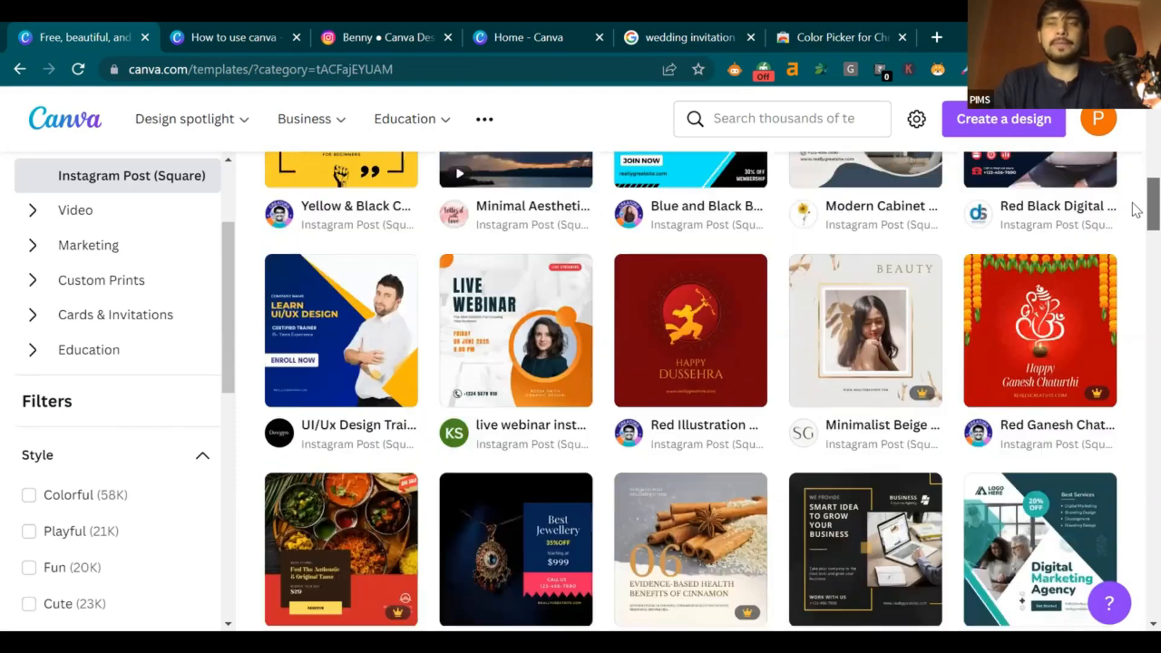
{"action": "scroll", "coordinate": [1136, 188], "scroll_direction": "up", "scroll_amount": 3}
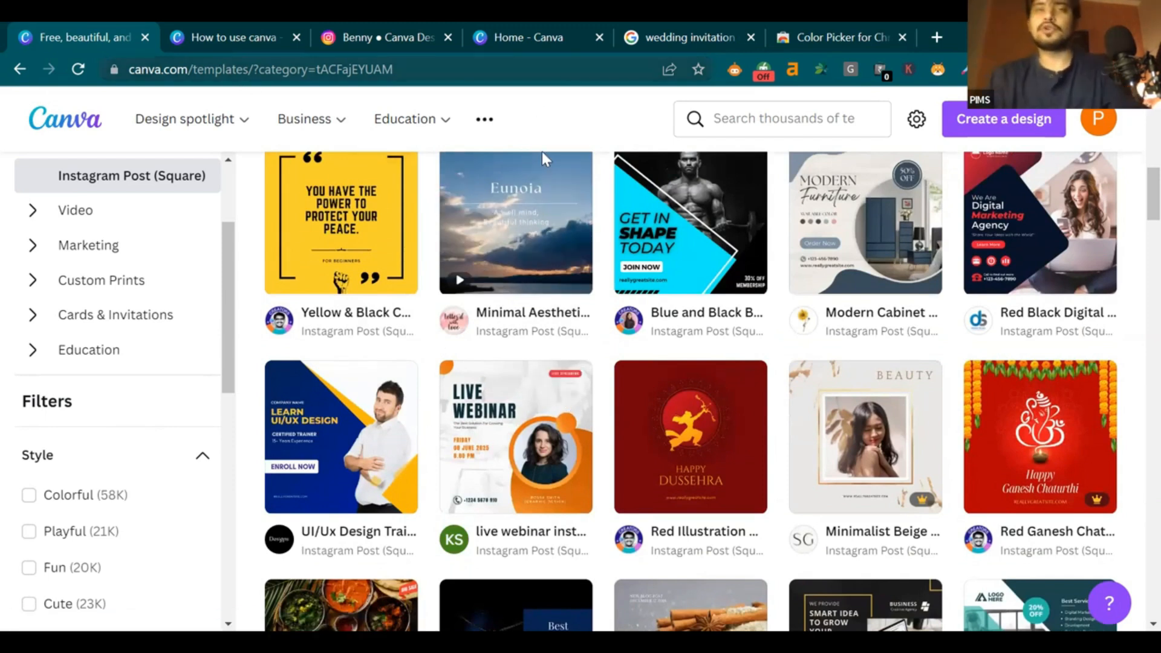
Replace the Google Images search text with 'banner'
{"action": "left_click", "coordinate": [657, 35]}
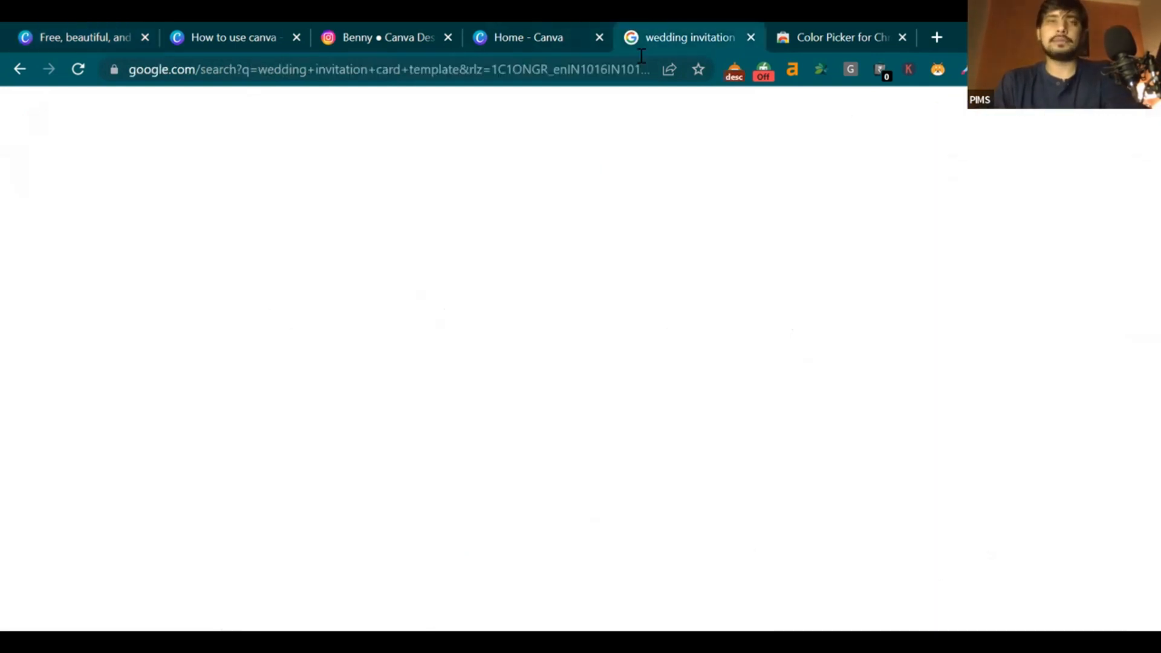
{"action": "triple_click", "coordinate": [154, 113]}
{"action": "type", "text": "b"}
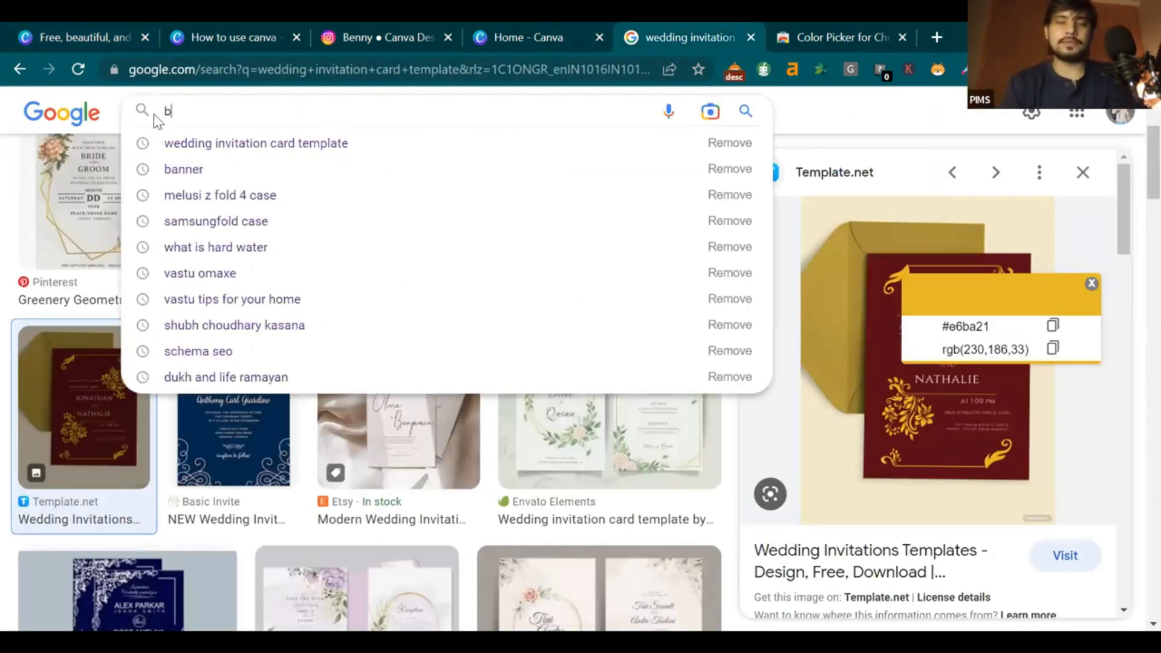
{"action": "type", "text": "anner"}
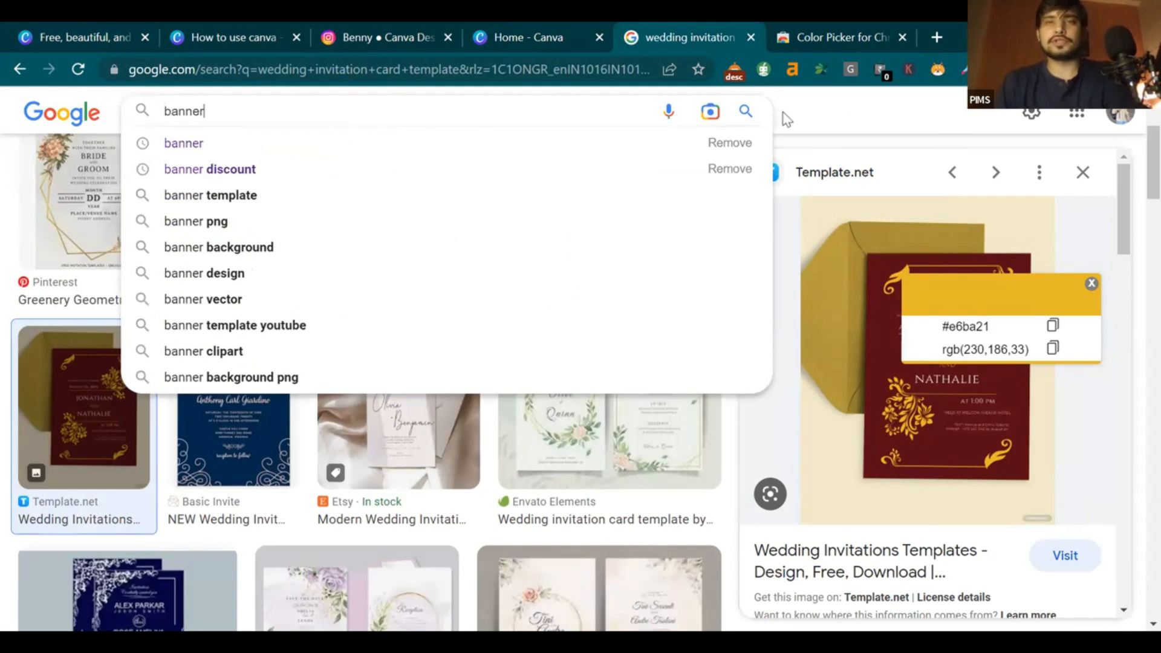
Close the Color Picker for Chrome store tab and open a new blank tab
{"action": "left_click", "coordinate": [546, 36]}
{"action": "left_click", "coordinate": [859, 37]}
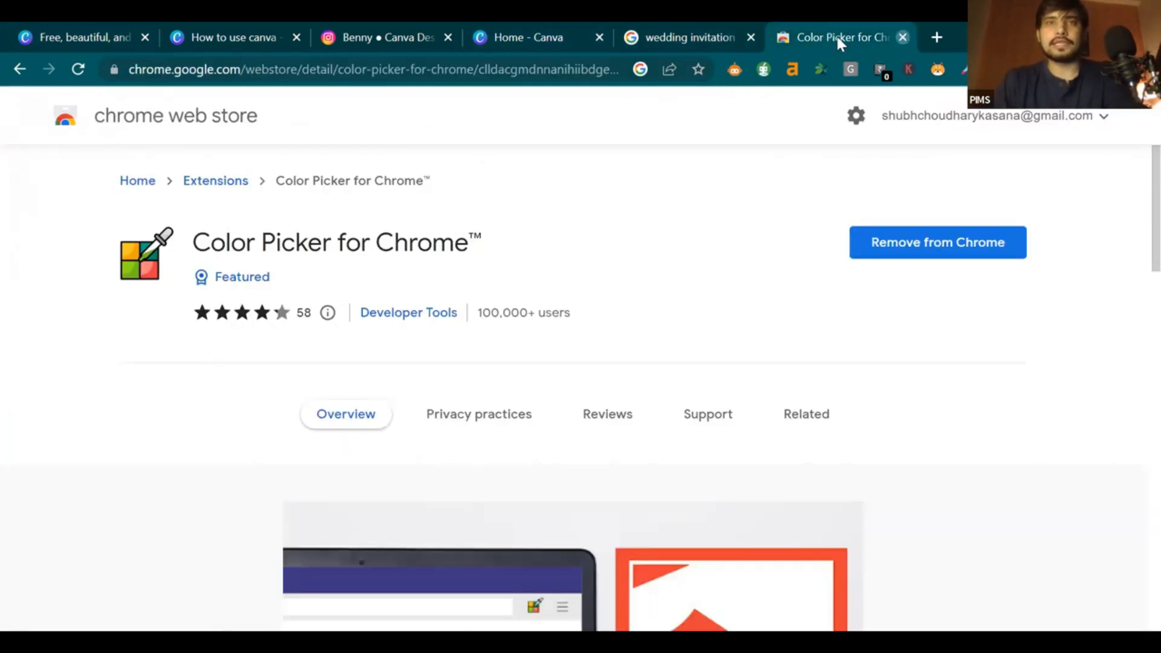
{"action": "left_click", "coordinate": [903, 38]}
{"action": "left_click", "coordinate": [937, 37]}
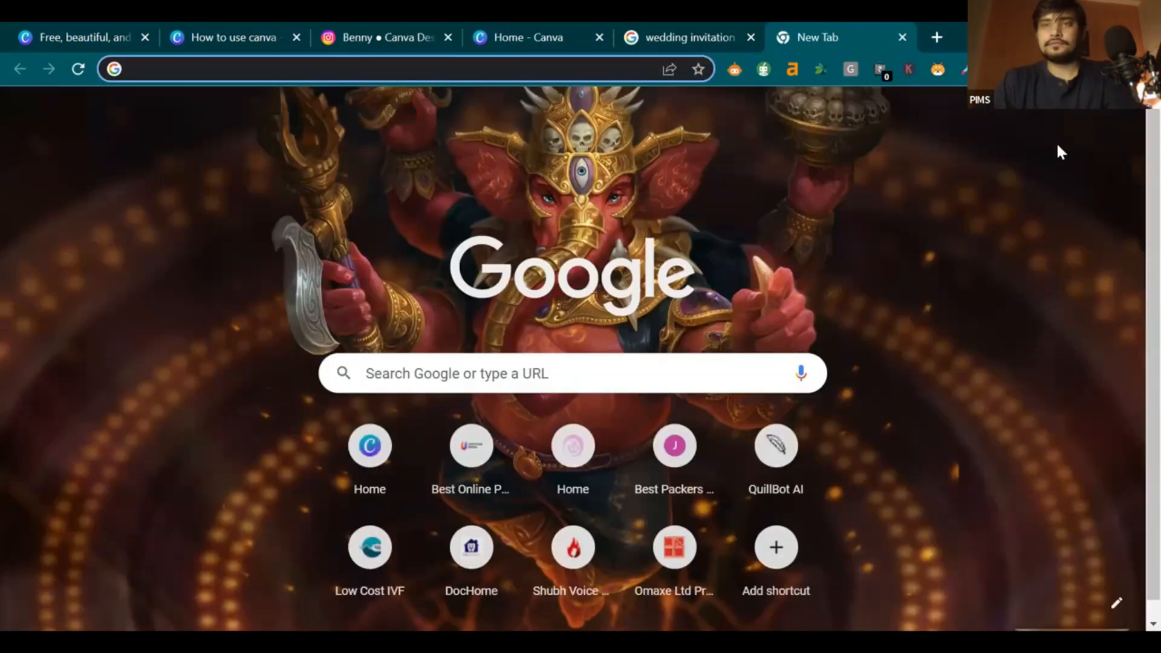
View the Christmas card image in the Untitled Google Doc, then return to the Canva Instagram templates
{"action": "left_click", "coordinate": [972, 275]}
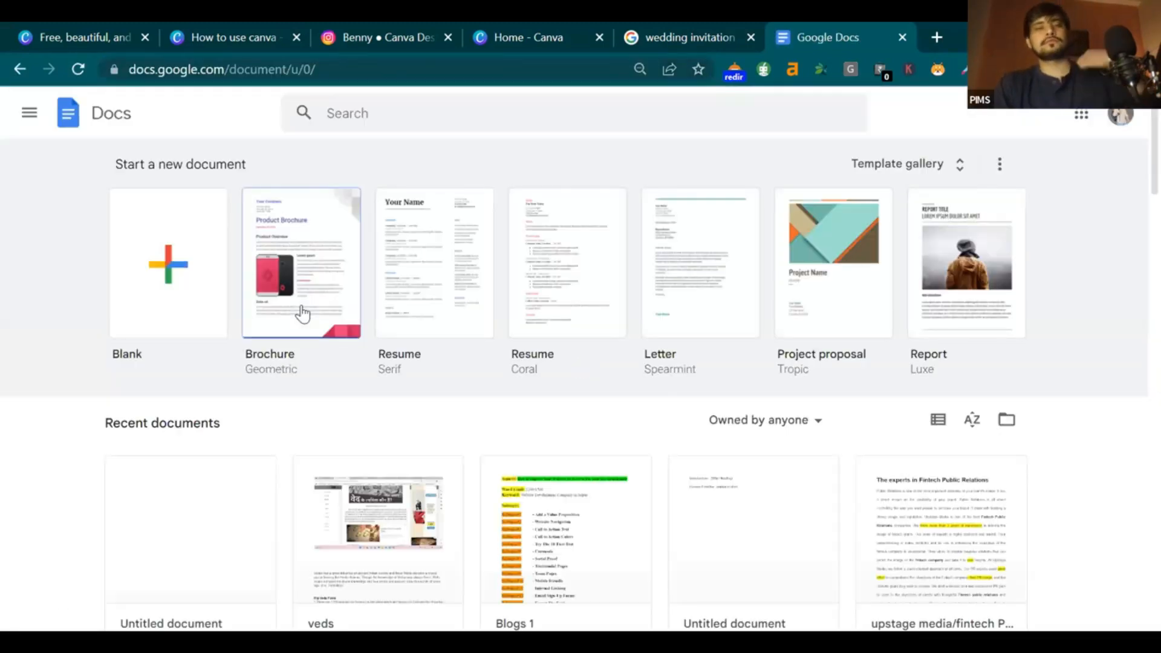
{"action": "left_click", "coordinate": [152, 552]}
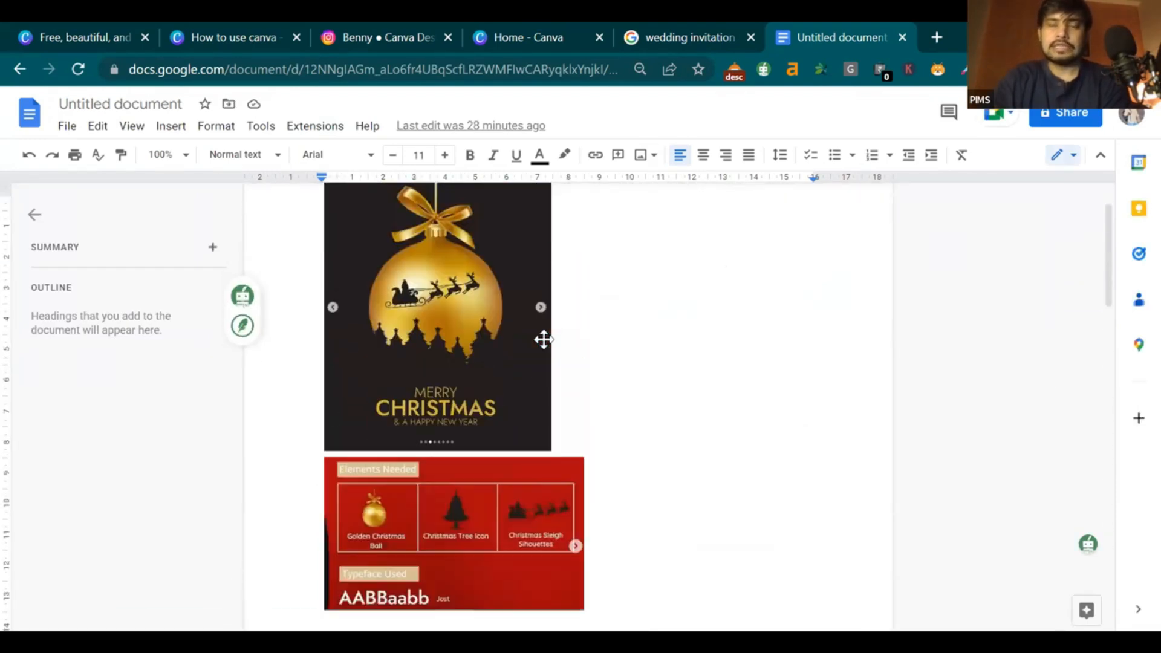
{"action": "left_click_drag", "start_coordinate": [1110, 280], "coordinate": [1111, 275]}
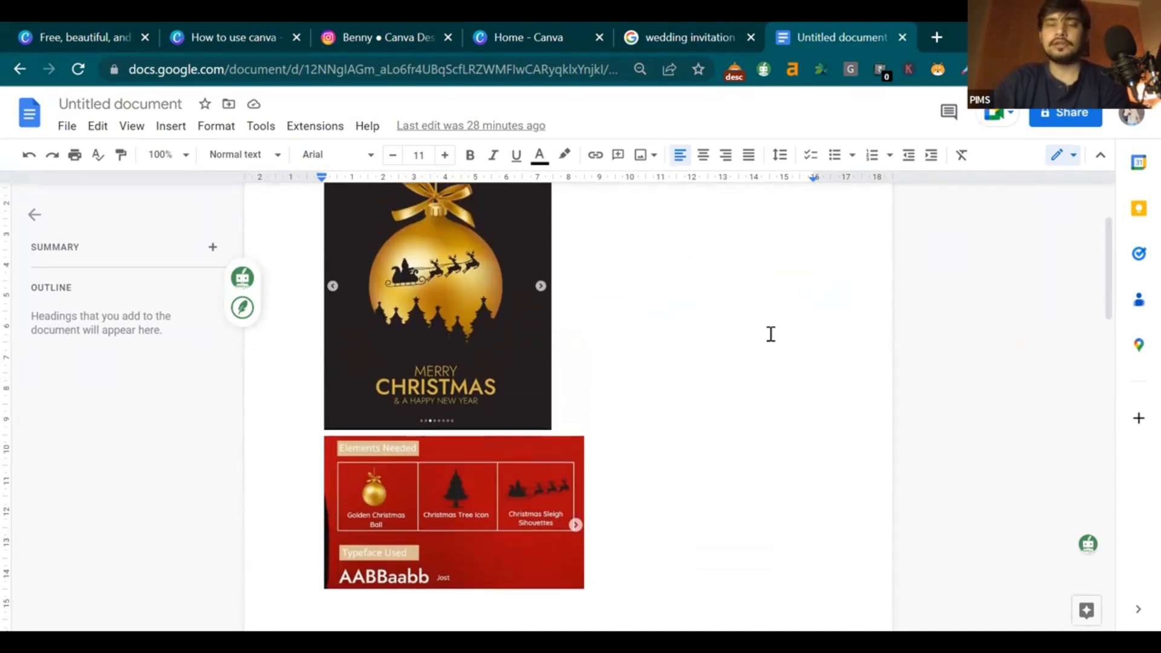
{"action": "scroll", "coordinate": [637, 350], "scroll_direction": "up", "scroll_amount": 2}
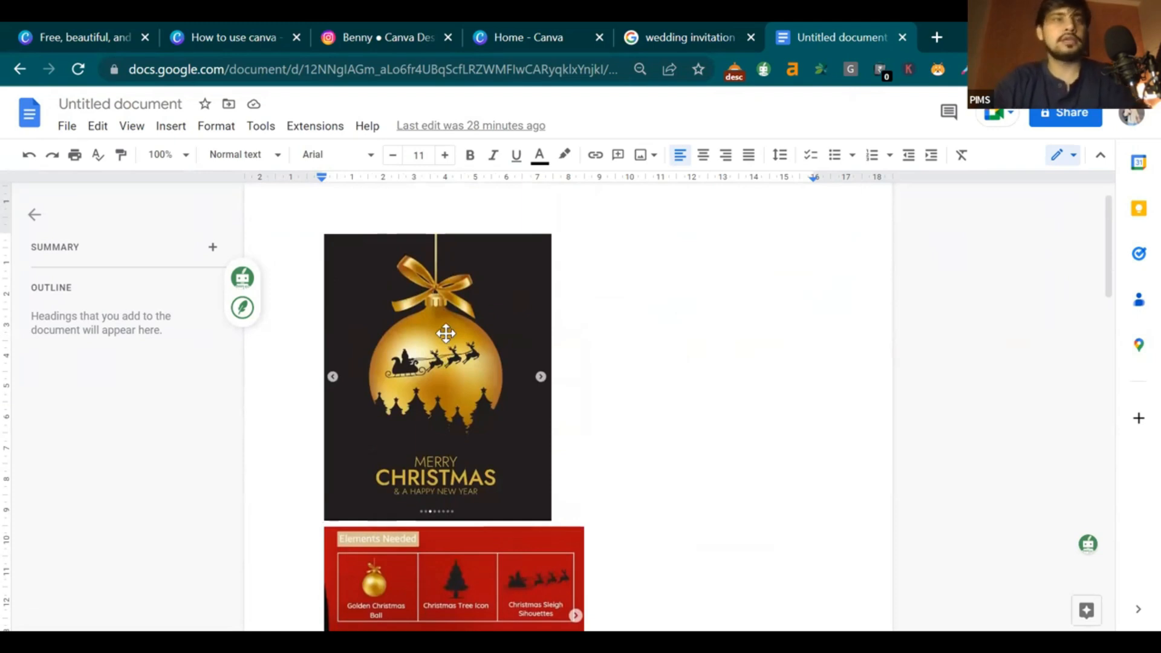
{"action": "left_click", "coordinate": [469, 309]}
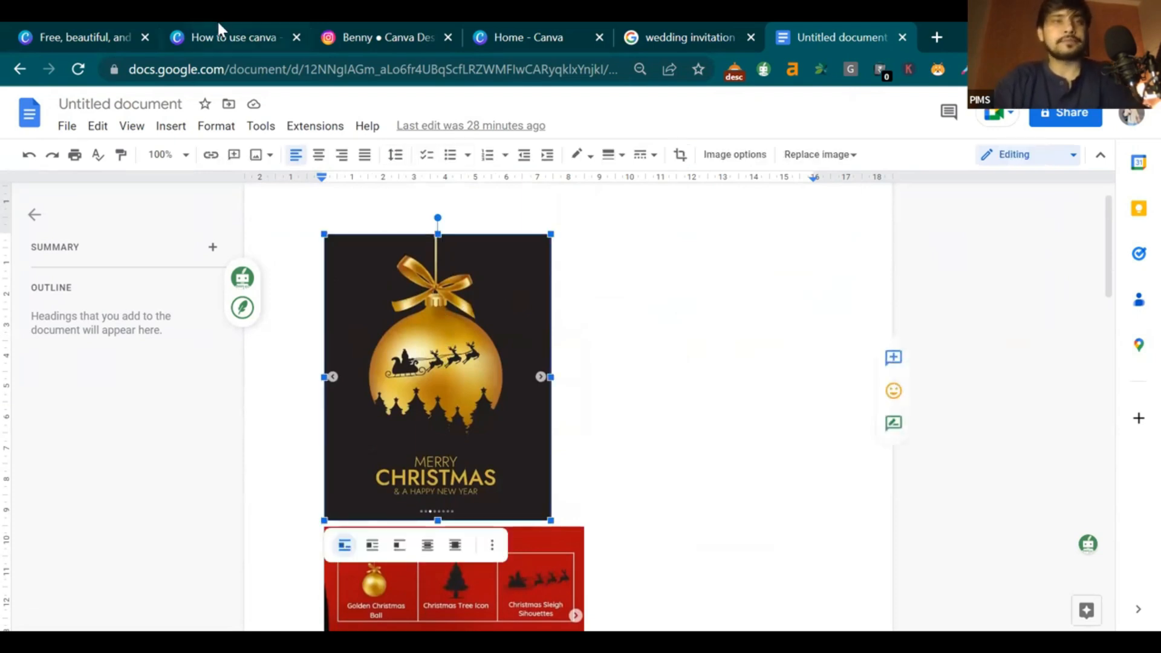
{"action": "left_click", "coordinate": [231, 37]}
{"action": "left_click", "coordinate": [91, 38]}
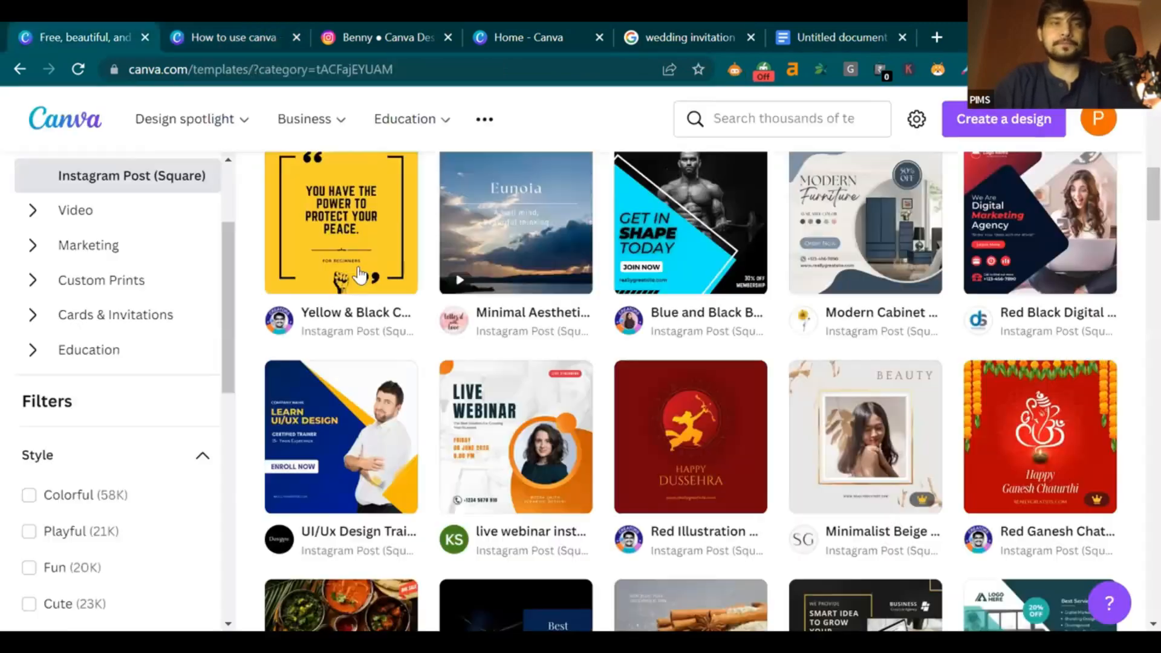
Create a blank Instagram Post (Square) design from the top of the templates page
{"action": "left_click", "coordinate": [360, 27]}
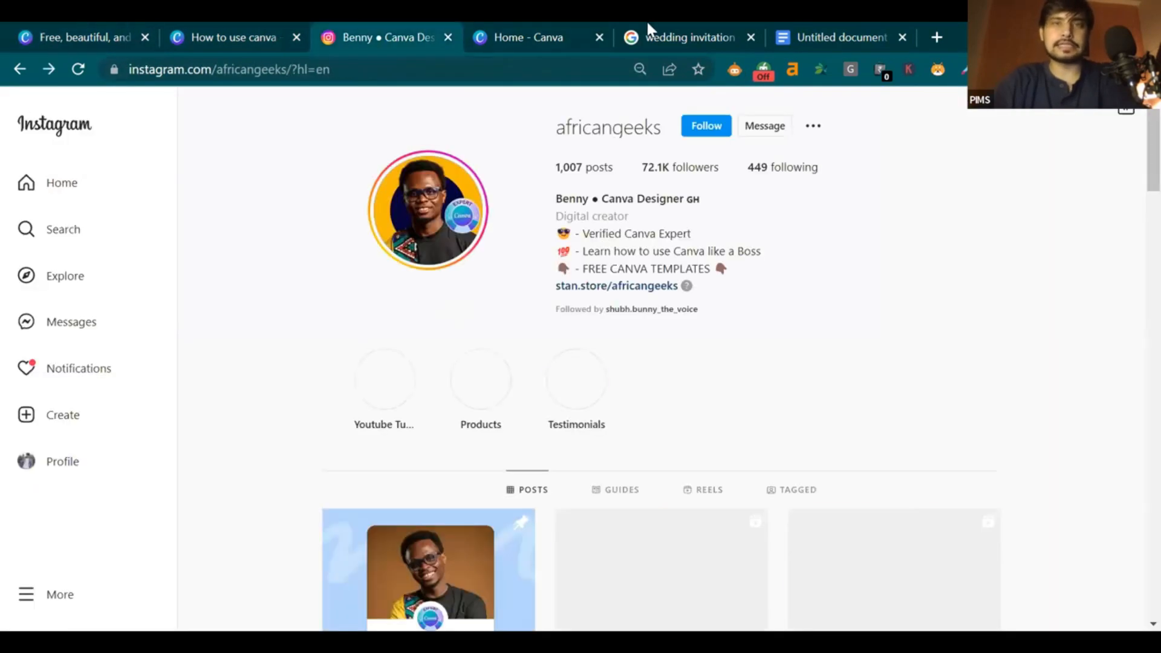
{"action": "left_click", "coordinate": [846, 35]}
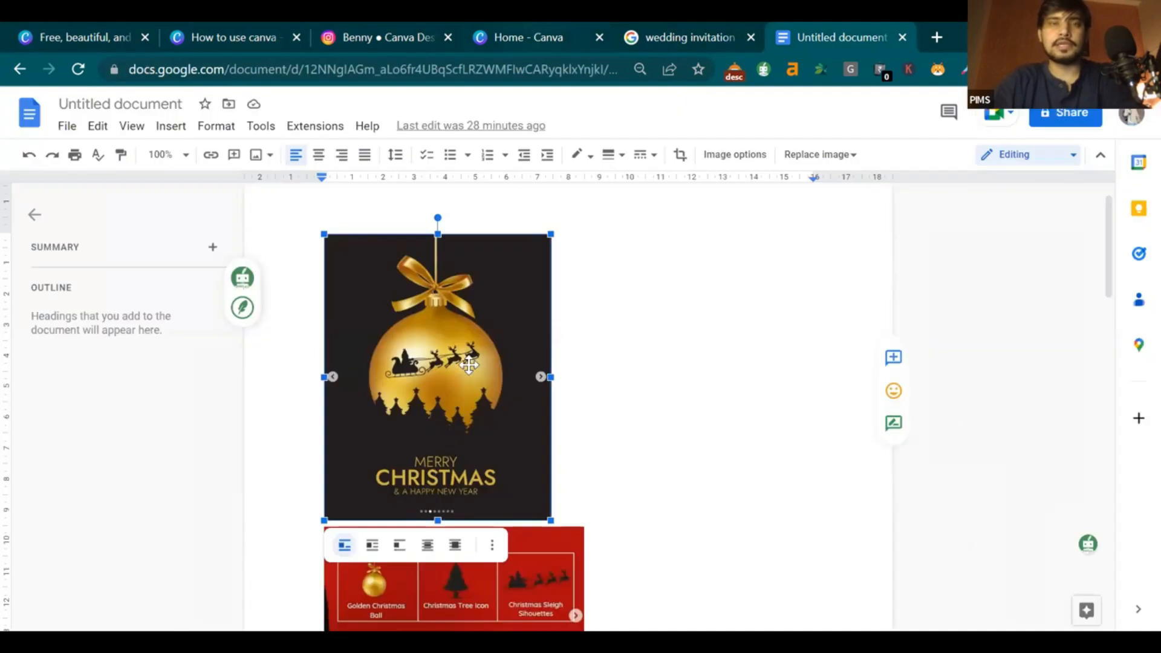
{"action": "left_click", "coordinate": [101, 40]}
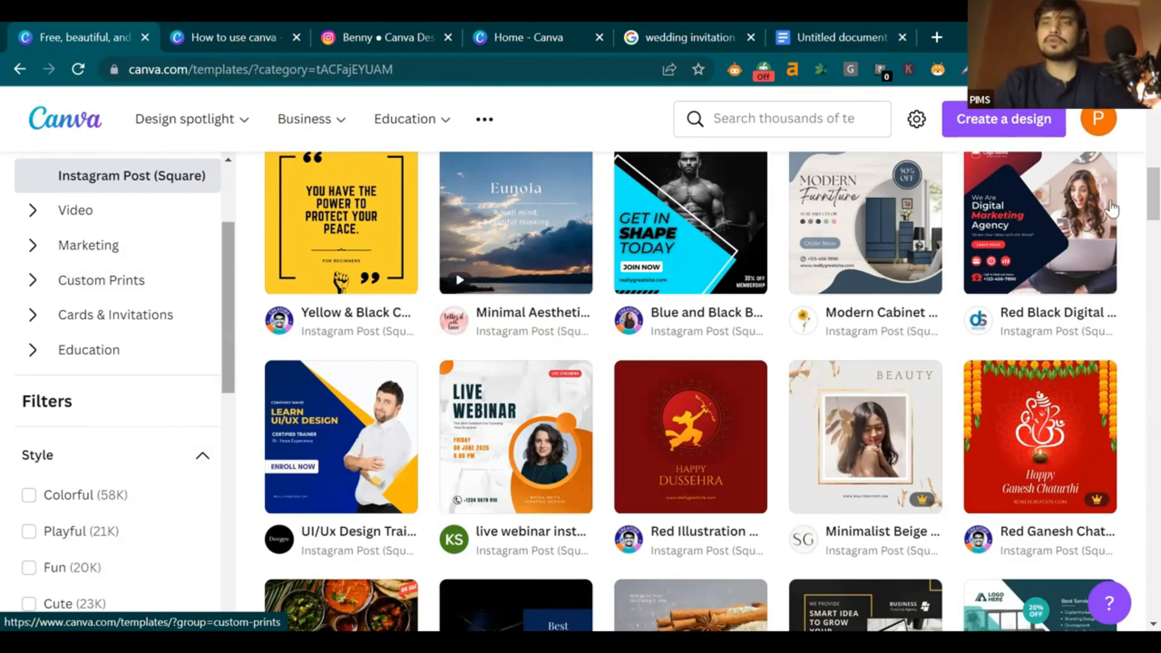
{"action": "scroll", "coordinate": [1137, 166], "scroll_direction": "up", "scroll_amount": 6}
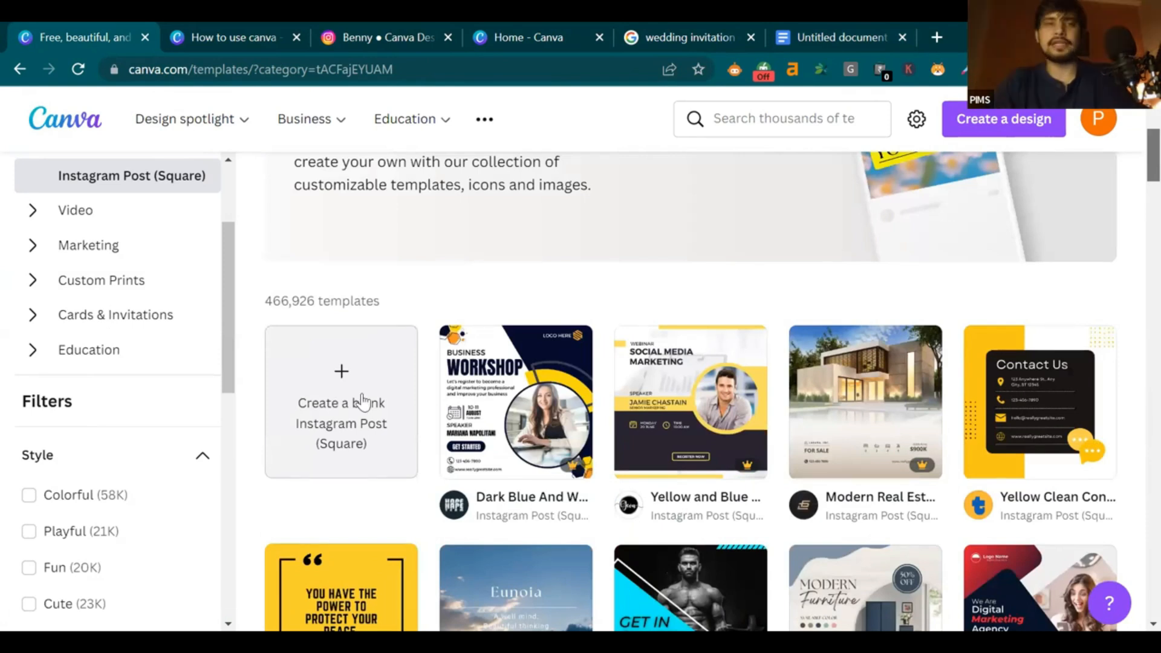
{"action": "left_click", "coordinate": [341, 374]}
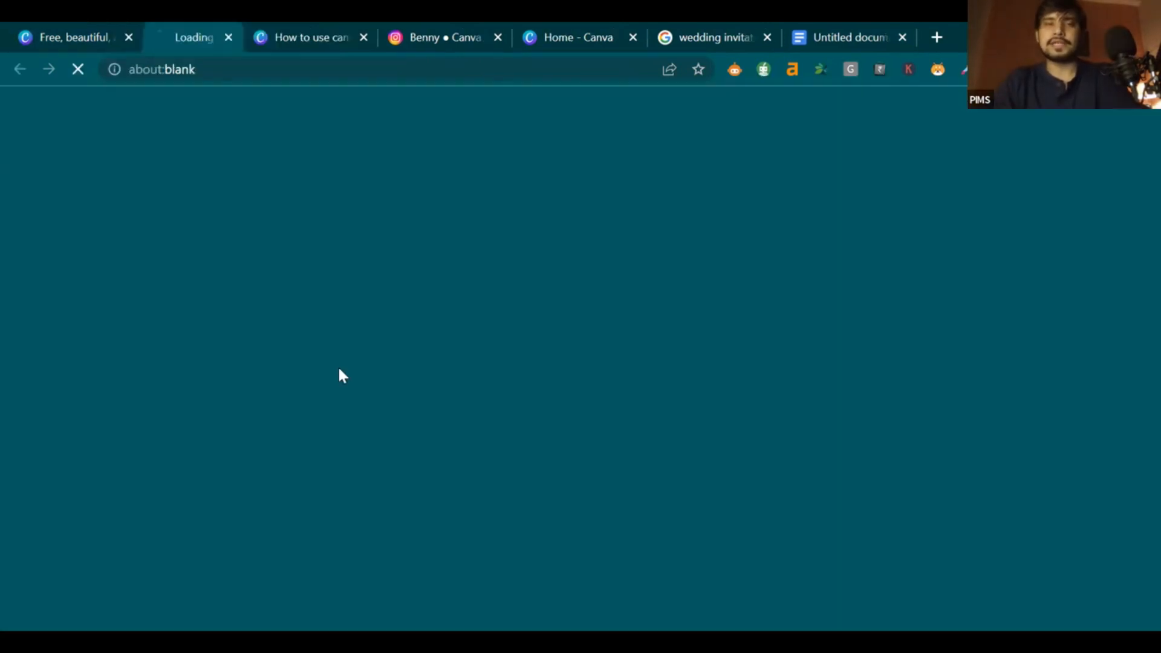
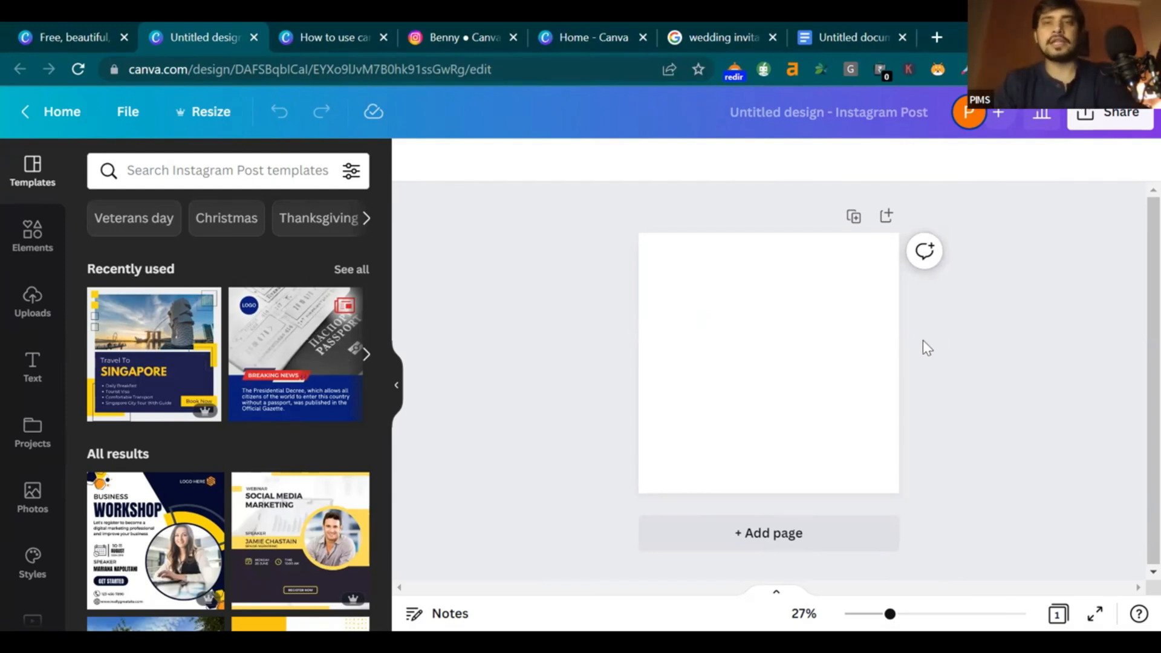
Enlarge the red 'Elements Needed' and Jost 'Typeface Used' image in the Google Doc, then return to Canva
{"action": "left_click", "coordinate": [856, 37]}
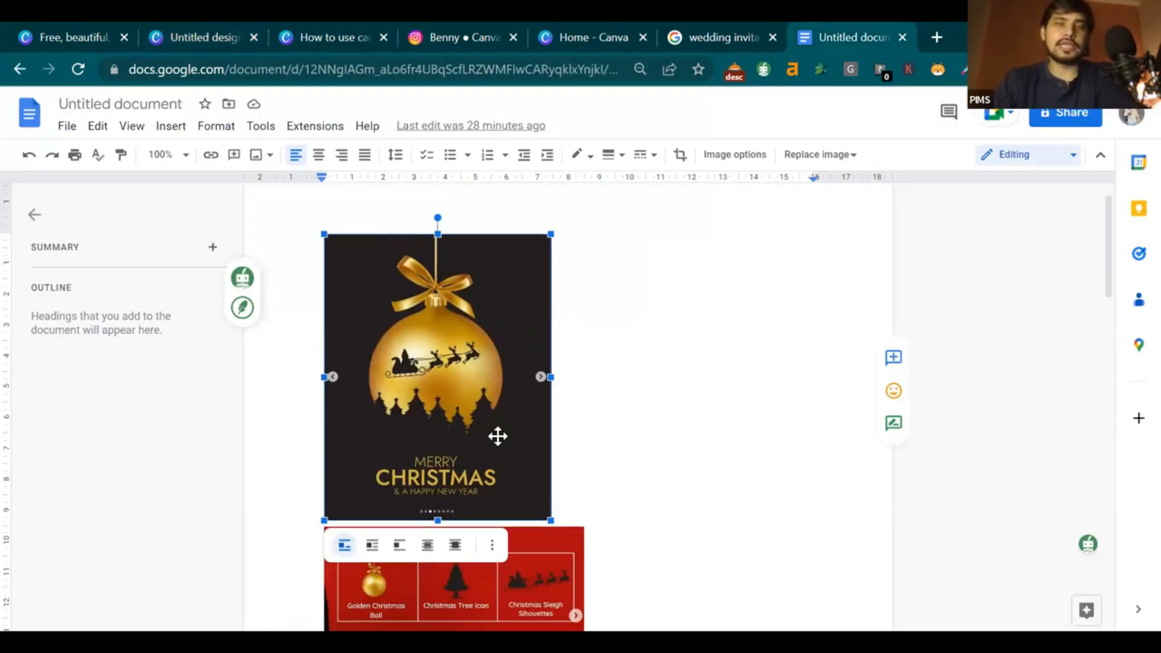
{"action": "scroll", "coordinate": [606, 347], "scroll_direction": "down", "scroll_amount": 5}
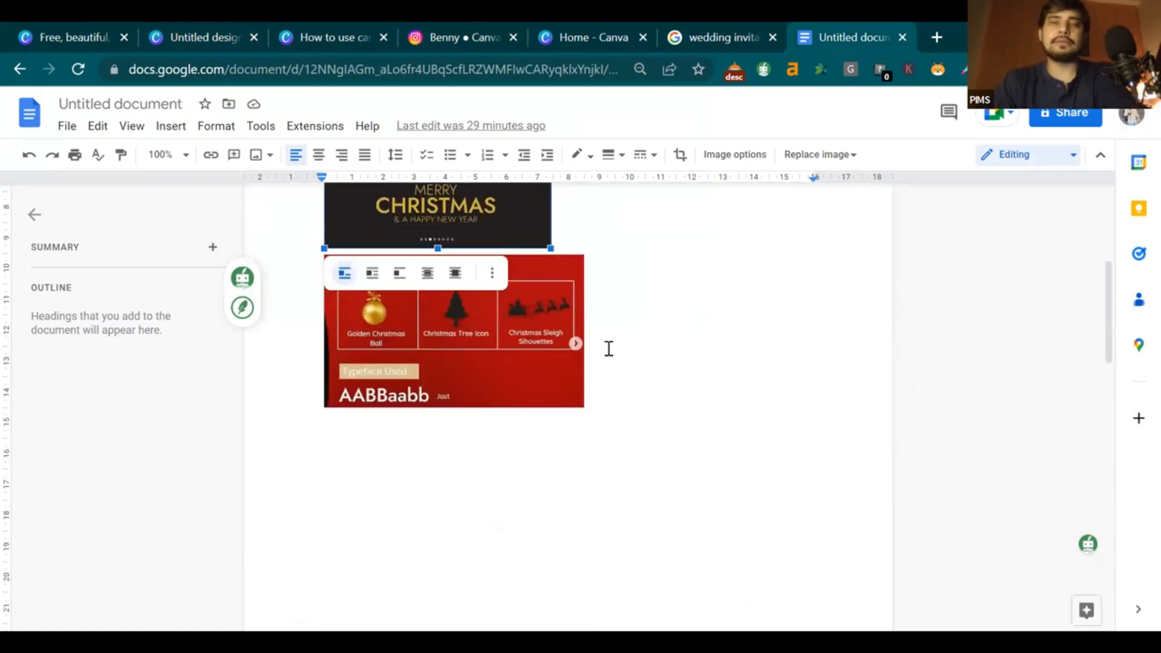
{"action": "left_click", "coordinate": [562, 367]}
{"action": "left_click_drag", "start_coordinate": [584, 407], "coordinate": [791, 490]}
{"action": "left_click", "coordinate": [840, 477]}
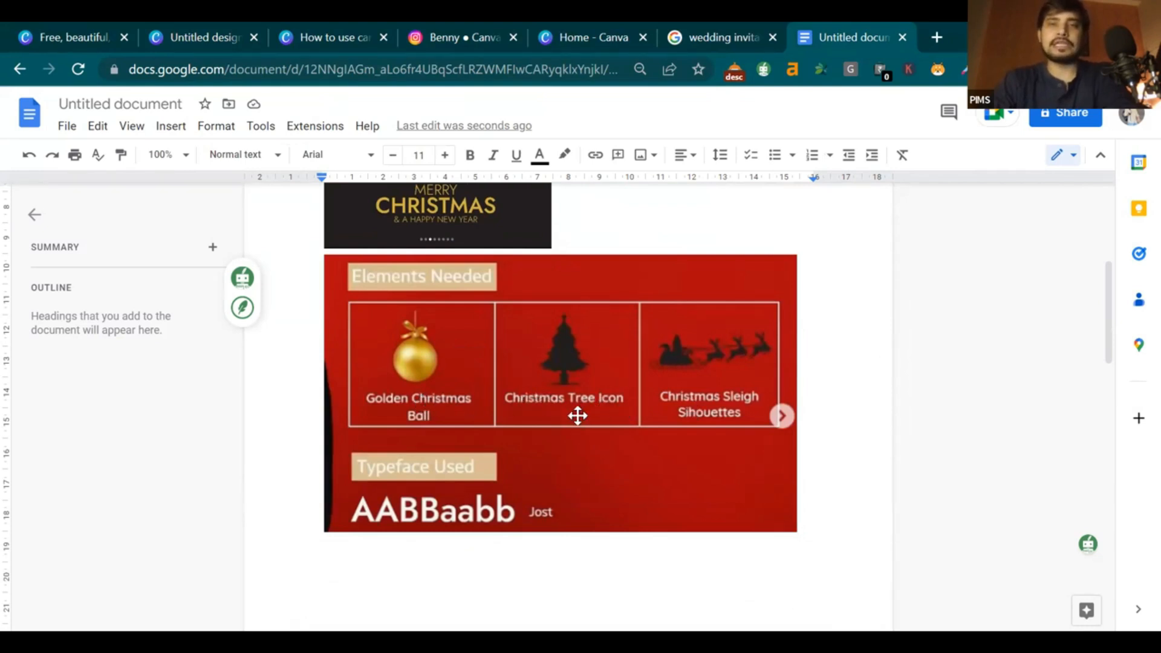
{"action": "left_click", "coordinate": [202, 36]}
{"action": "left_click", "coordinate": [695, 395]}
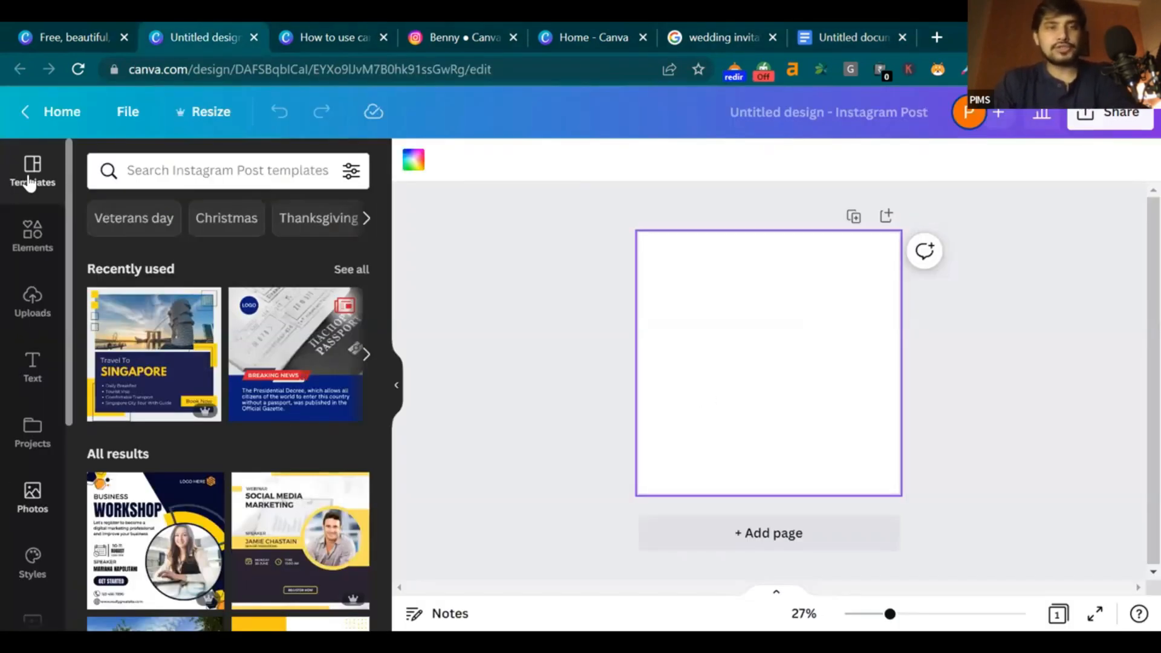
{"action": "mouse_move", "coordinate": [64, 226]}
{"action": "left_mouse_down"}
{"action": "mouse_move", "coordinate": [61, 408]}
{"action": "mouse_move", "coordinate": [66, 230]}
{"action": "left_mouse_up"}
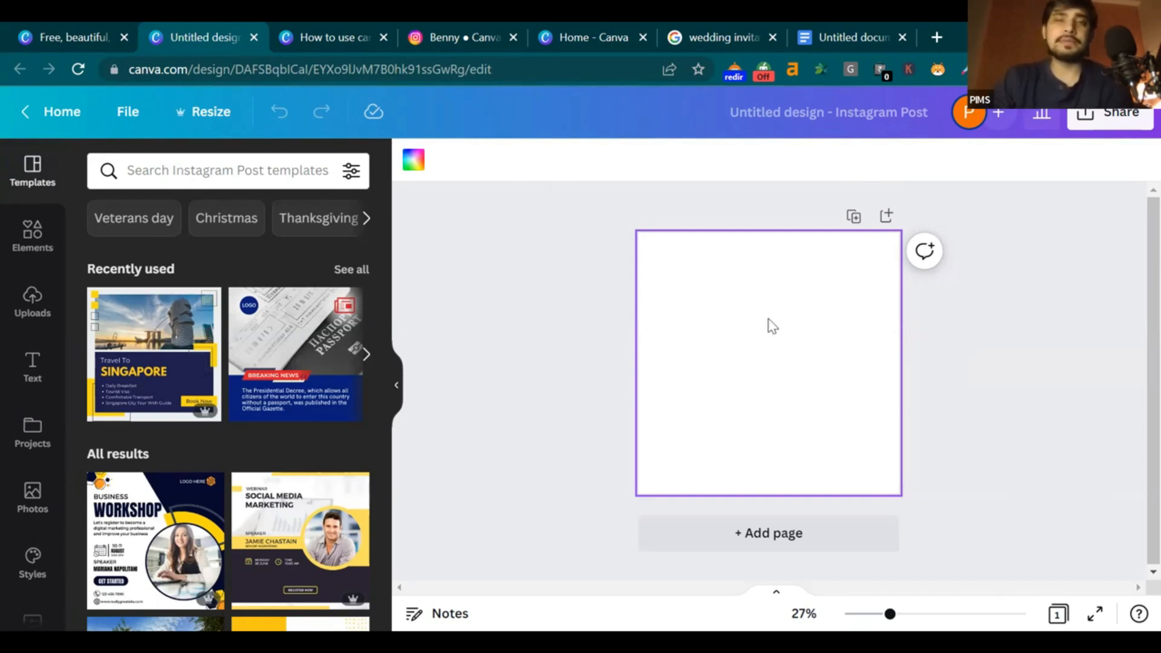
{"action": "left_click", "coordinate": [459, 320]}
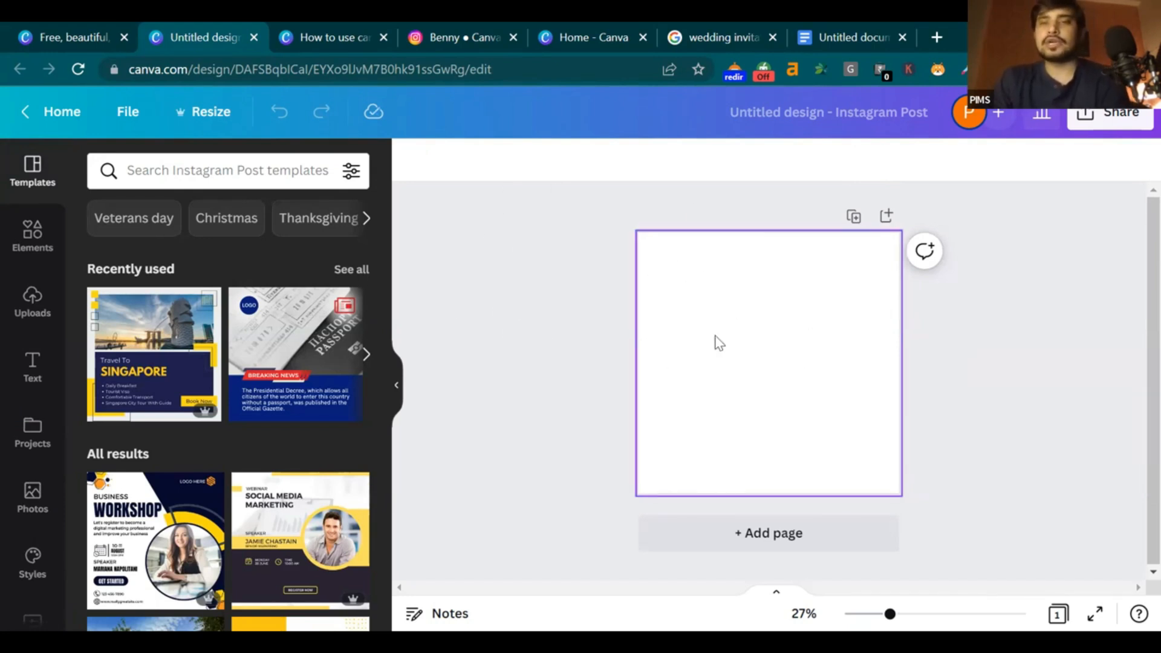
{"action": "left_click", "coordinate": [804, 331]}
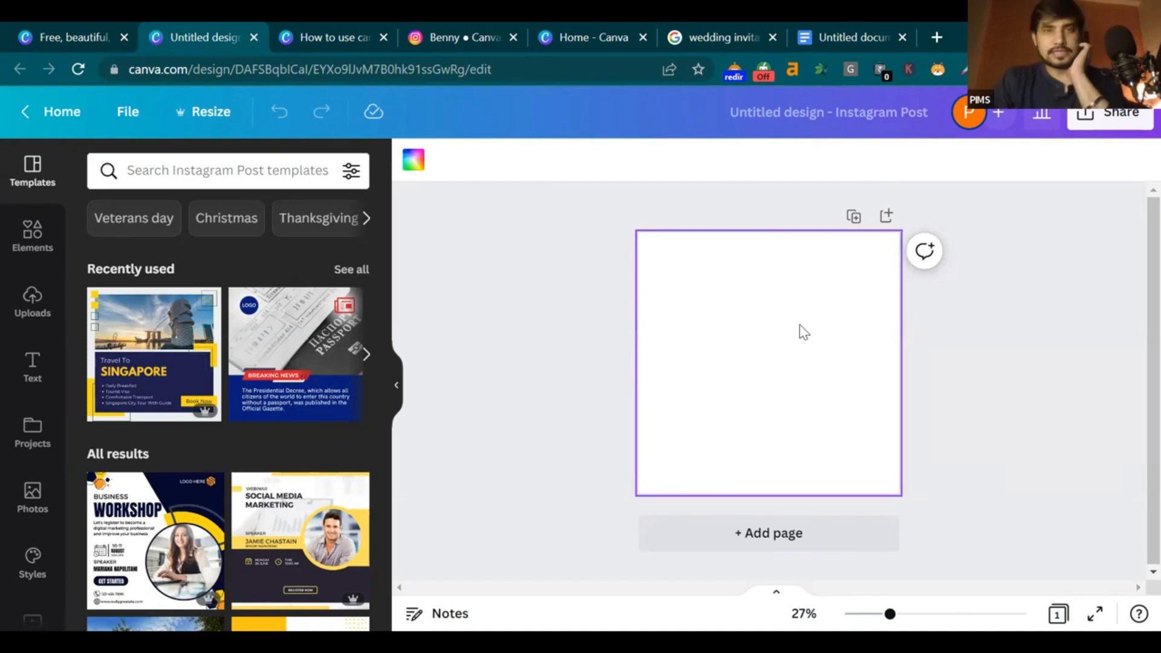
{"action": "left_click", "coordinate": [414, 162]}
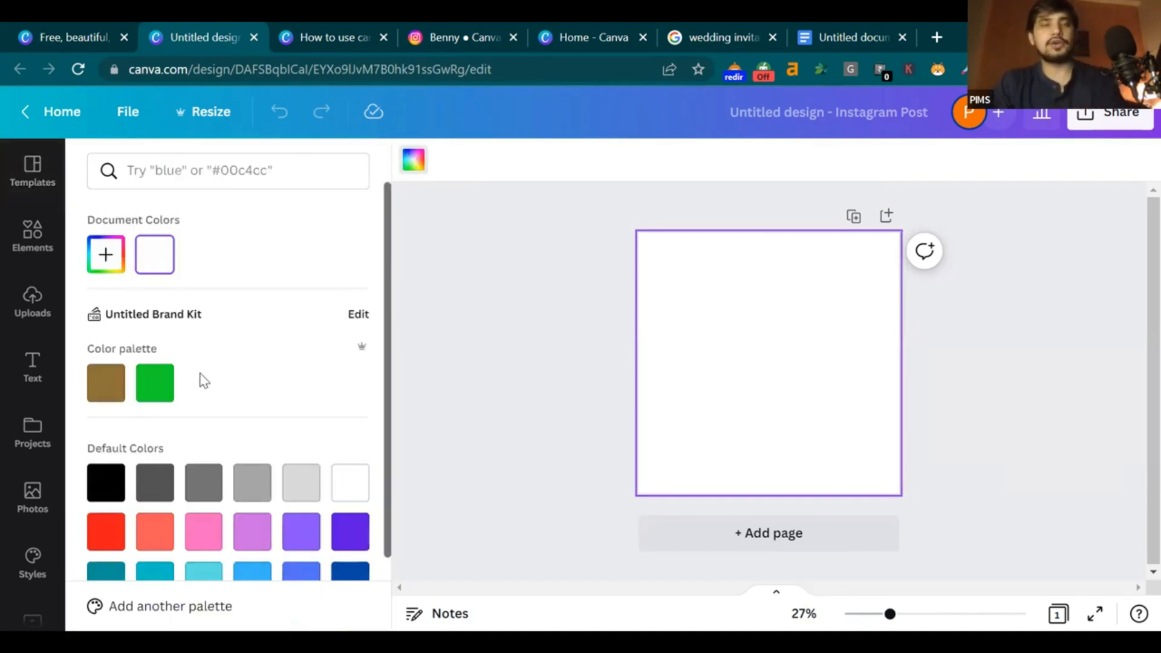
{"action": "scroll", "coordinate": [199, 375], "scroll_direction": "down", "scroll_amount": 2}
{"action": "scroll", "coordinate": [169, 357], "scroll_direction": "up", "scroll_amount": 2}
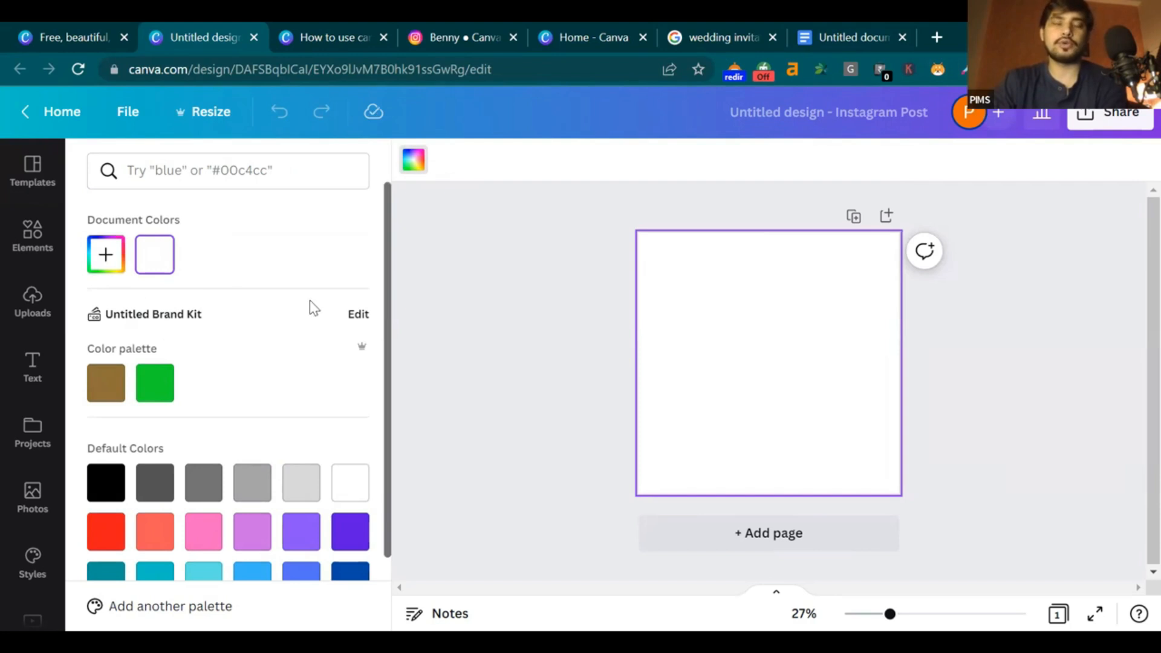
{"action": "left_click", "coordinate": [461, 242]}
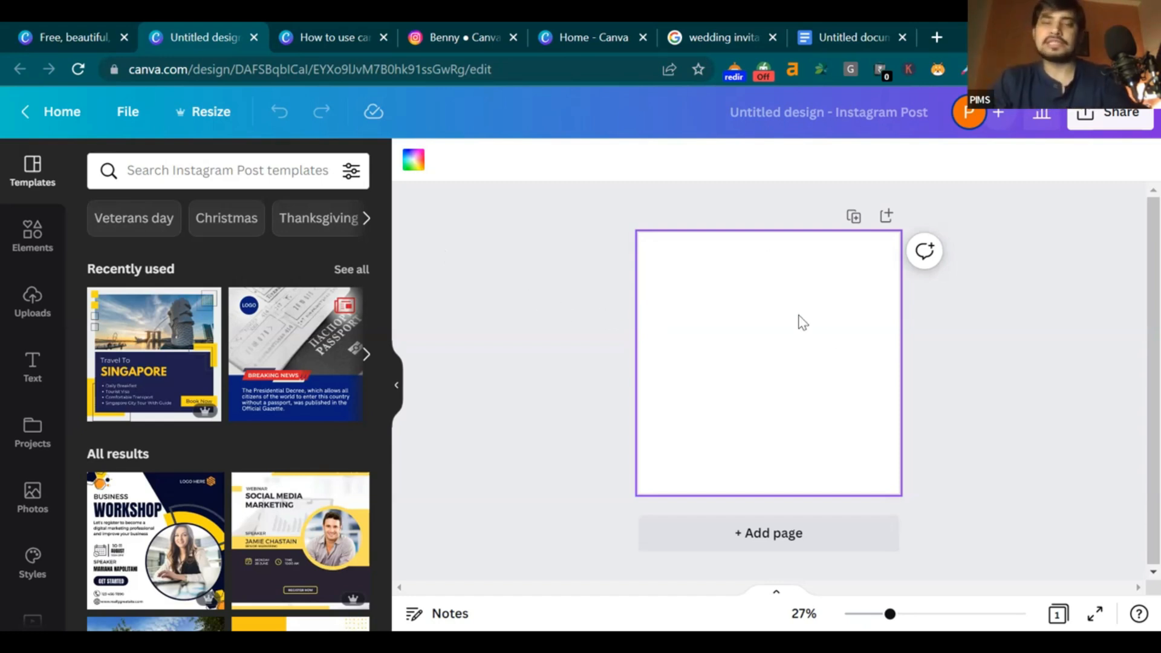
Search the templates for 'Christmas Instagram Posts'
{"action": "left_click", "coordinate": [250, 174]}
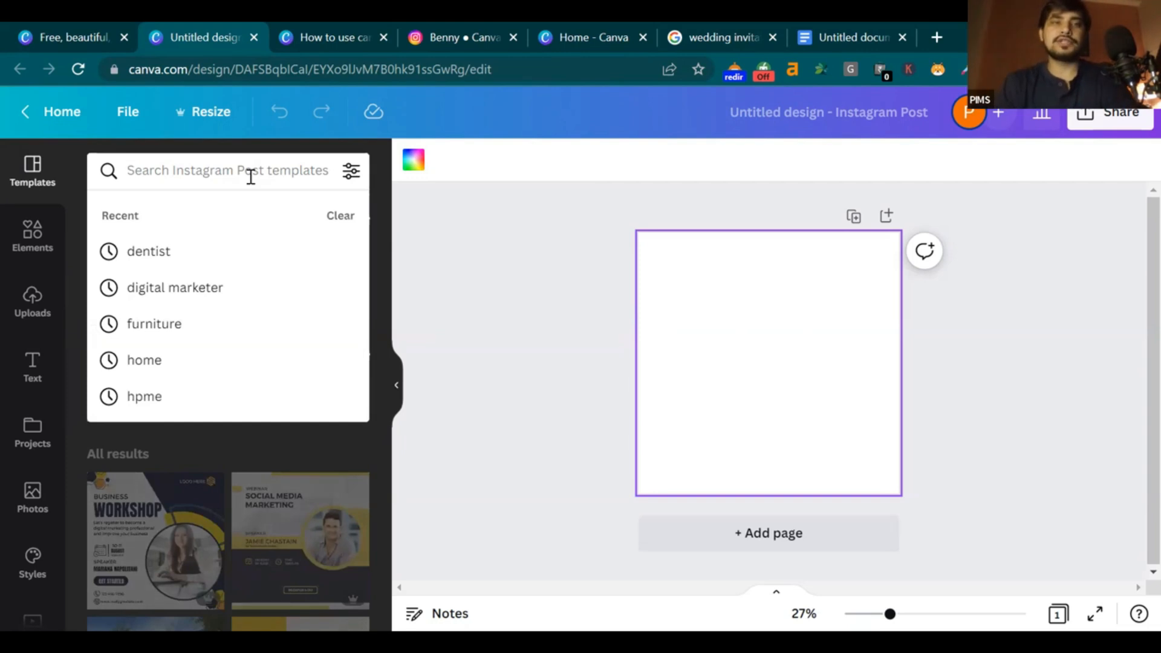
{"action": "type", "text": "c"}
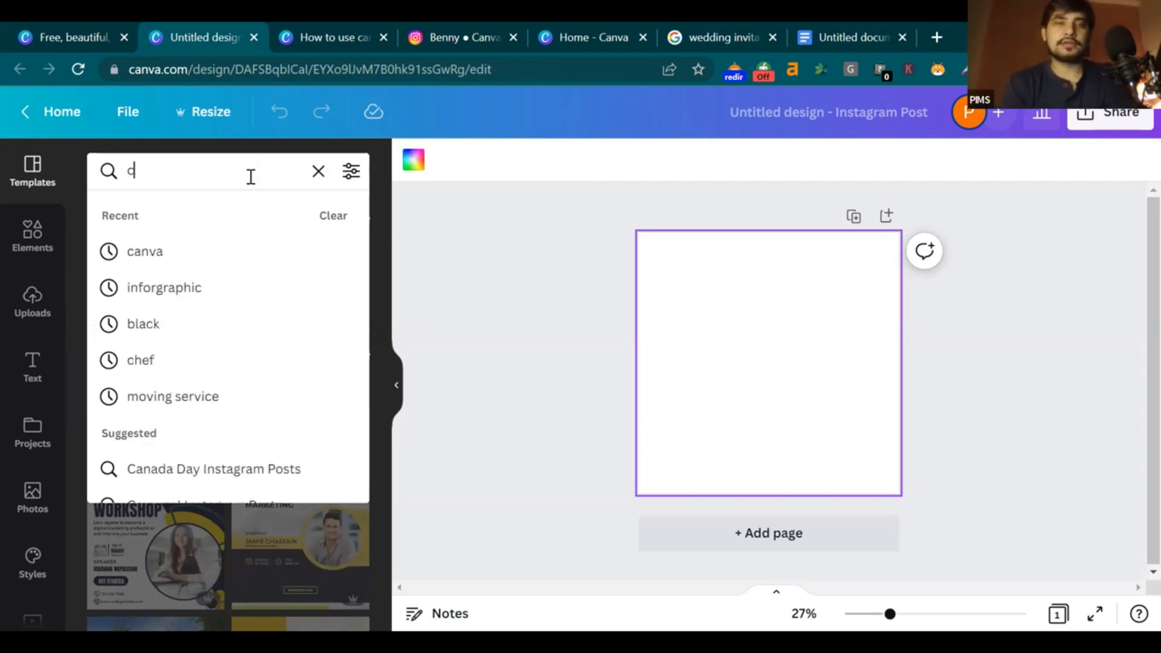
{"action": "type", "text": "hr"}
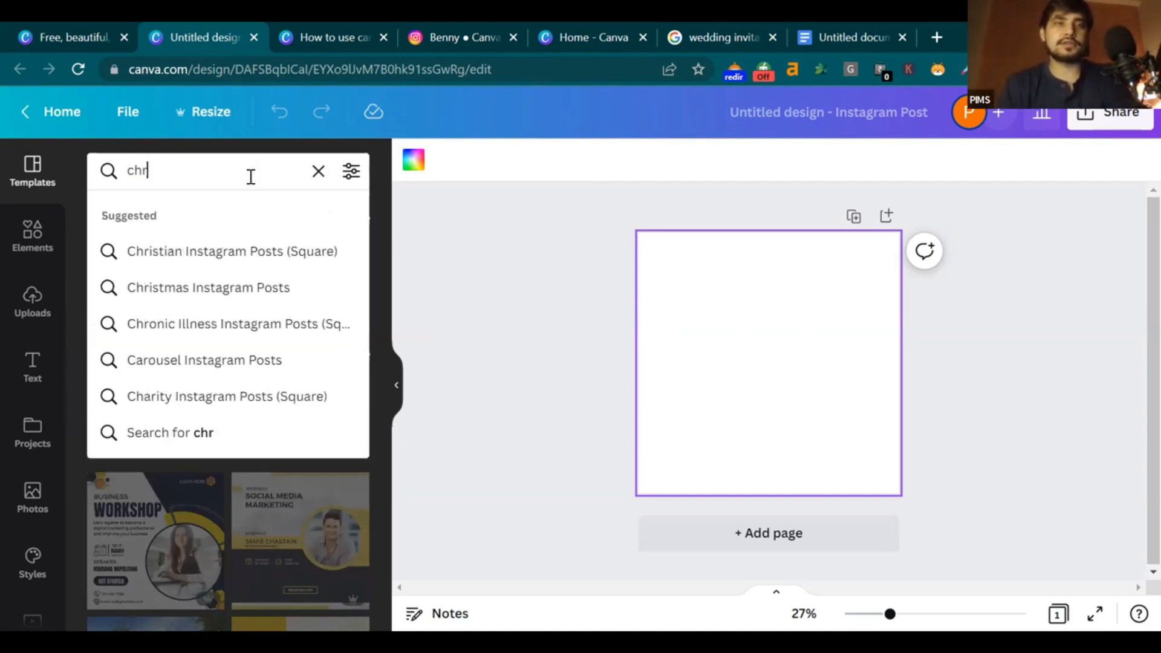
{"action": "left_click", "coordinate": [251, 288]}
{"action": "scroll", "coordinate": [252, 290], "scroll_direction": "down", "scroll_amount": 9}
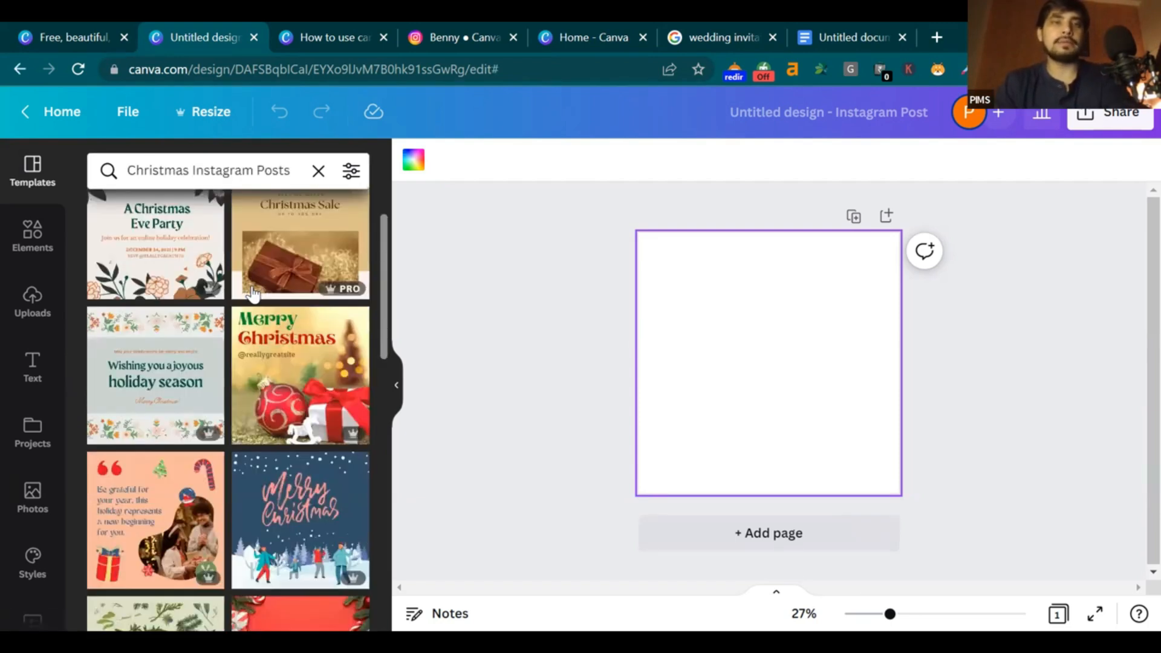
Add a second page and apply the Merry Christmas red baubles template to it
{"action": "left_click", "coordinate": [743, 534]}
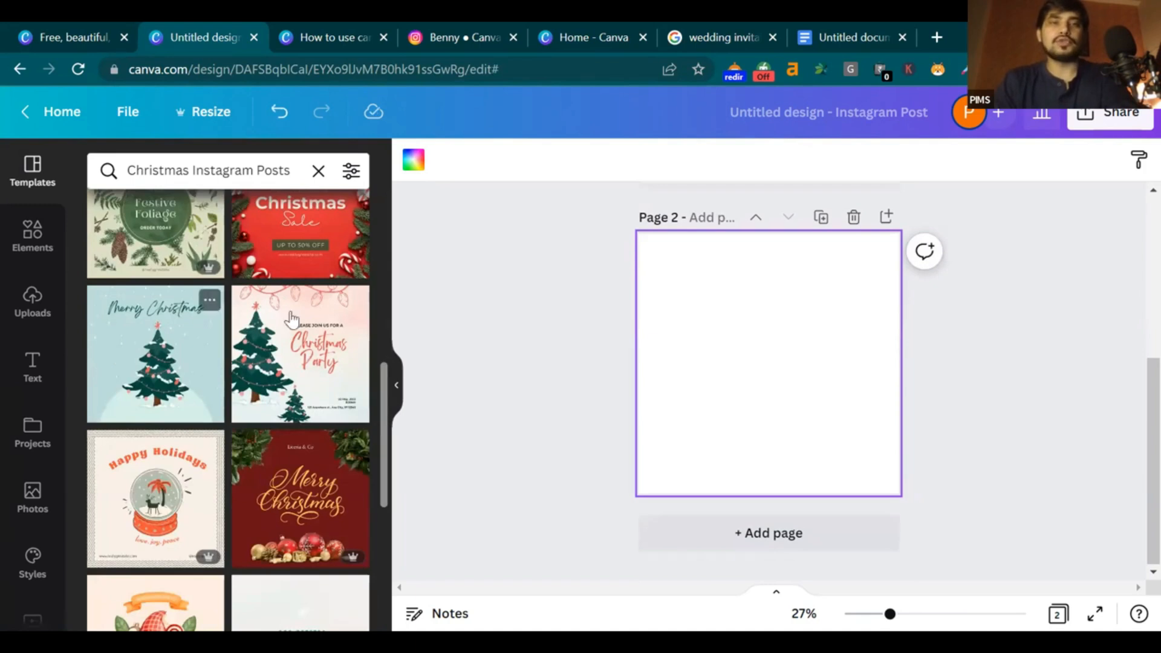
{"action": "scroll", "coordinate": [202, 377], "scroll_direction": "up", "scroll_amount": 9}
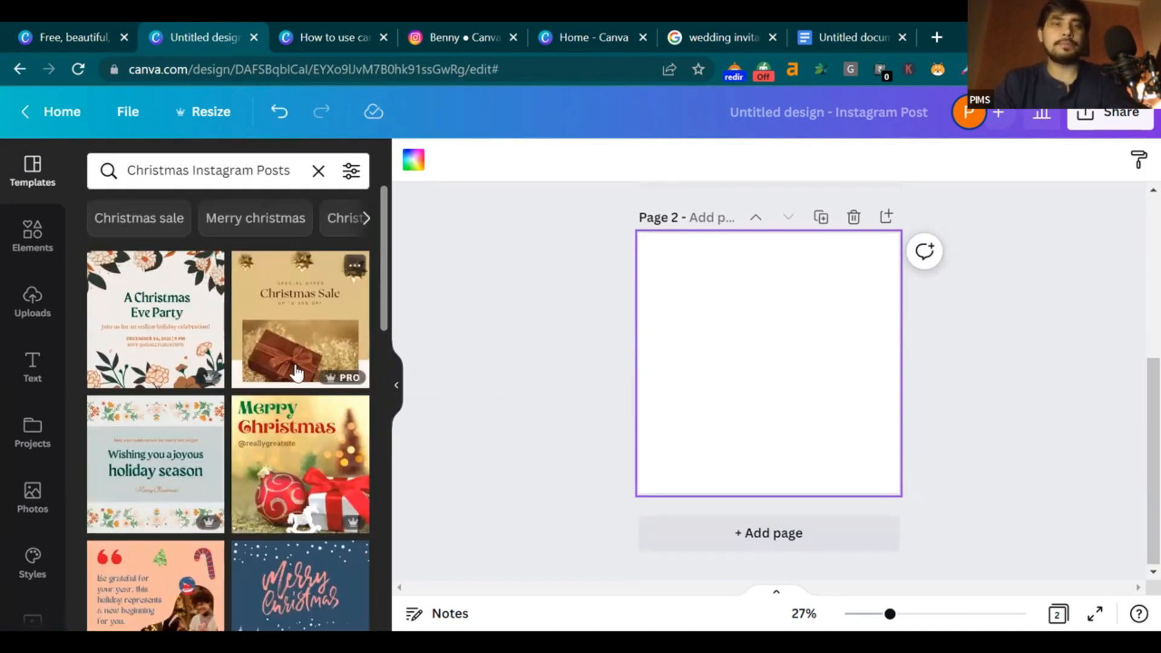
{"action": "scroll", "coordinate": [292, 366], "scroll_direction": "down", "scroll_amount": 3}
{"action": "scroll", "coordinate": [266, 372], "scroll_direction": "up", "scroll_amount": 1}
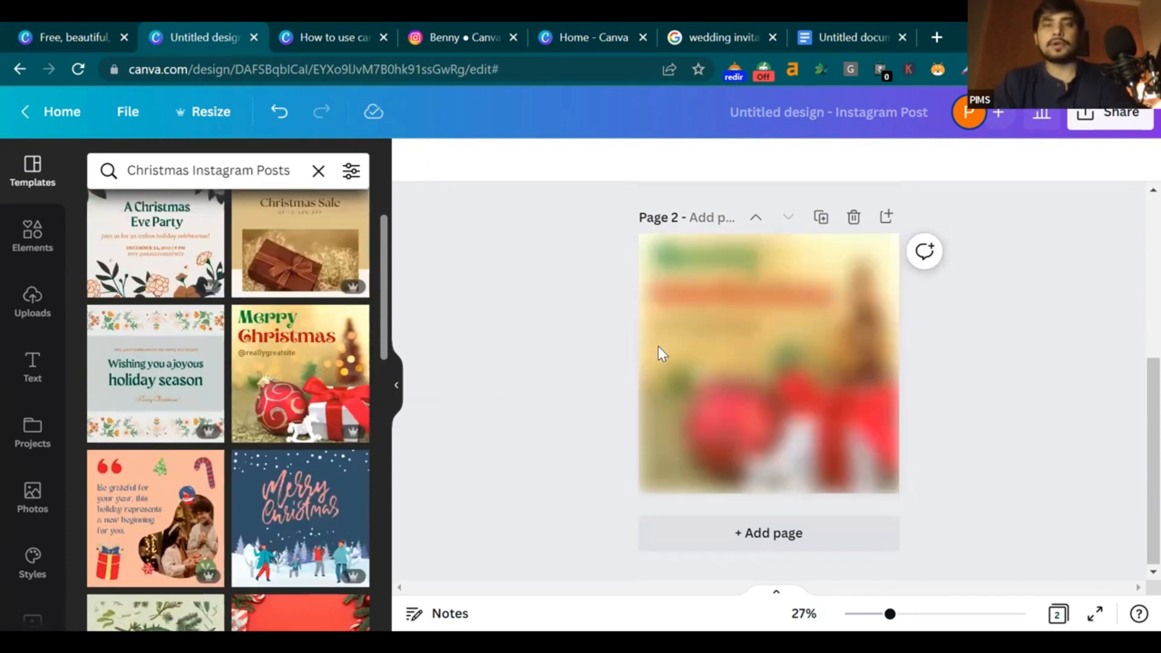
Select the page 2 template's background photo and Christmas heading text
{"action": "left_click", "coordinate": [658, 346]}
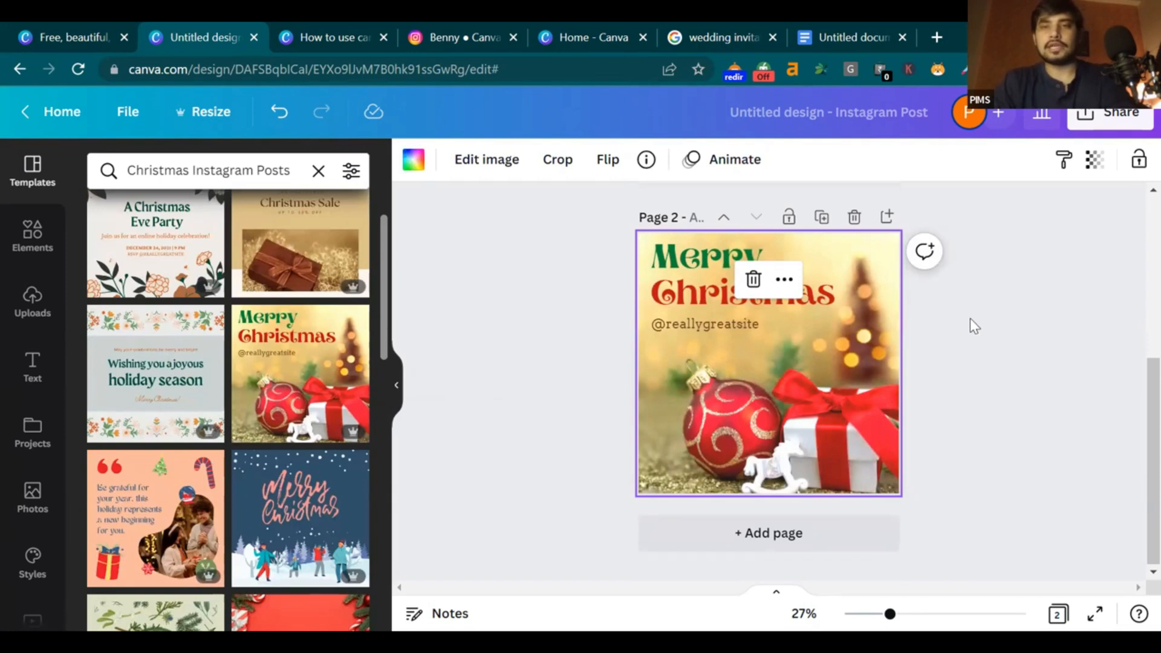
{"action": "left_click", "coordinate": [683, 296]}
{"action": "left_click", "coordinate": [684, 297]}
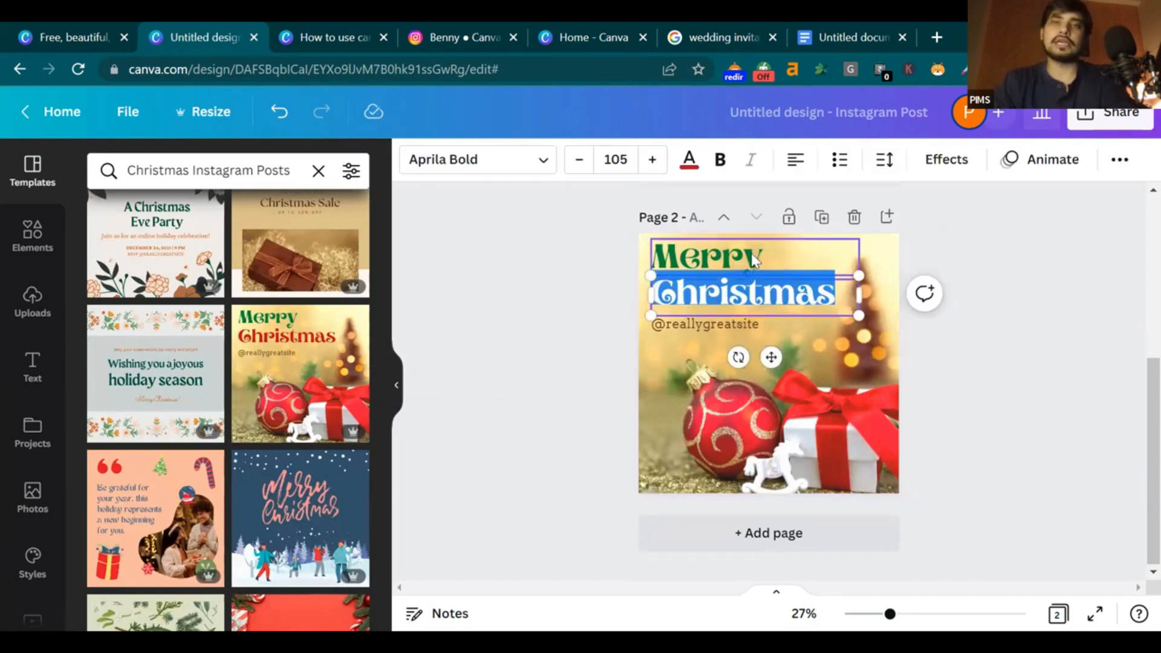
{"action": "key", "text": "Escape"}
{"action": "left_click", "coordinate": [741, 327]}
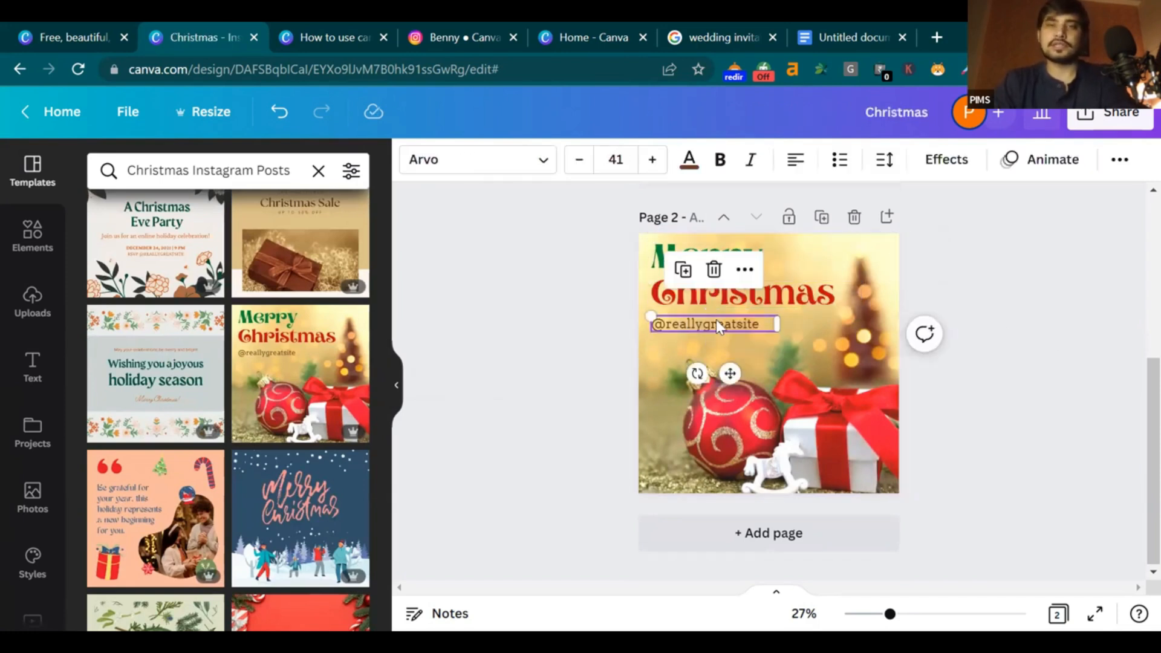
{"action": "left_click", "coordinate": [764, 324]}
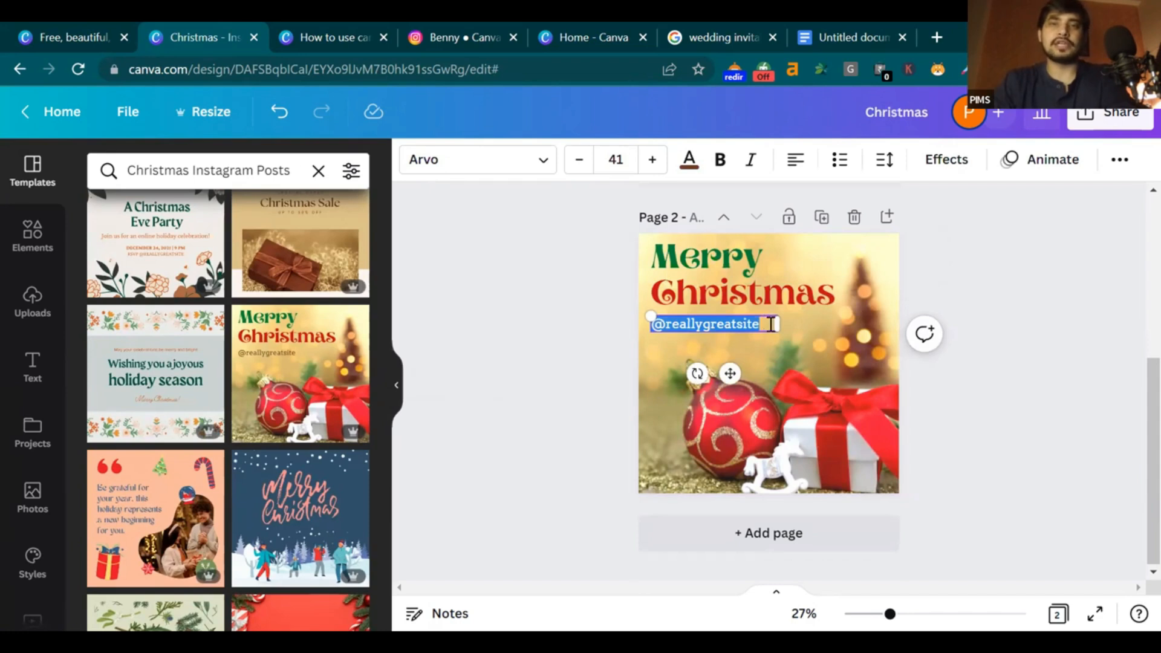
{"action": "left_click", "coordinate": [770, 327]}
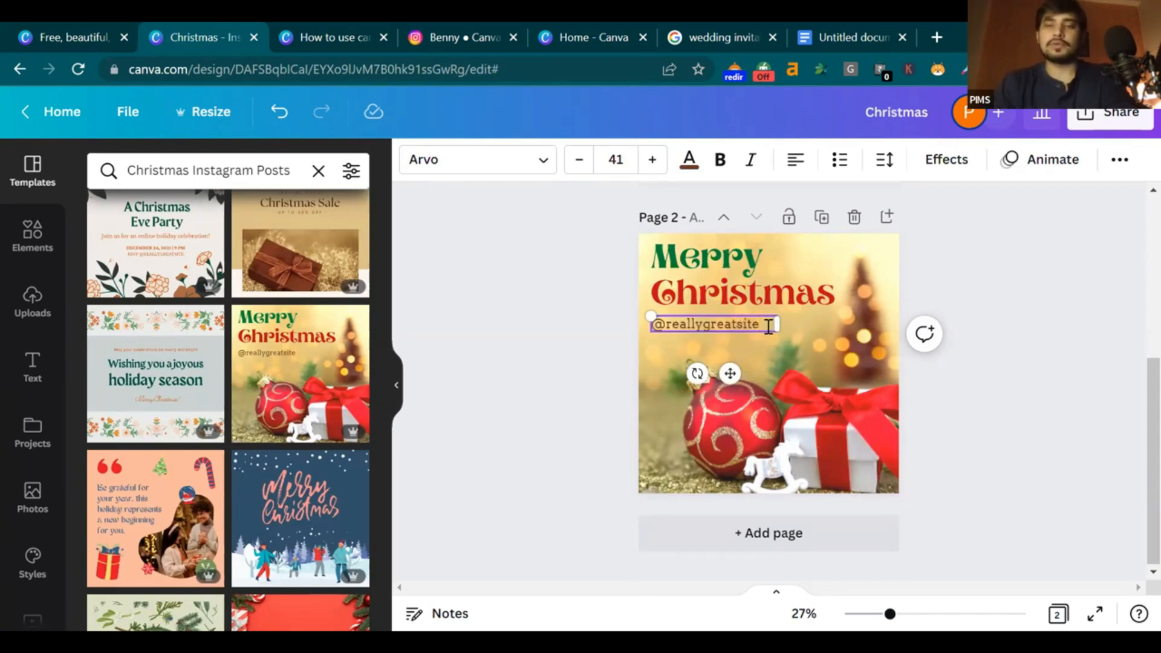
{"action": "key", "text": "BackSpace"}
{"action": "key", "text": "BackSpace"}
{"action": "key", "text": "BackSpace"}
{"action": "key", "text": "BackSpace"}
{"action": "key", "text": "BackSpace"}
{"action": "key", "text": "BackSpace"}
{"action": "key", "text": "BackSpace"}
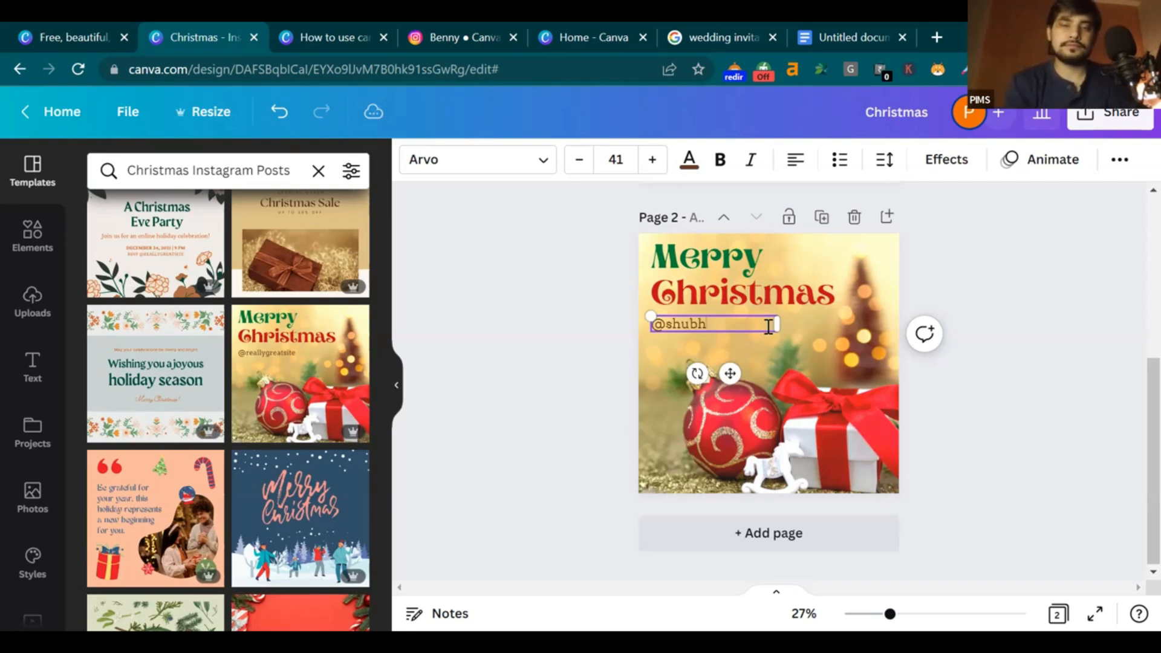
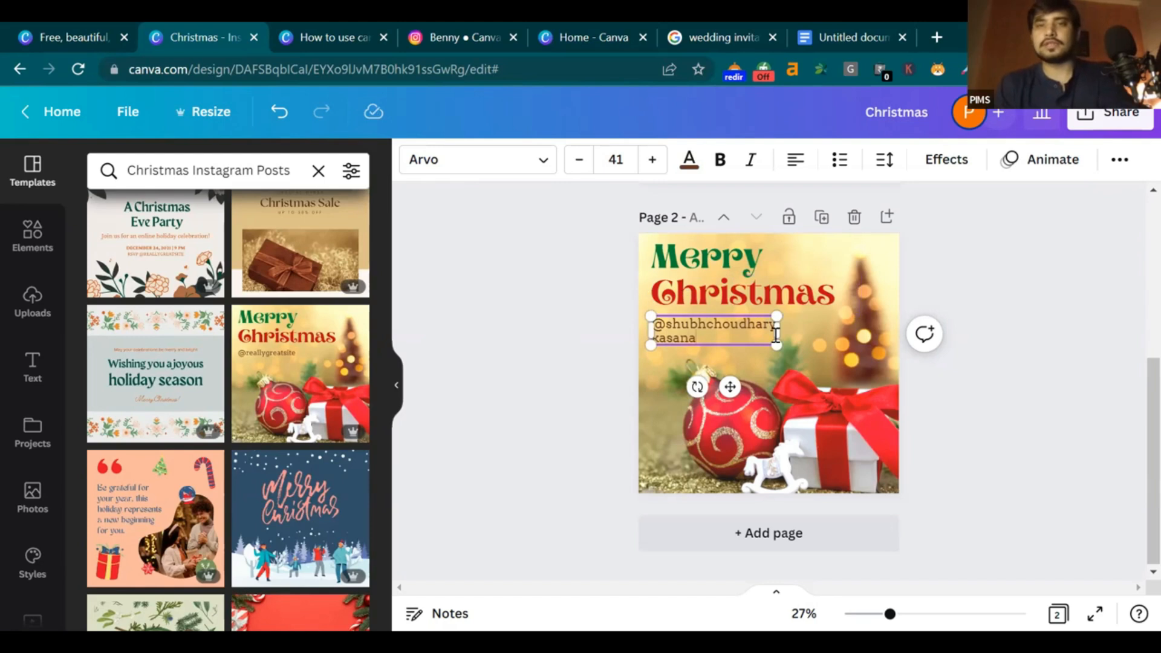
{"action": "left_click_drag", "start_coordinate": [781, 326], "coordinate": [843, 326]}
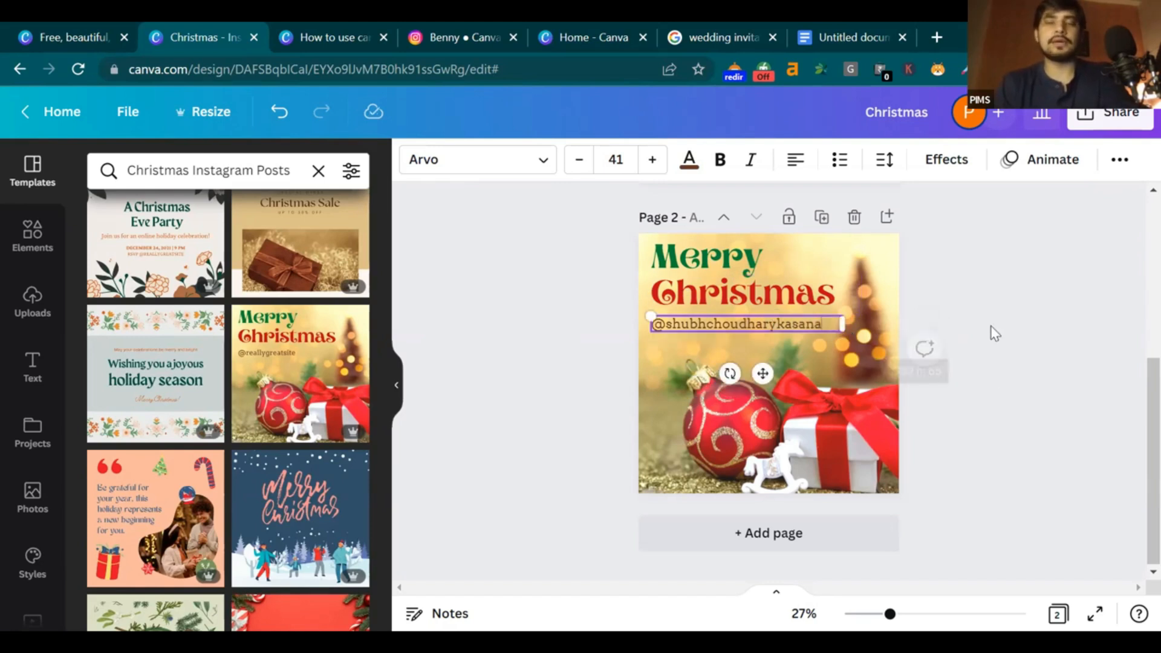
{"action": "left_click", "coordinate": [891, 257]}
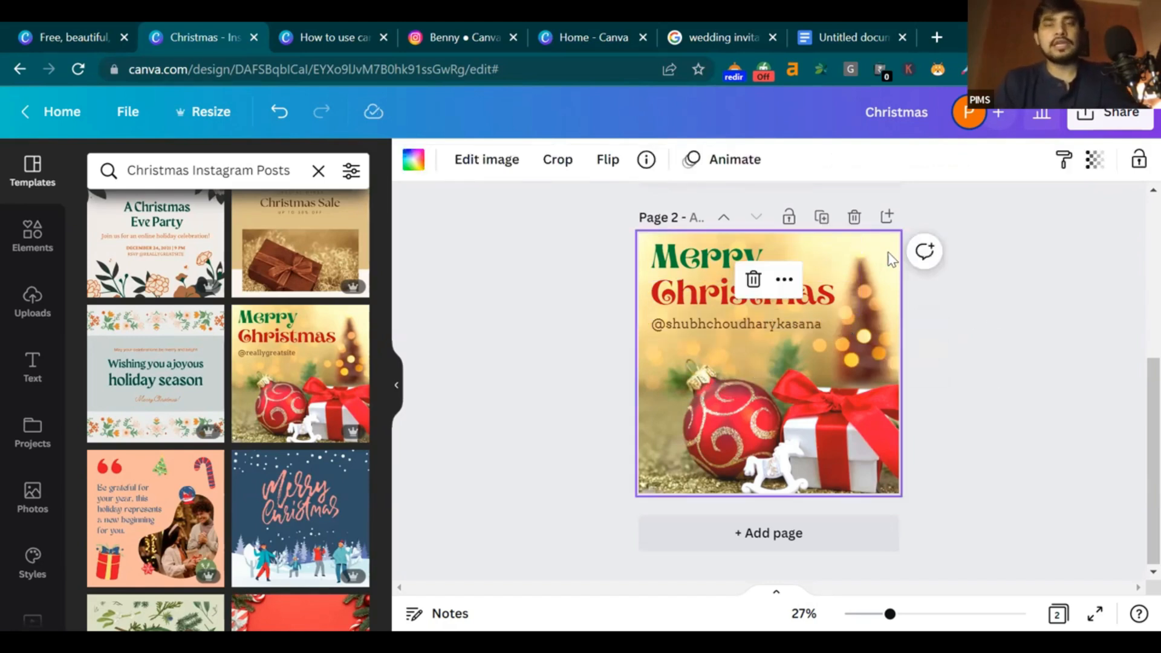
{"action": "scroll", "coordinate": [933, 337], "scroll_direction": "up", "scroll_amount": 5}
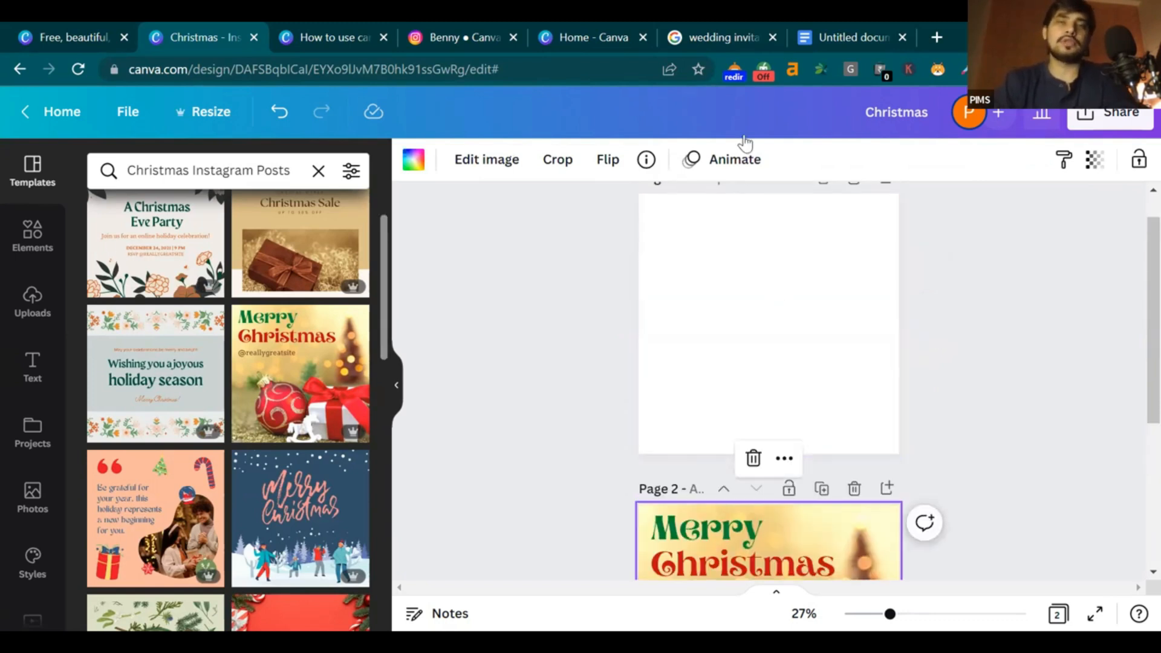
{"action": "left_click", "coordinate": [845, 29]}
Go back to the Canva editor tab showing blank Page 1 above the template page
{"action": "left_click", "coordinate": [739, 26]}
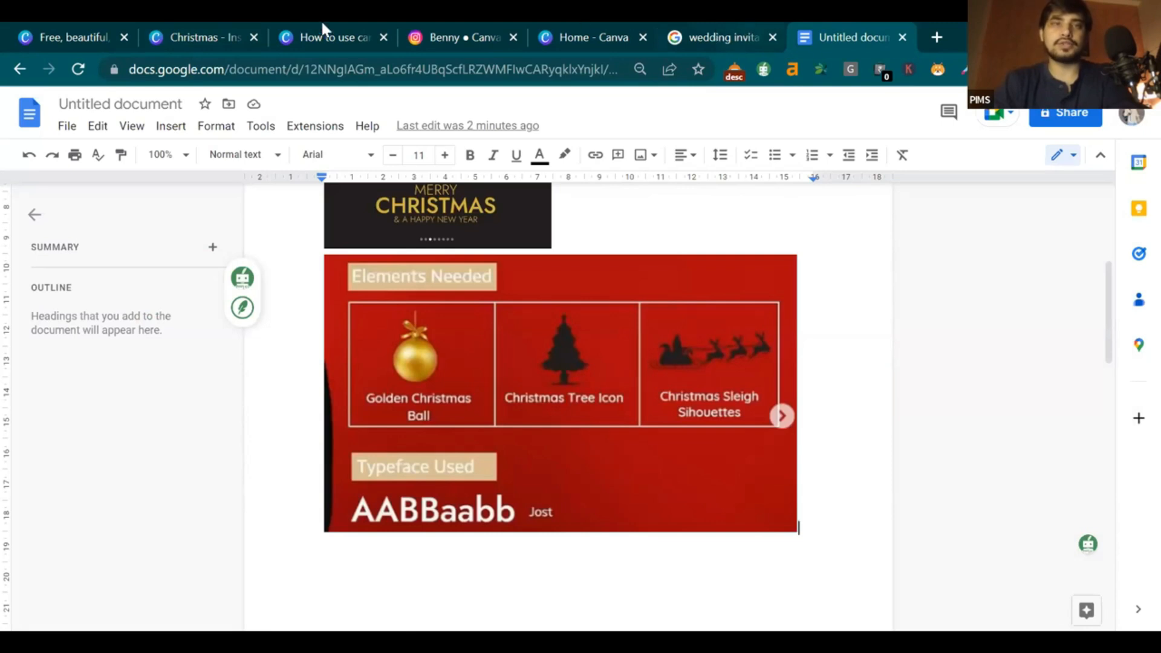
{"action": "left_click", "coordinate": [222, 36]}
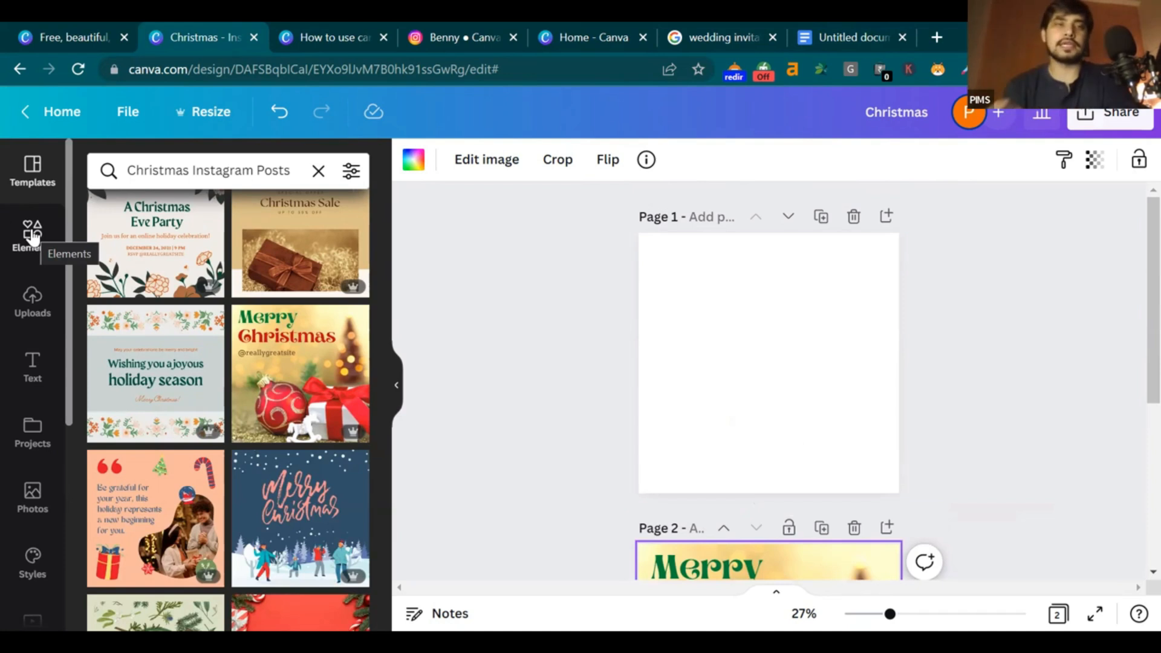
Open the Elements search box after checking the needed-elements list in Google Docs
{"action": "left_click", "coordinate": [34, 238]}
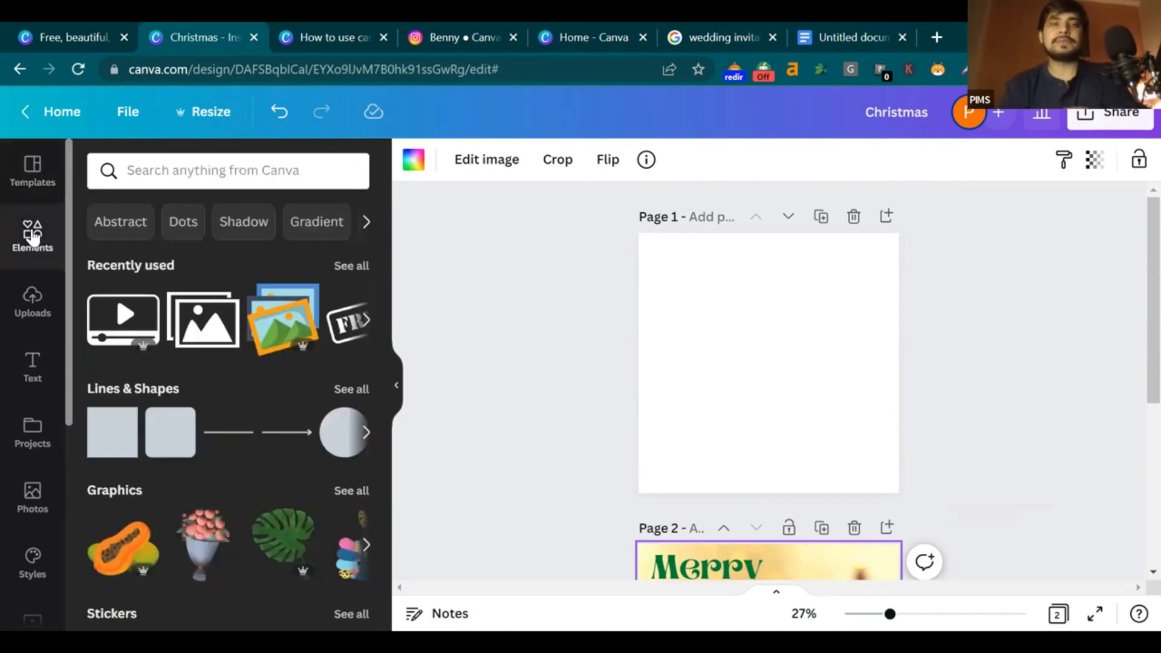
{"action": "left_click", "coordinate": [246, 168]}
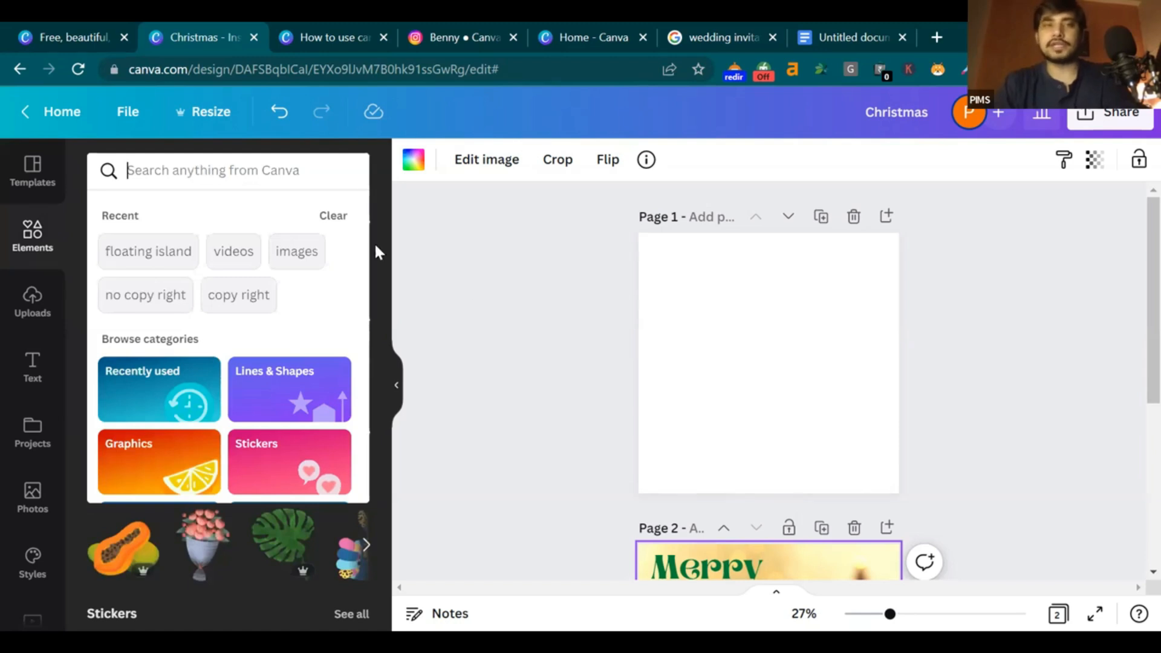
{"action": "left_click", "coordinate": [483, 266]}
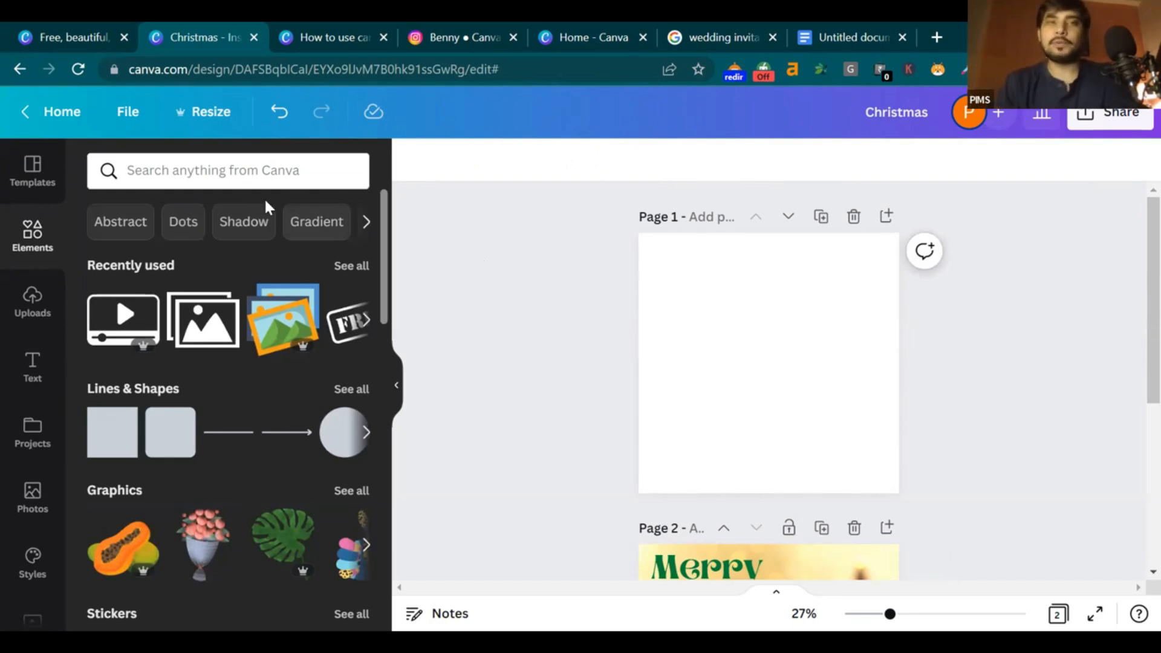
{"action": "left_click", "coordinate": [249, 176]}
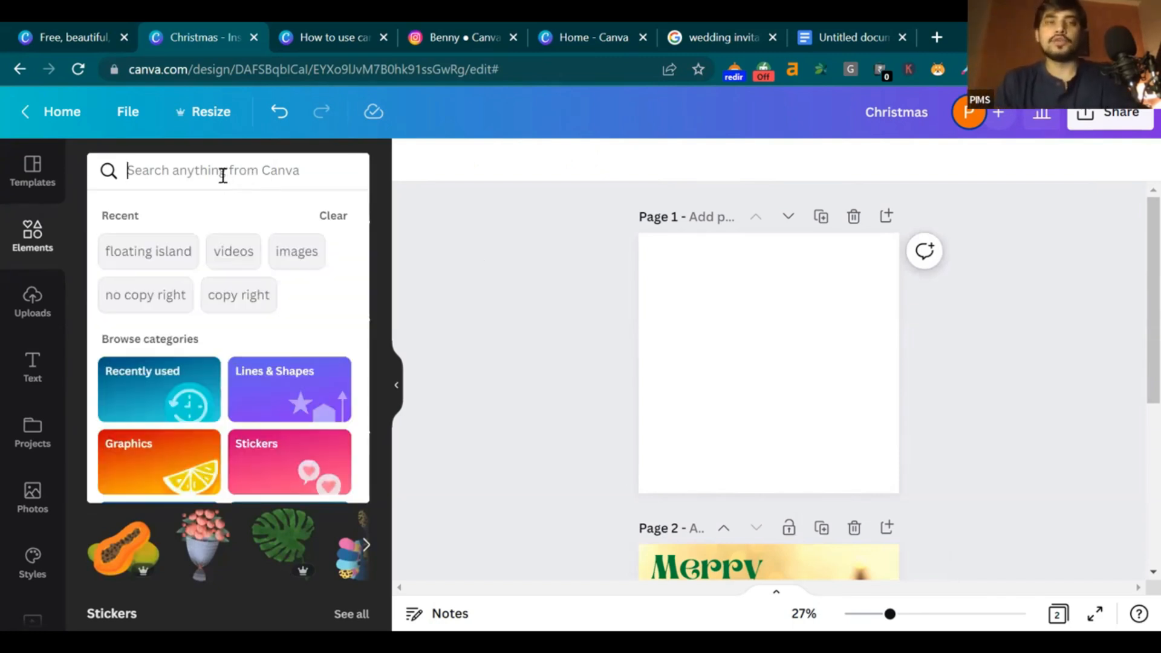
{"action": "left_click", "coordinate": [847, 33]}
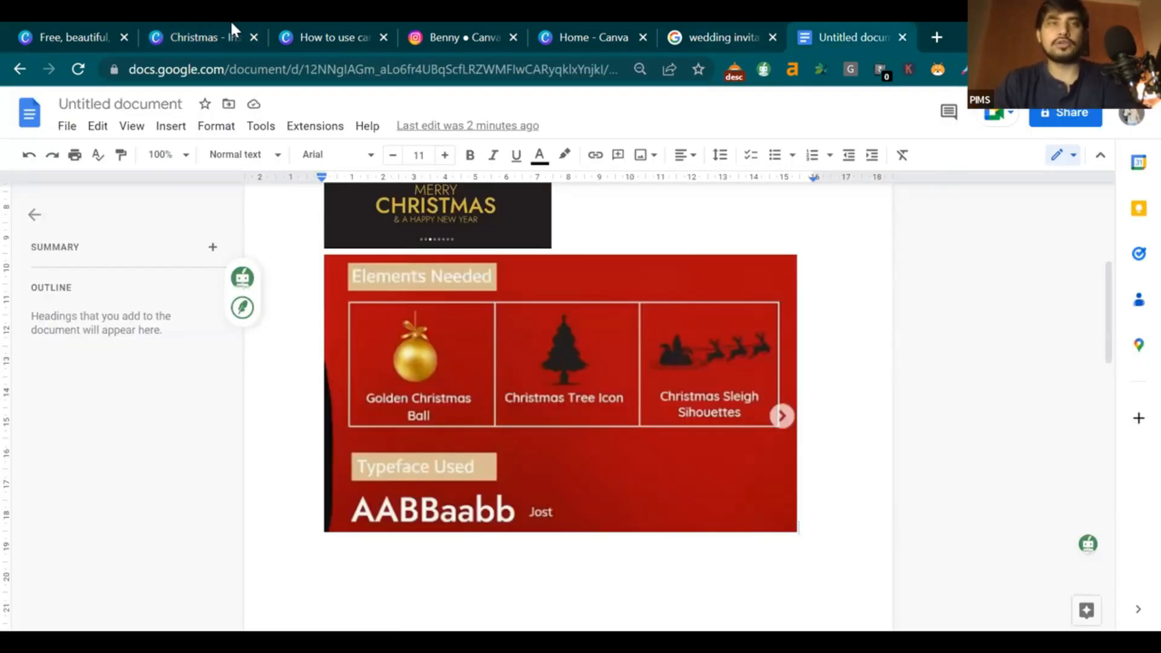
{"action": "key", "text": "ctrl+2"}
Search elements for 'golden ball' and browse the results
{"action": "type", "text": "go"}
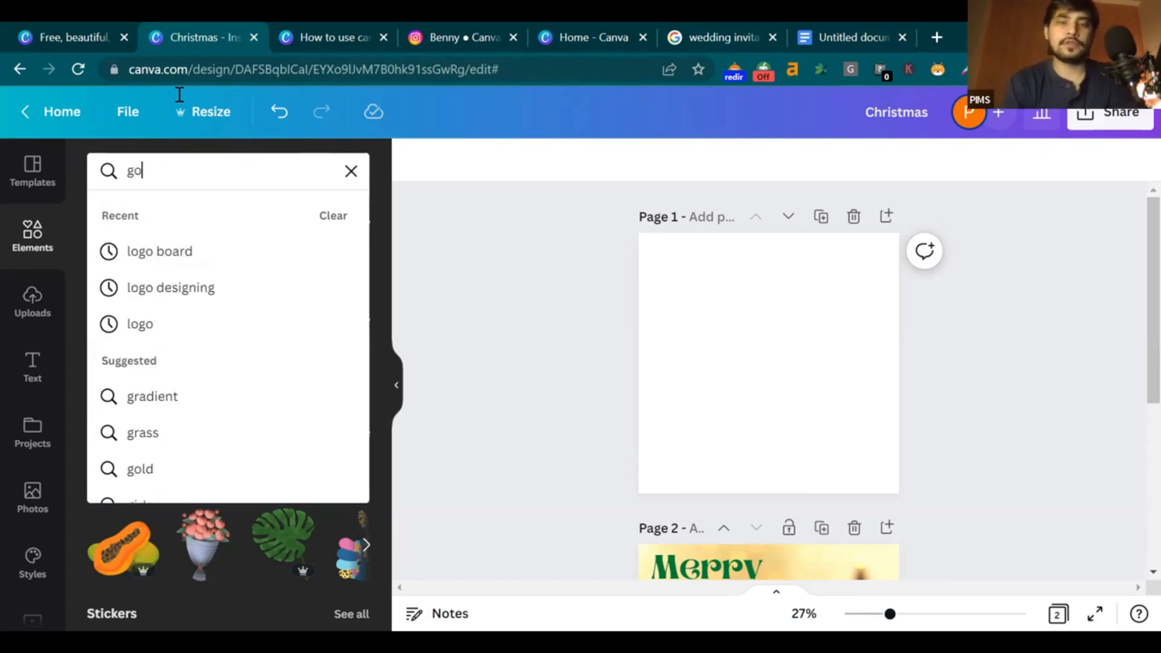
{"action": "type", "text": "lden ball"}
{"action": "key", "text": "Return"}
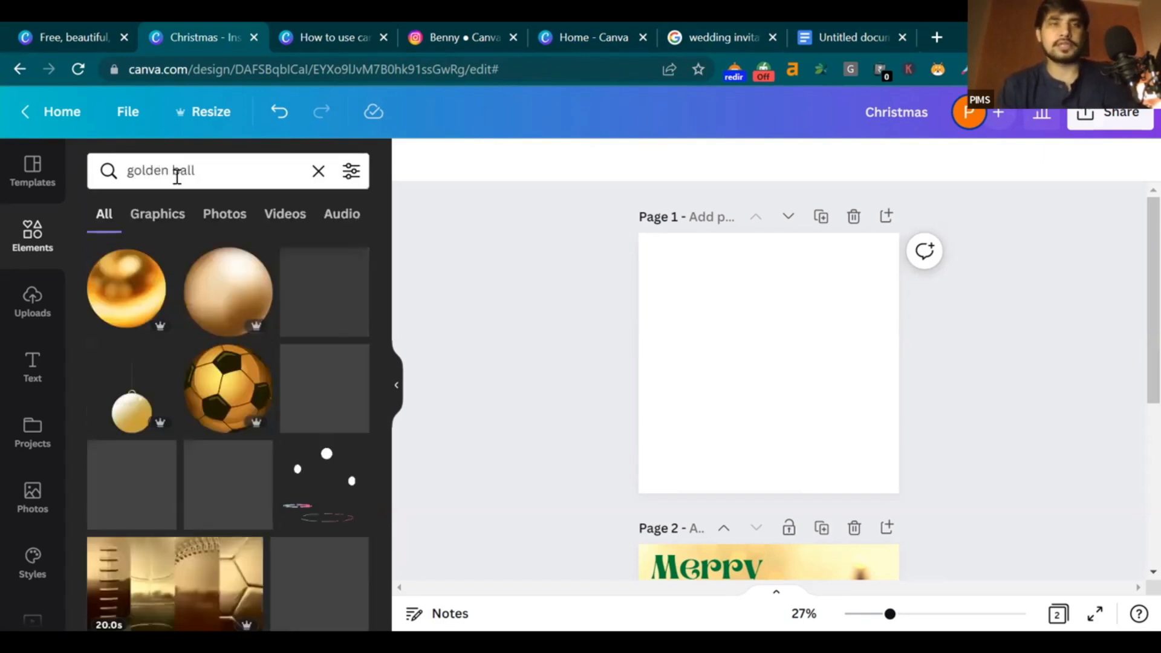
{"action": "scroll", "coordinate": [177, 288], "scroll_direction": "down", "scroll_amount": 5}
{"action": "scroll", "coordinate": [181, 299], "scroll_direction": "down", "scroll_amount": 4}
{"action": "scroll", "coordinate": [181, 300], "scroll_direction": "up", "scroll_amount": 1}
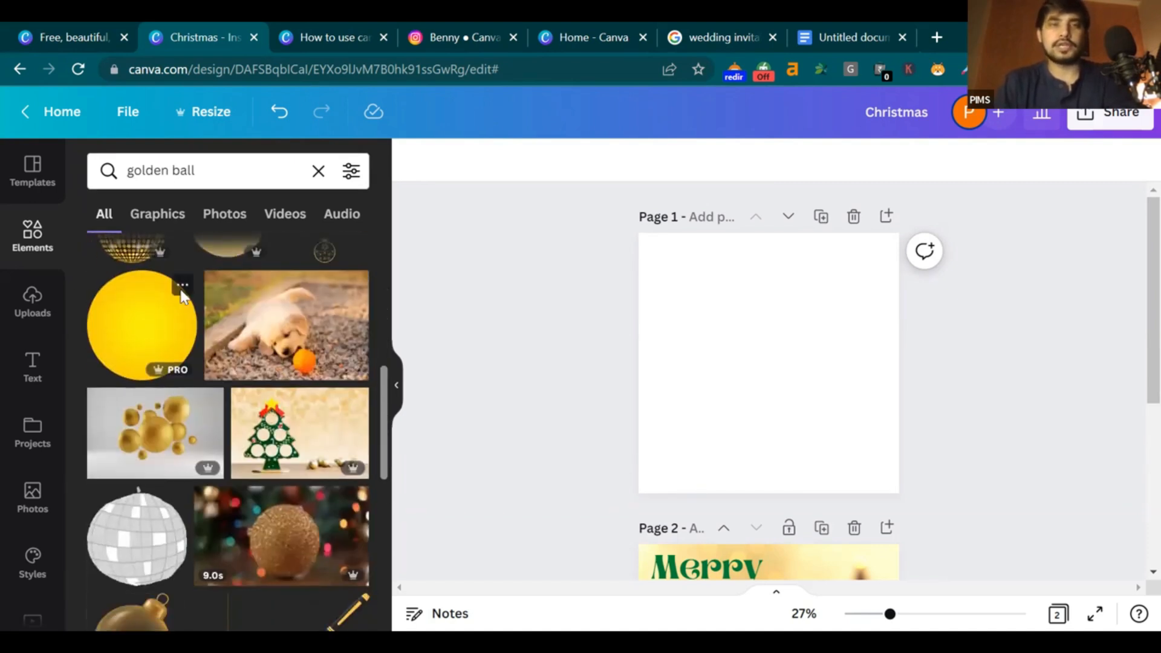
{"action": "scroll", "coordinate": [181, 295], "scroll_direction": "down", "scroll_amount": 3}
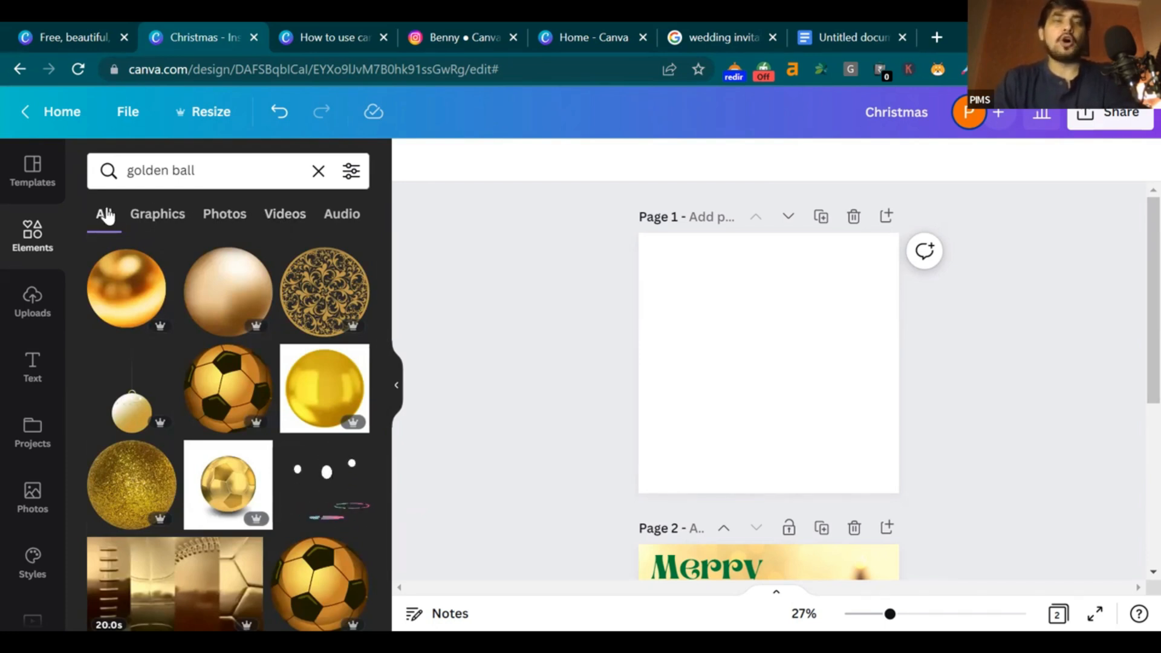
{"action": "scroll", "coordinate": [309, 404], "scroll_direction": "down", "scroll_amount": 2}
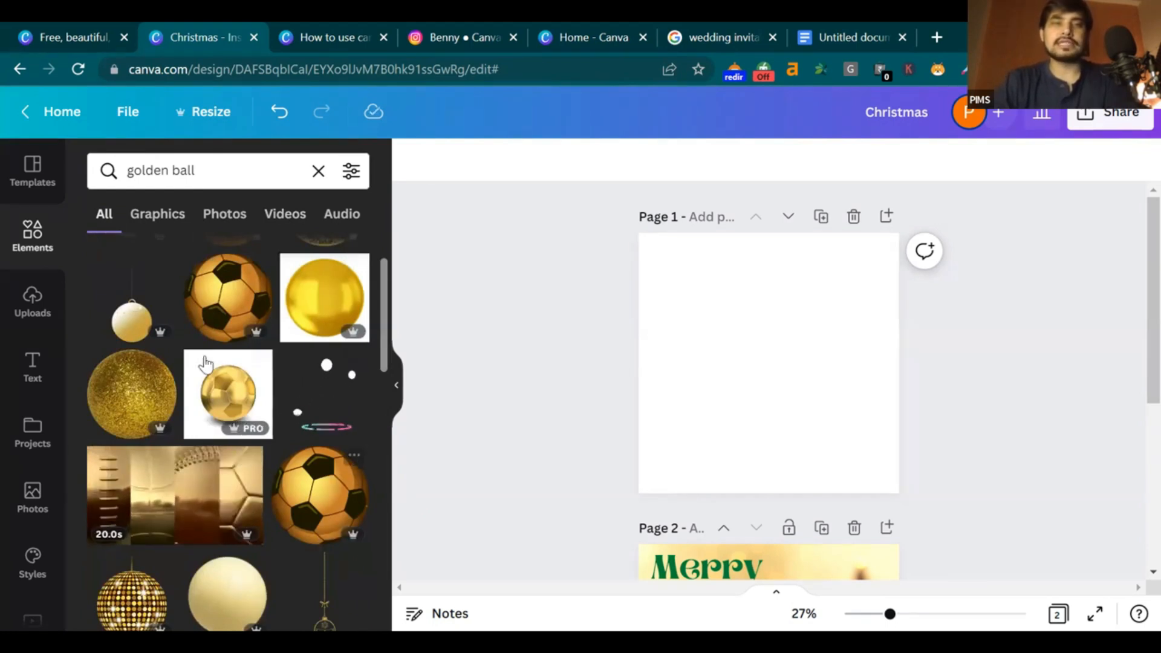
{"action": "scroll", "coordinate": [203, 338], "scroll_direction": "up", "scroll_amount": 2}
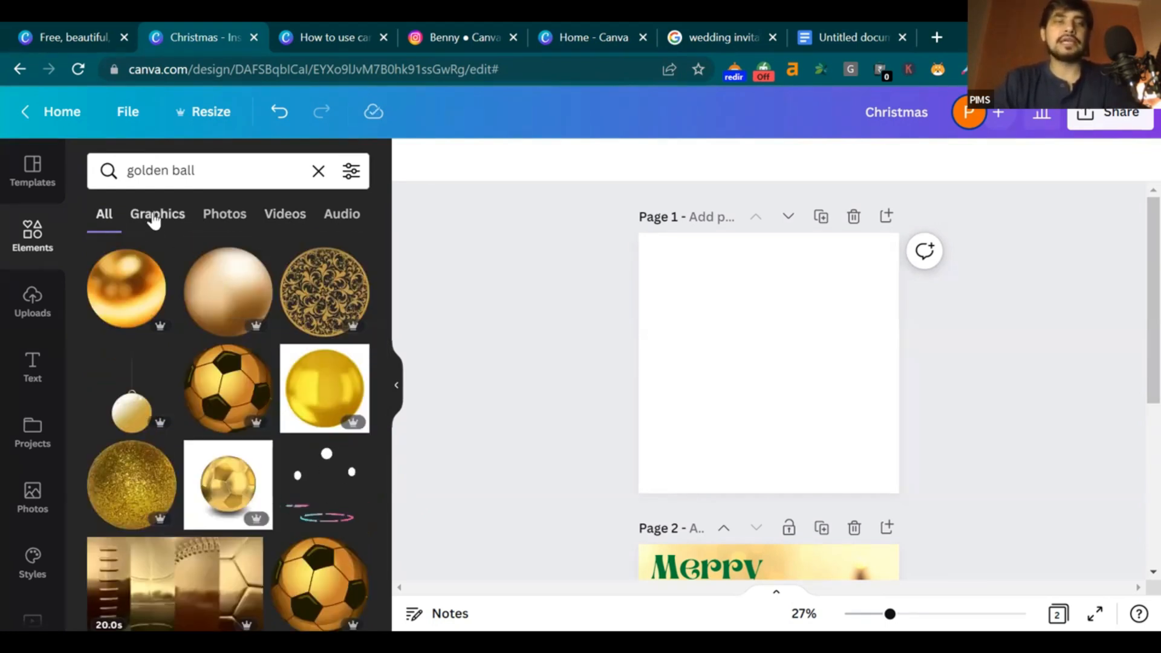
Filter the golden ball results to Graphics and browse the gold and silver baubles
{"action": "left_click", "coordinate": [156, 218]}
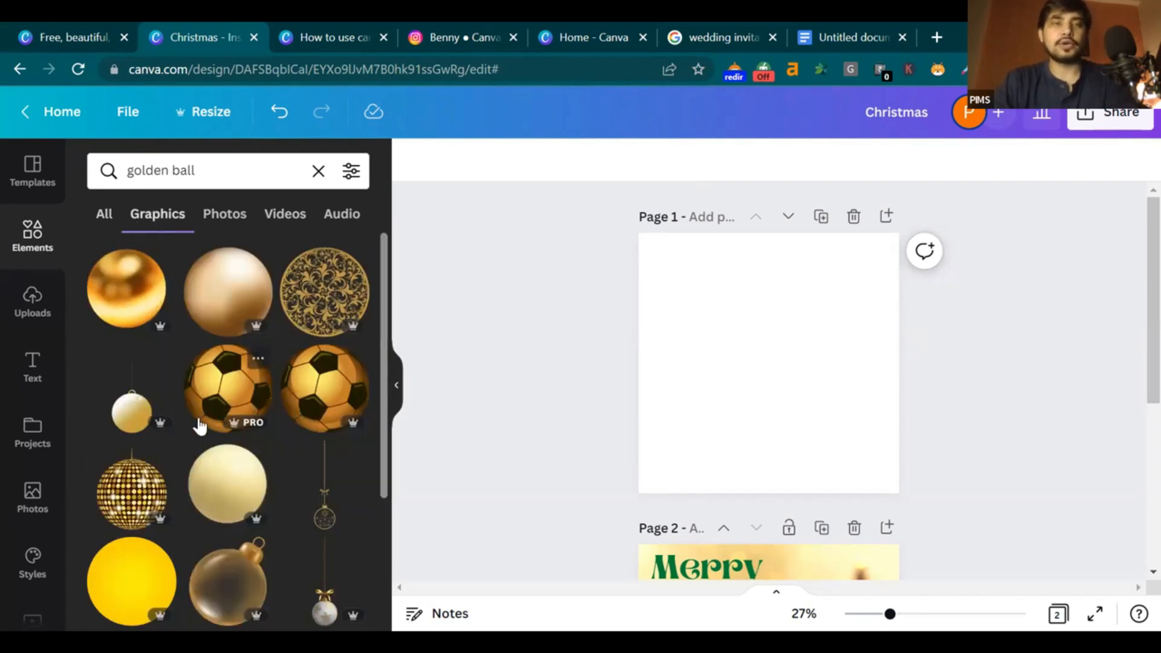
{"action": "scroll", "coordinate": [212, 435], "scroll_direction": "down", "scroll_amount": 8}
{"action": "scroll", "coordinate": [225, 437], "scroll_direction": "up", "scroll_amount": 2}
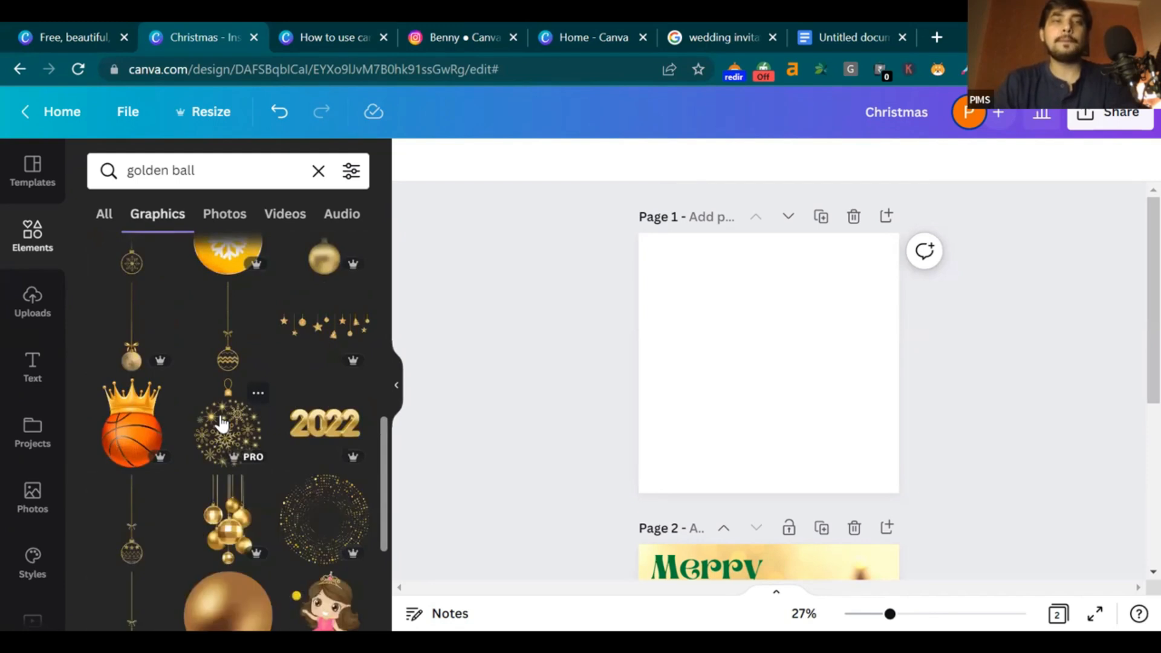
{"action": "scroll", "coordinate": [222, 423], "scroll_direction": "down", "scroll_amount": 4}
{"action": "scroll", "coordinate": [203, 419], "scroll_direction": "down", "scroll_amount": 10}
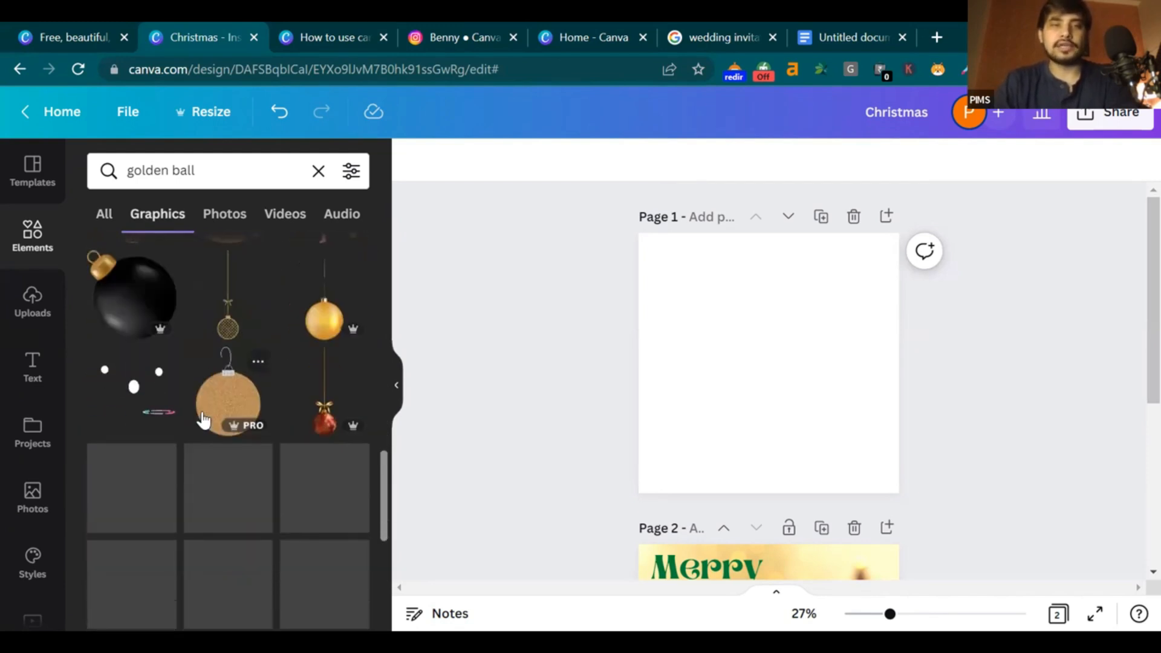
{"action": "scroll", "coordinate": [193, 412], "scroll_direction": "down", "scroll_amount": 5}
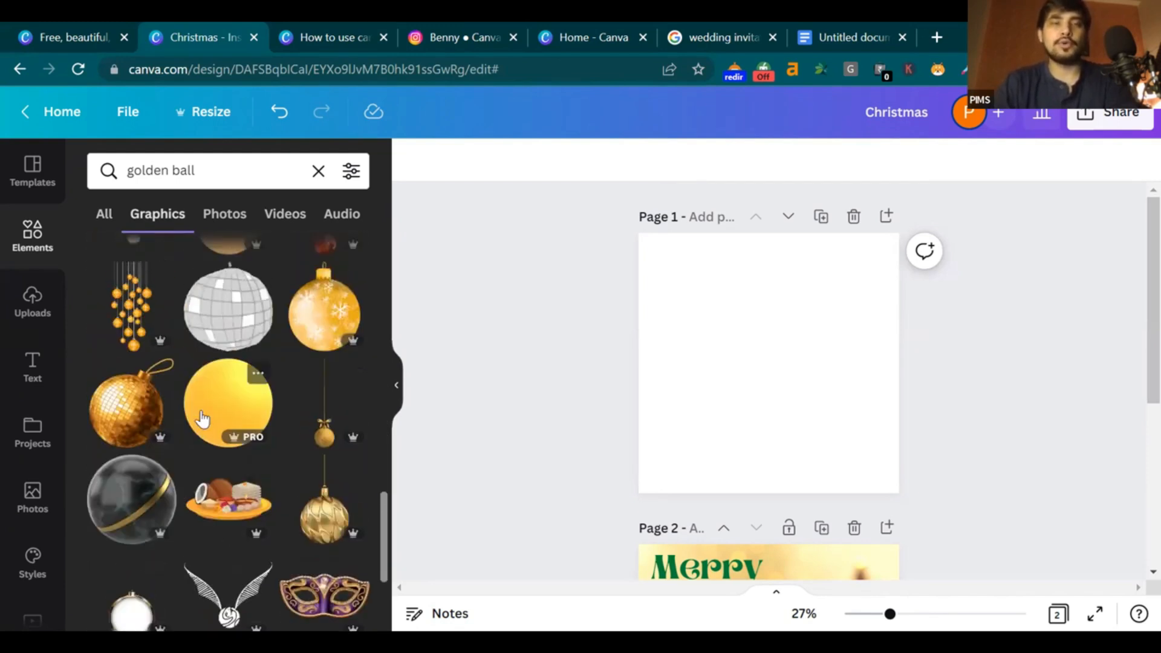
{"action": "scroll", "coordinate": [179, 402], "scroll_direction": "down", "scroll_amount": 1}
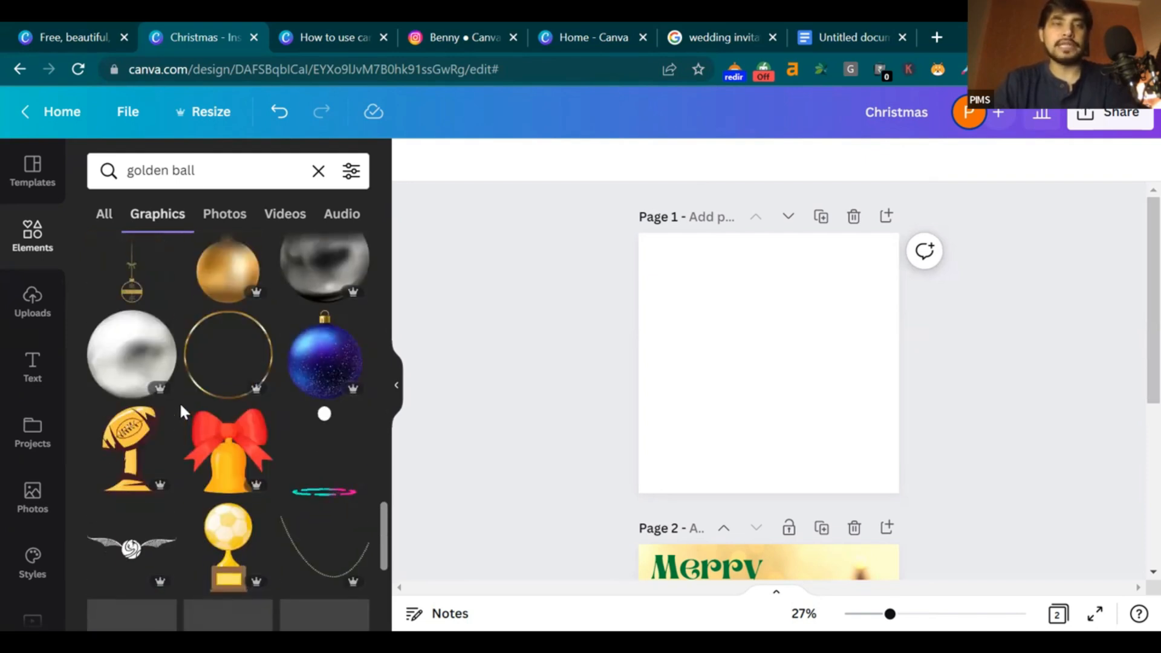
{"action": "scroll", "coordinate": [205, 363], "scroll_direction": "up", "scroll_amount": 3}
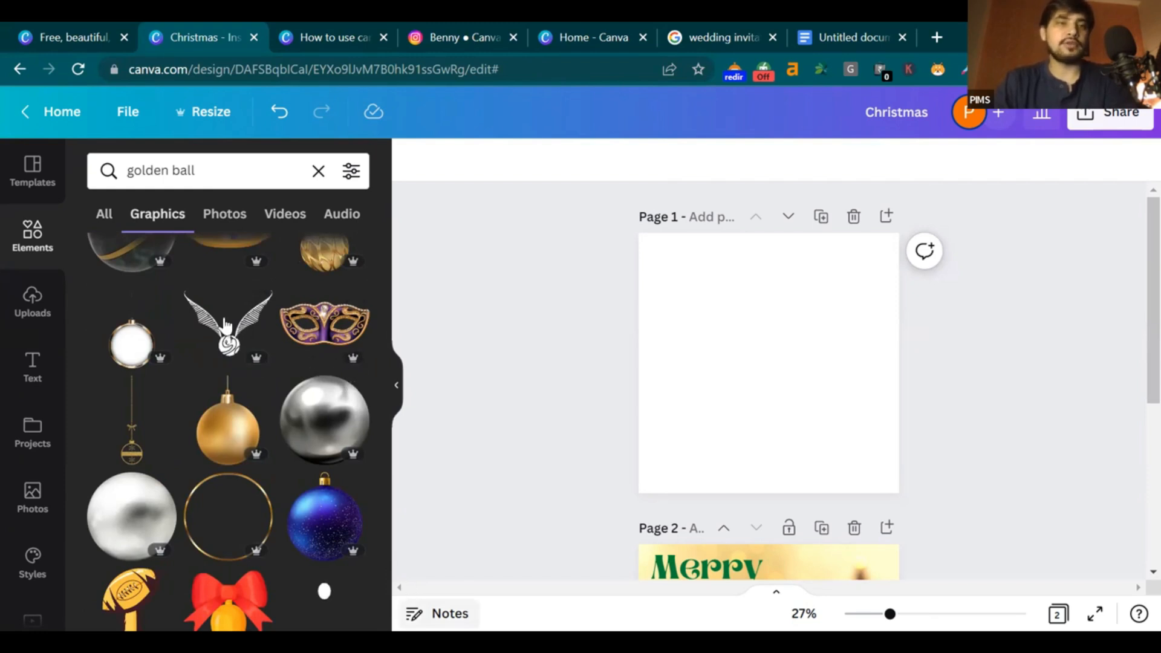
{"action": "scroll", "coordinate": [225, 329], "scroll_direction": "down", "scroll_amount": 5}
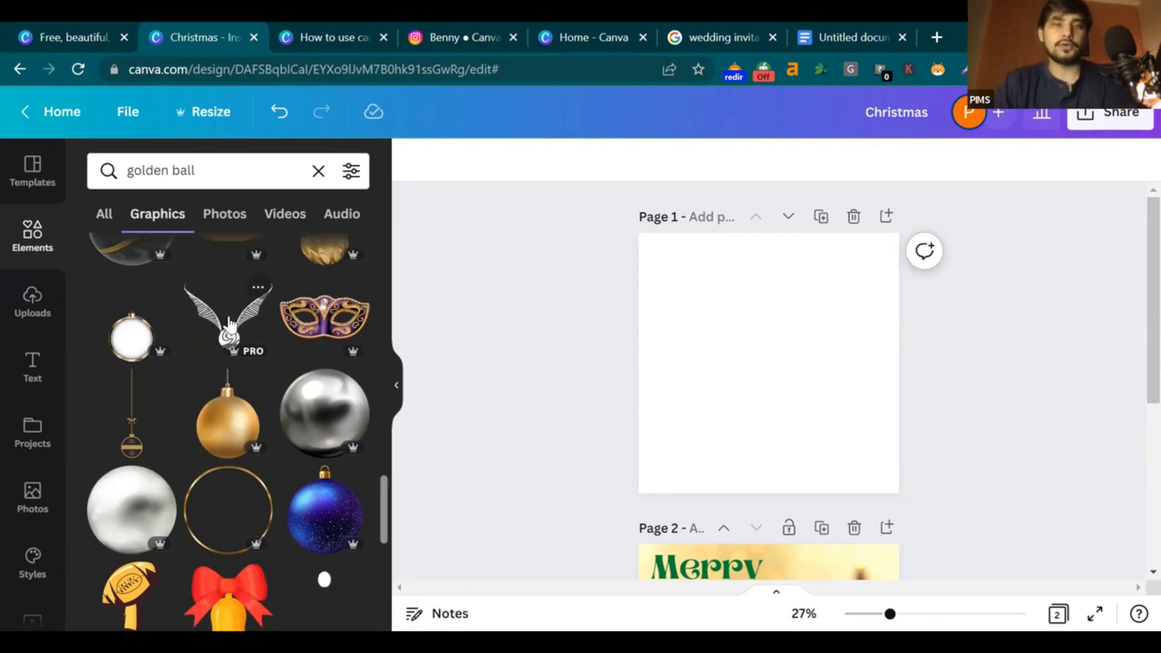
{"action": "scroll", "coordinate": [274, 266], "scroll_direction": "up", "scroll_amount": 2}
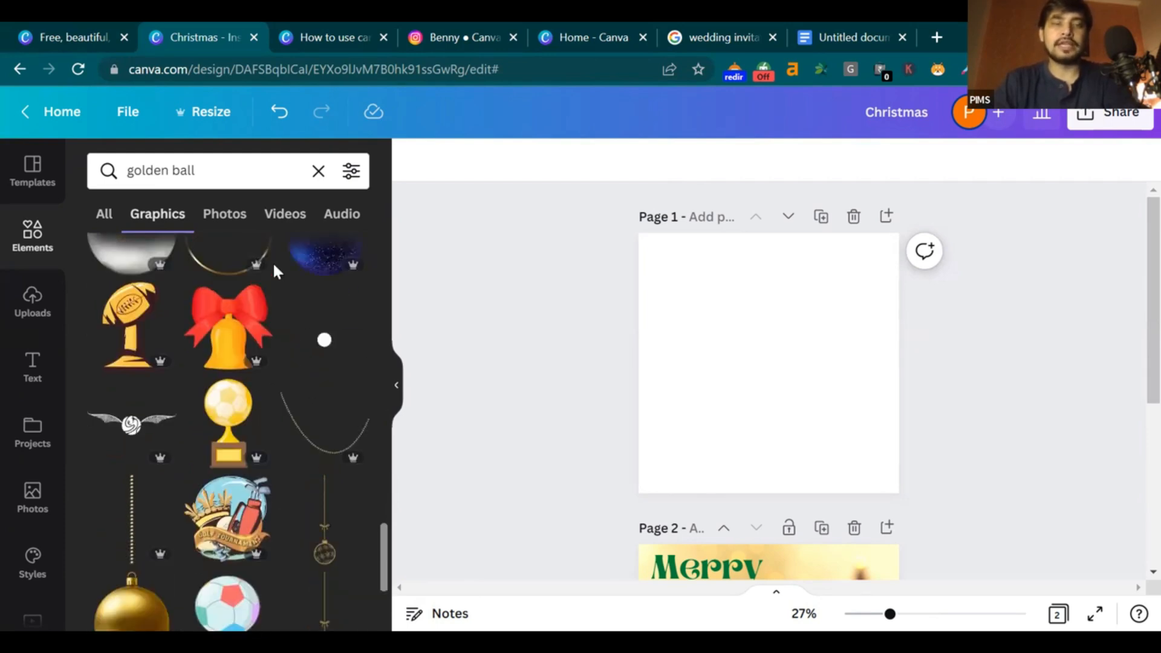
Switch the golden ball results to Photos and drag the teal garland photo toward page 1
{"action": "left_click", "coordinate": [231, 217]}
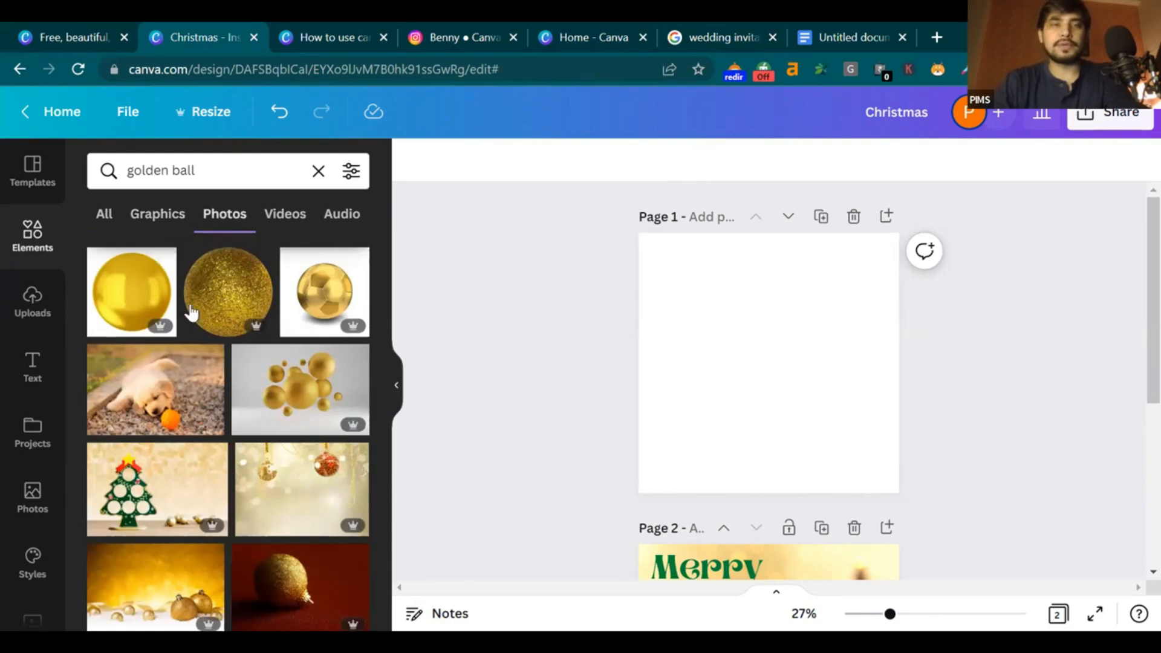
{"action": "scroll", "coordinate": [181, 363], "scroll_direction": "down", "scroll_amount": 5}
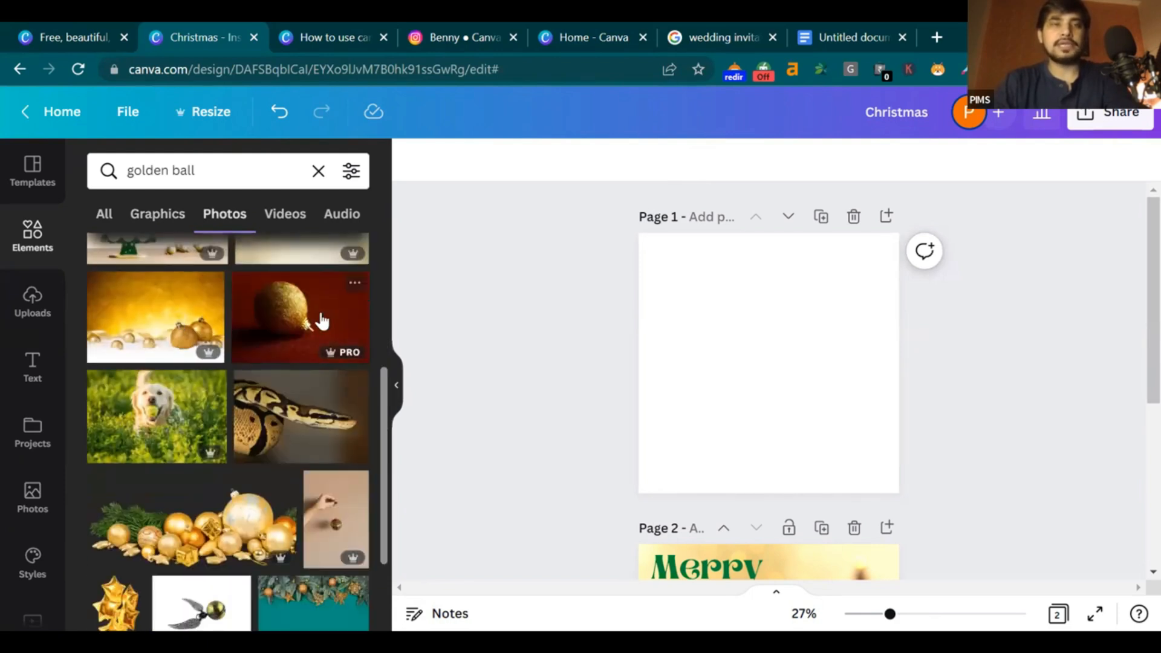
{"action": "scroll", "coordinate": [284, 441], "scroll_direction": "down", "scroll_amount": 2}
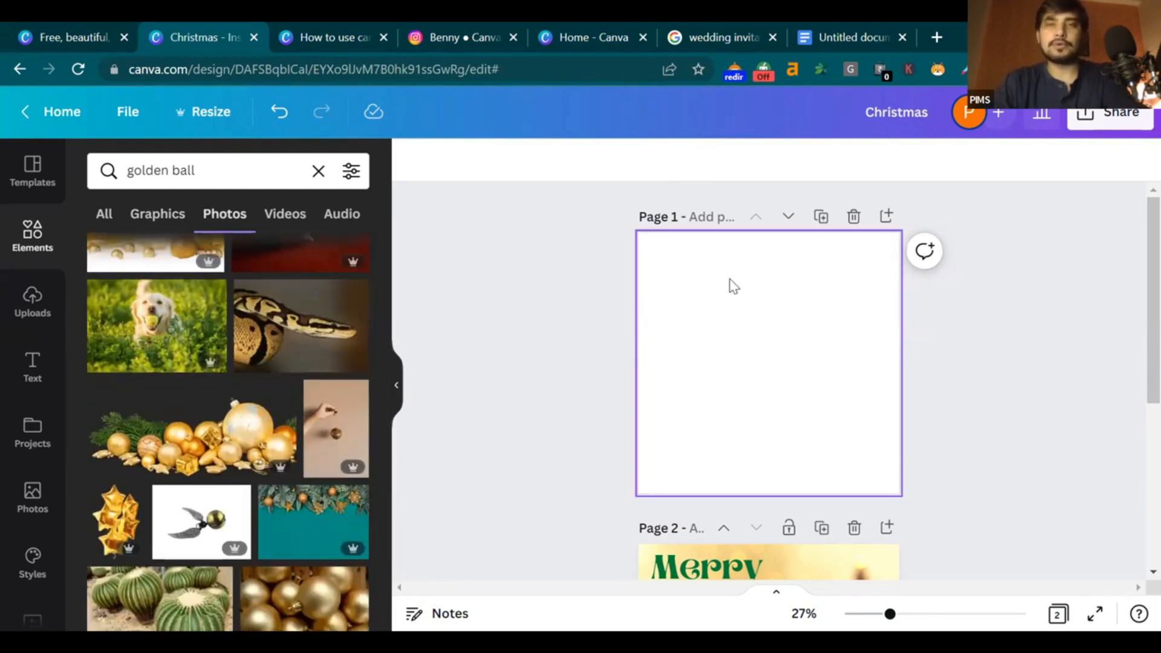
{"action": "scroll", "coordinate": [361, 350], "scroll_direction": "up", "scroll_amount": 3}
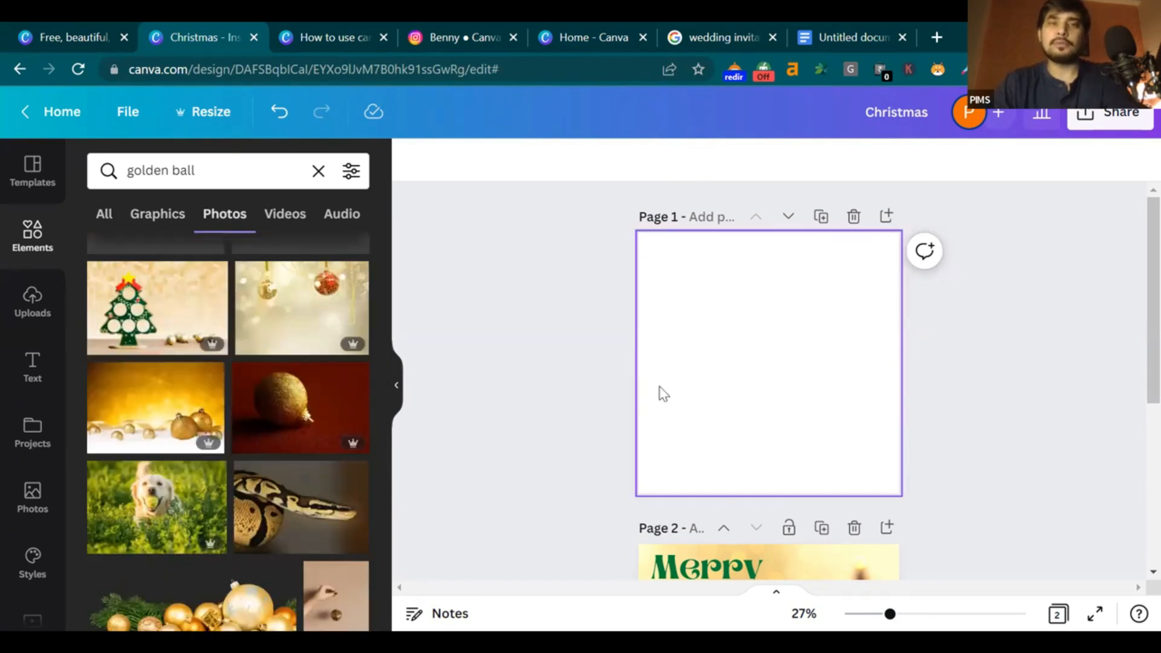
{"action": "scroll", "coordinate": [658, 394], "scroll_direction": "down", "scroll_amount": 1}
{"action": "scroll", "coordinate": [308, 404], "scroll_direction": "down", "scroll_amount": 5}
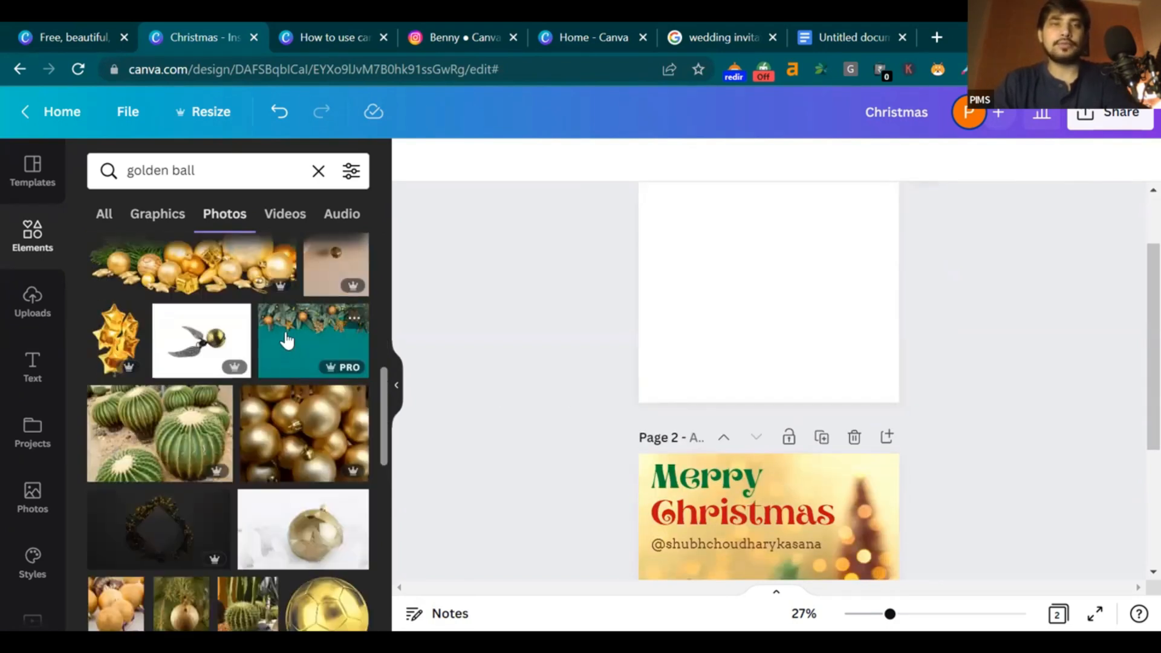
{"action": "left_click_drag", "start_coordinate": [293, 340], "coordinate": [652, 209]}
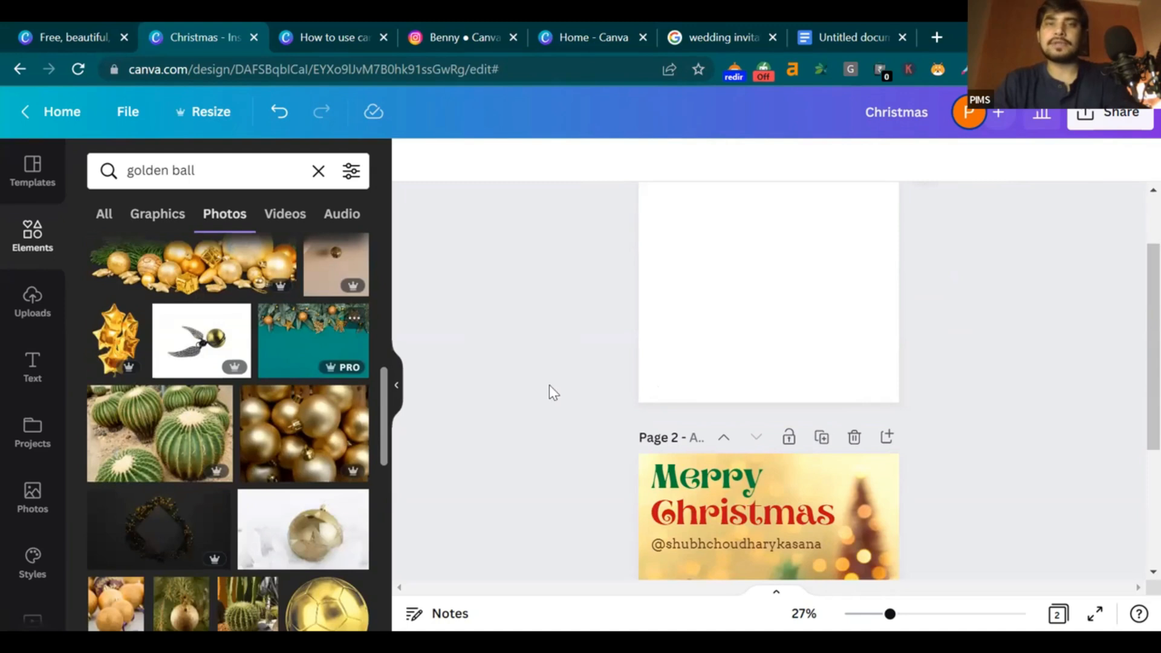
{"action": "scroll", "coordinate": [1133, 303], "scroll_direction": "up", "scroll_amount": 1}
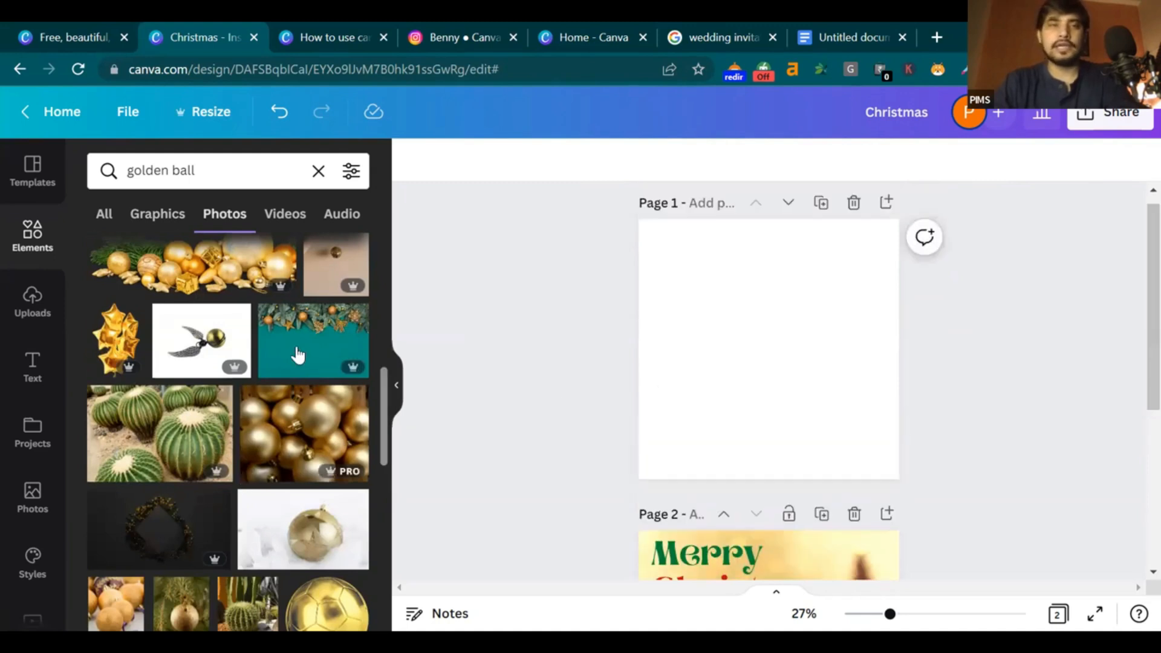
Drop the teal garland photo onto page 1 as background and reframe it sideways
{"action": "left_click_drag", "start_coordinate": [294, 348], "coordinate": [522, 295]}
{"action": "mouse_move", "coordinate": [647, 245]}
{"action": "left_mouse_down"}
{"action": "mouse_move", "coordinate": [534, 309]}
{"action": "mouse_move", "coordinate": [664, 246]}
{"action": "mouse_move", "coordinate": [570, 311]}
{"action": "mouse_move", "coordinate": [679, 466]}
{"action": "mouse_move", "coordinate": [324, 375]}
{"action": "mouse_move", "coordinate": [663, 245]}
{"action": "mouse_move", "coordinate": [655, 228]}
{"action": "left_mouse_up"}
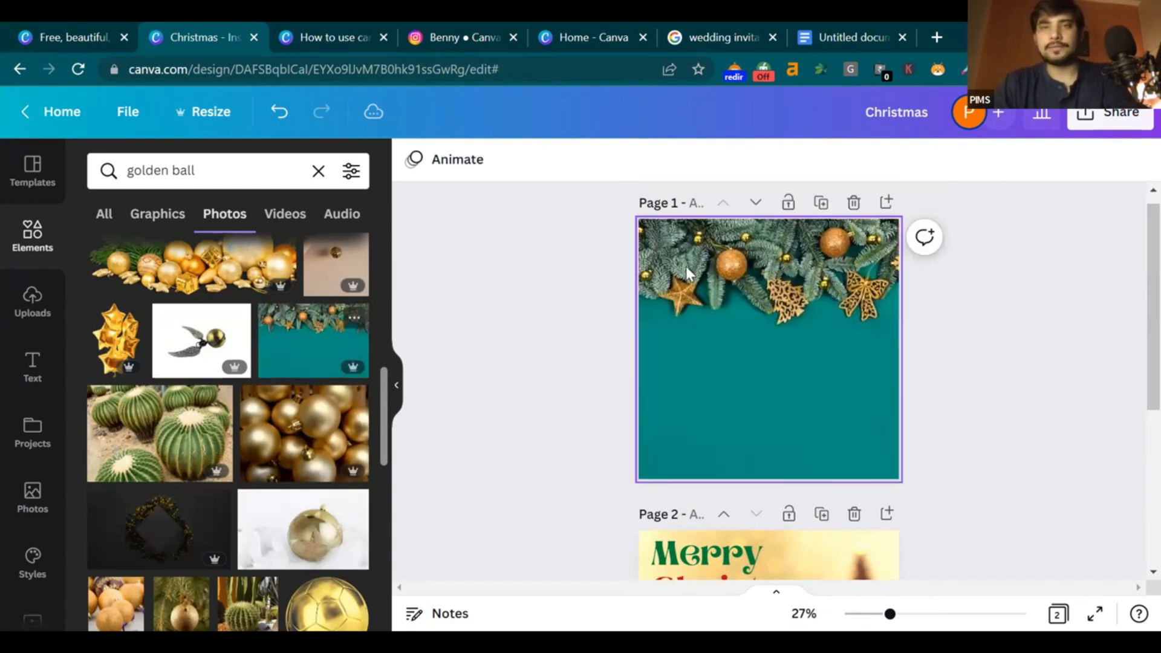
{"action": "double_click", "coordinate": [658, 338]}
{"action": "left_click", "coordinate": [928, 314]}
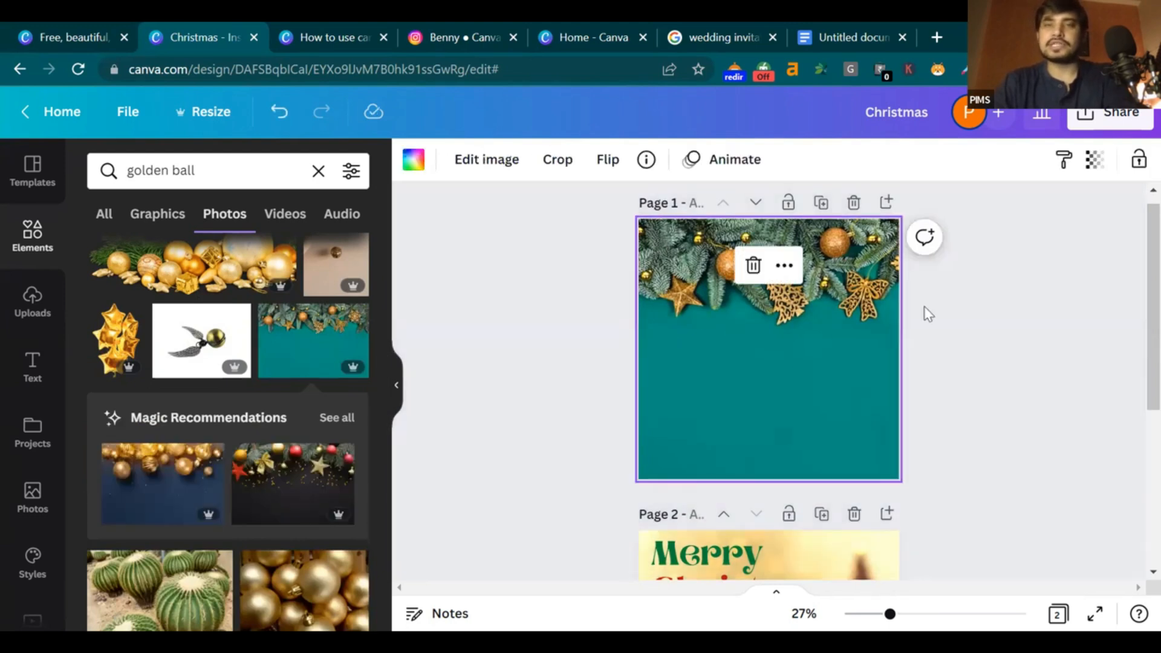
{"action": "double_click", "coordinate": [744, 354]}
{"action": "left_click_drag", "start_coordinate": [723, 351], "coordinate": [875, 330]}
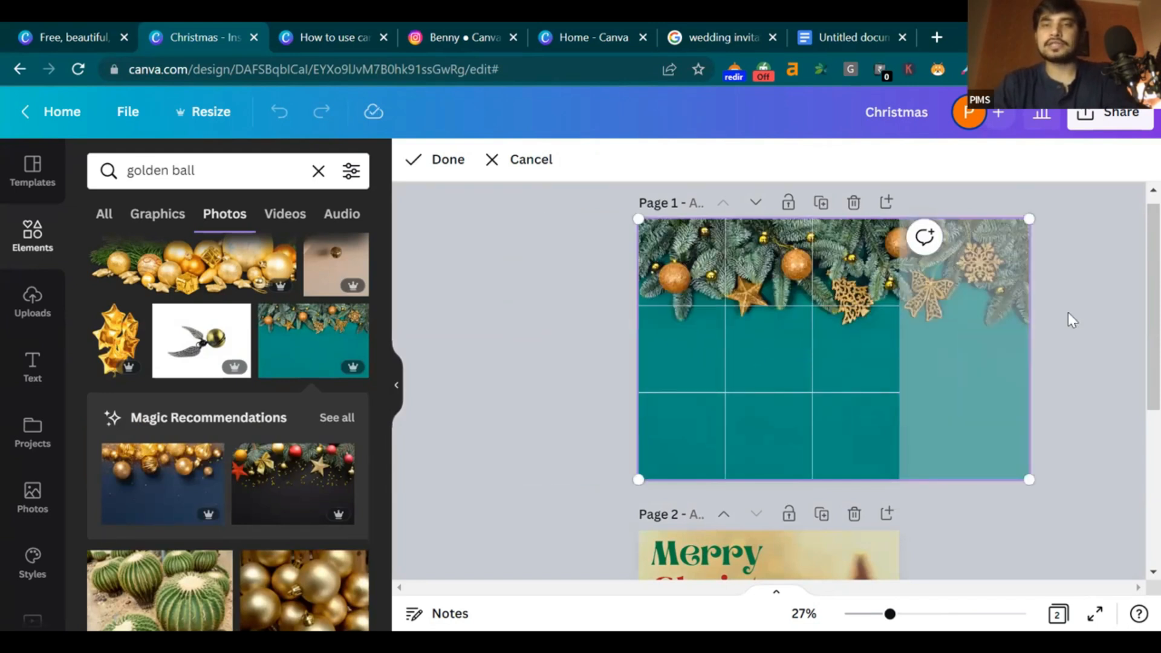
{"action": "left_click", "coordinate": [1068, 317]}
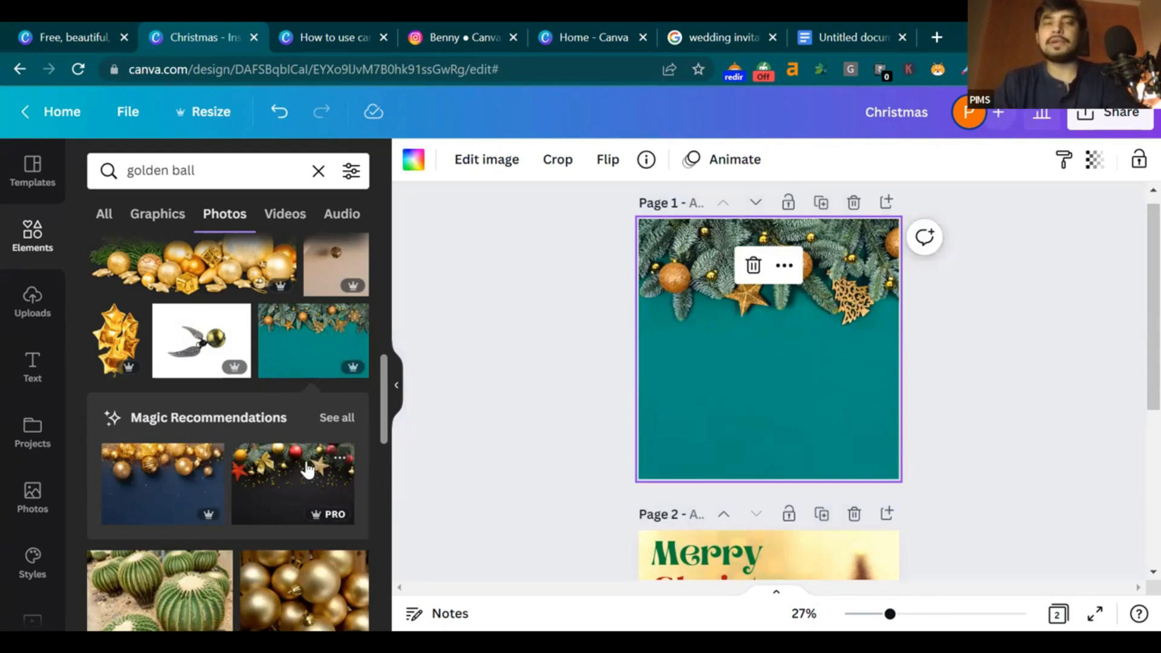
Swap in the dark ornaments photo from similar photos, then delete the page 1 background image
{"action": "left_click", "coordinate": [337, 419]}
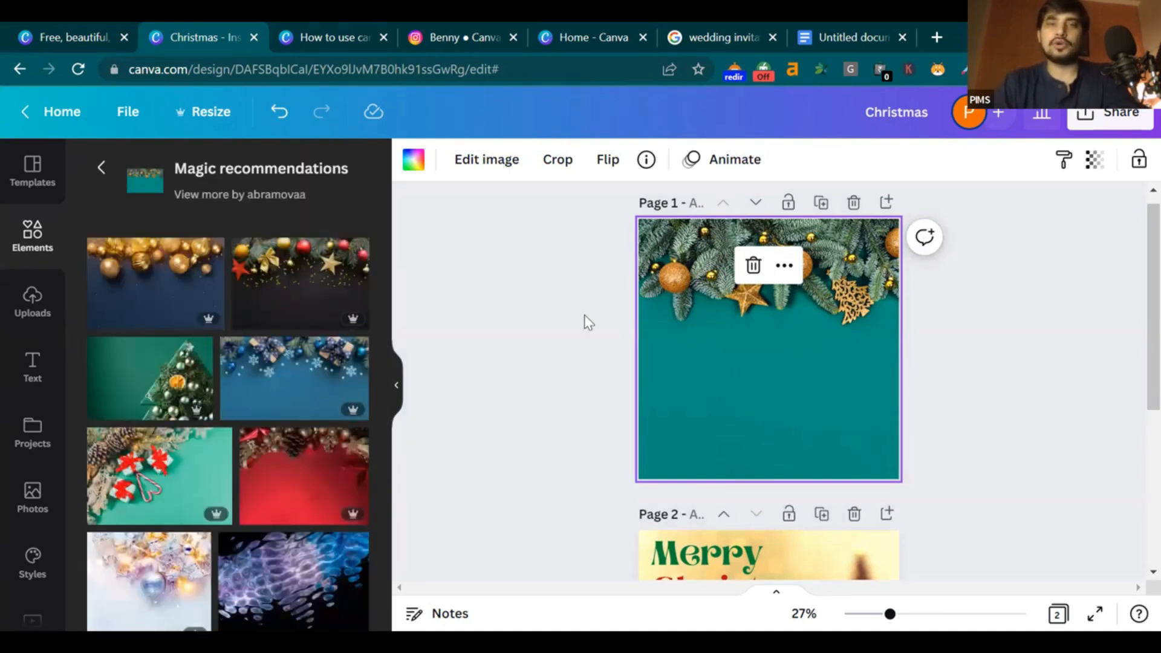
{"action": "left_click_drag", "start_coordinate": [277, 265], "coordinate": [884, 346]}
{"action": "double_click", "coordinate": [836, 354]}
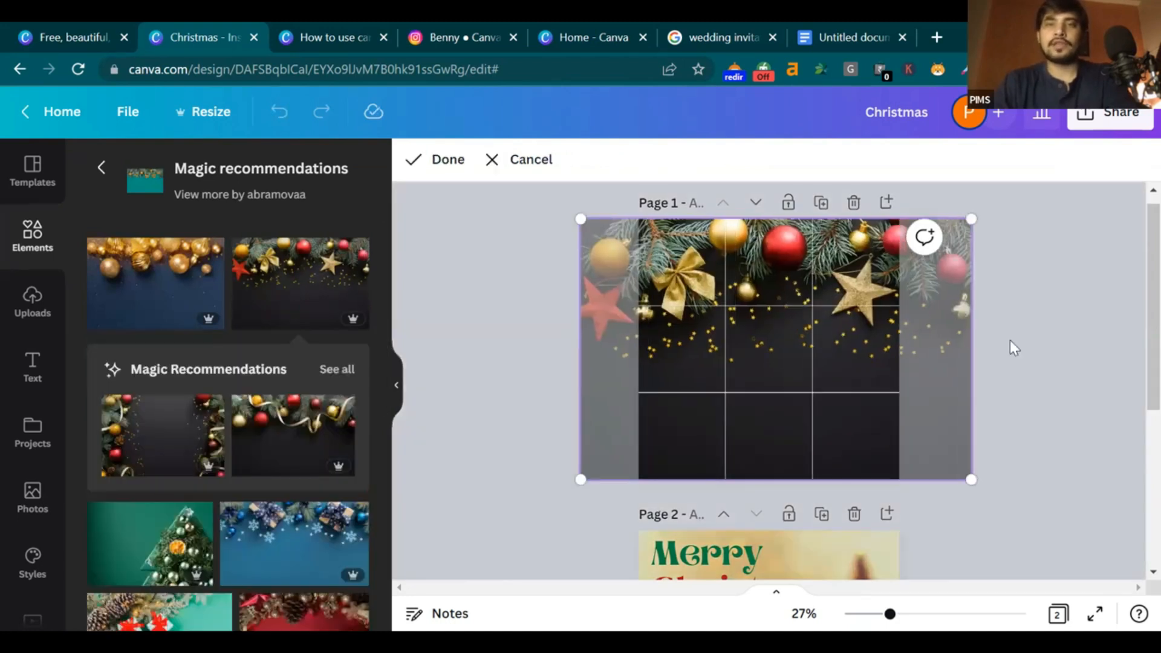
{"action": "left_click", "coordinate": [1010, 339]}
{"action": "key", "text": "Delete"}
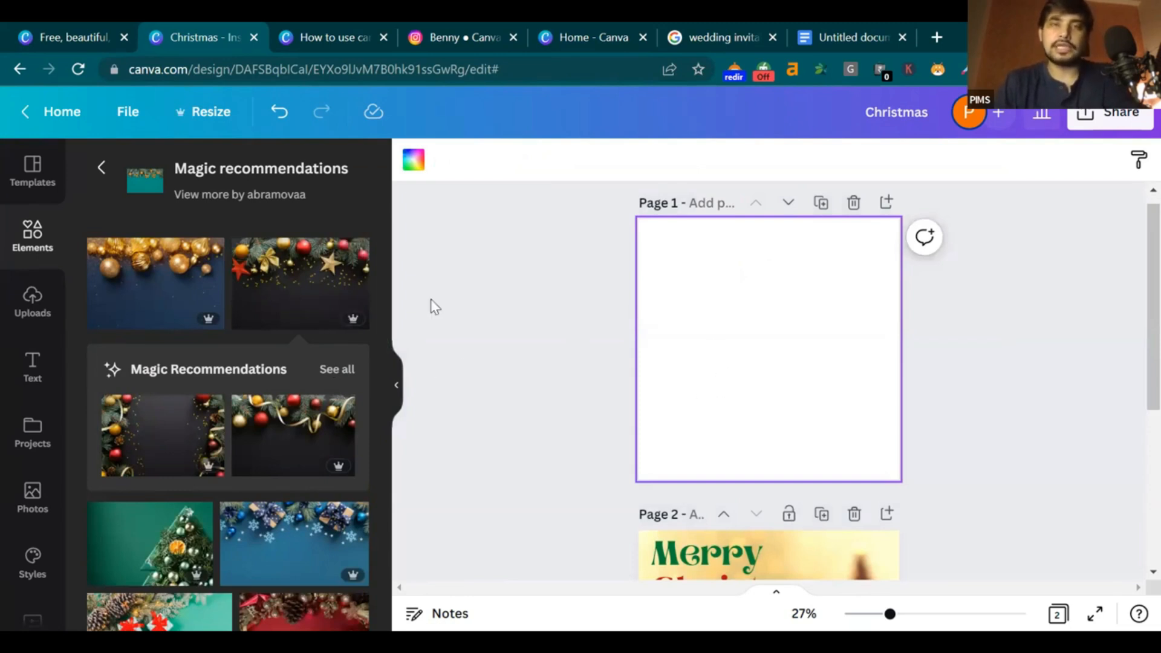
{"action": "left_click_drag", "start_coordinate": [770, 289], "coordinate": [711, 248]}
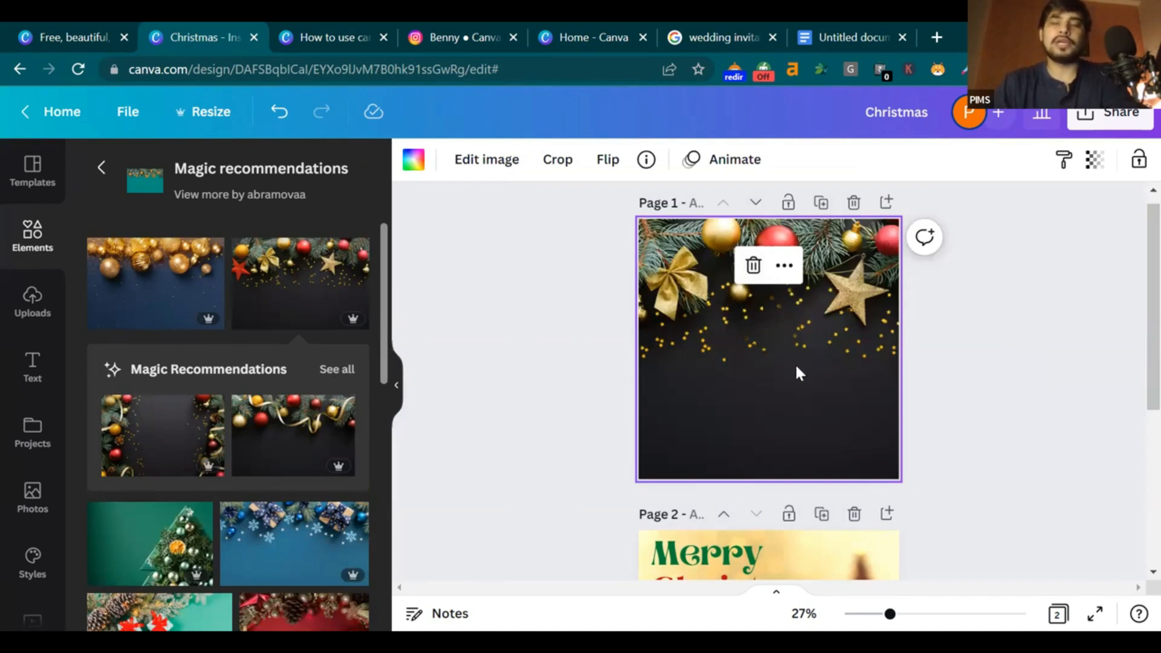
{"action": "key", "text": "Delete"}
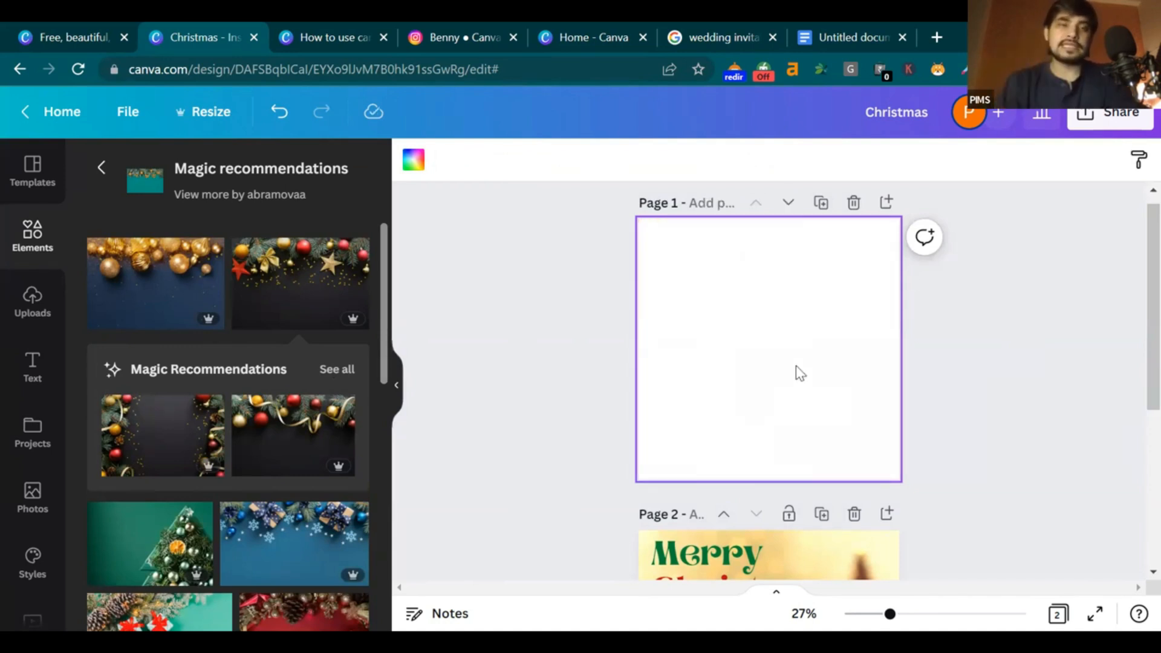
Place the dark ornaments image on page 1, resized to 1080×720 along the top edge
{"action": "left_click_drag", "start_coordinate": [343, 283], "coordinate": [584, 300]}
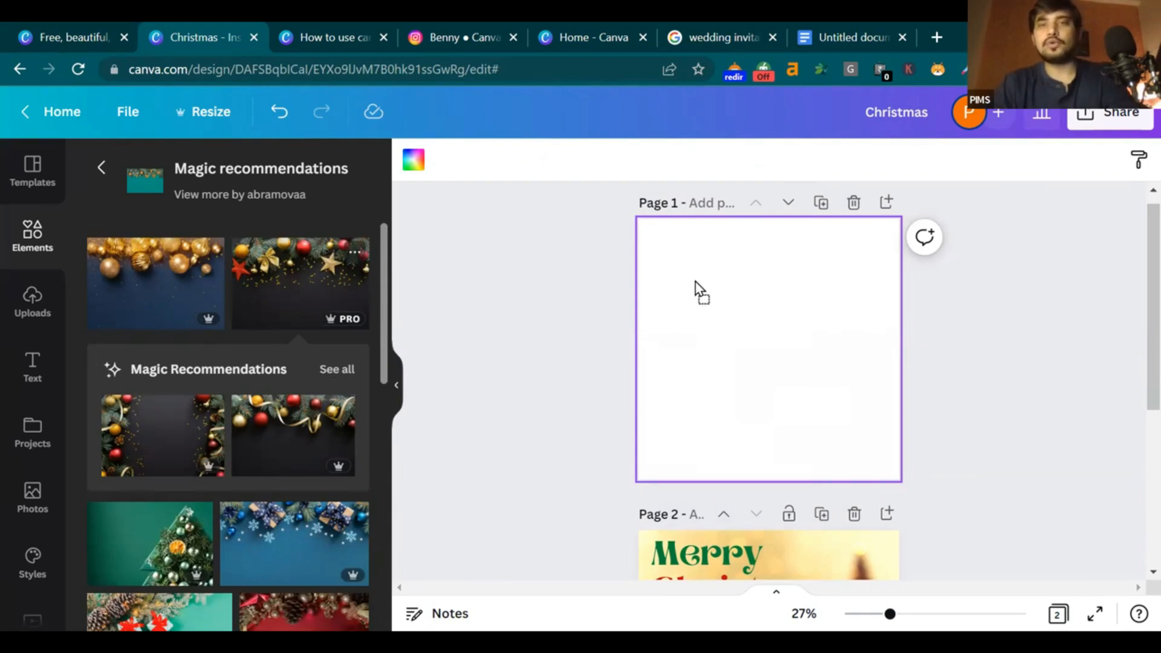
{"action": "left_click_drag", "start_coordinate": [658, 235], "coordinate": [768, 288]}
{"action": "left_click_drag", "start_coordinate": [847, 349], "coordinate": [908, 390]}
{"action": "left_click_drag", "start_coordinate": [834, 331], "coordinate": [829, 360]}
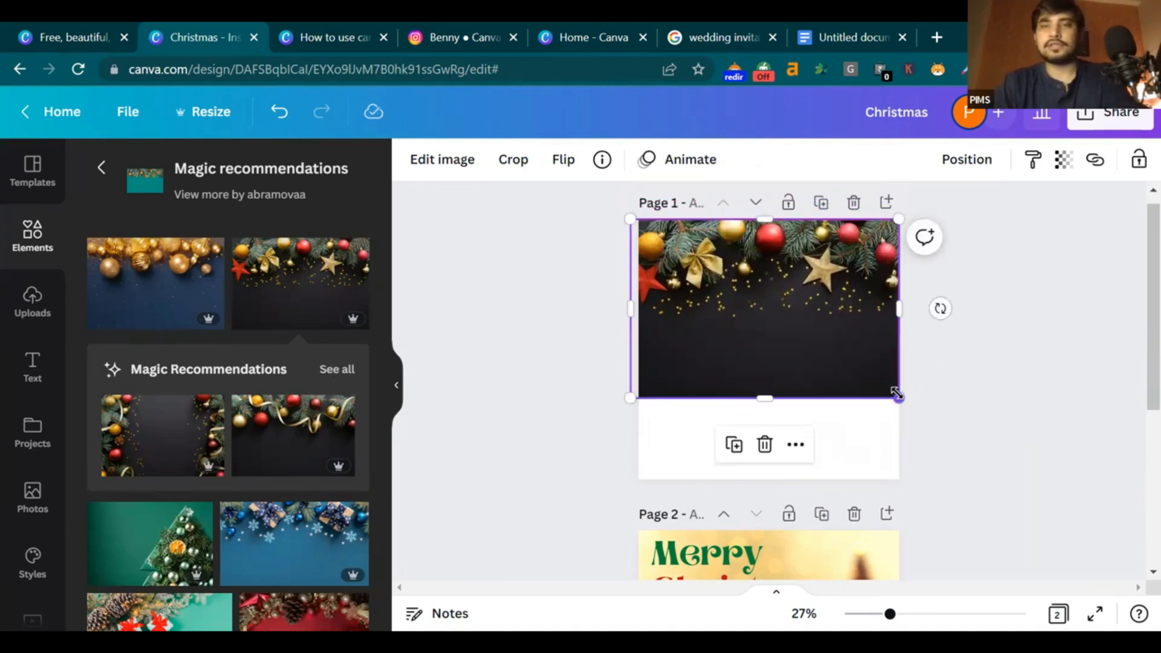
{"action": "left_click_drag", "start_coordinate": [631, 397], "coordinate": [640, 392]}
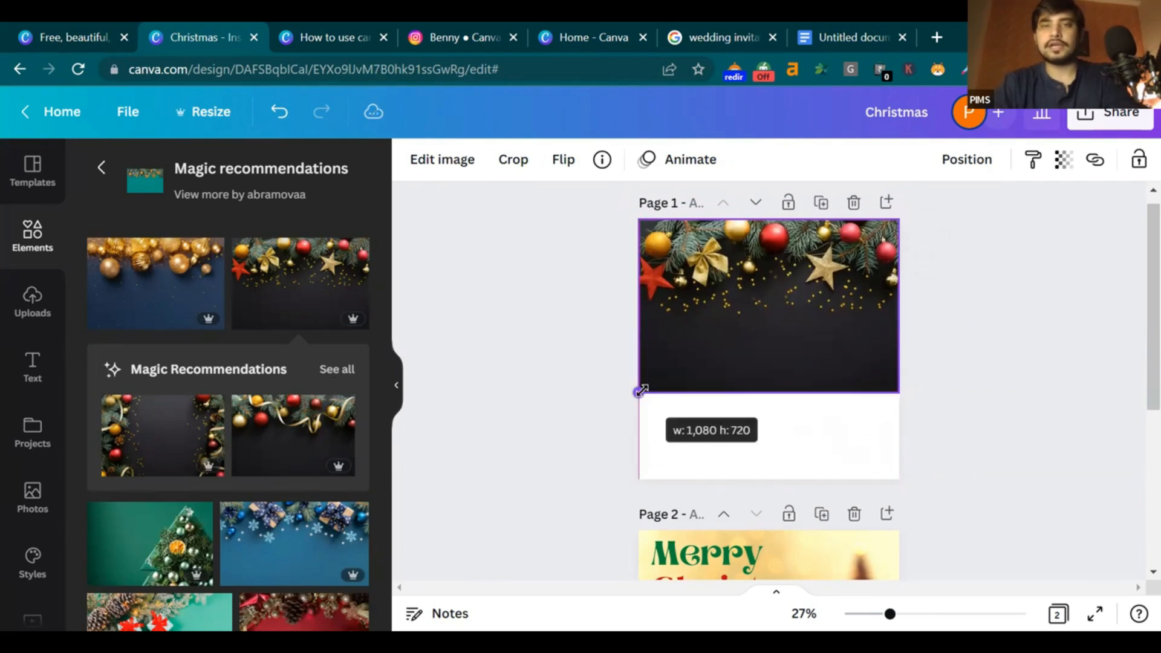
{"action": "left_click", "coordinate": [936, 394]}
{"action": "left_click", "coordinate": [856, 440]}
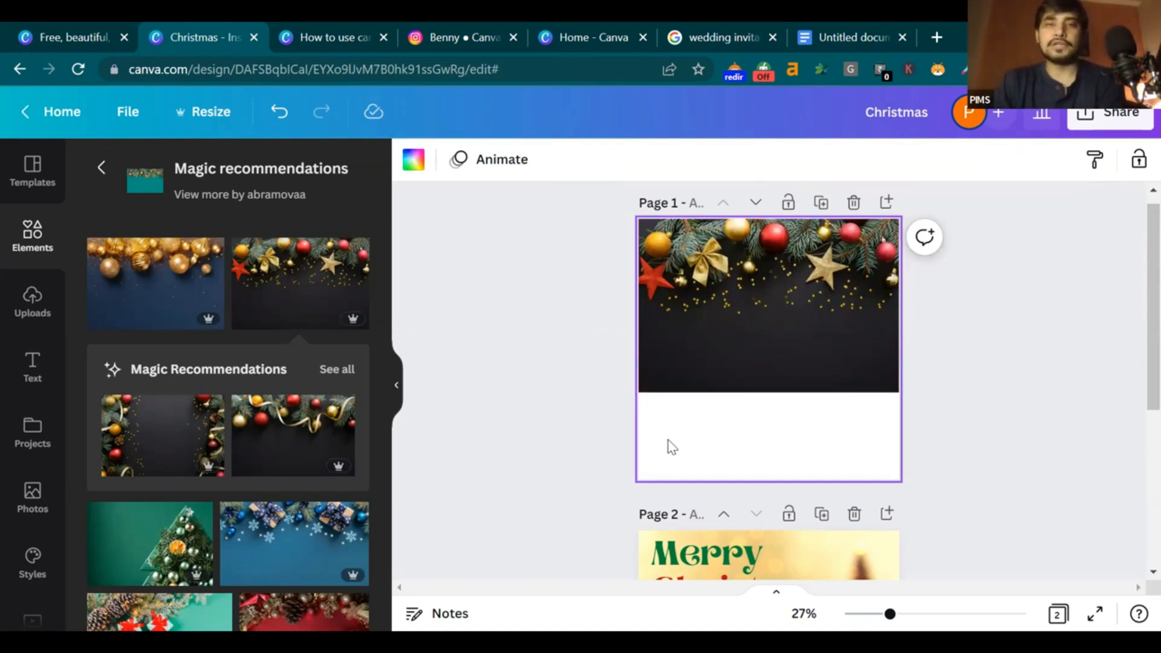
{"action": "left_click", "coordinate": [413, 161]}
Set page 1's background to #18181A, sampled from the ornaments image with the eyedropper
{"action": "left_click", "coordinate": [107, 255]}
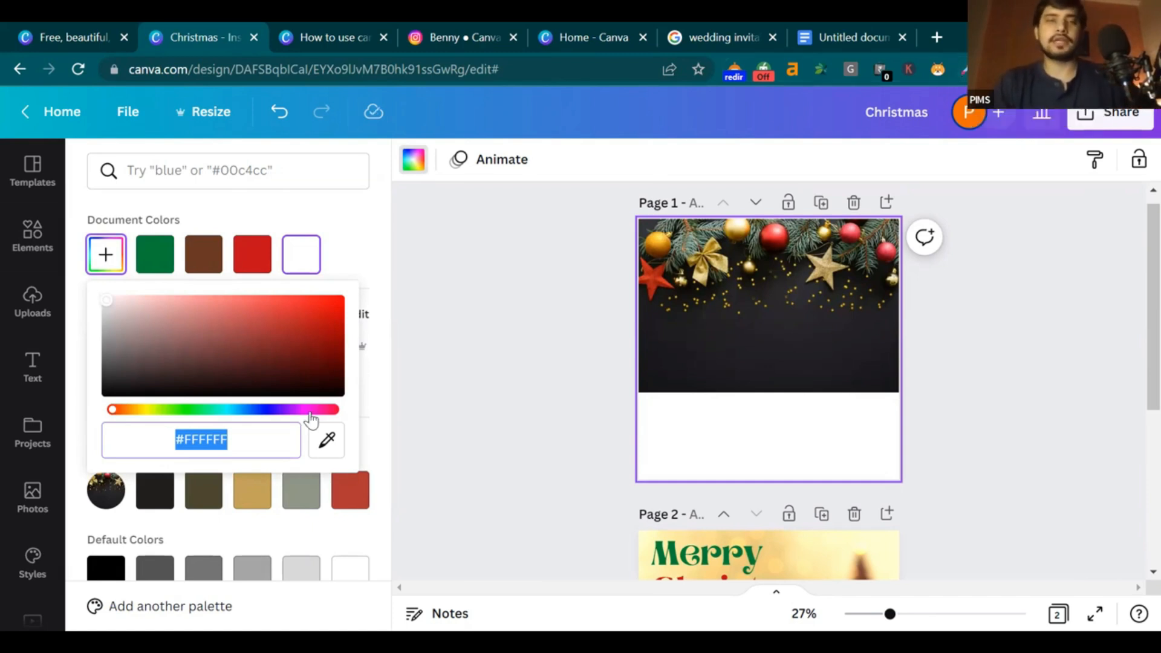
{"action": "left_click", "coordinate": [484, 254]}
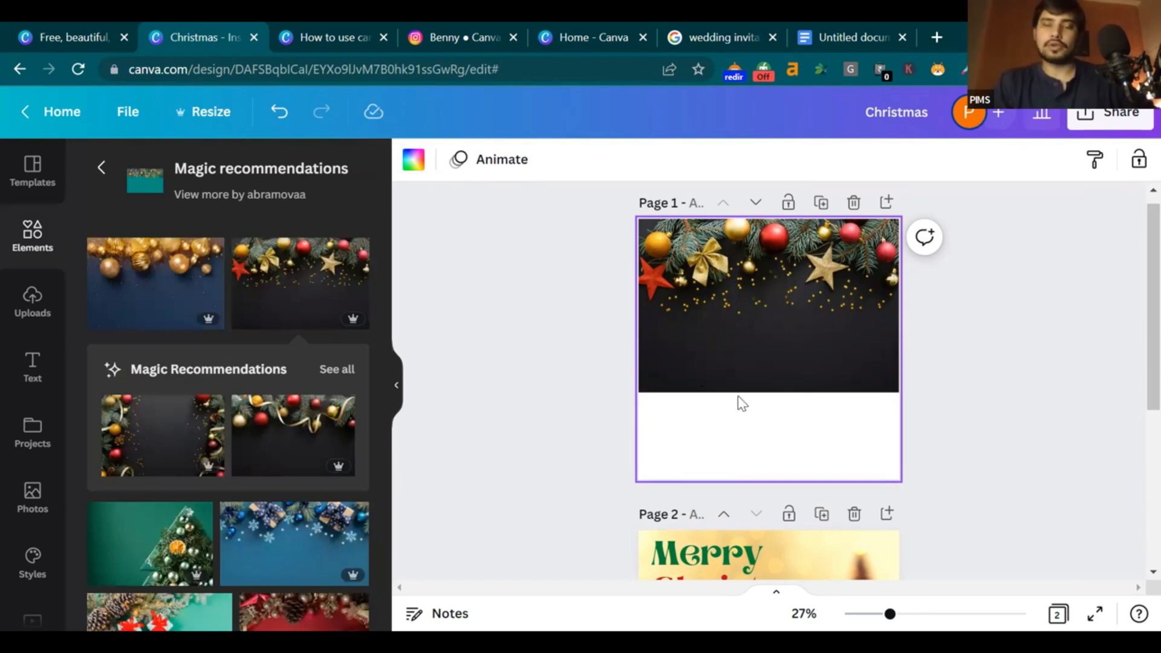
{"action": "left_click", "coordinate": [414, 162]}
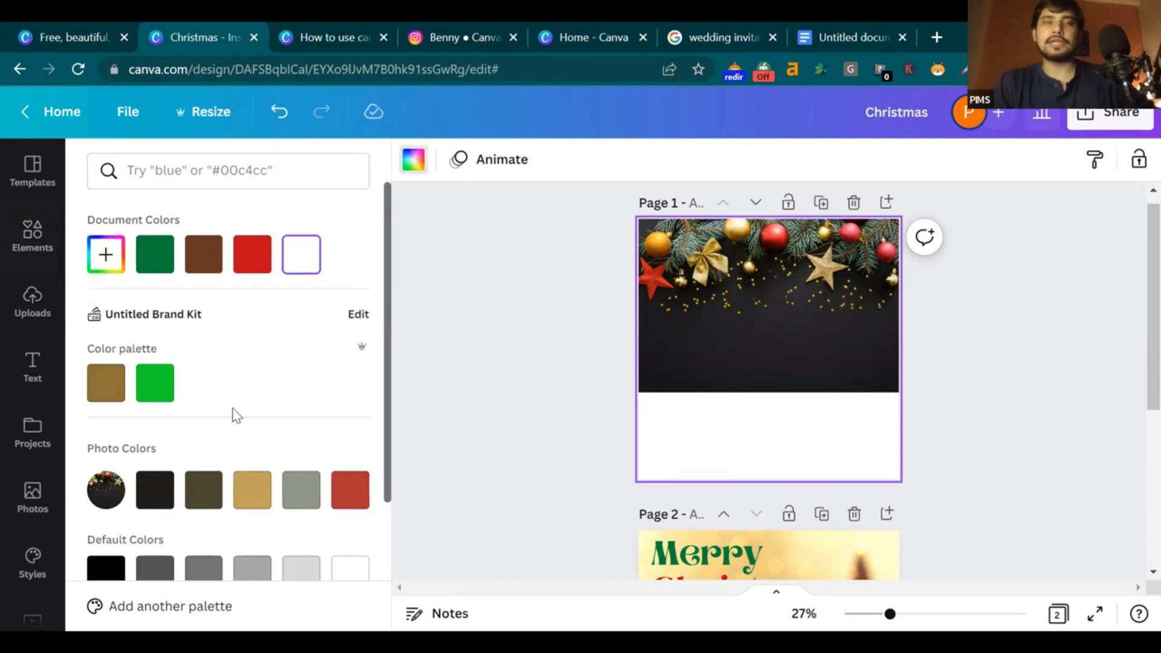
{"action": "scroll", "coordinate": [233, 415], "scroll_direction": "down", "scroll_amount": 3}
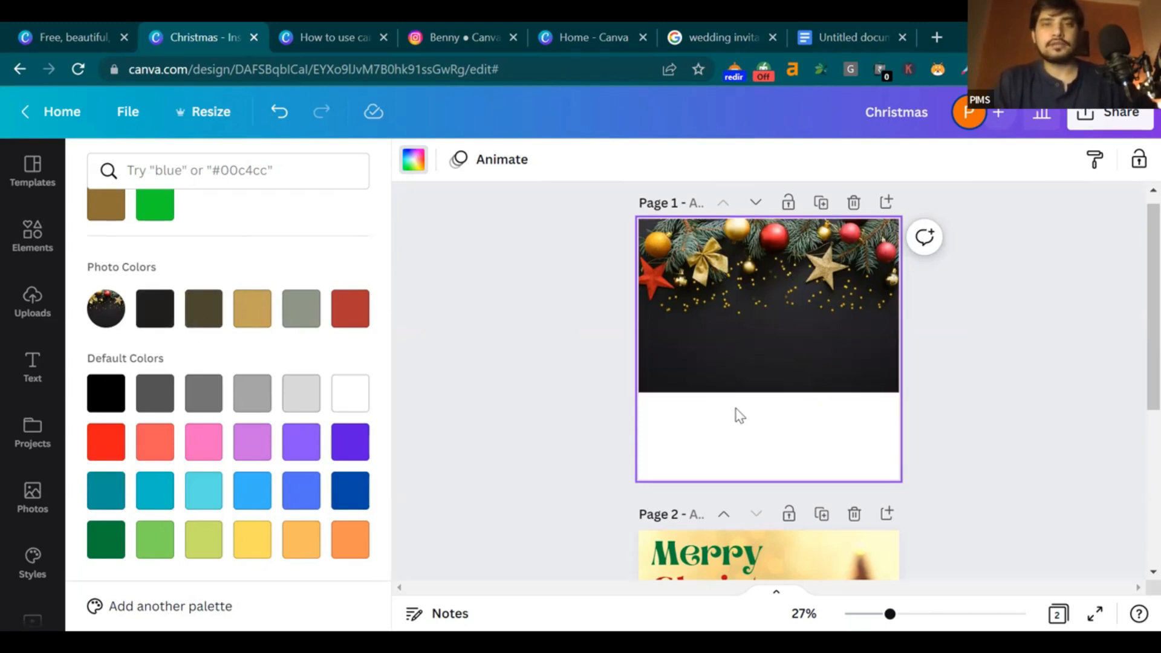
{"action": "scroll", "coordinate": [136, 339], "scroll_direction": "up", "scroll_amount": 3}
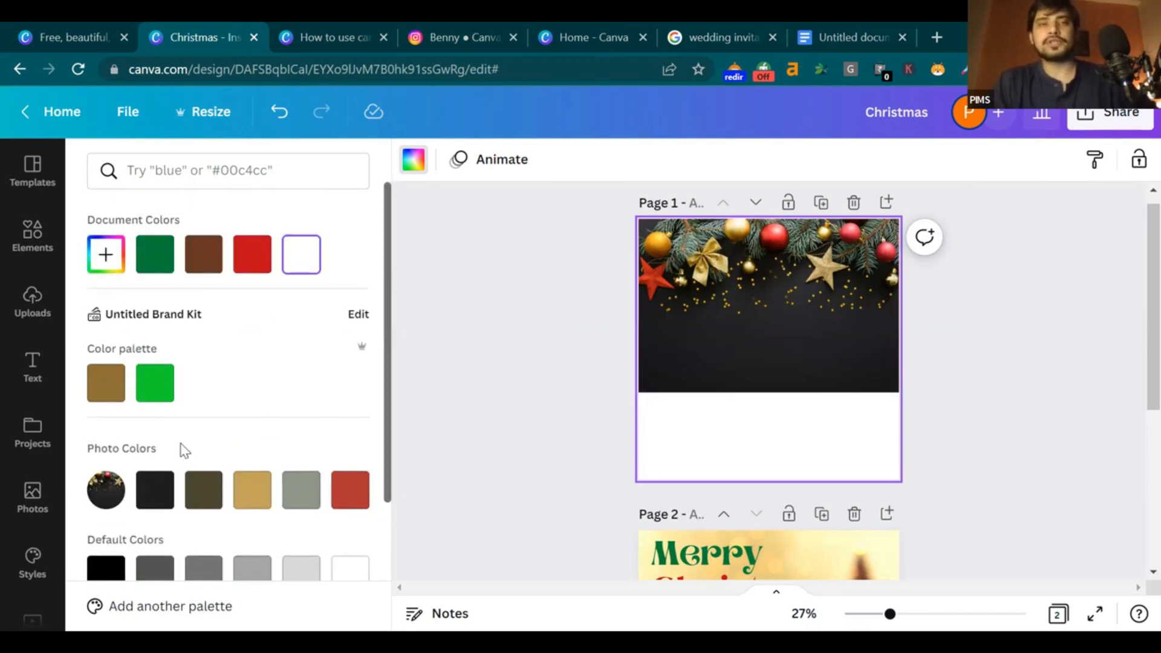
{"action": "left_click", "coordinate": [104, 264]}
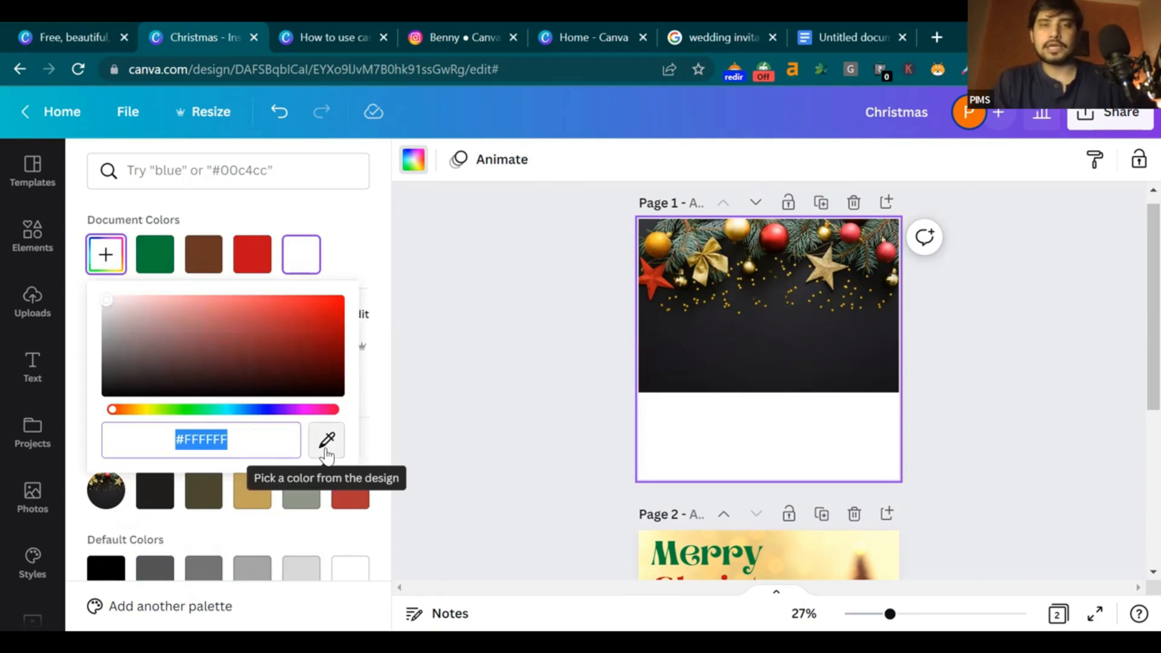
{"action": "left_click", "coordinate": [326, 451]}
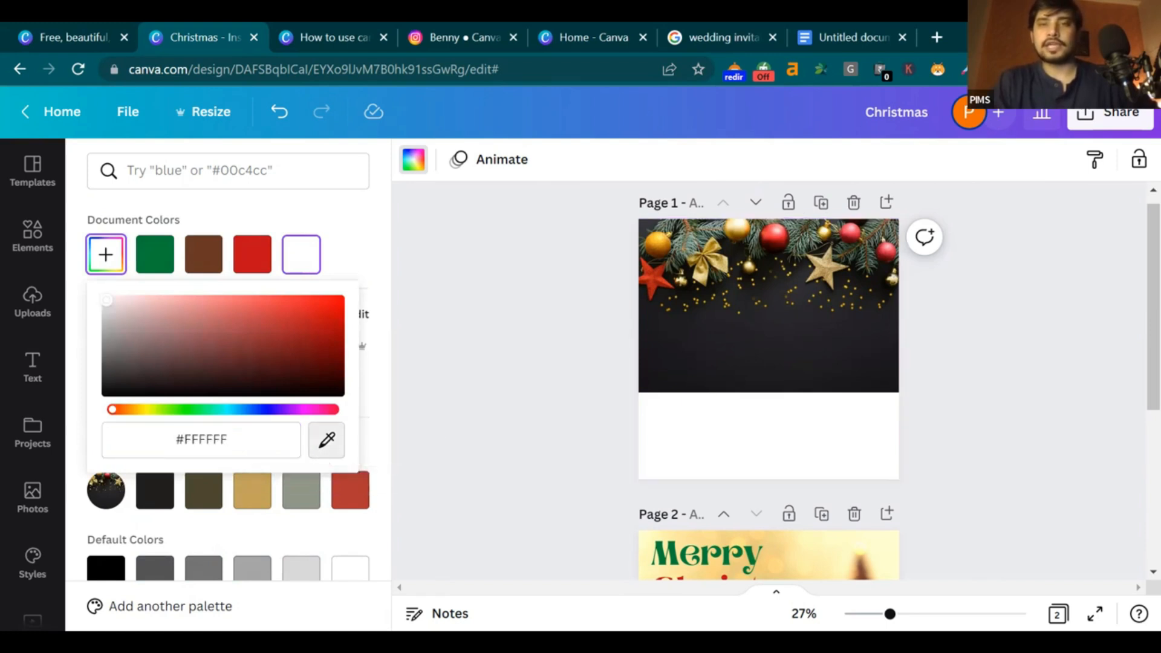
{"action": "left_click", "coordinate": [679, 379]}
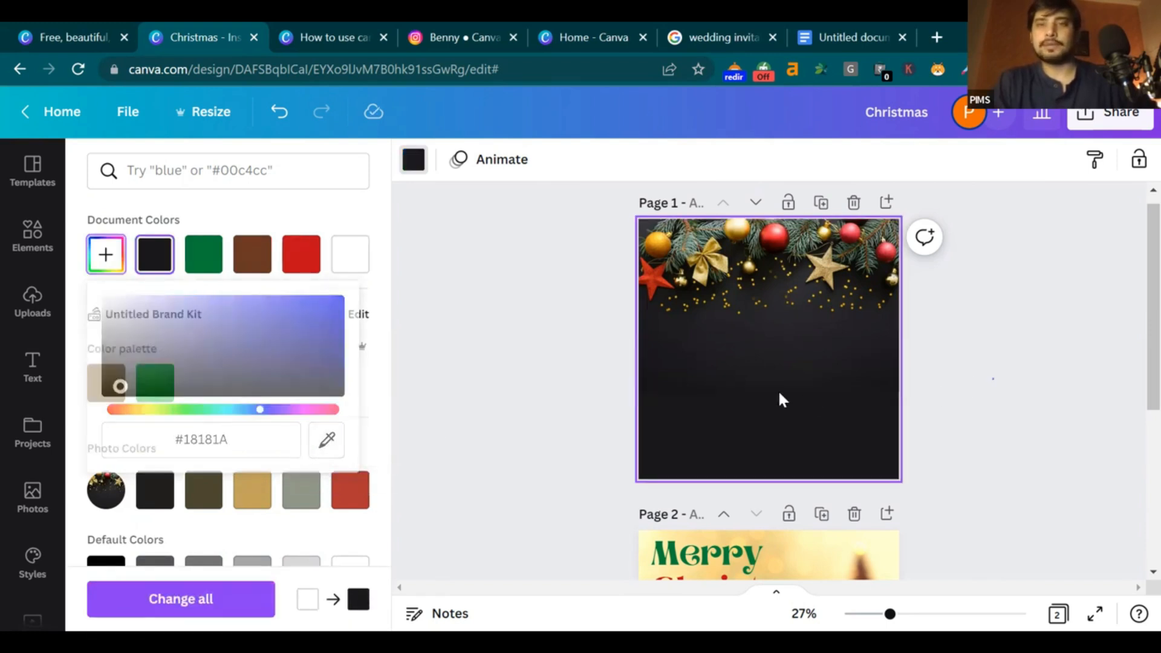
{"action": "left_click", "coordinate": [845, 339]}
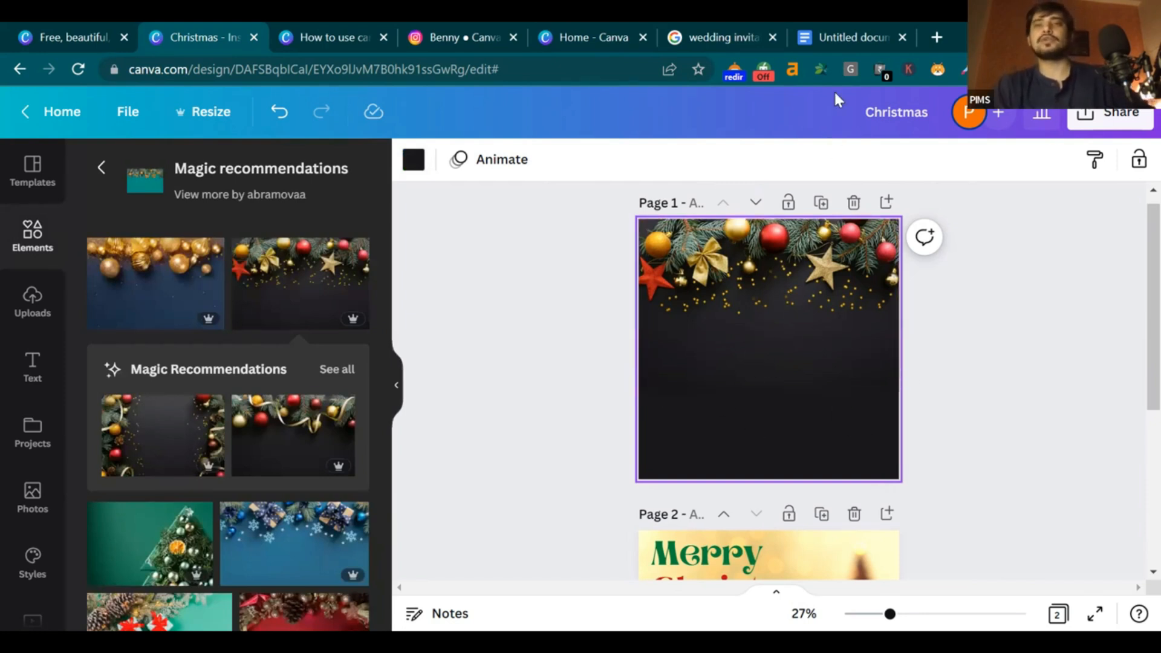
View the gold-bauble Merry Christmas reference card at the top of the Google Doc
{"action": "mouse_move", "coordinate": [796, 20]}
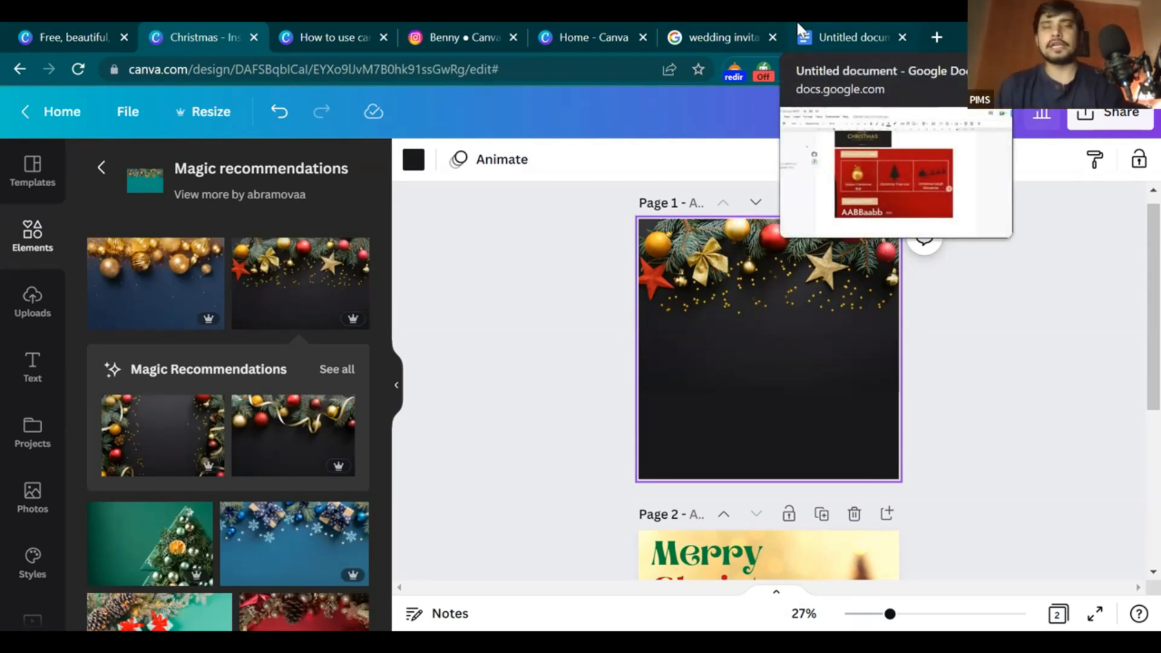
{"action": "left_click", "coordinate": [858, 19]}
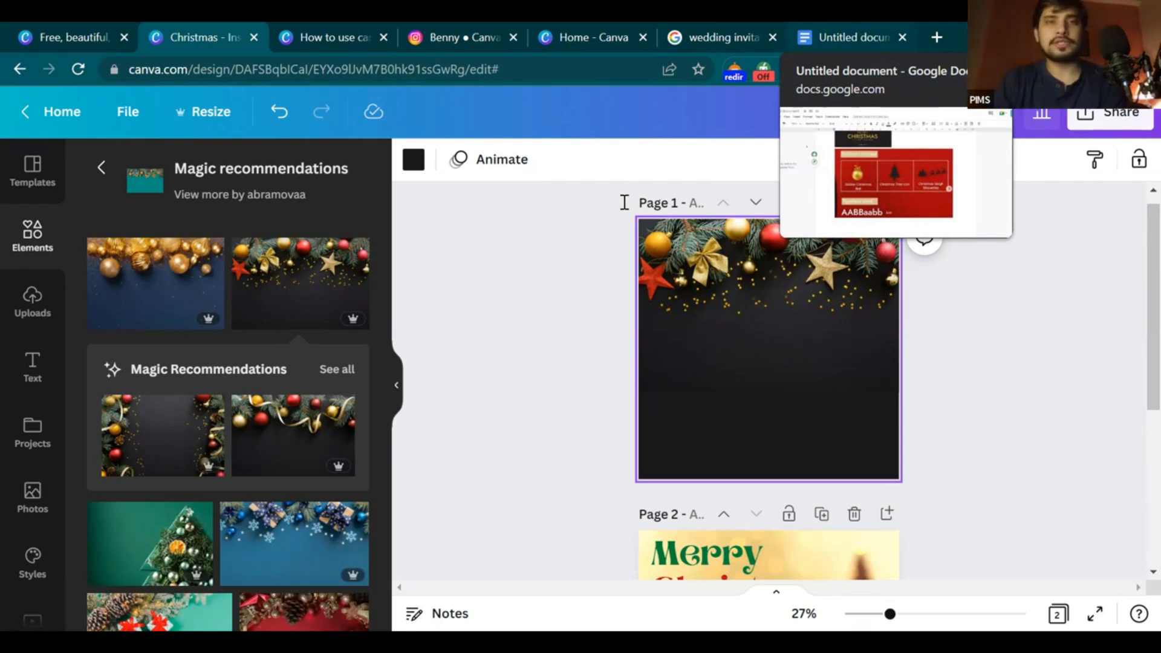
{"action": "scroll", "coordinate": [613, 238], "scroll_direction": "up", "scroll_amount": 2}
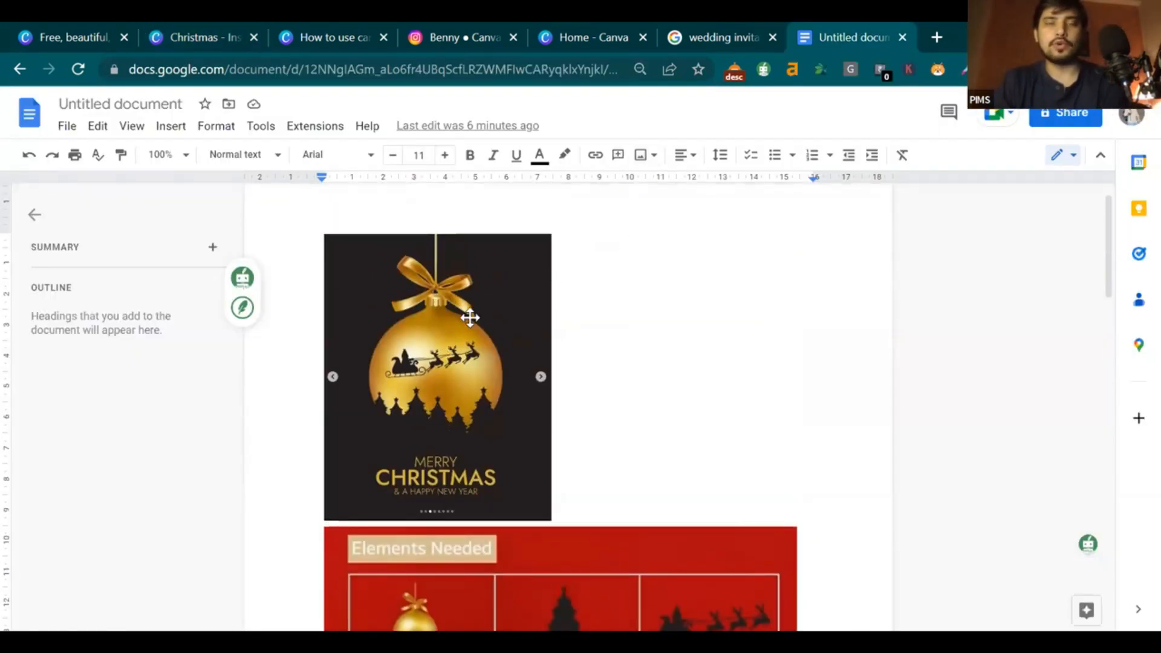
{"action": "left_click", "coordinate": [747, 29]}
Open the 'How to use canva' design and place its tab beside the reference document
{"action": "left_click", "coordinate": [593, 28]}
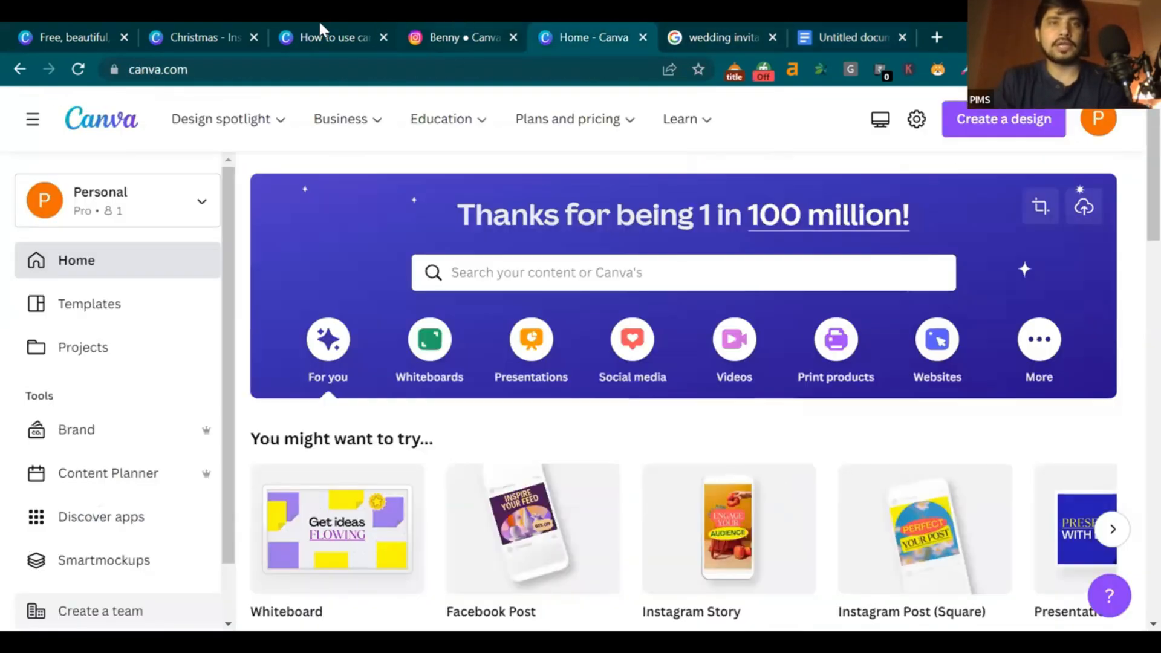
{"action": "left_click", "coordinate": [321, 28]}
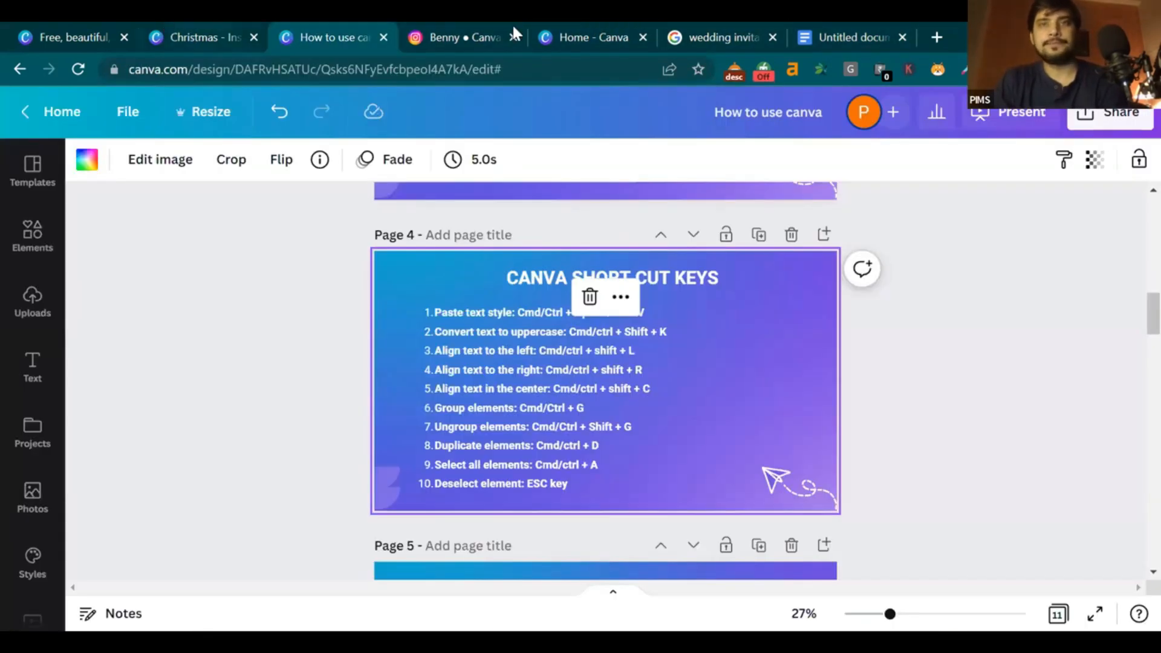
{"action": "left_click_drag", "start_coordinate": [199, 36], "coordinate": [683, 27]}
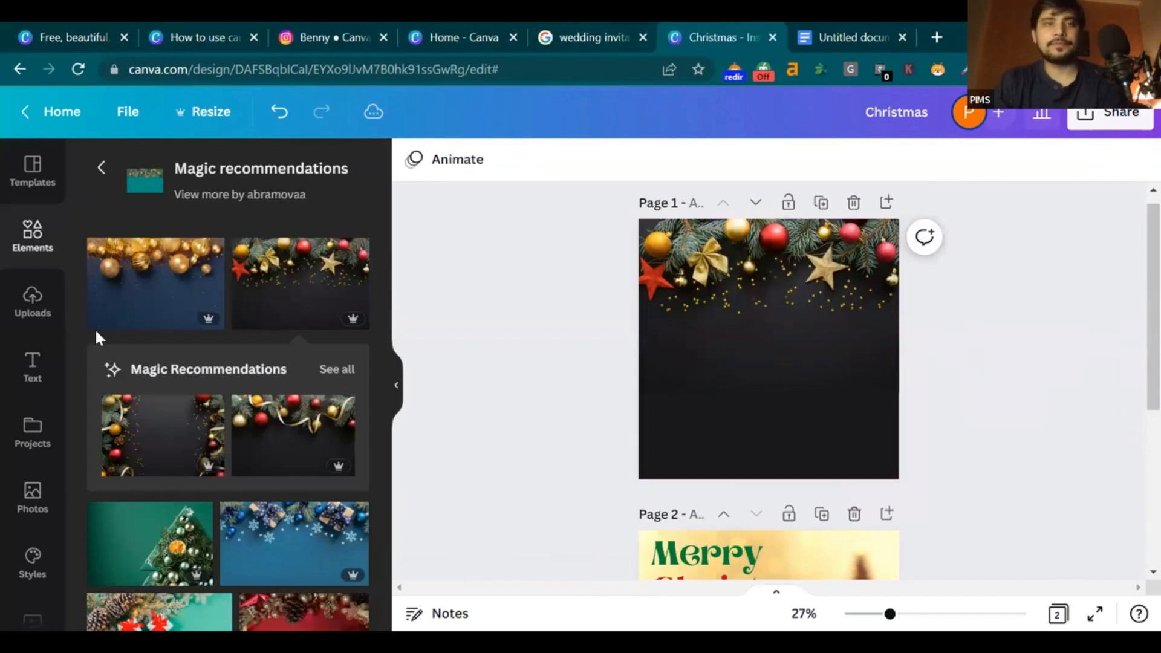
Search Elements for 'golden christmas ball' and browse the gold bauble results
{"action": "left_click", "coordinate": [101, 168]}
{"action": "left_click", "coordinate": [192, 168]}
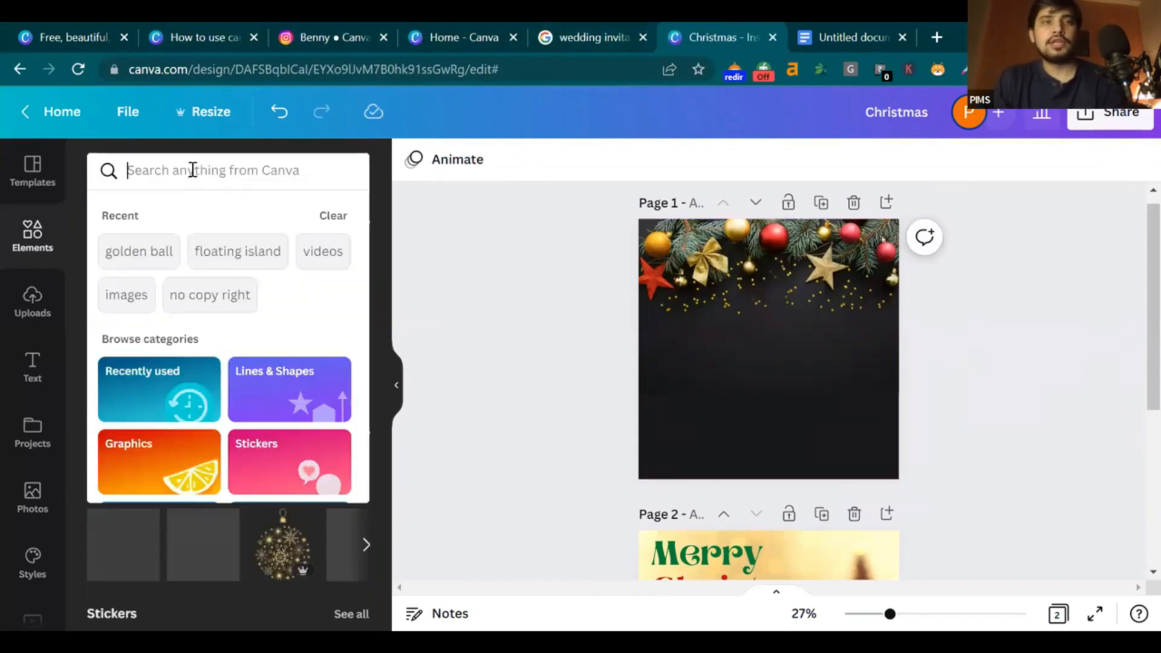
{"action": "type", "text": "golden ch"}
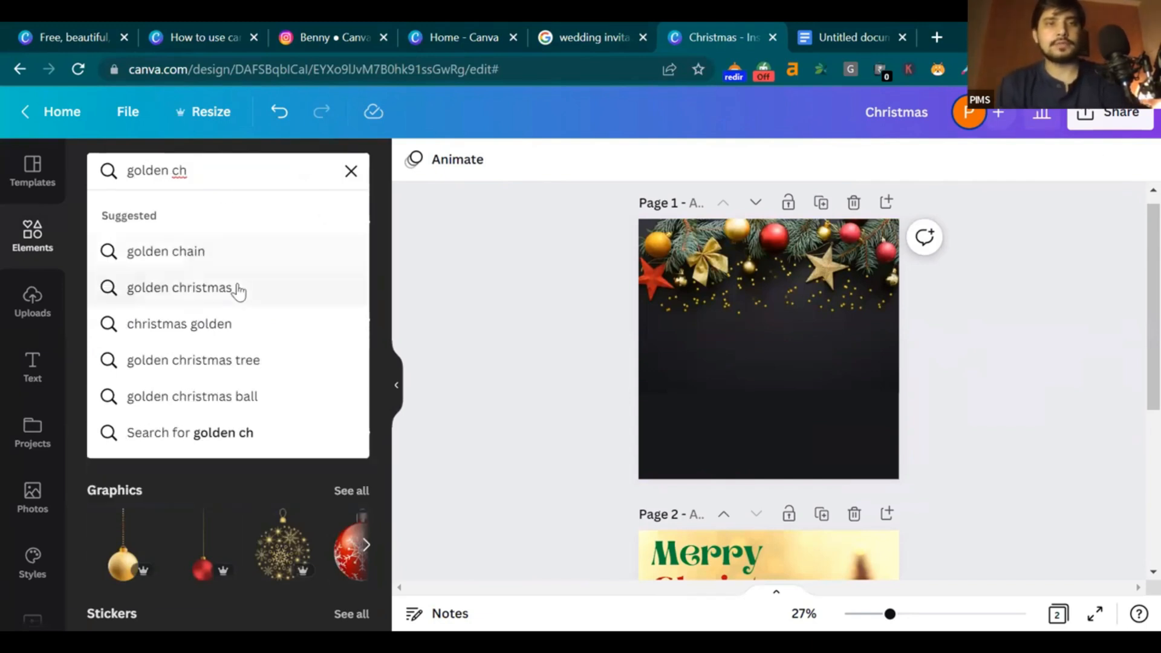
{"action": "left_click", "coordinate": [241, 284]}
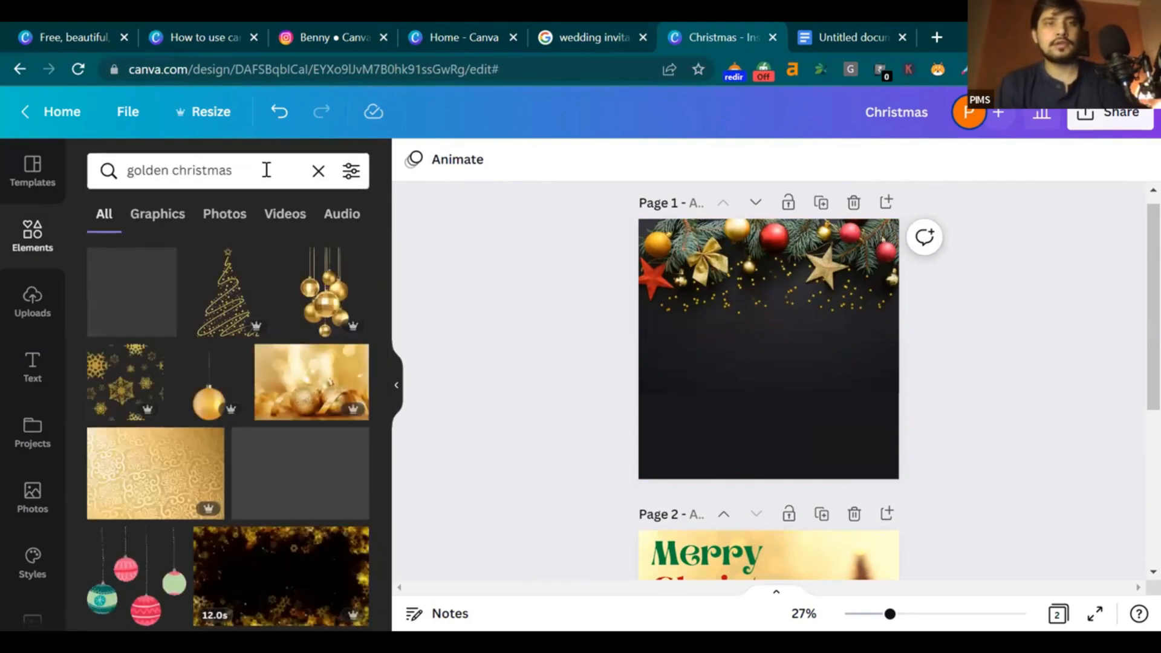
{"action": "left_click", "coordinate": [266, 170]}
{"action": "type", "text": "ball"}
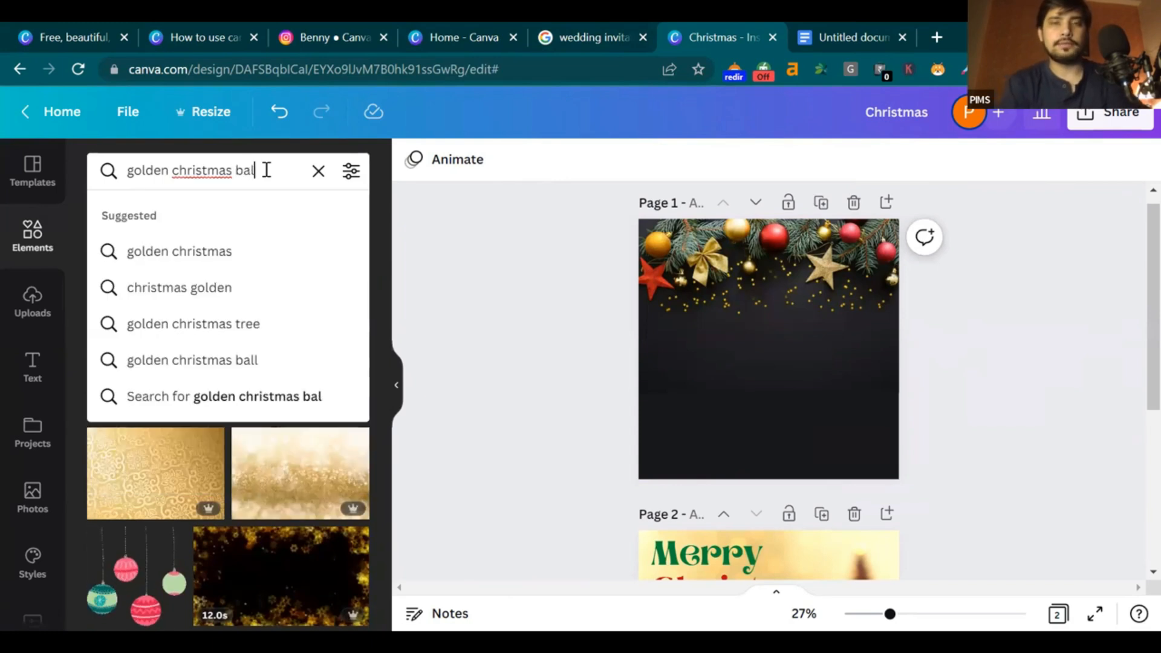
{"action": "key", "text": "Return"}
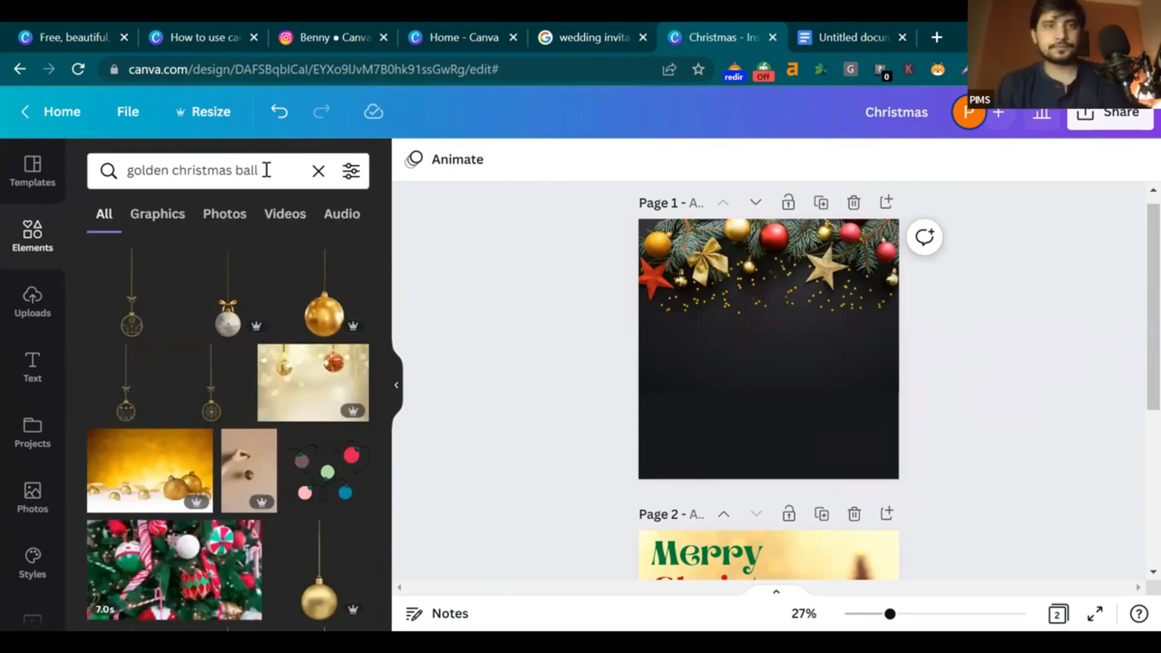
{"action": "scroll", "coordinate": [309, 375], "scroll_direction": "down", "scroll_amount": 2}
{"action": "scroll", "coordinate": [310, 381], "scroll_direction": "down", "scroll_amount": 4}
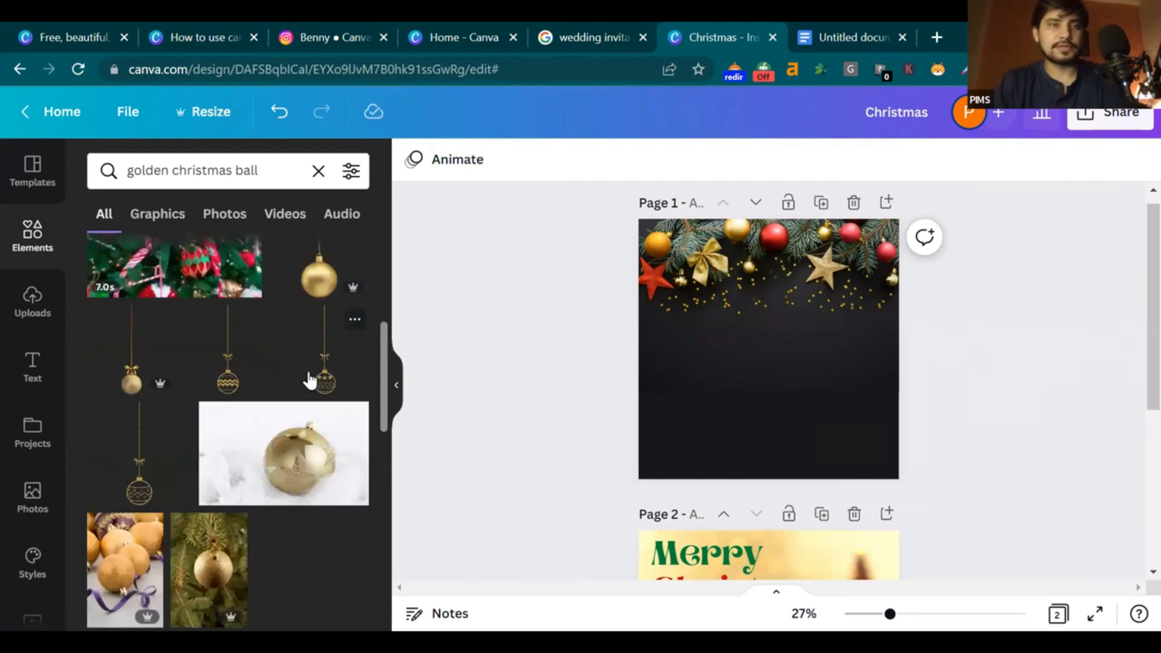
{"action": "scroll", "coordinate": [297, 389], "scroll_direction": "down", "scroll_amount": 10}
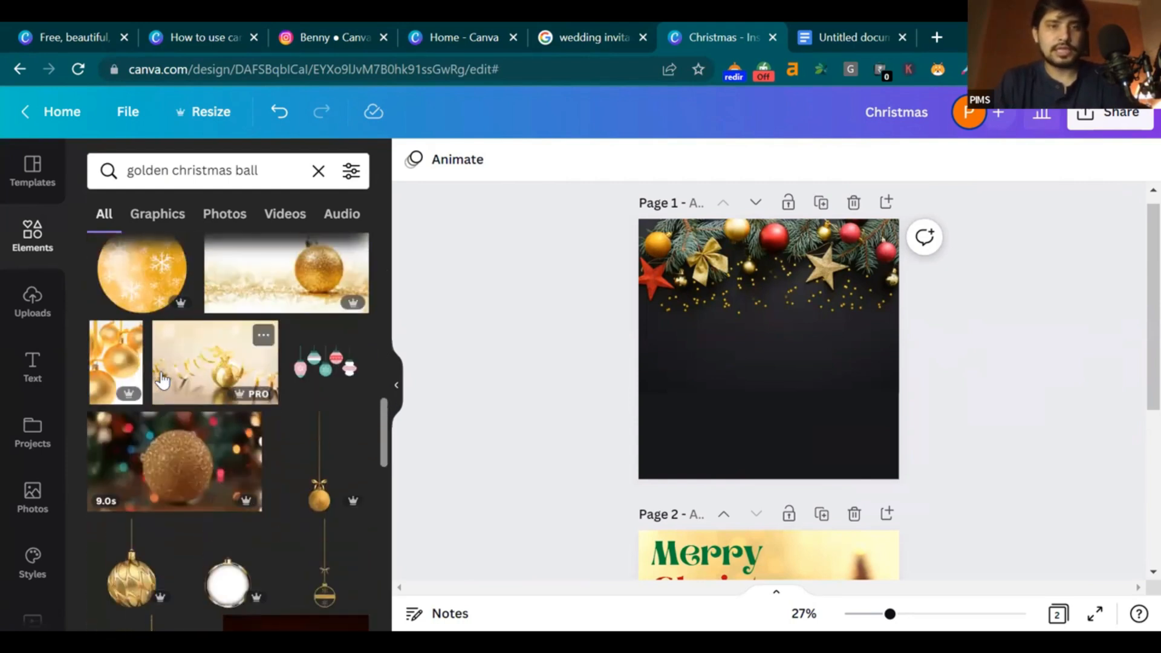
{"action": "scroll", "coordinate": [182, 394], "scroll_direction": "down", "scroll_amount": 5}
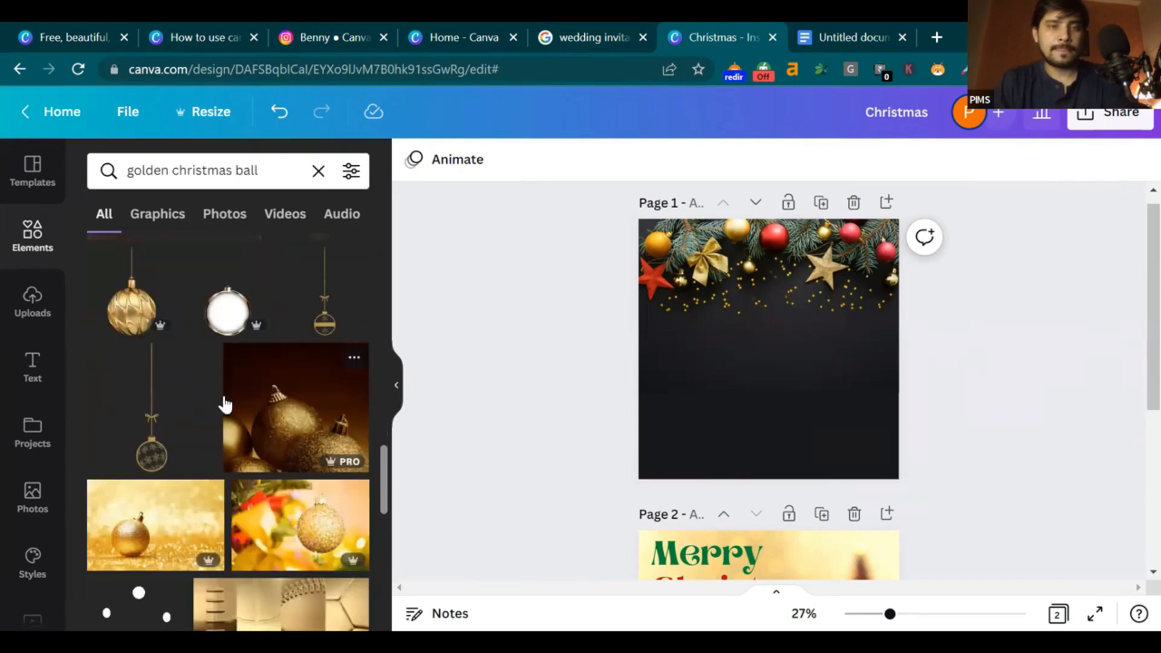
{"action": "scroll", "coordinate": [227, 404], "scroll_direction": "down", "scroll_amount": 6}
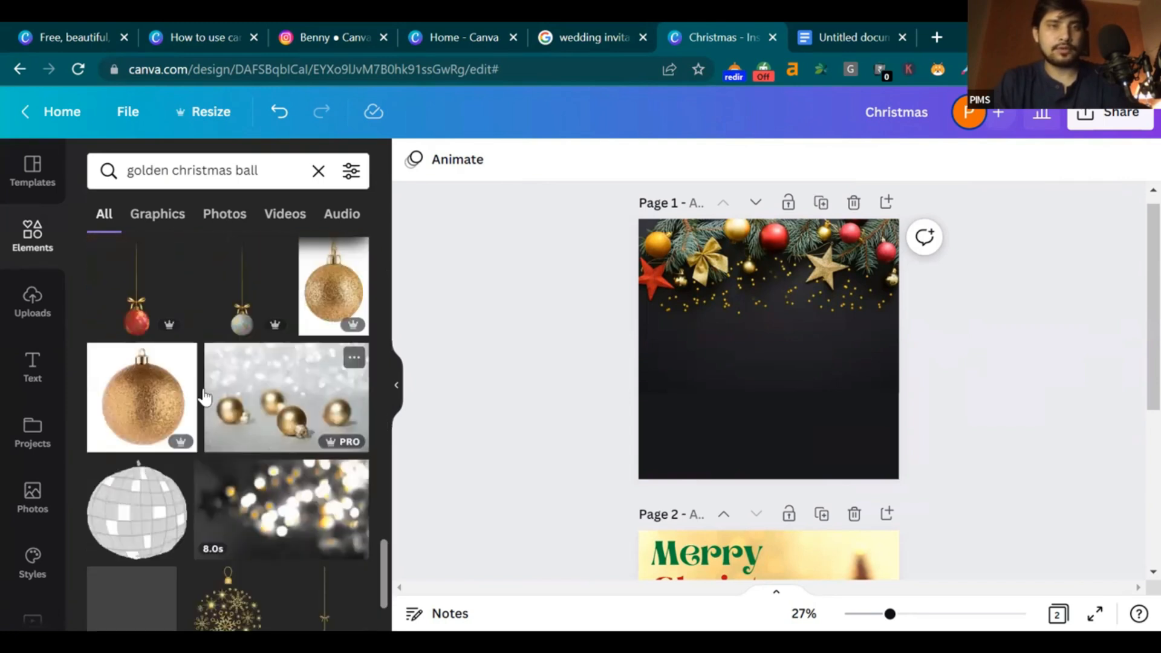
{"action": "scroll", "coordinate": [208, 395], "scroll_direction": "down", "scroll_amount": 6}
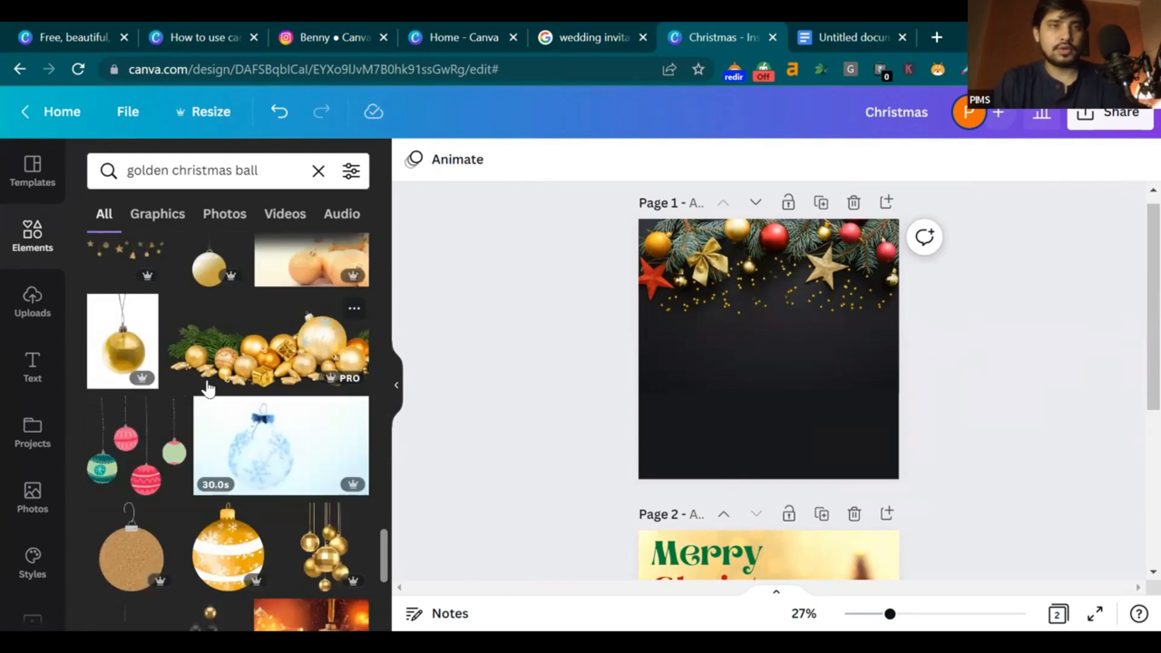
{"action": "scroll", "coordinate": [202, 384], "scroll_direction": "down", "scroll_amount": 5}
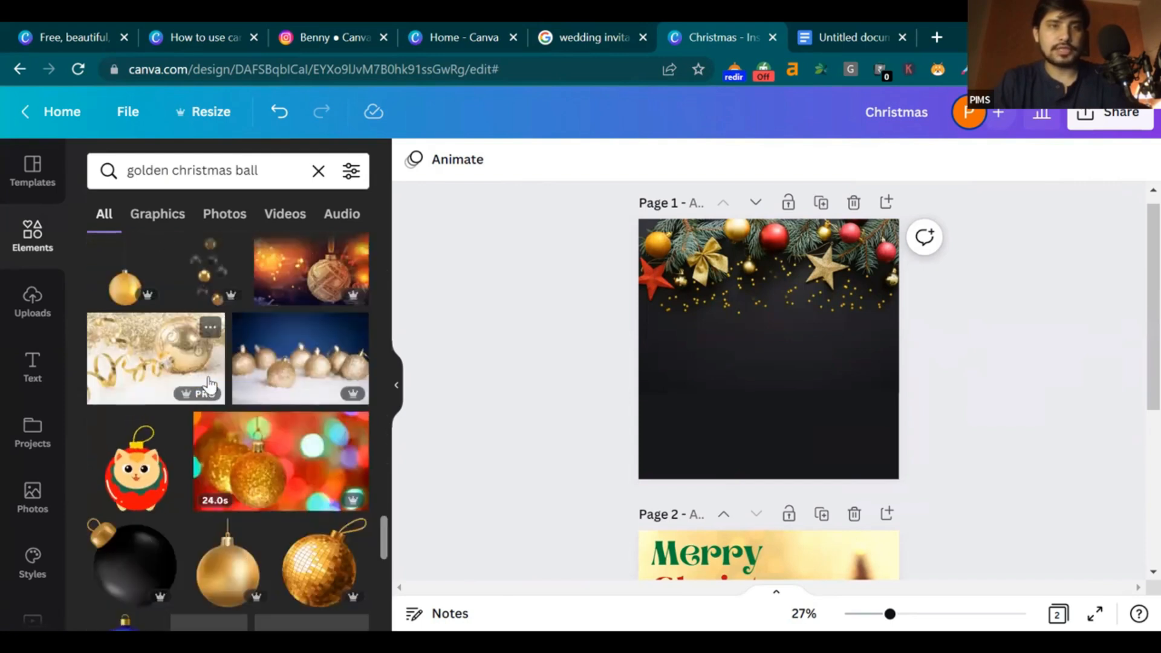
Add the golden ball ornament to page 1, shorten its string and shift it slightly left
{"action": "left_click", "coordinate": [137, 283]}
{"action": "mouse_move", "coordinate": [777, 394]}
{"action": "left_mouse_down"}
{"action": "mouse_move", "coordinate": [775, 326]}
{"action": "mouse_move", "coordinate": [778, 400]}
{"action": "left_mouse_up"}
{"action": "left_click", "coordinate": [817, 415]}
{"action": "left_click", "coordinate": [1022, 363]}
{"action": "left_click", "coordinate": [777, 356]}
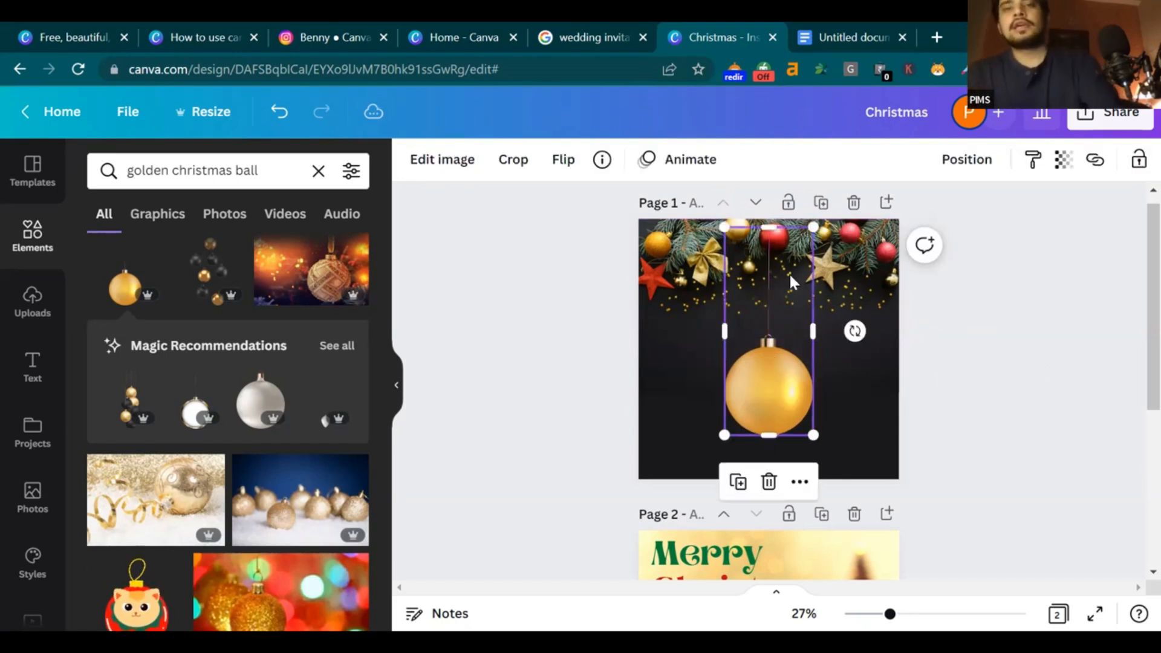
{"action": "left_click_drag", "start_coordinate": [775, 235], "coordinate": [793, 275]}
{"action": "left_click", "coordinate": [1020, 361]}
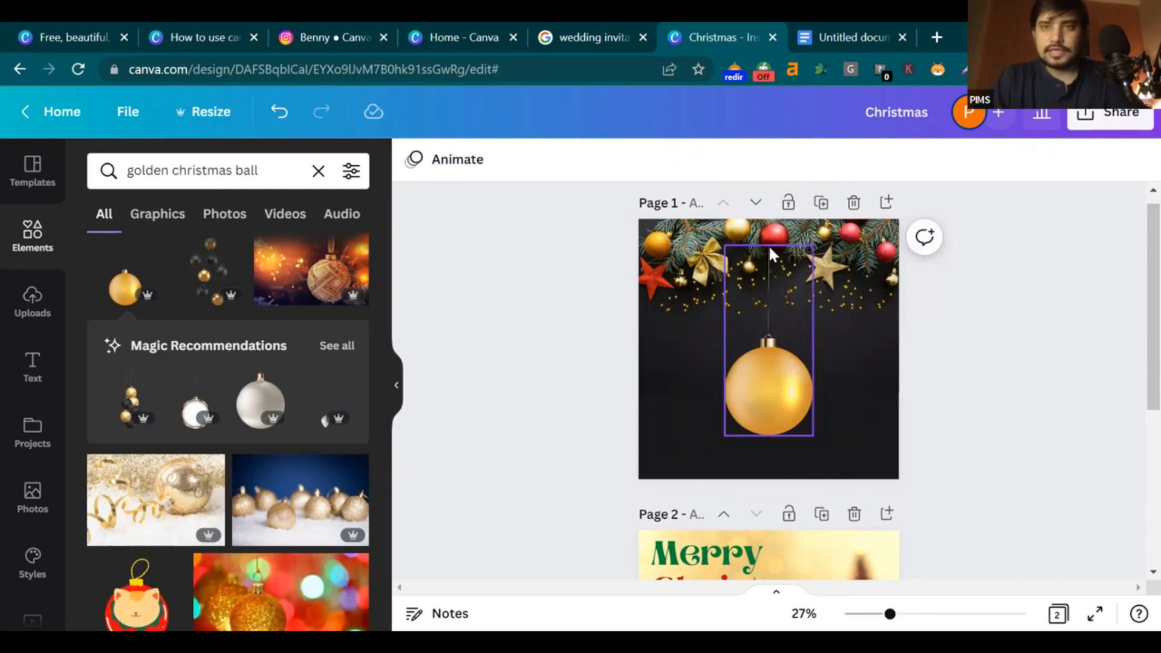
{"action": "left_click_drag", "start_coordinate": [770, 334], "coordinate": [767, 337]}
{"action": "left_click", "coordinate": [1089, 328]}
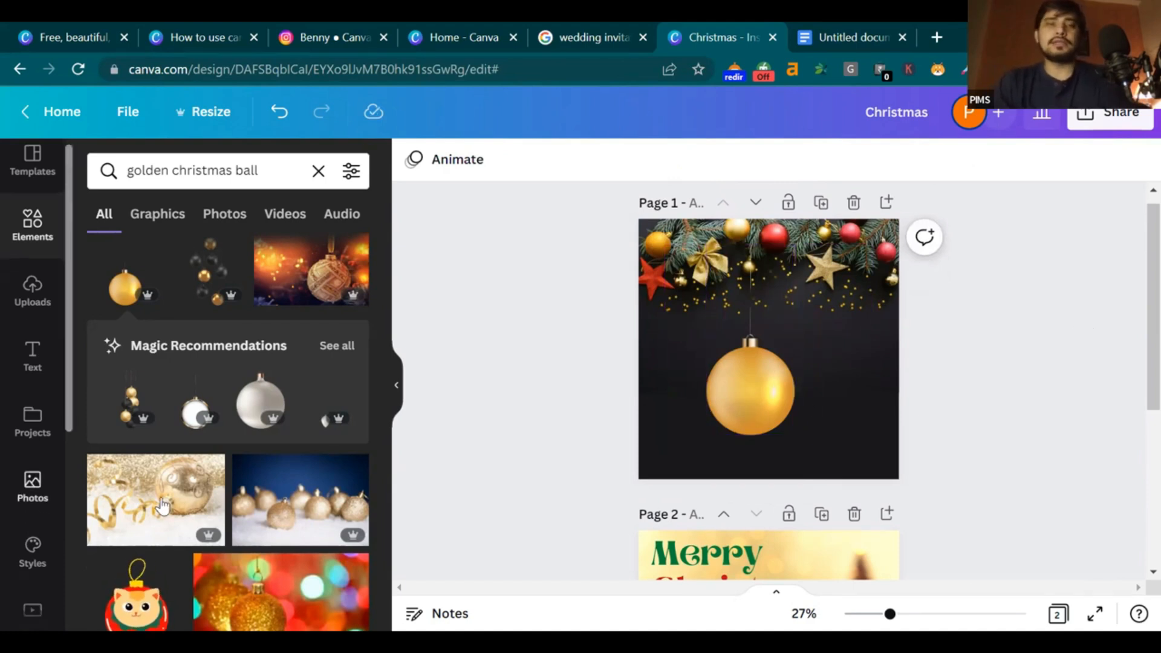
Check the bauble's placement, then bring up the Google Docs reference again
{"action": "scroll", "coordinate": [200, 490], "scroll_direction": "down", "scroll_amount": 3}
{"action": "scroll", "coordinate": [227, 475], "scroll_direction": "up", "scroll_amount": 3}
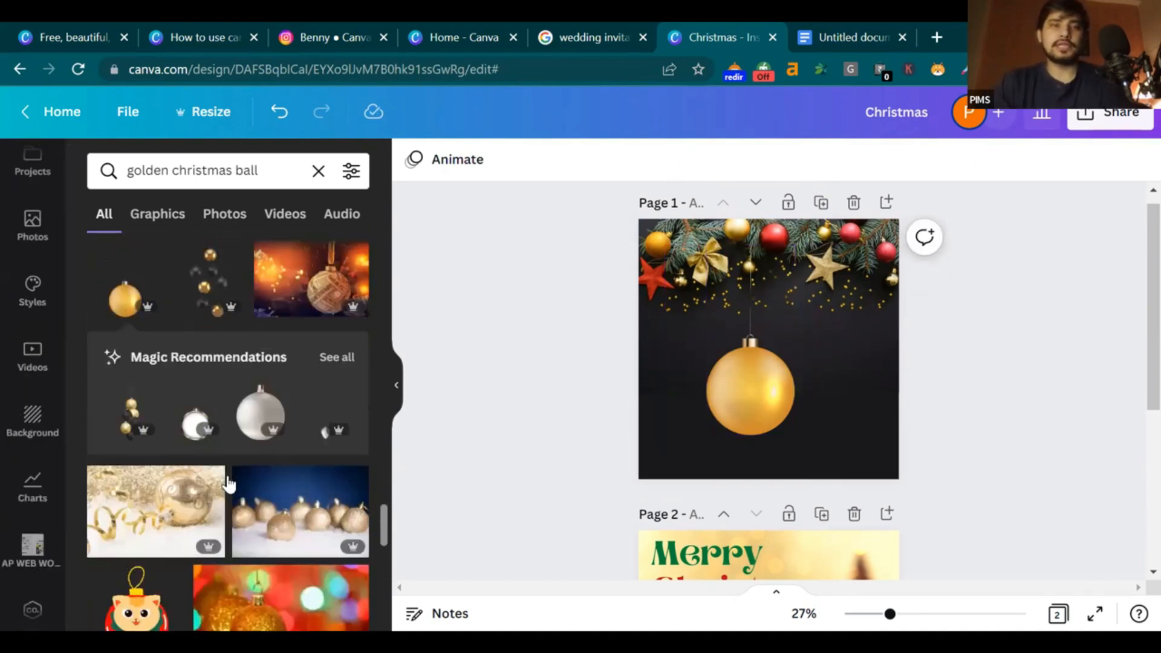
{"action": "scroll", "coordinate": [226, 478], "scroll_direction": "down", "scroll_amount": 8}
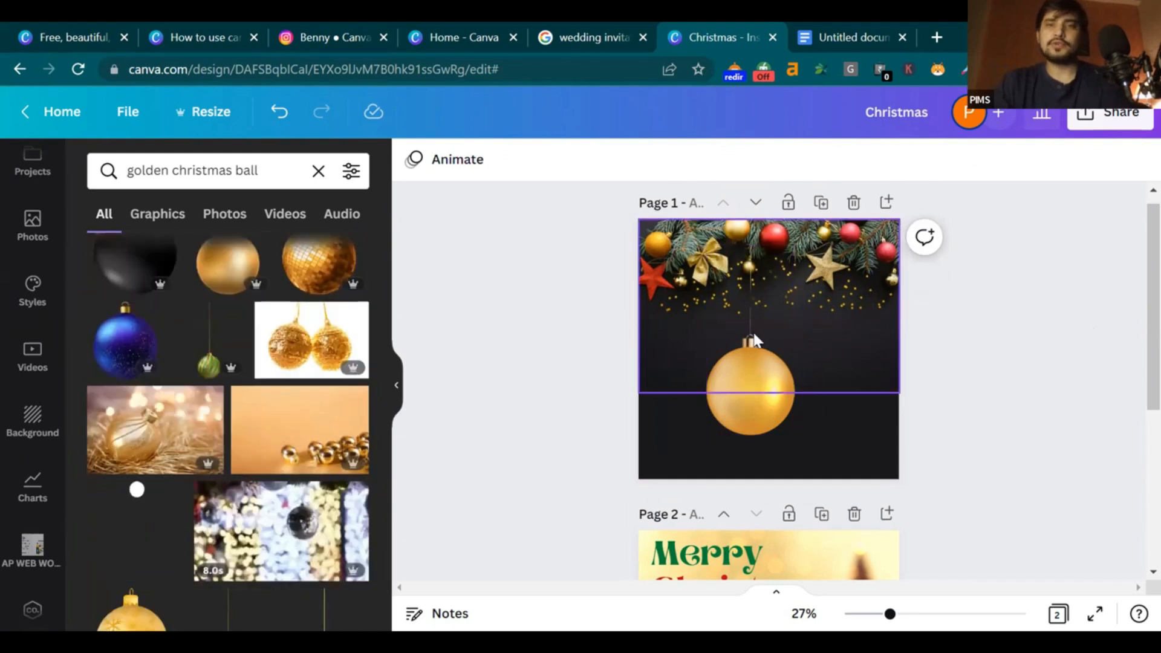
{"action": "left_click", "coordinate": [830, 36]}
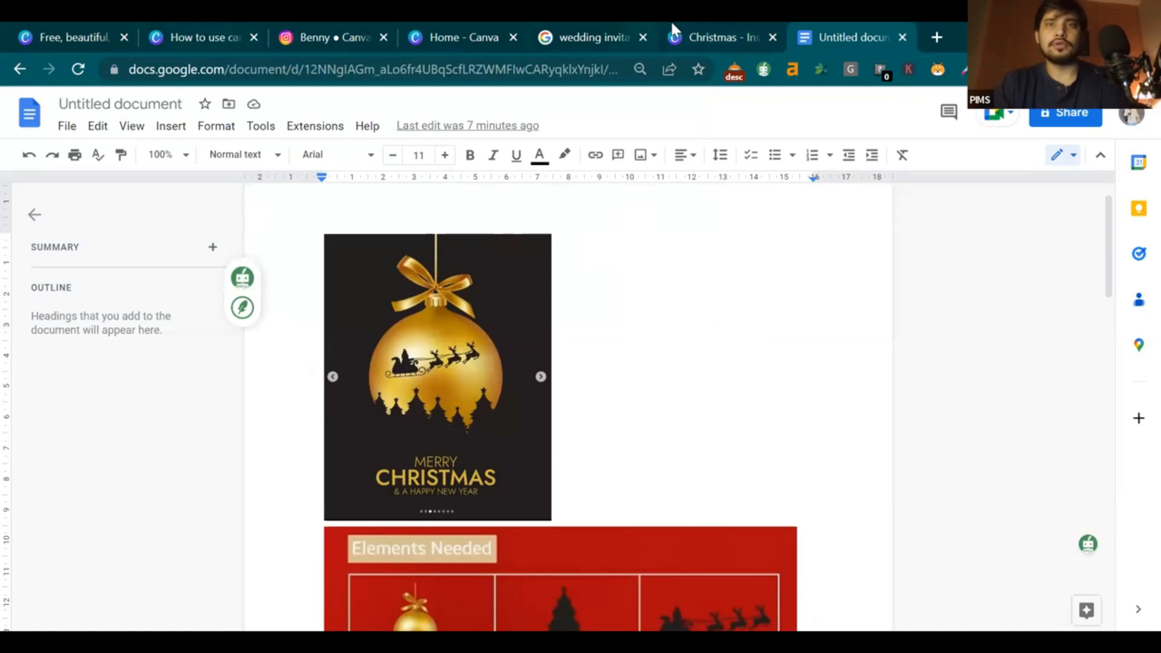
Back in Canva, replace the search with 'golden bow' and browse the bow results
{"action": "key", "text": "ctrl+shift+Tab"}
{"action": "left_click", "coordinate": [322, 169]}
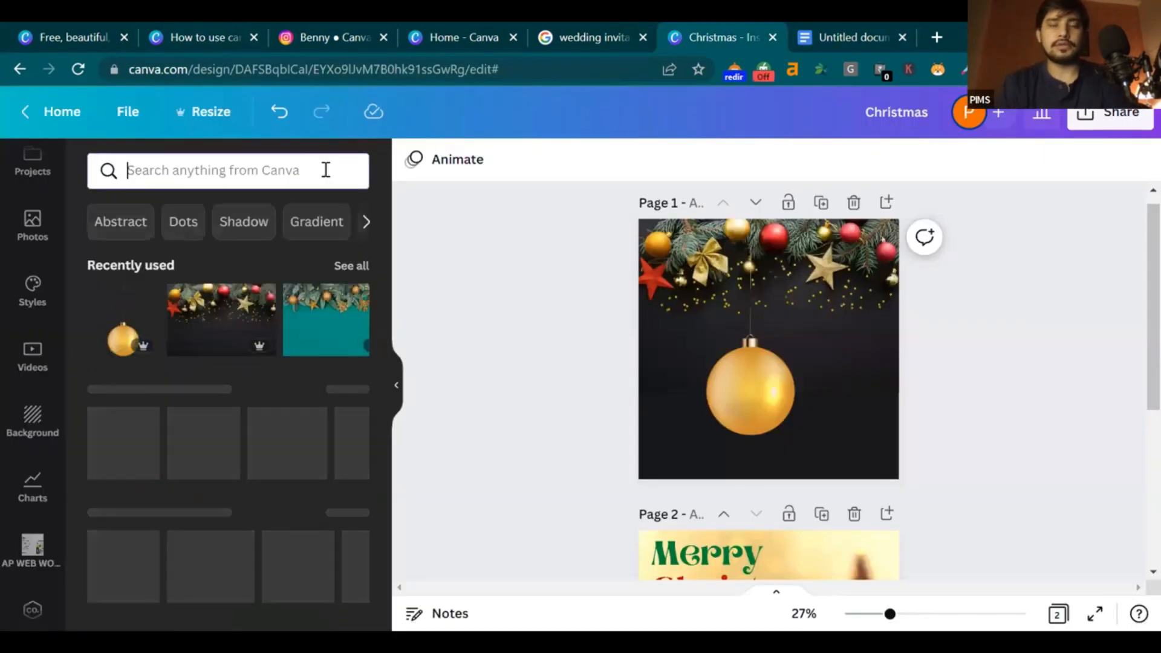
{"action": "type", "text": "b"}
{"action": "key", "text": "BackSpace"}
{"action": "type", "text": "gol"}
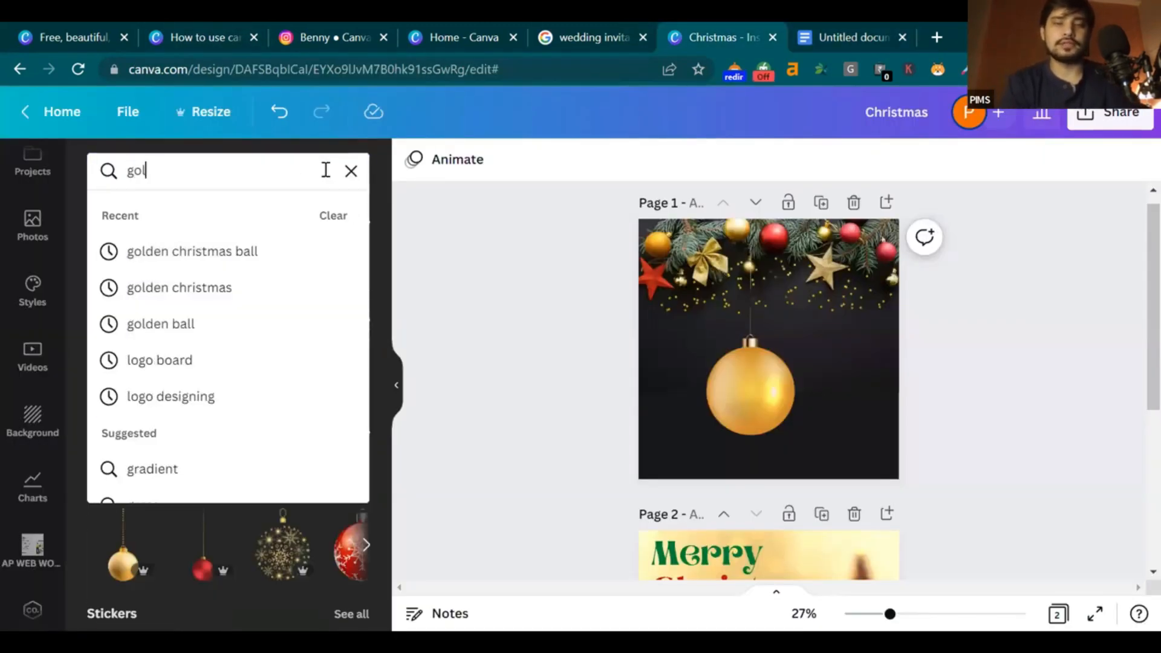
{"action": "type", "text": "den bow"}
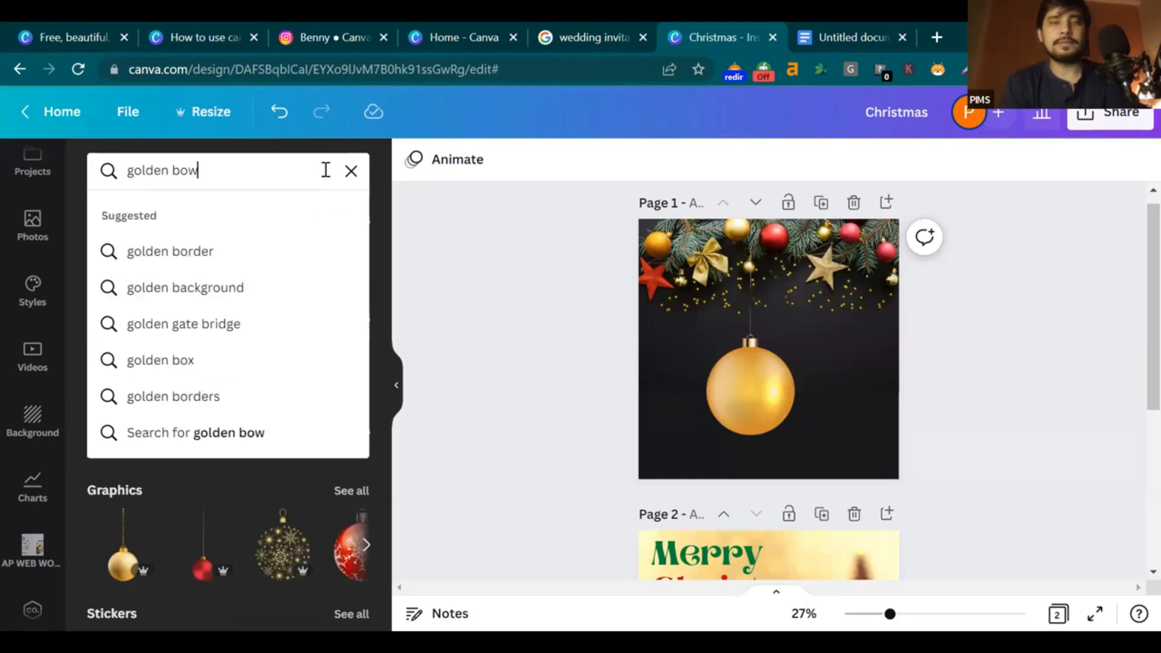
{"action": "key", "text": "Return"}
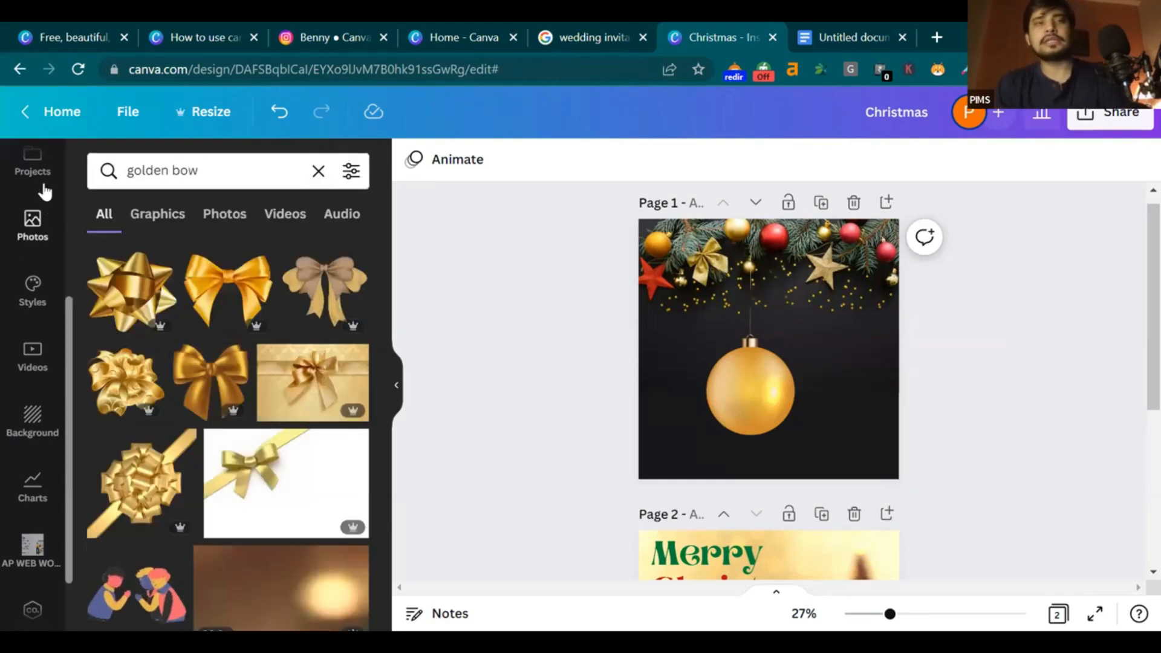
{"action": "scroll", "coordinate": [52, 251], "scroll_direction": "up", "scroll_amount": 4}
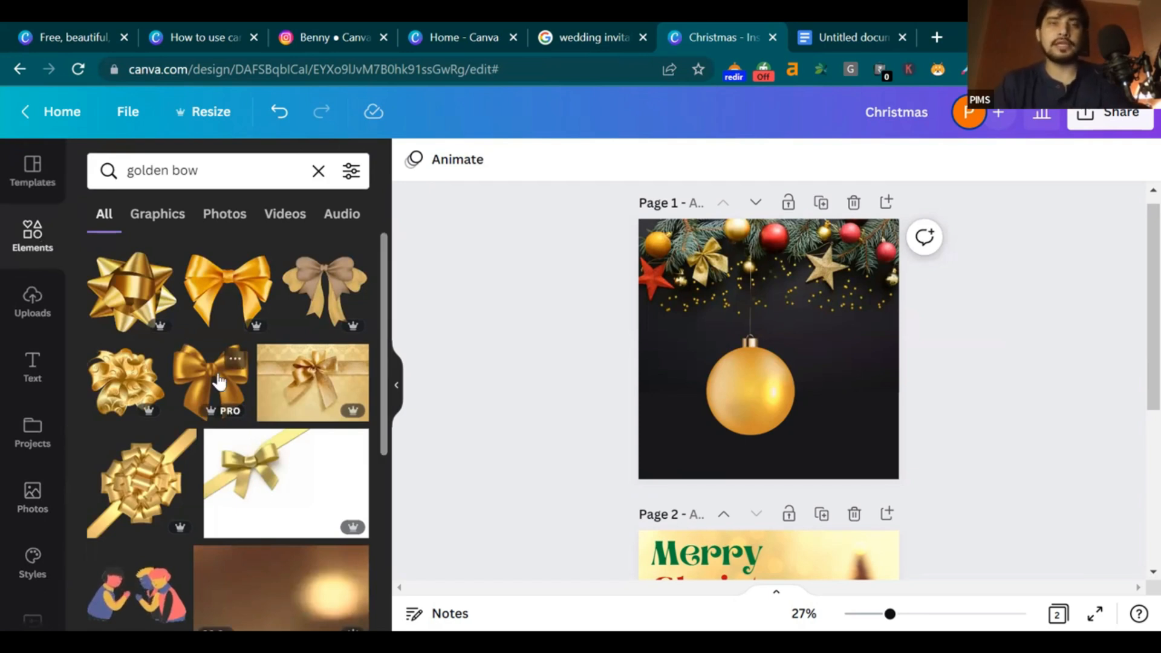
{"action": "scroll", "coordinate": [219, 381], "scroll_direction": "down", "scroll_amount": 5}
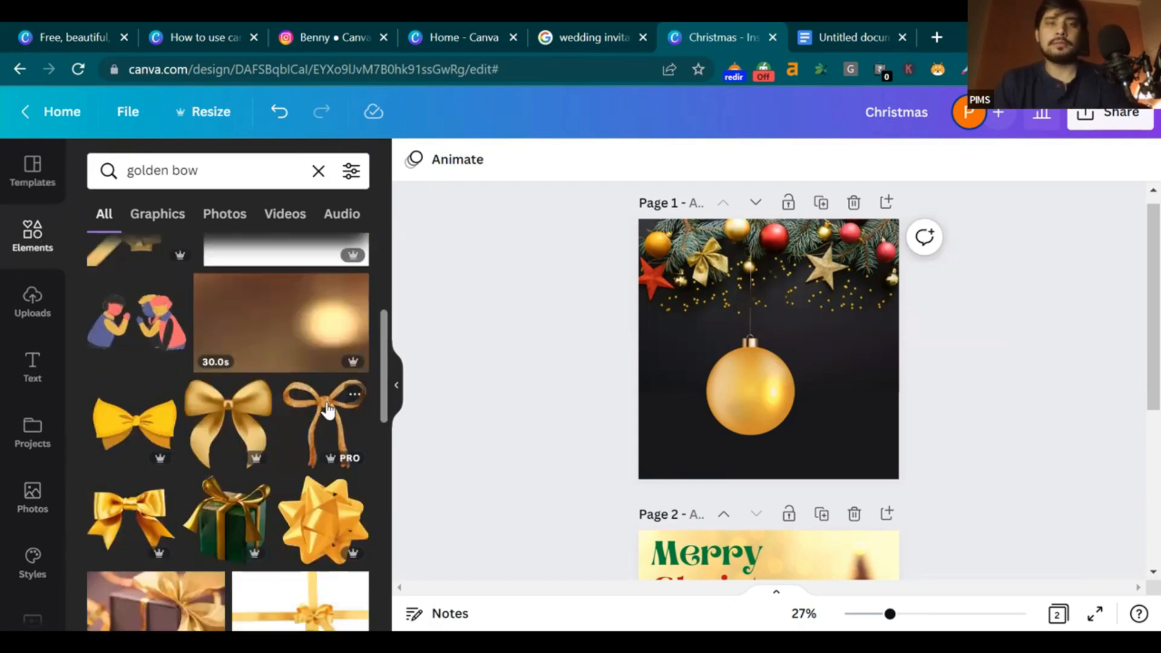
{"action": "scroll", "coordinate": [310, 416], "scroll_direction": "up", "scroll_amount": 3}
{"action": "scroll", "coordinate": [306, 409], "scroll_direction": "down", "scroll_amount": 1}
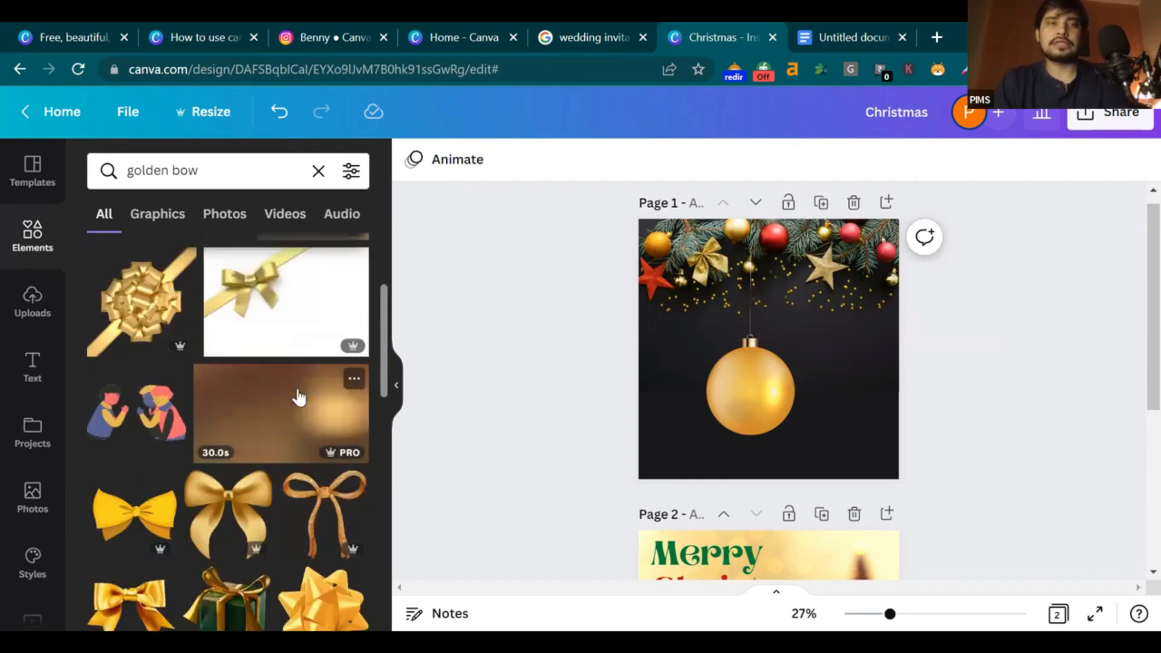
{"action": "scroll", "coordinate": [298, 397], "scroll_direction": "up", "scroll_amount": 2}
Add a gold bow, shrink it and set it on top of the golden ball
{"action": "left_click", "coordinate": [181, 288]}
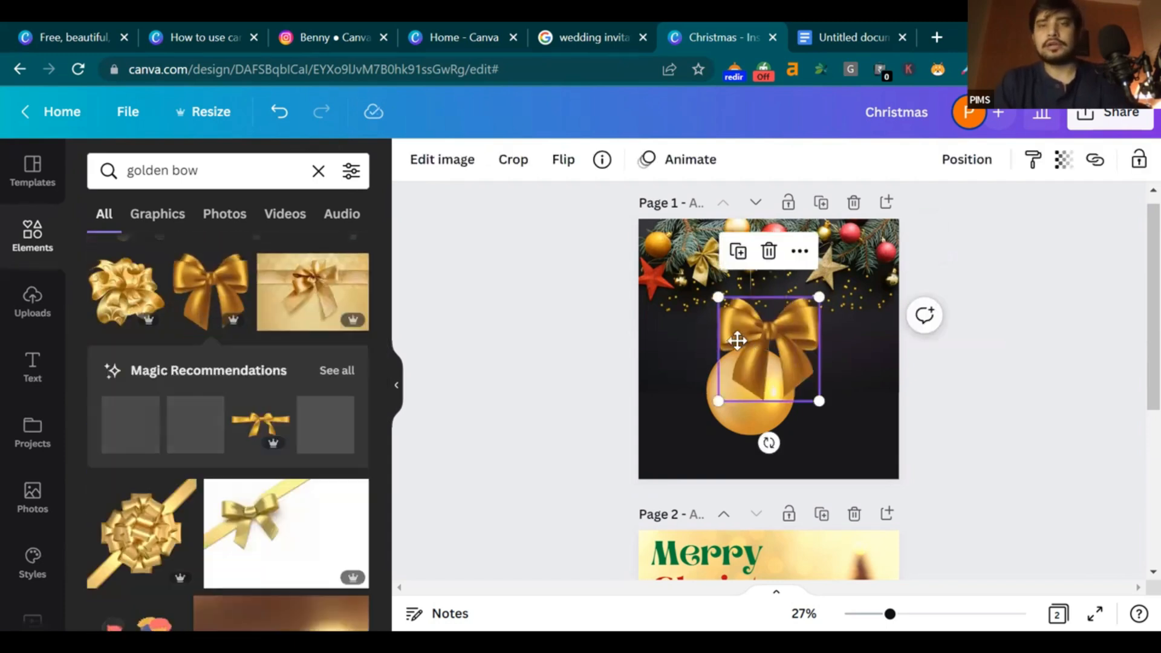
{"action": "left_click_drag", "start_coordinate": [737, 337], "coordinate": [772, 363]}
{"action": "left_click_drag", "start_coordinate": [801, 400], "coordinate": [754, 349]}
{"action": "left_click", "coordinate": [1006, 348]}
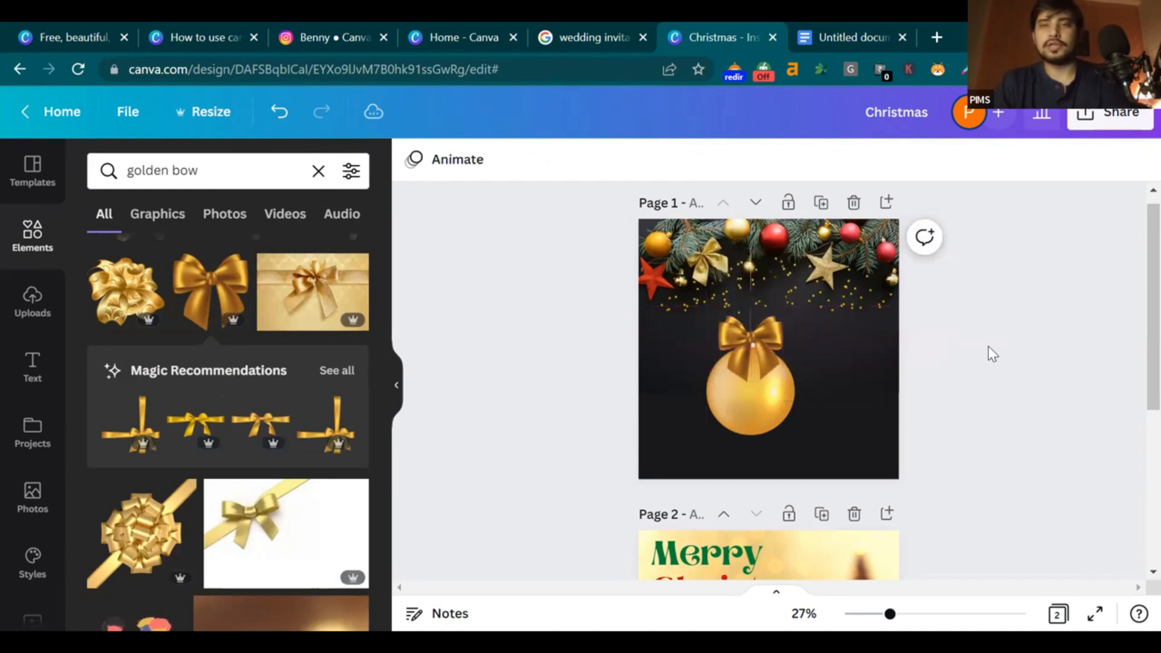
Make the golden ornament and the bow each slightly smaller
{"action": "left_click", "coordinate": [785, 346]}
{"action": "mouse_move", "coordinate": [796, 433]}
{"action": "left_mouse_down"}
{"action": "mouse_move", "coordinate": [788, 418]}
{"action": "mouse_move", "coordinate": [798, 446]}
{"action": "mouse_move", "coordinate": [793, 430]}
{"action": "left_mouse_up"}
{"action": "left_click", "coordinate": [932, 387]}
{"action": "left_click", "coordinate": [769, 361]}
{"action": "left_click_drag", "start_coordinate": [784, 383], "coordinate": [778, 377]}
{"action": "left_click", "coordinate": [1081, 383]}
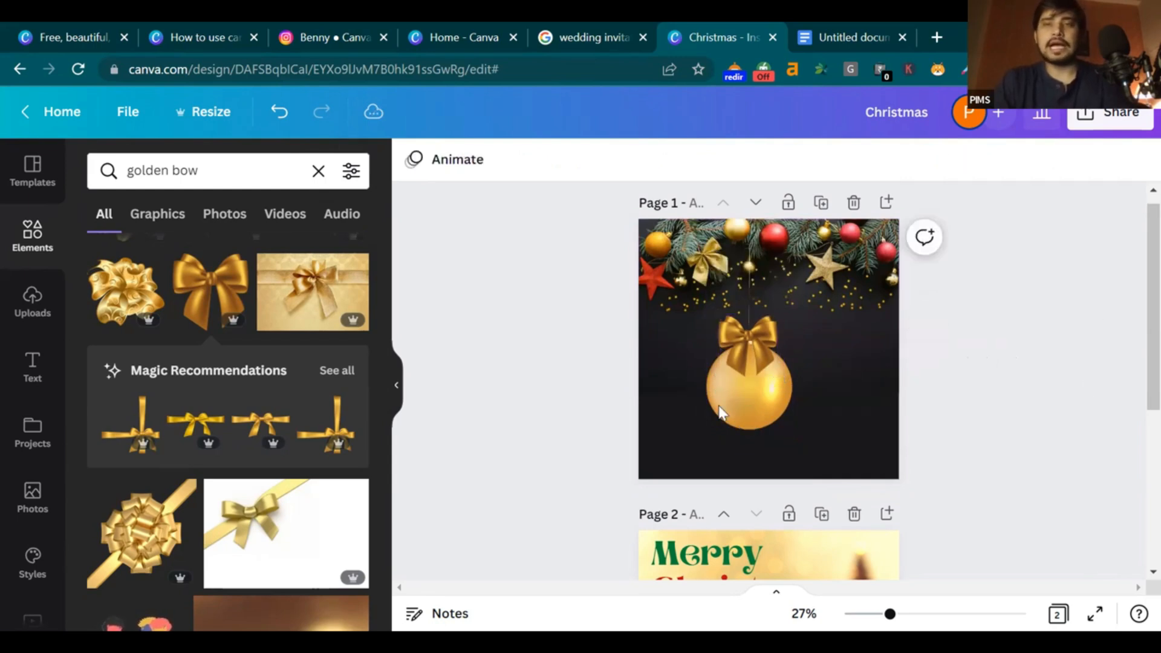
{"action": "left_click", "coordinate": [750, 347]}
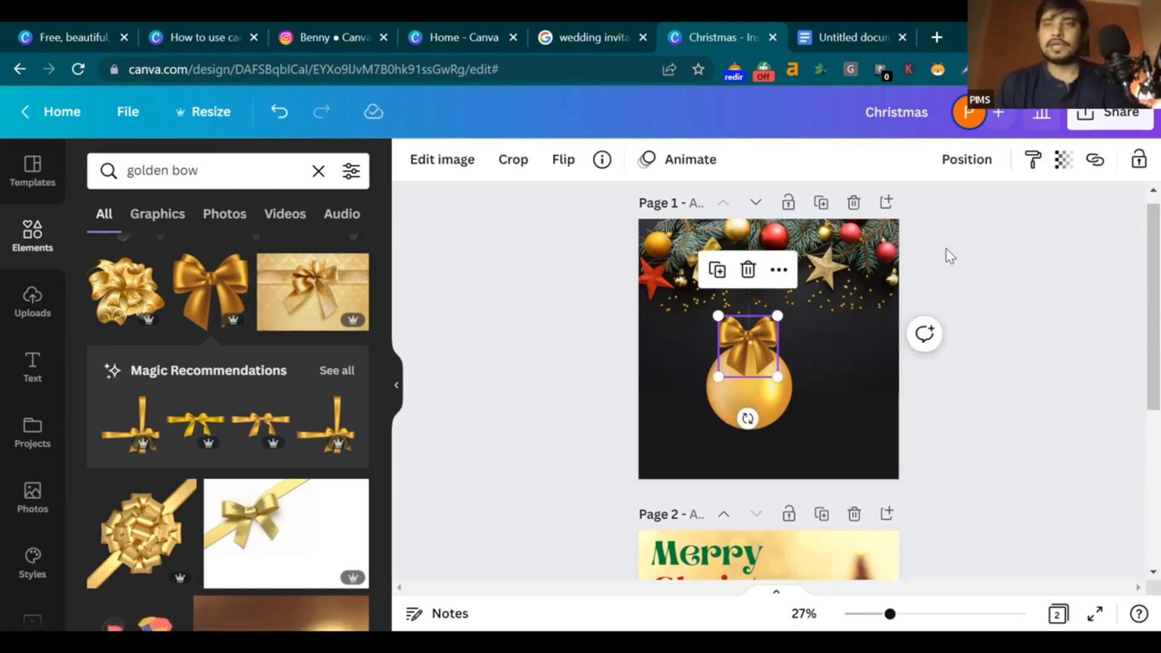
{"action": "left_click", "coordinate": [980, 161]}
{"action": "left_click", "coordinate": [875, 229]}
{"action": "left_click", "coordinate": [1035, 431]}
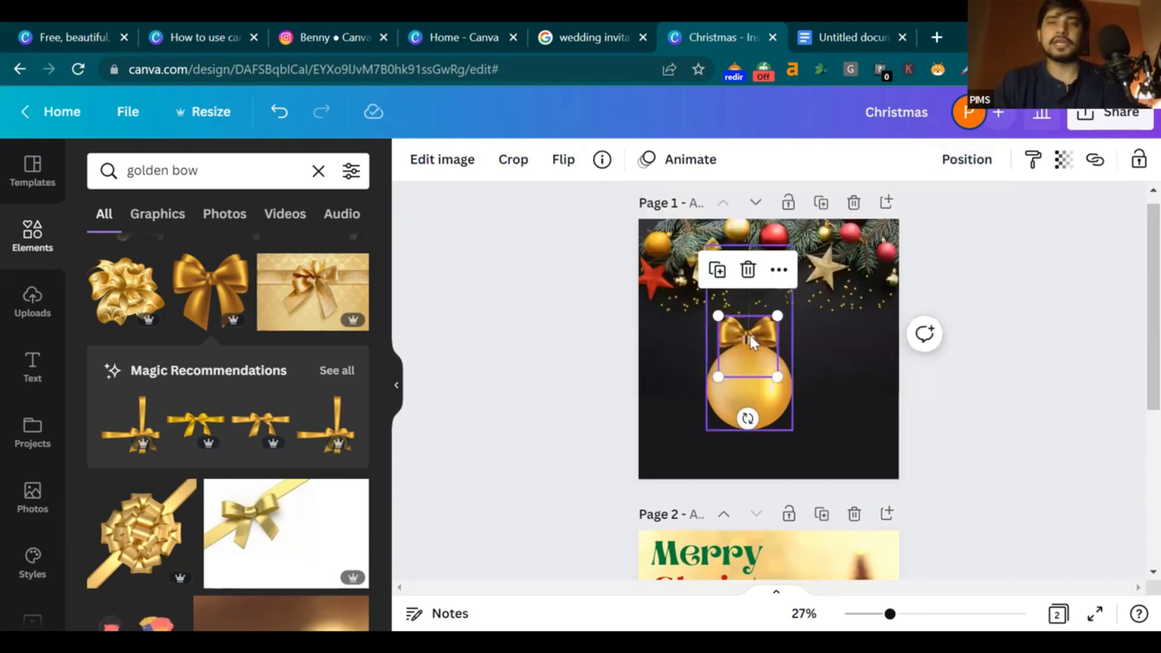
{"action": "left_click", "coordinate": [967, 160]}
{"action": "left_click", "coordinate": [716, 215]}
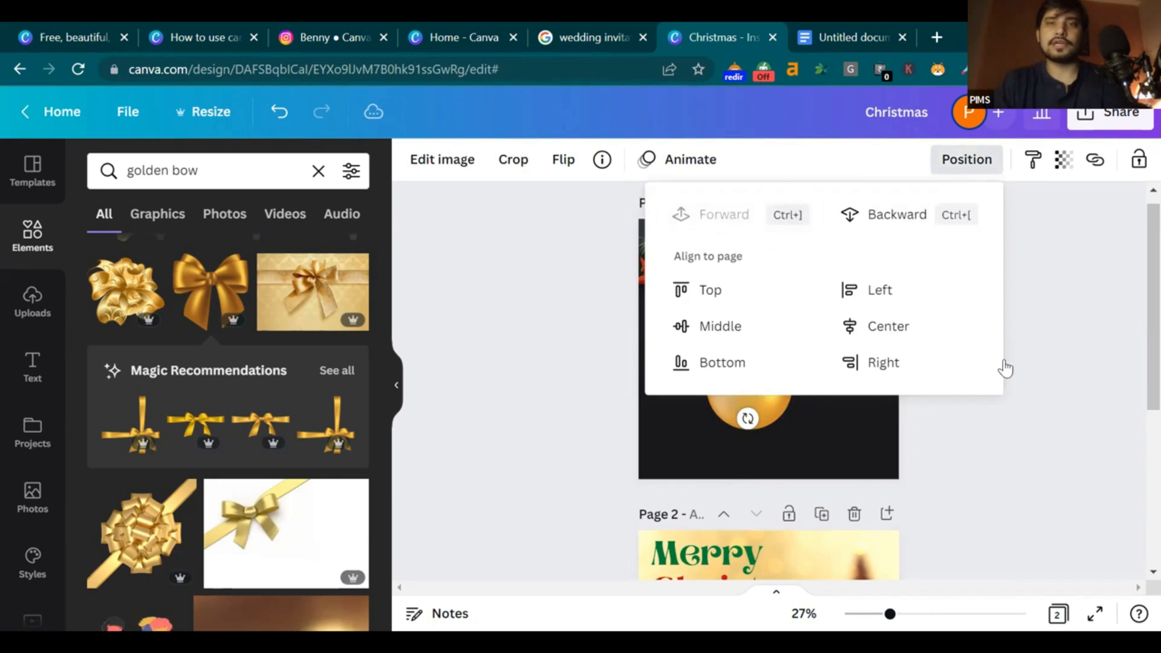
{"action": "left_click", "coordinate": [969, 399]}
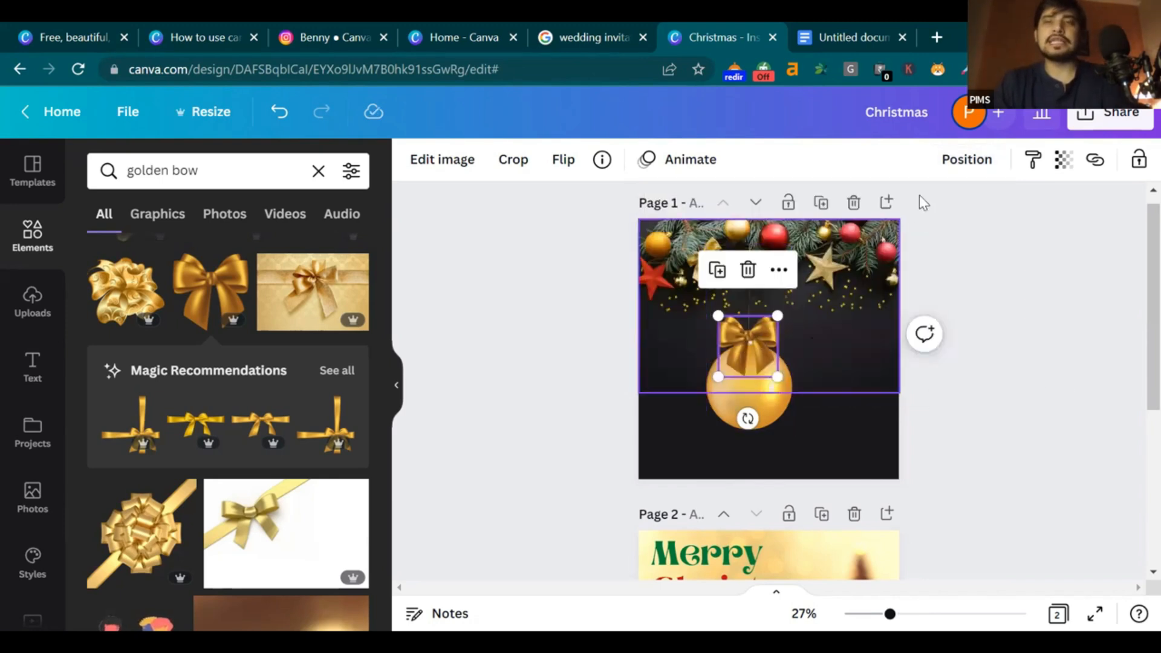
{"action": "left_click", "coordinate": [966, 159]}
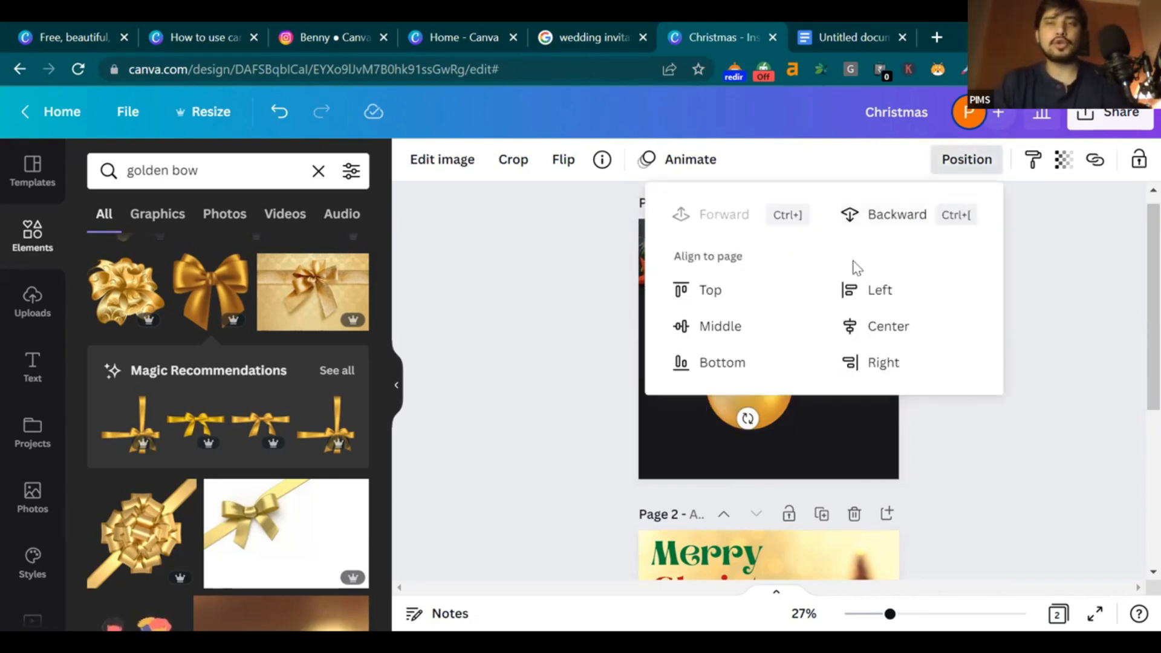
{"action": "left_click", "coordinate": [1077, 342]}
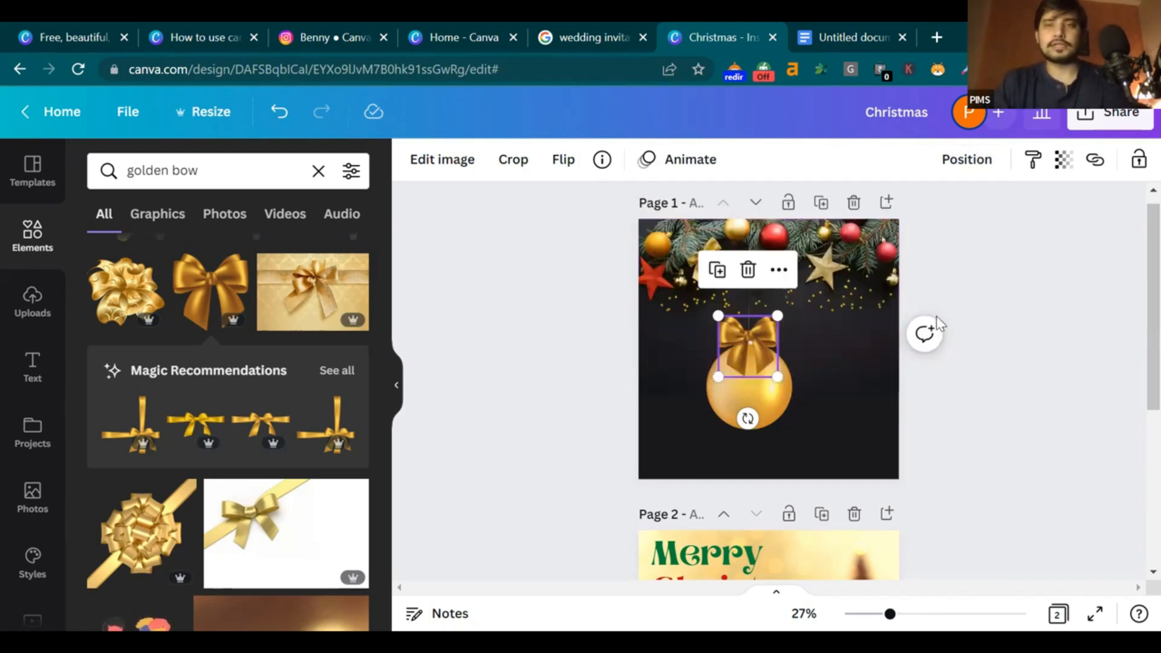
{"action": "left_click", "coordinate": [1058, 166]}
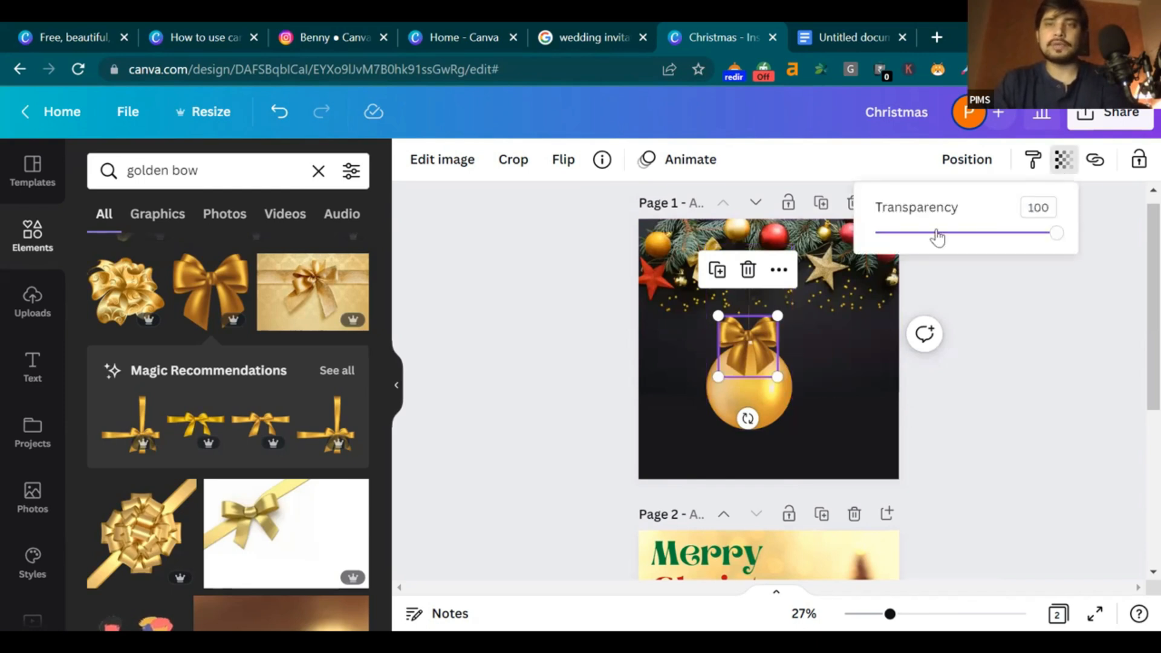
{"action": "mouse_move", "coordinate": [1056, 233]}
{"action": "left_mouse_down"}
{"action": "mouse_move", "coordinate": [1036, 233]}
{"action": "mouse_move", "coordinate": [1057, 233]}
{"action": "left_mouse_up"}
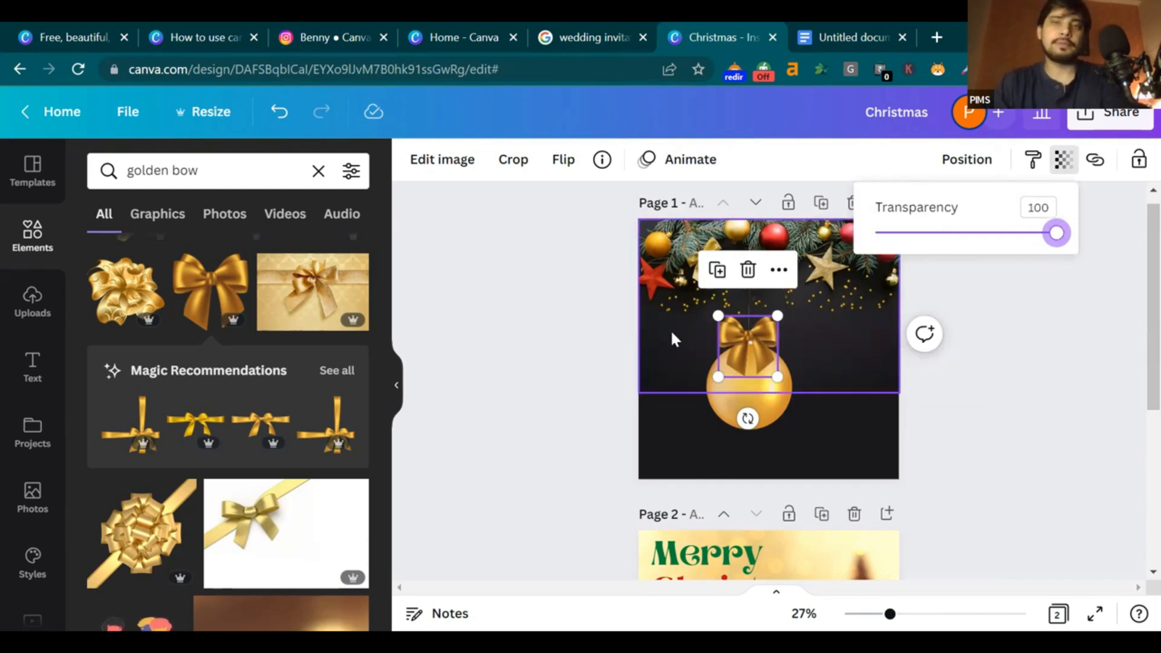
{"action": "left_click", "coordinate": [562, 160]}
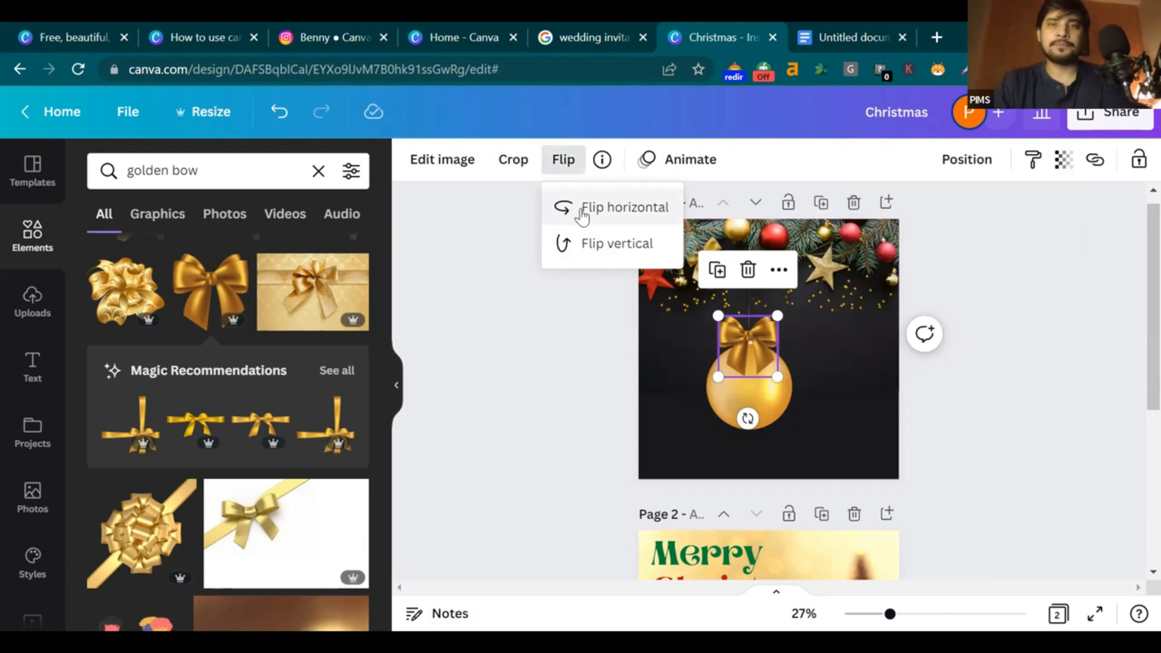
{"action": "left_click", "coordinate": [577, 208]}
{"action": "left_click", "coordinate": [576, 248]}
{"action": "left_click", "coordinate": [590, 204]}
{"action": "left_click", "coordinate": [586, 241]}
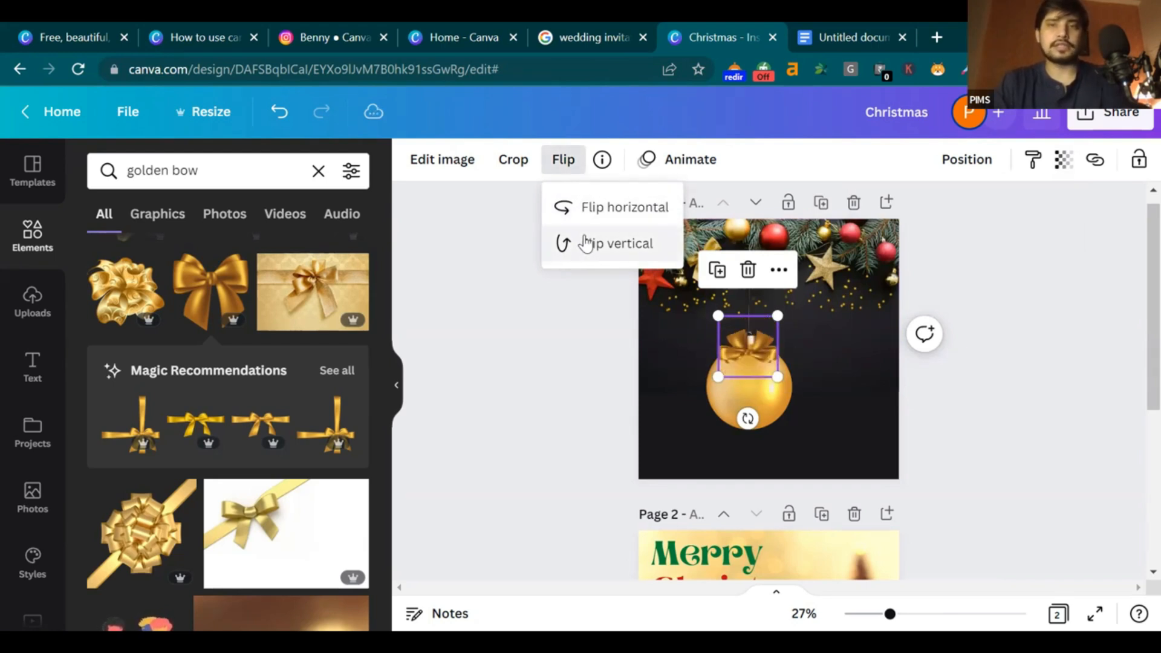
{"action": "left_click", "coordinate": [974, 346]}
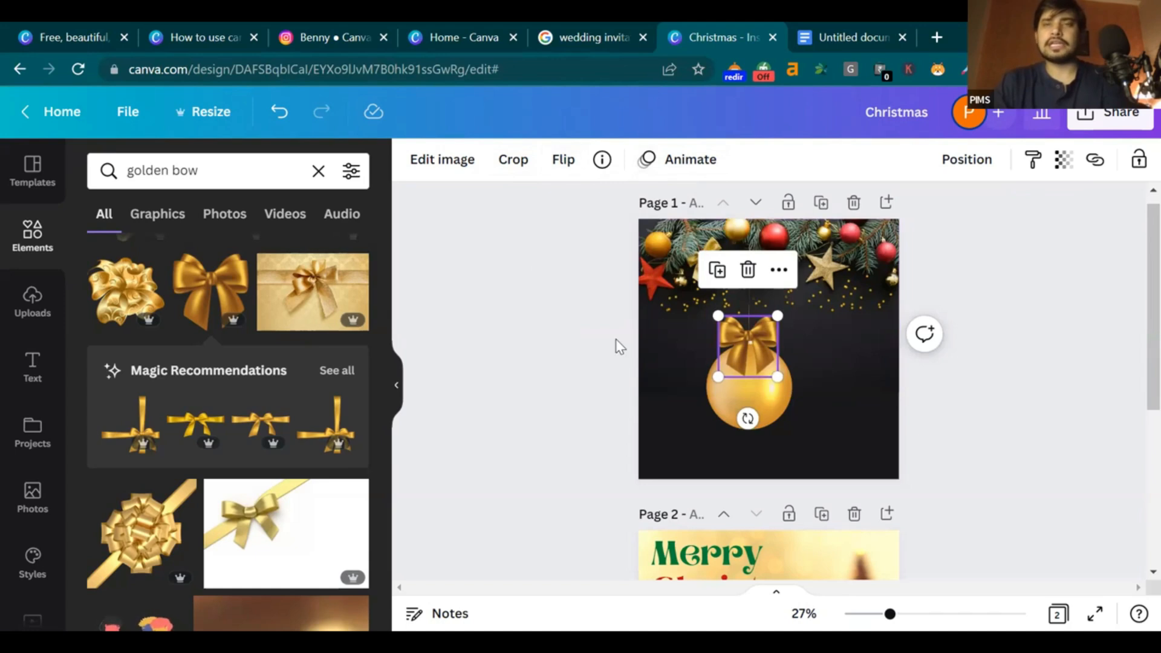
{"action": "left_click", "coordinate": [996, 389]}
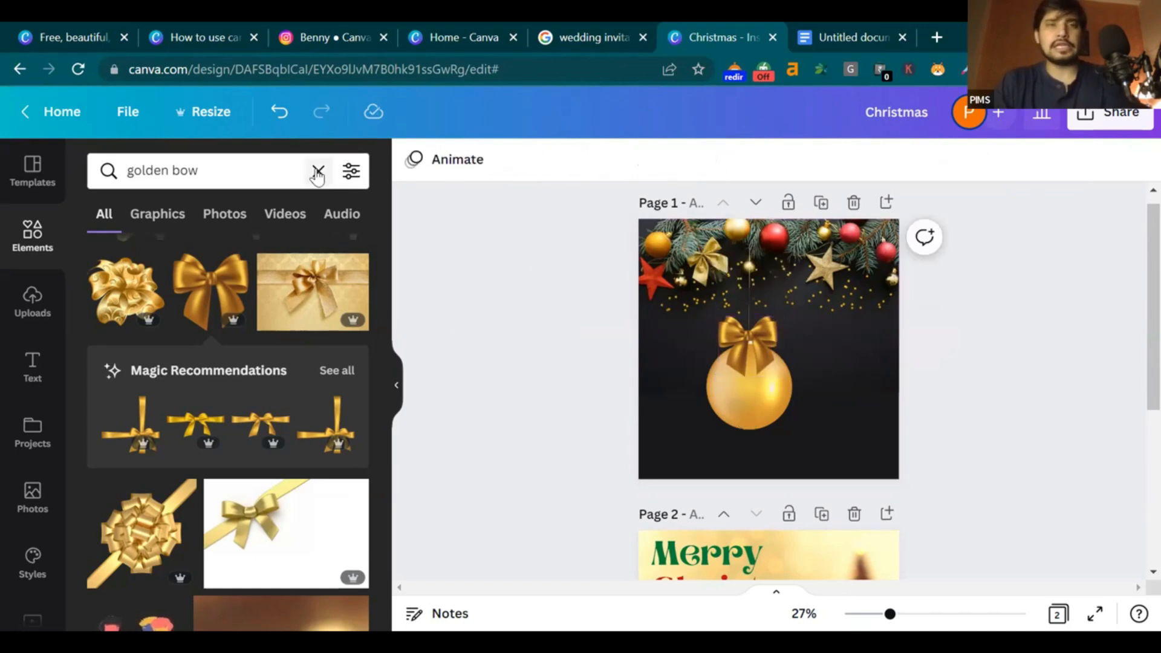
{"action": "left_click", "coordinate": [846, 37]}
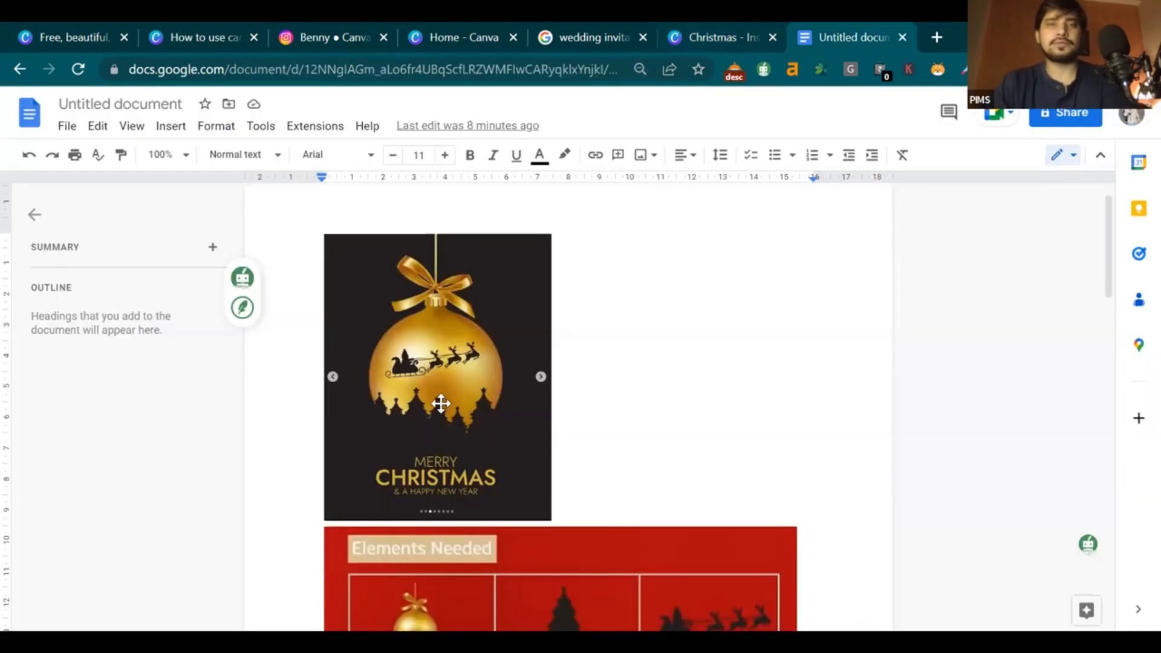
{"action": "scroll", "coordinate": [531, 428], "scroll_direction": "down", "scroll_amount": 3}
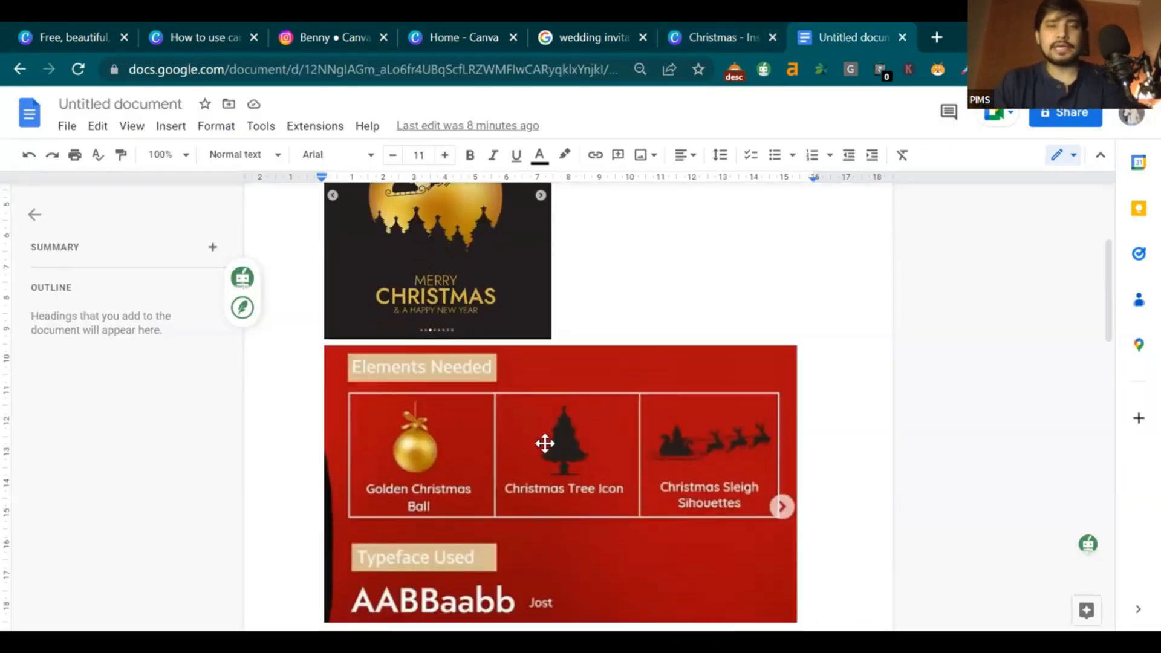
{"action": "left_click", "coordinate": [714, 36]}
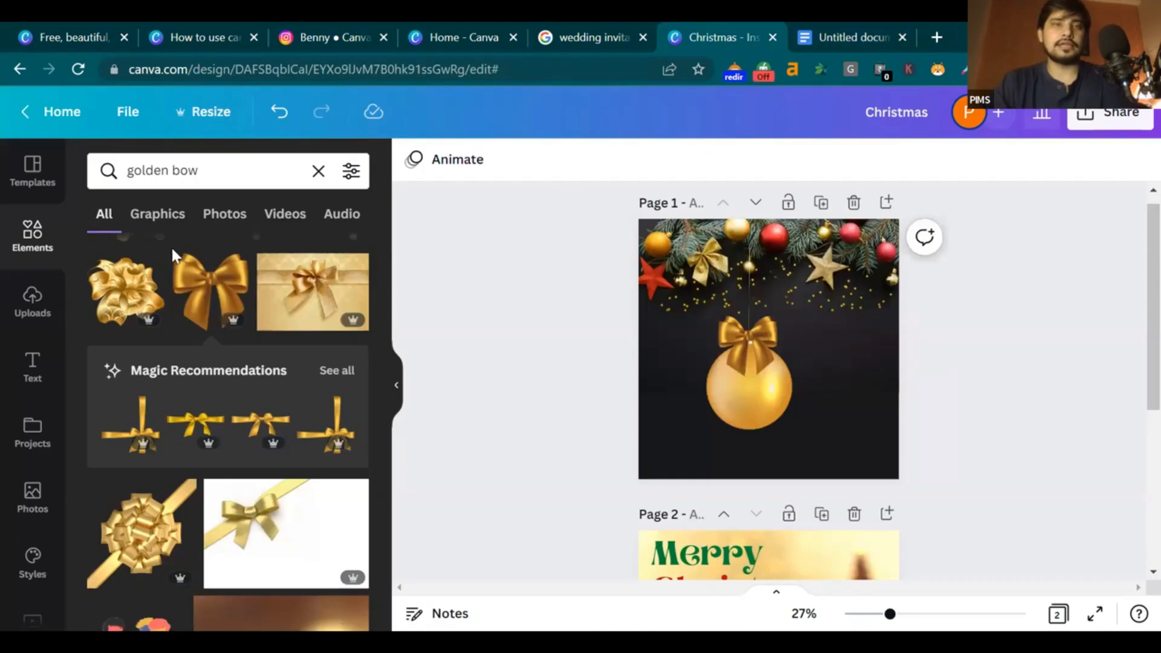
Search Elements for 'christmas tree icon' to find tree silhouettes
{"action": "left_click", "coordinate": [315, 172]}
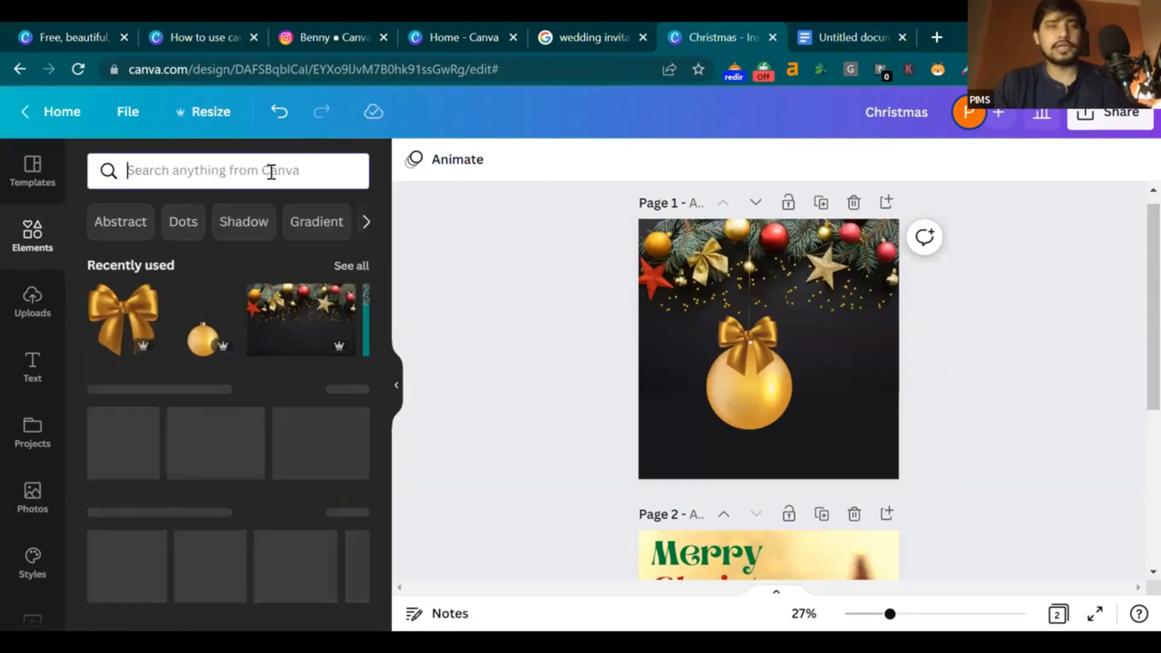
{"action": "type", "text": "tree"}
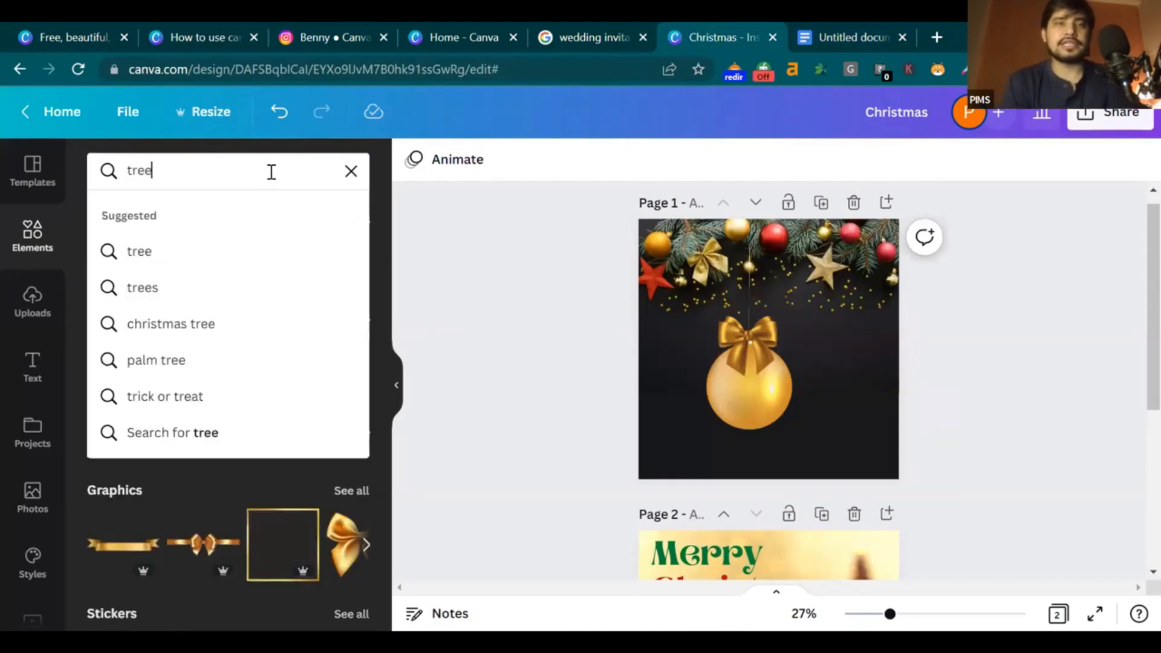
{"action": "key", "text": "Return"}
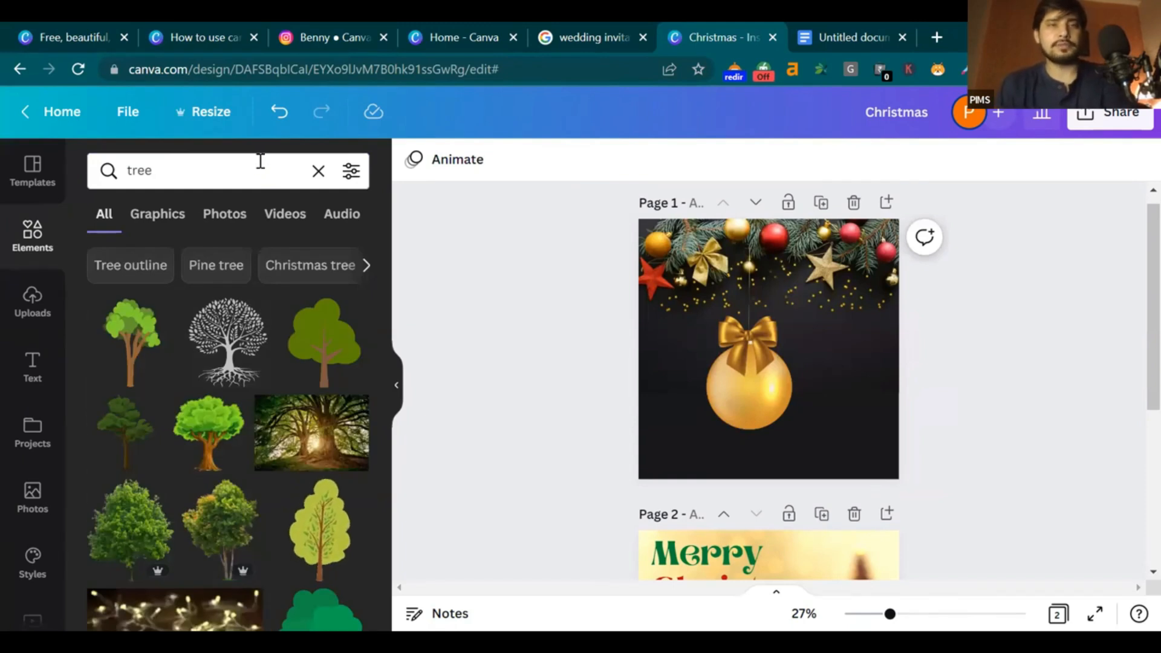
{"action": "left_click_drag", "start_coordinate": [153, 171], "coordinate": [145, 167]}
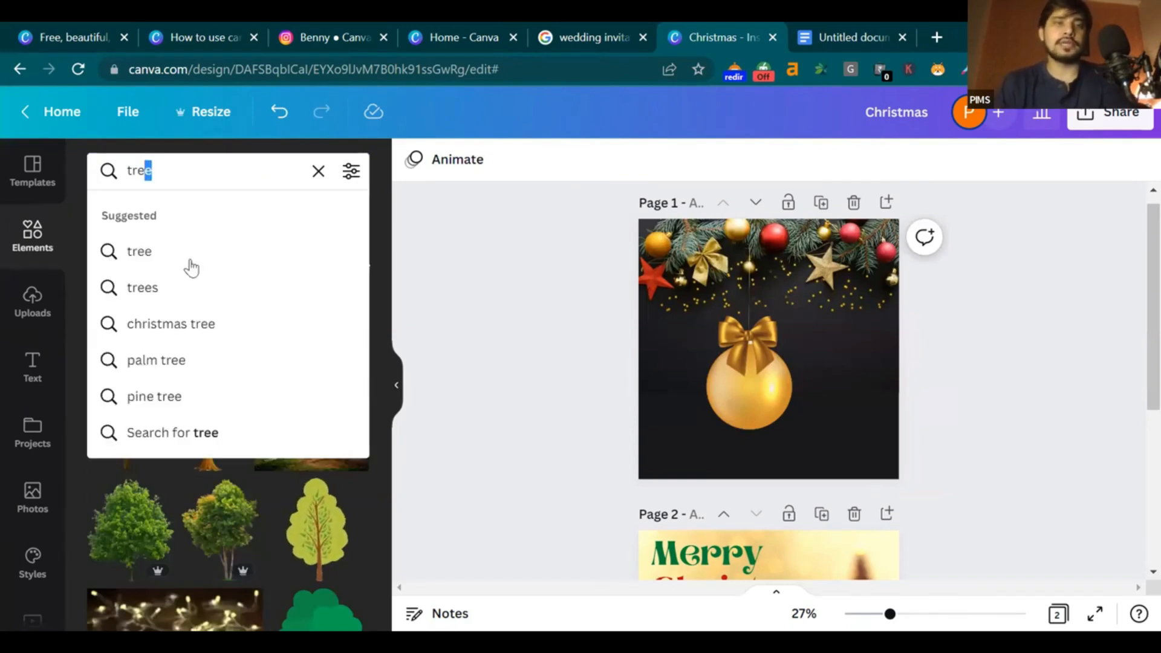
{"action": "left_click", "coordinate": [185, 323]}
{"action": "scroll", "coordinate": [215, 322], "scroll_direction": "down", "scroll_amount": 2}
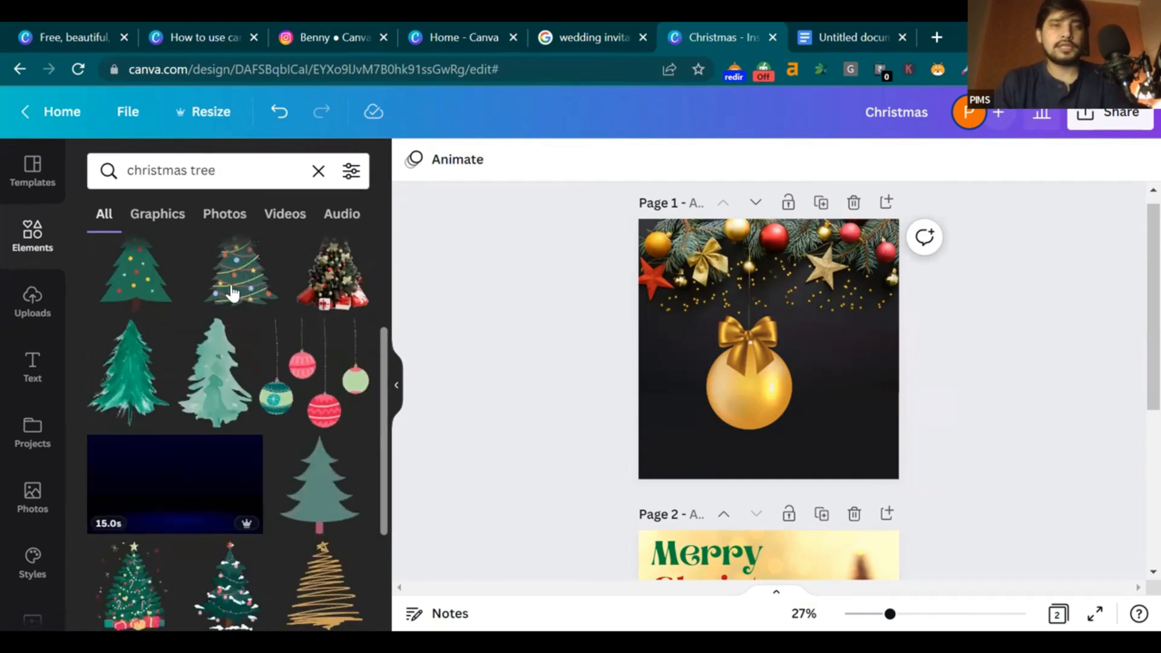
{"action": "left_click", "coordinate": [237, 177]}
{"action": "type", "text": "ico"}
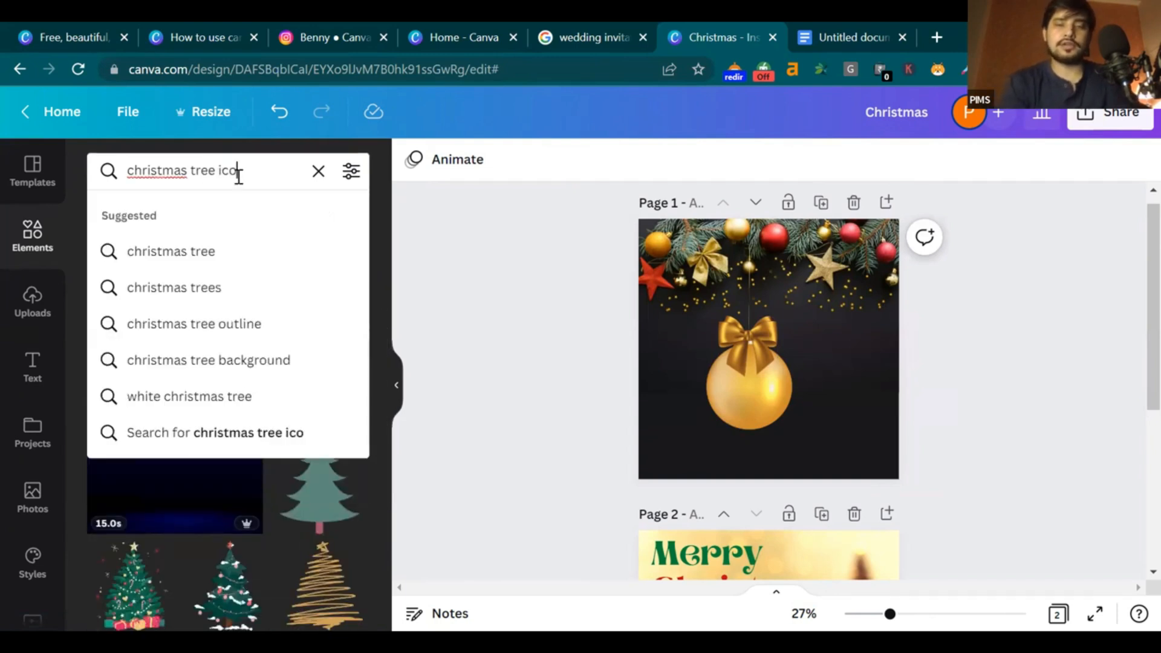
{"action": "type", "text": "n"}
{"action": "key", "text": "Return"}
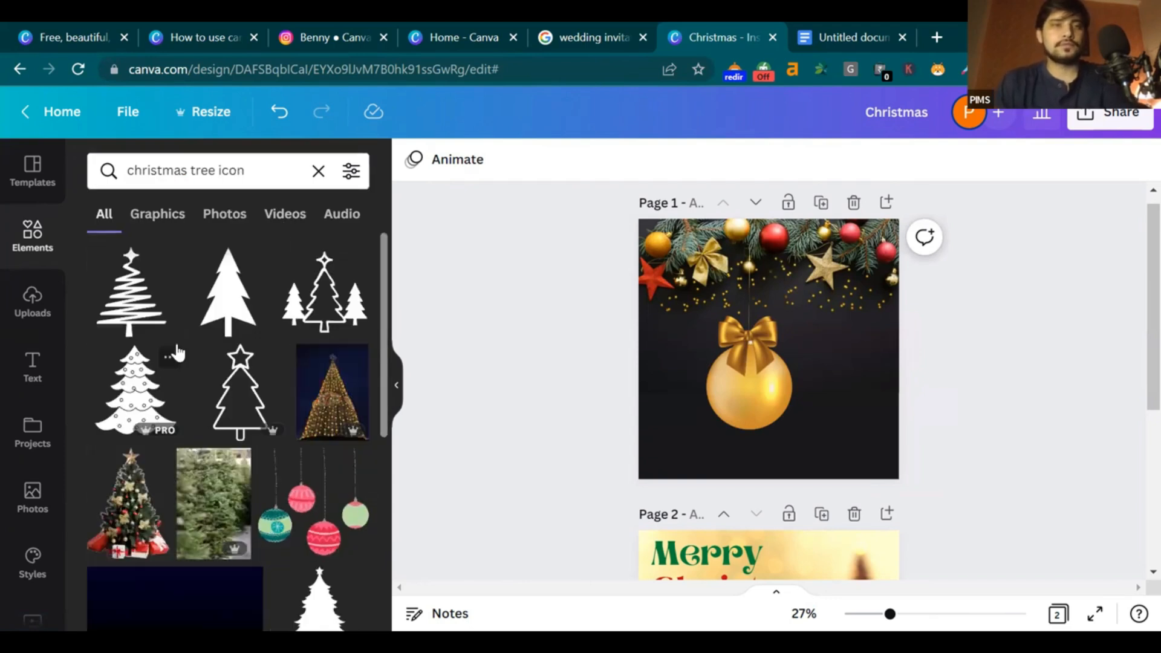
Compare with the reference notes, then drag a black tree silhouette onto the bauble
{"action": "left_click", "coordinate": [822, 35]}
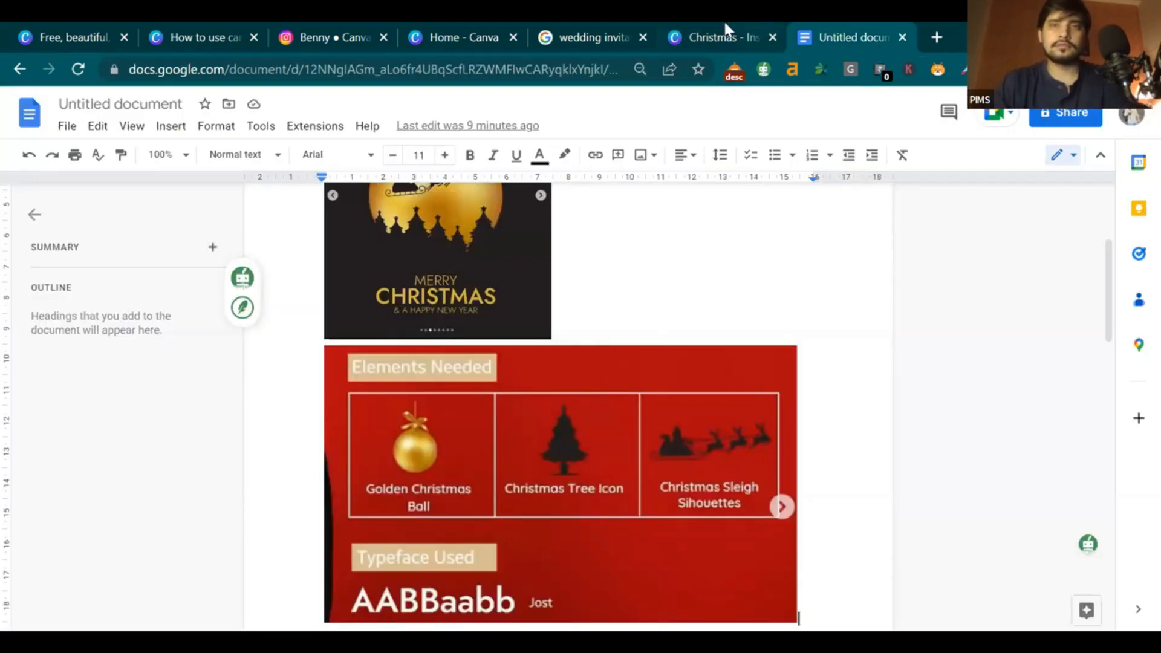
{"action": "left_click", "coordinate": [725, 24]}
{"action": "scroll", "coordinate": [296, 351], "scroll_direction": "down", "scroll_amount": 3}
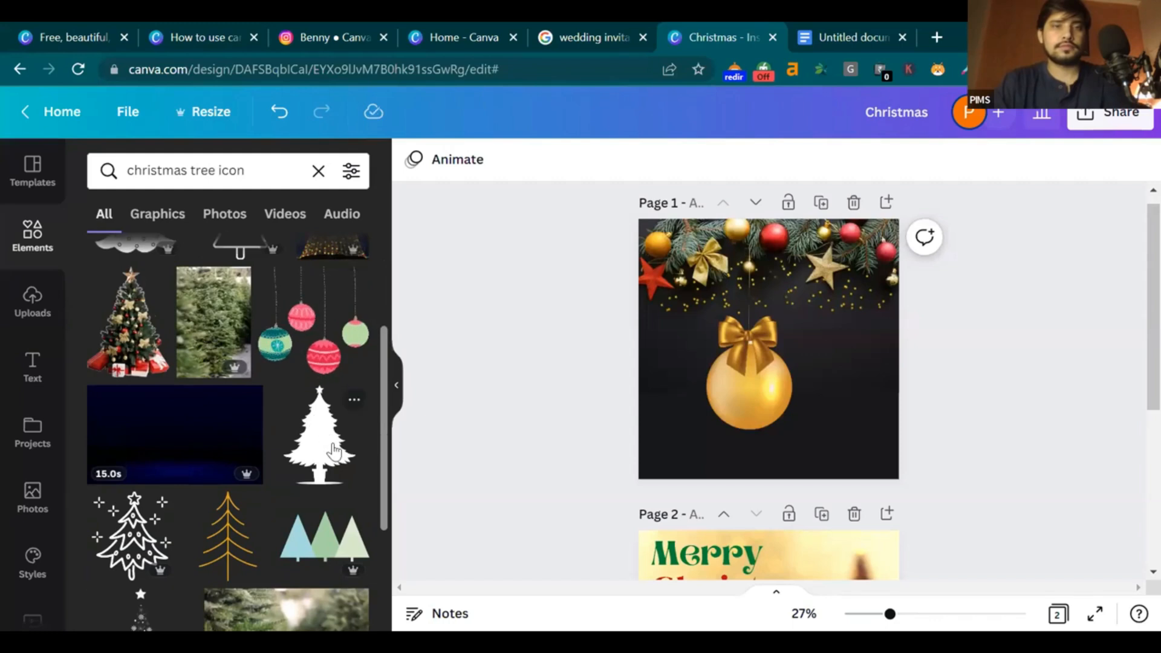
{"action": "left_click_drag", "start_coordinate": [755, 386], "coordinate": [724, 450]}
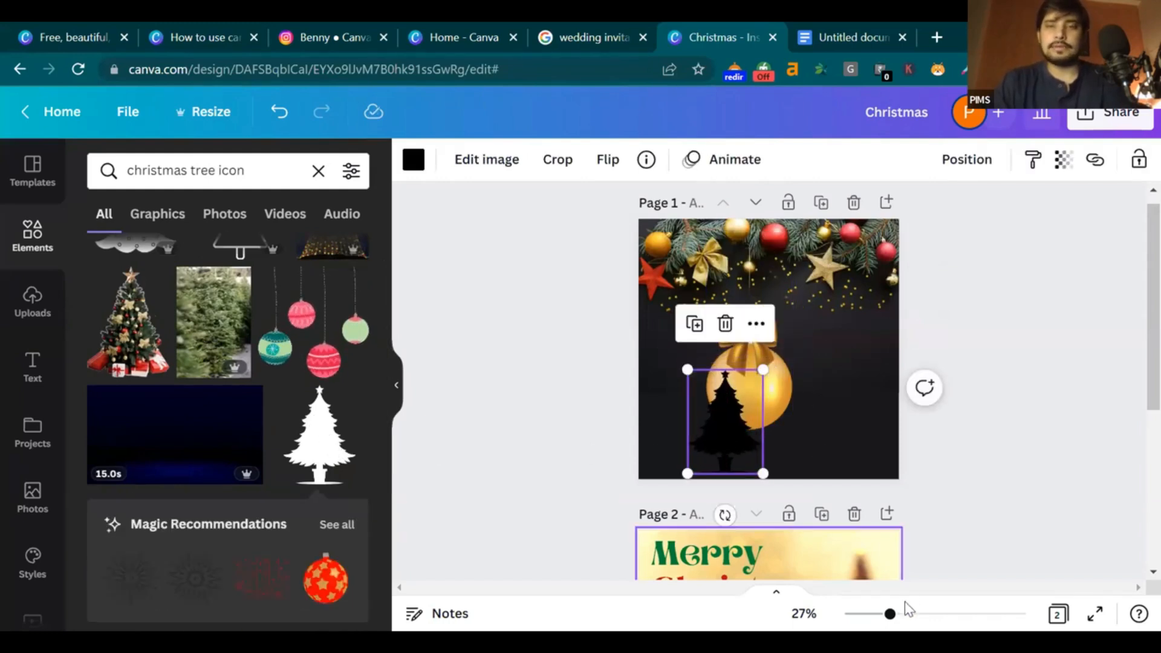
Zoom in and progressively shrink the tree silhouette, moving it onto the bauble's lower part
{"action": "left_click_drag", "start_coordinate": [890, 614], "coordinate": [932, 614]}
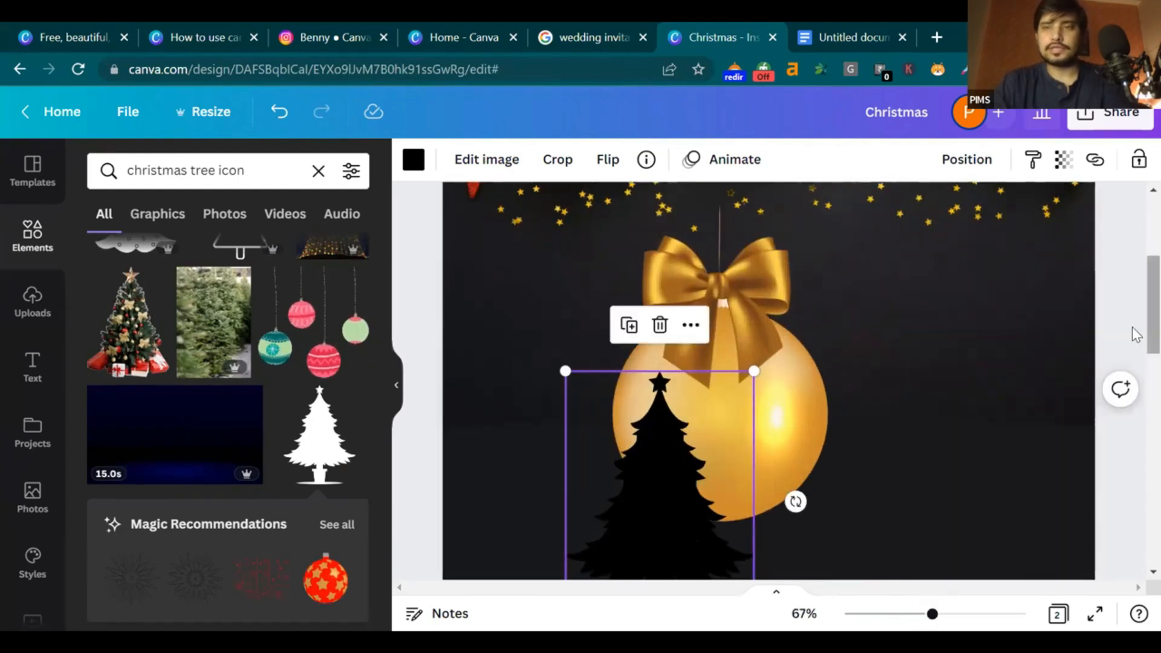
{"action": "scroll", "coordinate": [635, 408], "scroll_direction": "down", "scroll_amount": 3}
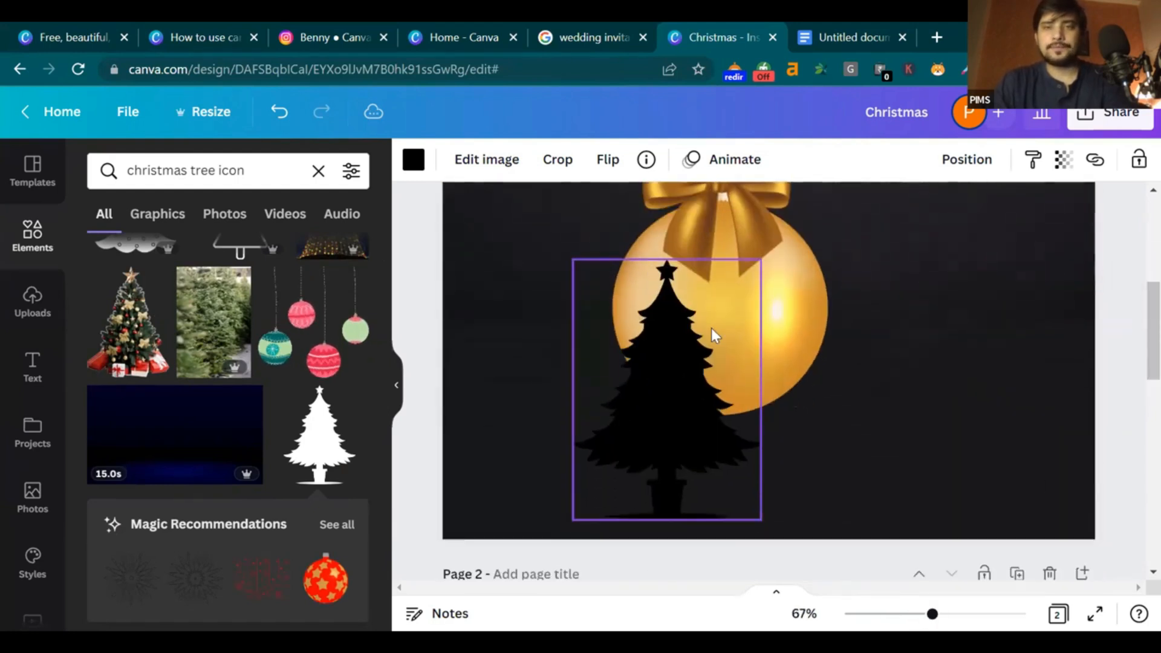
{"action": "left_click", "coordinate": [819, 22]}
{"action": "scroll", "coordinate": [432, 265], "scroll_direction": "up", "scroll_amount": 3}
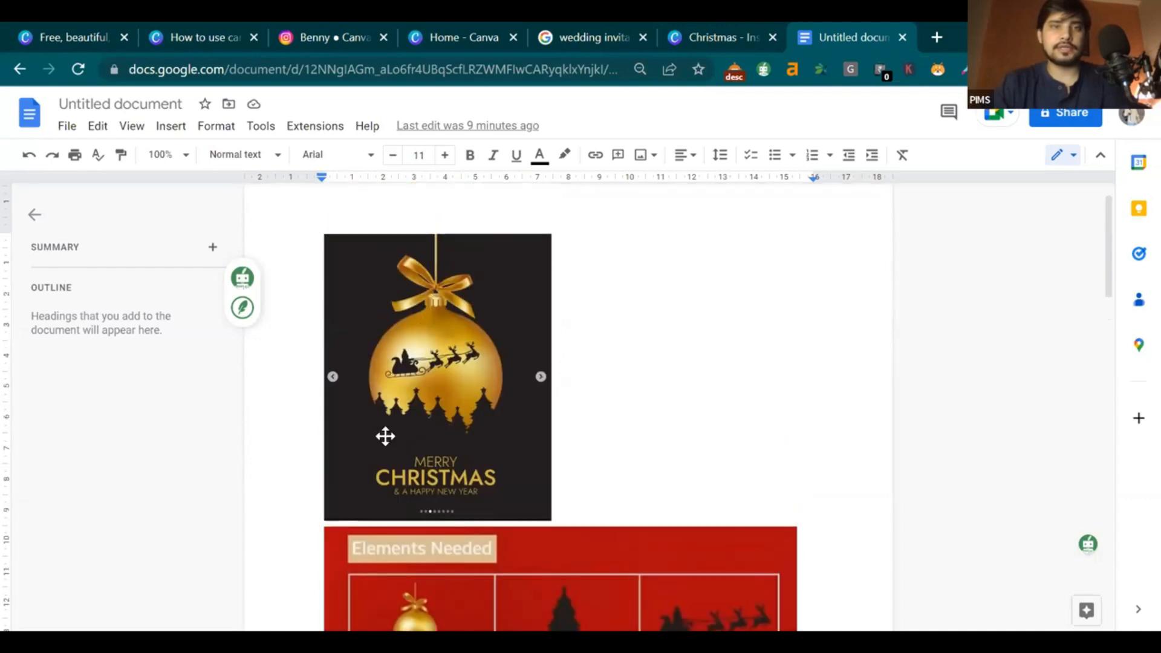
{"action": "left_click", "coordinate": [733, 28]}
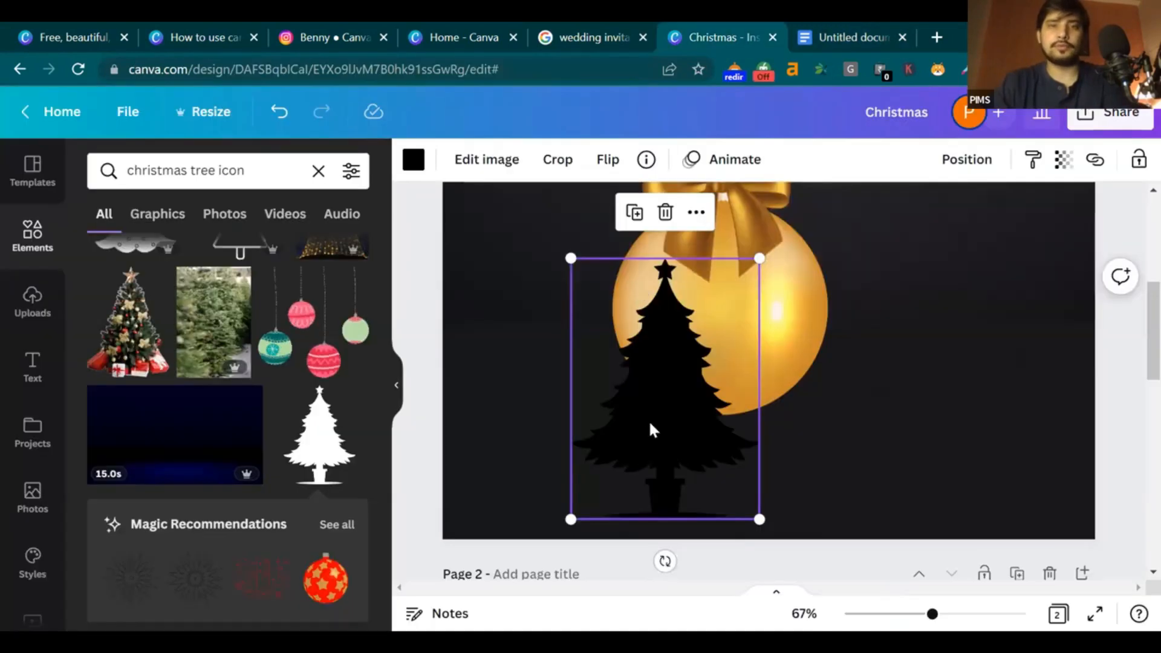
{"action": "left_click_drag", "start_coordinate": [766, 245], "coordinate": [708, 365]}
{"action": "left_click_drag", "start_coordinate": [645, 418], "coordinate": [641, 337]}
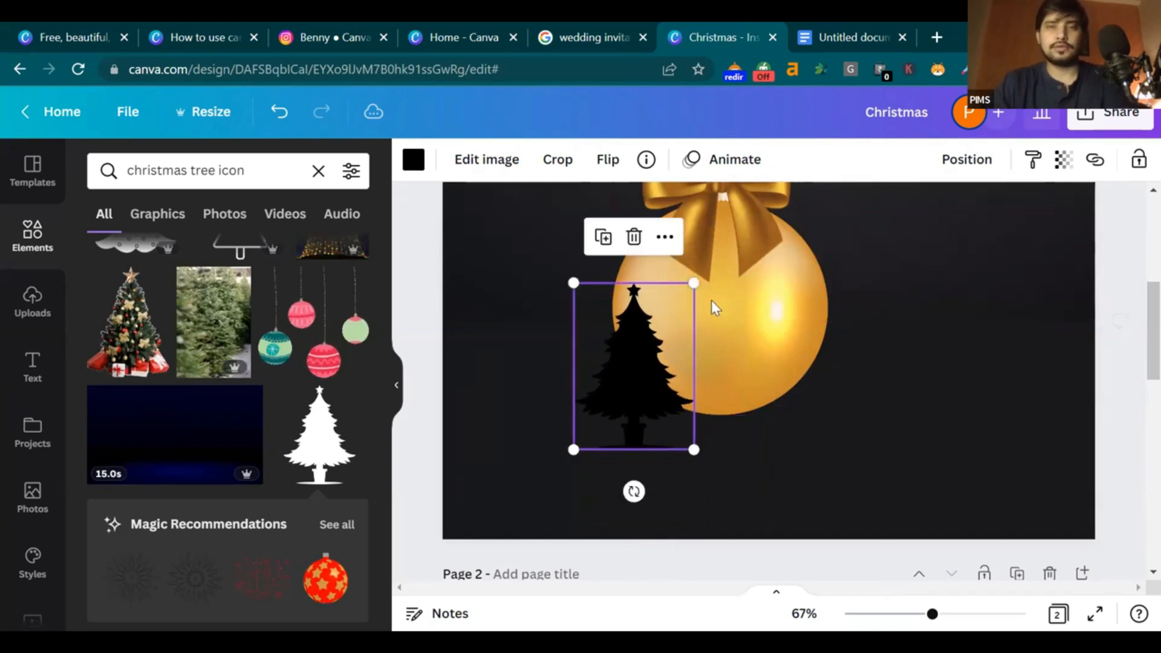
{"action": "left_click_drag", "start_coordinate": [694, 279], "coordinate": [666, 323]}
{"action": "left_click_drag", "start_coordinate": [590, 416], "coordinate": [608, 388]}
{"action": "left_click_drag", "start_coordinate": [689, 288], "coordinate": [677, 305]}
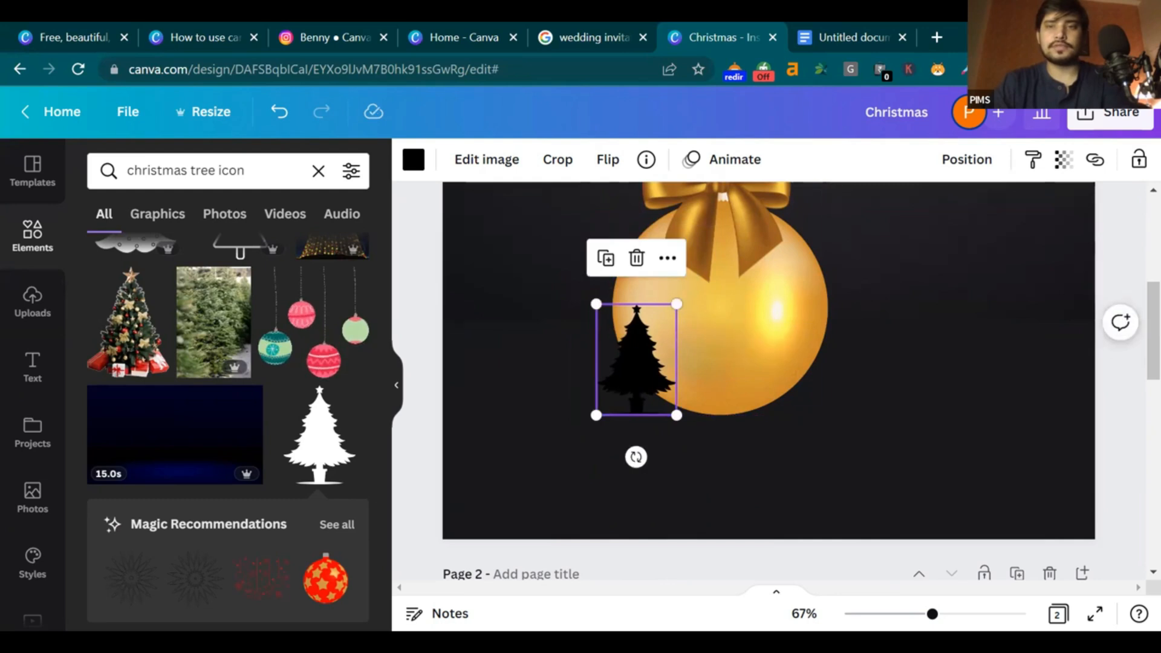
Nudge the tree down to the bauble's lower-left edge and compare with the reference
{"action": "left_click_drag", "start_coordinate": [969, 613], "coordinate": [944, 614]}
{"action": "left_click_drag", "start_coordinate": [611, 407], "coordinate": [600, 416]}
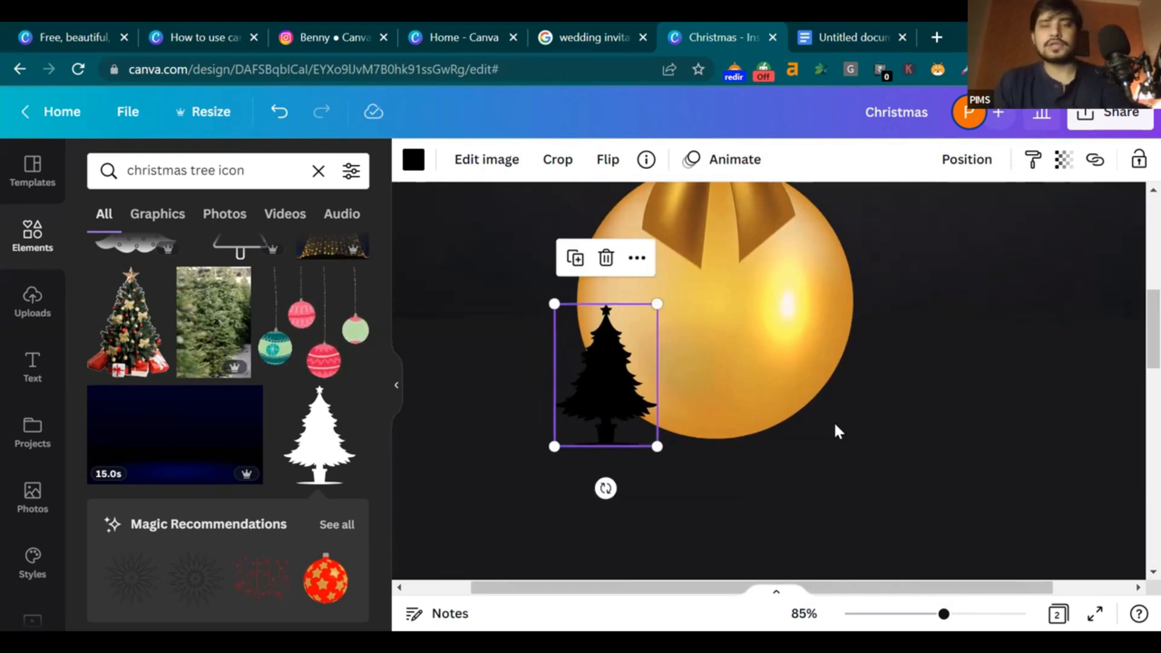
{"action": "left_click", "coordinate": [949, 403]}
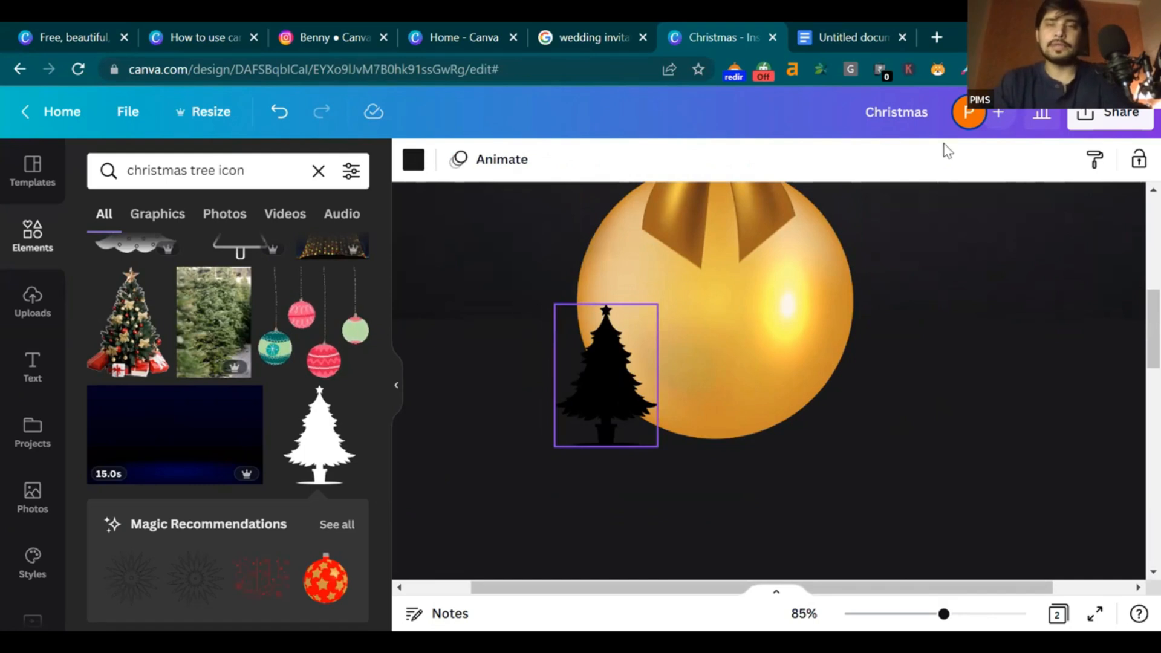
{"action": "left_click", "coordinate": [871, 36]}
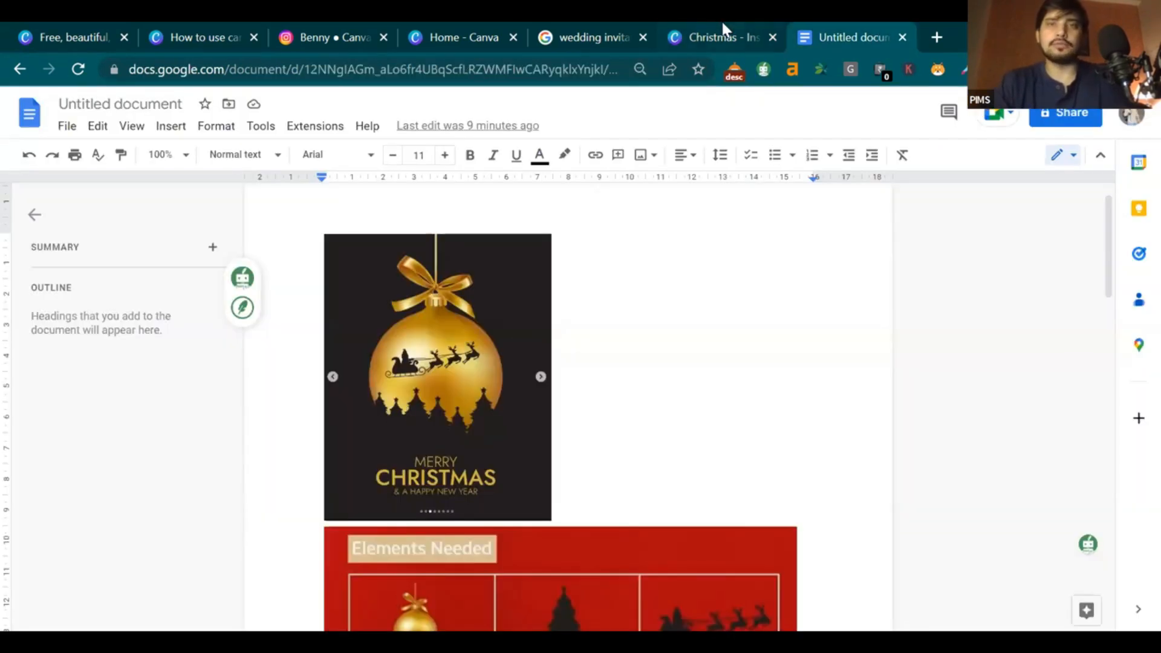
{"action": "left_click", "coordinate": [723, 24]}
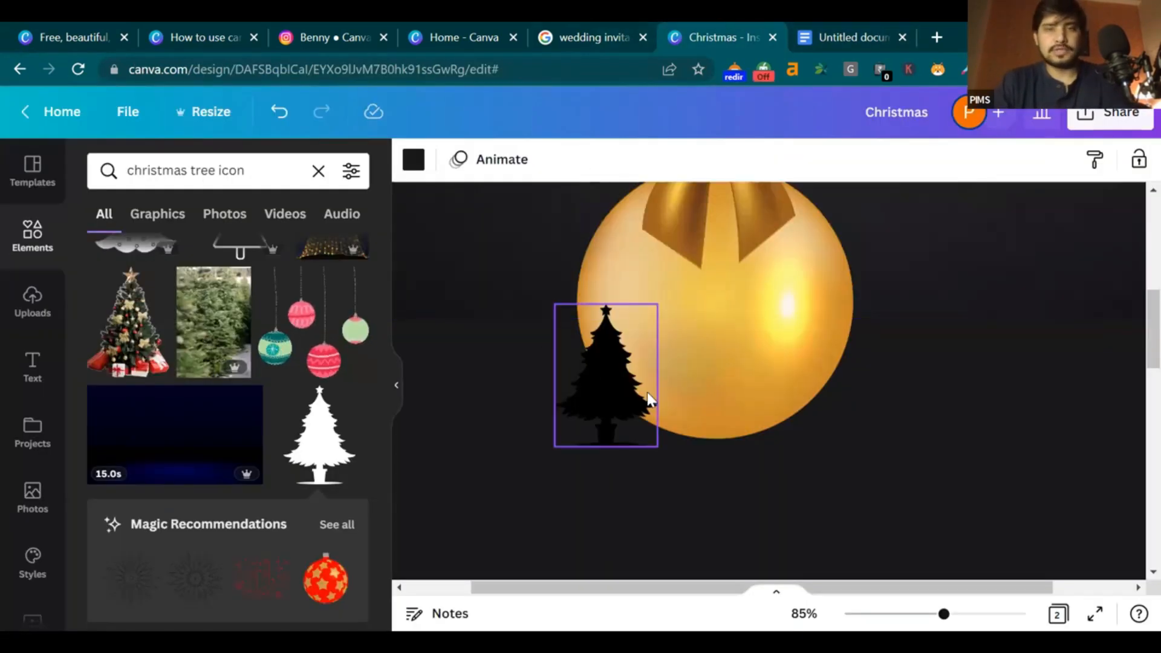
{"action": "left_click", "coordinate": [597, 397]}
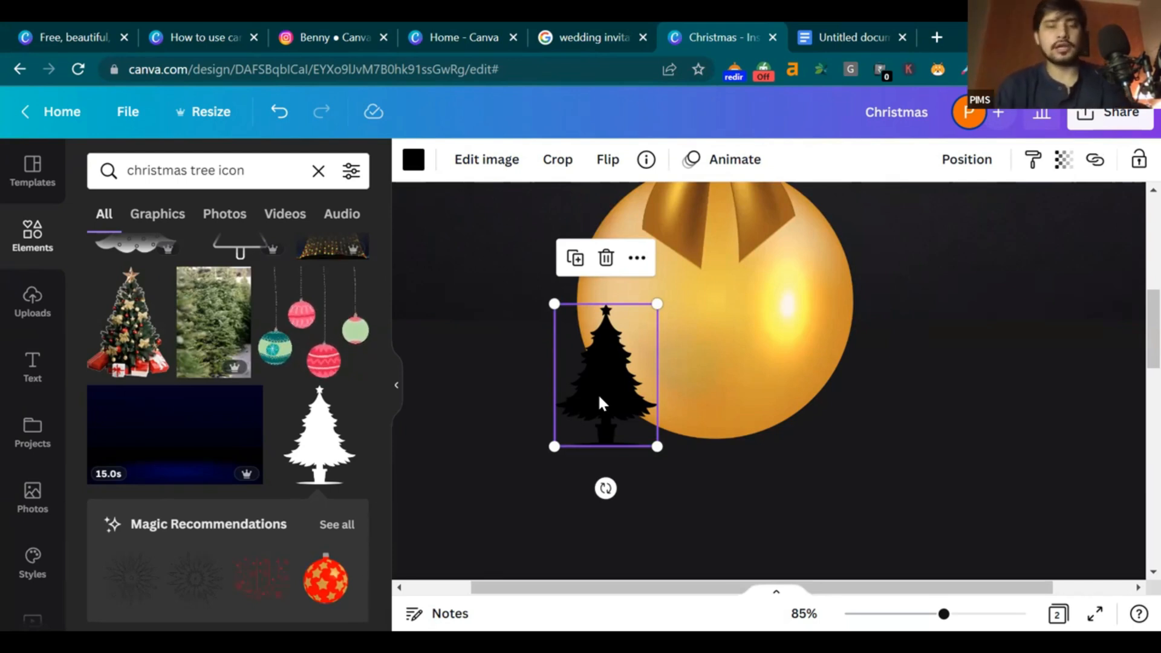
Duplicate the tree with Ctrl+D and line the copies up beside the first one
{"action": "key", "text": "ctrl+d"}
{"action": "left_click_drag", "start_coordinate": [644, 399], "coordinate": [826, 383]}
{"action": "key", "text": "ctrl+d"}
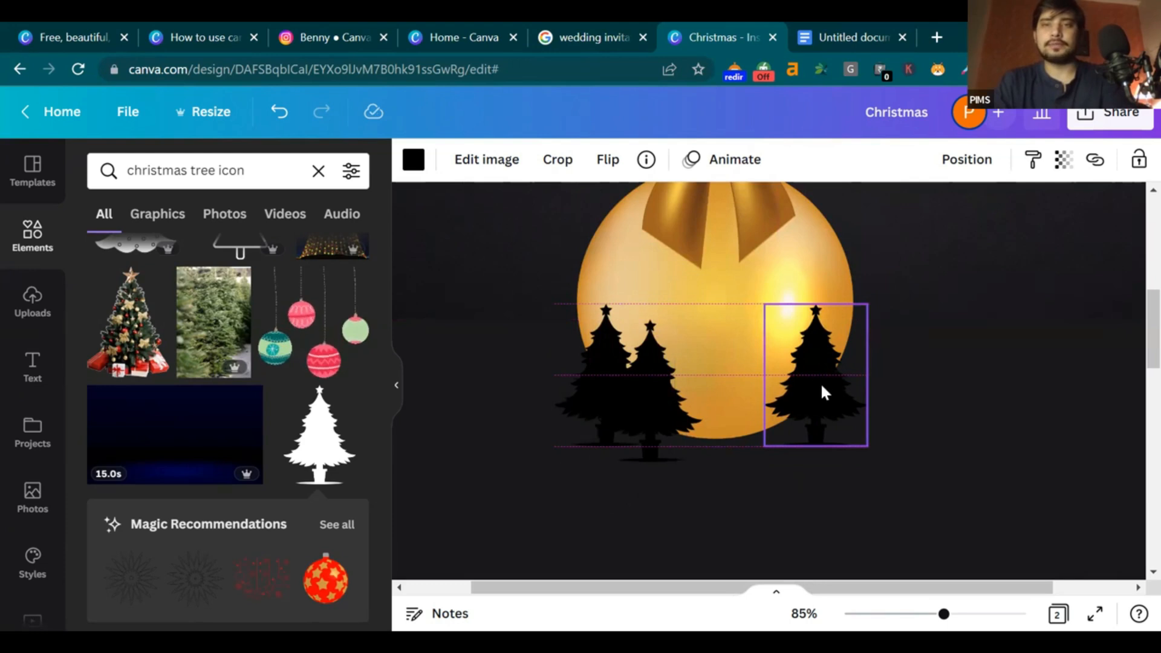
{"action": "left_click", "coordinate": [821, 392]}
{"action": "key", "text": "ctrl+d"}
{"action": "left_click_drag", "start_coordinate": [818, 387], "coordinate": [760, 397]}
{"action": "key", "text": "Delete"}
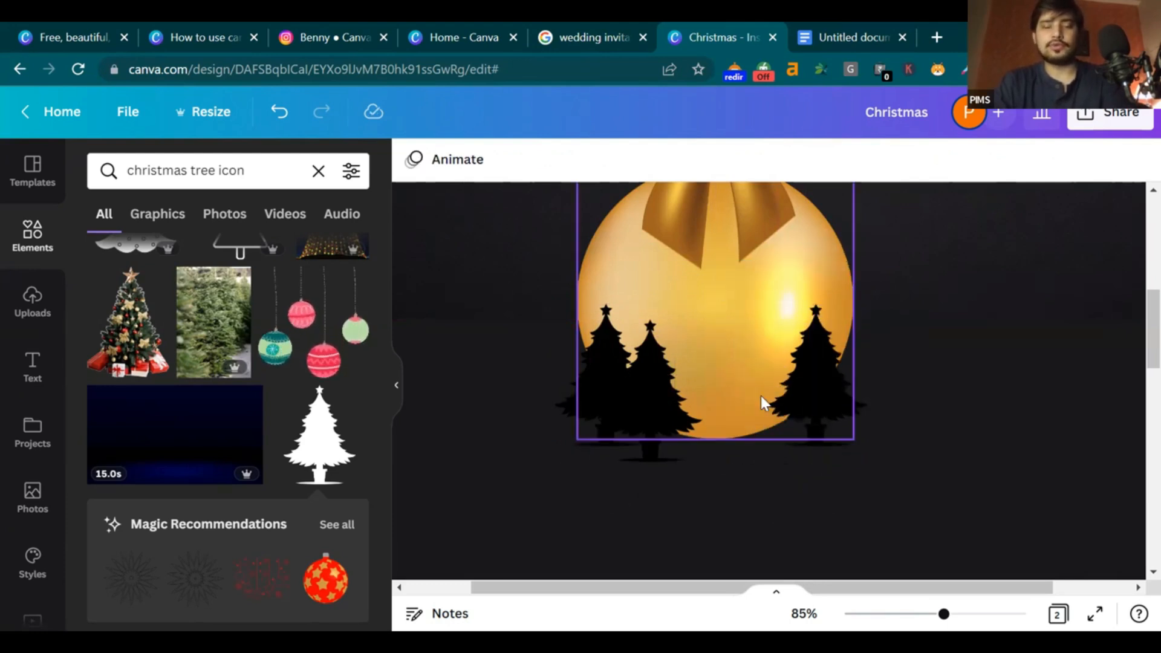
{"action": "key", "text": "ctrl+z"}
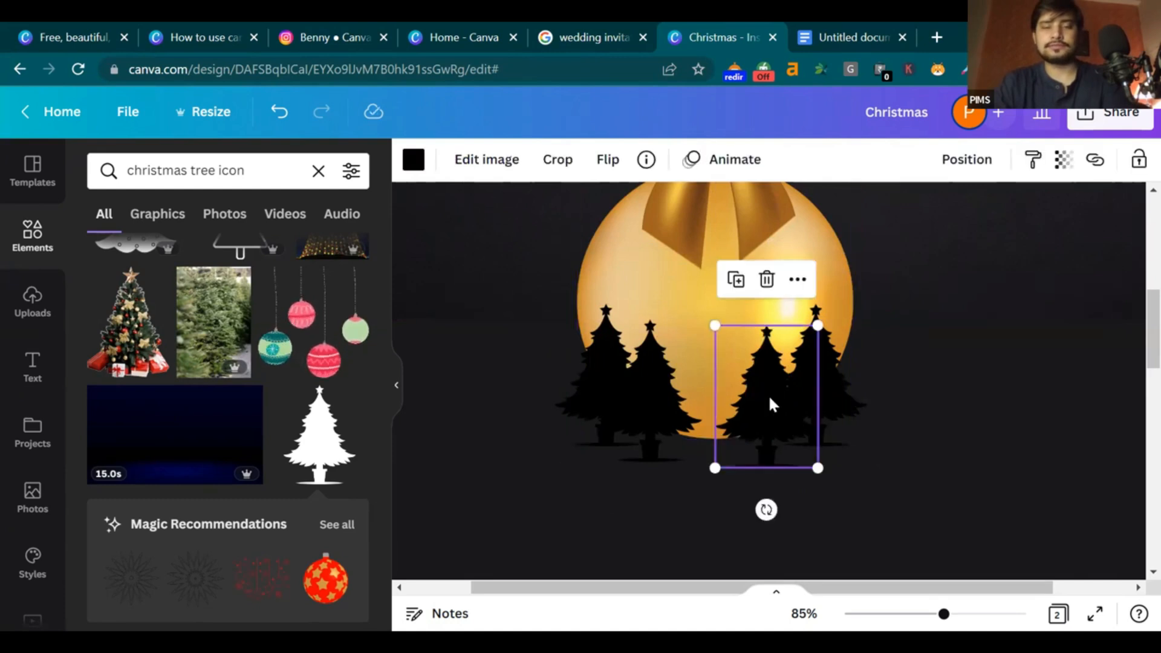
{"action": "left_click_drag", "start_coordinate": [771, 404], "coordinate": [633, 365]}
Add another tree copy, adjust the row's spacing, and zoom in to inspect it
{"action": "key", "text": "ctrl+v"}
{"action": "left_click_drag", "start_coordinate": [637, 445], "coordinate": [673, 428]}
{"action": "left_click_drag", "start_coordinate": [747, 414], "coordinate": [750, 417]}
{"action": "left_click", "coordinate": [957, 507]}
{"action": "scroll", "coordinate": [972, 607], "scroll_direction": "down", "scroll_amount": 5}
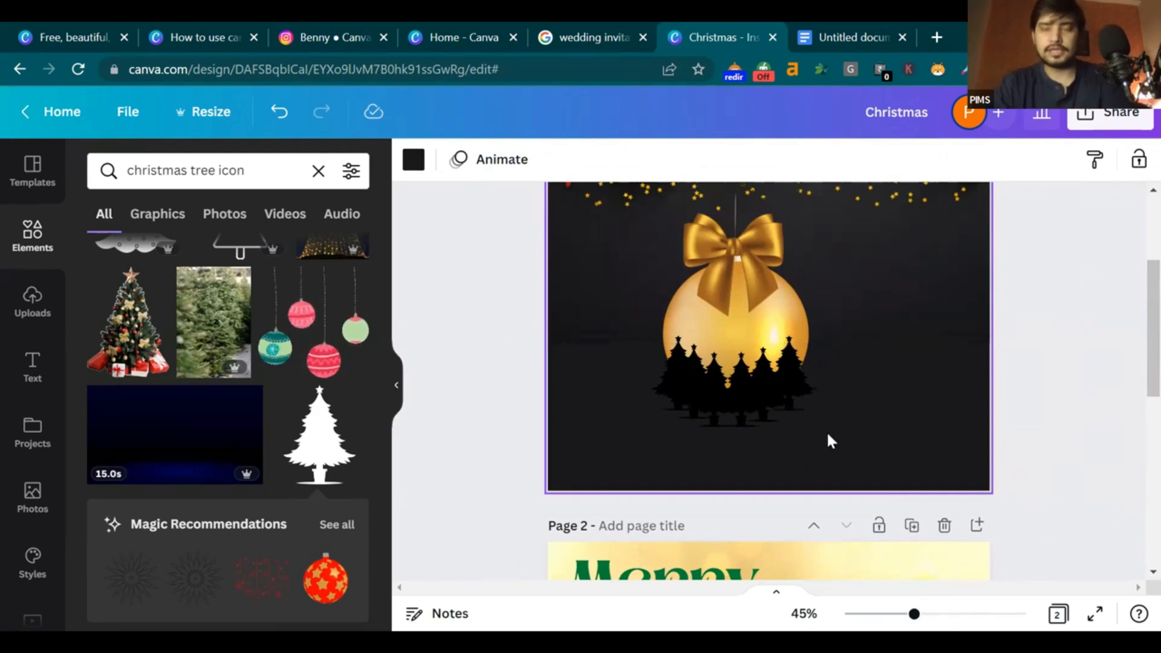
{"action": "scroll", "coordinate": [826, 431], "scroll_direction": "down", "scroll_amount": 3}
{"action": "scroll", "coordinate": [1132, 325], "scroll_direction": "up", "scroll_amount": 3}
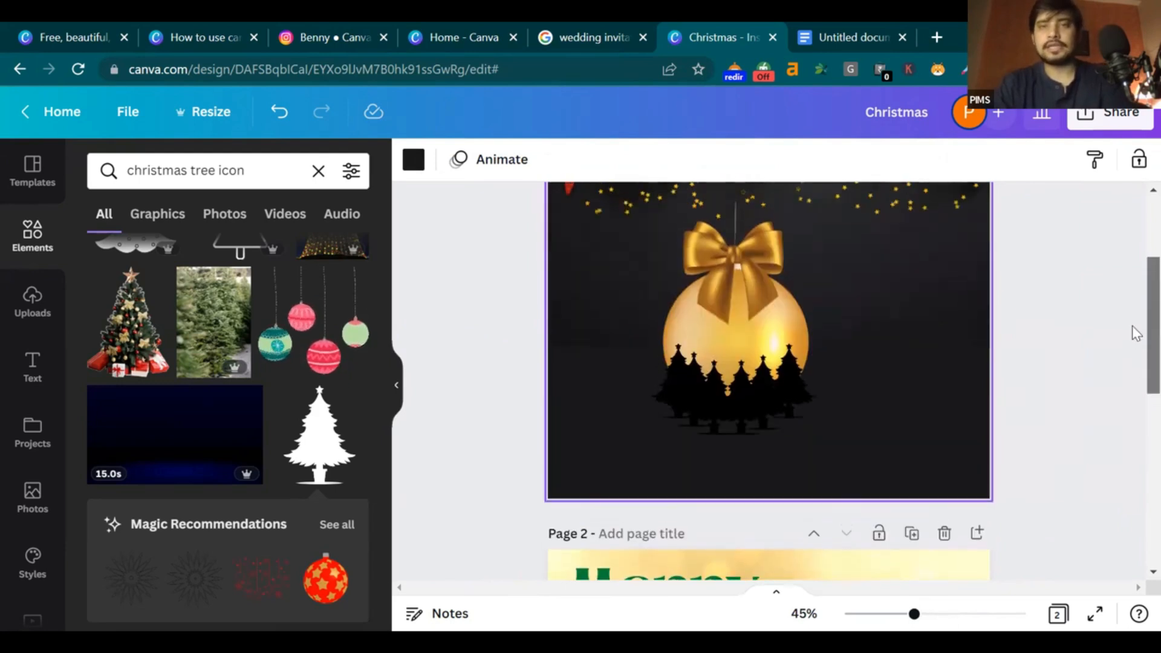
{"action": "mouse_move", "coordinate": [938, 601]}
{"action": "left_mouse_down"}
{"action": "mouse_move", "coordinate": [933, 614]}
{"action": "mouse_move", "coordinate": [952, 614]}
{"action": "left_mouse_up"}
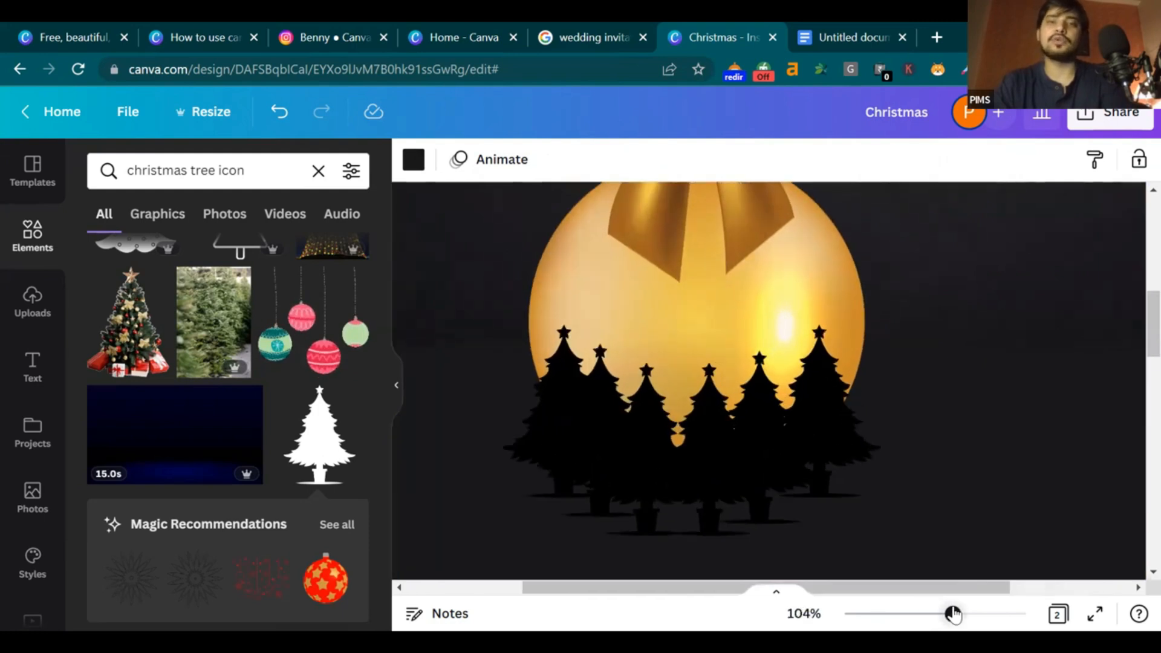
Recolour the tree silhouettes to the dark photo colour and spread them across the bauble
{"action": "left_click", "coordinate": [541, 427]}
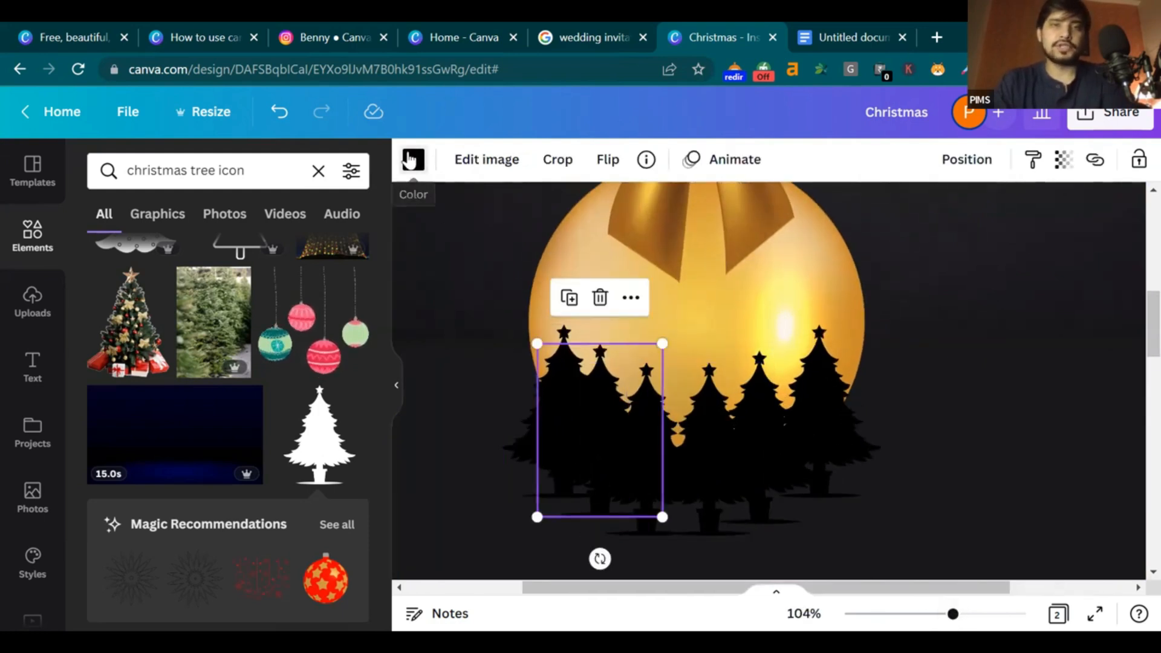
{"action": "left_click", "coordinate": [411, 160]}
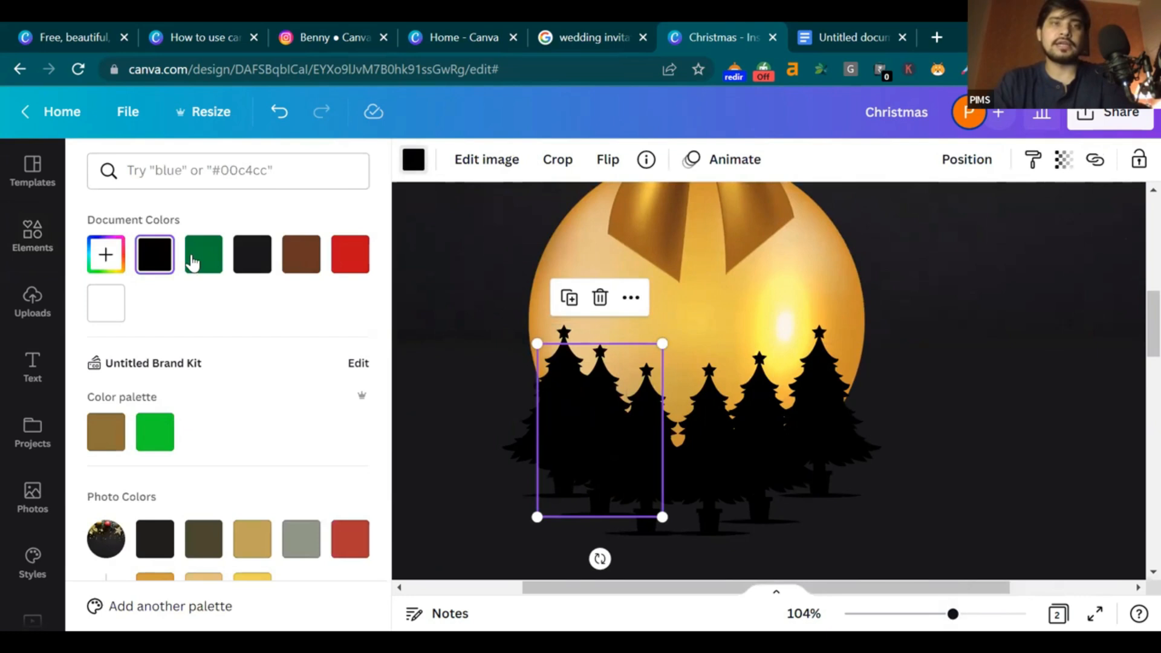
{"action": "left_click", "coordinate": [163, 547]}
{"action": "left_click_drag", "start_coordinate": [562, 468], "coordinate": [614, 465]}
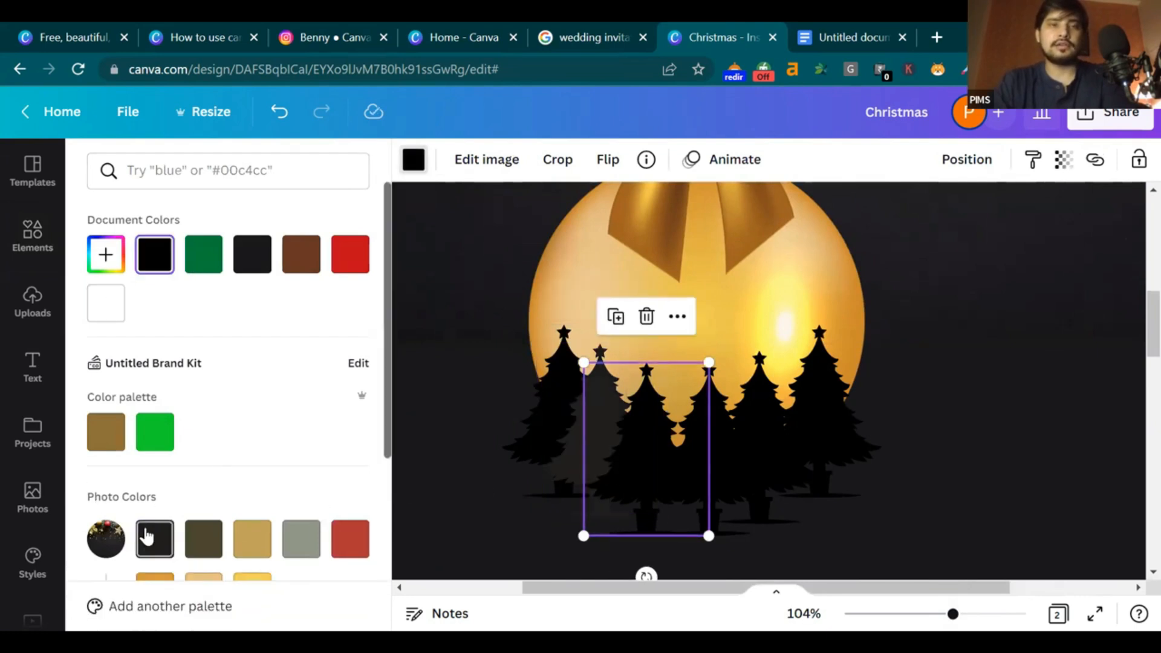
{"action": "left_click", "coordinate": [163, 540]}
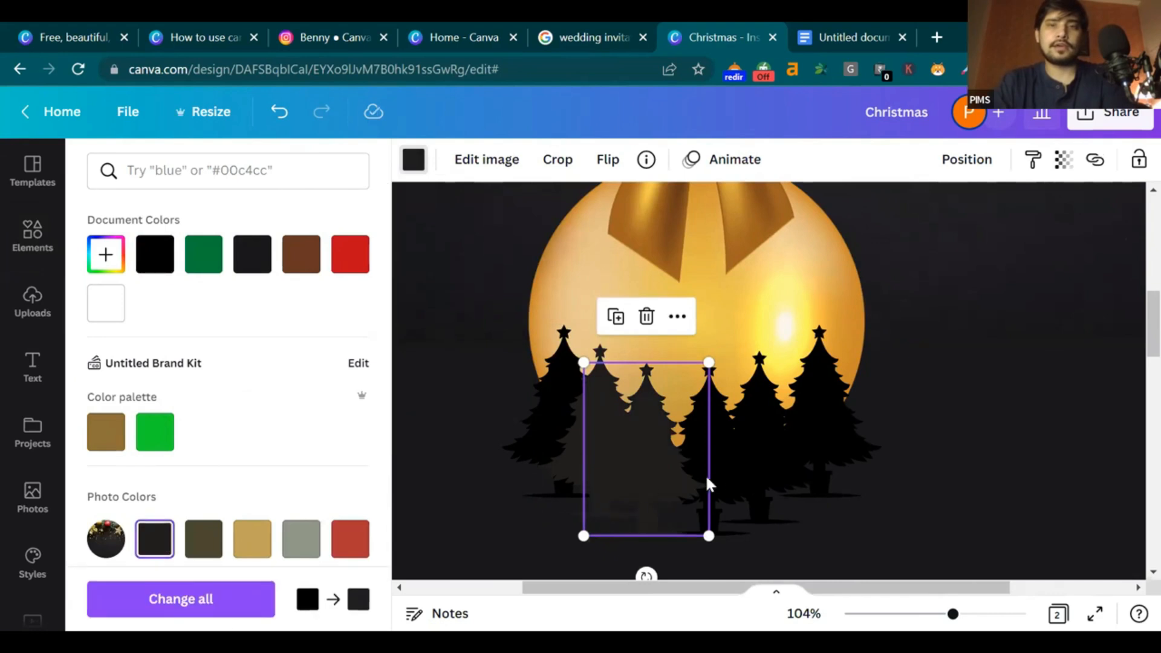
{"action": "left_click_drag", "start_coordinate": [640, 473], "coordinate": [703, 472]}
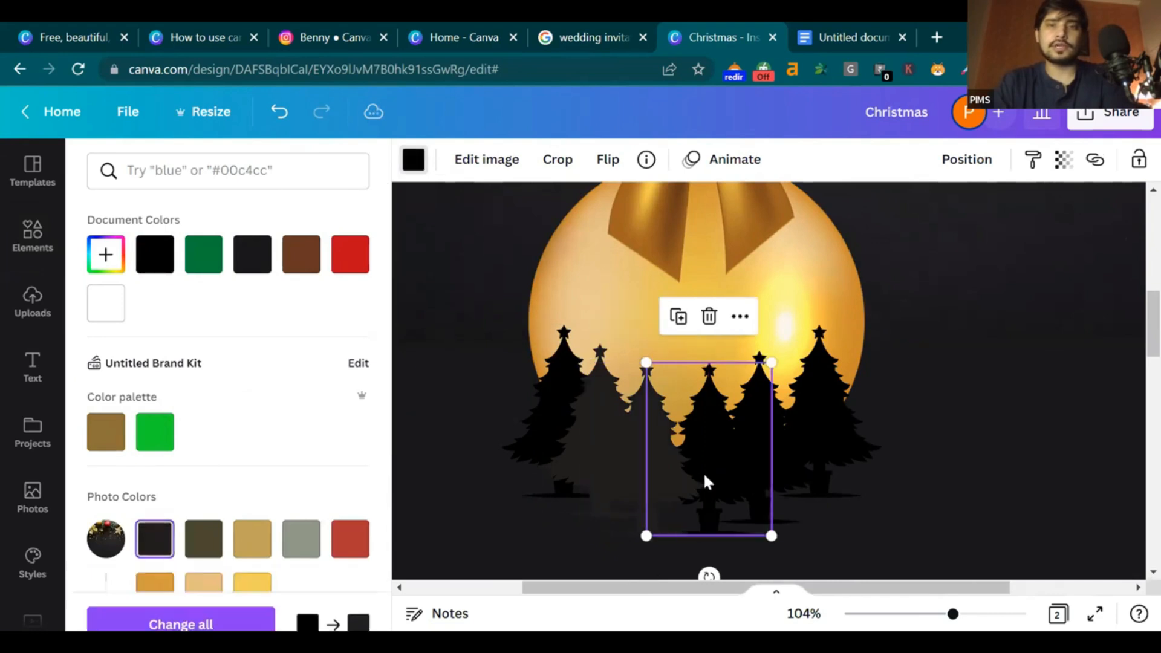
{"action": "left_click", "coordinate": [783, 448]}
{"action": "left_click_drag", "start_coordinate": [784, 440], "coordinate": [838, 423]}
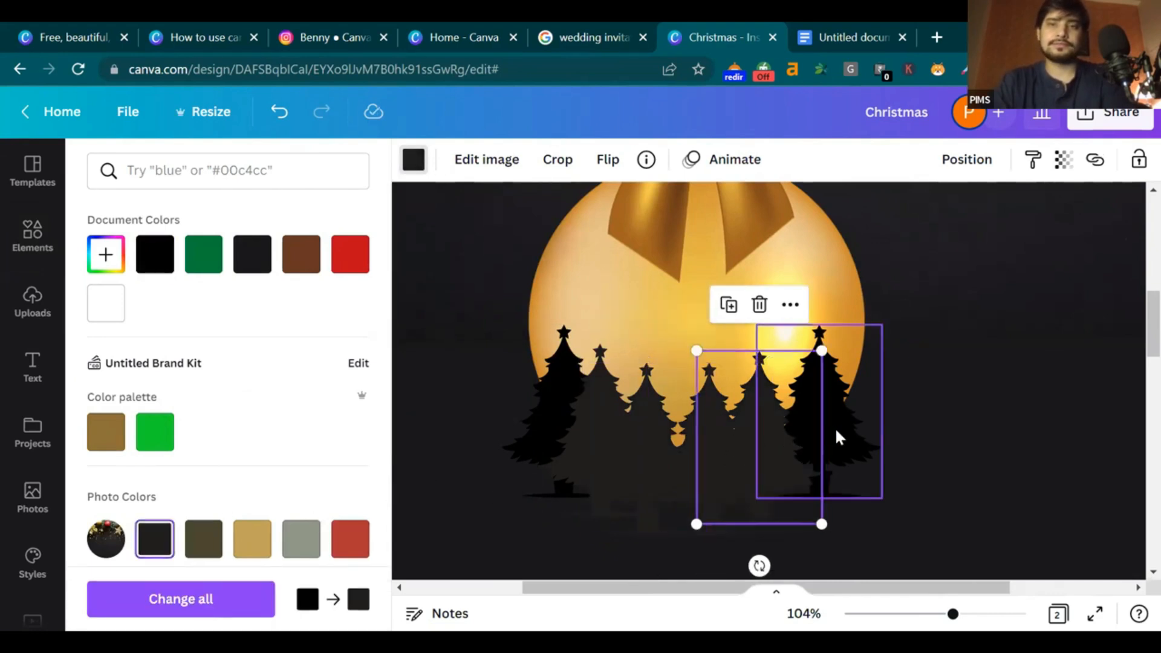
{"action": "left_click", "coordinate": [150, 529]}
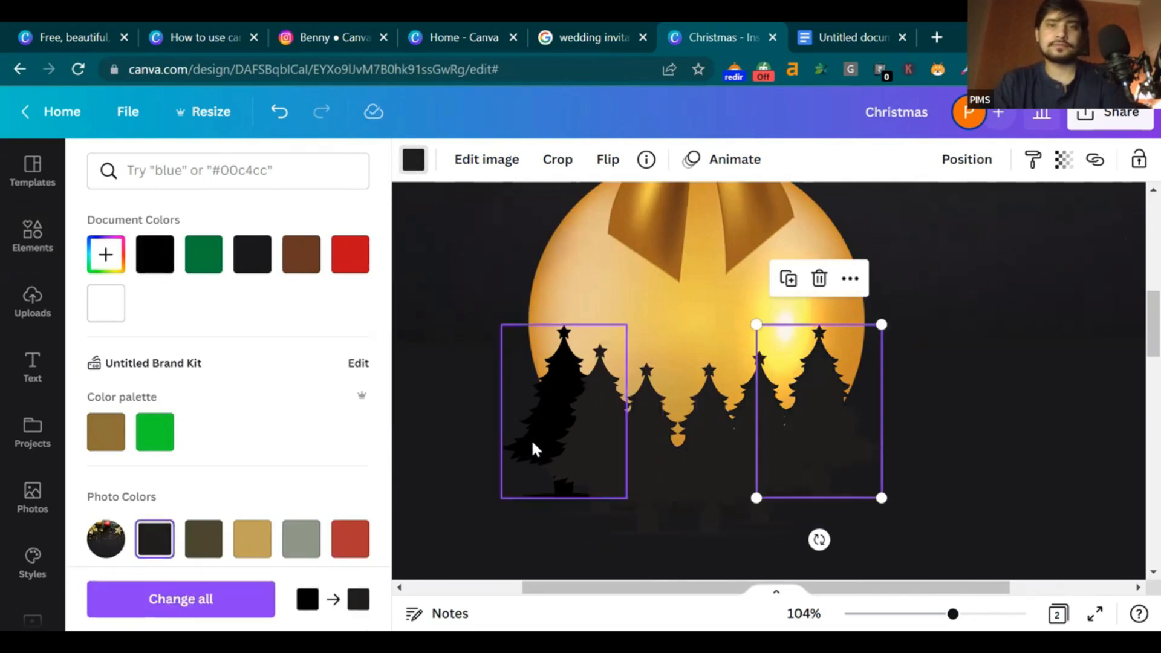
{"action": "left_click", "coordinate": [532, 441]}
{"action": "left_click", "coordinate": [164, 547]}
{"action": "left_click", "coordinate": [164, 547]}
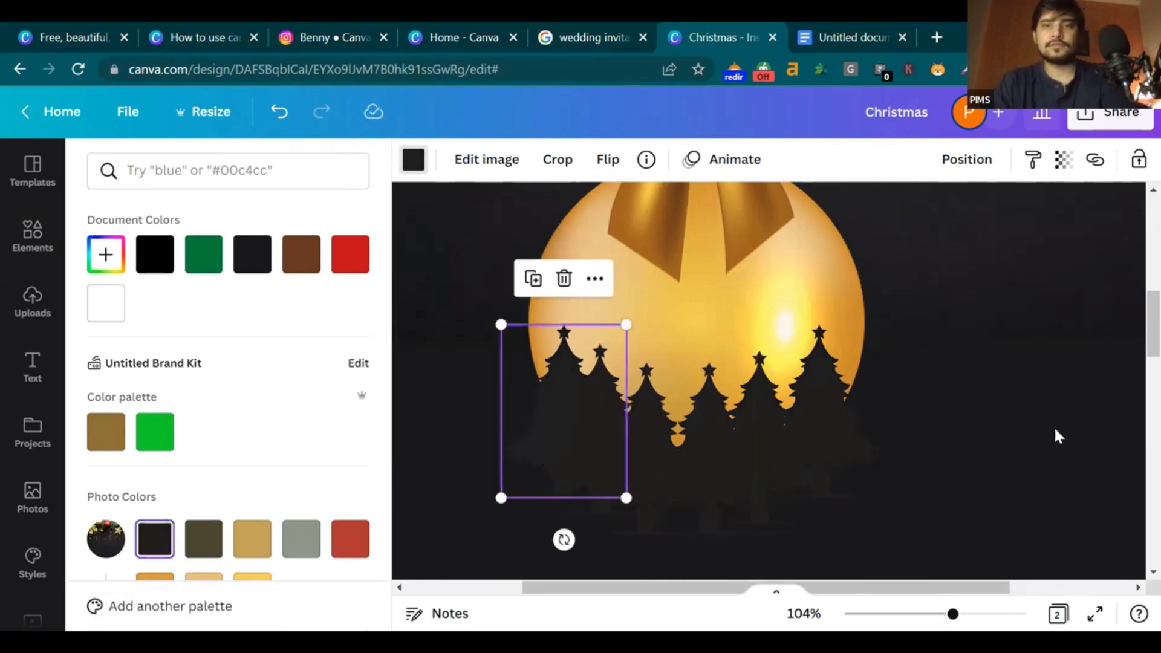
Set the page background to the same dark photo colour
{"action": "scroll", "coordinate": [1059, 437], "scroll_direction": "down", "scroll_amount": 3}
{"action": "left_click", "coordinate": [737, 353]}
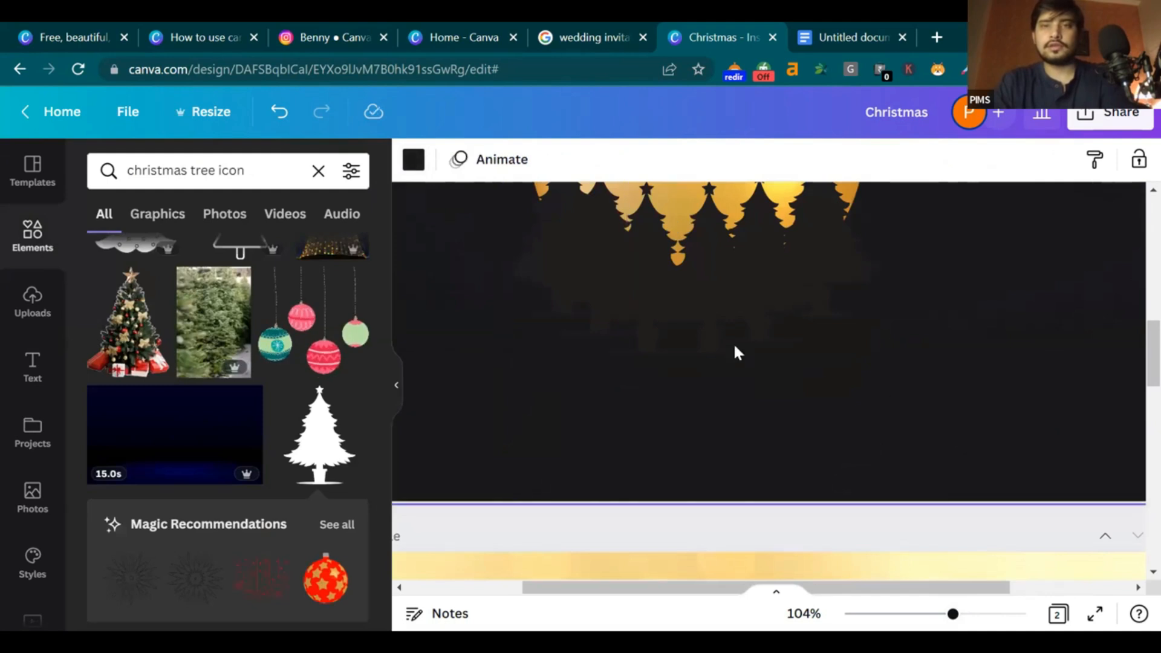
{"action": "left_click", "coordinate": [413, 159]}
{"action": "left_click", "coordinate": [149, 542]}
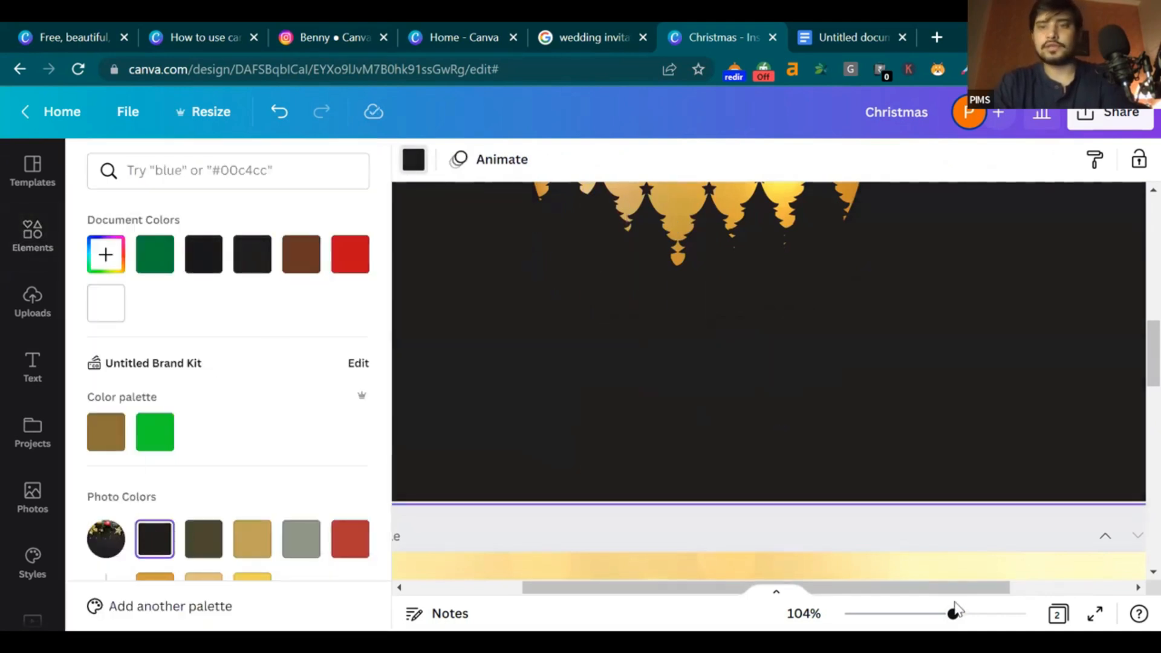
Delete the starry image at the top of page 1
{"action": "left_click_drag", "start_coordinate": [953, 612], "coordinate": [919, 613]}
{"action": "left_click_drag", "start_coordinate": [1149, 334], "coordinate": [1149, 302]}
{"action": "scroll", "coordinate": [1028, 291], "scroll_direction": "up", "scroll_amount": 1}
{"action": "left_click", "coordinate": [923, 280]}
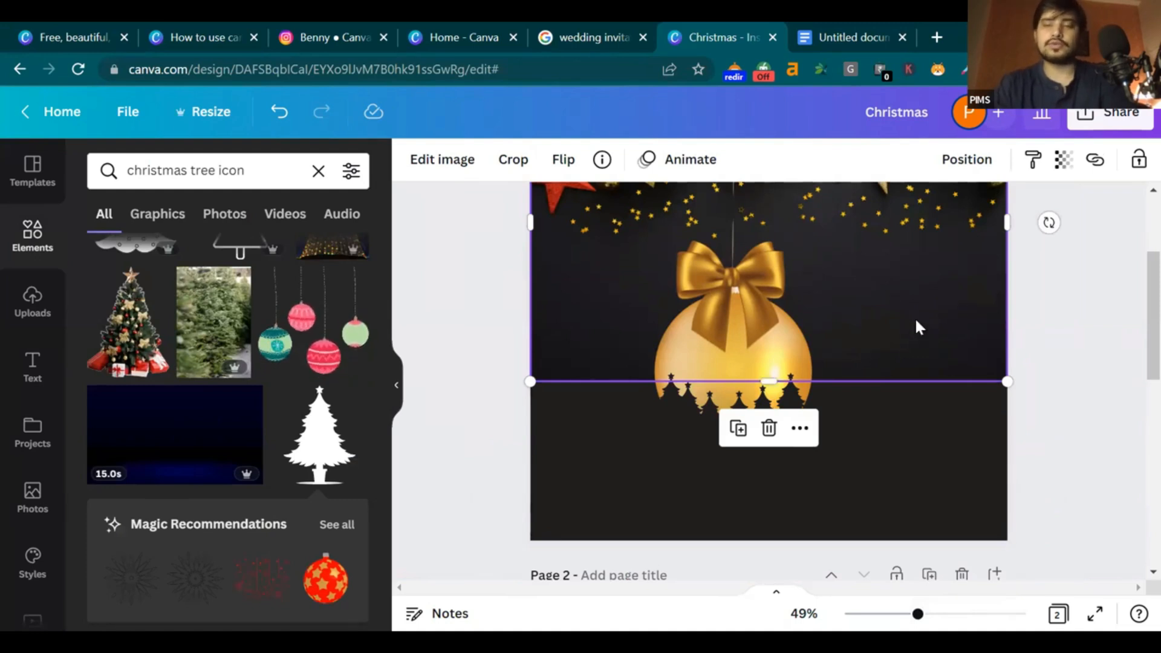
{"action": "key", "text": "Delete"}
{"action": "scroll", "coordinate": [928, 333], "scroll_direction": "up", "scroll_amount": 2}
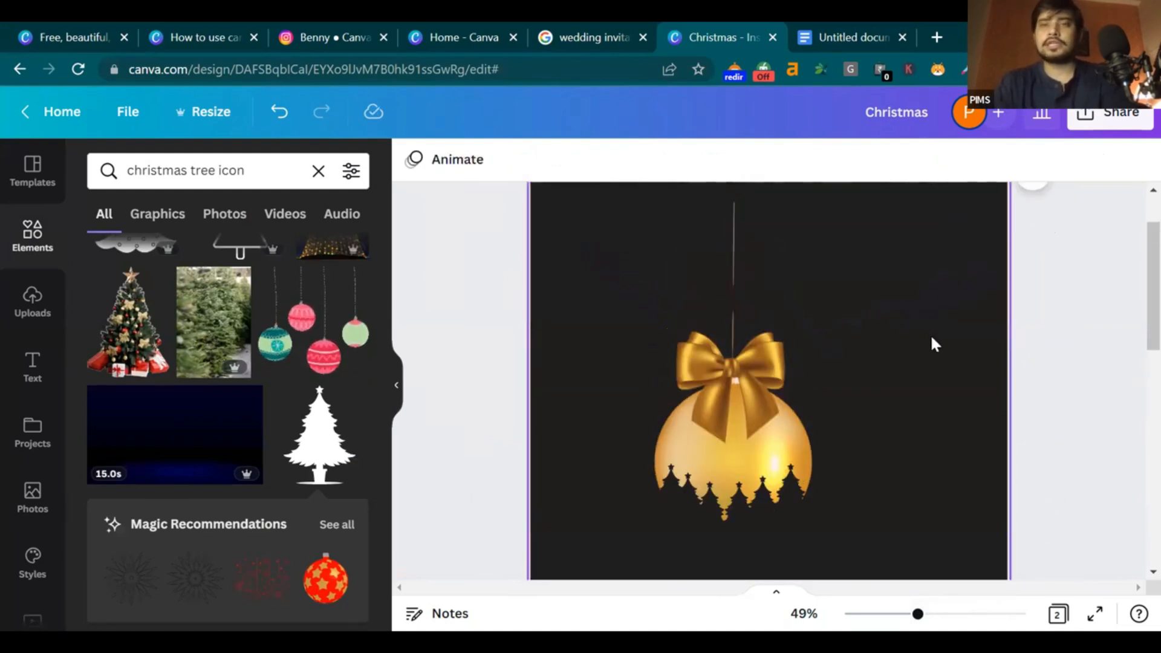
{"action": "scroll", "coordinate": [939, 359], "scroll_direction": "up", "scroll_amount": 2}
{"action": "scroll", "coordinate": [939, 359], "scroll_direction": "down", "scroll_amount": 2}
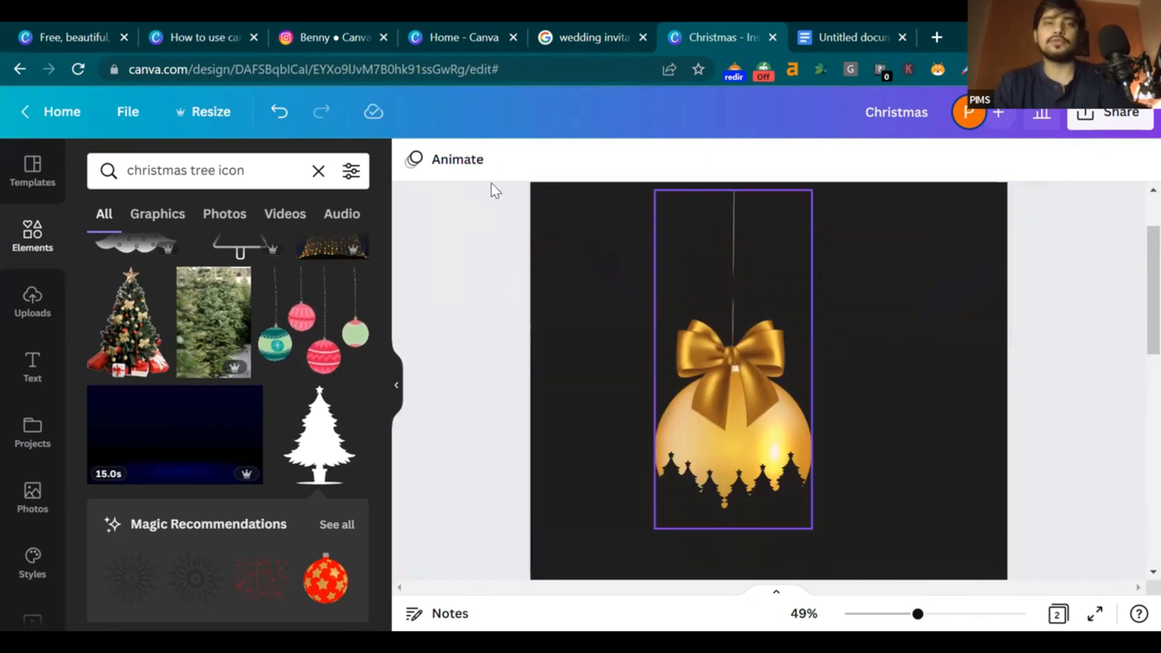
{"action": "left_click", "coordinate": [292, 167]}
Change the Elements search to 'christmas lights' and browse the results
{"action": "key", "text": "BackSpace"}
{"action": "key", "text": "BackSpace"}
{"action": "key", "text": "BackSpace"}
{"action": "key", "text": "BackSpace"}
{"action": "key", "text": "BackSpace"}
{"action": "key", "text": "BackSpace"}
{"action": "key", "text": "BackSpace"}
{"action": "key", "text": "BackSpace"}
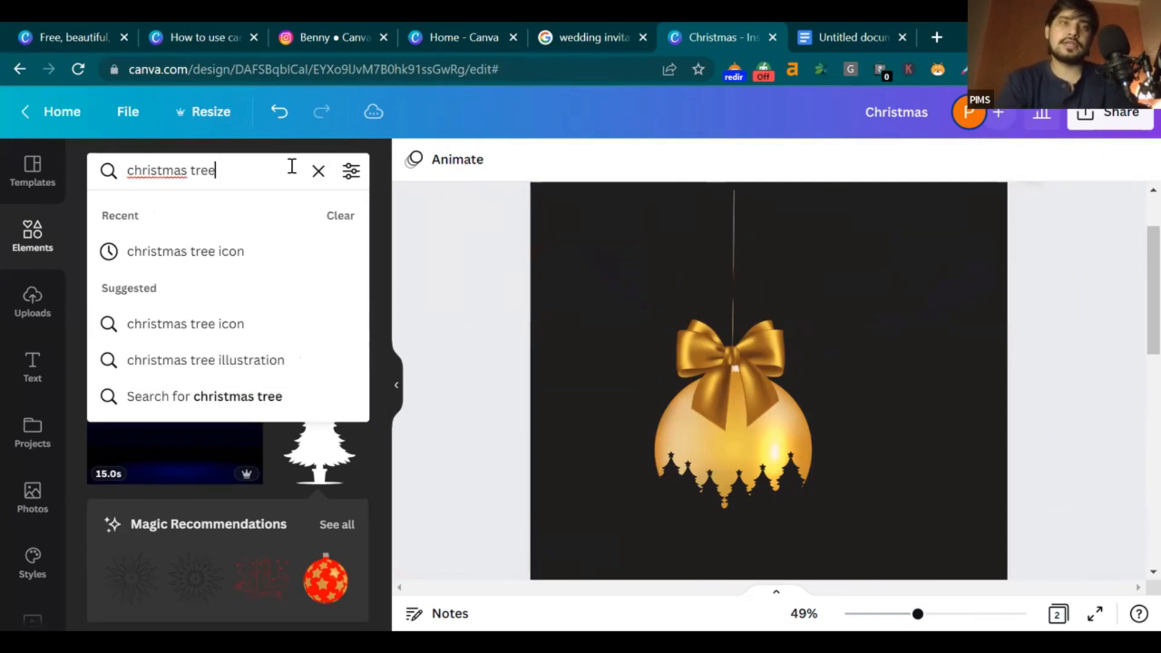
{"action": "key", "text": "BackSpace"}
{"action": "type", "text": "lightrs"}
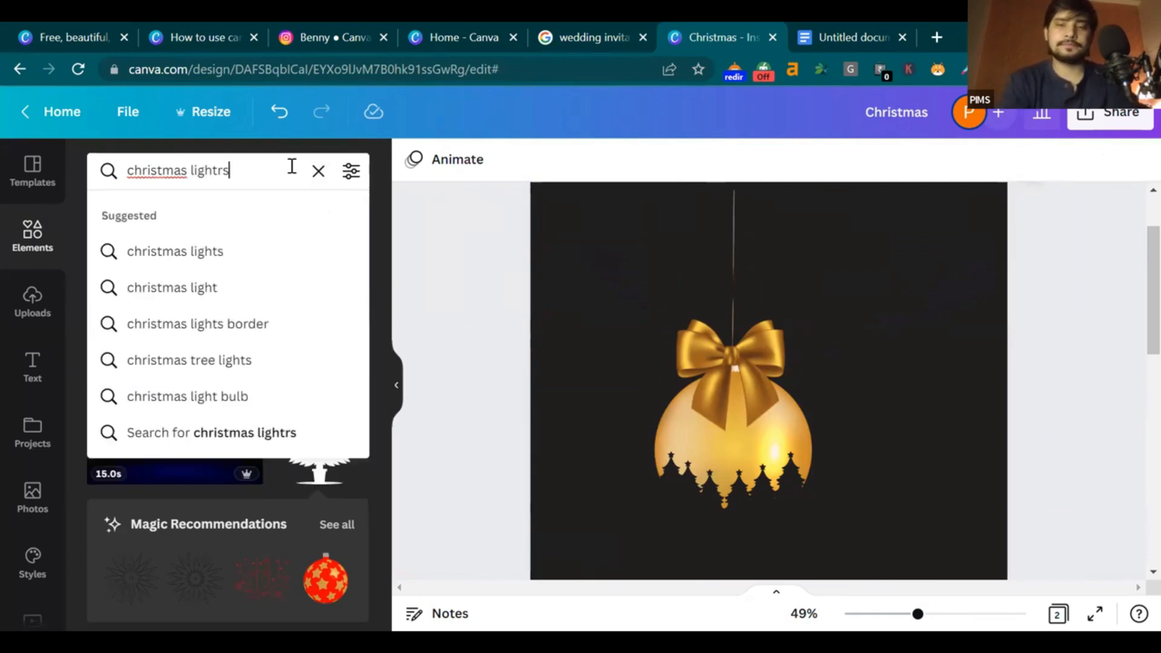
{"action": "key", "text": "Return"}
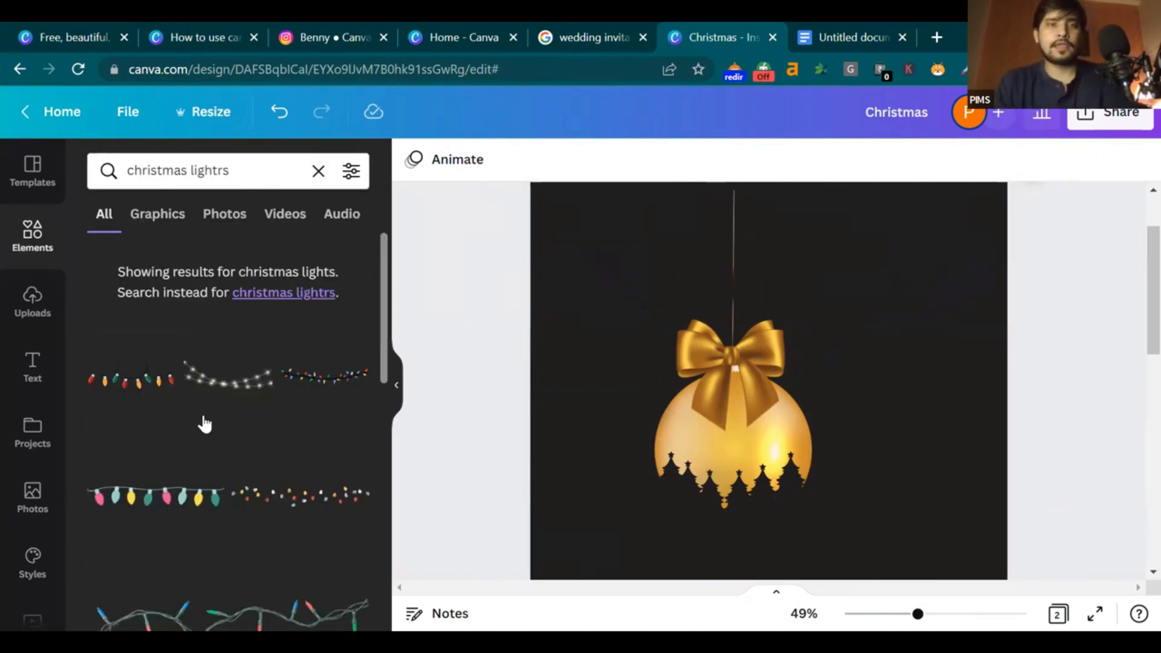
{"action": "scroll", "coordinate": [769, 381], "scroll_direction": "down", "scroll_amount": 2}
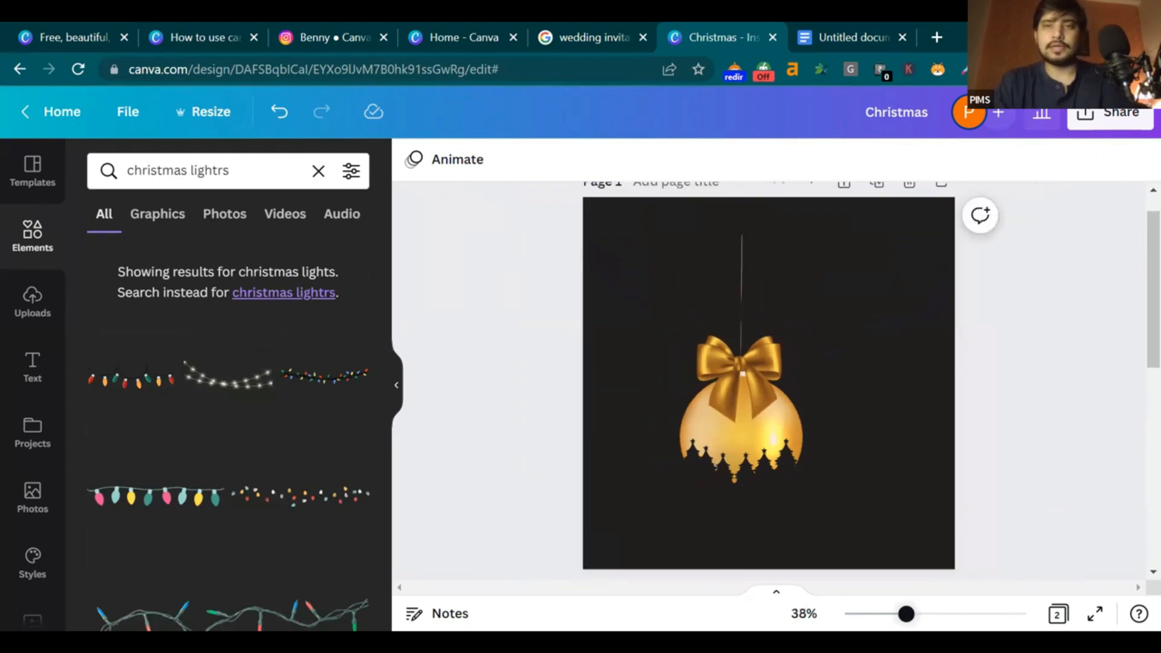
{"action": "scroll", "coordinate": [769, 381], "scroll_direction": "up", "scroll_amount": 4}
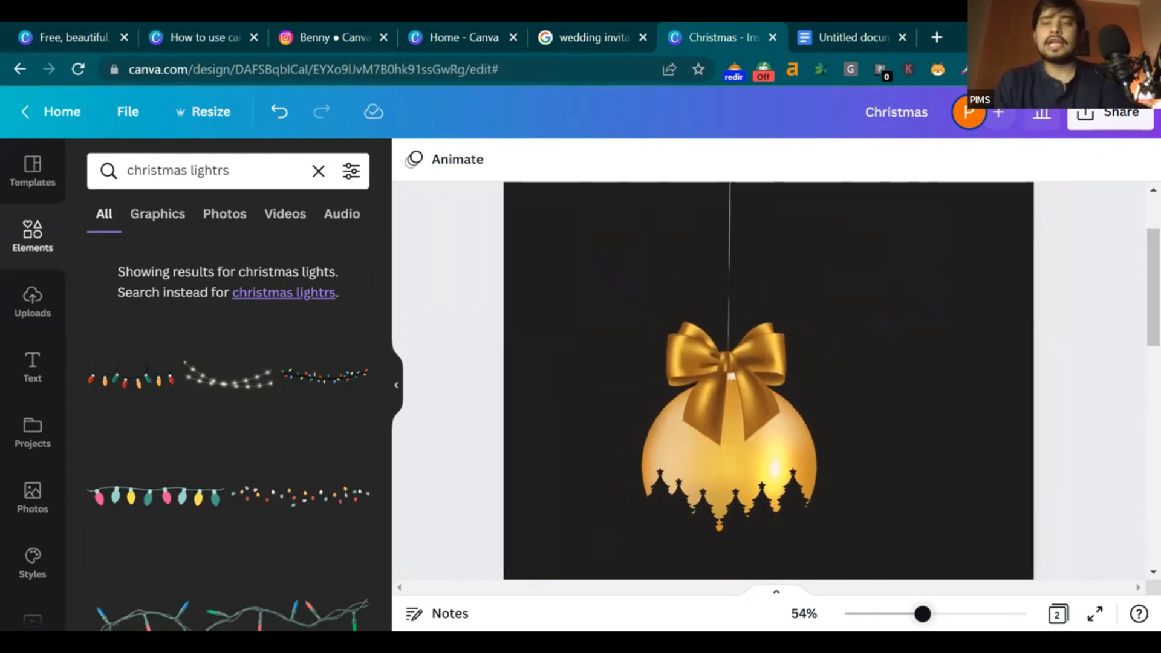
{"action": "scroll", "coordinate": [1136, 306], "scroll_direction": "down", "scroll_amount": 3}
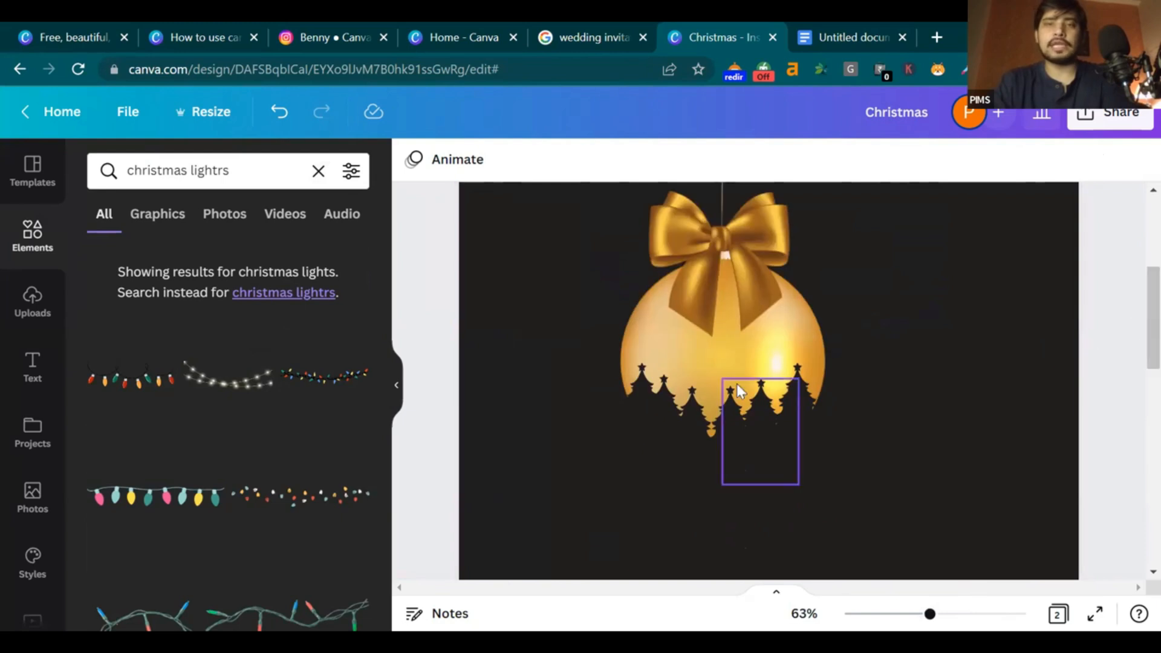
Nudge the tree silhouette under the bauble slightly into place
{"action": "left_click", "coordinate": [709, 416]}
{"action": "left_click_drag", "start_coordinate": [708, 416], "coordinate": [703, 427]}
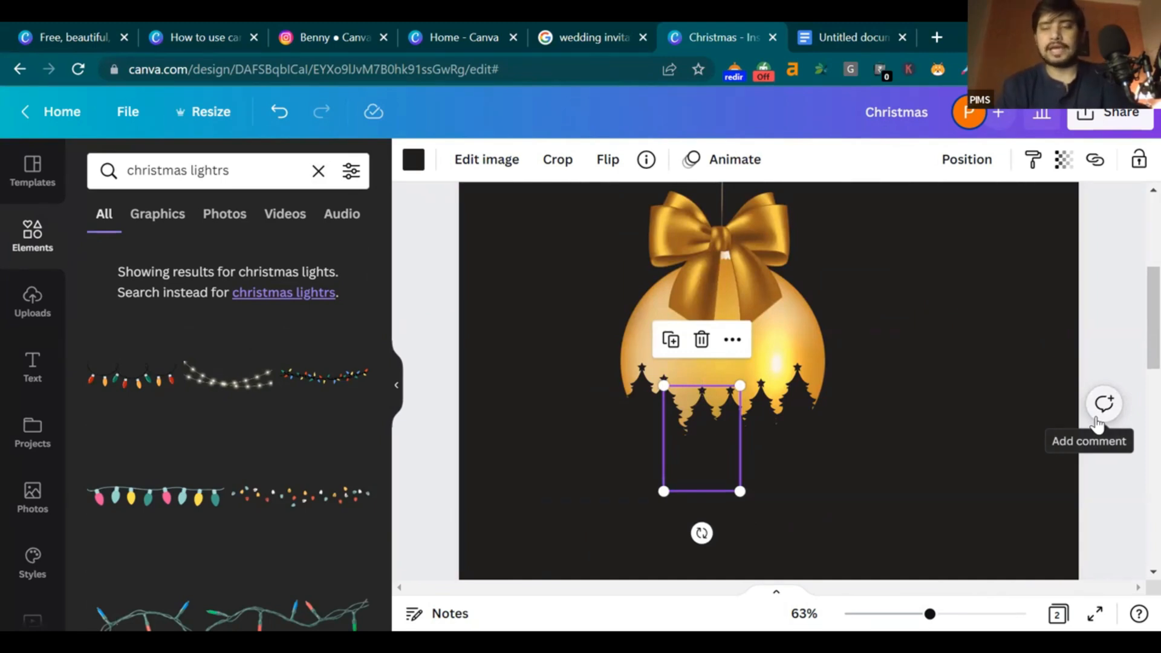
{"action": "key", "text": "Left"}
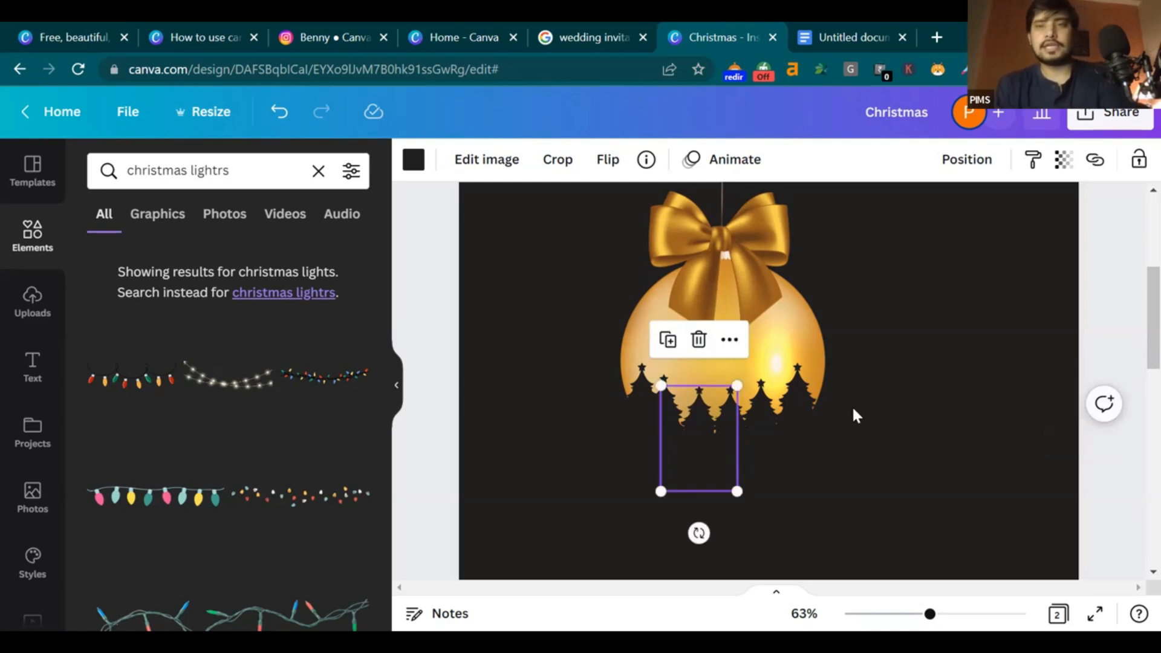
{"action": "left_click", "coordinate": [788, 404]}
{"action": "left_click", "coordinate": [931, 419]}
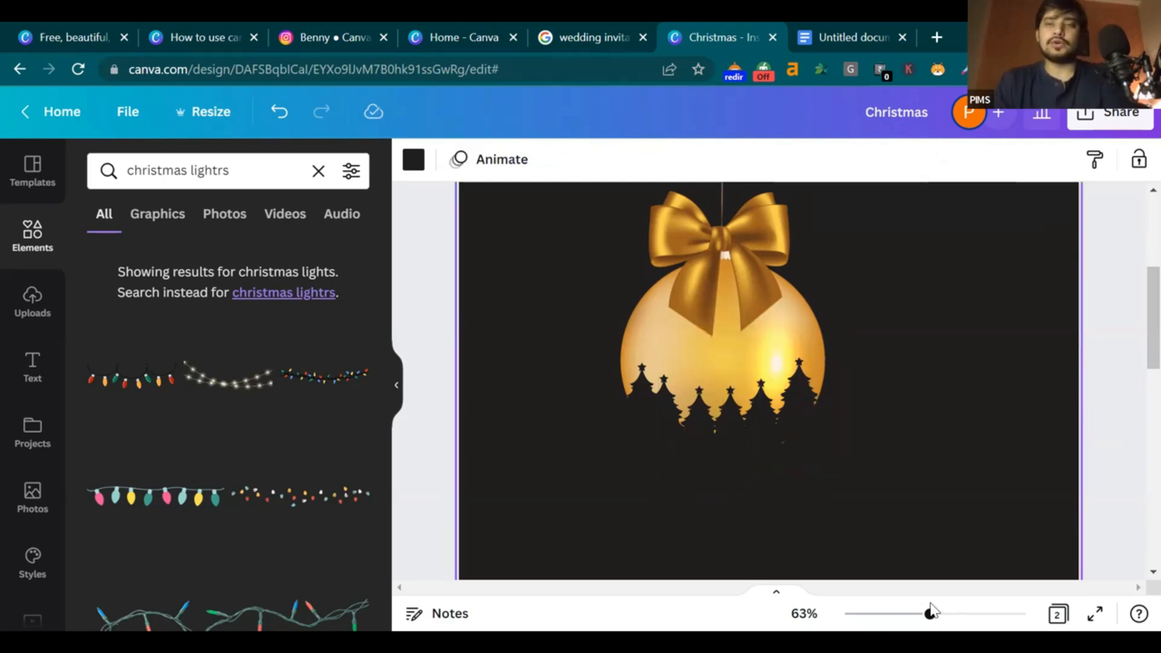
Zoom out and stretch the golden ornament image taller upward
{"action": "left_click_drag", "start_coordinate": [925, 614], "coordinate": [913, 613]}
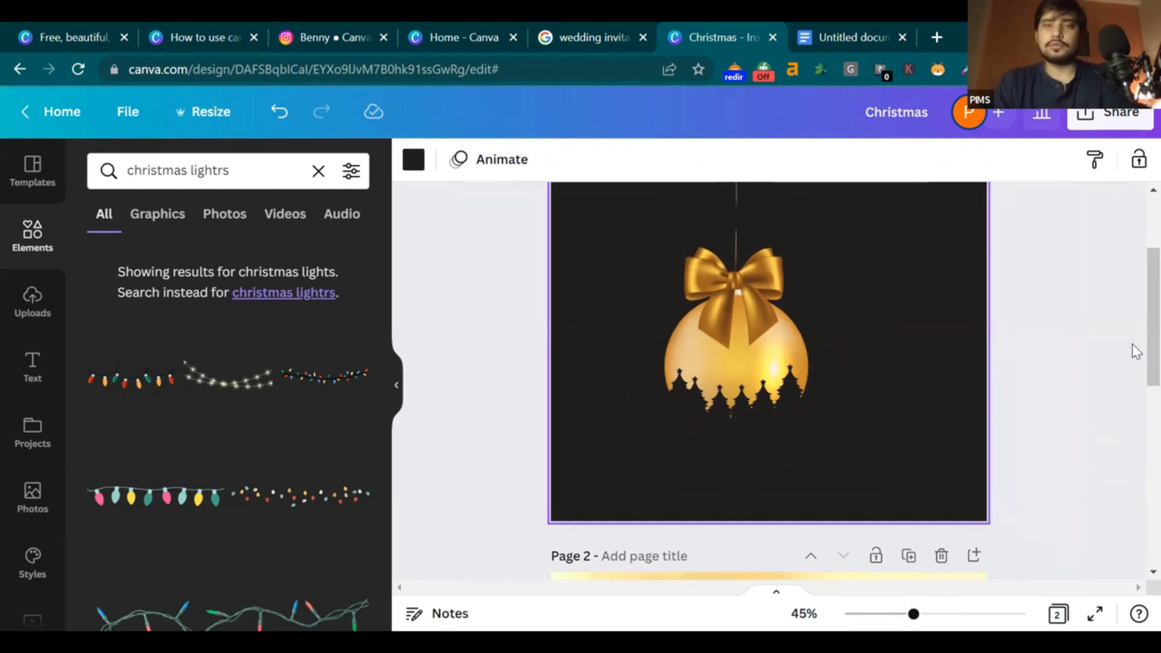
{"action": "scroll", "coordinate": [1132, 327], "scroll_direction": "up", "scroll_amount": 5}
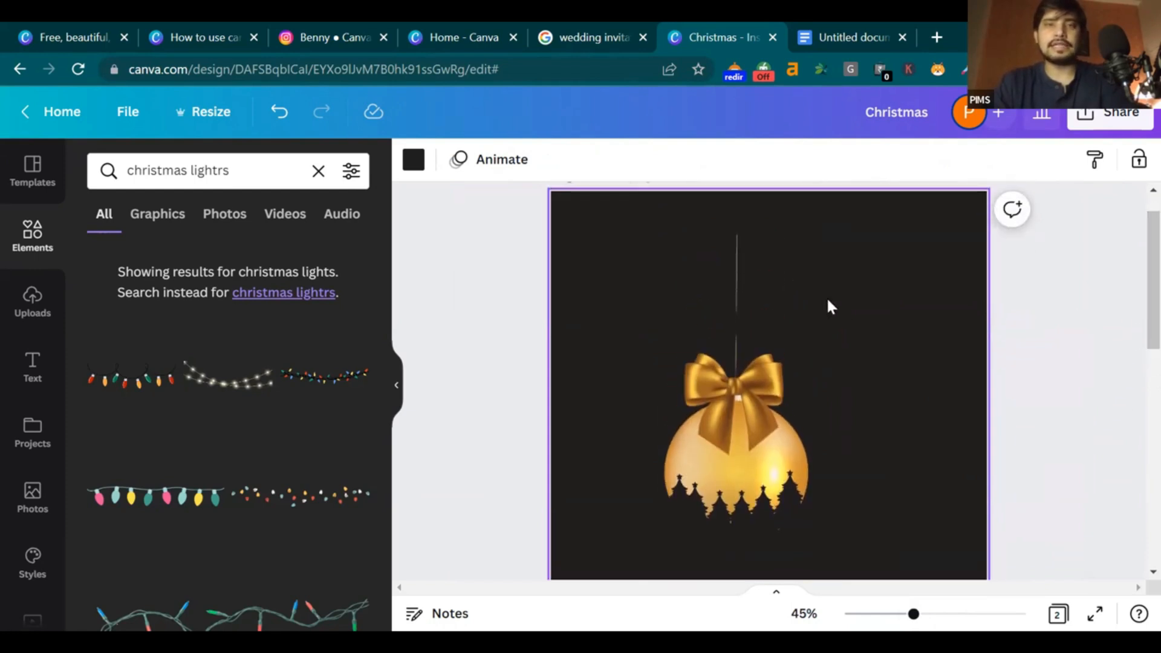
{"action": "left_click", "coordinate": [750, 258]}
{"action": "left_click_drag", "start_coordinate": [737, 235], "coordinate": [734, 185]}
{"action": "left_click", "coordinate": [878, 373]}
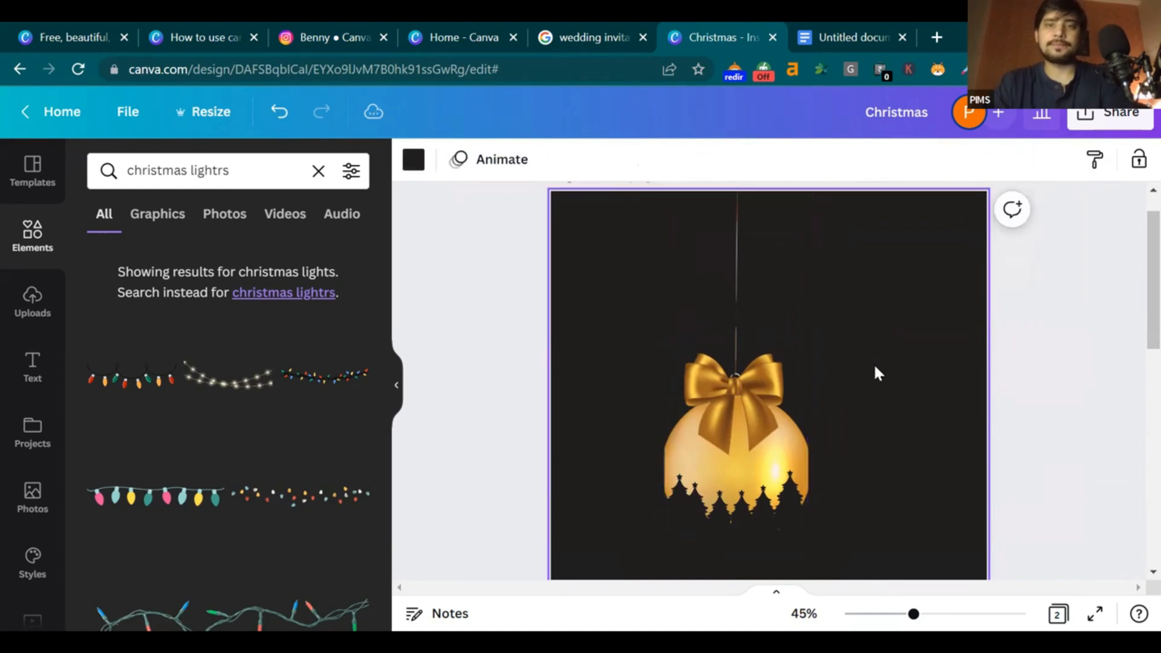
Add the white string-lights graphic and a duplicate along the top of the page
{"action": "left_click", "coordinate": [259, 387]}
{"action": "left_click_drag", "start_coordinate": [832, 390], "coordinate": [895, 215]}
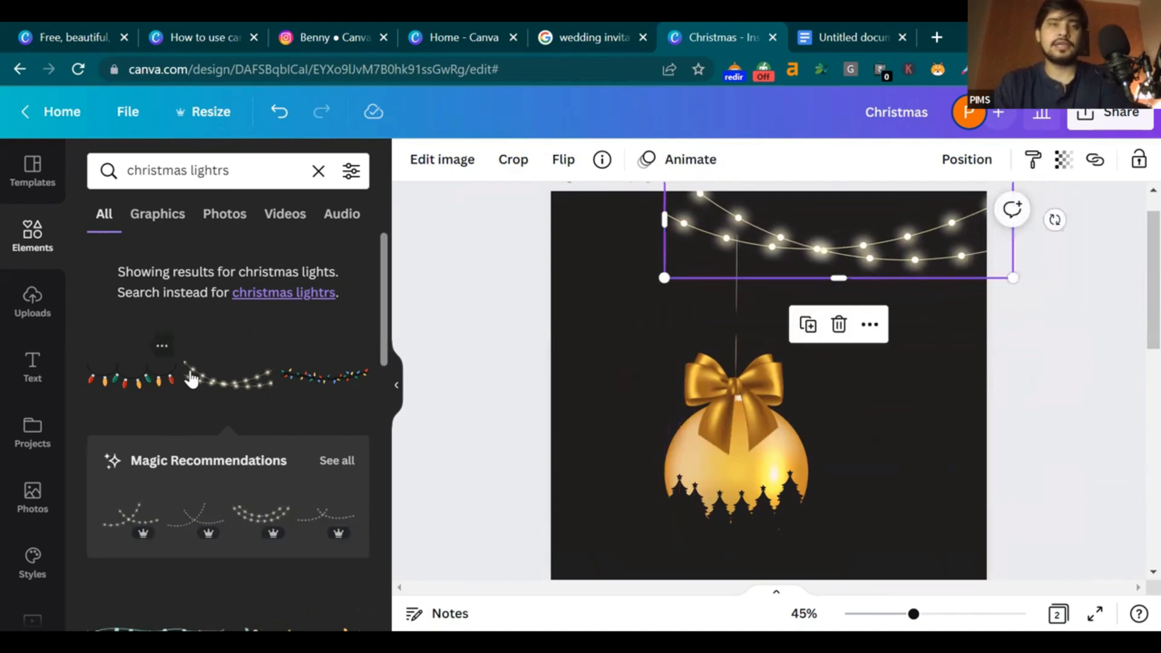
{"action": "left_click_drag", "start_coordinate": [710, 262], "coordinate": [669, 273]}
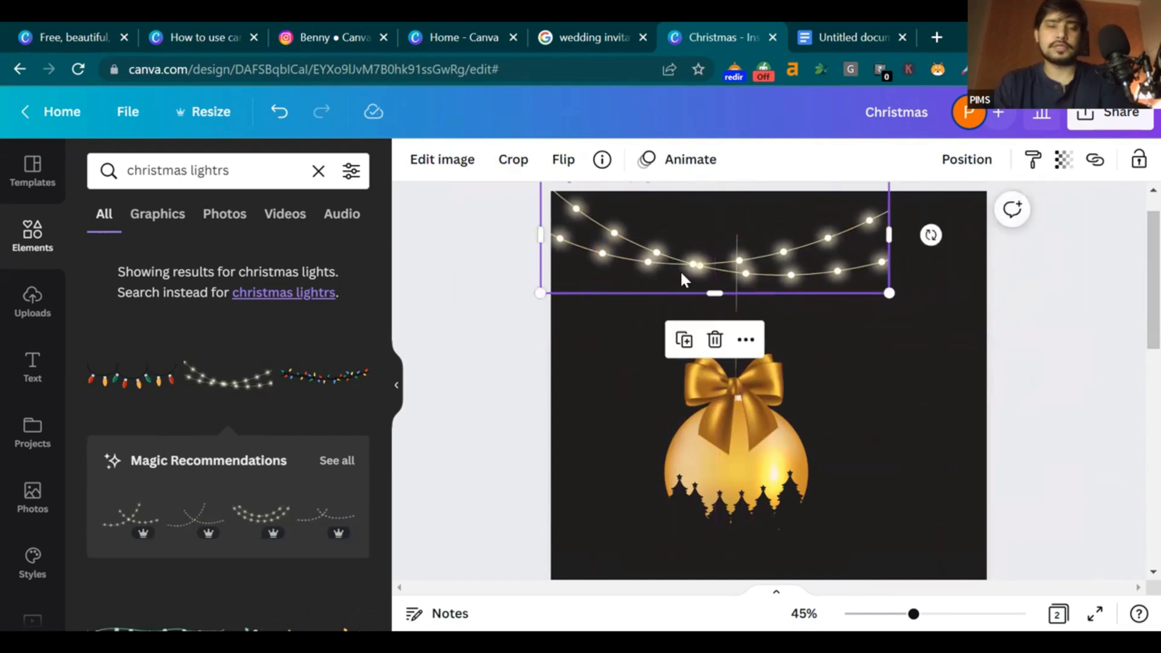
{"action": "key", "text": "ctrl+d"}
{"action": "left_click_drag", "start_coordinate": [743, 266], "coordinate": [1075, 278]}
{"action": "left_click_drag", "start_coordinate": [865, 274], "coordinate": [821, 246]}
{"action": "left_click", "coordinate": [866, 376]}
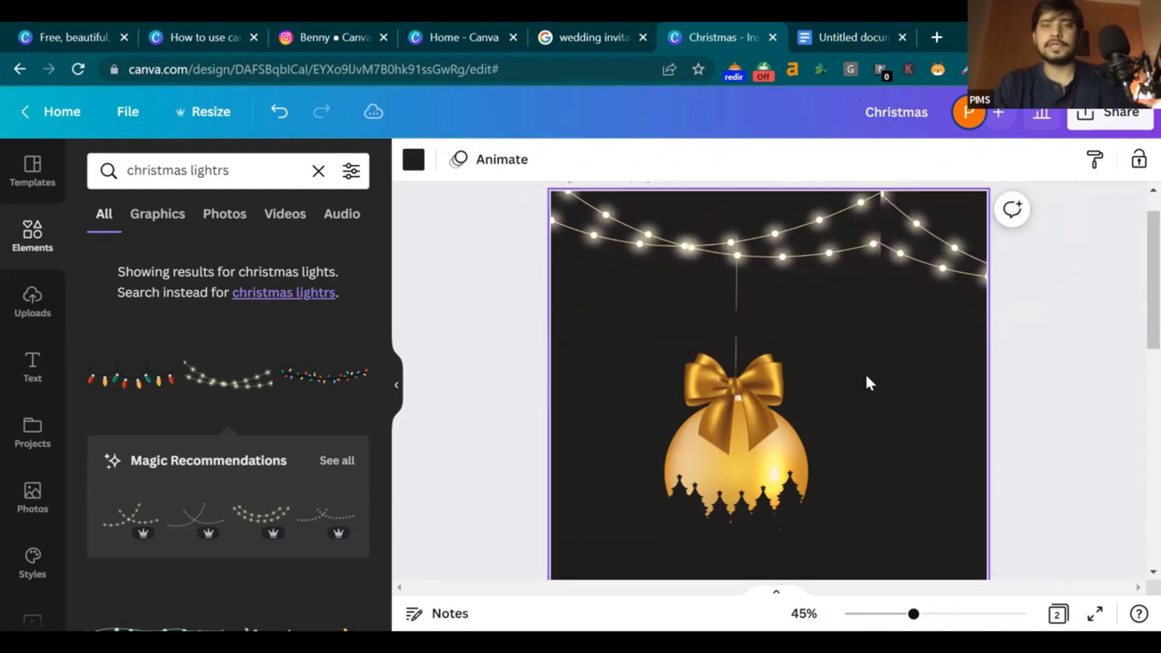
{"action": "left_click_drag", "start_coordinate": [922, 245], "coordinate": [767, 210]}
{"action": "left_click", "coordinate": [1113, 428]}
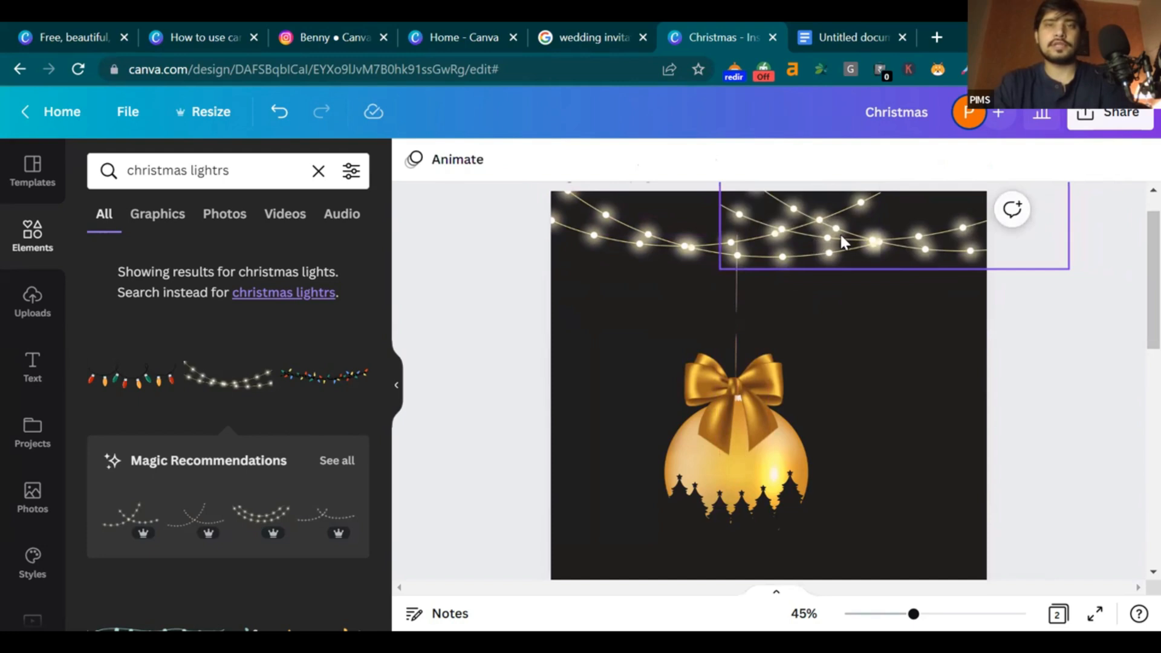
Flip one string of lights horizontally at the top-left, then zoom out to both pages
{"action": "left_click", "coordinate": [845, 241]}
{"action": "mouse_move", "coordinate": [845, 241]}
{"action": "left_mouse_down"}
{"action": "mouse_move", "coordinate": [648, 228]}
{"action": "mouse_move", "coordinate": [647, 202]}
{"action": "mouse_move", "coordinate": [794, 203]}
{"action": "mouse_move", "coordinate": [950, 243]}
{"action": "mouse_move", "coordinate": [831, 242]}
{"action": "mouse_move", "coordinate": [845, 246]}
{"action": "left_mouse_up"}
{"action": "left_click", "coordinate": [563, 159]}
{"action": "left_click", "coordinate": [591, 214]}
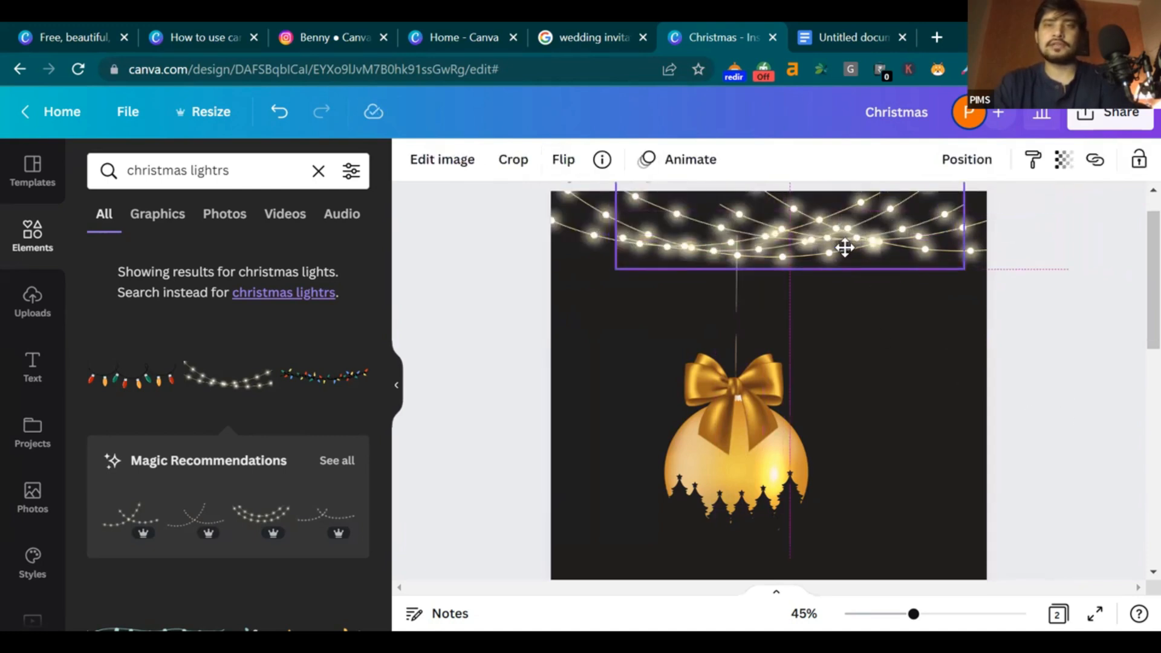
{"action": "left_click", "coordinate": [1036, 349]}
{"action": "scroll", "coordinate": [1030, 342], "scroll_direction": "down", "scroll_amount": 3}
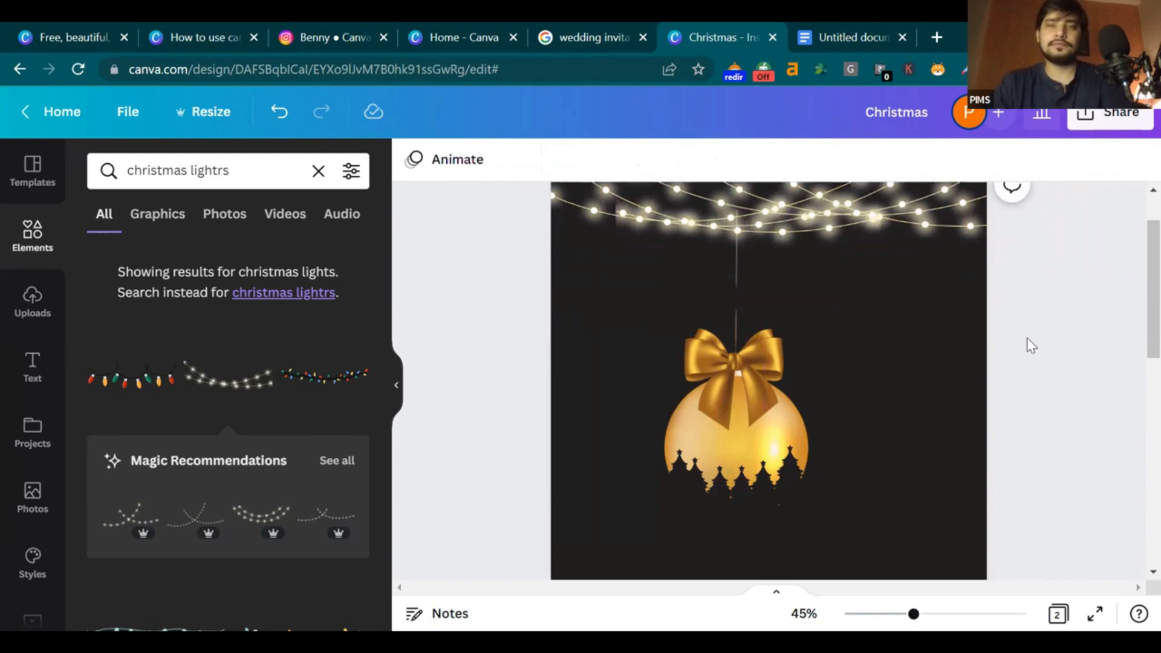
{"action": "left_click_drag", "start_coordinate": [911, 614], "coordinate": [895, 614]}
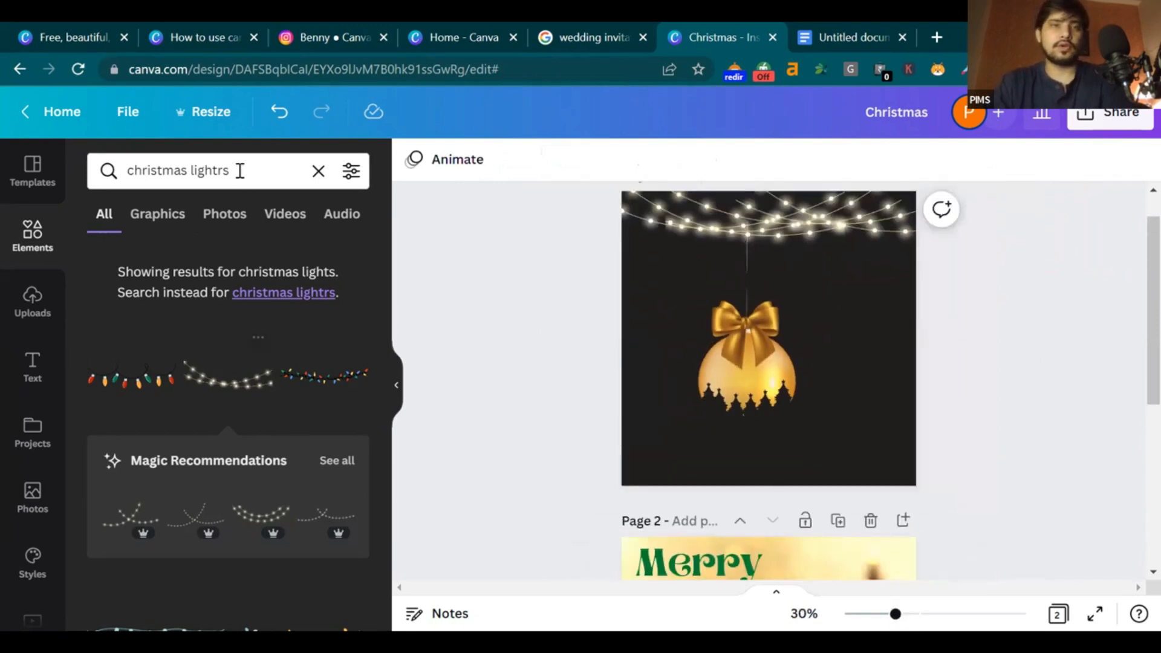
Change the Elements search to 'christmas decoration' and browse the results
{"action": "left_click_drag", "start_coordinate": [237, 171], "coordinate": [185, 174]}
{"action": "key", "text": "BackSpace"}
{"action": "type", "text": "decoration"}
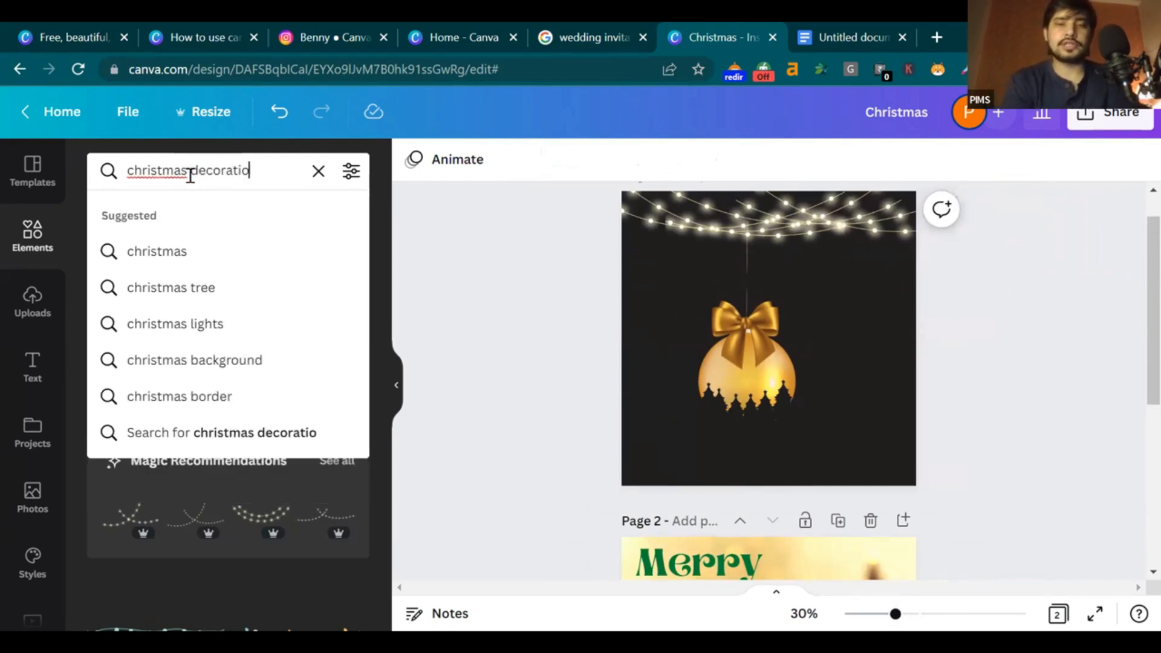
{"action": "key", "text": "Return"}
{"action": "scroll", "coordinate": [321, 313], "scroll_direction": "down", "scroll_amount": 1}
{"action": "scroll", "coordinate": [323, 314], "scroll_direction": "up", "scroll_amount": 1}
{"action": "scroll", "coordinate": [283, 494], "scroll_direction": "down", "scroll_amount": 2}
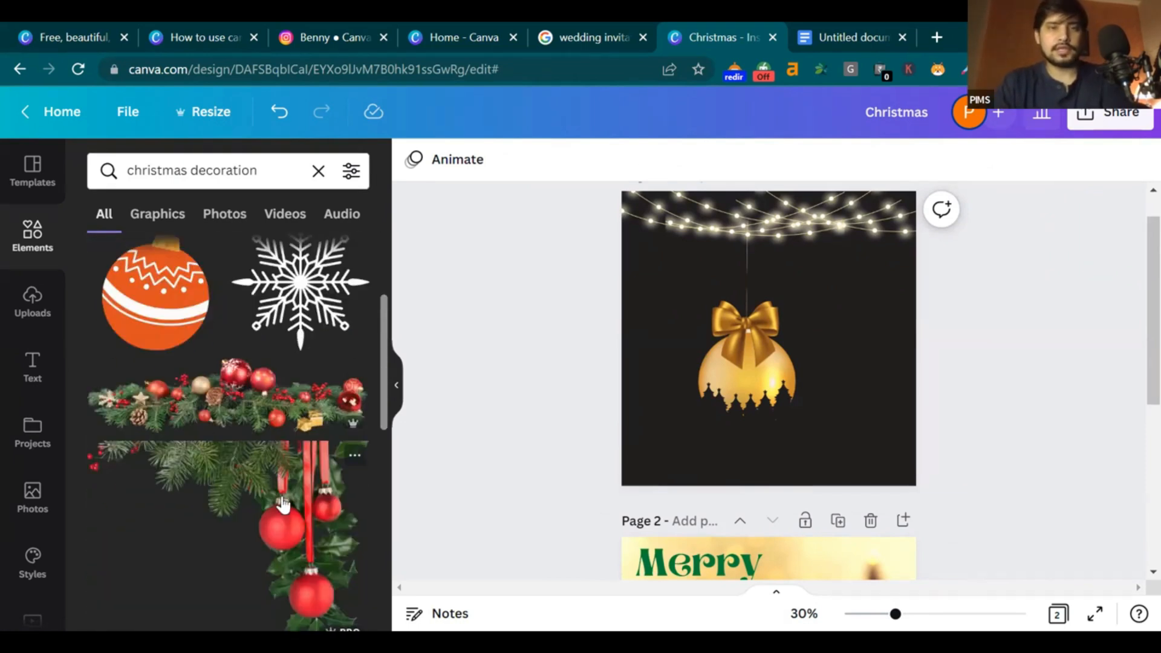
Add the hanging red-baubles pine branch into the top-right corner
{"action": "left_click", "coordinate": [283, 504]}
{"action": "left_click_drag", "start_coordinate": [811, 331], "coordinate": [907, 308]}
{"action": "scroll", "coordinate": [850, 284], "scroll_direction": "up", "scroll_amount": 1}
{"action": "scroll", "coordinate": [75, 476], "scroll_direction": "down", "scroll_amount": 6}
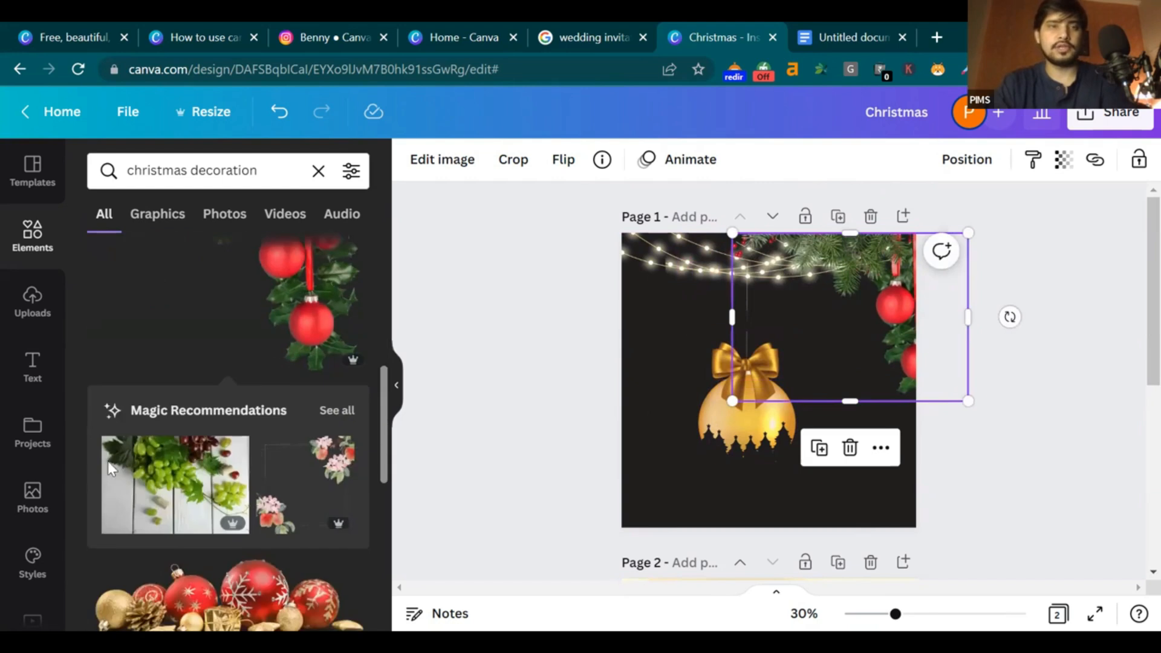
{"action": "scroll", "coordinate": [130, 453], "scroll_direction": "down", "scroll_amount": 7}
{"action": "scroll", "coordinate": [218, 496], "scroll_direction": "up", "scroll_amount": 3}
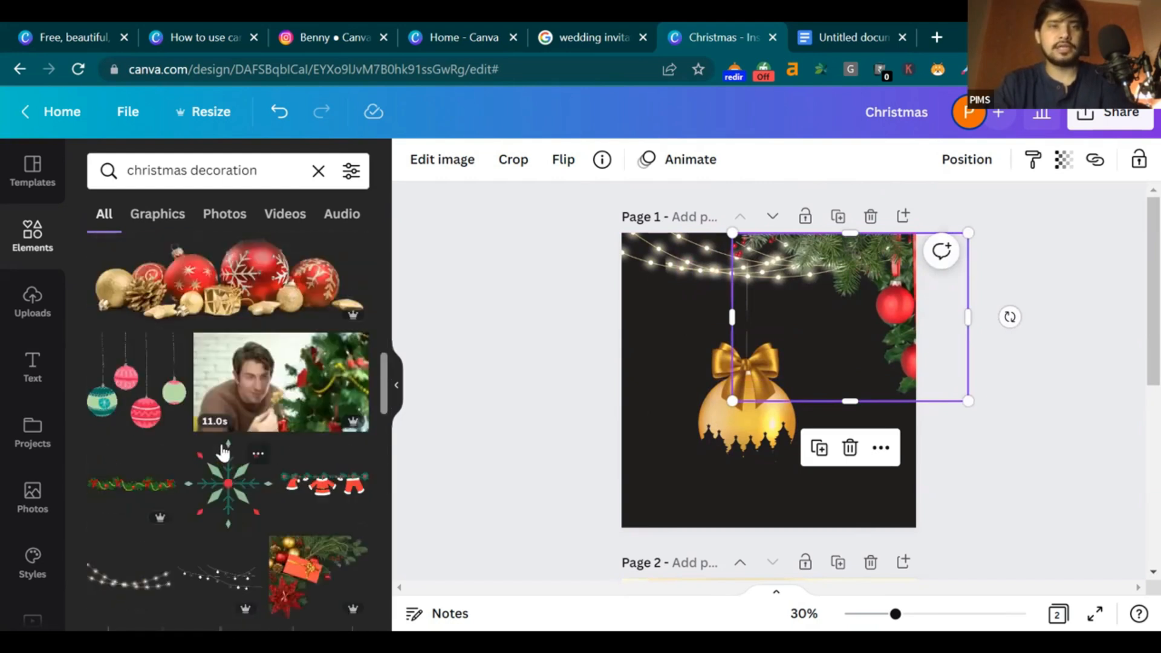
Try a green garland and a snowflake graphic at the top, then delete both
{"action": "left_click", "coordinate": [128, 484]}
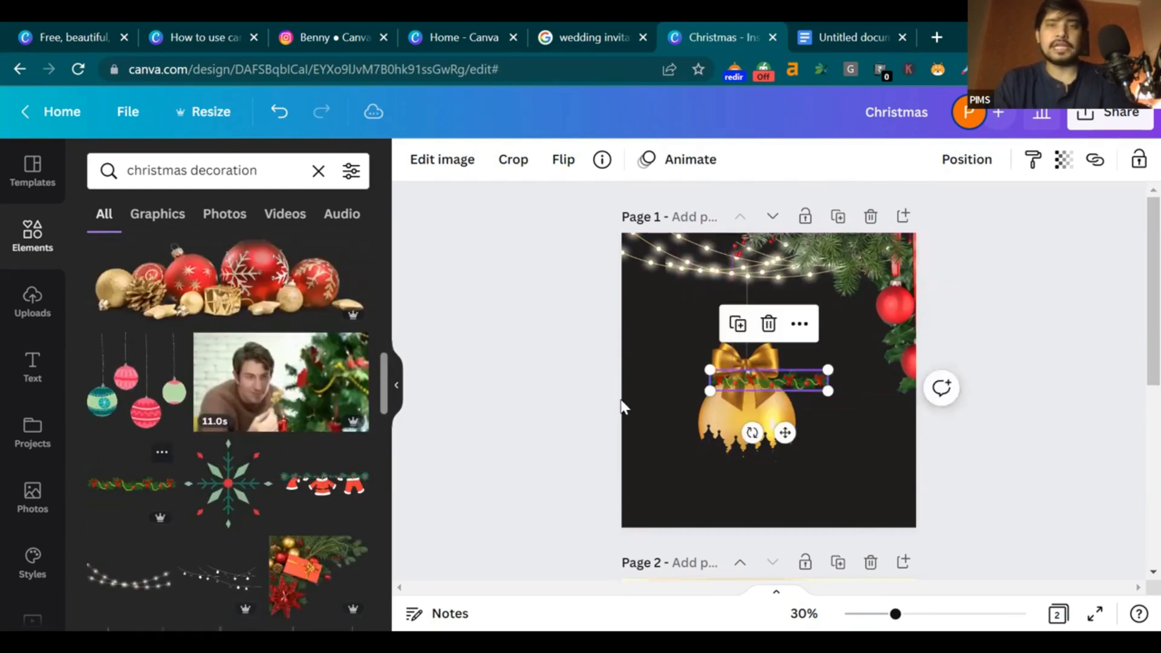
{"action": "left_click_drag", "start_coordinate": [766, 378], "coordinate": [674, 237]}
{"action": "key", "text": "Delete"}
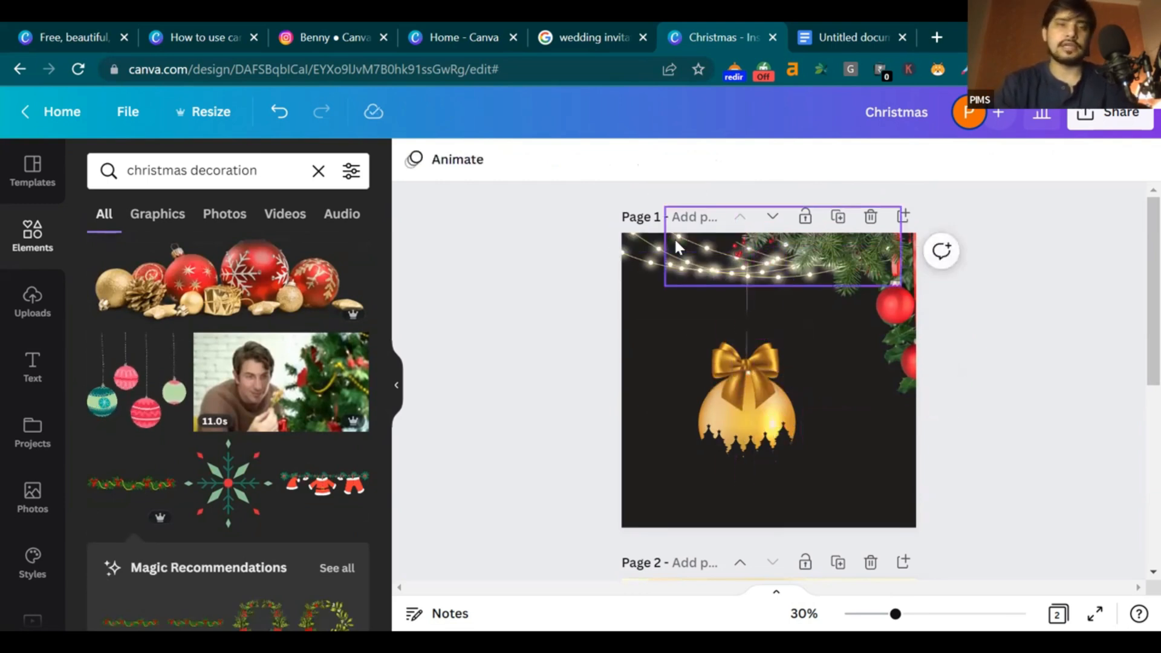
{"action": "left_click", "coordinate": [227, 487]}
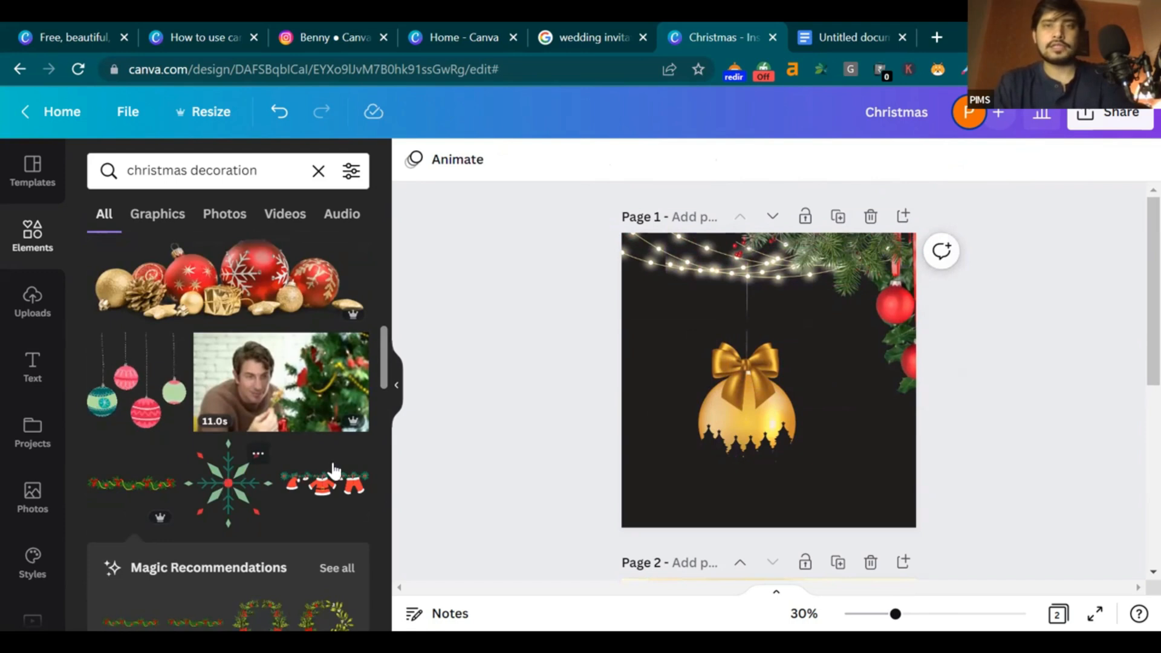
{"action": "left_click_drag", "start_coordinate": [755, 375], "coordinate": [739, 245]}
{"action": "key", "text": "Delete"}
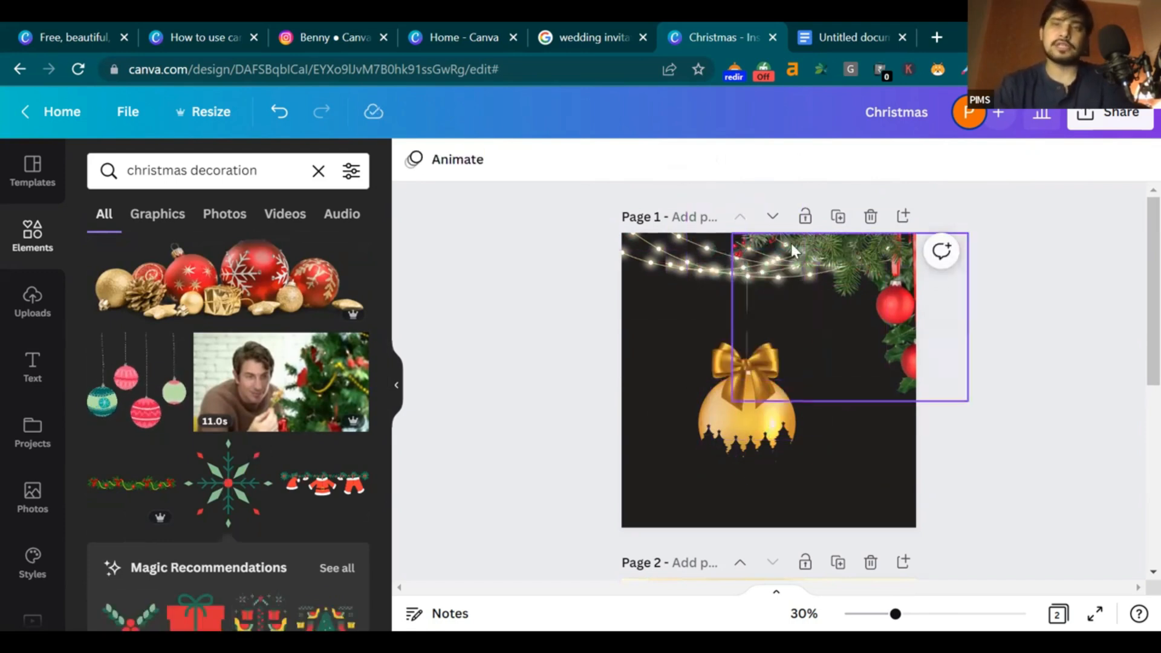
Mirror the red-bauble pine branch horizontally and move it toward the top-left corner
{"action": "left_click", "coordinate": [894, 277]}
{"action": "left_click_drag", "start_coordinate": [898, 280], "coordinate": [893, 273]}
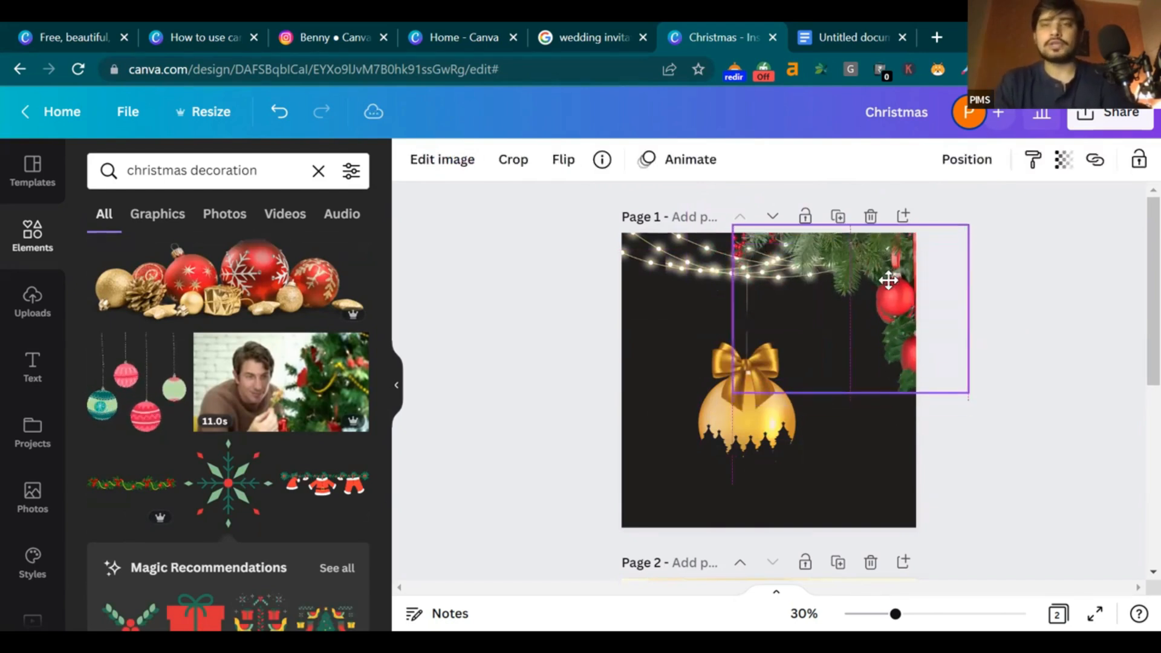
{"action": "left_click", "coordinate": [565, 161]}
{"action": "left_click", "coordinate": [611, 206]}
{"action": "left_click_drag", "start_coordinate": [765, 289], "coordinate": [656, 291]}
{"action": "left_click", "coordinate": [951, 387]}
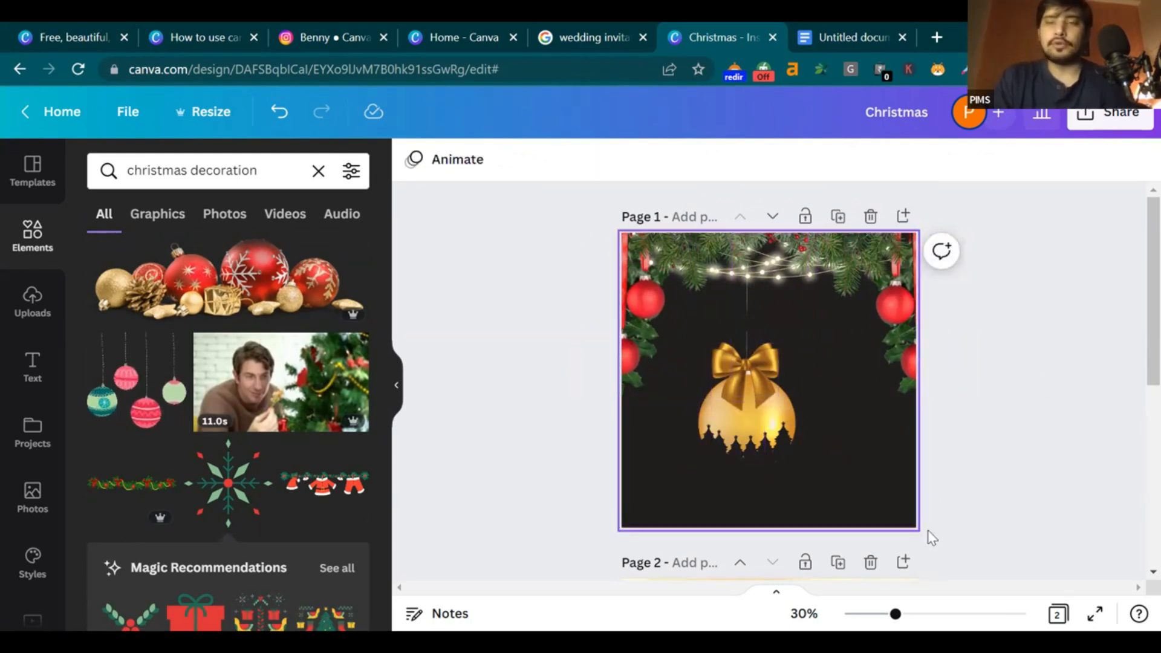
{"action": "left_click", "coordinate": [918, 613]}
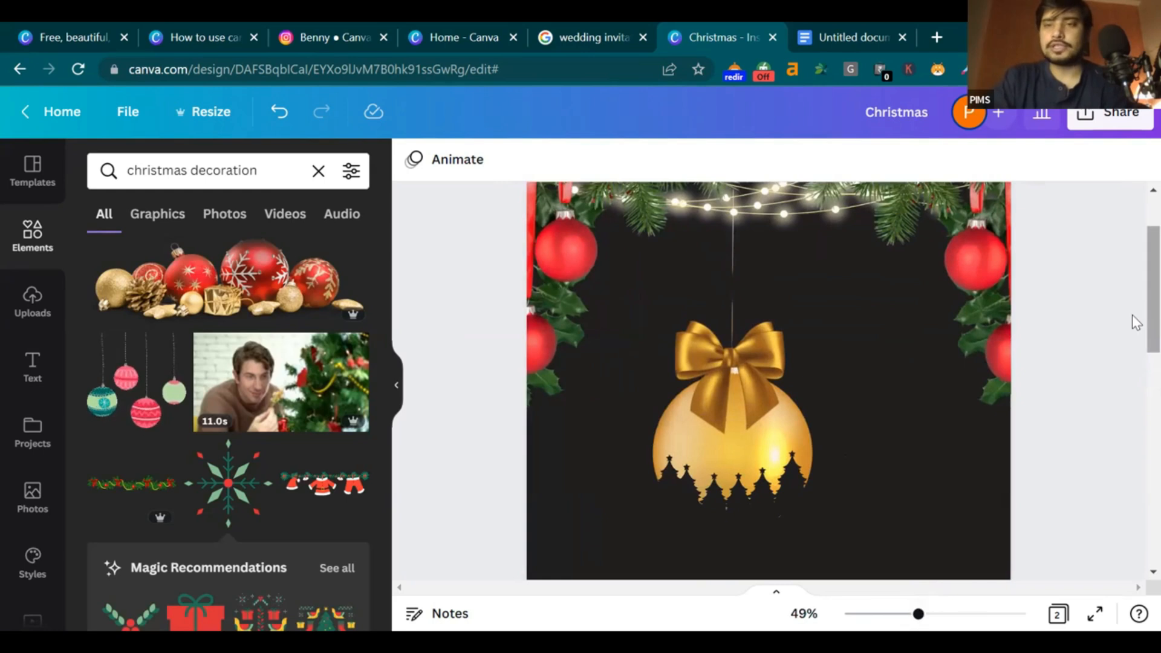
{"action": "scroll", "coordinate": [754, 344], "scroll_direction": "down", "scroll_amount": 2}
Select the bauble, bow and tree silhouettes together and group them
{"action": "left_click", "coordinate": [764, 375]}
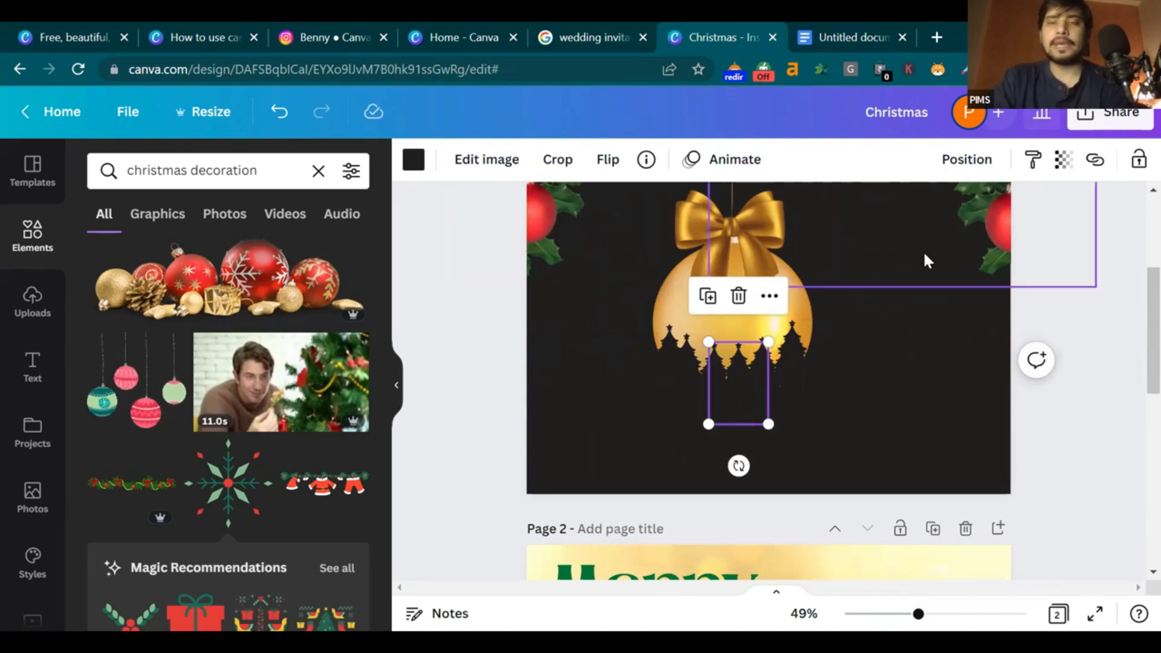
{"action": "left_click_drag", "start_coordinate": [903, 347], "coordinate": [650, 285]}
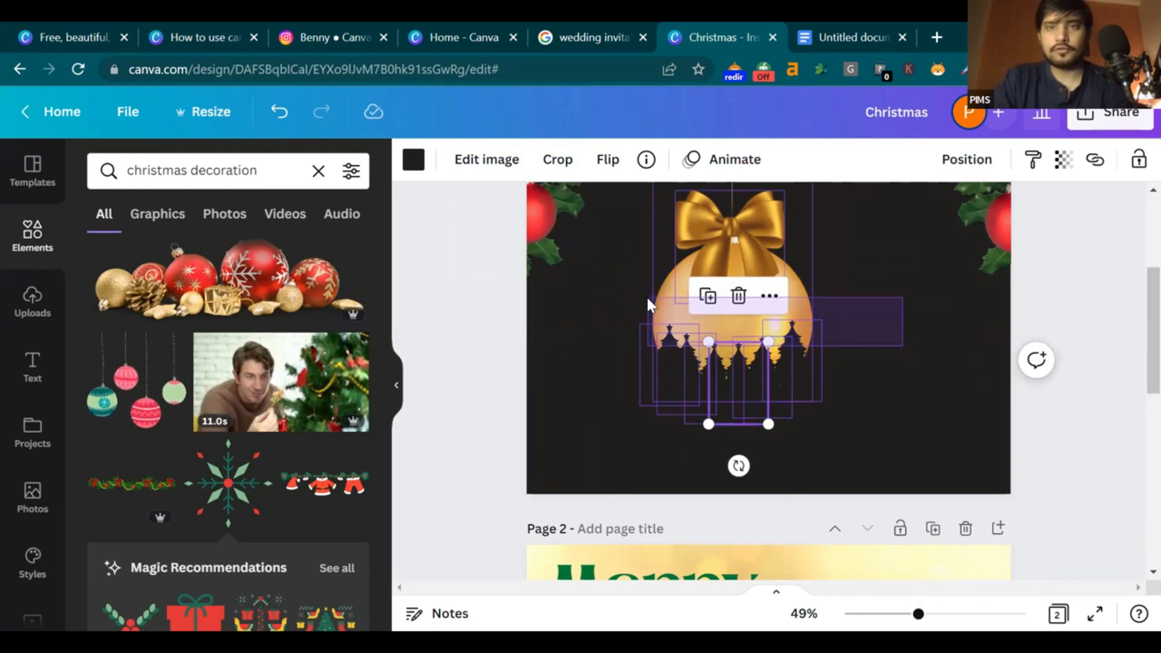
{"action": "key", "text": "ctrl+a"}
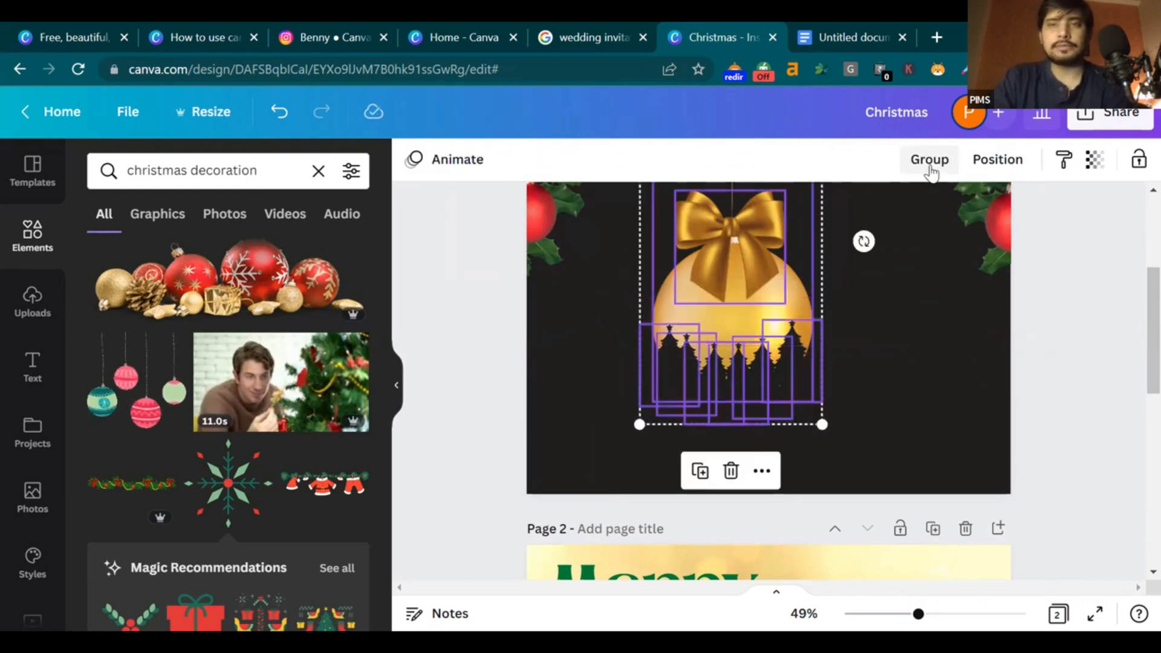
{"action": "left_click", "coordinate": [930, 161]}
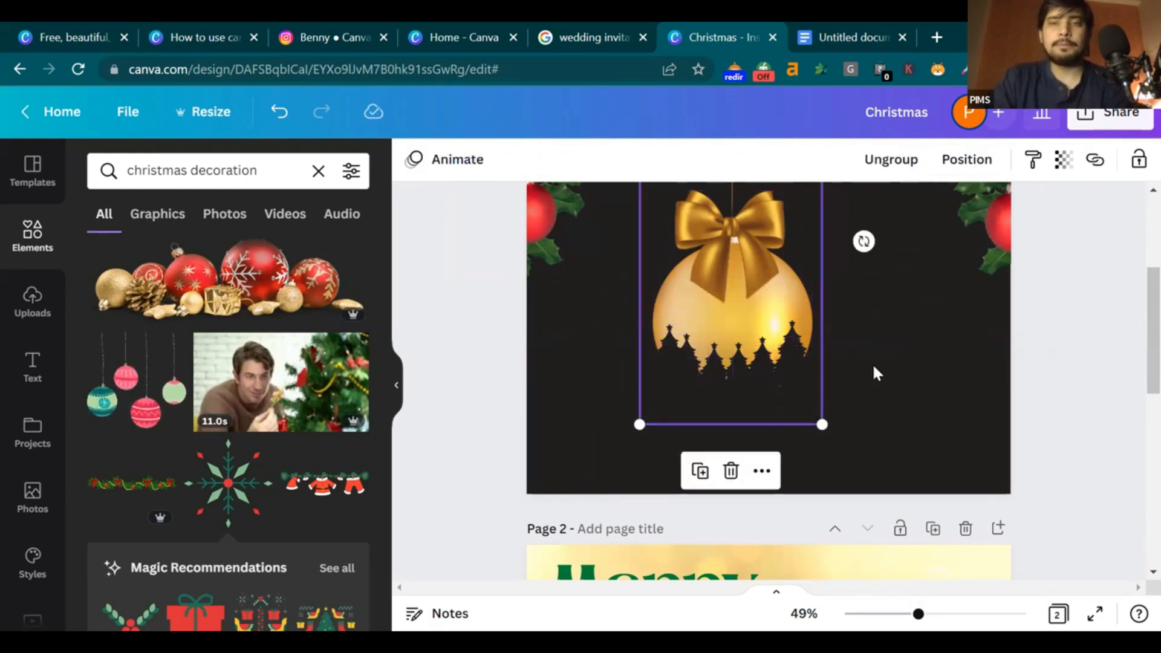
{"action": "scroll", "coordinate": [955, 609], "scroll_direction": "down", "scroll_amount": 2}
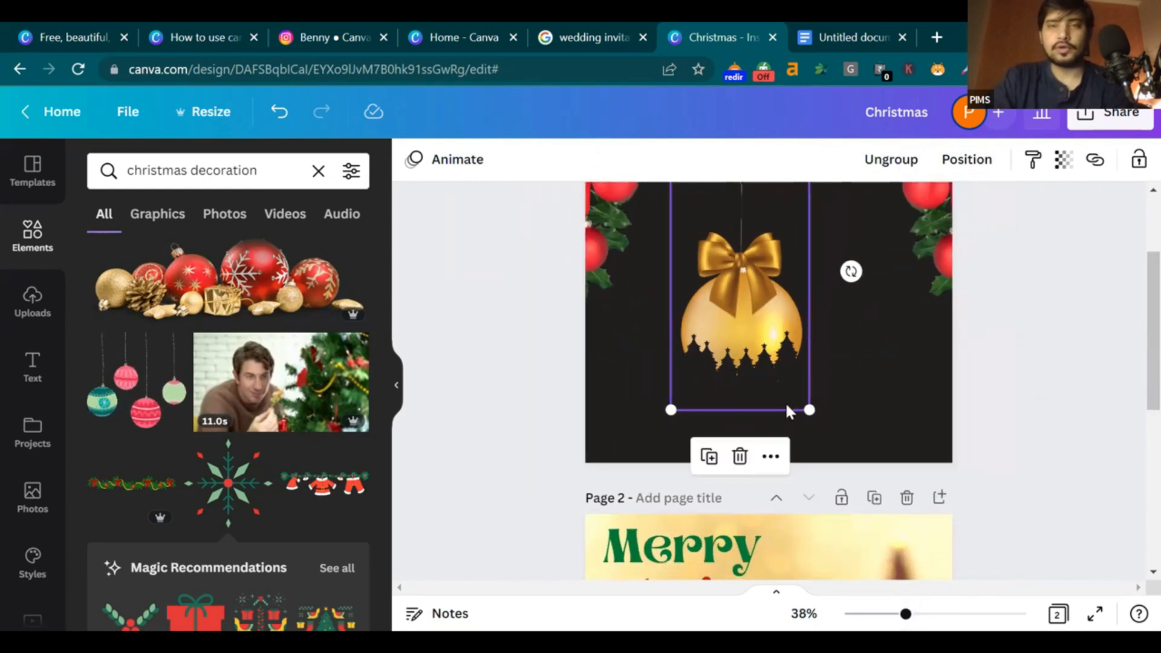
Move the ornament group up slightly and centre it on the page
{"action": "left_click", "coordinate": [776, 349]}
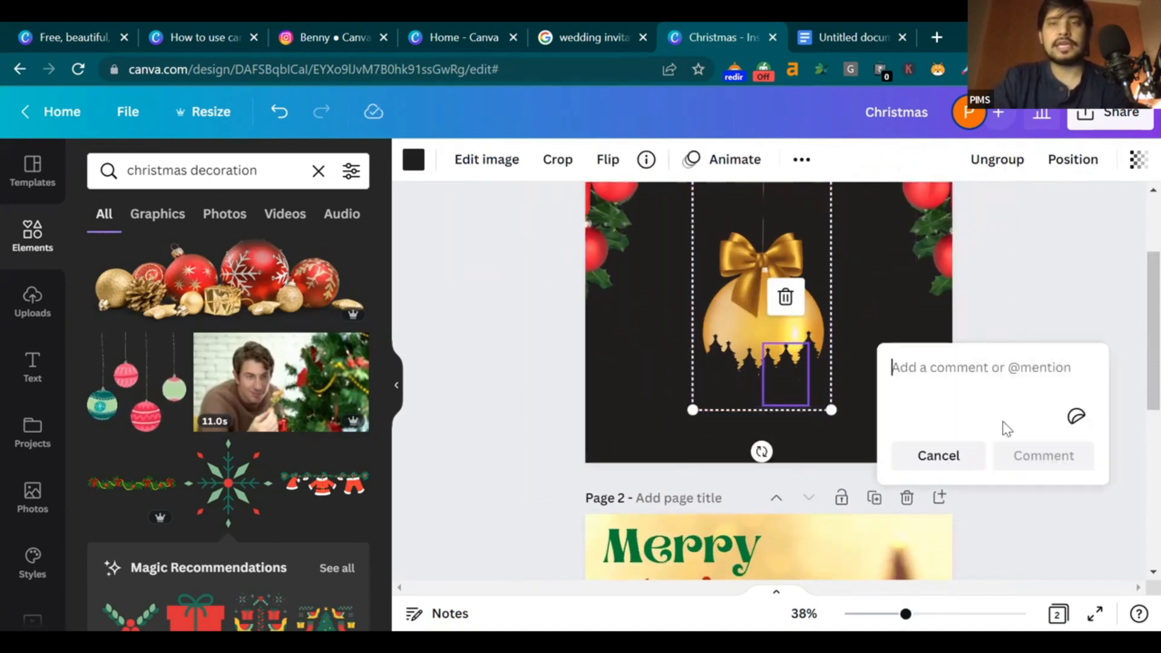
{"action": "left_click", "coordinate": [1014, 332]}
{"action": "left_click_drag", "start_coordinate": [781, 302], "coordinate": [778, 285]}
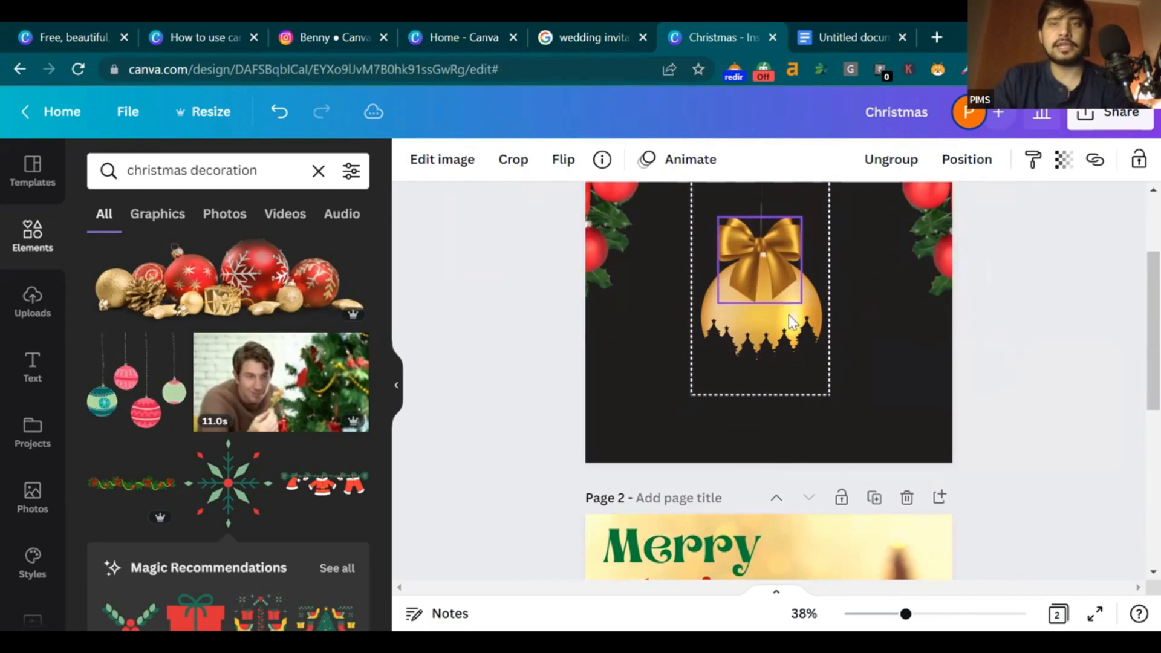
{"action": "scroll", "coordinate": [944, 576], "scroll_direction": "up", "scroll_amount": 2}
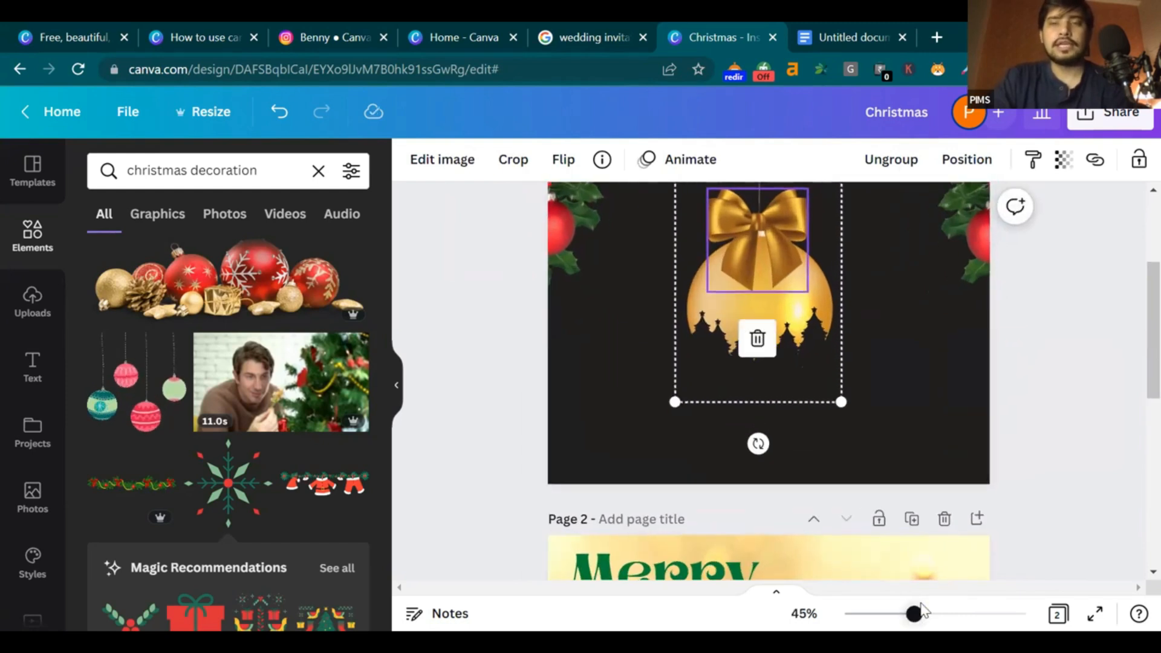
{"action": "scroll", "coordinate": [962, 570], "scroll_direction": "down", "scroll_amount": 3}
{"action": "scroll", "coordinate": [1076, 311], "scroll_direction": "up", "scroll_amount": 2}
{"action": "left_click", "coordinate": [745, 342]}
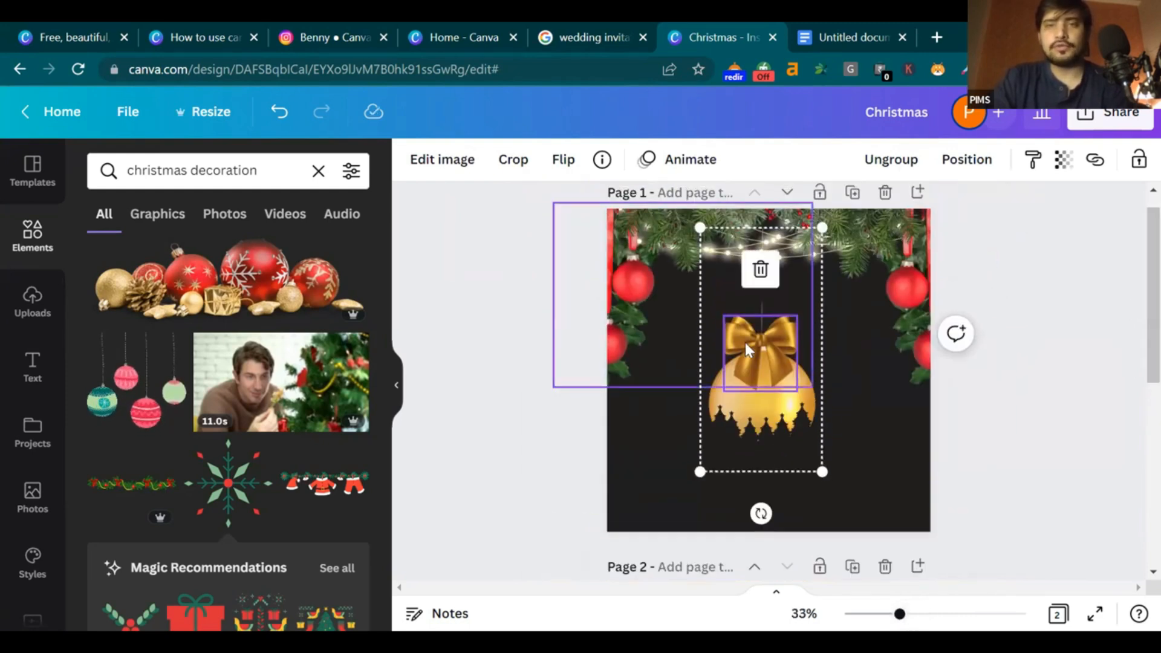
{"action": "left_click", "coordinate": [765, 352]}
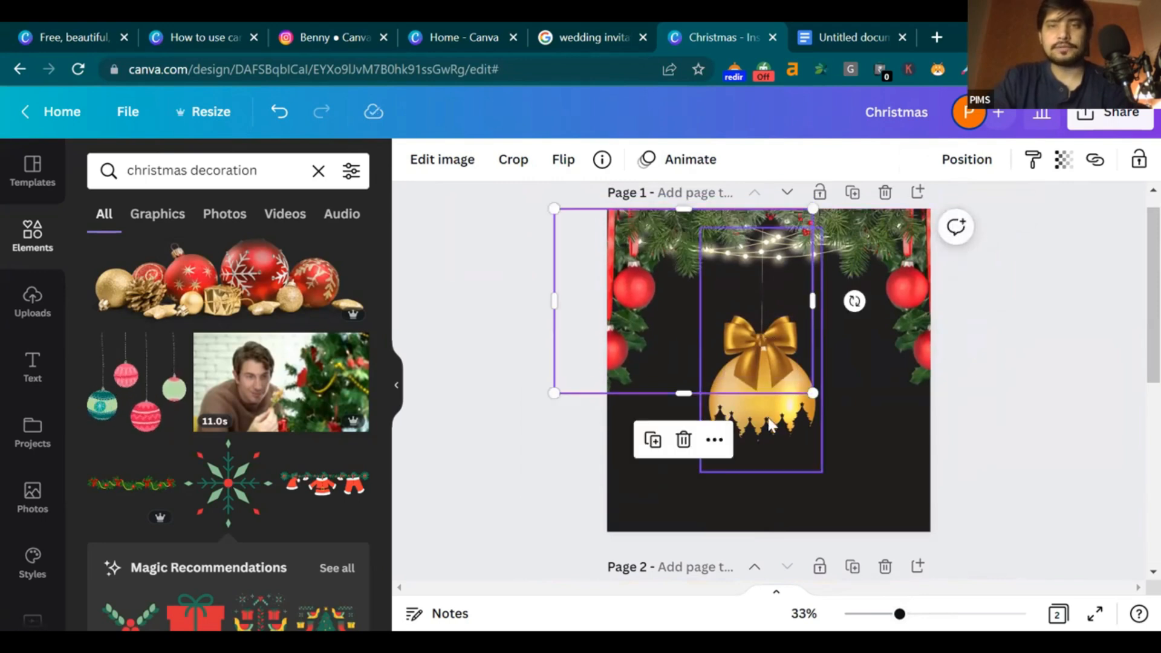
{"action": "left_click_drag", "start_coordinate": [761, 415], "coordinate": [769, 415]}
{"action": "left_click", "coordinate": [987, 451]}
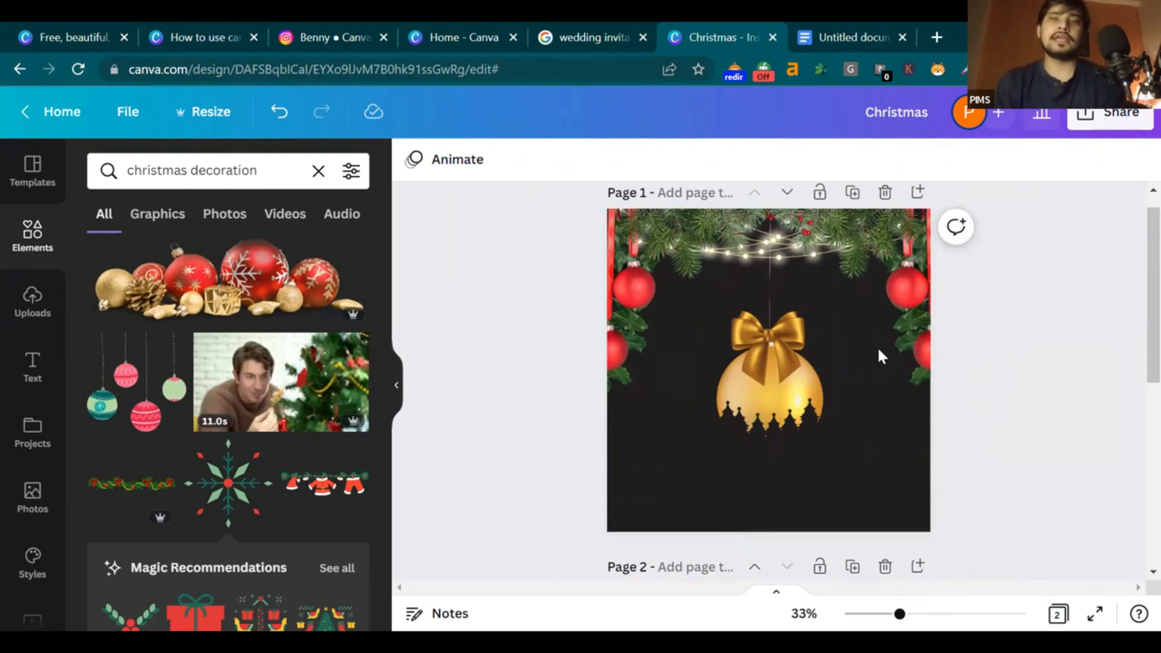
Enlarge the ornament group from its lower-right corner
{"action": "left_click", "coordinate": [800, 422]}
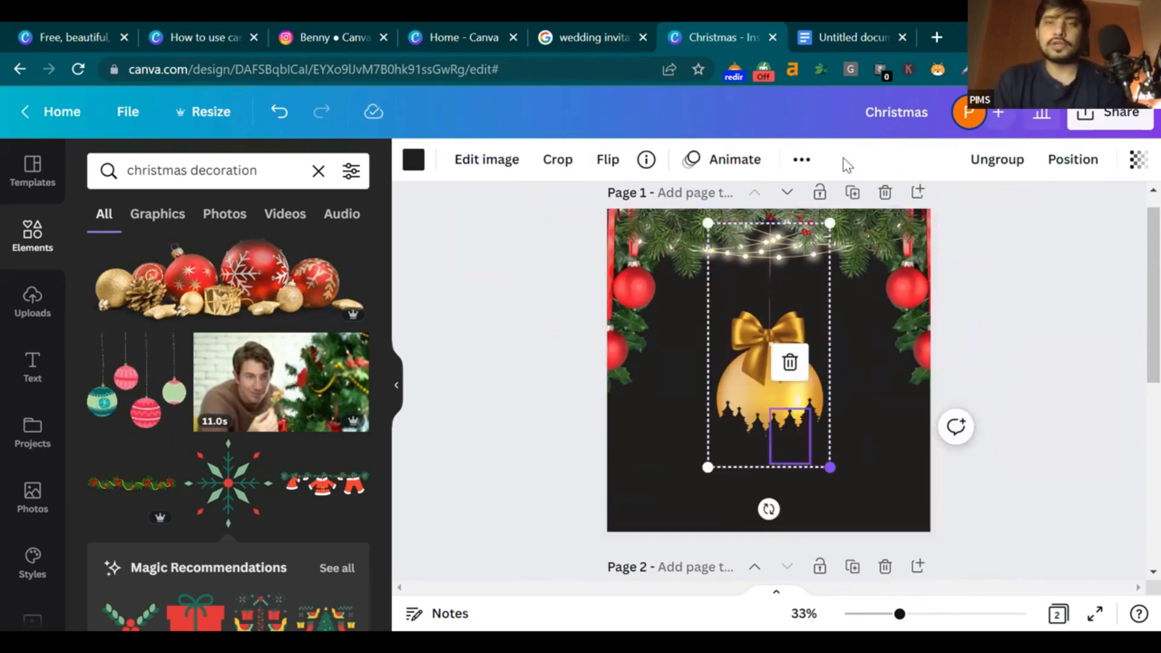
{"action": "left_click", "coordinate": [850, 23]}
{"action": "left_click", "coordinate": [709, 19]}
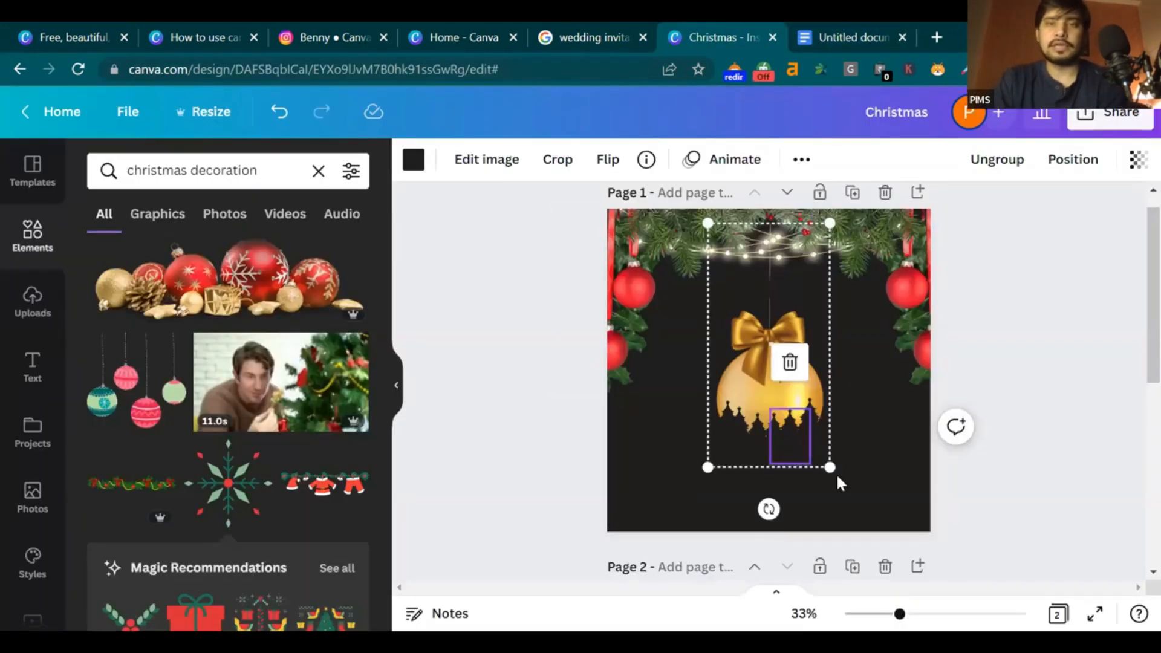
{"action": "left_click_drag", "start_coordinate": [832, 466], "coordinate": [852, 438]}
{"action": "left_click", "coordinate": [1047, 437]}
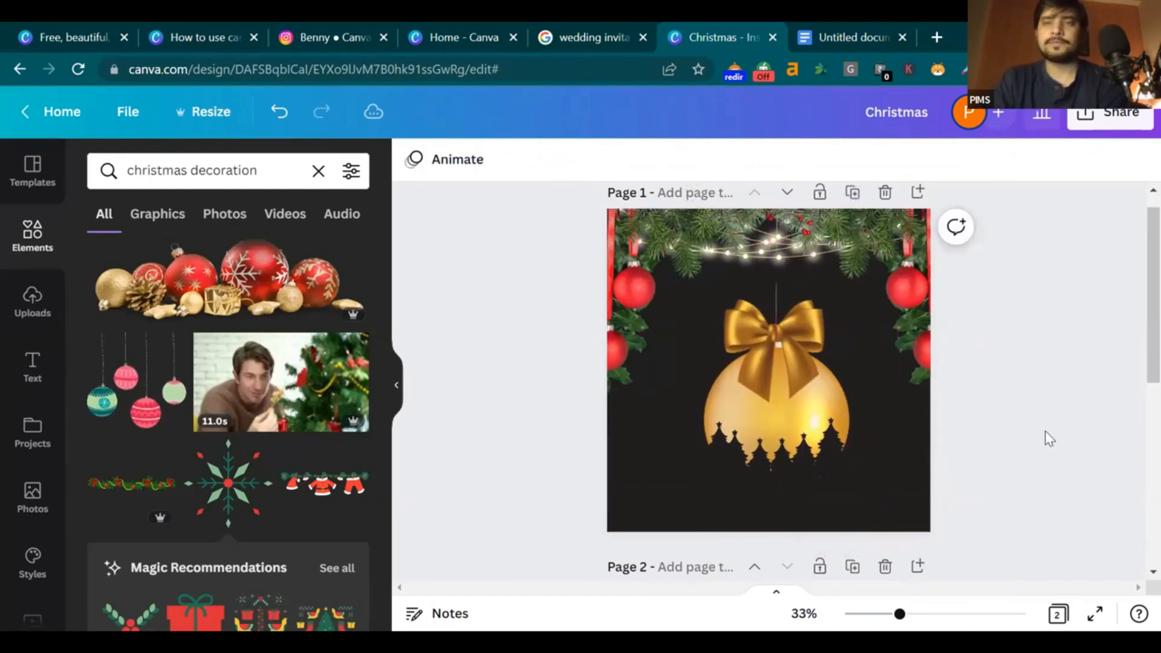
Search Elements for 'sledge' and show the graphic results
{"action": "left_click", "coordinate": [315, 172]}
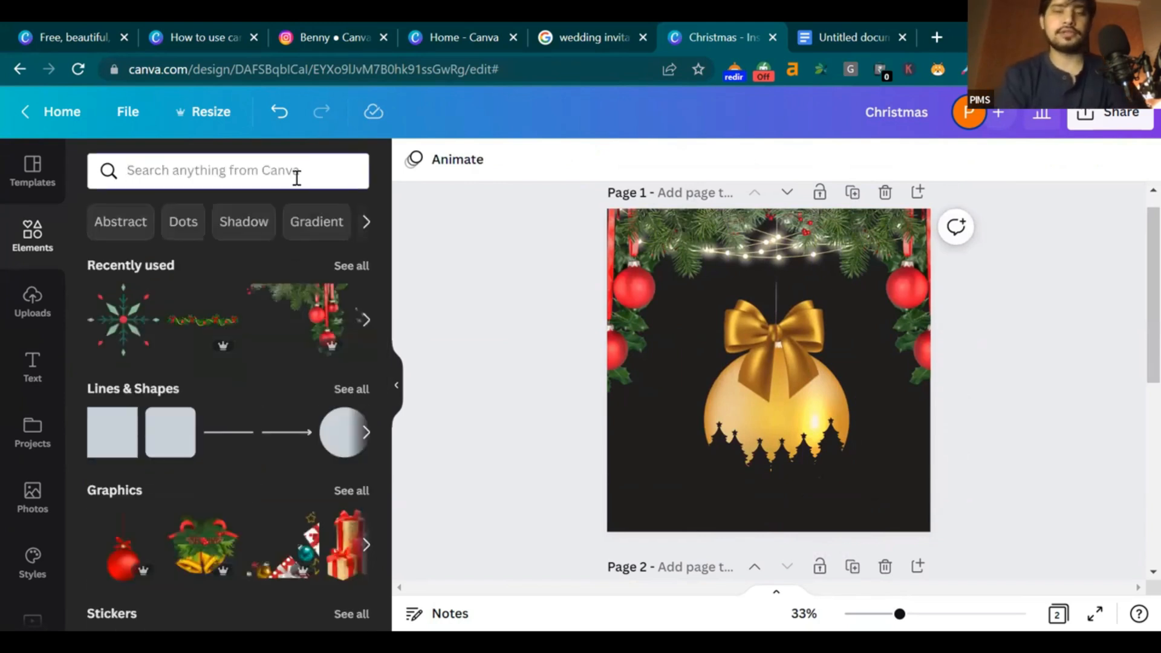
{"action": "left_click", "coordinate": [297, 178]}
{"action": "type", "text": "sledge"}
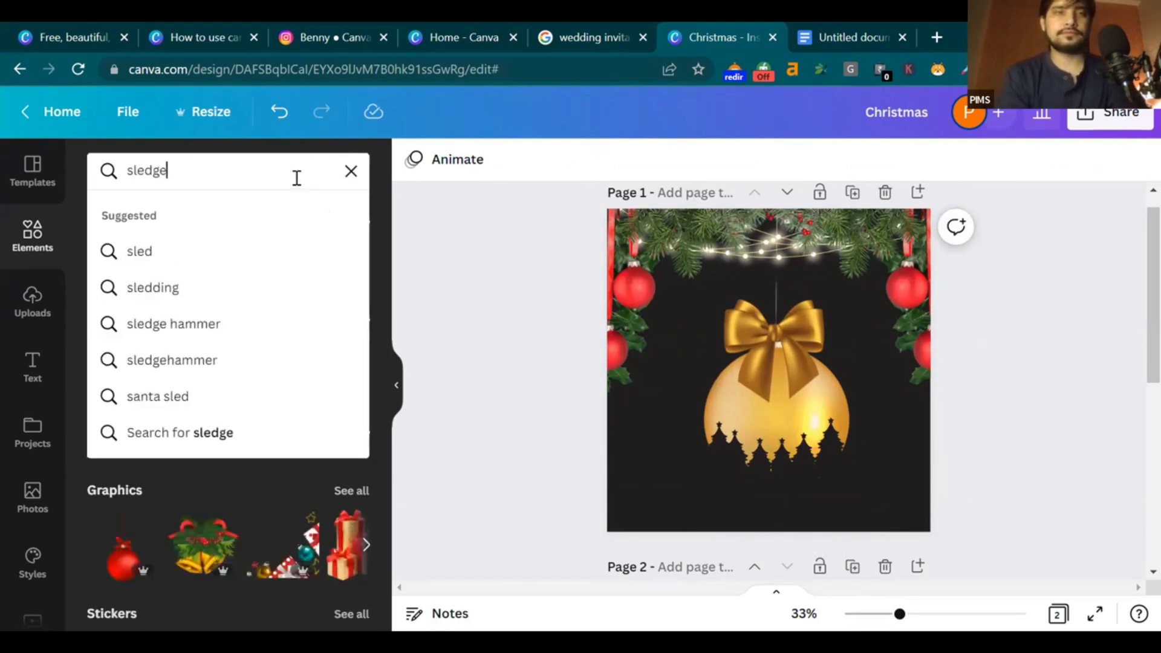
{"action": "key", "text": "Return"}
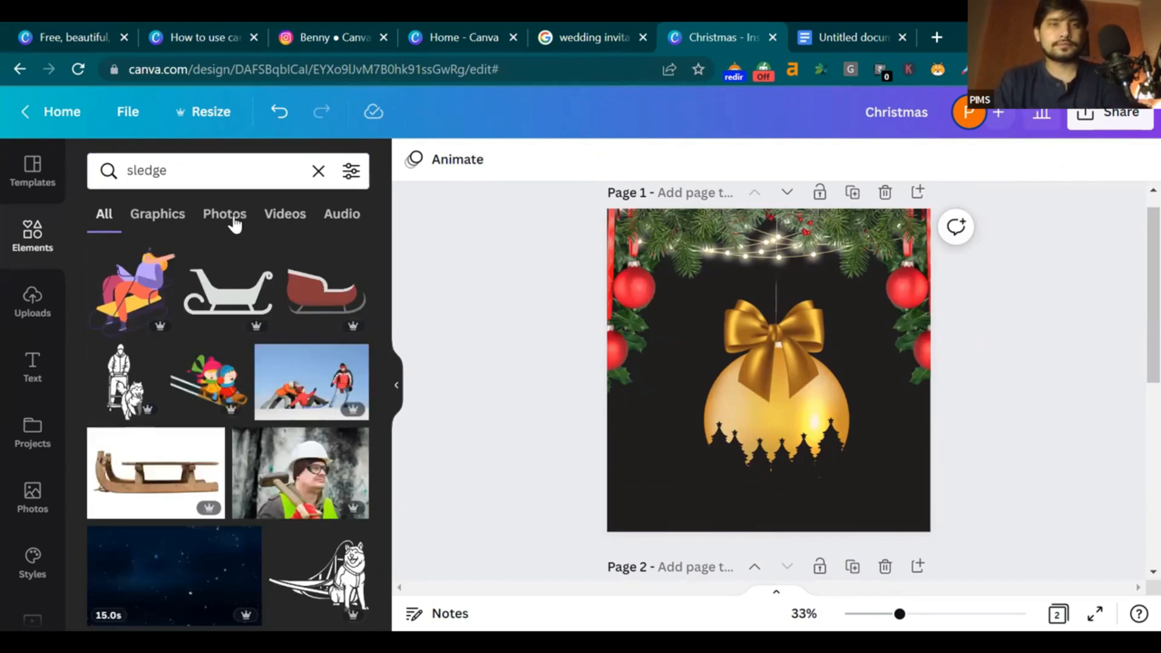
{"action": "left_click", "coordinate": [225, 217]}
{"action": "left_click", "coordinate": [172, 216]}
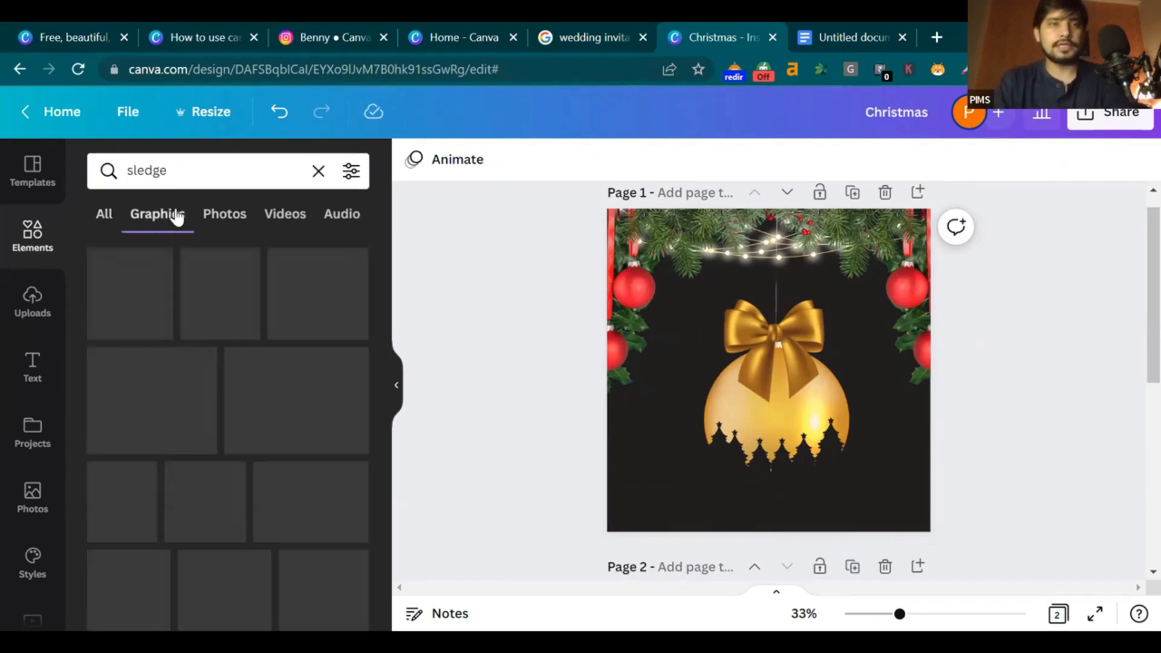
{"action": "scroll", "coordinate": [219, 310], "scroll_direction": "down", "scroll_amount": 4}
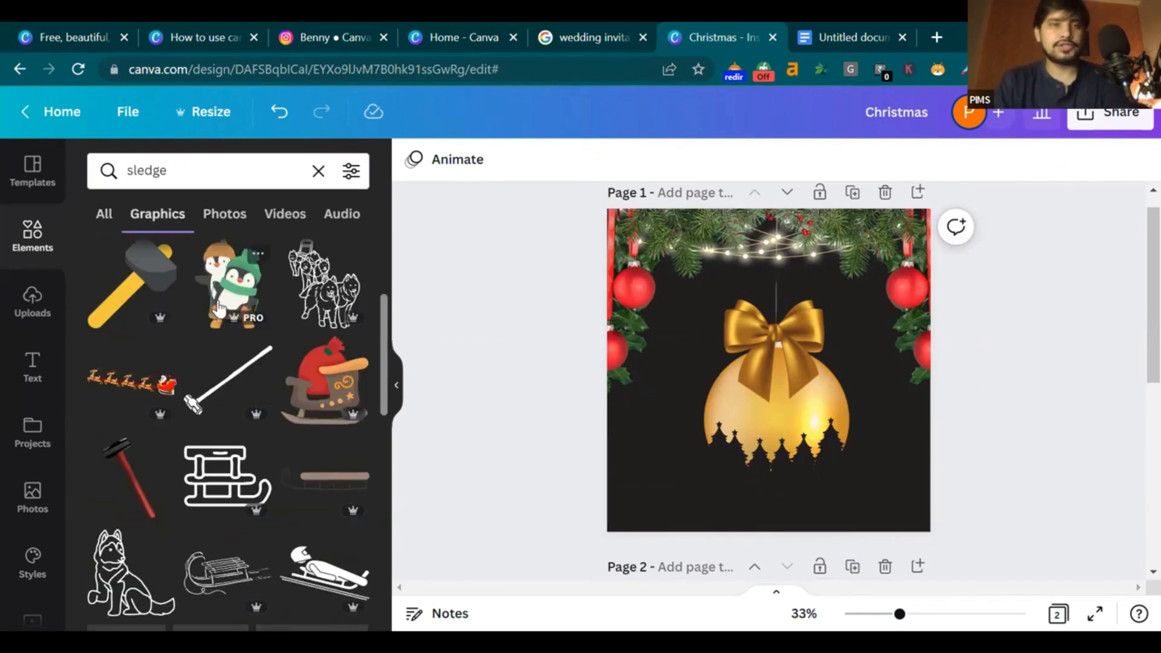
Swap the coloured reindeer sleigh for a smaller black sleigh silhouette over the golden bauble
{"action": "left_click", "coordinate": [141, 383]}
{"action": "left_click_drag", "start_coordinate": [788, 378], "coordinate": [801, 417]}
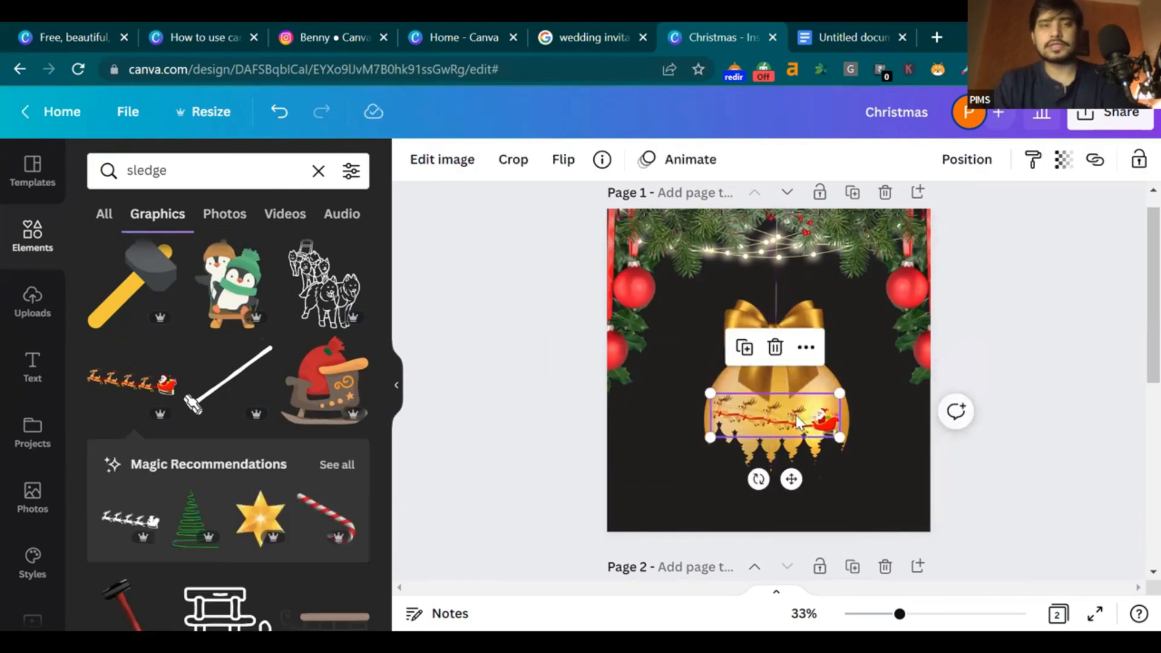
{"action": "key", "text": "Delete"}
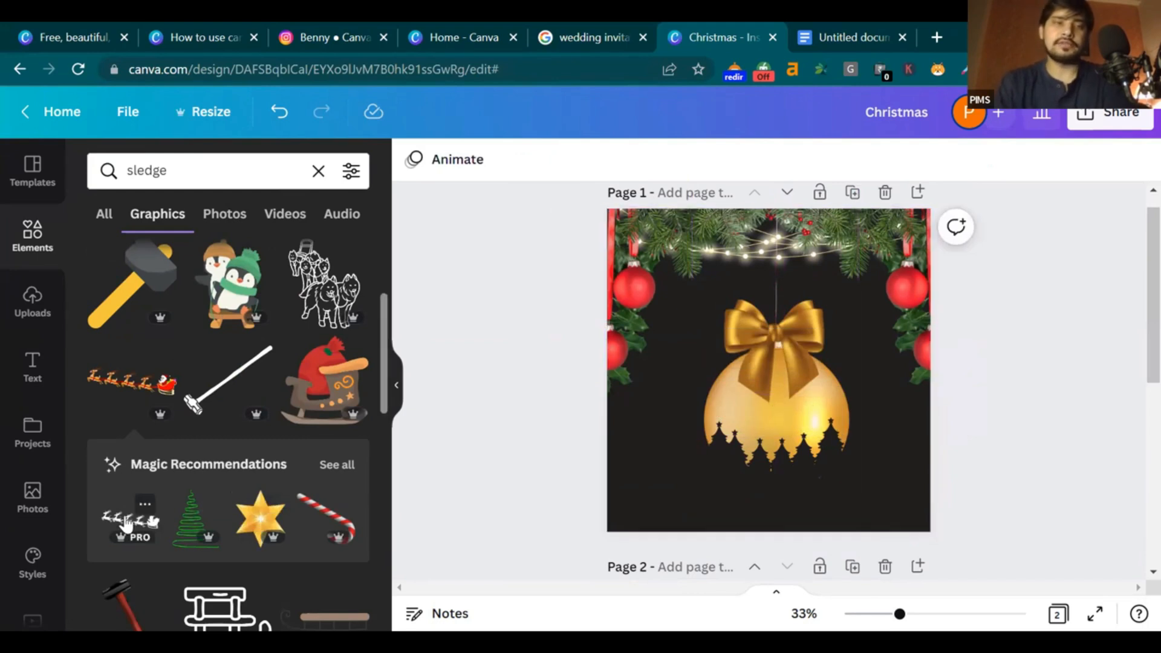
{"action": "left_click", "coordinate": [130, 519]}
{"action": "left_click_drag", "start_coordinate": [768, 370], "coordinate": [775, 408]}
{"action": "left_click_drag", "start_coordinate": [840, 388], "coordinate": [803, 424]}
Push the left and right red-bauble garlands outward toward the page edges
{"action": "left_click", "coordinate": [773, 353]}
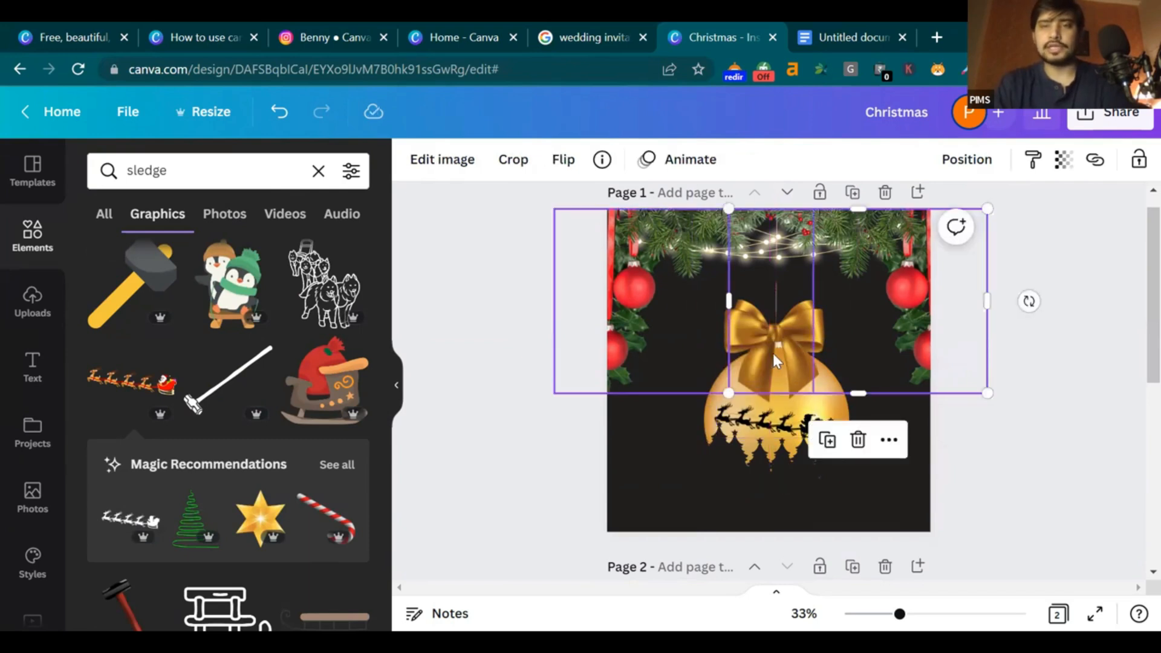
{"action": "left_click", "coordinate": [772, 503]}
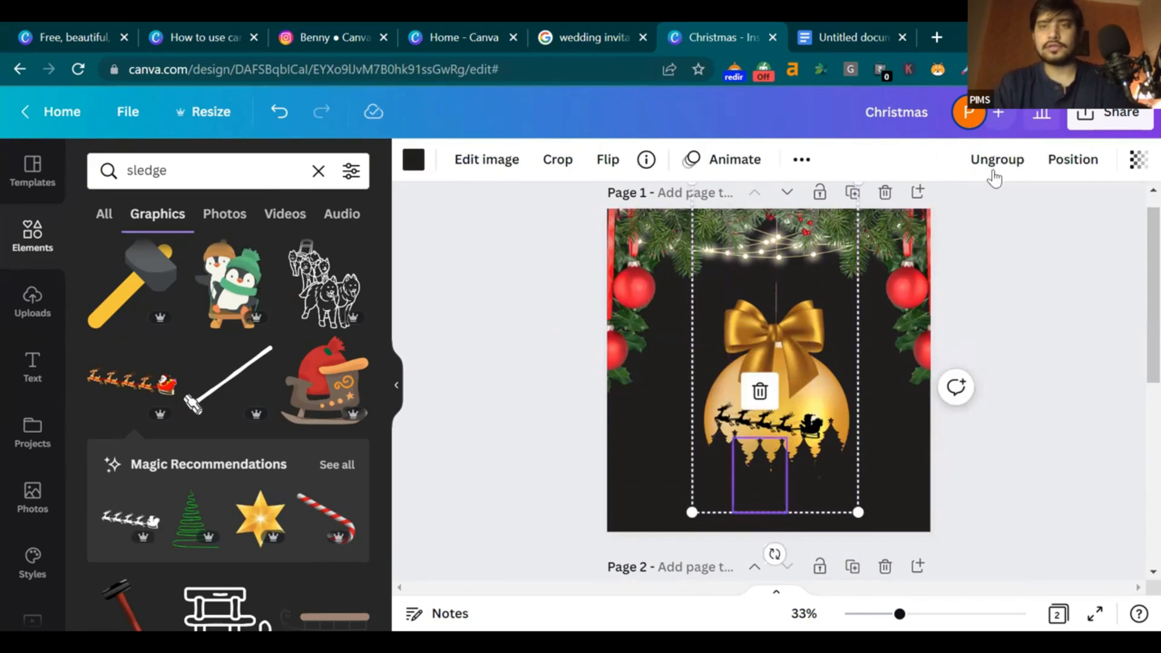
{"action": "left_click", "coordinate": [810, 364]}
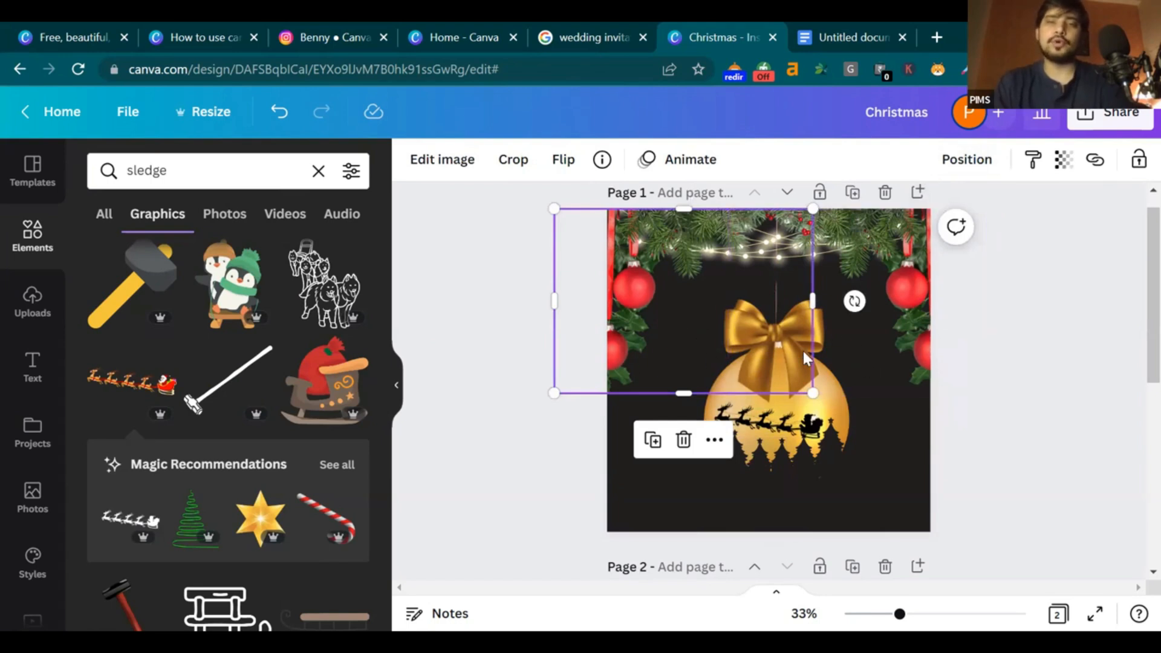
{"action": "left_click_drag", "start_coordinate": [715, 352], "coordinate": [635, 329]}
{"action": "left_click_drag", "start_coordinate": [786, 364], "coordinate": [834, 363]}
{"action": "left_click", "coordinate": [750, 351]}
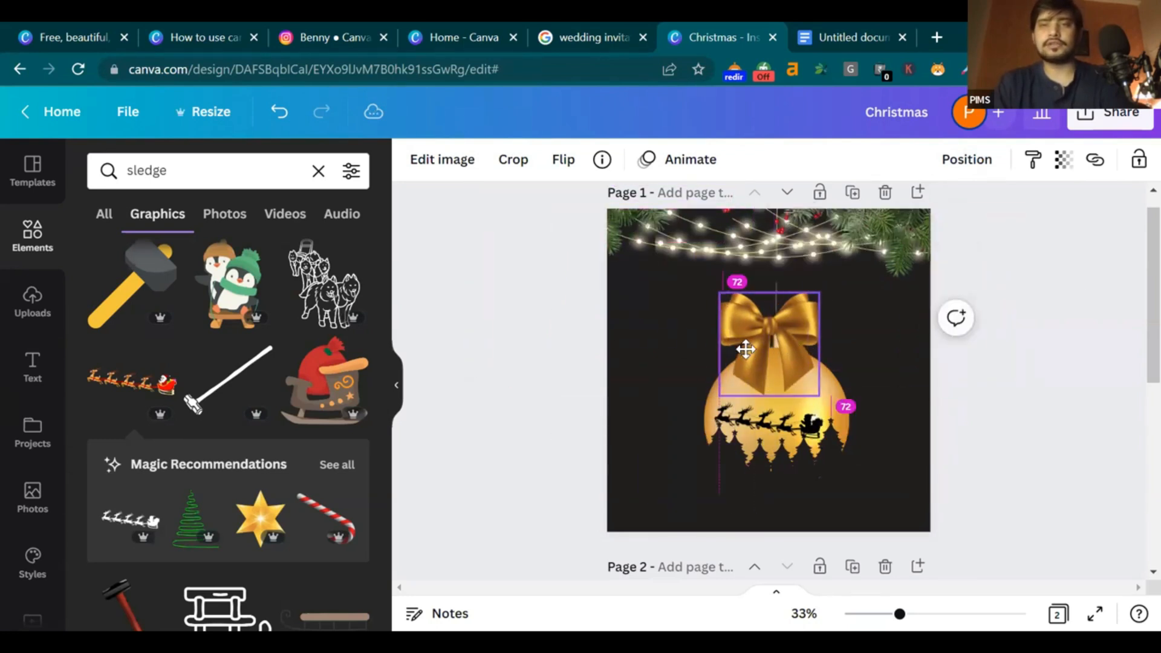
{"action": "left_click_drag", "start_coordinate": [868, 326], "coordinate": [837, 316]}
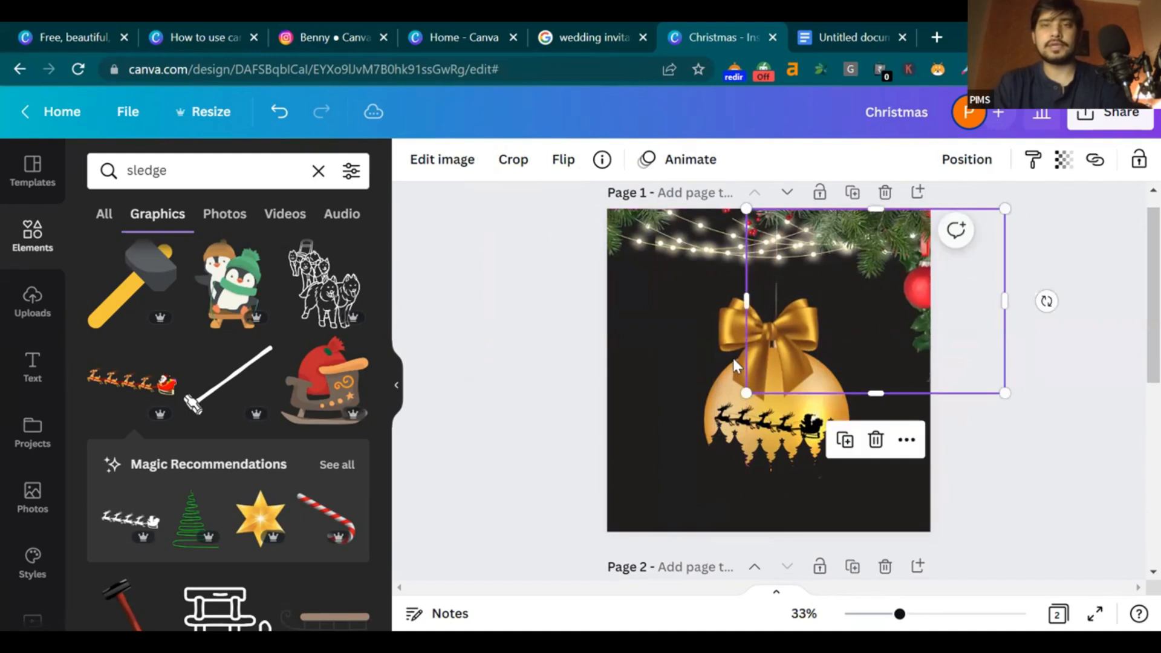
Undo an accidental bauble move, then shrink and re-centre the gold bow on the bauble
{"action": "left_click", "coordinate": [738, 374]}
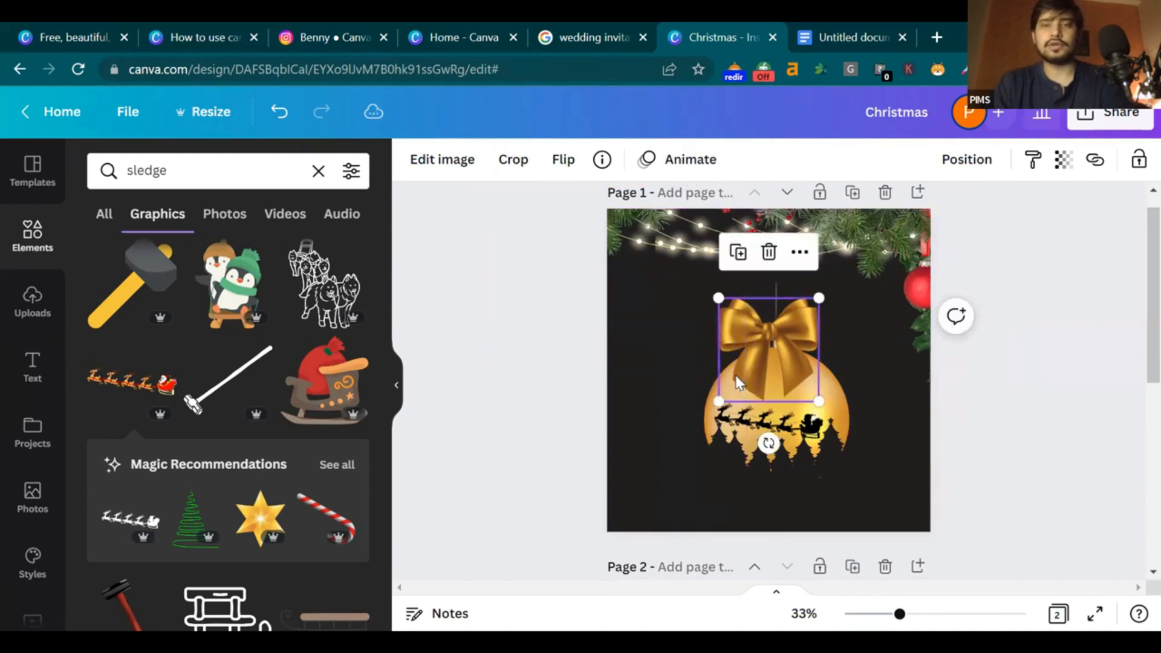
{"action": "mouse_move", "coordinate": [798, 397]}
{"action": "left_mouse_down"}
{"action": "mouse_move", "coordinate": [796, 387]}
{"action": "mouse_move", "coordinate": [795, 402]}
{"action": "left_mouse_up"}
{"action": "left_click", "coordinate": [1047, 480]}
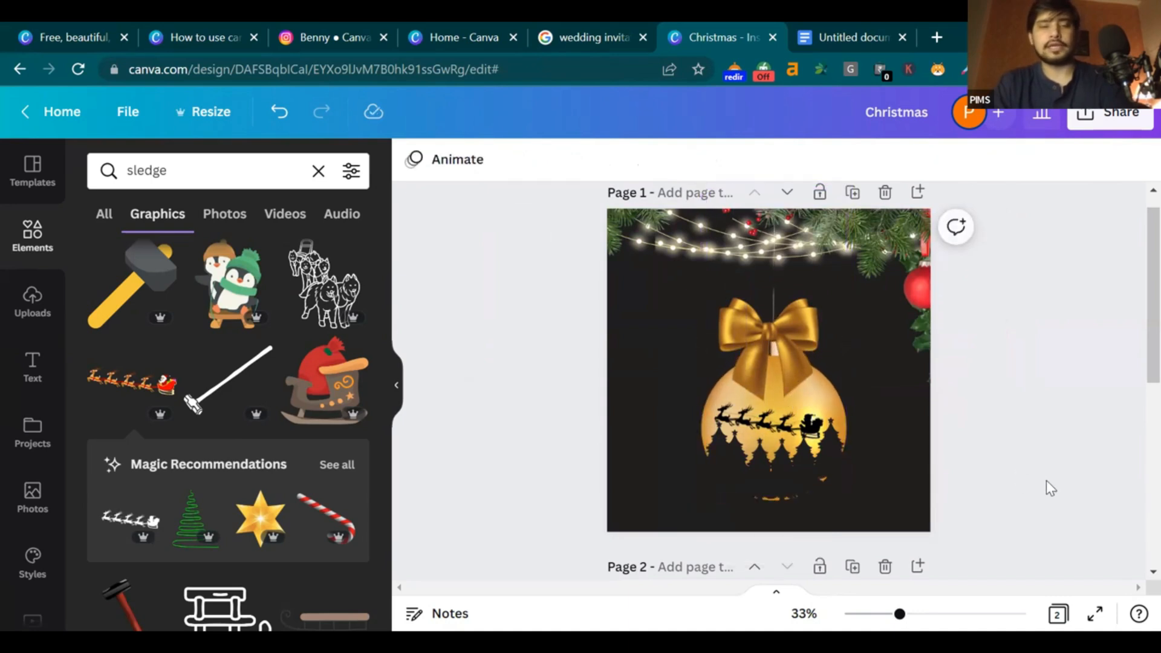
{"action": "key", "text": "ctrl+z"}
{"action": "left_click_drag", "start_coordinate": [741, 354], "coordinate": [747, 352]}
{"action": "left_click_drag", "start_coordinate": [826, 399], "coordinate": [809, 383]}
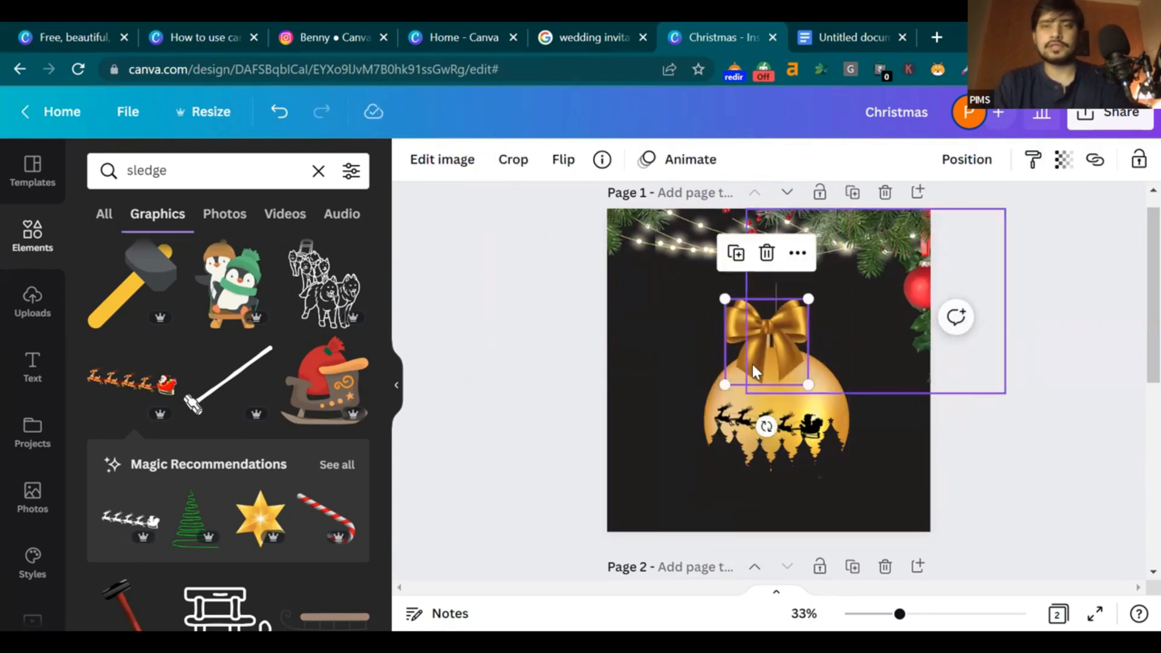
{"action": "left_click_drag", "start_coordinate": [734, 362], "coordinate": [744, 367]}
{"action": "key", "text": "ctrl+z"}
{"action": "left_click", "coordinate": [738, 365]}
{"action": "left_click", "coordinate": [928, 462]}
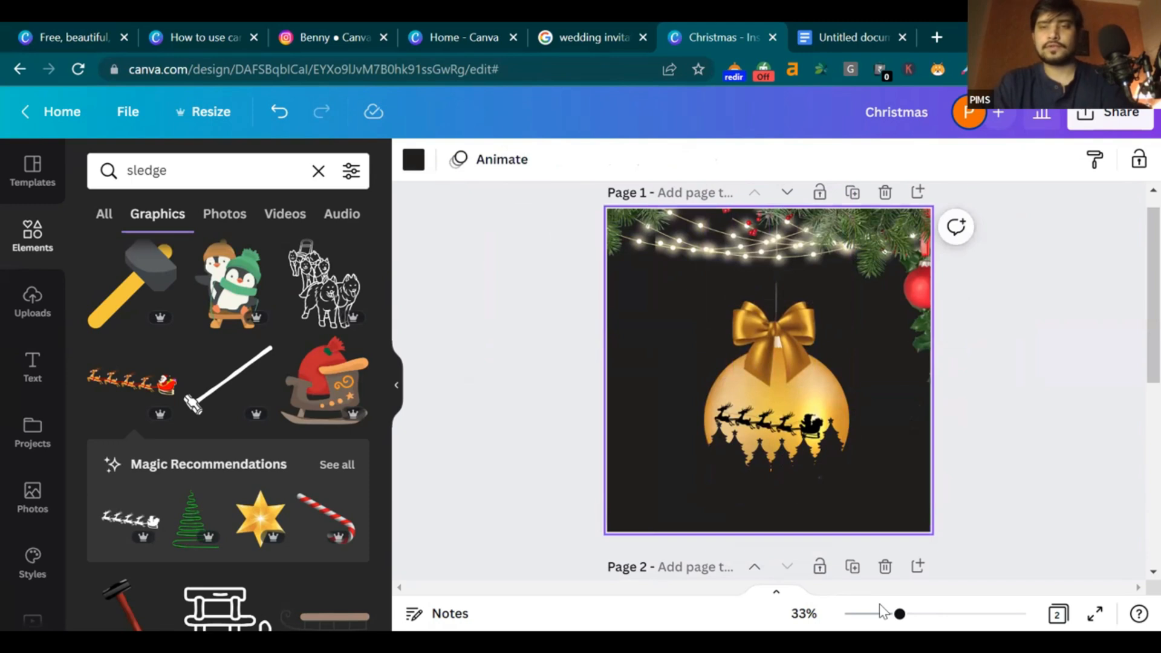
Zoom to 65% and move the sleigh silhouette up, shrinking it to 329 × 112
{"action": "left_click", "coordinate": [931, 614]}
{"action": "left_click_drag", "start_coordinate": [826, 473], "coordinate": [825, 450]}
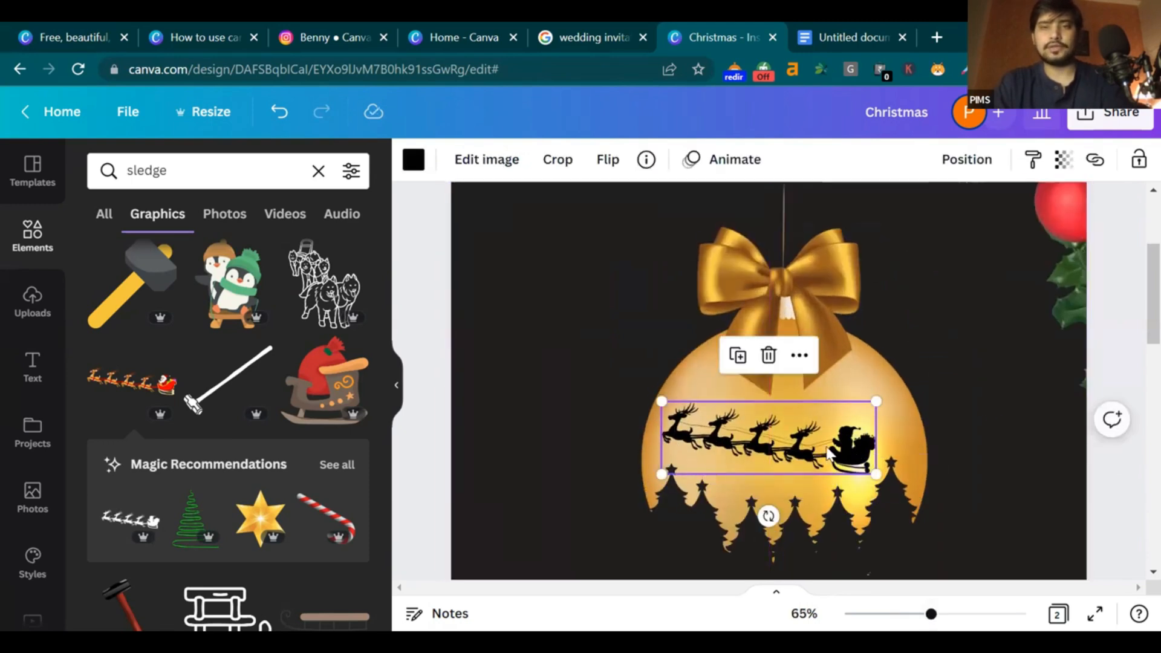
{"action": "left_click_drag", "start_coordinate": [663, 400], "coordinate": [682, 408]}
{"action": "left_click", "coordinate": [1091, 370]}
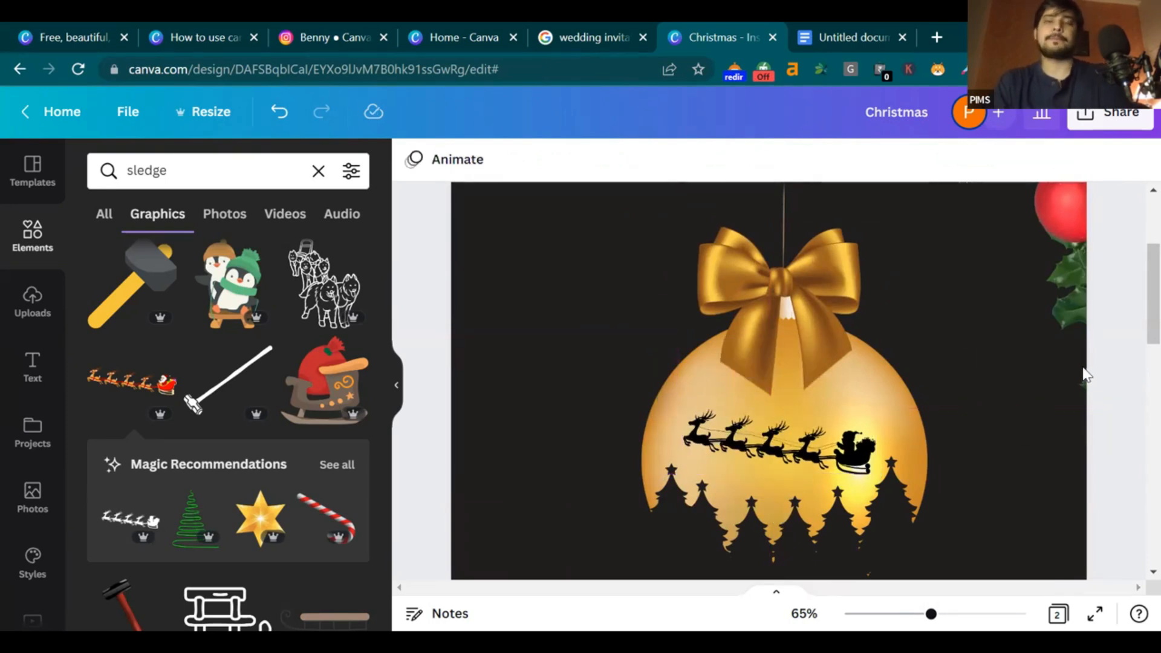
Bring the red-bauble garland back onto the page along the right edge
{"action": "scroll", "coordinate": [1031, 396], "scroll_direction": "down", "scroll_amount": 3}
{"action": "scroll", "coordinate": [1030, 374], "scroll_direction": "up", "scroll_amount": 5}
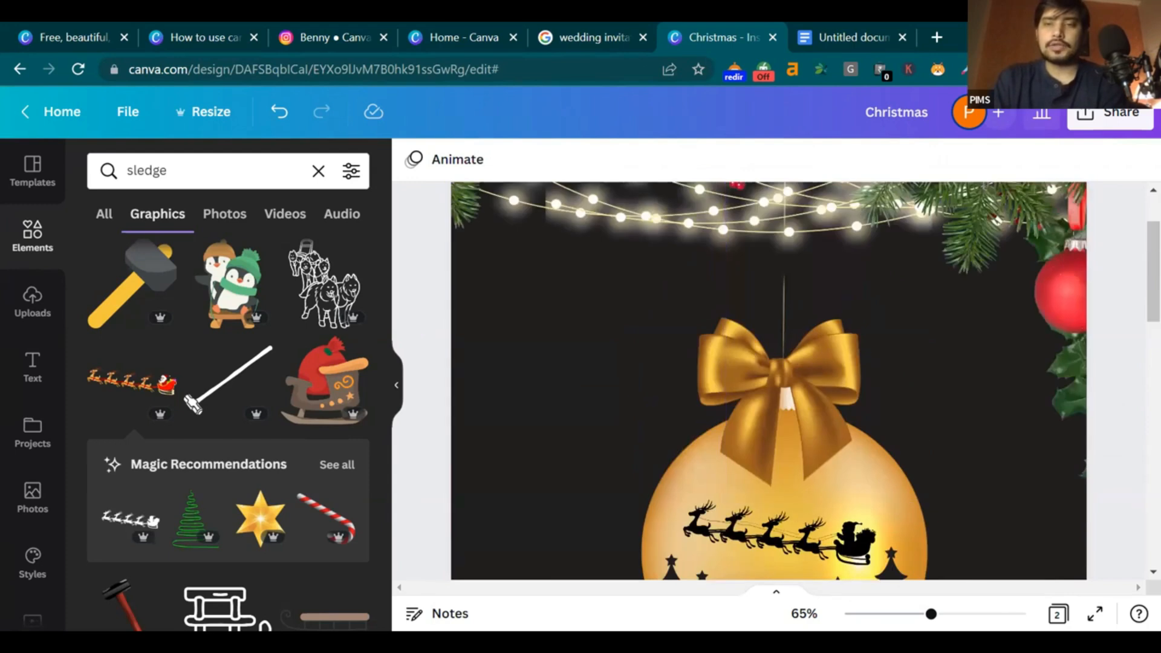
{"action": "scroll", "coordinate": [629, 343], "scroll_direction": "down", "scroll_amount": 4}
{"action": "left_click_drag", "start_coordinate": [648, 281], "coordinate": [777, 281]}
{"action": "left_click_drag", "start_coordinate": [947, 308], "coordinate": [897, 303]}
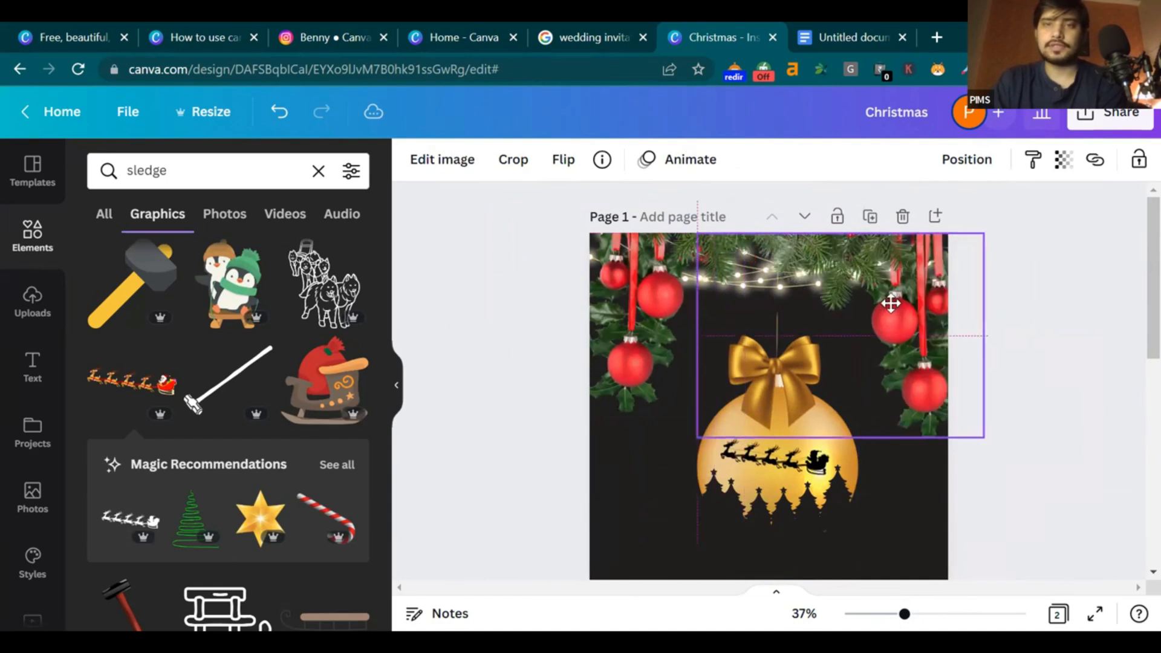
{"action": "left_click", "coordinate": [1071, 375]}
{"action": "scroll", "coordinate": [1133, 327], "scroll_direction": "down", "scroll_amount": 3}
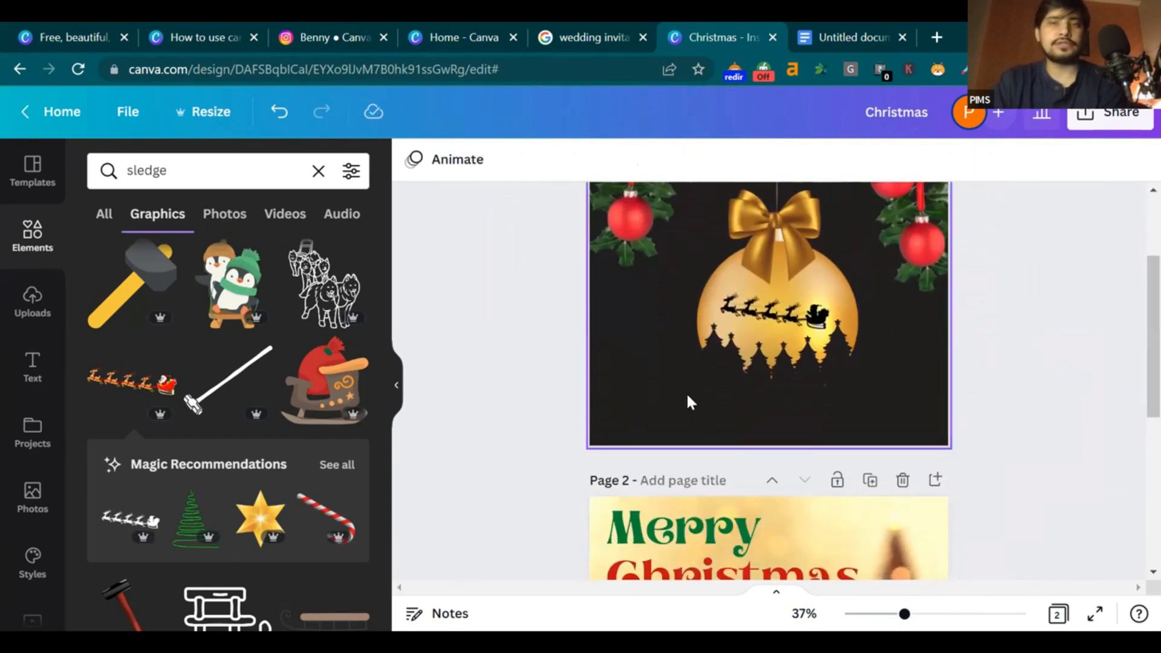
Add gold script 'Merry Christmas' from a 'merry' search, shrunk into the lower-right corner
{"action": "left_click", "coordinate": [318, 171]}
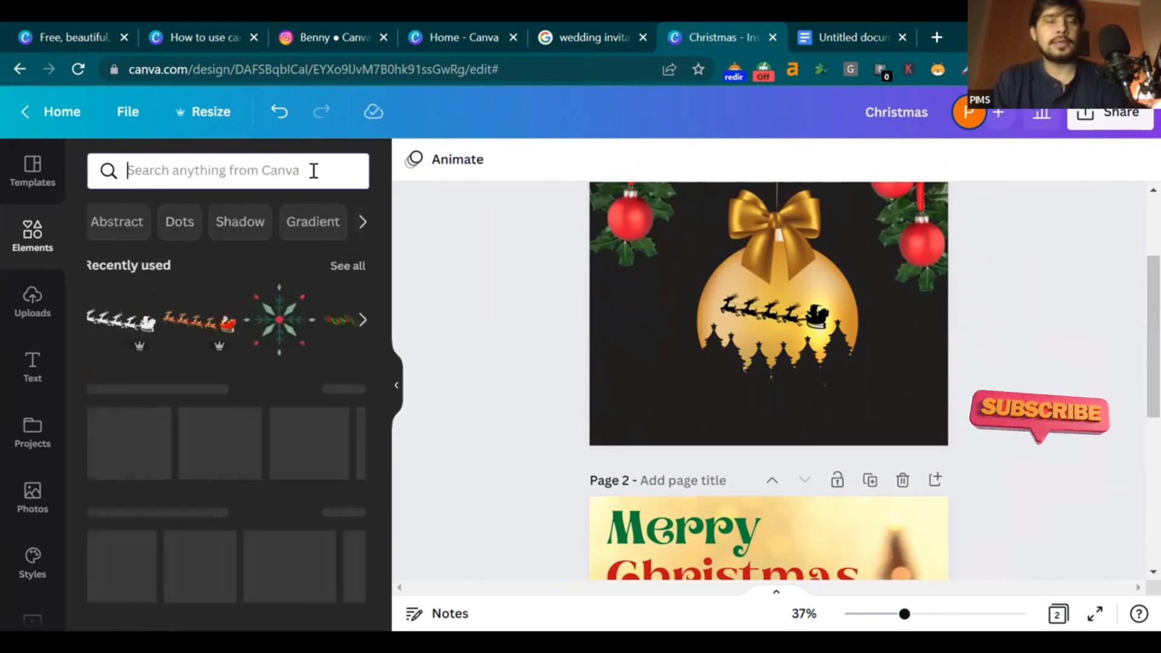
{"action": "type", "text": "merry"}
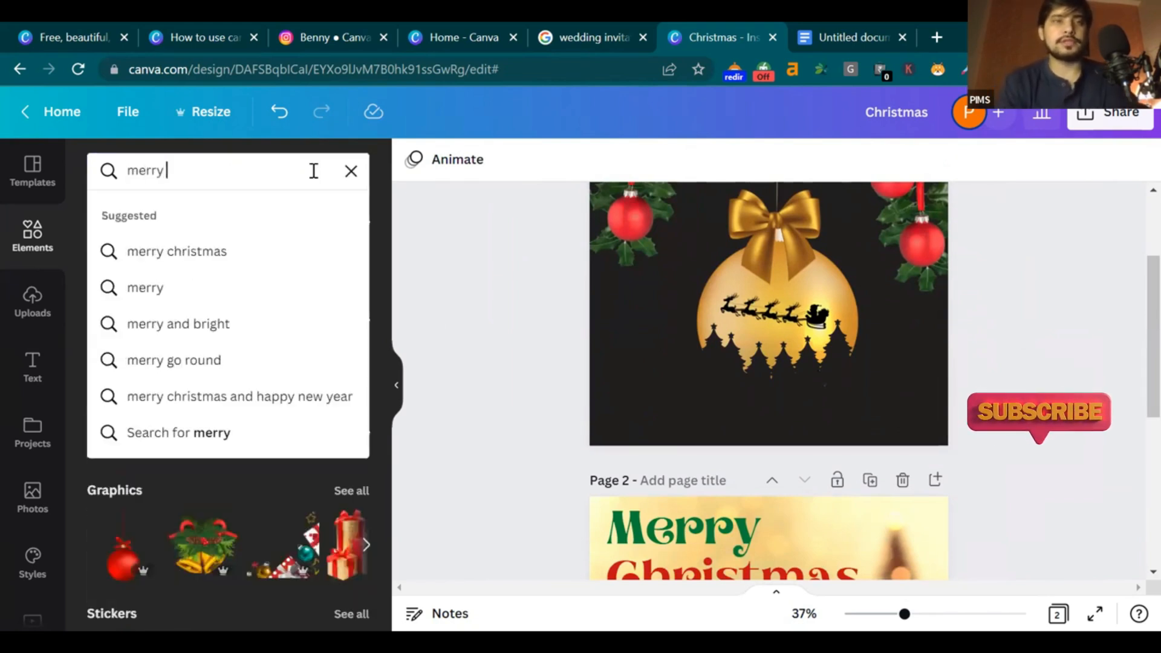
{"action": "left_click", "coordinate": [225, 249]}
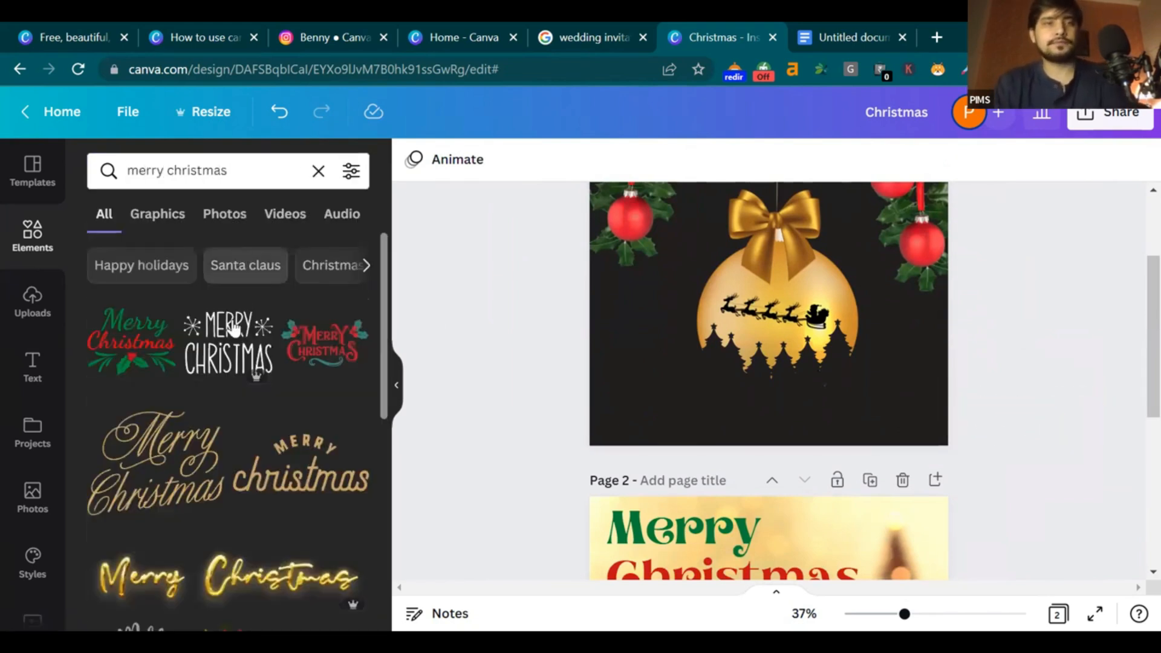
{"action": "left_click", "coordinate": [200, 484]}
{"action": "left_click_drag", "start_coordinate": [780, 309], "coordinate": [647, 432]}
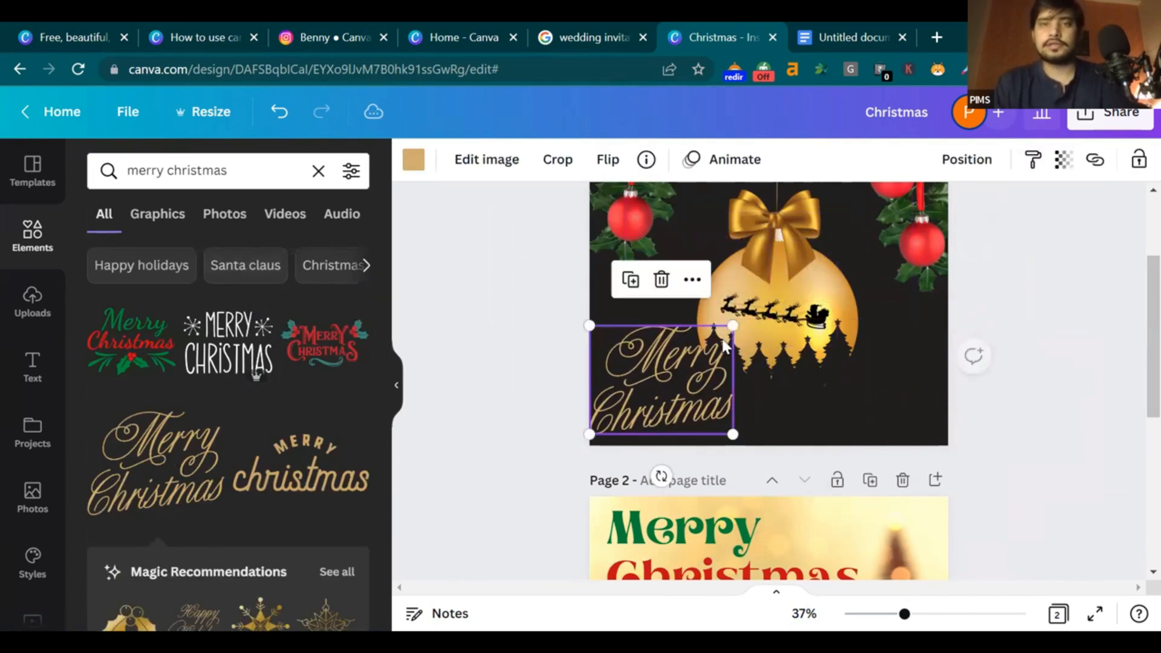
{"action": "left_click_drag", "start_coordinate": [733, 326], "coordinate": [702, 347]}
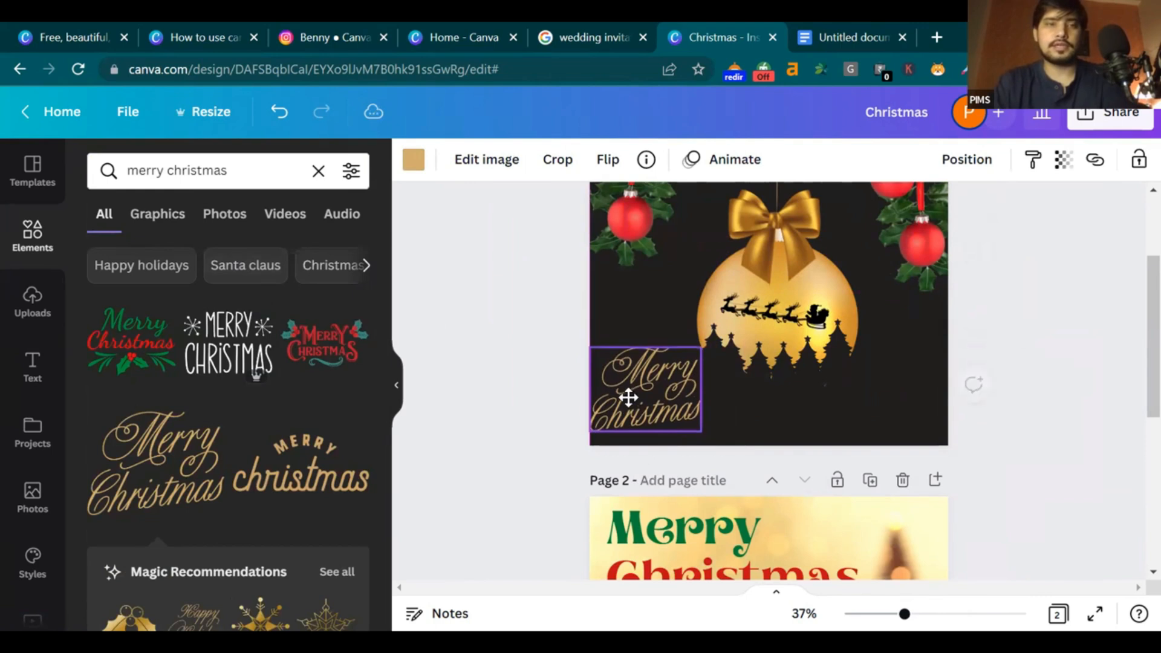
{"action": "left_click_drag", "start_coordinate": [672, 410], "coordinate": [899, 415]}
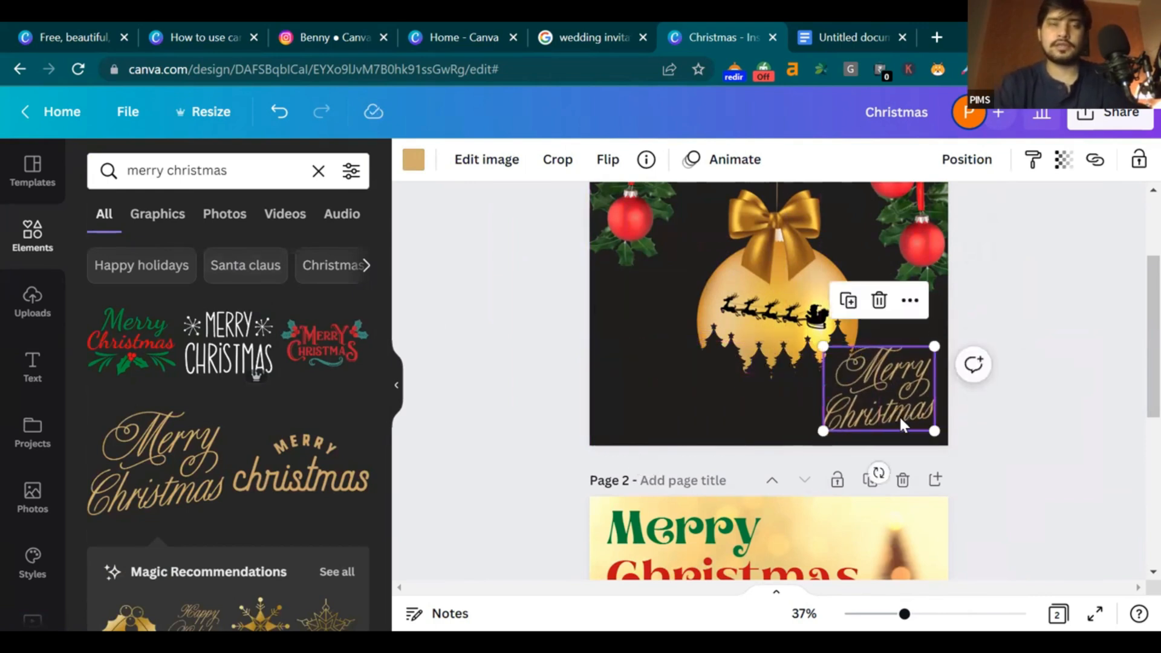
{"action": "scroll", "coordinate": [333, 534], "scroll_direction": "down", "scroll_amount": 2}
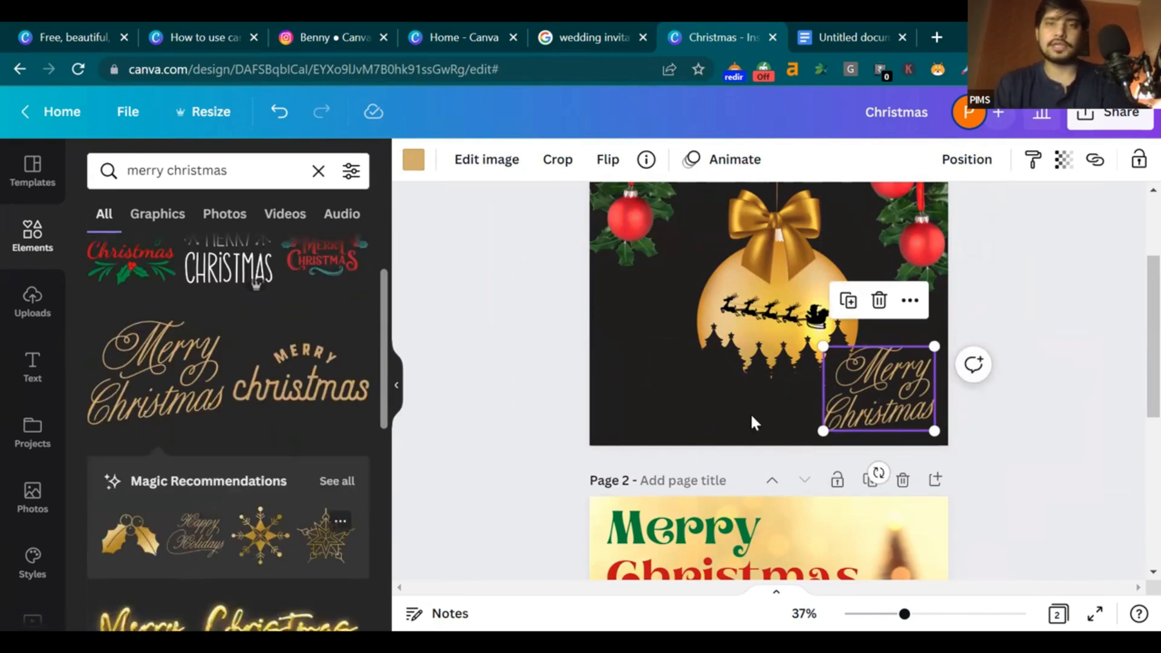
Shrink the gold snowflake star and place it in the lower-left corner
{"action": "left_click_drag", "start_coordinate": [845, 281], "coordinate": [805, 334]}
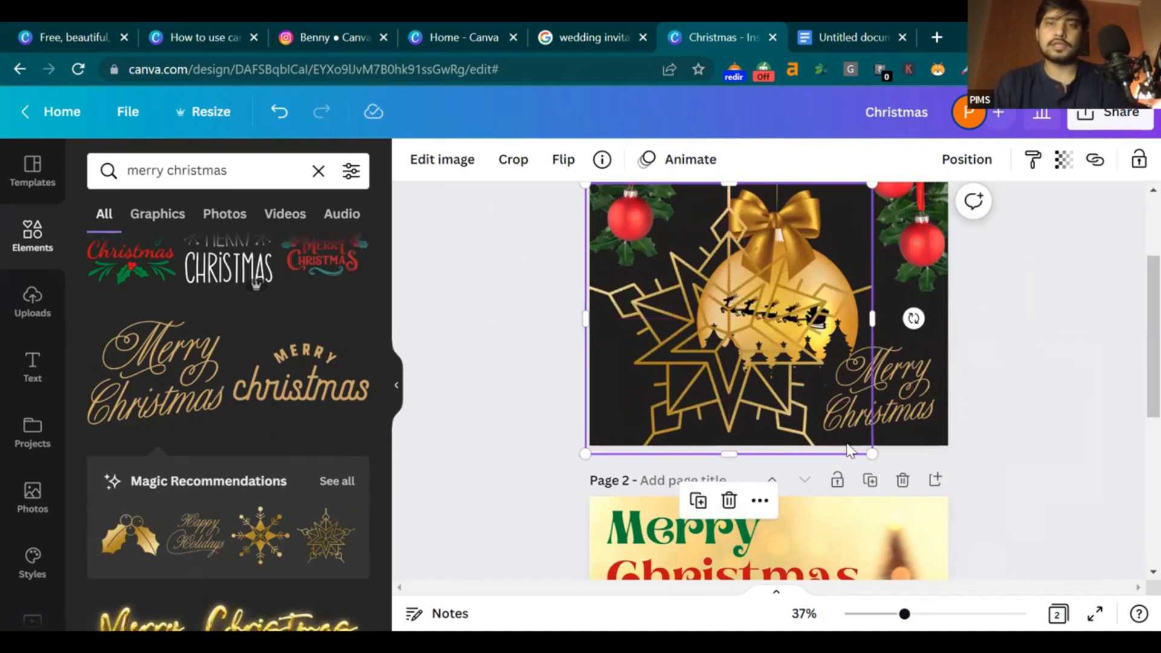
{"action": "left_click_drag", "start_coordinate": [875, 456], "coordinate": [643, 424]}
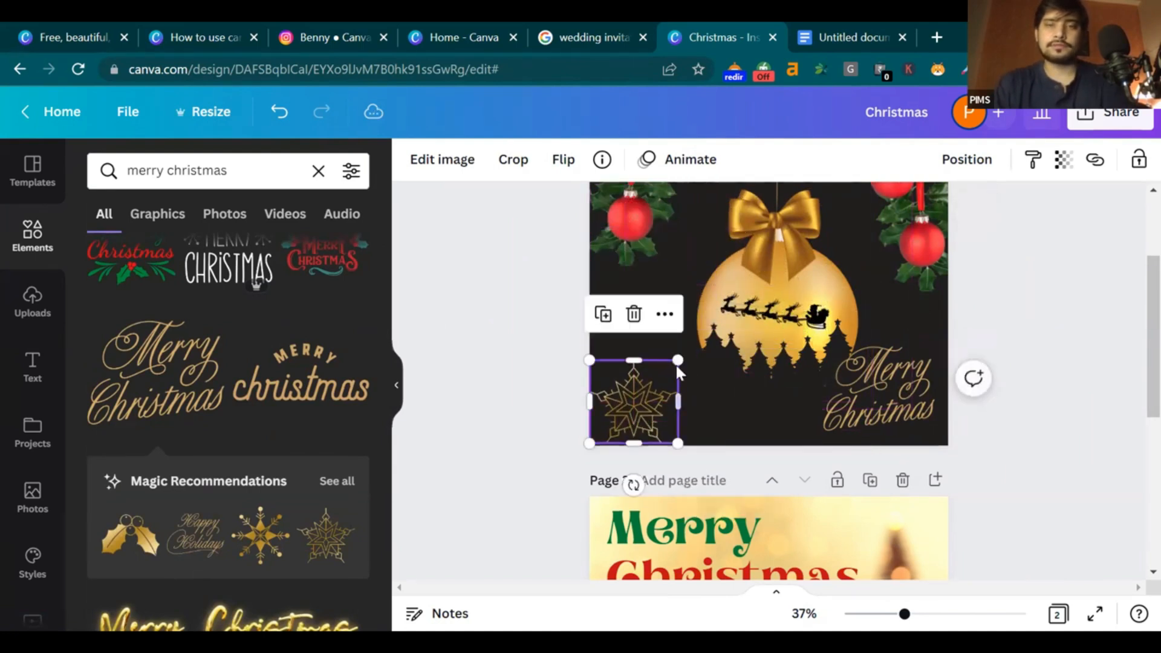
{"action": "left_click_drag", "start_coordinate": [659, 380], "coordinate": [625, 396]}
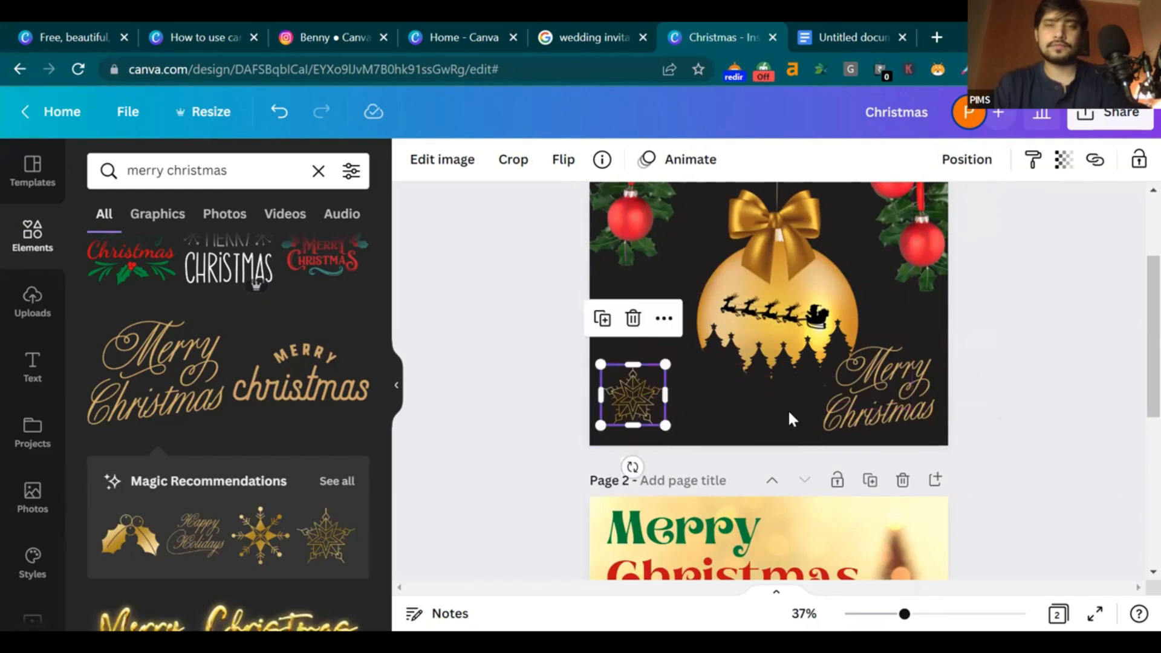
Dismiss a stray comment box and present the finished design full screen
{"action": "left_click", "coordinate": [975, 382]}
{"action": "left_click", "coordinate": [938, 477]}
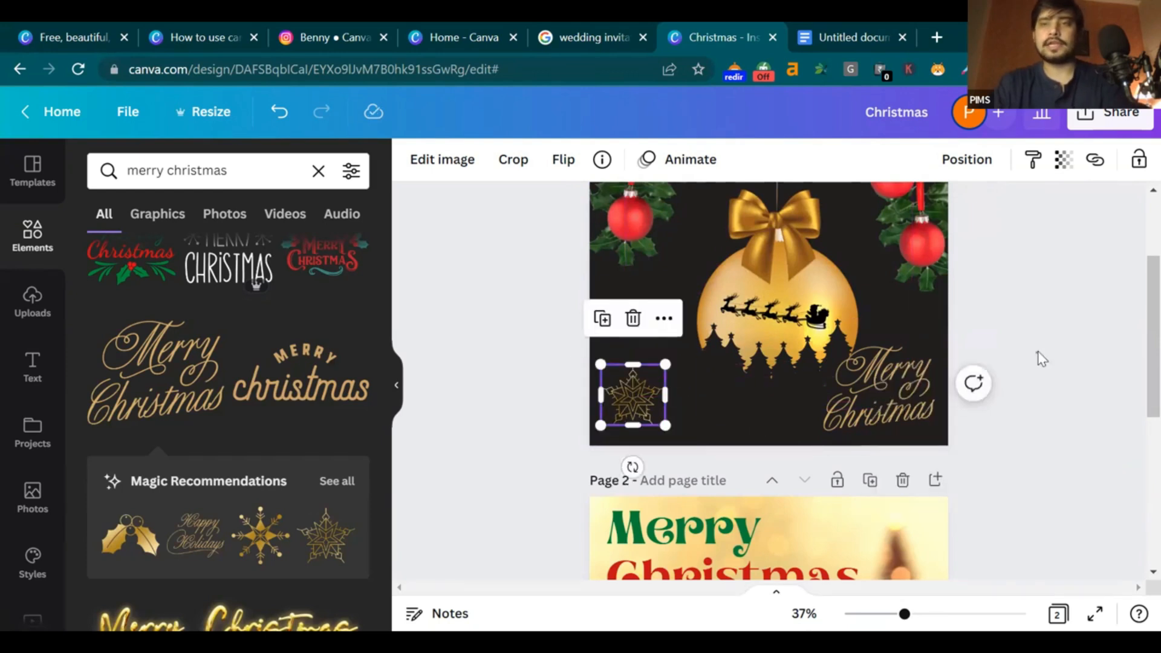
{"action": "left_click", "coordinate": [1041, 387]}
{"action": "scroll", "coordinate": [1040, 387], "scroll_direction": "up", "scroll_amount": 3}
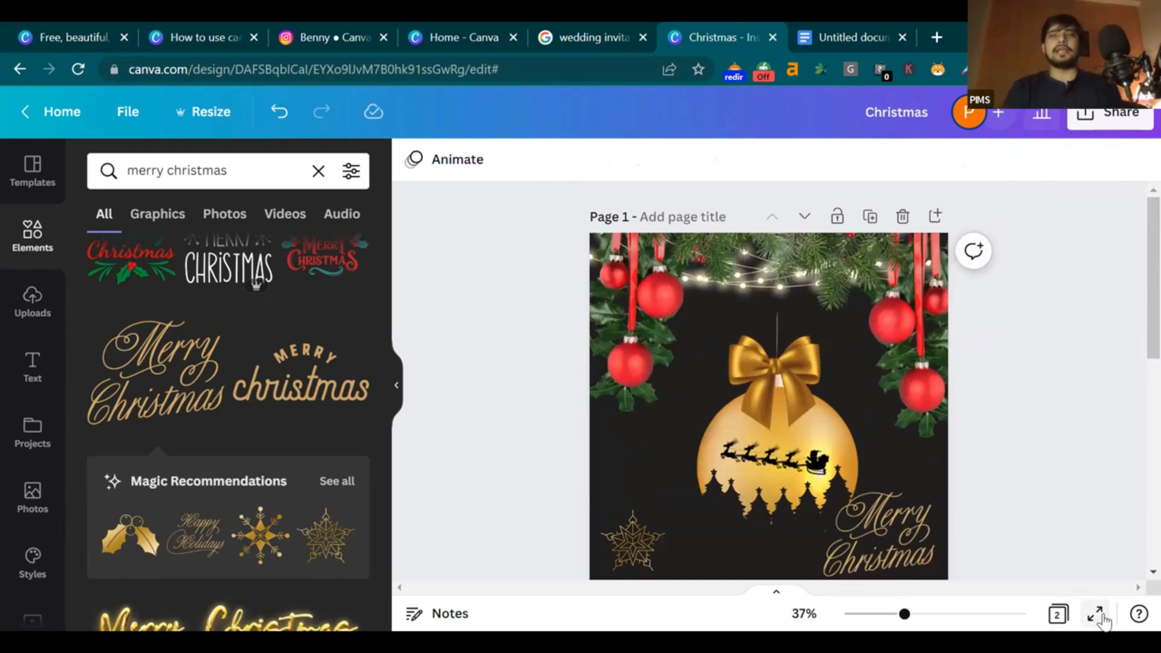
{"action": "left_click", "coordinate": [1098, 619]}
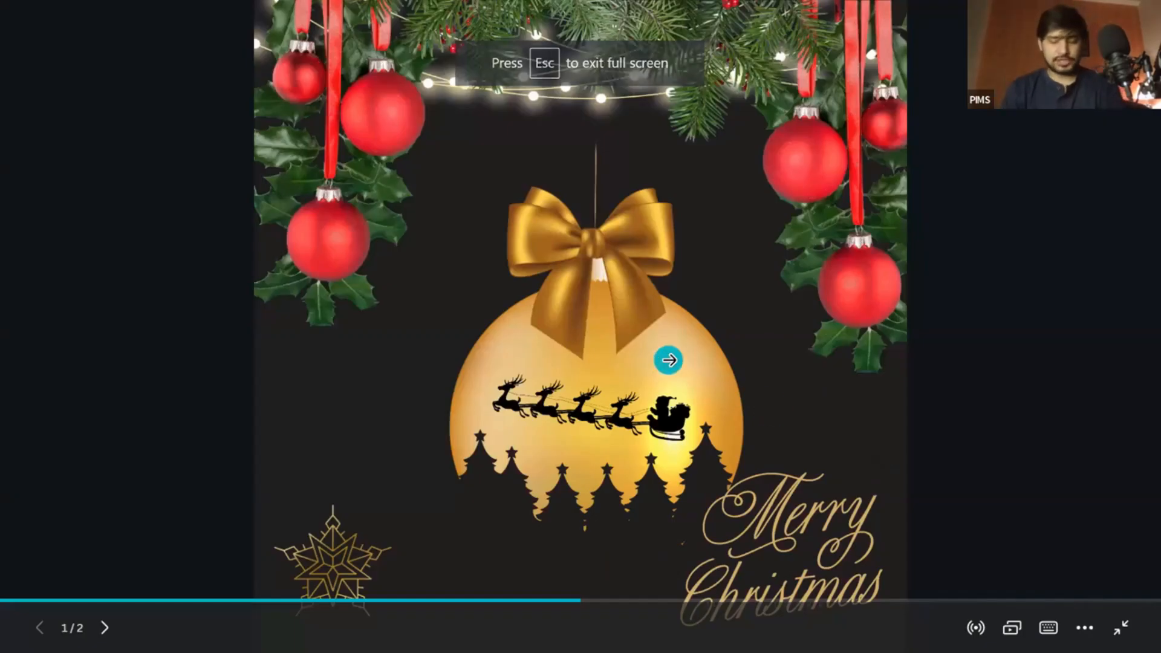
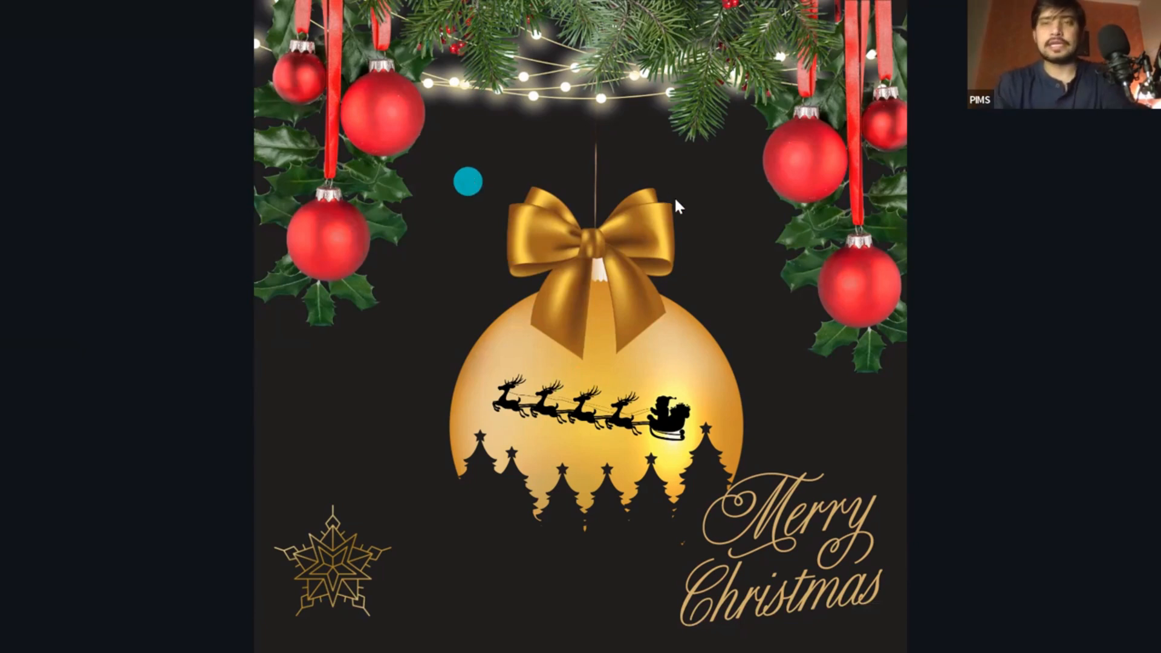
Leave the preview and delete the red baubles and all the string-lights graphics
{"action": "key", "text": "Escape"}
{"action": "left_click", "coordinate": [905, 266]}
{"action": "key", "text": "Delete"}
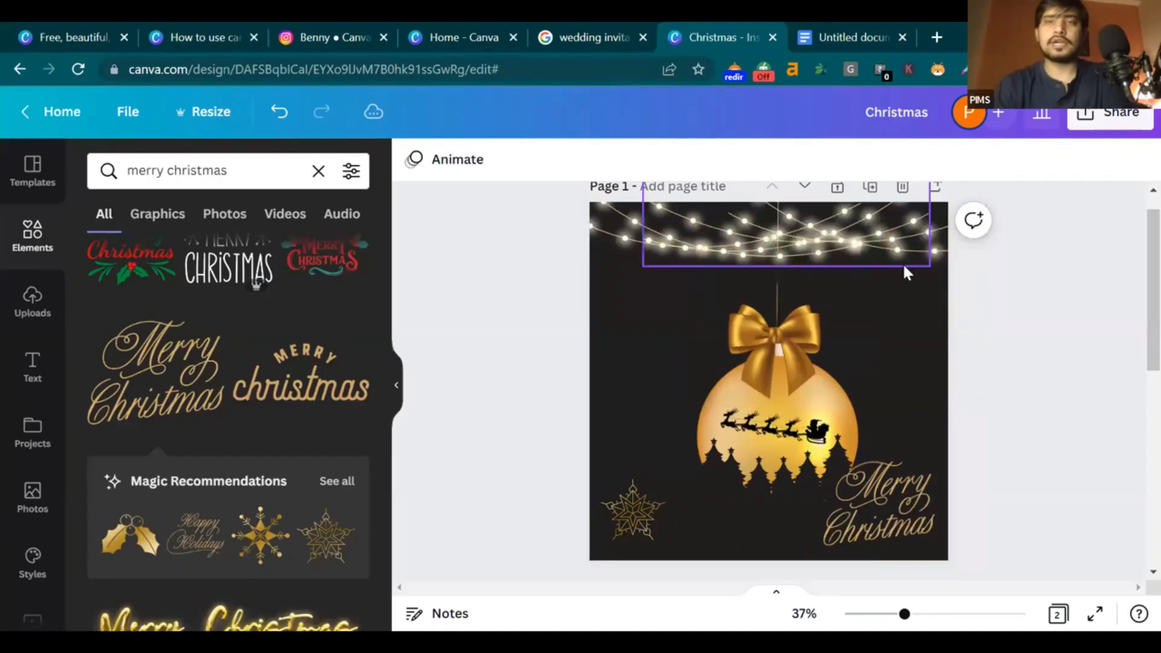
{"action": "left_click", "coordinate": [904, 266]}
{"action": "key", "text": "Delete"}
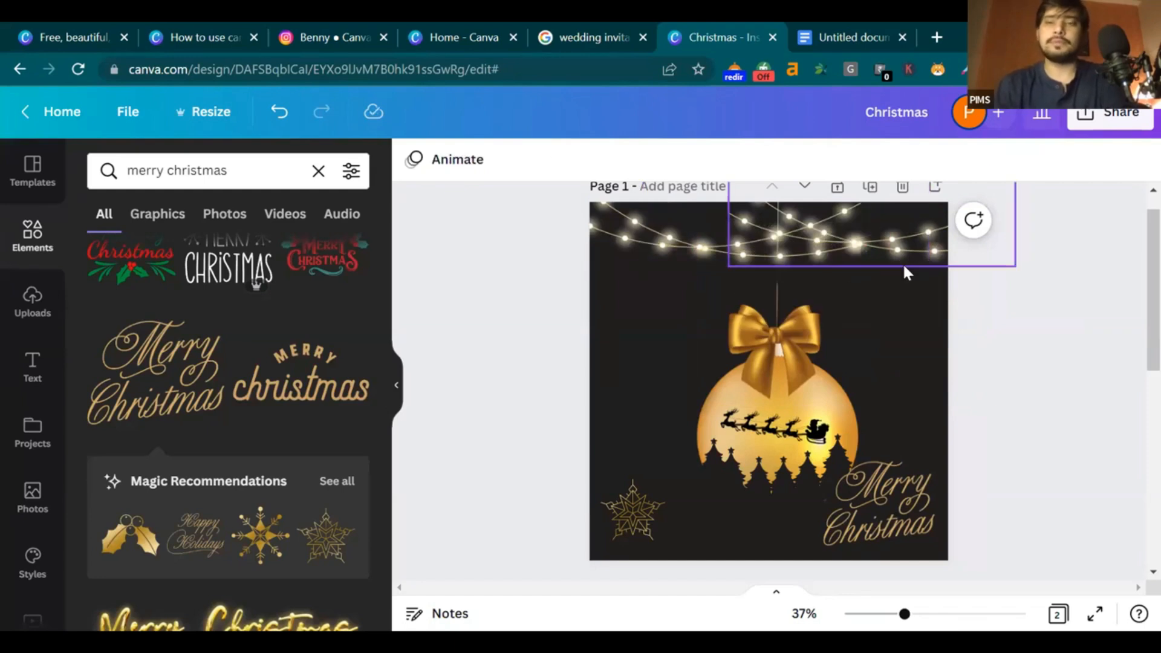
{"action": "left_click", "coordinate": [904, 266]}
{"action": "key", "text": "Delete"}
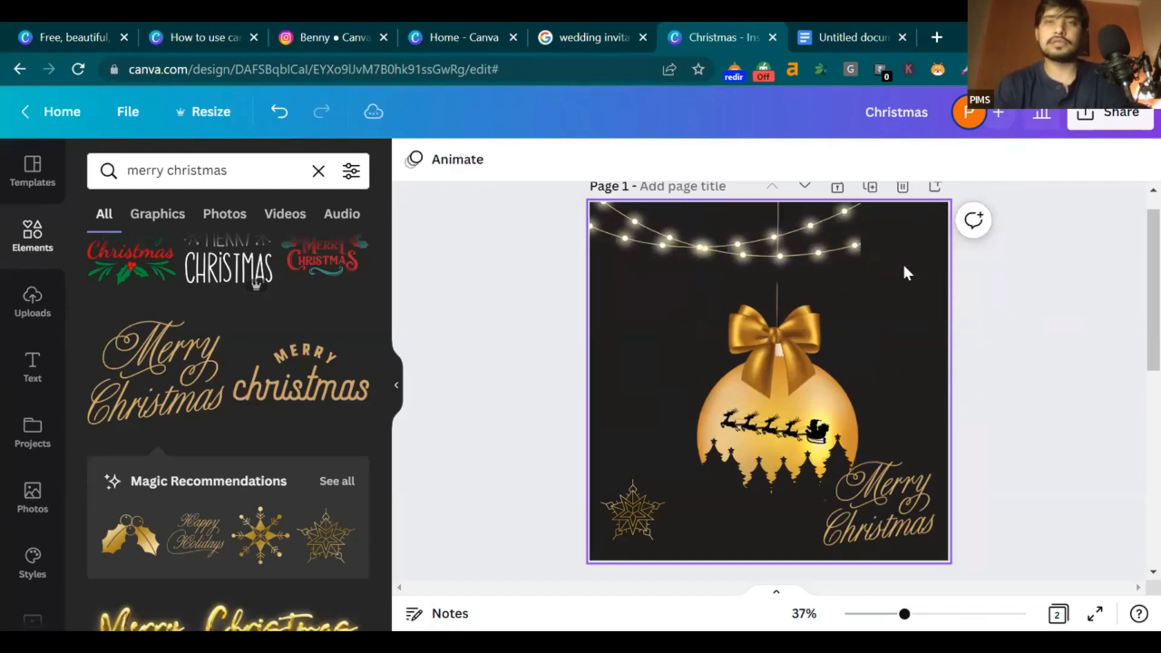
{"action": "left_click", "coordinate": [836, 244]}
{"action": "key", "text": "Delete"}
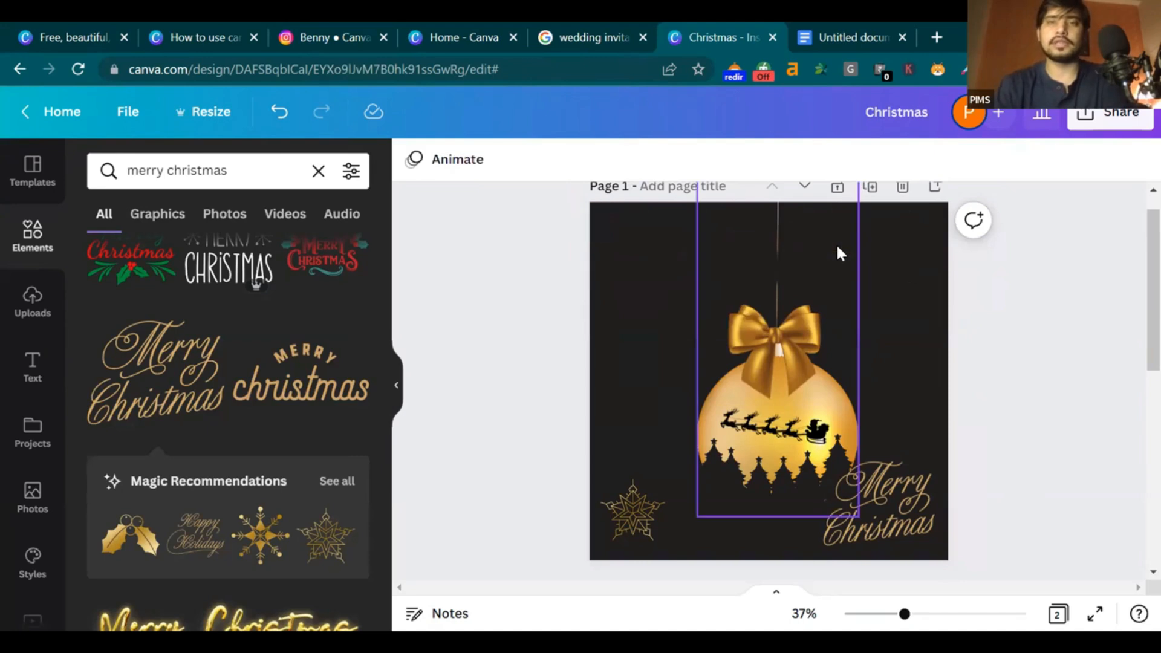
Group the golden ornament's parts, move the group up and enlarge it
{"action": "left_click", "coordinate": [831, 277]}
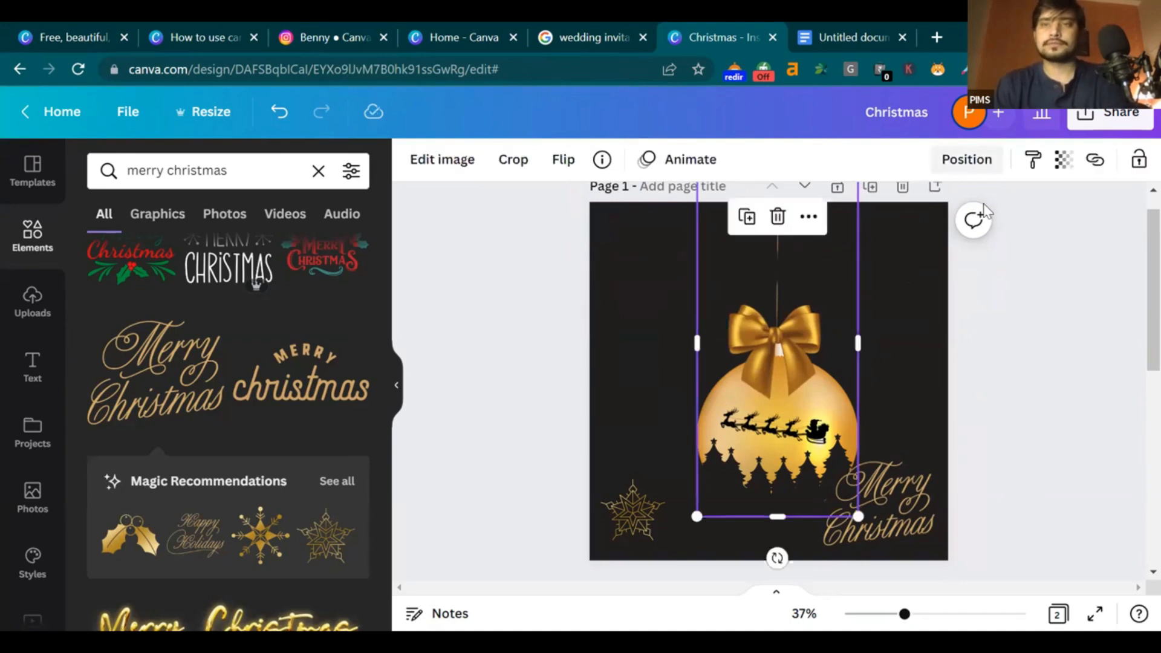
{"action": "left_click_drag", "start_coordinate": [659, 225], "coordinate": [802, 471]}
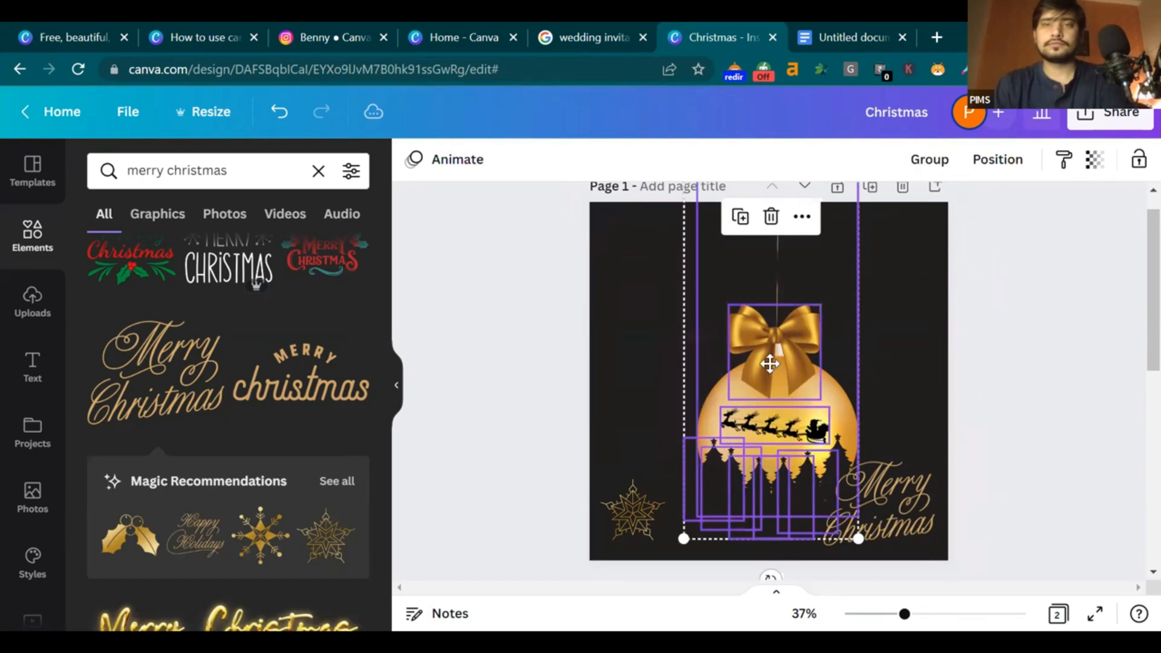
{"action": "key", "text": "ctrl+g"}
{"action": "left_click_drag", "start_coordinate": [771, 425], "coordinate": [759, 346]}
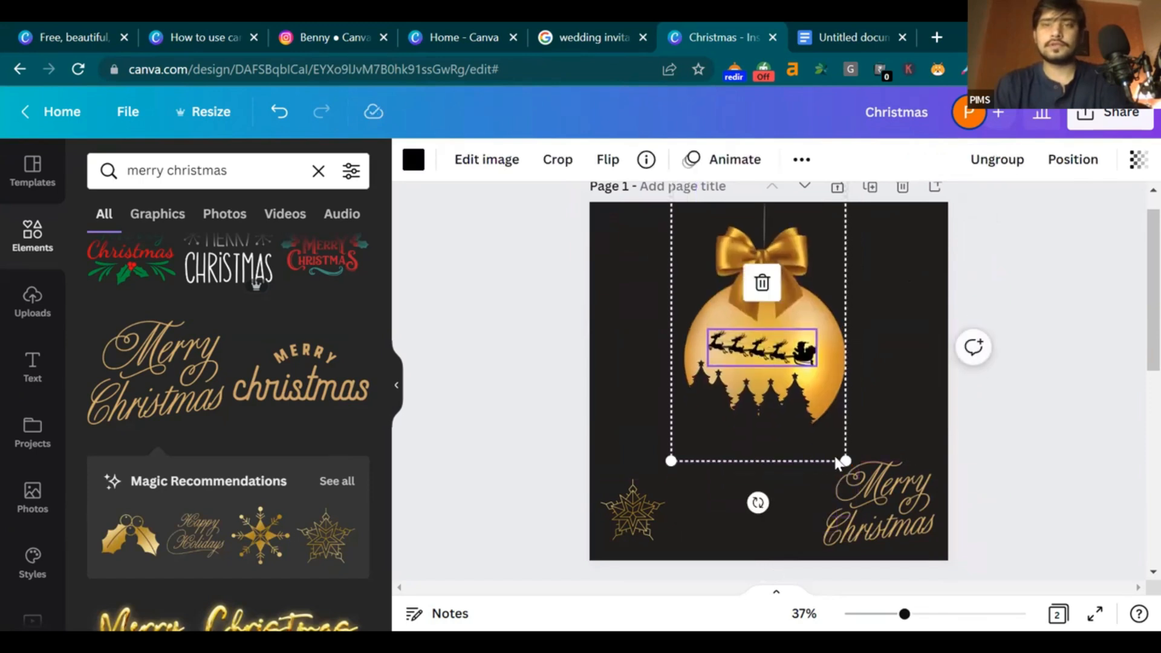
{"action": "left_click_drag", "start_coordinate": [812, 378], "coordinate": [806, 350]}
{"action": "left_click_drag", "start_coordinate": [837, 434], "coordinate": [749, 507]}
Move the star into the page's top-right corner
{"action": "left_click_drag", "start_coordinate": [638, 516], "coordinate": [902, 248]}
{"action": "left_click", "coordinate": [729, 473]}
{"action": "left_click", "coordinate": [1043, 467]}
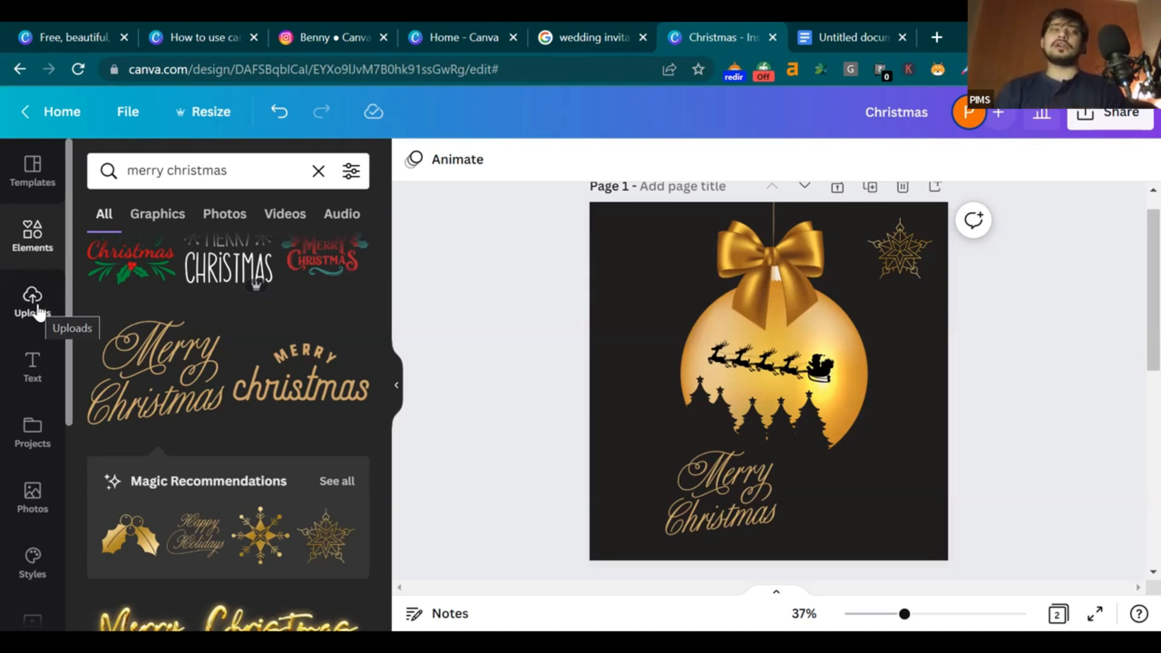
Upload the PIMS logo image, add it, and shrink it into the page's top-left corner
{"action": "left_click", "coordinate": [33, 300]}
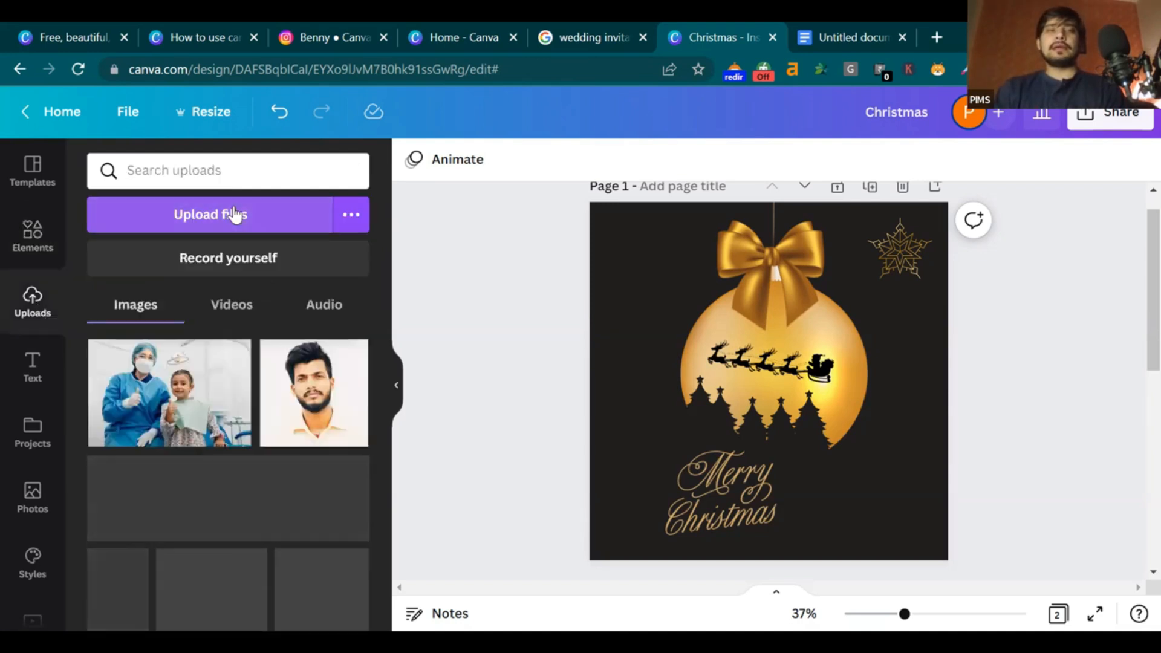
{"action": "left_click", "coordinate": [242, 206]}
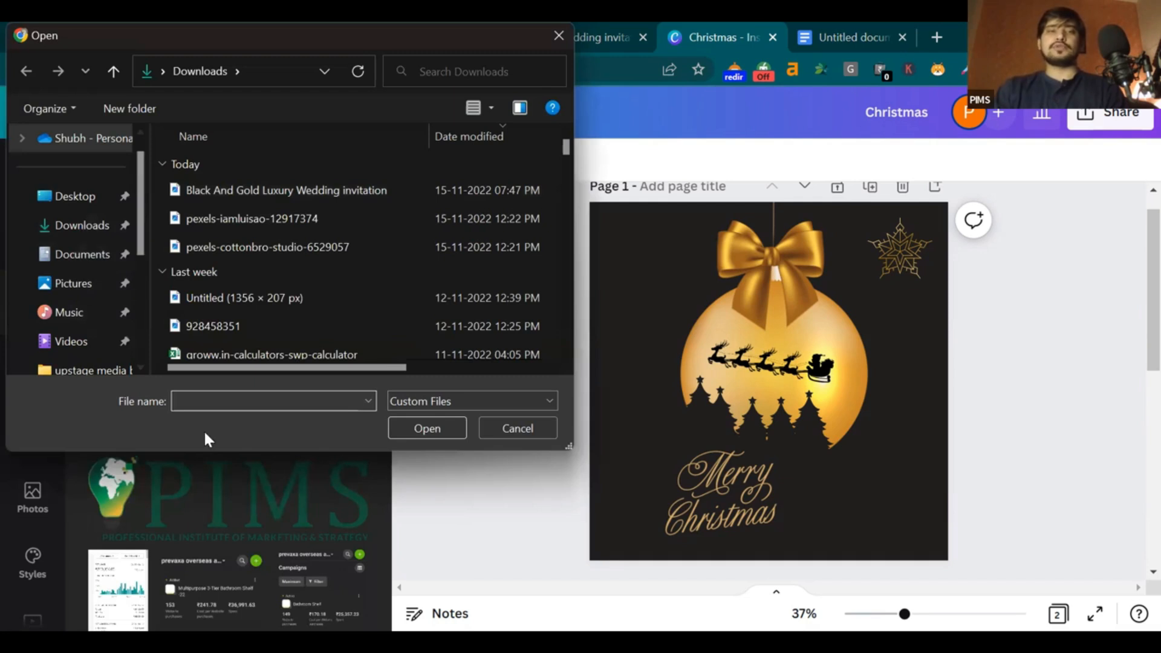
{"action": "left_click", "coordinate": [521, 431]}
{"action": "left_click", "coordinate": [268, 493]}
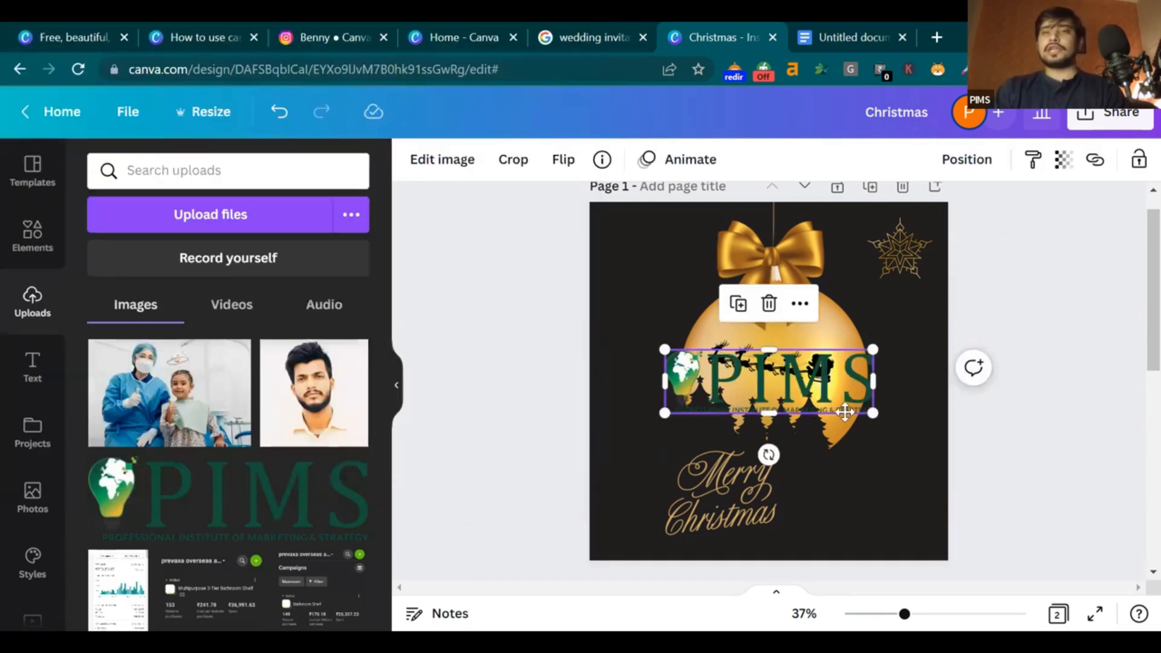
{"action": "left_click_drag", "start_coordinate": [822, 397], "coordinate": [848, 433]}
{"action": "left_click", "coordinate": [396, 385]}
{"action": "left_click_drag", "start_coordinate": [751, 458], "coordinate": [484, 228]}
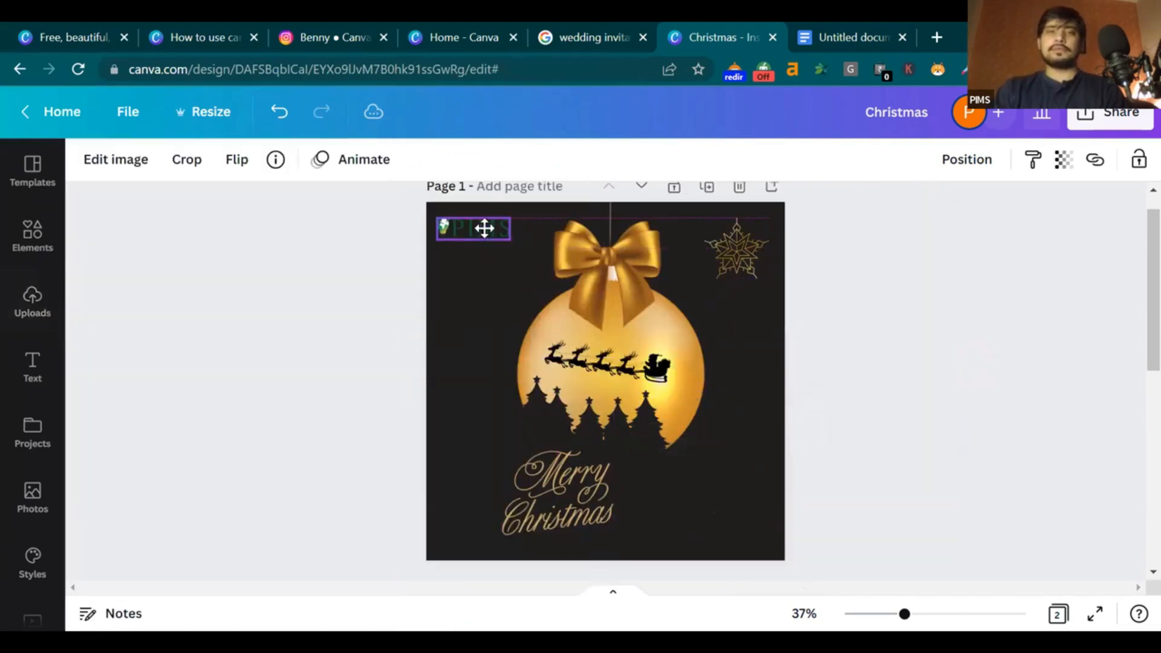
{"action": "left_click", "coordinate": [919, 378]}
{"action": "left_click", "coordinate": [464, 235]}
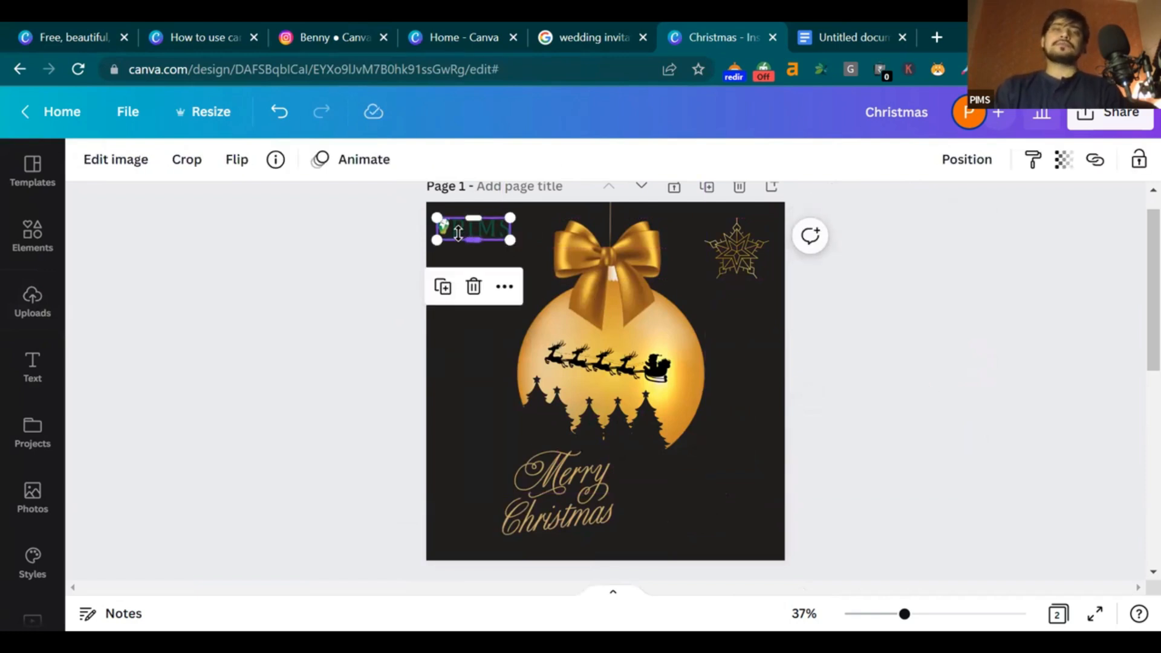
Raise the PIMS logo's brightness to 100
{"action": "left_click", "coordinate": [118, 163]}
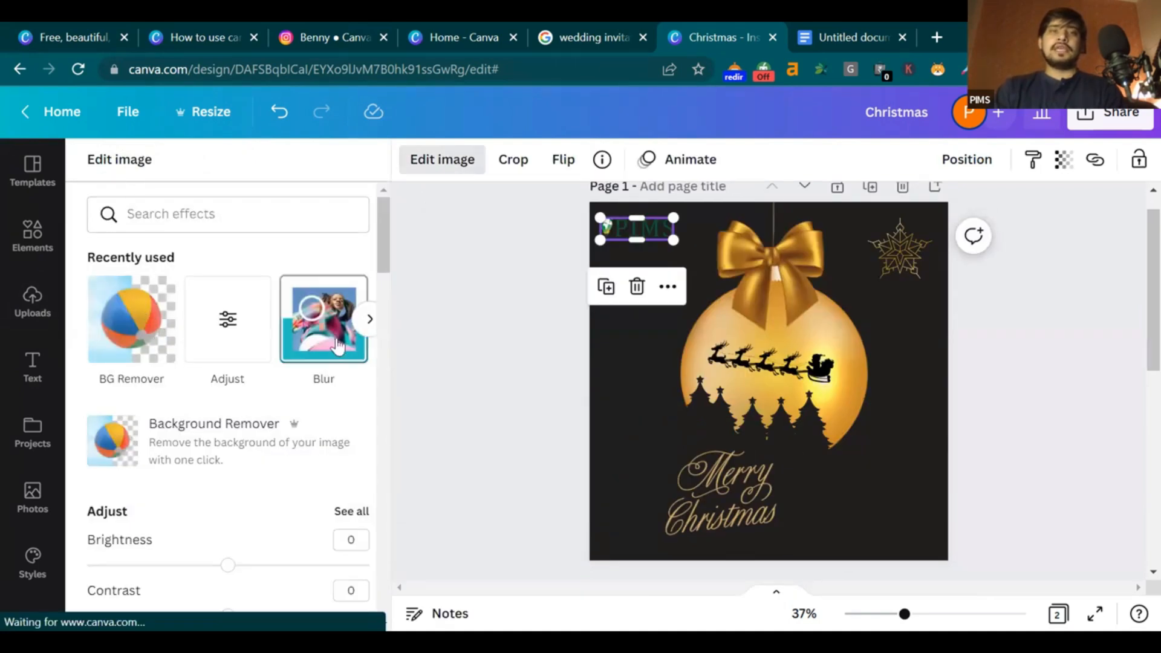
{"action": "scroll", "coordinate": [236, 362], "scroll_direction": "down", "scroll_amount": 3}
{"action": "left_click_drag", "start_coordinate": [229, 384], "coordinate": [385, 393]}
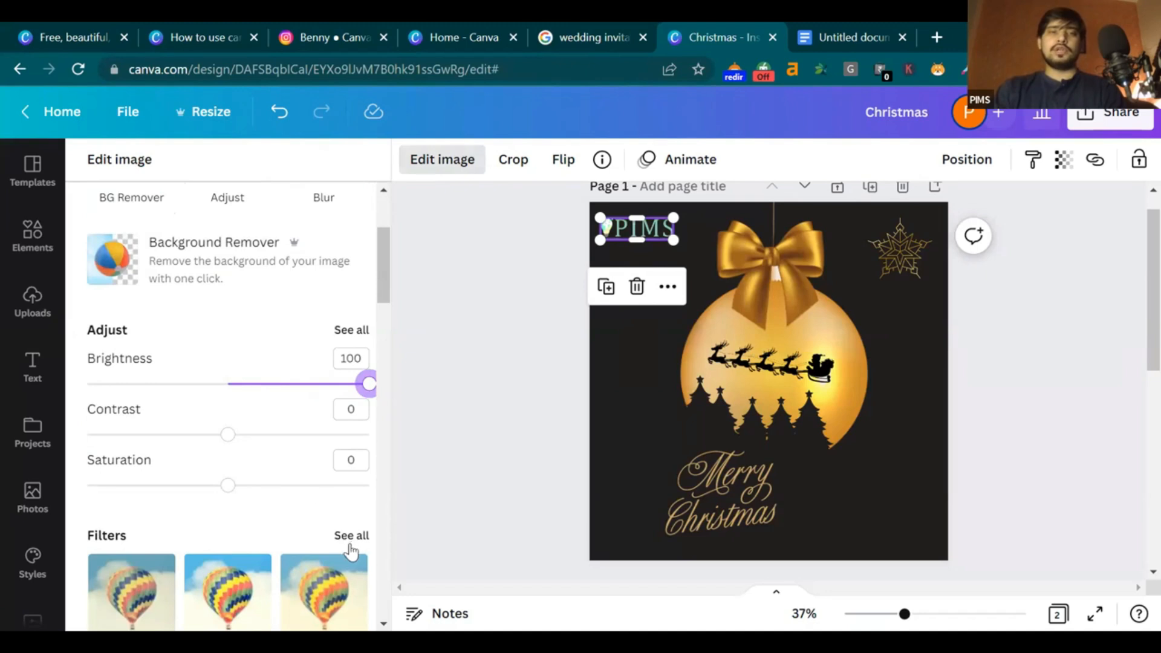
{"action": "left_click", "coordinate": [352, 329]}
{"action": "left_click", "coordinate": [545, 353]}
{"action": "left_click", "coordinate": [860, 329]}
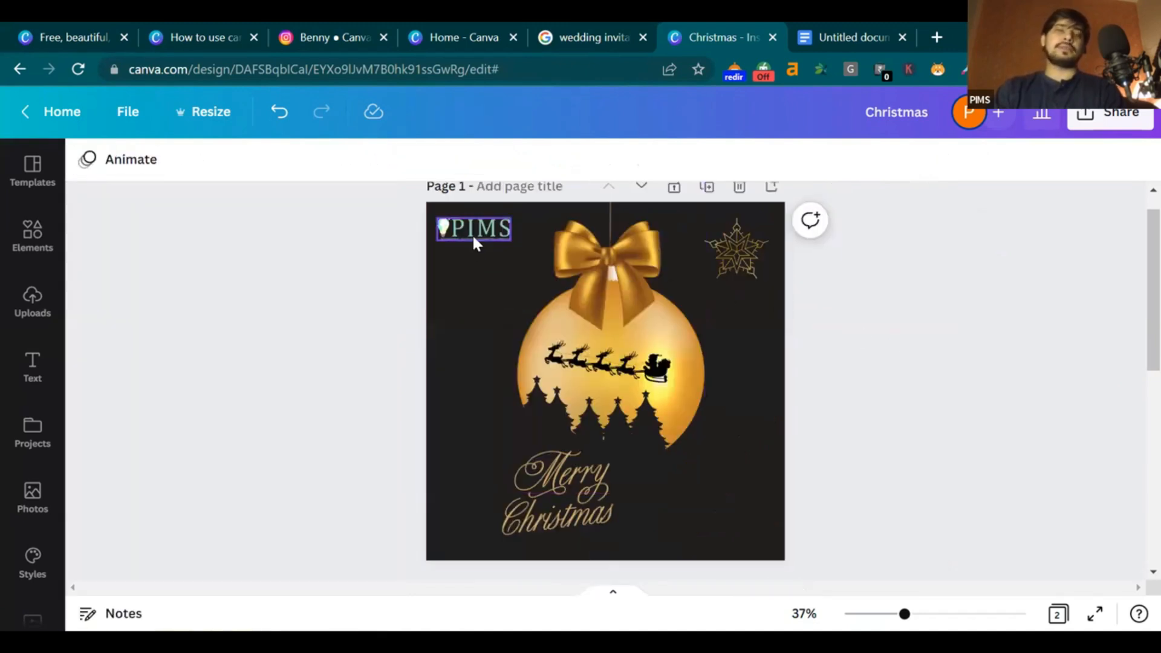
{"action": "left_click", "coordinate": [473, 234]}
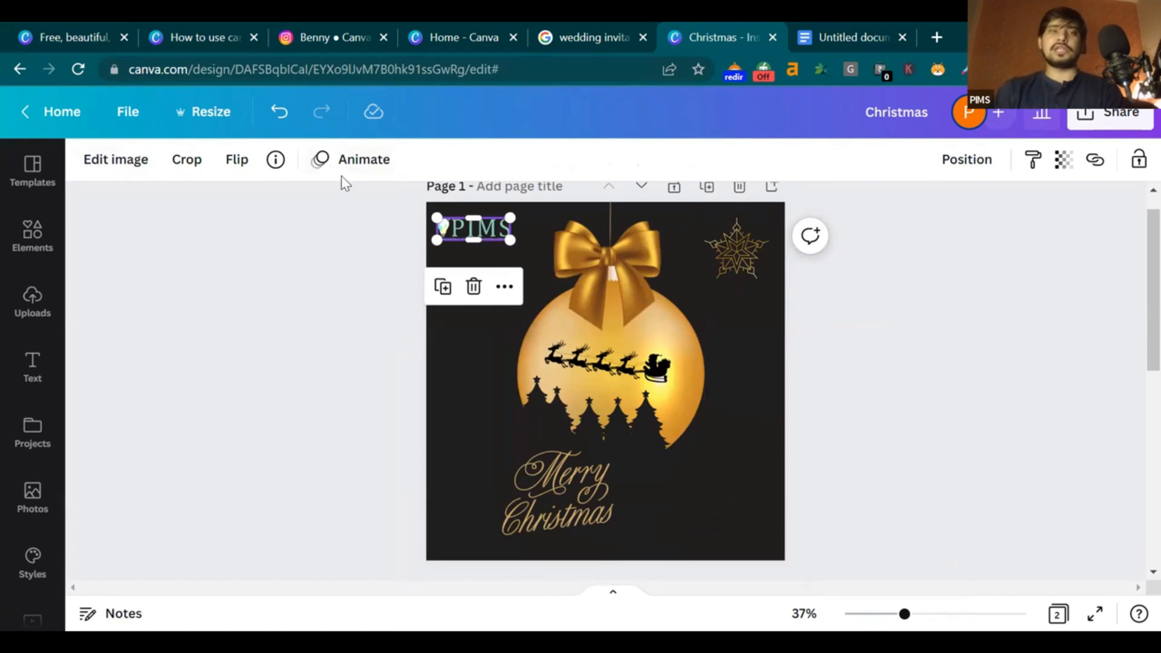
Set the logo's contrast to 90 and lower its saturation
{"action": "left_click", "coordinate": [115, 159]}
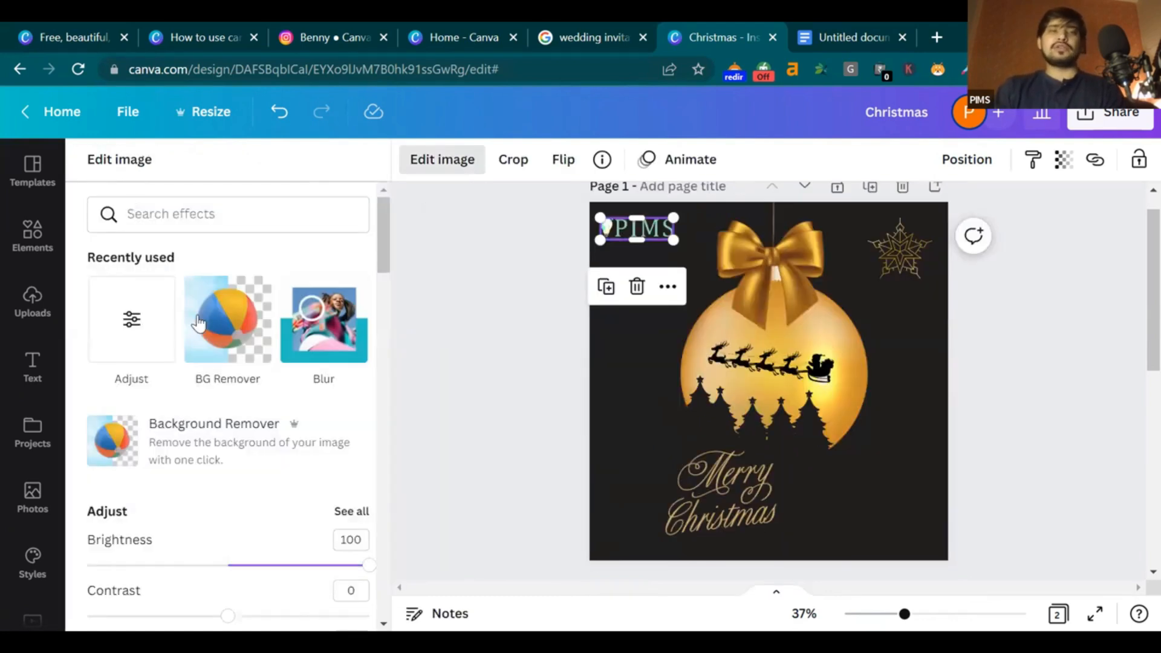
{"action": "scroll", "coordinate": [386, 263], "scroll_direction": "down", "scroll_amount": 5}
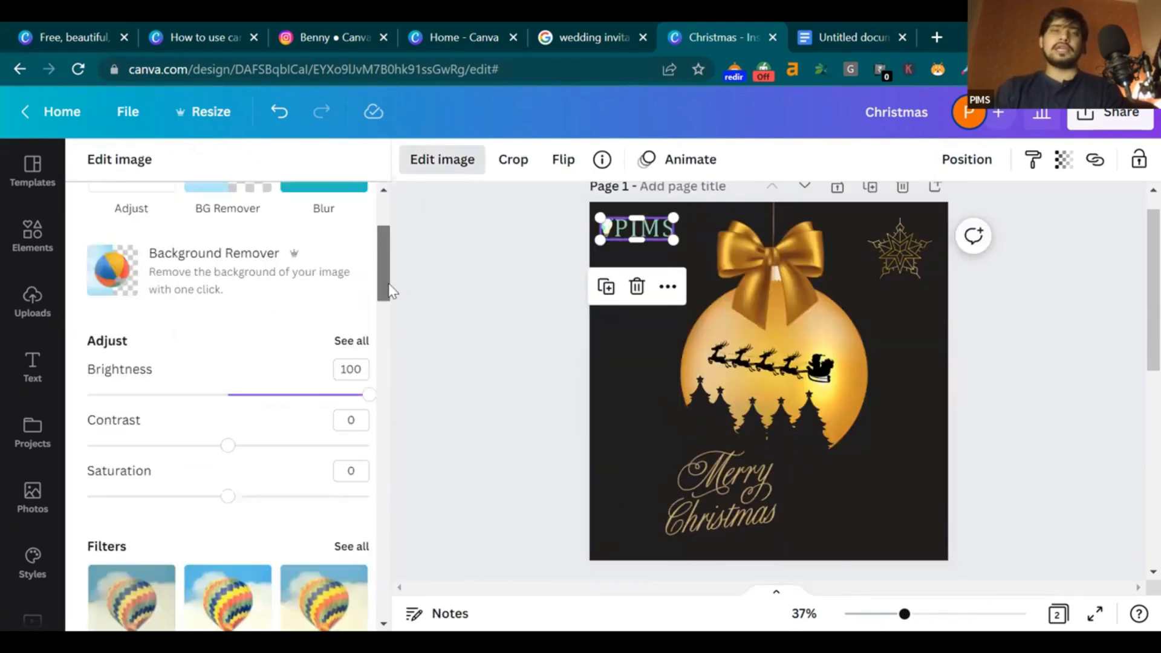
{"action": "left_click_drag", "start_coordinate": [232, 352], "coordinate": [356, 350]}
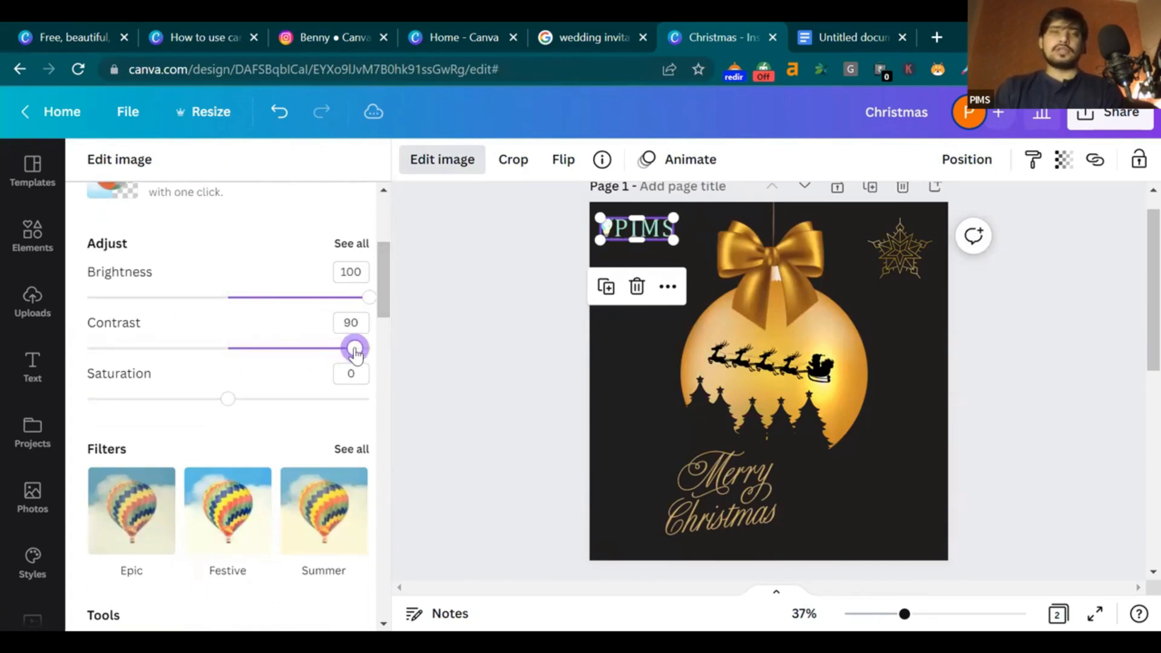
{"action": "left_click_drag", "start_coordinate": [228, 399], "coordinate": [104, 402]}
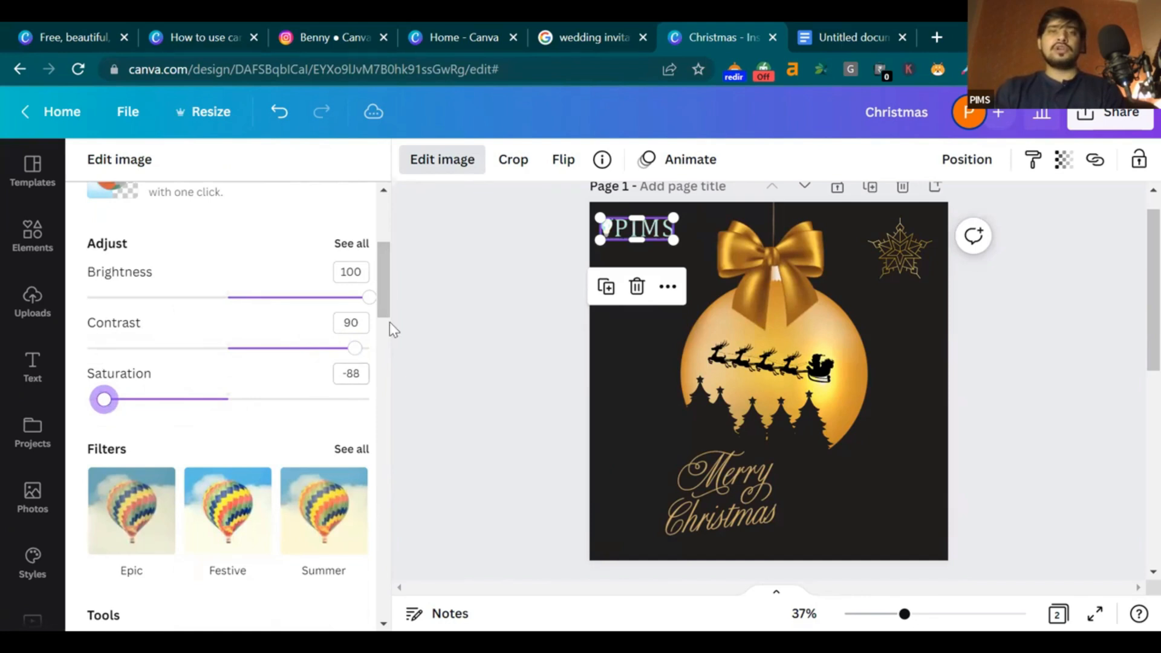
{"action": "scroll", "coordinate": [387, 327], "scroll_direction": "down", "scroll_amount": 3}
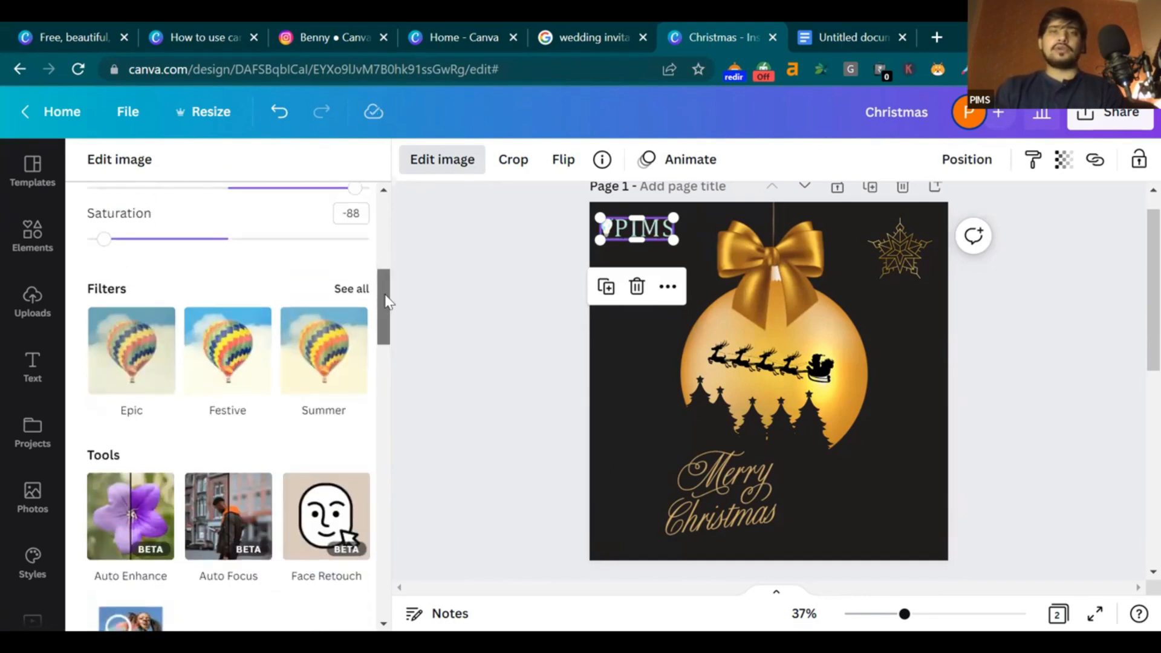
{"action": "scroll", "coordinate": [375, 272], "scroll_direction": "up", "scroll_amount": 2}
{"action": "left_click", "coordinate": [355, 213]}
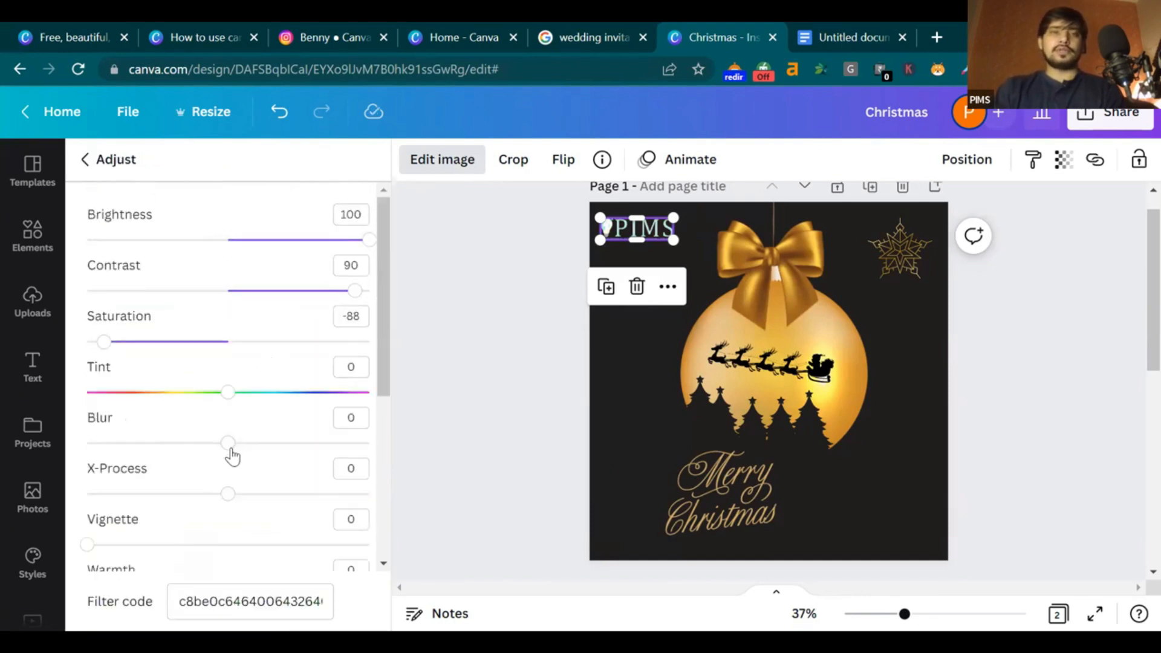
{"action": "scroll", "coordinate": [135, 532], "scroll_direction": "down", "scroll_amount": 2}
{"action": "scroll", "coordinate": [181, 518], "scroll_direction": "up", "scroll_amount": 2}
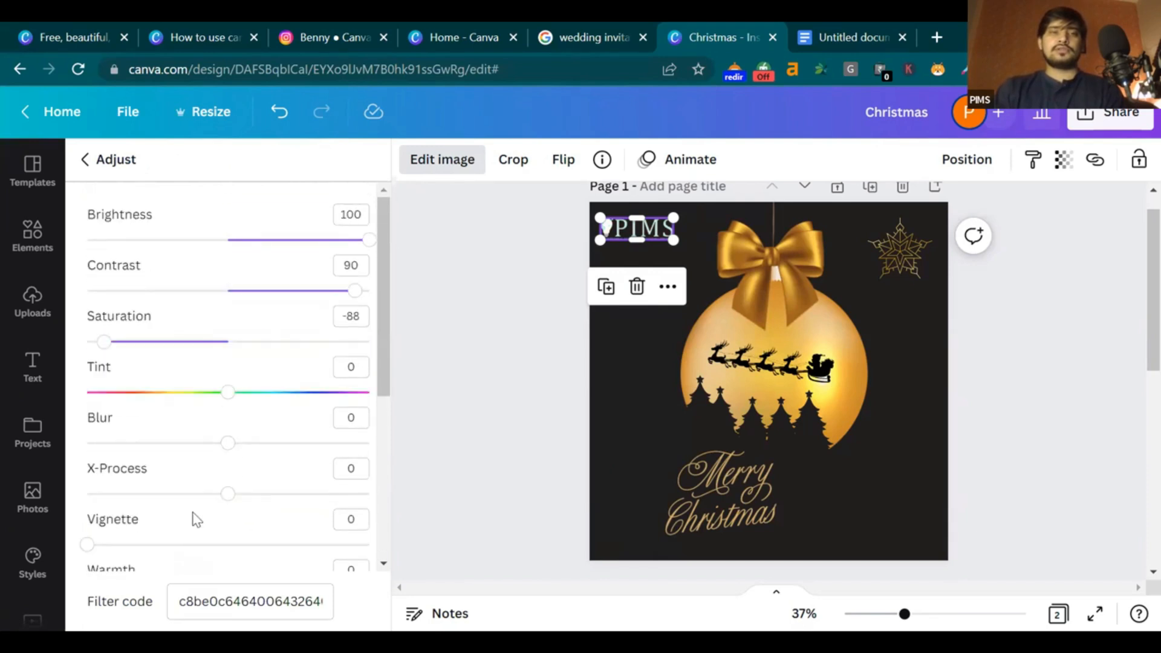
{"action": "scroll", "coordinate": [222, 512], "scroll_direction": "down", "scroll_amount": 3}
Give the logo warmth 100, clarity 8 and saturation -100
{"action": "left_click_drag", "start_coordinate": [135, 511], "coordinate": [384, 516]}
{"action": "left_click_drag", "start_coordinate": [379, 402], "coordinate": [380, 429]}
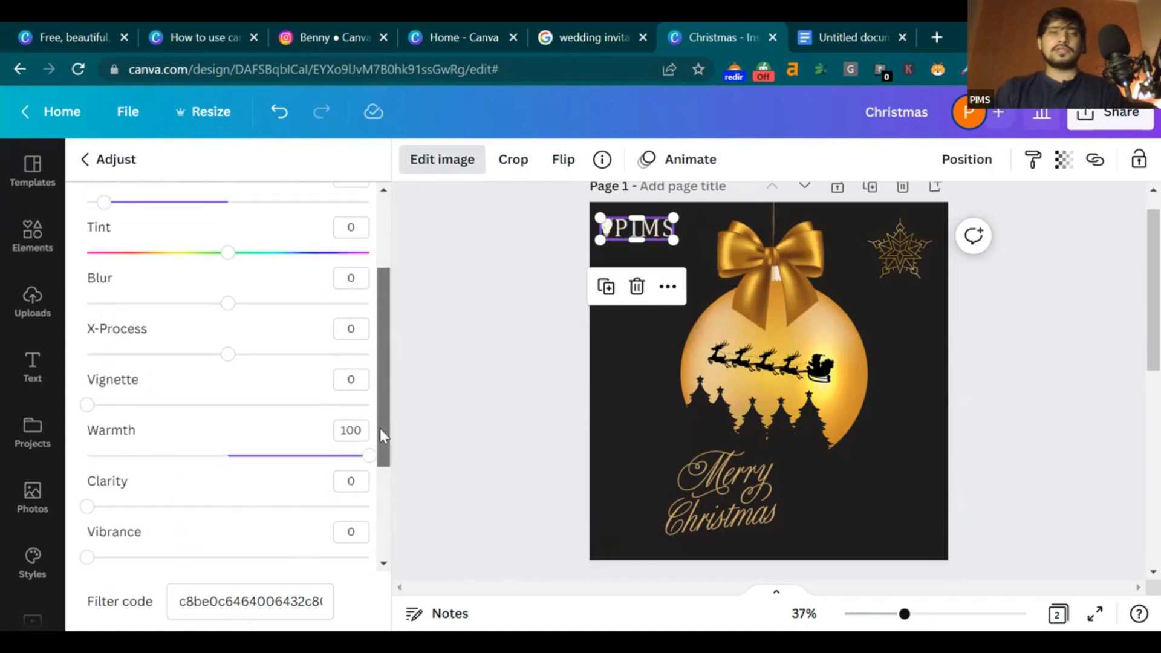
{"action": "left_click", "coordinate": [109, 502]}
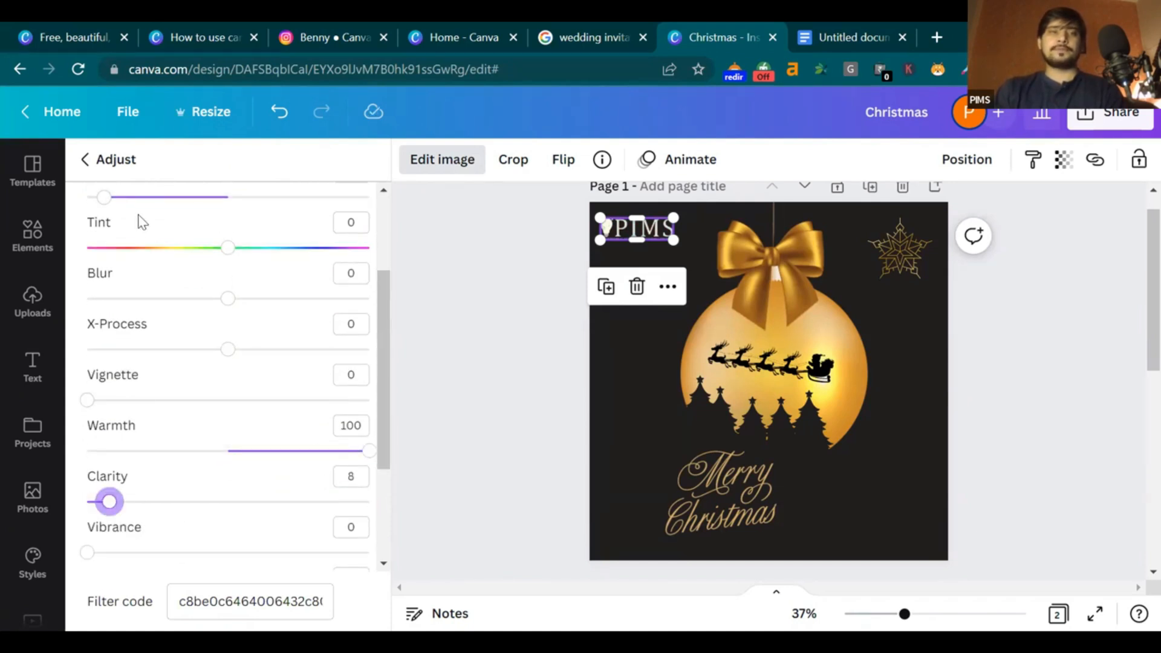
{"action": "scroll", "coordinate": [157, 296], "scroll_direction": "up", "scroll_amount": 3}
{"action": "left_click_drag", "start_coordinate": [106, 347], "coordinate": [83, 357]}
{"action": "left_click", "coordinate": [473, 351]}
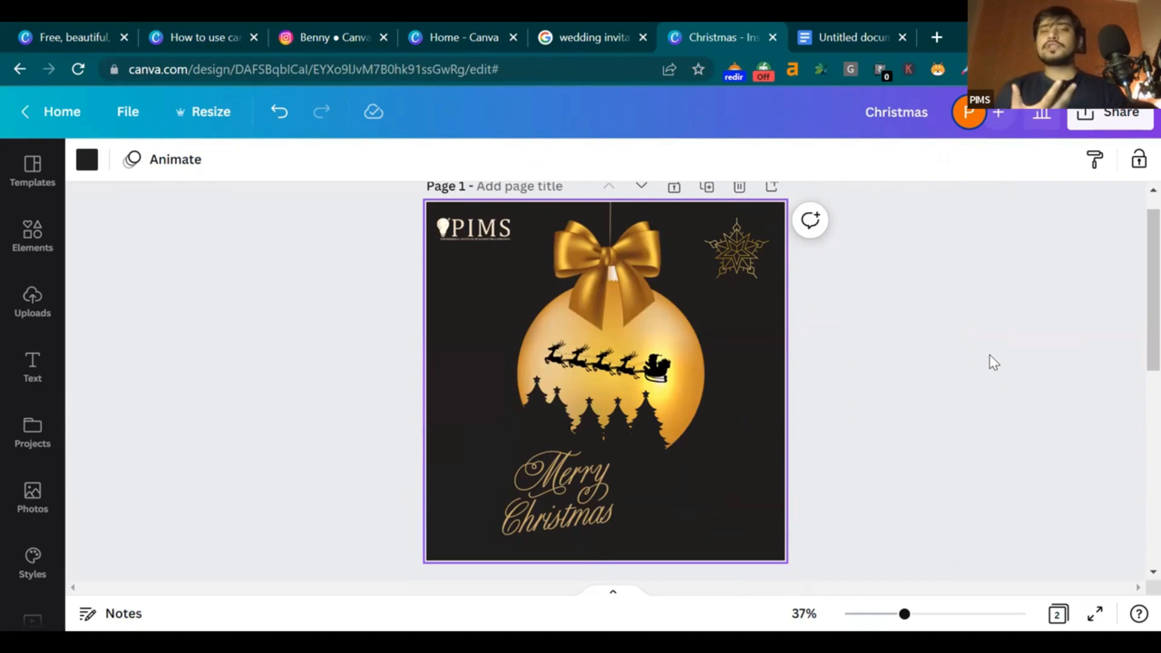
Add a 'Happy BIRTHDAY' text combo from the text styles onto the card's lower right
{"action": "left_click", "coordinate": [32, 379]}
{"action": "scroll", "coordinate": [200, 504], "scroll_direction": "down", "scroll_amount": 3}
{"action": "scroll", "coordinate": [201, 501], "scroll_direction": "down", "scroll_amount": 4}
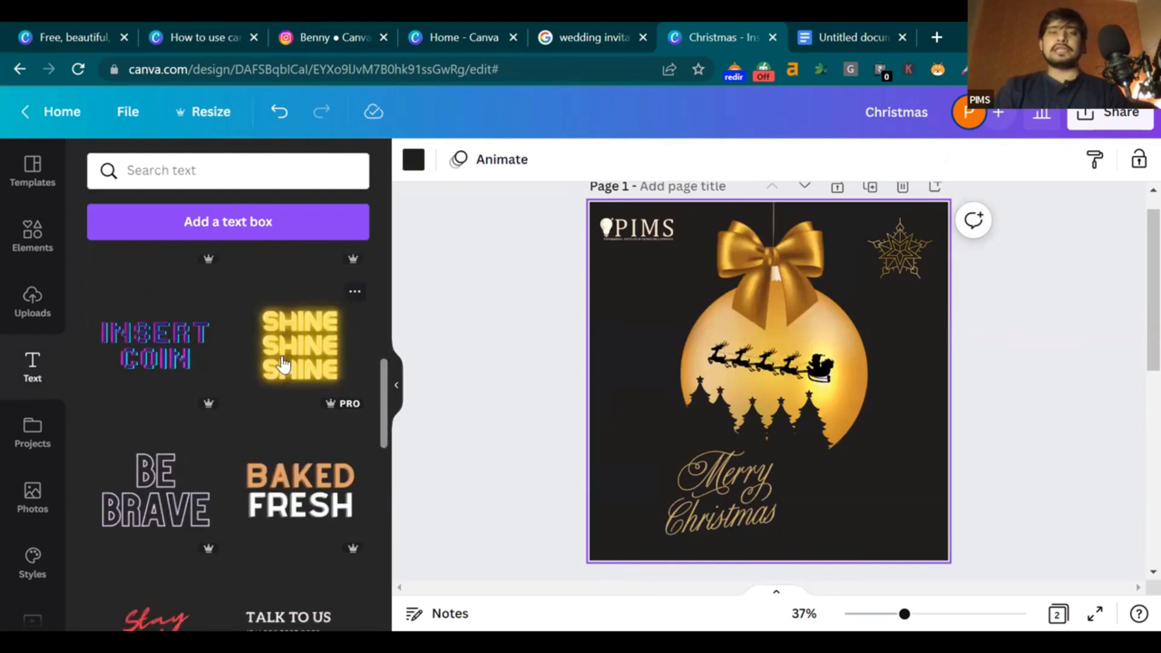
{"action": "scroll", "coordinate": [279, 362], "scroll_direction": "down", "scroll_amount": 8}
{"action": "scroll", "coordinate": [230, 363], "scroll_direction": "down", "scroll_amount": 2}
{"action": "scroll", "coordinate": [205, 387], "scroll_direction": "up", "scroll_amount": 2}
{"action": "scroll", "coordinate": [302, 472], "scroll_direction": "down", "scroll_amount": 2}
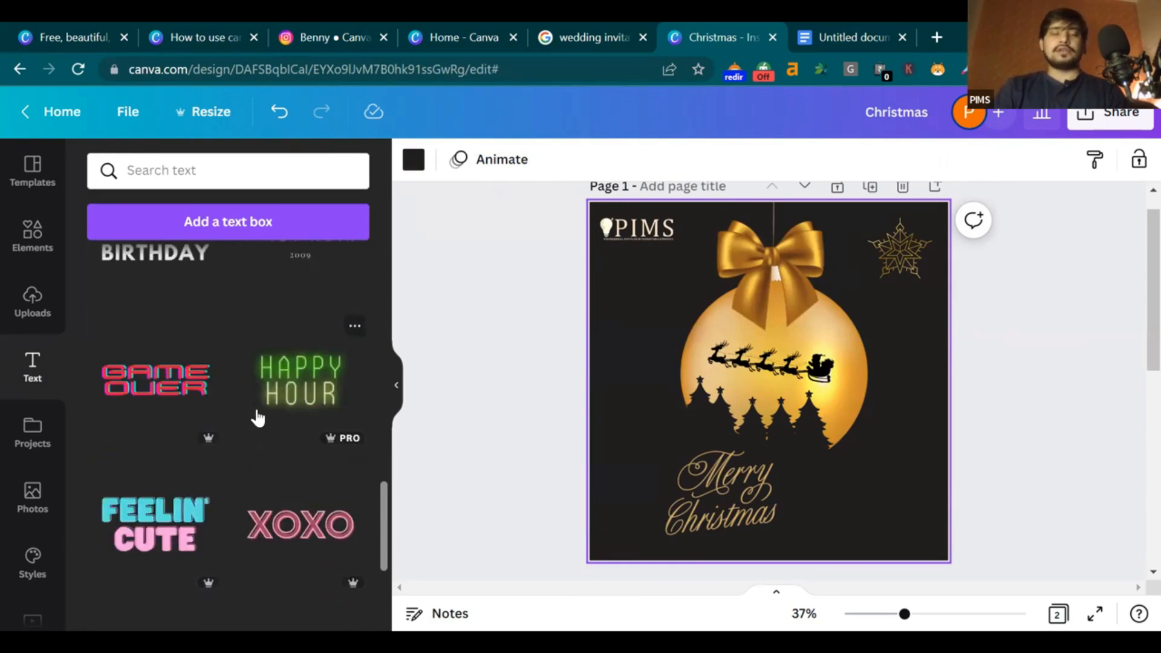
{"action": "scroll", "coordinate": [257, 418], "scroll_direction": "up", "scroll_amount": 3}
{"action": "left_click_drag", "start_coordinate": [151, 417], "coordinate": [746, 406]}
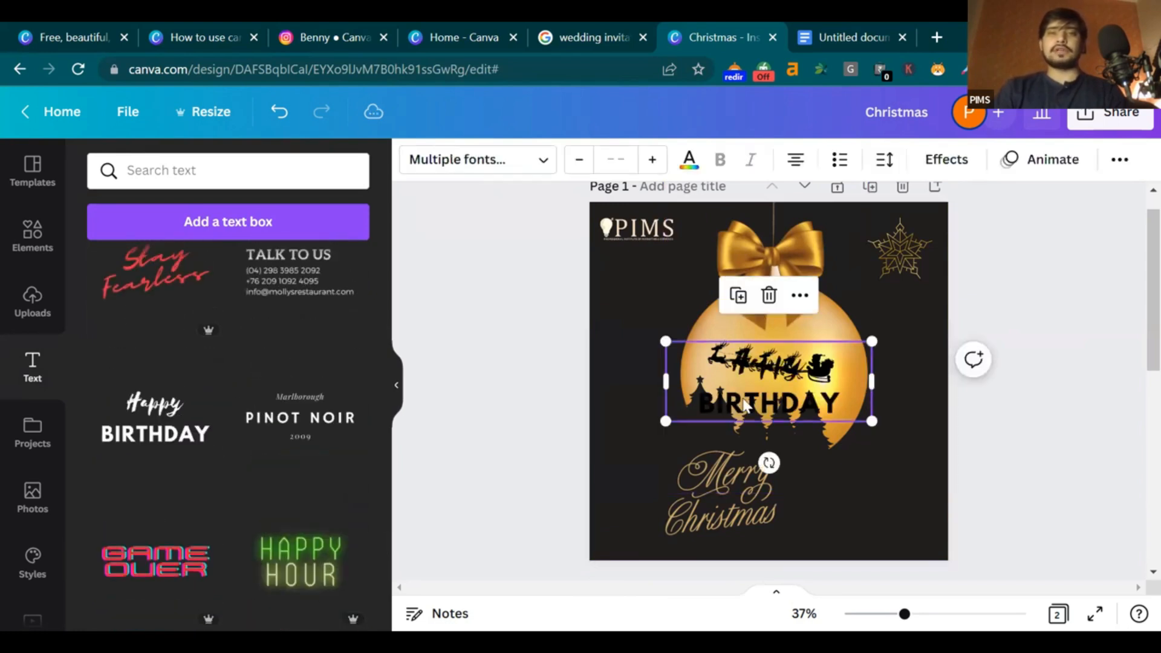
{"action": "left_click_drag", "start_coordinate": [826, 413], "coordinate": [902, 534]}
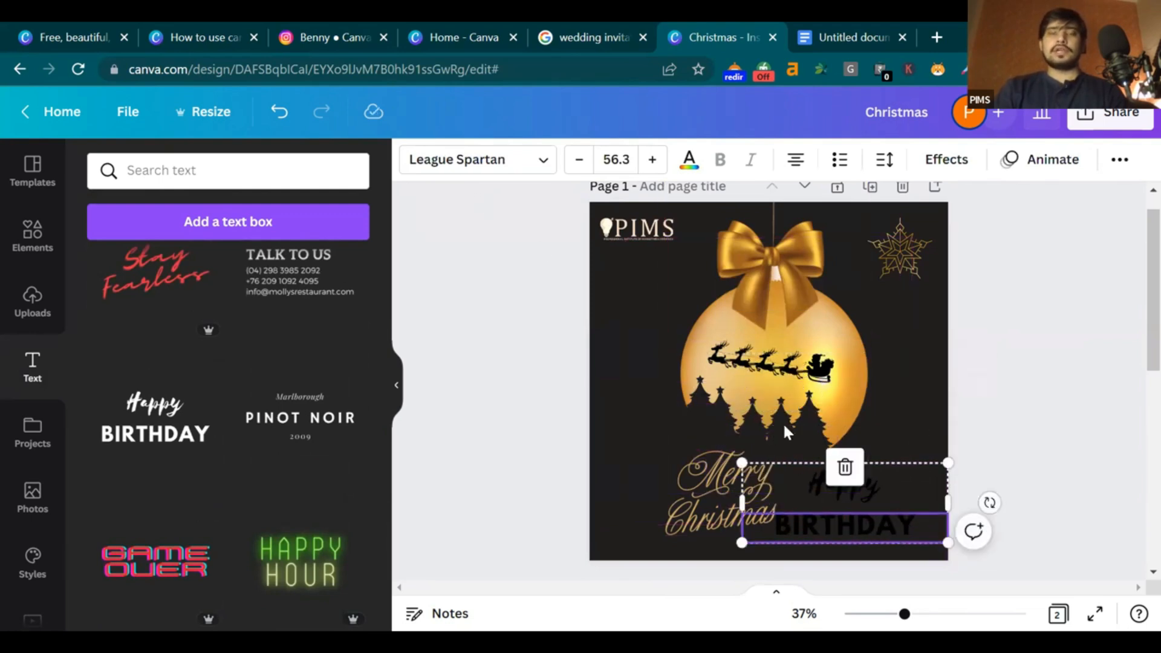
Delete the gold Merry Christmas graphic and move the Happy BIRTHDAY text to the lower left
{"action": "left_click", "coordinate": [1073, 461]}
{"action": "left_click", "coordinate": [701, 500]}
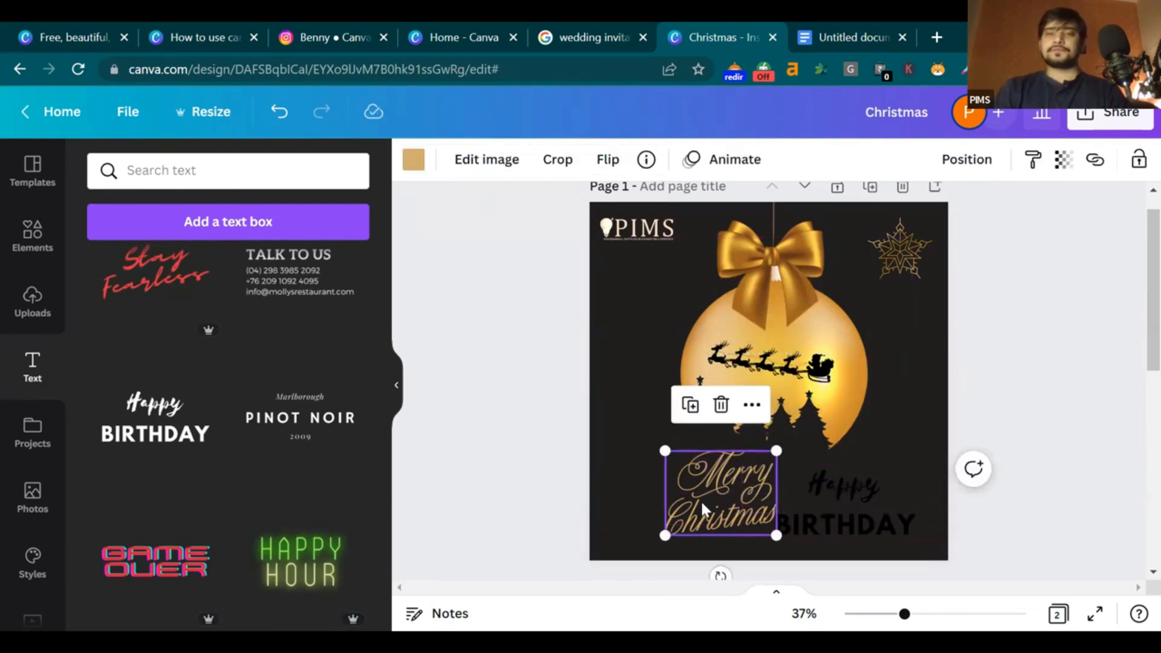
{"action": "key", "text": "Delete"}
{"action": "left_click_drag", "start_coordinate": [847, 521], "coordinate": [708, 514]}
{"action": "left_click", "coordinate": [1046, 392]}
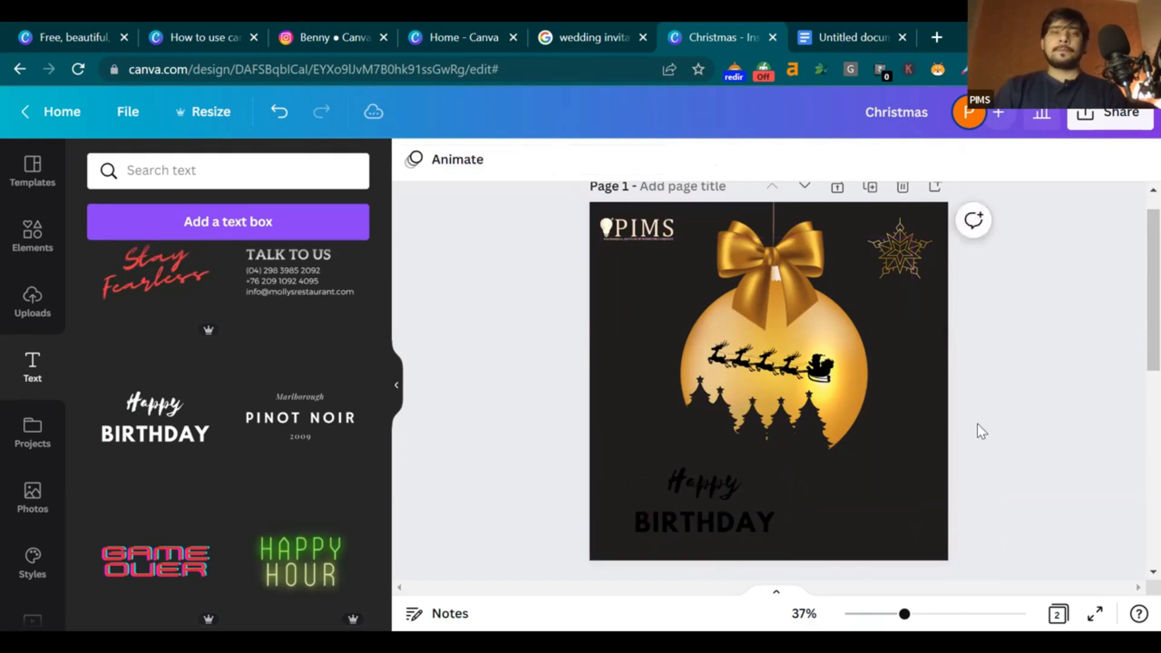
{"action": "left_click", "coordinate": [731, 515]}
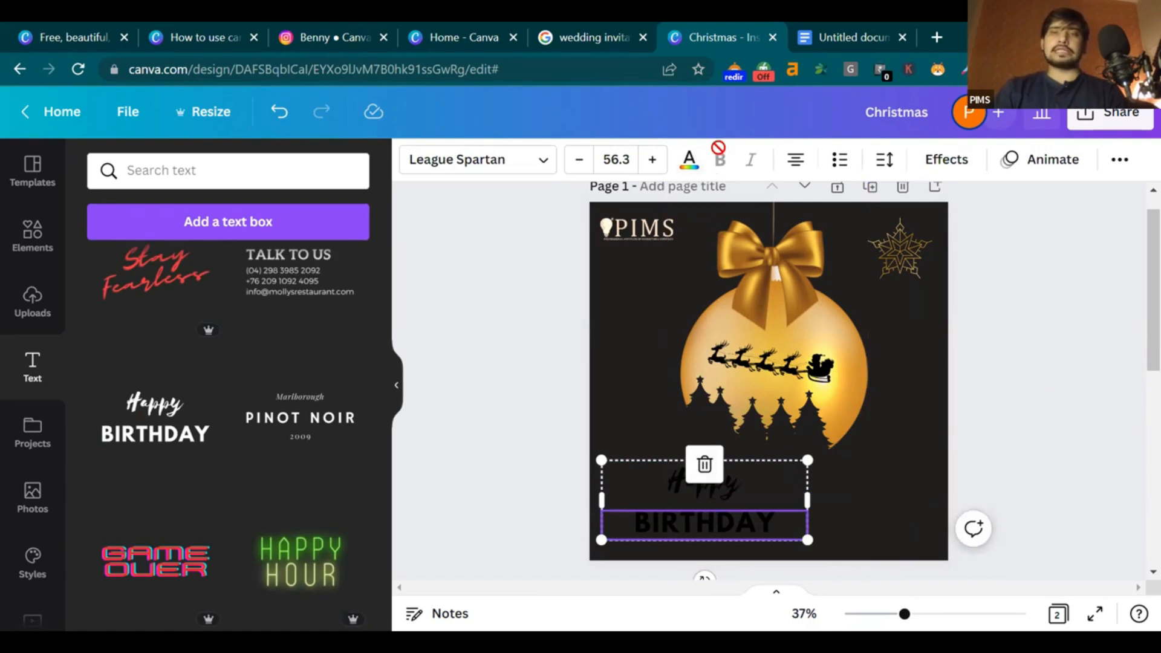
Increase the Happy BIRTHDAY text size to 58.2
{"action": "left_click", "coordinate": [662, 164]}
{"action": "left_click", "coordinate": [662, 165]}
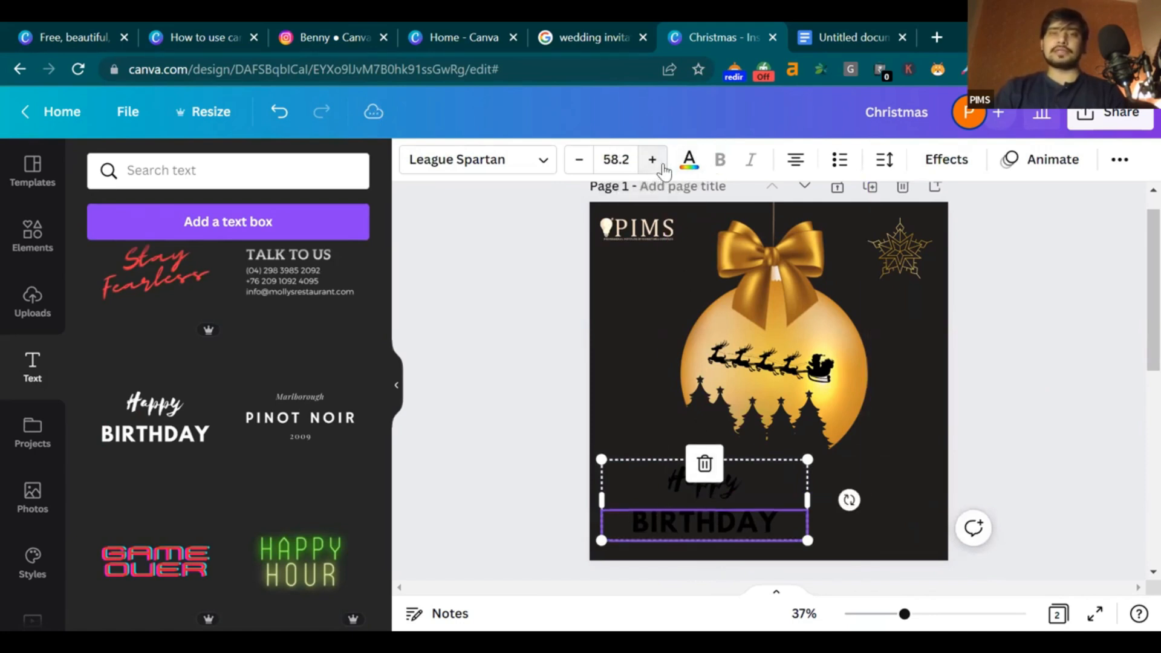
{"action": "left_click", "coordinate": [518, 167]}
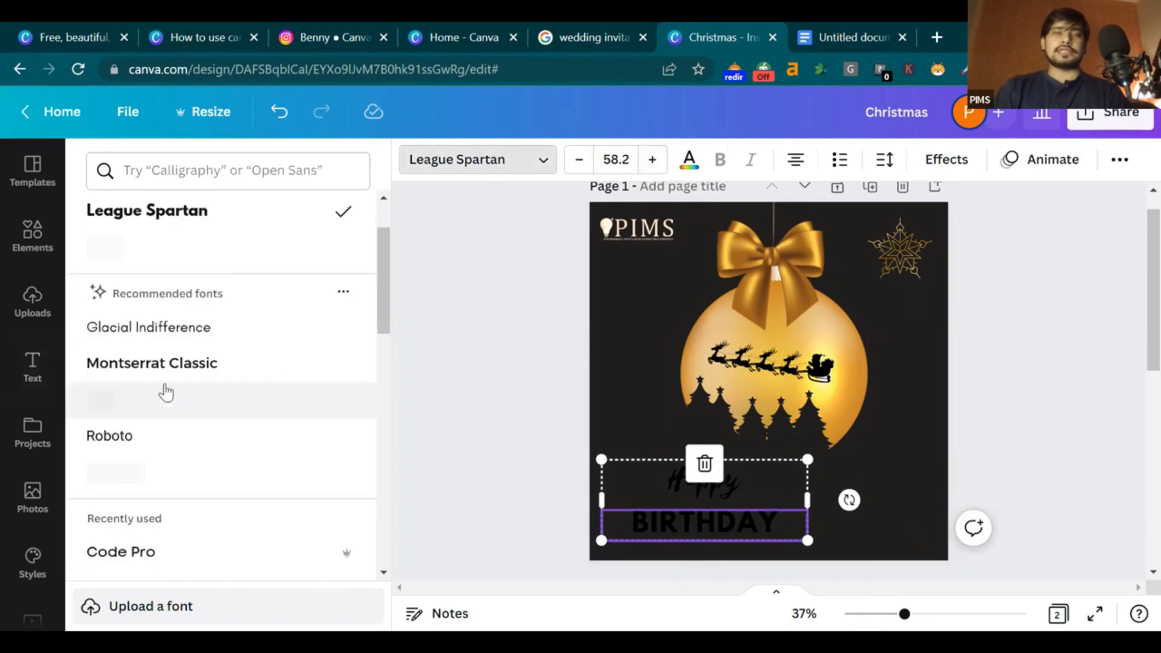
{"action": "left_click", "coordinate": [524, 254]}
{"action": "left_click", "coordinate": [1053, 366]}
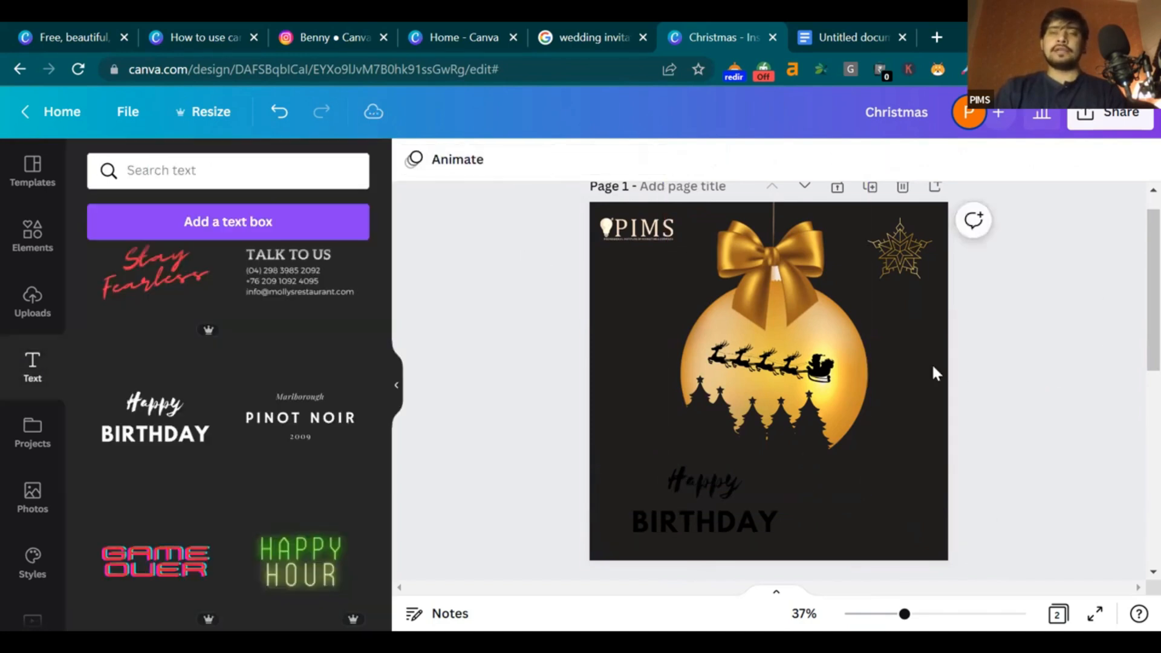
Colour the word Happy yellow and BIRTHDAY orange
{"action": "left_click", "coordinate": [643, 483]}
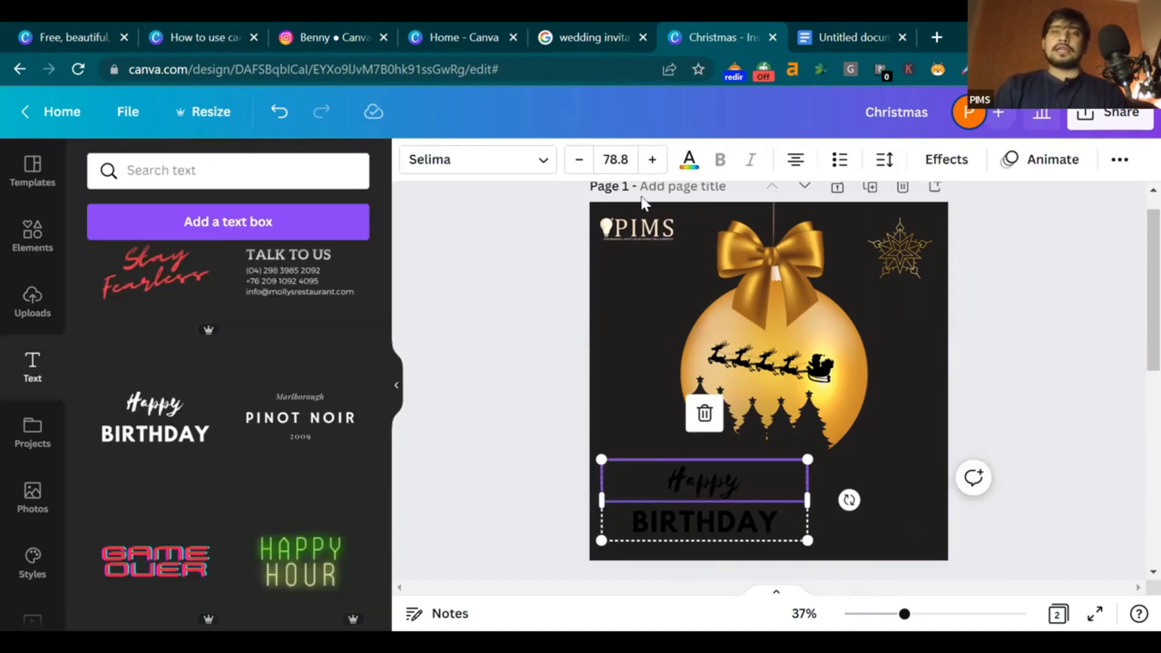
{"action": "left_click", "coordinate": [689, 162]}
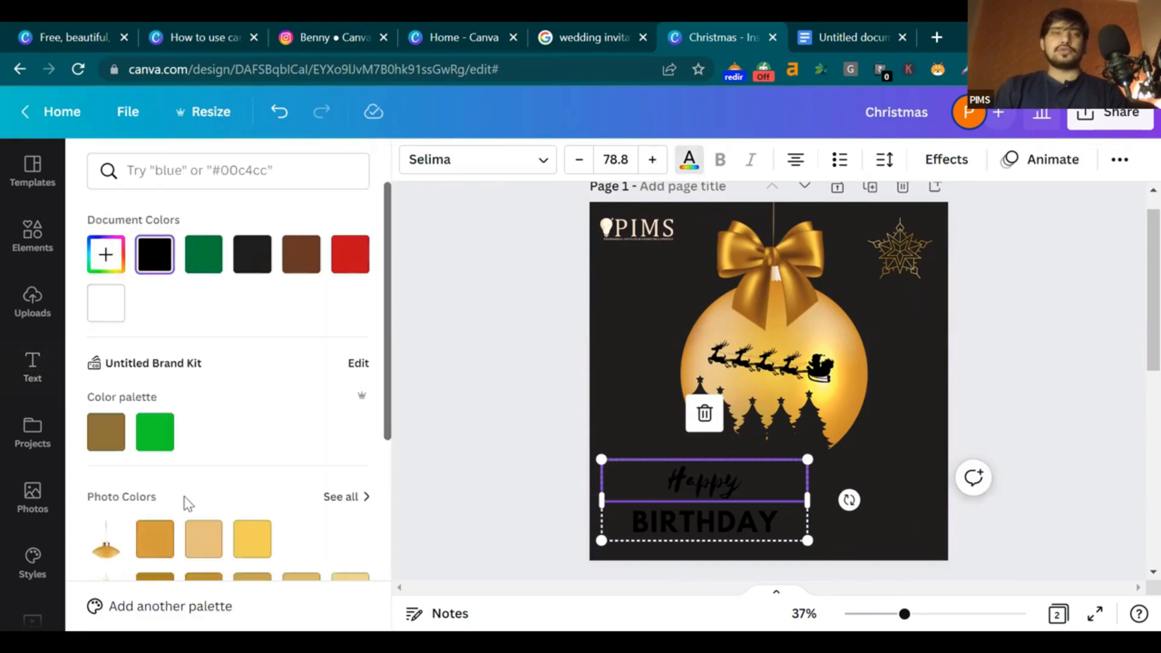
{"action": "left_click", "coordinate": [252, 538]}
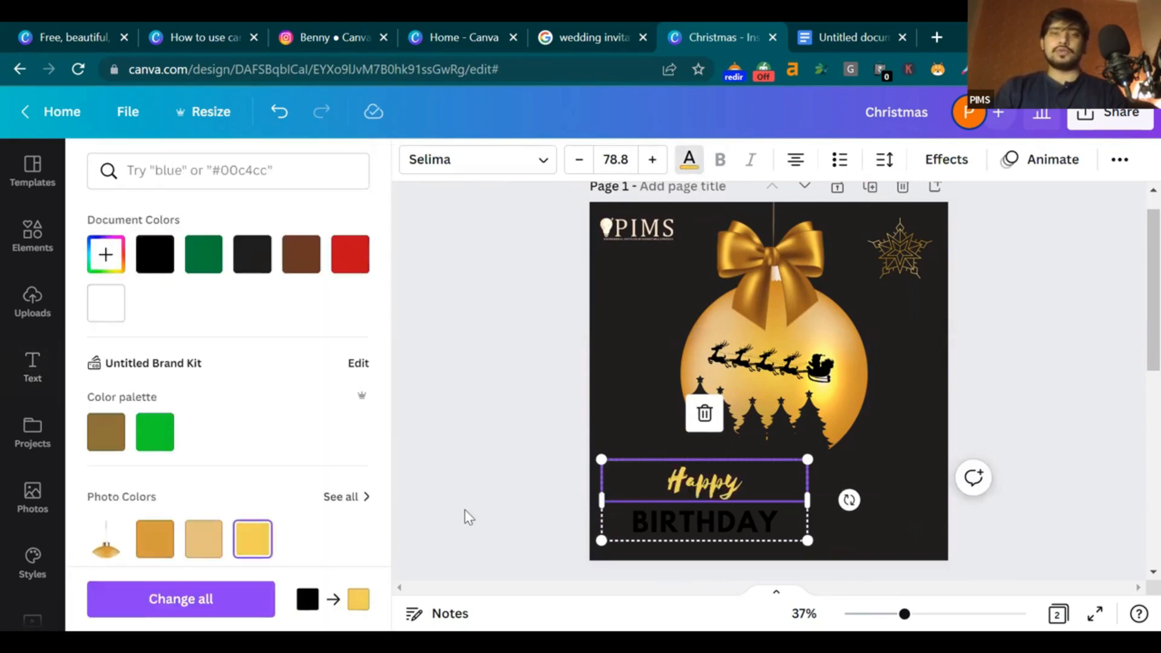
{"action": "left_click", "coordinate": [705, 522]}
{"action": "left_click", "coordinate": [155, 538]}
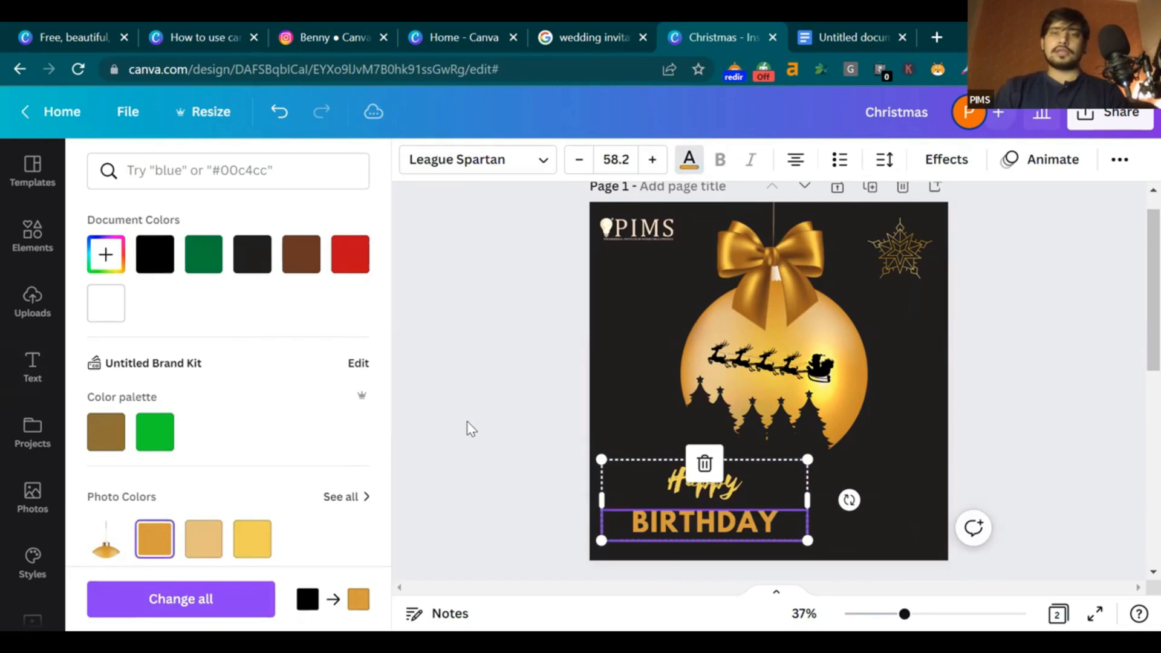
{"action": "left_click", "coordinate": [472, 429]}
Delete the word Happy from the top text line
{"action": "left_click", "coordinate": [776, 502]}
{"action": "left_click", "coordinate": [758, 492]}
{"action": "left_click", "coordinate": [756, 491]}
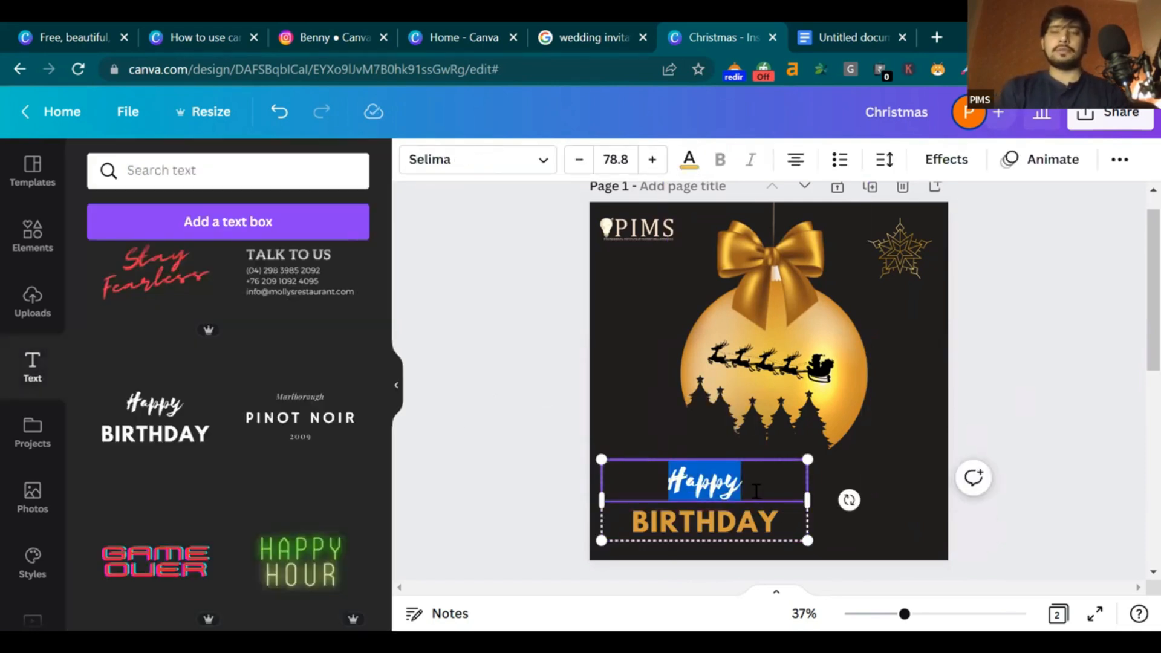
{"action": "key", "text": "BackSpace"}
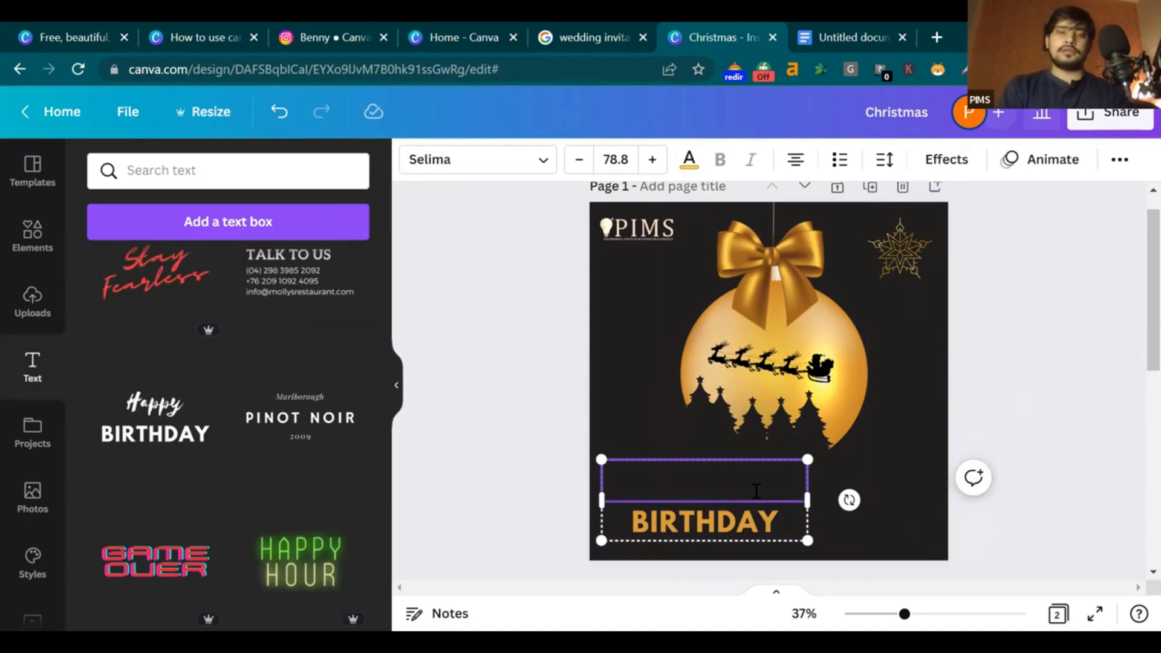
Type 'Merry' with a capital M in the emptied top line
{"action": "type", "text": "merry"}
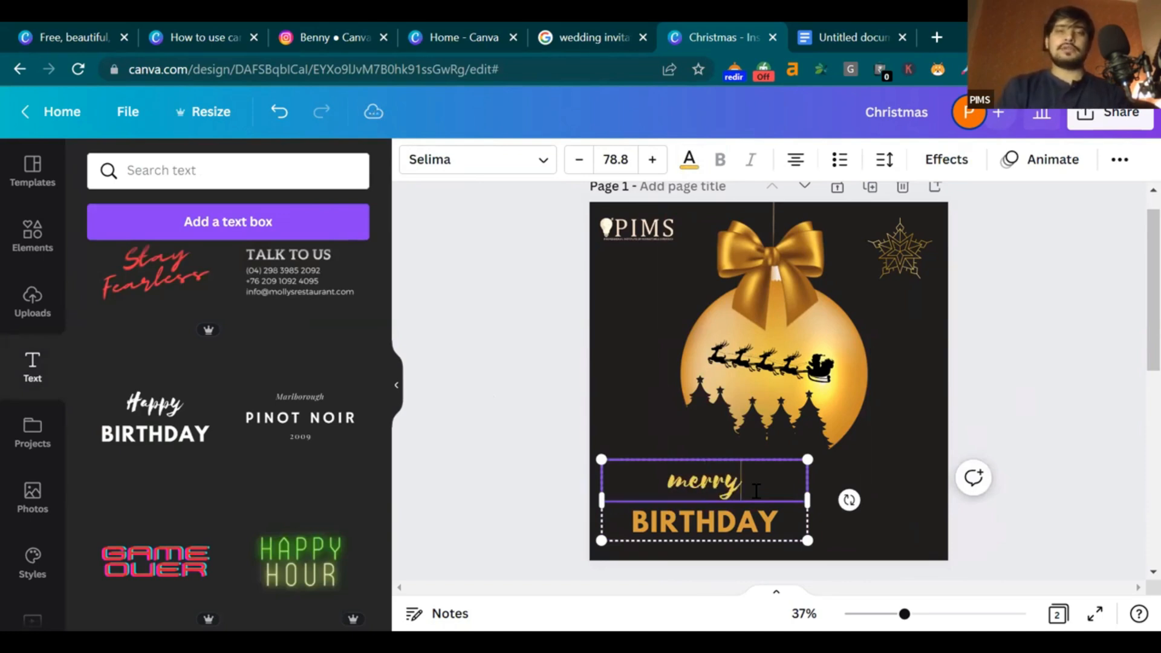
{"action": "key", "text": "BackSpace"}
{"action": "type", "text": "M"}
Replace BIRTHDAY with CHRISTMAS on the second line
{"action": "left_click", "coordinate": [756, 519]}
{"action": "double_click", "coordinate": [759, 519]}
{"action": "key", "text": "BackSpace"}
{"action": "type", "text": "CGH"}
{"action": "key", "text": "BackSpace"}
{"action": "key", "text": "BackSpace"}
{"action": "type", "text": "HRISTMAS"}
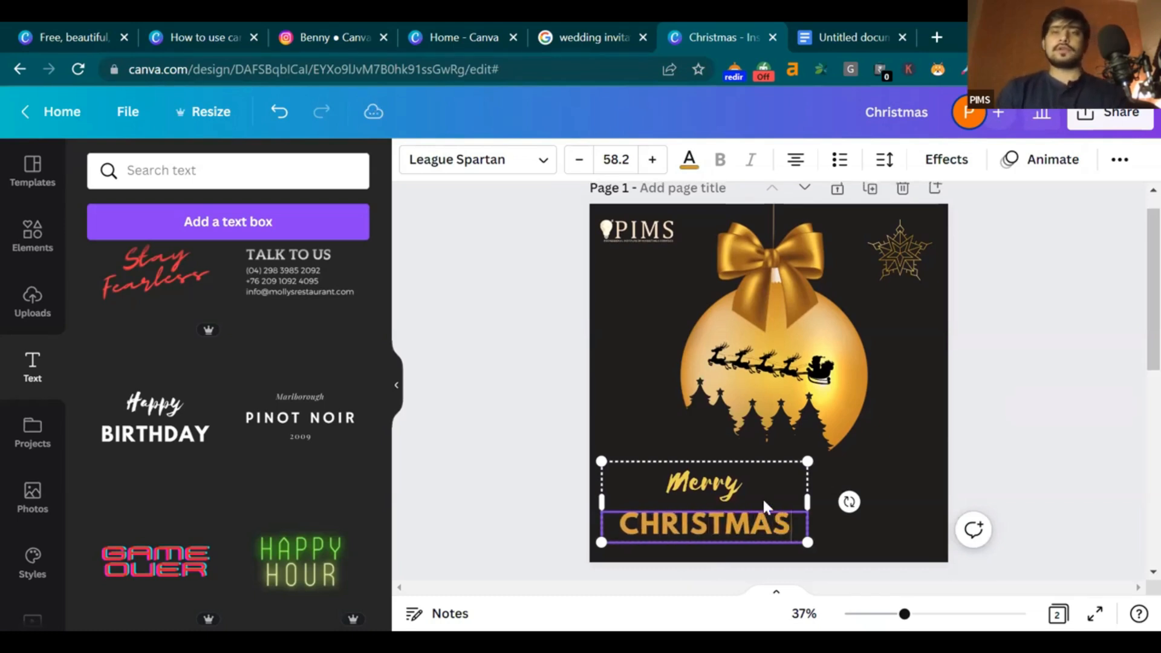
{"action": "left_click", "coordinate": [1045, 359]}
{"action": "scroll", "coordinate": [1133, 347], "scroll_direction": "down", "scroll_amount": 1}
{"action": "scroll", "coordinate": [1132, 349], "scroll_direction": "up", "scroll_amount": 1}
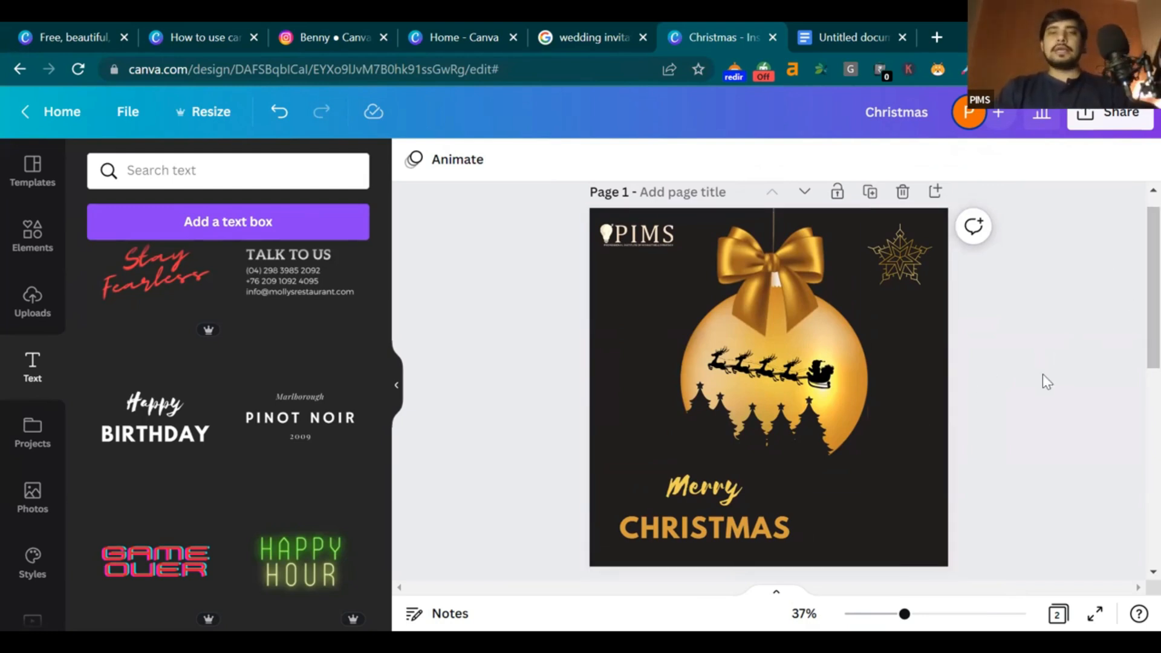
Delete the red-bauble 'Merry Christmas' second page, leaving the gold-on-black card
{"action": "scroll", "coordinate": [1042, 378], "scroll_direction": "down", "scroll_amount": 3}
{"action": "scroll", "coordinate": [1043, 378], "scroll_direction": "up", "scroll_amount": 4}
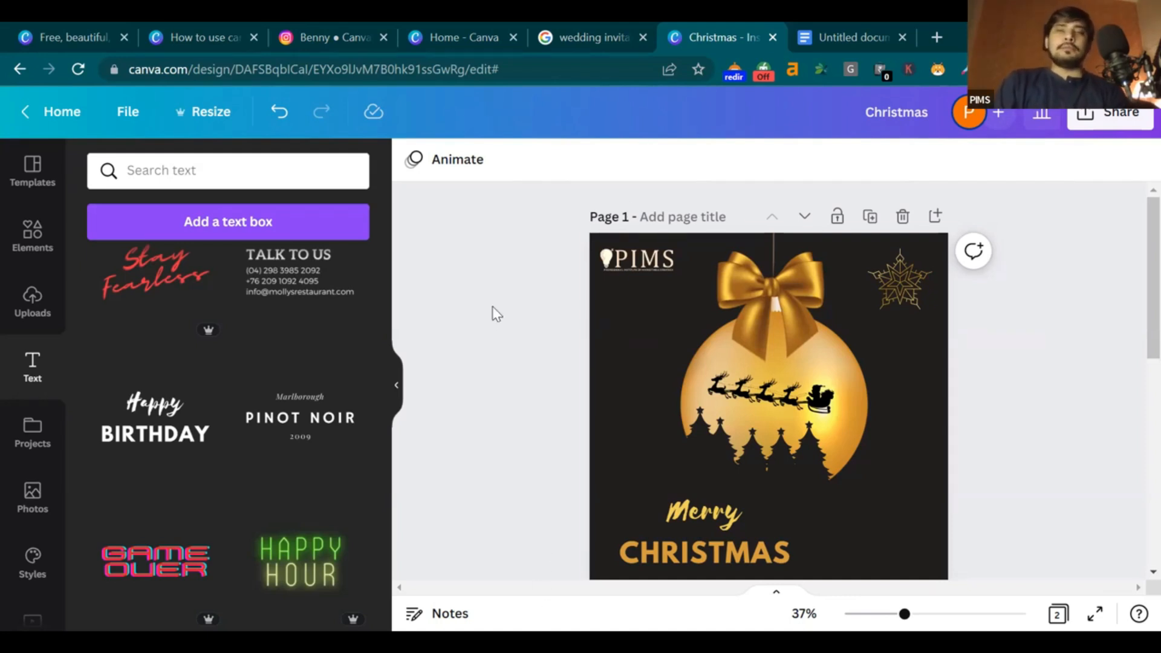
{"action": "scroll", "coordinate": [1133, 432], "scroll_direction": "down", "scroll_amount": 5}
{"action": "scroll", "coordinate": [1133, 407], "scroll_direction": "up", "scroll_amount": 5}
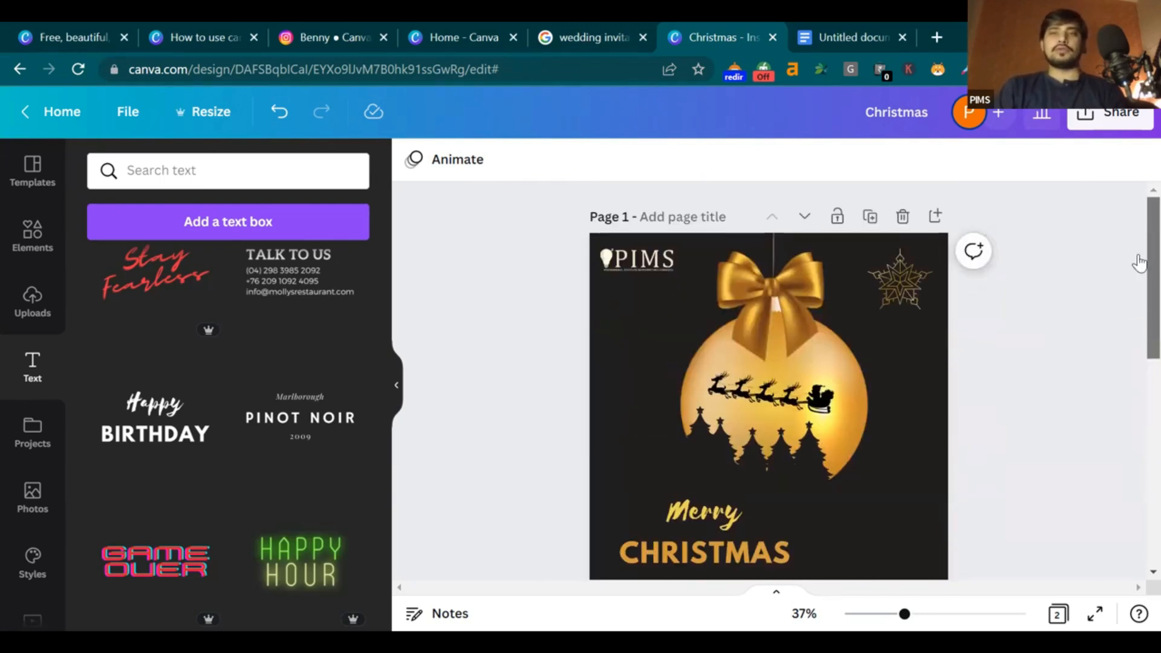
{"action": "scroll", "coordinate": [1139, 262], "scroll_direction": "down", "scroll_amount": 5}
{"action": "left_click", "coordinate": [937, 307]}
{"action": "left_click", "coordinate": [903, 218]}
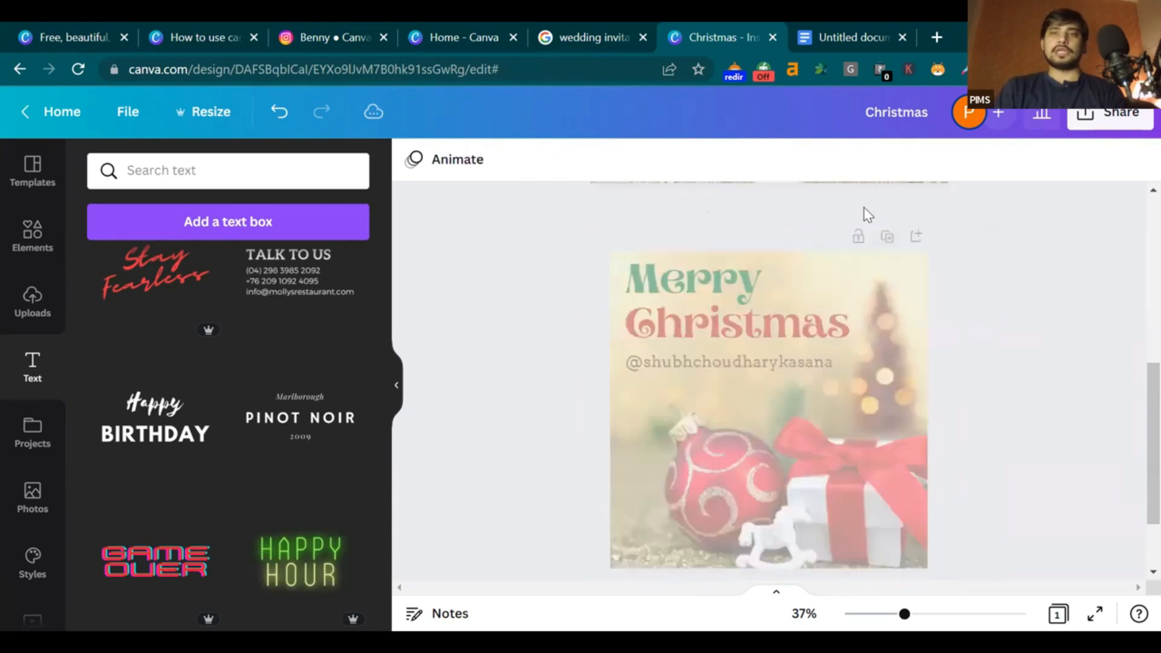
From the Home page, search templates for 'banner' and browse the 20,143 results
{"action": "left_click", "coordinate": [37, 112]}
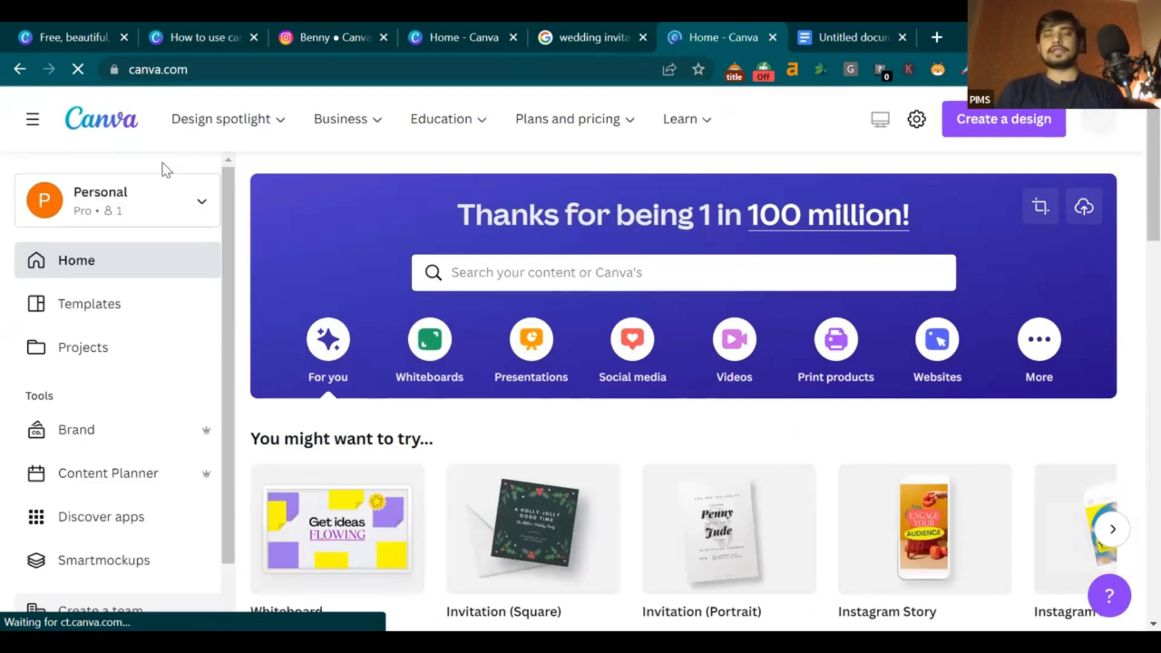
{"action": "left_click", "coordinate": [570, 272]}
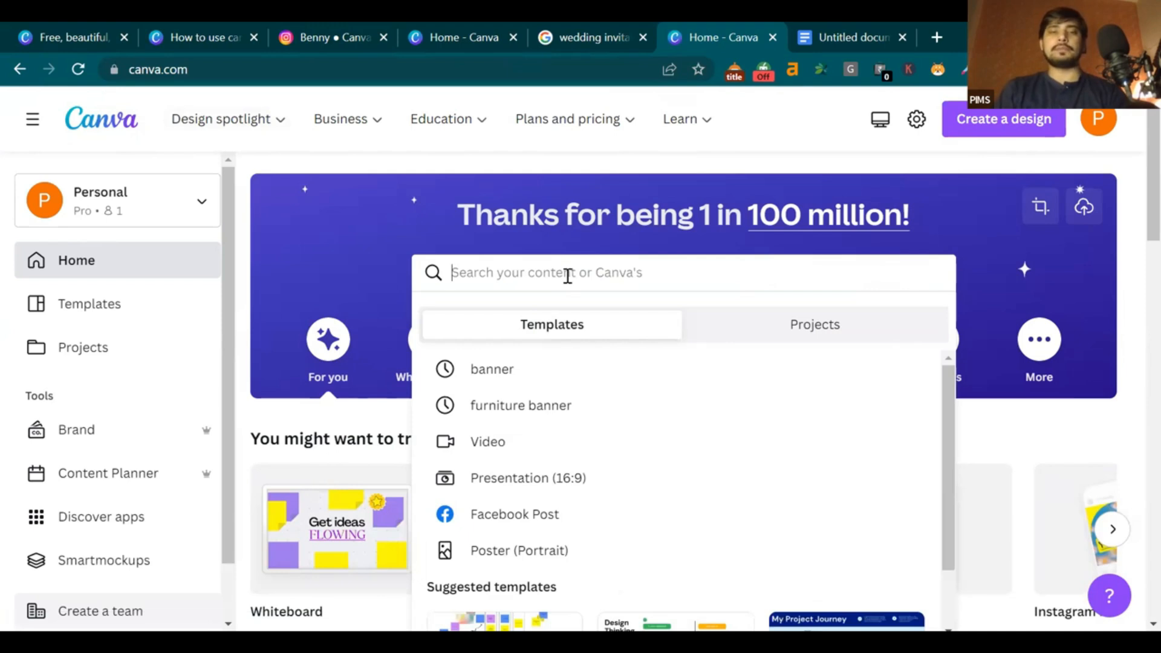
{"action": "type", "text": "banner"}
{"action": "key", "text": "Return"}
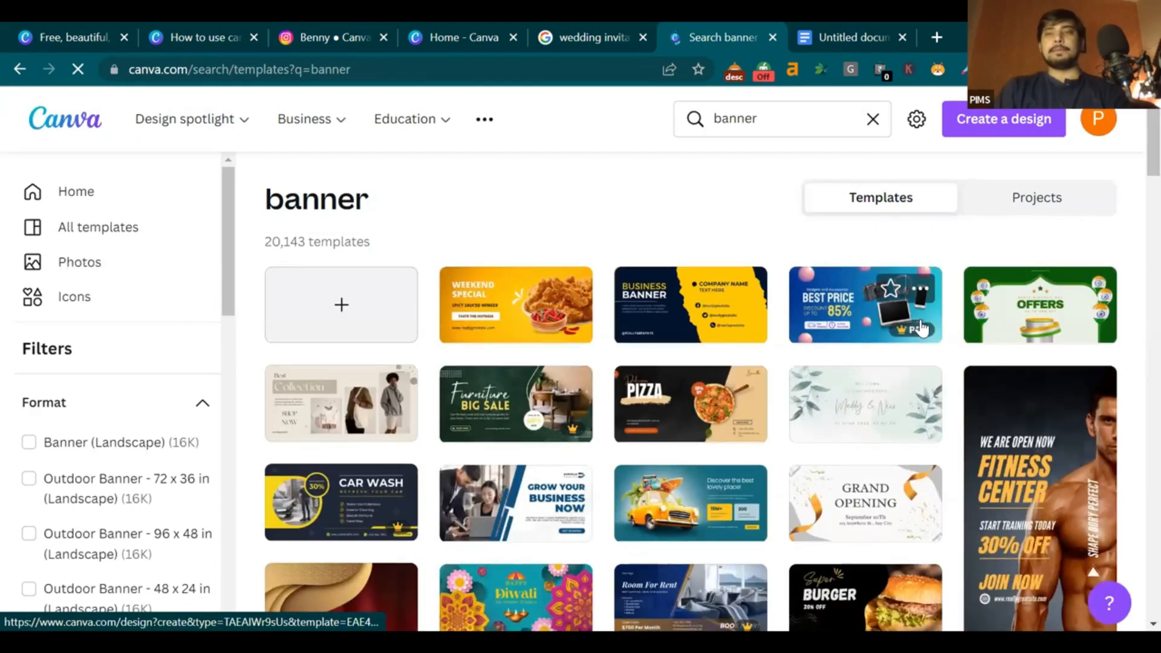
{"action": "scroll", "coordinate": [921, 328], "scroll_direction": "down", "scroll_amount": 2}
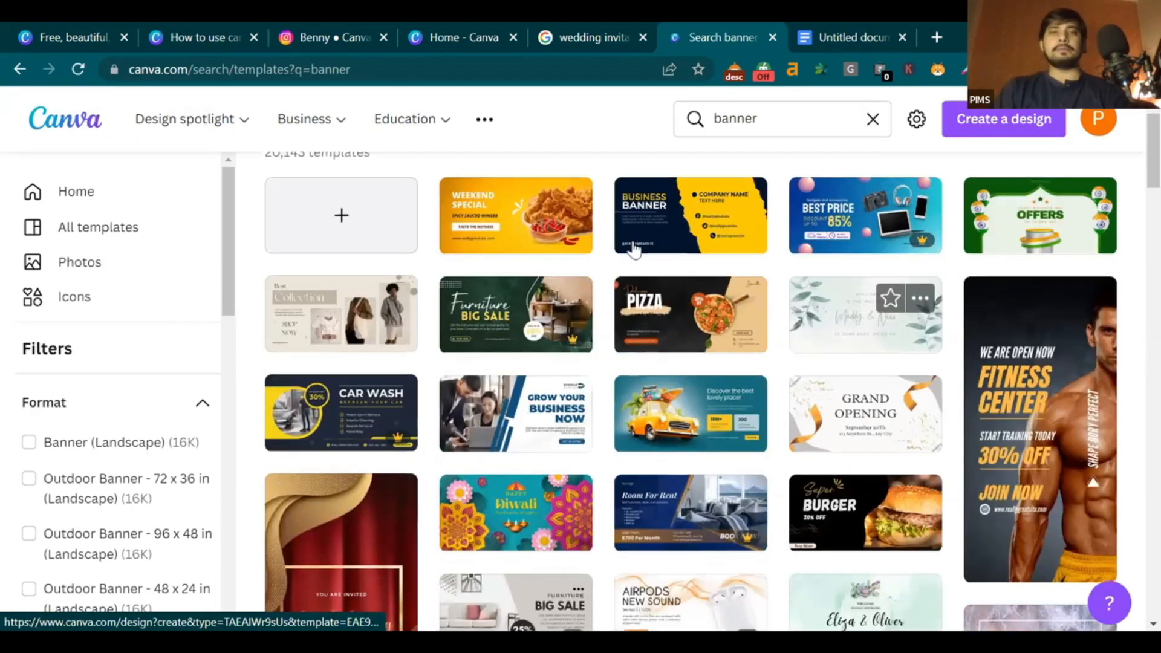
{"action": "scroll", "coordinate": [665, 375], "scroll_direction": "down", "scroll_amount": 8}
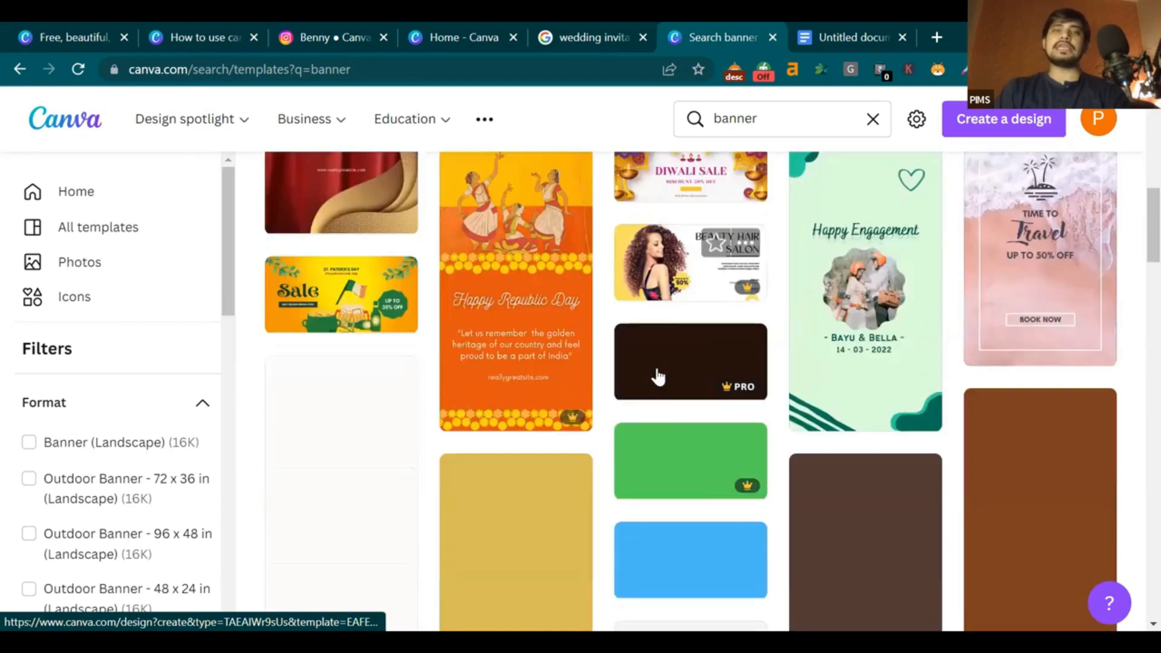
{"action": "scroll", "coordinate": [435, 266], "scroll_direction": "up", "scroll_amount": 4}
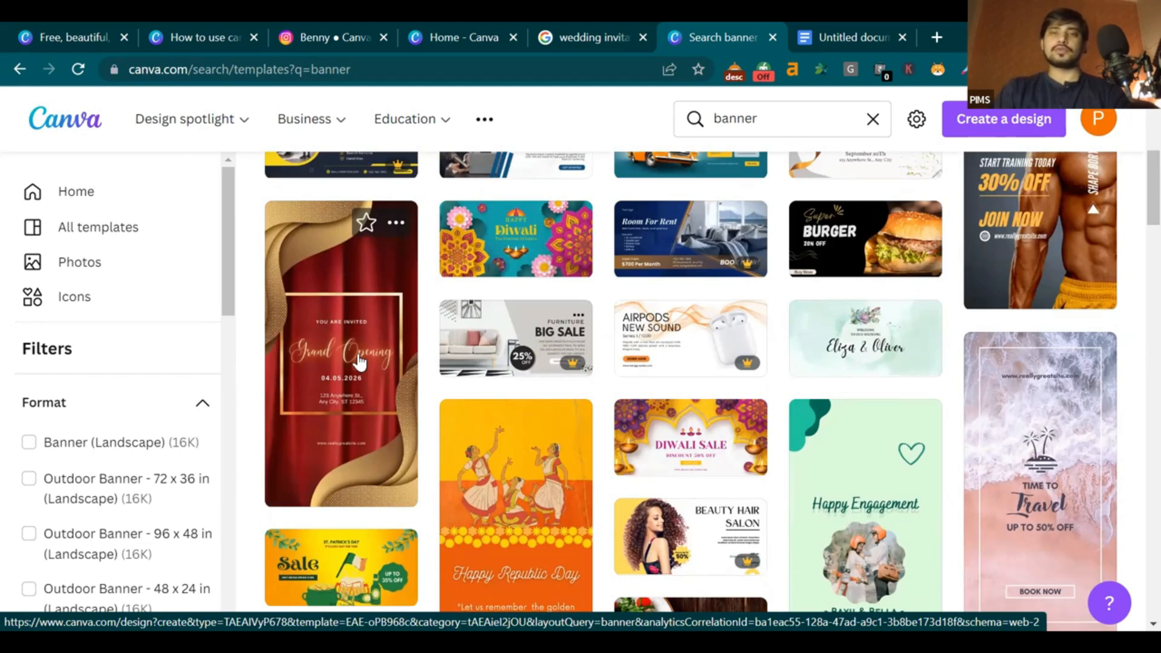
{"action": "scroll", "coordinate": [359, 361], "scroll_direction": "up", "scroll_amount": 6}
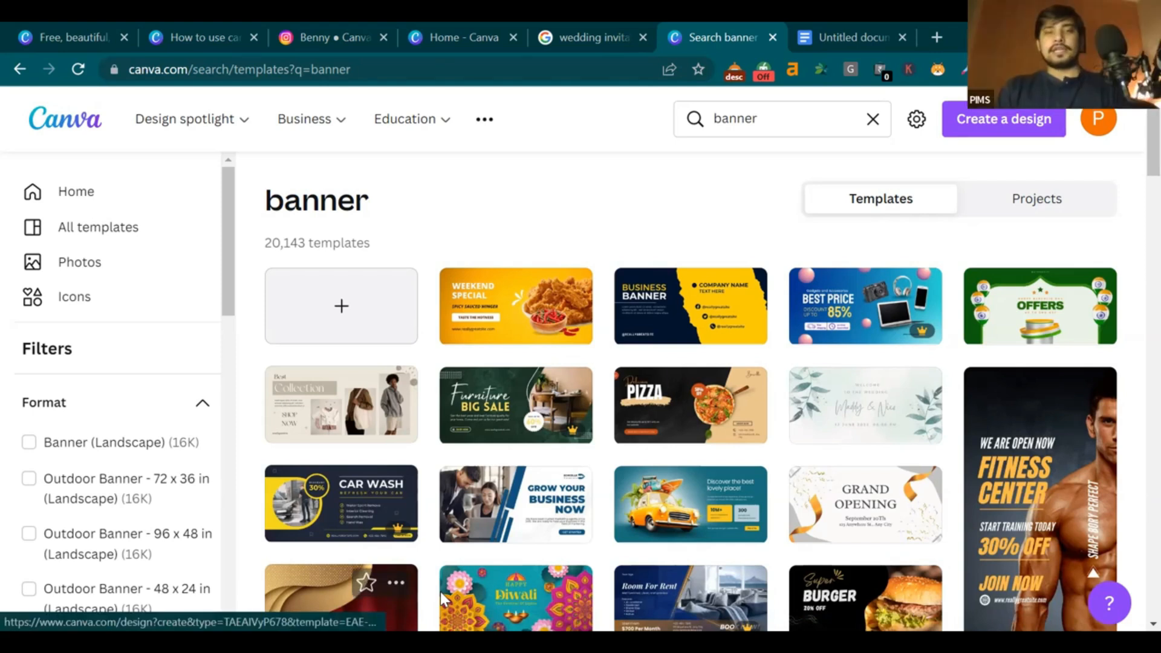
Start a blank Medium Banner (US) landscape design from the banner template results
{"action": "left_click", "coordinate": [212, 23]}
{"action": "left_click", "coordinate": [456, 24]}
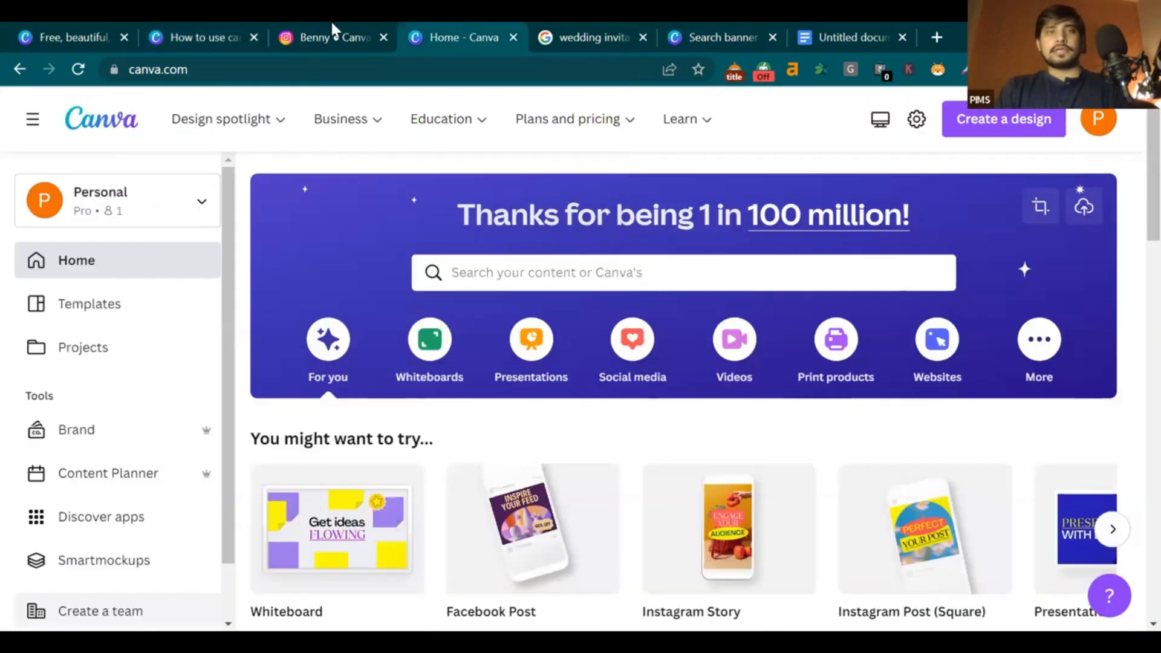
{"action": "left_click", "coordinate": [78, 25]}
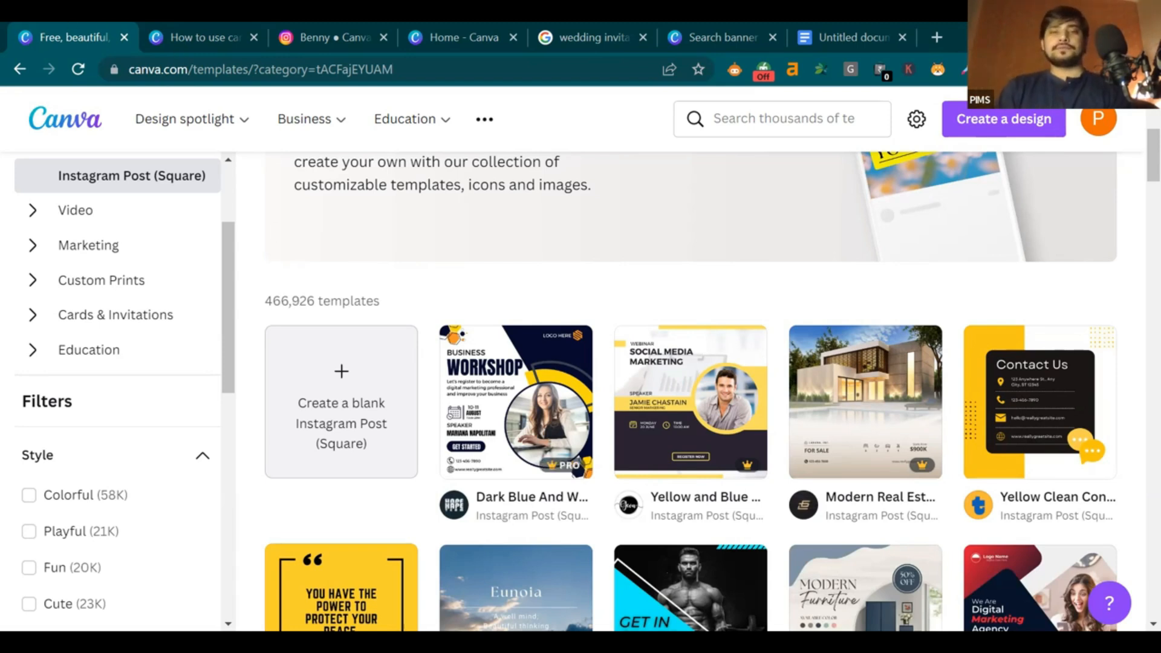
{"action": "left_click", "coordinate": [451, 39]}
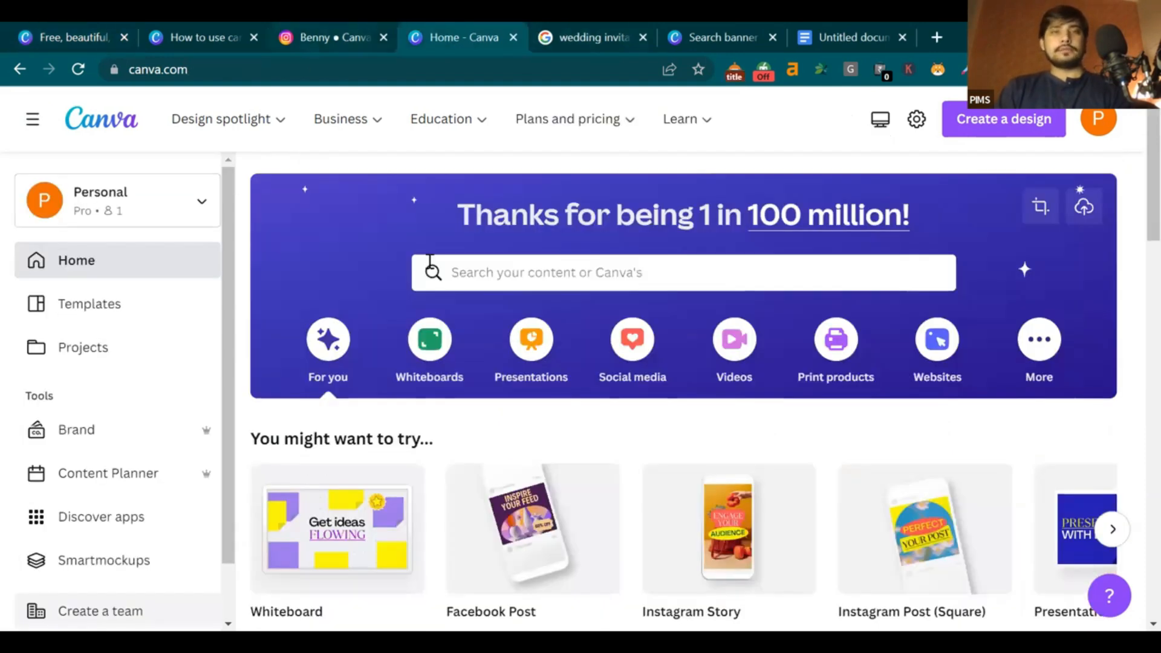
{"action": "left_click", "coordinate": [720, 38]}
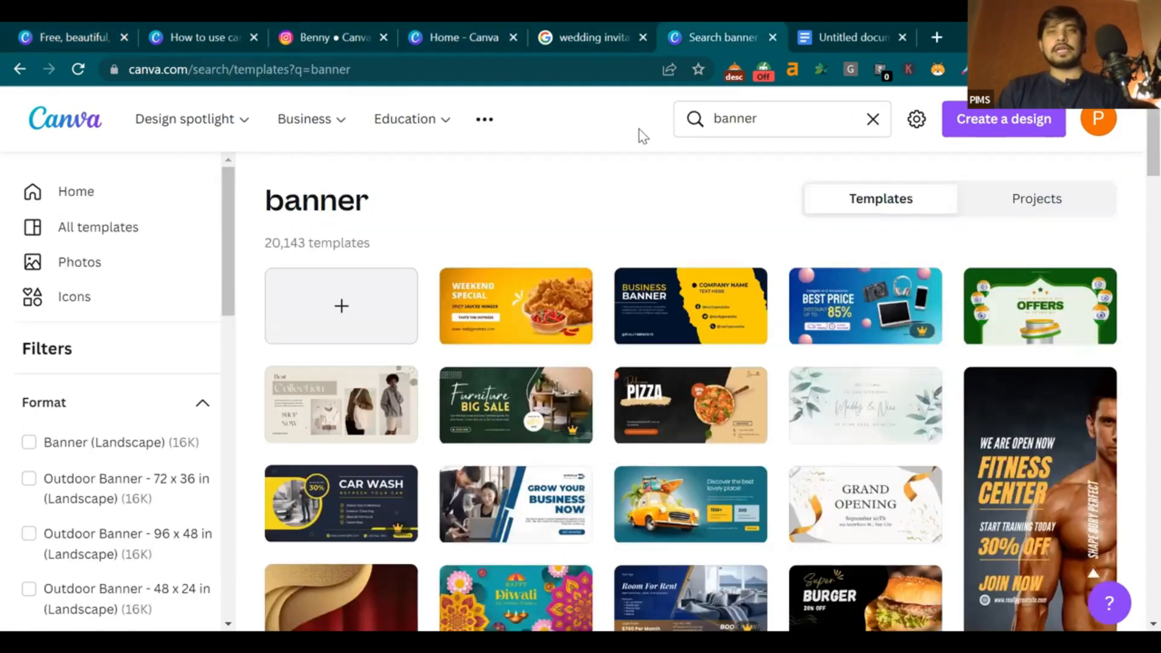
{"action": "left_click", "coordinate": [352, 312]}
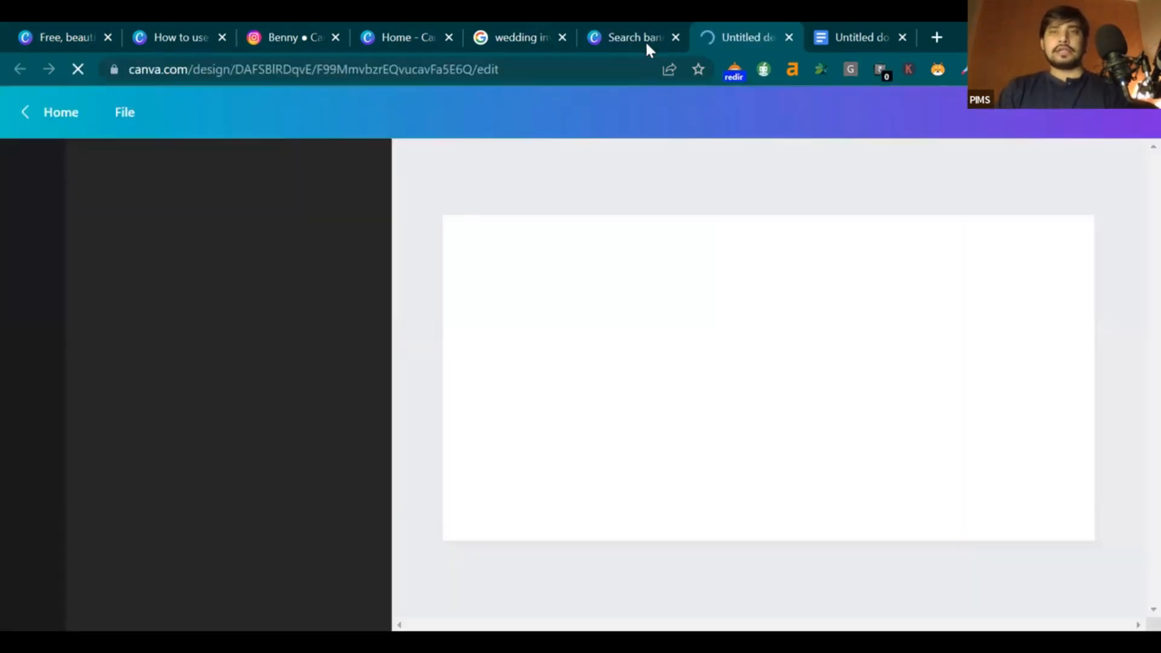
{"action": "left_click", "coordinate": [859, 36]}
{"action": "scroll", "coordinate": [733, 271], "scroll_direction": "down", "scroll_amount": 15}
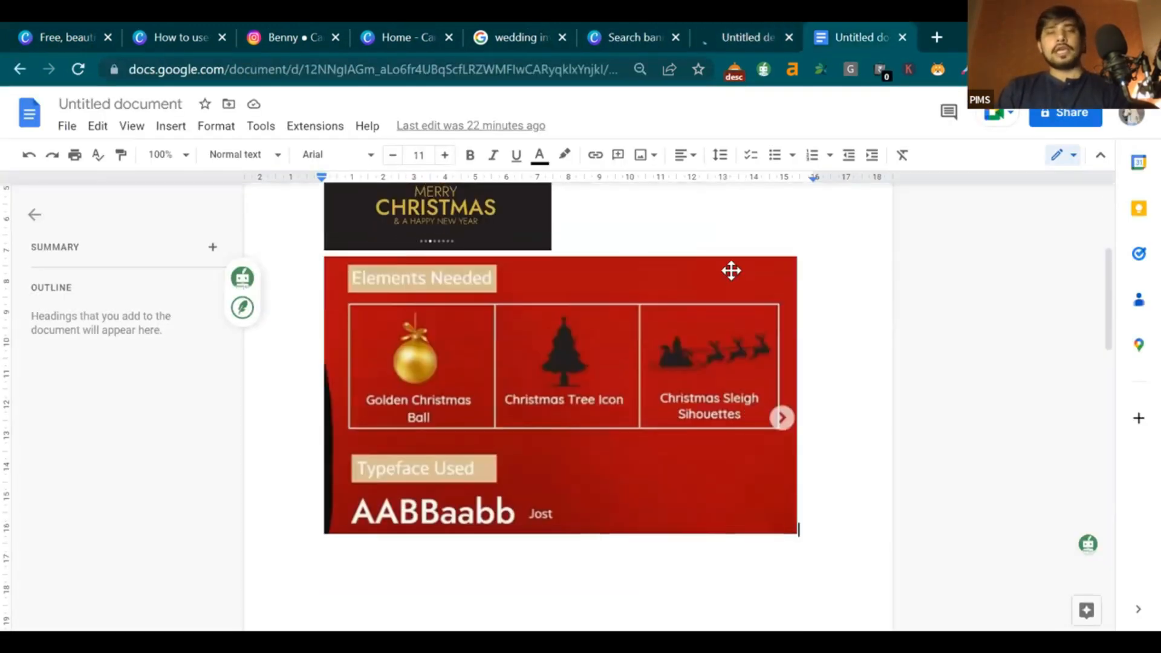
{"action": "scroll", "coordinate": [484, 302], "scroll_direction": "up", "scroll_amount": 1}
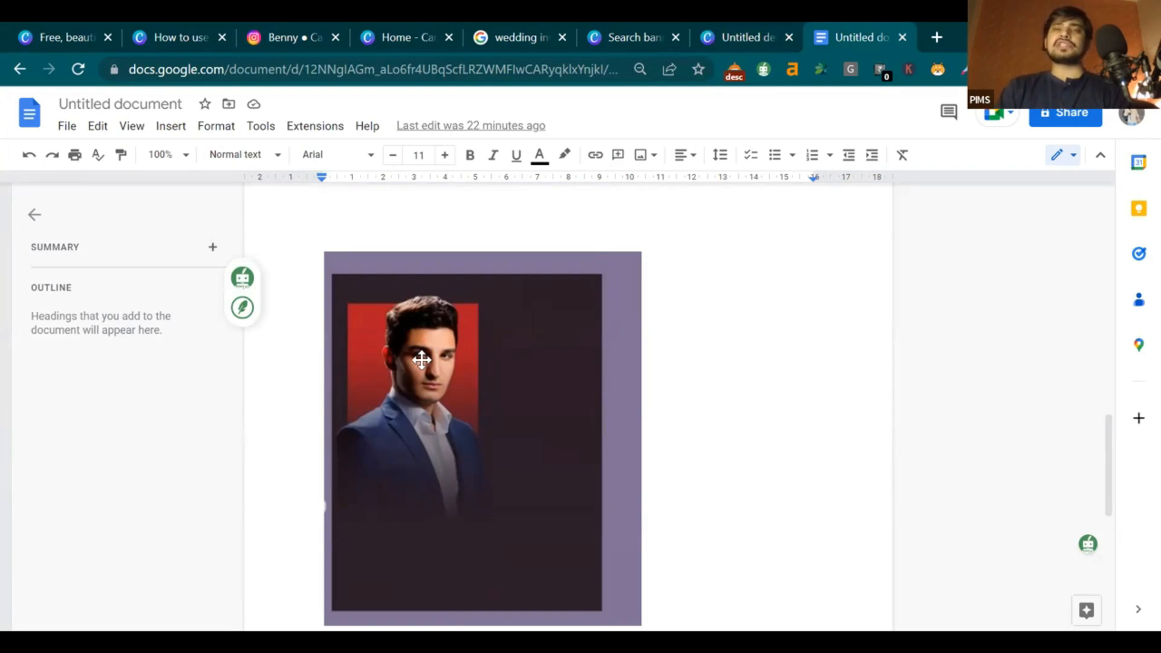
Fill the blank banner page's background with black from Default Colors
{"action": "left_click", "coordinate": [724, 28]}
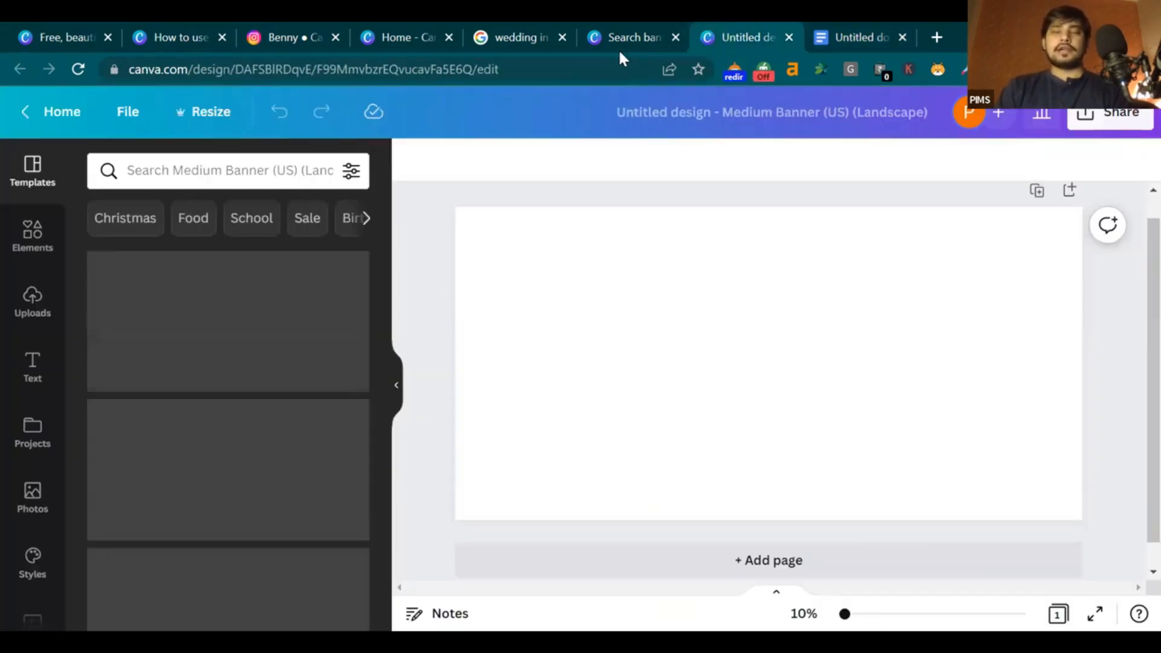
{"action": "left_click", "coordinate": [856, 27]}
{"action": "left_click", "coordinate": [717, 28]}
{"action": "left_click", "coordinate": [537, 311]}
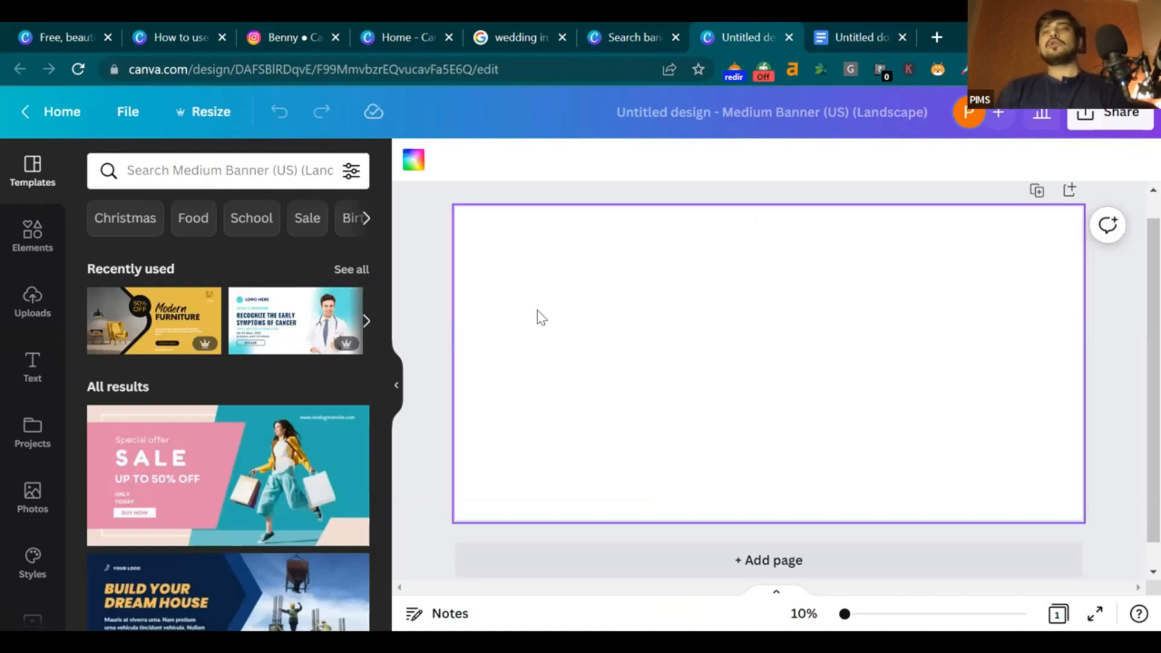
{"action": "left_click", "coordinate": [411, 165]}
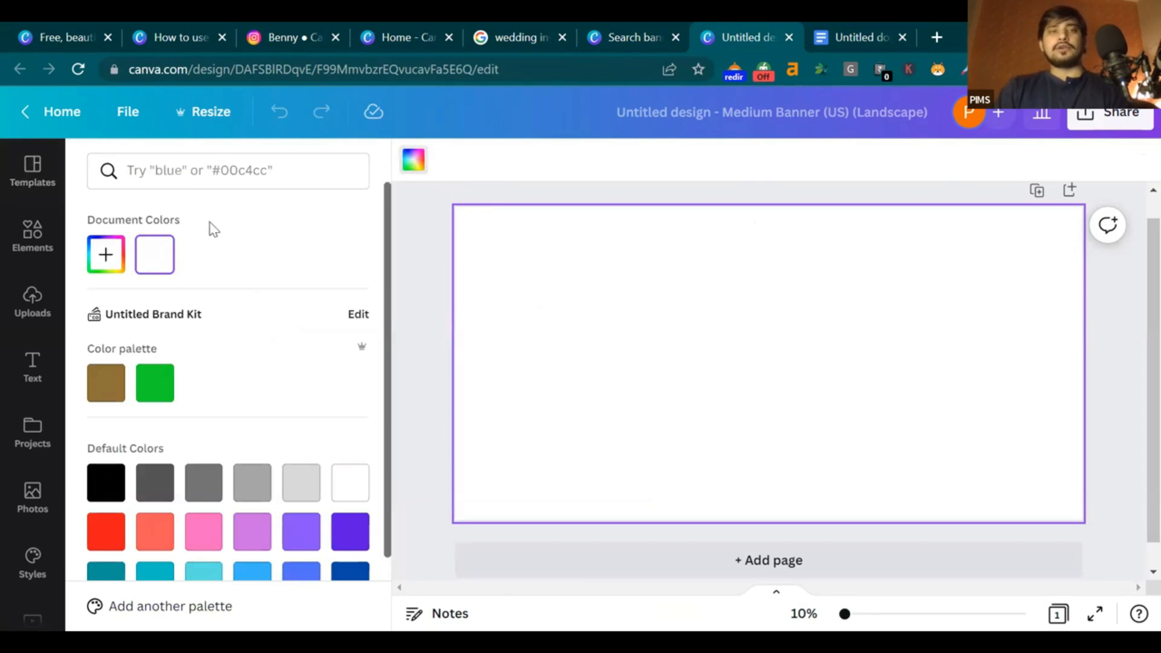
{"action": "left_click", "coordinate": [89, 493]}
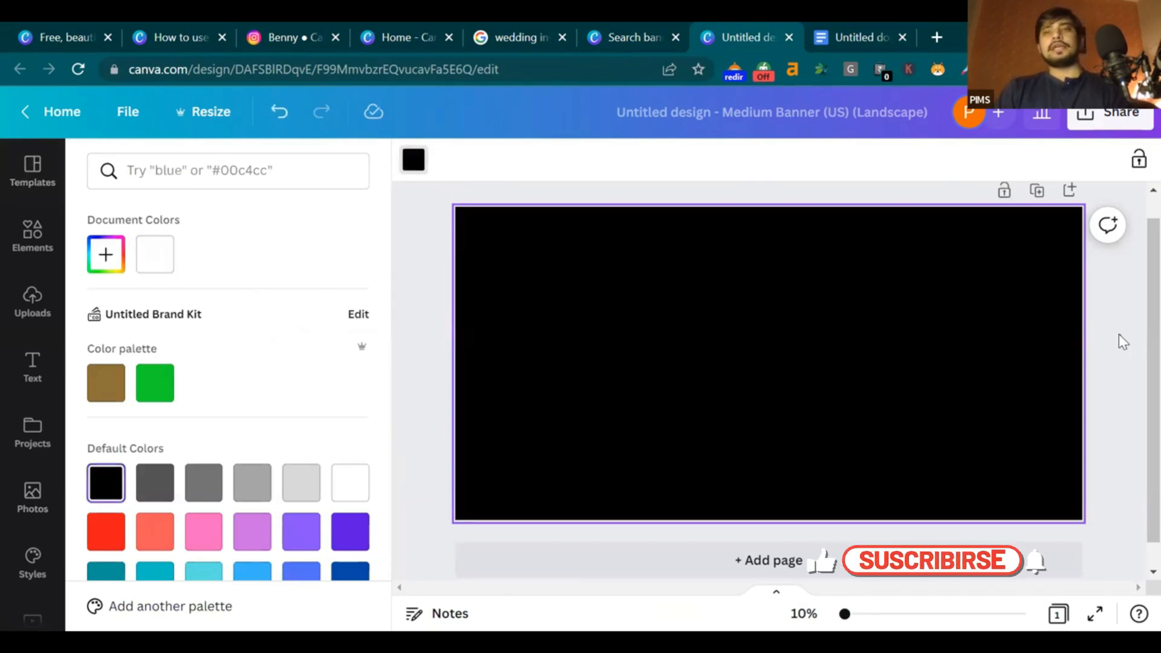
{"action": "left_click", "coordinate": [1063, 290]}
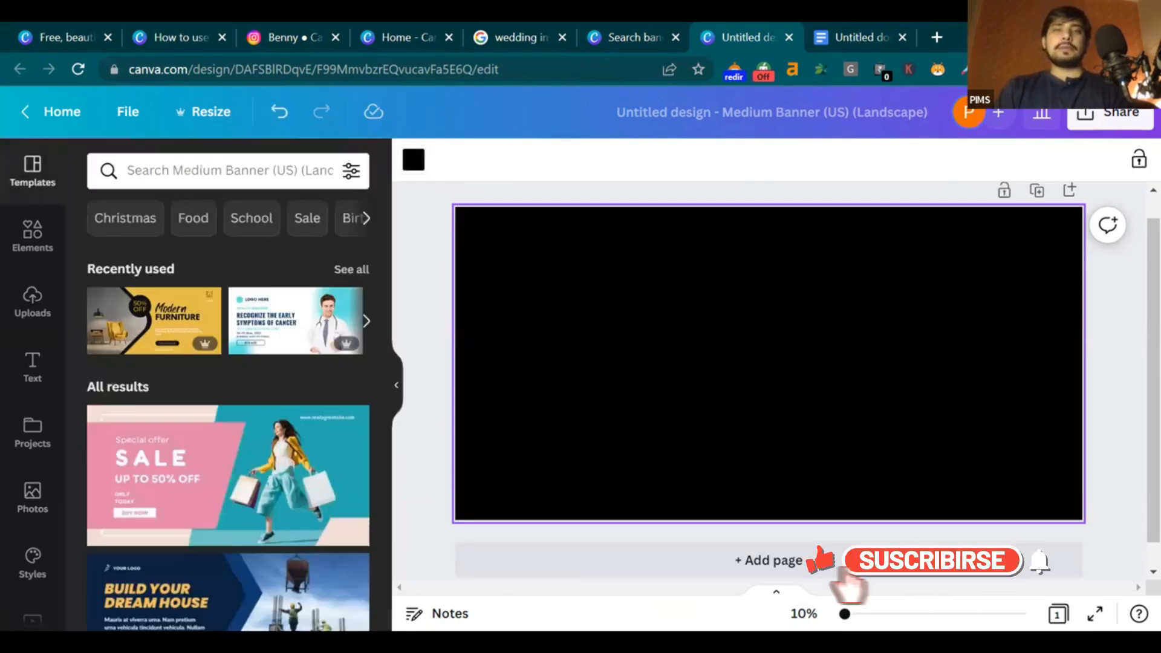
{"action": "left_click", "coordinate": [861, 37]}
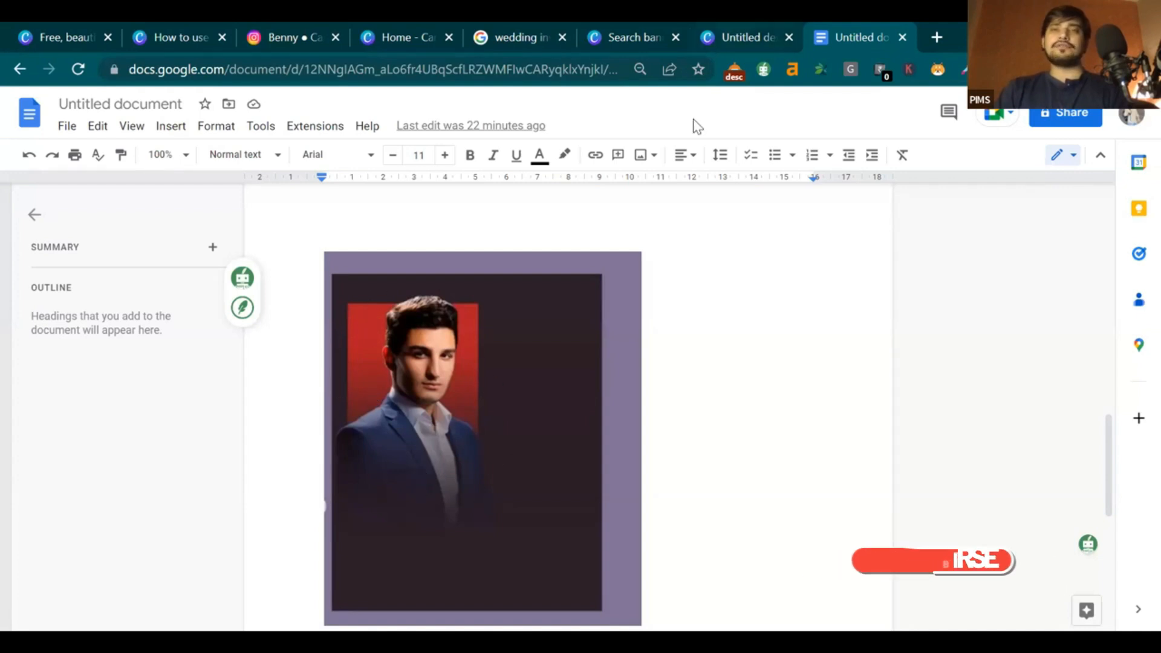
{"action": "left_click", "coordinate": [753, 37]}
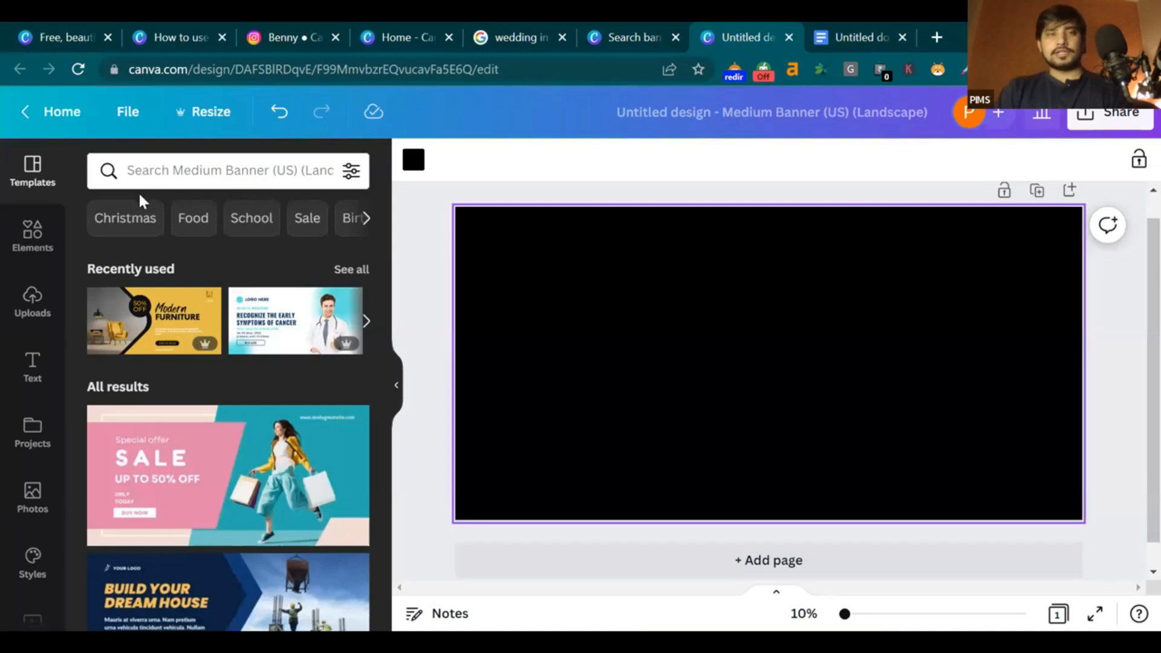
Search Elements for 'shape' and add a plain square to the banner
{"action": "left_click", "coordinate": [197, 163]}
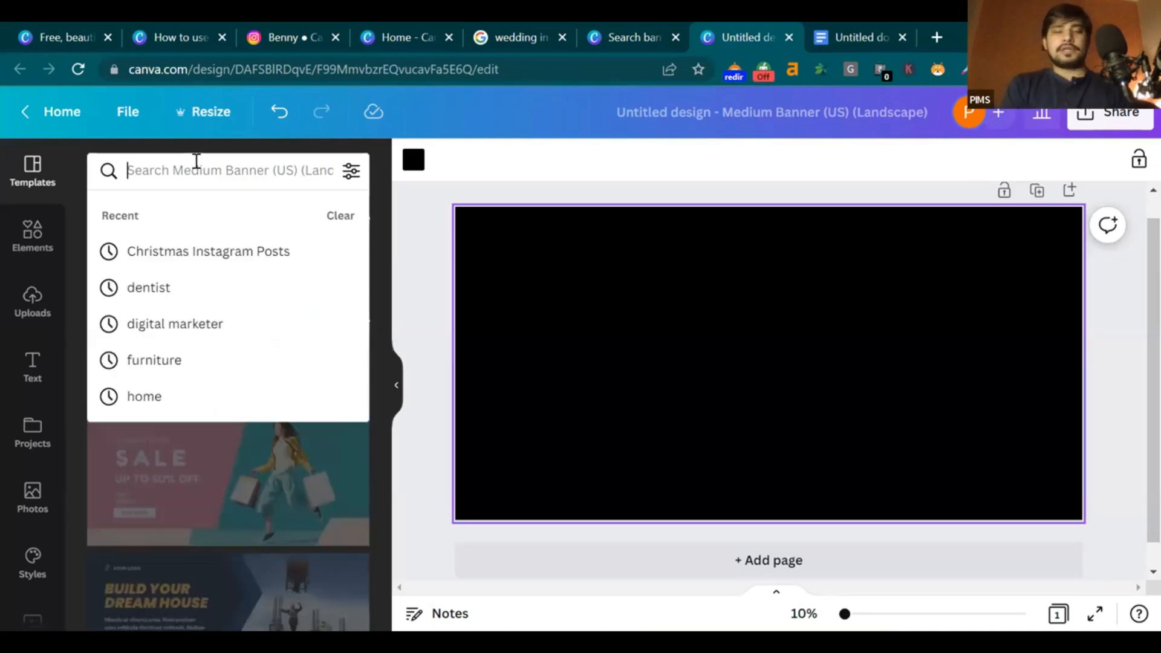
{"action": "type", "text": "shape"}
{"action": "key", "text": "Return"}
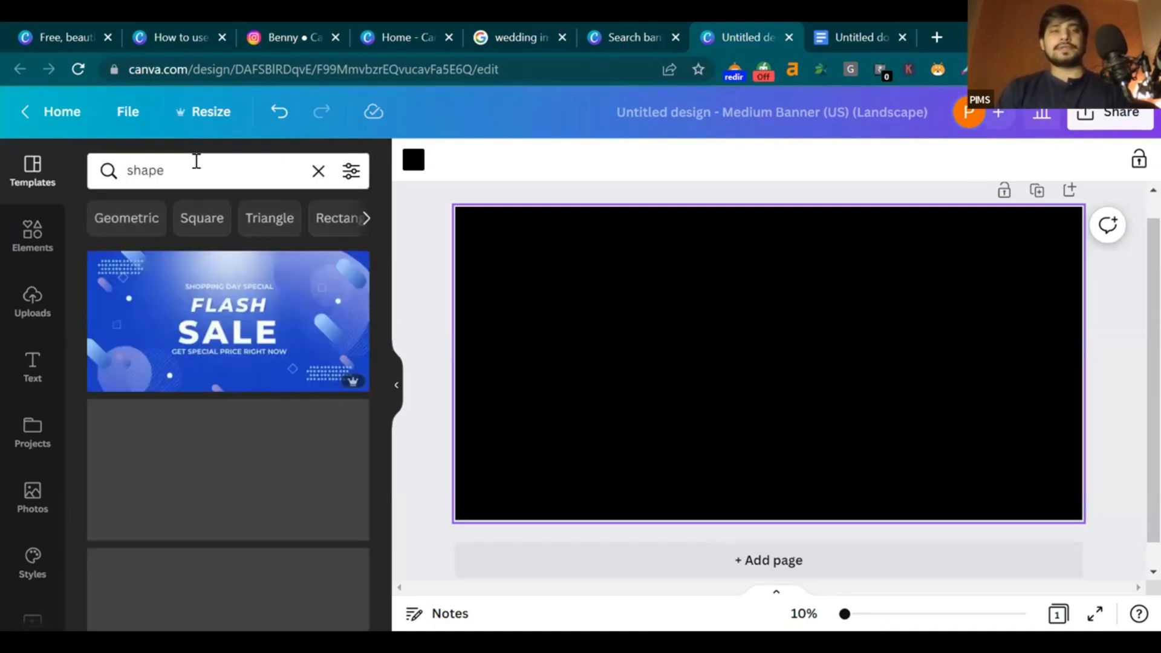
{"action": "left_click", "coordinate": [26, 229]}
{"action": "left_click", "coordinate": [240, 179]}
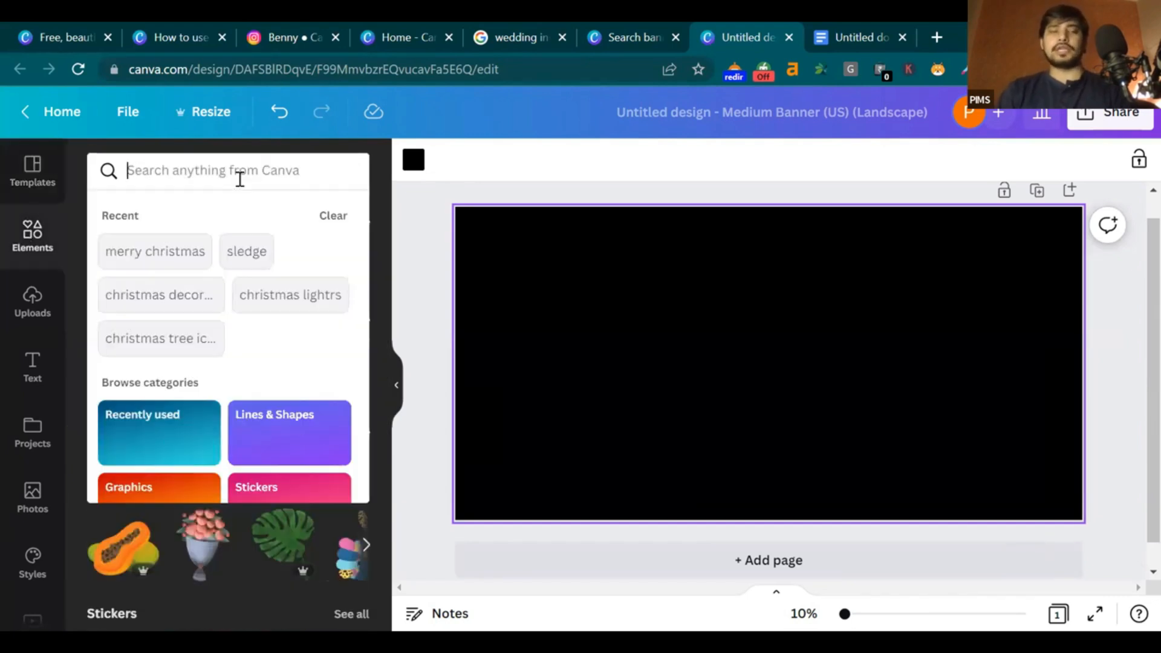
{"action": "type", "text": "shape"}
{"action": "key", "text": "Return"}
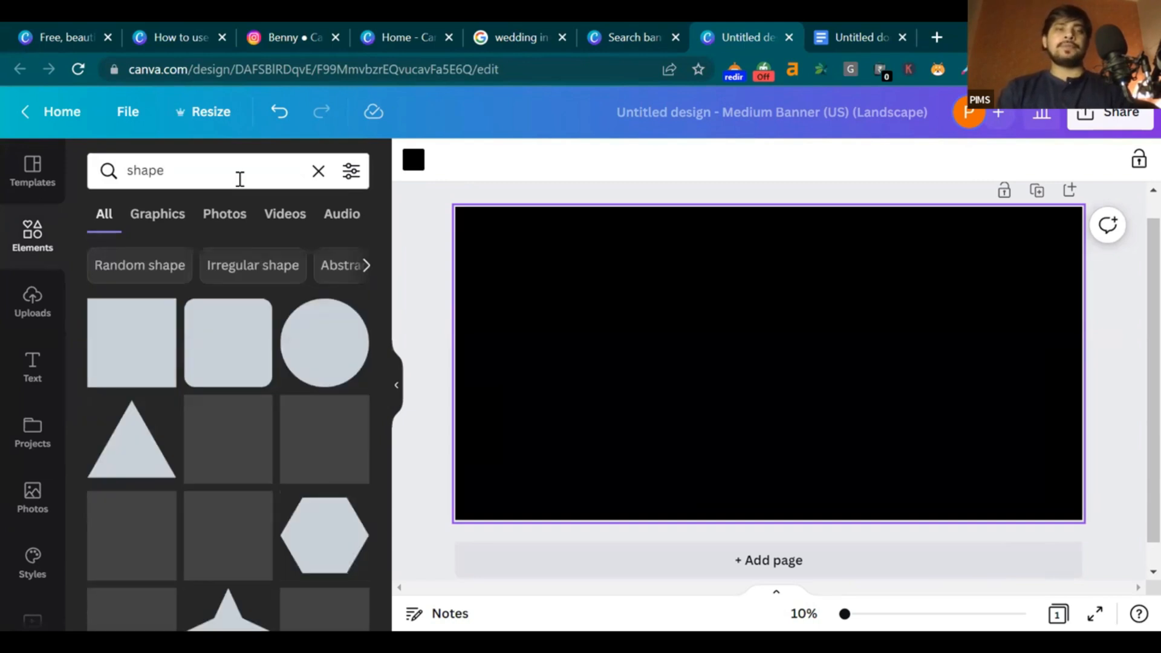
{"action": "left_click", "coordinate": [162, 348]}
Move the square to the banner's upper left and colour it red
{"action": "left_click", "coordinate": [889, 378]}
{"action": "left_click_drag", "start_coordinate": [788, 383], "coordinate": [584, 417]}
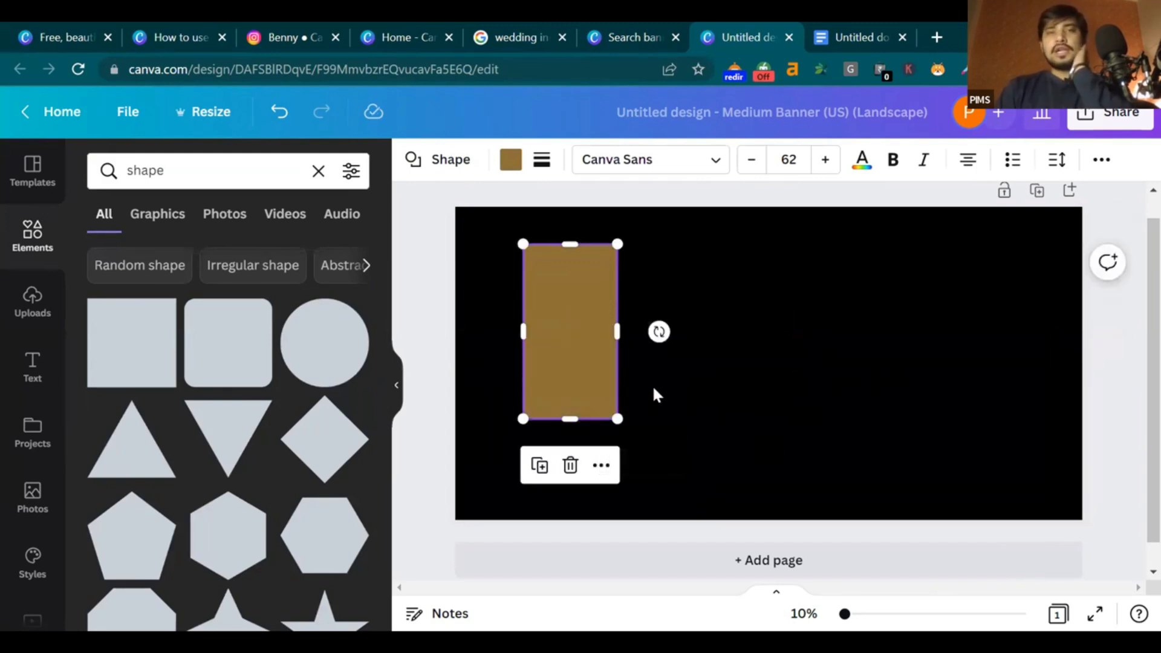
{"action": "left_click", "coordinate": [699, 378]}
{"action": "left_click", "coordinate": [590, 343]}
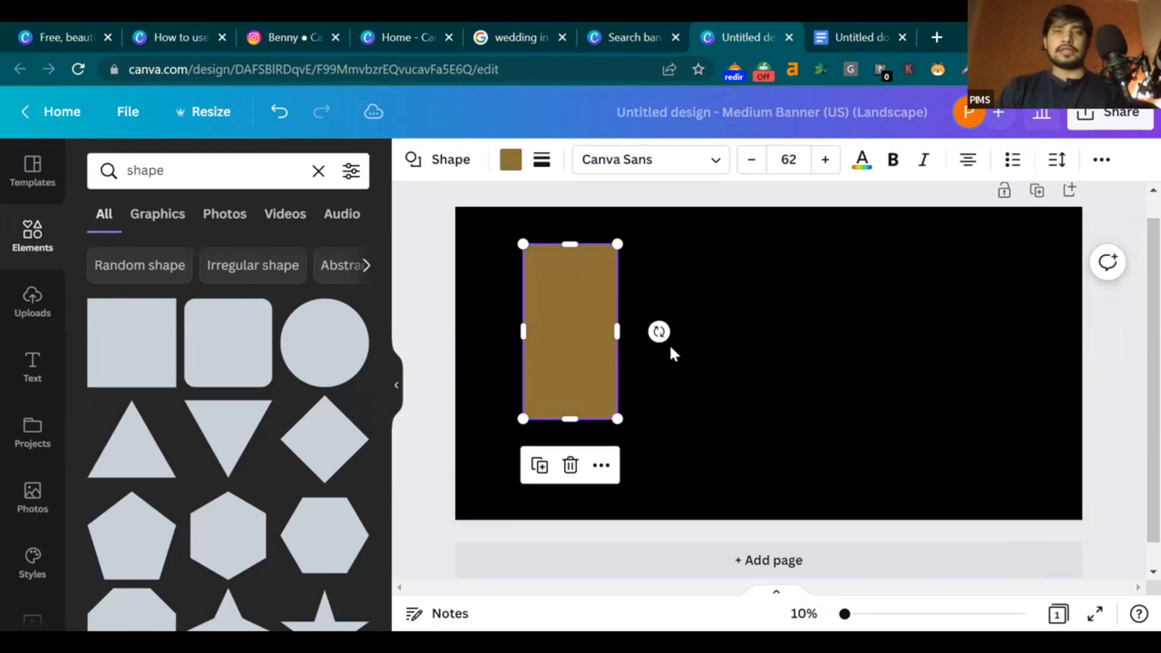
{"action": "left_click", "coordinate": [511, 159]}
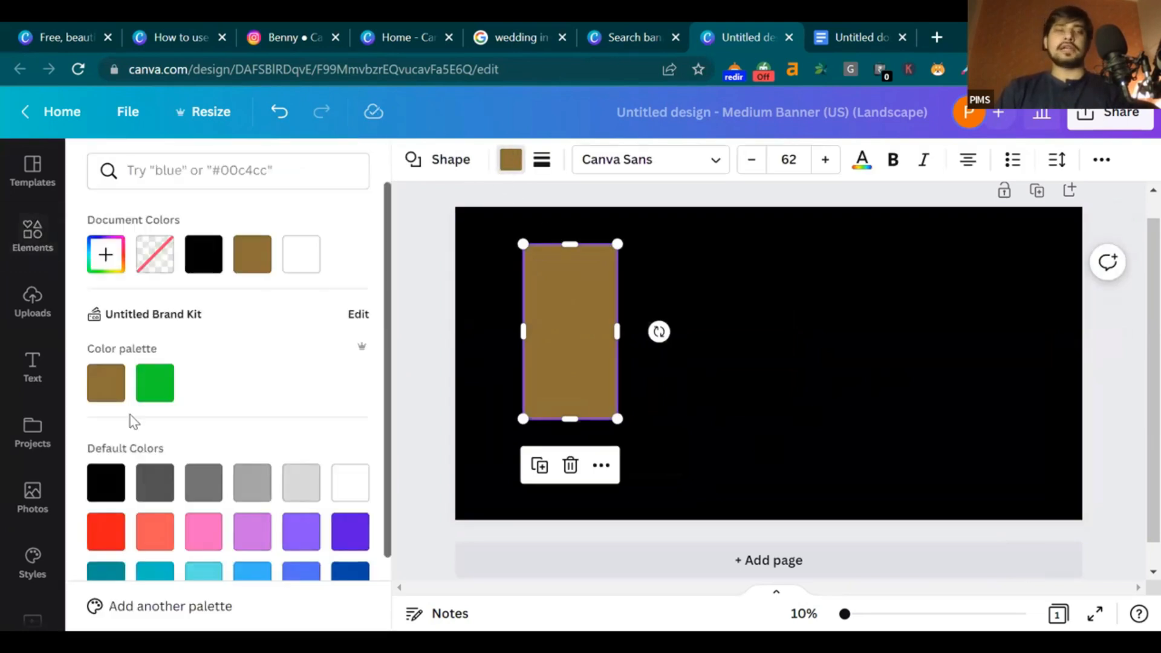
{"action": "scroll", "coordinate": [134, 421], "scroll_direction": "down", "scroll_amount": 2}
{"action": "scroll", "coordinate": [181, 272], "scroll_direction": "up", "scroll_amount": 2}
{"action": "scroll", "coordinate": [103, 213], "scroll_direction": "down", "scroll_amount": 2}
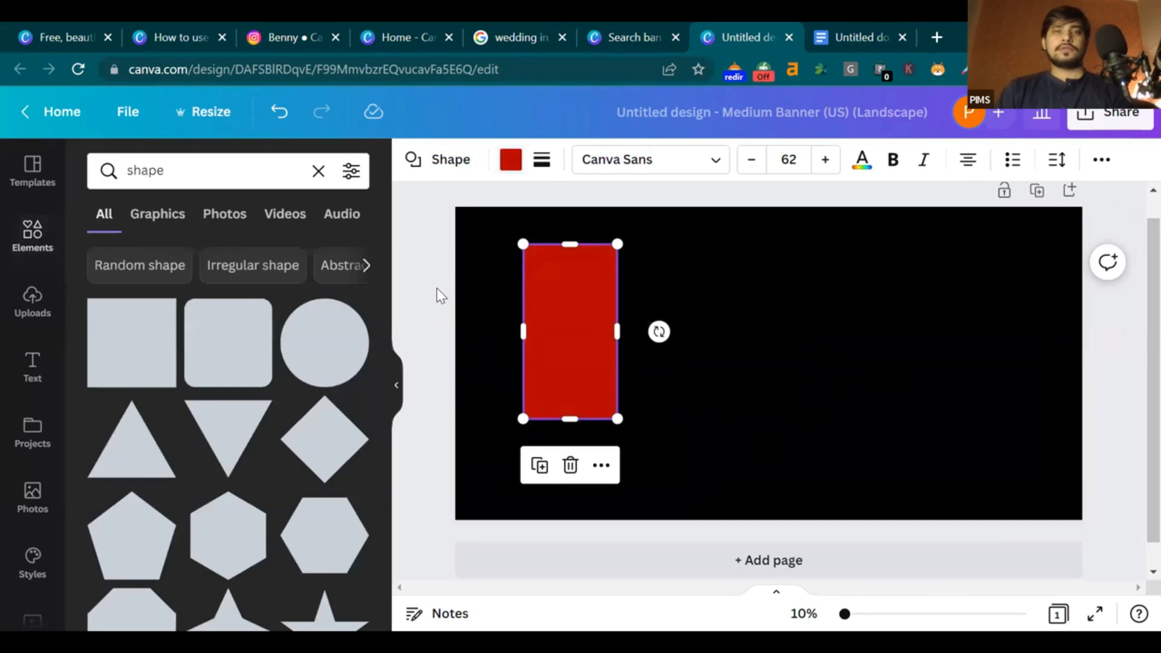
{"action": "left_click", "coordinate": [730, 343]}
Stretch the red rectangle into a taller panel, then check the reference portrait
{"action": "left_click_drag", "start_coordinate": [580, 345], "coordinate": [668, 319]}
{"action": "left_click_drag", "start_coordinate": [663, 405], "coordinate": [676, 456]}
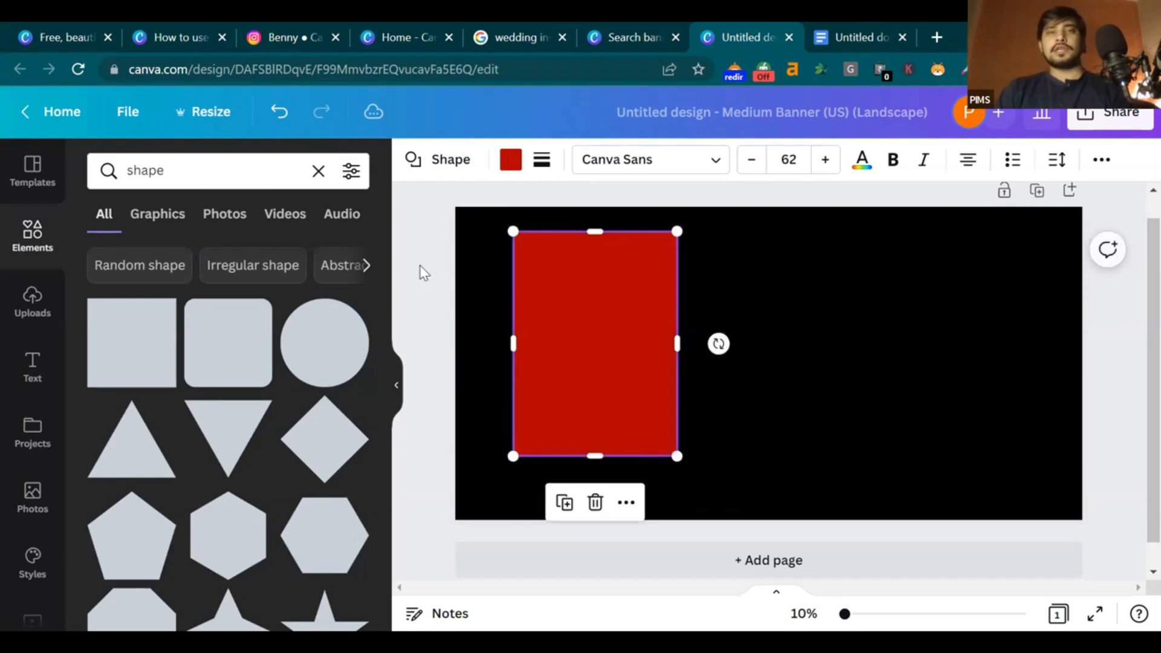
{"action": "left_click", "coordinate": [1021, 476]}
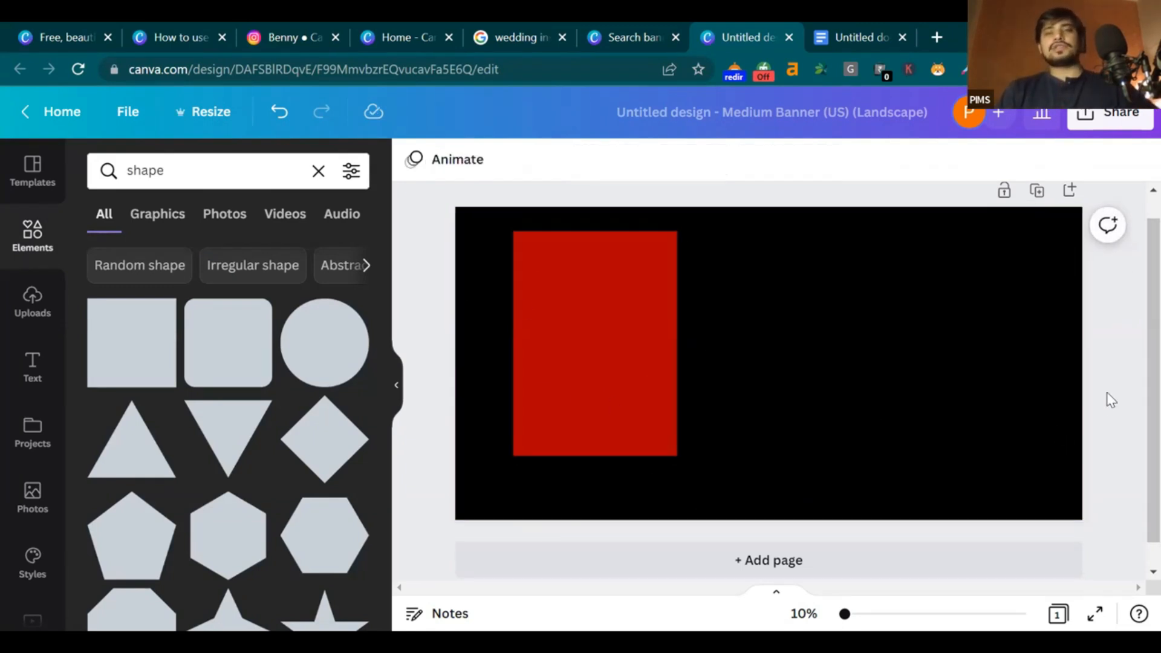
{"action": "left_click", "coordinate": [868, 29]}
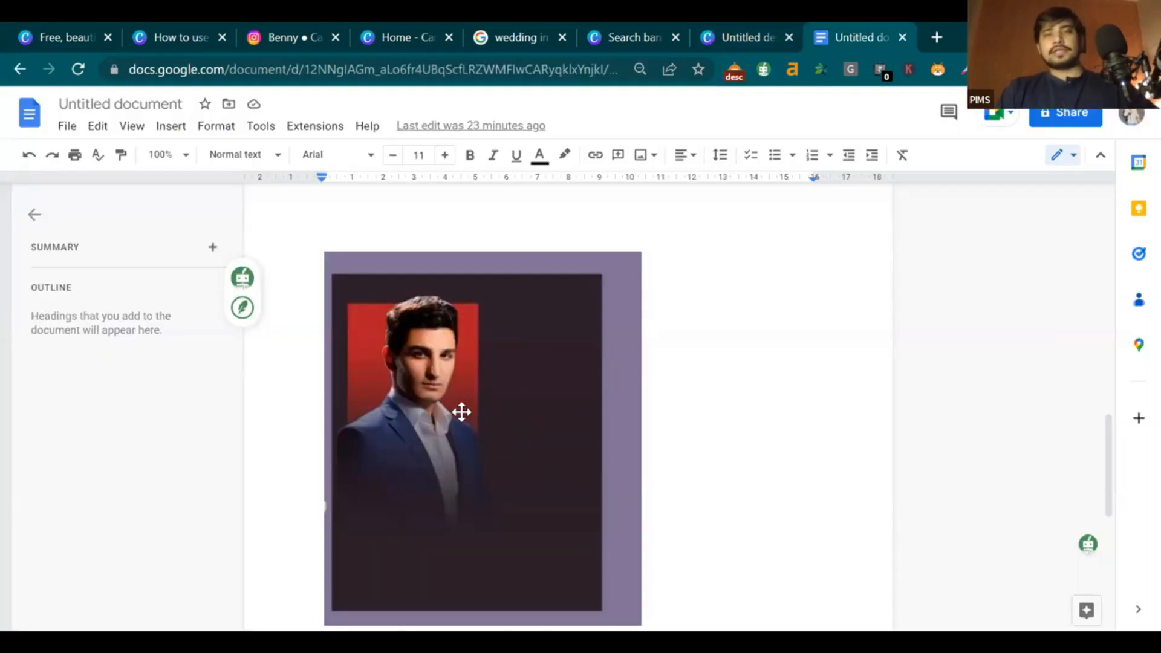
Replace the 'shape' search with 'black' in Elements and filter the results to Graphics
{"action": "left_click", "coordinate": [706, 33]}
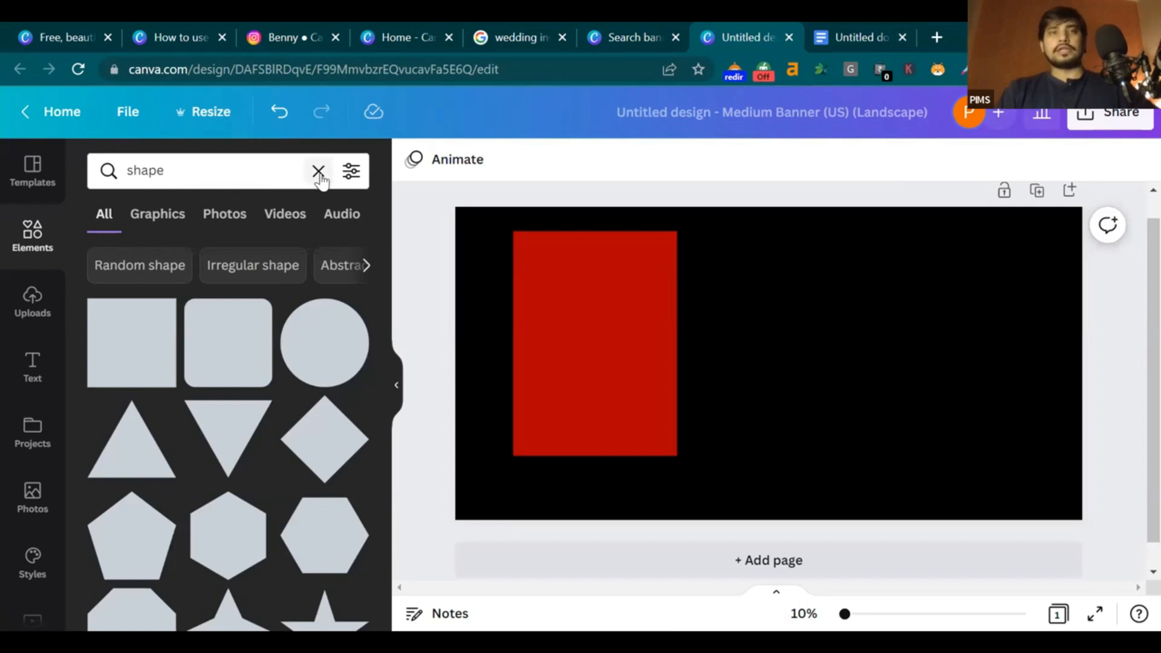
{"action": "left_click", "coordinate": [319, 172]}
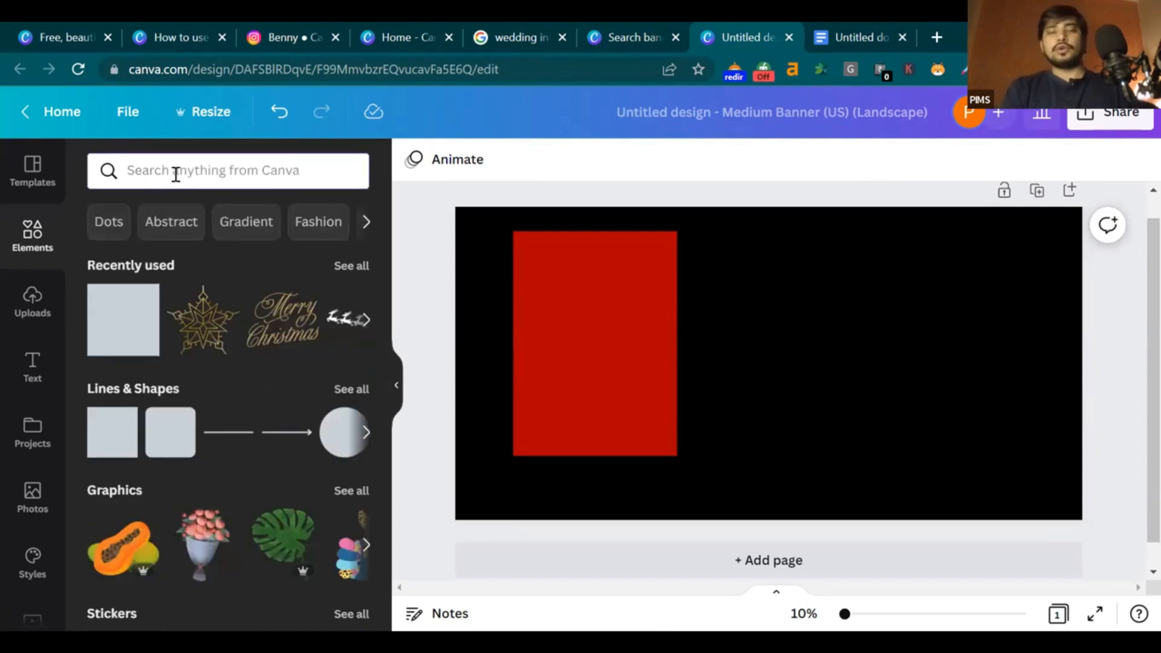
{"action": "left_click", "coordinate": [175, 174]}
{"action": "type", "text": "black"}
{"action": "key", "text": "Return"}
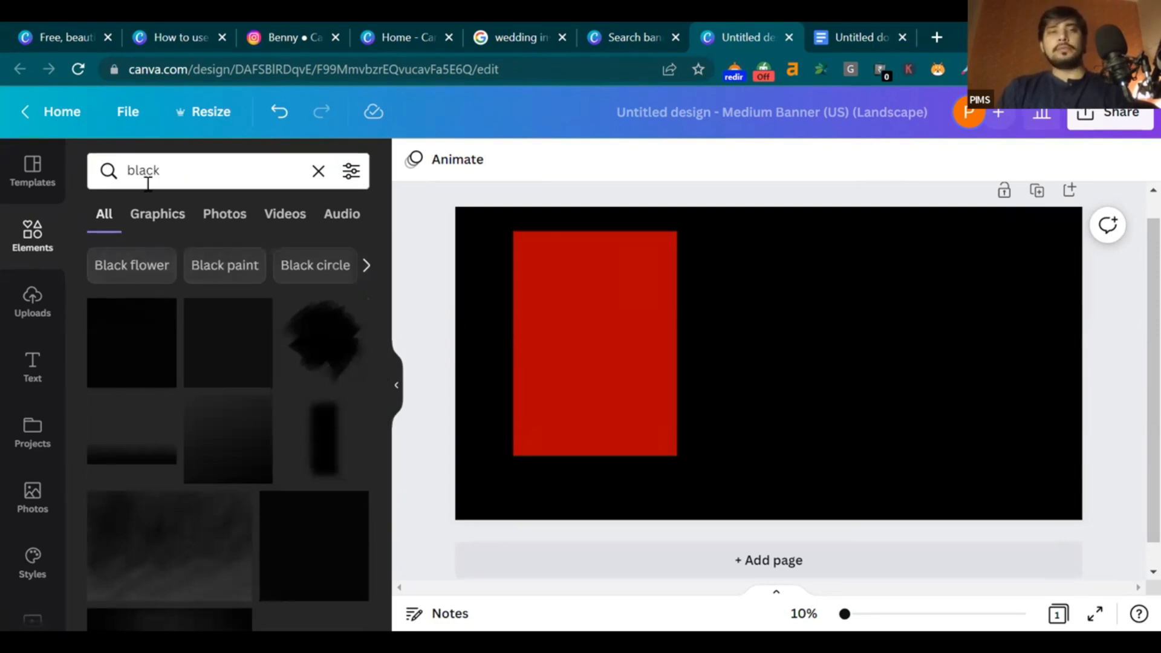
{"action": "left_click", "coordinate": [154, 215]}
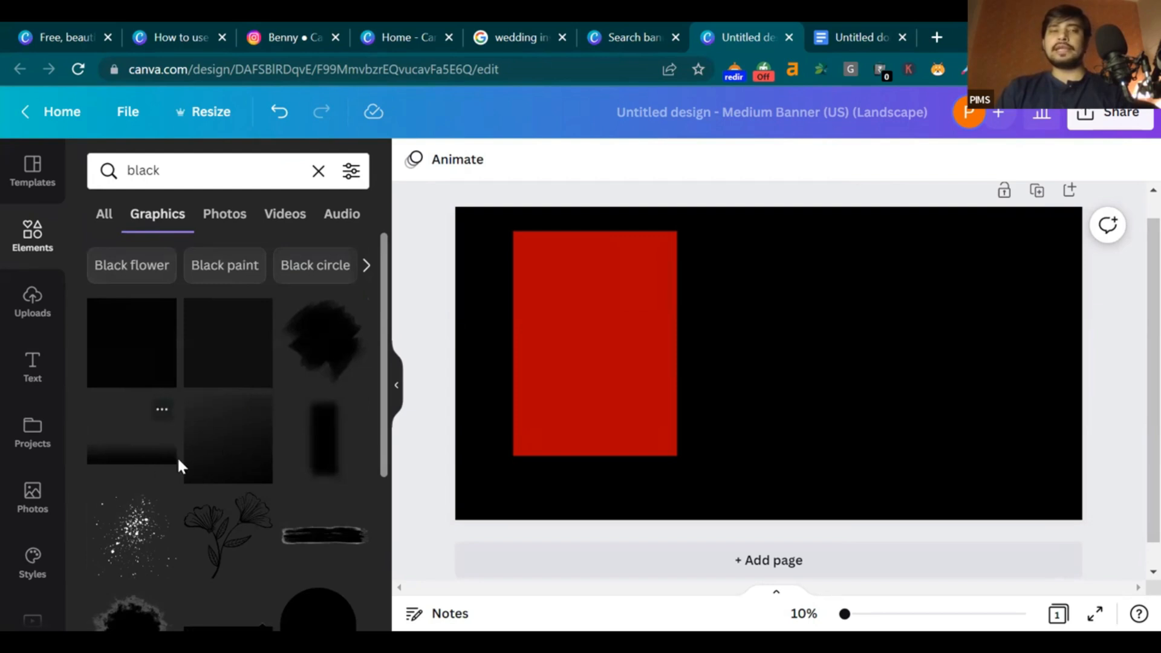
Add the black gradient graphic and size it to cover the red rectangle's edges exactly
{"action": "left_click", "coordinate": [259, 466]}
{"action": "left_click_drag", "start_coordinate": [721, 432], "coordinate": [562, 440]}
{"action": "left_click_drag", "start_coordinate": [712, 467], "coordinate": [695, 456]}
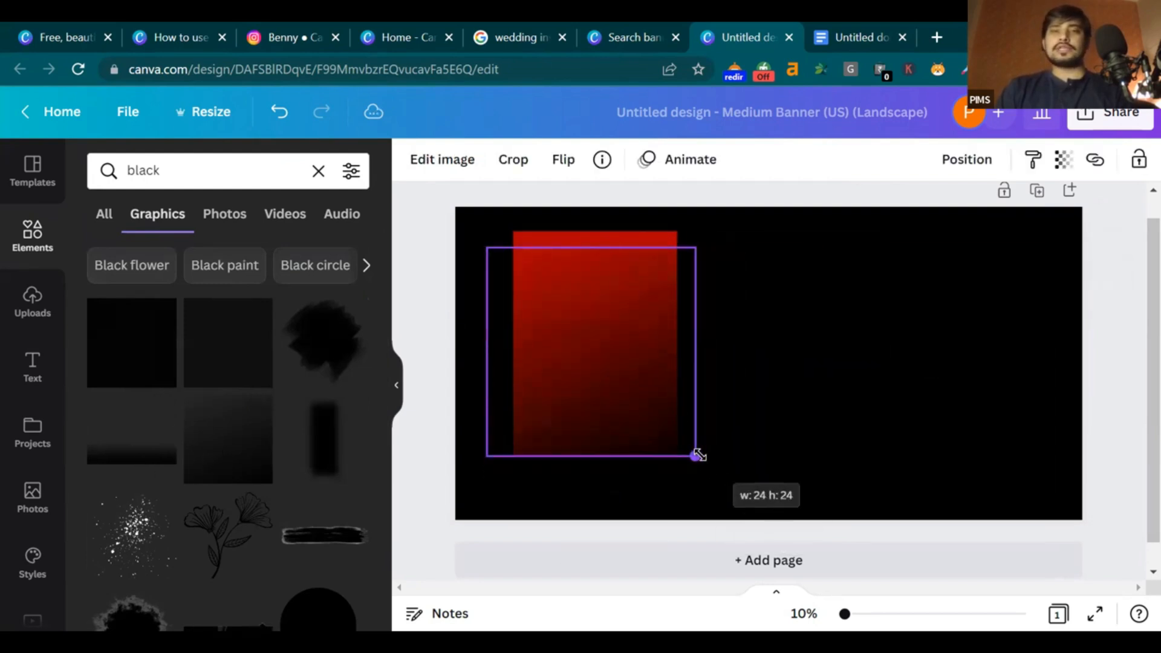
{"action": "left_click_drag", "start_coordinate": [695, 247], "coordinate": [684, 259]}
{"action": "left_click_drag", "start_coordinate": [686, 347], "coordinate": [658, 355]}
{"action": "left_click", "coordinate": [772, 393]}
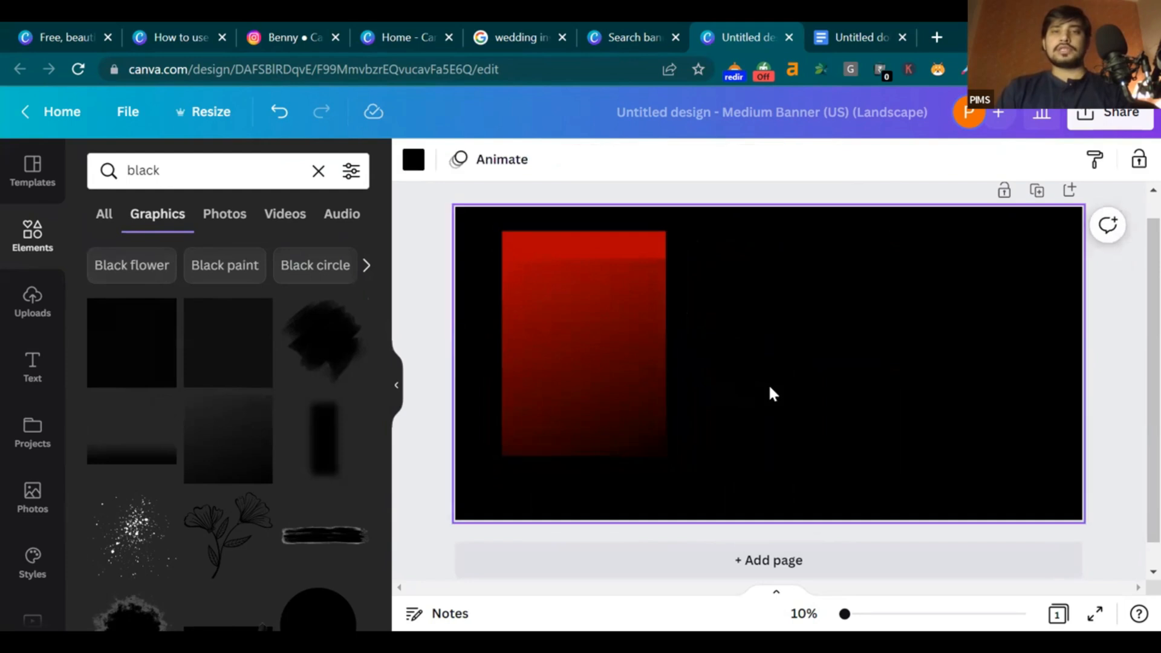
{"action": "left_click", "coordinate": [632, 315]}
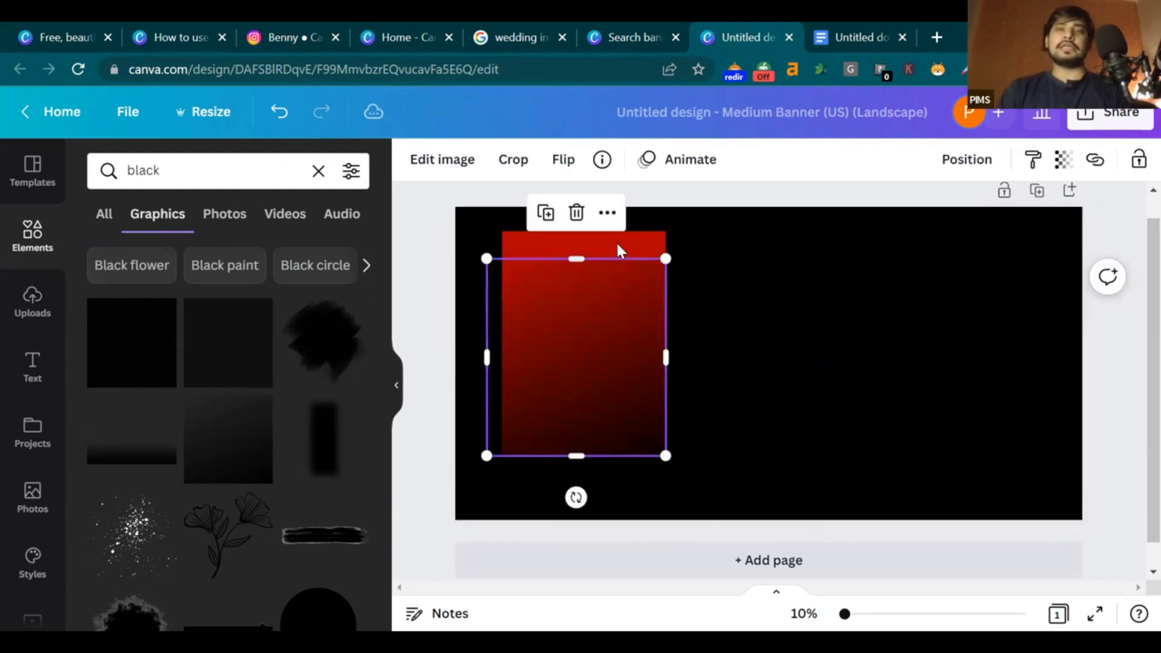
{"action": "left_click_drag", "start_coordinate": [573, 262], "coordinate": [576, 231]}
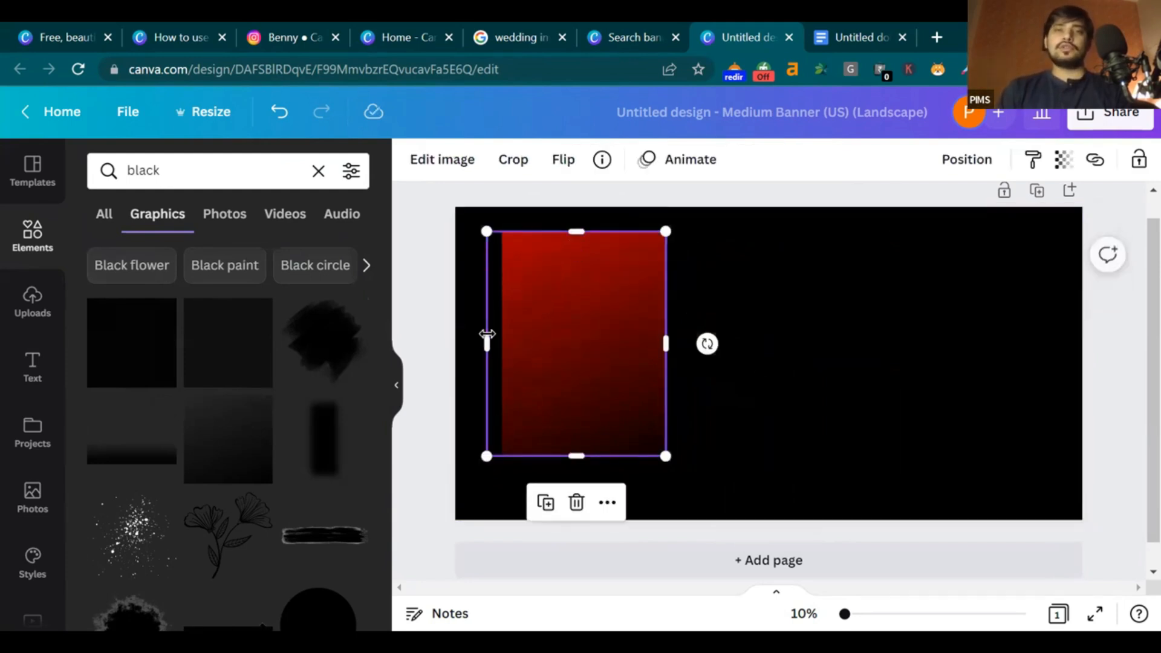
{"action": "left_click_drag", "start_coordinate": [495, 336], "coordinate": [507, 340]}
{"action": "left_click", "coordinate": [843, 368]}
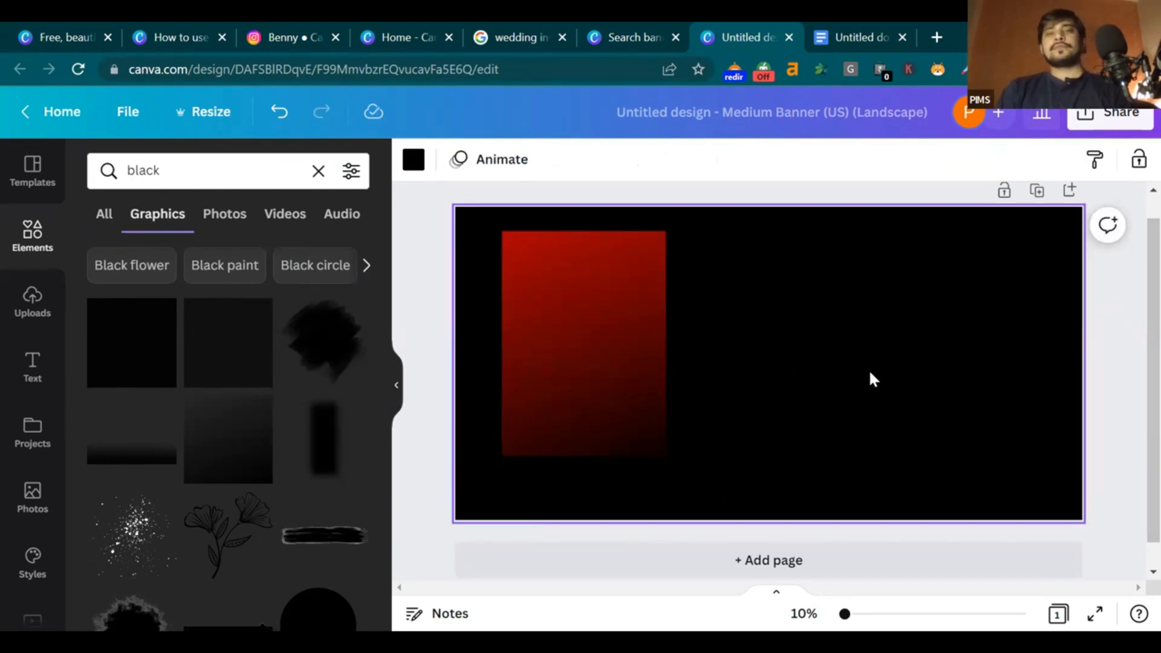
Add the dark gradient strip and place it over the red panel's lower part
{"action": "left_click", "coordinate": [143, 456]}
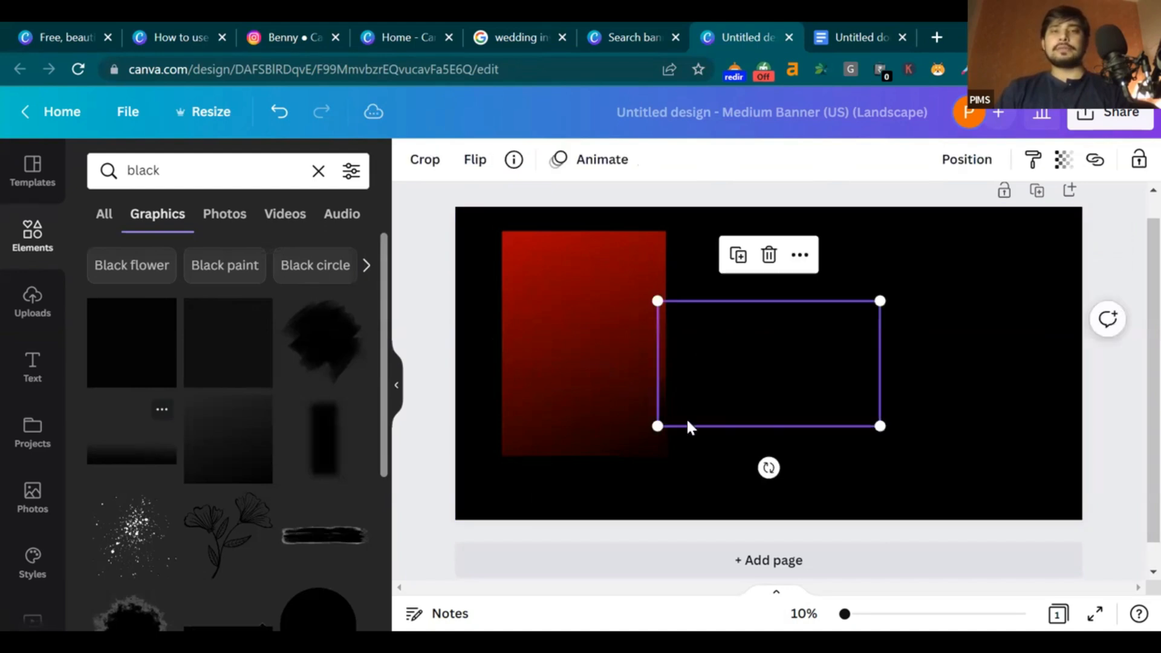
{"action": "left_click_drag", "start_coordinate": [728, 440], "coordinate": [610, 457]}
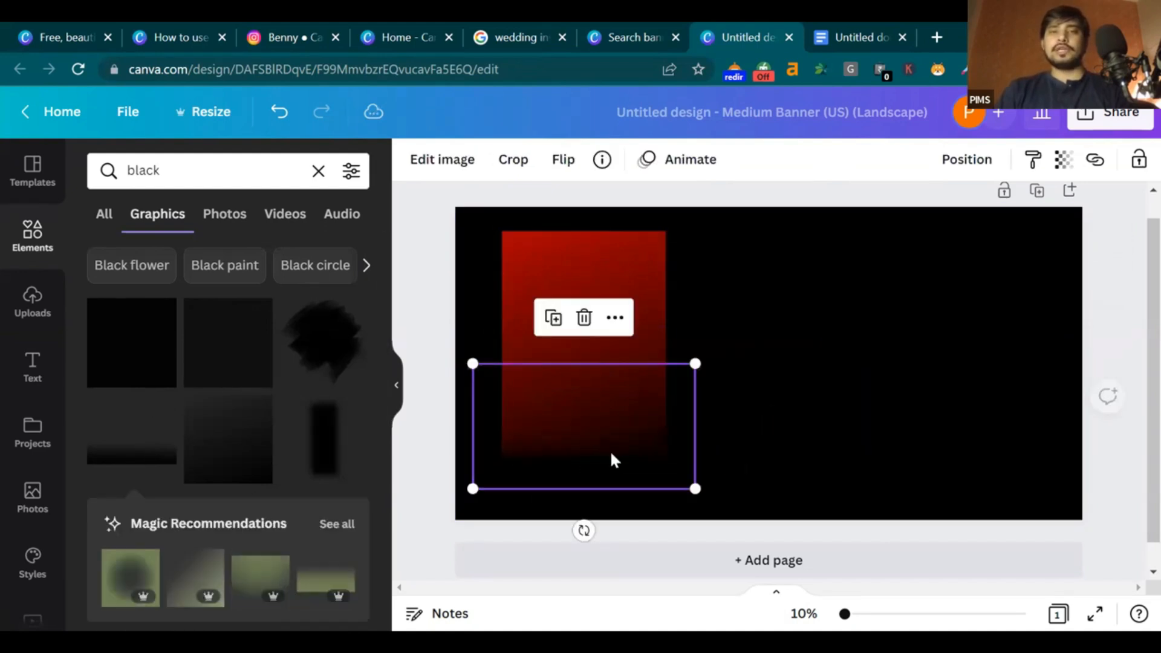
{"action": "left_click", "coordinate": [906, 349]}
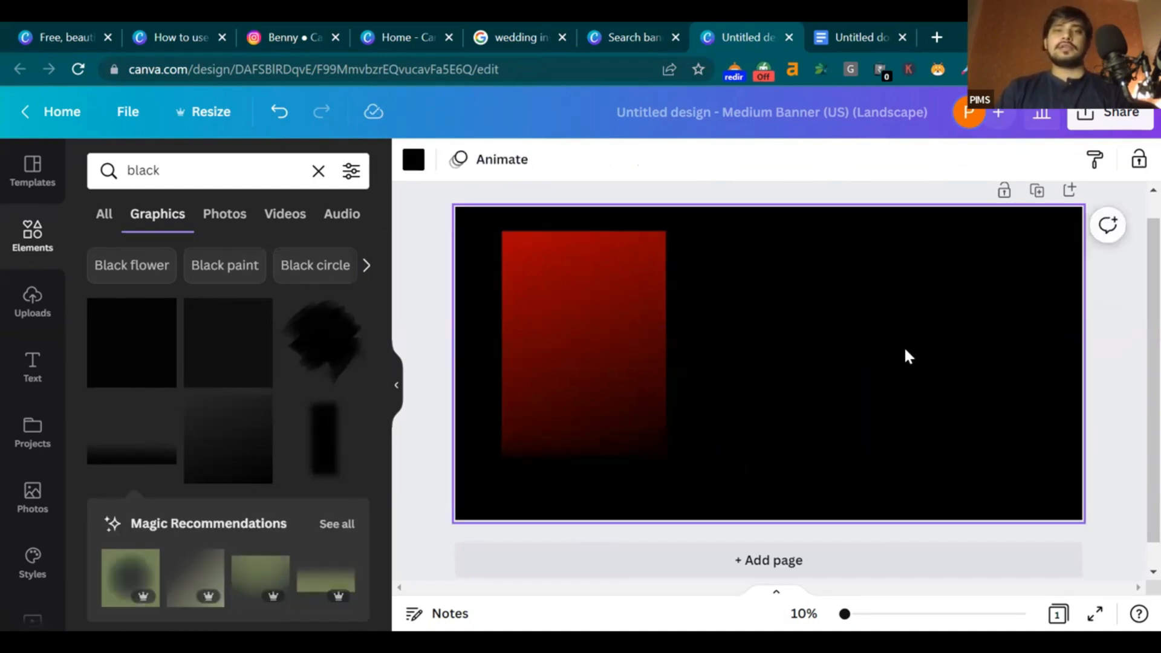
{"action": "left_click", "coordinate": [573, 450]}
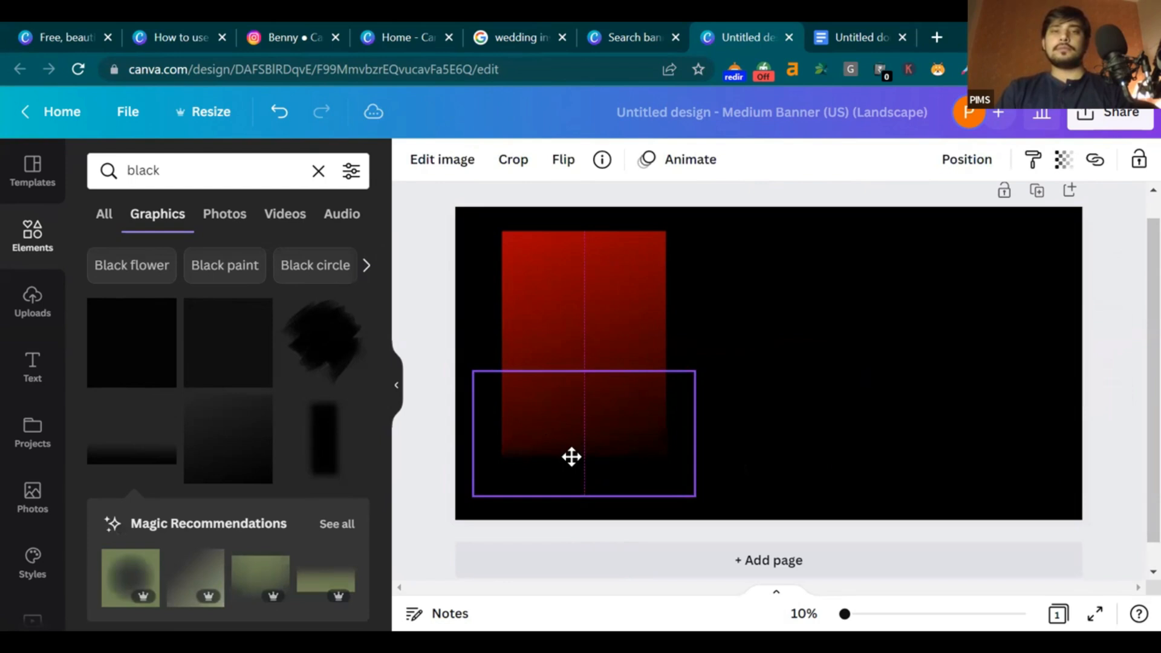
{"action": "left_click", "coordinate": [906, 347]}
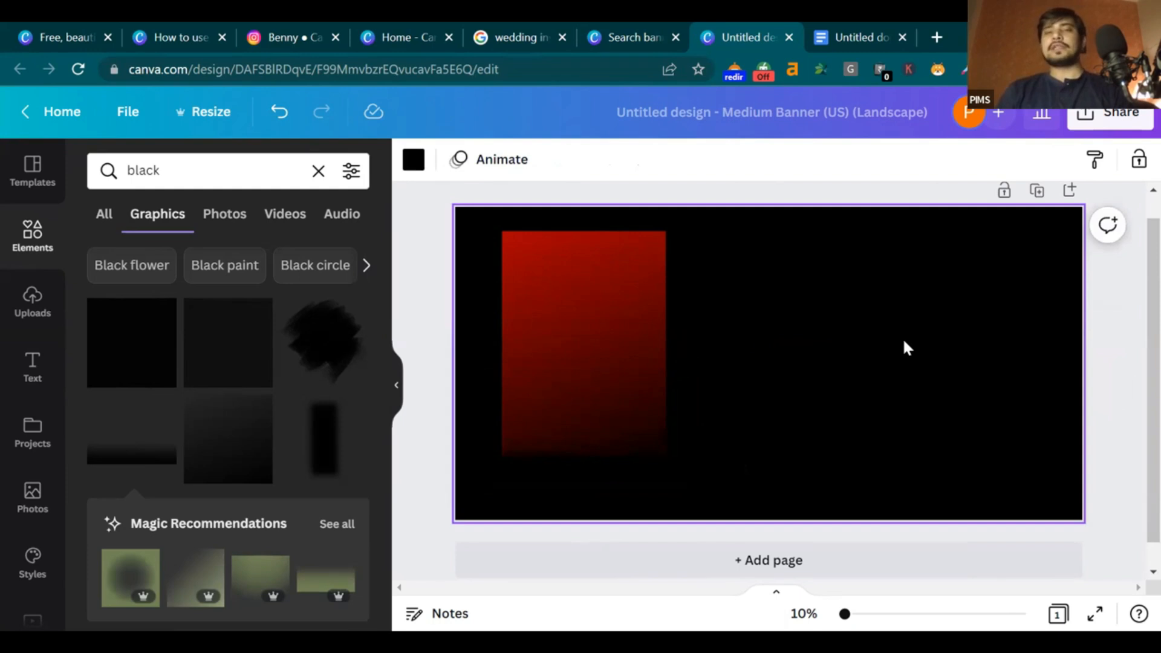
Group the red panel with the dark strip and settle the group on the left side
{"action": "left_click_drag", "start_coordinate": [819, 296], "coordinate": [526, 460]}
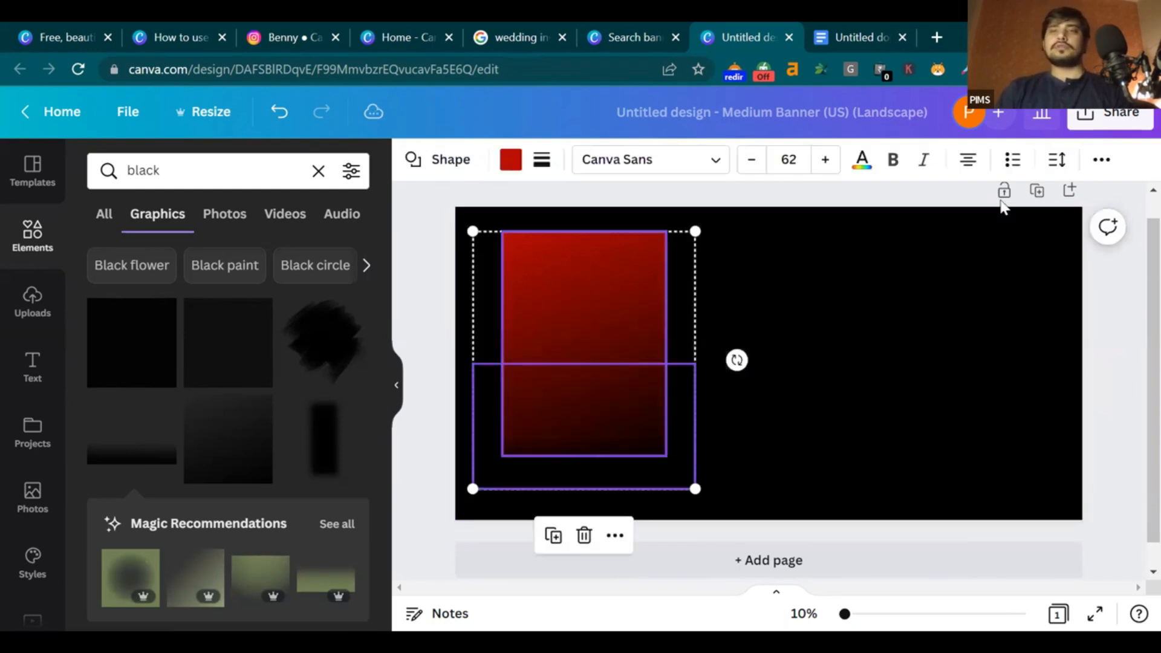
{"action": "left_click", "coordinate": [1103, 161]}
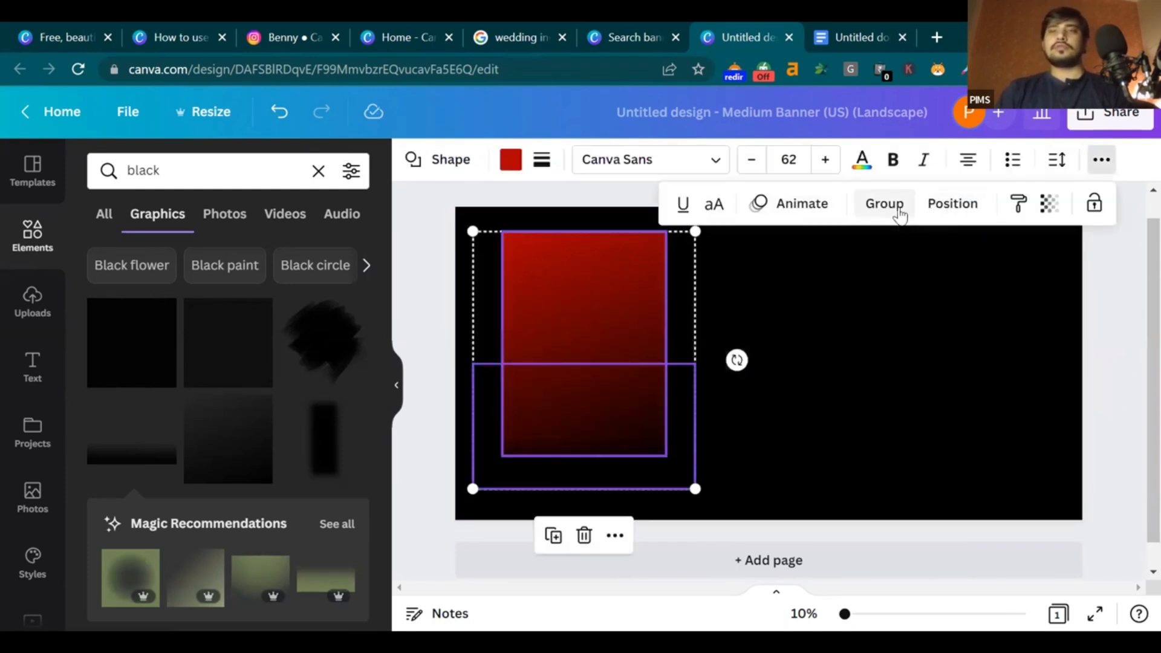
{"action": "left_click", "coordinate": [898, 207]}
{"action": "left_click", "coordinate": [936, 318]}
{"action": "left_click_drag", "start_coordinate": [629, 339], "coordinate": [798, 347]}
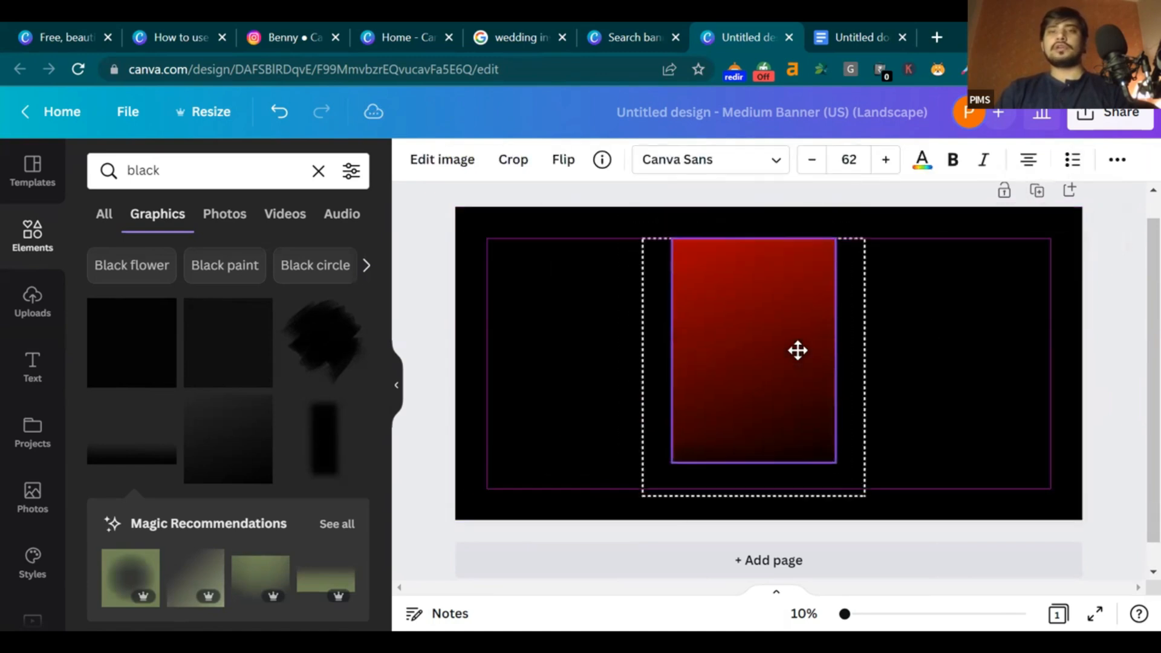
{"action": "left_click", "coordinate": [1026, 370]}
{"action": "left_click_drag", "start_coordinate": [791, 397], "coordinate": [624, 371]}
{"action": "left_click", "coordinate": [831, 386]}
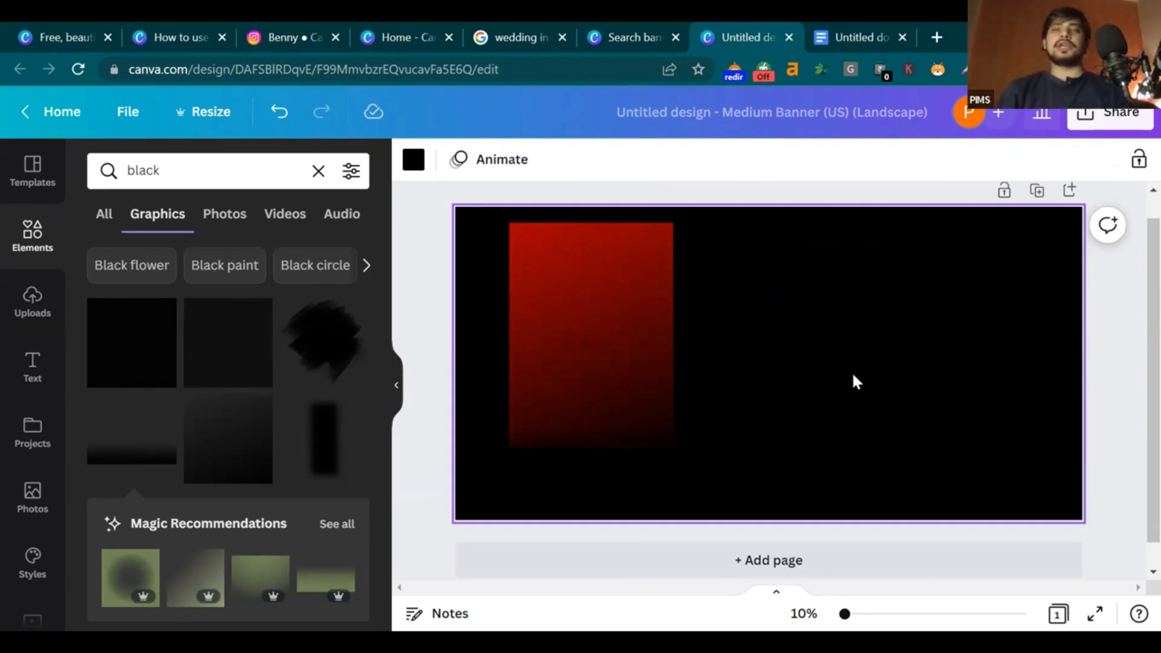
View the businessman portrait in Google Docs and open a new Google start-page tab
{"action": "left_click", "coordinate": [876, 34]}
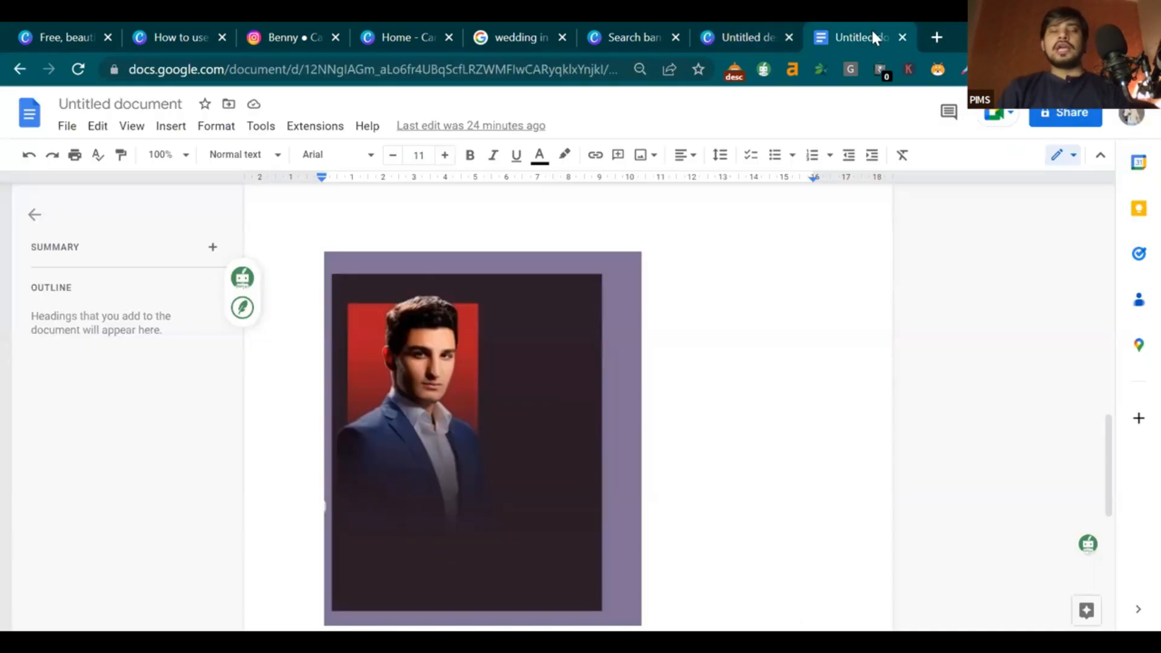
{"action": "left_click", "coordinate": [937, 37]}
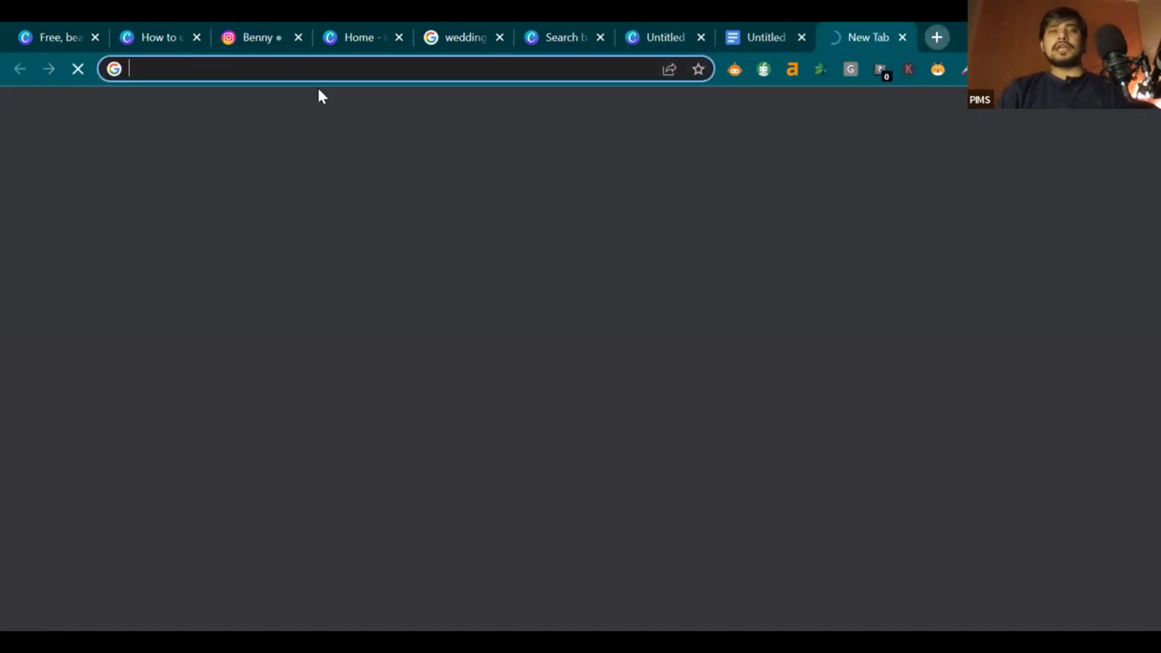
{"action": "left_click", "coordinate": [780, 34]}
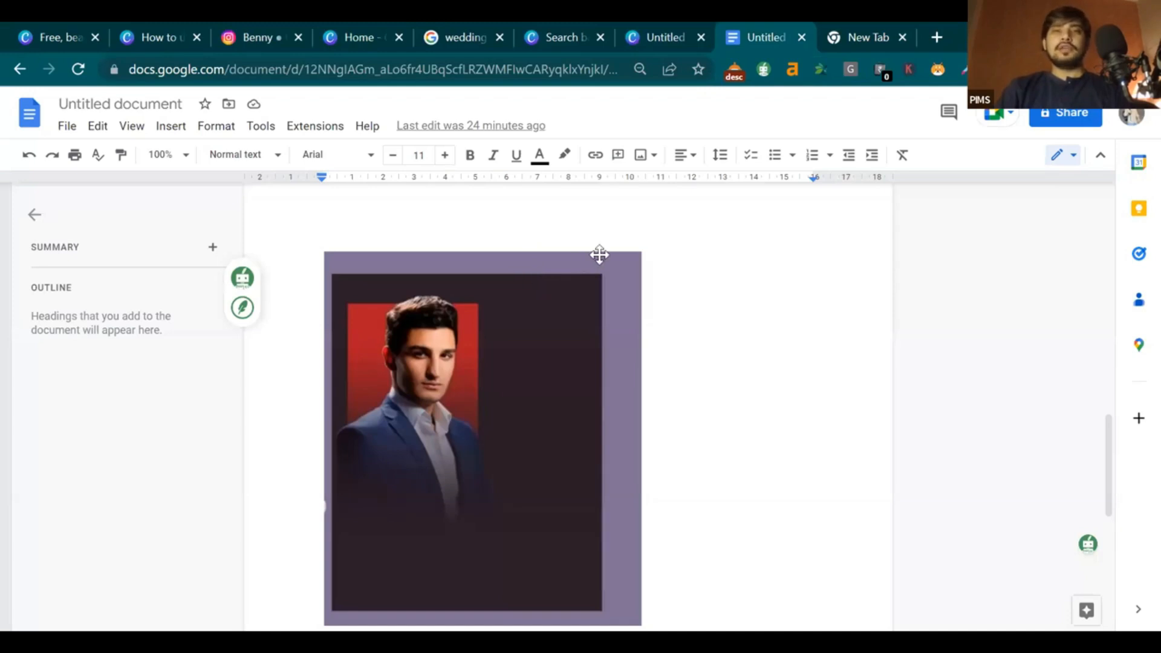
{"action": "left_click", "coordinate": [871, 27]}
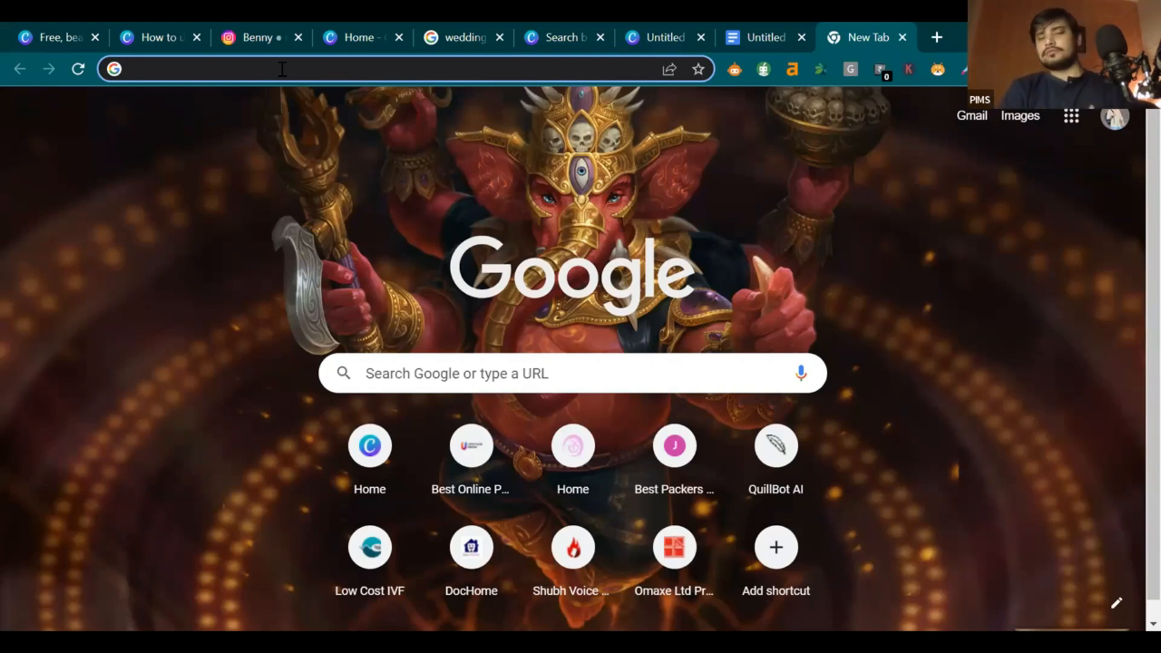
Search Google Images for 'business man images' and open the Unsplash result
{"action": "type", "text": "b"}
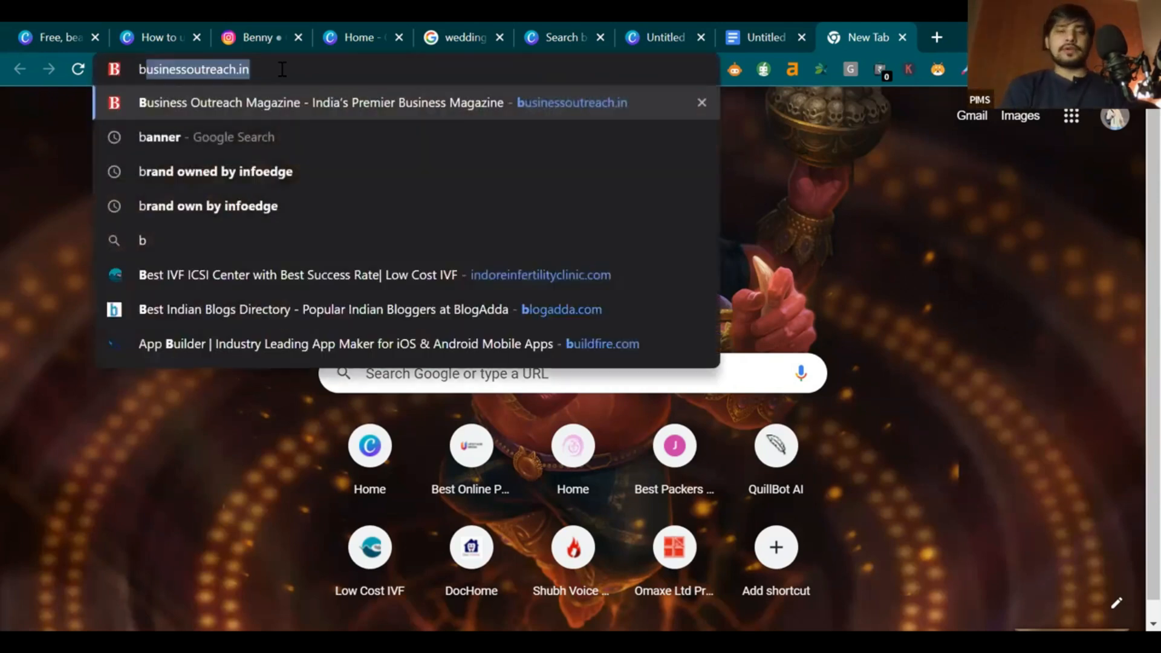
{"action": "type", "text": "usiness "}
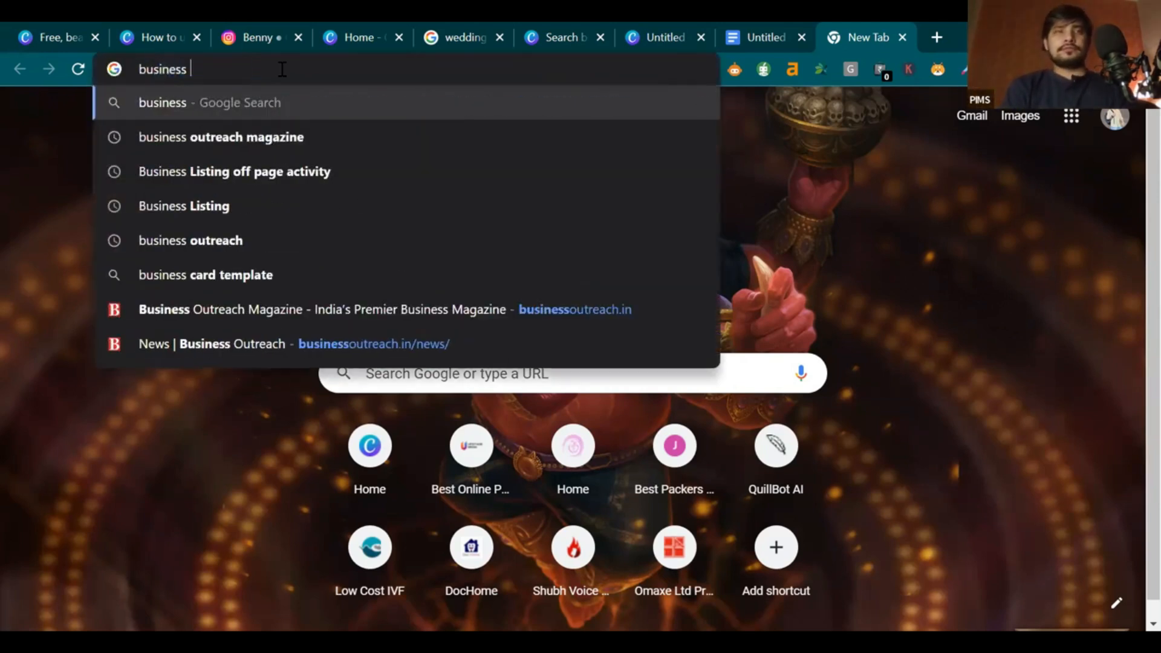
{"action": "type", "text": "b"}
{"action": "key", "text": "BackSpace"}
{"action": "type", "text": "man"}
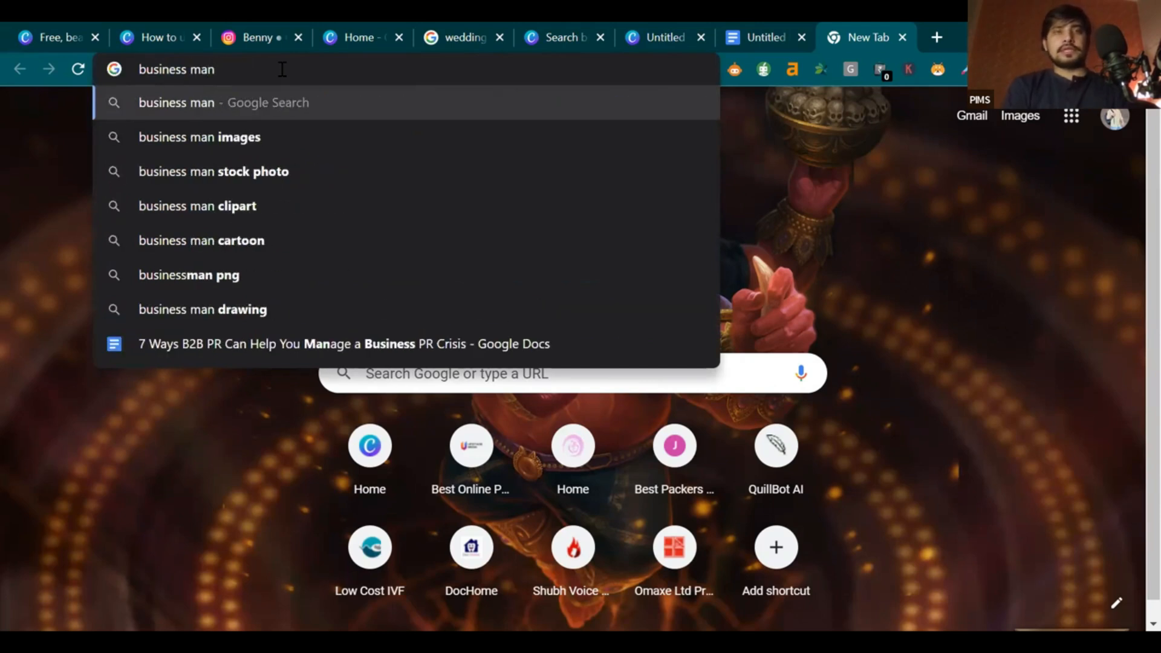
{"action": "key", "text": "Down"}
{"action": "key", "text": "Return"}
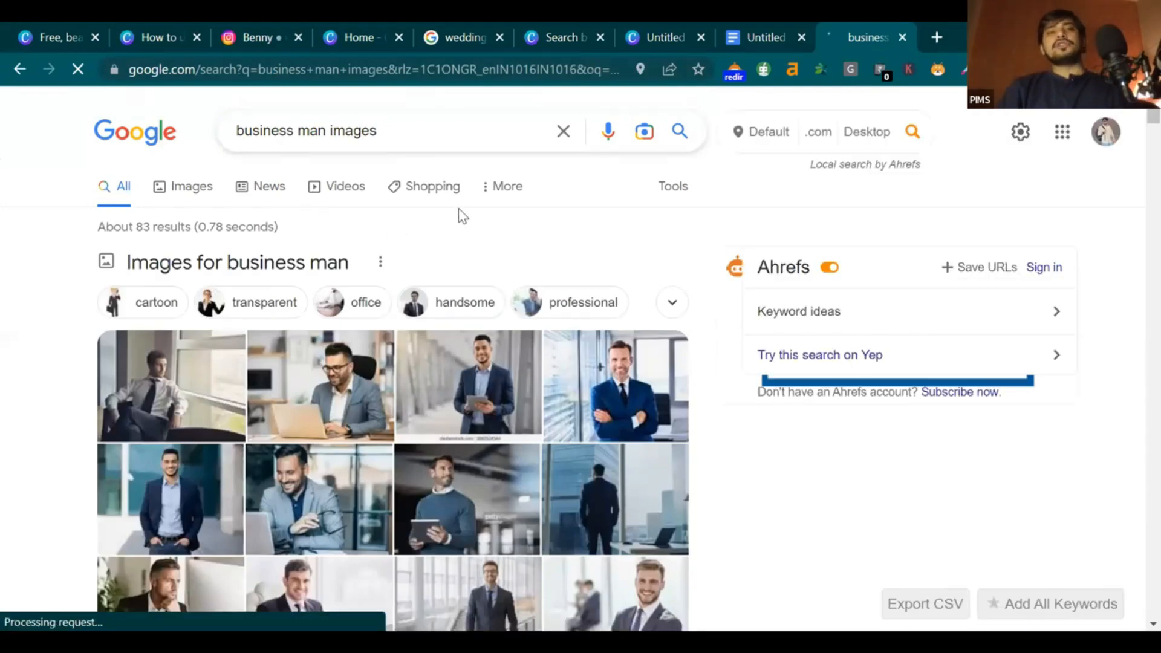
{"action": "left_click", "coordinate": [193, 187]}
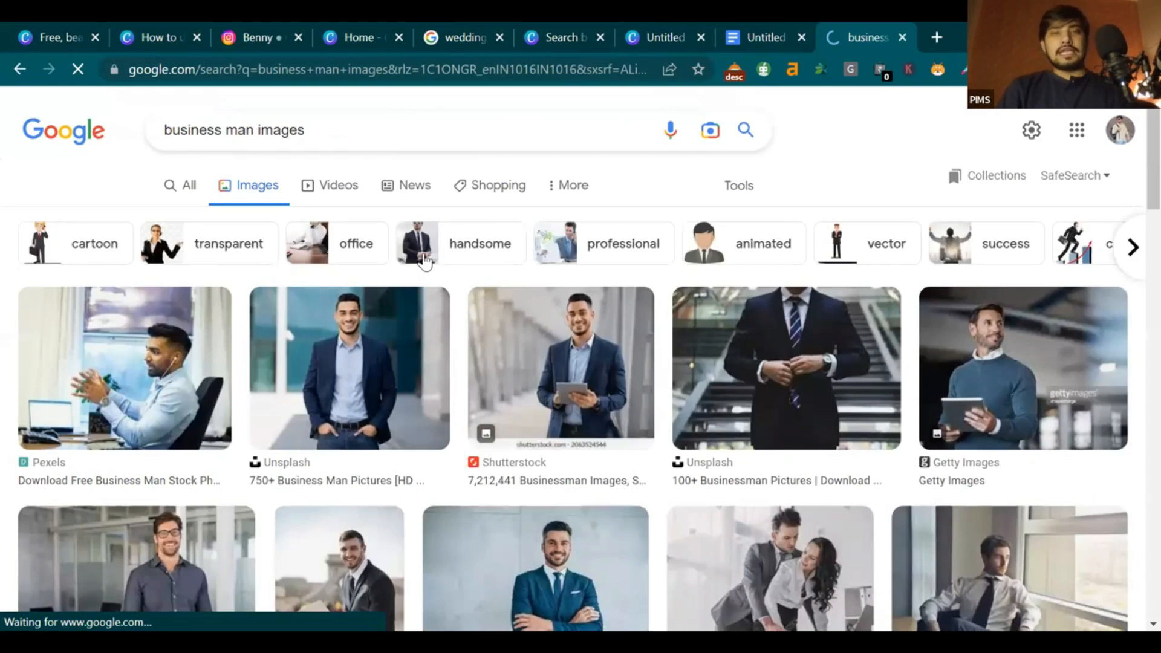
{"action": "scroll", "coordinate": [593, 313], "scroll_direction": "down", "scroll_amount": 3}
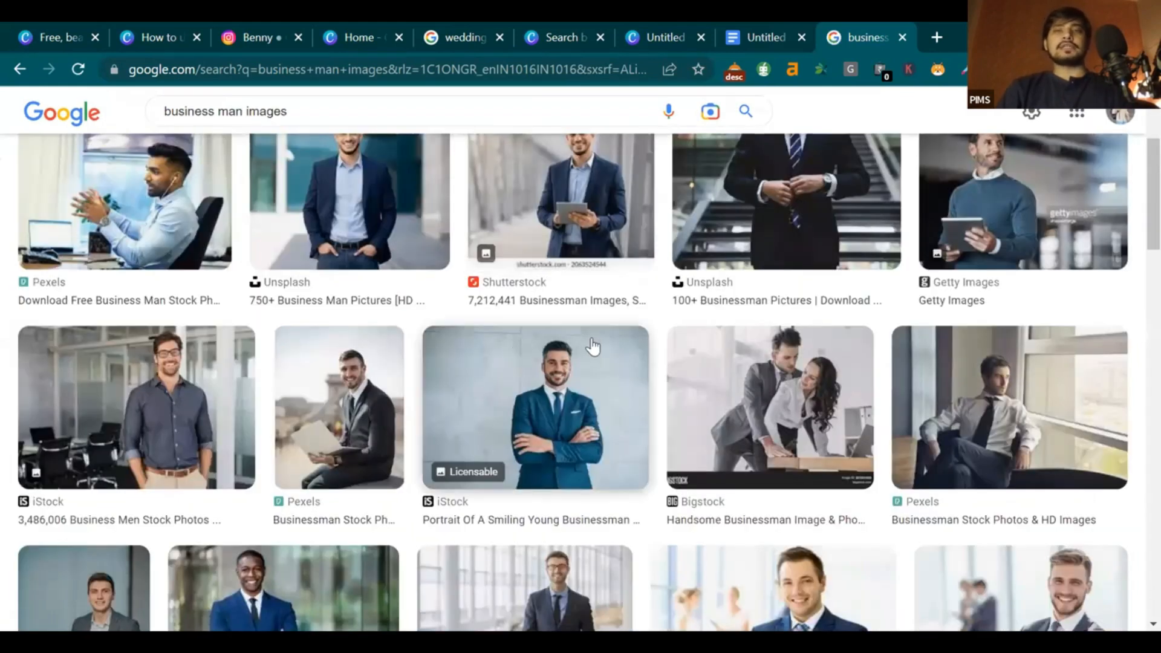
{"action": "scroll", "coordinate": [593, 346], "scroll_direction": "up", "scroll_amount": 3}
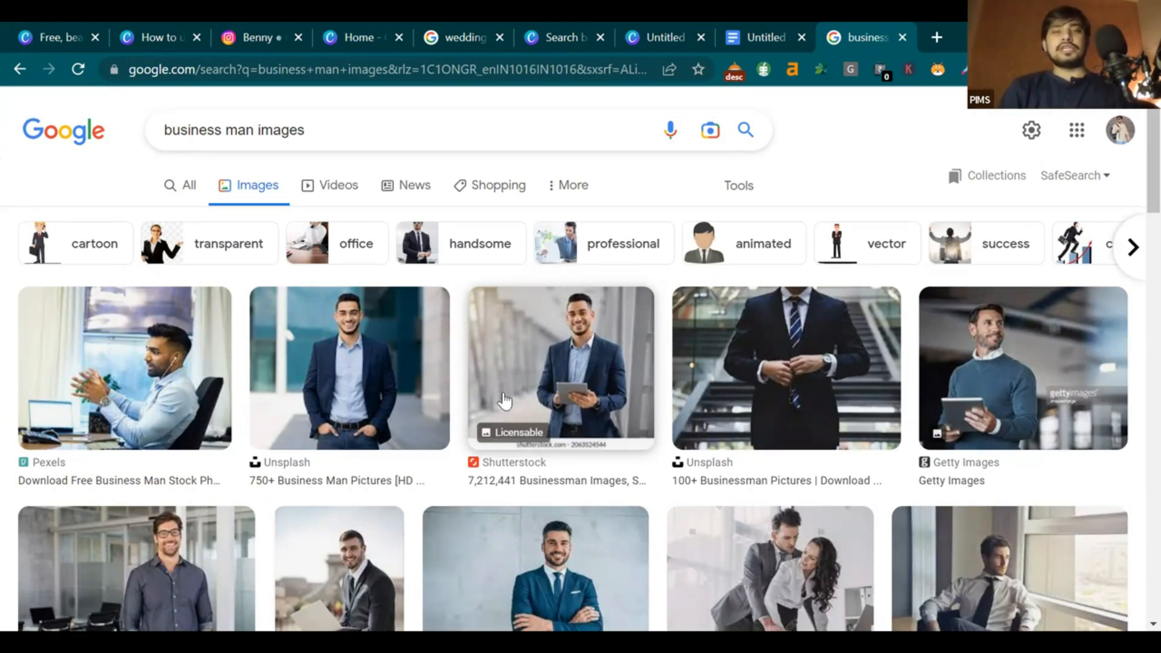
{"action": "scroll", "coordinate": [494, 388], "scroll_direction": "down", "scroll_amount": 5}
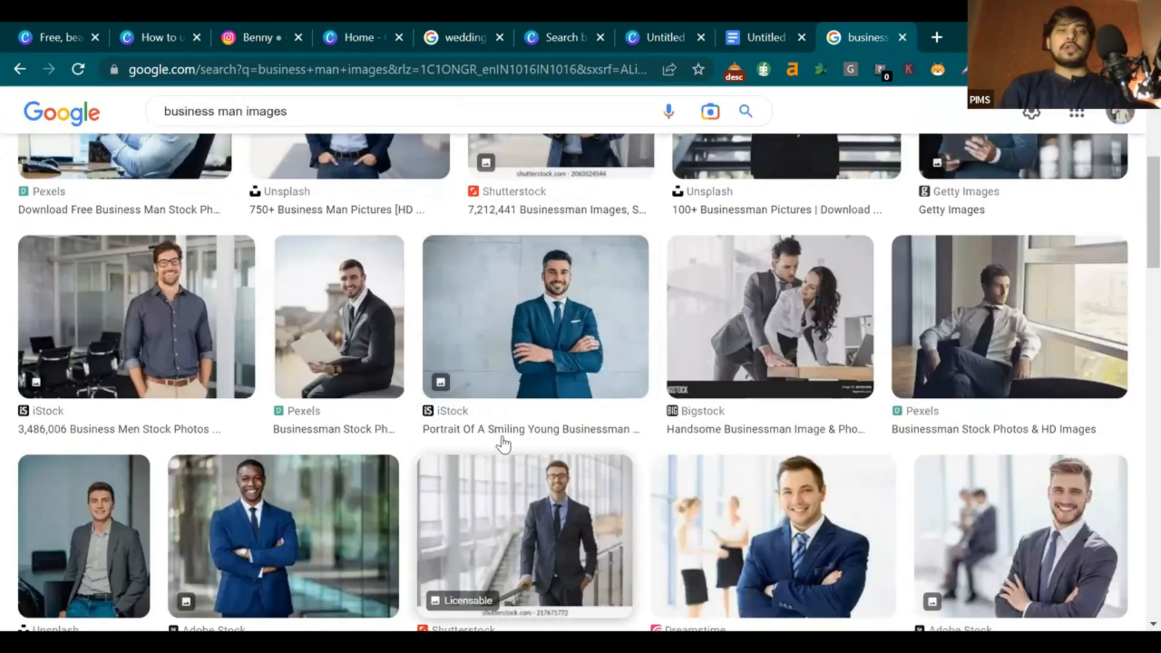
{"action": "scroll", "coordinate": [288, 382], "scroll_direction": "up", "scroll_amount": 3}
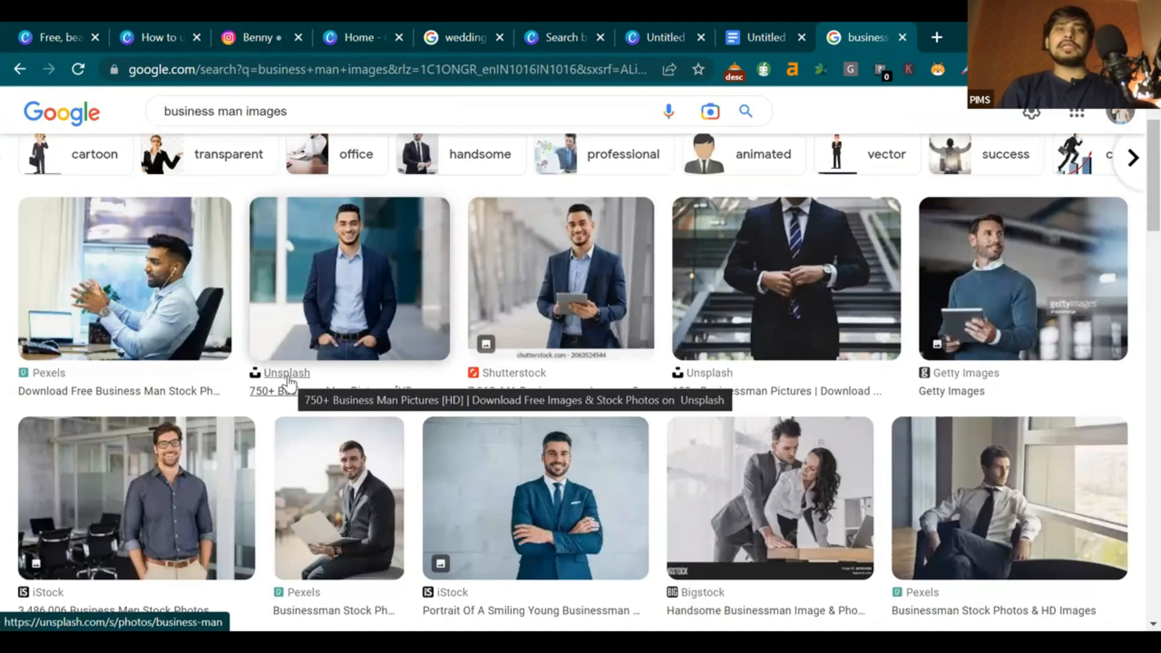
{"action": "left_click", "coordinate": [288, 382]}
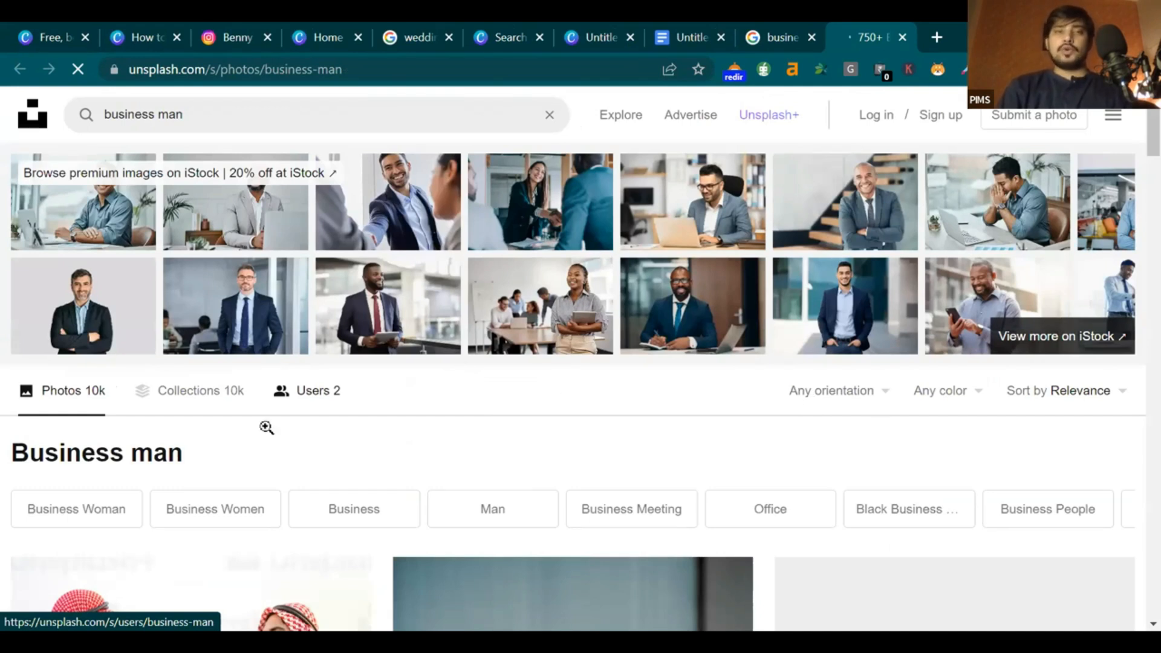
Download the Unsplash photo of the man on a laptop as a JPG and open a new tab
{"action": "scroll", "coordinate": [264, 414], "scroll_direction": "down", "scroll_amount": 8}
{"action": "scroll", "coordinate": [264, 413], "scroll_direction": "up", "scroll_amount": 3}
{"action": "scroll", "coordinate": [264, 414], "scroll_direction": "down", "scroll_amount": 3}
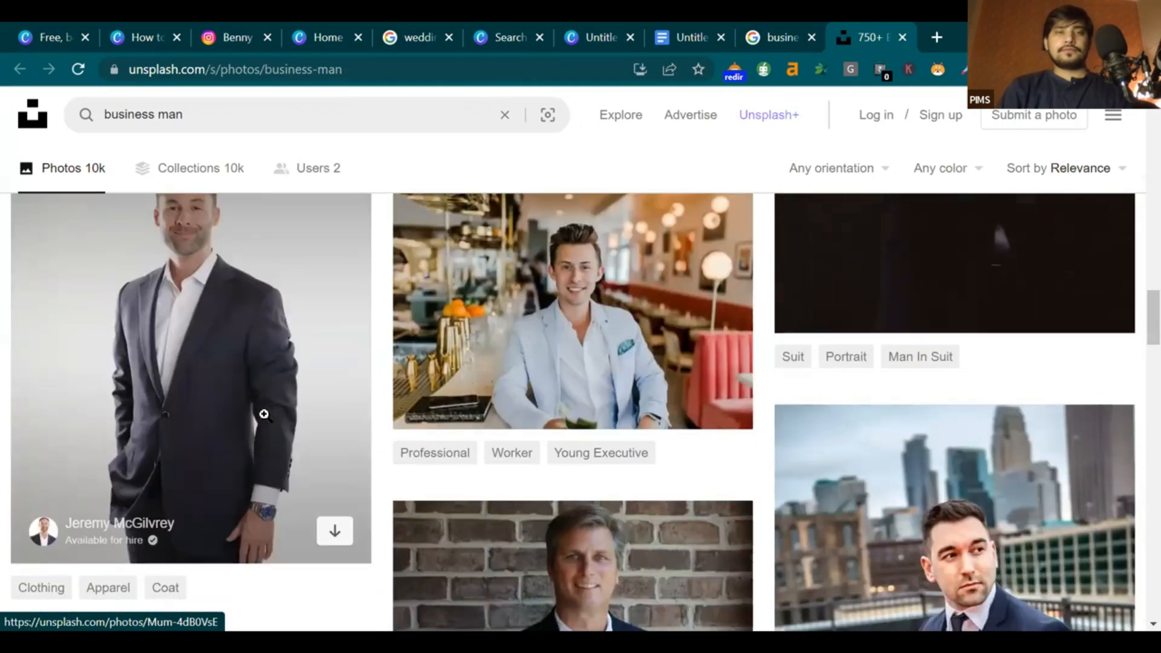
{"action": "scroll", "coordinate": [264, 413], "scroll_direction": "down", "scroll_amount": 5}
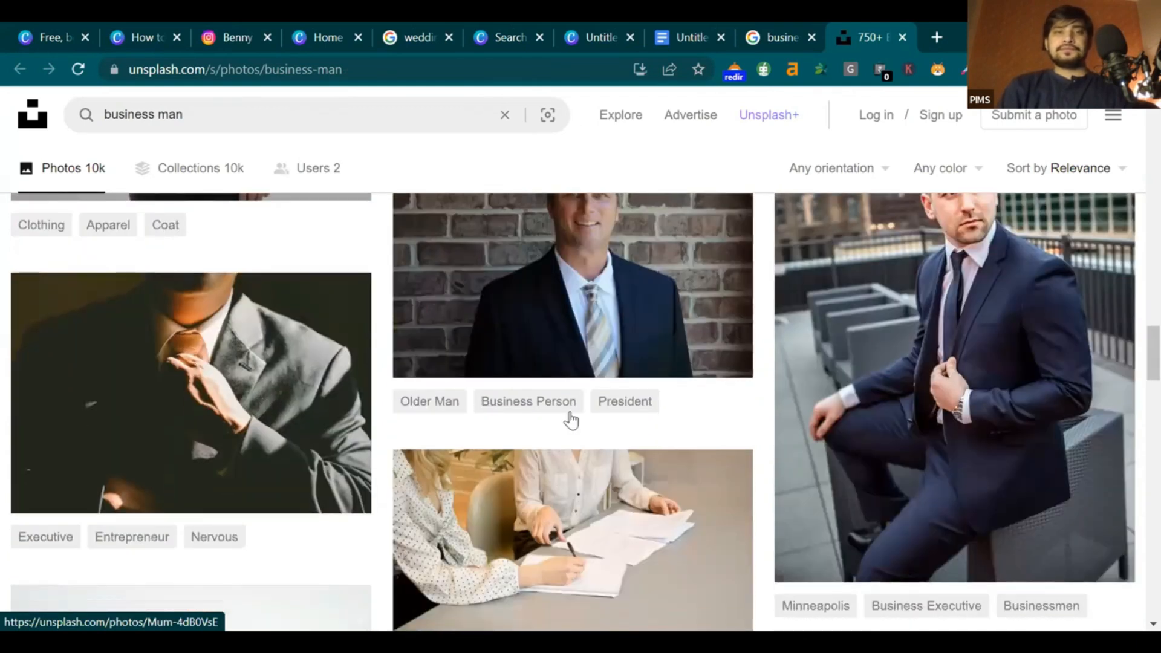
{"action": "scroll", "coordinate": [526, 400], "scroll_direction": "down", "scroll_amount": 4}
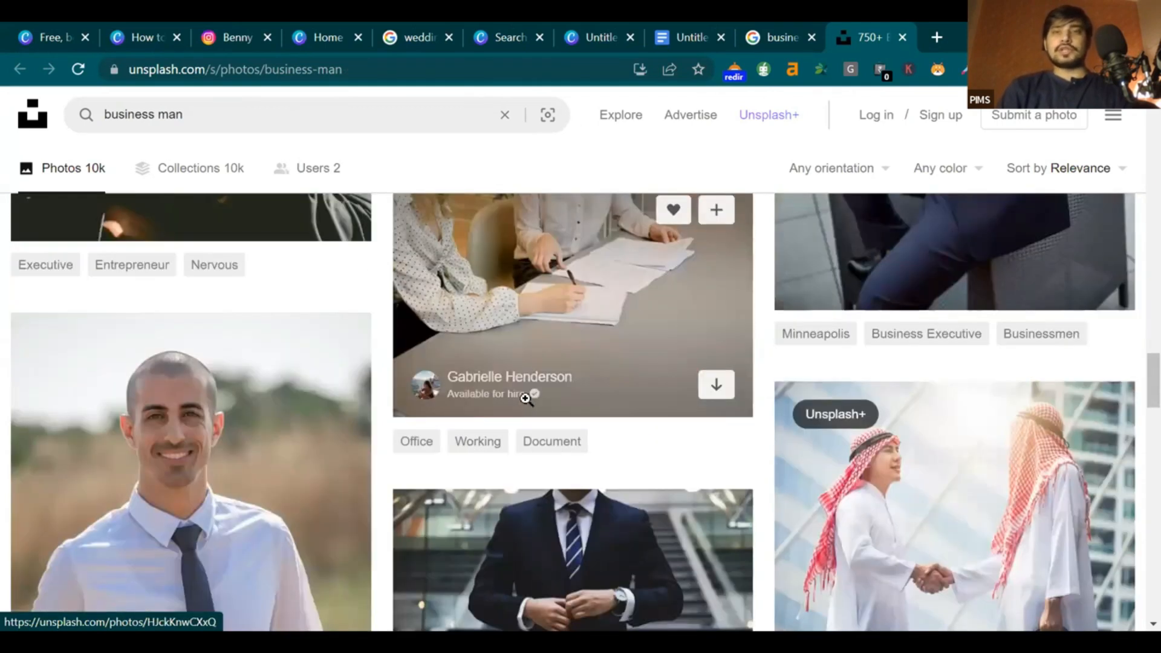
{"action": "scroll", "coordinate": [525, 398], "scroll_direction": "down", "scroll_amount": 10}
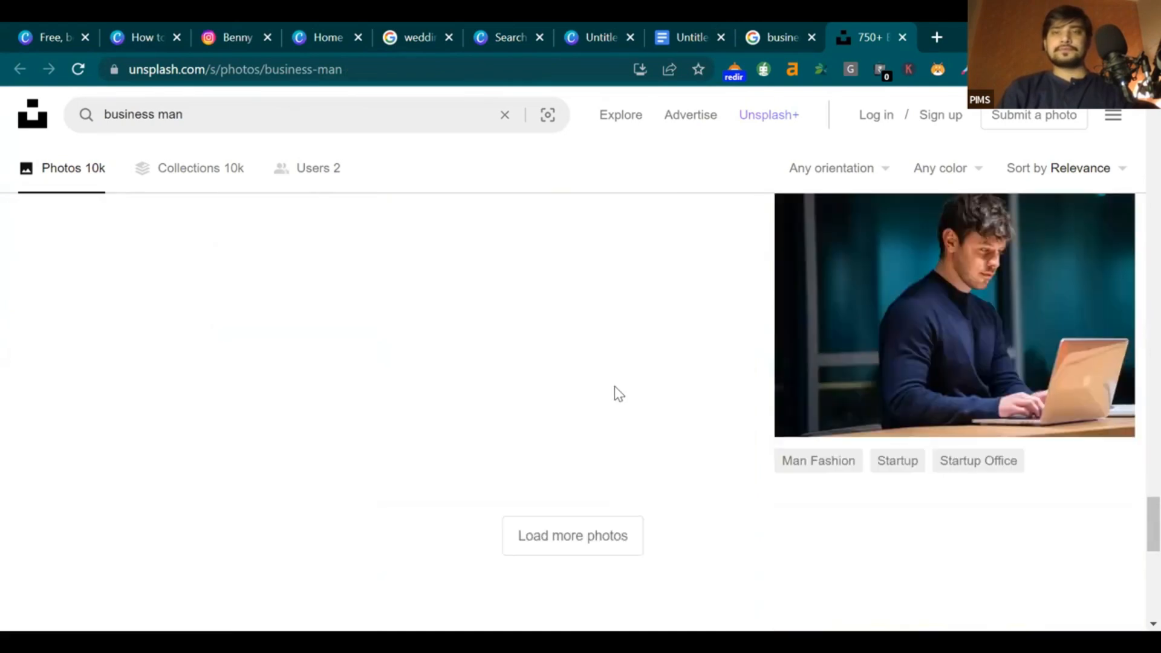
{"action": "scroll", "coordinate": [615, 387], "scroll_direction": "up", "scroll_amount": 1}
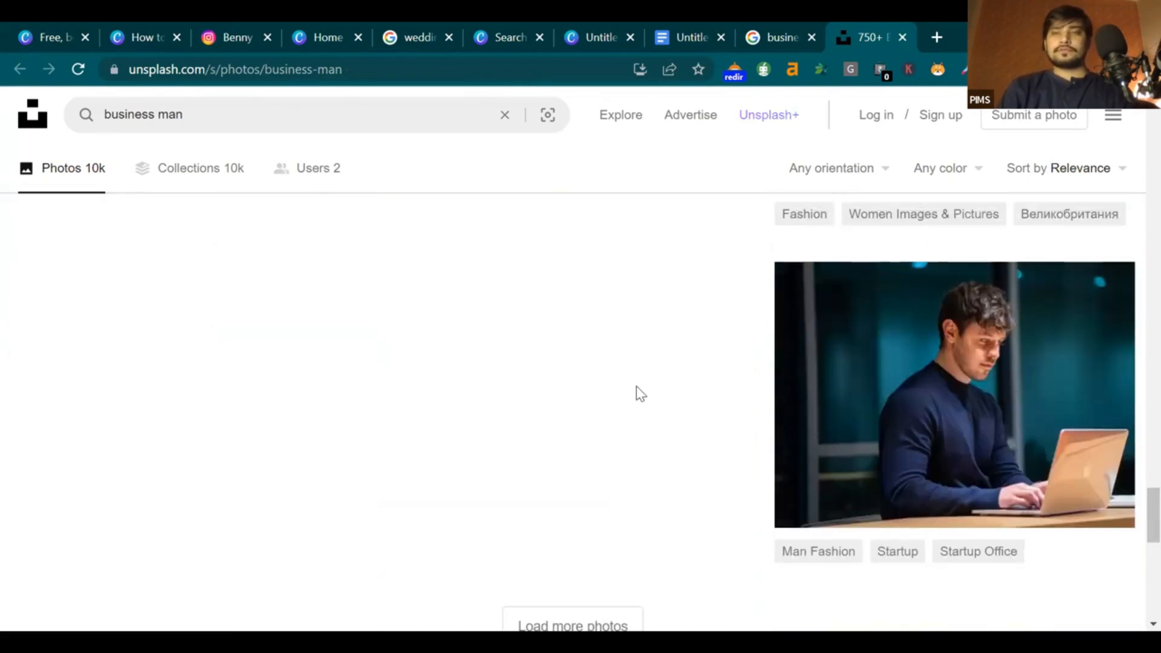
{"action": "mouse_move", "coordinate": [1089, 499]}
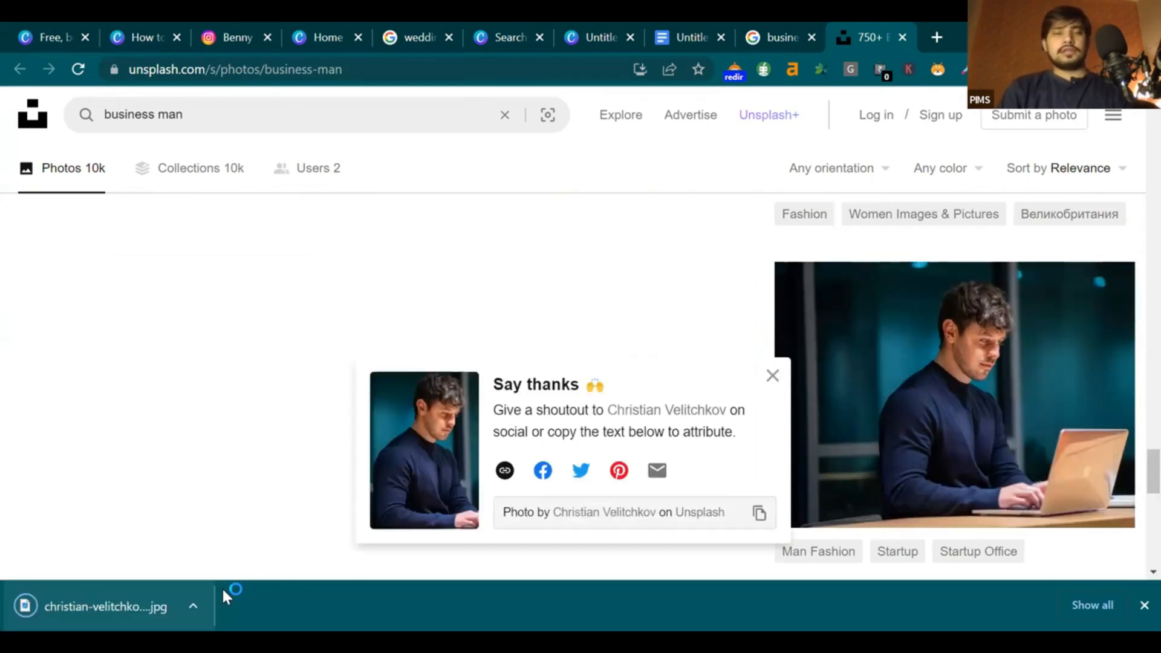
{"action": "left_click", "coordinate": [195, 605]}
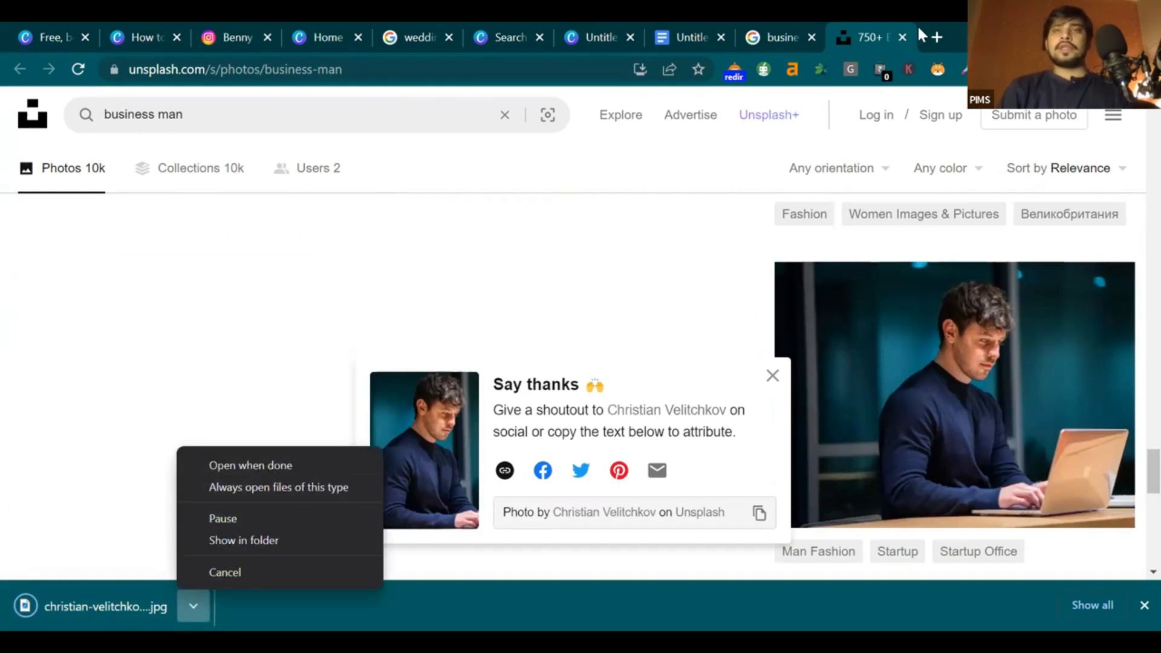
{"action": "right_click", "coordinate": [940, 426]}
{"action": "left_click", "coordinate": [939, 37]}
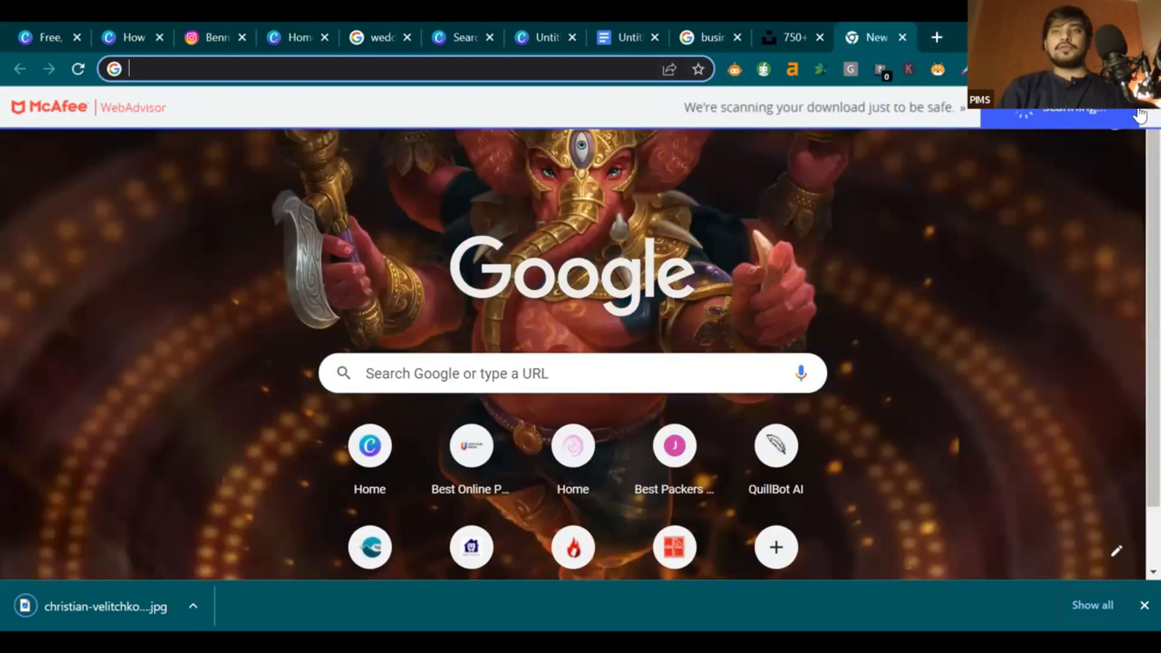
Search 'bg remo', open remove.bg and upload the downloaded businessman photo
{"action": "left_click", "coordinate": [678, 374]}
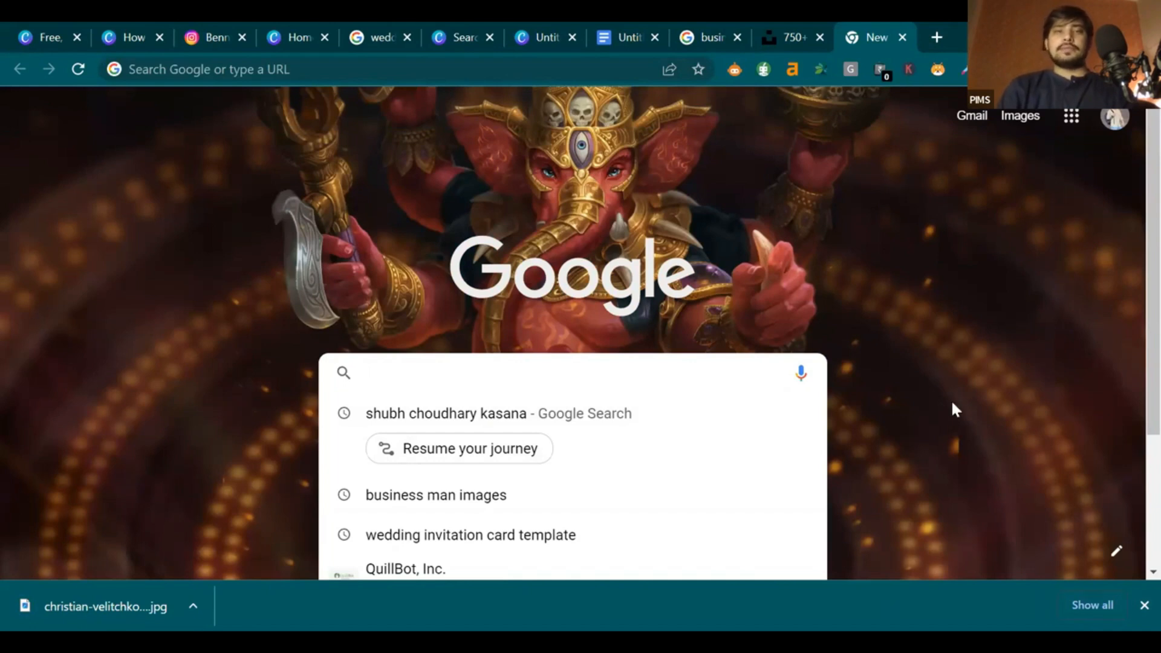
{"action": "type", "text": "bg remo"}
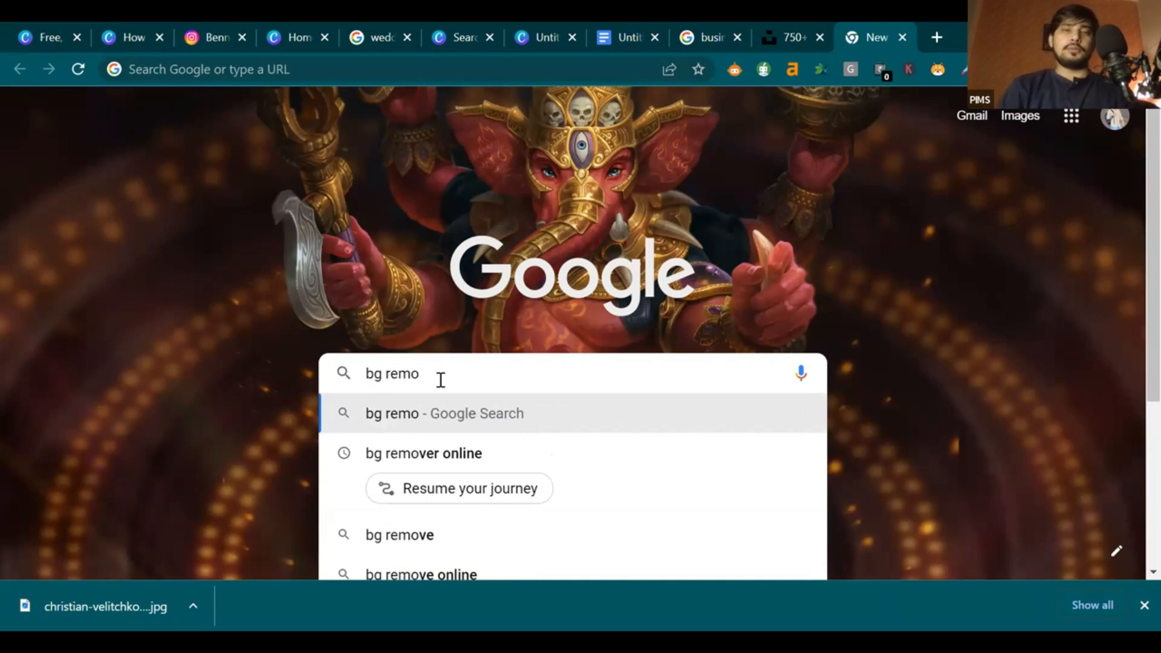
{"action": "left_click", "coordinate": [459, 454]}
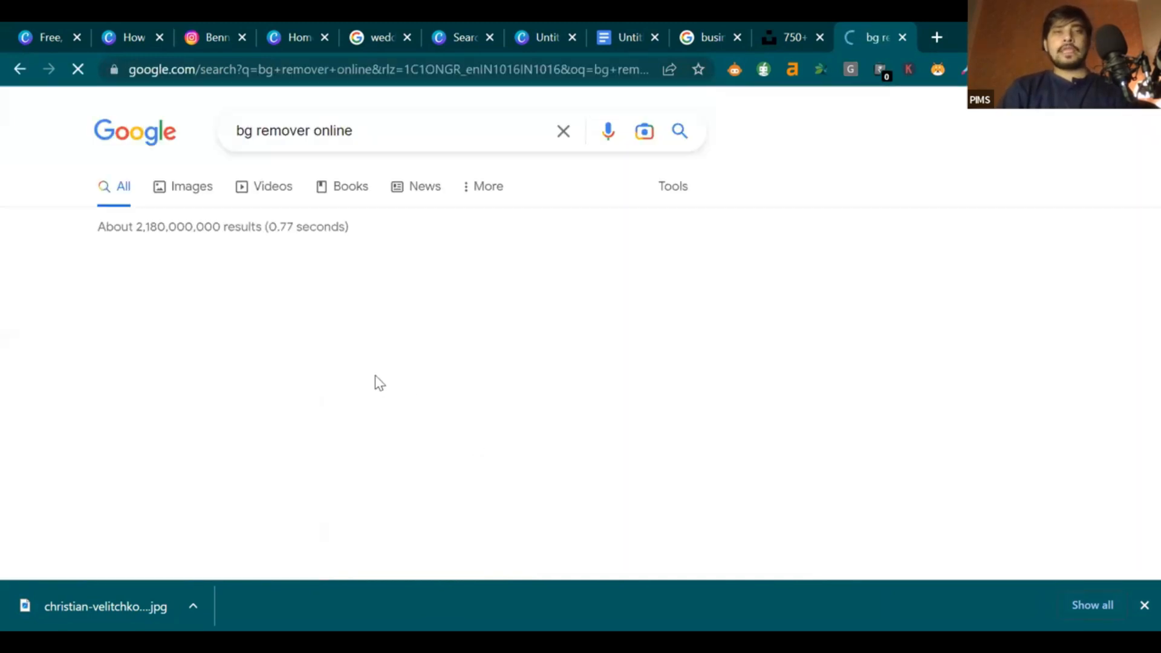
{"action": "left_click", "coordinate": [247, 295]}
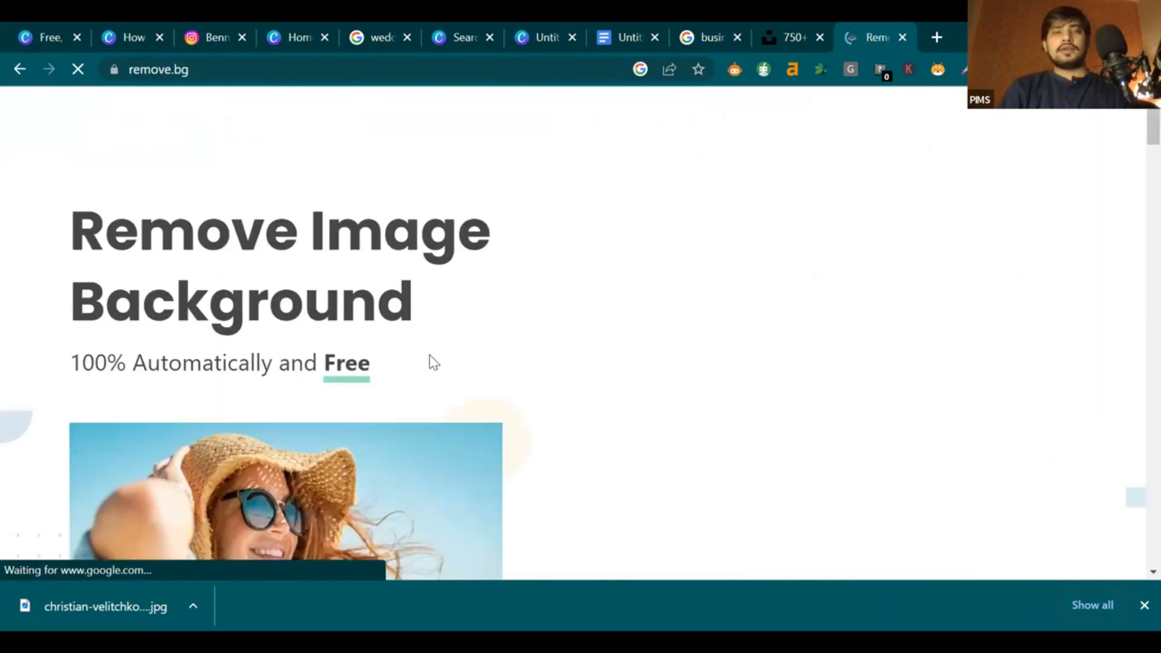
{"action": "scroll", "coordinate": [786, 363], "scroll_direction": "down", "scroll_amount": 2}
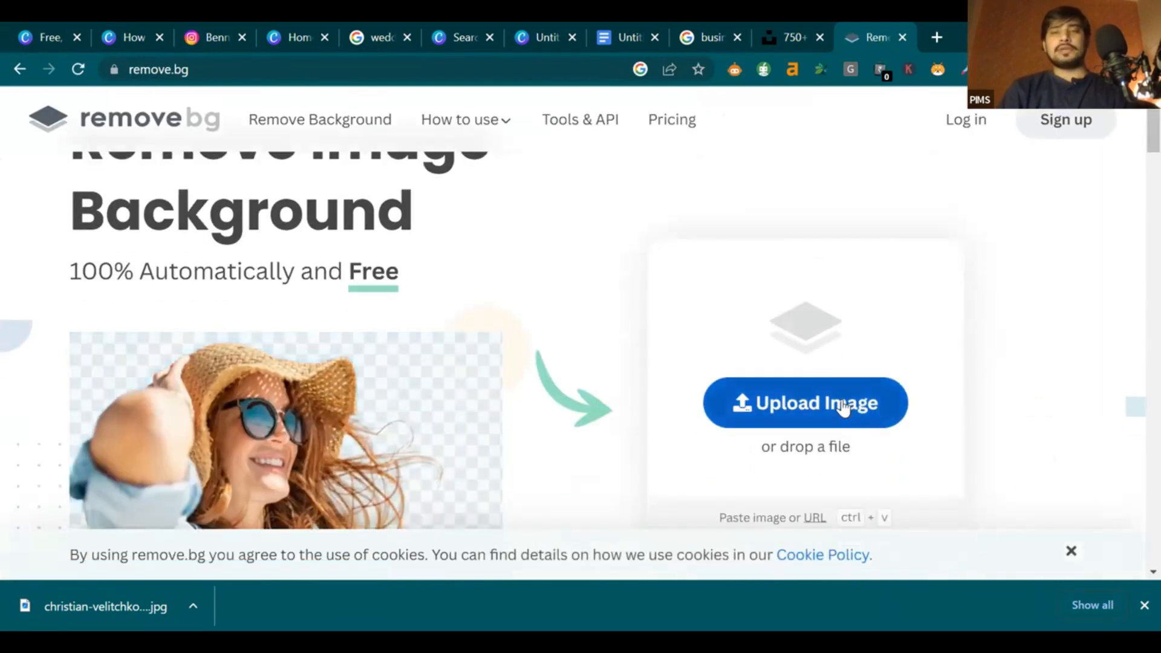
{"action": "left_click", "coordinate": [843, 406]}
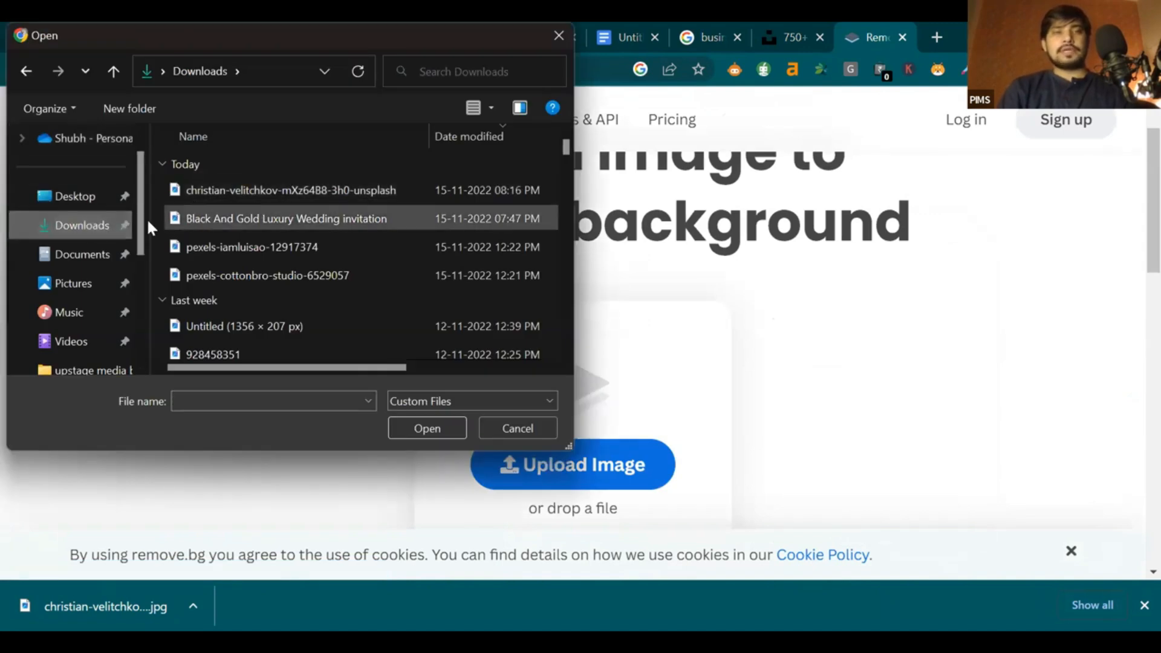
{"action": "left_click", "coordinate": [299, 188]}
{"action": "left_click", "coordinate": [434, 427]}
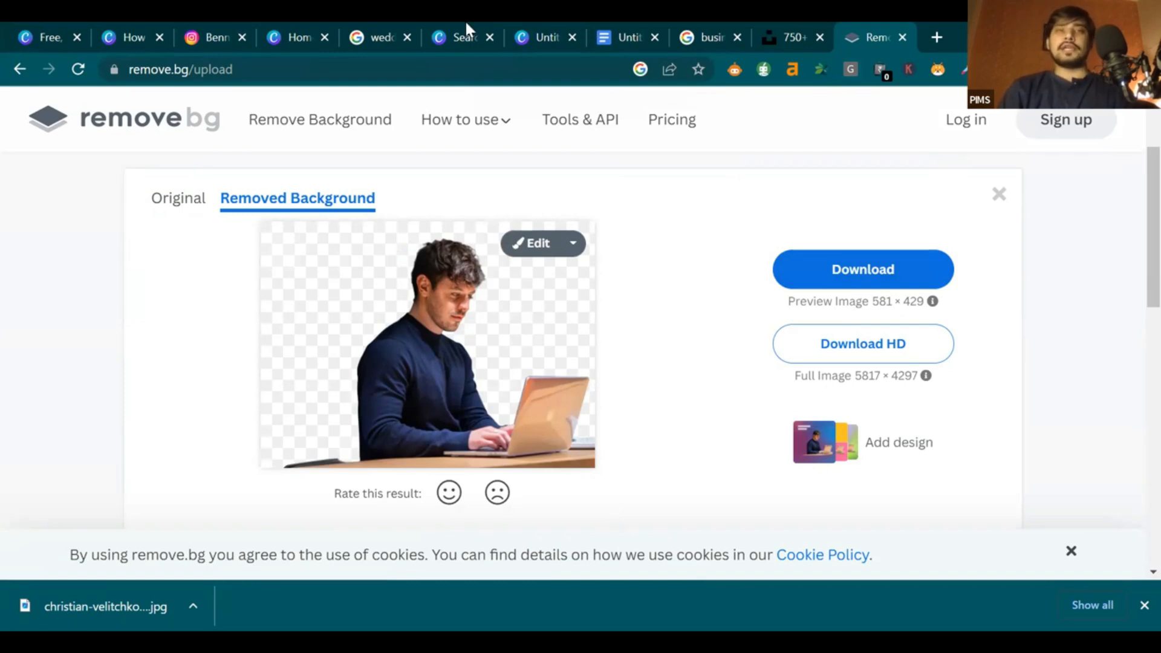
Copy the businessman photo from its Unsplash page
{"action": "left_click", "coordinate": [814, 24]}
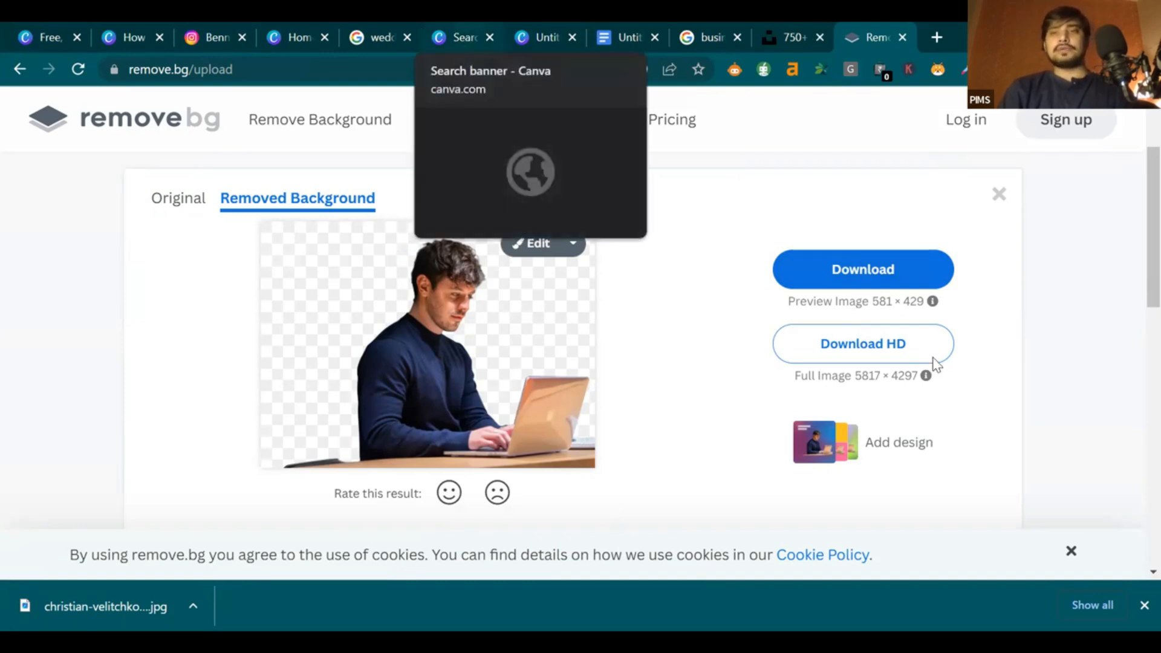
{"action": "right_click", "coordinate": [933, 363]}
{"action": "left_click", "coordinate": [828, 283]}
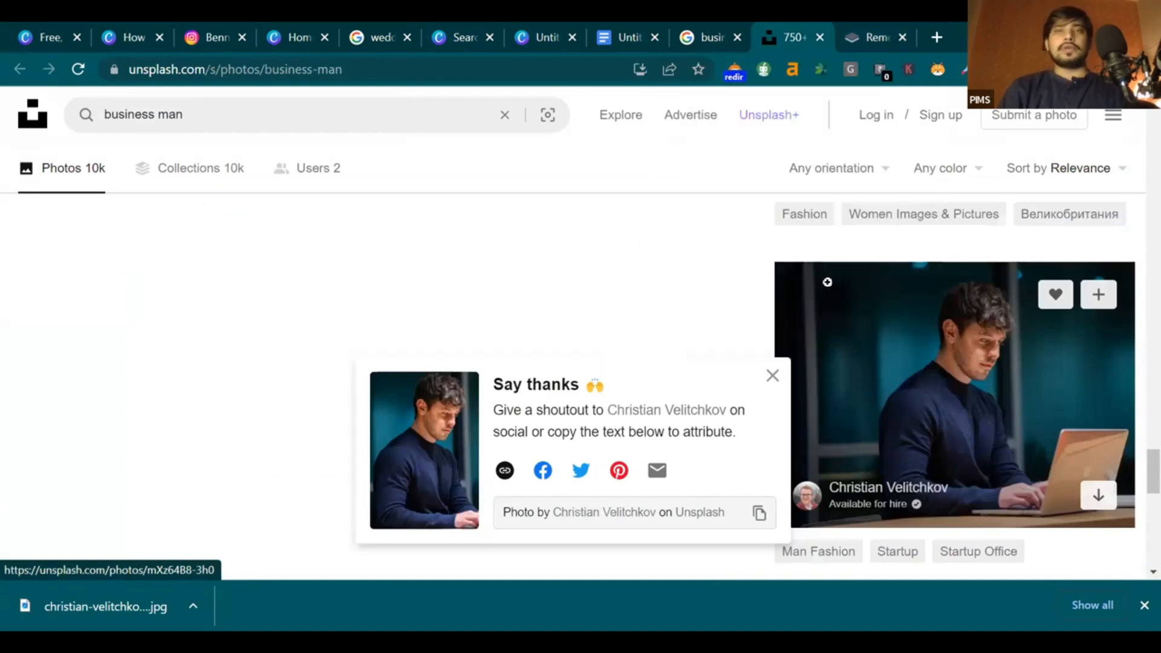
Place and enlarge the pasted businessman photo, then strip its background with BG Remover
{"action": "left_click", "coordinate": [558, 33]}
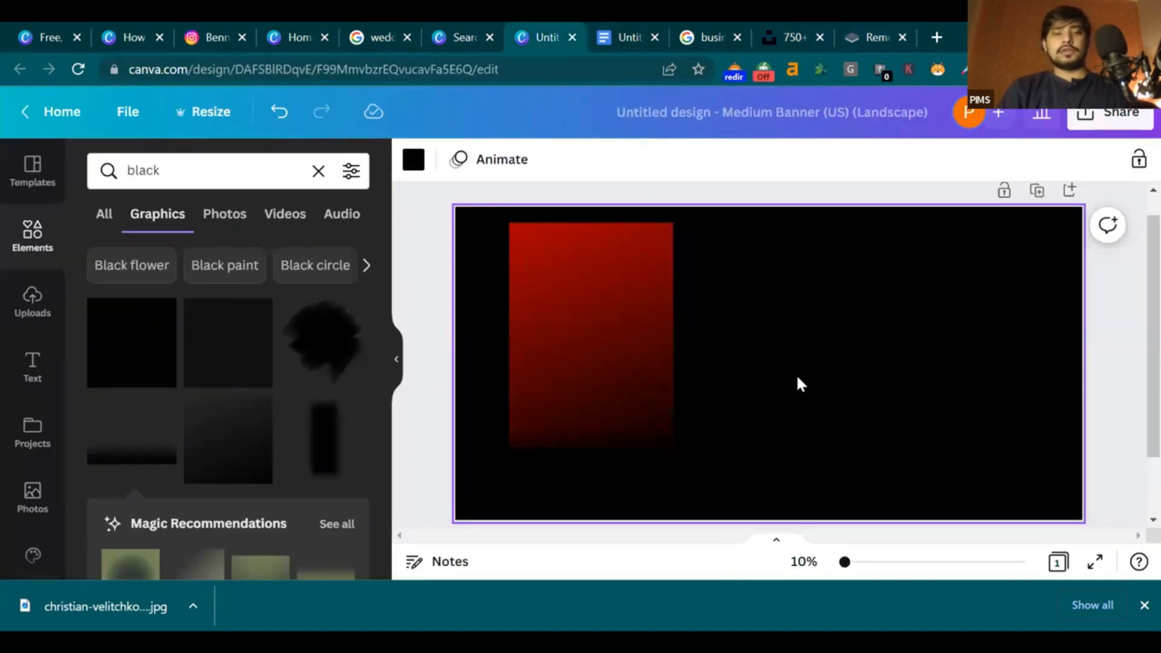
{"action": "left_click_drag", "start_coordinate": [796, 373], "coordinate": [642, 373]}
{"action": "left_click_drag", "start_coordinate": [731, 449], "coordinate": [753, 465]}
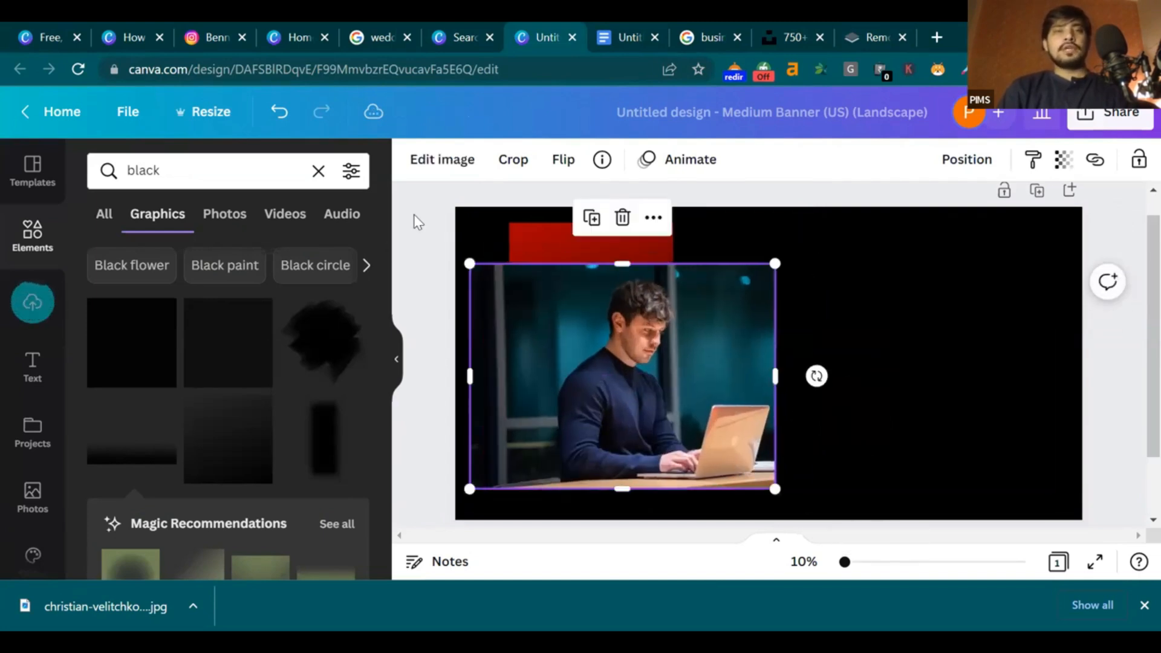
{"action": "left_click", "coordinate": [456, 161]}
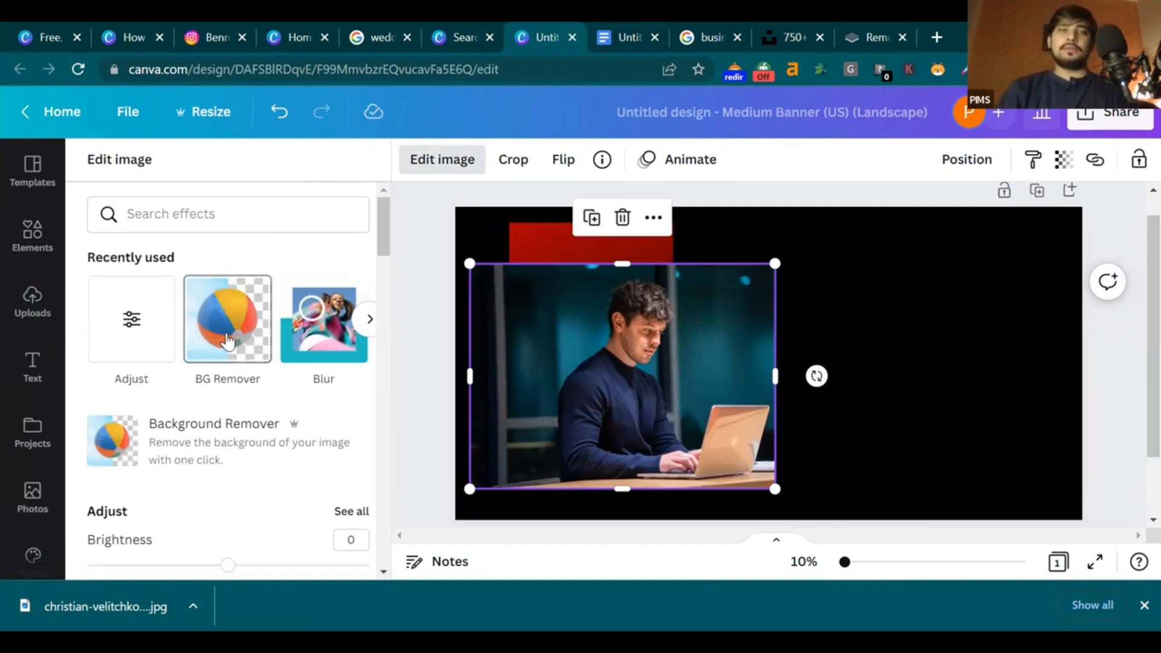
{"action": "left_click", "coordinate": [228, 341]}
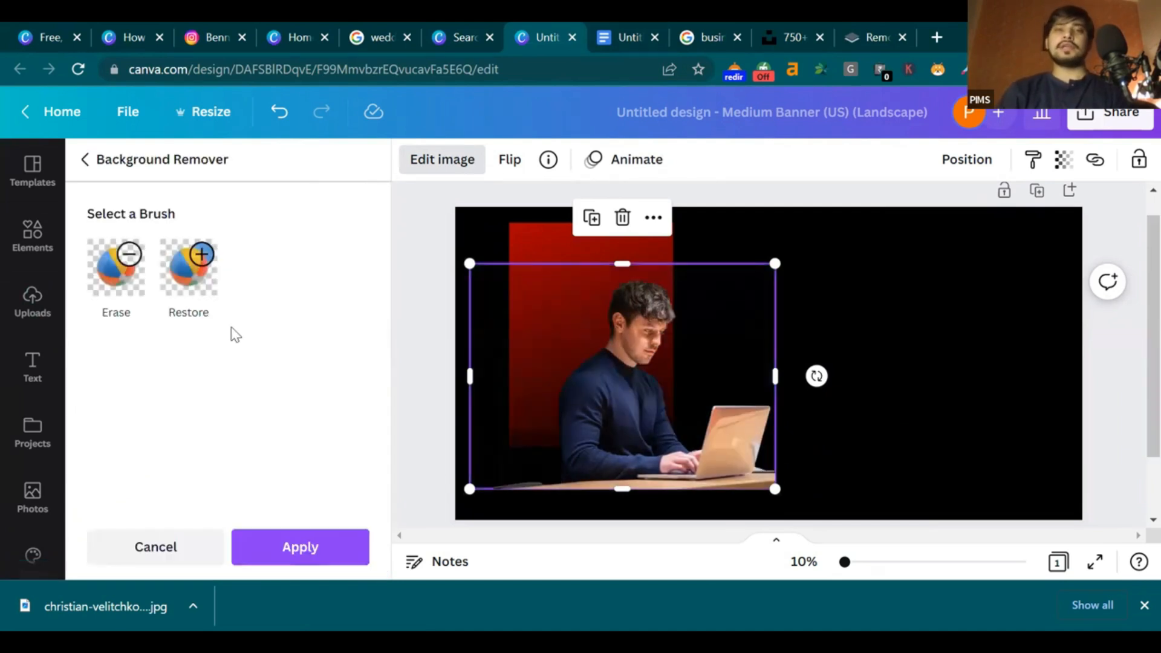
{"action": "left_click", "coordinate": [299, 551]}
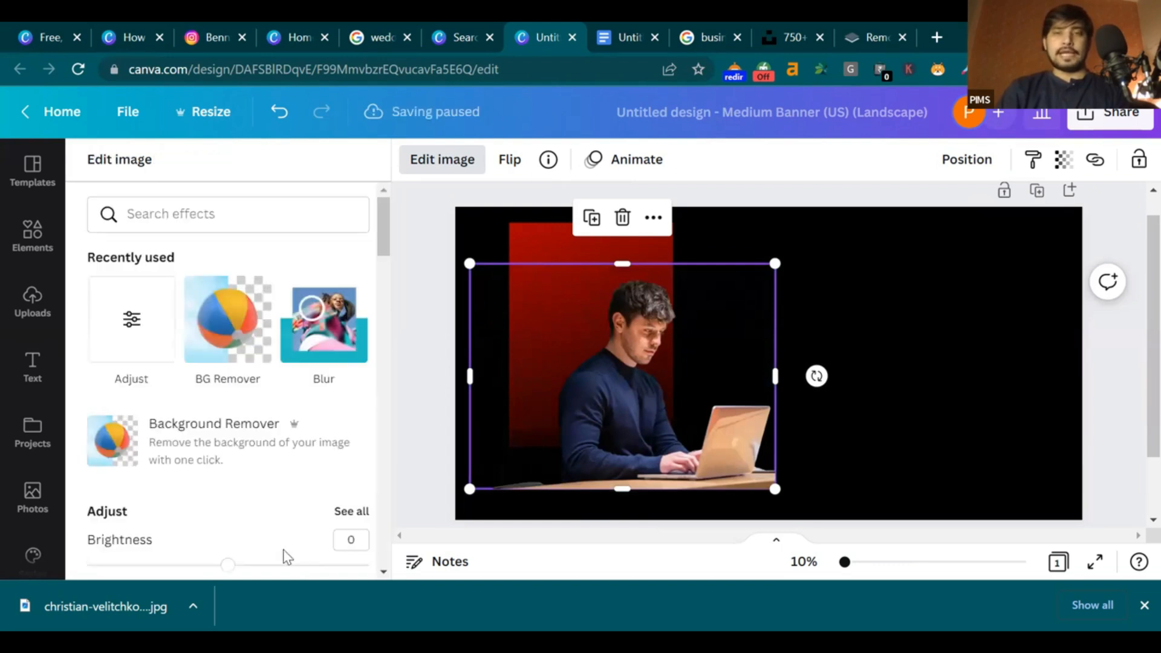
Resize and crop the cutout so it sits over the red panel
{"action": "left_click_drag", "start_coordinate": [773, 490], "coordinate": [709, 440]}
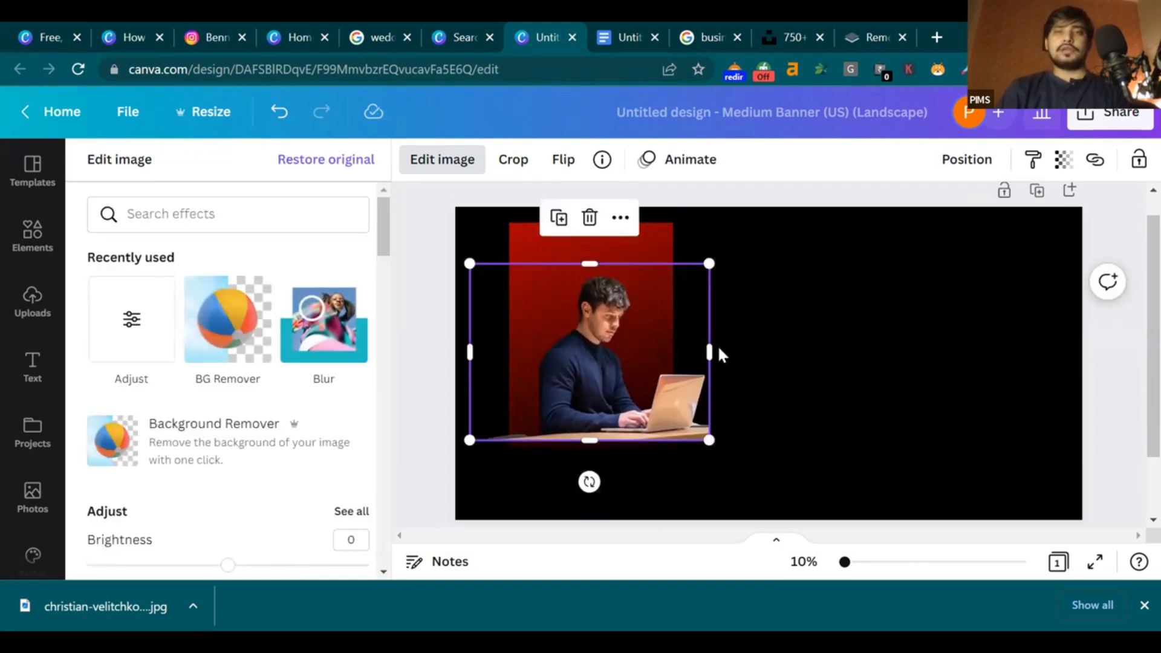
{"action": "left_click_drag", "start_coordinate": [710, 351], "coordinate": [679, 349]}
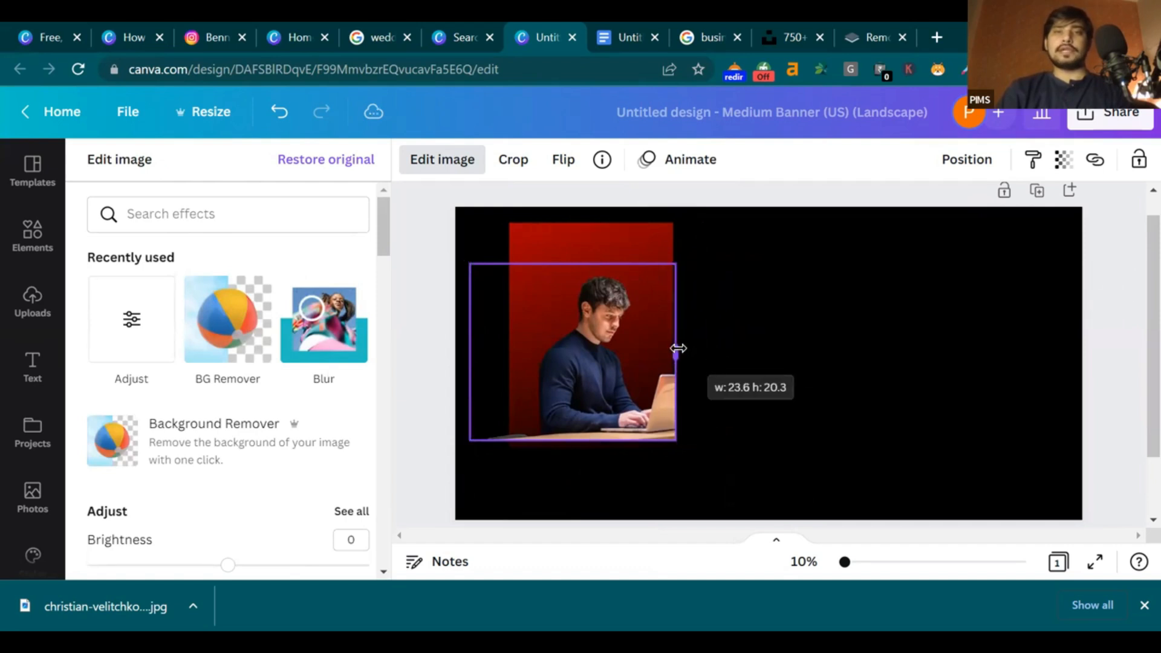
{"action": "left_click_drag", "start_coordinate": [474, 350], "coordinate": [507, 353]}
{"action": "left_click_drag", "start_coordinate": [677, 440], "coordinate": [739, 506]}
{"action": "left_click_drag", "start_coordinate": [732, 396], "coordinate": [686, 378]}
{"action": "left_click_drag", "start_coordinate": [598, 395], "coordinate": [587, 387]}
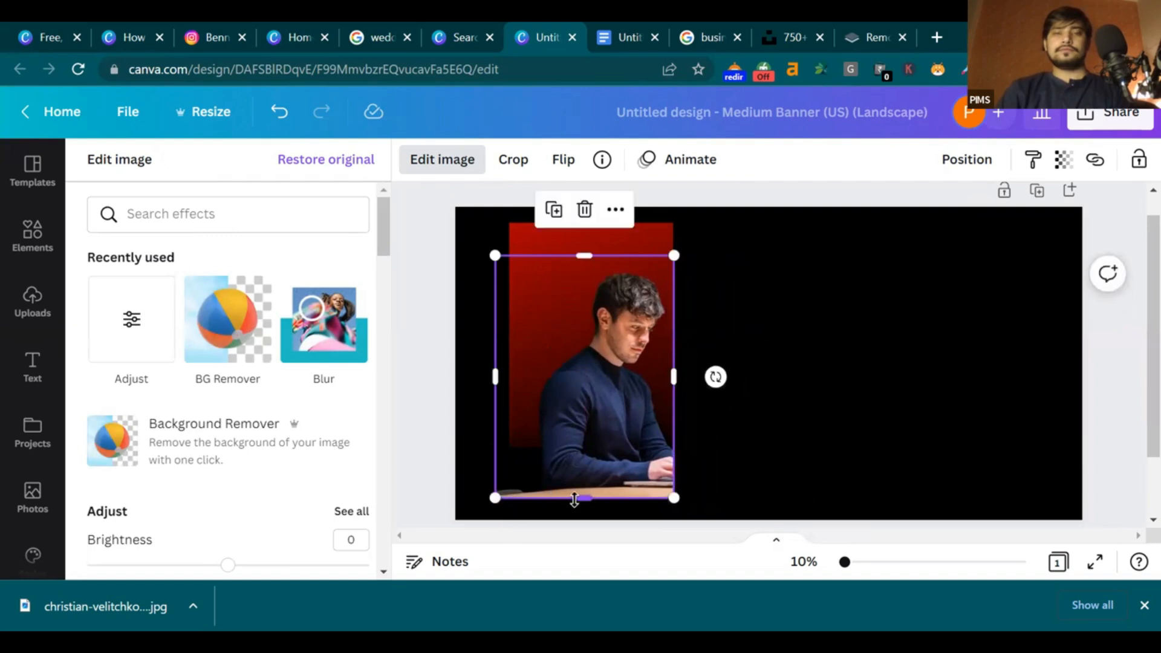
{"action": "left_click_drag", "start_coordinate": [582, 490], "coordinate": [581, 481]}
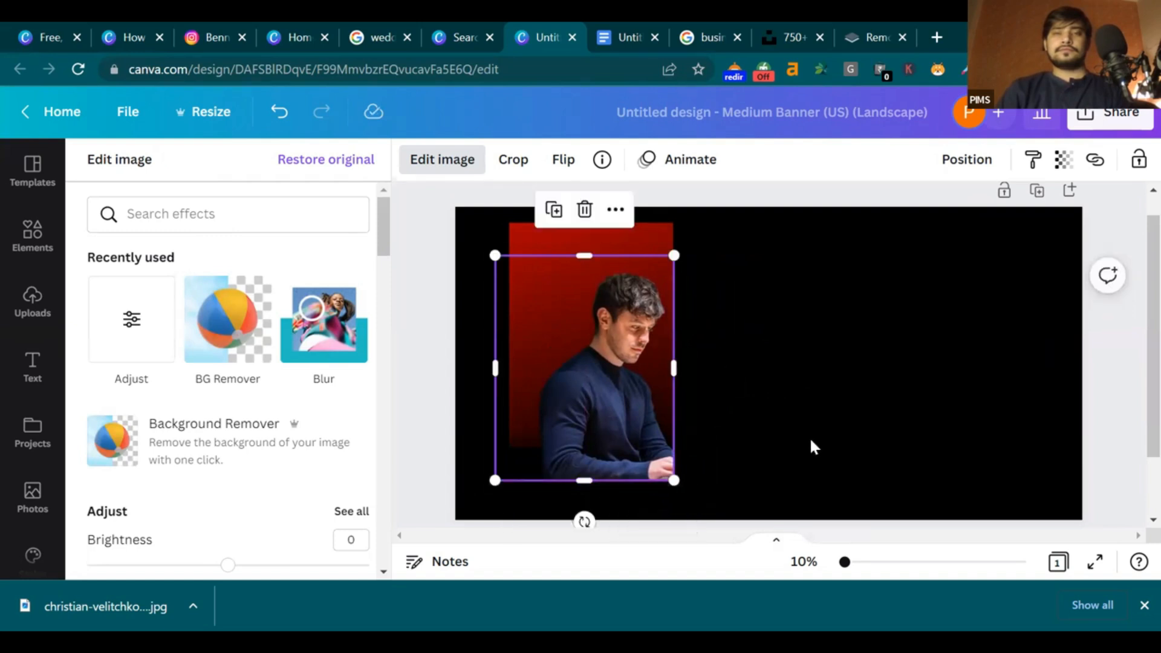
{"action": "left_click", "coordinate": [629, 424]}
{"action": "left_click", "coordinate": [840, 401]}
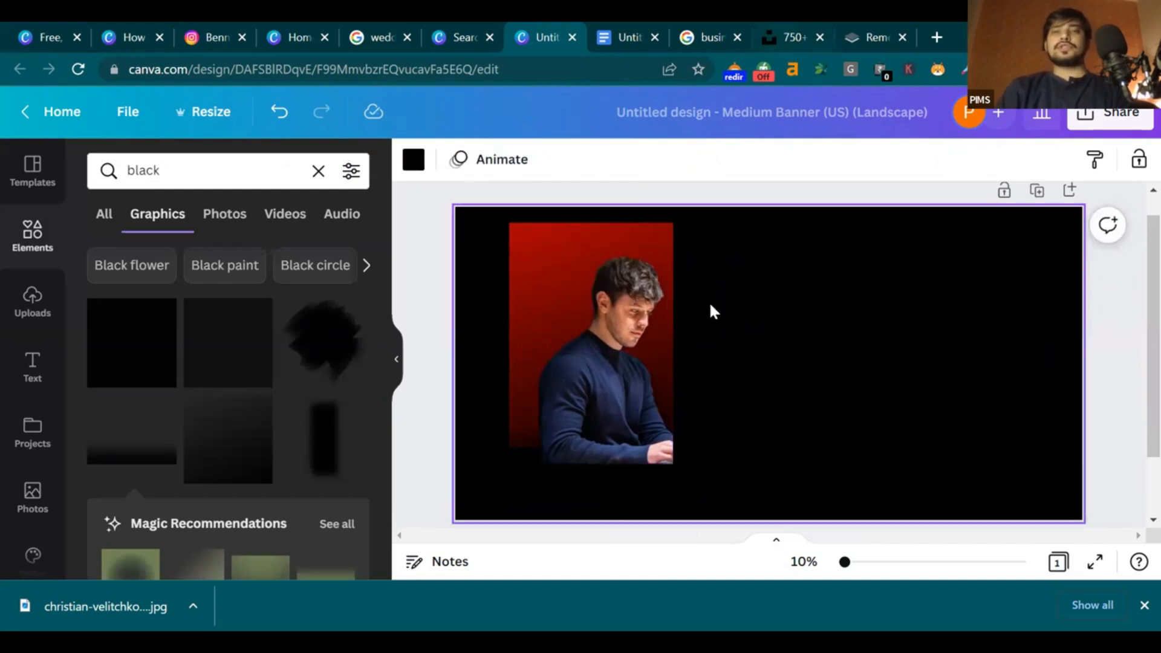
Undo twice to restore the laptop in the photo, then trim its left side
{"action": "left_click", "coordinate": [665, 381]}
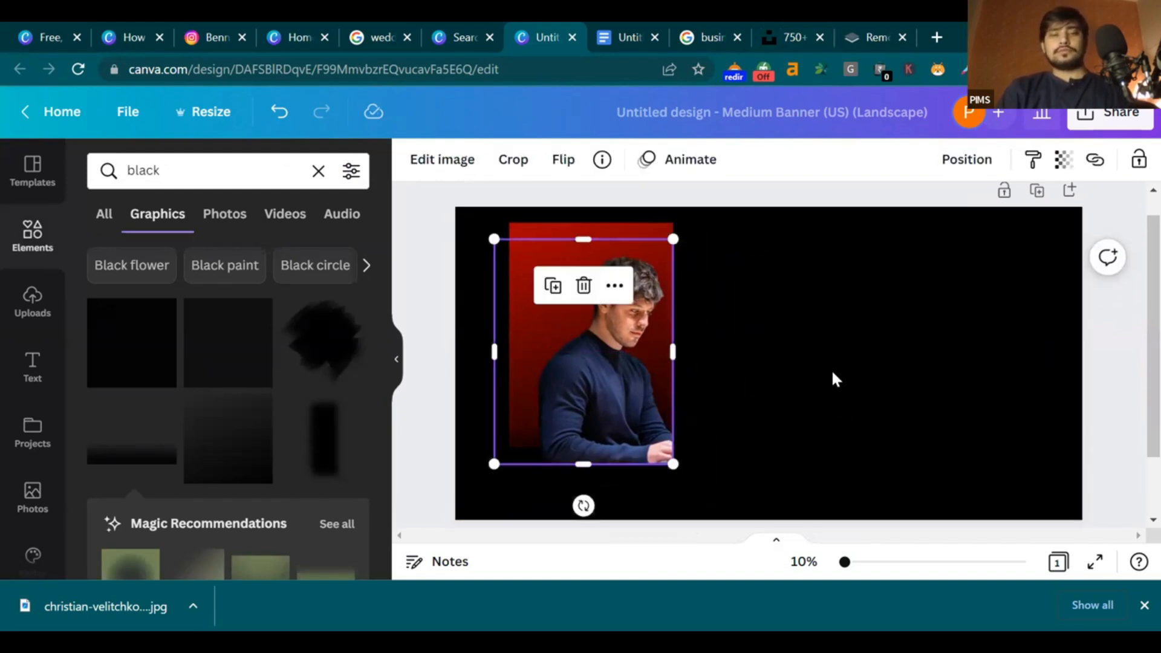
{"action": "key", "text": "ctrl+z"}
{"action": "key", "text": "ctrl+z"}
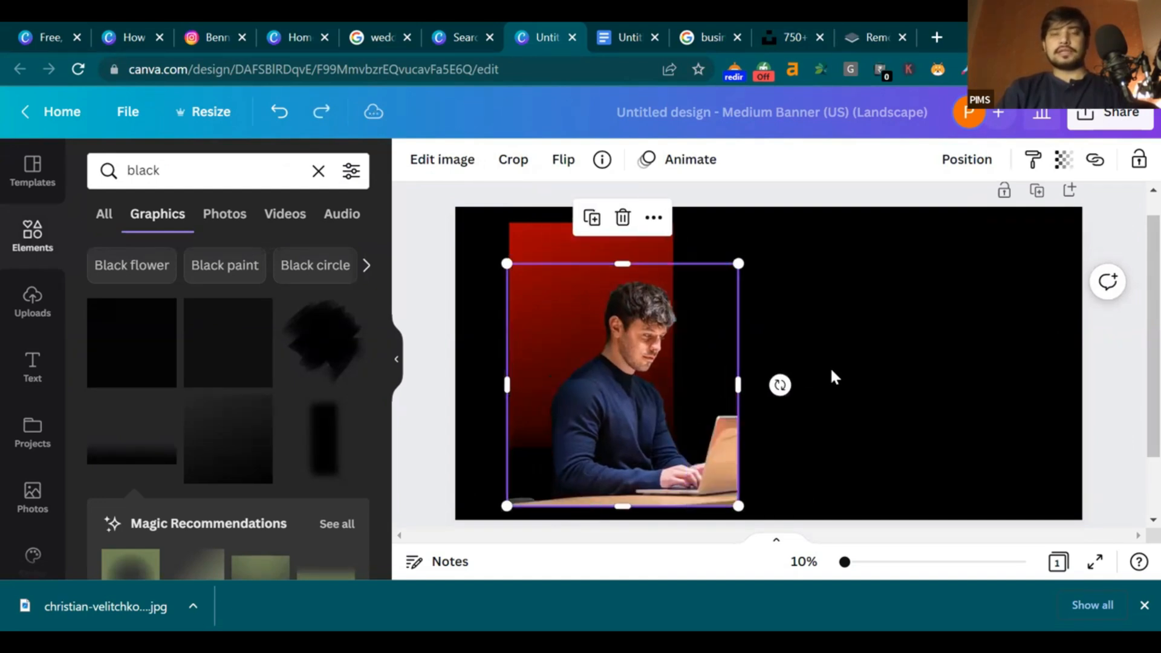
{"action": "key", "text": "ctrl+z"}
{"action": "key", "text": "ctrl+z"}
{"action": "key", "text": "ctrl+z"}
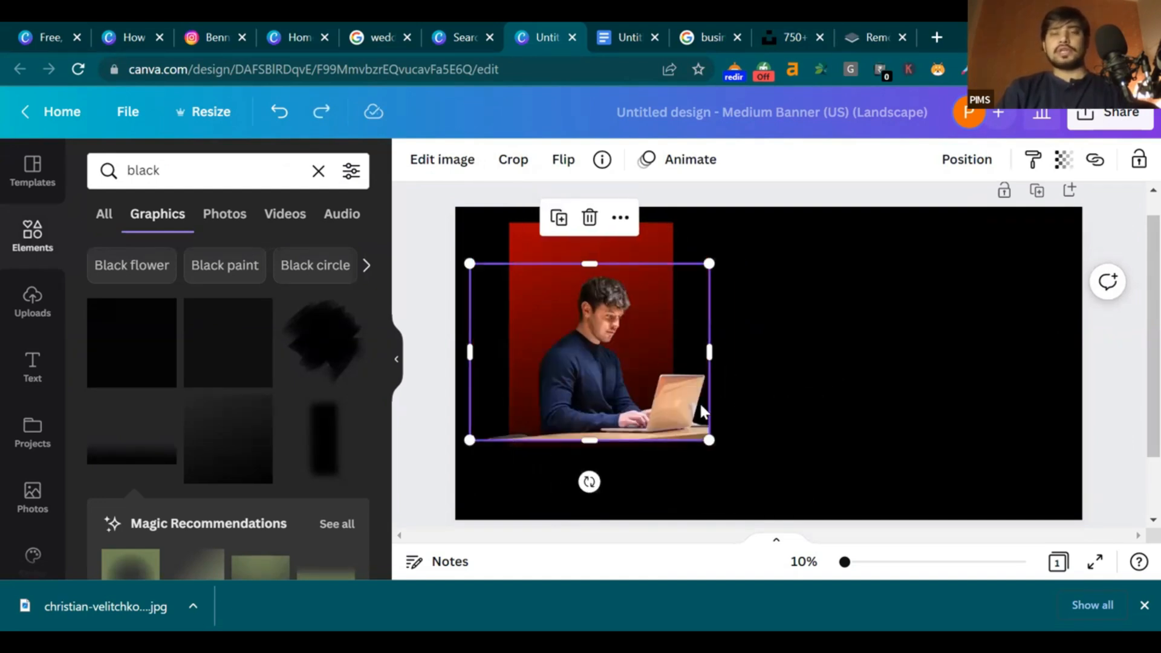
{"action": "left_click_drag", "start_coordinate": [470, 355], "coordinate": [505, 354]}
{"action": "left_click", "coordinate": [842, 367]}
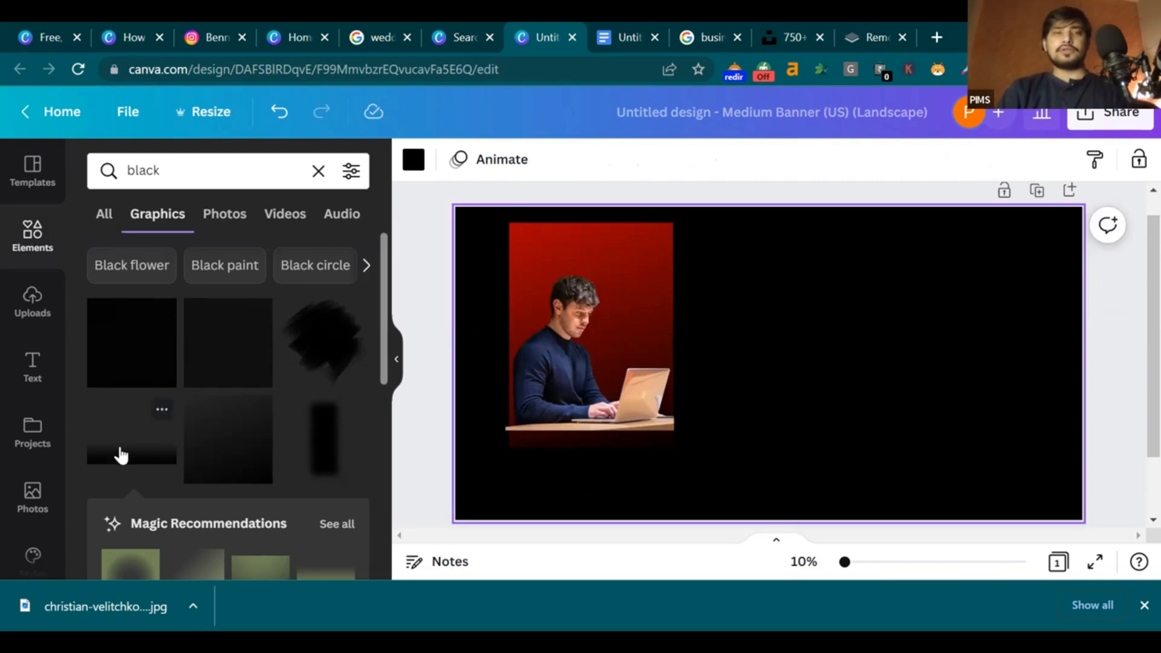
Add the black fade graphic over the photo's bottom edge
{"action": "left_click", "coordinate": [121, 457]}
{"action": "left_click_drag", "start_coordinate": [817, 410], "coordinate": [640, 419]}
{"action": "left_click", "coordinate": [894, 326]}
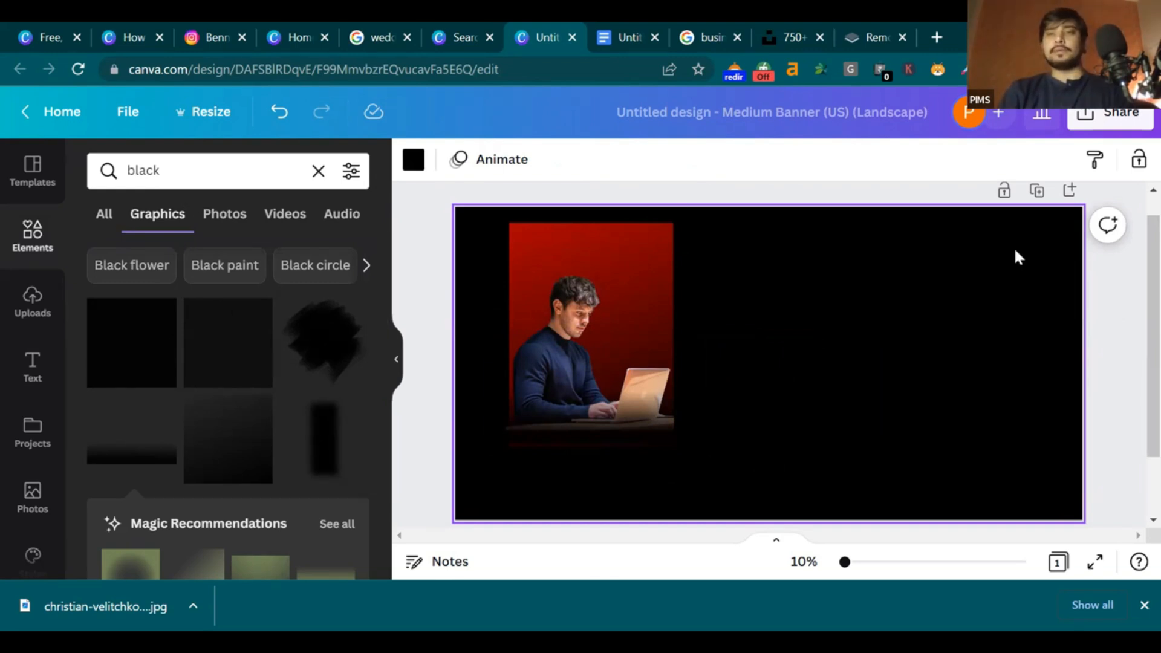
Add a lotus logo from a 'logo' element search, recolour it red and place it top-right
{"action": "left_click", "coordinate": [314, 173]}
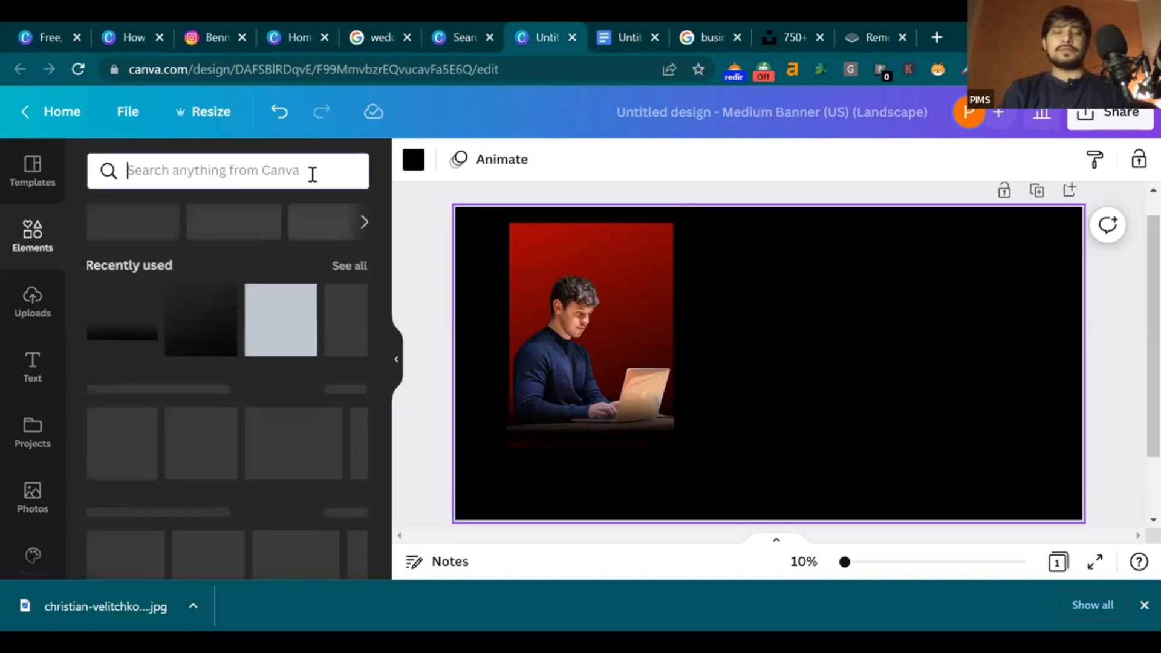
{"action": "type", "text": "logo"}
{"action": "key", "text": "Return"}
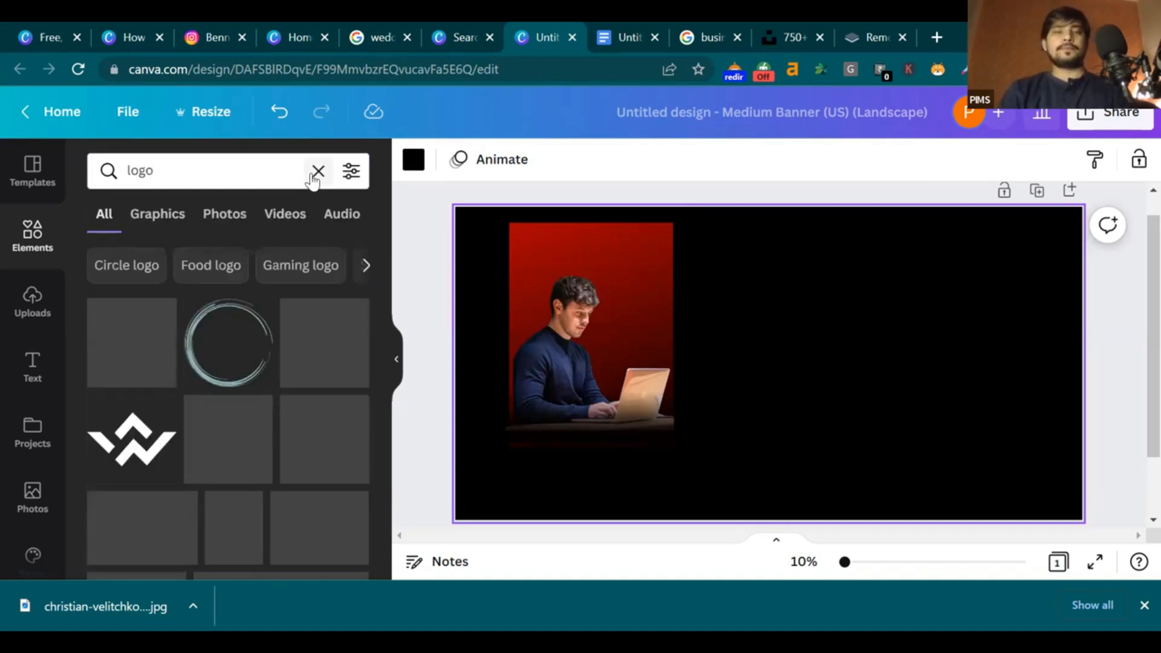
{"action": "left_click", "coordinate": [219, 434]}
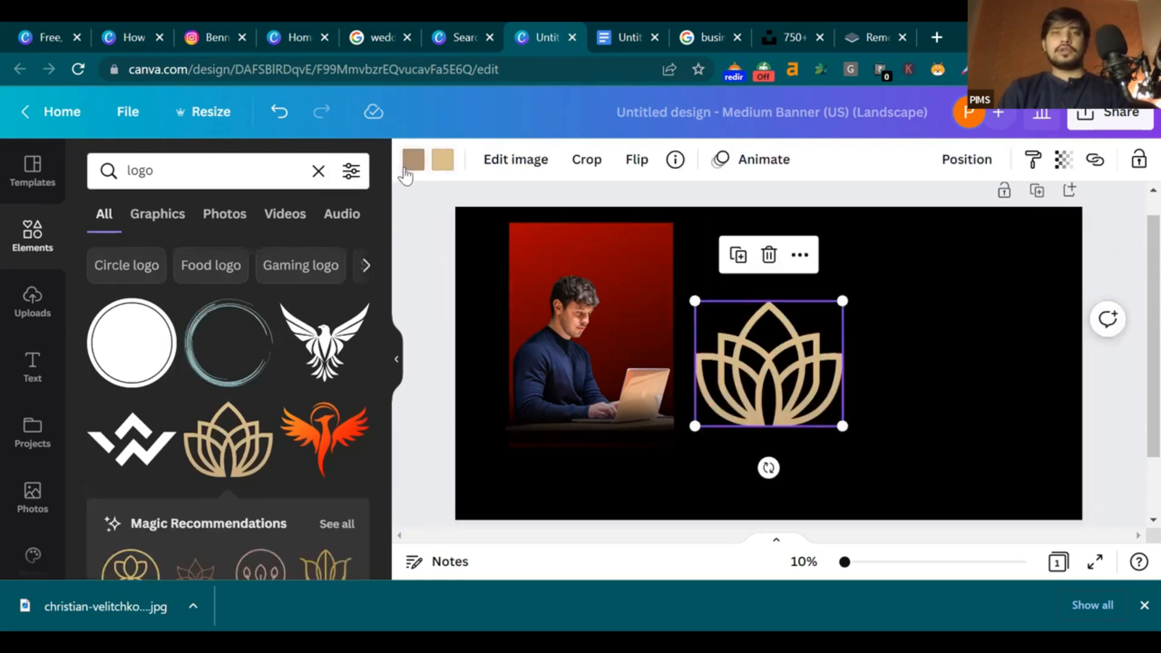
{"action": "left_click", "coordinate": [411, 160]}
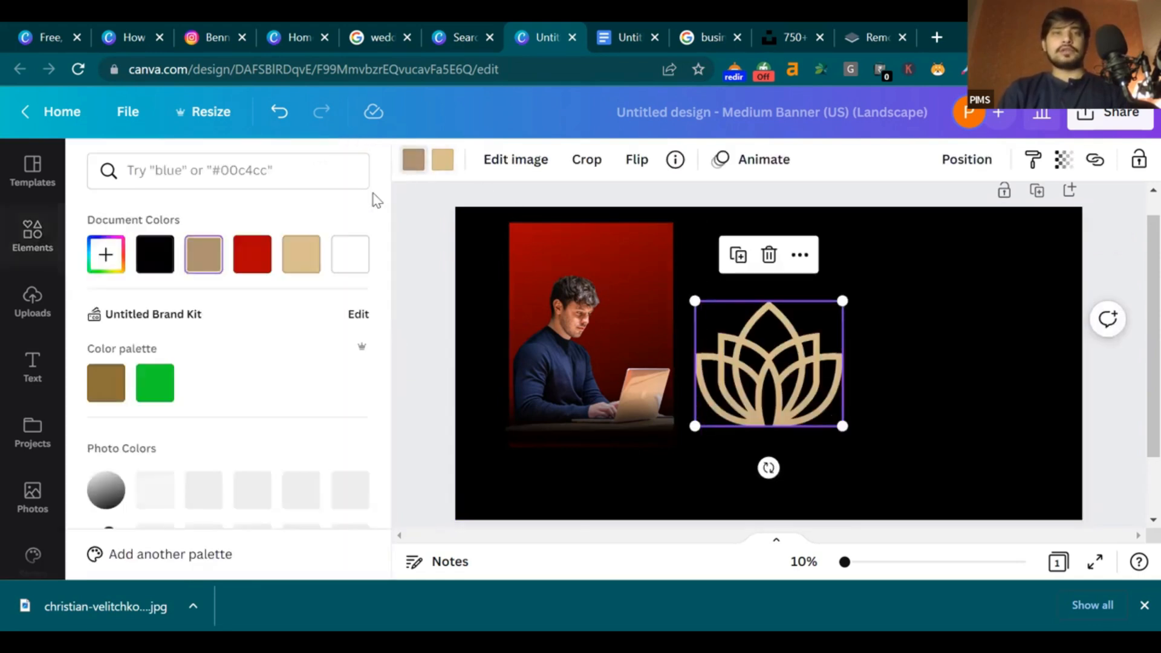
{"action": "left_click", "coordinate": [252, 254]}
{"action": "left_click_drag", "start_coordinate": [725, 369], "coordinate": [1069, 290]}
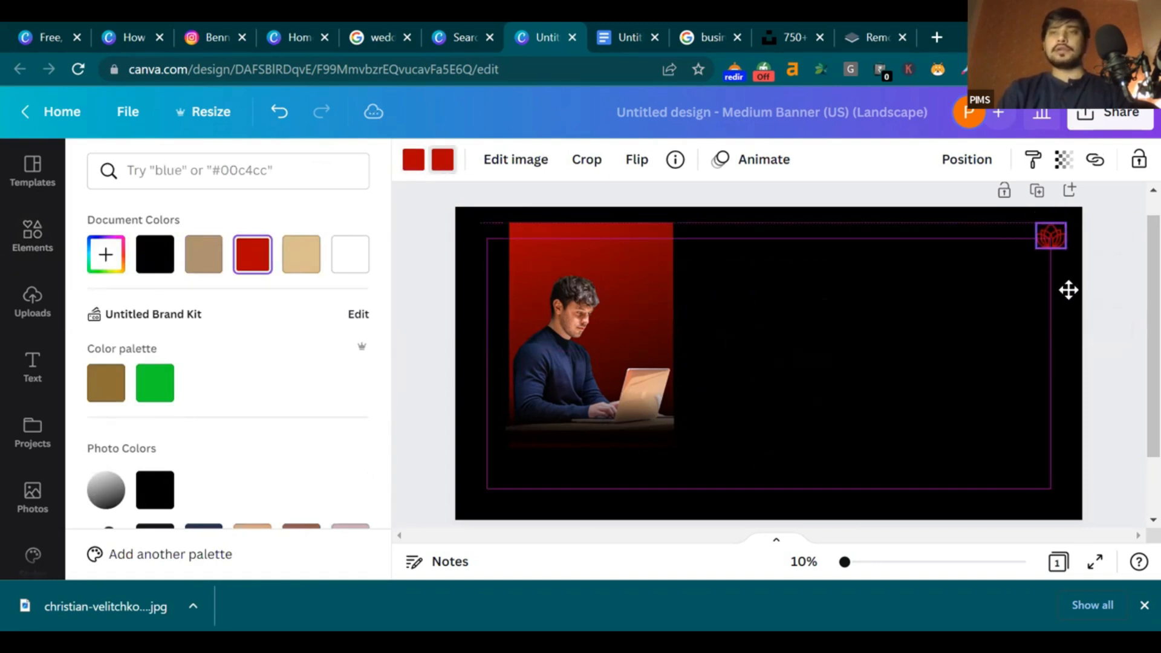
{"action": "left_click", "coordinate": [1115, 309]}
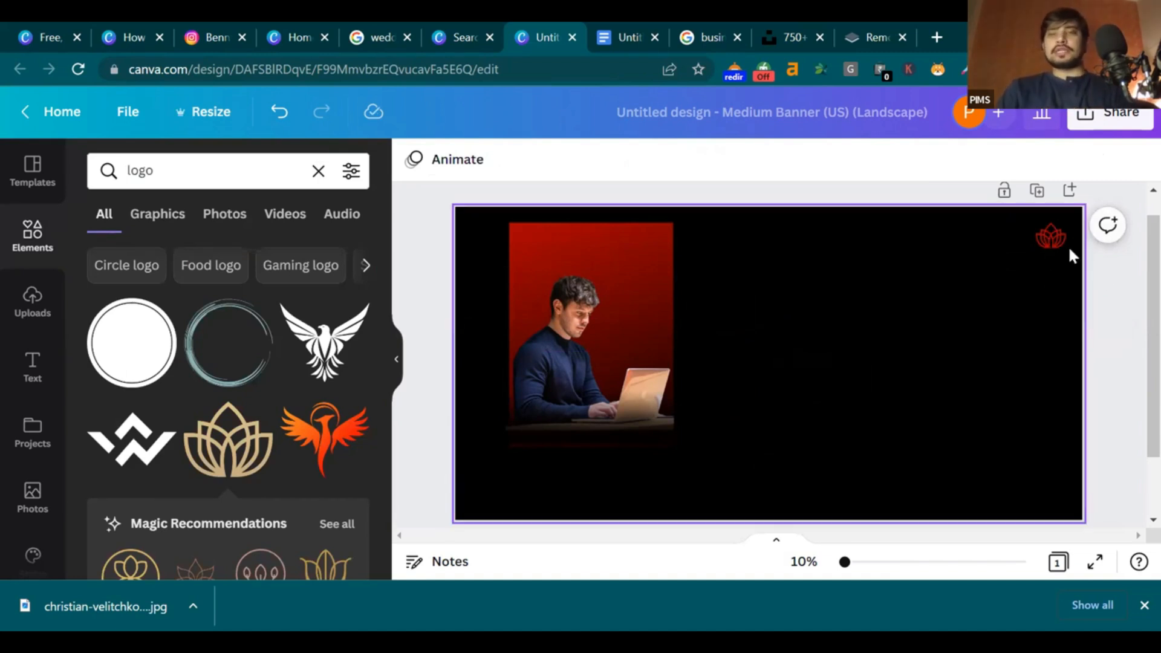
Lock the red lotus logo, then marquee-select the businessman panel pieces
{"action": "left_click", "coordinate": [1043, 234]}
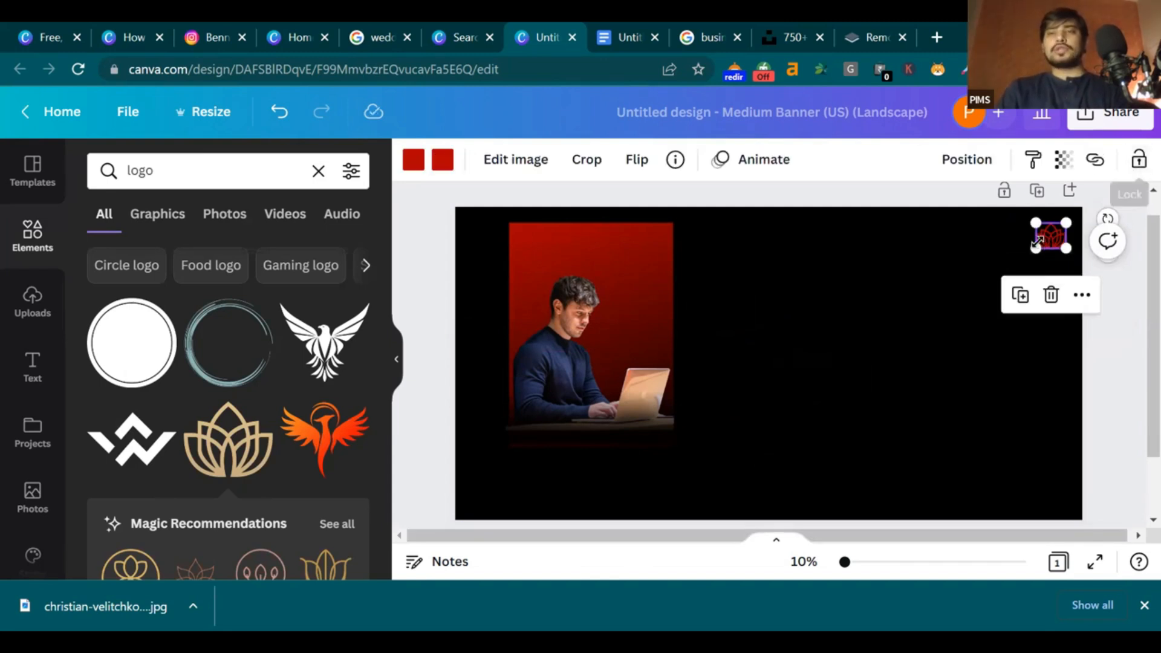
{"action": "left_click", "coordinate": [1138, 159]}
{"action": "left_click", "coordinate": [1031, 267]}
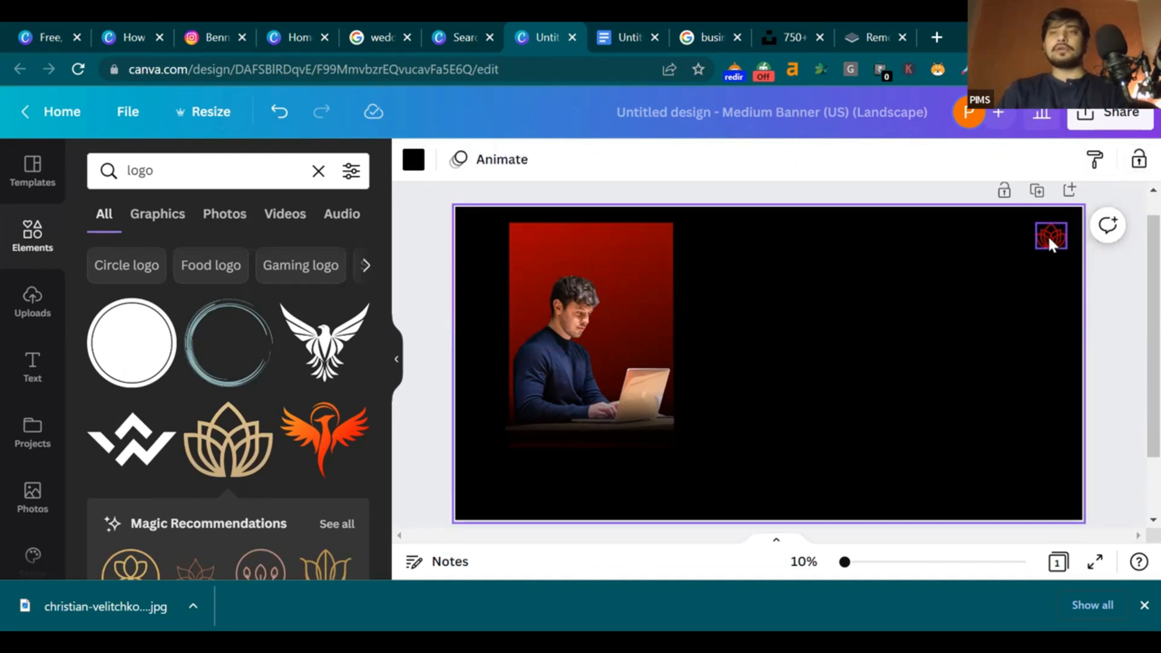
{"action": "mouse_move", "coordinate": [1043, 232]}
{"action": "left_mouse_down"}
{"action": "mouse_move", "coordinate": [1047, 242]}
{"action": "mouse_move", "coordinate": [1019, 250]}
{"action": "mouse_move", "coordinate": [1044, 228]}
{"action": "mouse_move", "coordinate": [1010, 259]}
{"action": "mouse_move", "coordinate": [1037, 246]}
{"action": "mouse_move", "coordinate": [1043, 268]}
{"action": "mouse_move", "coordinate": [1054, 258]}
{"action": "left_mouse_up"}
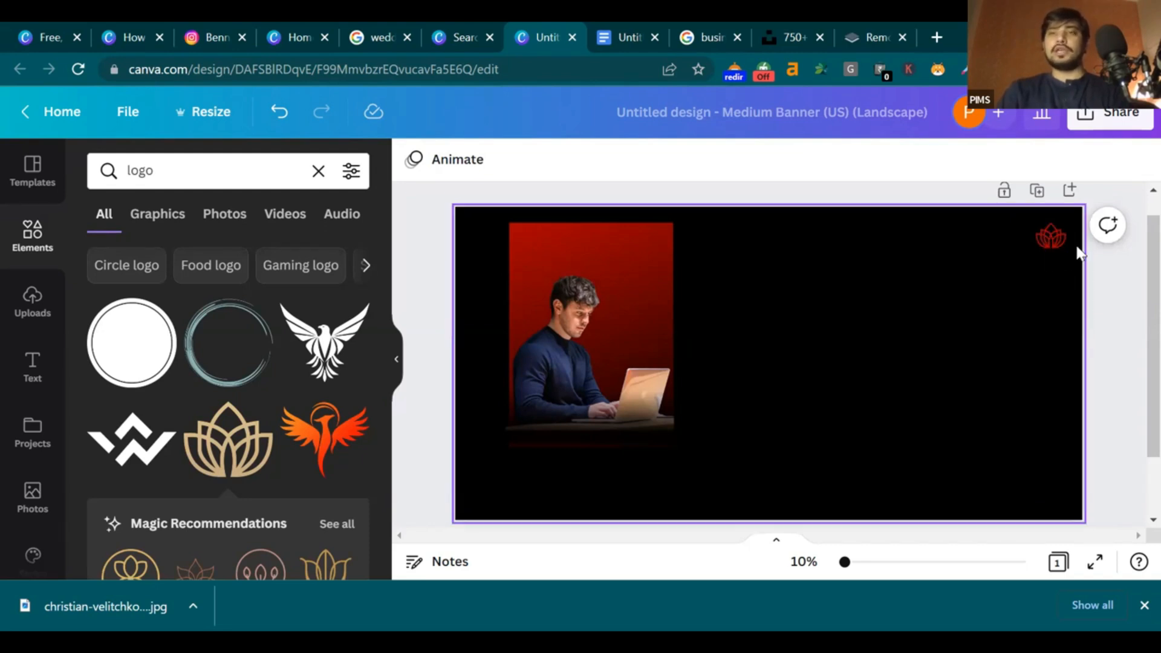
{"action": "left_click_drag", "start_coordinate": [746, 289], "coordinate": [520, 463]}
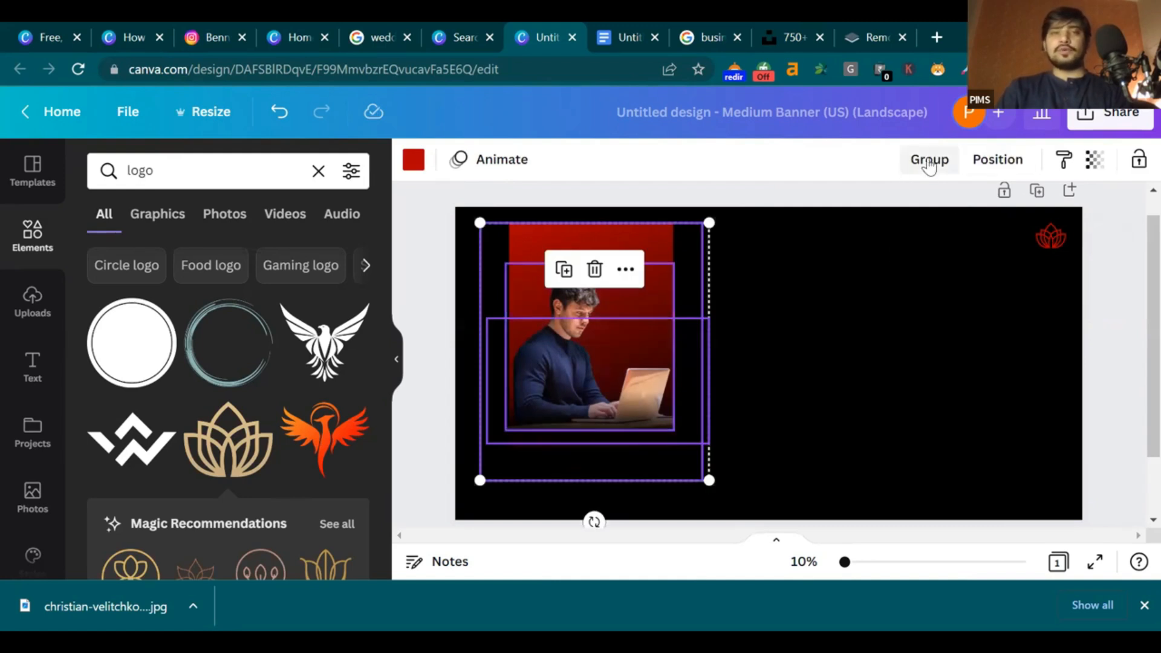
Group the red panel, businessman cutout and fade graphics, nudge left, and enlarge the group
{"action": "left_click", "coordinate": [930, 164]}
{"action": "left_click", "coordinate": [869, 335]}
{"action": "left_click_drag", "start_coordinate": [603, 371], "coordinate": [584, 379]}
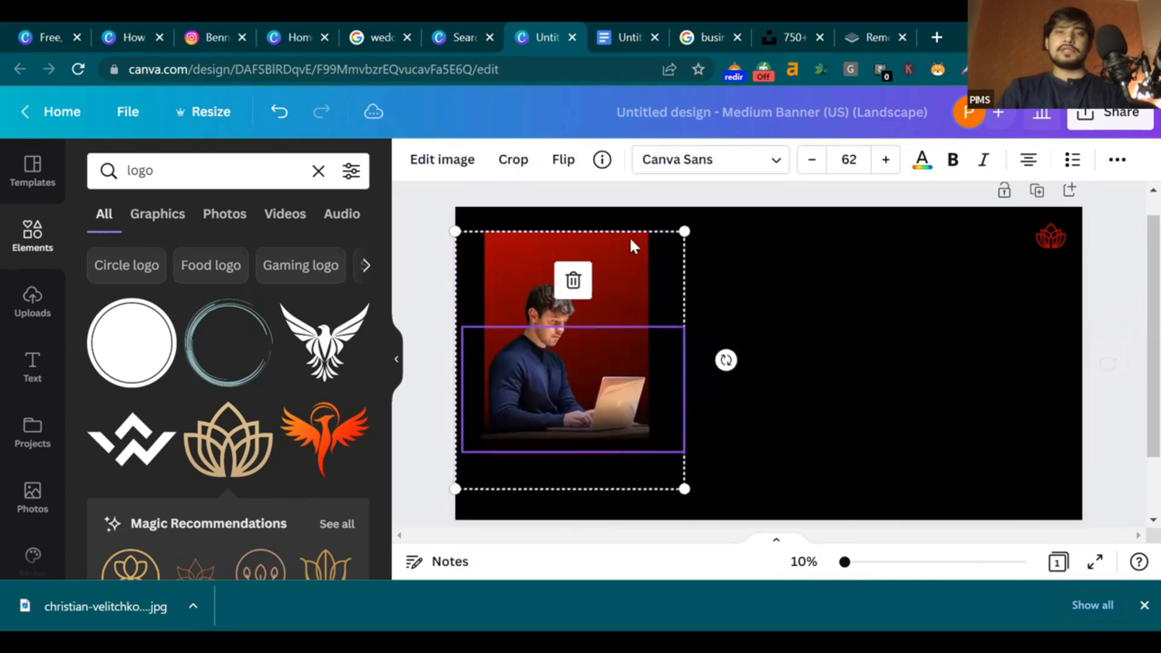
{"action": "left_click", "coordinate": [1136, 435]}
{"action": "left_click", "coordinate": [627, 423]}
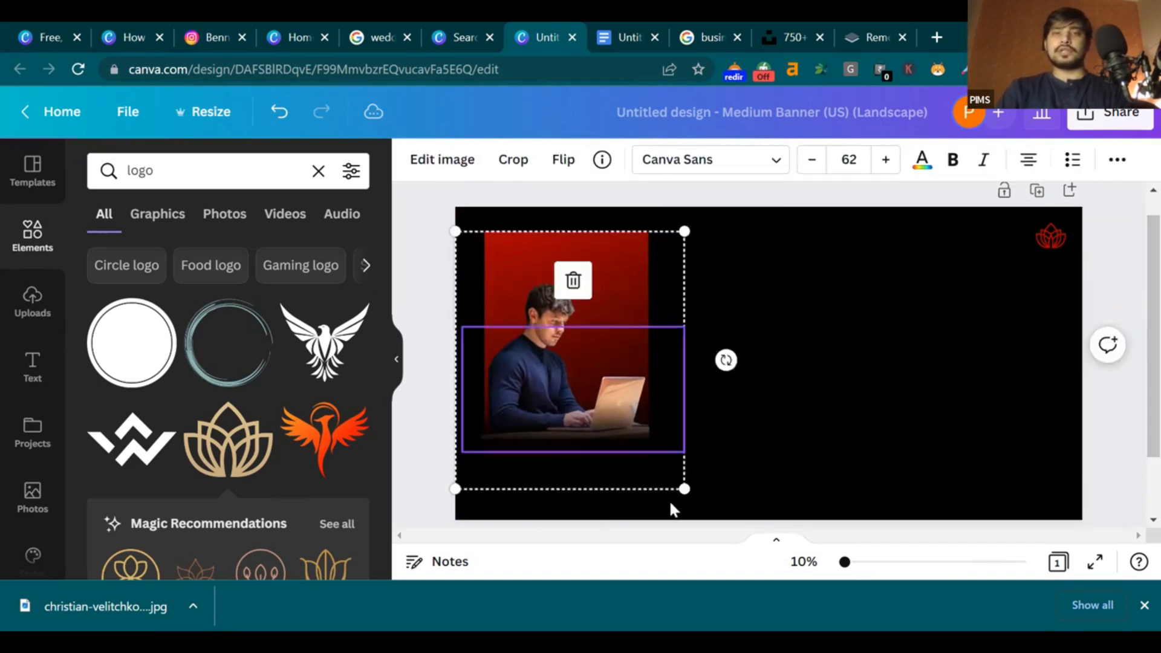
{"action": "left_click_drag", "start_coordinate": [683, 490], "coordinate": [708, 519]}
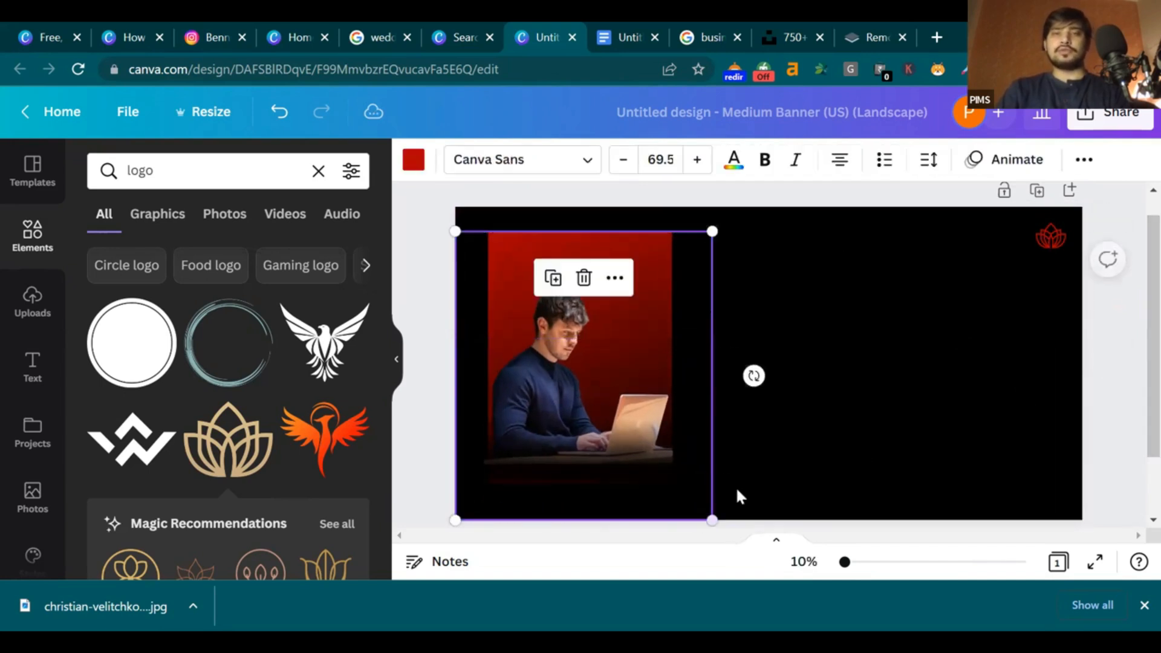
{"action": "left_click", "coordinate": [1106, 365]}
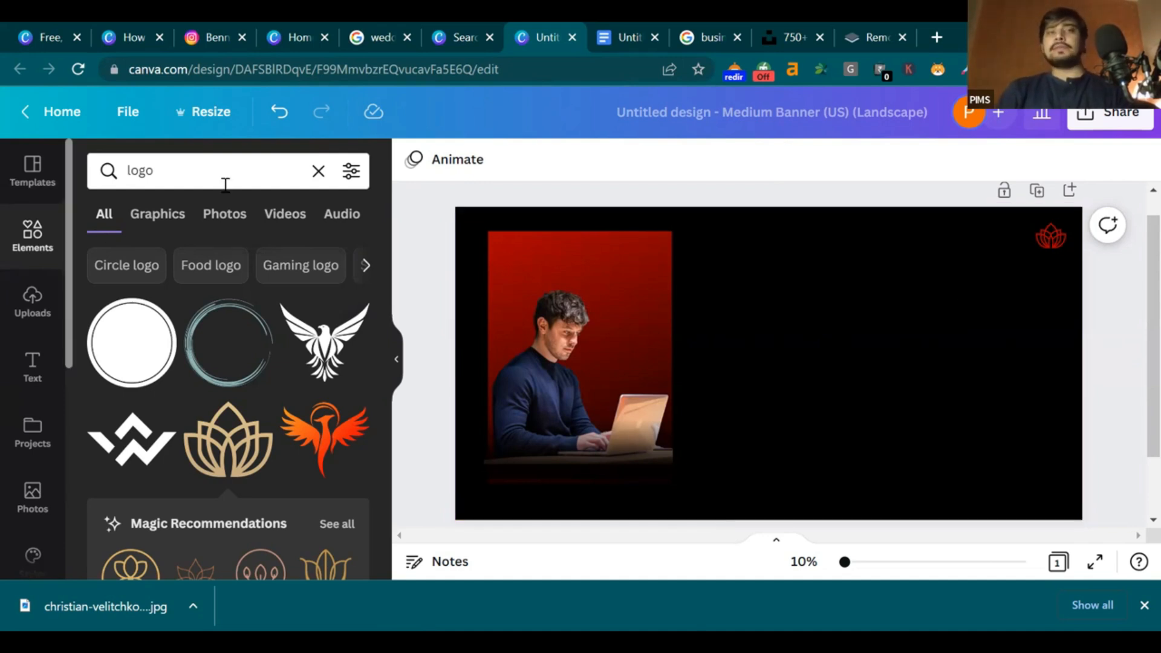
Add a circle frame from a 'frame' search, size it 12×12, and move it to the upper middle
{"action": "left_click", "coordinate": [319, 172]}
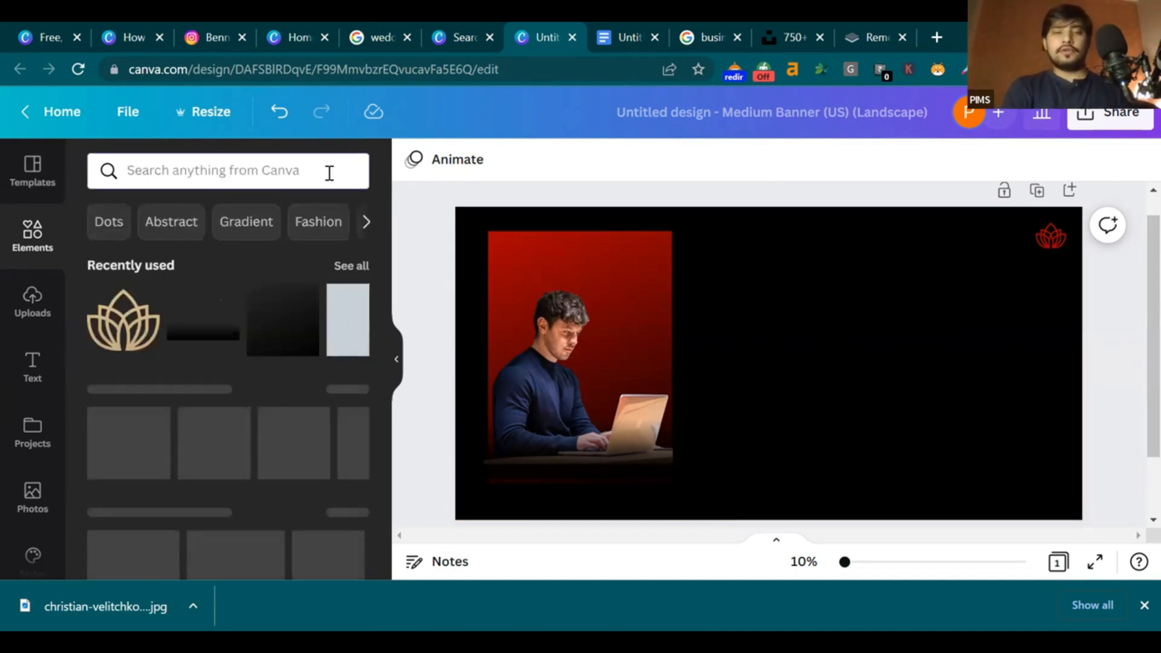
{"action": "type", "text": "frame"}
{"action": "key", "text": "Return"}
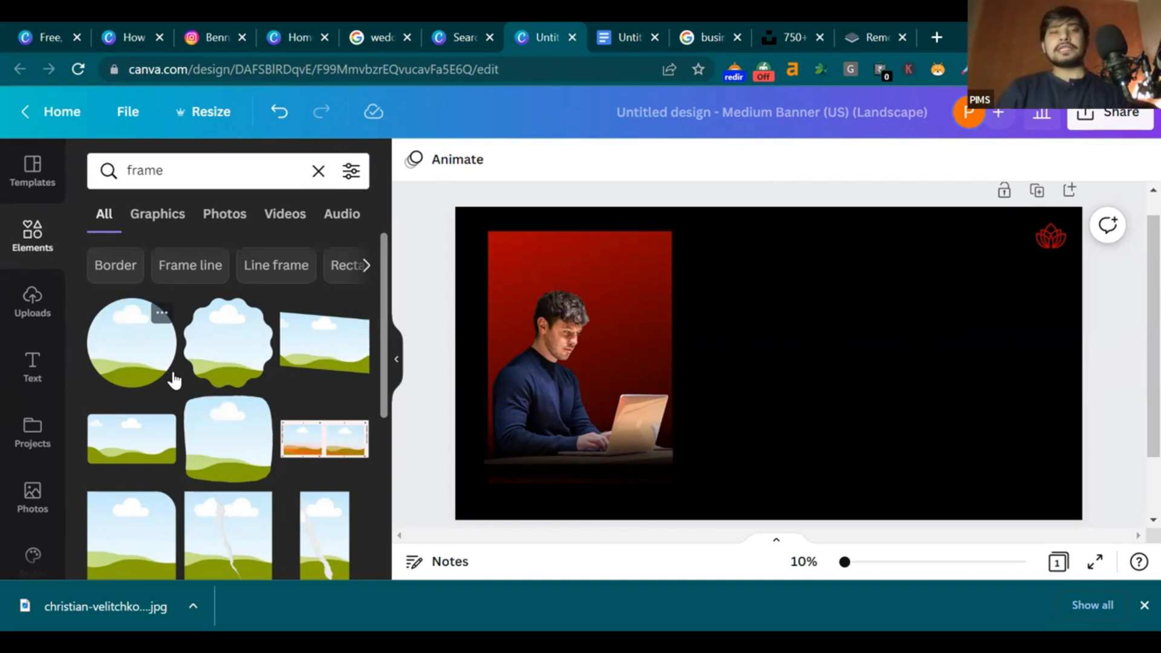
{"action": "scroll", "coordinate": [182, 387], "scroll_direction": "down", "scroll_amount": 3}
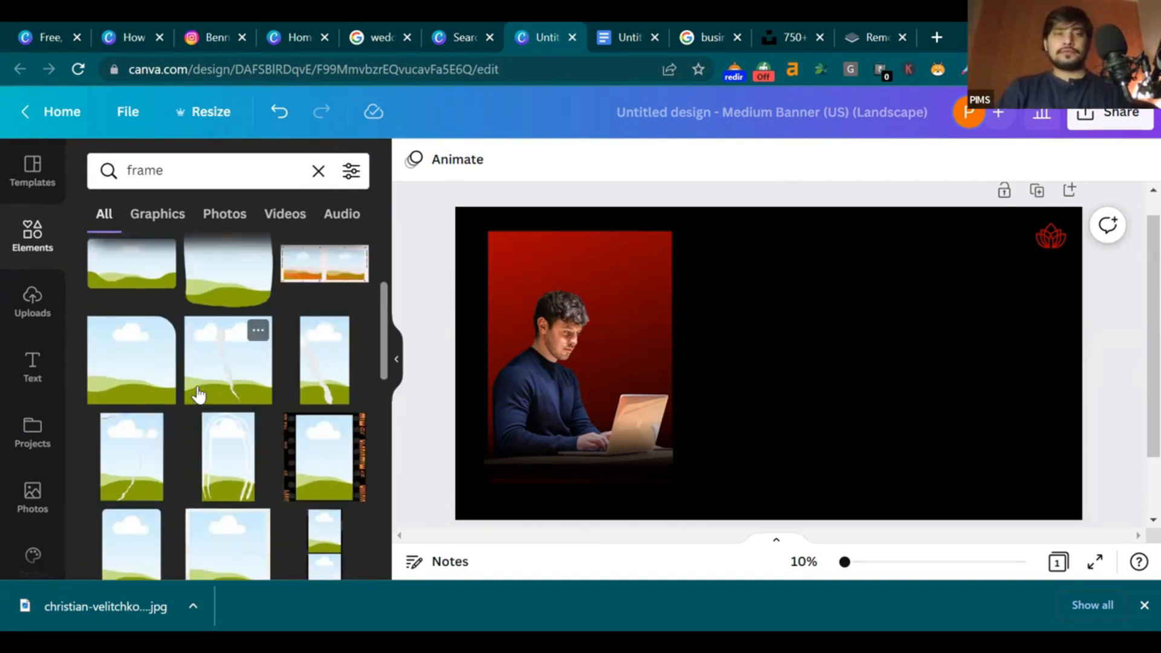
{"action": "scroll", "coordinate": [182, 387], "scroll_direction": "up", "scroll_amount": 3}
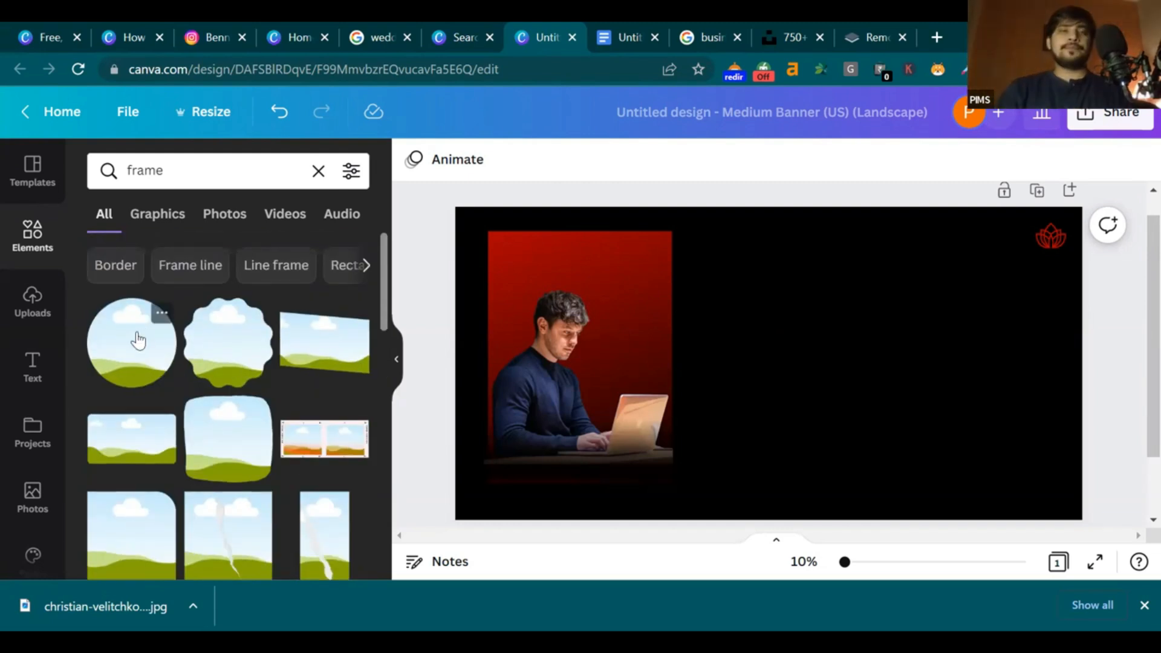
{"action": "left_click", "coordinate": [137, 340]}
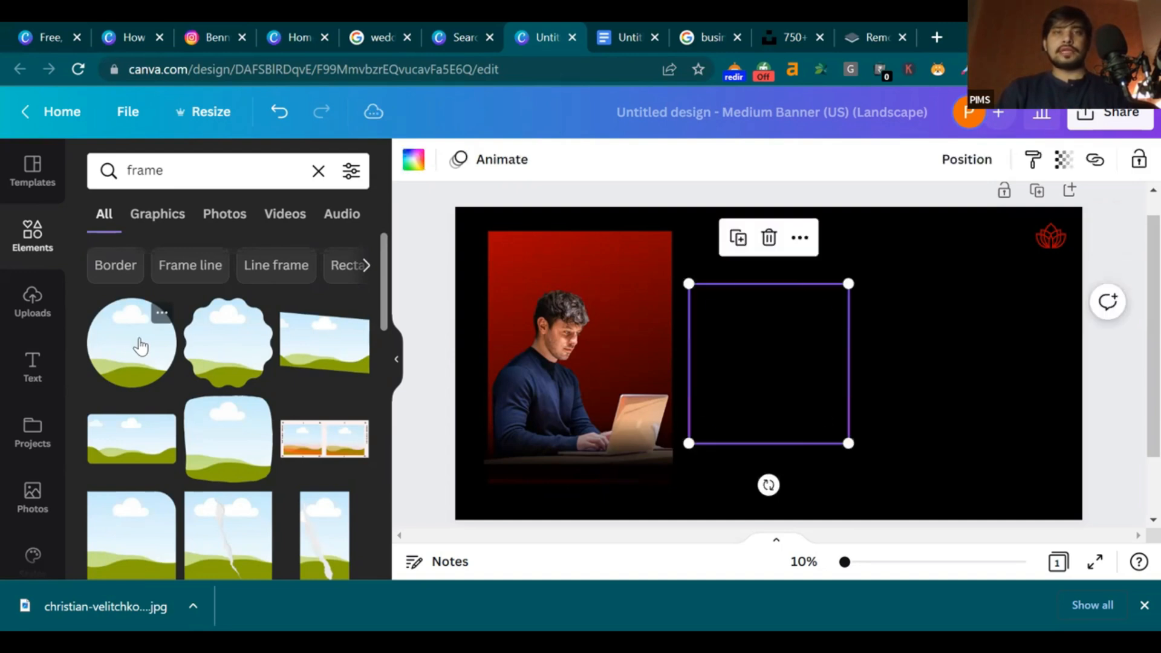
{"action": "left_click_drag", "start_coordinate": [846, 387], "coordinate": [1005, 412]}
{"action": "left_click_drag", "start_coordinate": [927, 428], "coordinate": [866, 373]}
{"action": "left_click_drag", "start_coordinate": [824, 333], "coordinate": [800, 302]}
{"action": "left_click", "coordinate": [861, 331]}
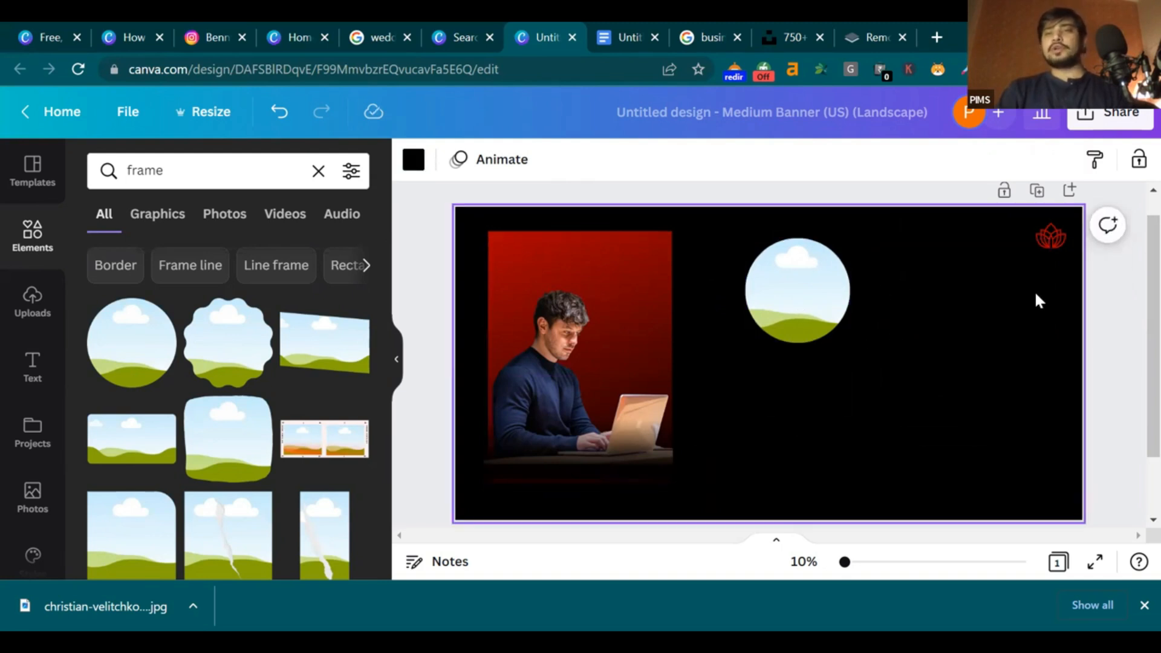
Duplicate the circle frame and place the copy to its right
{"action": "left_click", "coordinate": [814, 317]}
{"action": "key", "text": "ctrl+d"}
{"action": "left_click_drag", "start_coordinate": [813, 309], "coordinate": [951, 309]}
{"action": "left_click", "coordinate": [980, 411]}
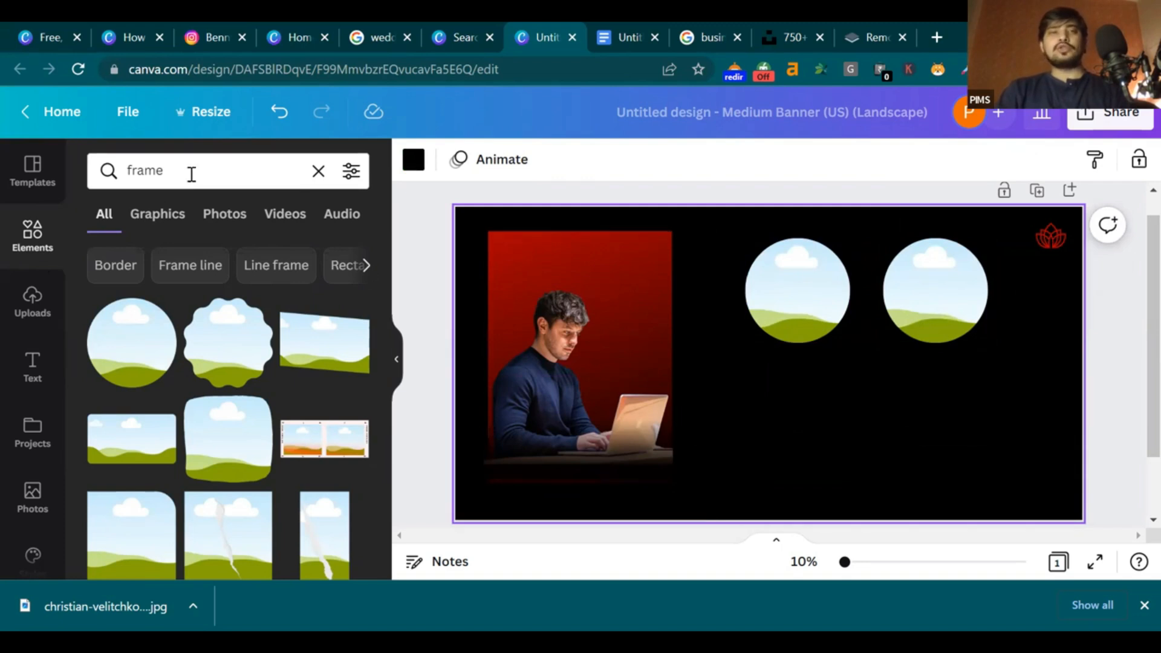
Search elements for 'business women' and browse the illustration results
{"action": "left_click", "coordinate": [317, 171]}
{"action": "type", "text": "business"}
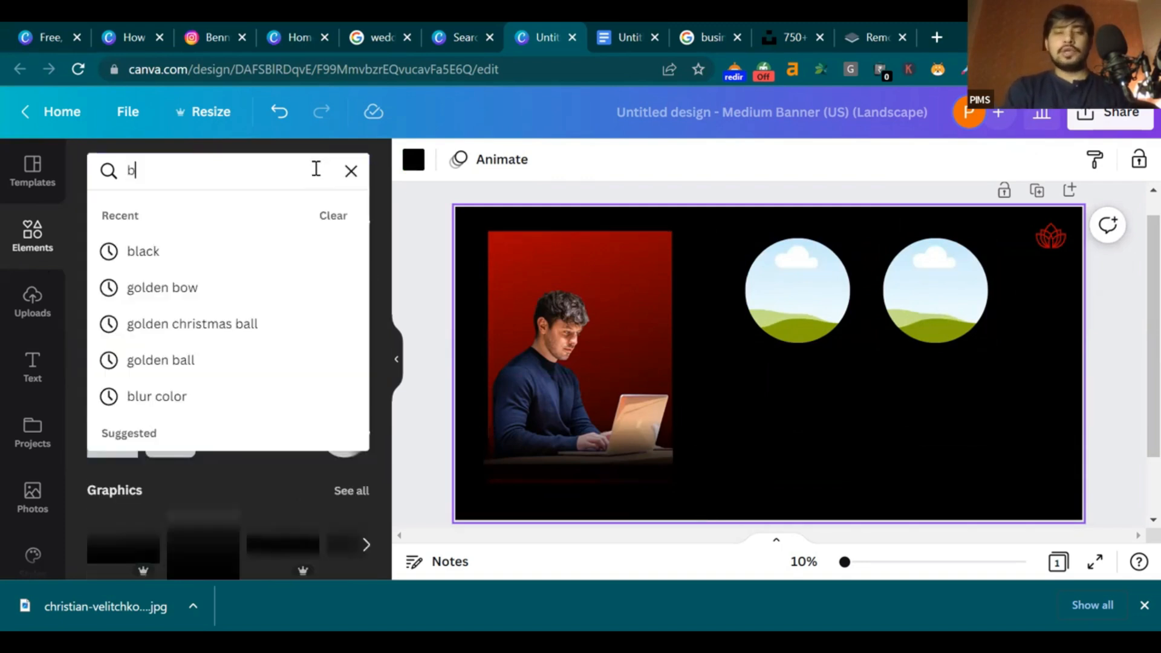
{"action": "type", "text": "women"}
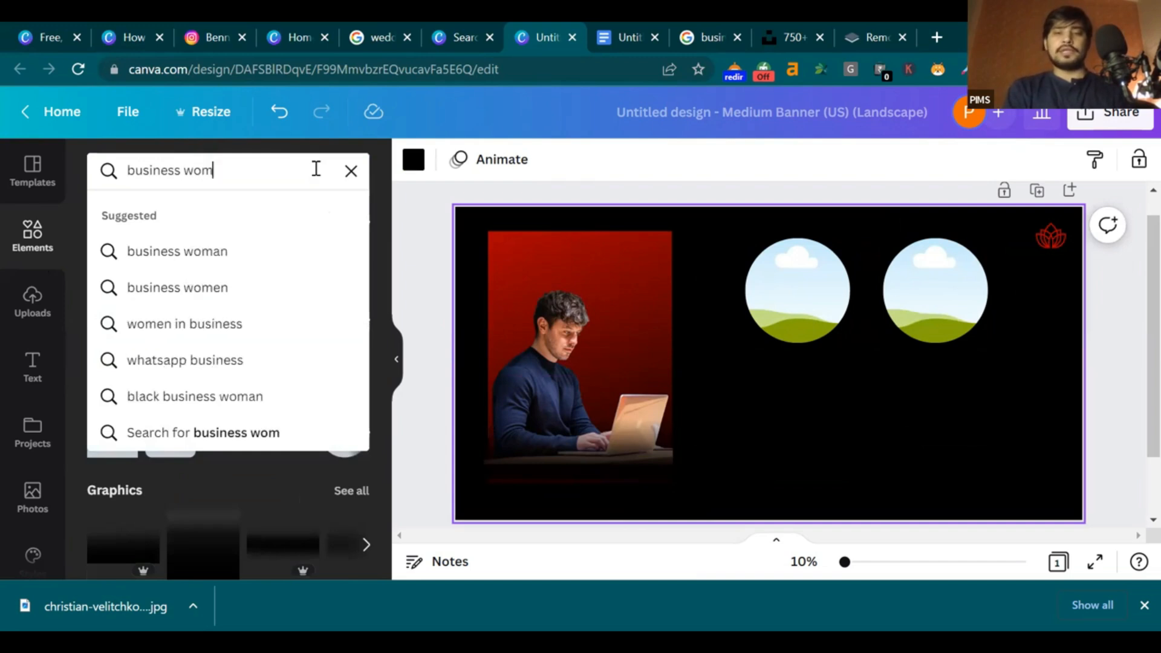
{"action": "key", "text": "Return"}
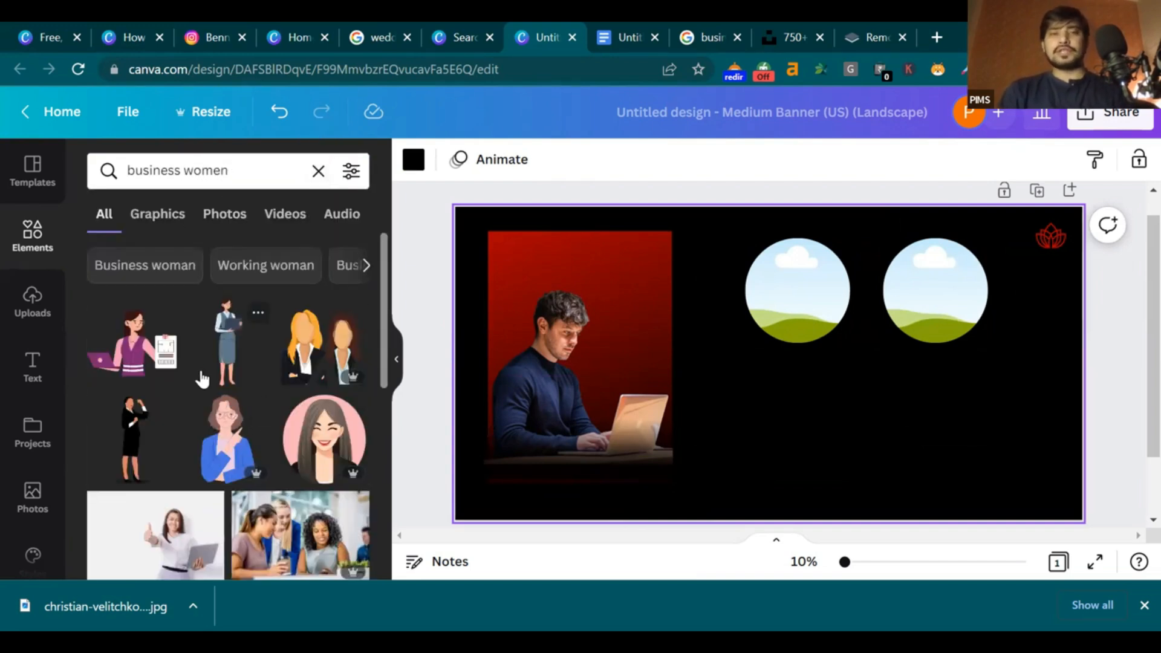
{"action": "scroll", "coordinate": [200, 379], "scroll_direction": "down", "scroll_amount": 3}
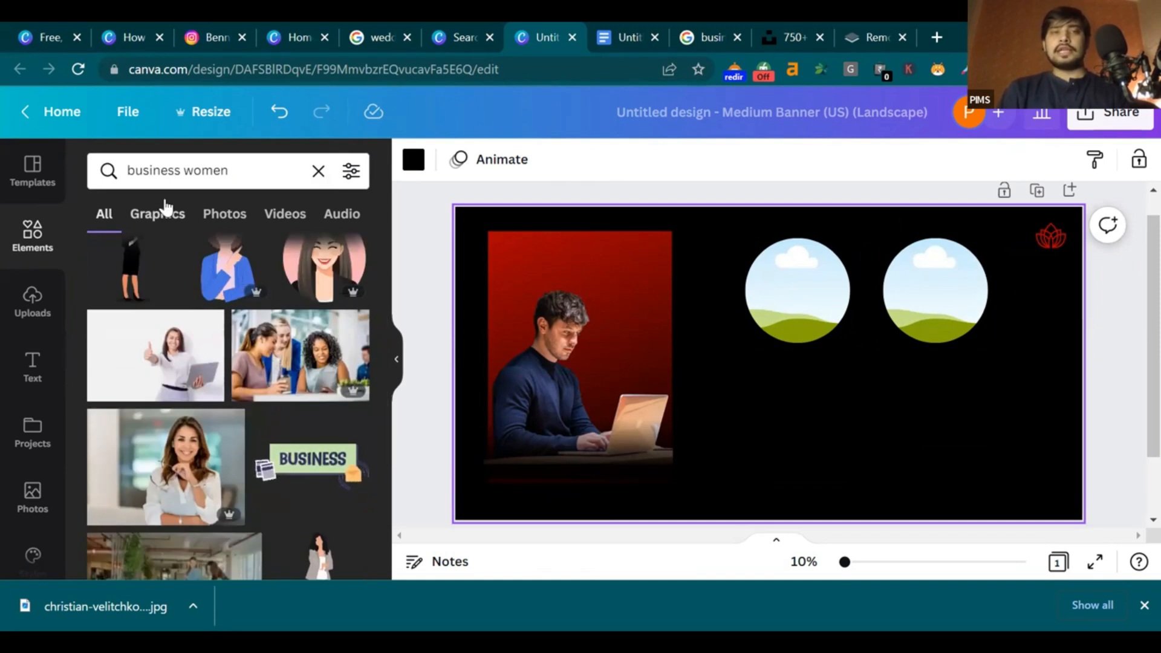
{"action": "left_click", "coordinate": [169, 217]}
{"action": "scroll", "coordinate": [242, 381], "scroll_direction": "down", "scroll_amount": 5}
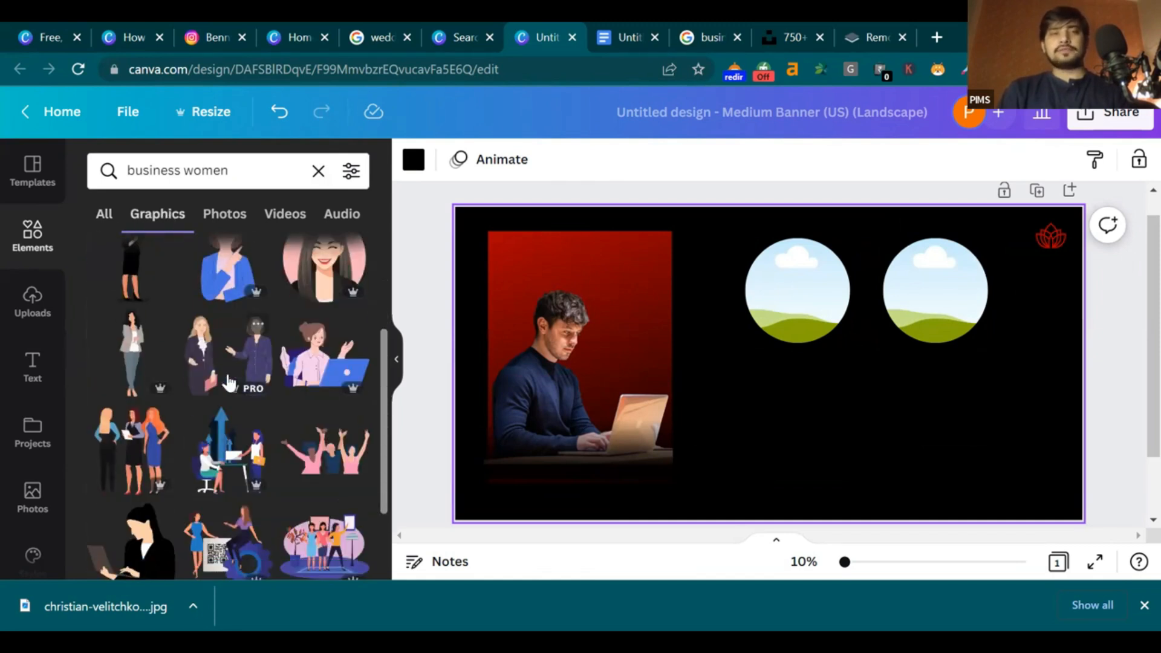
{"action": "scroll", "coordinate": [224, 380], "scroll_direction": "down", "scroll_amount": 1}
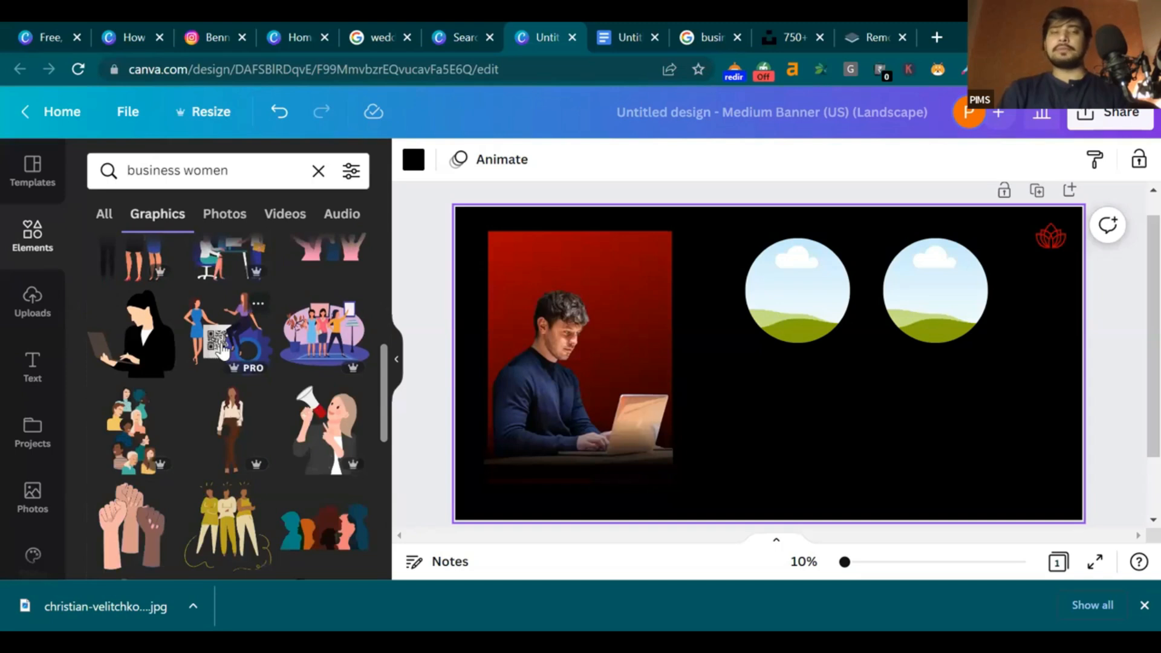
{"action": "scroll", "coordinate": [223, 350], "scroll_direction": "up", "scroll_amount": 6}
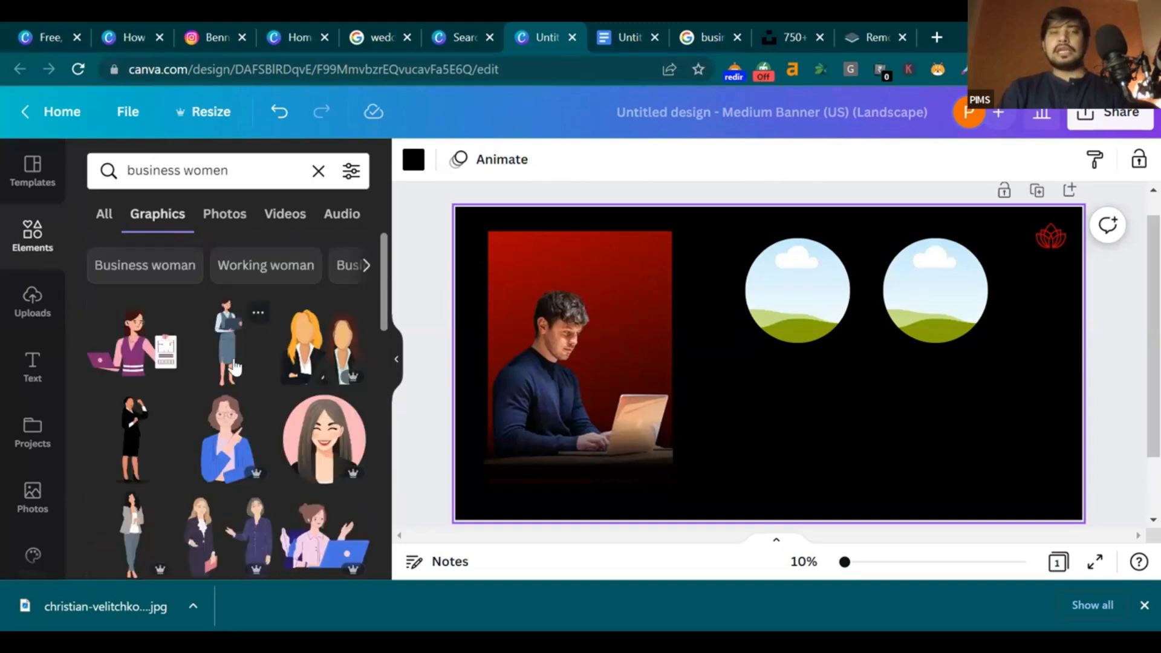
Drop a smiling businesswoman photo from the Photos results into the left circle frame
{"action": "left_click", "coordinate": [224, 213]}
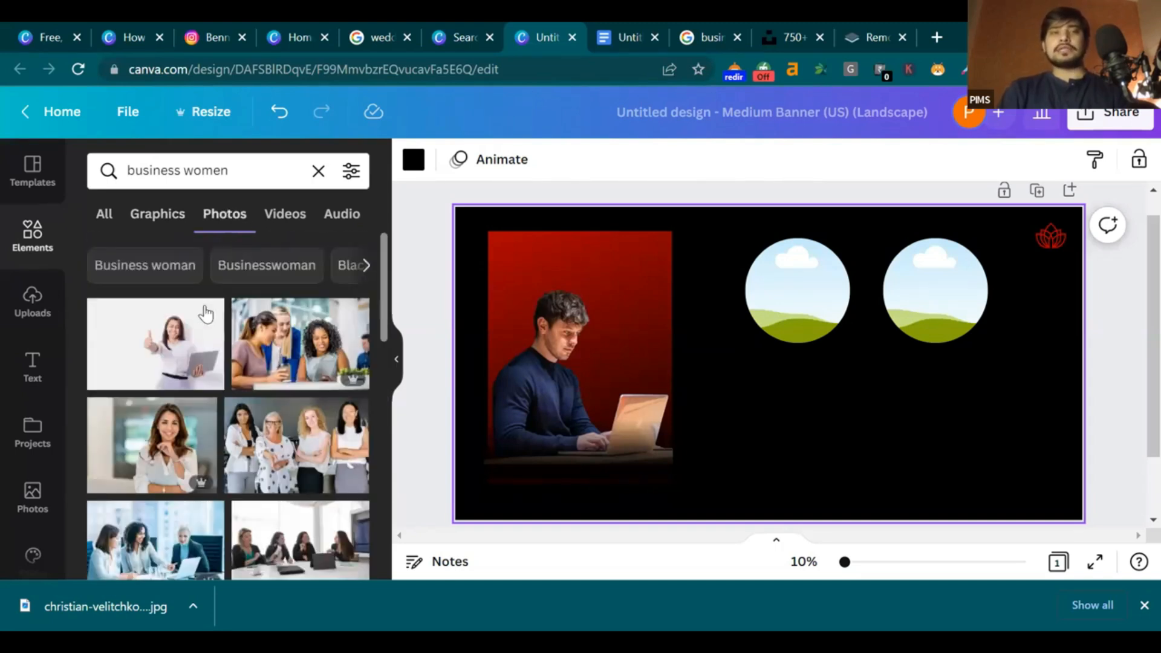
{"action": "scroll", "coordinate": [151, 374], "scroll_direction": "down", "scroll_amount": 1}
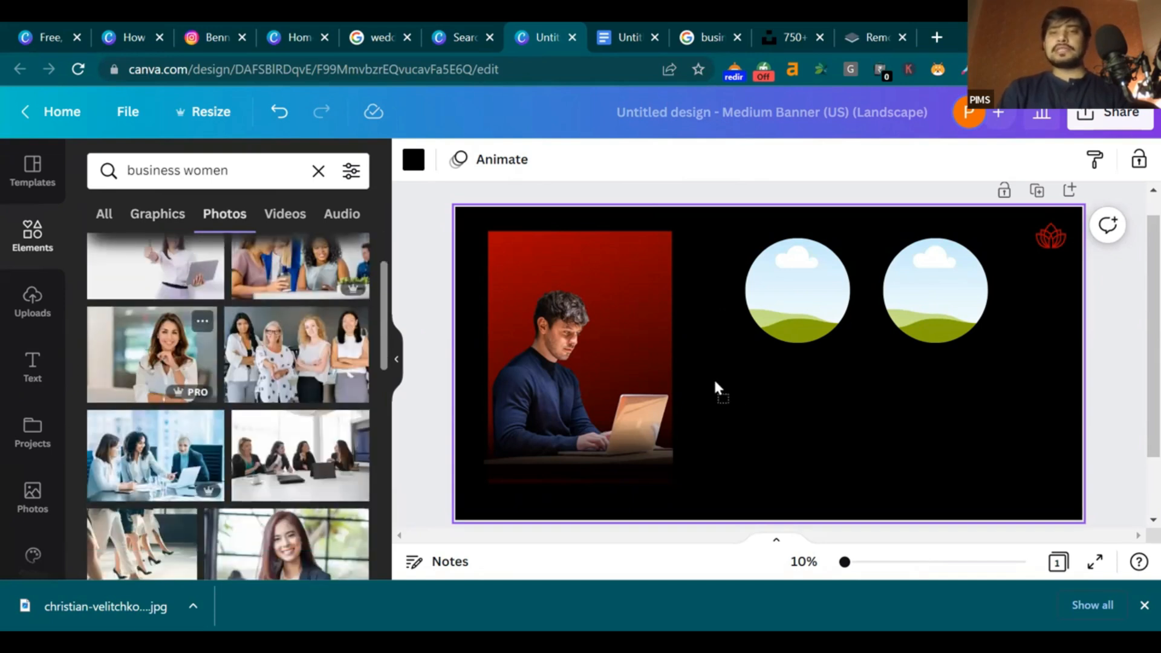
{"action": "left_click_drag", "start_coordinate": [824, 432], "coordinate": [802, 306]}
{"action": "left_click", "coordinate": [815, 428]}
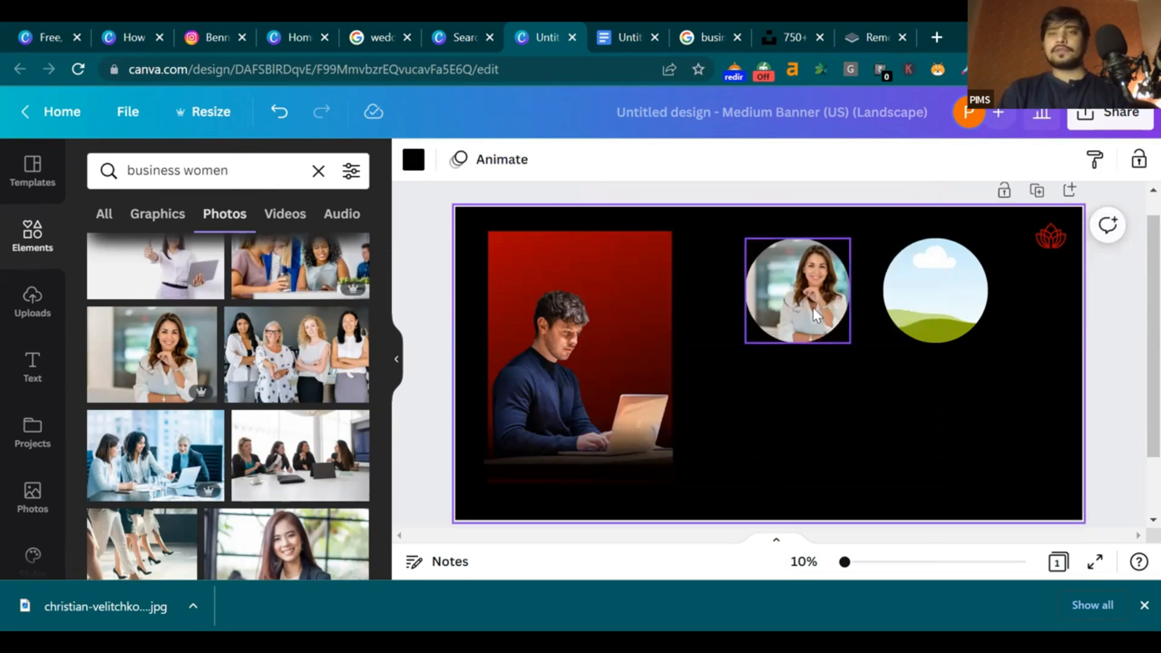
{"action": "scroll", "coordinate": [483, 484], "scroll_direction": "down", "scroll_amount": 2}
{"action": "scroll", "coordinate": [240, 479], "scroll_direction": "down", "scroll_amount": 5}
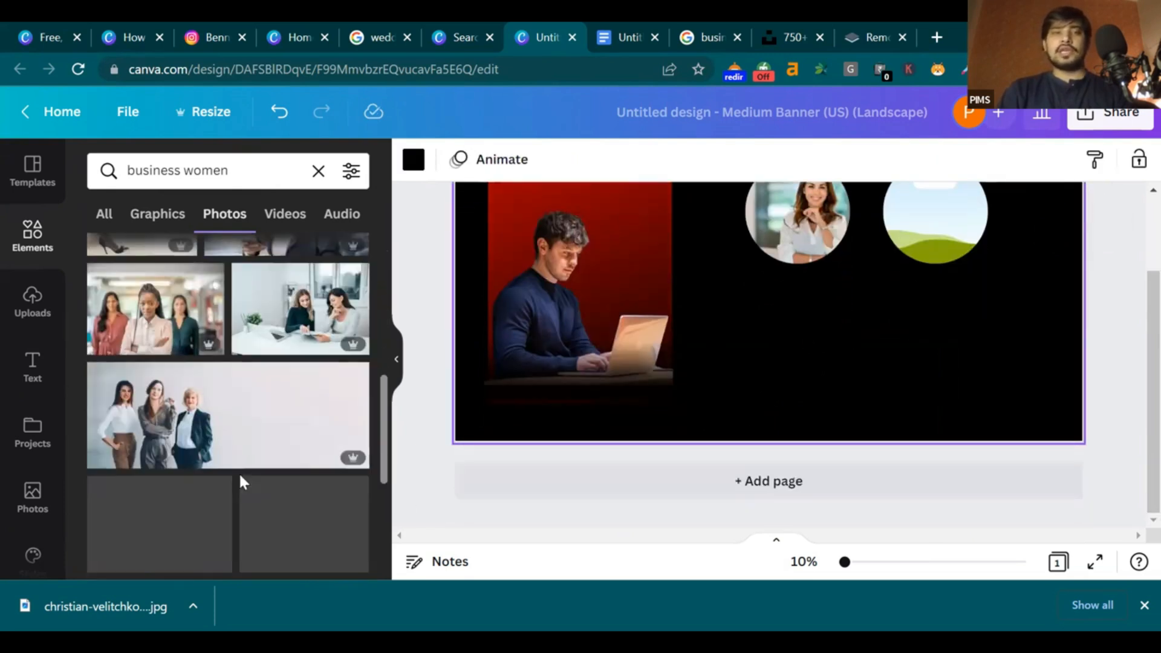
Fill the right circle frame with a suited businessman photo from a 'business men' search
{"action": "scroll", "coordinate": [750, 313], "scroll_direction": "up", "scroll_amount": 2}
{"action": "left_click", "coordinate": [257, 170]}
{"action": "key", "text": "BackSpace"}
{"action": "key", "text": "BackSpace"}
{"action": "key", "text": "BackSpace"}
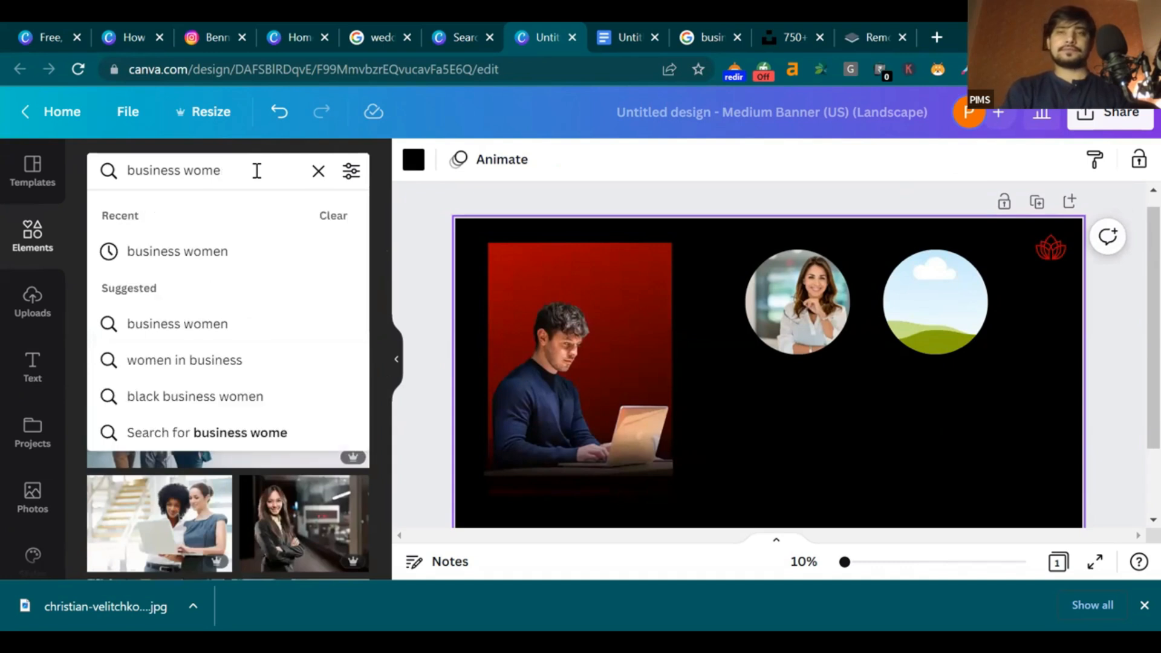
{"action": "key", "text": "BackSpace"}
{"action": "key", "text": "BackSpace"}
{"action": "type", "text": "men"}
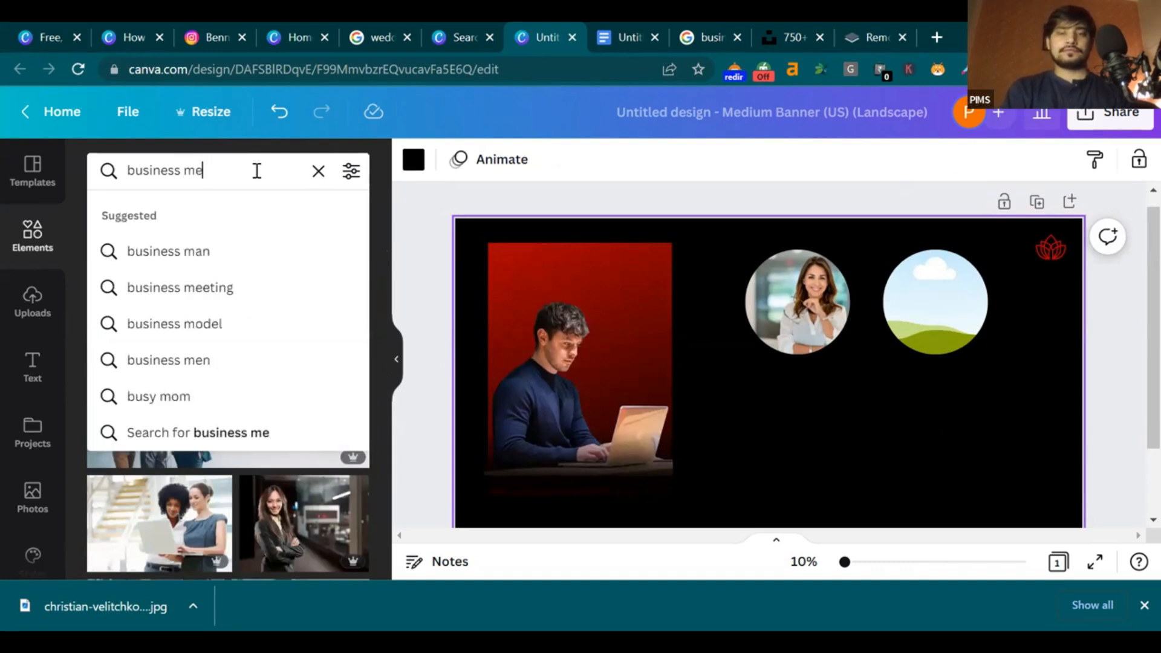
{"action": "key", "text": "Return"}
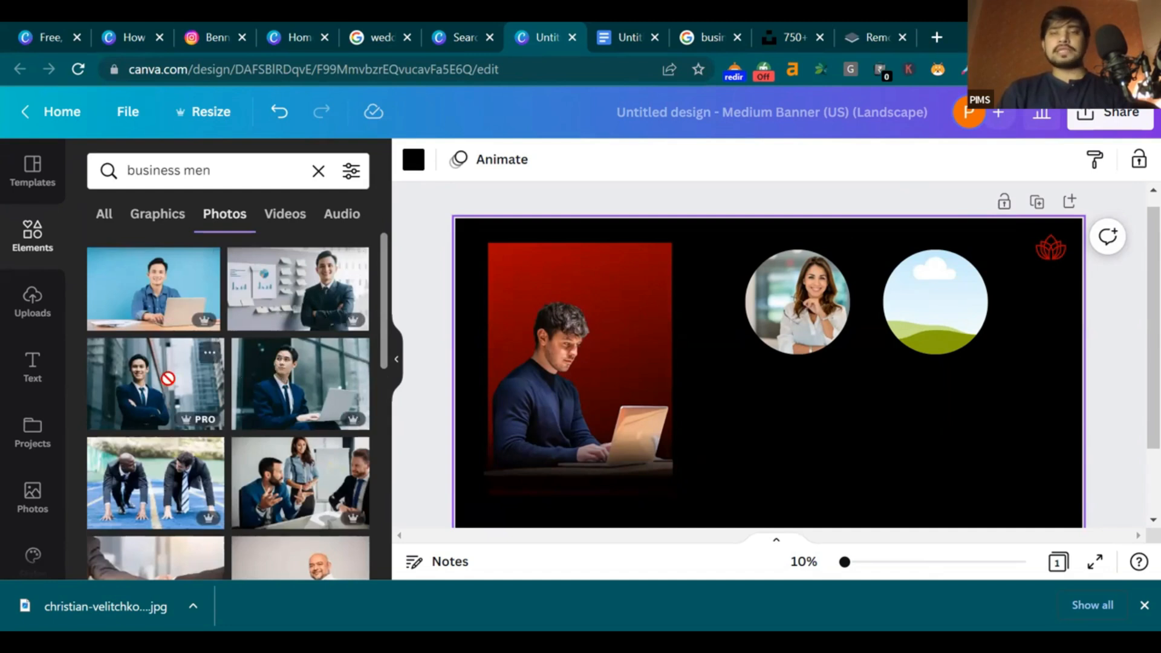
{"action": "left_click_drag", "start_coordinate": [894, 277], "coordinate": [897, 282]}
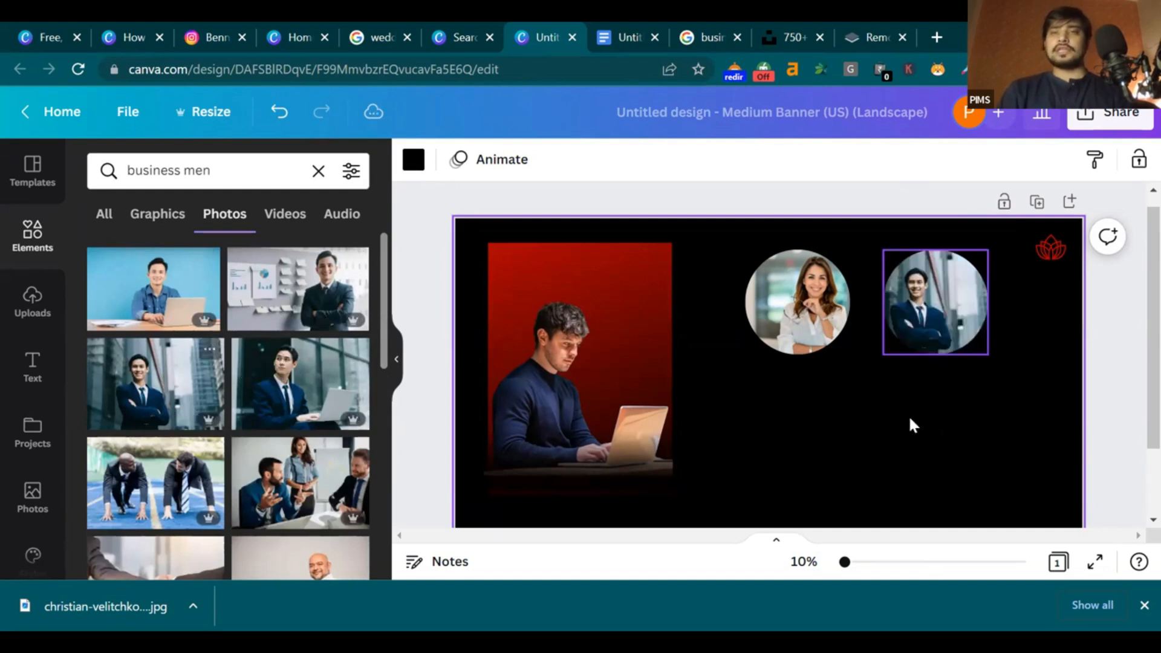
Reposition the woman's photo inside its circle frame
{"action": "left_click", "coordinate": [764, 303]}
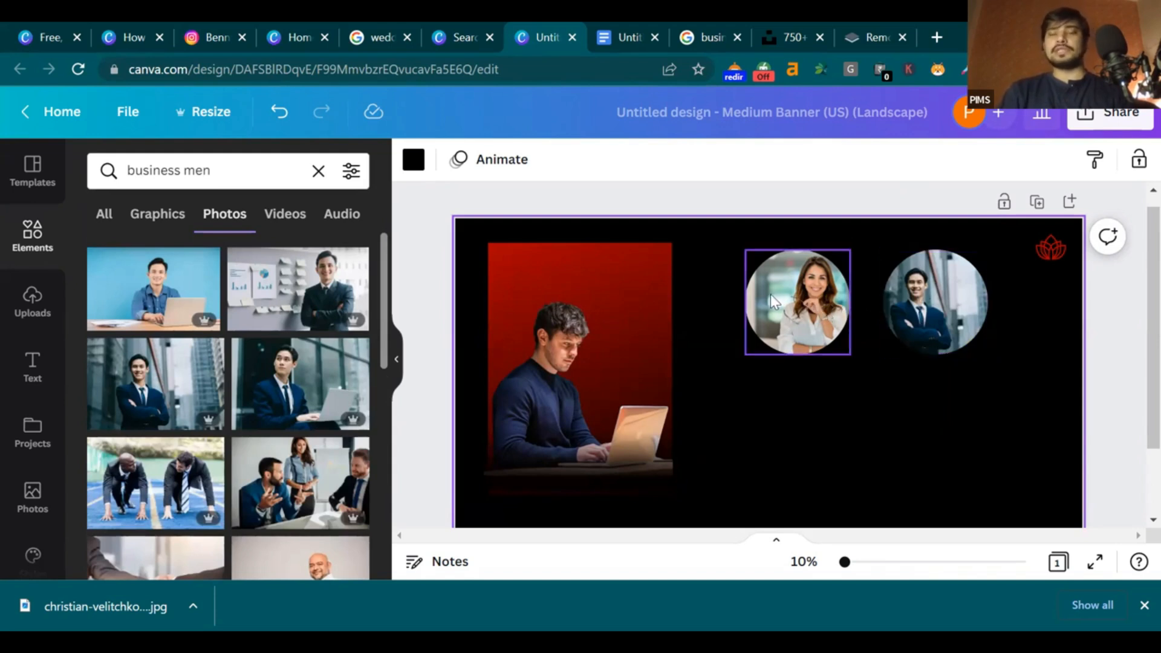
{"action": "double_click", "coordinate": [808, 310]}
{"action": "left_click", "coordinate": [1016, 353]}
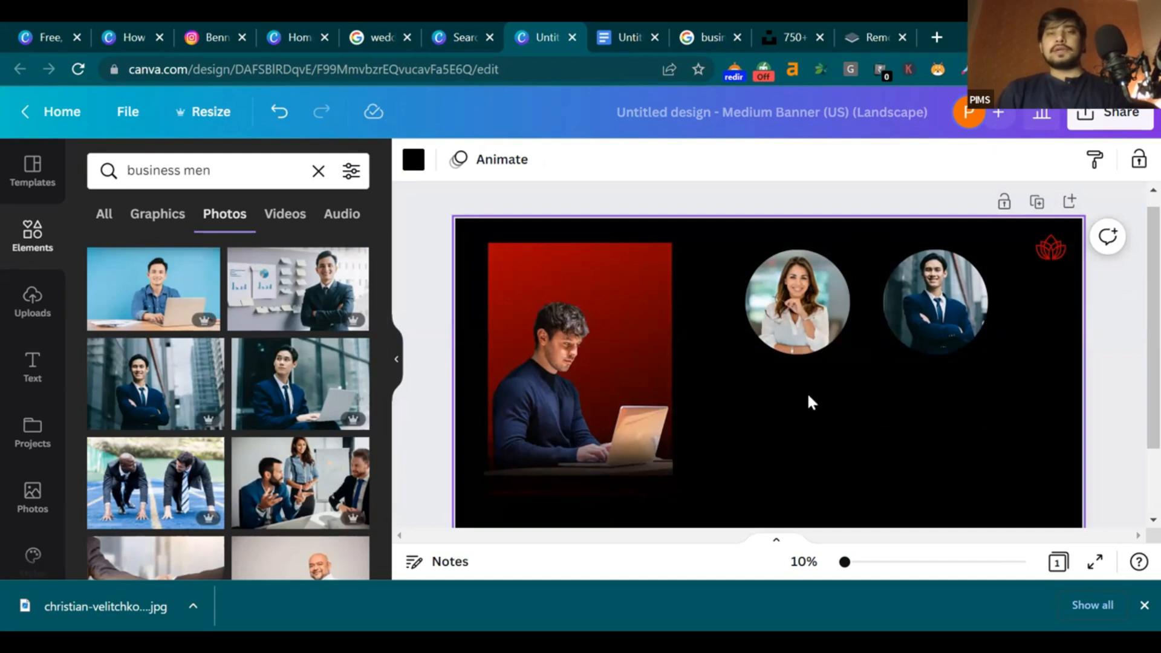
Add a heading text box and type 'business' and 'Resources camp' on two lines
{"action": "left_click", "coordinate": [35, 380]}
{"action": "scroll", "coordinate": [278, 327], "scroll_direction": "down", "scroll_amount": 4}
{"action": "scroll", "coordinate": [254, 327], "scroll_direction": "down", "scroll_amount": 2}
{"action": "scroll", "coordinate": [208, 371], "scroll_direction": "up", "scroll_amount": 6}
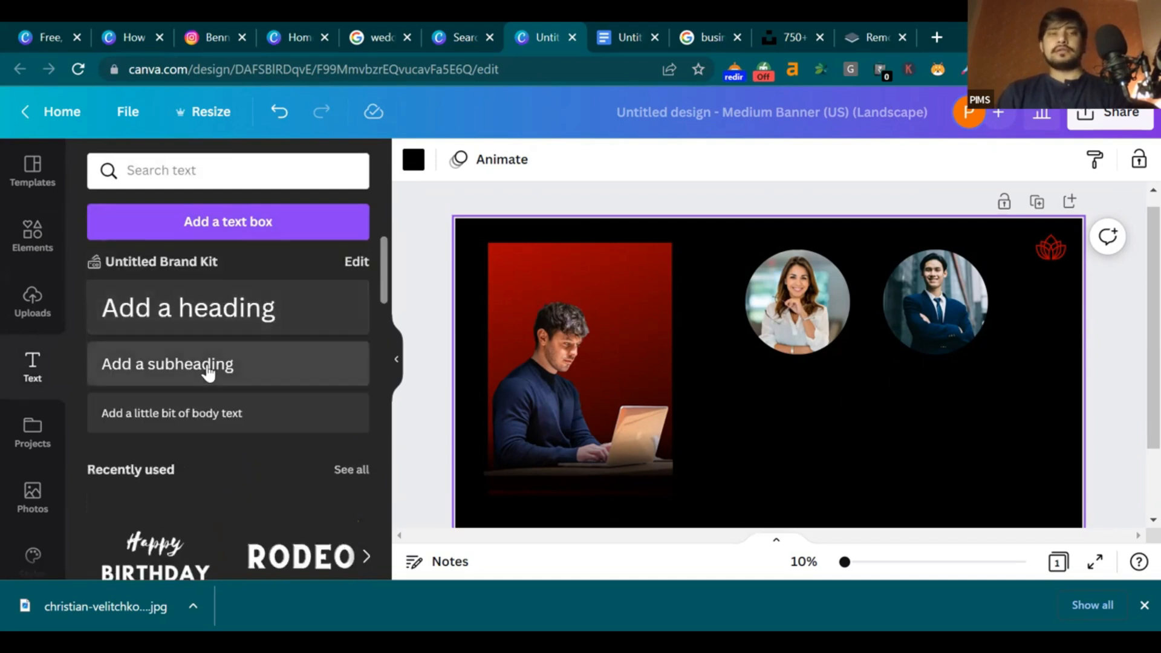
{"action": "left_click", "coordinate": [221, 322]}
{"action": "key", "text": "BackSpace"}
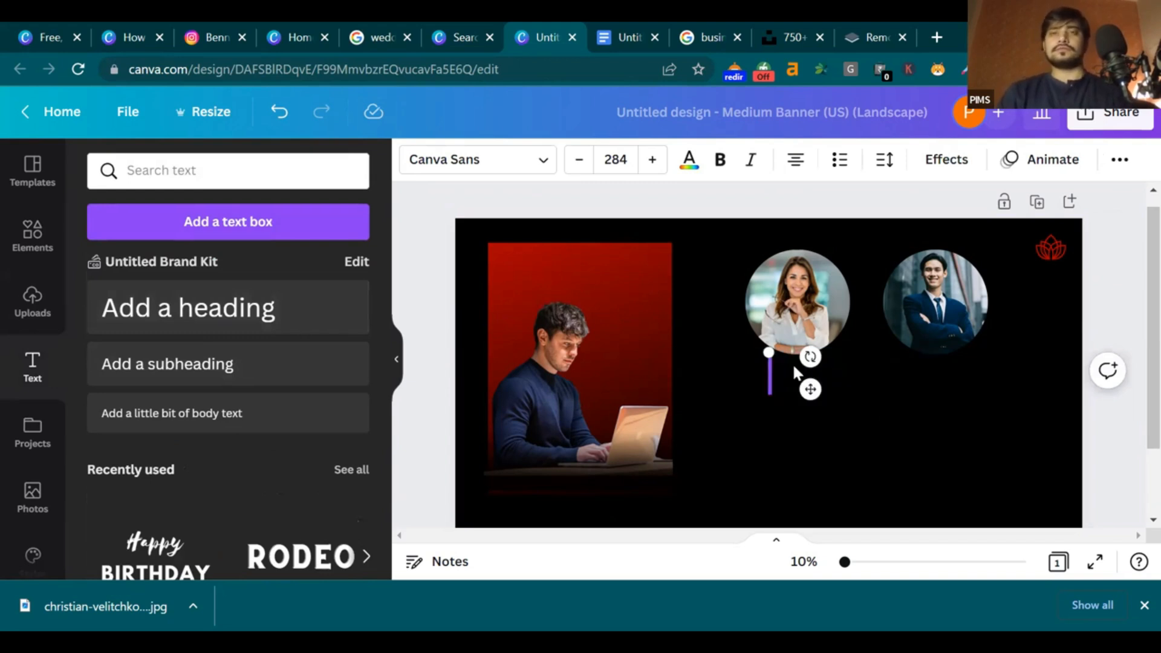
{"action": "type", "text": "business"}
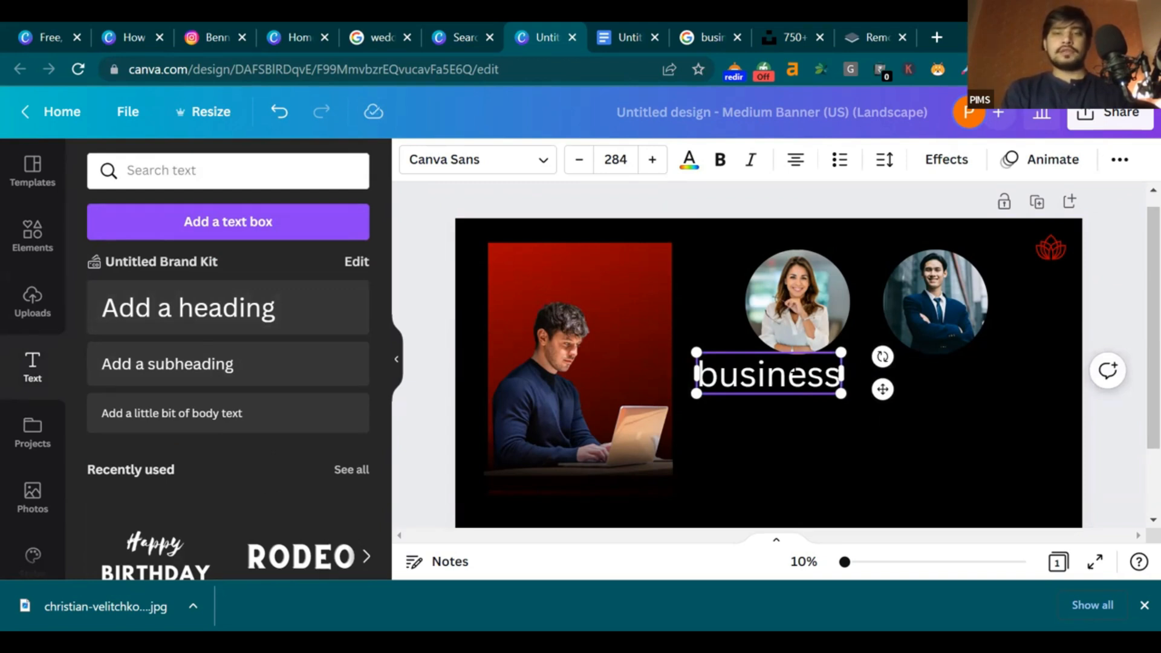
{"action": "key", "text": "Return"}
{"action": "type", "text": "Resources"}
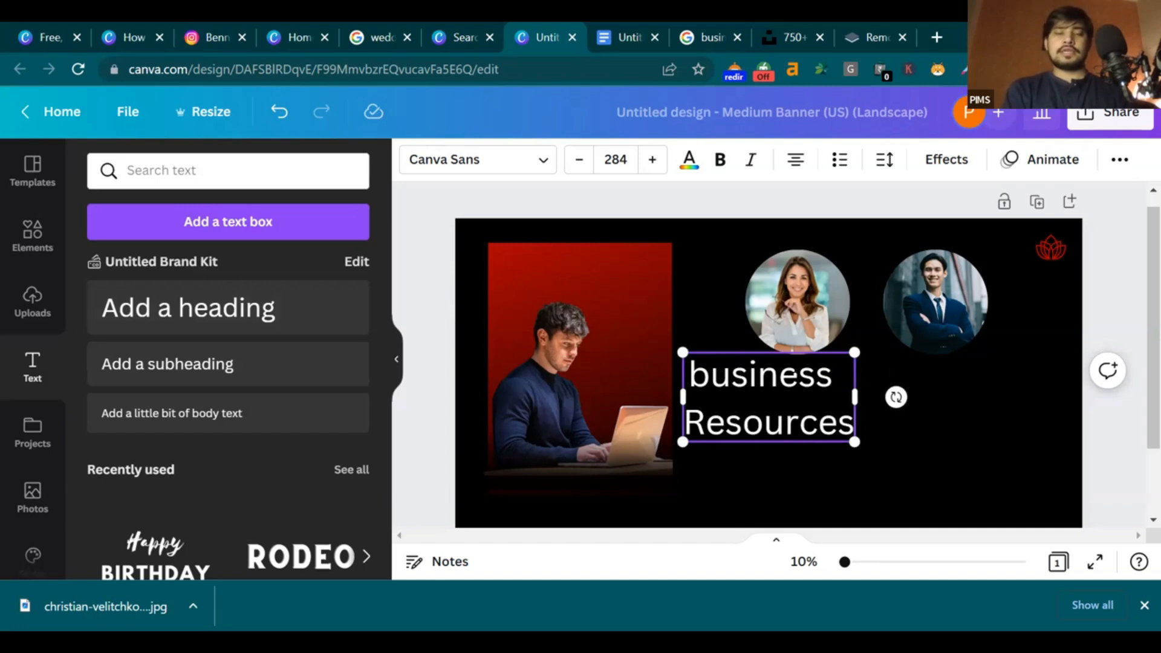
{"action": "type", "text": " camp"}
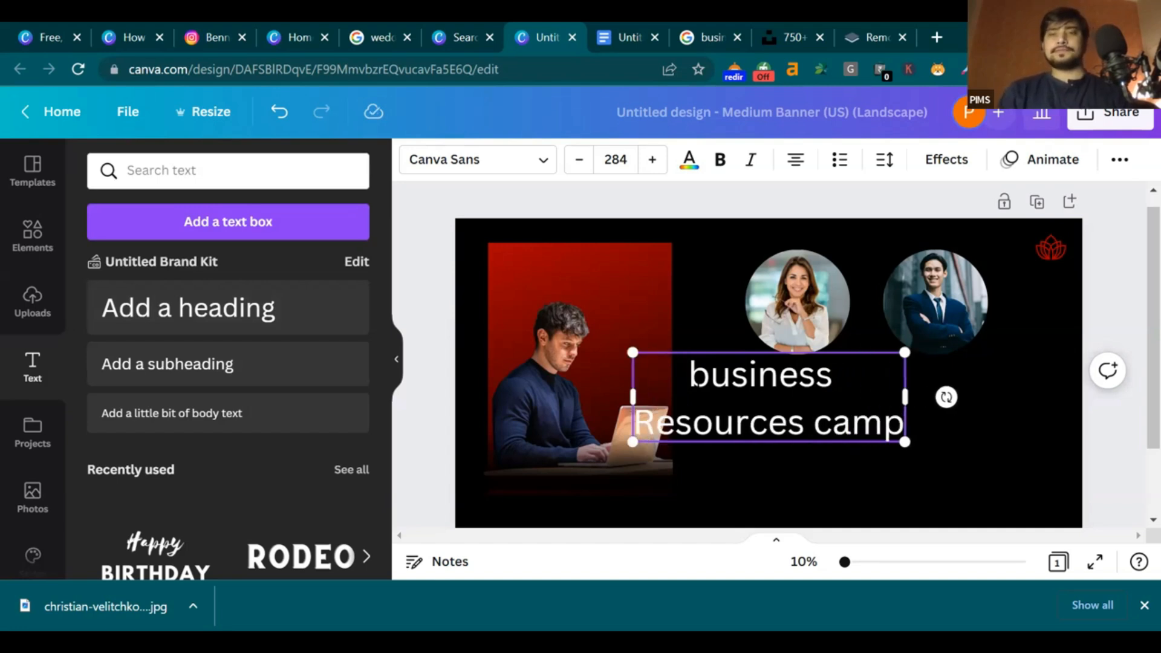
Capitalise 'Business', fix 'camp', and widen the heading to fit one line
{"action": "left_click", "coordinate": [706, 377]}
{"action": "key", "text": "BackSpace"}
{"action": "type", "text": "B"}
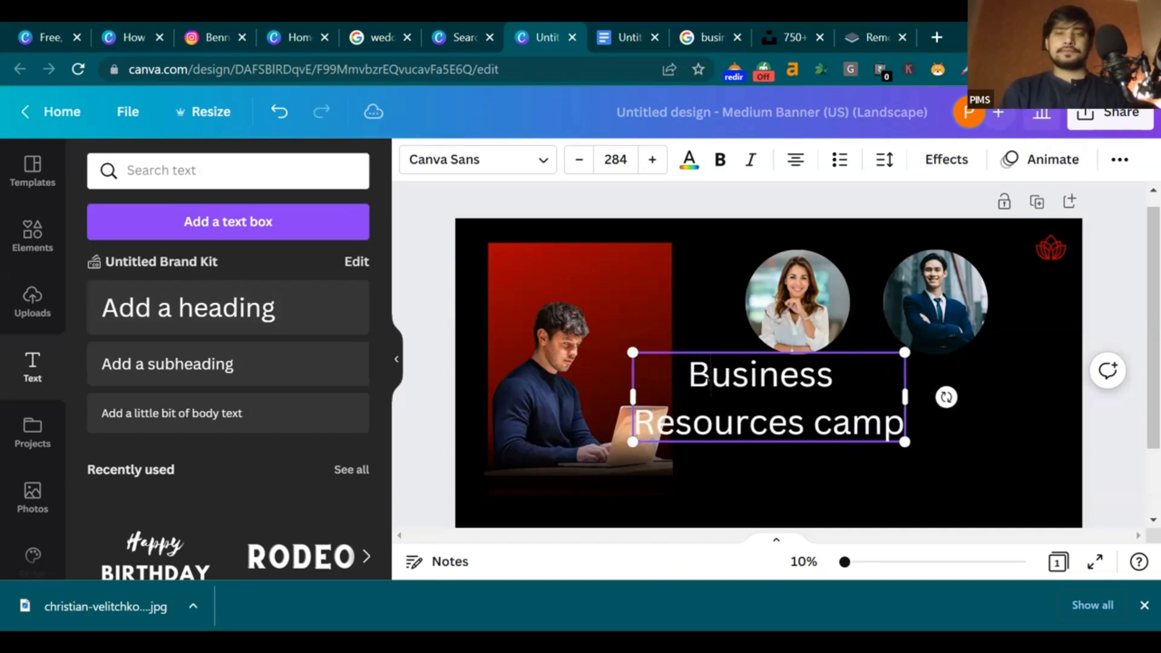
{"action": "left_click", "coordinate": [837, 427]}
{"action": "key", "text": "BackSpace"}
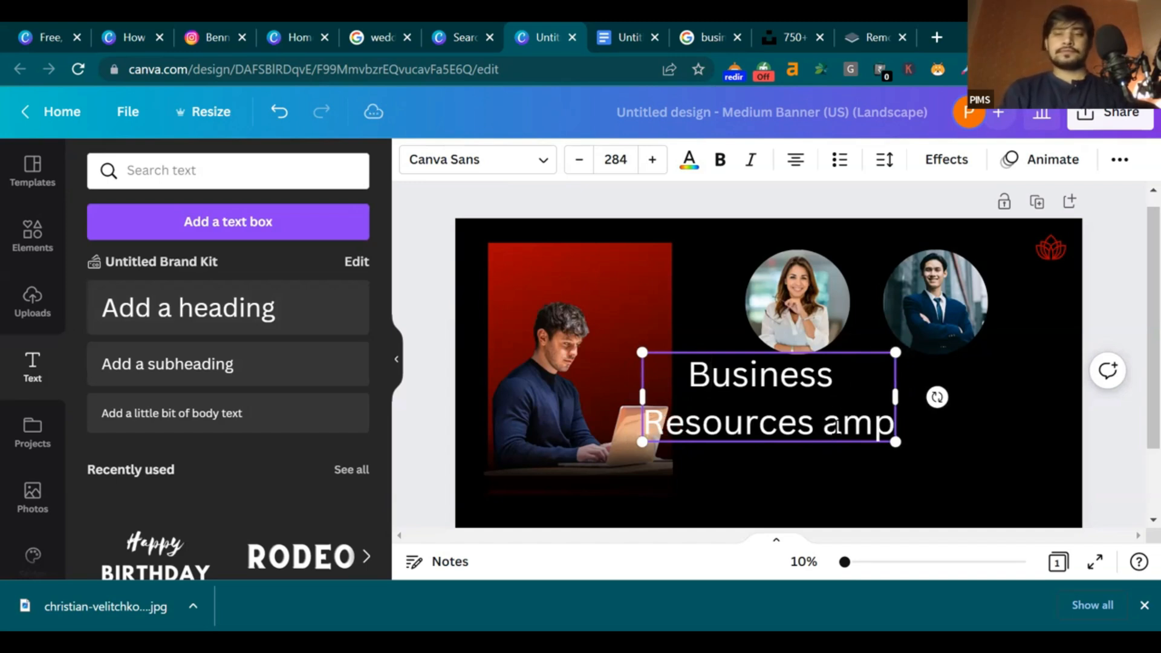
{"action": "type", "text": "c"}
{"action": "left_click_drag", "start_coordinate": [906, 398], "coordinate": [1033, 406]}
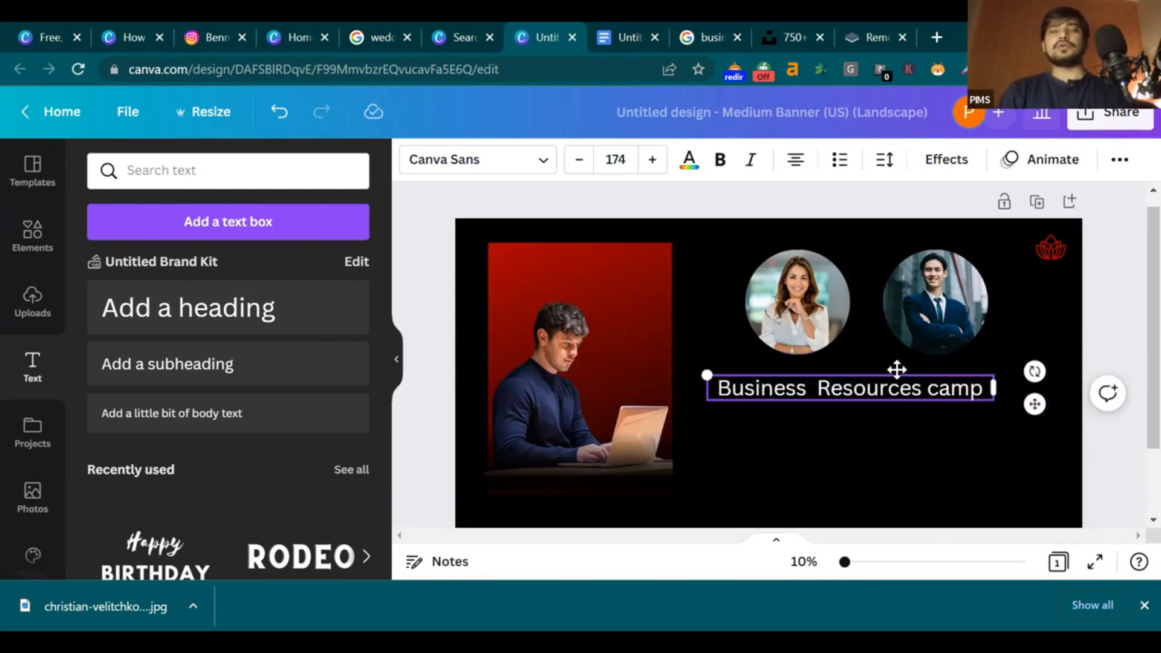
Switch the 'Business Resources camp' heading to Roboto after briefly trying Roboto Condensed
{"action": "left_click", "coordinate": [508, 171]}
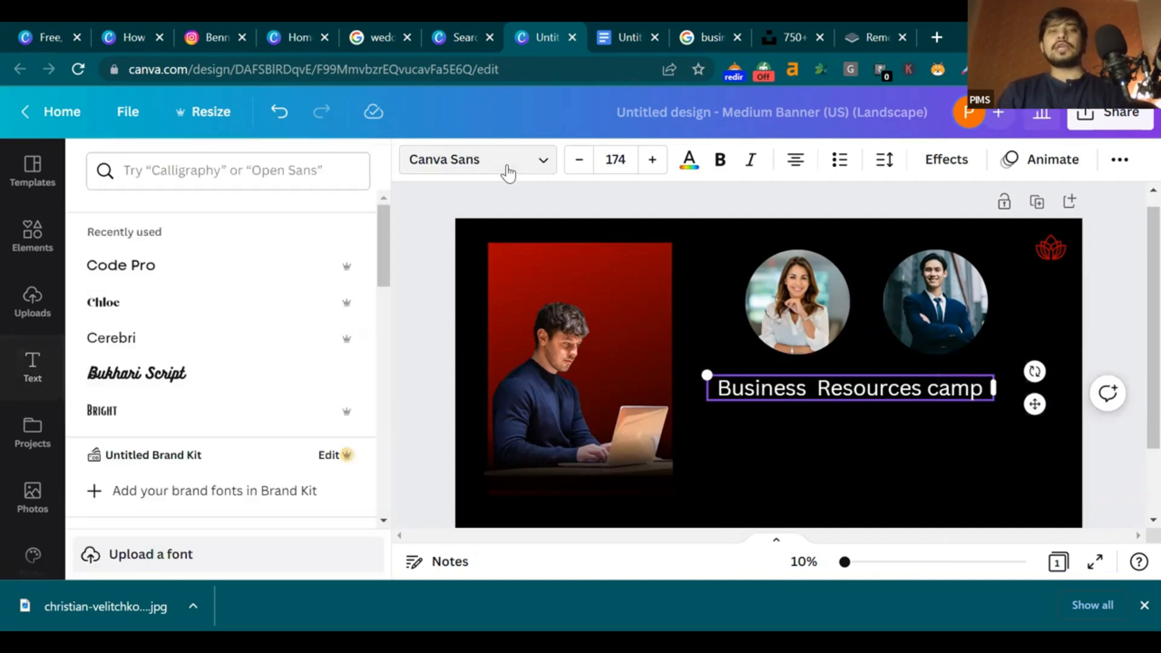
{"action": "left_click", "coordinate": [221, 166]}
{"action": "type", "text": "robot"}
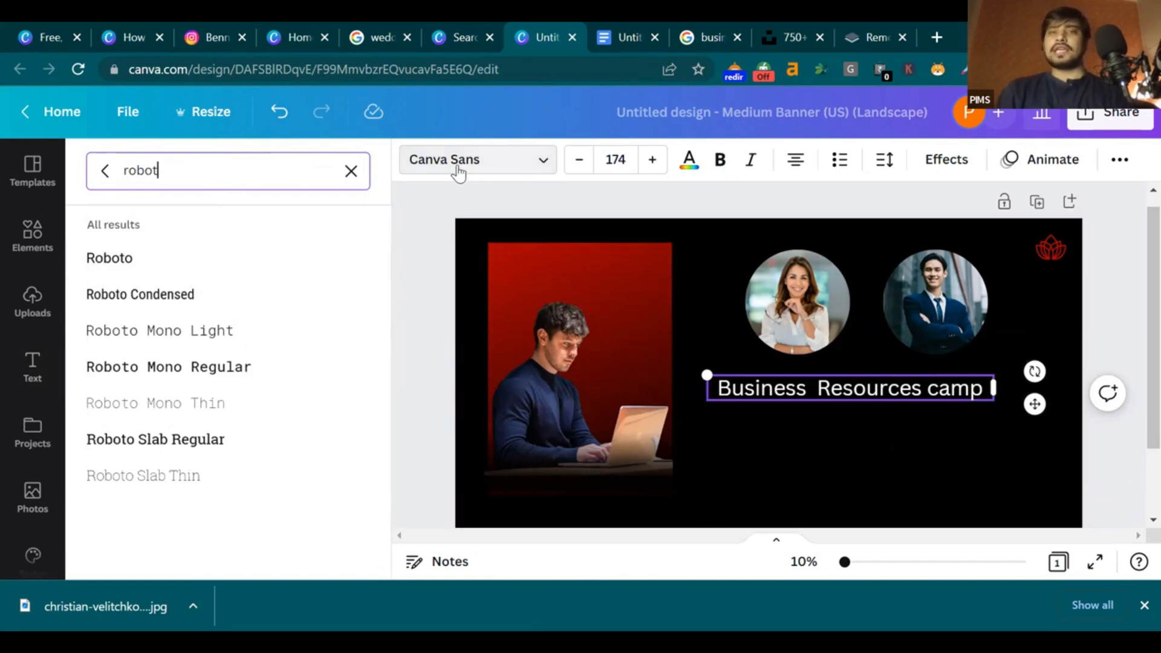
{"action": "left_click", "coordinate": [218, 262]}
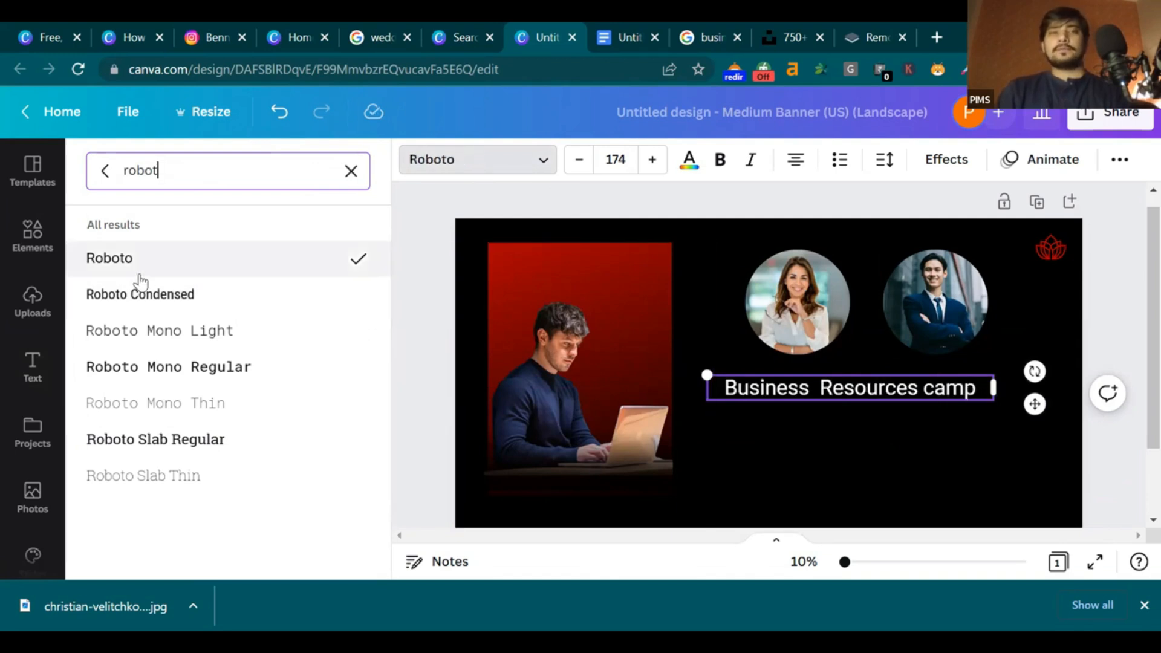
{"action": "left_click", "coordinate": [146, 294]}
{"action": "left_click", "coordinate": [142, 265]}
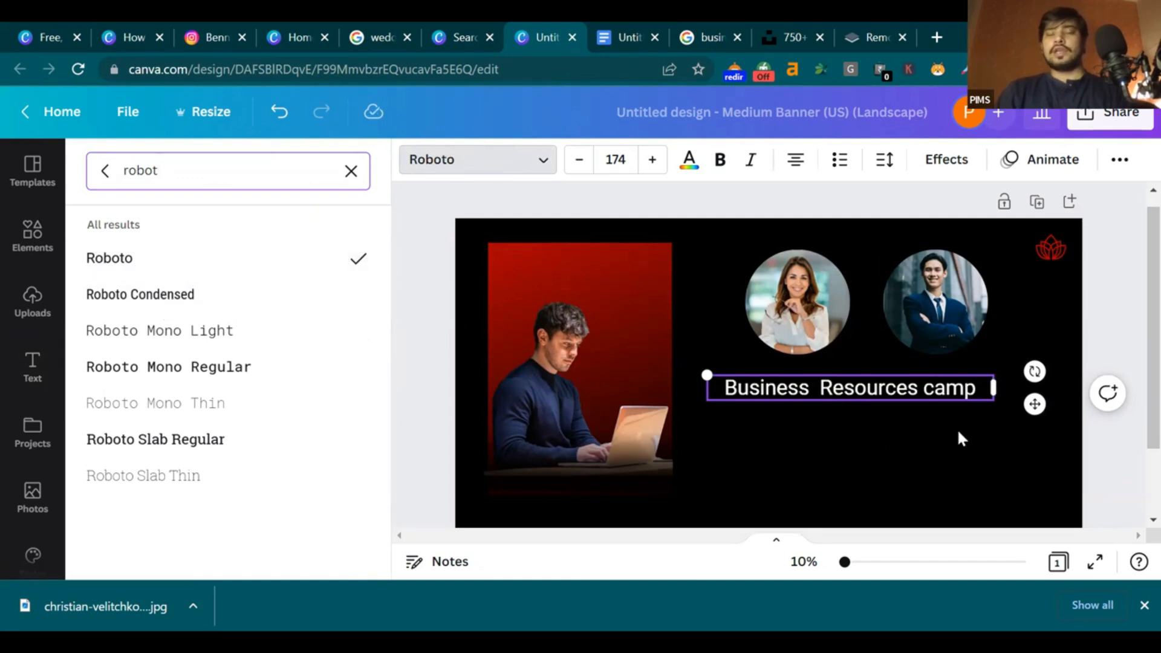
{"action": "key", "text": "Escape"}
{"action": "left_click", "coordinate": [907, 423]}
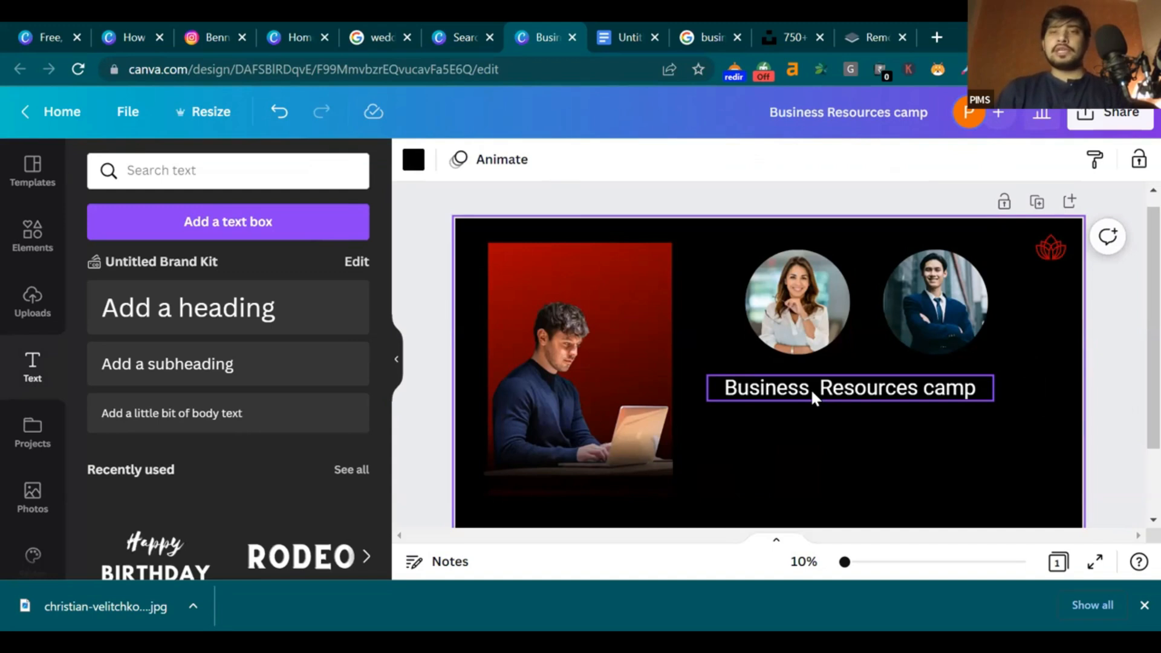
{"action": "left_click", "coordinate": [811, 389]}
Bold the heading, apply the Splice effect, enlarge it to 378, and center it across the banner
{"action": "left_click", "coordinate": [720, 162]}
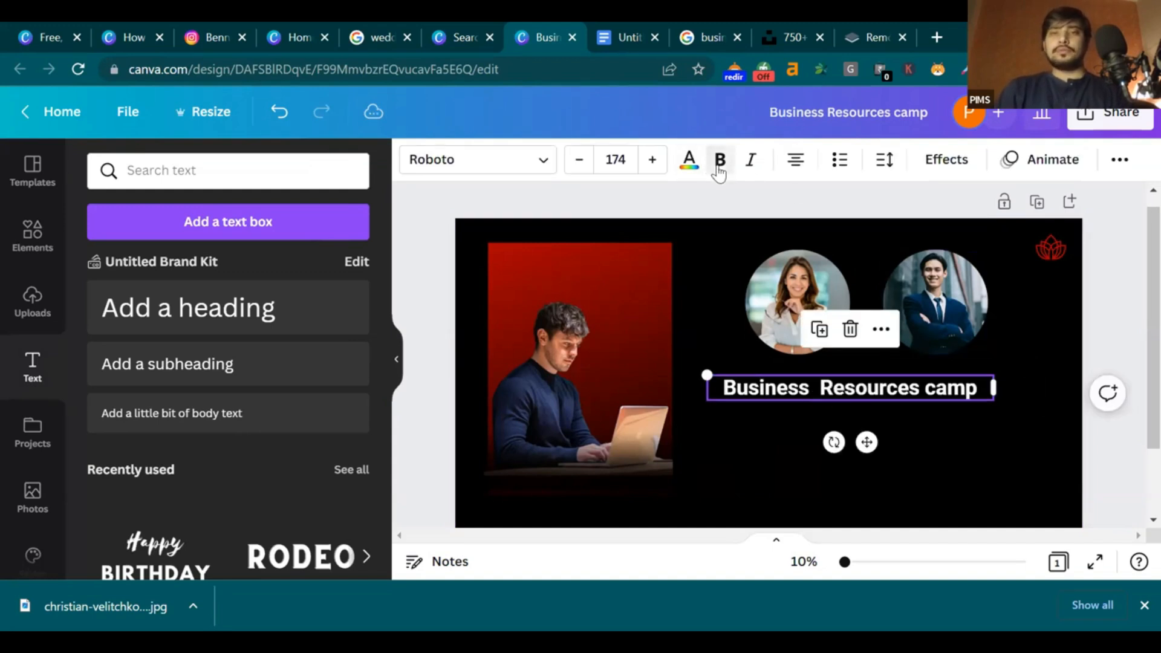
{"action": "left_click", "coordinate": [947, 163]}
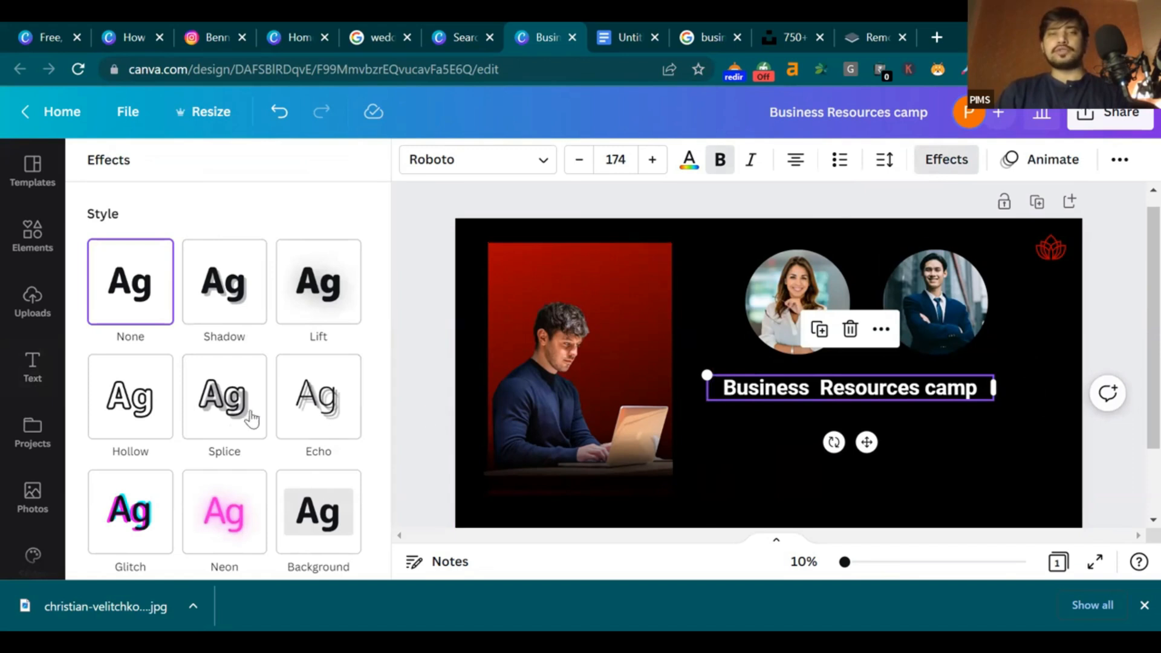
{"action": "left_click", "coordinate": [223, 400]}
{"action": "left_click_drag", "start_coordinate": [708, 375], "coordinate": [389, 326]}
{"action": "left_click_drag", "start_coordinate": [619, 395], "coordinate": [726, 424]}
Tune the Splice effect: offset 50, direction 14, red colour, thickness about 43
{"action": "scroll", "coordinate": [584, 412], "scroll_direction": "down", "scroll_amount": 2}
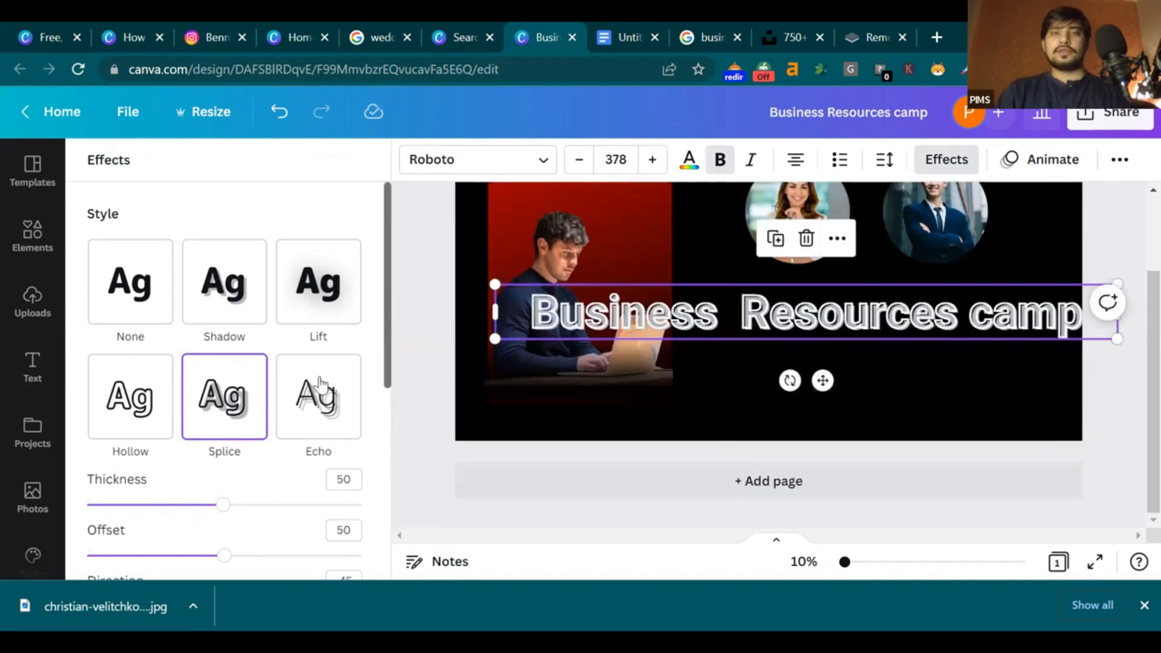
{"action": "scroll", "coordinate": [313, 339], "scroll_direction": "down", "scroll_amount": 3}
{"action": "scroll", "coordinate": [311, 327], "scroll_direction": "up", "scroll_amount": 1}
{"action": "left_click_drag", "start_coordinate": [313, 324], "coordinate": [103, 324]}
{"action": "left_click_drag", "start_coordinate": [190, 431], "coordinate": [233, 425]}
{"action": "left_click", "coordinate": [346, 455]}
{"action": "left_click", "coordinate": [110, 347]}
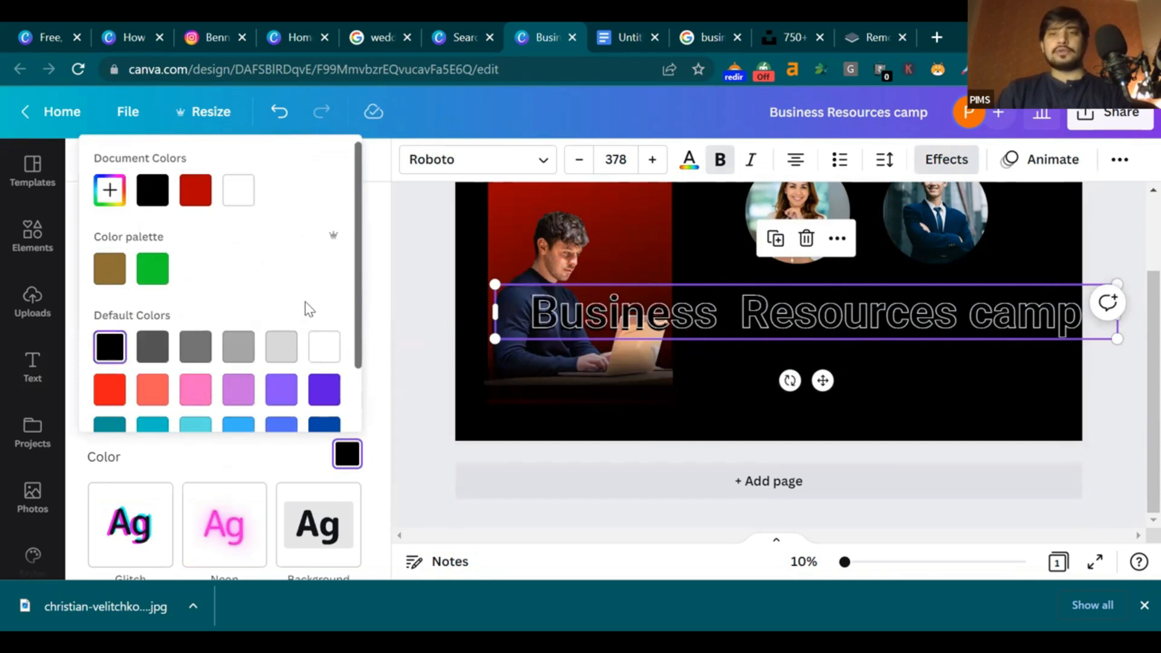
{"action": "scroll", "coordinate": [341, 343], "scroll_direction": "down", "scroll_amount": 1}
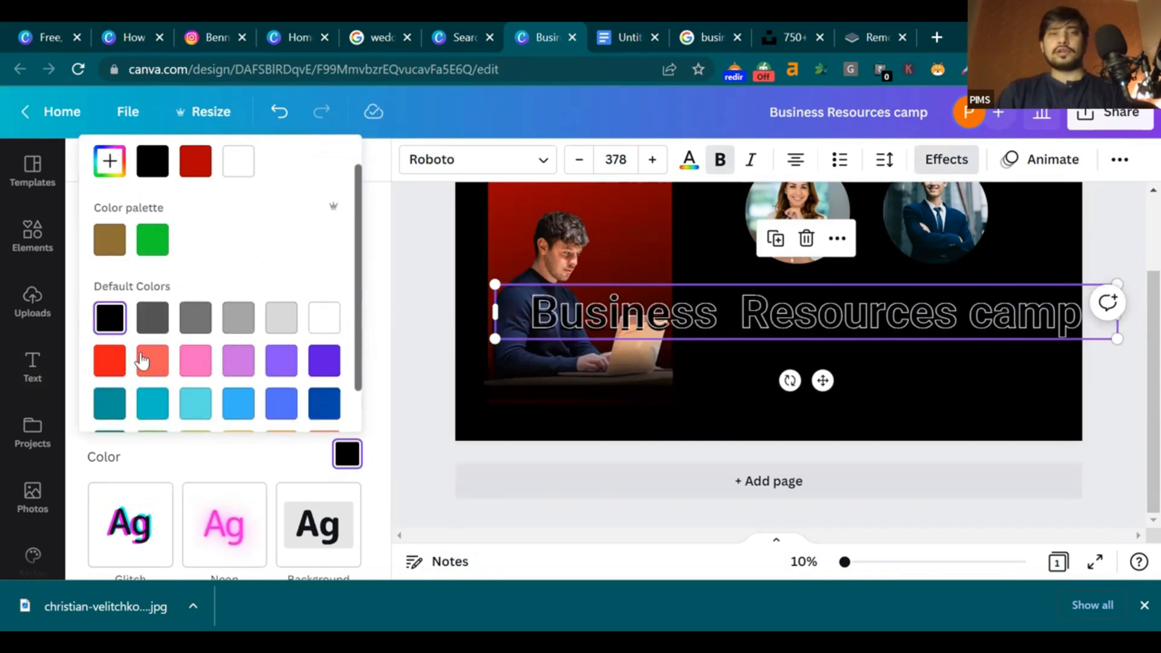
{"action": "left_click", "coordinate": [109, 359]}
{"action": "scroll", "coordinate": [284, 317], "scroll_direction": "down", "scroll_amount": 2}
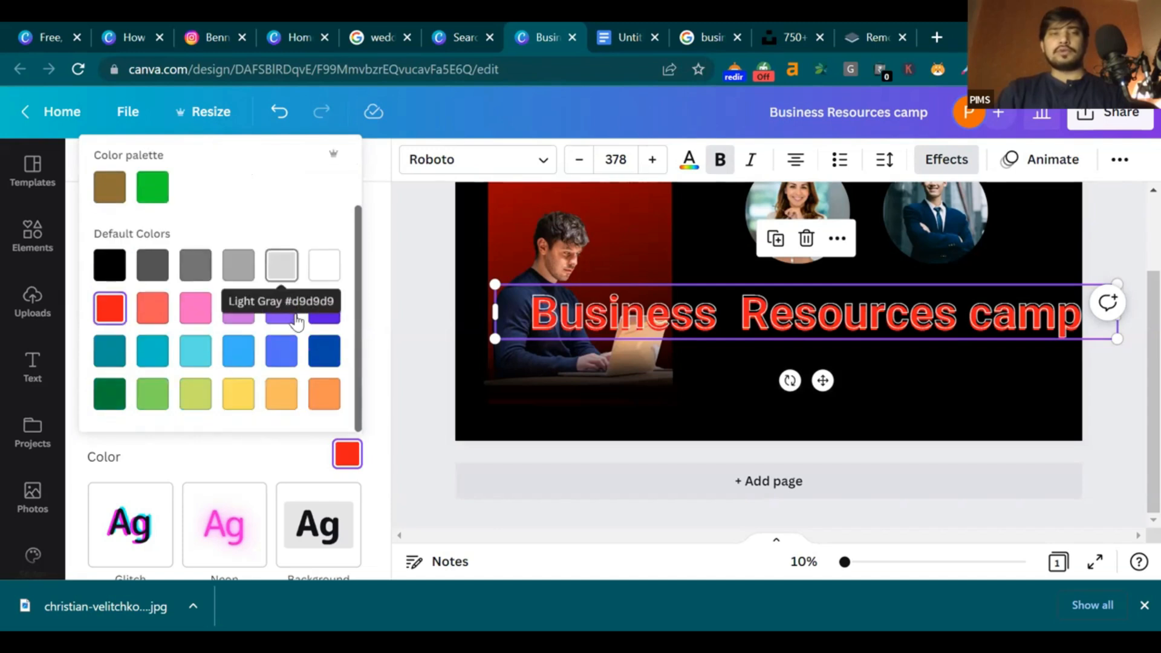
{"action": "left_click", "coordinate": [375, 326]}
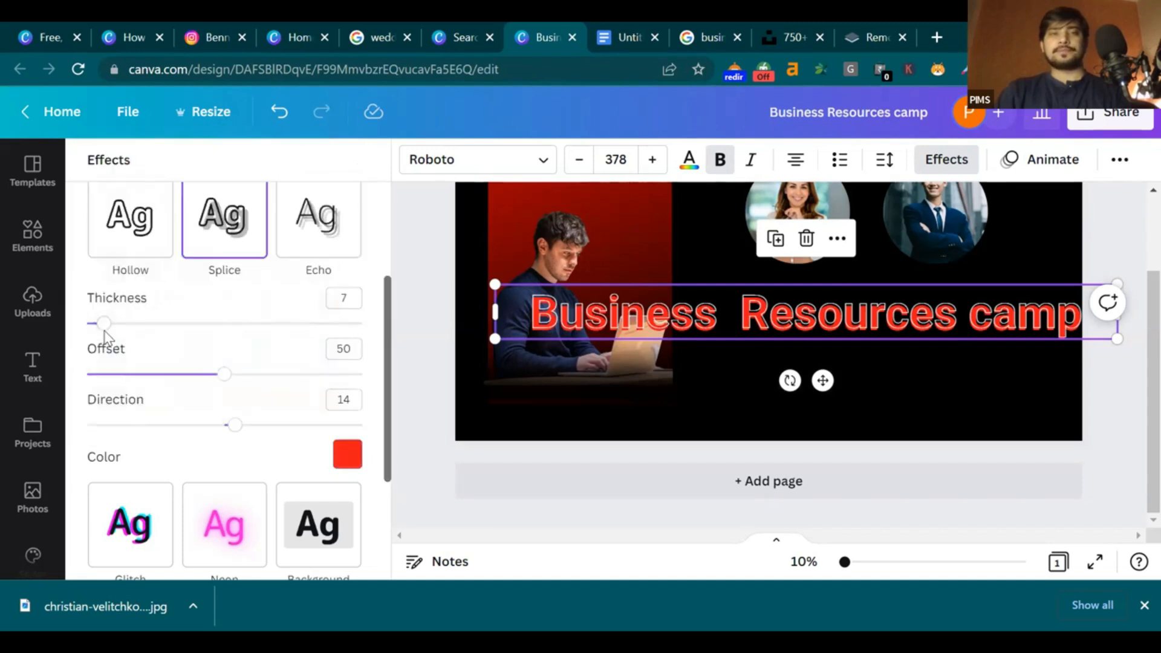
{"action": "left_click_drag", "start_coordinate": [107, 332], "coordinate": [204, 336]}
{"action": "scroll", "coordinate": [248, 424], "scroll_direction": "down", "scroll_amount": 3}
{"action": "scroll", "coordinate": [236, 417], "scroll_direction": "up", "scroll_amount": 3}
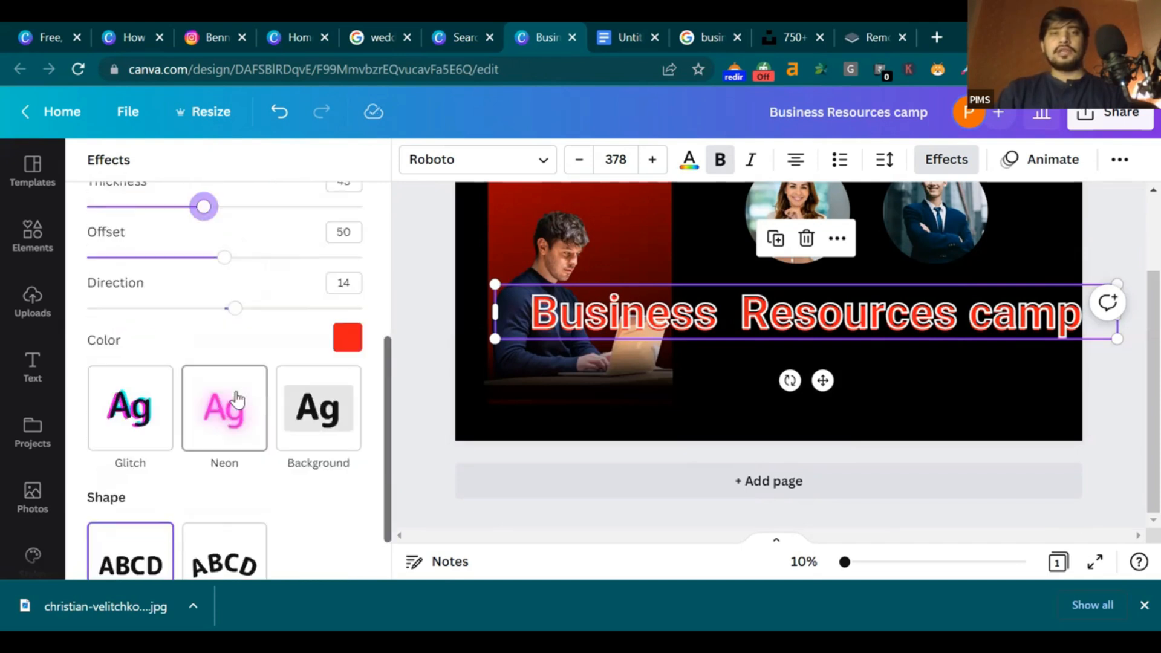
{"action": "scroll", "coordinate": [193, 487], "scroll_direction": "down", "scroll_amount": 3}
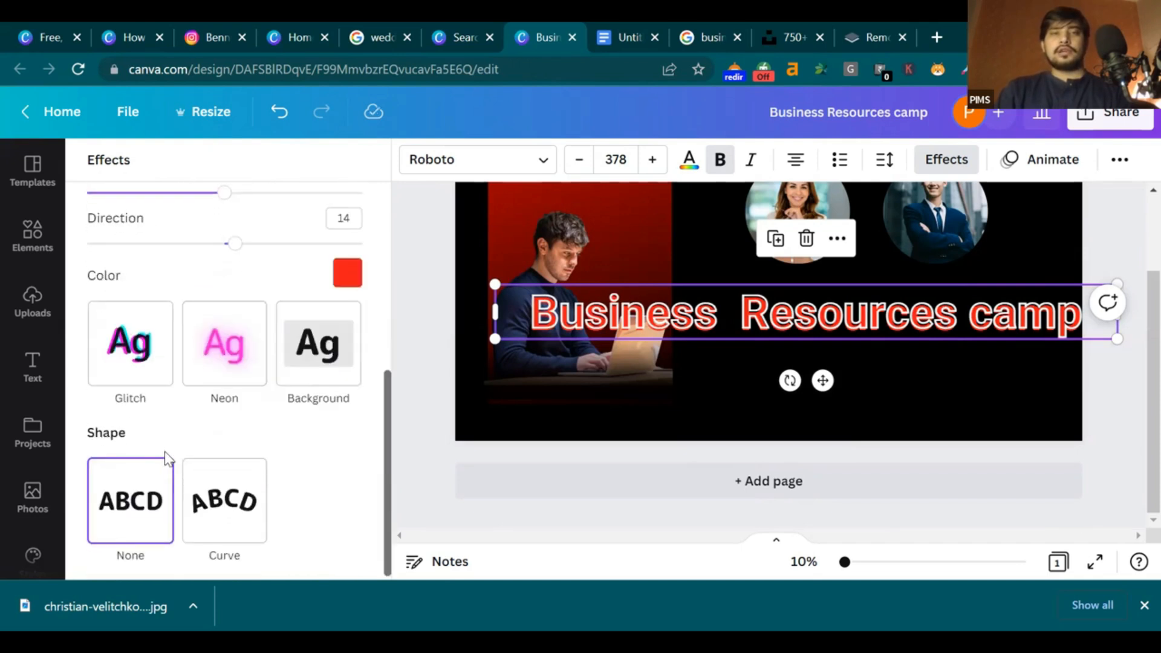
Try a red Background effect on the heading, then remove all effects
{"action": "left_click", "coordinate": [304, 366]}
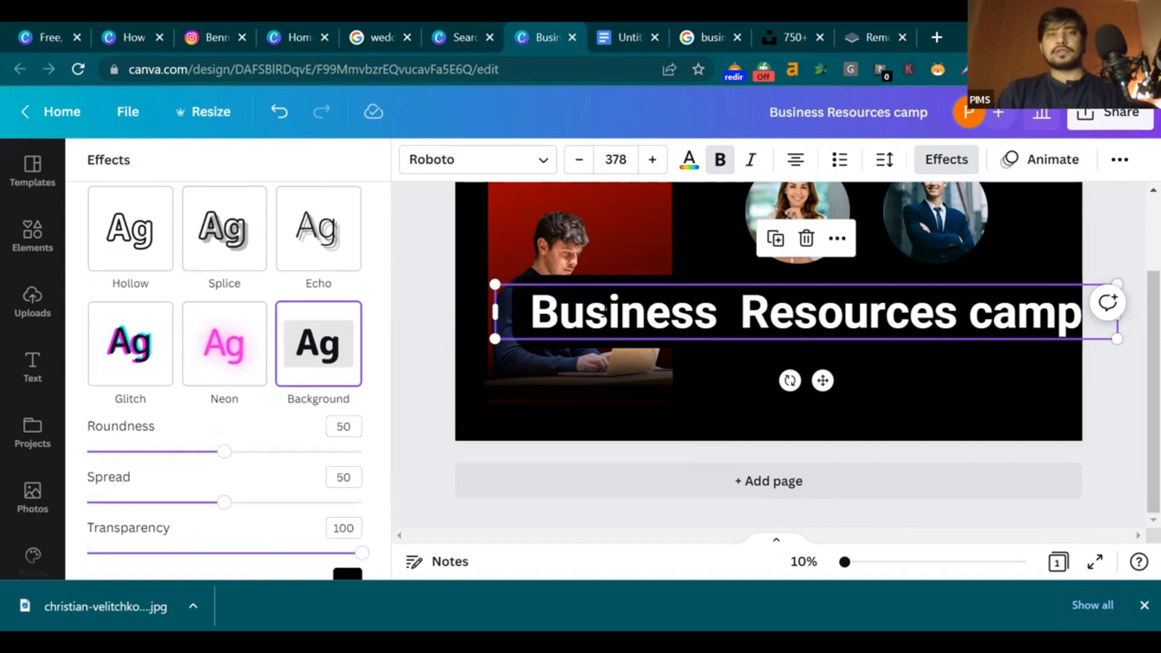
{"action": "scroll", "coordinate": [286, 484], "scroll_direction": "down", "scroll_amount": 3}
{"action": "left_click", "coordinate": [347, 404]}
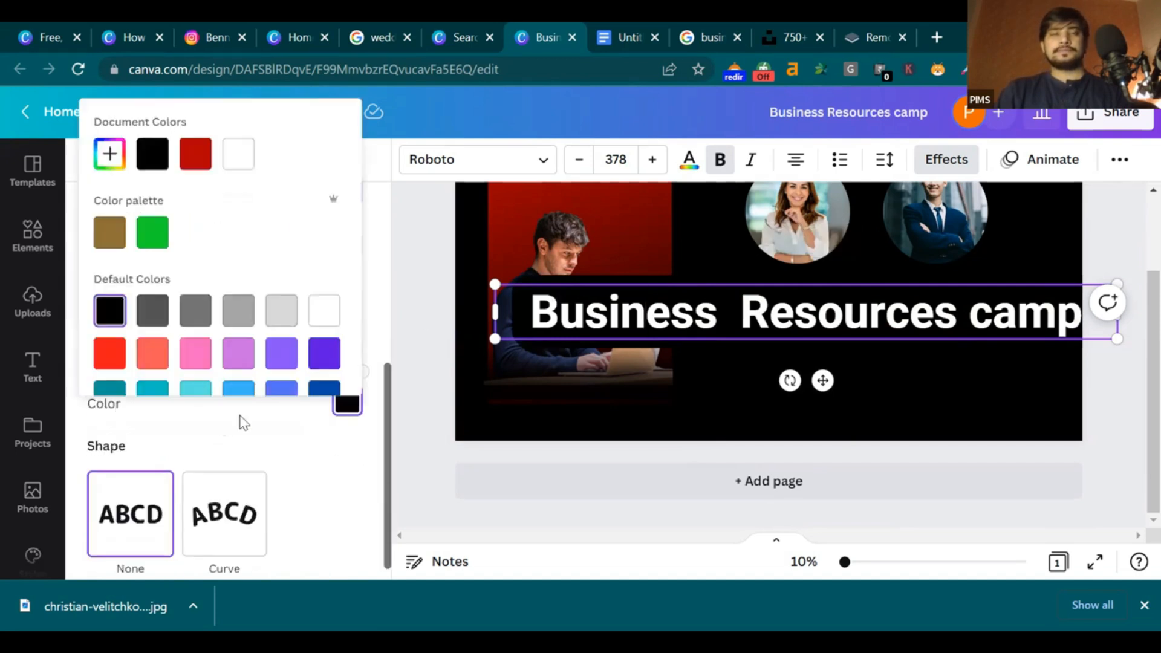
{"action": "left_click", "coordinate": [110, 353]}
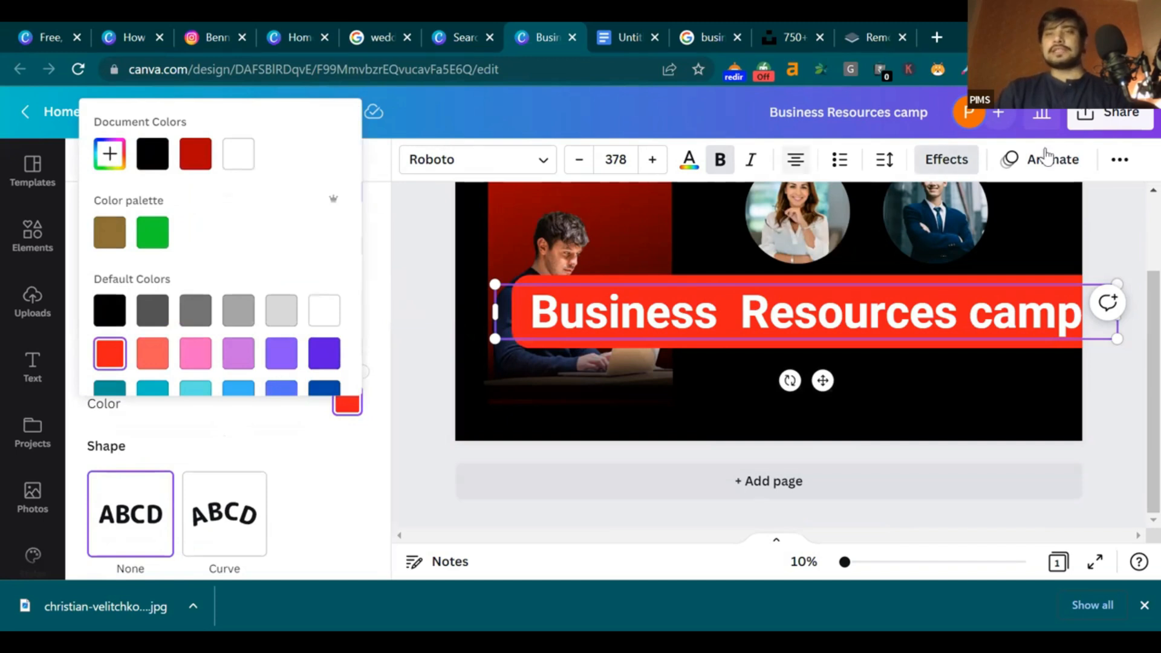
{"action": "left_click", "coordinate": [375, 280]}
{"action": "scroll", "coordinate": [357, 338], "scroll_direction": "up", "scroll_amount": 2}
{"action": "scroll", "coordinate": [348, 373], "scroll_direction": "up", "scroll_amount": 5}
{"action": "left_click", "coordinate": [138, 308]}
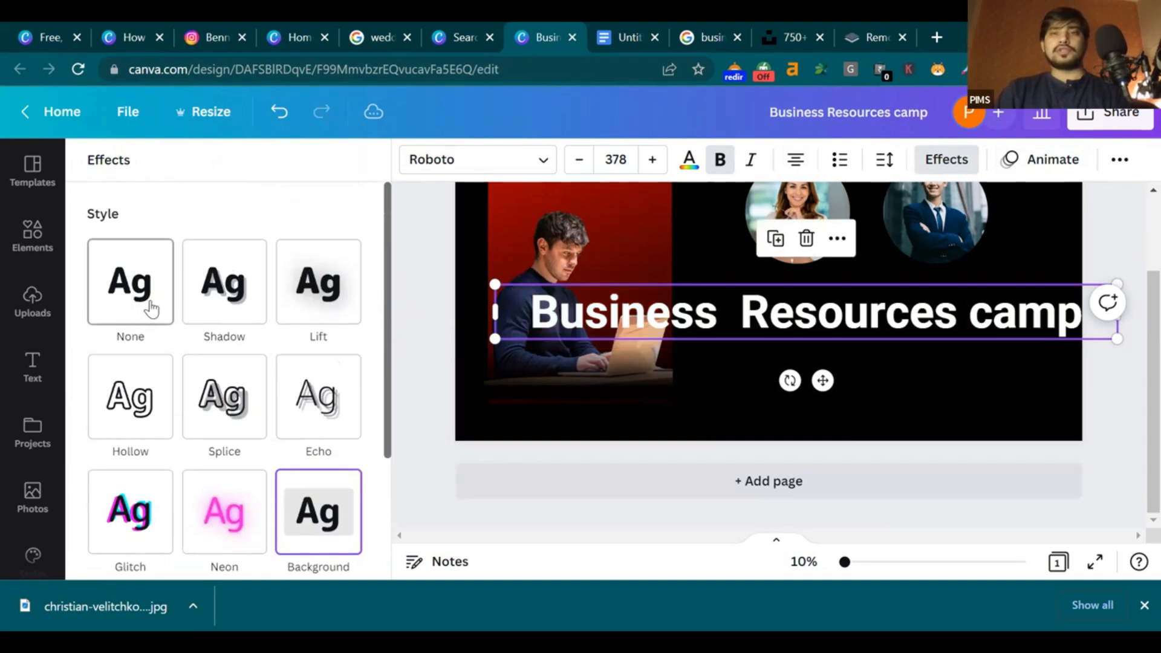
Add a drop shadow, try red then black shadow colours, then remove the shadow
{"action": "left_click", "coordinate": [232, 286]}
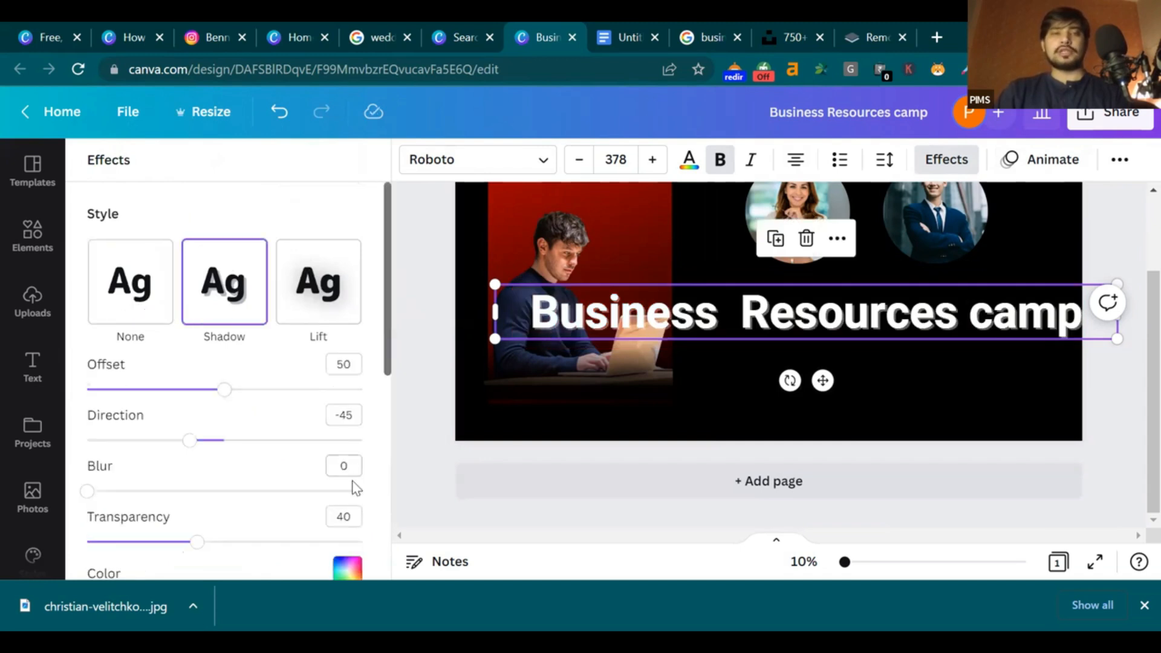
{"action": "left_click", "coordinate": [345, 570]}
{"action": "left_click", "coordinate": [196, 306]}
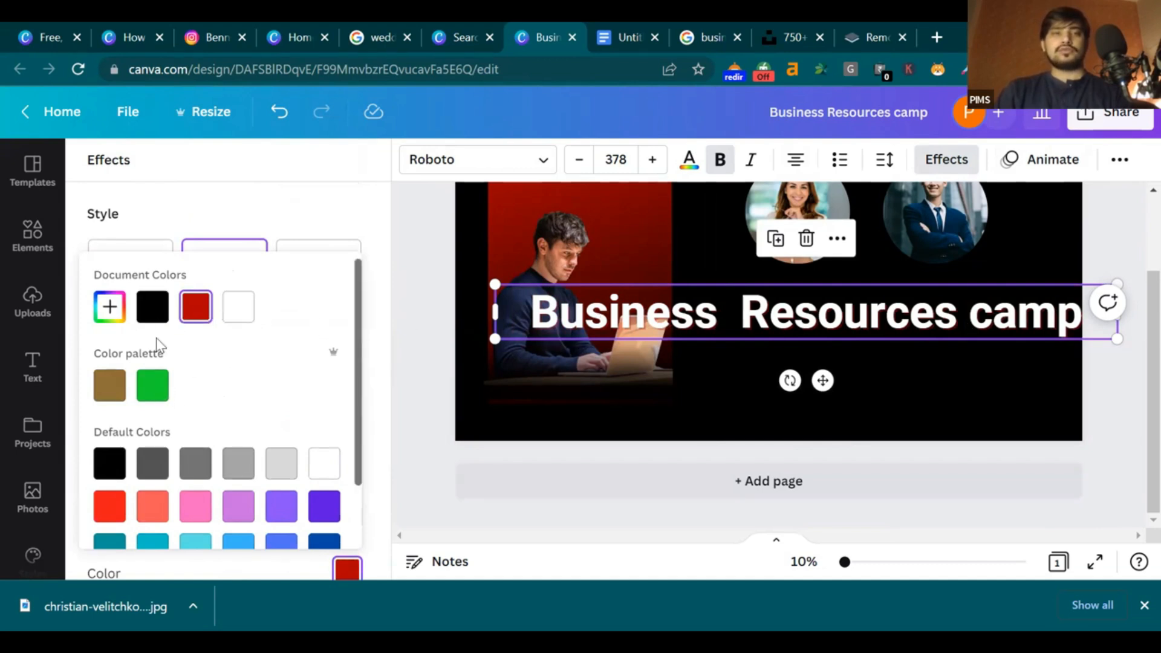
{"action": "left_click", "coordinate": [145, 318]}
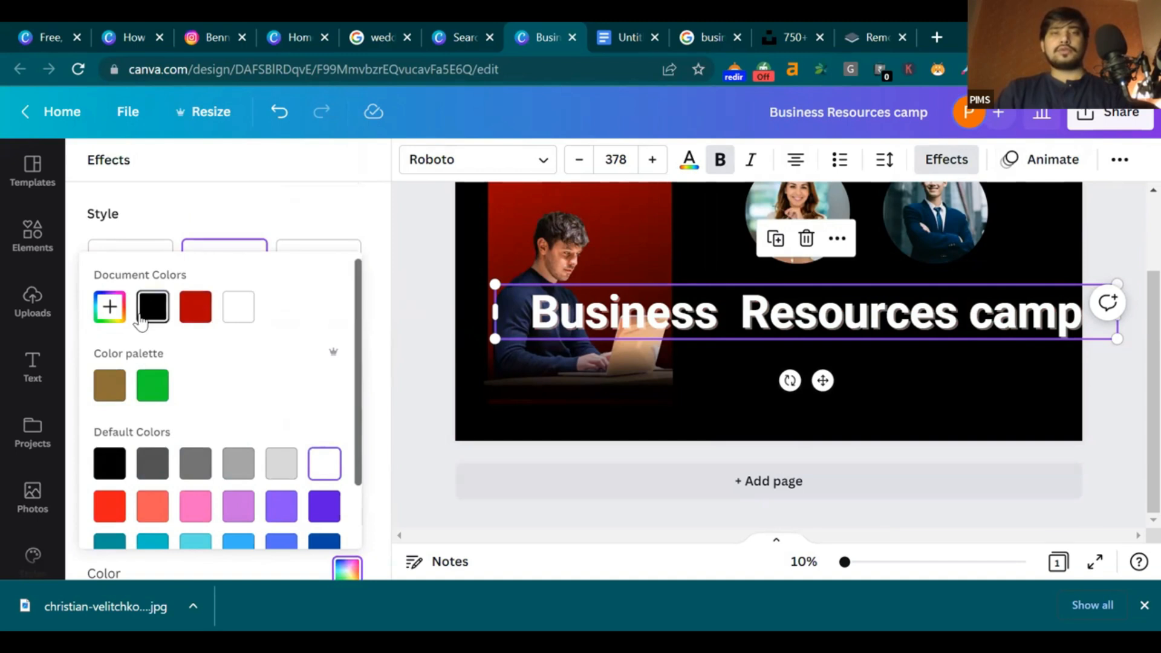
{"action": "left_click", "coordinate": [390, 248]}
{"action": "left_click", "coordinate": [142, 290]}
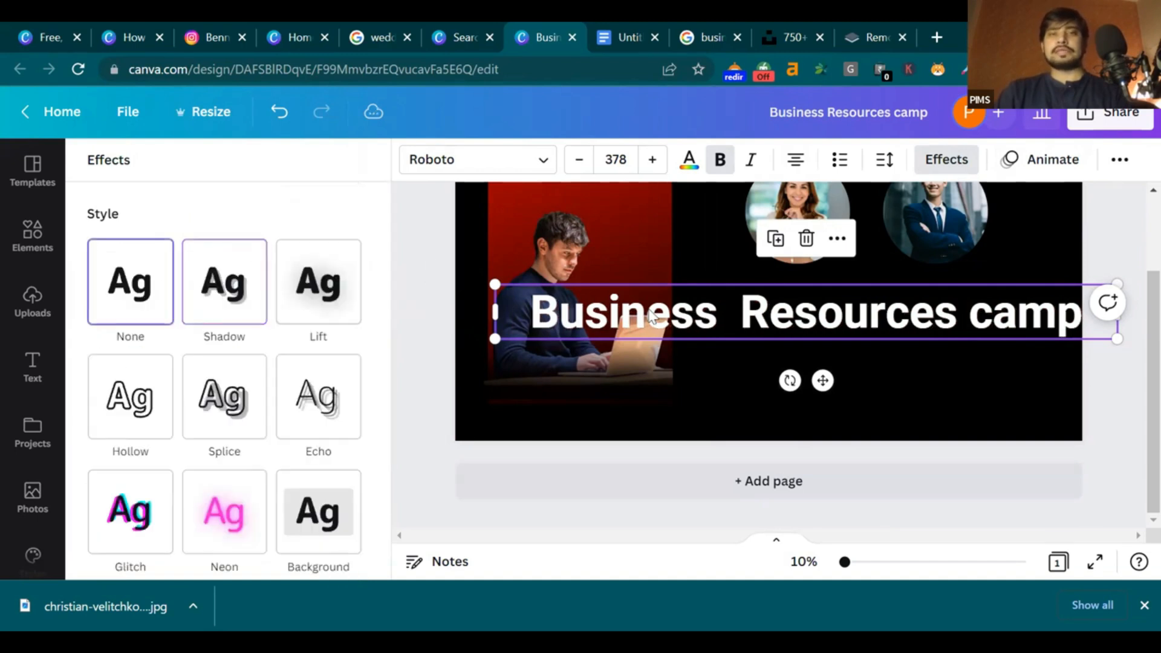
Shrink the heading to size 149 and move it to the banner's bottom-left
{"action": "left_click_drag", "start_coordinate": [491, 284], "coordinate": [872, 317]}
{"action": "left_click_drag", "start_coordinate": [1011, 381], "coordinate": [615, 458]}
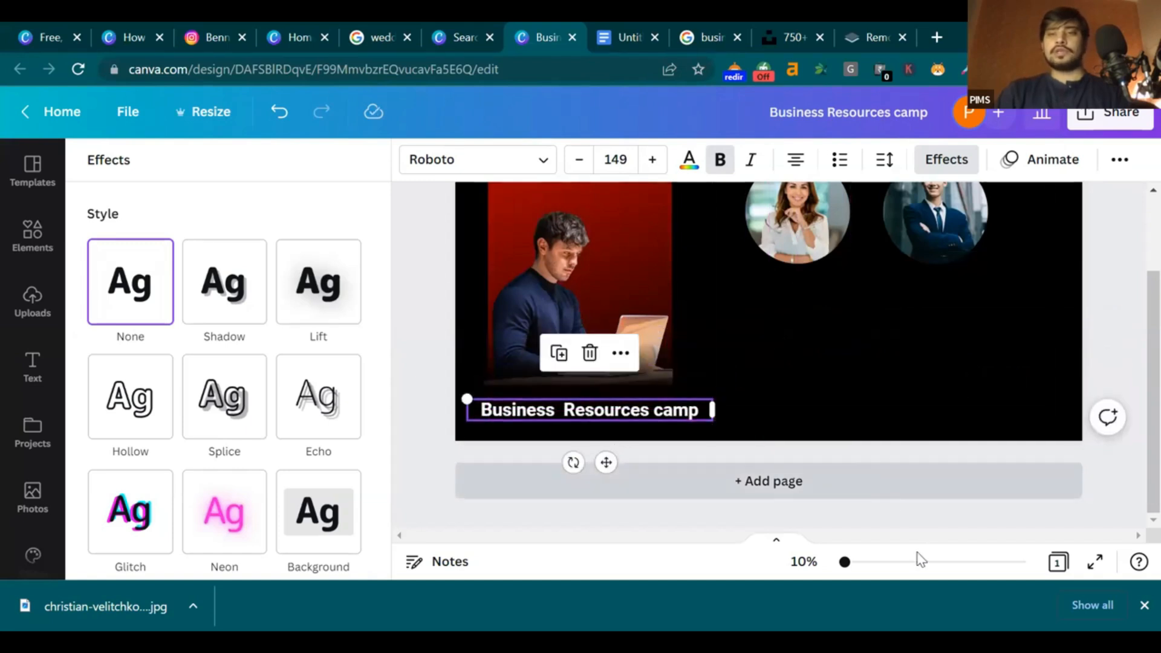
{"action": "mouse_move", "coordinate": [844, 562]}
{"action": "left_mouse_down"}
{"action": "mouse_move", "coordinate": [875, 562]}
{"action": "mouse_move", "coordinate": [844, 562]}
{"action": "left_mouse_up"}
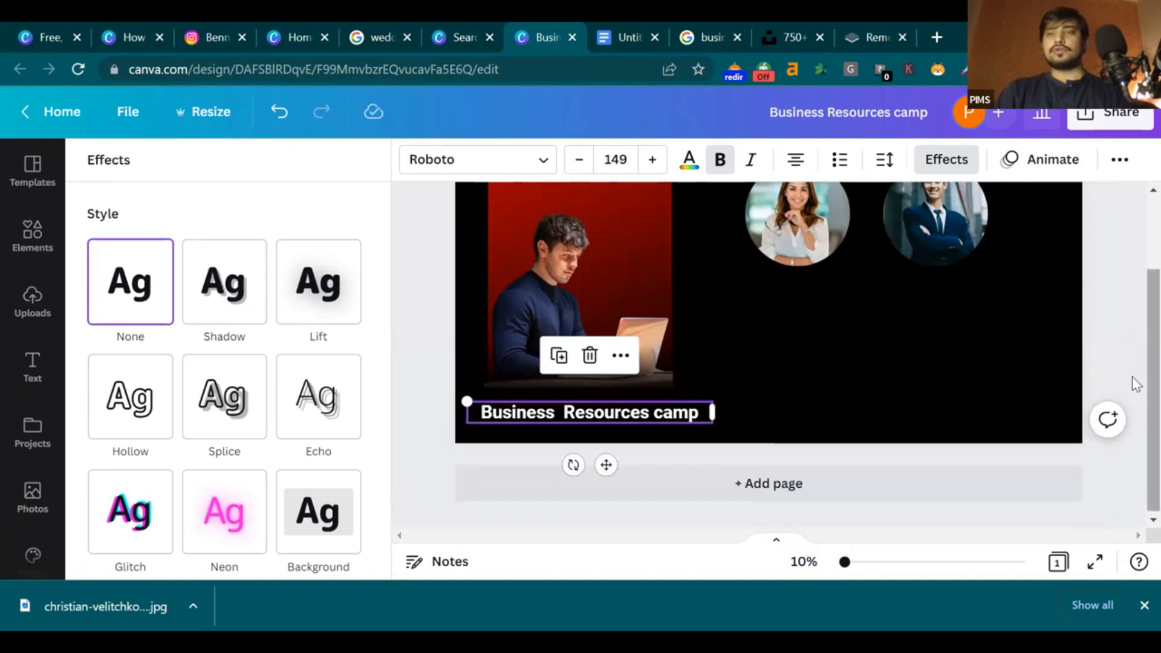
{"action": "scroll", "coordinate": [1133, 351], "scroll_direction": "up", "scroll_amount": 2}
Place a copy of the Business Resources camp heading beside the photos and clear its text
{"action": "left_click", "coordinate": [1112, 323]}
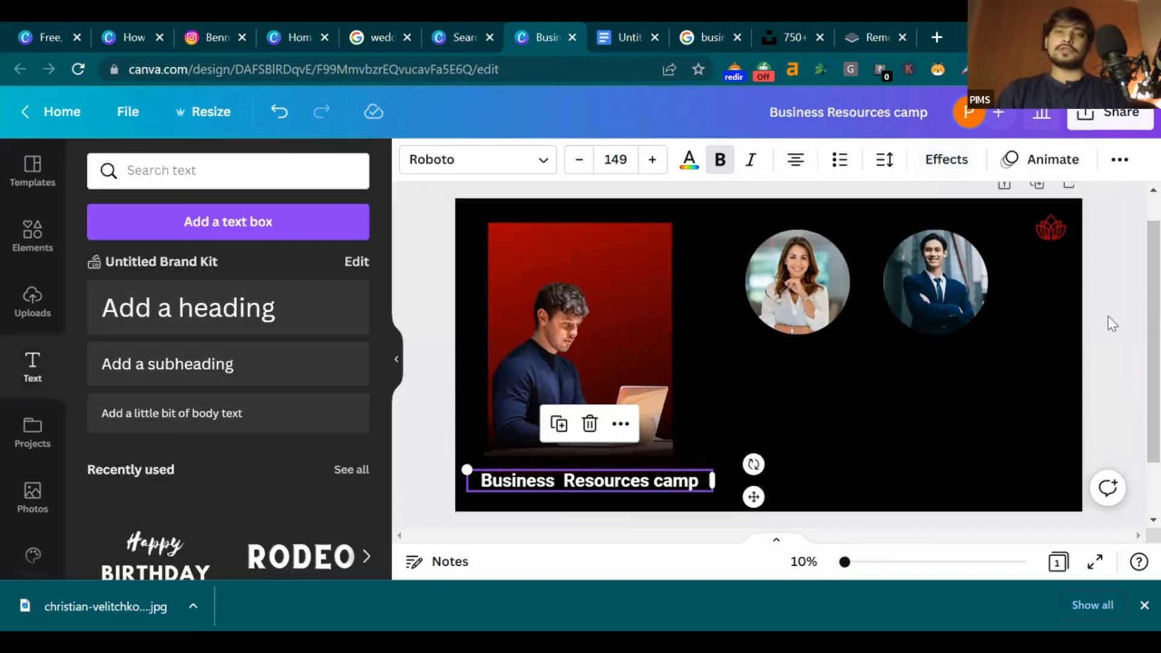
{"action": "left_click", "coordinate": [603, 485]}
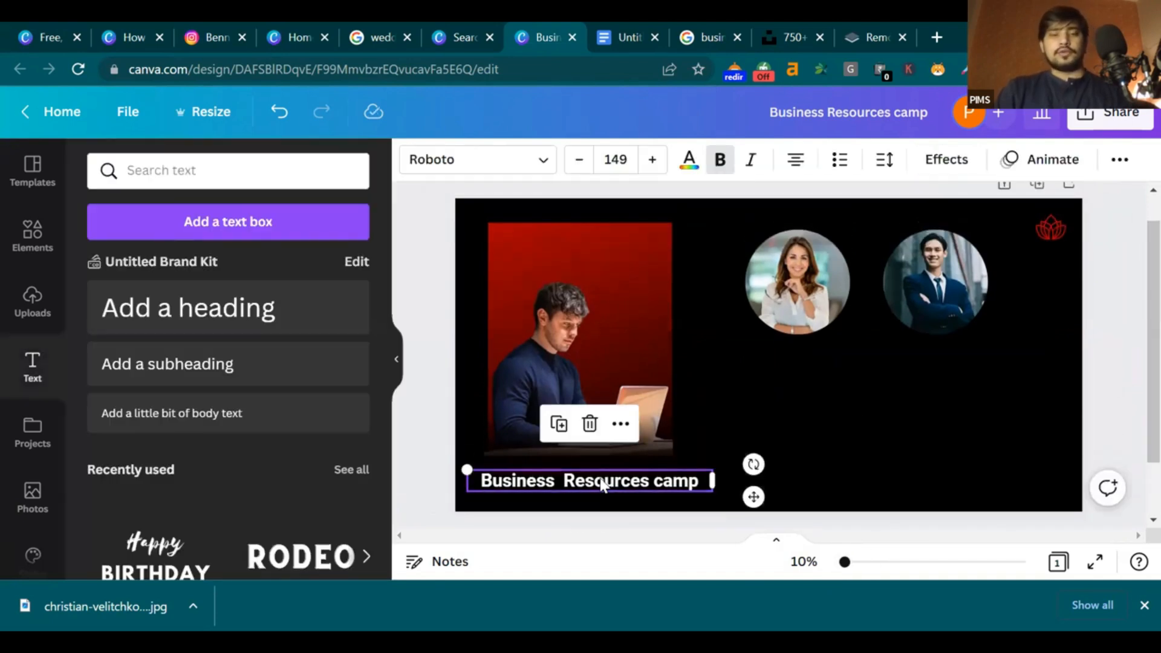
{"action": "left_click_drag", "start_coordinate": [630, 487], "coordinate": [844, 382], "text": "alt"}
{"action": "double_click", "coordinate": [844, 383]}
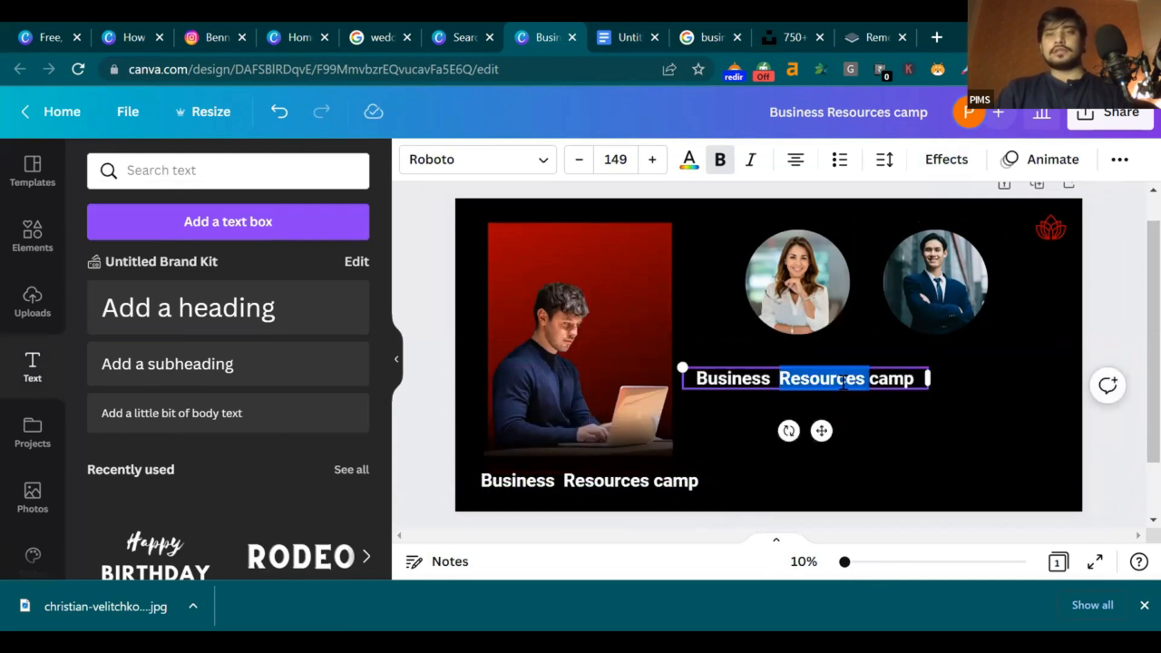
{"action": "left_click", "coordinate": [843, 383]}
{"action": "key", "text": "BackSpace"}
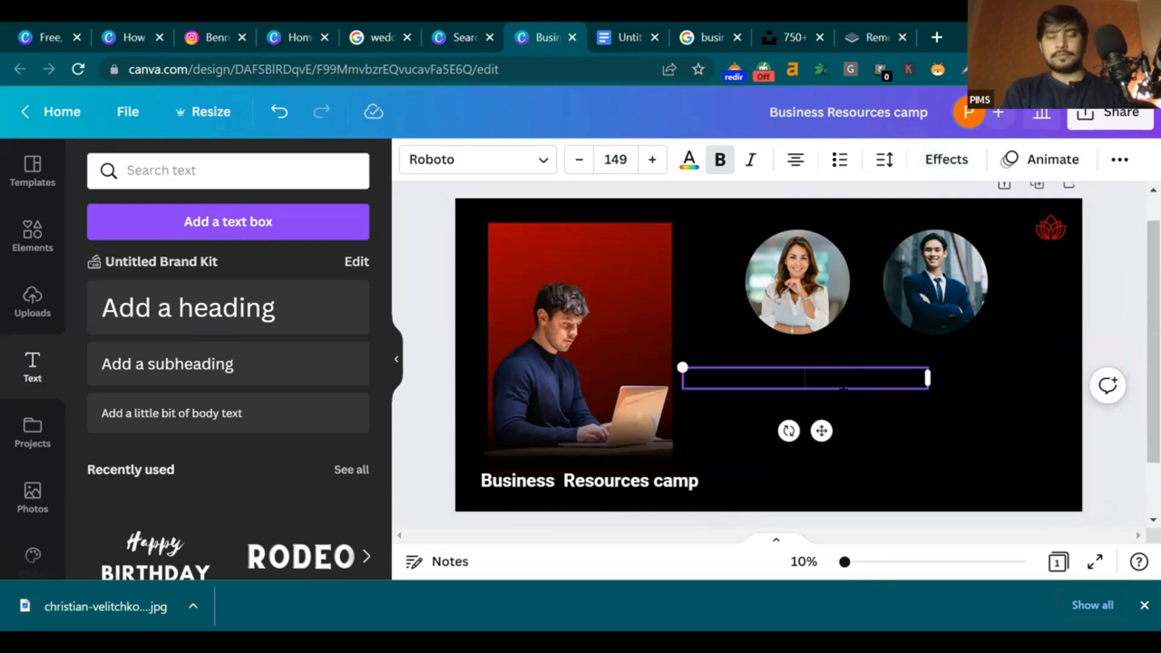
Type the caption 'Golden bhabhi' with bold turned off
{"action": "key", "text": "ctrl+b"}
{"action": "type", "text": "gold"}
{"action": "key", "text": "BackSpace"}
{"action": "key", "text": "BackSpace"}
{"action": "key", "text": "BackSpace"}
{"action": "key", "text": "BackSpace"}
{"action": "key", "text": "ctrl+b"}
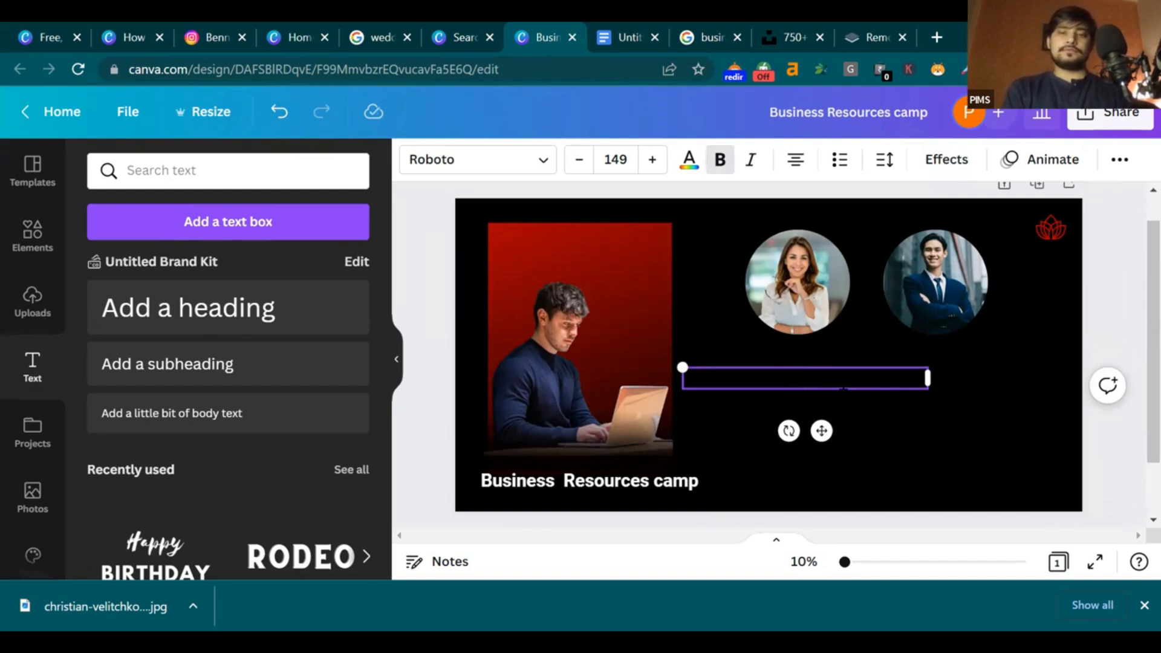
{"action": "key", "text": "ctrl+b"}
{"action": "type", "text": "GOlden"}
{"action": "type", "text": "bhi"}
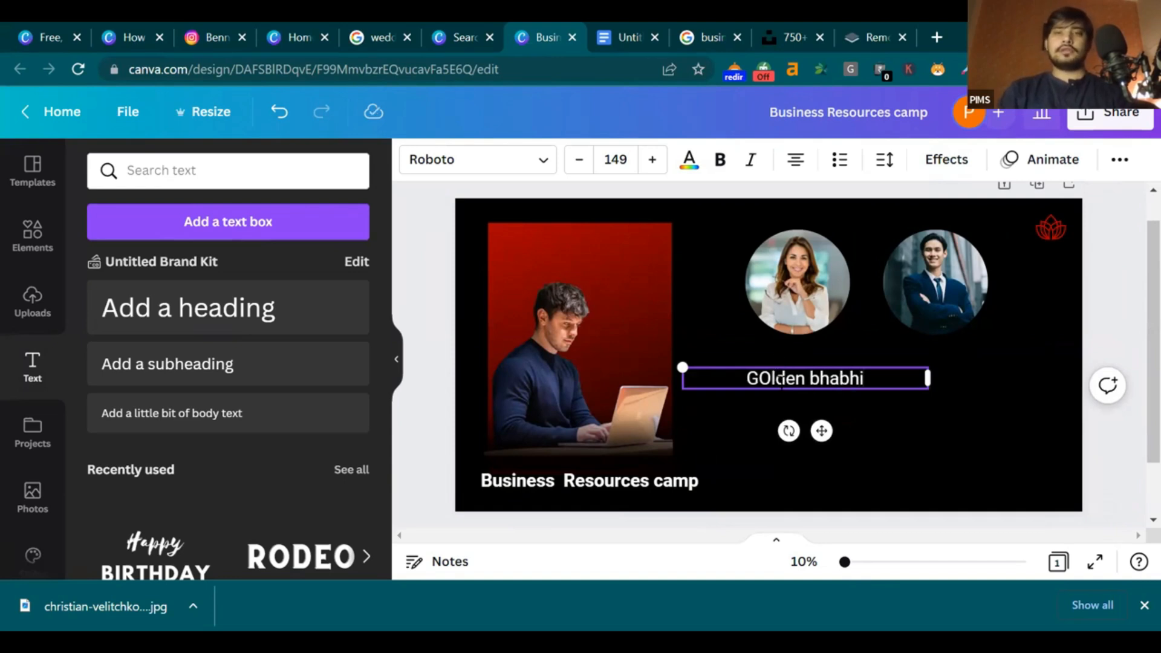
{"action": "key", "text": "BackSpace"}
{"action": "key", "text": "BackSpace"}
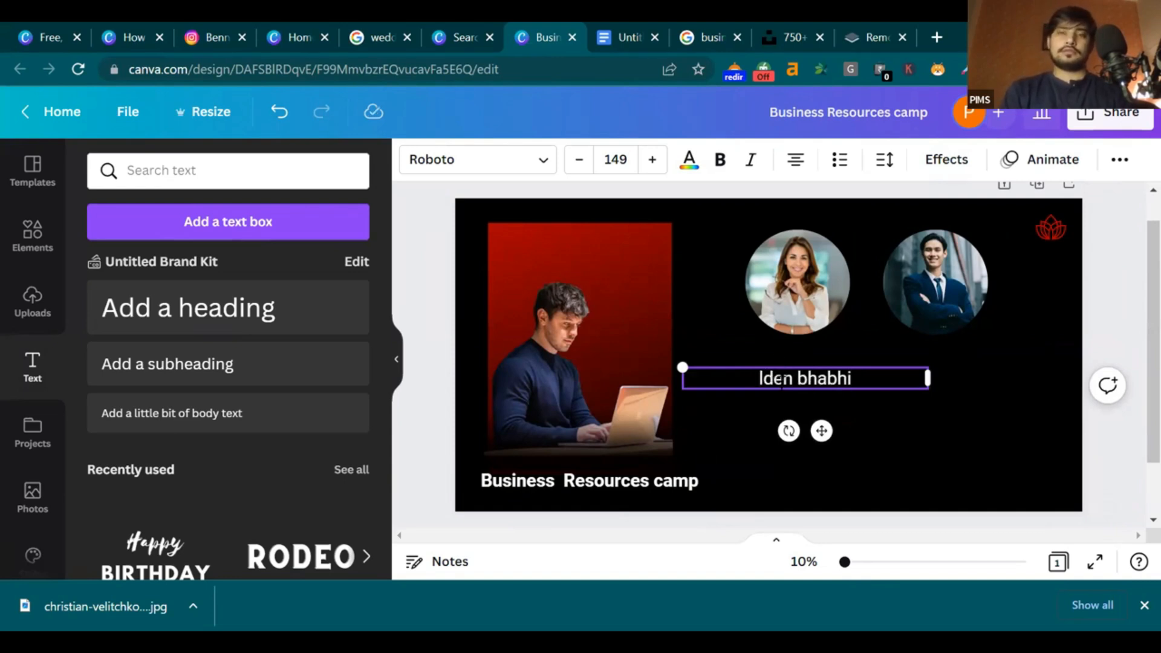
{"action": "key", "text": "Delete"}
{"action": "type", "text": "Gol"}
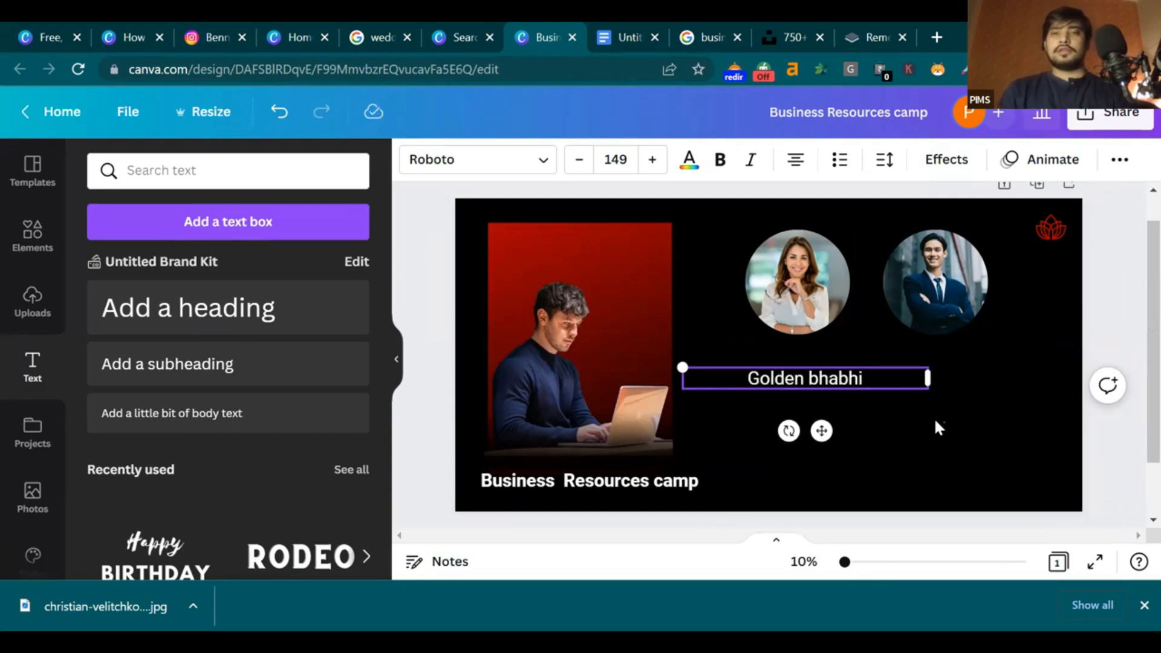
{"action": "left_click", "coordinate": [936, 426]}
Left-align the Golden bhabhi caption, narrow its box, and position it under the woman's photo
{"action": "left_click_drag", "start_coordinate": [829, 377], "coordinate": [801, 356]}
{"action": "left_click", "coordinate": [858, 404]}
{"action": "left_click", "coordinate": [727, 354]}
{"action": "left_click", "coordinate": [797, 160]}
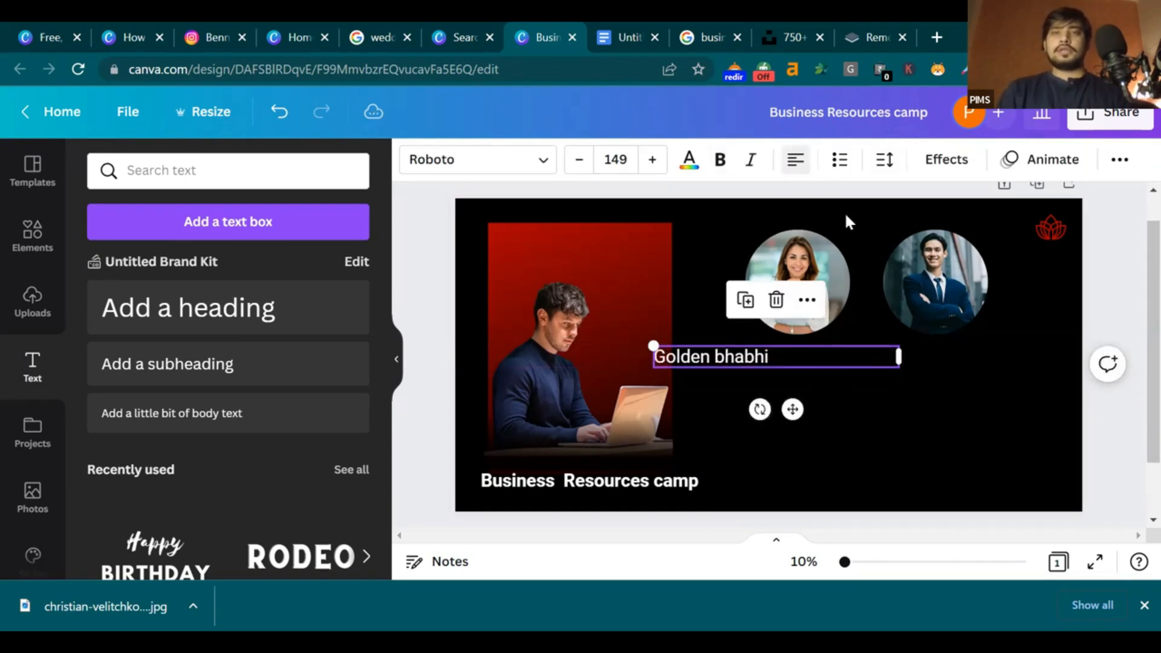
{"action": "left_click_drag", "start_coordinate": [900, 357], "coordinate": [780, 366]}
{"action": "left_click_drag", "start_coordinate": [735, 406], "coordinate": [817, 402]}
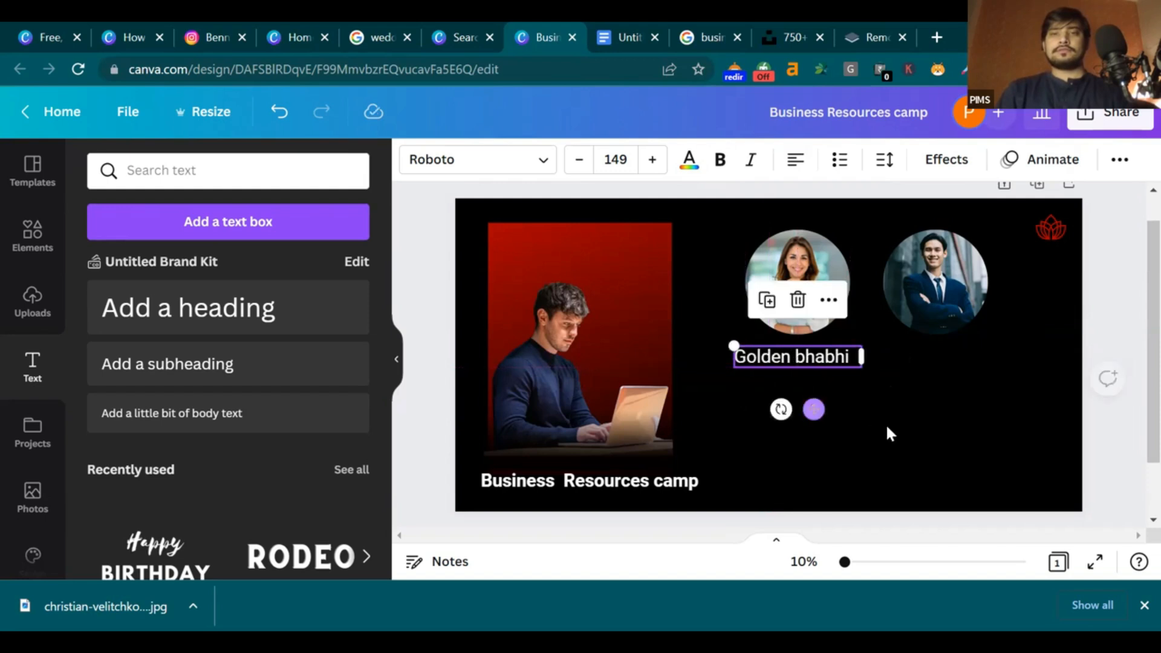
{"action": "left_click", "coordinate": [950, 373]}
{"action": "left_click", "coordinate": [800, 357]}
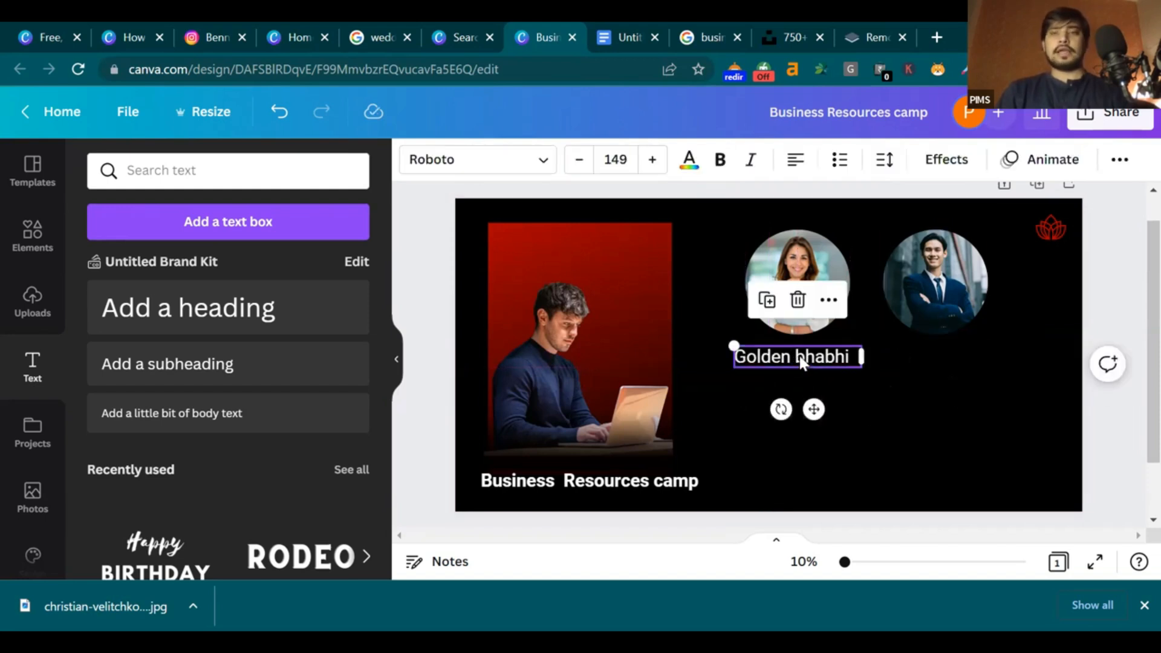
Copy the caption under the man's photo and replace 'Golden' with 'BLACK'
{"action": "left_click_drag", "start_coordinate": [814, 410], "coordinate": [967, 406]}
{"action": "left_click", "coordinate": [948, 357]}
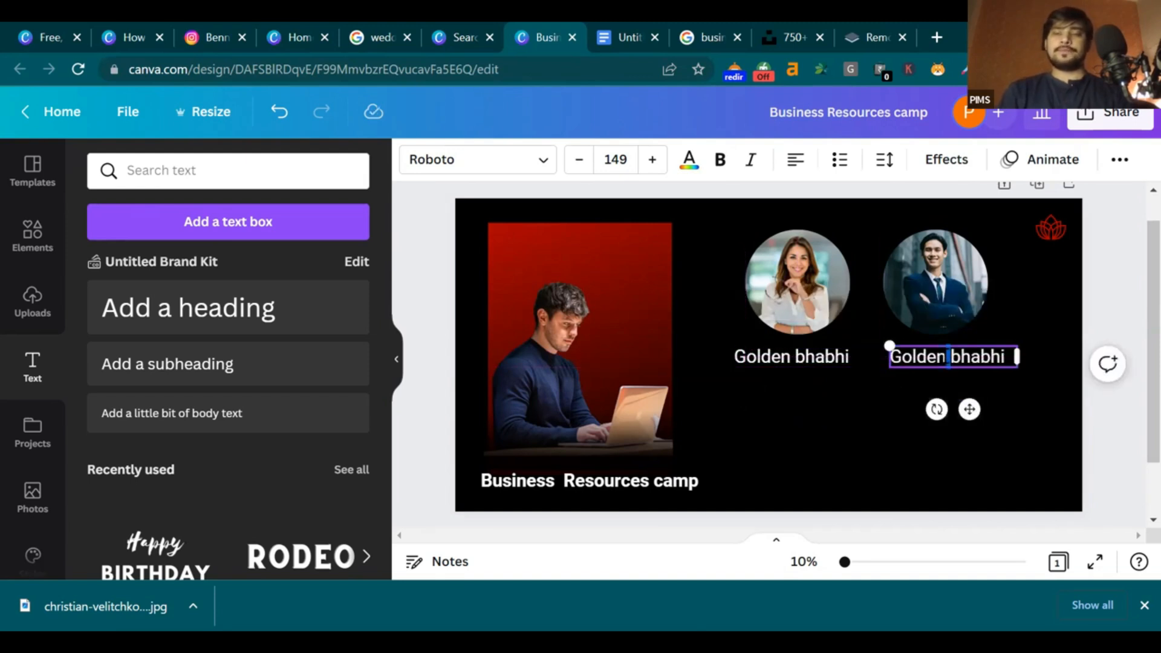
{"action": "key", "text": "BackSpace"}
{"action": "key", "text": "BackSpace"}
{"action": "key", "text": "BackSpace"}
{"action": "key", "text": "BackSpace"}
{"action": "key", "text": "BackSpace"}
{"action": "key", "text": "BackSpace"}
{"action": "key", "text": "BackSpace"}
{"action": "type", "text": "BLAC"}
{"action": "key", "text": "BackSpace"}
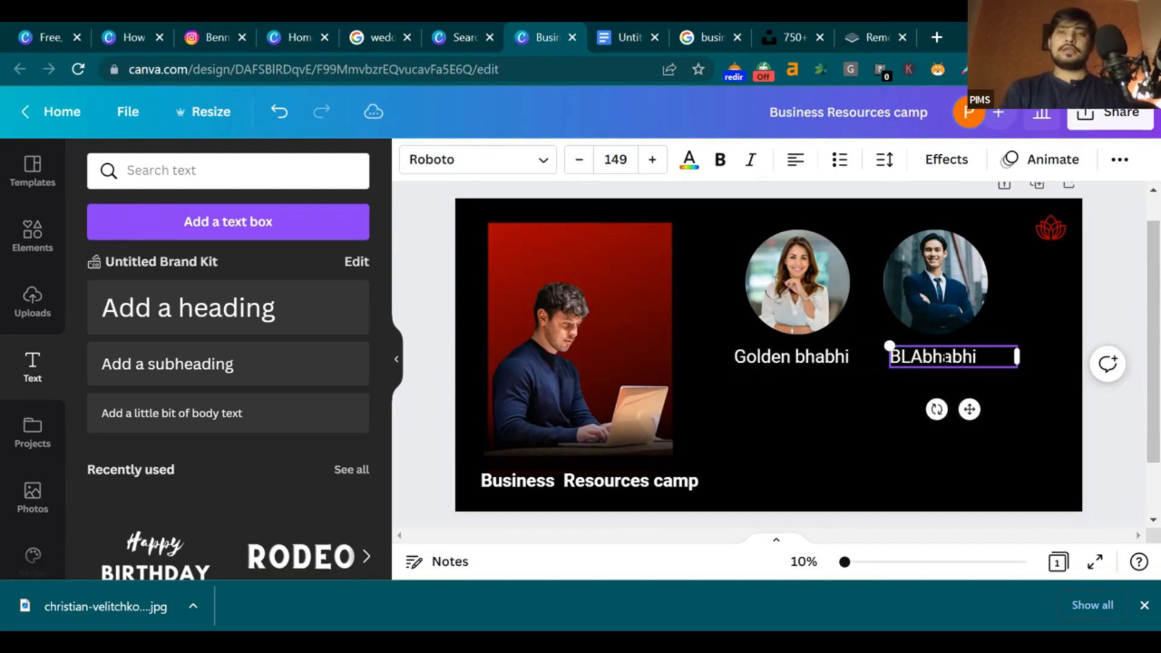
{"action": "type", "text": "K"}
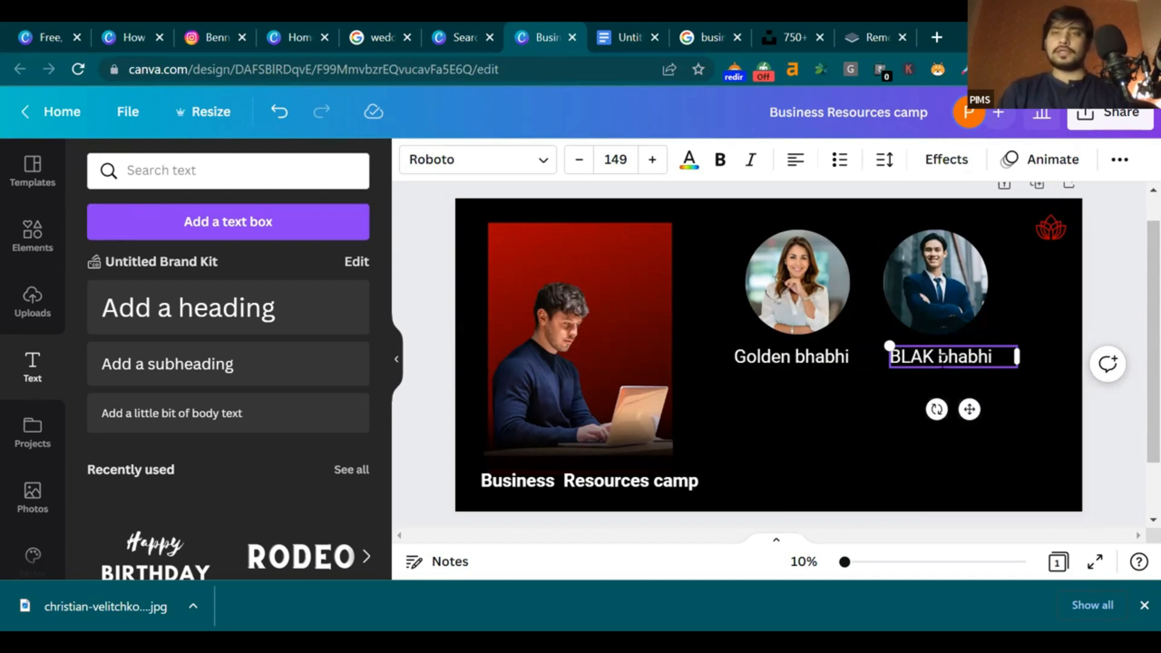
{"action": "left_click", "coordinate": [1016, 392]}
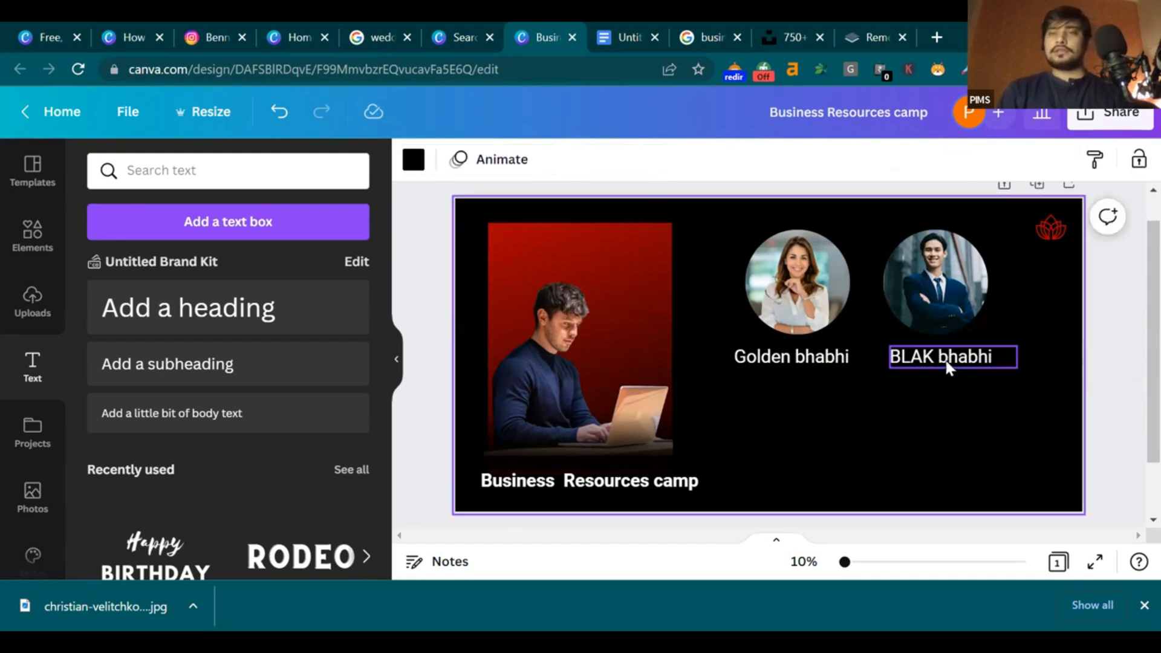
{"action": "left_click", "coordinate": [920, 357]}
{"action": "type", "text": "c"}
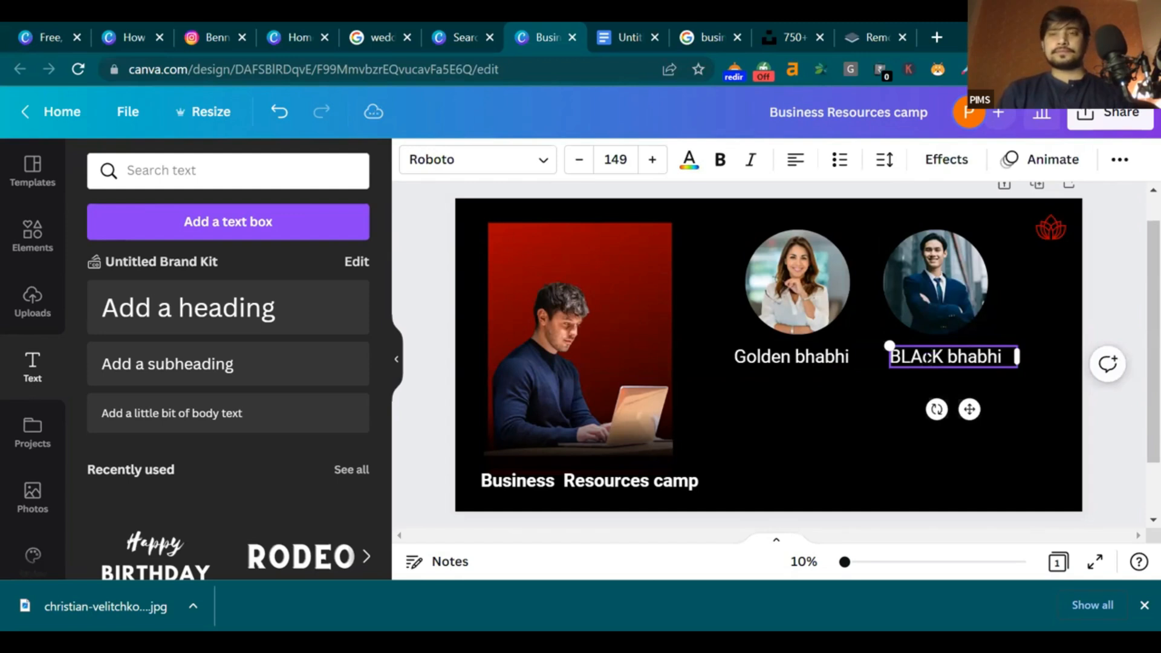
{"action": "key", "text": "BackSpace"}
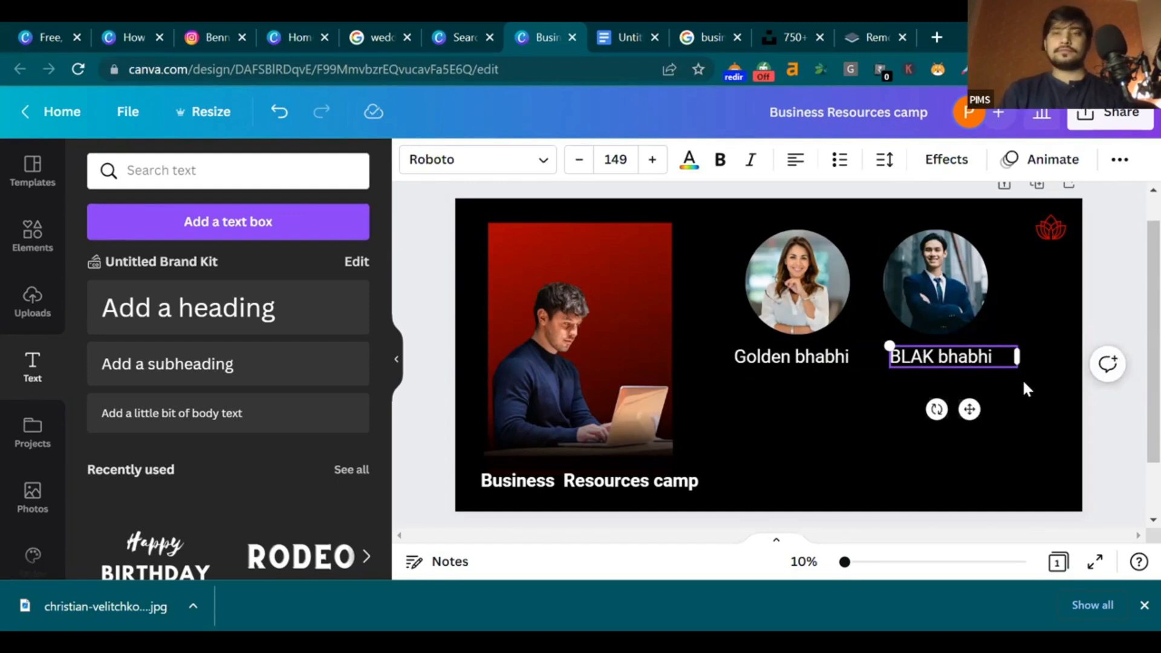
{"action": "type", "text": "C"}
{"action": "left_click", "coordinate": [1007, 374]}
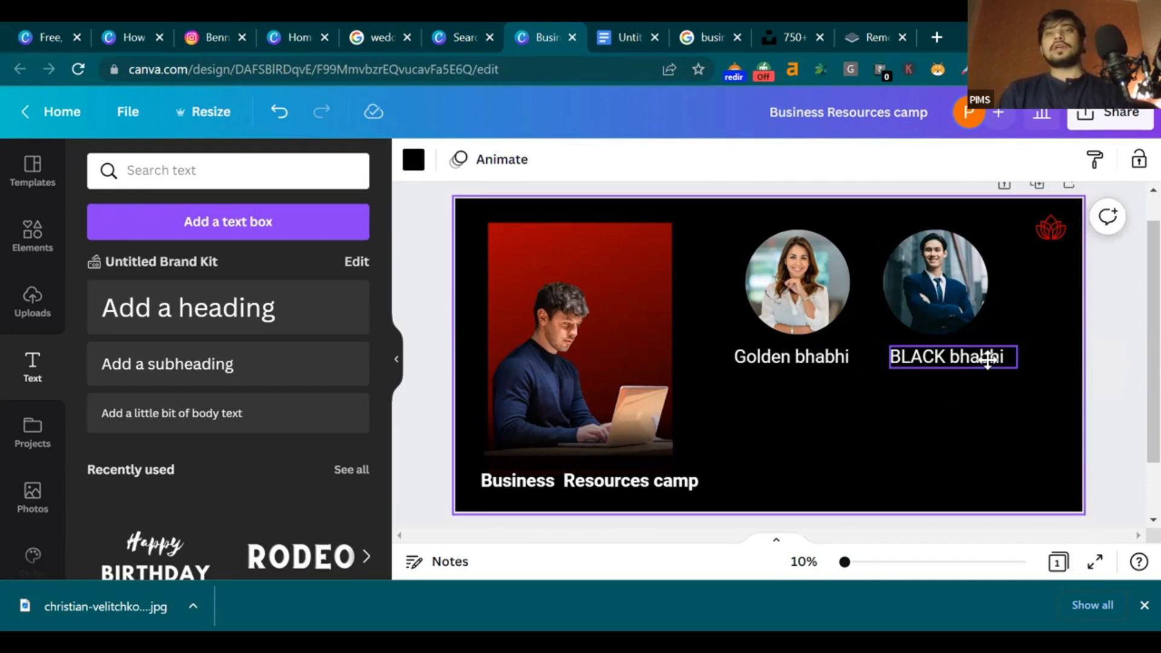
Change the copied caption's second word from 'bhabhi' to 'Bhaiya'
{"action": "left_click", "coordinate": [988, 358]}
{"action": "double_click", "coordinate": [986, 357]}
{"action": "key", "text": "BackSpace"}
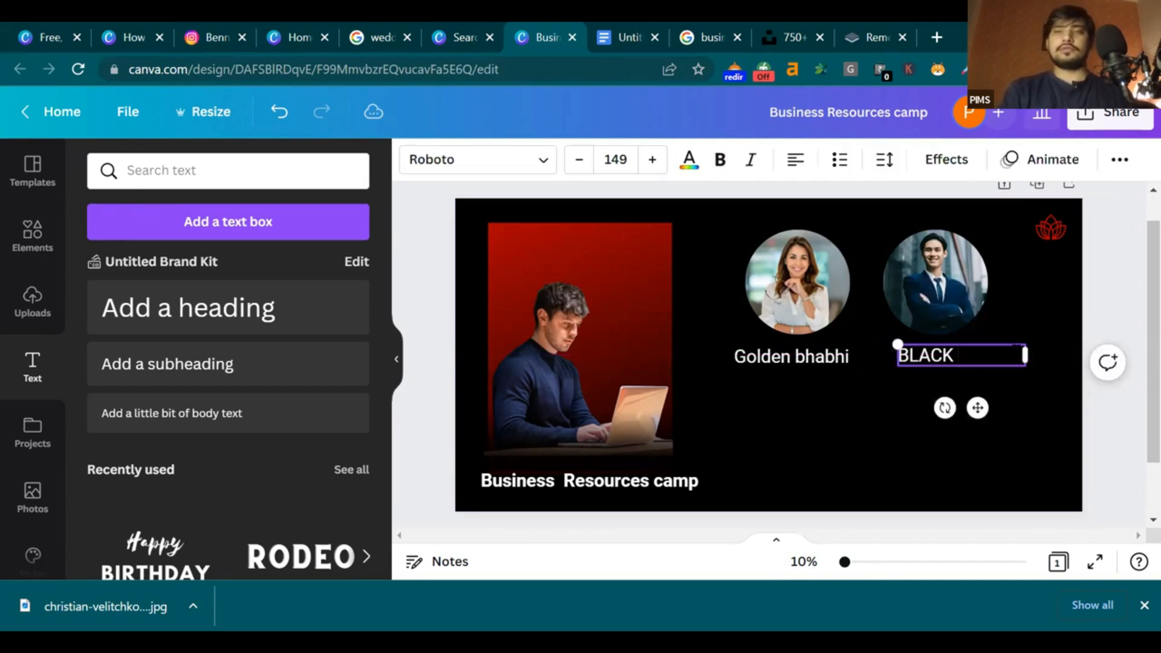
{"action": "type", "text": "Bhaiya"}
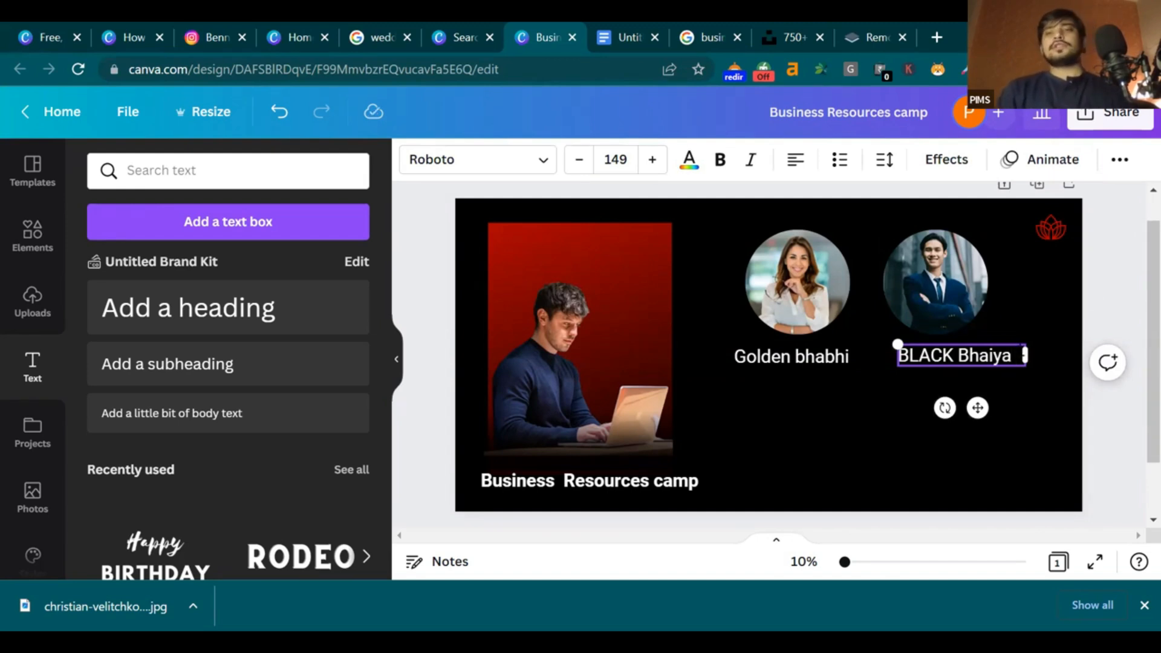
{"action": "left_click", "coordinate": [1105, 283]}
Position BLACK Bhaiya beneath the man's photo, level with Golden bhabhi
{"action": "left_click", "coordinate": [958, 352]}
{"action": "left_click_drag", "start_coordinate": [956, 352], "coordinate": [954, 356]}
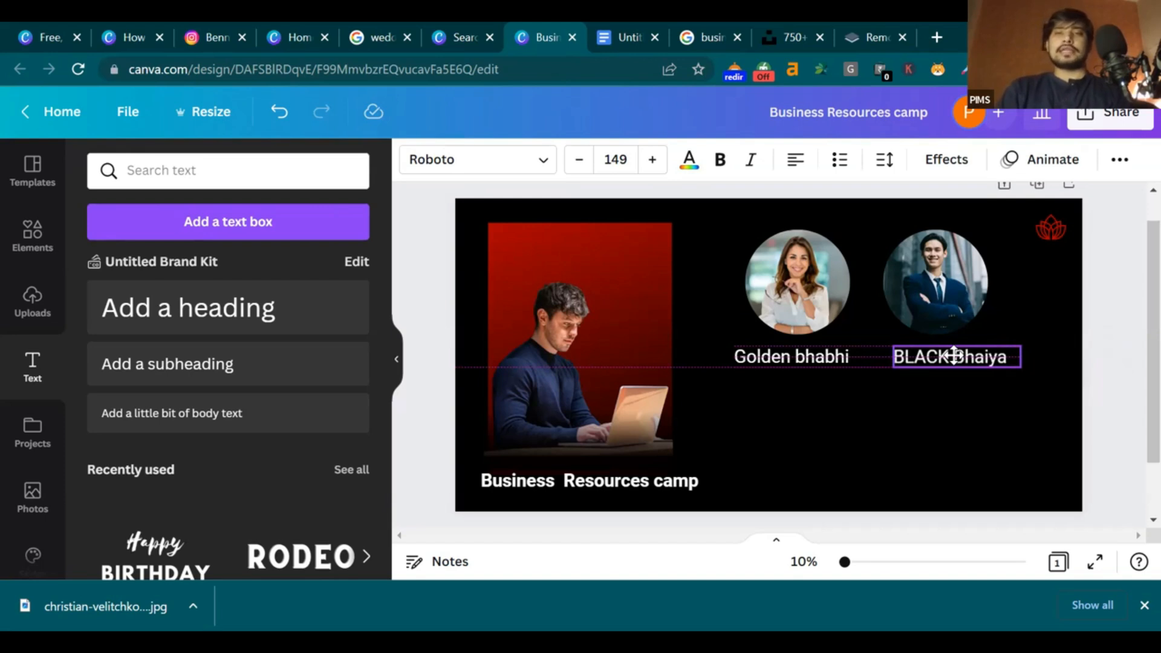
{"action": "left_click_drag", "start_coordinate": [954, 356], "coordinate": [950, 323]}
{"action": "left_click_drag", "start_coordinate": [952, 390], "coordinate": [766, 389]}
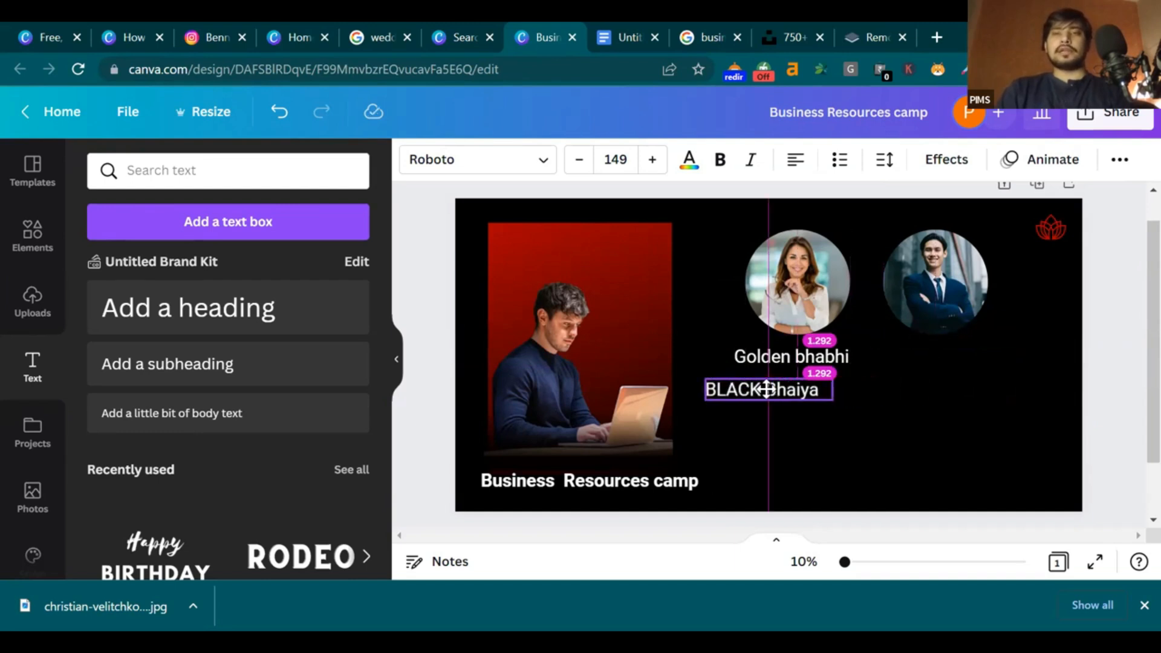
{"action": "left_click_drag", "start_coordinate": [766, 389], "coordinate": [773, 387]}
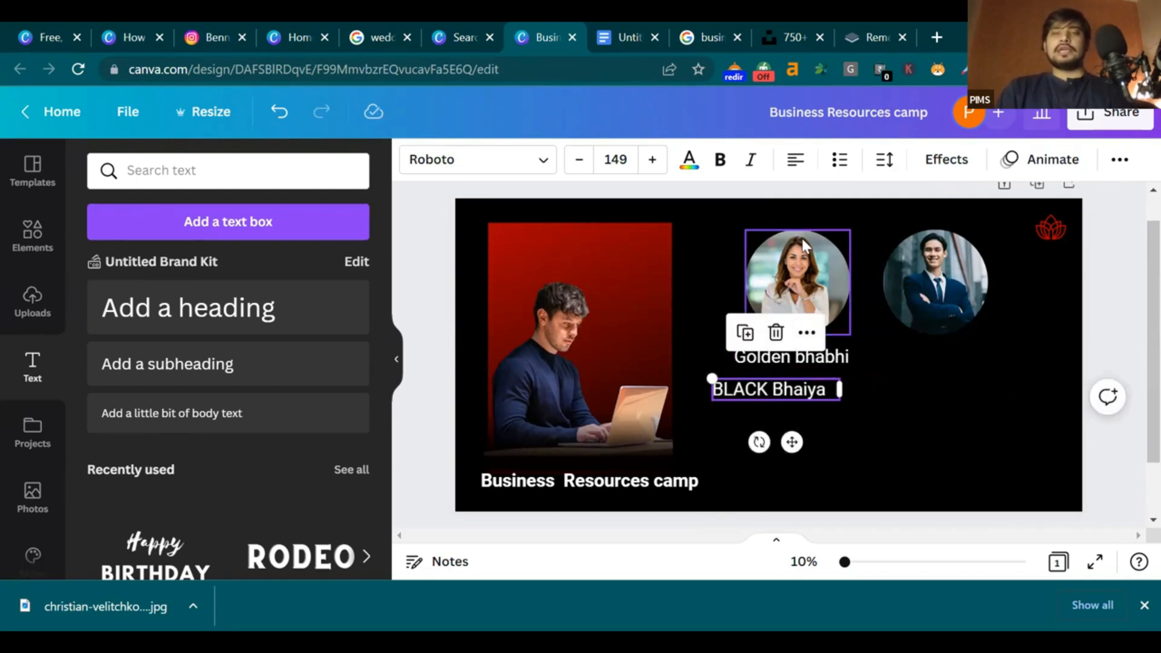
{"action": "left_click_drag", "start_coordinate": [771, 392], "coordinate": [939, 355]}
{"action": "left_click", "coordinate": [1050, 336]}
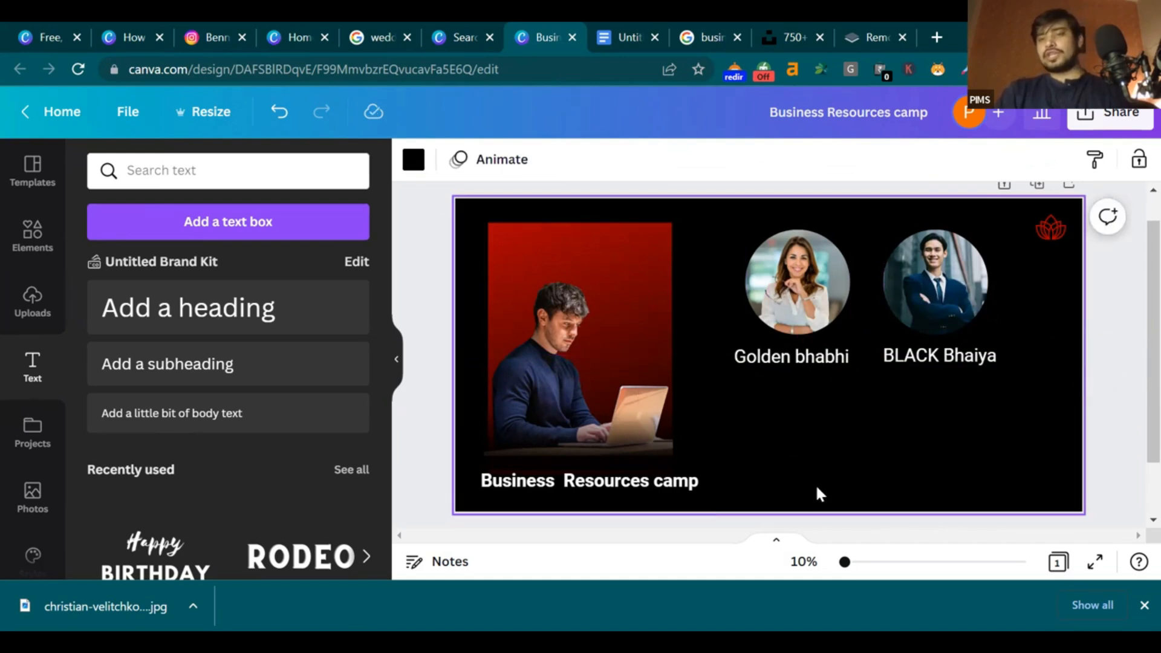
Search the Elements panel for gradient graphics, replacing the business men search
{"action": "left_click", "coordinate": [34, 244]}
{"action": "left_click", "coordinate": [316, 168]}
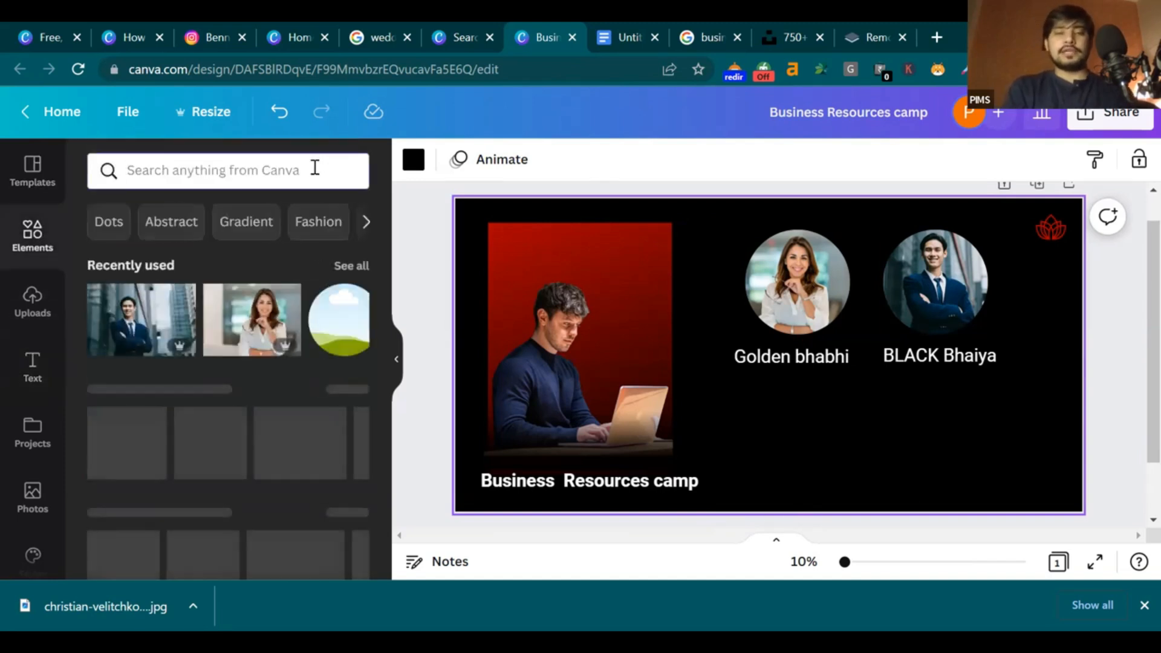
{"action": "type", "text": "garadiant"}
{"action": "key", "text": "Return"}
{"action": "left_click", "coordinate": [159, 217]}
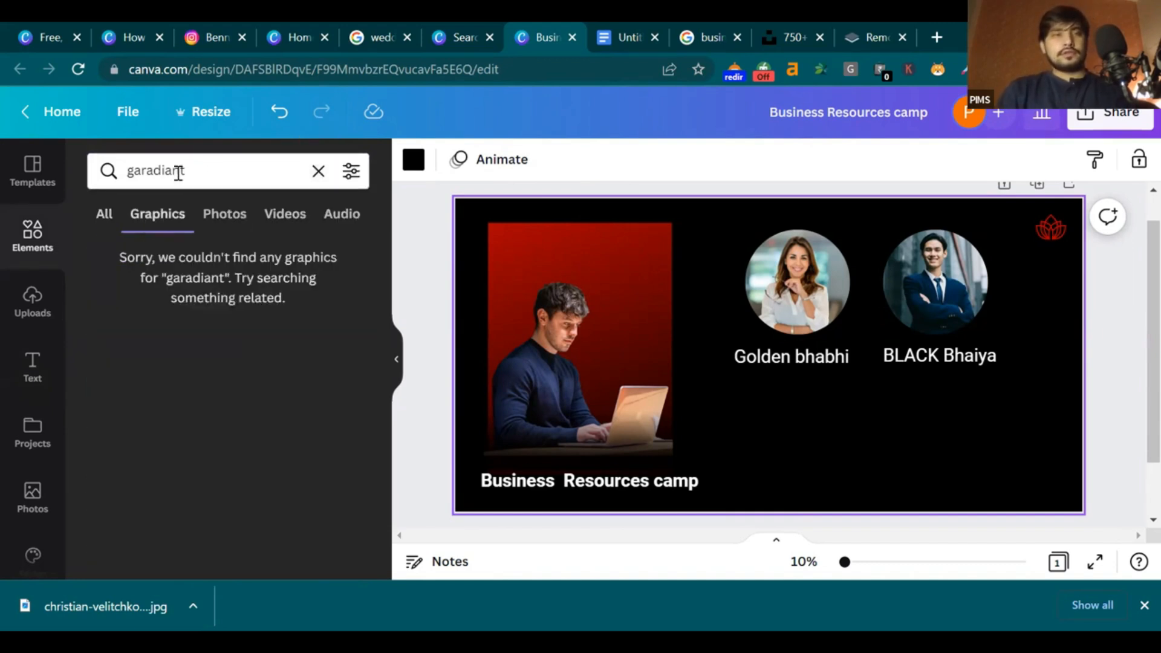
{"action": "left_click", "coordinate": [141, 173]}
{"action": "key", "text": "BackSpace"}
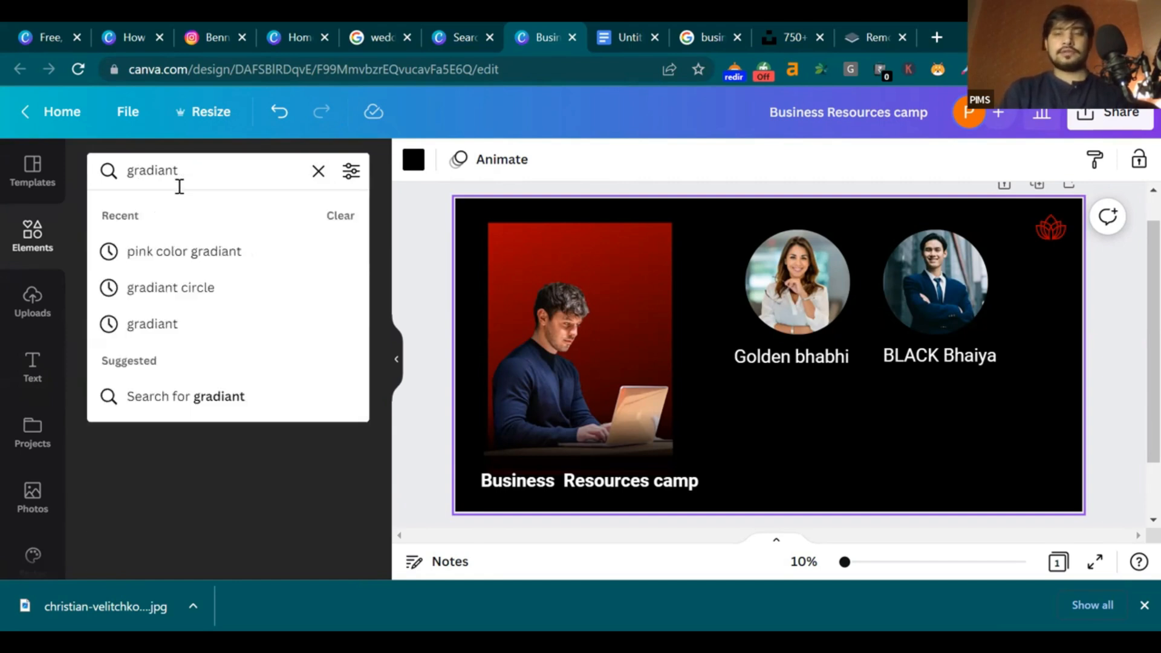
{"action": "key", "text": "Return"}
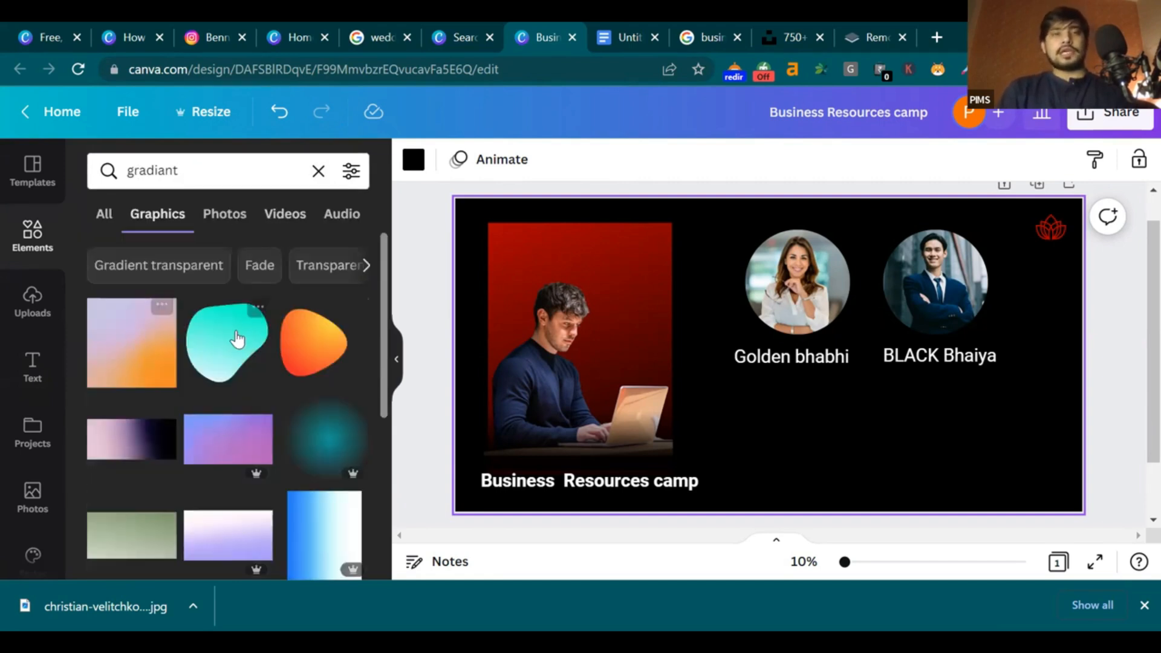
Try an orange gradient blob and a teal radial gradient at the bottom-right, deleting both
{"action": "scroll", "coordinate": [239, 339], "scroll_direction": "down", "scroll_amount": 2}
{"action": "left_click_drag", "start_coordinate": [835, 363], "coordinate": [1130, 474]}
{"action": "left_click_drag", "start_coordinate": [1045, 492], "coordinate": [947, 533]}
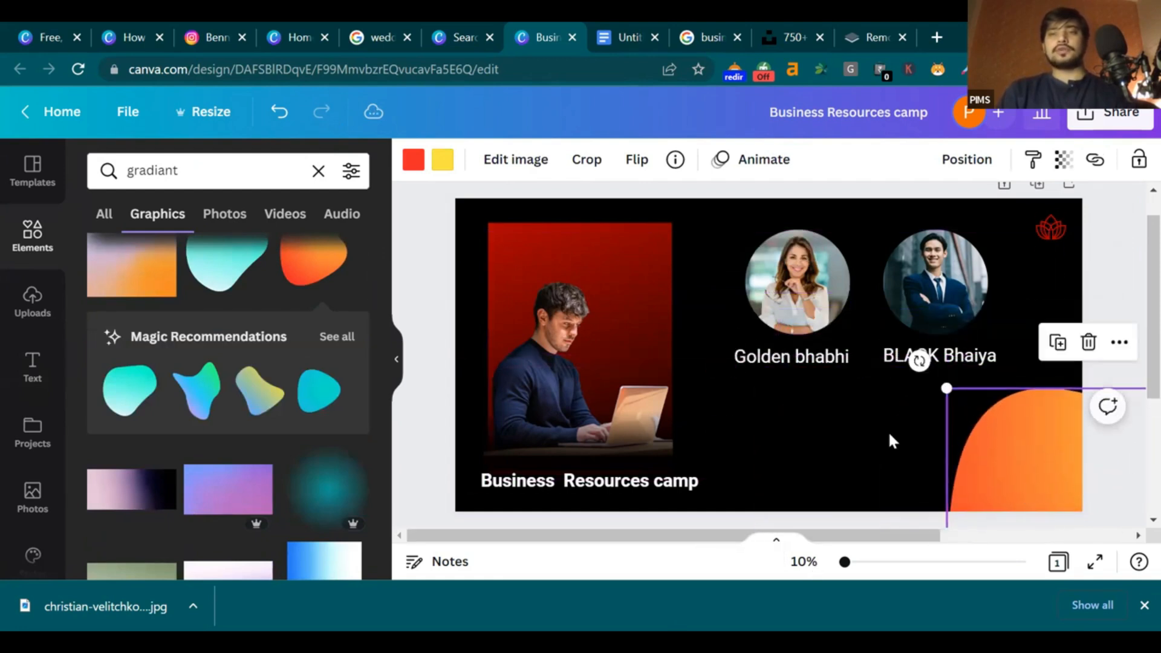
{"action": "key", "text": "Delete"}
{"action": "left_click", "coordinate": [322, 480]}
{"action": "left_click_drag", "start_coordinate": [778, 401], "coordinate": [1017, 524]}
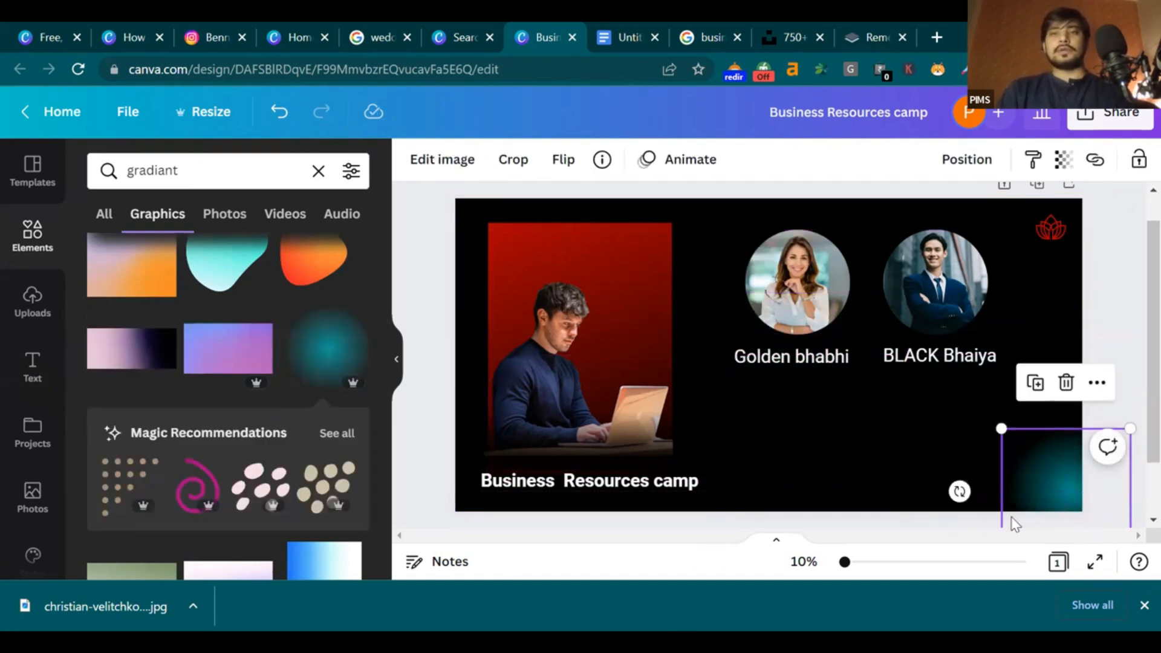
{"action": "key", "text": "Delete"}
Try a horizontally flipped teal wave gradient in the corner, then delete it
{"action": "scroll", "coordinate": [172, 393], "scroll_direction": "down", "scroll_amount": 5}
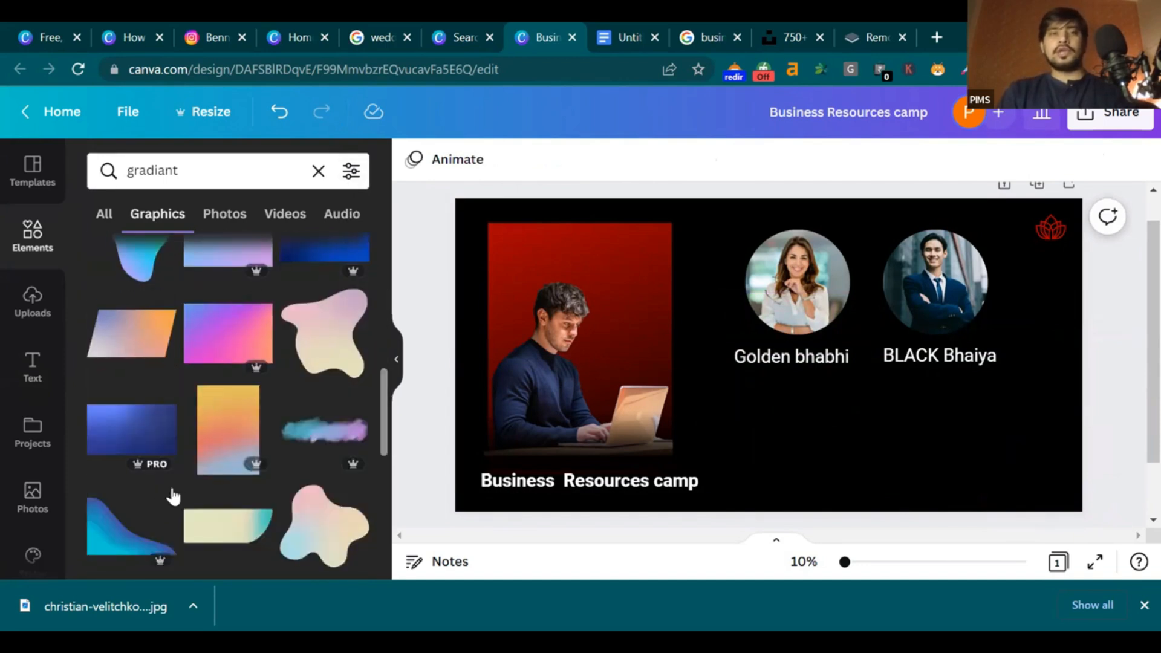
{"action": "left_click", "coordinate": [173, 548]}
{"action": "left_click_drag", "start_coordinate": [793, 417], "coordinate": [985, 487]}
{"action": "left_click", "coordinate": [562, 159]}
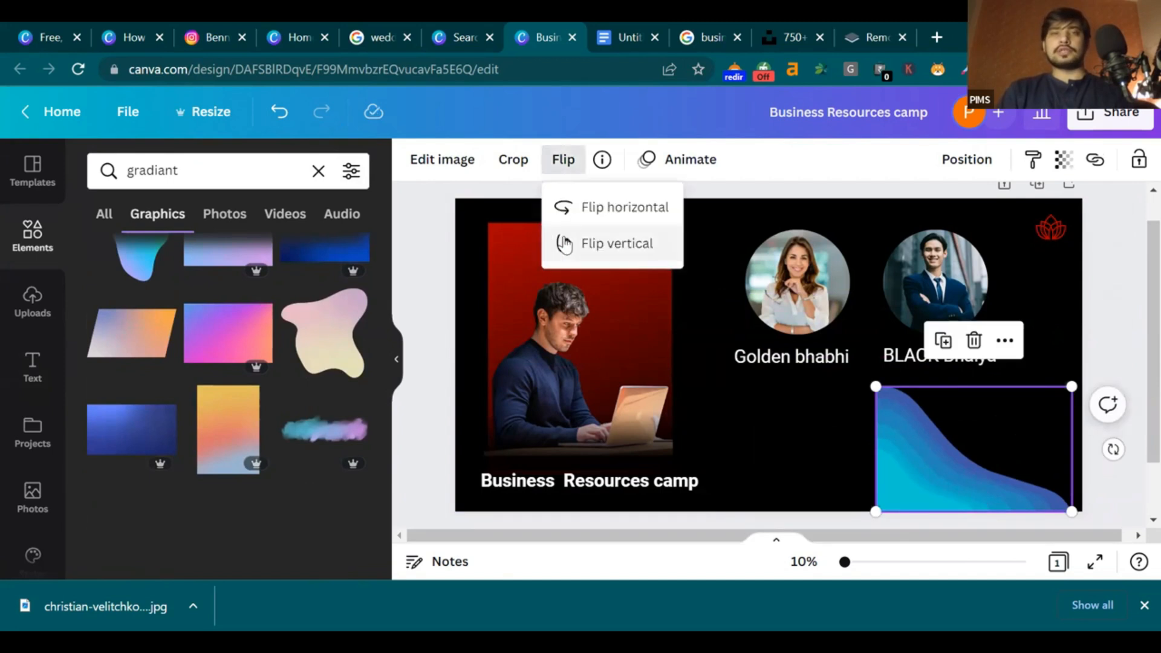
{"action": "left_click", "coordinate": [605, 207]}
{"action": "left_click_drag", "start_coordinate": [952, 458], "coordinate": [998, 446]}
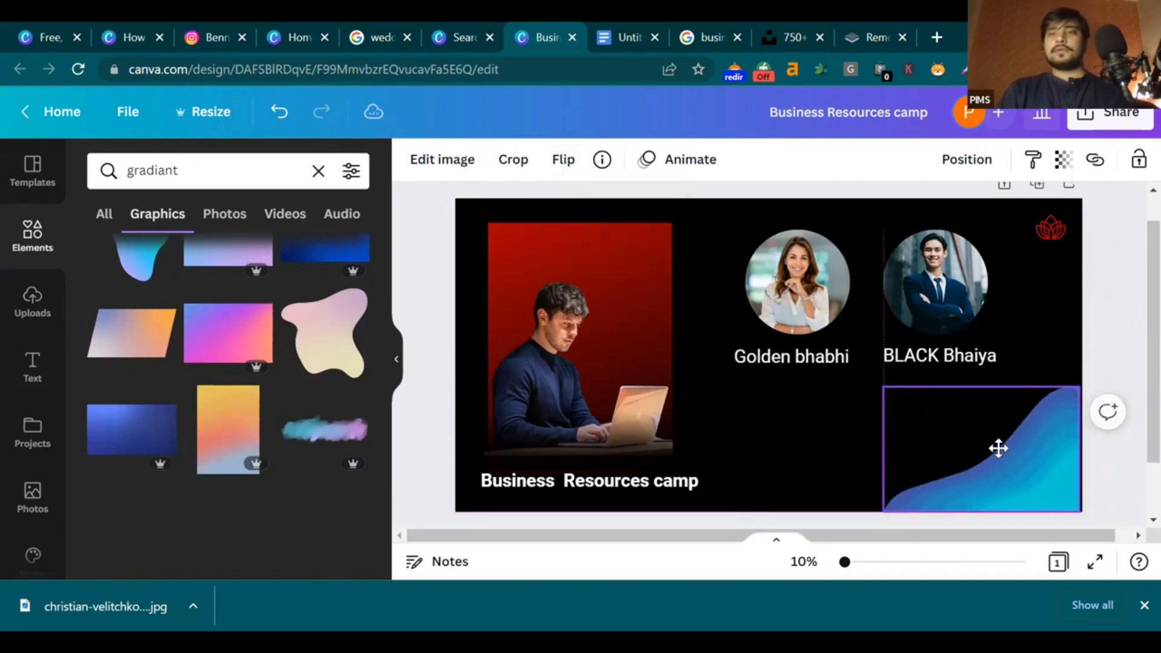
{"action": "left_click", "coordinate": [1135, 328]}
{"action": "scroll", "coordinate": [259, 463], "scroll_direction": "down", "scroll_amount": 5}
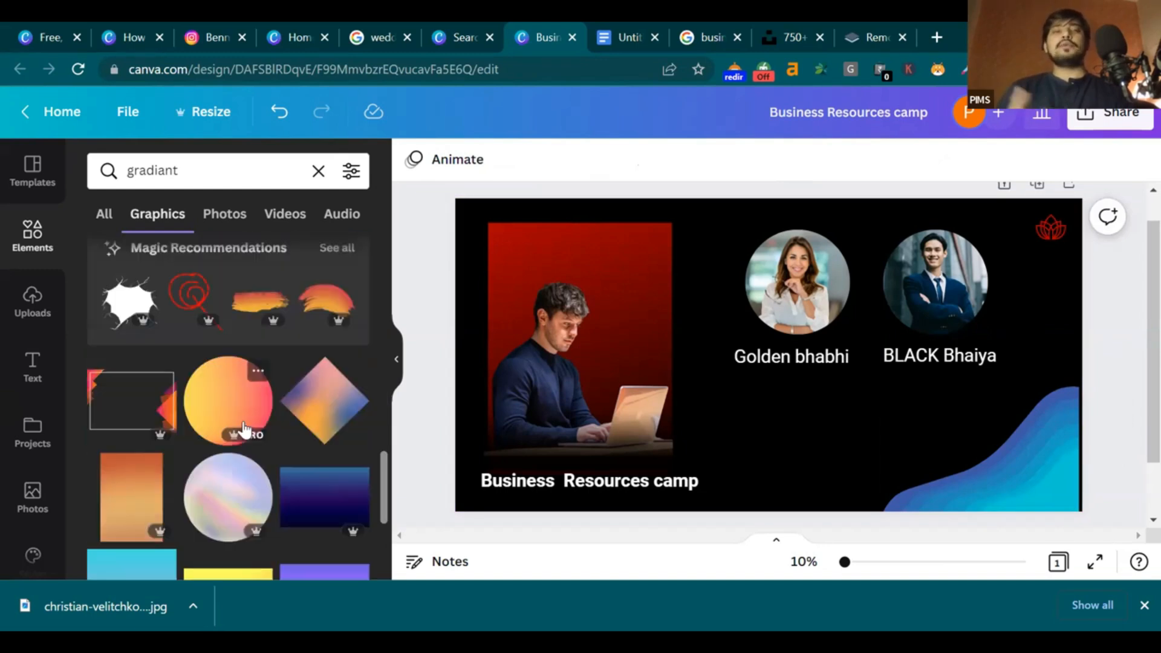
{"action": "scroll", "coordinate": [245, 430], "scroll_direction": "down", "scroll_amount": 3}
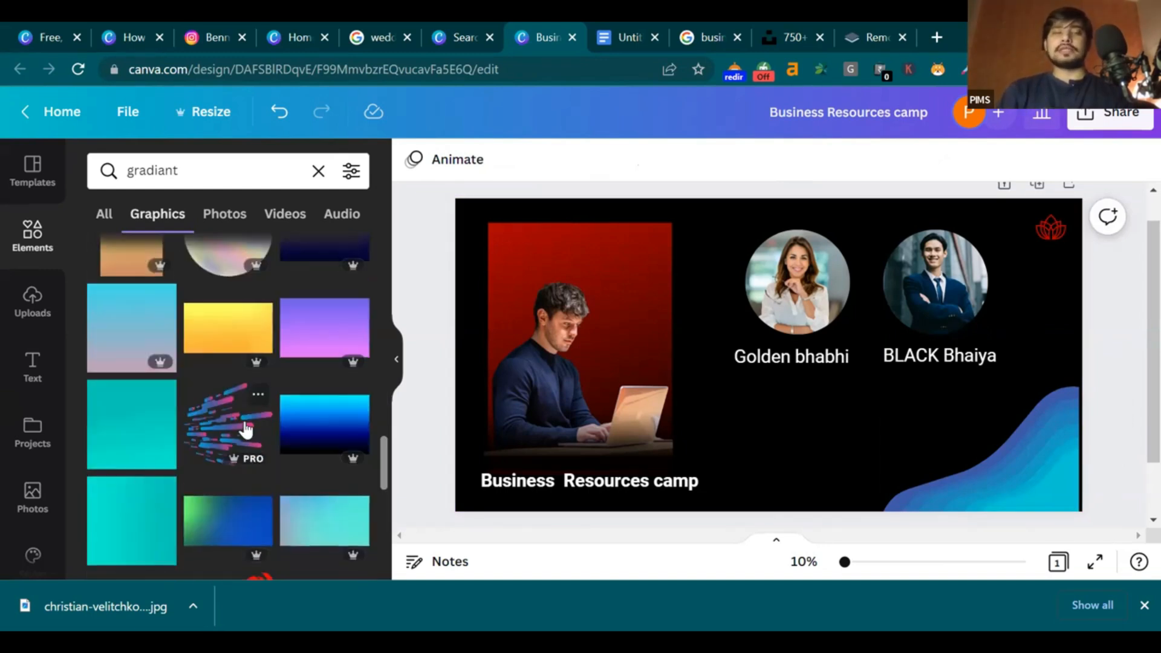
{"action": "scroll", "coordinate": [245, 431], "scroll_direction": "down", "scroll_amount": 3}
{"action": "scroll", "coordinate": [245, 430], "scroll_direction": "up", "scroll_amount": 2}
{"action": "left_click", "coordinate": [959, 480]}
{"action": "key", "text": "Delete"}
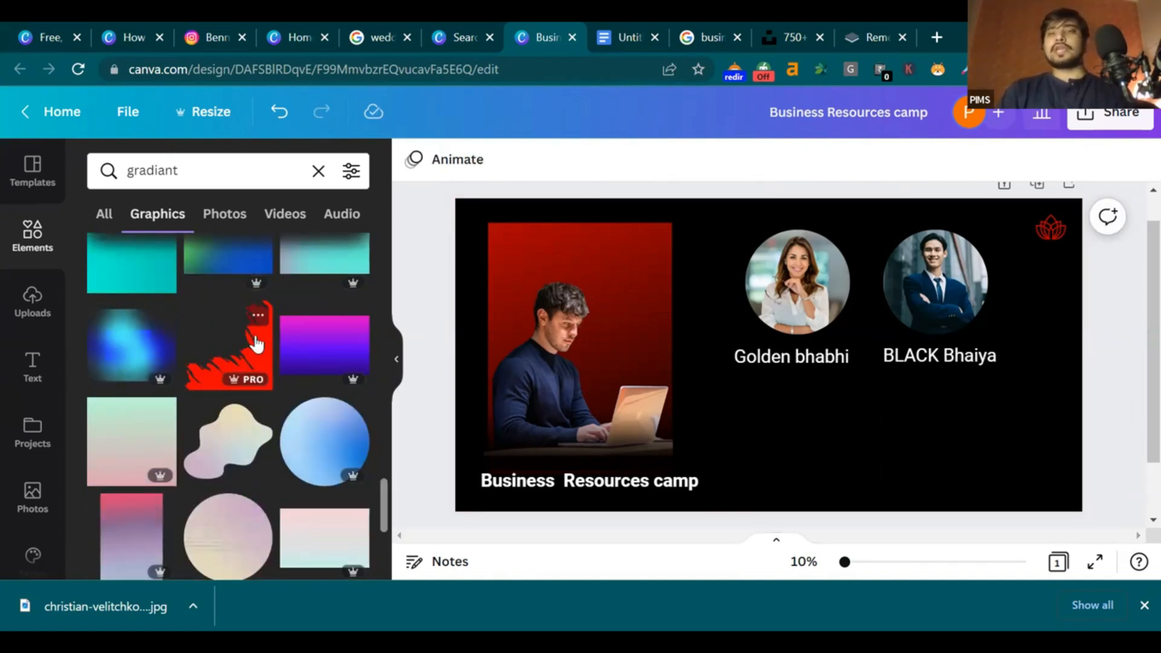
Add the red brushstroke graphic bottom-right, recolour it dark red, and enlarge it past the edge
{"action": "left_click", "coordinate": [257, 372]}
{"action": "mouse_move", "coordinate": [809, 394]}
{"action": "left_mouse_down"}
{"action": "mouse_move", "coordinate": [1076, 472]}
{"action": "mouse_move", "coordinate": [1044, 474]}
{"action": "mouse_move", "coordinate": [1054, 476]}
{"action": "left_mouse_up"}
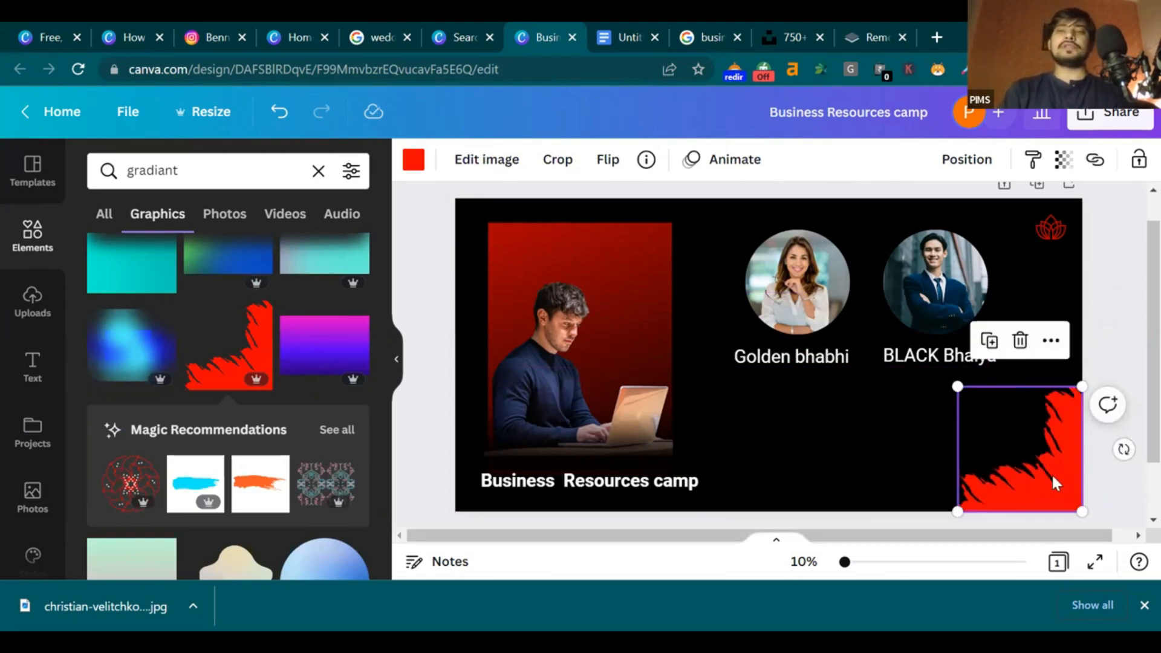
{"action": "left_click", "coordinate": [414, 161]}
{"action": "left_click", "coordinate": [205, 251]}
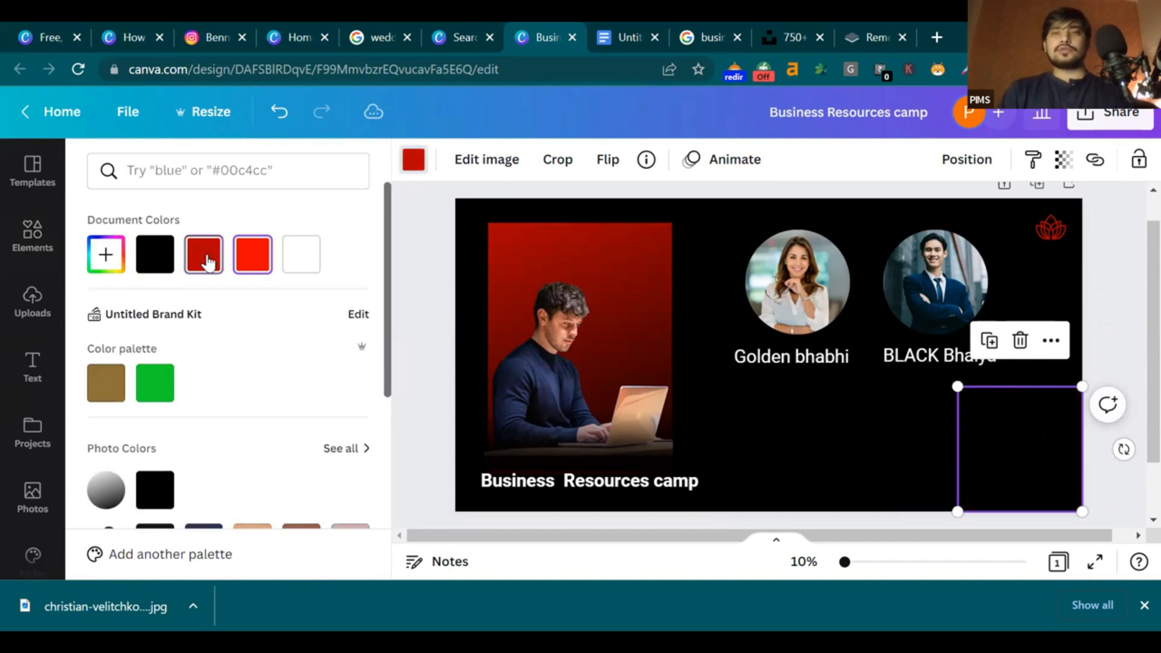
{"action": "left_click", "coordinate": [1119, 268]}
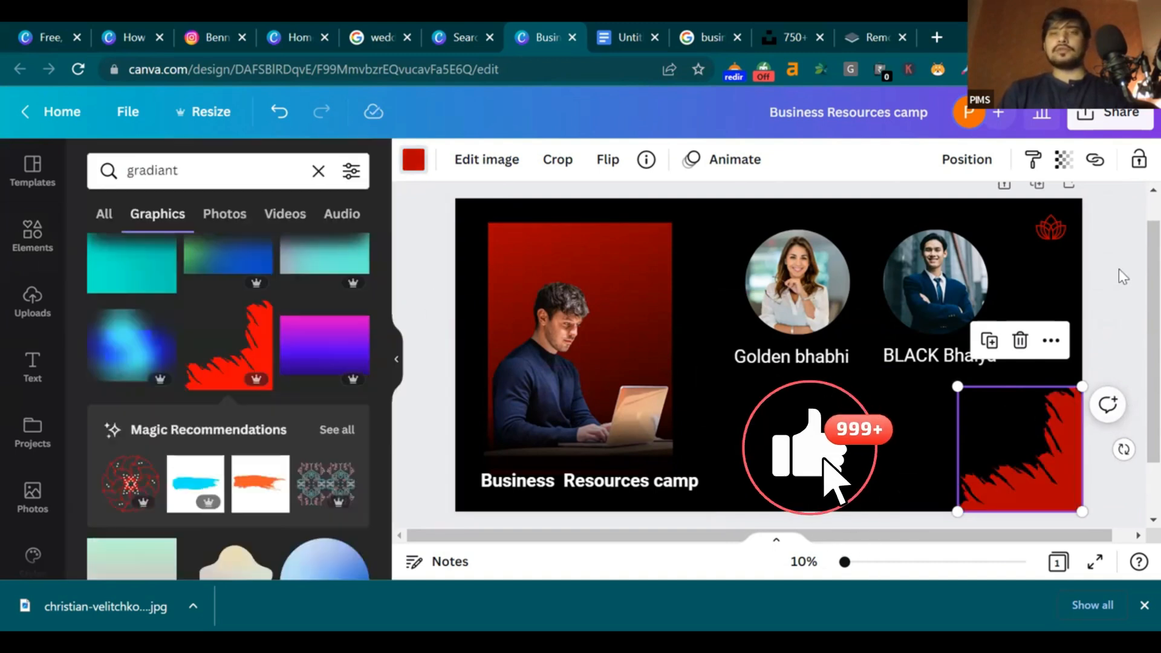
{"action": "left_click", "coordinate": [1119, 269]}
{"action": "left_click", "coordinate": [1039, 468]}
{"action": "left_click_drag", "start_coordinate": [959, 388], "coordinate": [928, 347]}
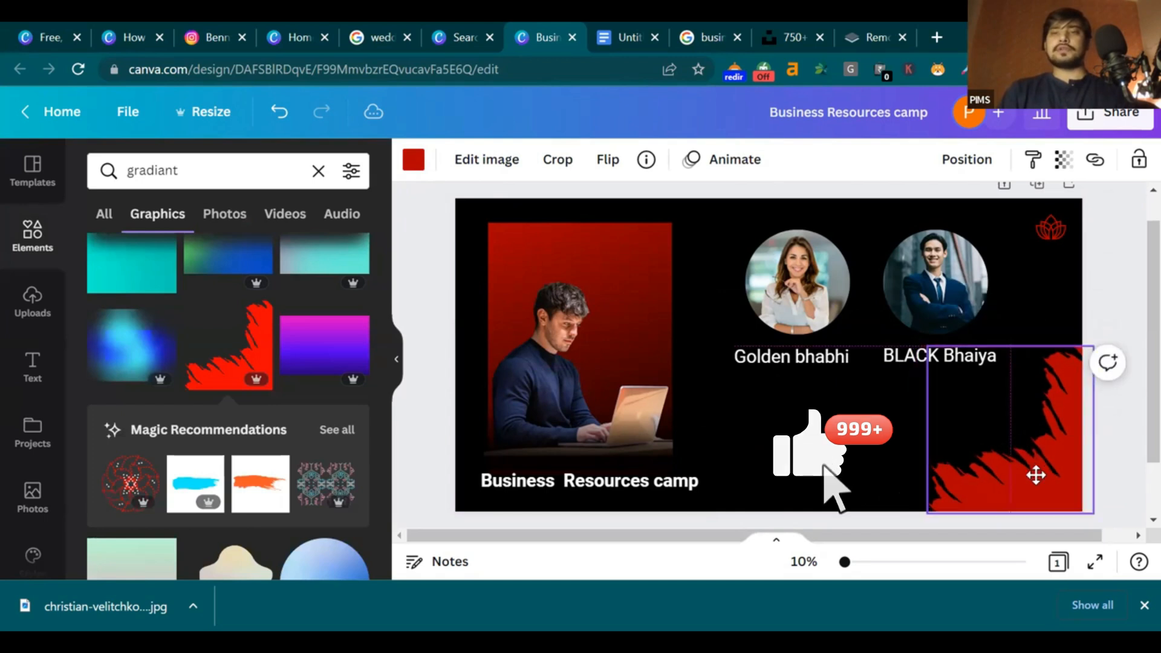
{"action": "left_click", "coordinate": [1132, 266]}
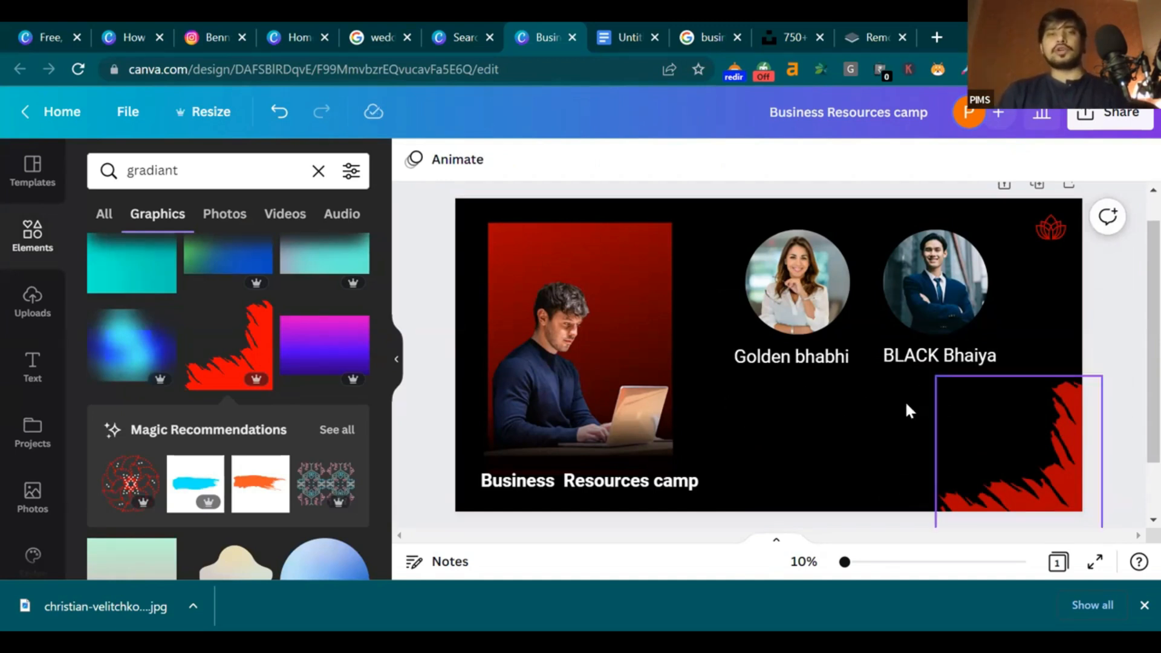
Add a body text box reading 'para' just below Golden bhabhi
{"action": "left_click", "coordinate": [32, 375]}
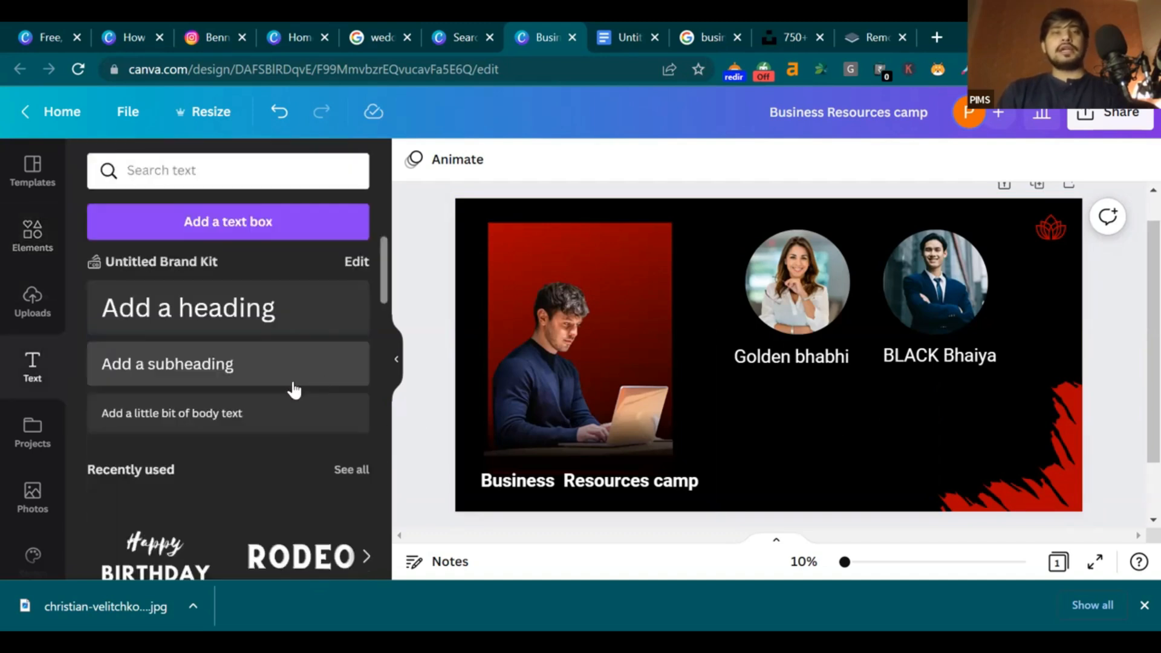
{"action": "scroll", "coordinate": [258, 413], "scroll_direction": "down", "scroll_amount": 5}
{"action": "scroll", "coordinate": [258, 411], "scroll_direction": "down", "scroll_amount": 4}
{"action": "scroll", "coordinate": [248, 303], "scroll_direction": "up", "scroll_amount": 3}
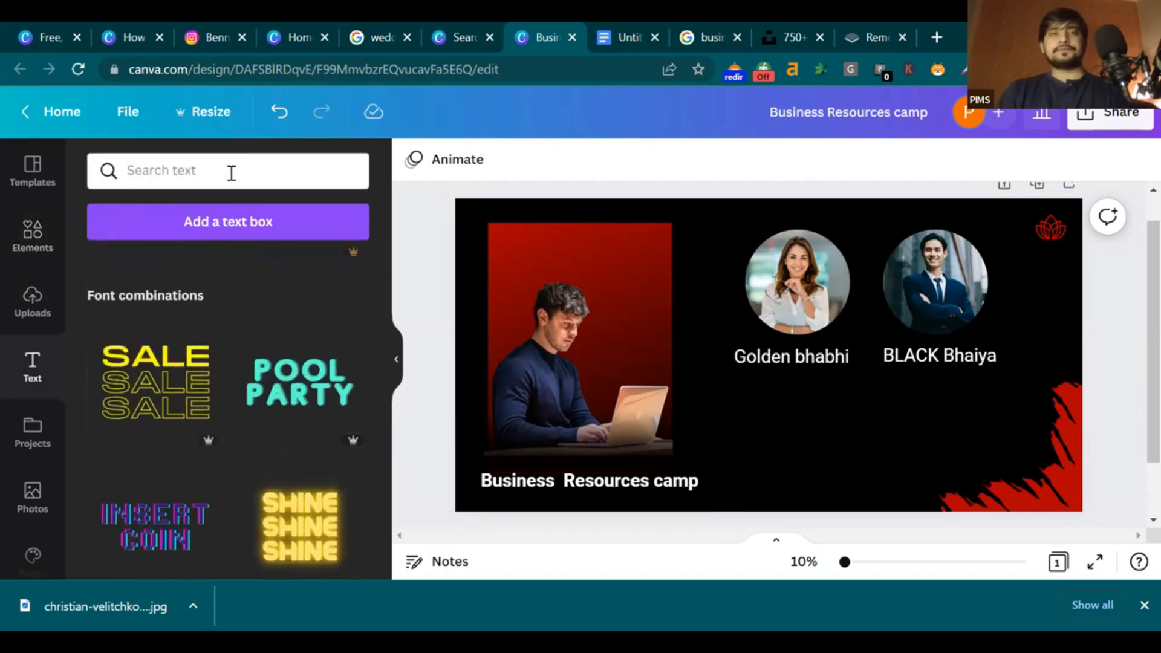
{"action": "scroll", "coordinate": [189, 300], "scroll_direction": "up", "scroll_amount": 4}
{"action": "left_click", "coordinate": [197, 327]}
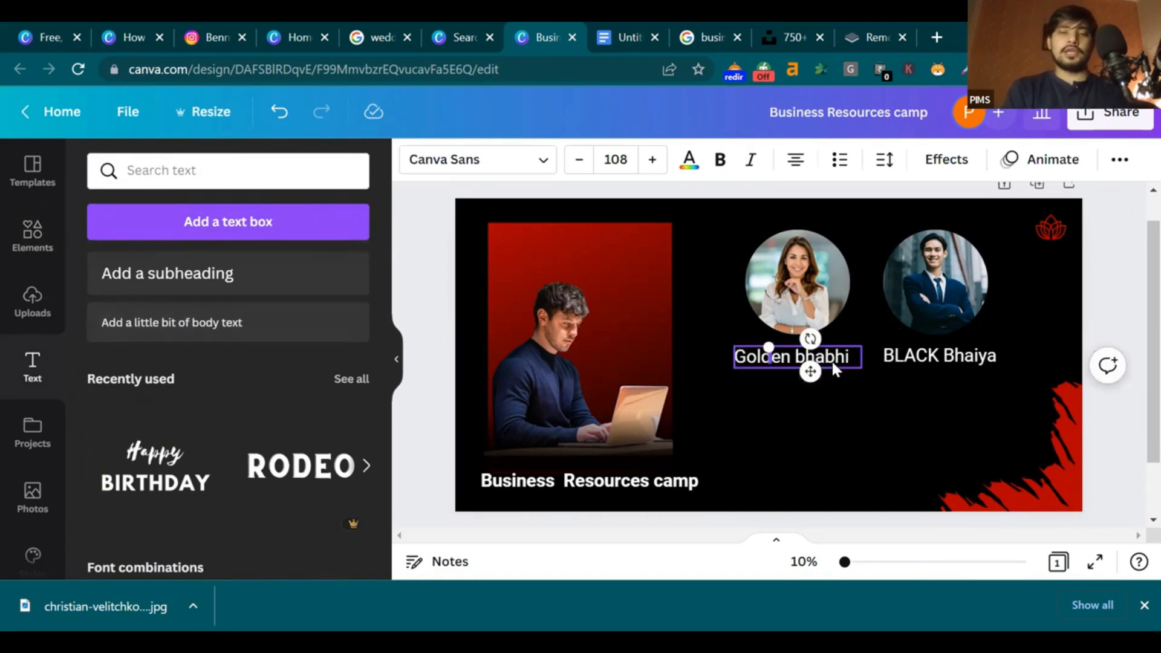
{"action": "type", "text": "para"}
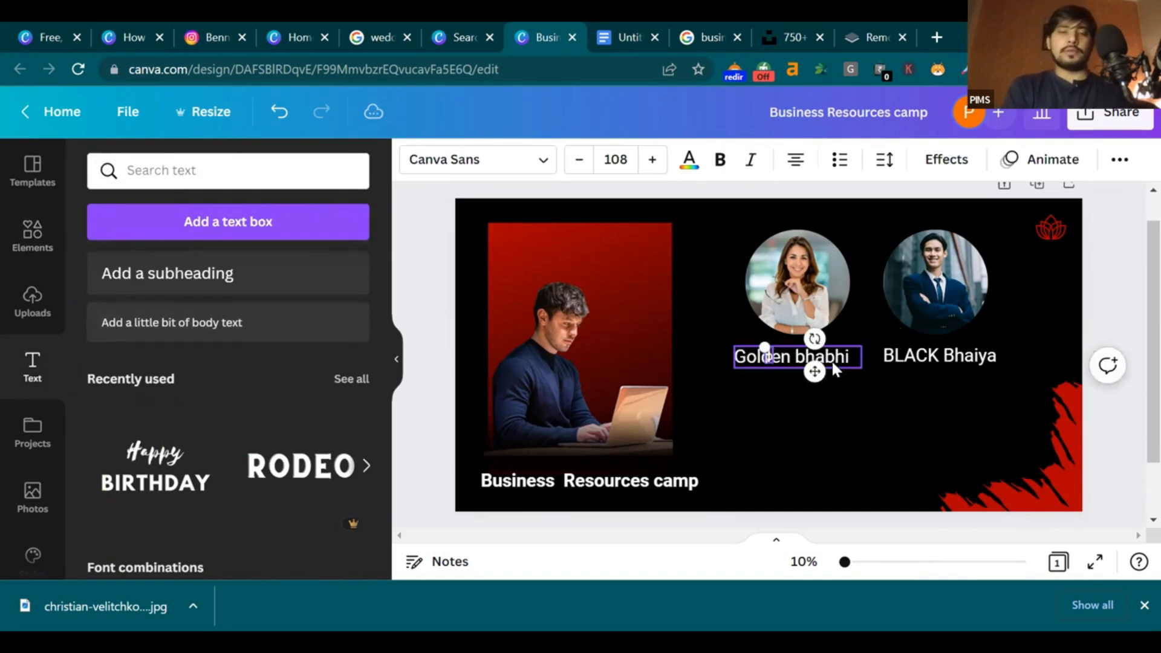
{"action": "left_click_drag", "start_coordinate": [826, 367], "coordinate": [818, 409]}
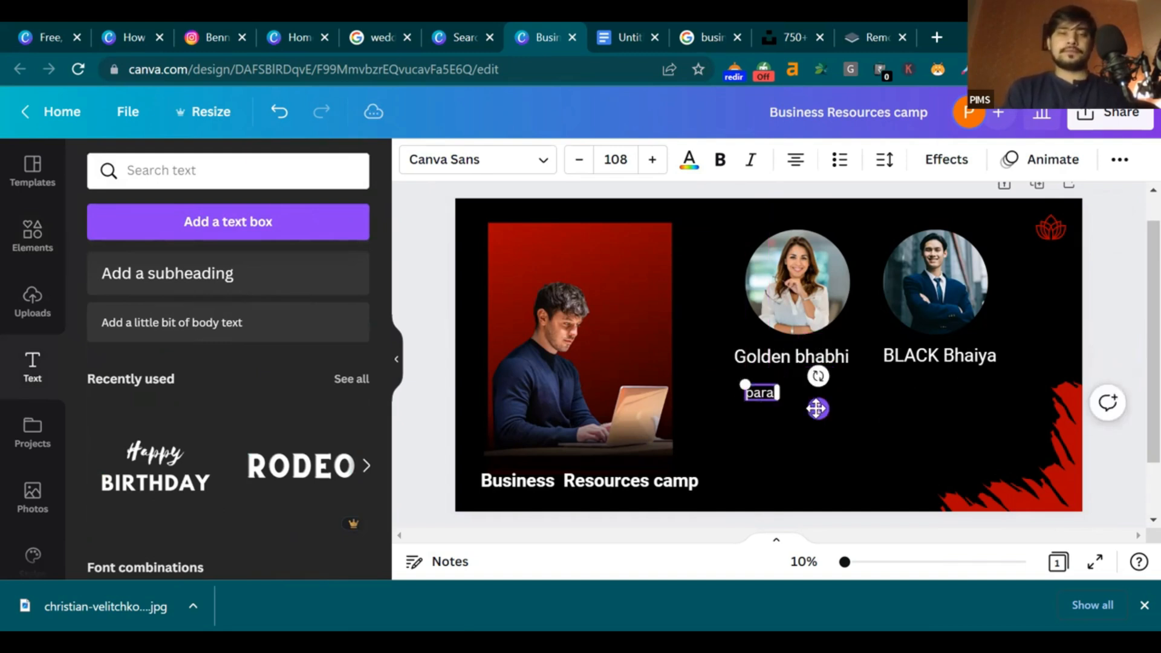
Copy and paste 'para' to repeat it, then centre the text under the captions
{"action": "key", "text": "ctrl+a"}
{"action": "key", "text": "ctrl+c"}
{"action": "key", "text": "ctrl+v"}
{"action": "key", "text": "ctrl+v"}
{"action": "key", "text": "ctrl+v"}
{"action": "key", "text": "ctrl+v"}
{"action": "key", "text": "ctrl+v"}
{"action": "key", "text": "ctrl+v"}
{"action": "key", "text": "ctrl+v"}
{"action": "left_click", "coordinate": [816, 410]}
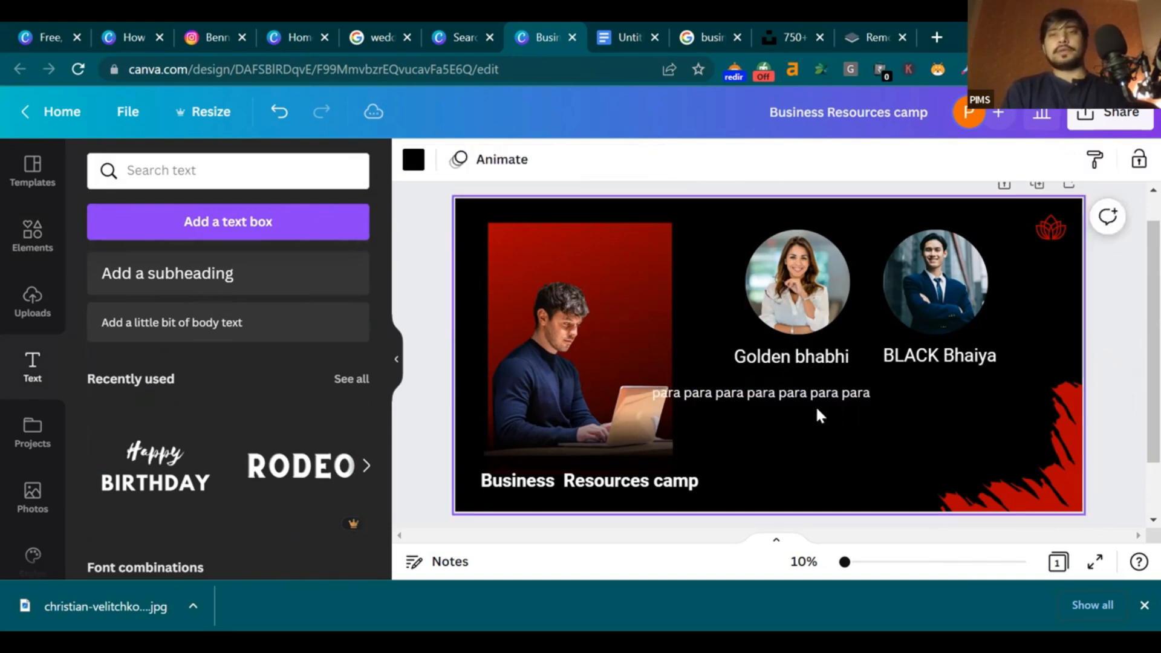
{"action": "left_click", "coordinate": [819, 414]}
{"action": "left_click_drag", "start_coordinate": [819, 413], "coordinate": [815, 444]}
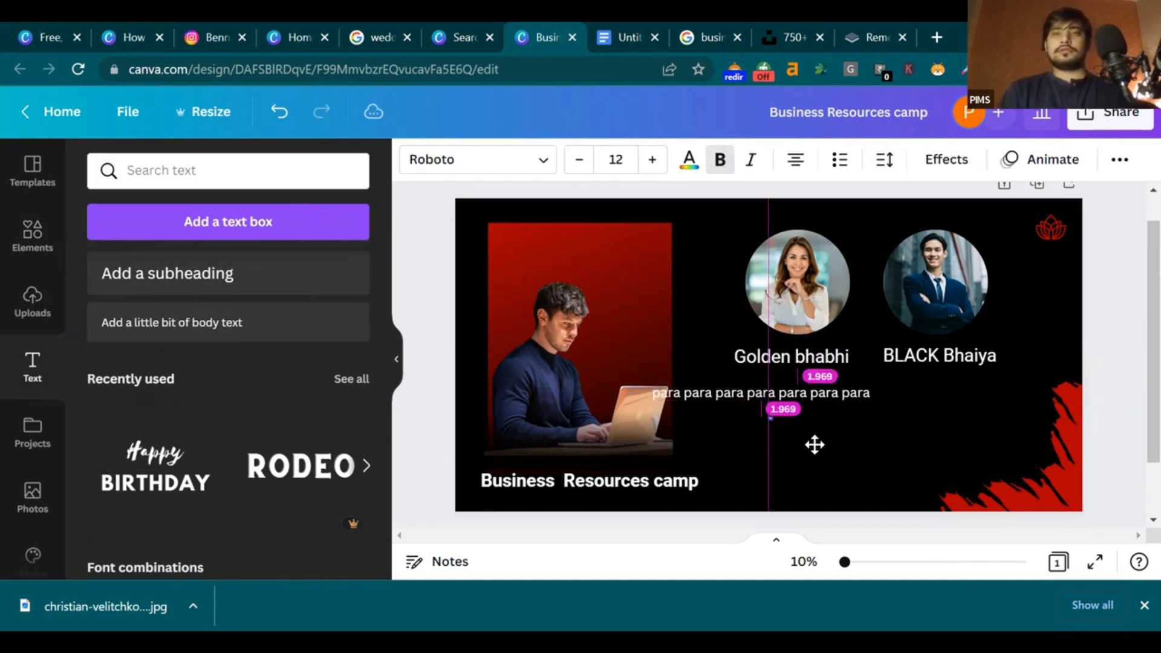
Paste more 'para' words and break the paragraph into three lines
{"action": "left_click", "coordinate": [900, 435]}
{"action": "left_click", "coordinate": [870, 393]}
{"action": "left_click_drag", "start_coordinate": [870, 393], "coordinate": [869, 393]}
{"action": "double_click", "coordinate": [865, 393]}
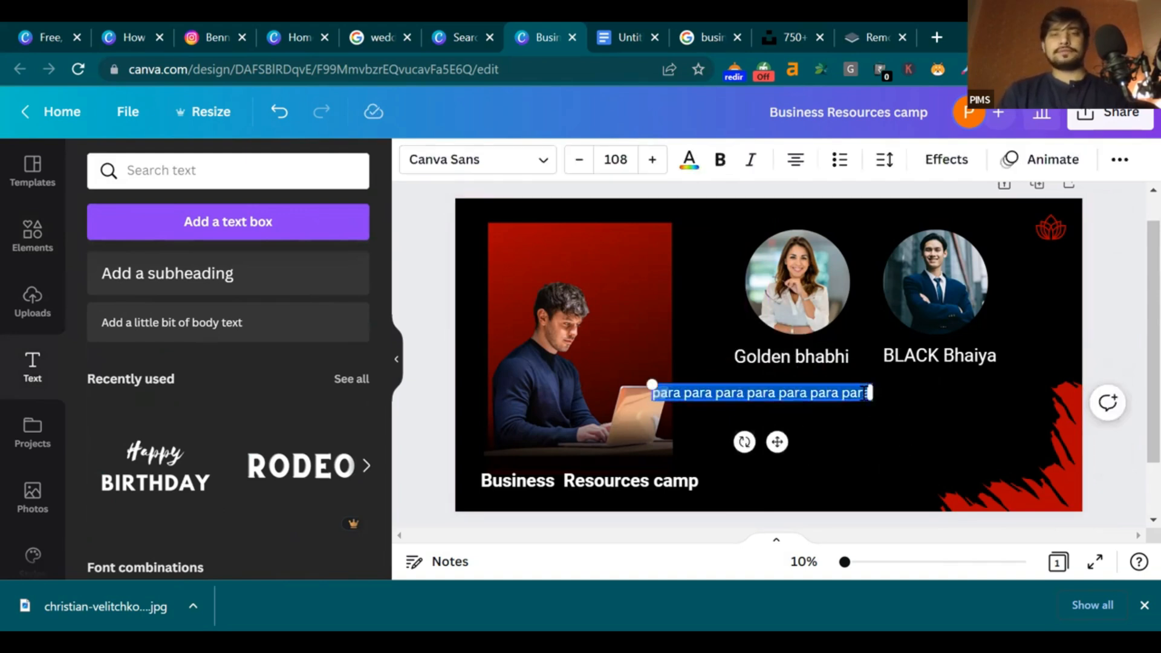
{"action": "left_click", "coordinate": [864, 393]}
{"action": "key", "text": "ctrl+v"}
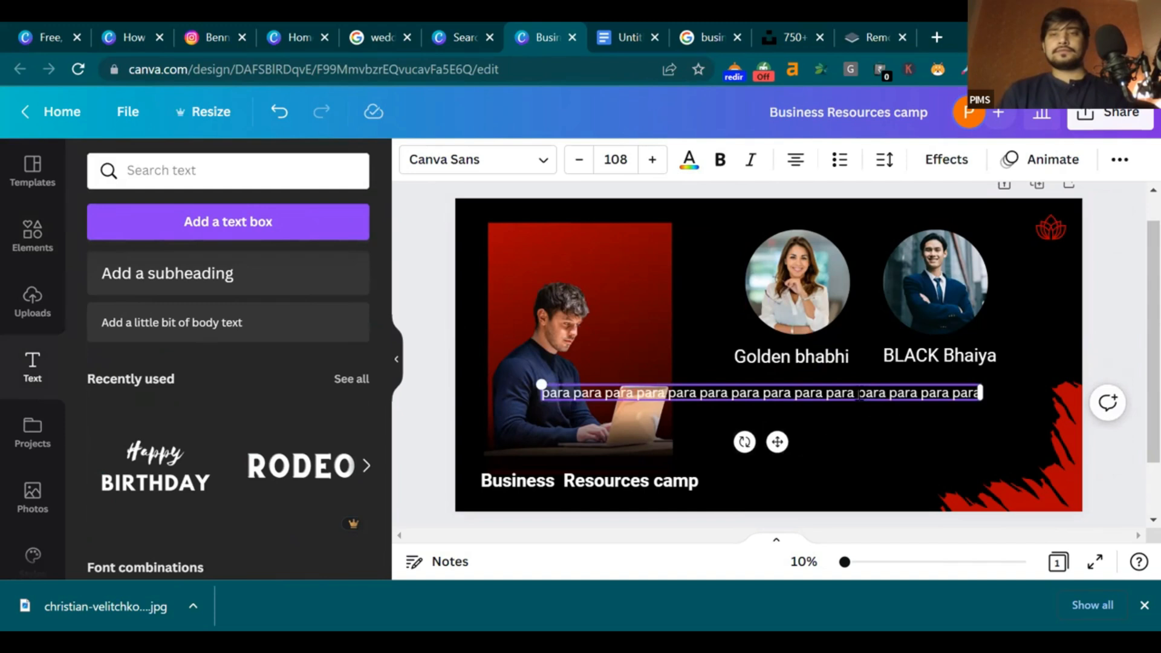
{"action": "key", "text": "ctrl+v"}
{"action": "key", "text": "ctrl+v"}
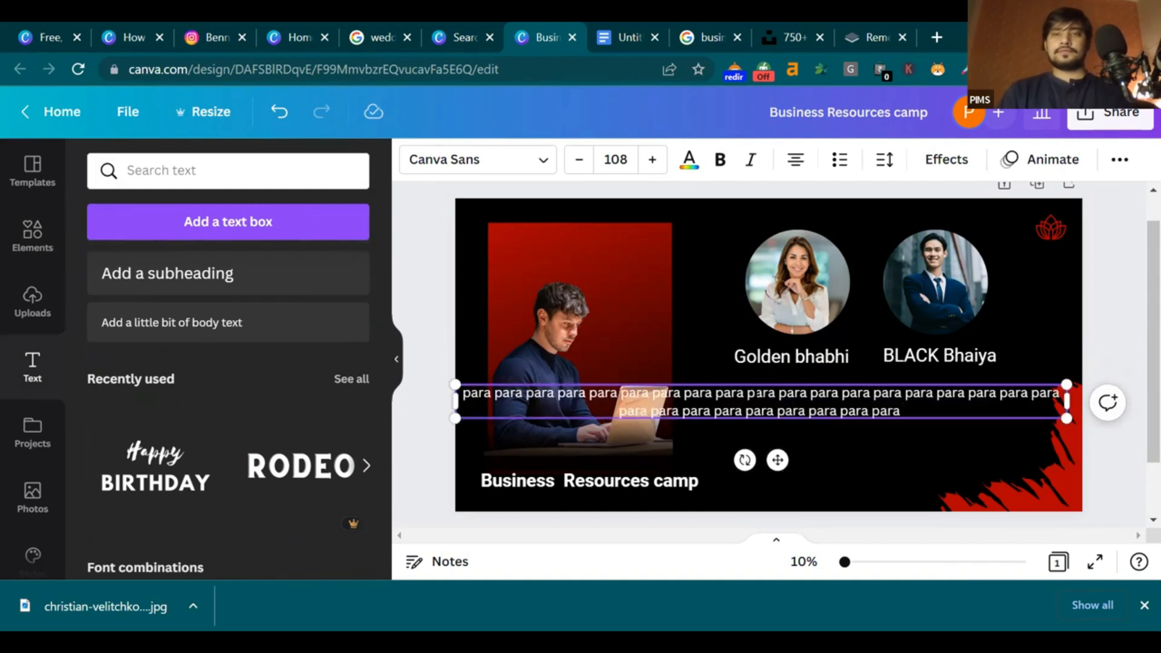
{"action": "key", "text": "Return"}
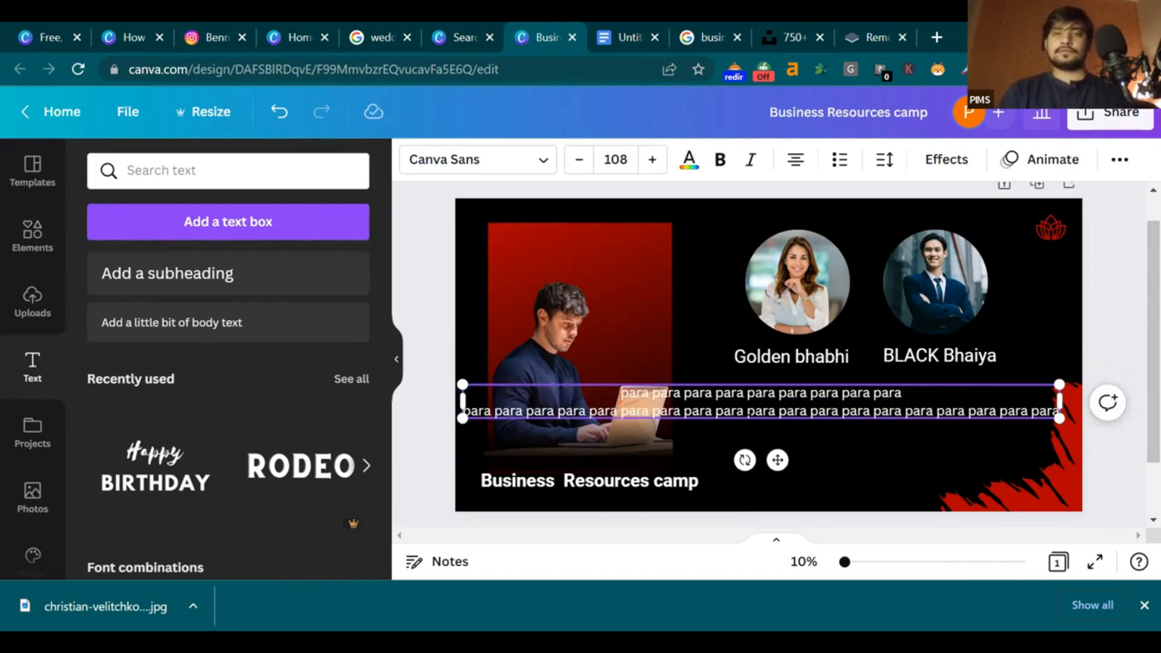
{"action": "key", "text": "BackSpace"}
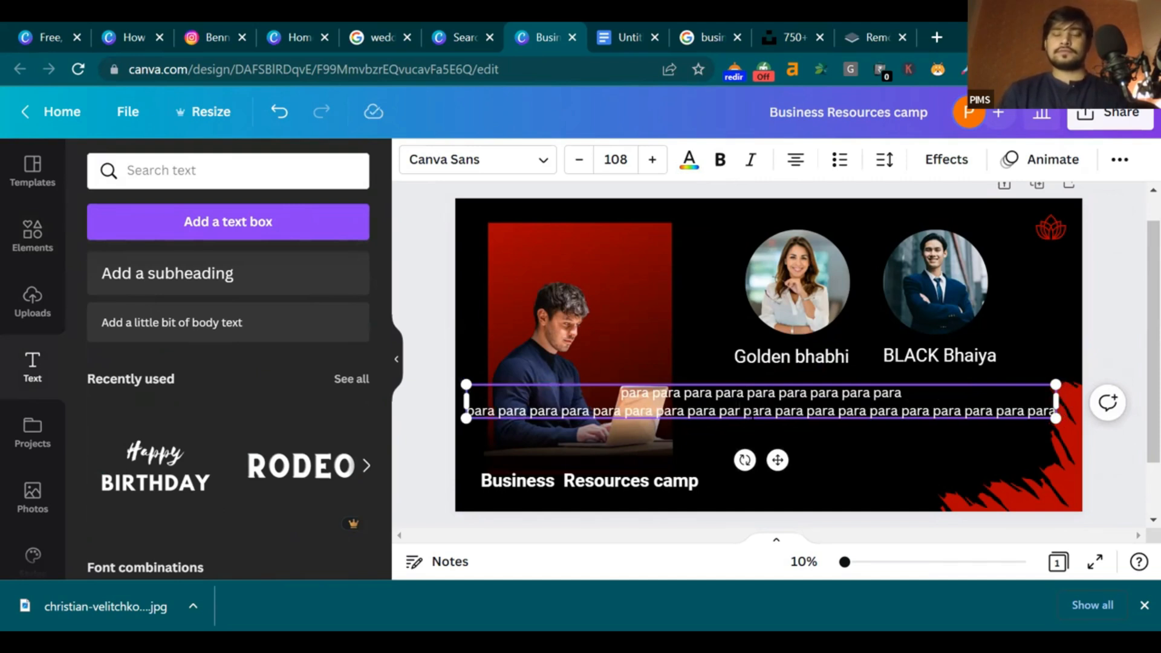
{"action": "key", "text": "Return"}
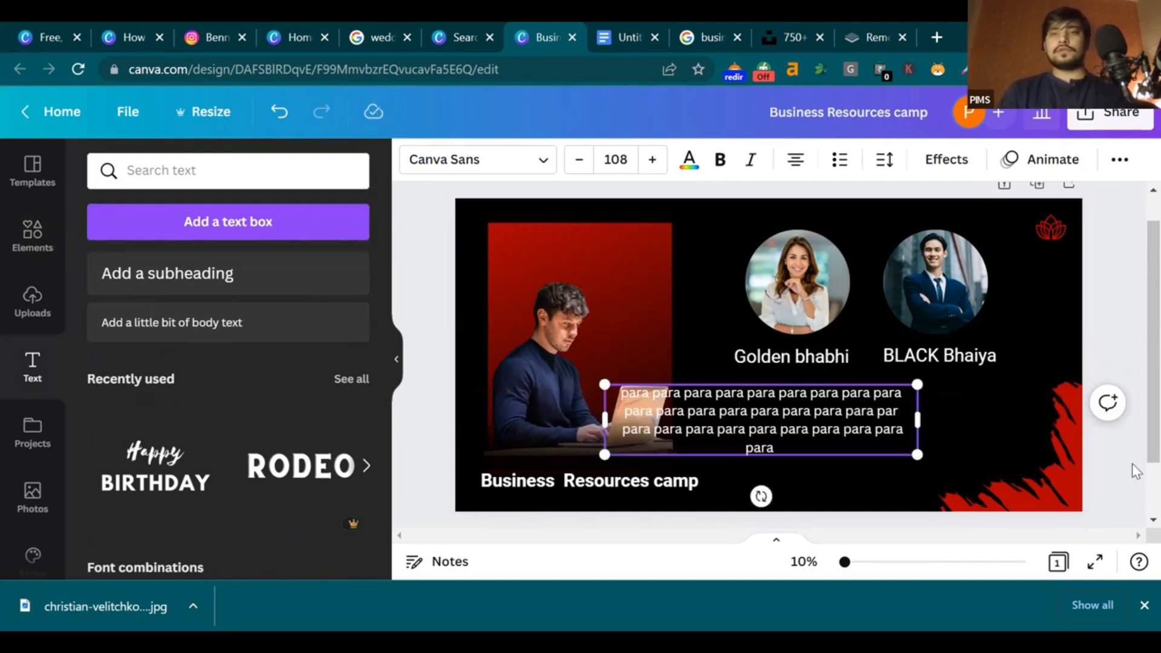
Shrink the paragraph box and move it centred beneath the two captions
{"action": "scroll", "coordinate": [803, 403], "scroll_direction": "down", "scroll_amount": 1}
{"action": "left_click_drag", "start_coordinate": [812, 358], "coordinate": [913, 354]}
{"action": "left_click", "coordinate": [807, 395]}
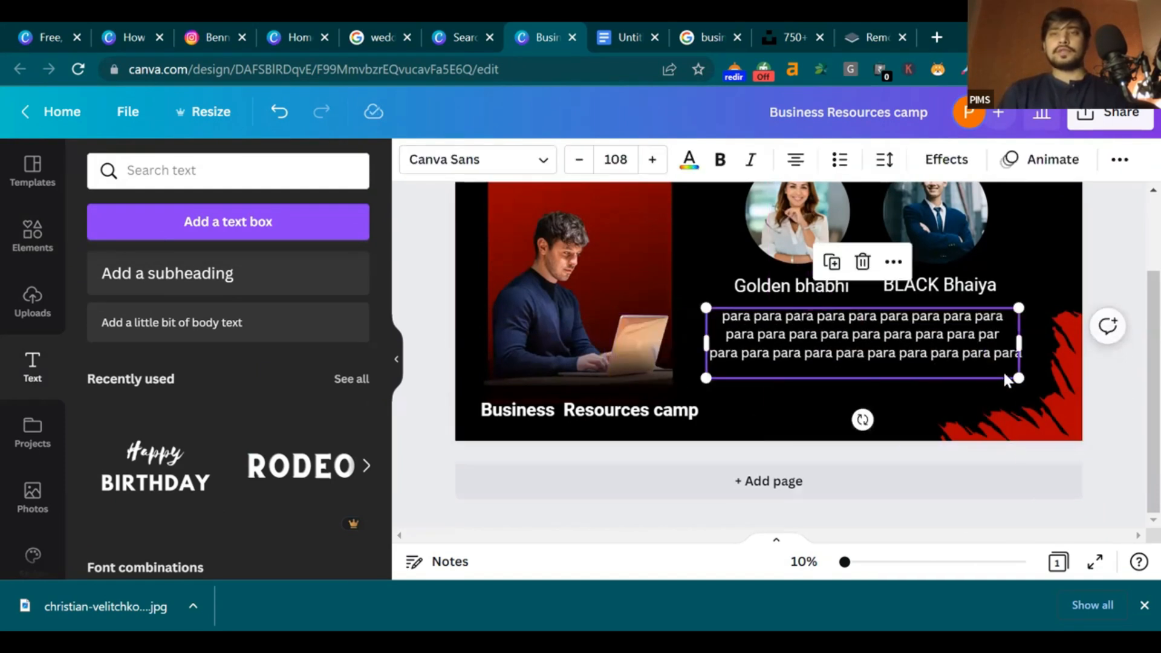
{"action": "left_click_drag", "start_coordinate": [1016, 372], "coordinate": [999, 373]}
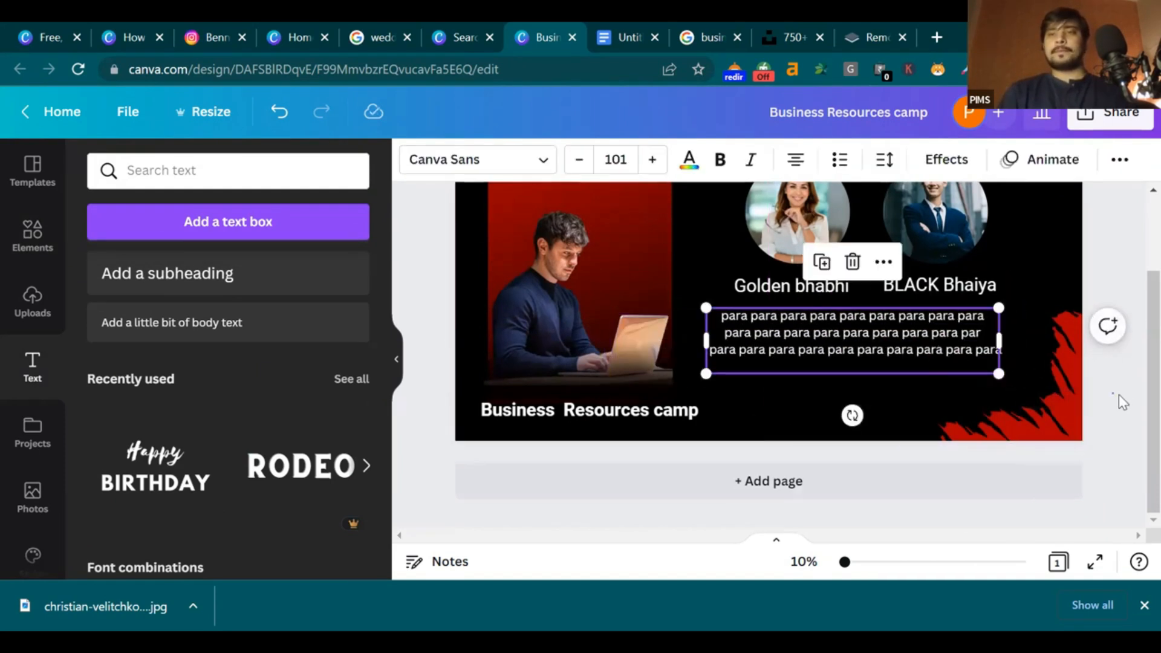
{"action": "left_click", "coordinate": [1119, 399]}
{"action": "scroll", "coordinate": [1125, 363], "scroll_direction": "up", "scroll_amount": 2}
{"action": "left_click_drag", "start_coordinate": [899, 415], "coordinate": [914, 431]}
Nudge the red businessman panel slightly up and right along the alignment guides
{"action": "left_click", "coordinate": [1062, 284]}
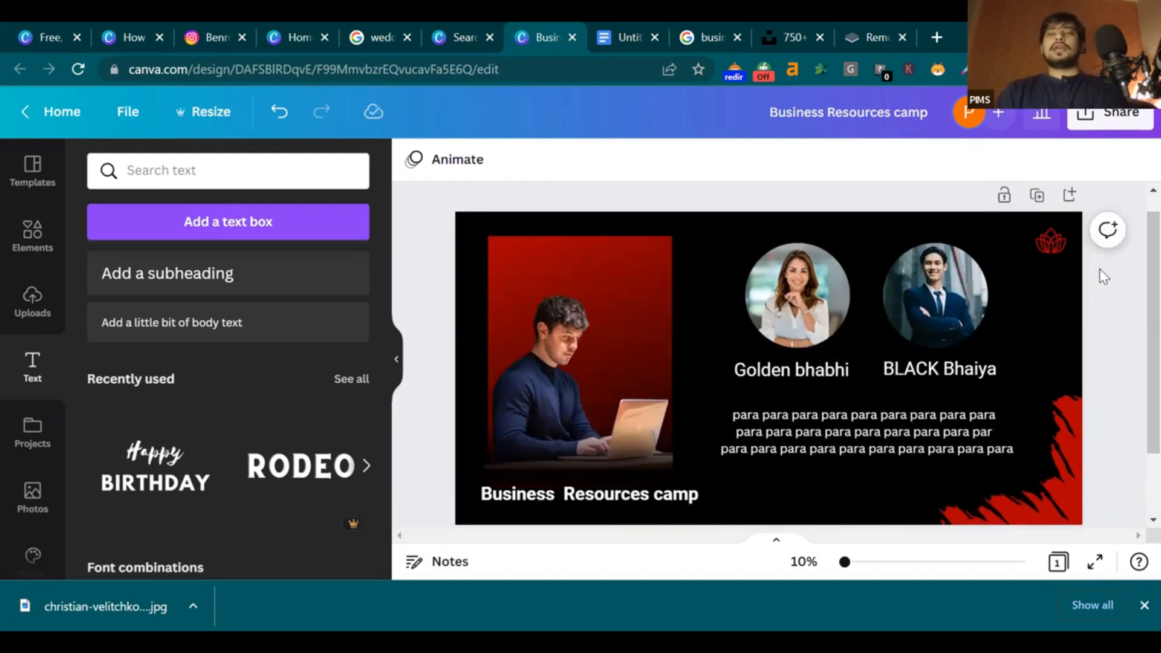
{"action": "mouse_move", "coordinate": [710, 279]}
{"action": "left_mouse_down"}
{"action": "mouse_move", "coordinate": [744, 362]}
{"action": "mouse_move", "coordinate": [715, 259]}
{"action": "mouse_move", "coordinate": [713, 274]}
{"action": "left_mouse_up"}
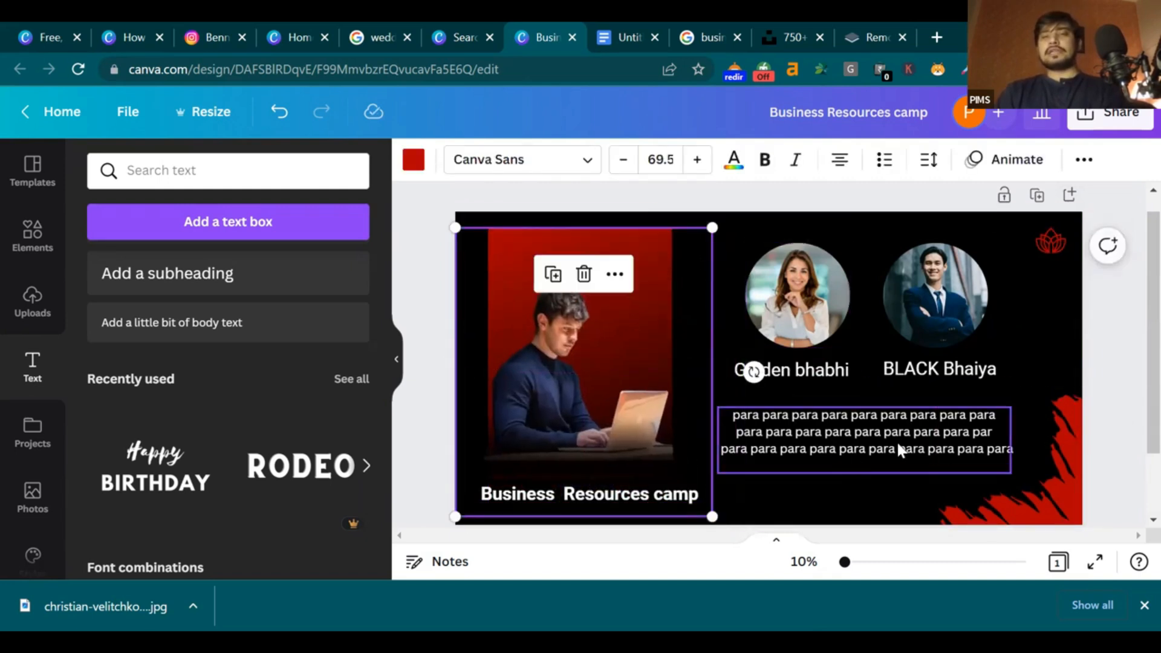
{"action": "left_click", "coordinate": [1122, 343]}
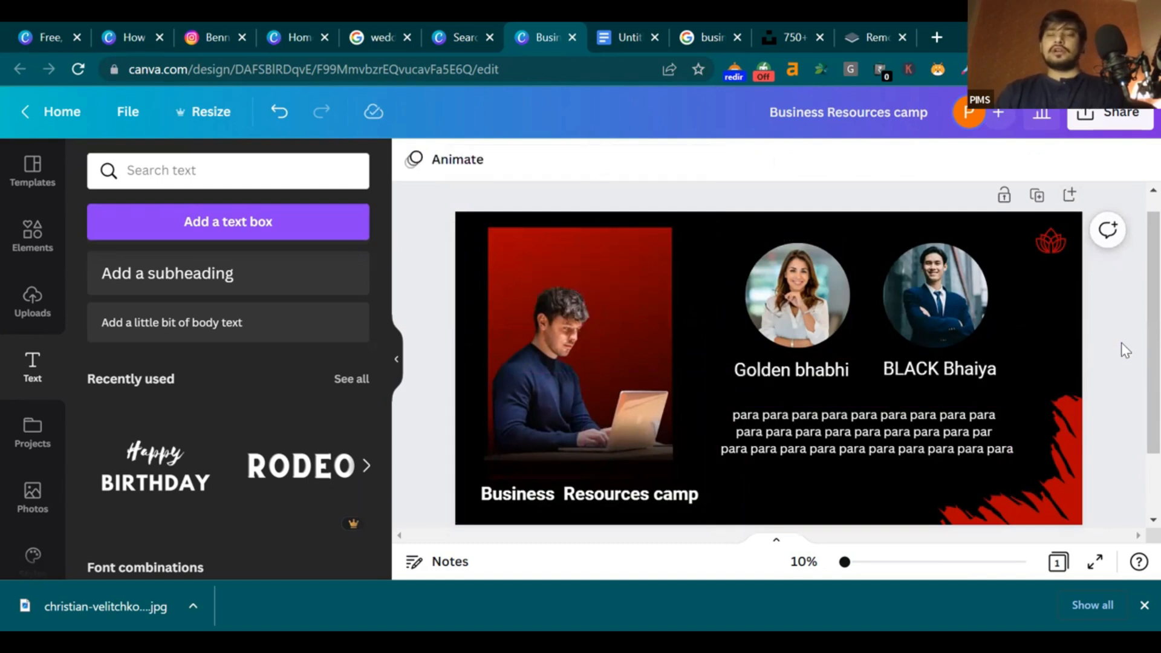
{"action": "mouse_move", "coordinate": [708, 231]}
{"action": "left_mouse_down"}
{"action": "mouse_move", "coordinate": [692, 259]}
{"action": "mouse_move", "coordinate": [704, 227]}
{"action": "left_mouse_up"}
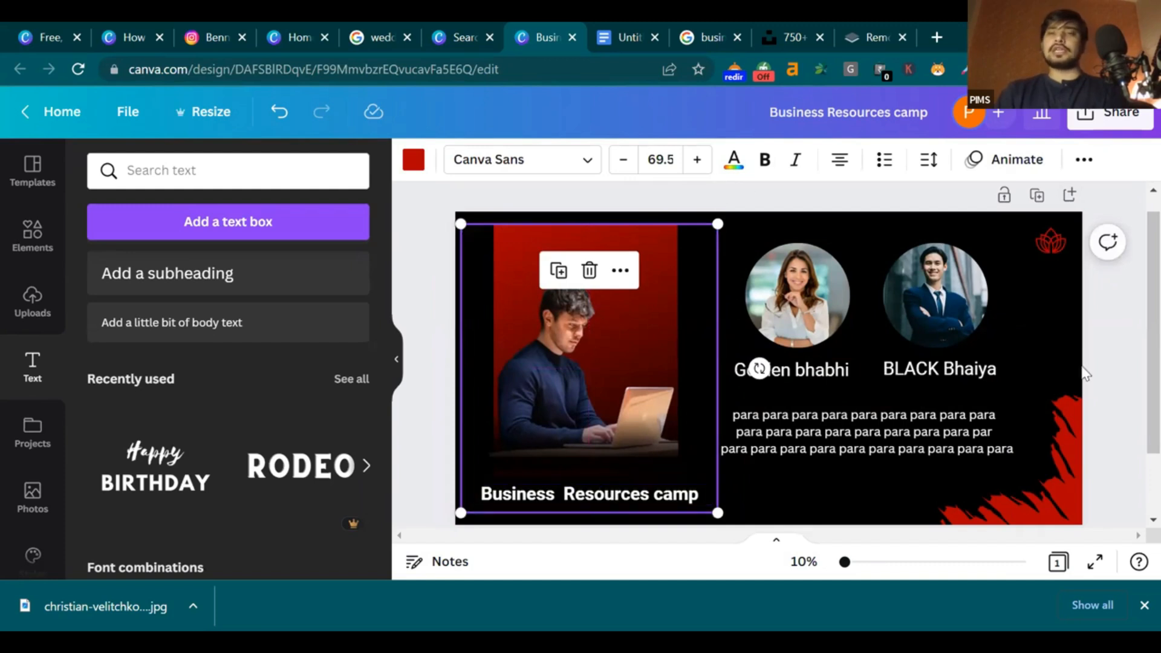
{"action": "left_click", "coordinate": [1128, 357]}
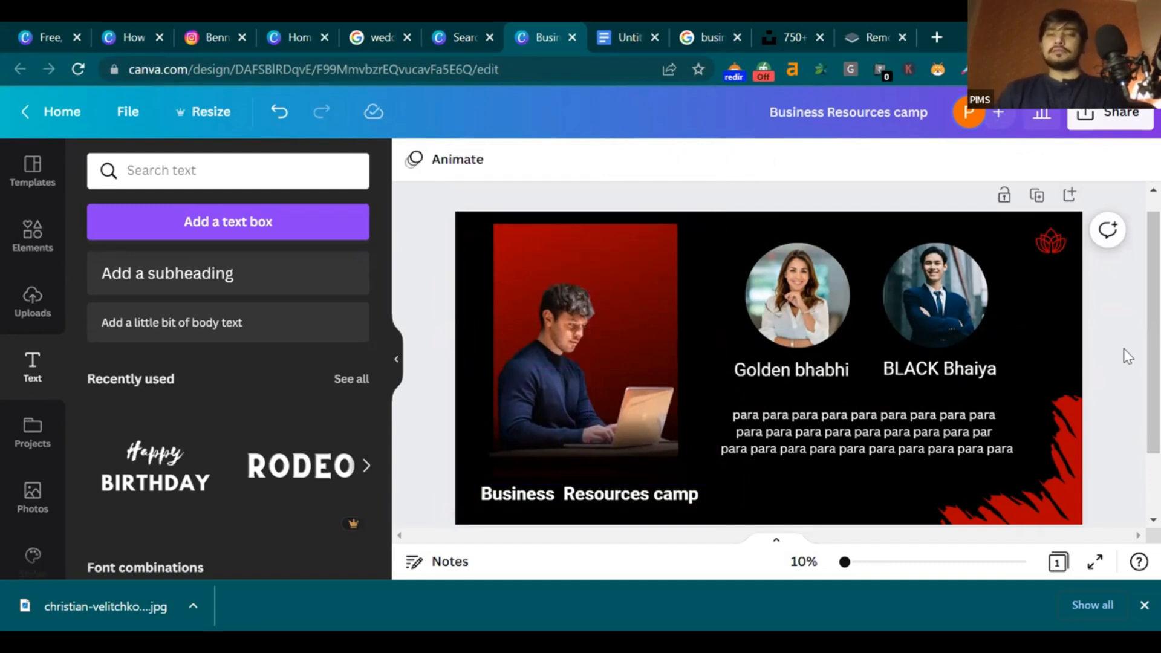
{"action": "left_click", "coordinate": [1143, 606]}
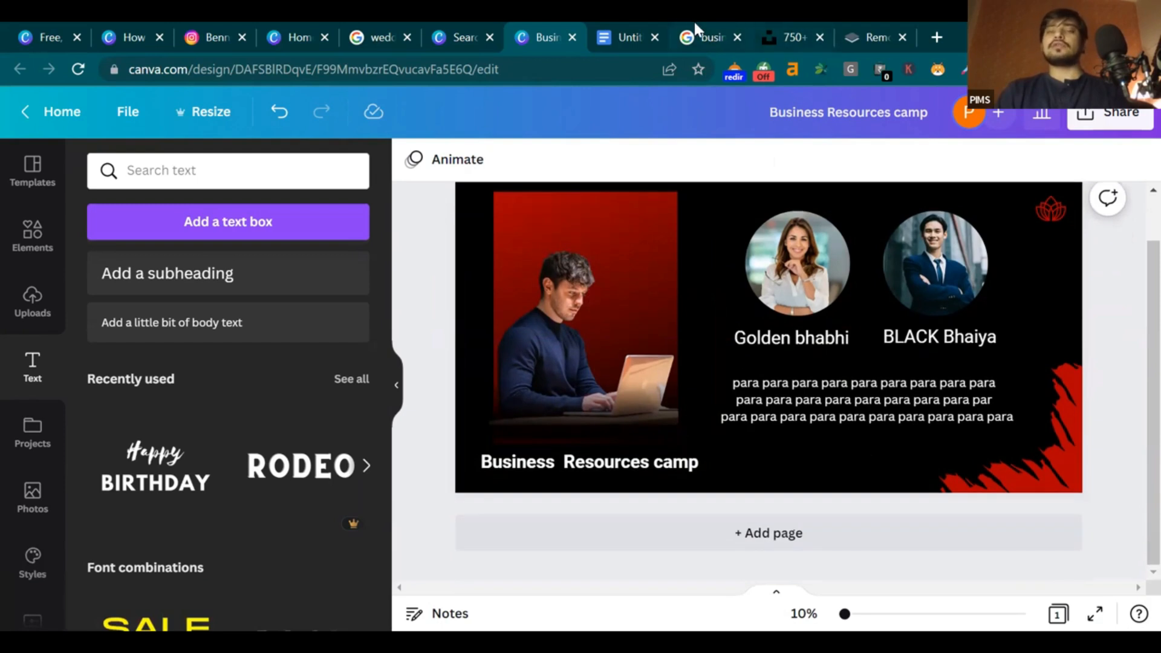
Replace the Google Images query 'business man images' with 'banner' and search
{"action": "left_click", "coordinate": [700, 19]}
{"action": "triple_click", "coordinate": [417, 110]}
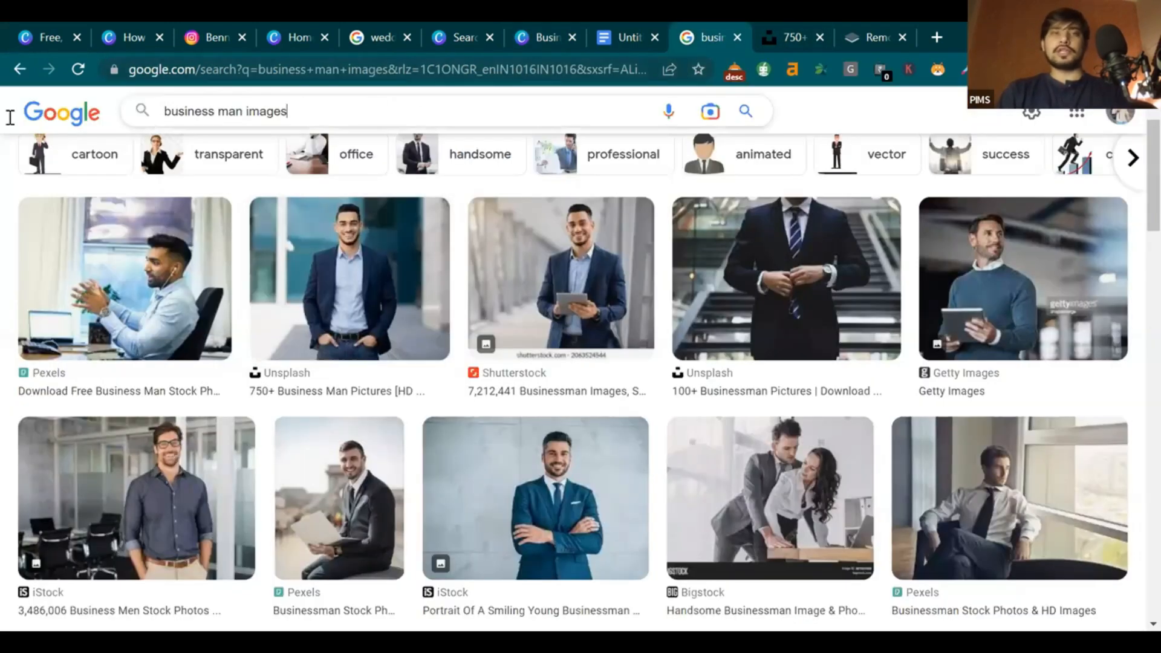
{"action": "key", "text": "BackSpace"}
{"action": "type", "text": "banner"}
{"action": "key", "text": "Return"}
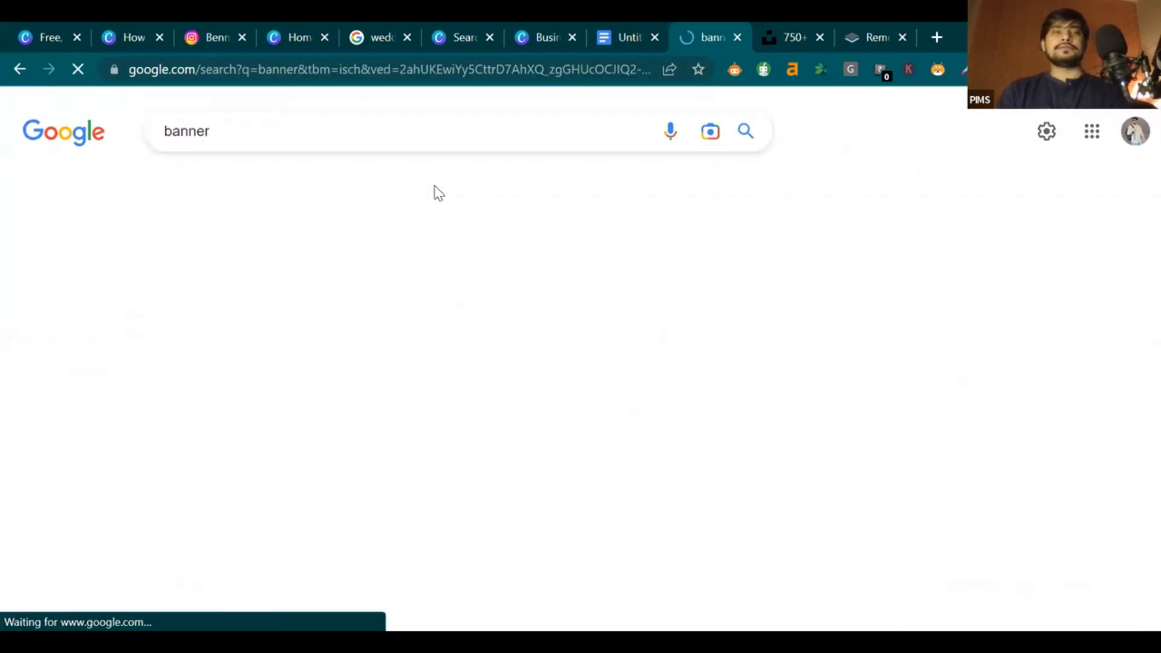
Open the Furniture banner result and visit its Freepik Website Banner Images page
{"action": "scroll", "coordinate": [399, 256], "scroll_direction": "down", "scroll_amount": 5}
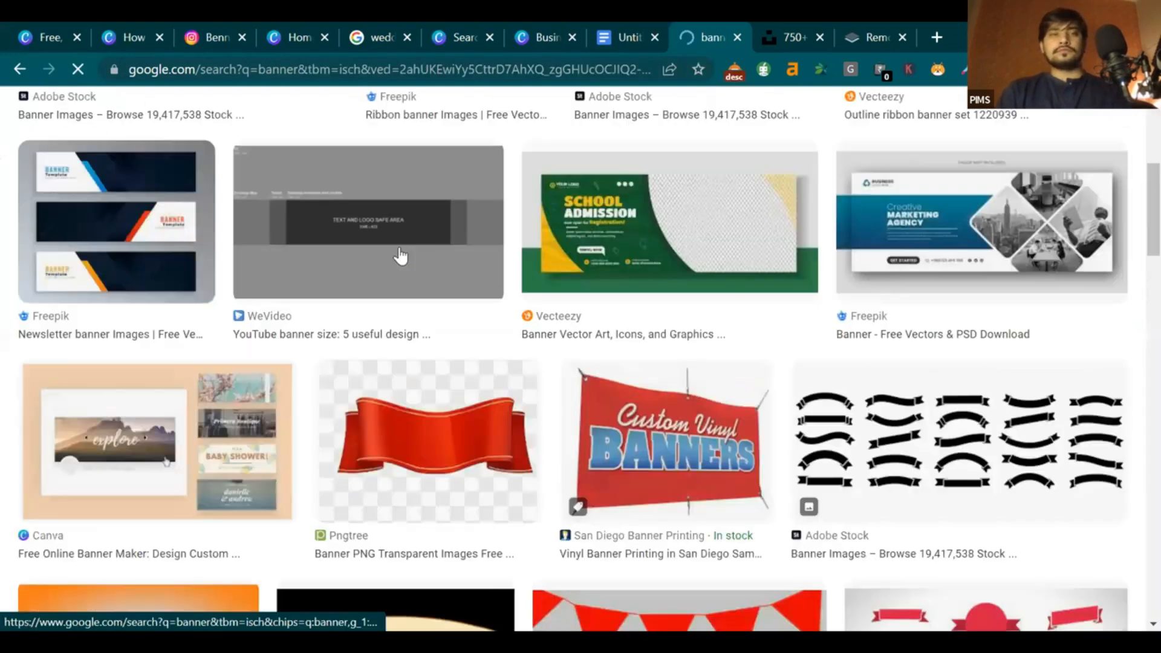
{"action": "scroll", "coordinate": [398, 254], "scroll_direction": "down", "scroll_amount": 2}
{"action": "scroll", "coordinate": [399, 254], "scroll_direction": "down", "scroll_amount": 5}
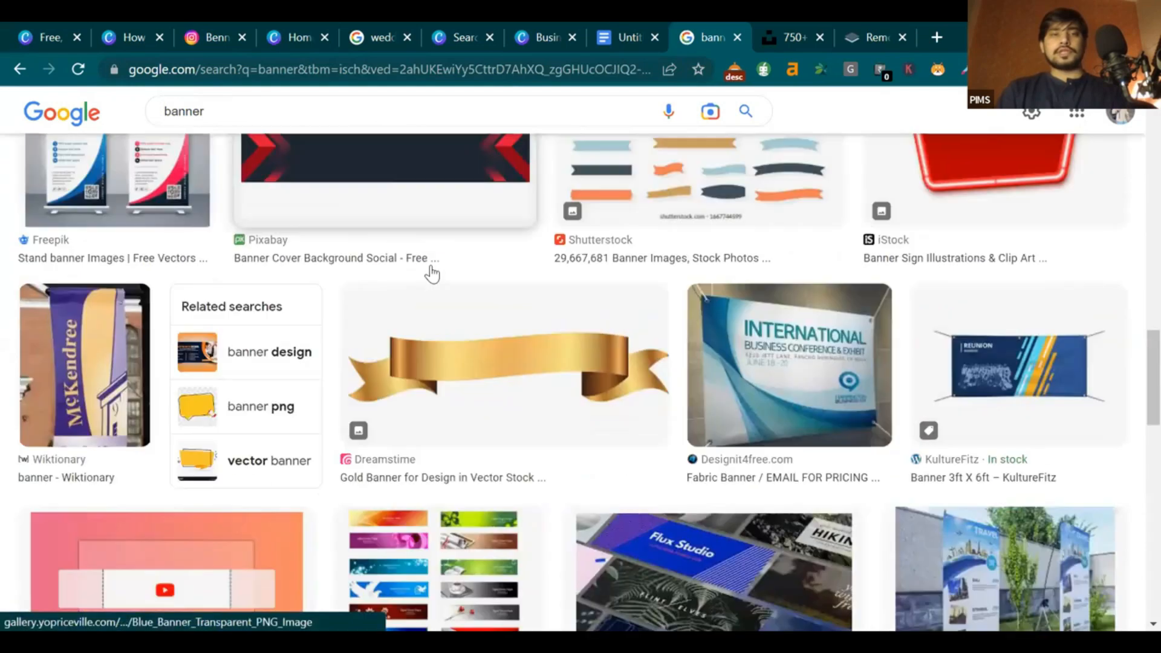
{"action": "scroll", "coordinate": [432, 274], "scroll_direction": "down", "scroll_amount": 4}
{"action": "scroll", "coordinate": [433, 269], "scroll_direction": "down", "scroll_amount": 2}
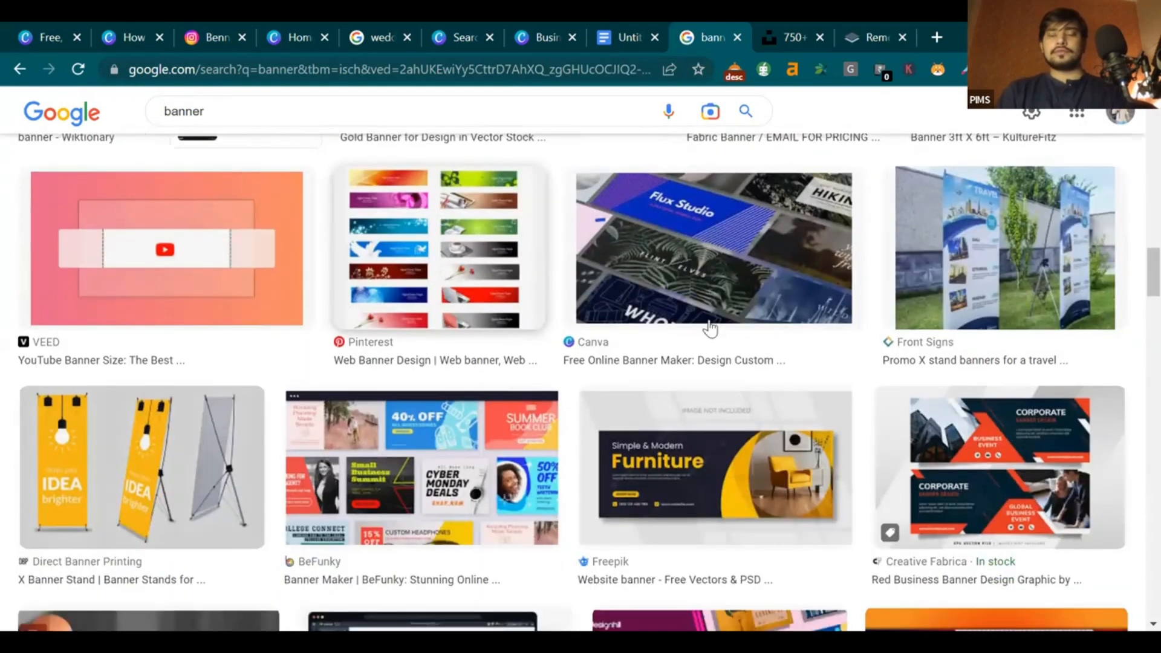
{"action": "scroll", "coordinate": [710, 328], "scroll_direction": "down", "scroll_amount": 2}
{"action": "left_click", "coordinate": [708, 331]}
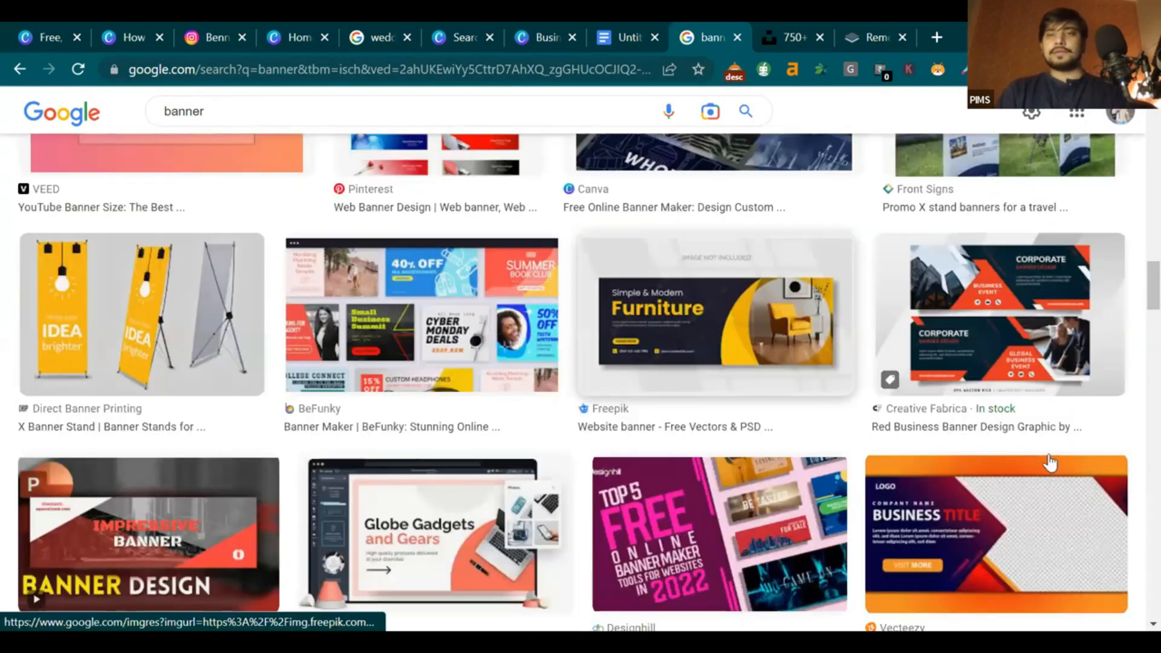
{"action": "left_click", "coordinate": [1052, 464]}
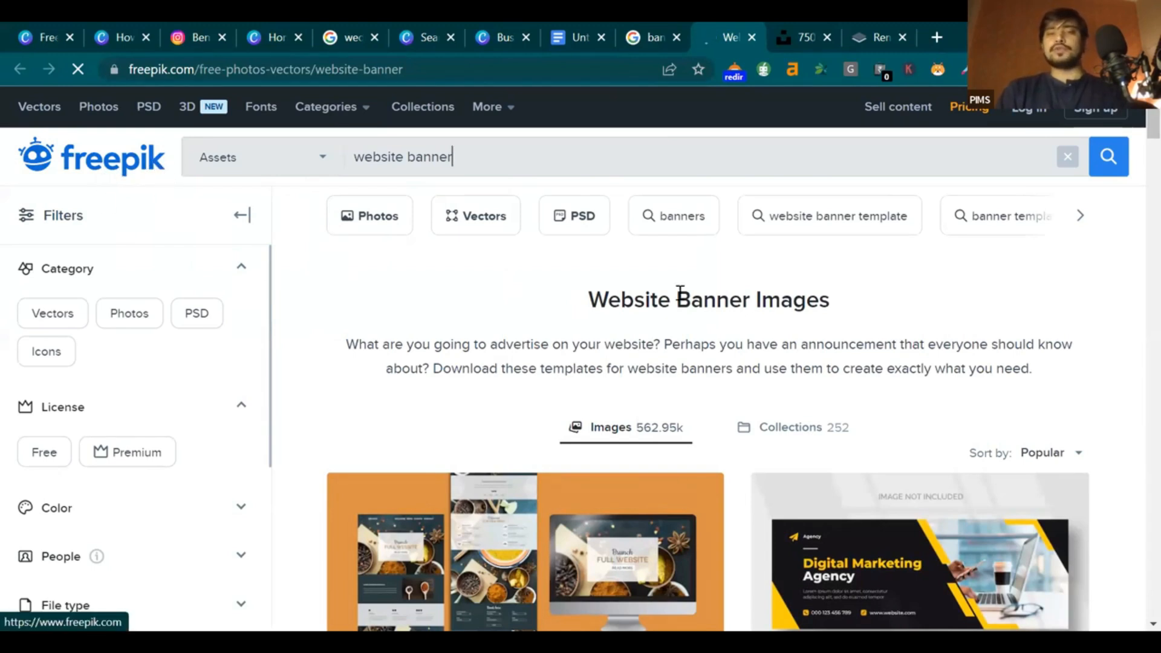
Browse the Freepik website-banner results and dismiss the Google sign-in popup
{"action": "scroll", "coordinate": [730, 311], "scroll_direction": "down", "scroll_amount": 1}
{"action": "scroll", "coordinate": [730, 311], "scroll_direction": "down", "scroll_amount": 5}
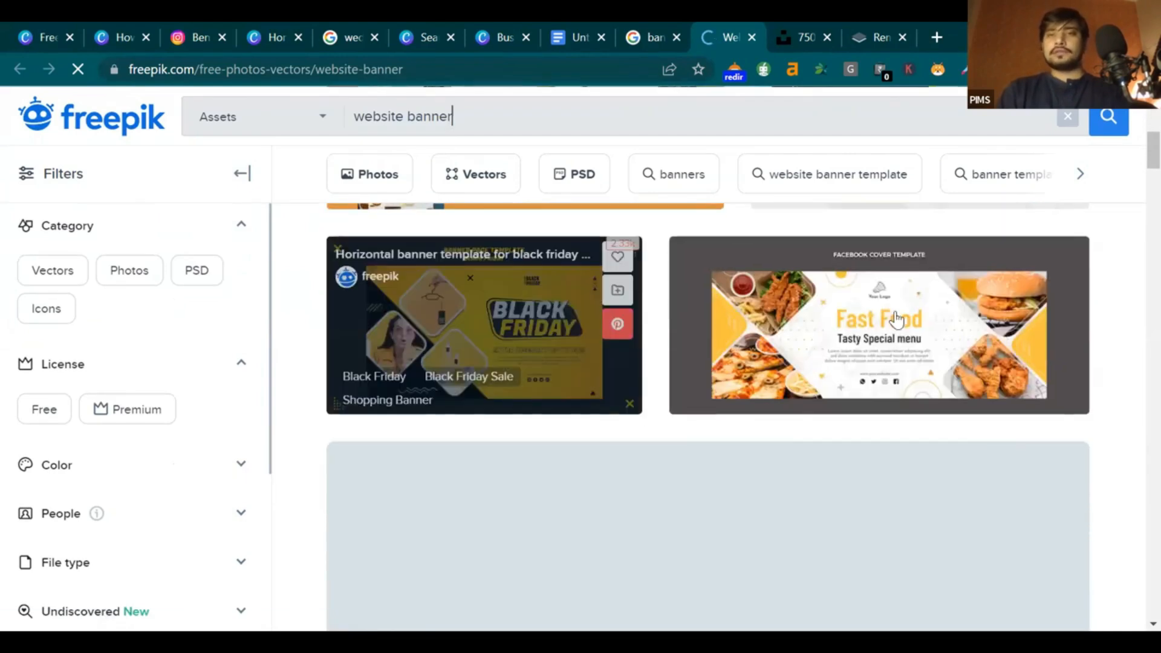
{"action": "scroll", "coordinate": [896, 326], "scroll_direction": "up", "scroll_amount": 3}
{"action": "scroll", "coordinate": [816, 351], "scroll_direction": "down", "scroll_amount": 5}
{"action": "scroll", "coordinate": [817, 350], "scroll_direction": "up", "scroll_amount": 10}
{"action": "scroll", "coordinate": [818, 350], "scroll_direction": "down", "scroll_amount": 6}
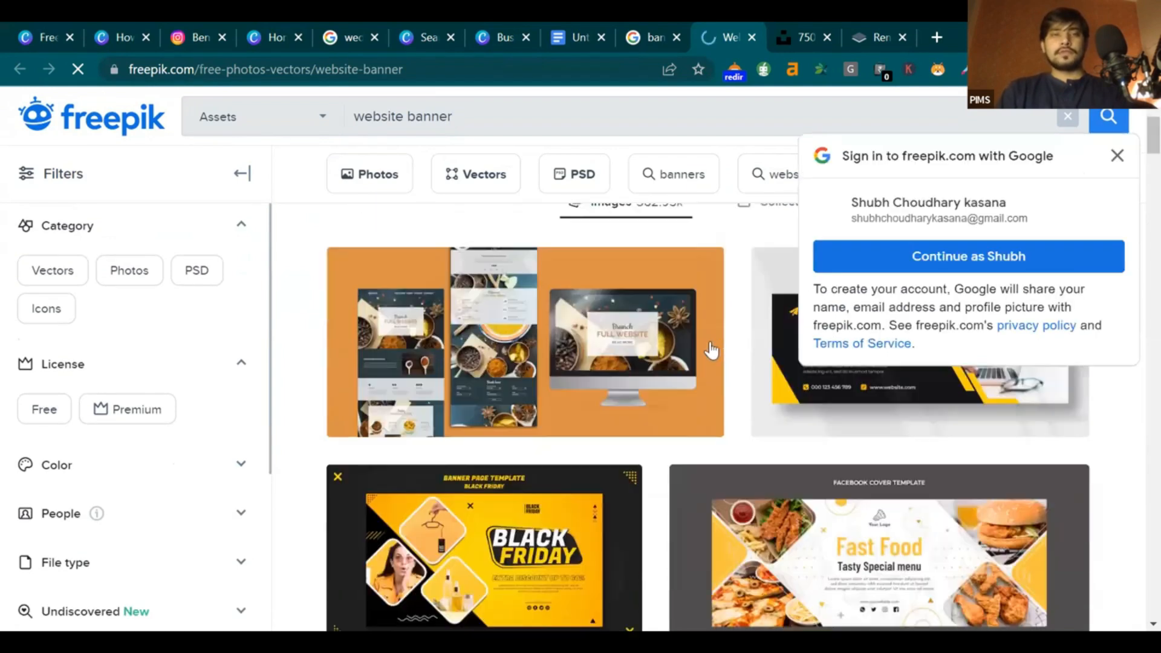
{"action": "left_click", "coordinate": [1116, 158]}
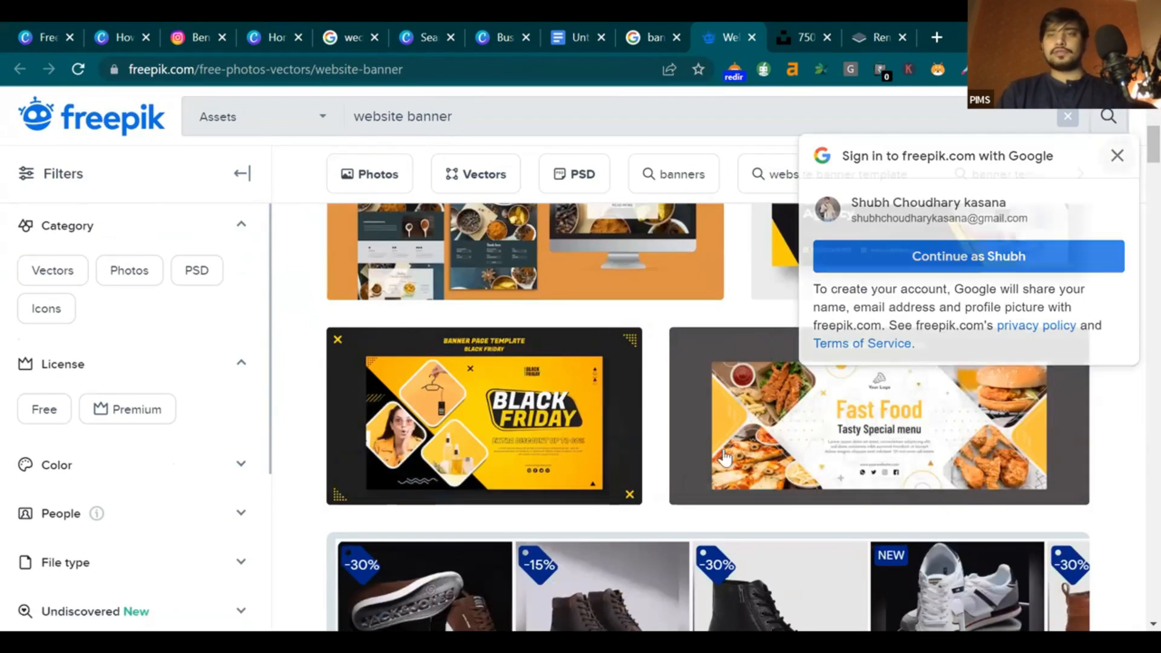
Scroll further down the results and open the Simple & Modern Furniture web banner template
{"action": "scroll", "coordinate": [721, 463], "scroll_direction": "down", "scroll_amount": 5}
{"action": "scroll", "coordinate": [724, 461], "scroll_direction": "down", "scroll_amount": 10}
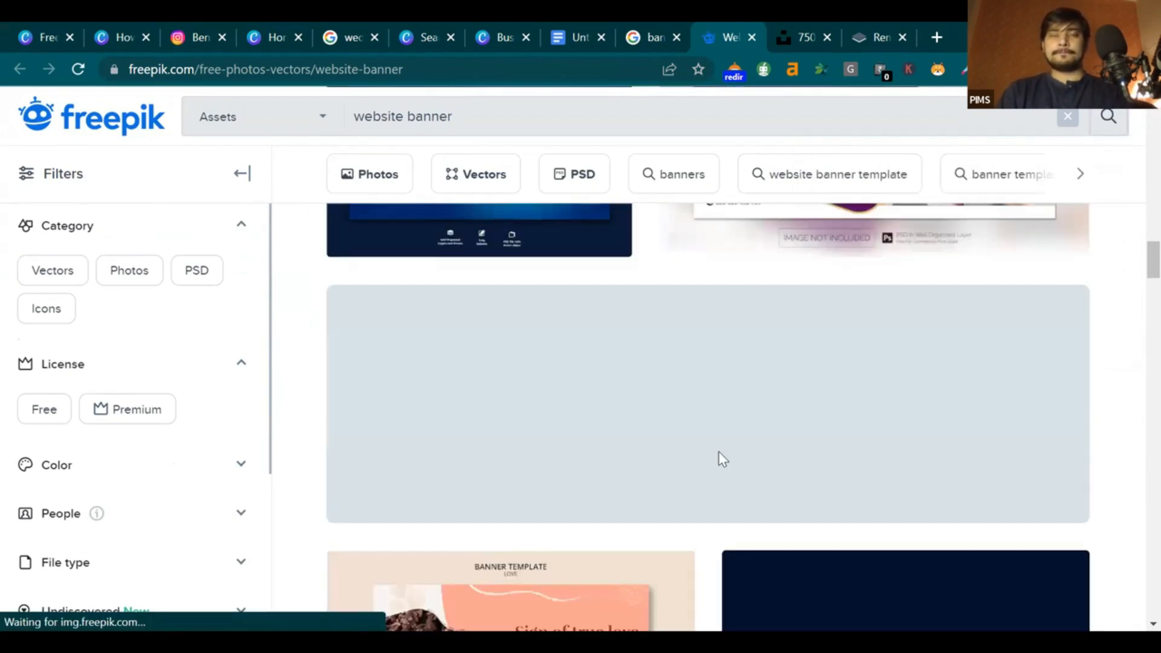
{"action": "scroll", "coordinate": [531, 417], "scroll_direction": "up", "scroll_amount": 3}
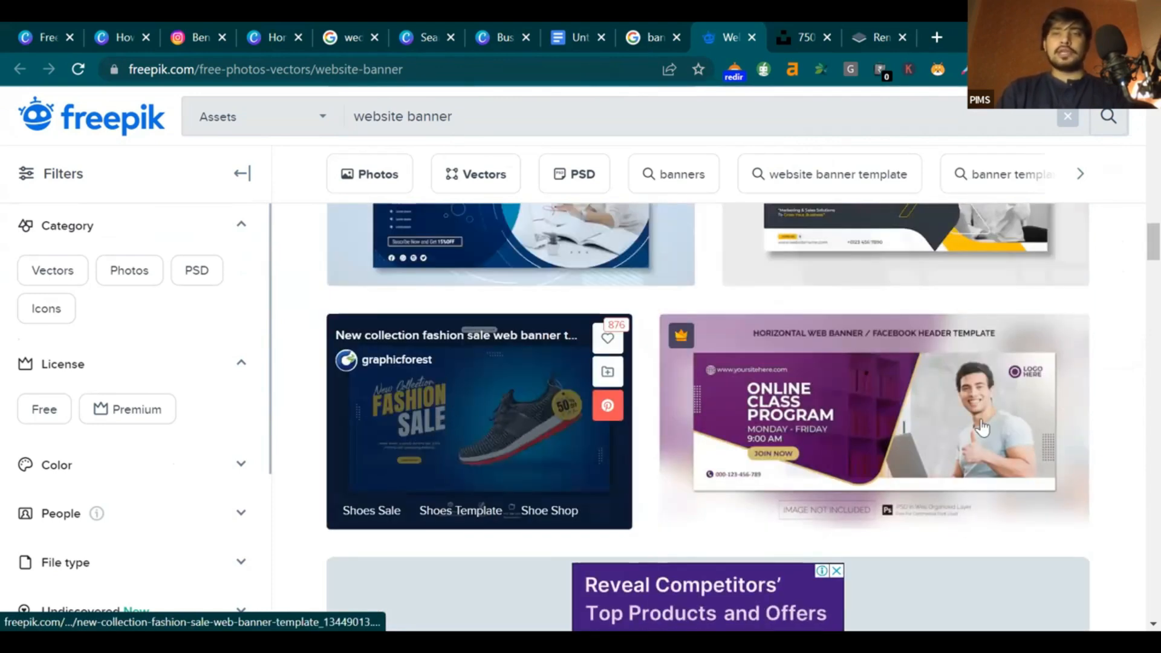
{"action": "scroll", "coordinate": [1135, 272], "scroll_direction": "down", "scroll_amount": 1}
{"action": "scroll", "coordinate": [1136, 273], "scroll_direction": "down", "scroll_amount": 9}
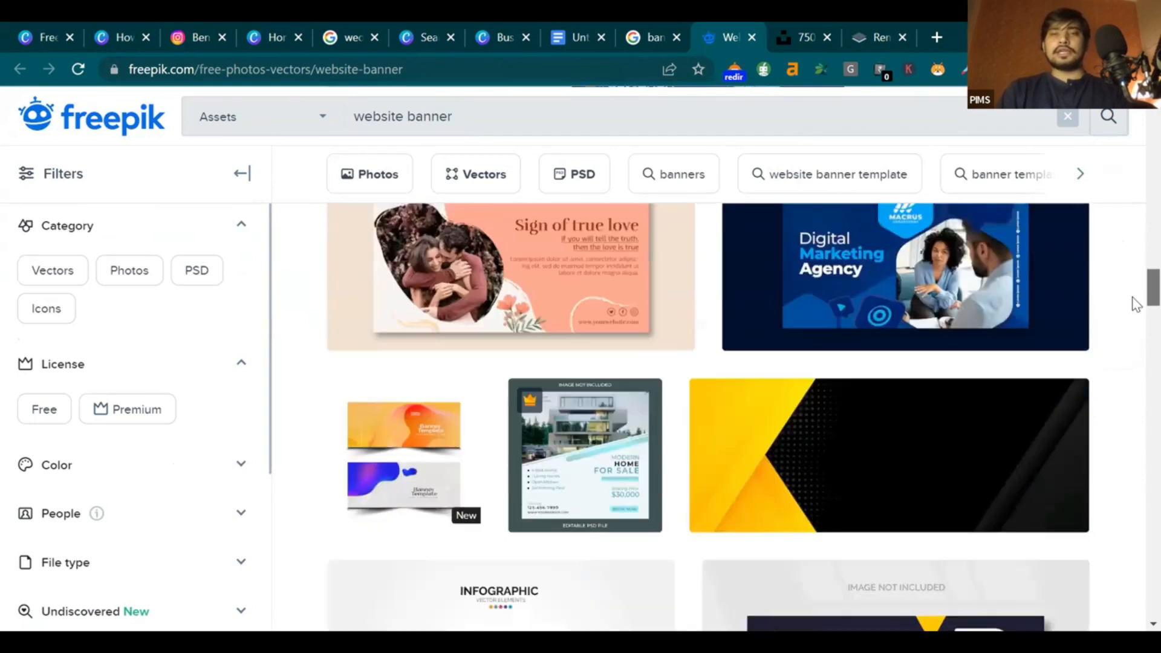
{"action": "scroll", "coordinate": [1136, 309], "scroll_direction": "down", "scroll_amount": 9}
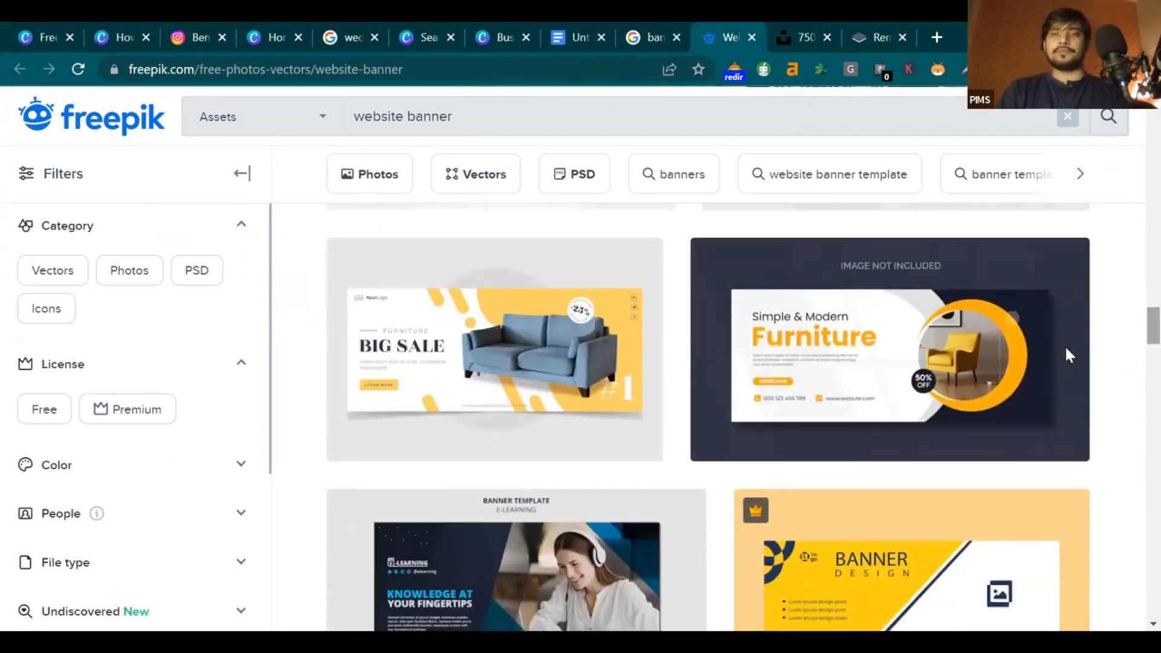
{"action": "left_click", "coordinate": [951, 364]}
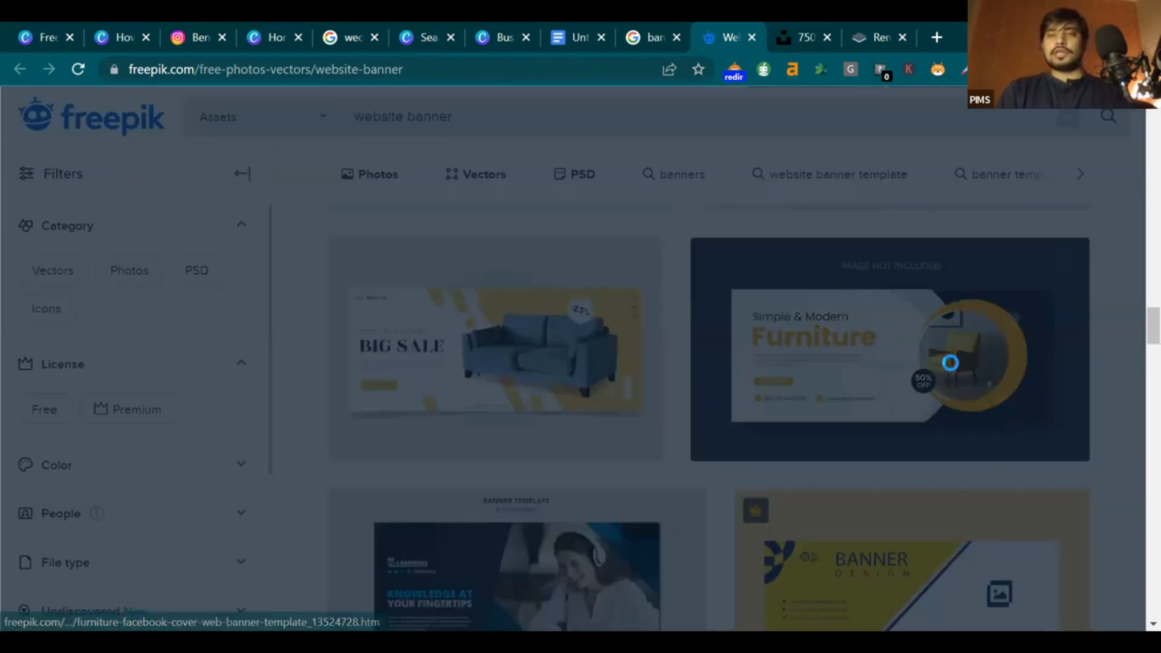
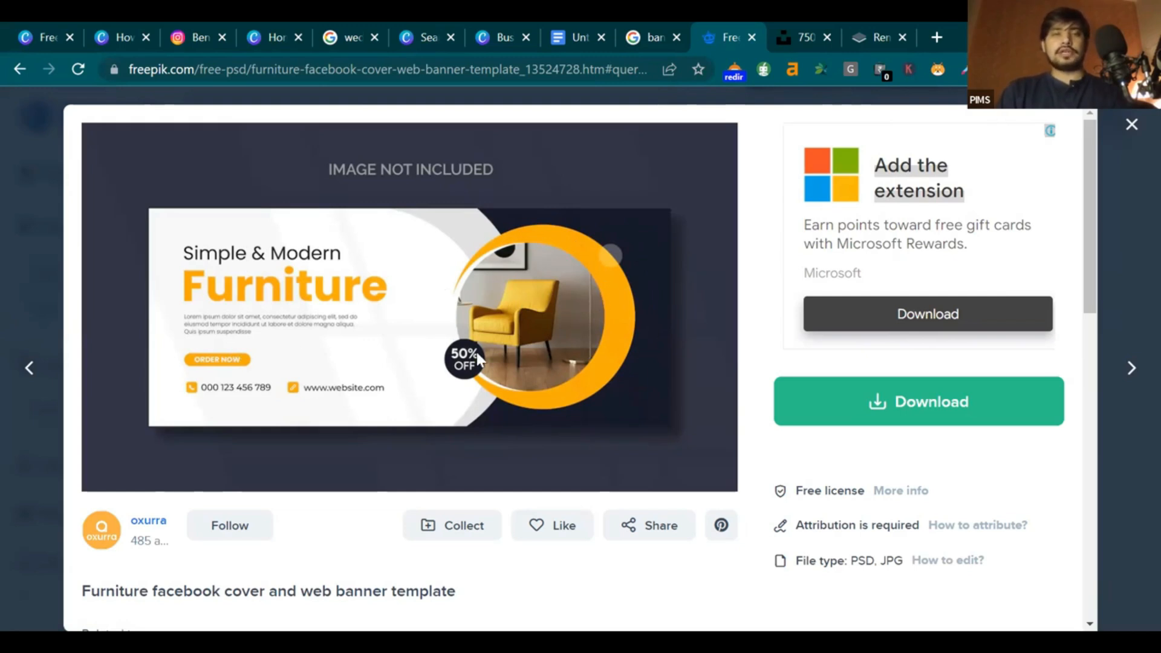
Look over the Google banner image results, then close that tab
{"action": "left_click", "coordinate": [655, 30]}
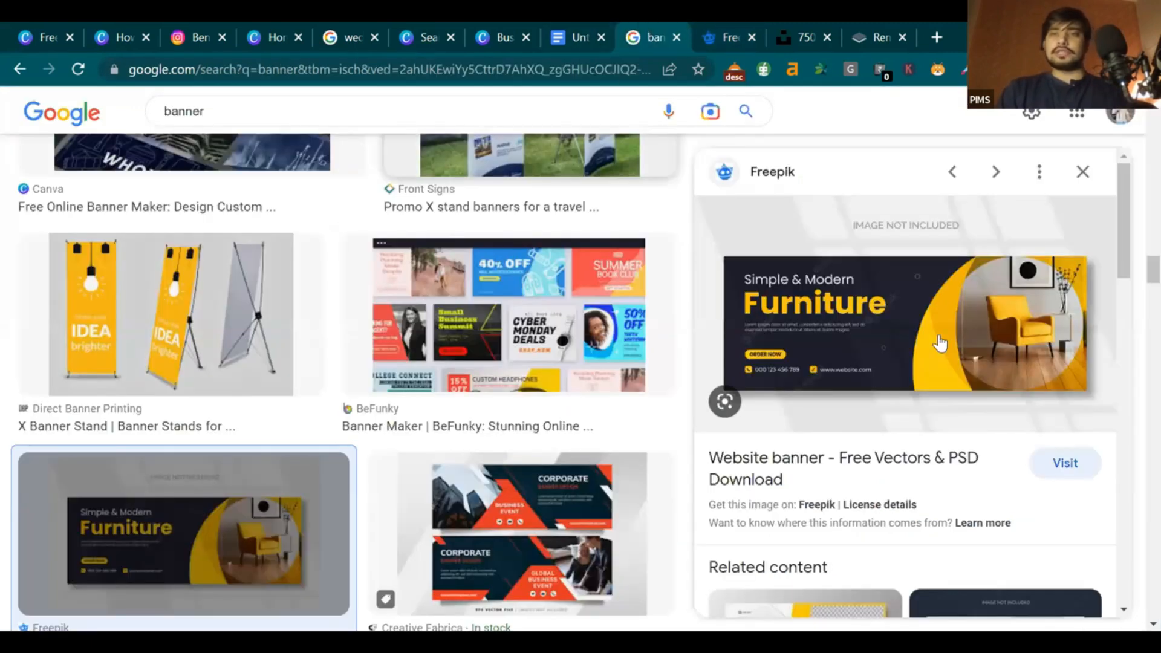
{"action": "right_click", "coordinate": [940, 248]}
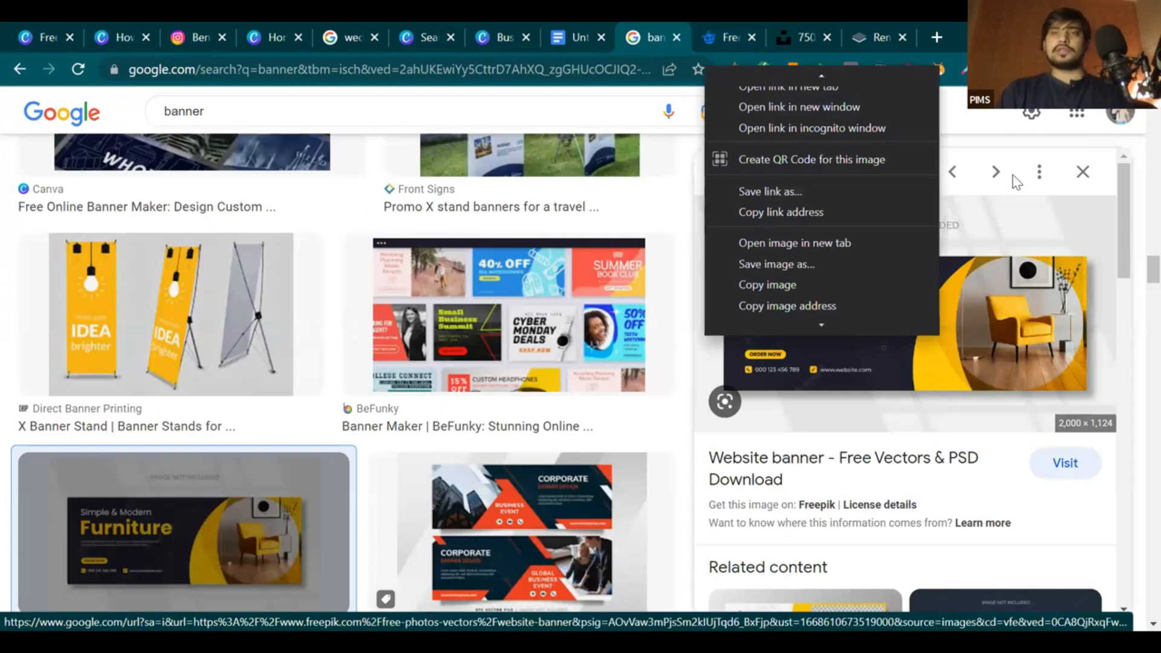
{"action": "left_click", "coordinate": [676, 37]}
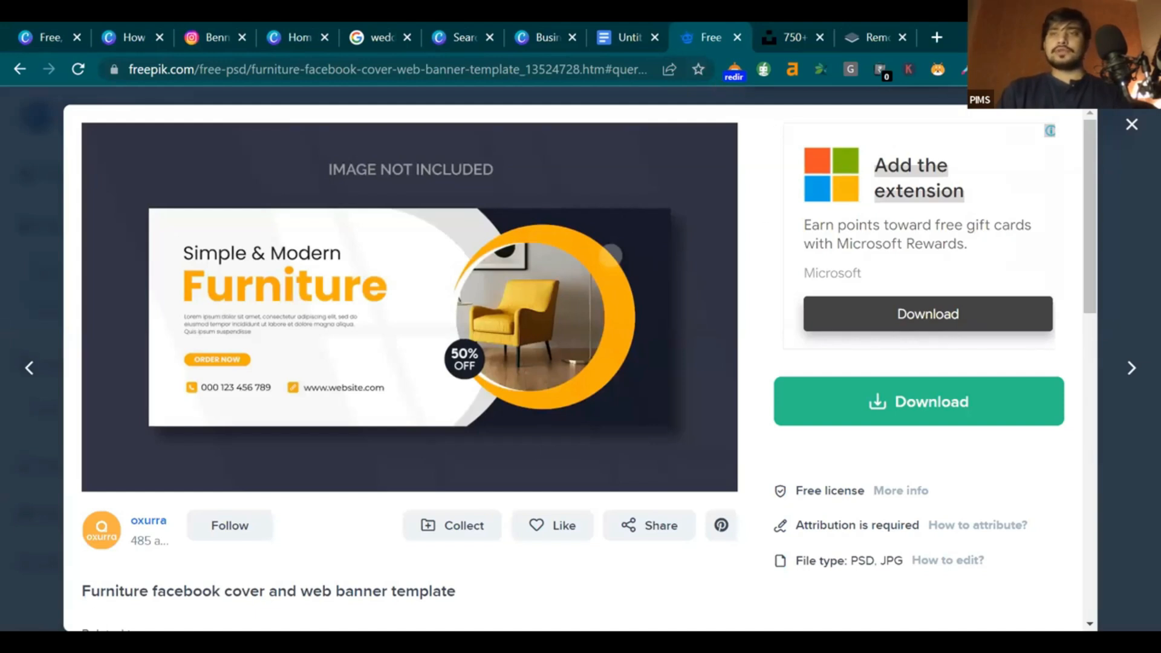
Zoom the Freepik furniture banner page to 300% for study, then return to the Canva design
{"action": "left_click", "coordinate": [1148, 69]}
{"action": "left_click", "coordinate": [1096, 240]}
{"action": "left_click", "coordinate": [1096, 239]}
{"action": "left_click", "coordinate": [1096, 239]}
{"action": "left_click", "coordinate": [1096, 240]}
{"action": "left_click", "coordinate": [1094, 242]}
{"action": "left_click", "coordinate": [1095, 242]}
{"action": "left_click", "coordinate": [1094, 242]}
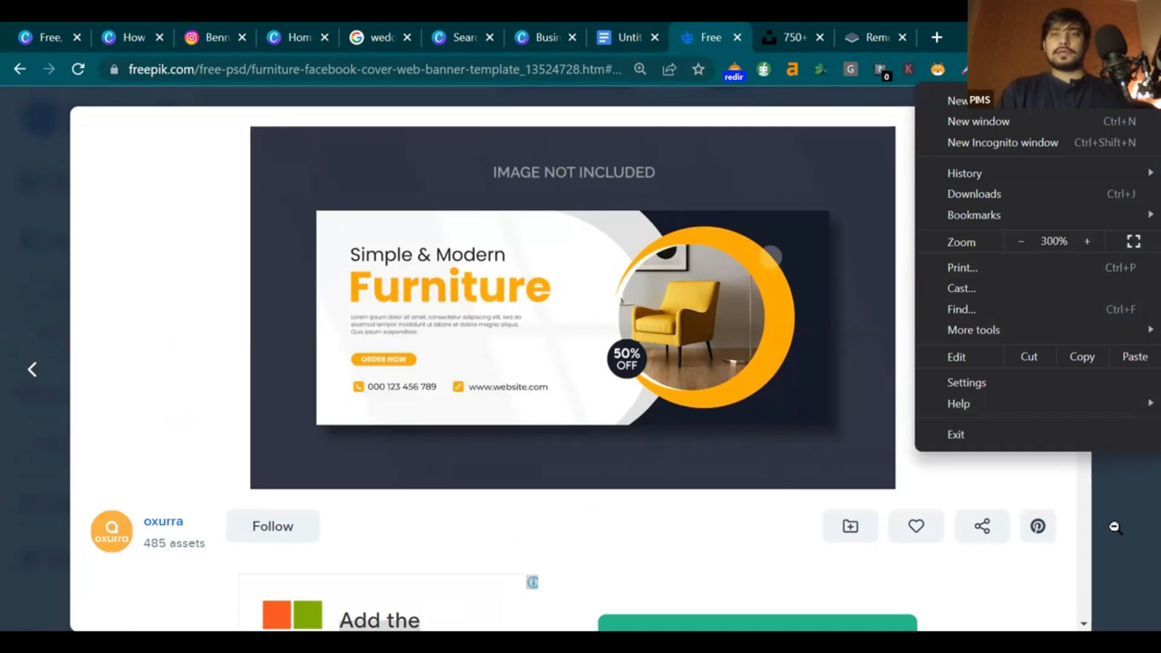
{"action": "left_click", "coordinate": [937, 407]}
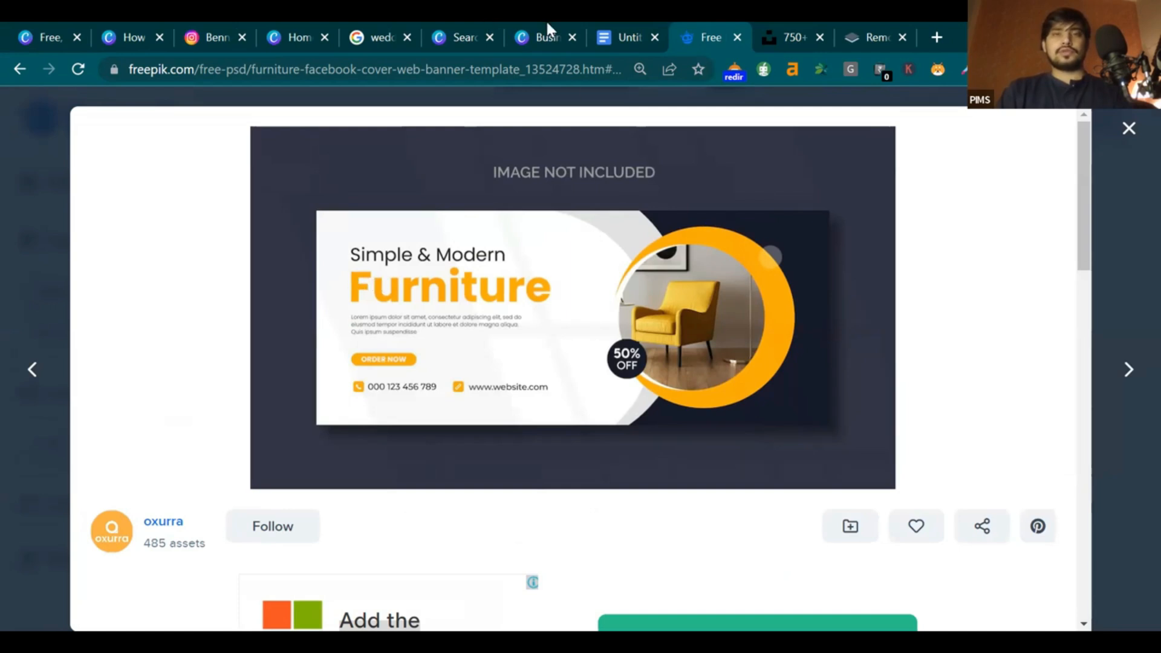
{"action": "left_click", "coordinate": [525, 34]}
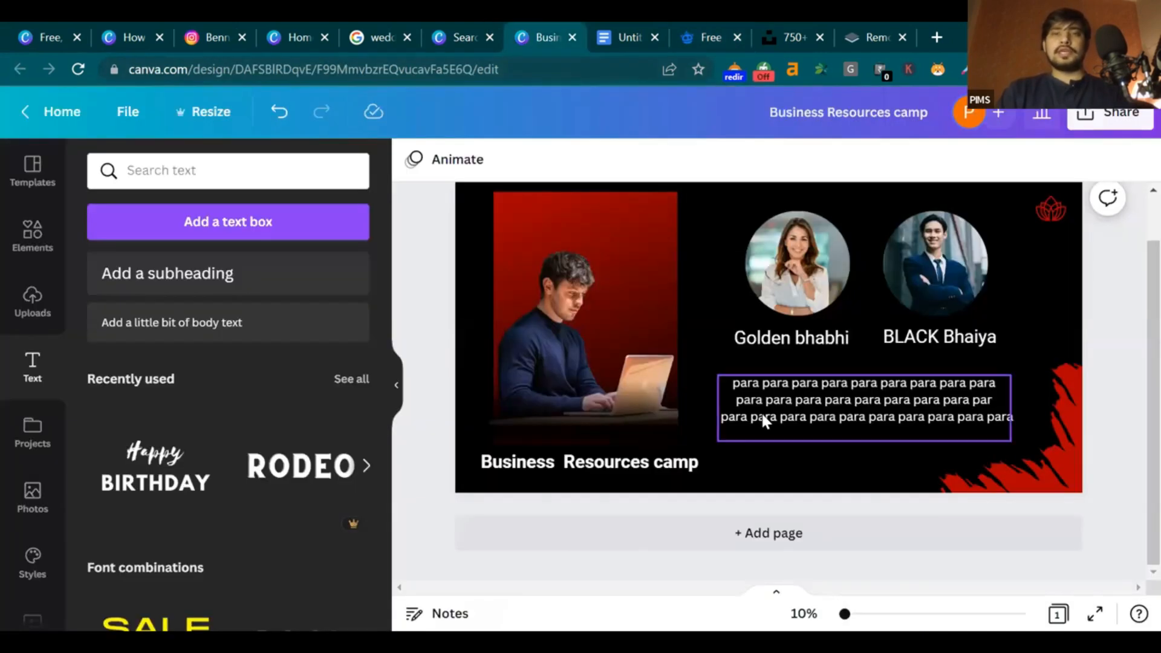
Add a blank second page to the Business Resources camp design and check the background-removal tab
{"action": "left_click", "coordinate": [780, 534]}
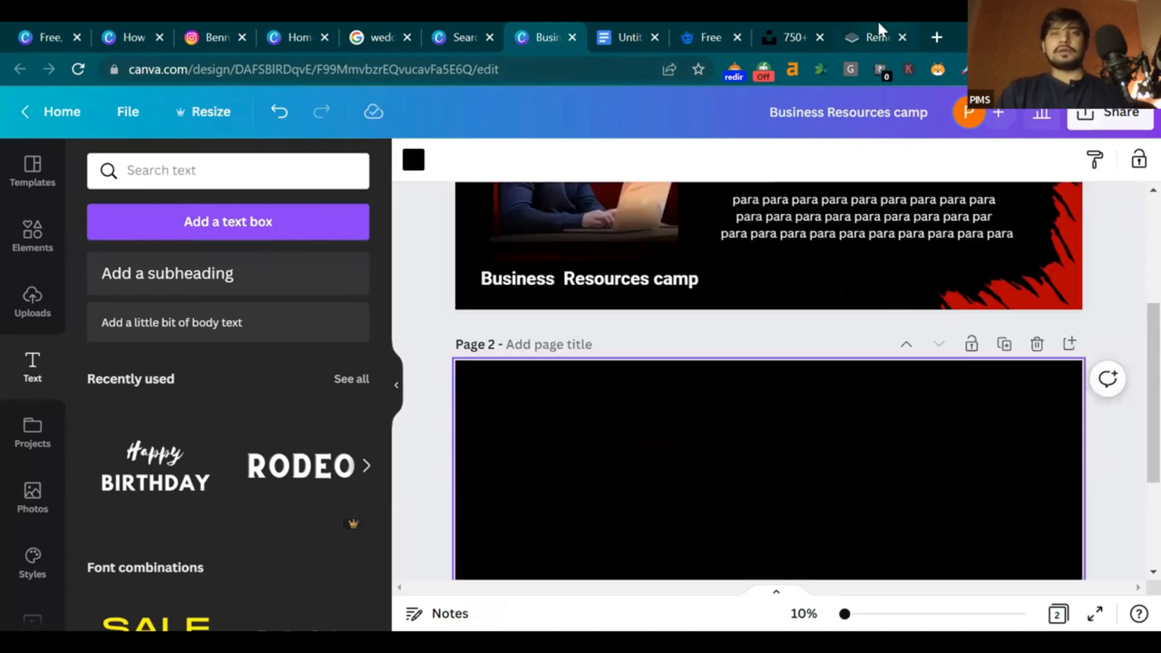
{"action": "left_click", "coordinate": [877, 27]}
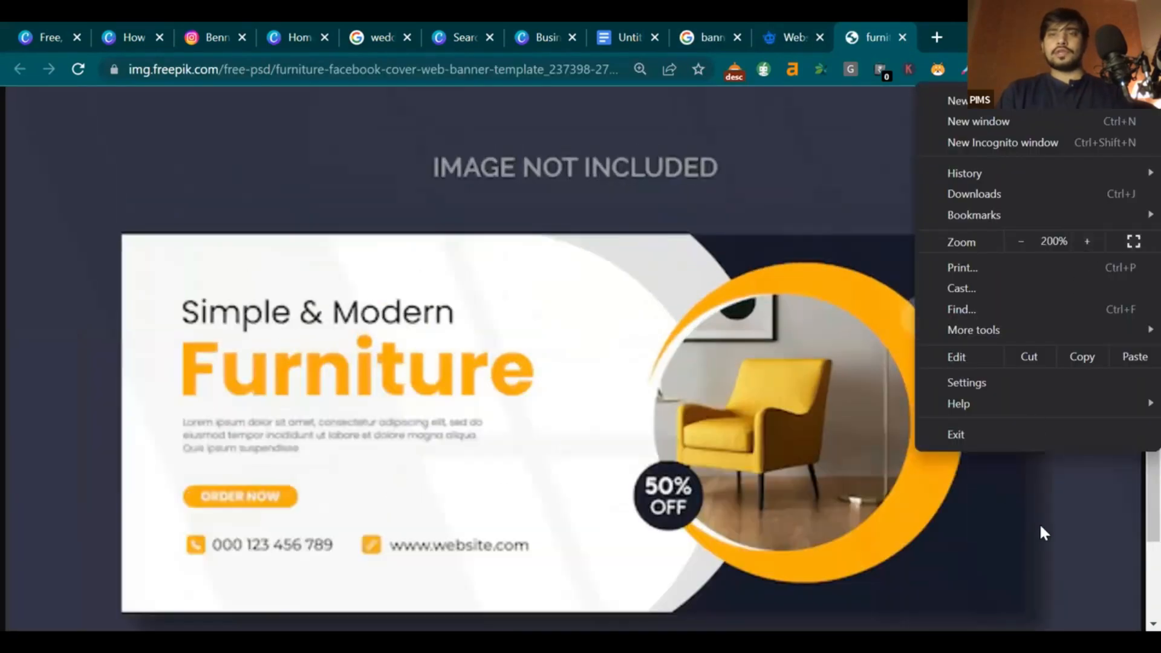
{"action": "left_click", "coordinate": [1039, 523]}
{"action": "scroll", "coordinate": [1131, 381], "scroll_direction": "down", "scroll_amount": 1}
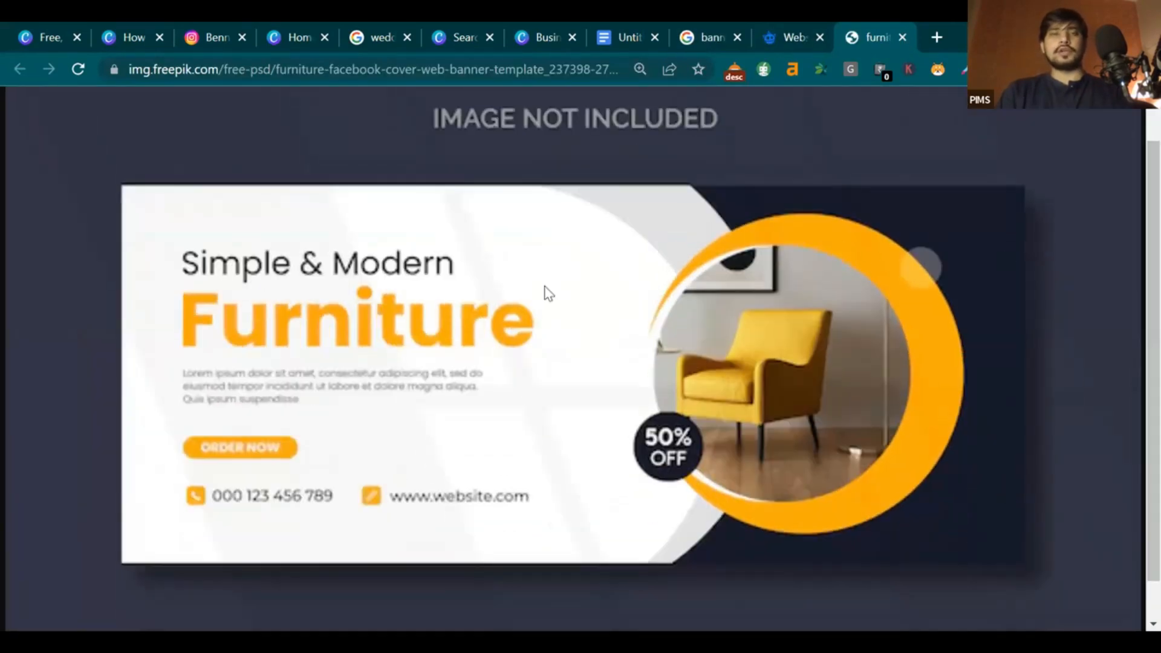
Close the Canva template search tab and scroll to page 2
{"action": "left_click", "coordinate": [466, 34]}
{"action": "left_click", "coordinate": [489, 37]}
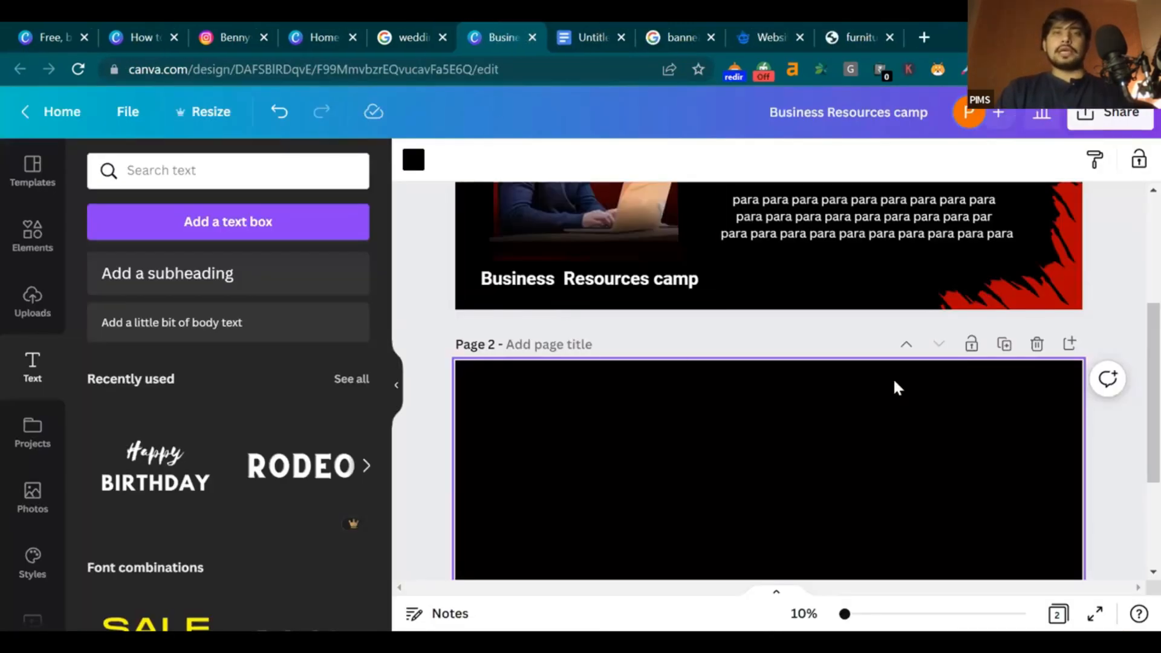
{"action": "scroll", "coordinate": [1028, 393], "scroll_direction": "down", "scroll_amount": 4}
{"action": "scroll", "coordinate": [1133, 371], "scroll_direction": "up", "scroll_amount": 2}
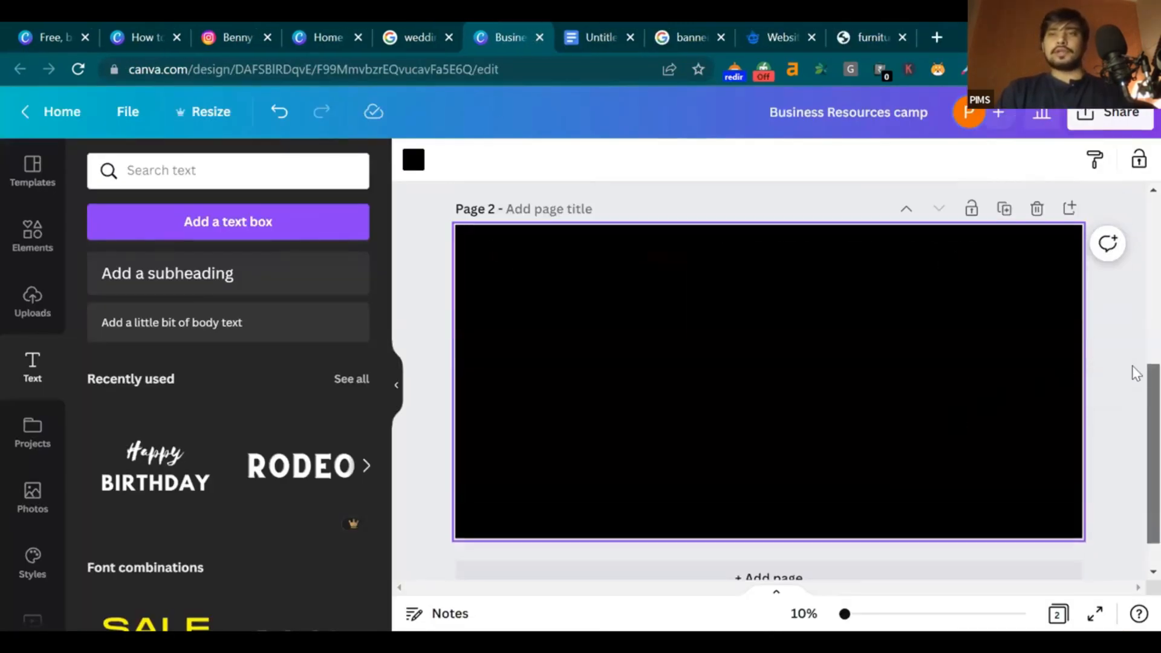
Close the Freepik results, Google banner, untitled document, wedding and home tabs
{"action": "left_click", "coordinate": [783, 37]}
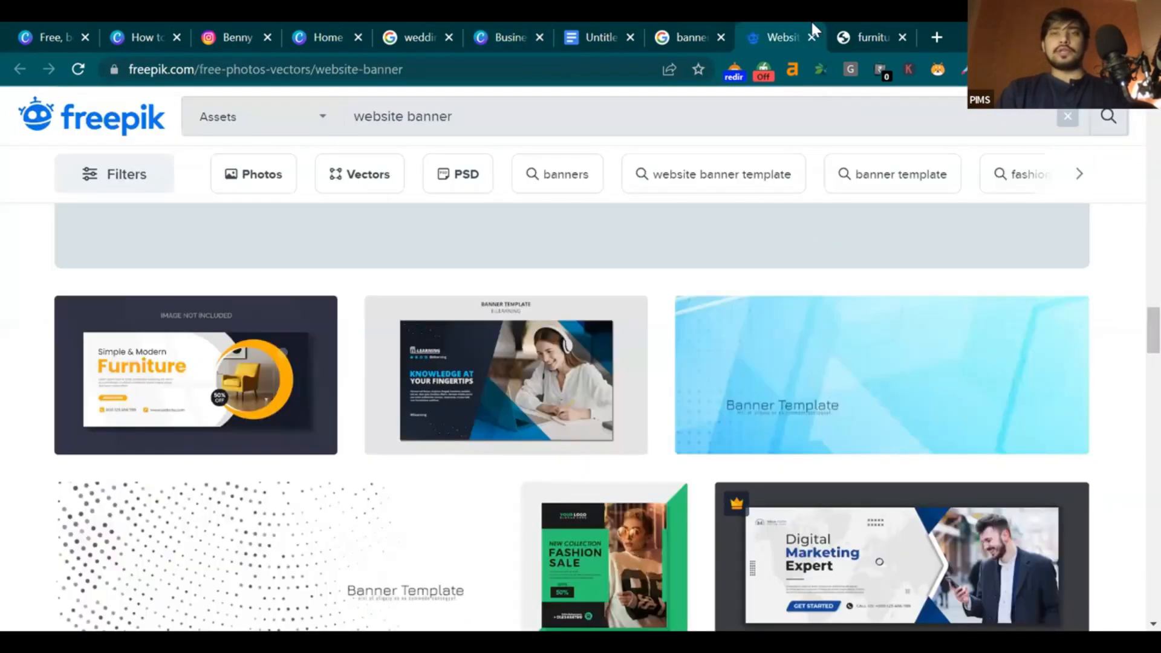
{"action": "left_click", "coordinate": [812, 37]}
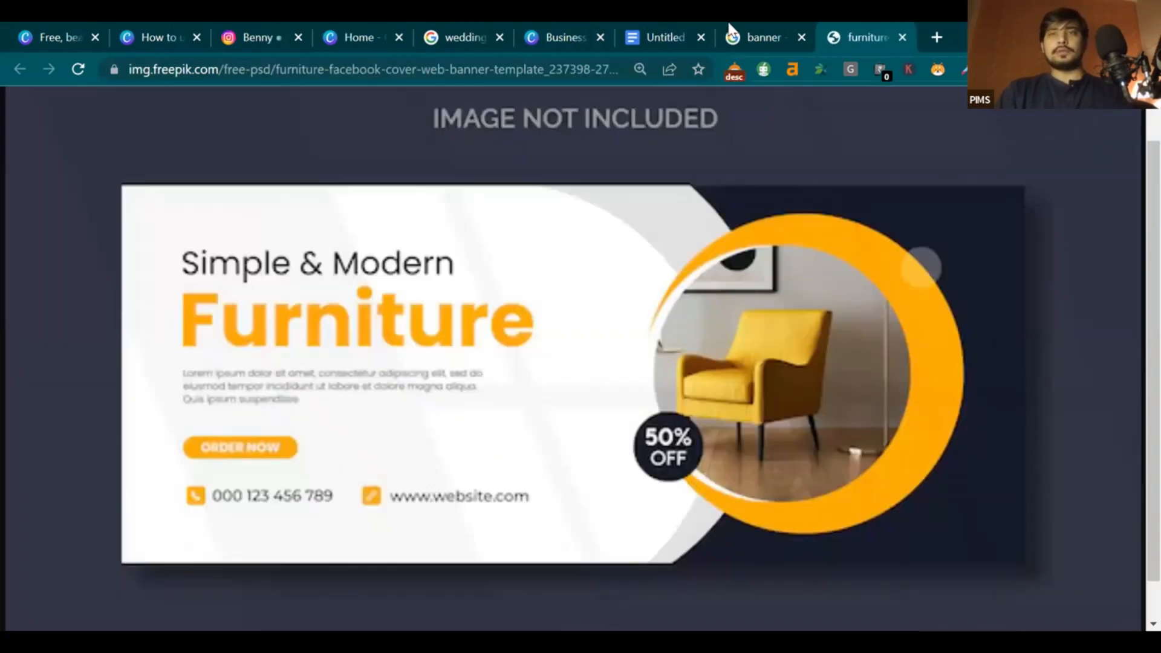
{"action": "left_click", "coordinate": [756, 38]}
{"action": "left_click", "coordinate": [802, 36]}
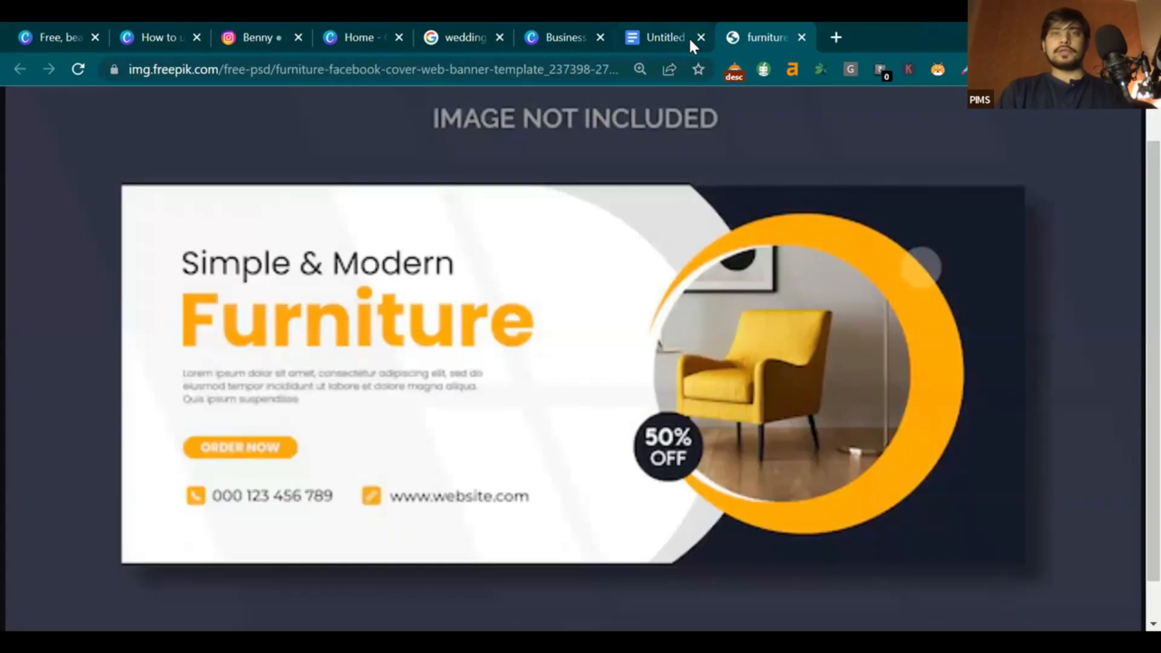
{"action": "left_click", "coordinate": [690, 37]}
{"action": "left_click", "coordinate": [702, 37]}
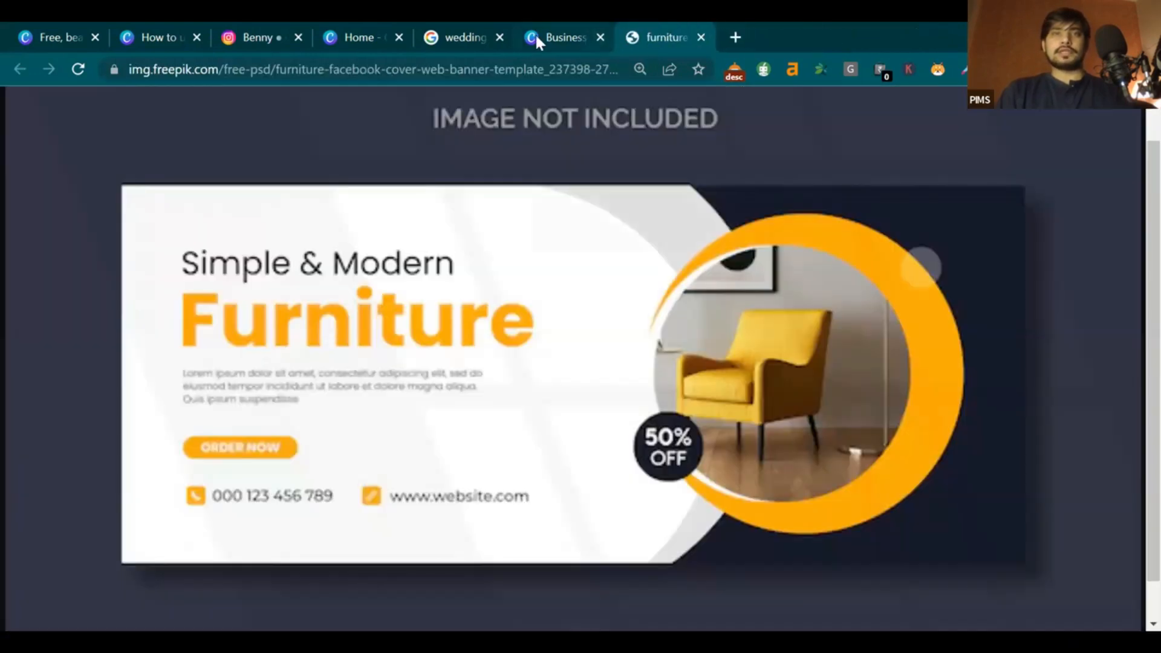
{"action": "left_click", "coordinate": [534, 35]}
{"action": "left_click", "coordinate": [500, 37]}
{"action": "left_click", "coordinate": [397, 37]}
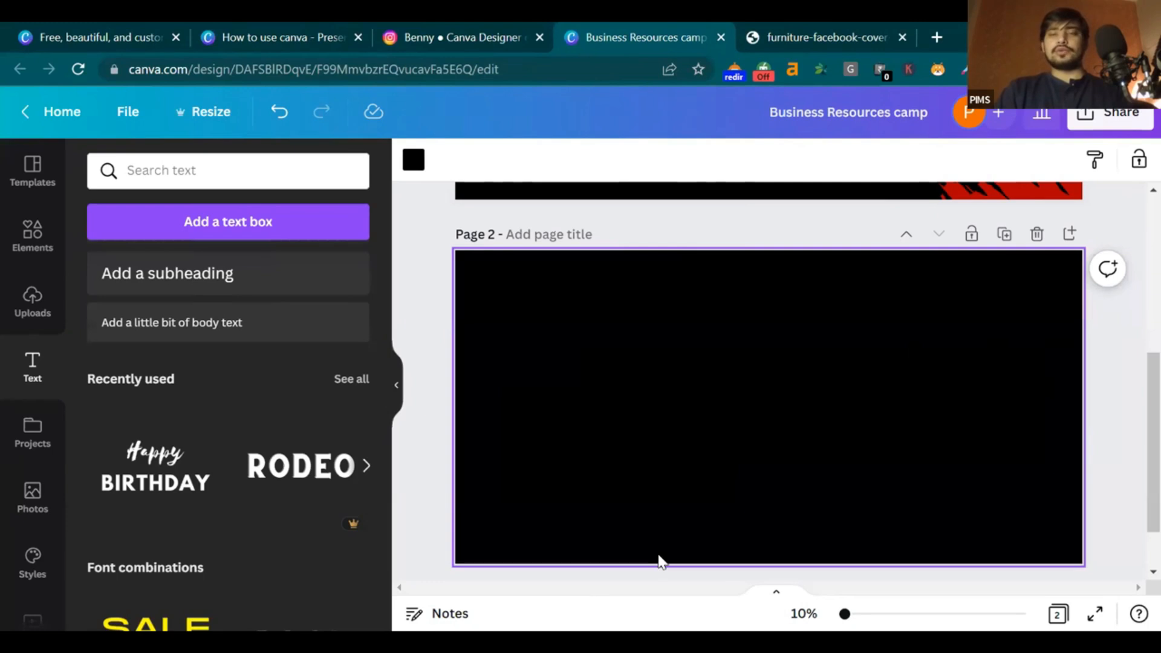
Change page 2's background to a custom dark navy (#00095D), then compare with the furniture reference
{"action": "left_click", "coordinate": [410, 166]}
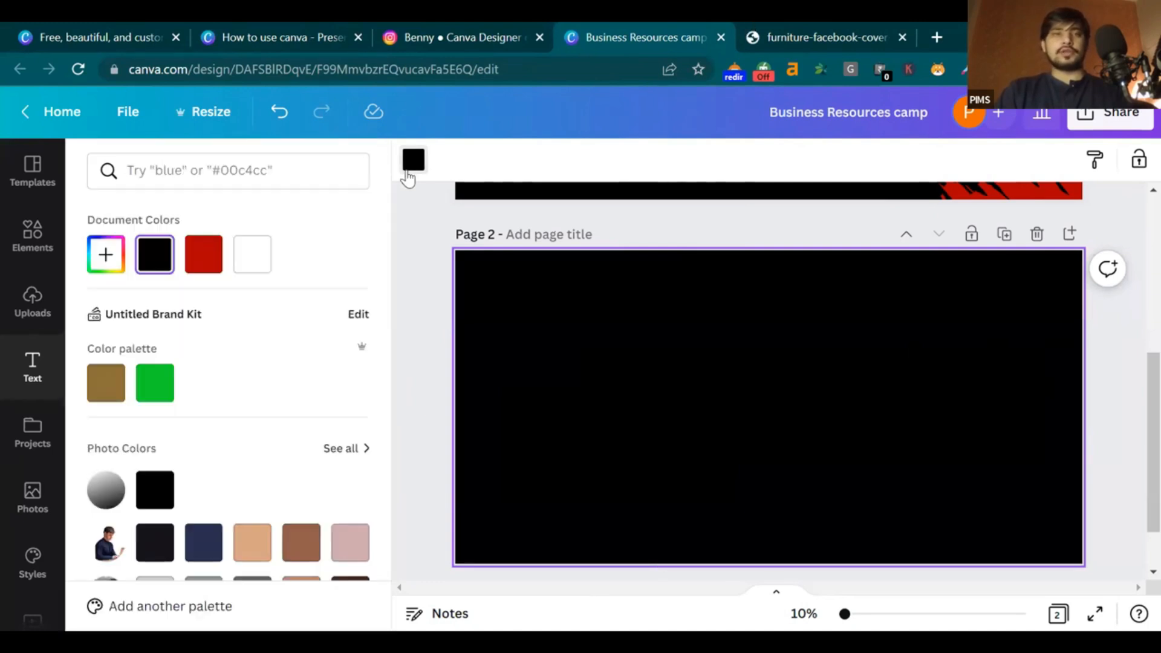
{"action": "left_click", "coordinate": [110, 264]}
{"action": "left_click", "coordinate": [256, 410]}
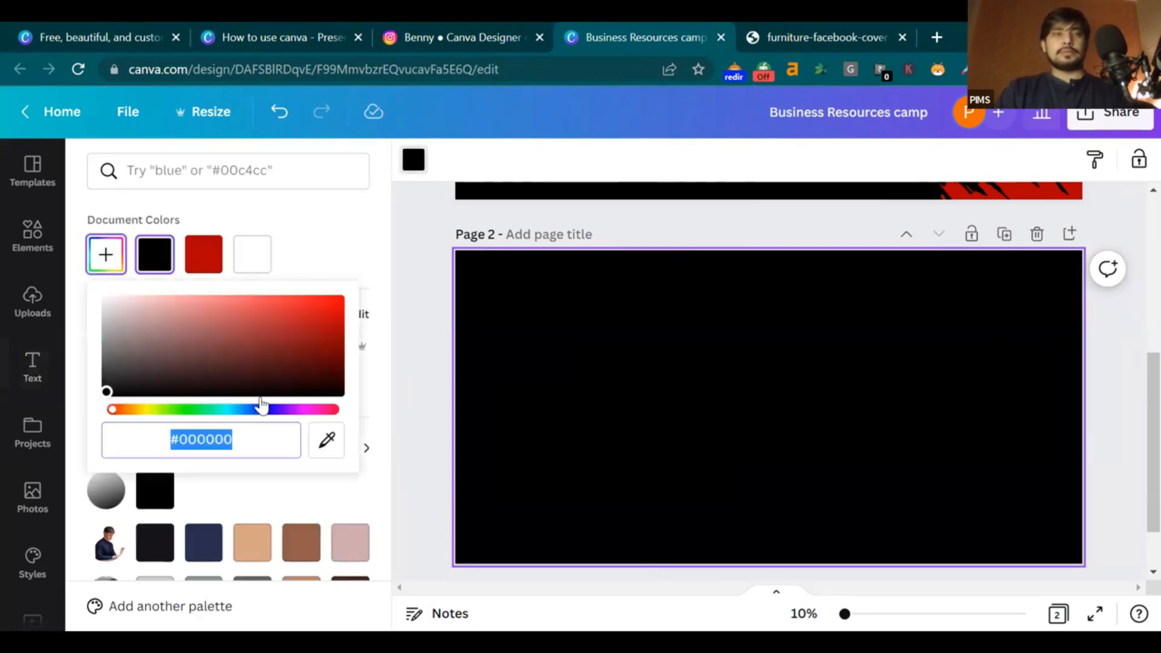
{"action": "left_click", "coordinate": [330, 378]}
{"action": "left_click_drag", "start_coordinate": [330, 378], "coordinate": [363, 374]}
{"action": "left_click", "coordinate": [1131, 347]}
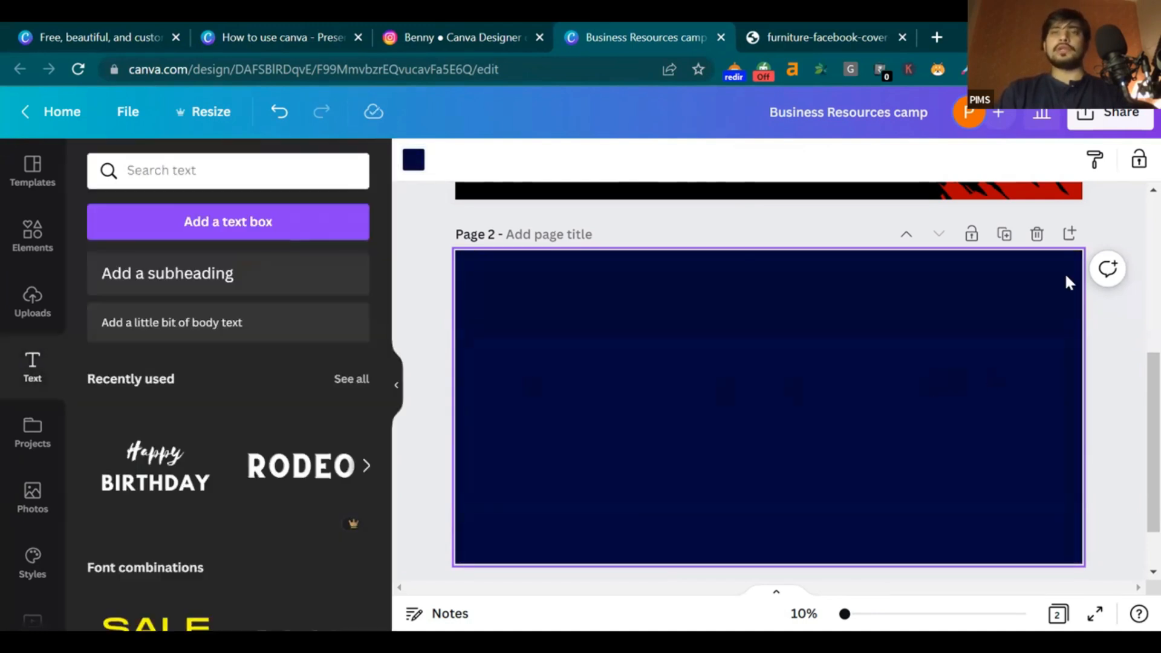
{"action": "left_click", "coordinate": [777, 30]}
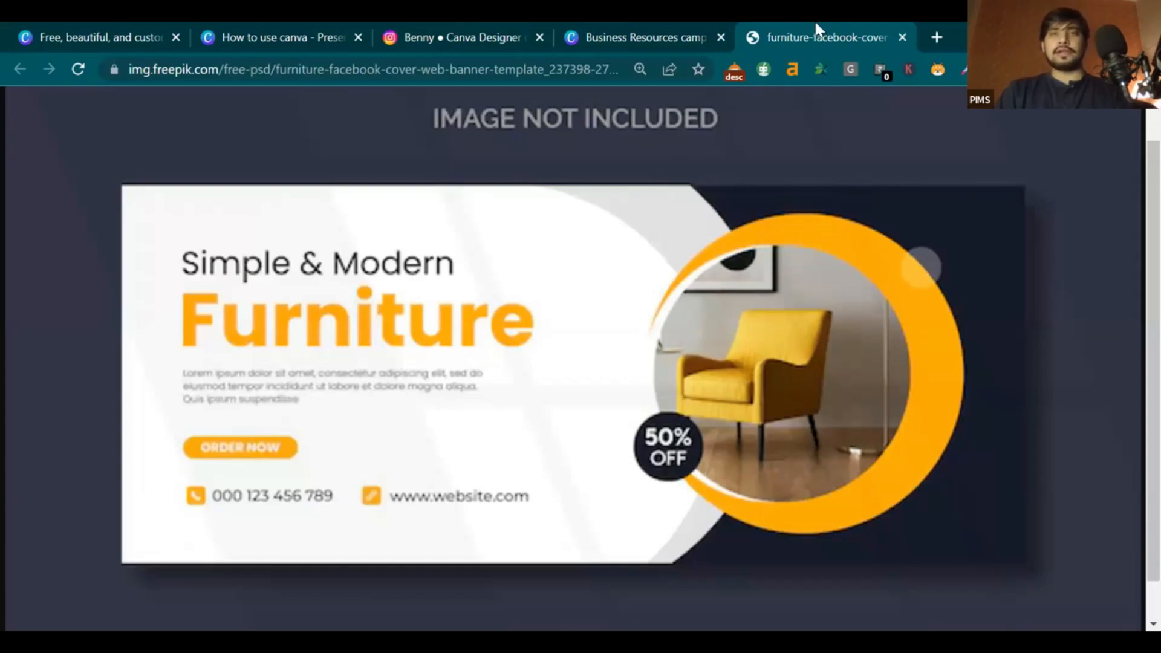
{"action": "left_click", "coordinate": [648, 37]}
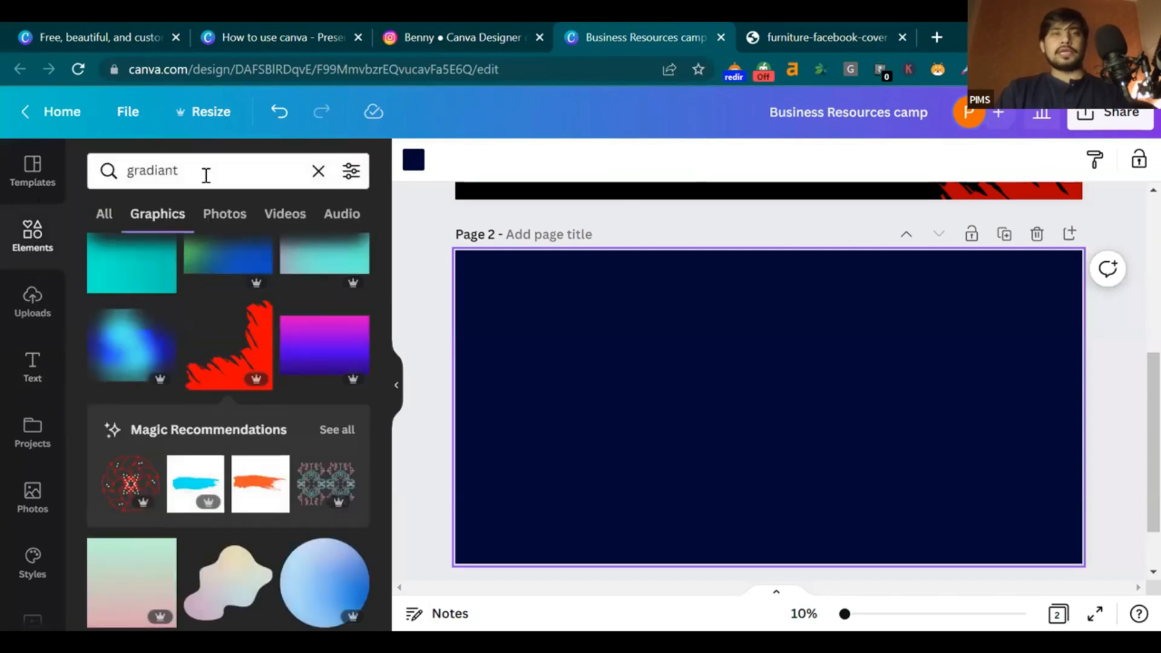
Search Elements for 'circle' and place a white circle on the navy page, moving it up and left
{"action": "left_click", "coordinate": [205, 175]}
{"action": "left_click", "coordinate": [319, 168]}
{"action": "type", "text": "c"}
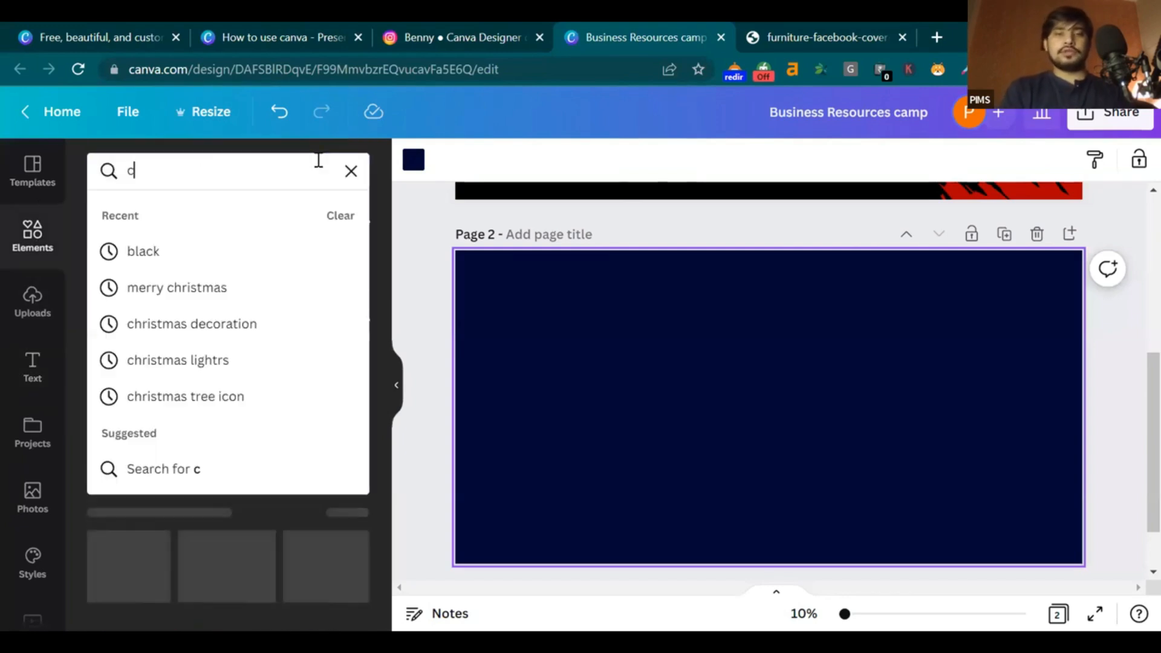
{"action": "type", "text": "ircl"}
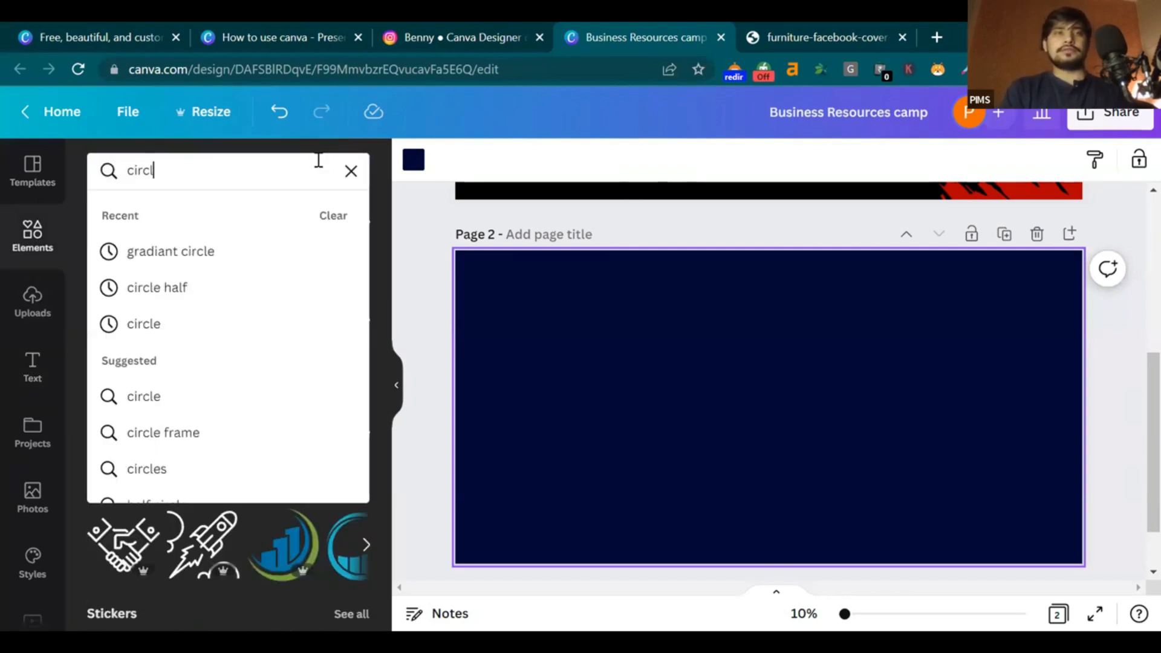
{"action": "type", "text": "e"}
{"action": "key", "text": "Return"}
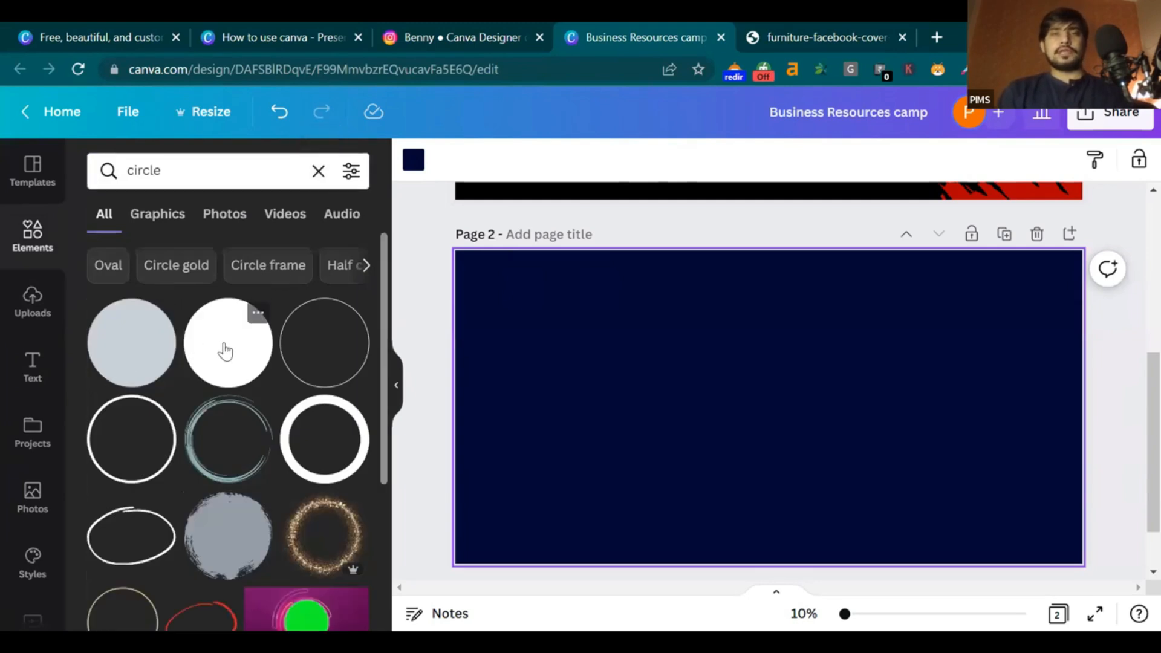
{"action": "left_click", "coordinate": [225, 351]}
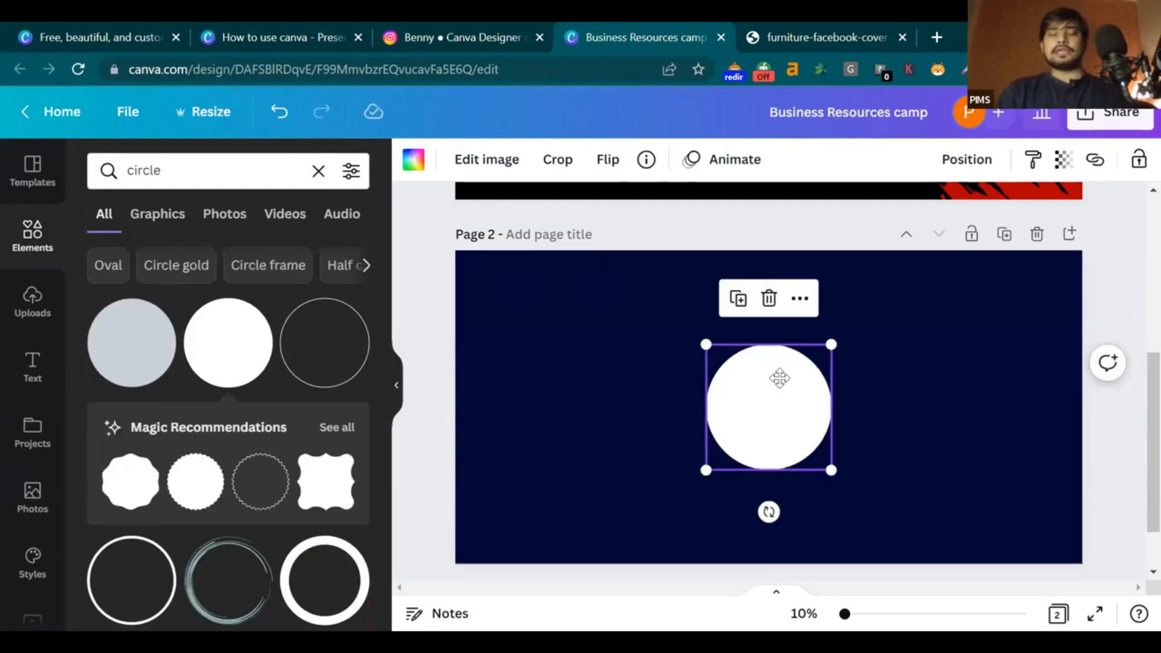
{"action": "left_click_drag", "start_coordinate": [785, 388], "coordinate": [763, 359]}
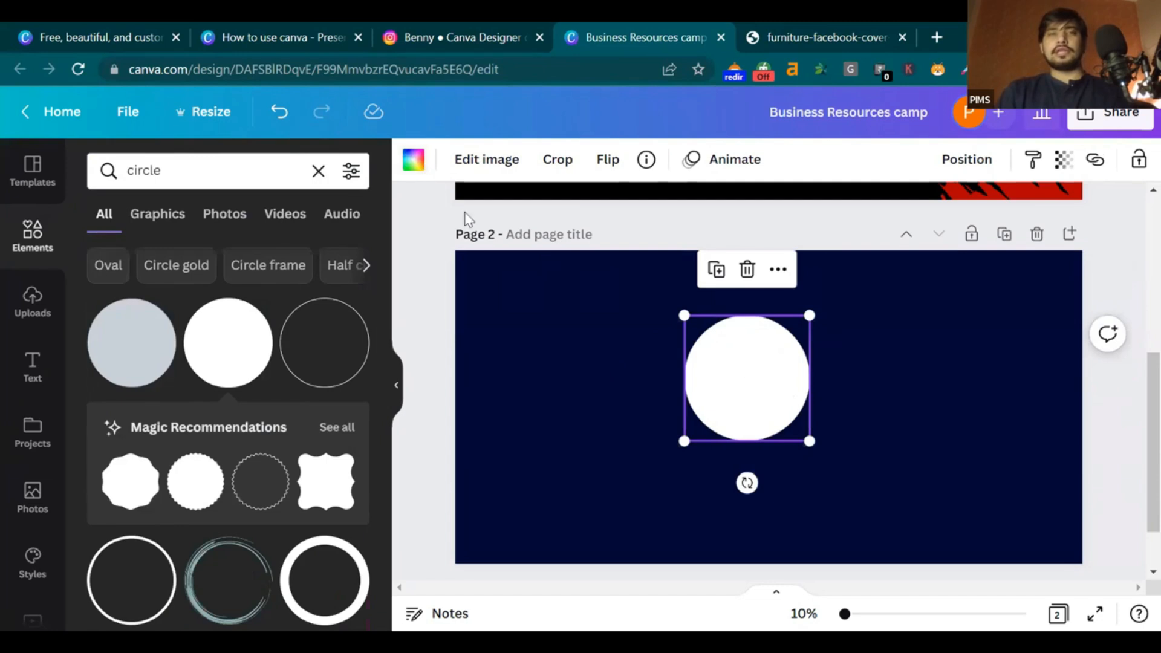
{"action": "left_click", "coordinate": [414, 159]}
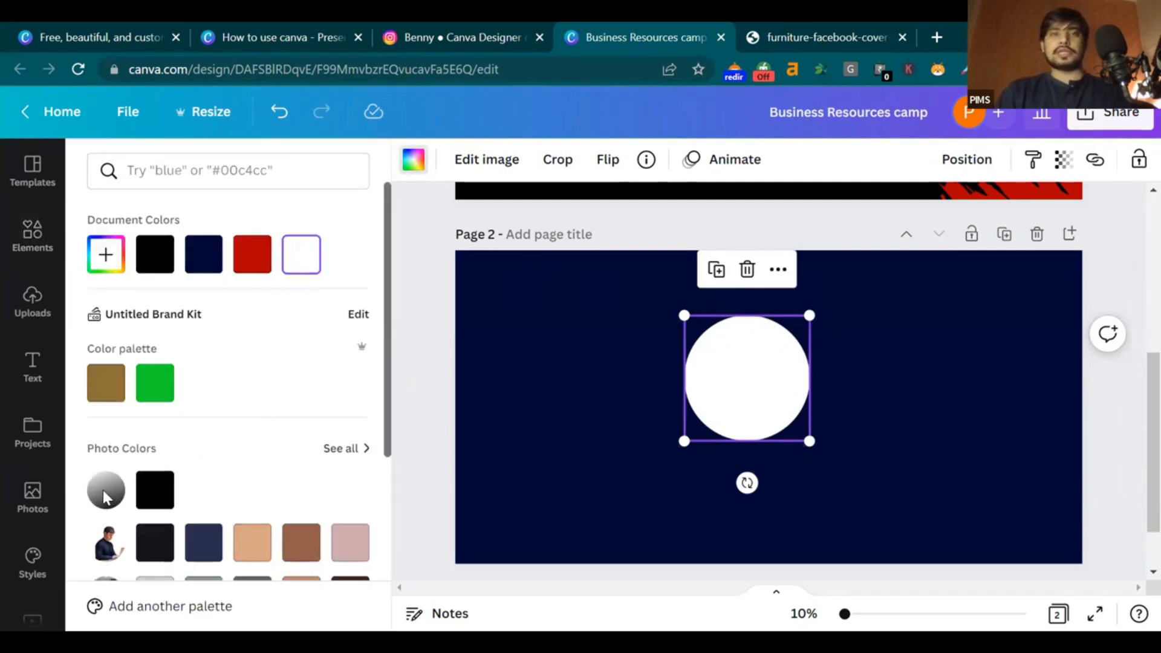
Enlarge the circle across most of page 2 and recolour it light gray #E1E1E1
{"action": "left_click_drag", "start_coordinate": [744, 378], "coordinate": [527, 290]}
{"action": "left_click_drag", "start_coordinate": [581, 352], "coordinate": [1125, 609]}
{"action": "left_click_drag", "start_coordinate": [846, 470], "coordinate": [841, 376]}
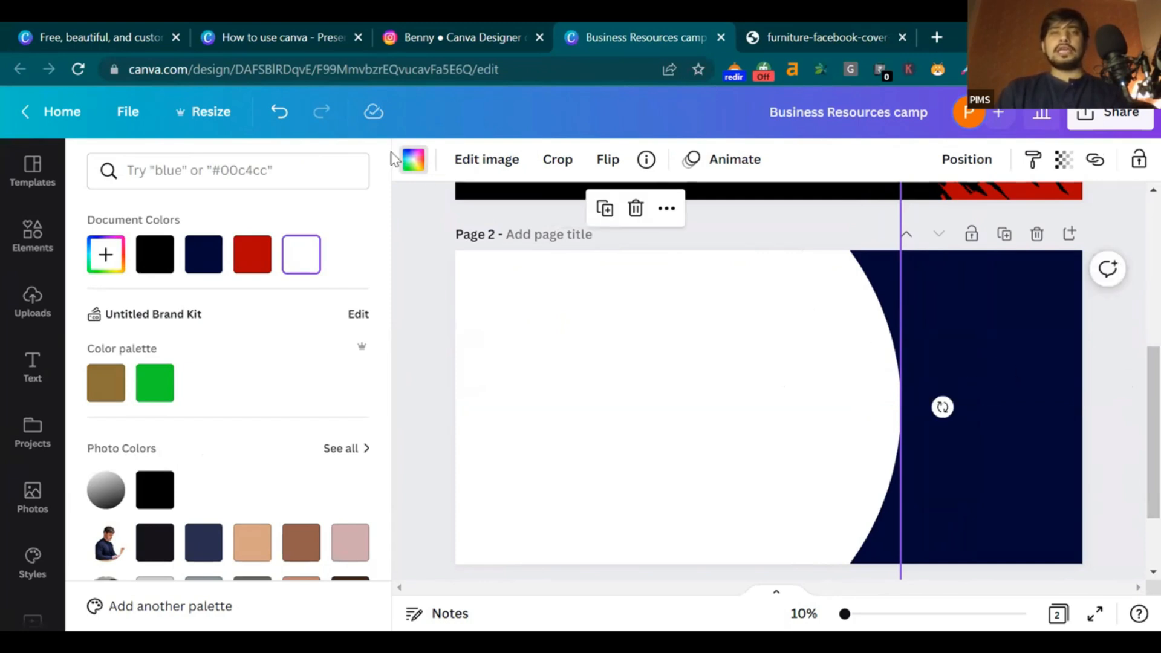
{"action": "left_click", "coordinate": [106, 254]}
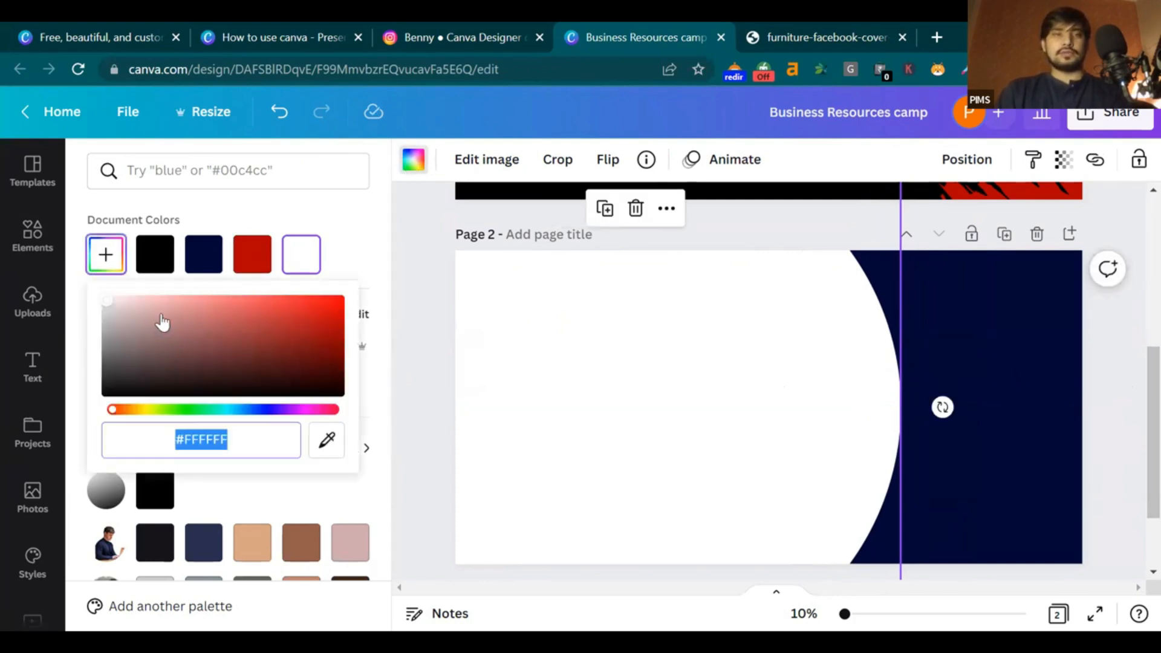
{"action": "left_click_drag", "start_coordinate": [111, 310], "coordinate": [57, 315]}
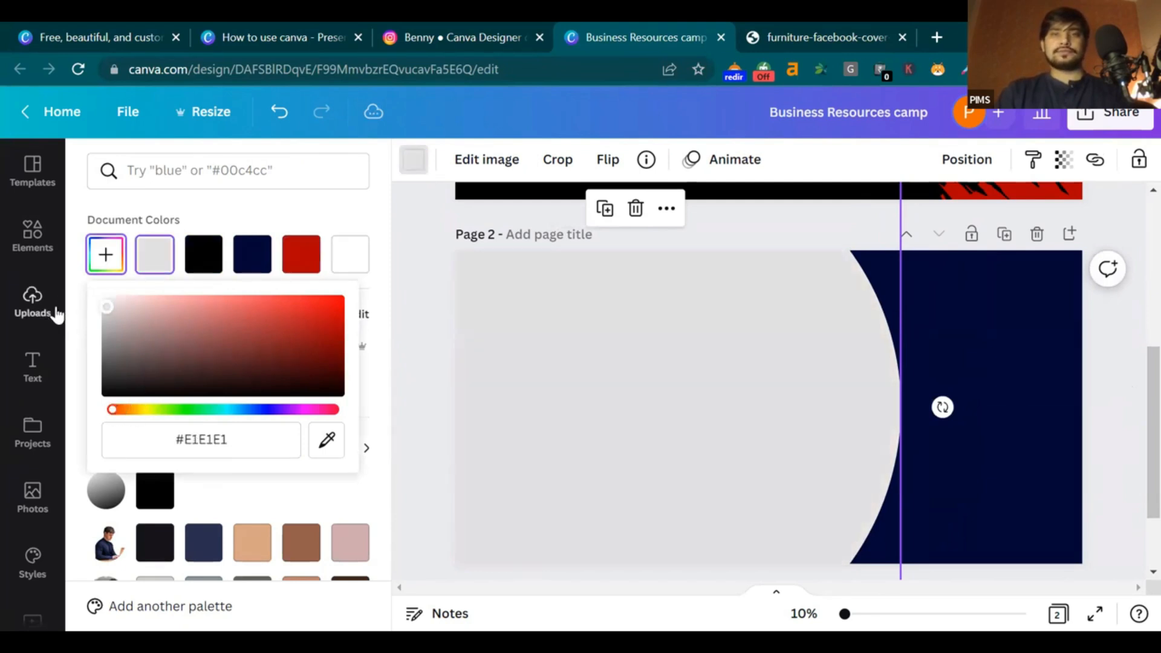
Make the second curved shape white and shift it right, leaving a thin grey band beside the navy
{"action": "left_click", "coordinate": [430, 283]}
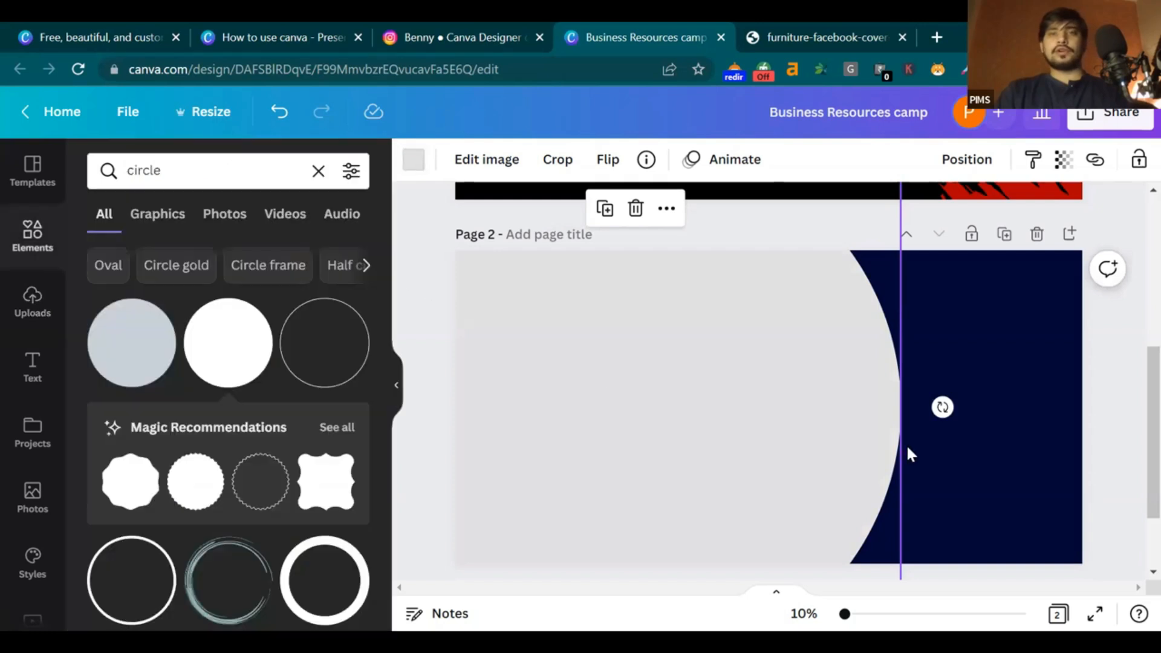
{"action": "left_click_drag", "start_coordinate": [868, 434], "coordinate": [788, 431]}
{"action": "left_click", "coordinate": [789, 431]}
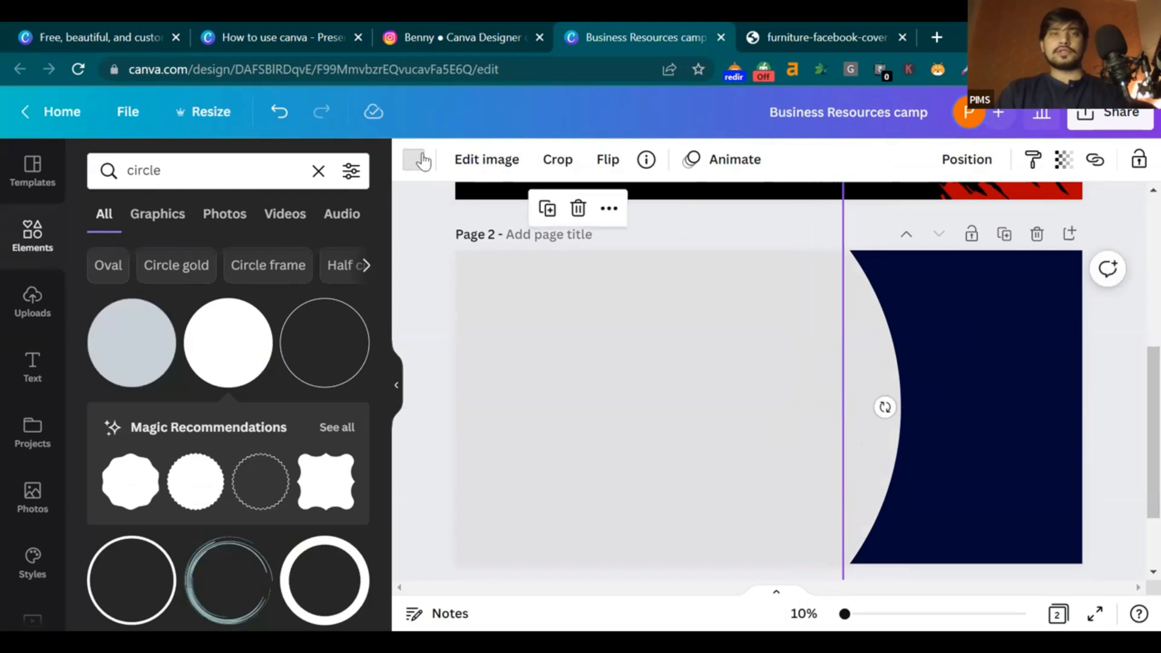
{"action": "left_click", "coordinate": [413, 159]}
{"action": "left_click", "coordinate": [350, 254]}
{"action": "left_click_drag", "start_coordinate": [718, 394], "coordinate": [745, 399]}
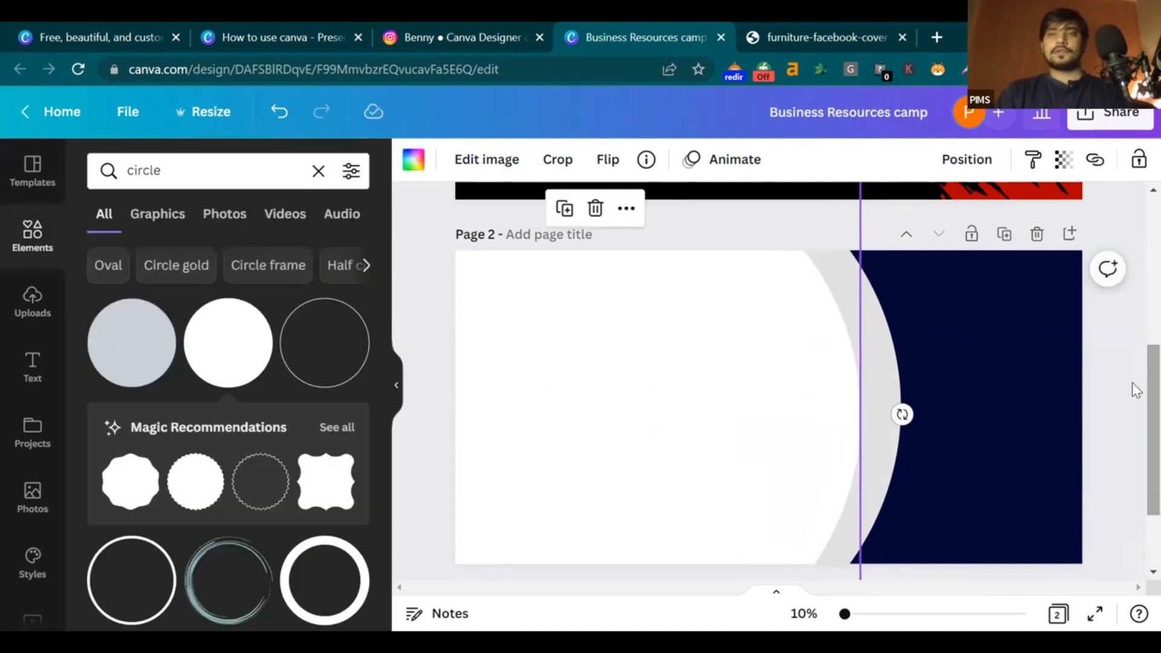
{"action": "left_click", "coordinate": [764, 34]}
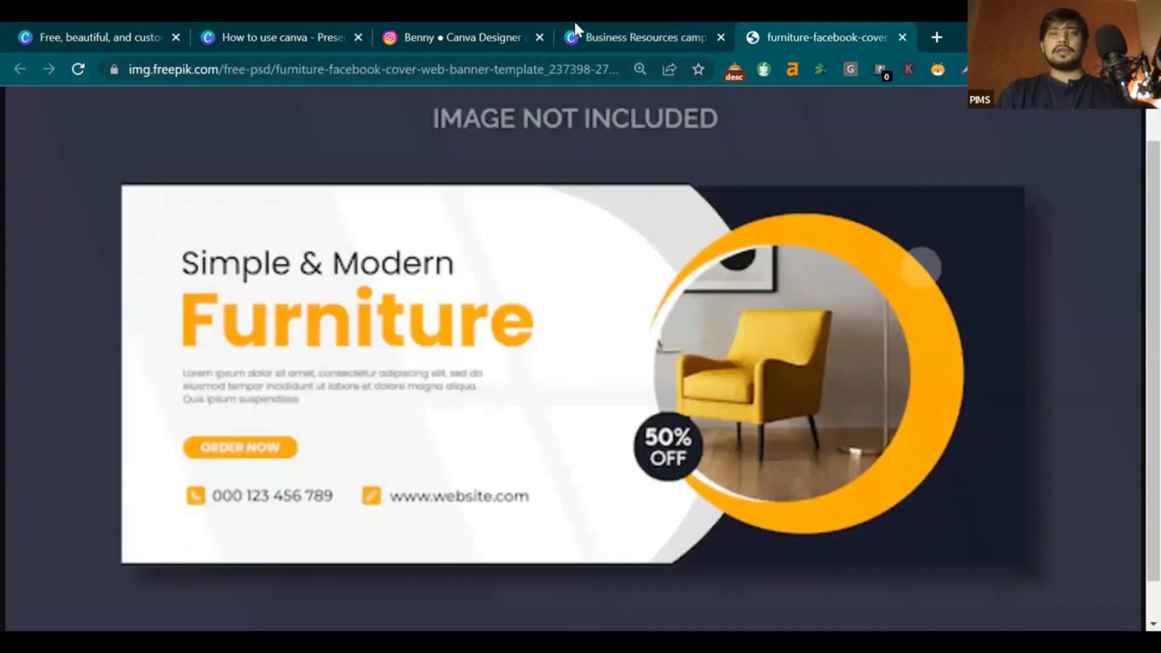
{"action": "left_click", "coordinate": [611, 29]}
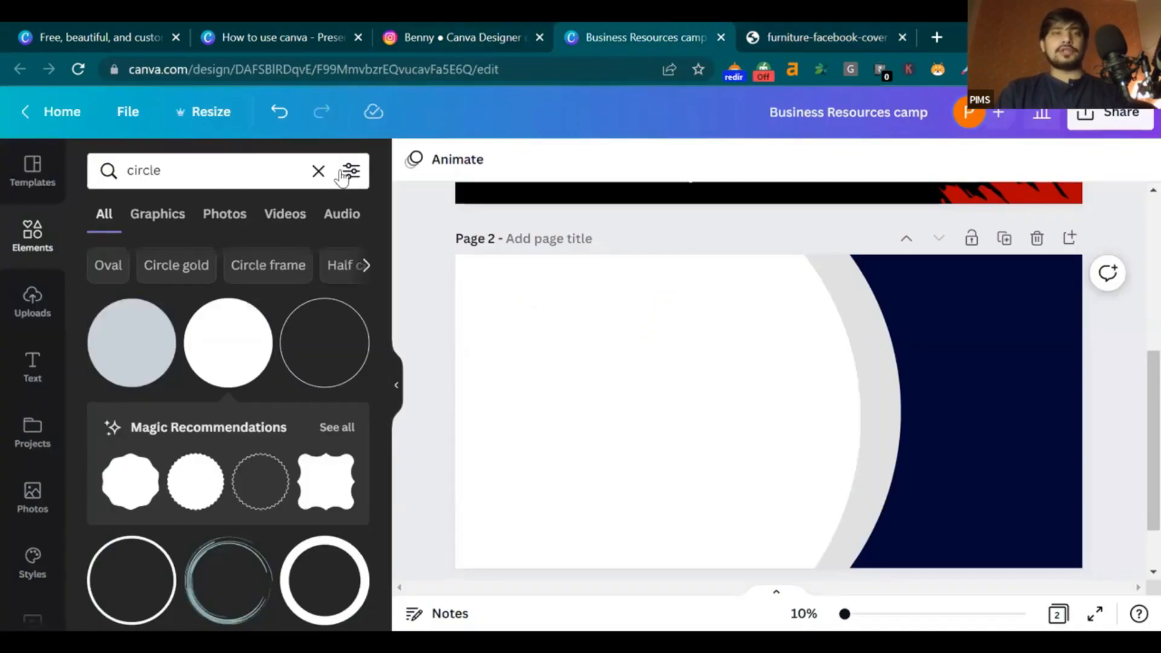
Search Elements for 'frame' and place an enlarged circular photo frame over the navy area on the right
{"action": "left_click", "coordinate": [318, 171]}
{"action": "type", "text": "frame"}
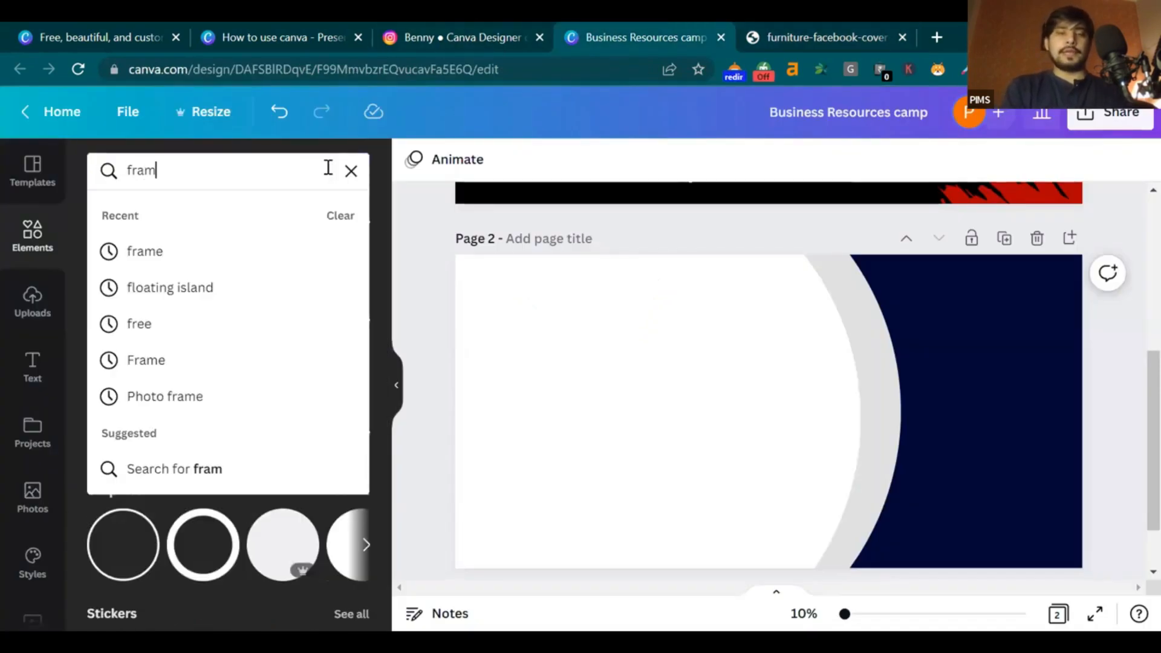
{"action": "key", "text": "Return"}
{"action": "left_click", "coordinate": [130, 362]}
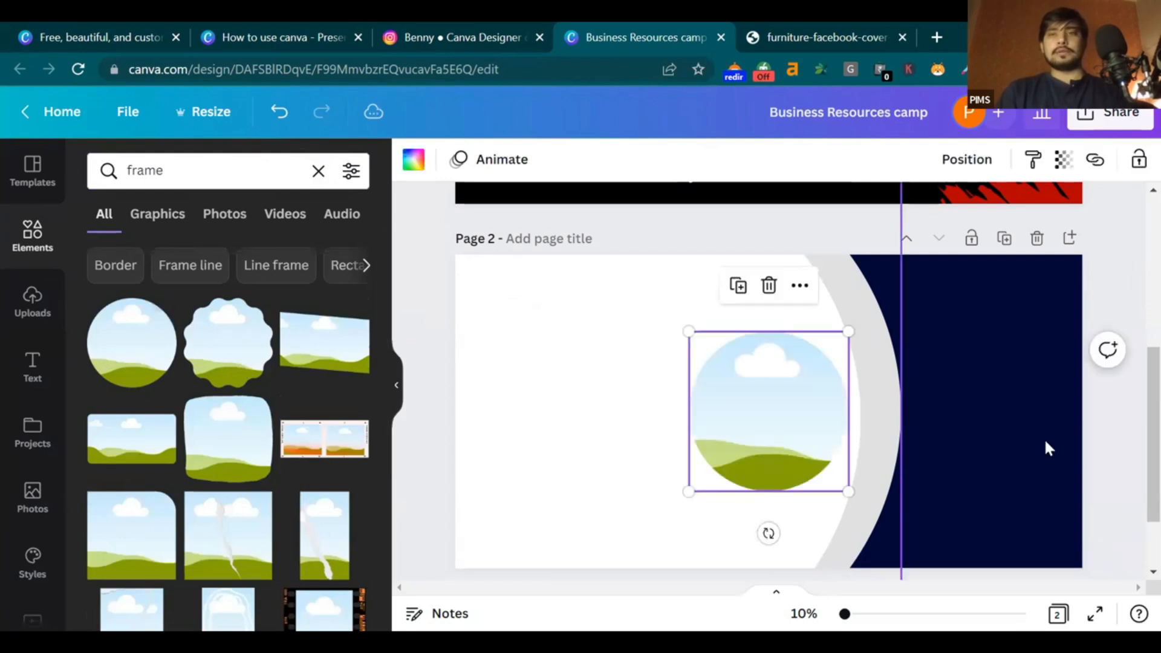
{"action": "left_click_drag", "start_coordinate": [849, 330], "coordinate": [937, 399]}
{"action": "left_click_drag", "start_coordinate": [1019, 288], "coordinate": [1030, 285]}
{"action": "left_click_drag", "start_coordinate": [967, 397], "coordinate": [964, 402]}
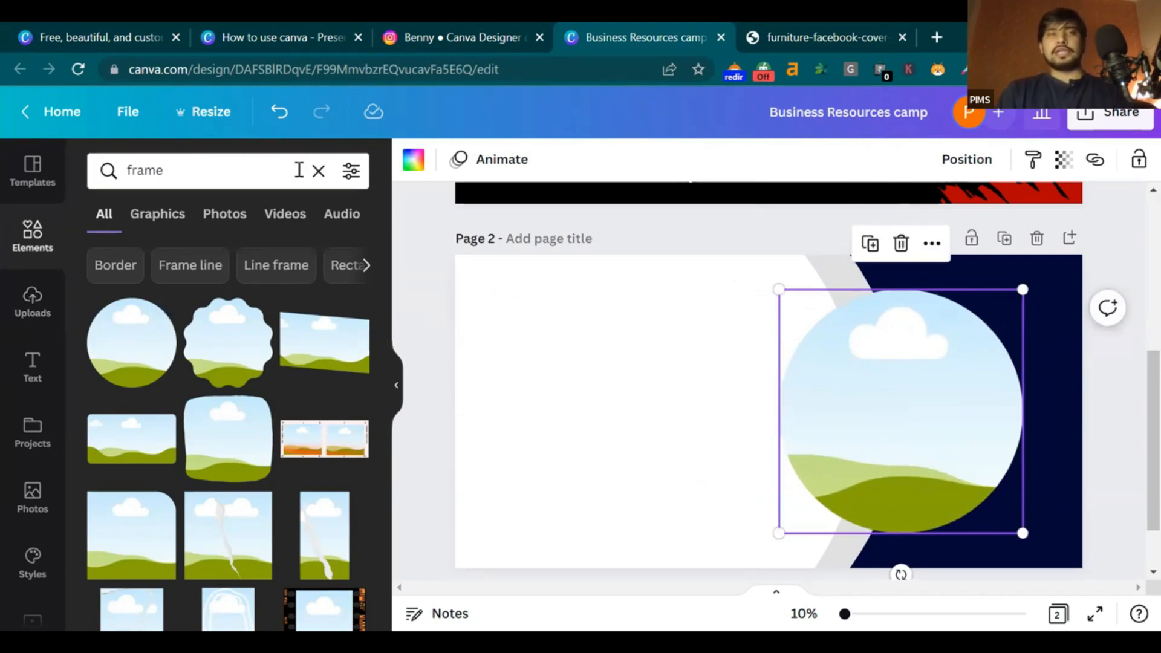
{"action": "left_click", "coordinate": [318, 173]}
Search Photos for 'furniture' and drop the wooden cabinet photo into the circular frame
{"action": "type", "text": "f"}
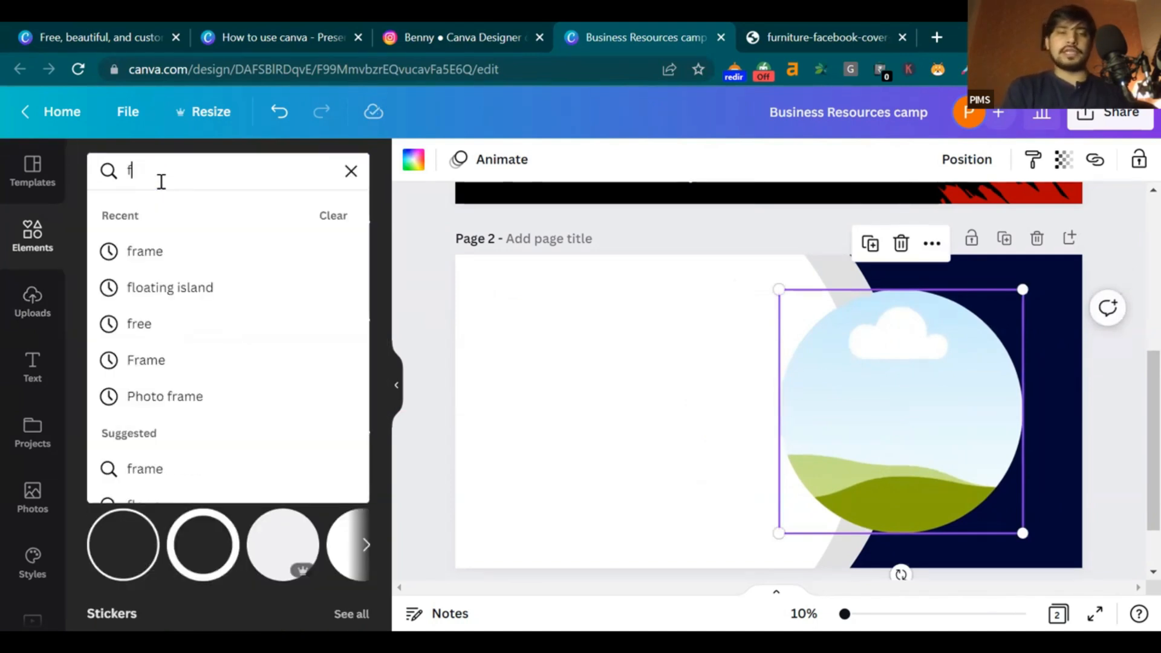
{"action": "type", "text": "urn"}
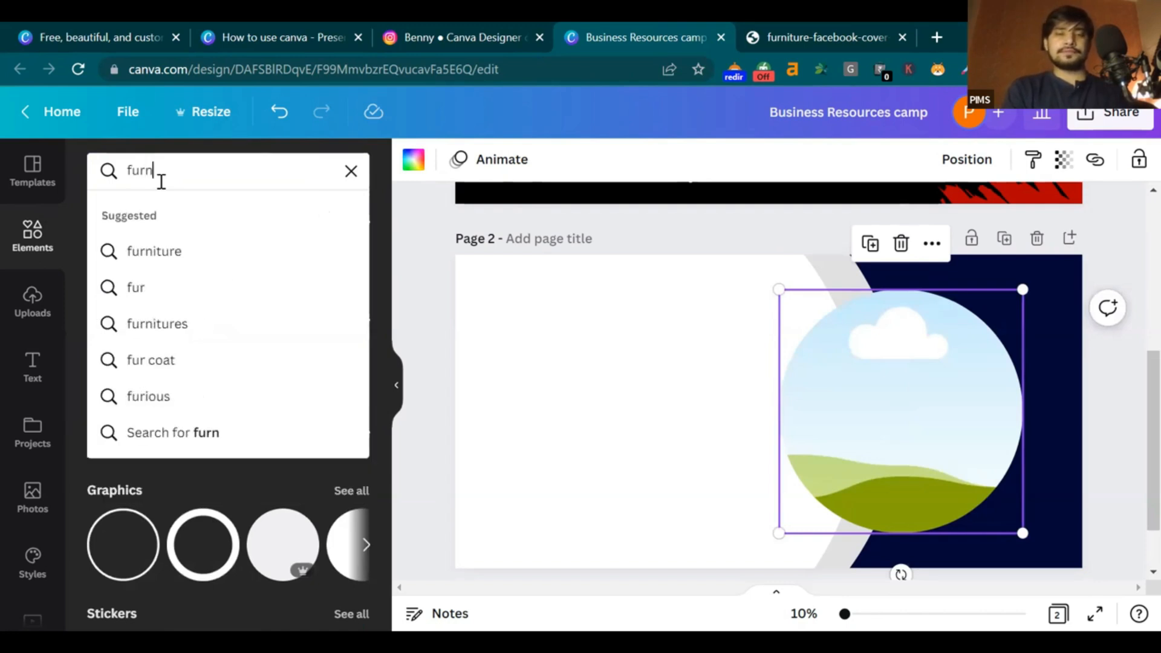
{"action": "type", "text": "iture"}
{"action": "key", "text": "Return"}
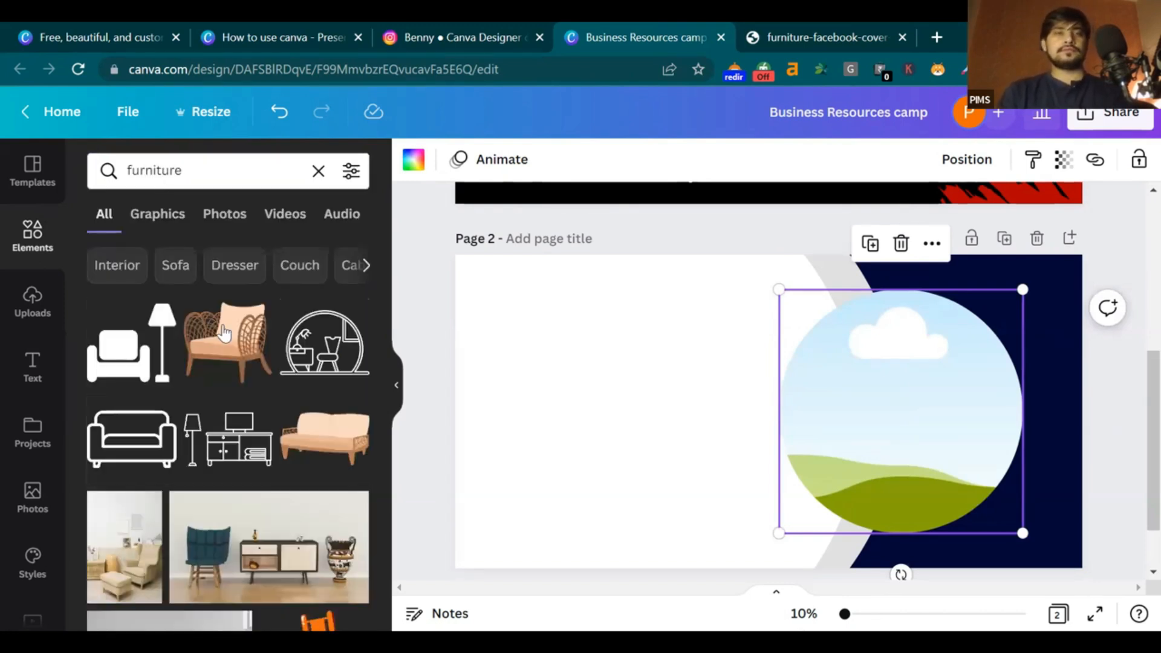
{"action": "left_click", "coordinate": [210, 224]}
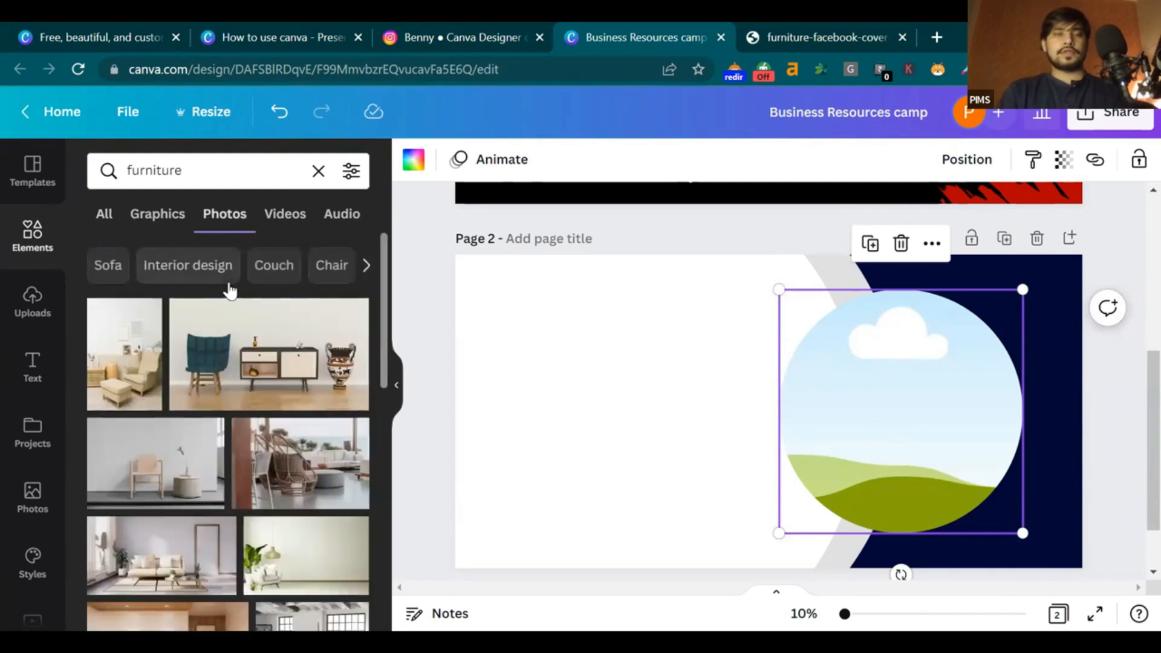
{"action": "scroll", "coordinate": [153, 392], "scroll_direction": "down", "scroll_amount": 3}
{"action": "scroll", "coordinate": [153, 392], "scroll_direction": "down", "scroll_amount": 2}
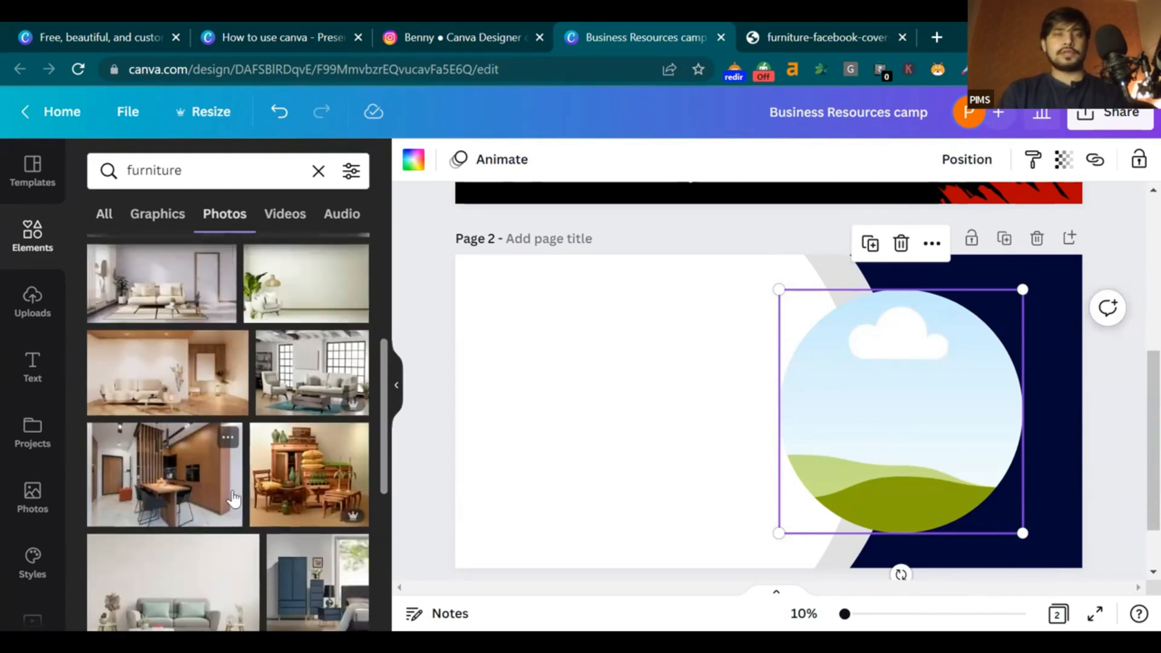
{"action": "scroll", "coordinate": [233, 499], "scroll_direction": "down", "scroll_amount": 10}
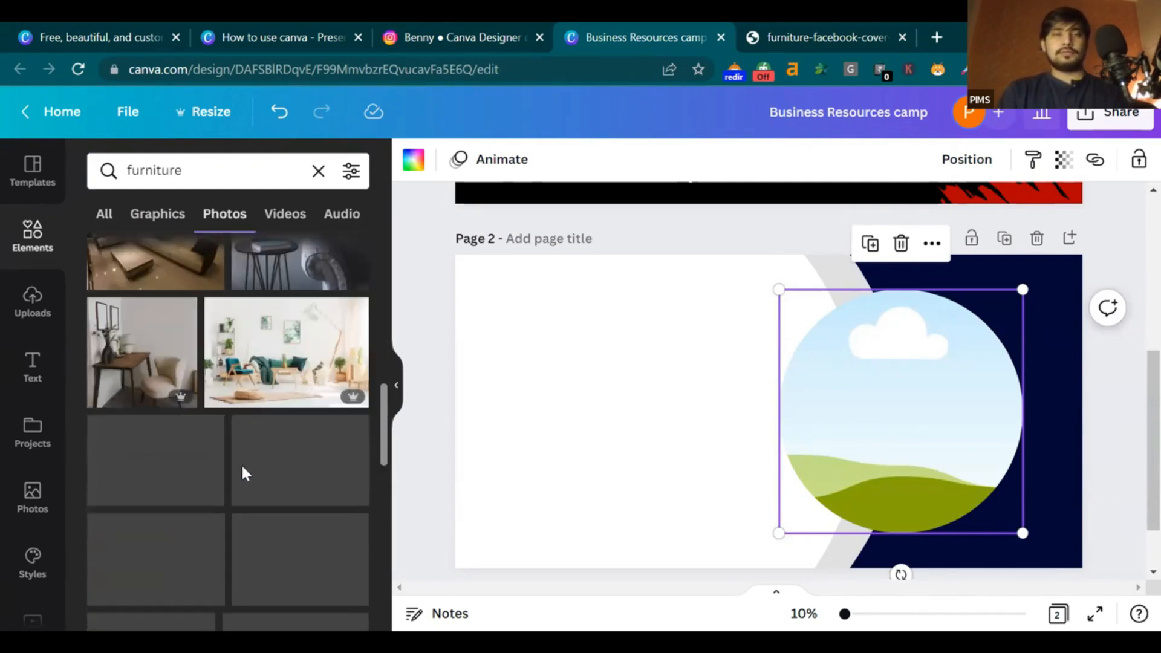
{"action": "scroll", "coordinate": [112, 481], "scroll_direction": "down", "scroll_amount": 2}
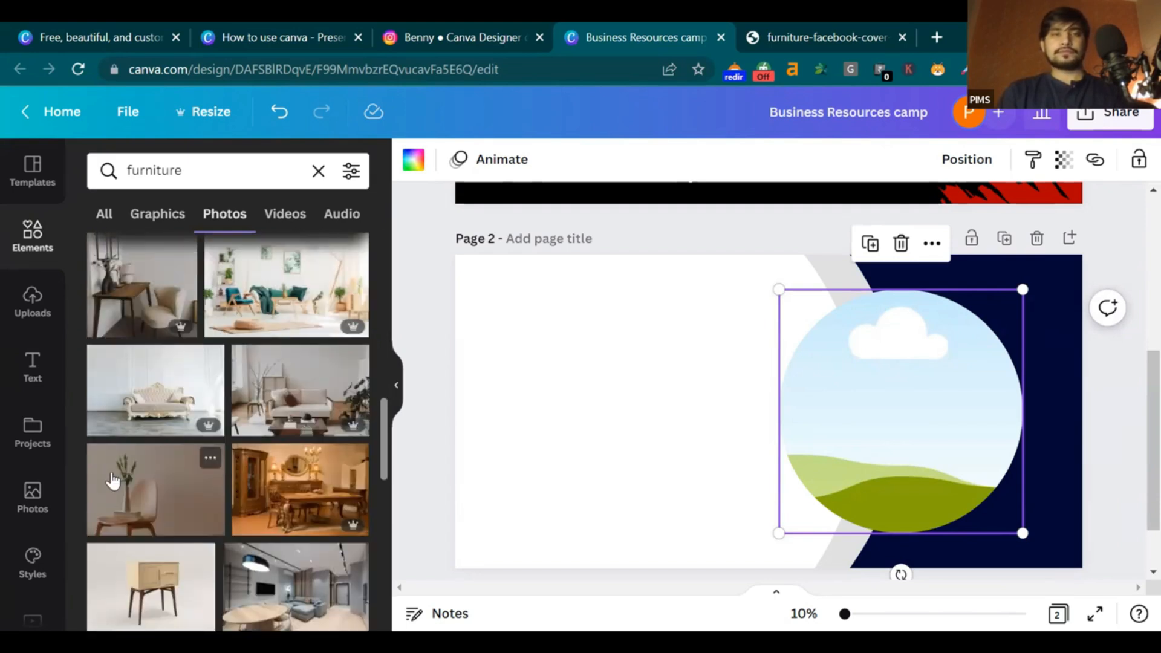
{"action": "scroll", "coordinate": [145, 495], "scroll_direction": "down", "scroll_amount": 4}
{"action": "left_click_drag", "start_coordinate": [365, 423], "coordinate": [895, 412]}
{"action": "double_click", "coordinate": [893, 414]}
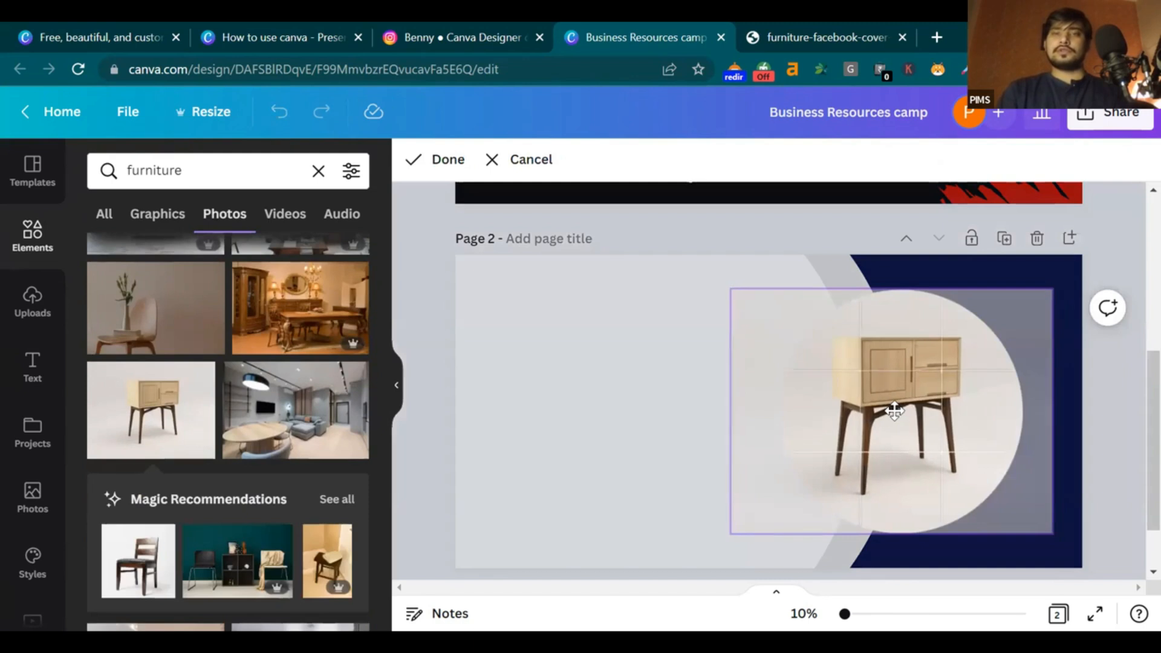
{"action": "left_click", "coordinate": [1084, 402]}
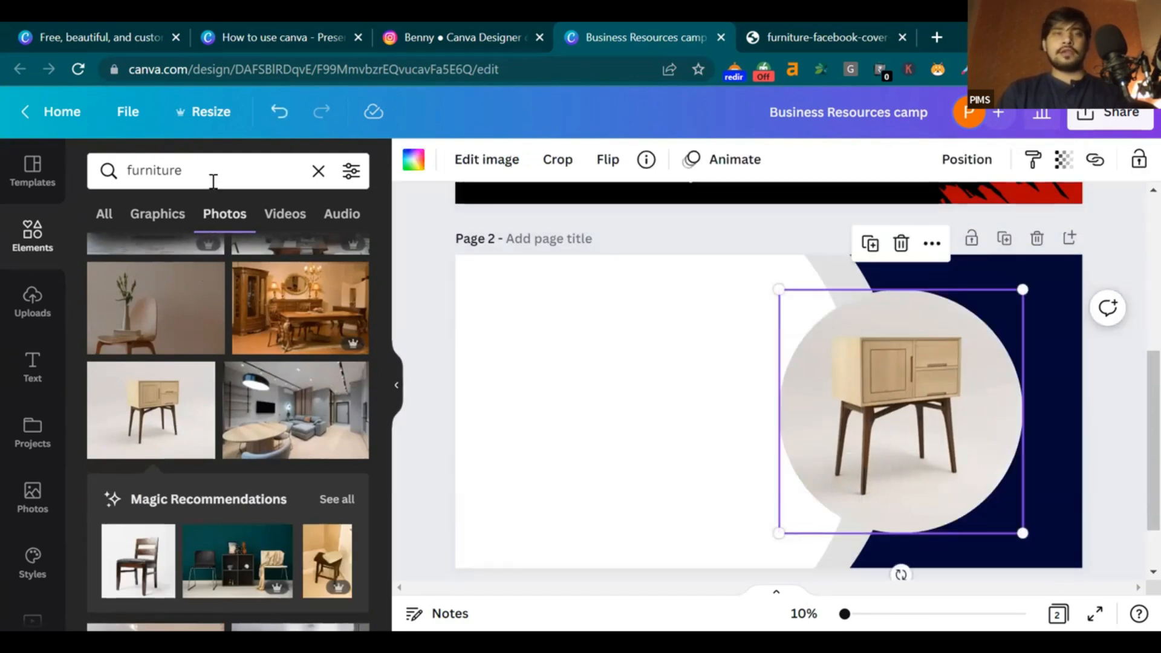
Search 'furniture orange' and drop the orange-armchair room photo into the frame, cropped around the chair
{"action": "left_click", "coordinate": [213, 179]}
{"action": "type", "text": "oran"}
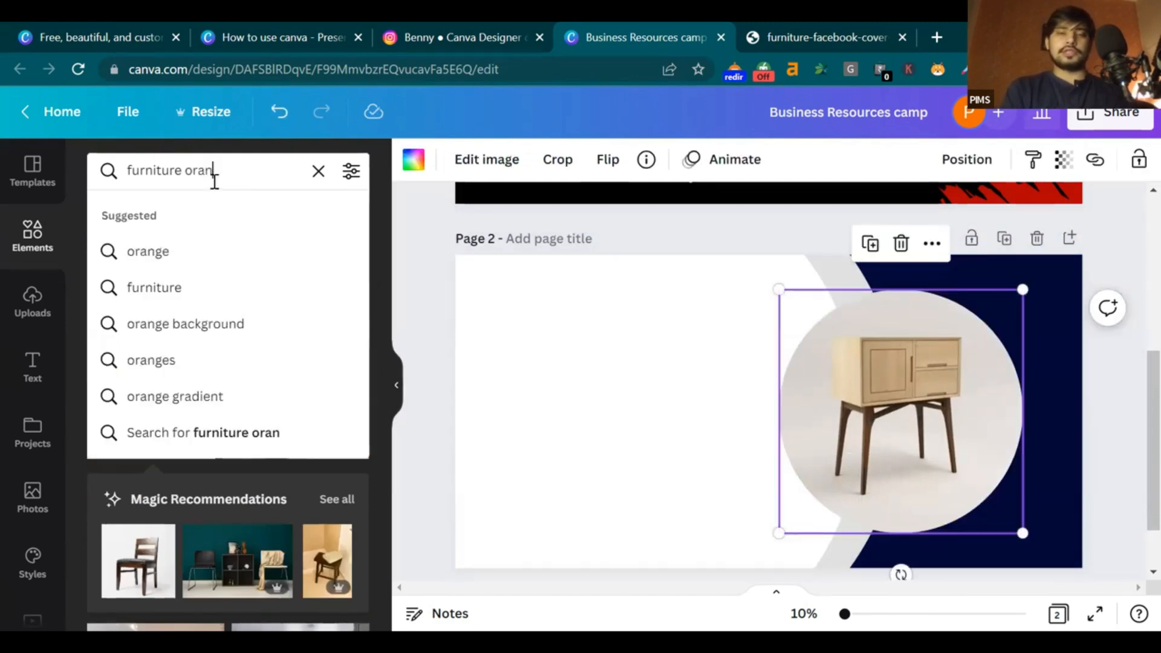
{"action": "type", "text": "ge"}
{"action": "key", "text": "Return"}
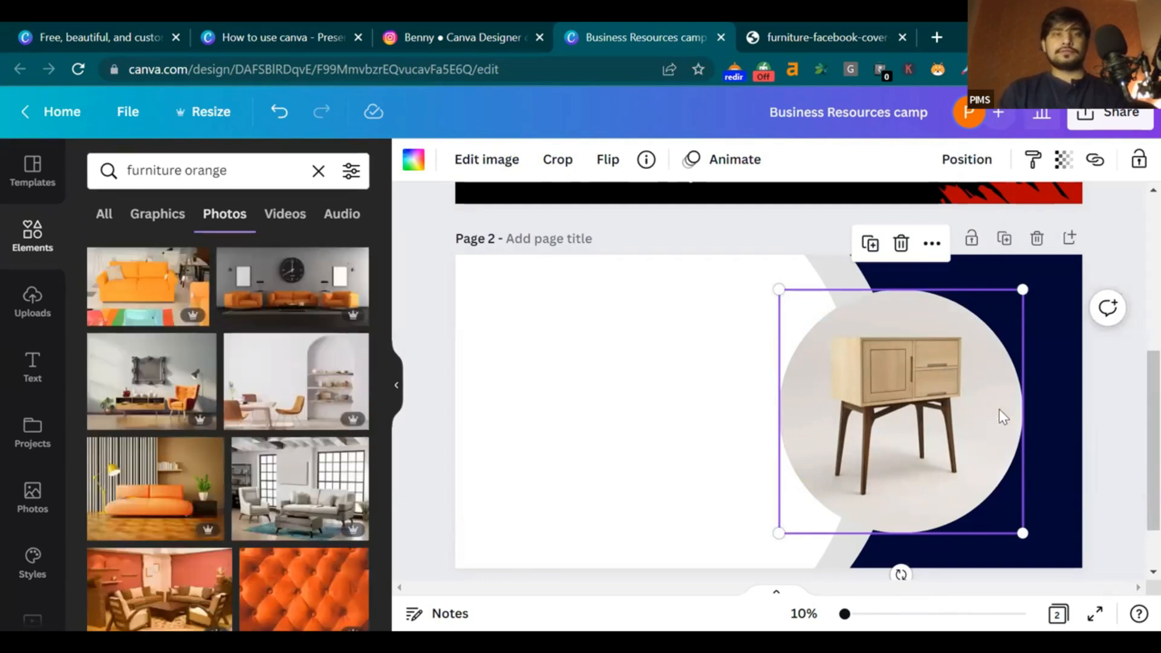
{"action": "scroll", "coordinate": [320, 412], "scroll_direction": "down", "scroll_amount": 5}
{"action": "scroll", "coordinate": [258, 409], "scroll_direction": "up", "scroll_amount": 3}
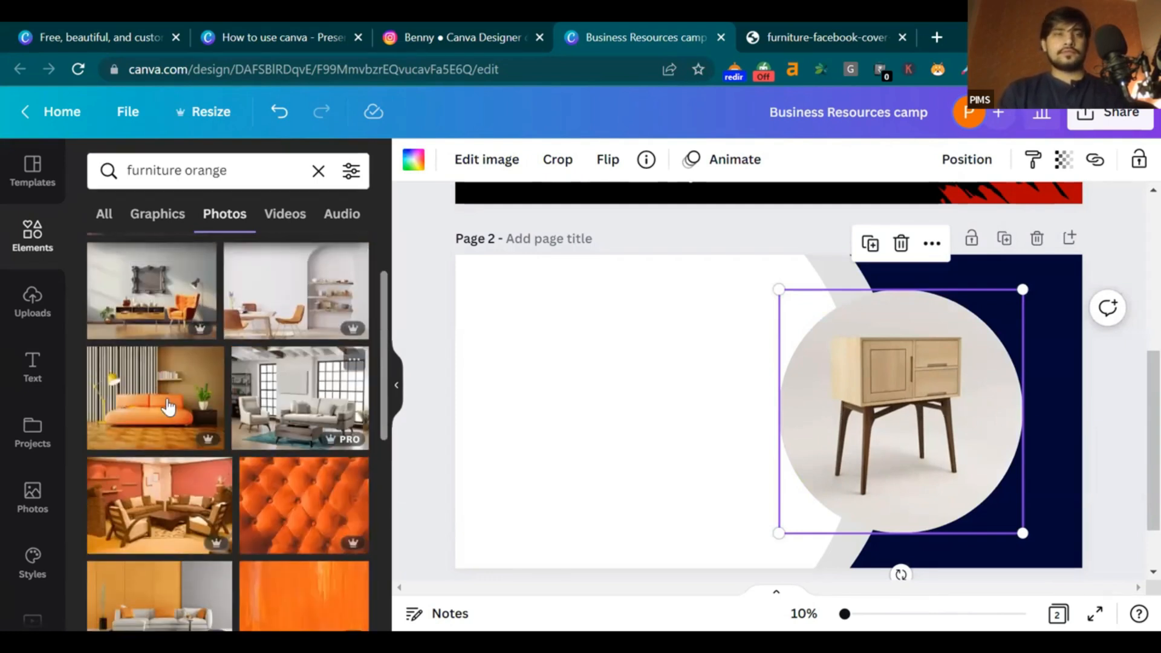
{"action": "left_click_drag", "start_coordinate": [906, 361], "coordinate": [910, 364]}
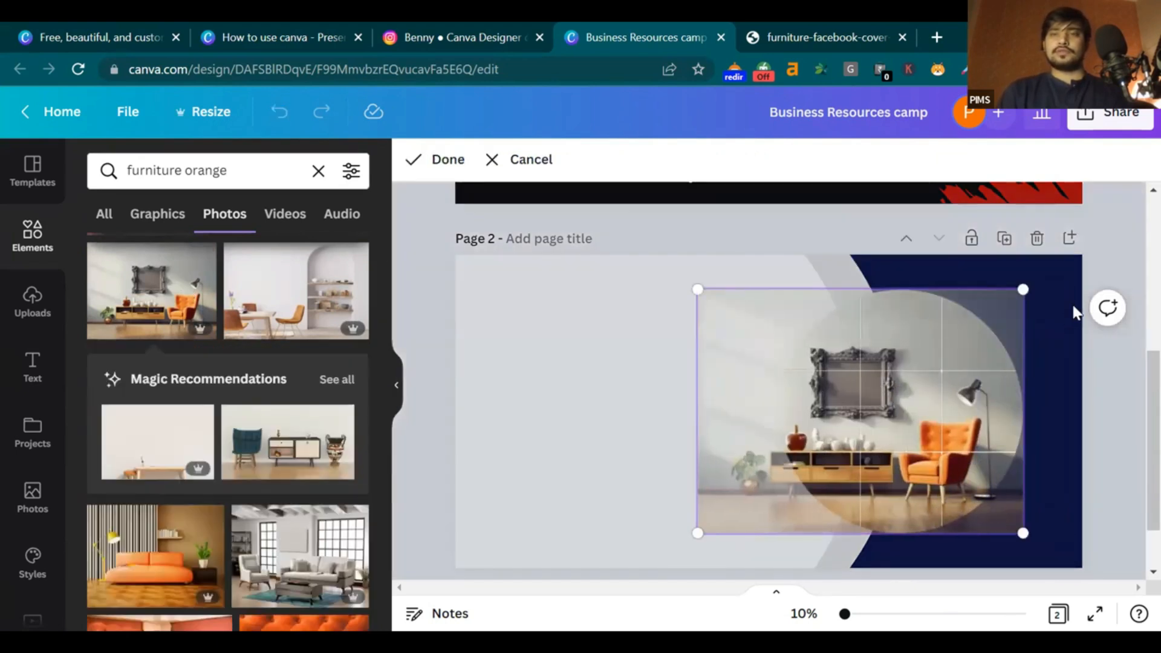
{"action": "left_click_drag", "start_coordinate": [1025, 289], "coordinate": [1130, 209]}
{"action": "left_click_drag", "start_coordinate": [1061, 463], "coordinate": [934, 462]}
{"action": "left_click_drag", "start_coordinate": [593, 213], "coordinate": [461, 188]}
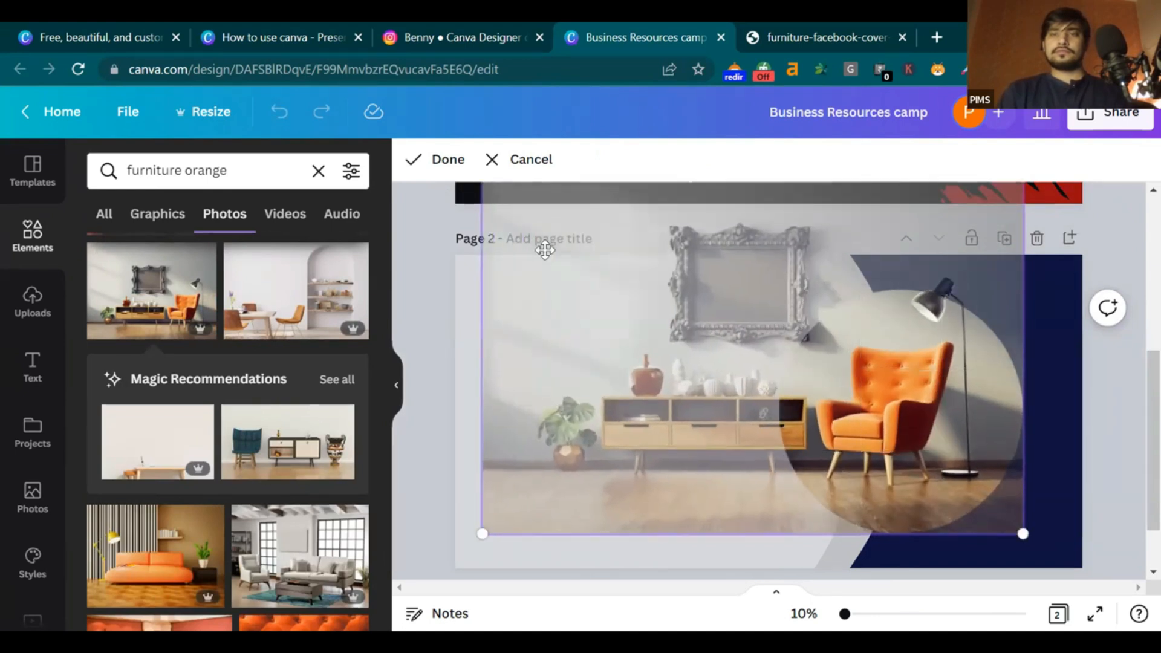
{"action": "left_click_drag", "start_coordinate": [942, 448], "coordinate": [941, 477]}
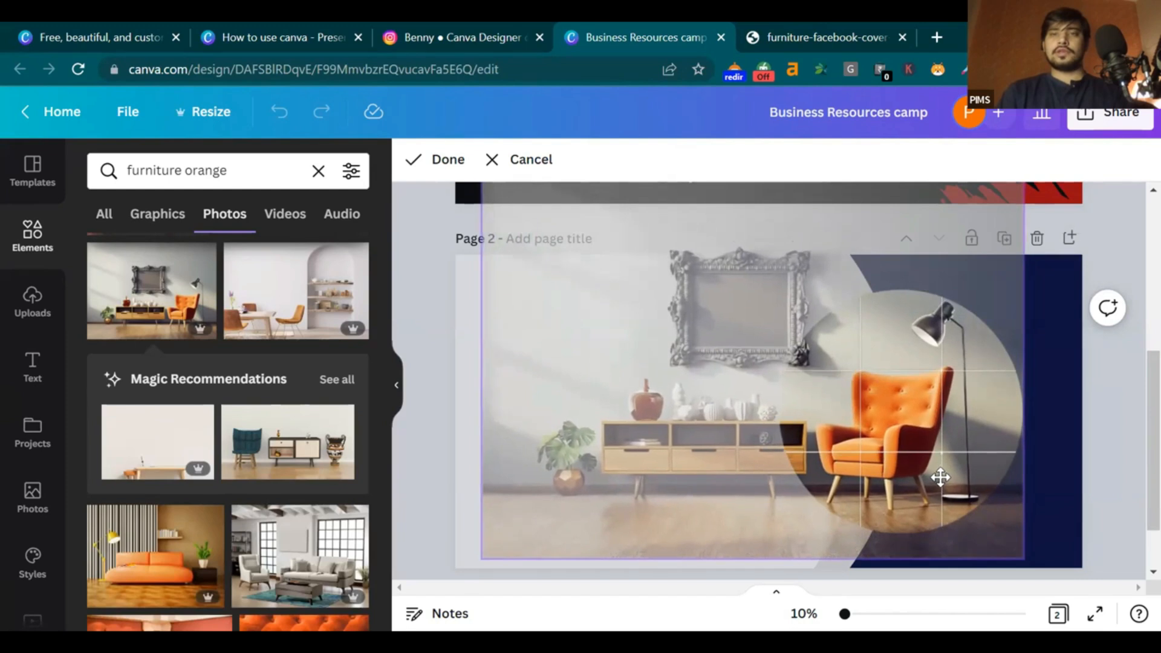
{"action": "left_click", "coordinate": [1123, 436]}
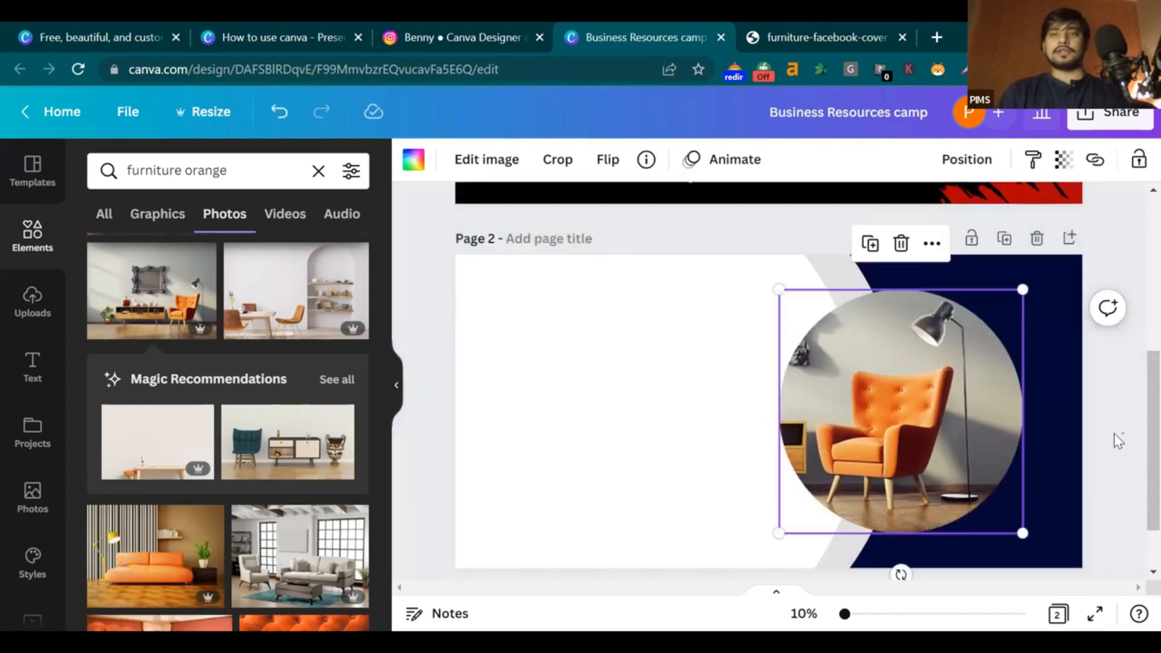
Nudge the armchair photo slightly right and up inside the circular frame
{"action": "double_click", "coordinate": [922, 425]}
{"action": "left_click_drag", "start_coordinate": [920, 427], "coordinate": [928, 426]}
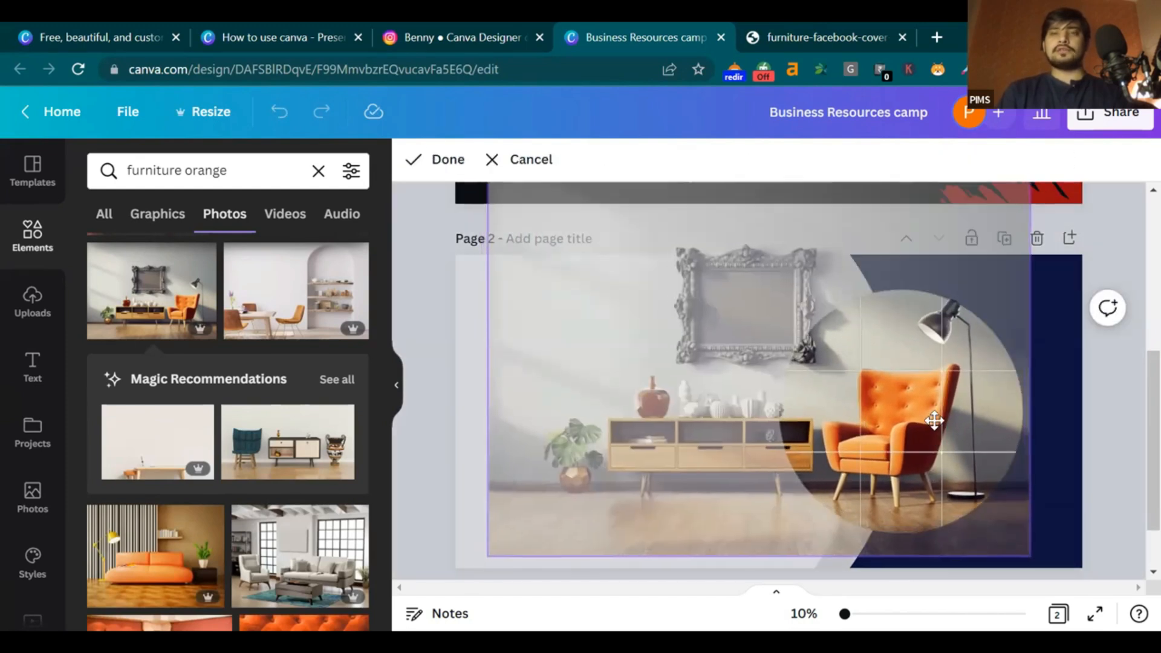
{"action": "left_click", "coordinate": [1059, 375]}
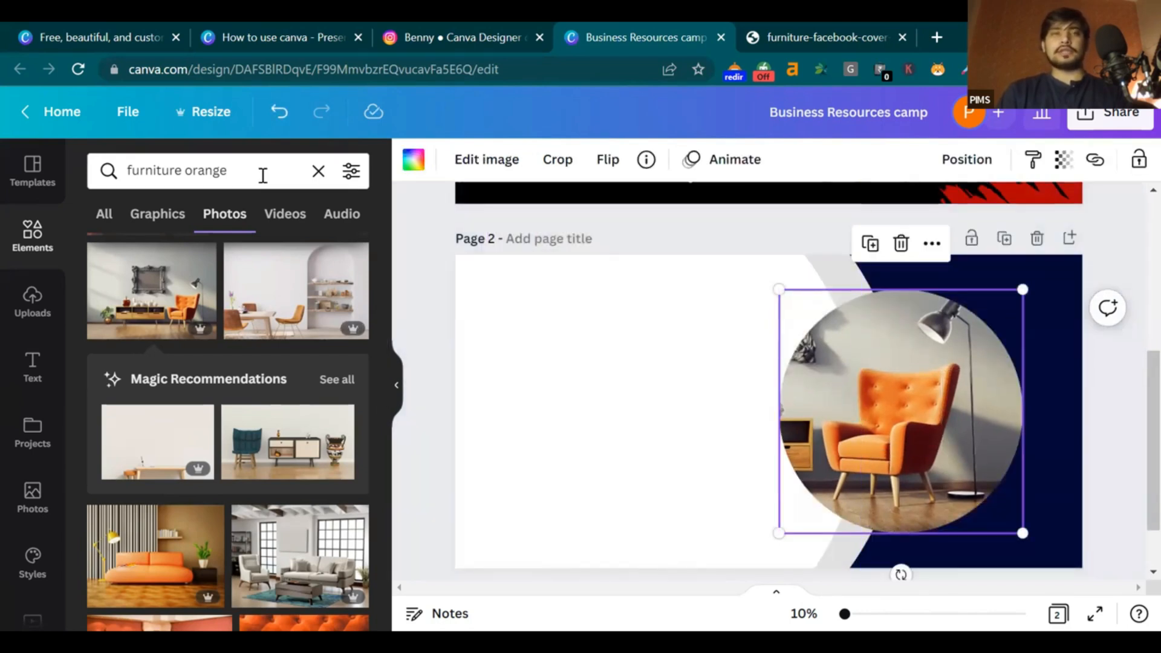
Add a solid circle from a 'circle' Elements search and colour it orange from Photo Colors
{"action": "left_click", "coordinate": [317, 171]}
{"action": "type", "text": "ci"}
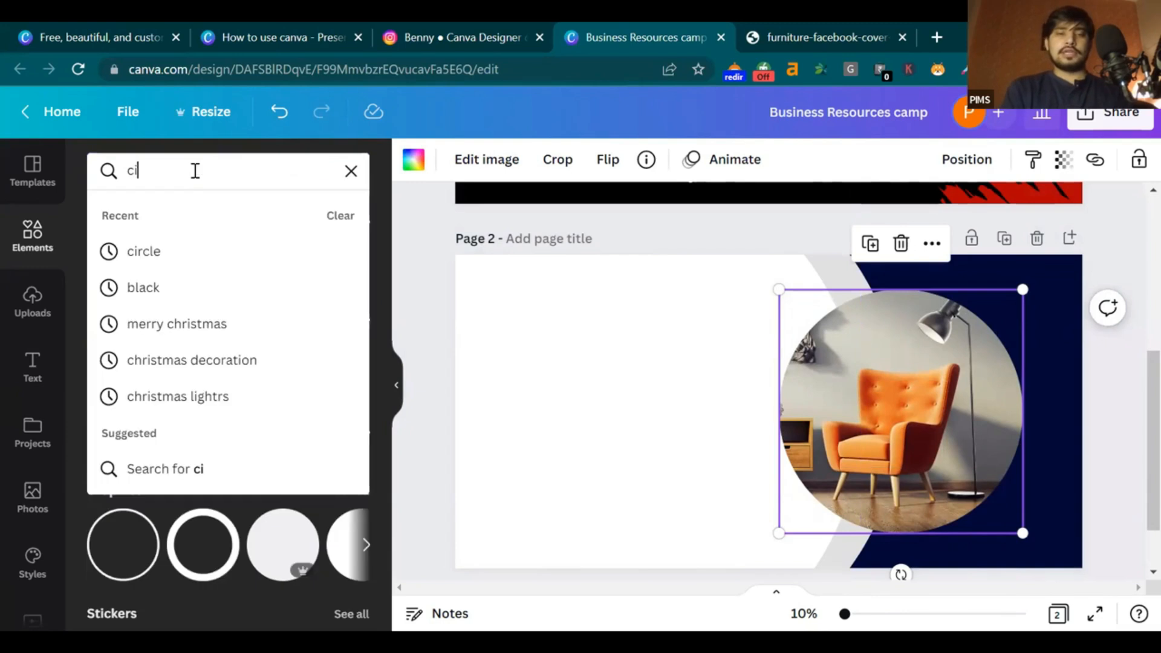
{"action": "type", "text": "rcle"}
{"action": "key", "text": "Return"}
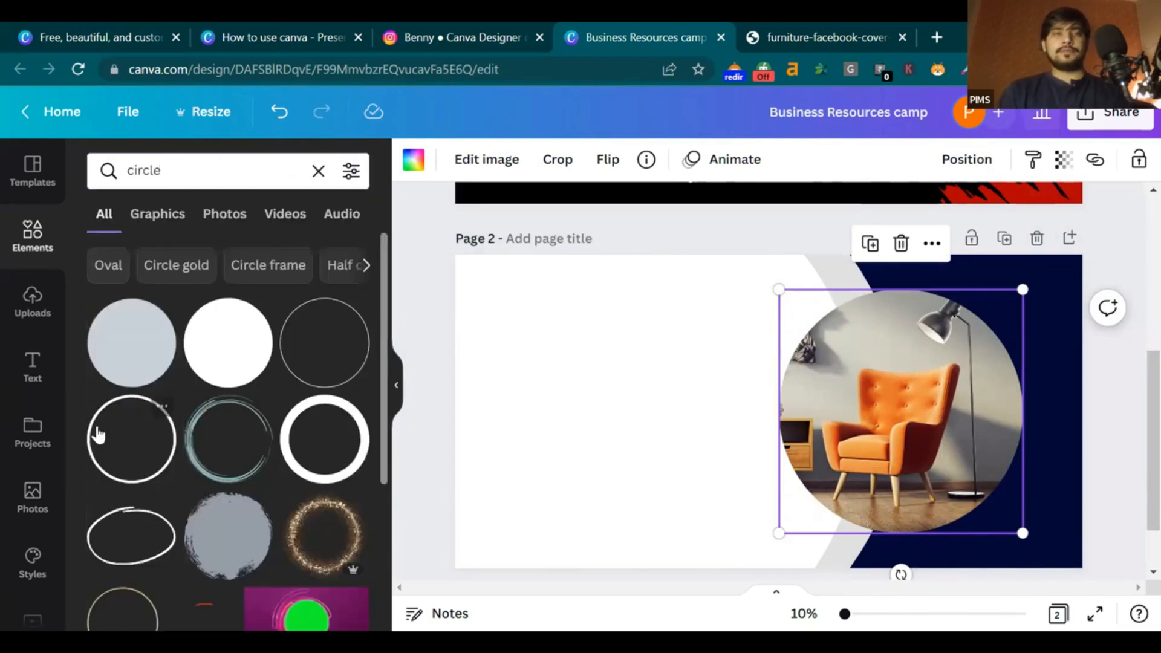
{"action": "left_click", "coordinate": [131, 343]}
{"action": "left_click", "coordinate": [511, 159]}
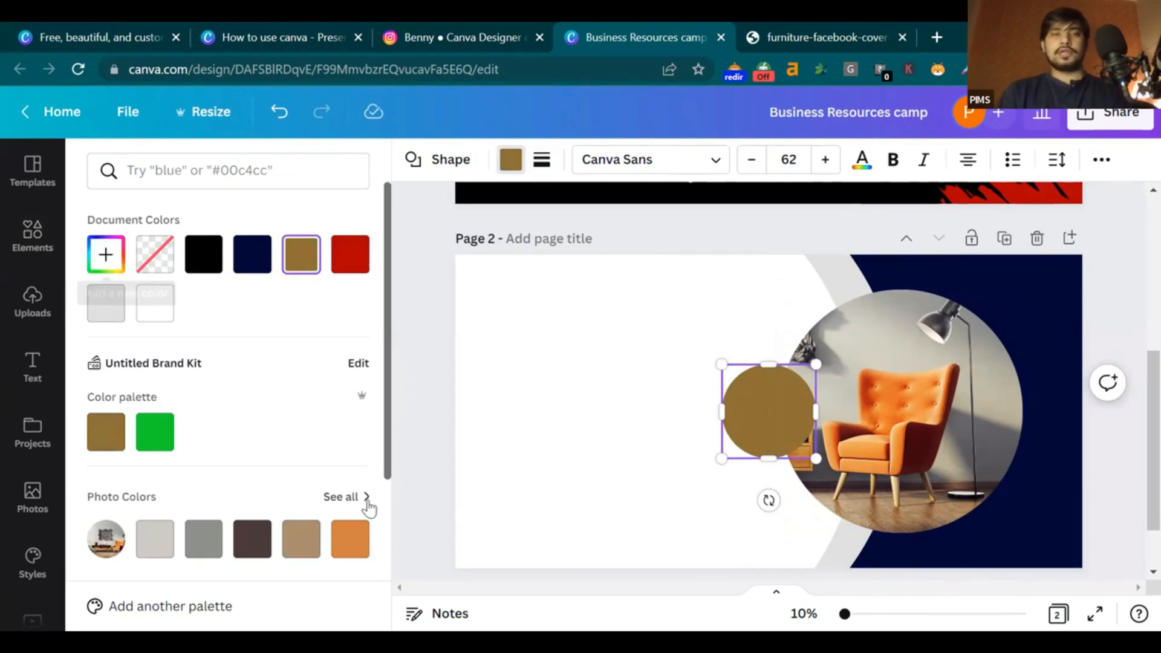
{"action": "left_click", "coordinate": [349, 539]}
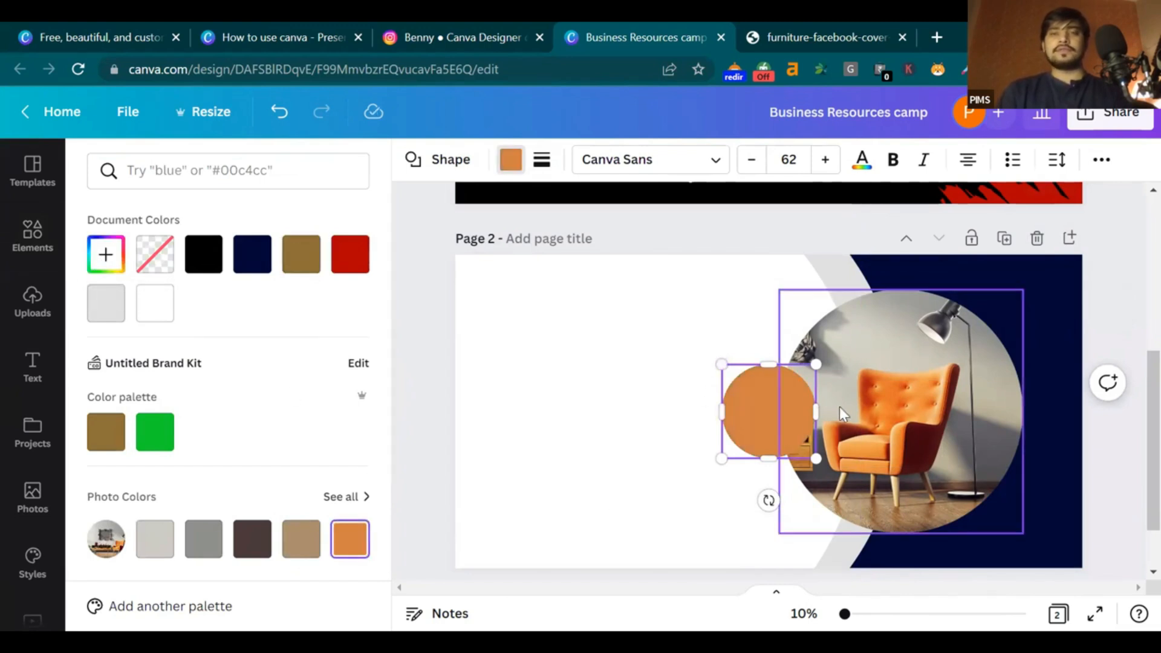
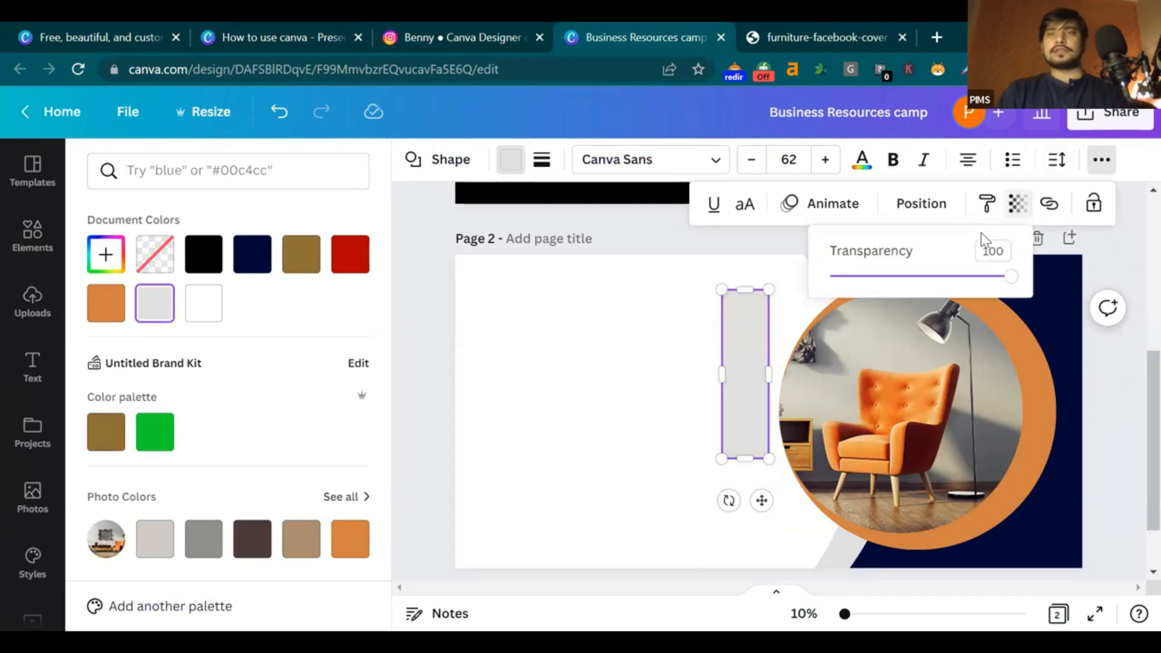
Make the grey rectangle stripe partly transparent and shift it further left
{"action": "left_click_drag", "start_coordinate": [957, 279], "coordinate": [905, 277]}
{"action": "left_click_drag", "start_coordinate": [743, 363], "coordinate": [521, 345]}
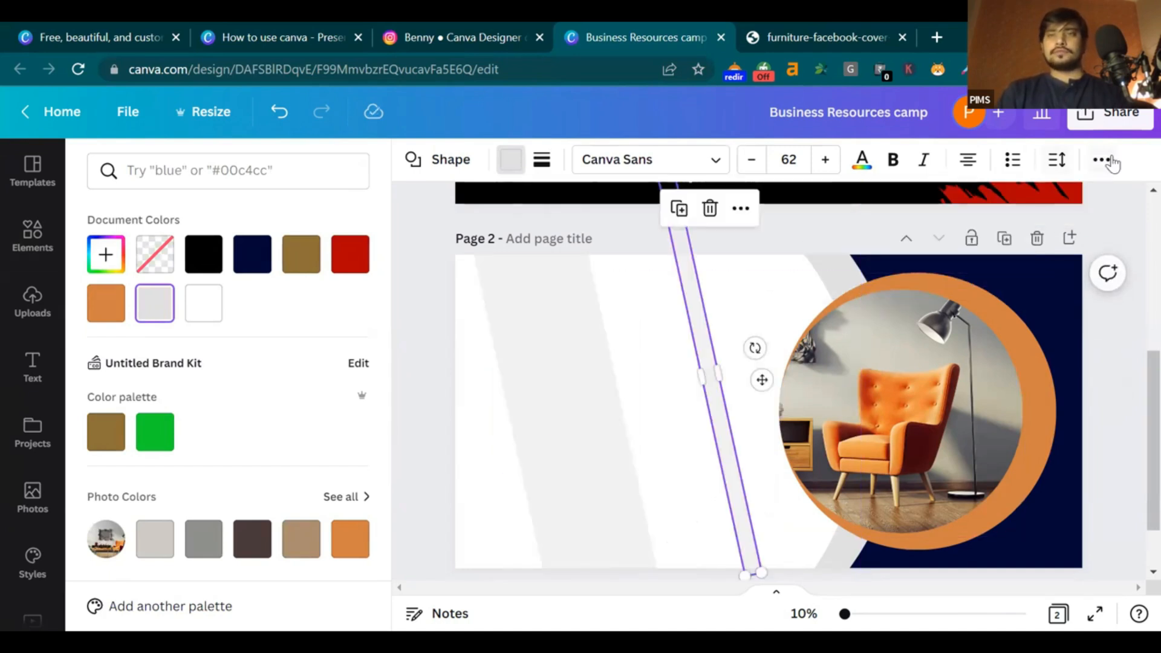
{"action": "left_click", "coordinate": [1102, 160]}
{"action": "left_click", "coordinate": [1018, 206]}
{"action": "left_click_drag", "start_coordinate": [905, 278], "coordinate": [871, 277]}
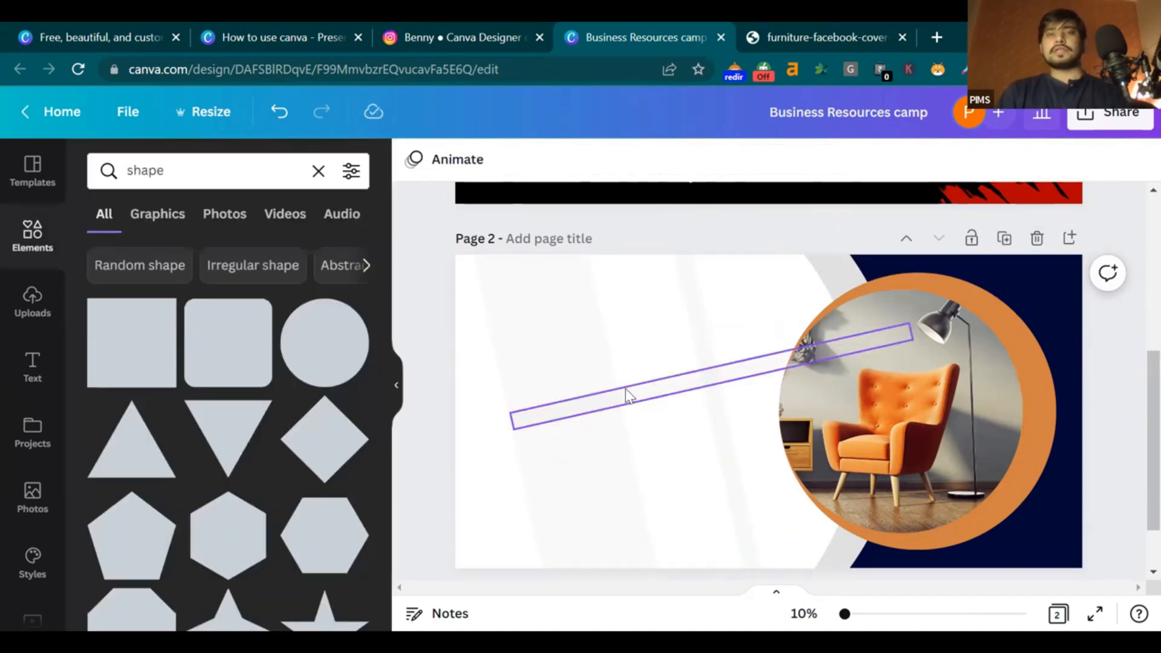
Send the diagonal stripe behind everything using Position > To back
{"action": "left_click", "coordinate": [626, 397]}
{"action": "left_click", "coordinate": [511, 161]}
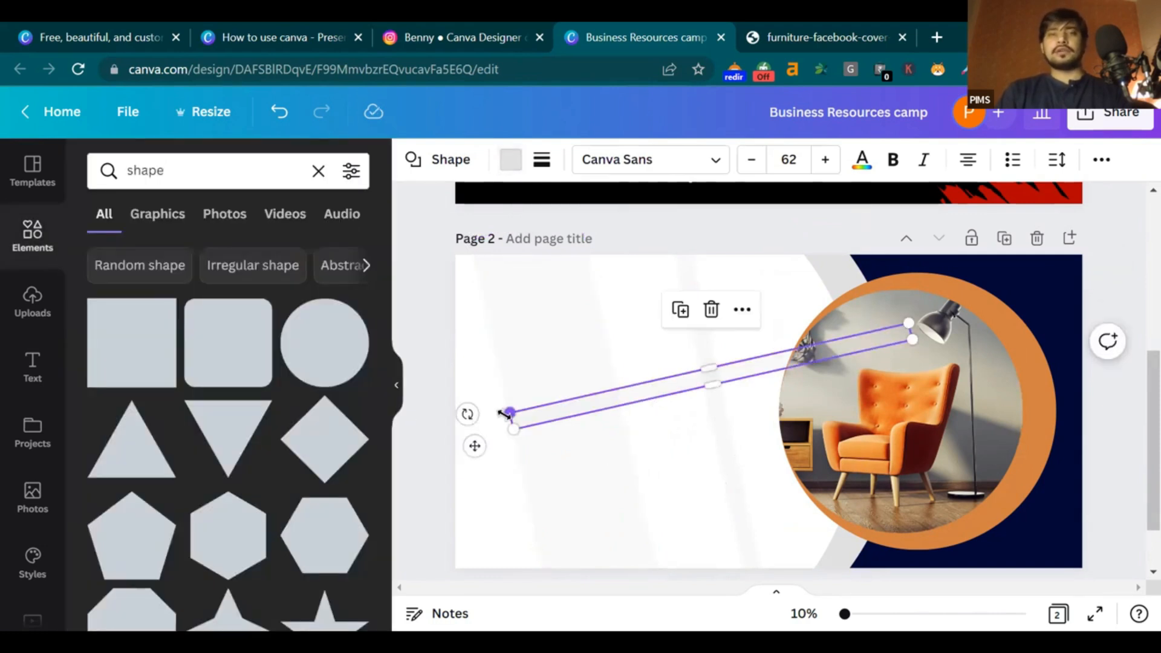
{"action": "left_click", "coordinate": [1010, 353]}
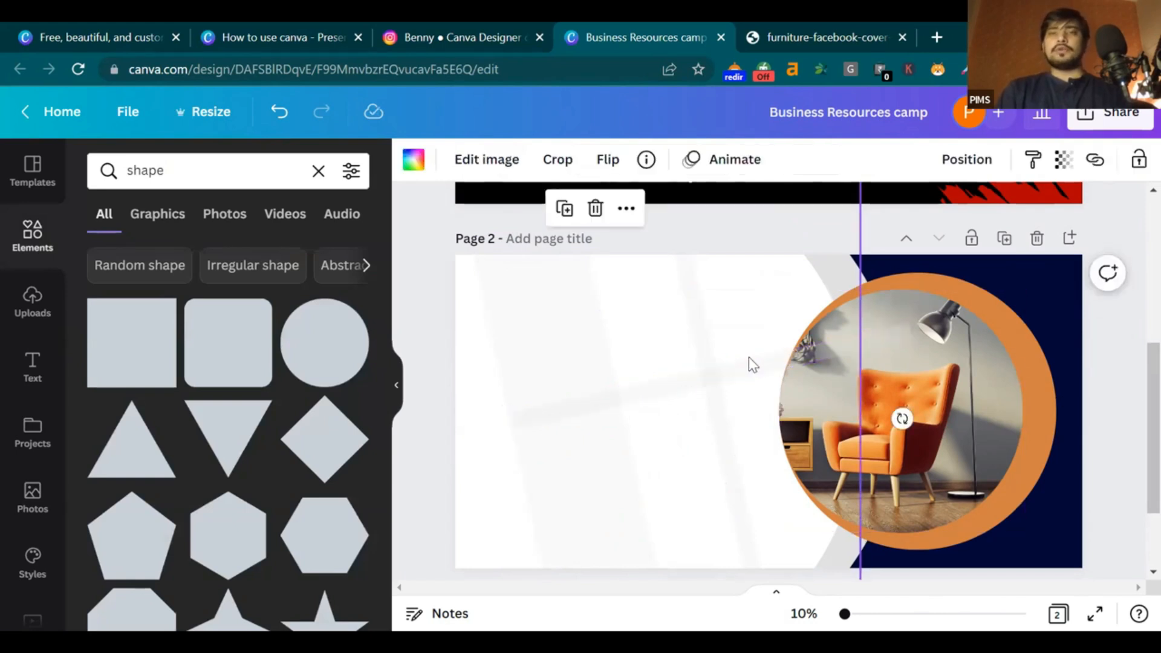
{"action": "left_click", "coordinate": [767, 363]}
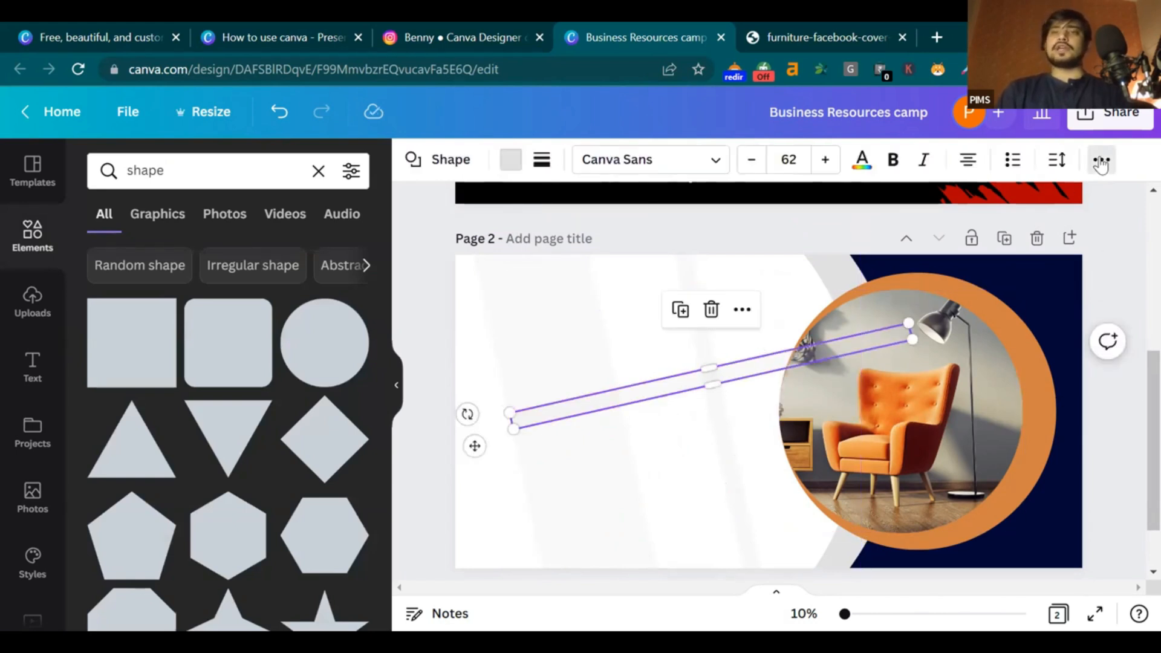
{"action": "left_click", "coordinate": [1101, 161]}
{"action": "left_click", "coordinate": [907, 208]}
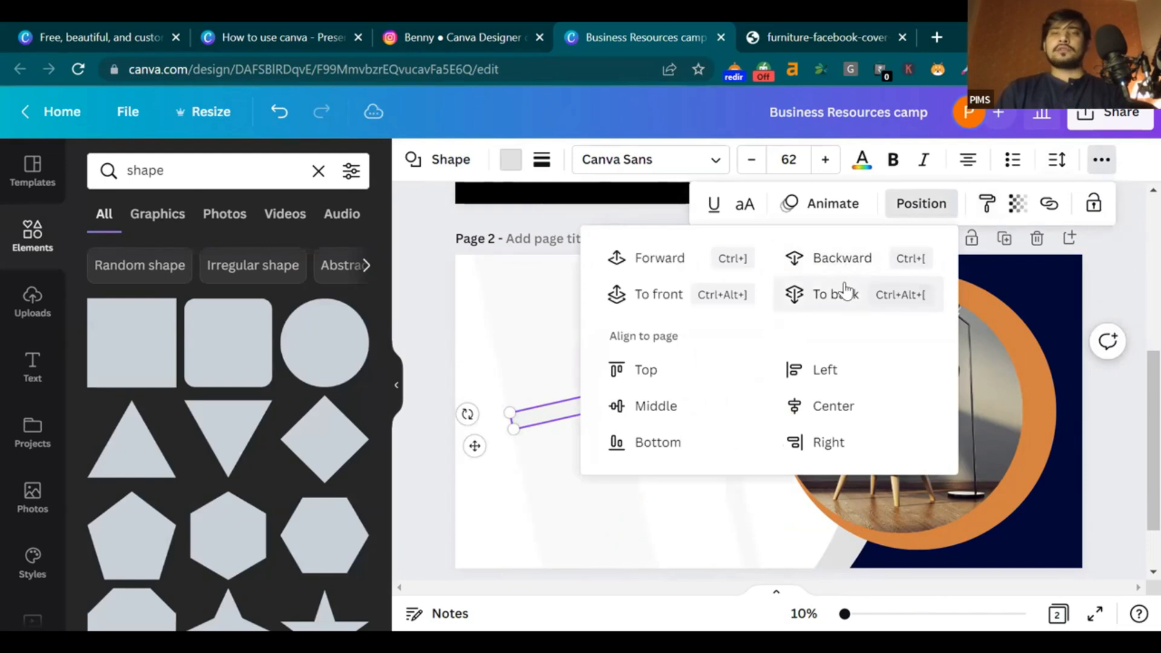
{"action": "left_click", "coordinate": [846, 291]}
{"action": "left_click", "coordinate": [1118, 302]}
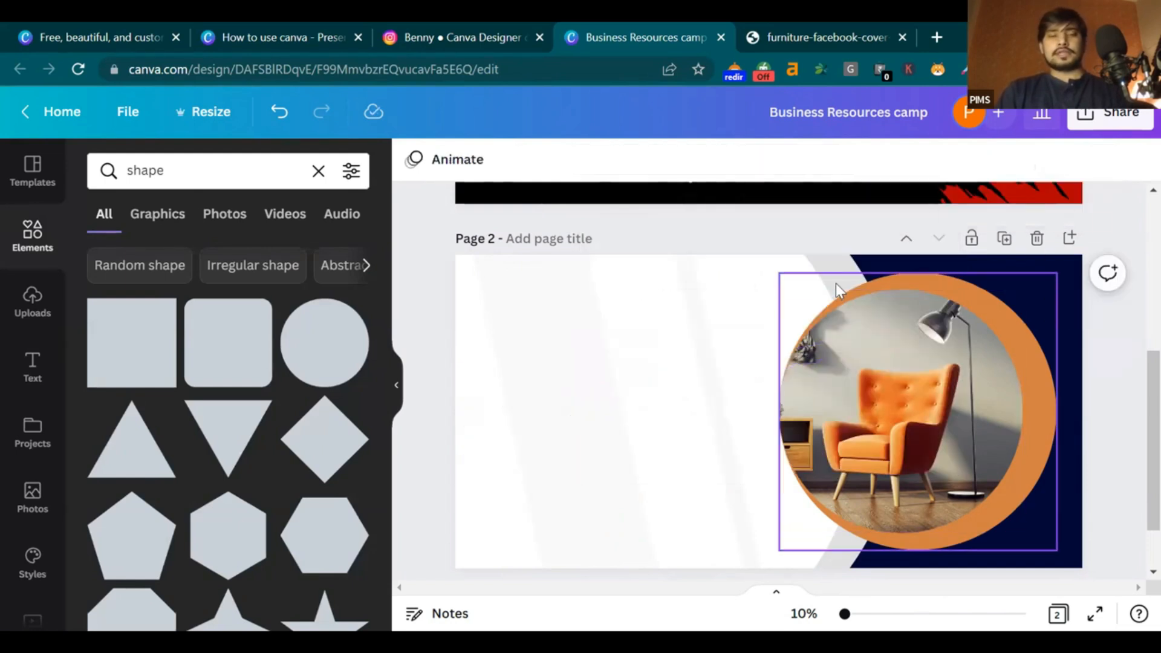
Delete the two stray faint stripes and view the reference furniture banner
{"action": "left_click", "coordinate": [601, 364]}
{"action": "key", "text": "Delete"}
{"action": "left_click", "coordinate": [705, 370]}
{"action": "key", "text": "Delete"}
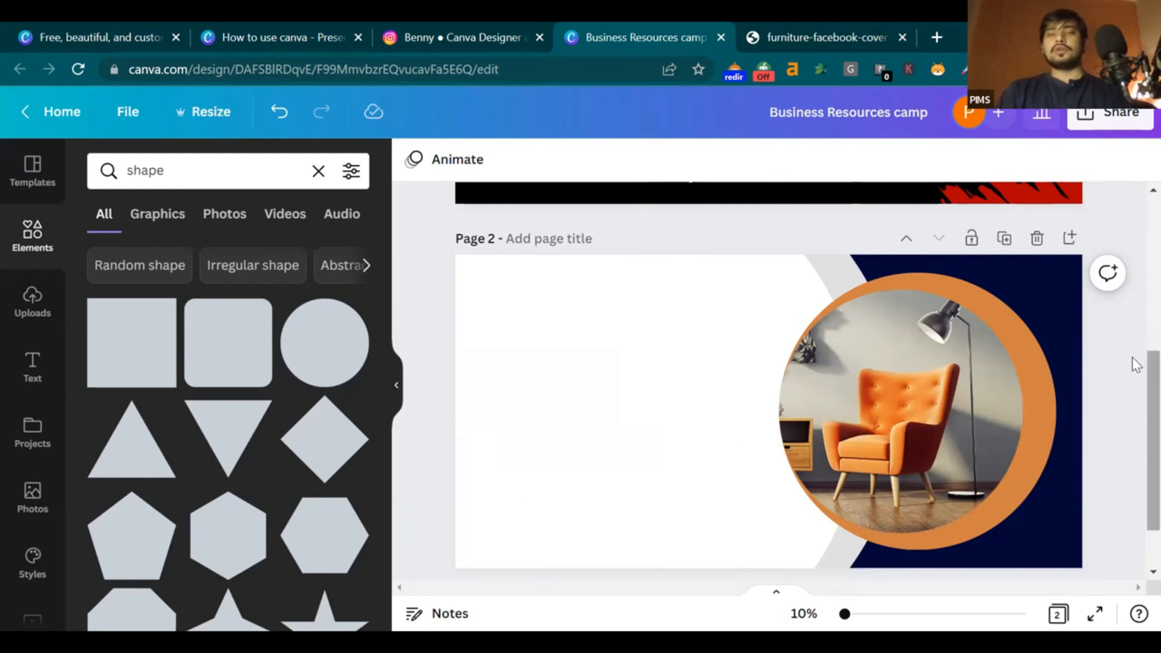
{"action": "left_click", "coordinate": [875, 35]}
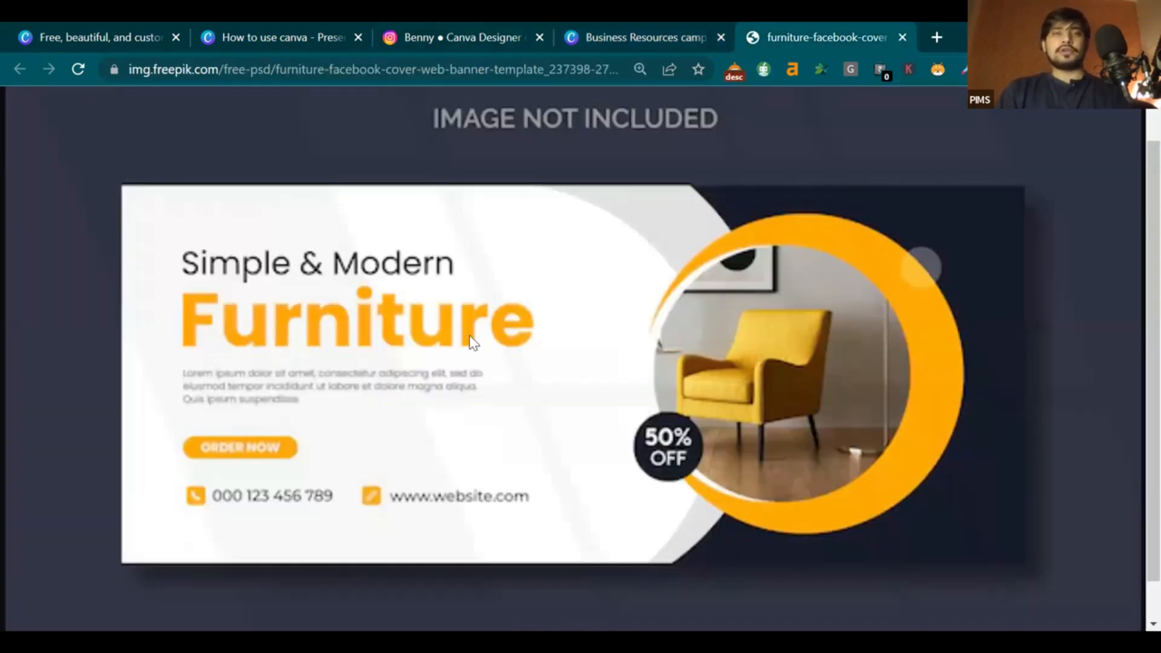
Add a subheading reading 'SImple & Modren' to the banner
{"action": "left_click", "coordinate": [668, 27]}
{"action": "left_click", "coordinate": [42, 310]}
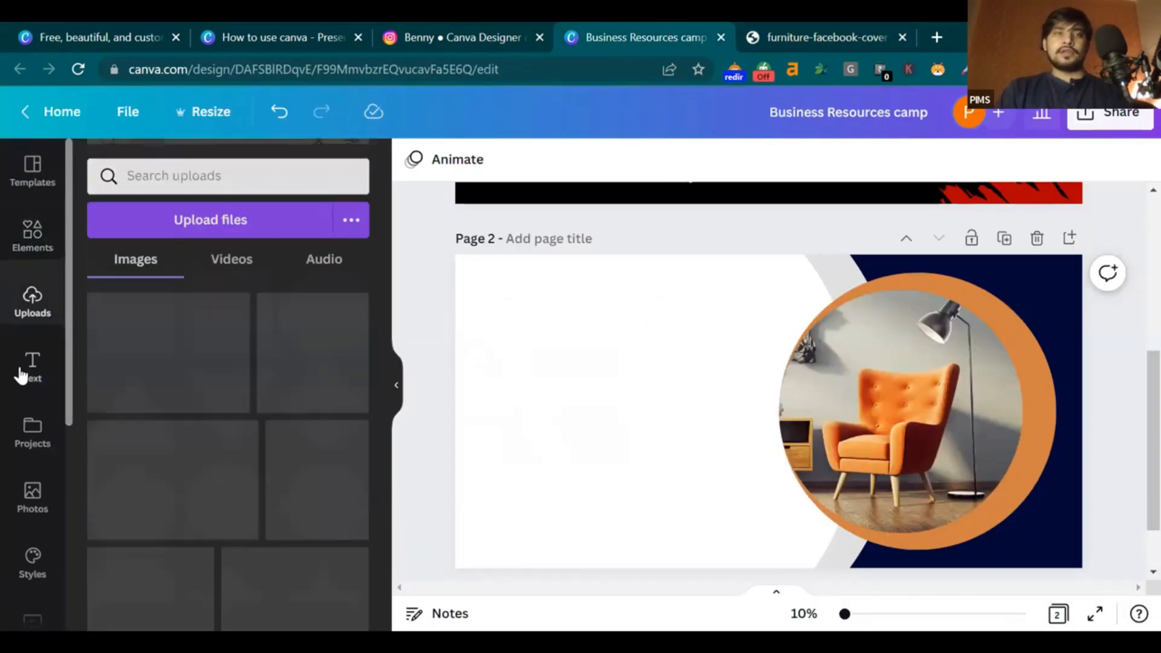
{"action": "left_click", "coordinate": [33, 366]}
{"action": "left_click", "coordinate": [199, 284]}
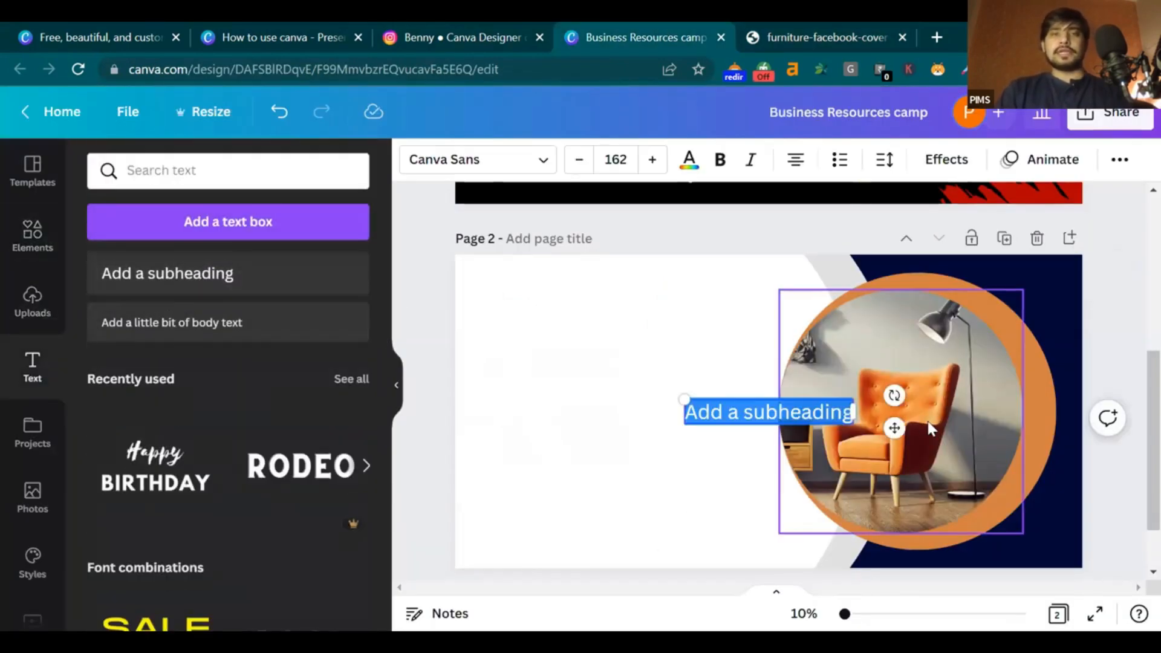
{"action": "type", "text": "SIm"}
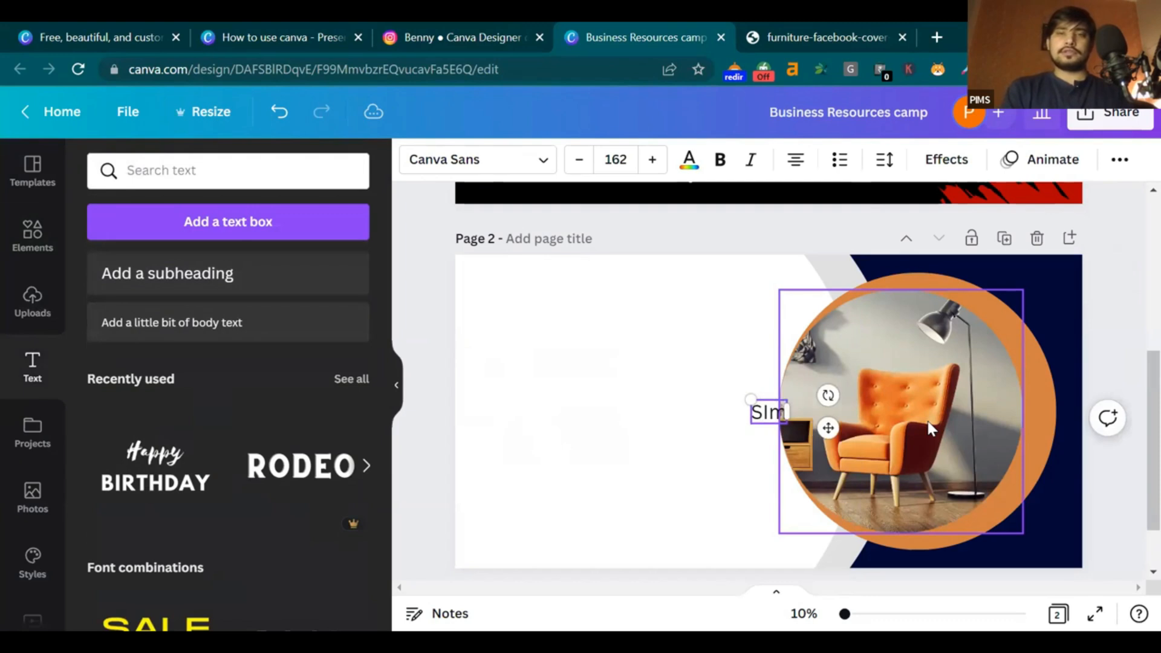
{"action": "type", "text": "ple And"}
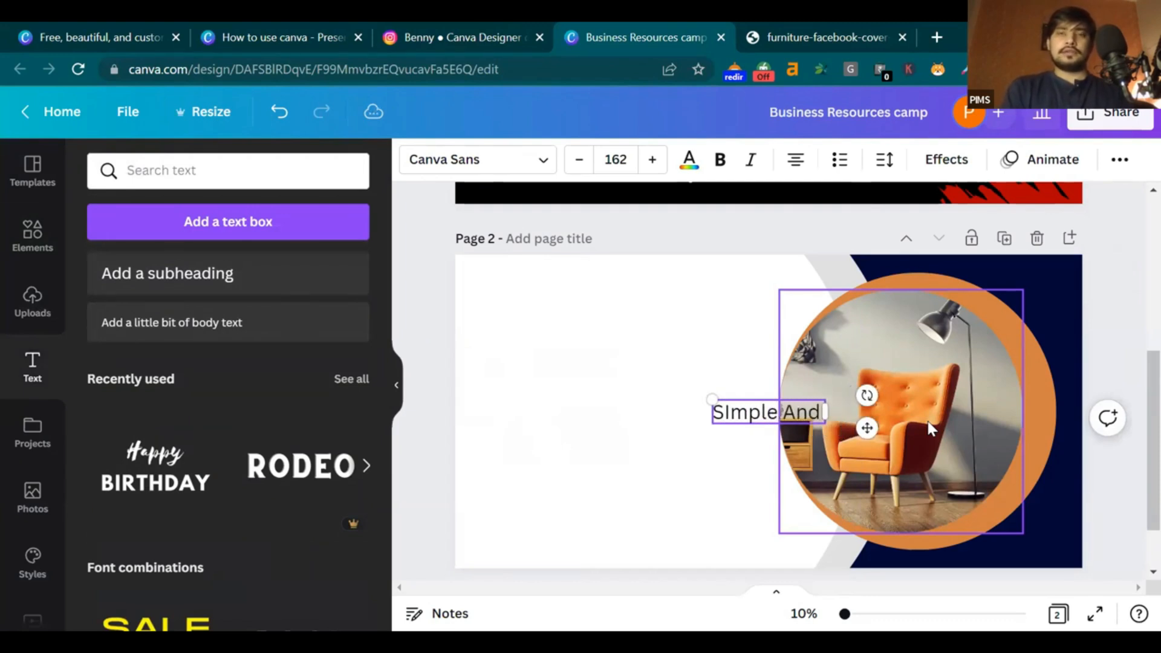
{"action": "key", "text": "BackSpace"}
{"action": "key", "text": "BackSpace"}
{"action": "key", "text": "BackSpace"}
{"action": "key", "text": "BackSpace"}
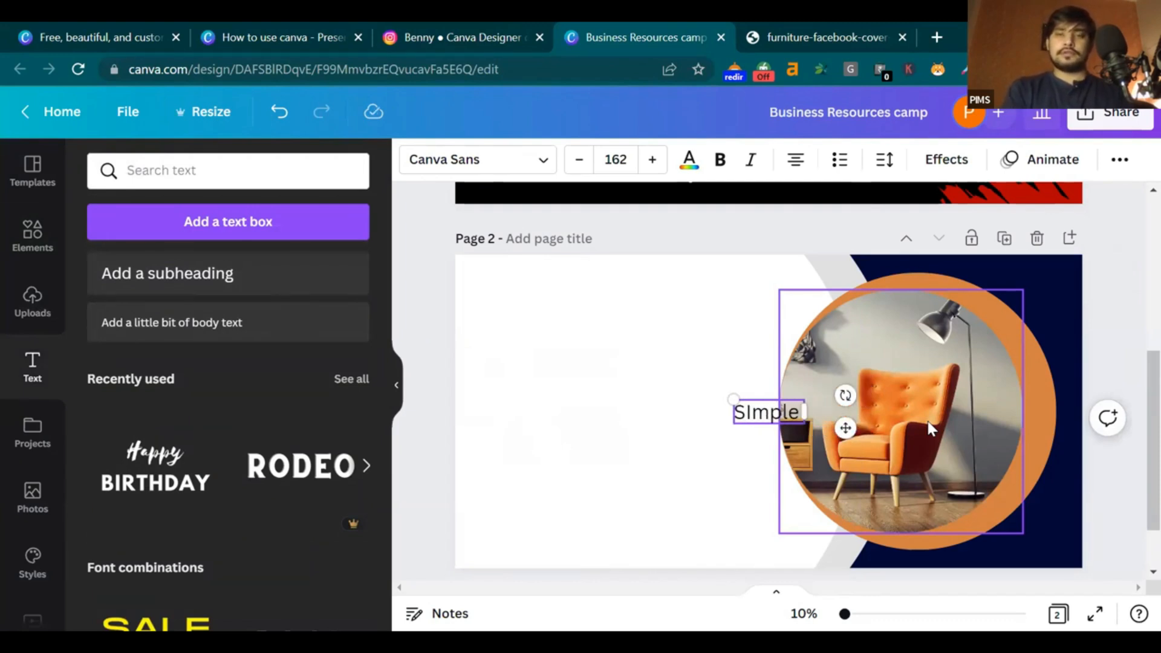
{"action": "type", "text": "& Modren"}
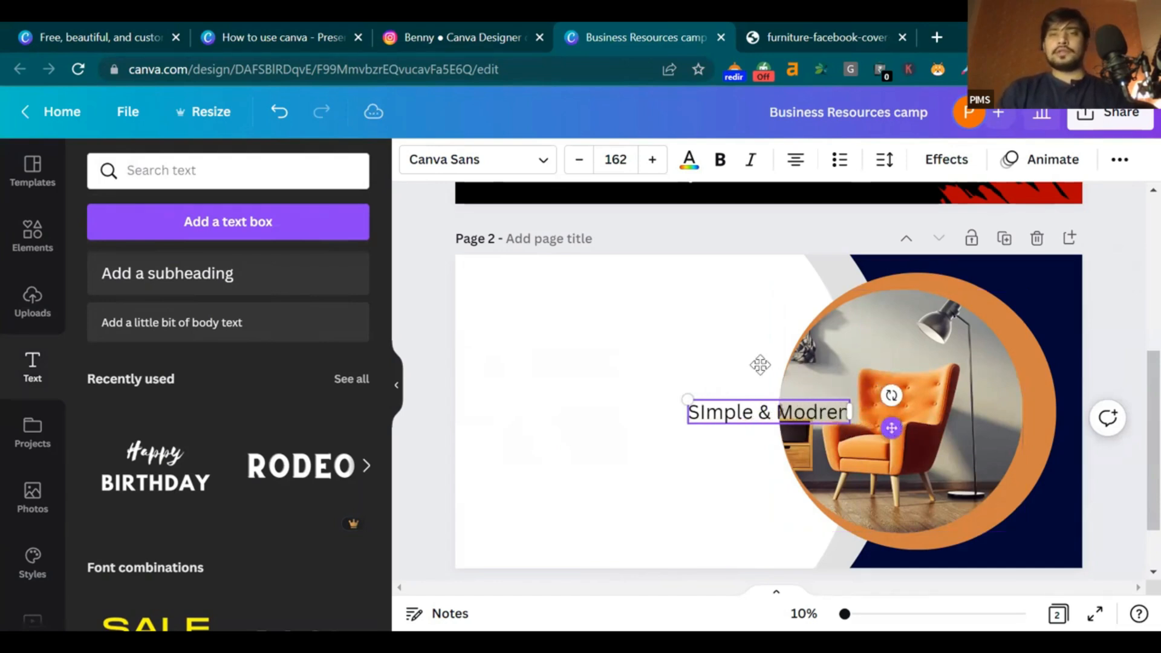
Set the title font to Roboto, enlarge it and place it at the upper left
{"action": "left_click_drag", "start_coordinate": [891, 428], "coordinate": [718, 351]}
{"action": "left_click", "coordinate": [478, 159]}
{"action": "type", "text": "robot"}
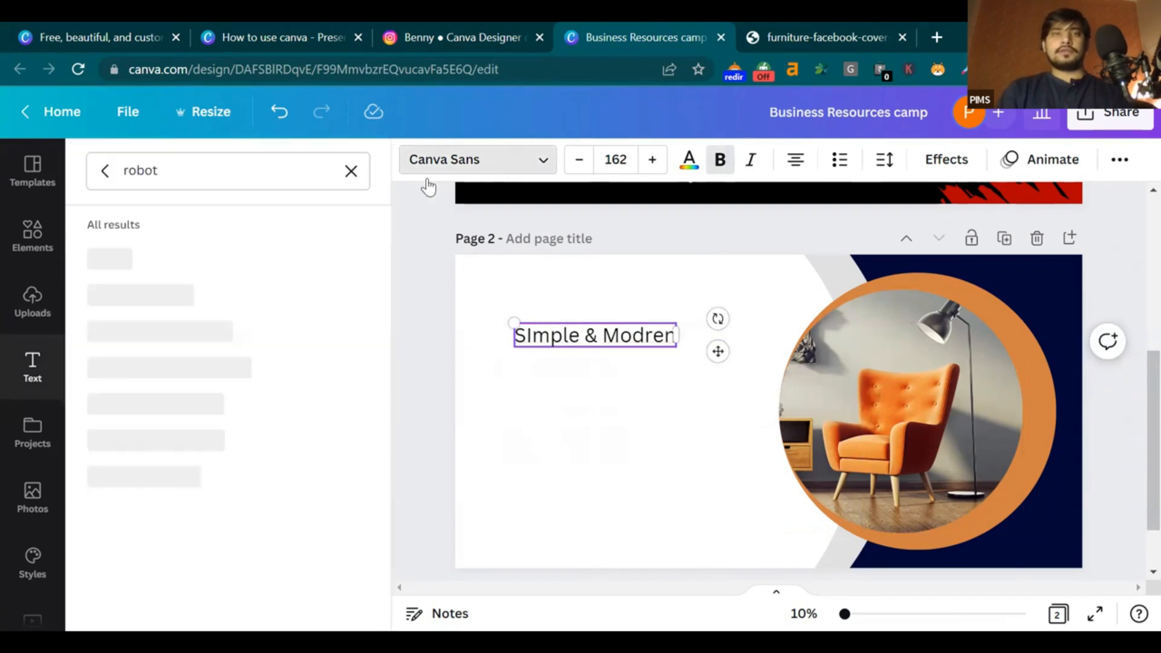
{"action": "left_click", "coordinate": [109, 258]}
{"action": "left_click_drag", "start_coordinate": [516, 320], "coordinate": [400, 285]}
{"action": "left_click_drag", "start_coordinate": [710, 339], "coordinate": [800, 345]}
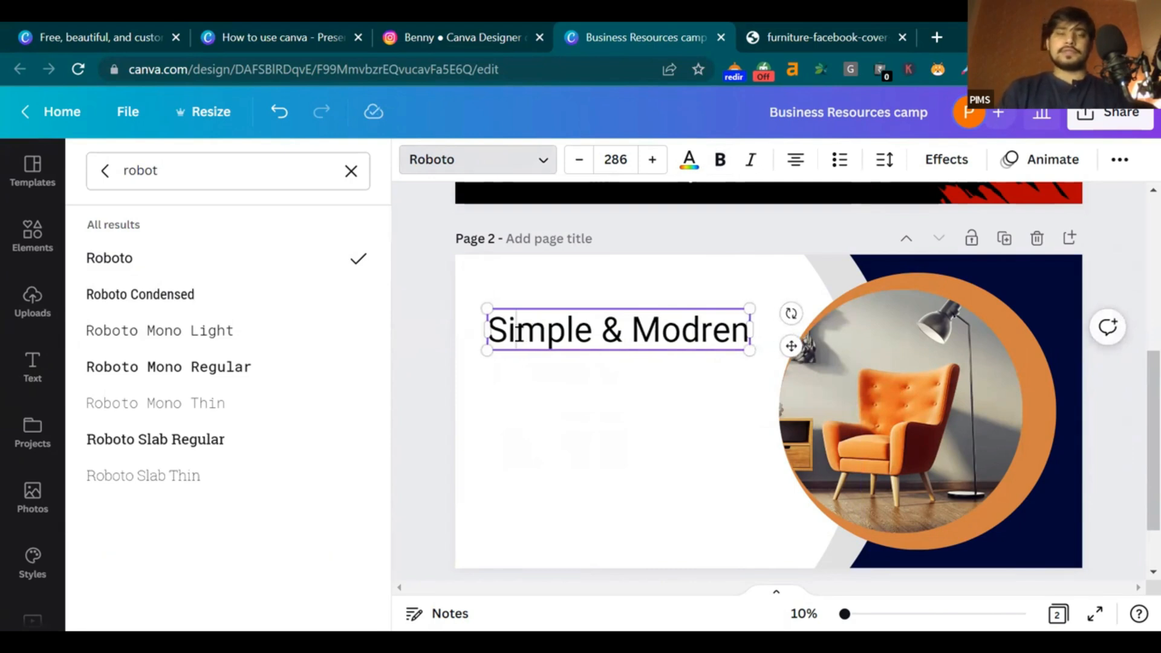
{"action": "left_click", "coordinate": [658, 379]}
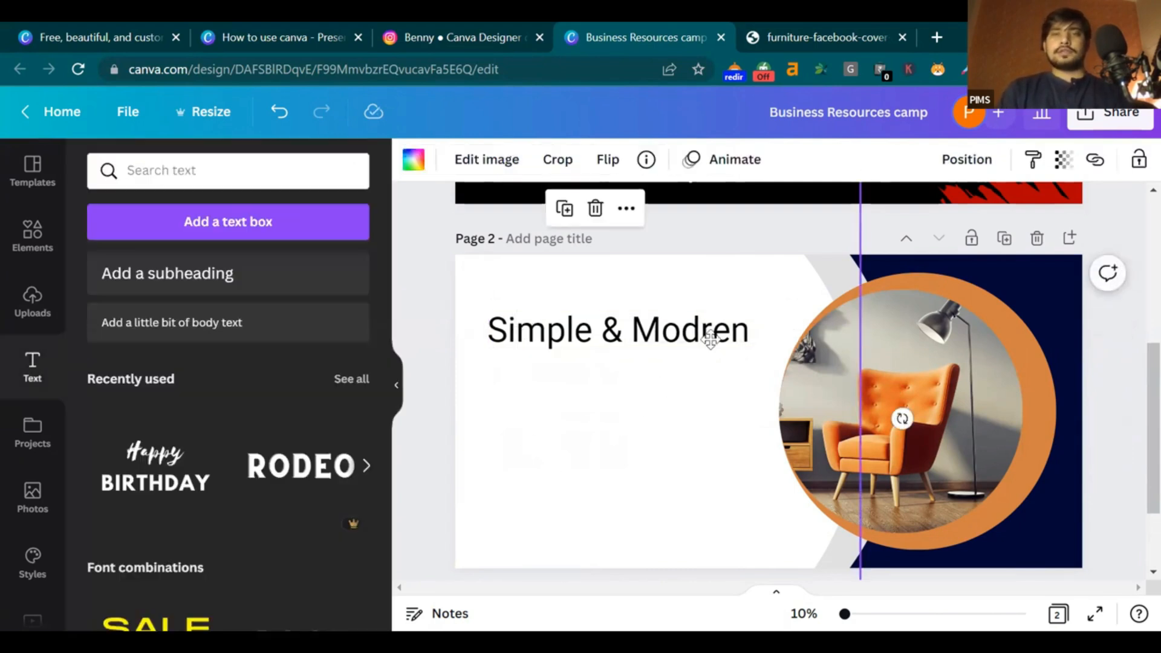
Check the misspelled 'Modren' title against the reference banner
{"action": "left_click", "coordinate": [710, 340]}
{"action": "right_click", "coordinate": [723, 330]}
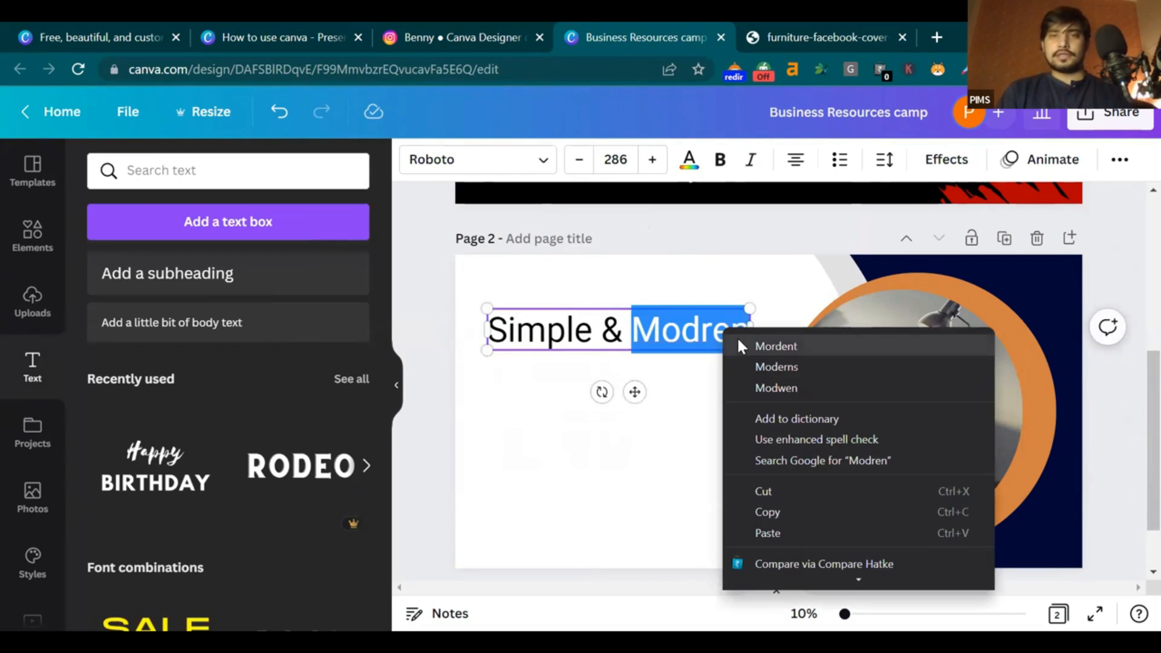
{"action": "left_click", "coordinate": [774, 20]}
{"action": "left_click", "coordinate": [775, 24]}
{"action": "left_click", "coordinate": [642, 27]}
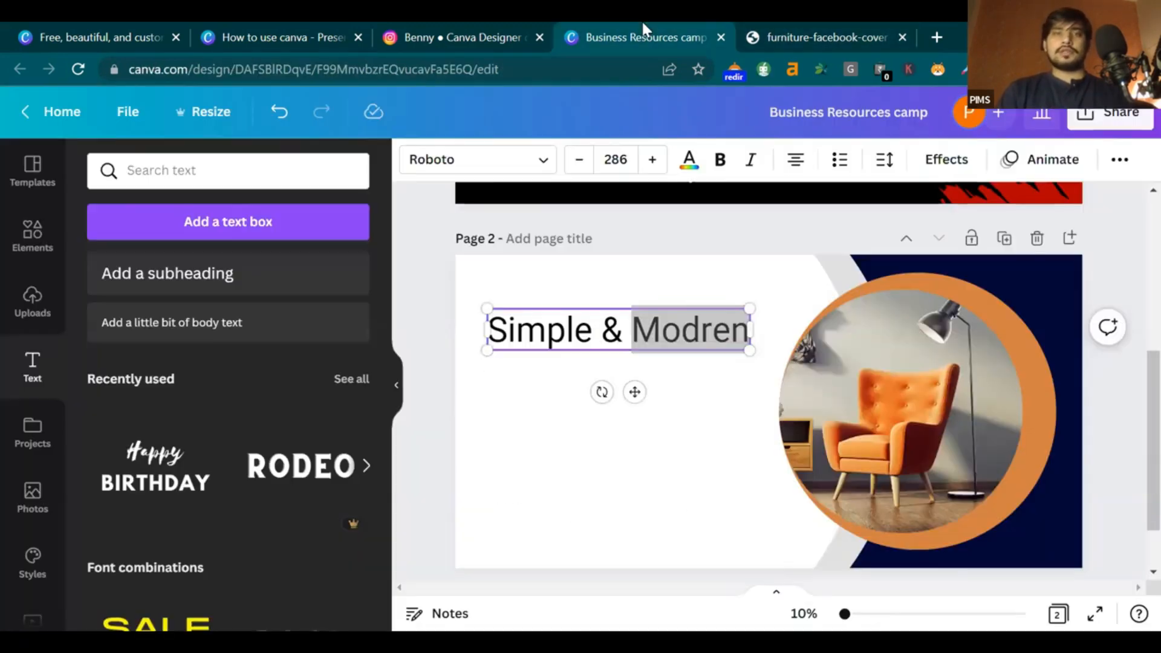
Correct the title's spelling to 'Simple & Modern'
{"action": "left_click", "coordinate": [715, 327]}
{"action": "key", "text": "BackSpace"}
{"action": "type", "text": "e"}
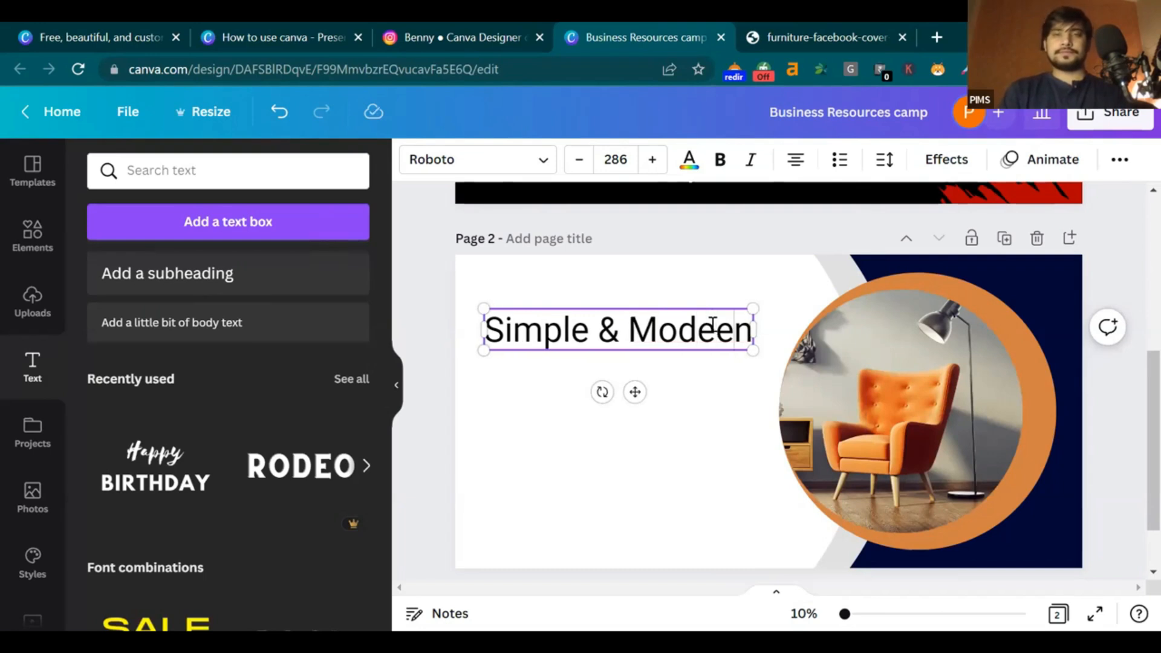
{"action": "key", "text": "BackSpace"}
{"action": "type", "text": "r"}
{"action": "left_click", "coordinate": [689, 410]}
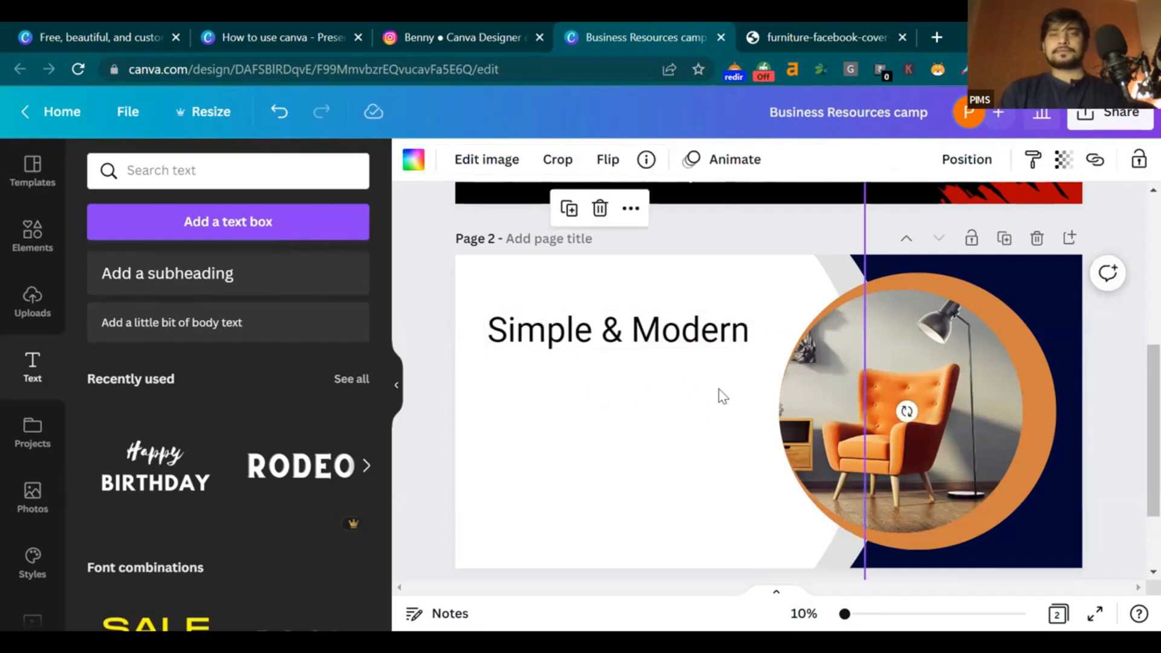
{"action": "left_click", "coordinate": [742, 332]}
{"action": "left_click", "coordinate": [700, 407]}
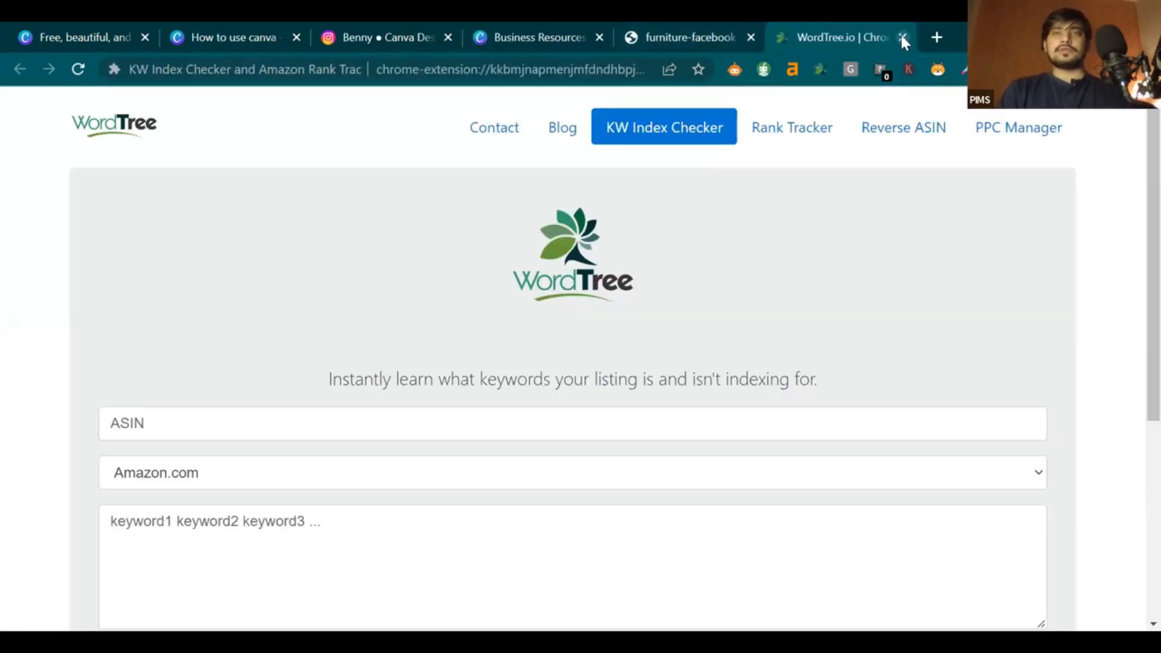
{"action": "left_click", "coordinate": [901, 37]}
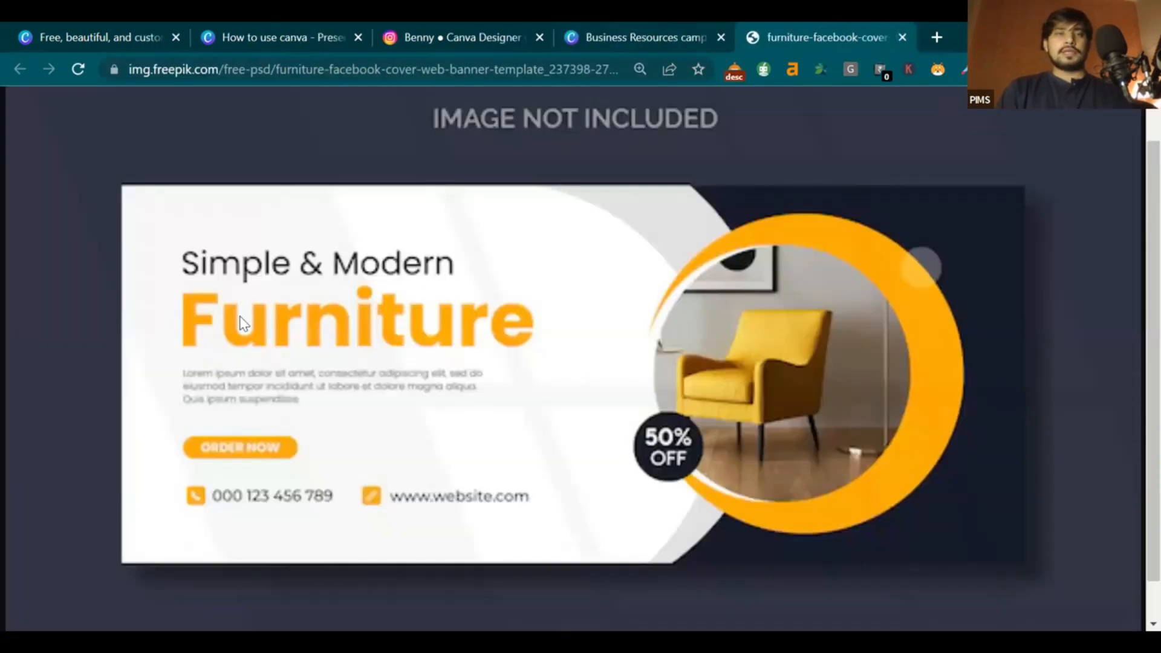
{"action": "key", "text": "ctrl+shift+Tab"}
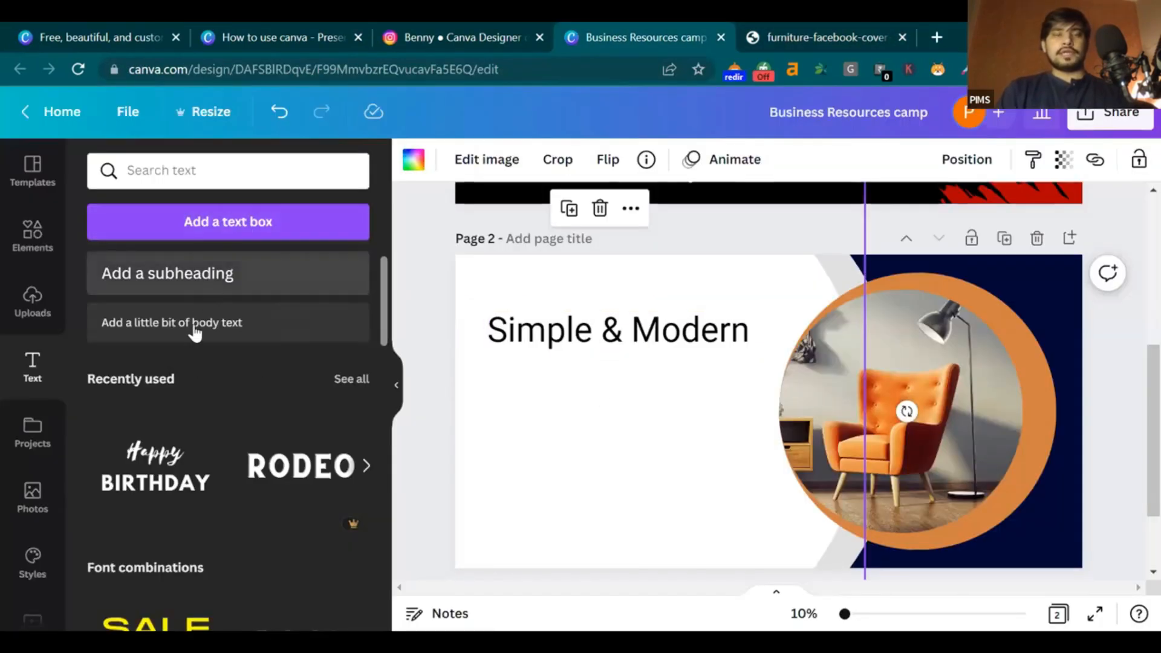
Add an all-caps 'FURNITURE' heading beneath Simple & Modern
{"action": "left_click", "coordinate": [310, 310]}
{"action": "key", "text": "BackSpace"}
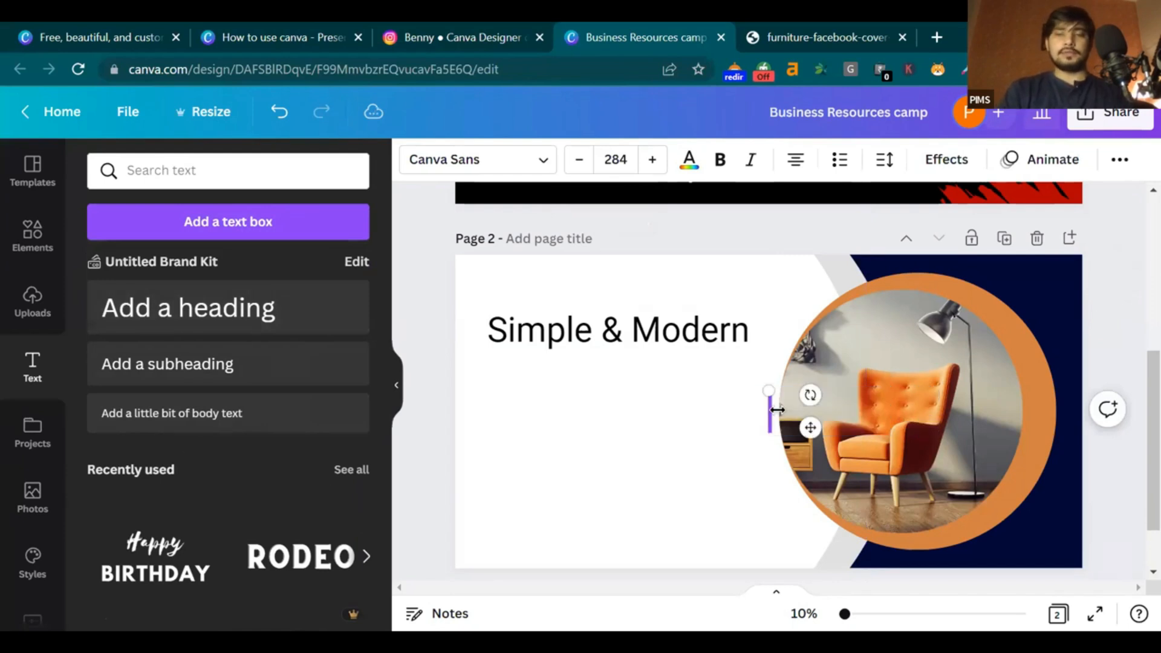
{"action": "type", "text": "Furniture"}
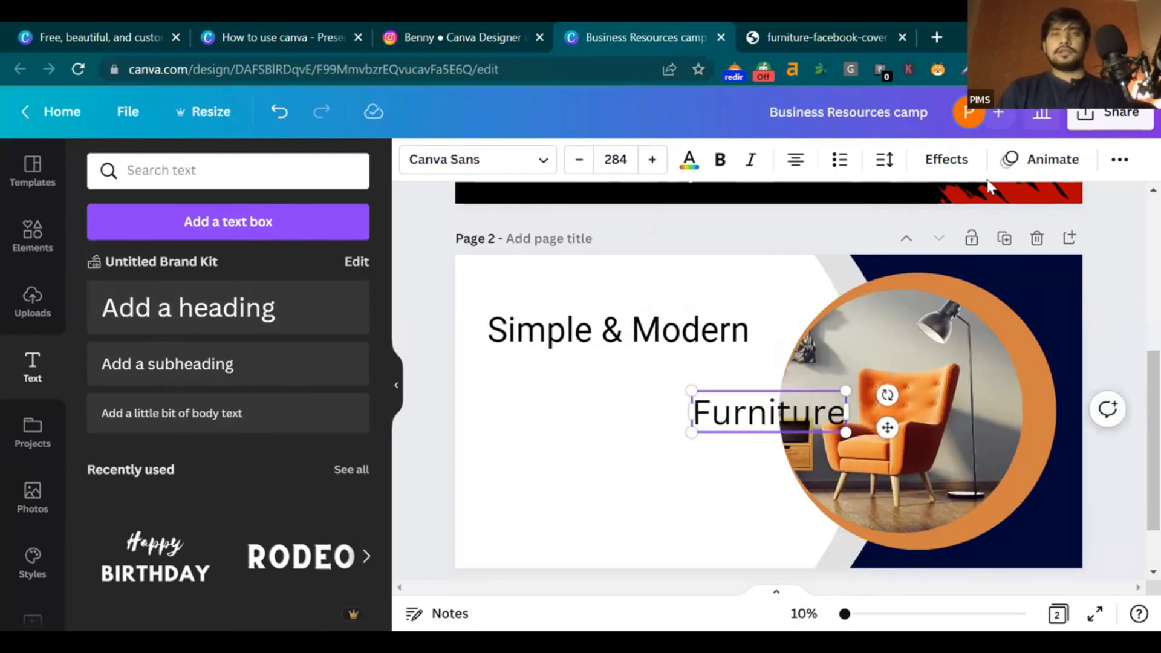
{"action": "left_click_drag", "start_coordinate": [756, 423], "coordinate": [542, 396]}
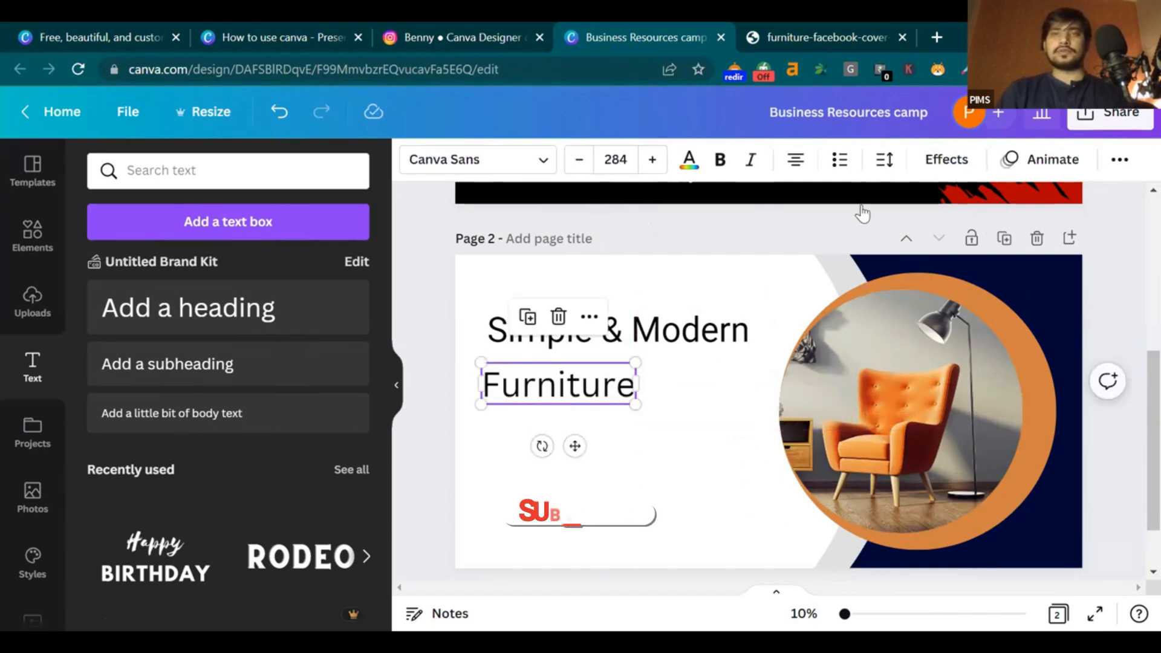
{"action": "left_click", "coordinate": [1120, 159]}
{"action": "left_click", "coordinate": [875, 204]}
{"action": "left_click_drag", "start_coordinate": [574, 444], "coordinate": [598, 446]}
Make FURNITURE bold, size 365 and orange, and shrink the Simple & Modern line
{"action": "left_click", "coordinate": [521, 169]}
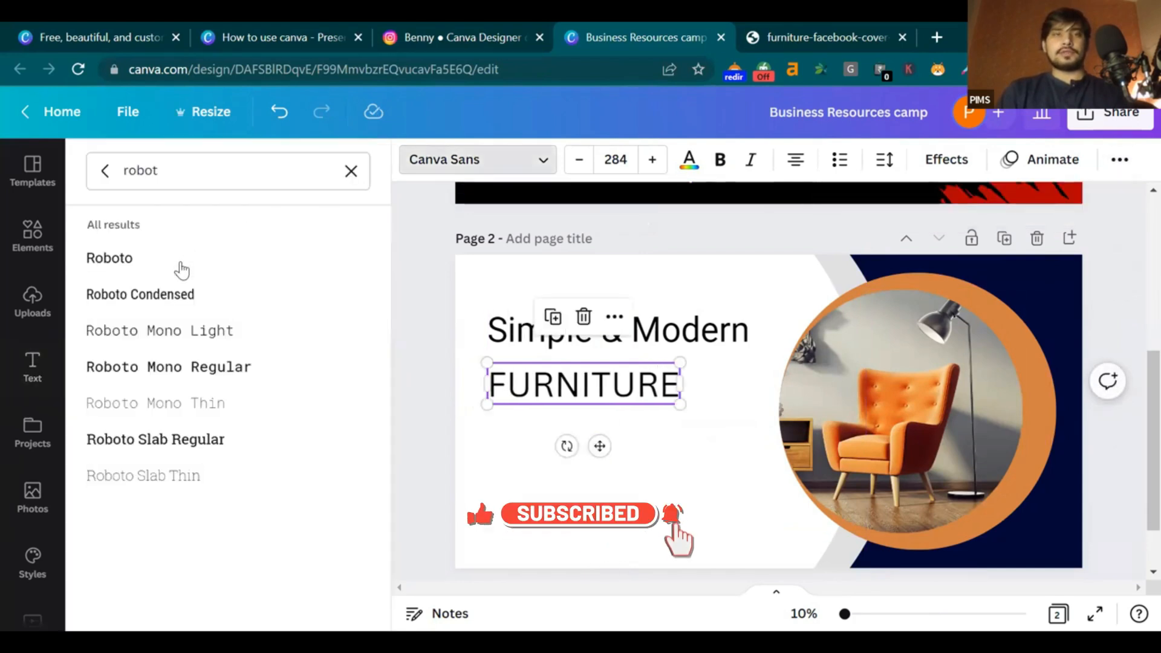
{"action": "left_click", "coordinate": [350, 172]}
{"action": "scroll", "coordinate": [156, 397], "scroll_direction": "down", "scroll_amount": 4}
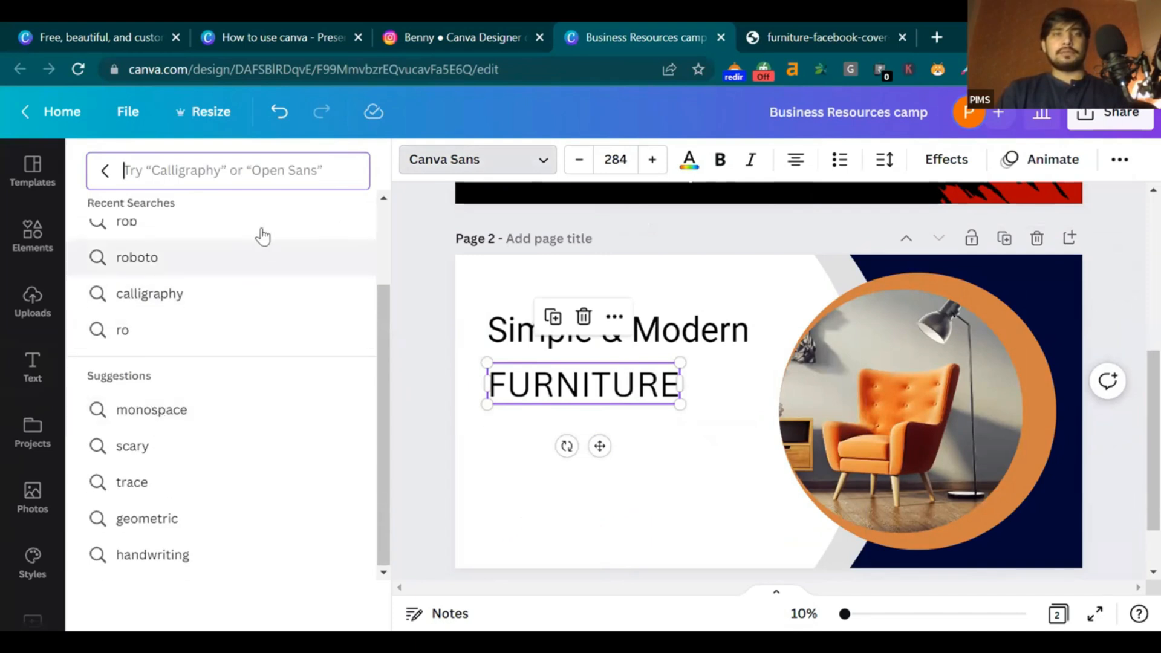
{"action": "left_click", "coordinate": [717, 162]}
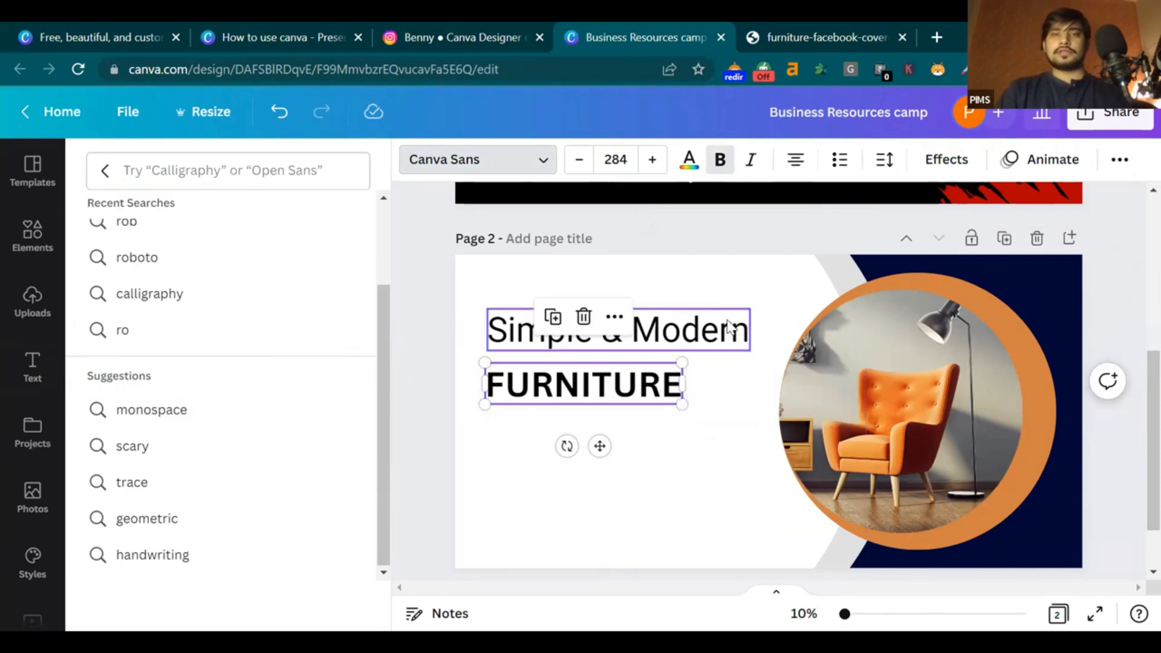
{"action": "left_click", "coordinate": [743, 338]}
{"action": "left_click_drag", "start_coordinate": [749, 345], "coordinate": [676, 337]}
{"action": "left_click", "coordinate": [688, 404]}
{"action": "left_click_drag", "start_coordinate": [686, 407], "coordinate": [681, 380]}
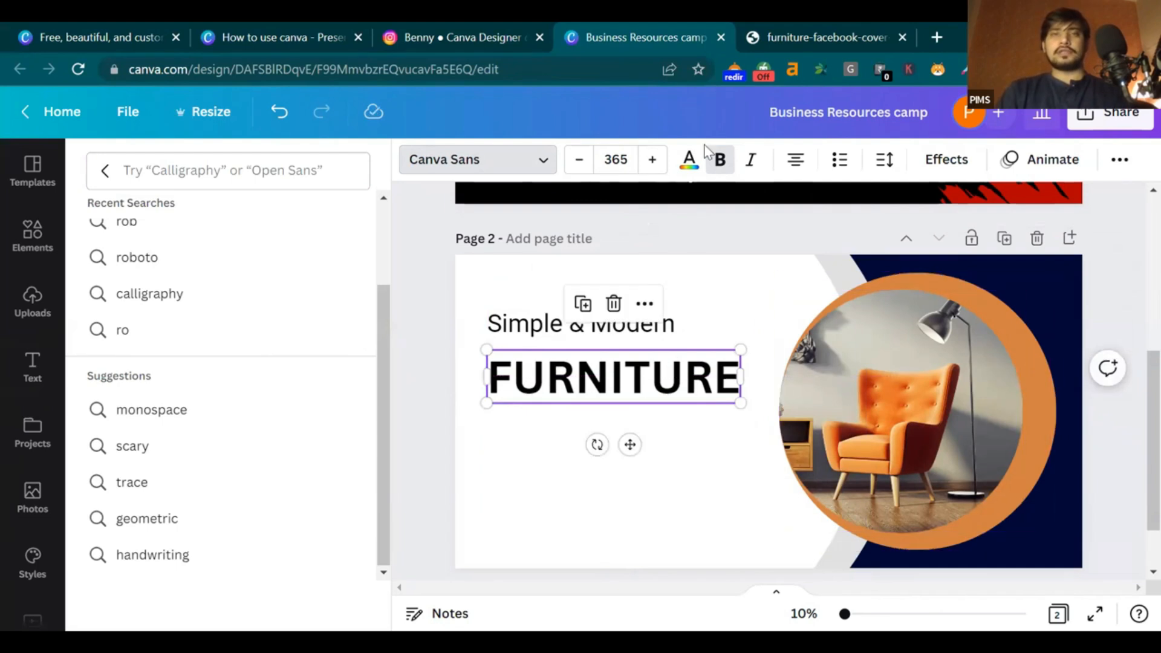
{"action": "left_click", "coordinate": [690, 160]}
{"action": "left_click", "coordinate": [301, 252]}
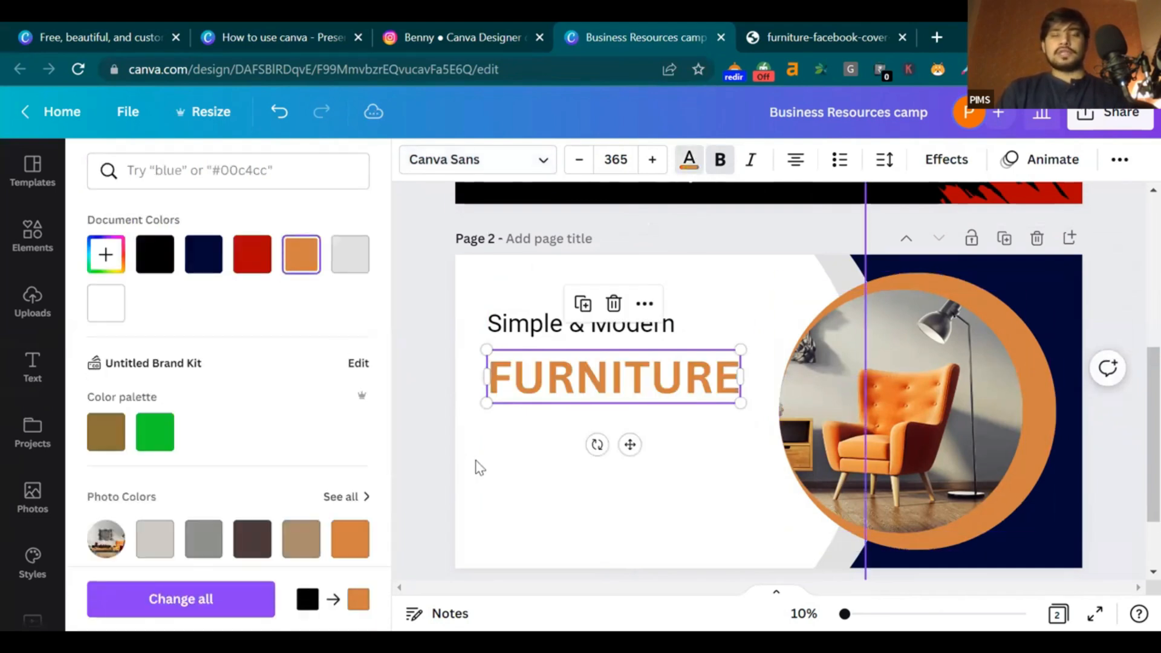
Line up FURNITURE under the subtitle, checking the layout against the reference
{"action": "left_click", "coordinate": [474, 466]}
{"action": "left_click_drag", "start_coordinate": [684, 368], "coordinate": [680, 351]}
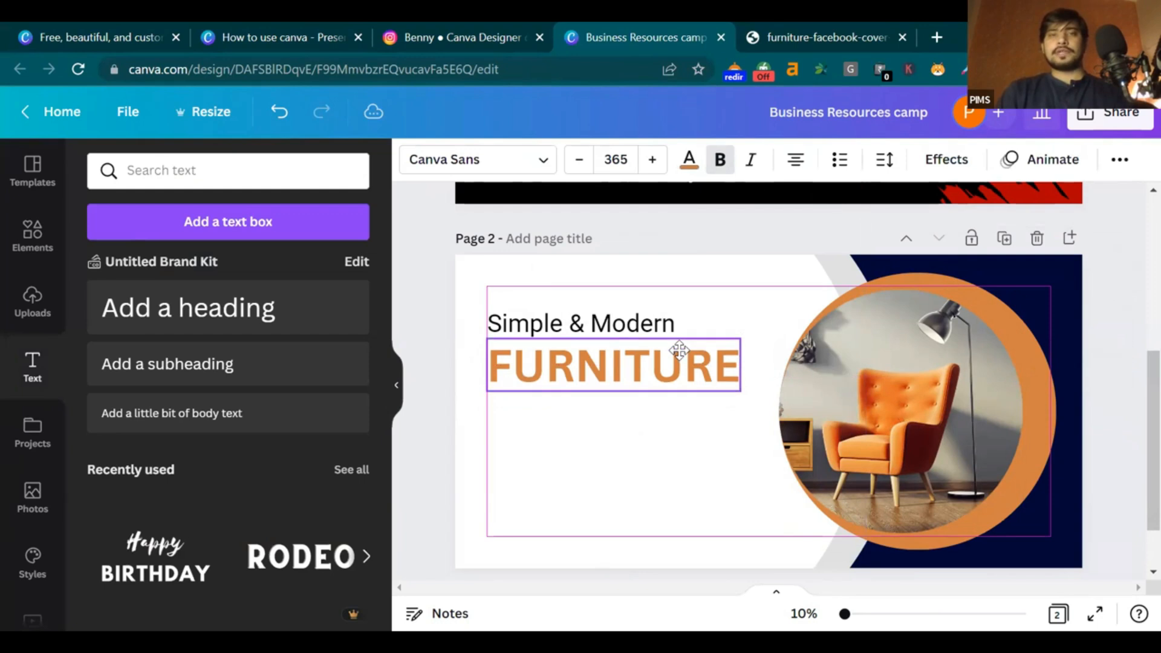
{"action": "left_click", "coordinate": [440, 342]}
{"action": "left_click", "coordinate": [601, 330]}
{"action": "left_click_drag", "start_coordinate": [620, 357], "coordinate": [613, 357]}
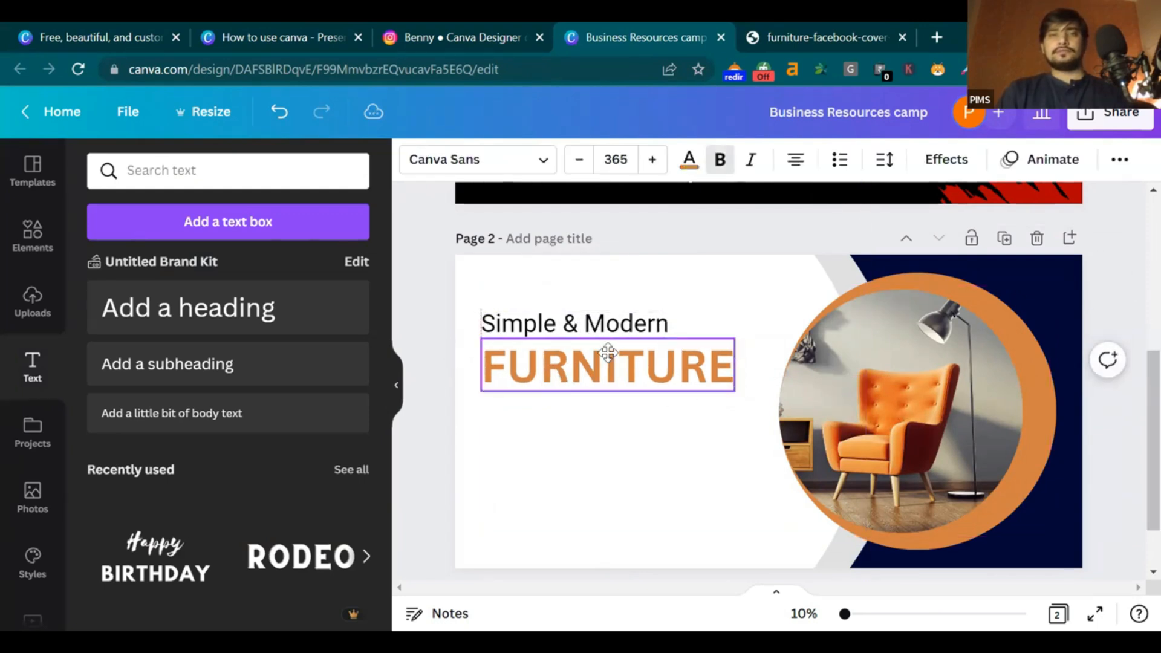
{"action": "left_click", "coordinate": [698, 246]}
{"action": "left_click", "coordinate": [826, 37]}
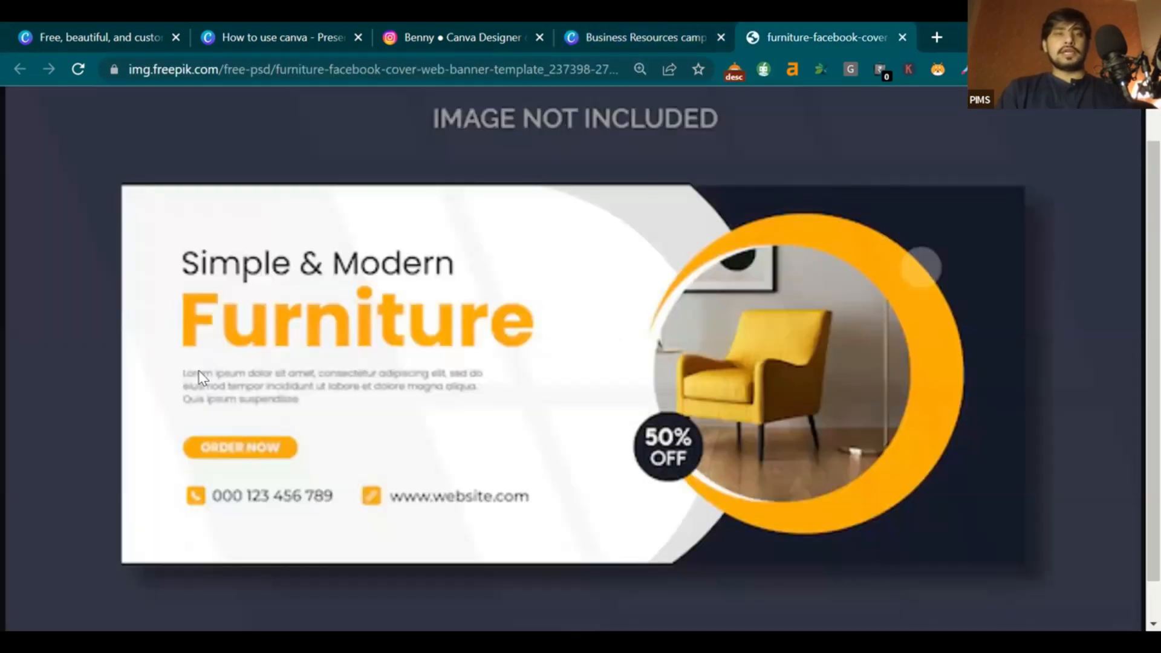
{"action": "left_click", "coordinate": [703, 27]}
{"action": "left_click", "coordinate": [568, 381]}
{"action": "left_click_drag", "start_coordinate": [568, 381], "coordinate": [565, 374]}
{"action": "left_click", "coordinate": [728, 294]}
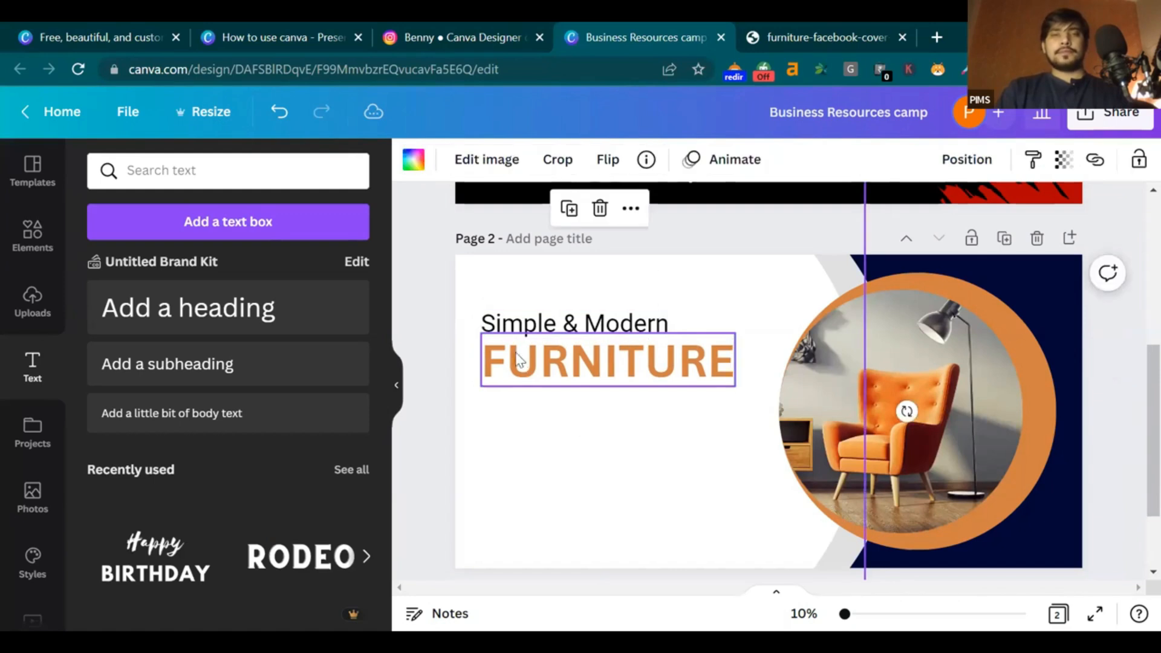
Add a body text box with several lines of filler text
{"action": "left_click", "coordinate": [193, 415]}
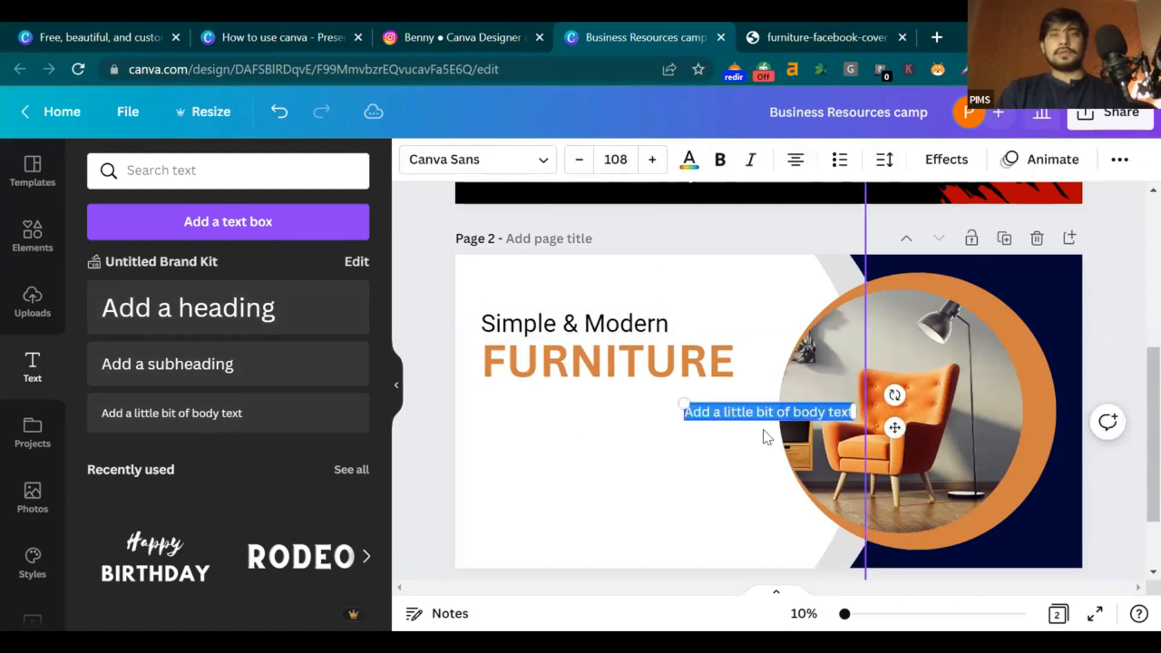
{"action": "type", "text": "parar"}
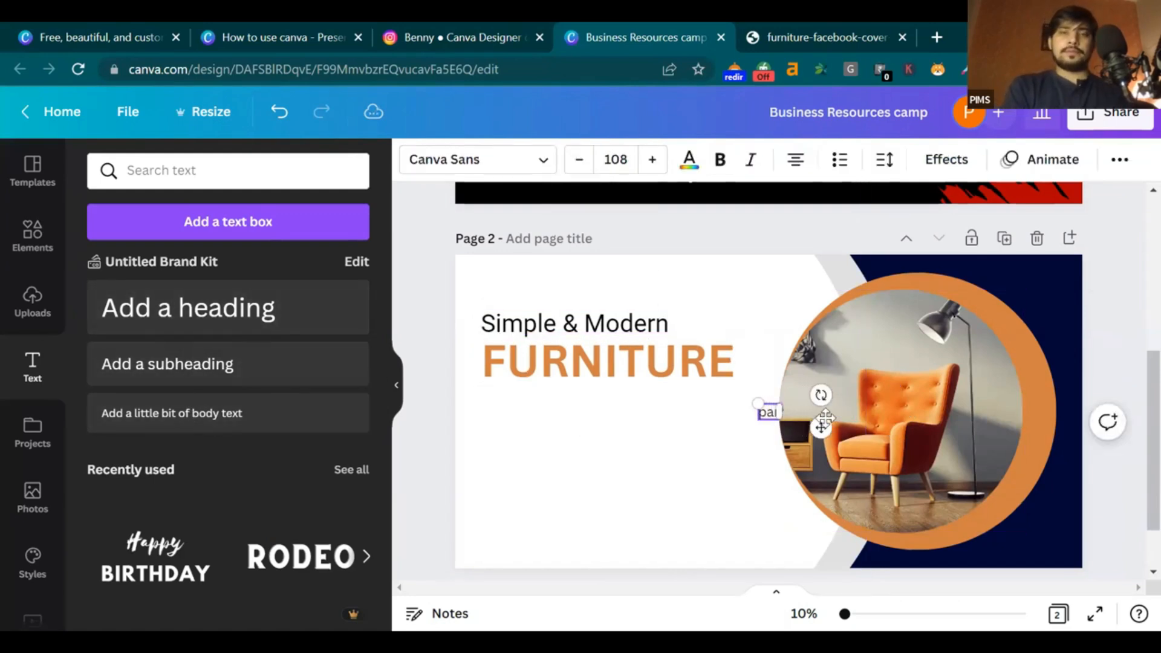
{"action": "type", "text": "ugcugasjvcuays"}
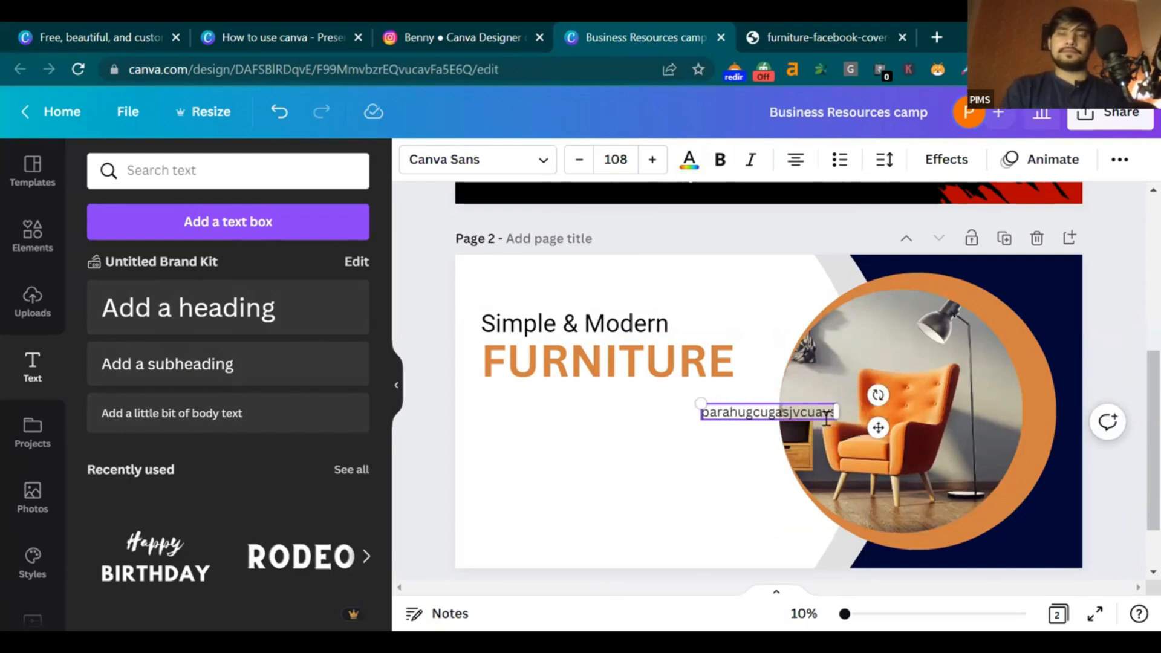
{"action": "key", "text": "Return"}
{"action": "type", "text": "cvauscuyguvy"}
{"action": "key", "text": "Return"}
{"action": "type", "text": "c"}
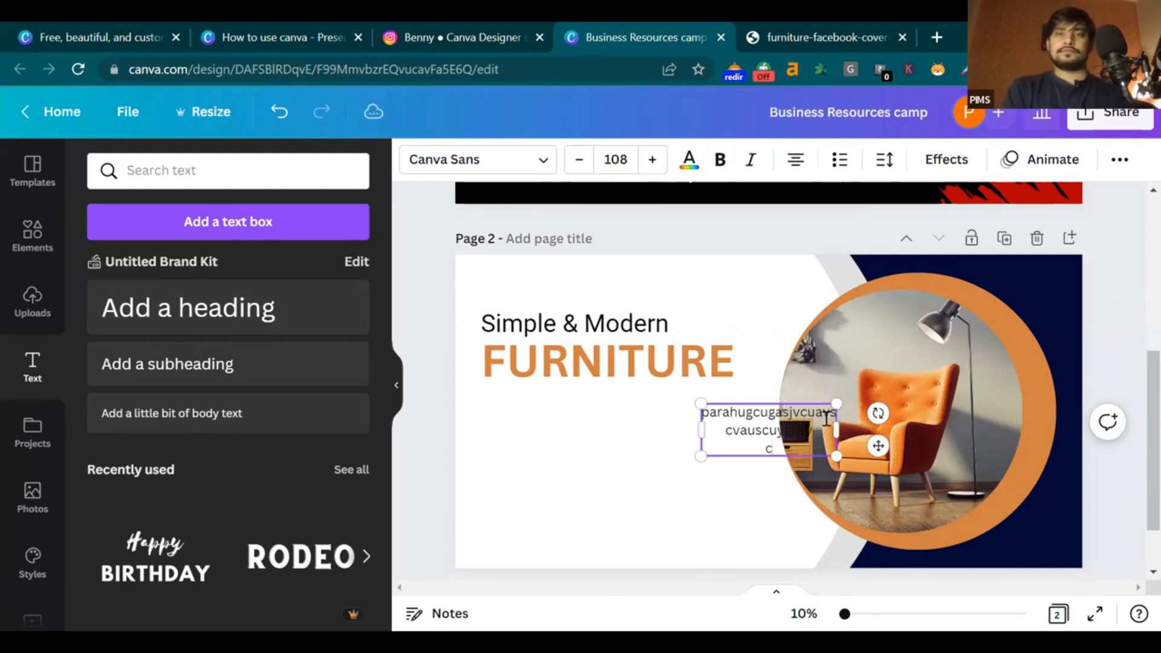
{"action": "type", "text": "vuycgigihchbcih nvugchsbcbvu uhbbcgfo"}
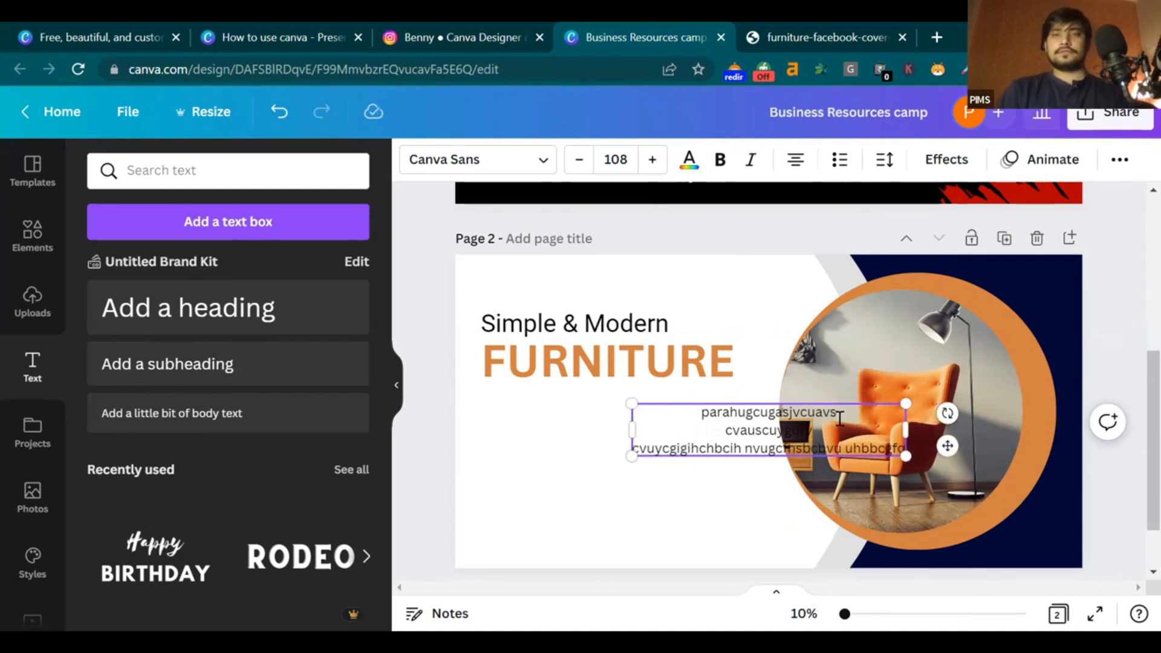
{"action": "key", "text": "Return"}
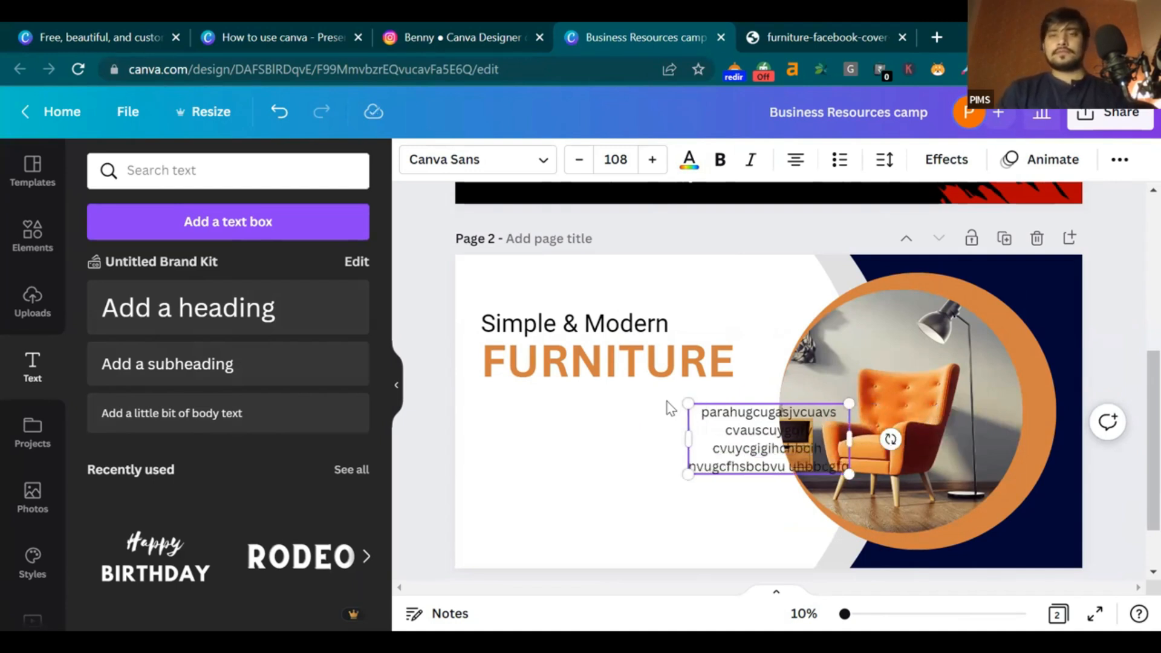
Move the paragraph under FURNITURE and replace its last line with 'fvgsgs sfgsv'
{"action": "left_click_drag", "start_coordinate": [669, 433], "coordinate": [635, 434]}
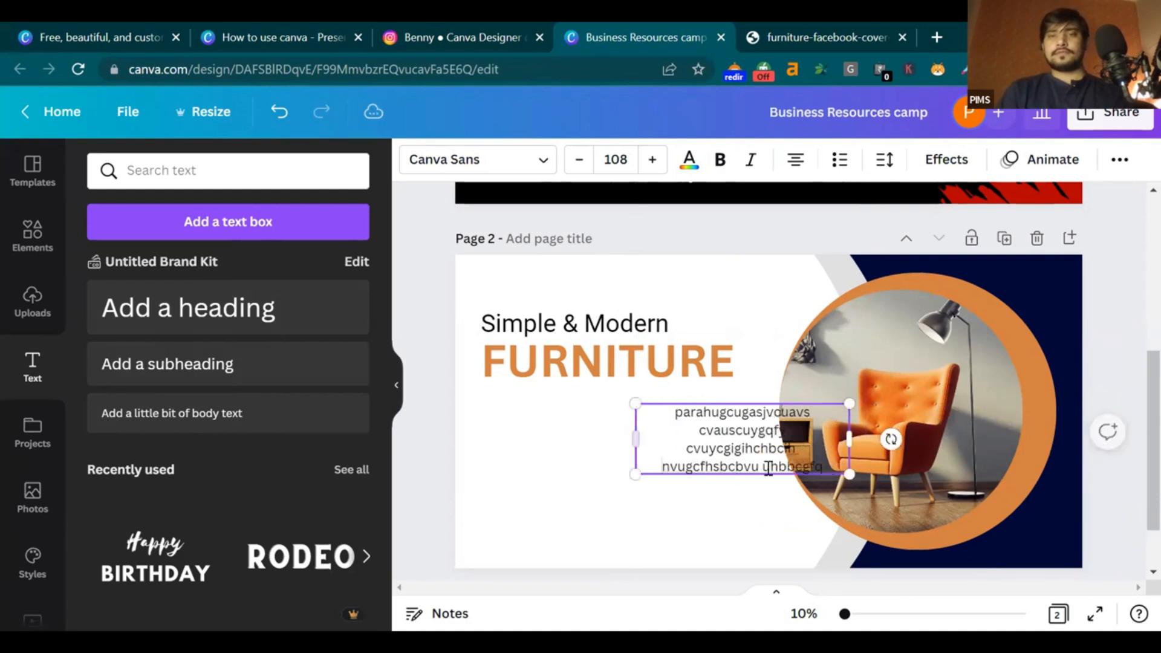
{"action": "left_click", "coordinate": [741, 518]}
{"action": "left_click_drag", "start_coordinate": [773, 457], "coordinate": [581, 424]}
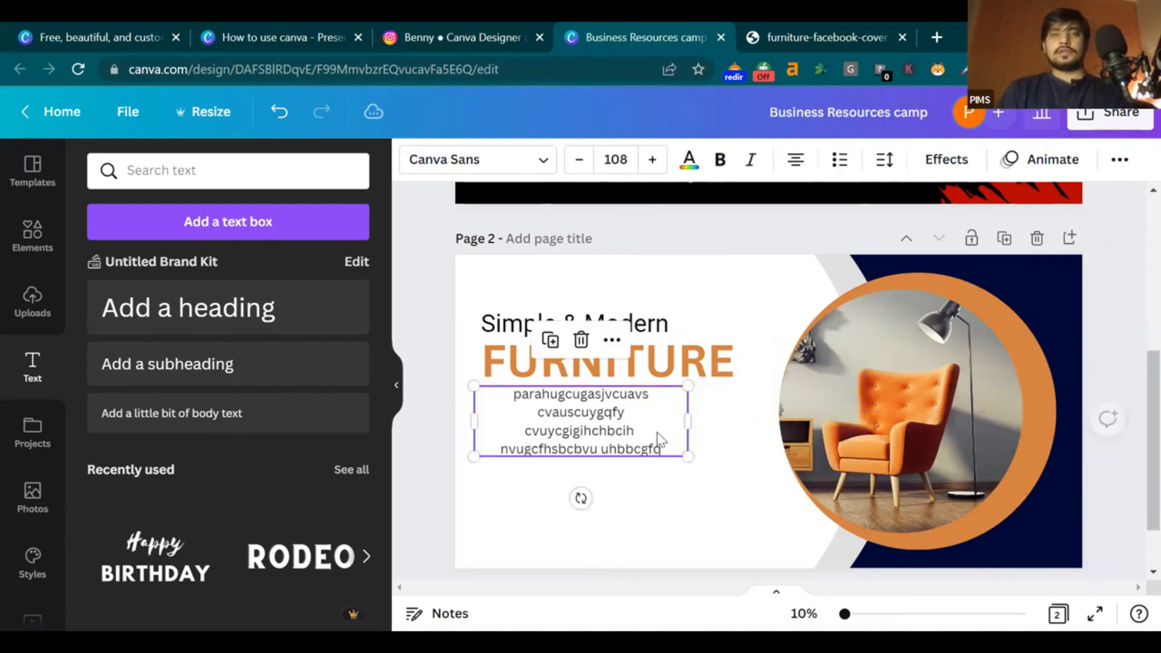
{"action": "left_click_drag", "start_coordinate": [664, 450], "coordinate": [645, 436]}
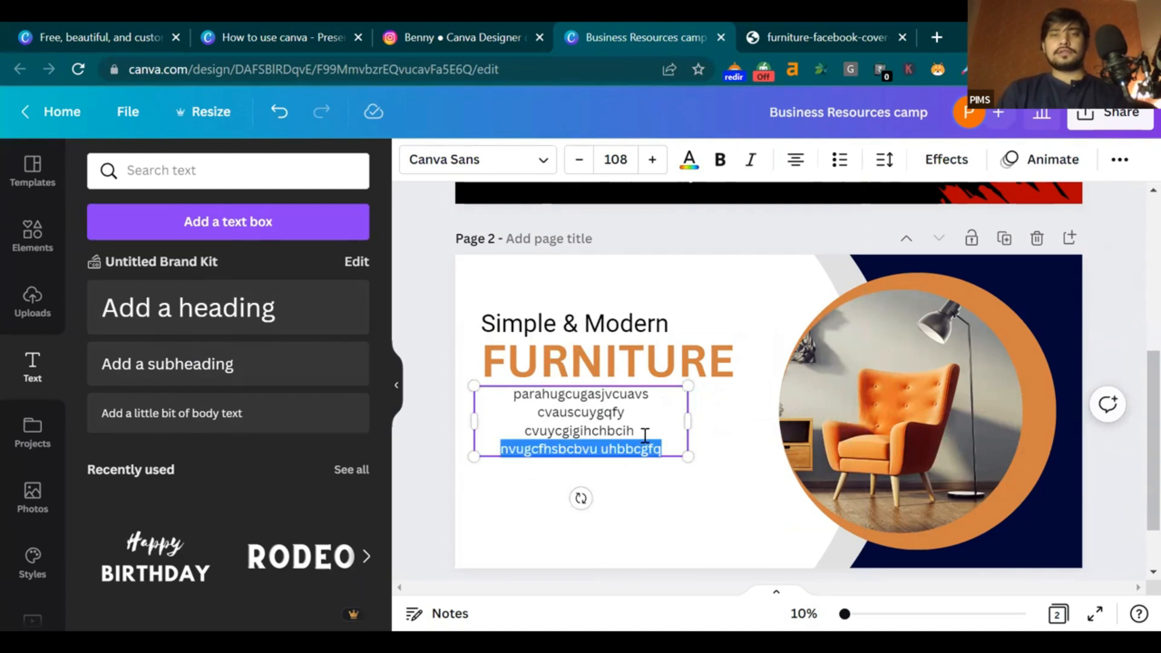
{"action": "key", "text": "BackSpace"}
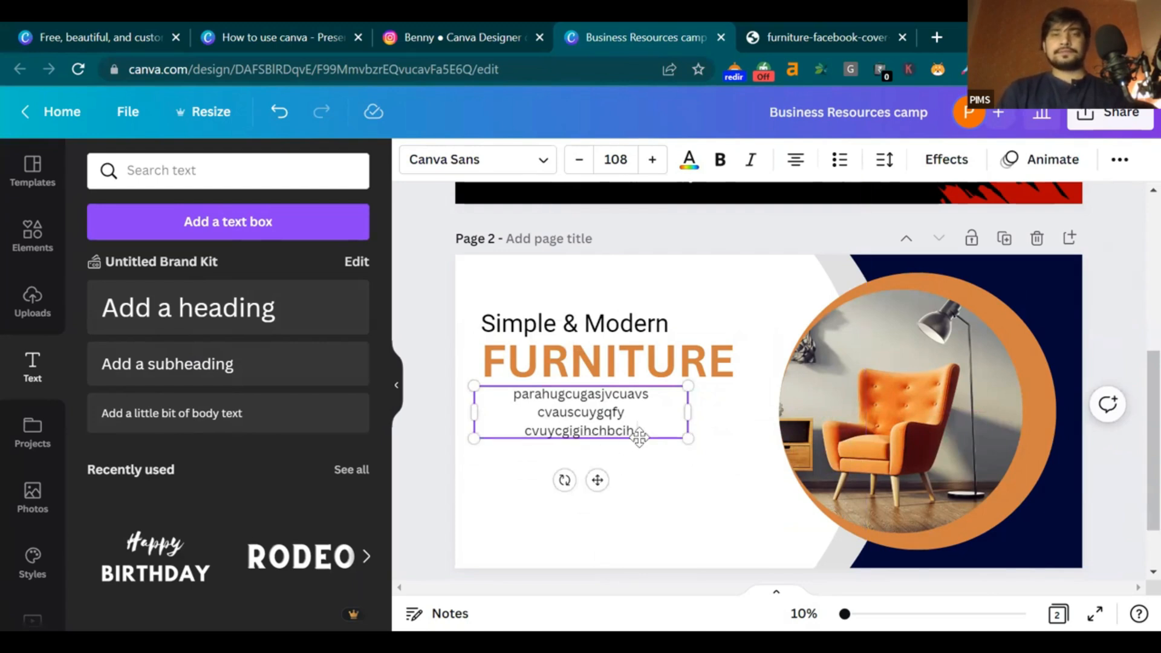
{"action": "type", "text": "fvgsgs"}
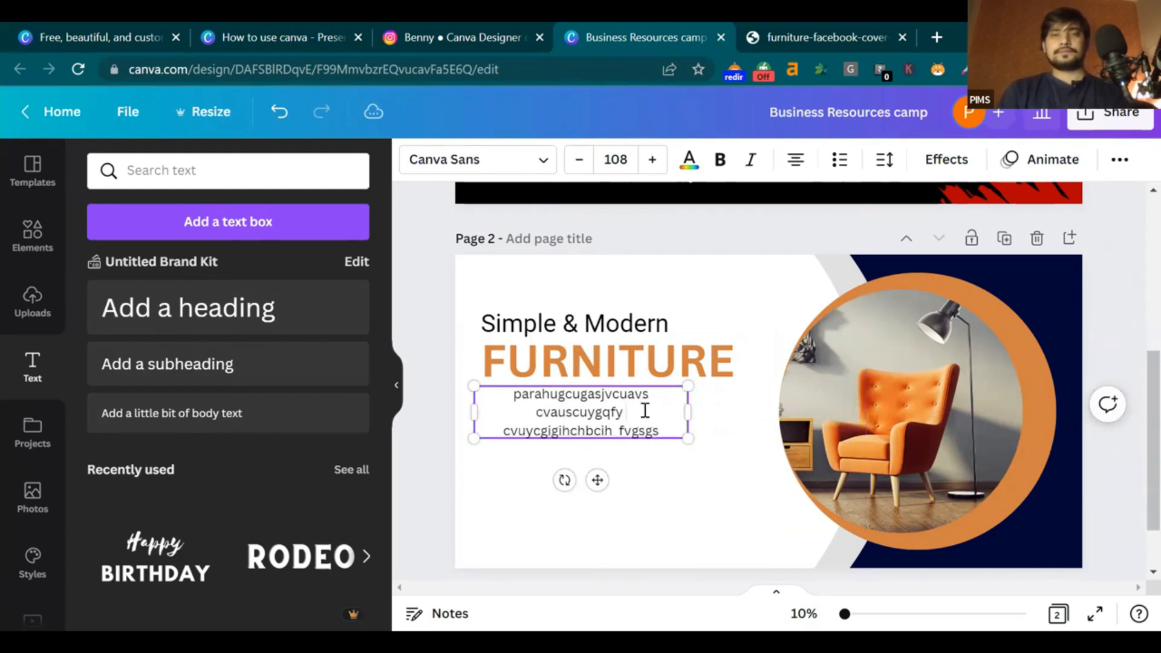
{"action": "type", "text": " sfgsv"}
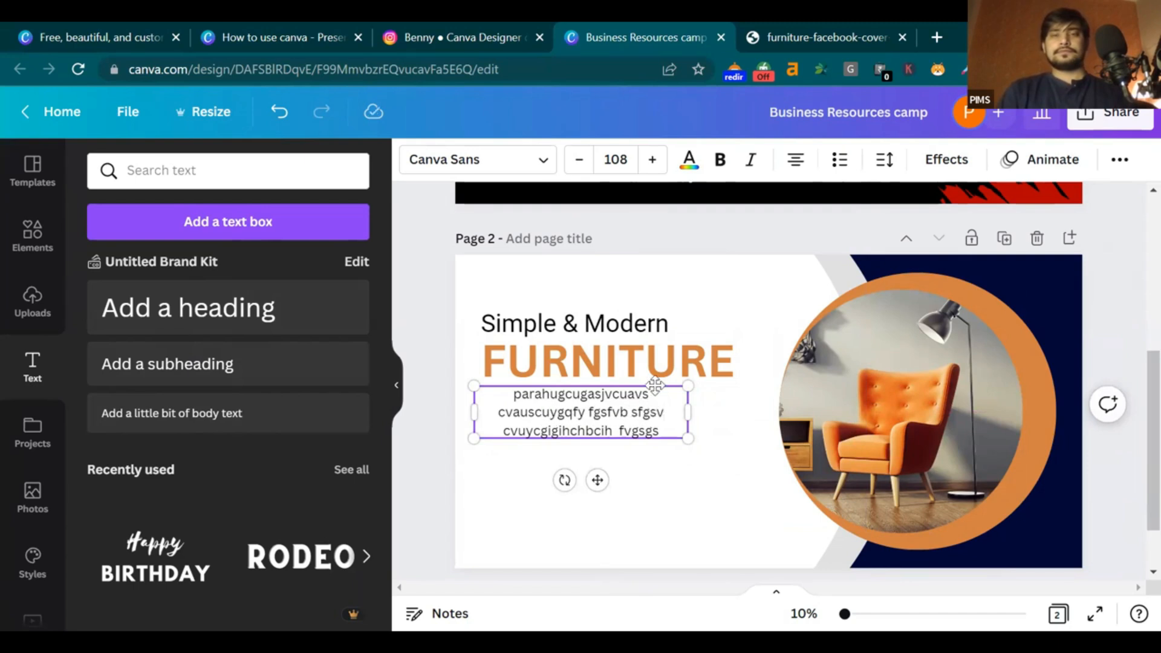
Left-align the paragraph to the heading's left edge and compare with the reference
{"action": "left_click", "coordinate": [603, 394]}
{"action": "left_click", "coordinate": [634, 412]}
{"action": "left_click", "coordinate": [583, 395]}
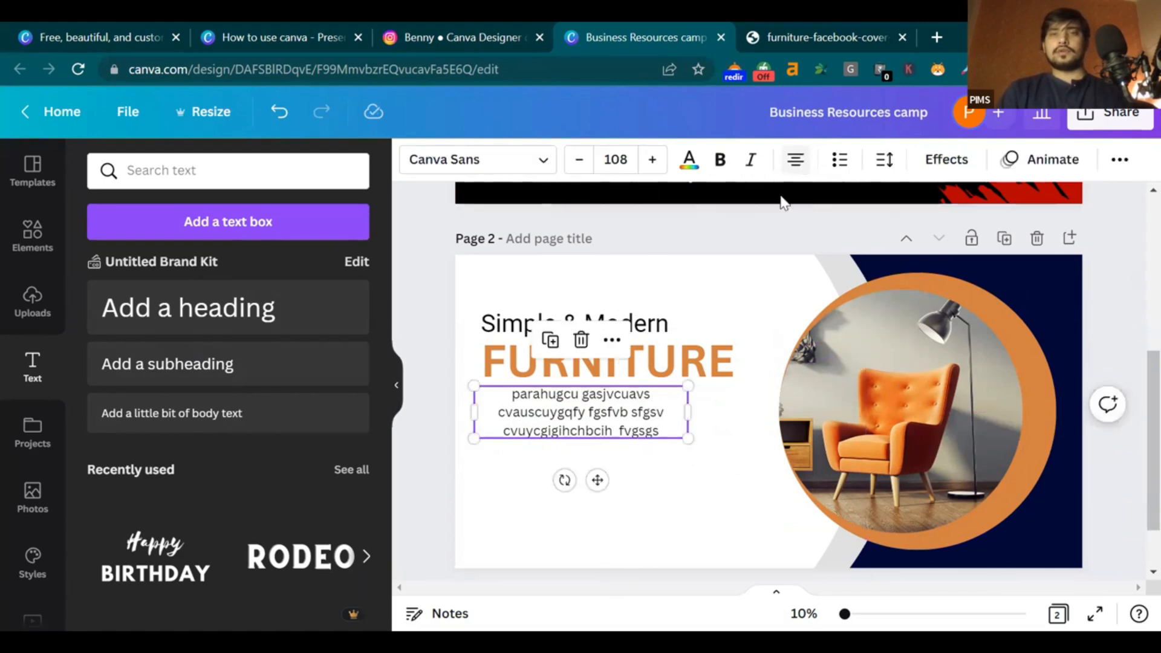
{"action": "left_click", "coordinate": [795, 163]}
{"action": "left_click", "coordinate": [687, 454]}
{"action": "left_click_drag", "start_coordinate": [646, 413], "coordinate": [669, 433]}
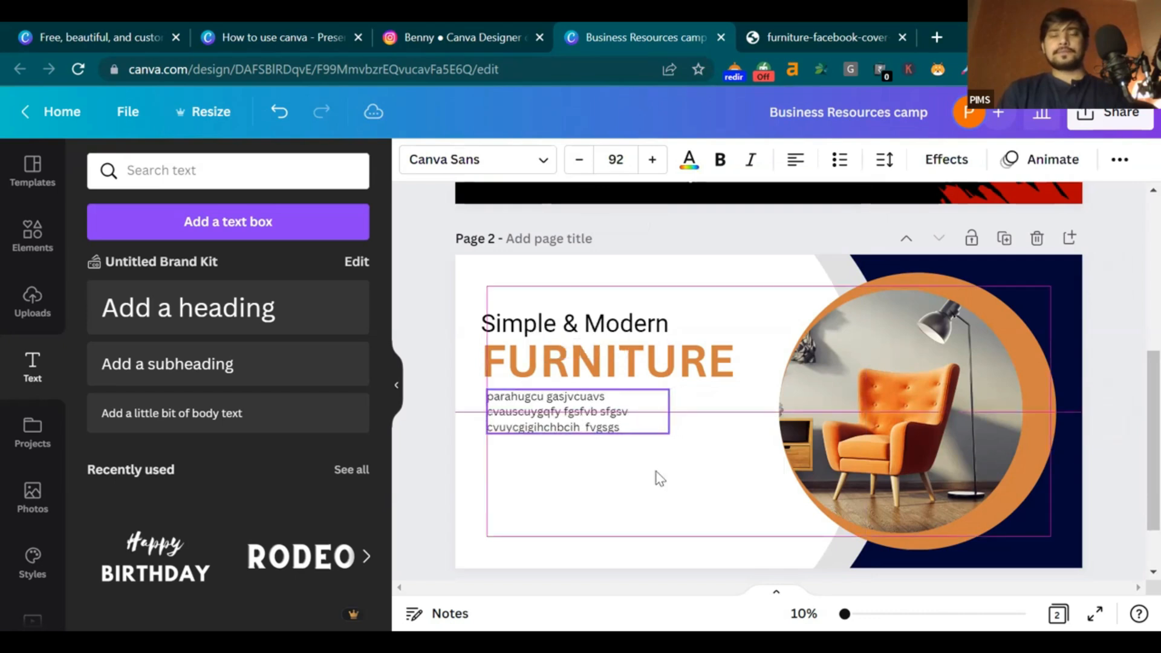
{"action": "left_click", "coordinate": [648, 507]}
{"action": "left_click", "coordinate": [823, 37]}
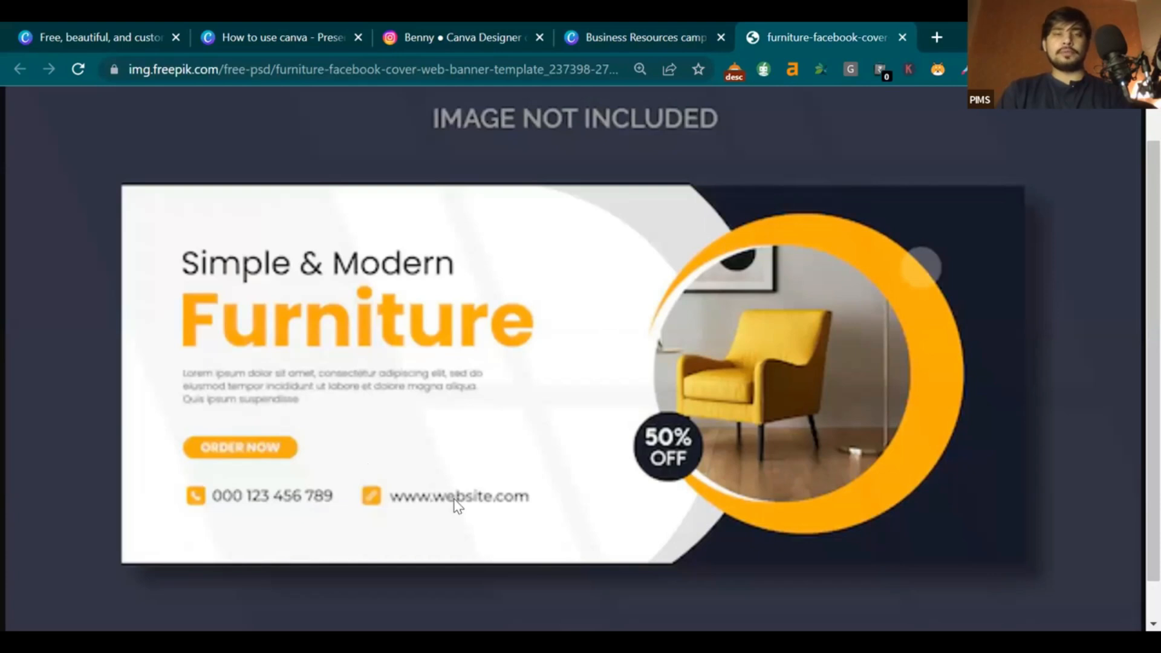
{"action": "left_click", "coordinate": [638, 31]}
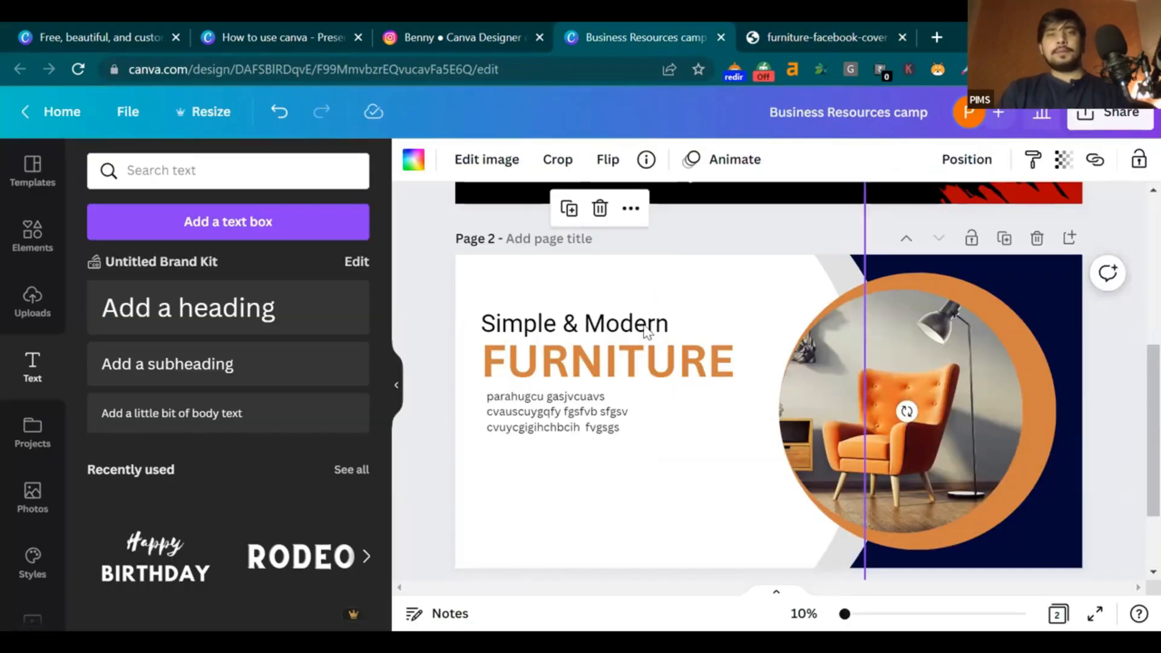
Search Elements for 'order now' and place a shrunken ORDER NOW sticker below the body text
{"action": "left_click", "coordinate": [35, 303]}
{"action": "left_click", "coordinate": [32, 236]}
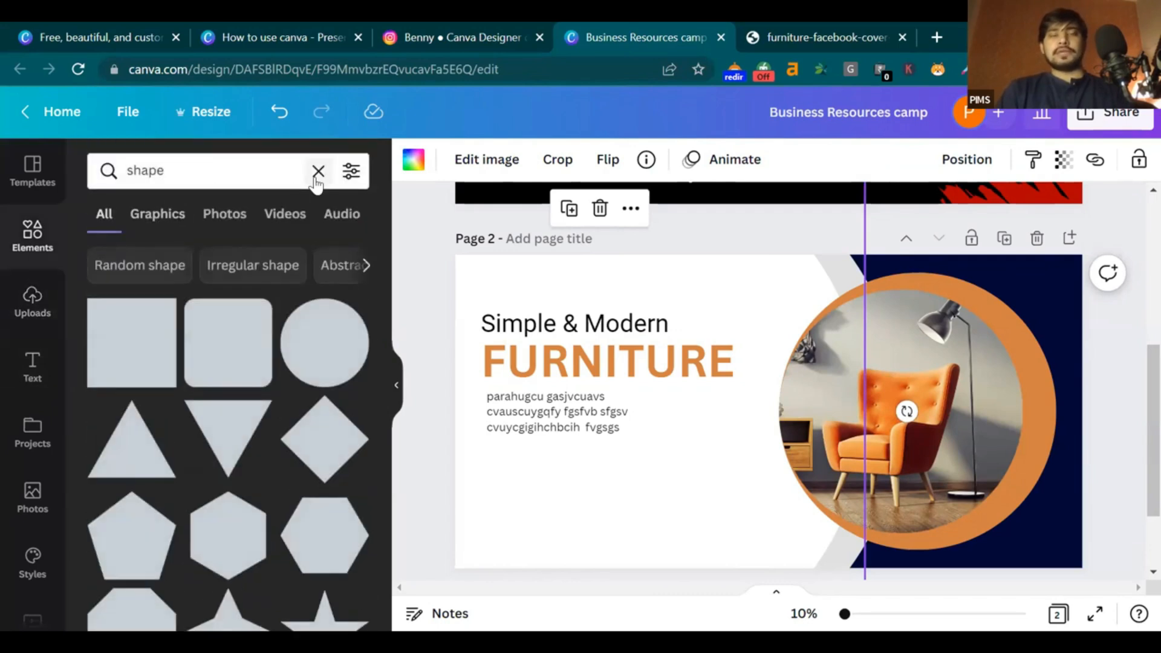
{"action": "left_click", "coordinate": [318, 172]}
{"action": "type", "text": "orde"}
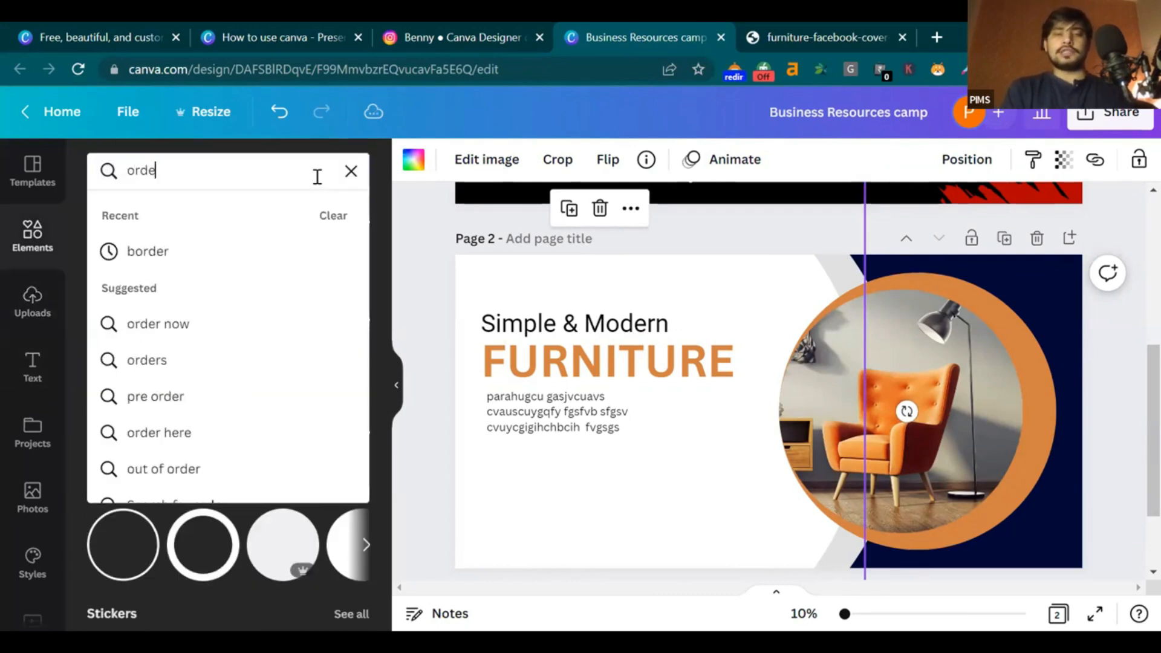
{"action": "type", "text": "r now"}
{"action": "key", "text": "Return"}
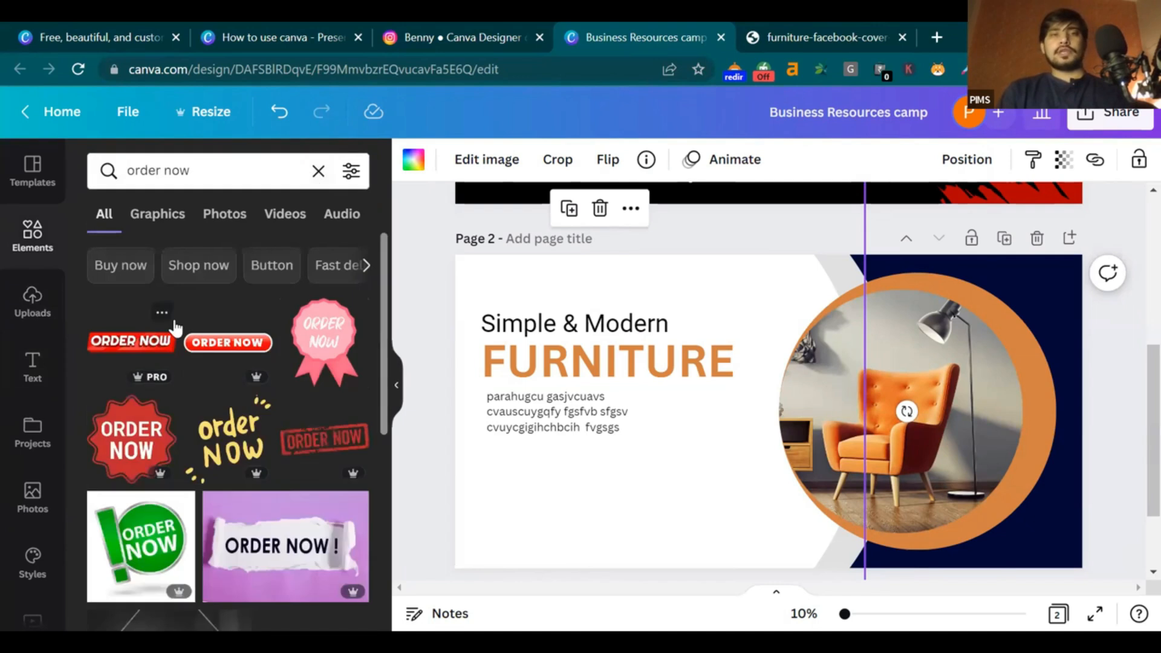
{"action": "left_click", "coordinate": [227, 342]}
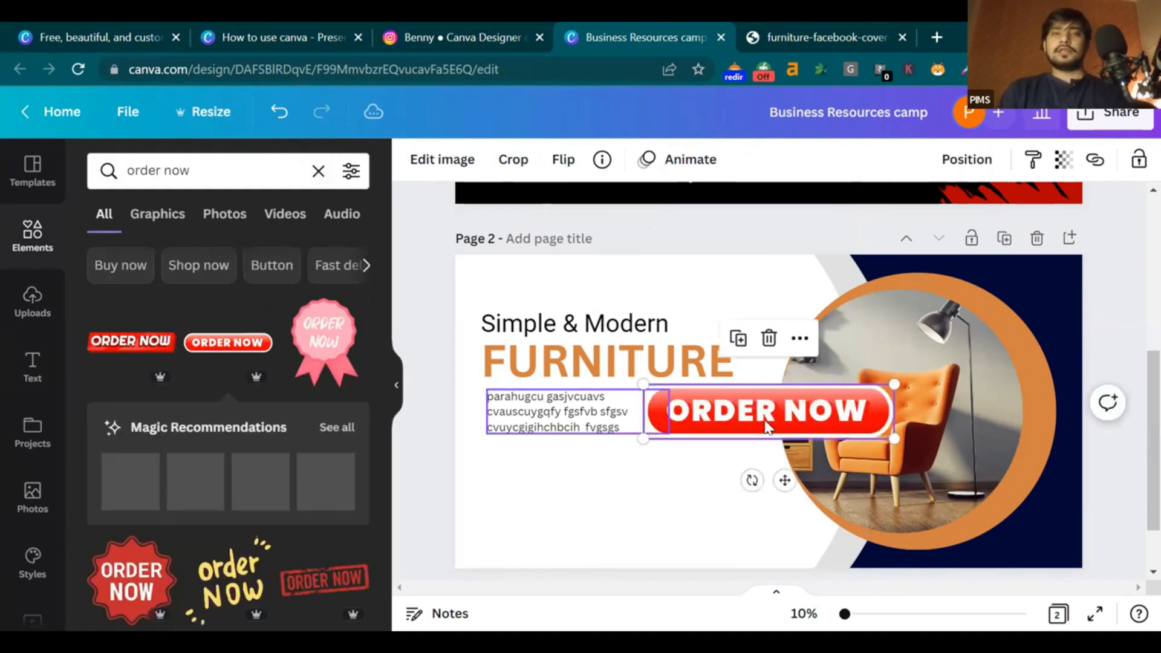
{"action": "left_click_drag", "start_coordinate": [782, 480], "coordinate": [622, 550]}
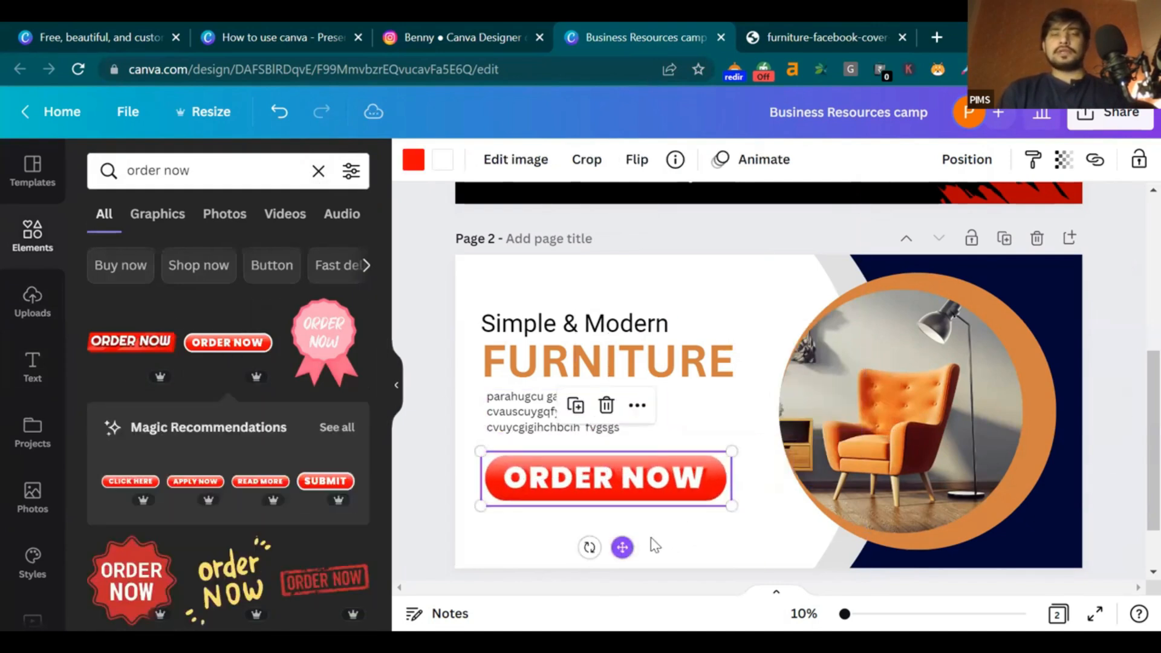
{"action": "left_click_drag", "start_coordinate": [728, 507], "coordinate": [626, 495]}
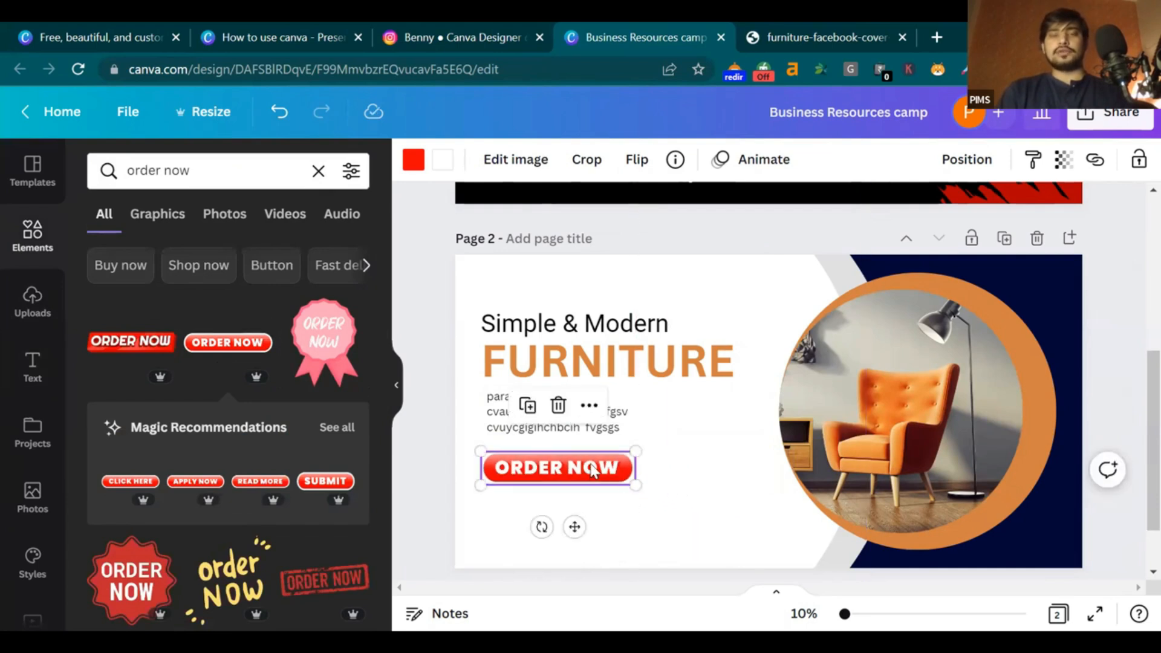
Recolour the ORDER NOW button and its text orange, undoing an accidental orange background
{"action": "left_click", "coordinate": [414, 163]}
{"action": "left_click", "coordinate": [301, 253]}
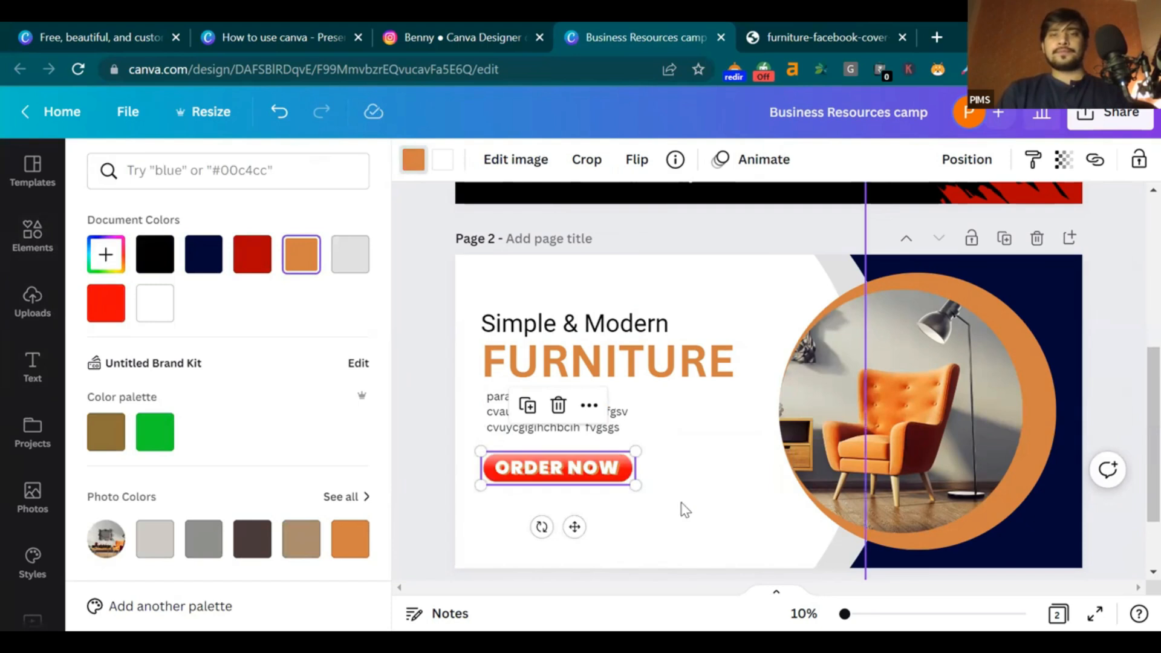
{"action": "left_click", "coordinate": [682, 505]}
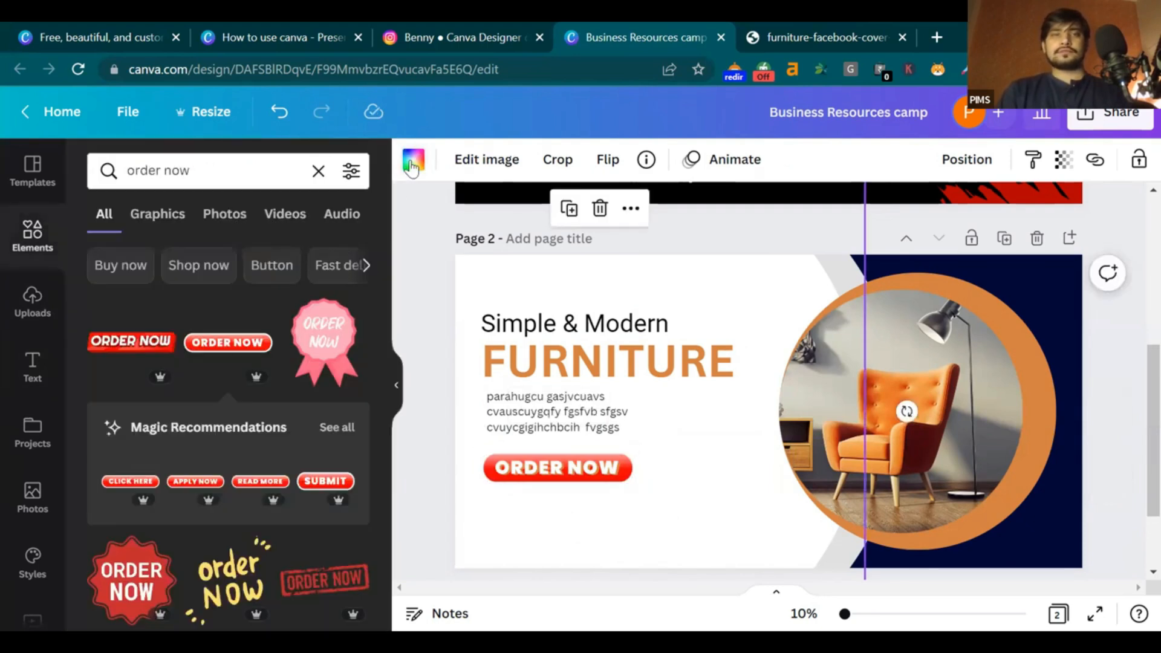
{"action": "left_click", "coordinate": [413, 163]}
{"action": "left_click", "coordinate": [301, 254]}
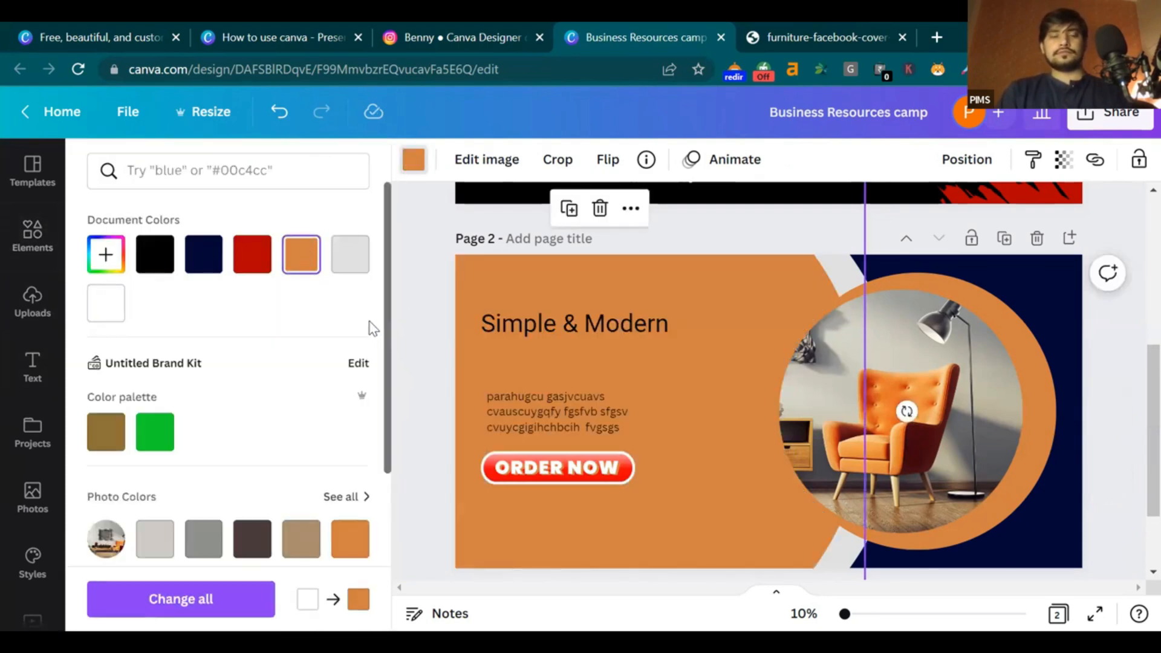
{"action": "key", "text": "ctrl+z"}
{"action": "left_click", "coordinate": [611, 477]}
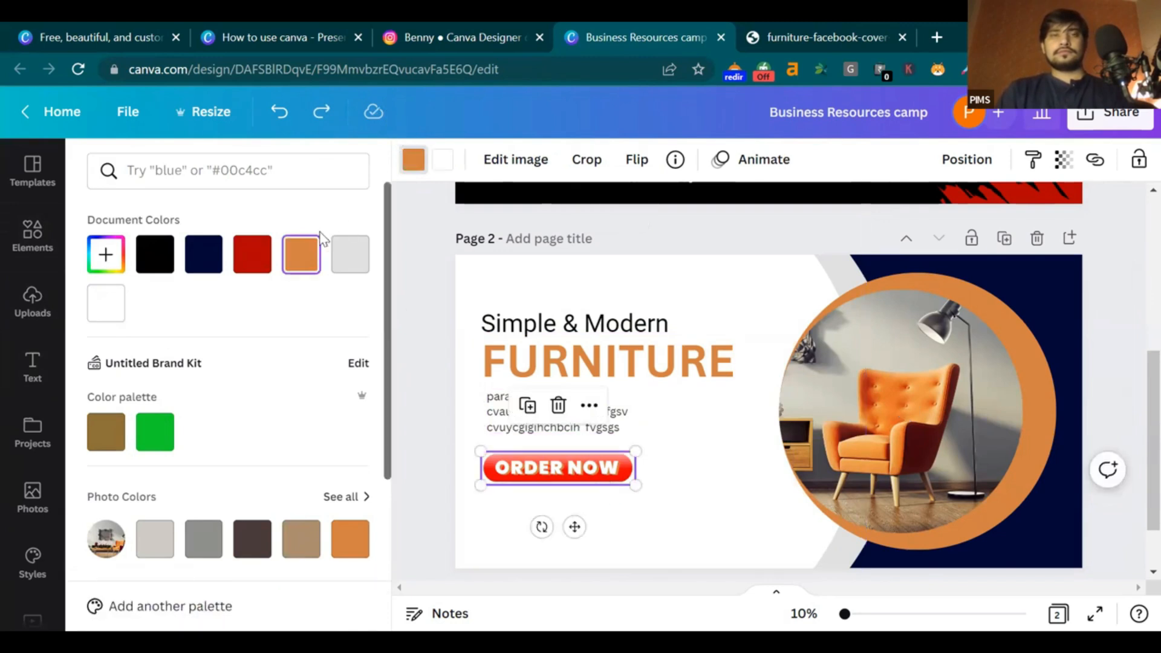
{"action": "scroll", "coordinate": [306, 268], "scroll_direction": "down", "scroll_amount": 4}
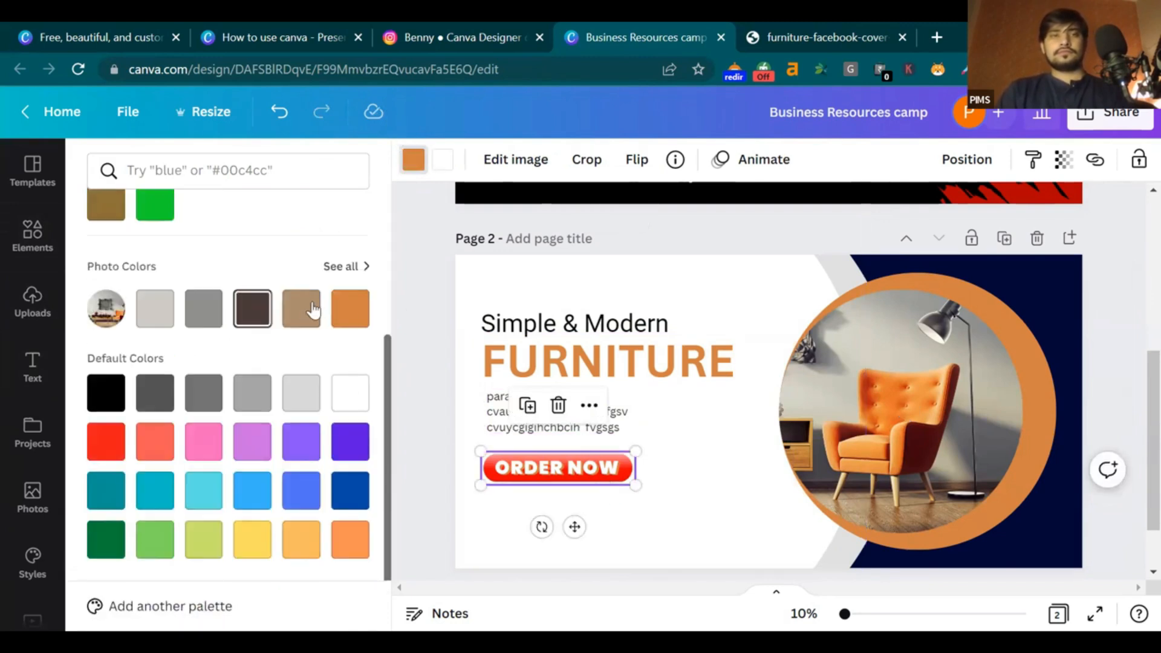
{"action": "left_click", "coordinate": [582, 431]}
{"action": "left_click", "coordinate": [658, 462]}
{"action": "left_click", "coordinate": [587, 465]}
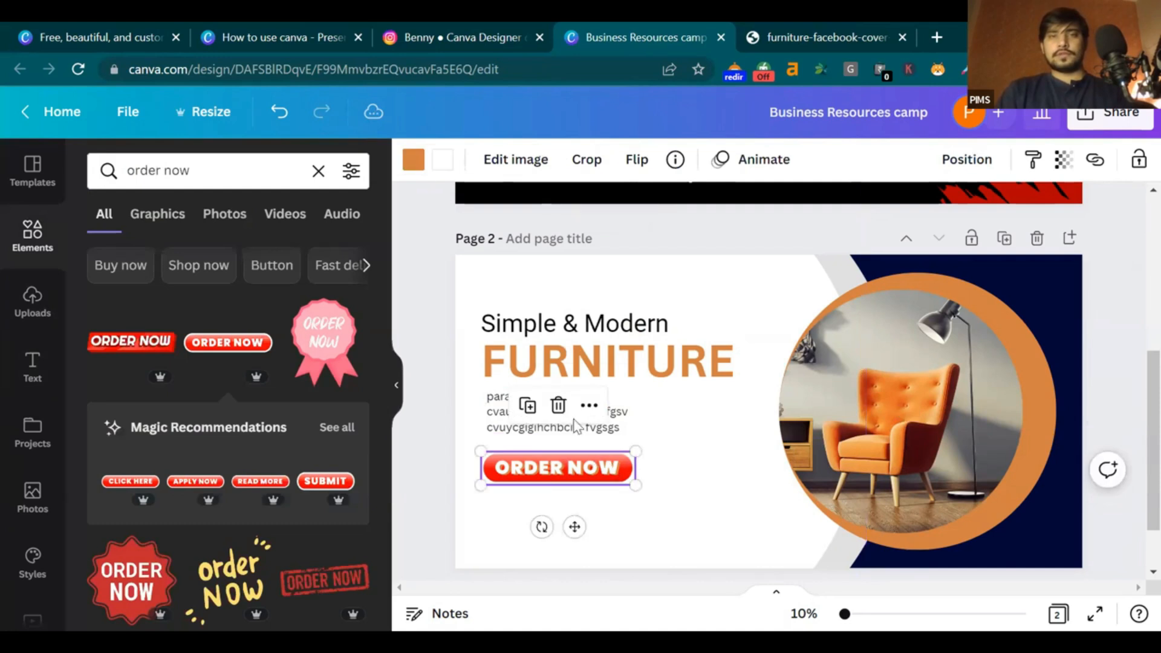
{"action": "left_click", "coordinate": [441, 160]}
{"action": "left_click", "coordinate": [301, 254]}
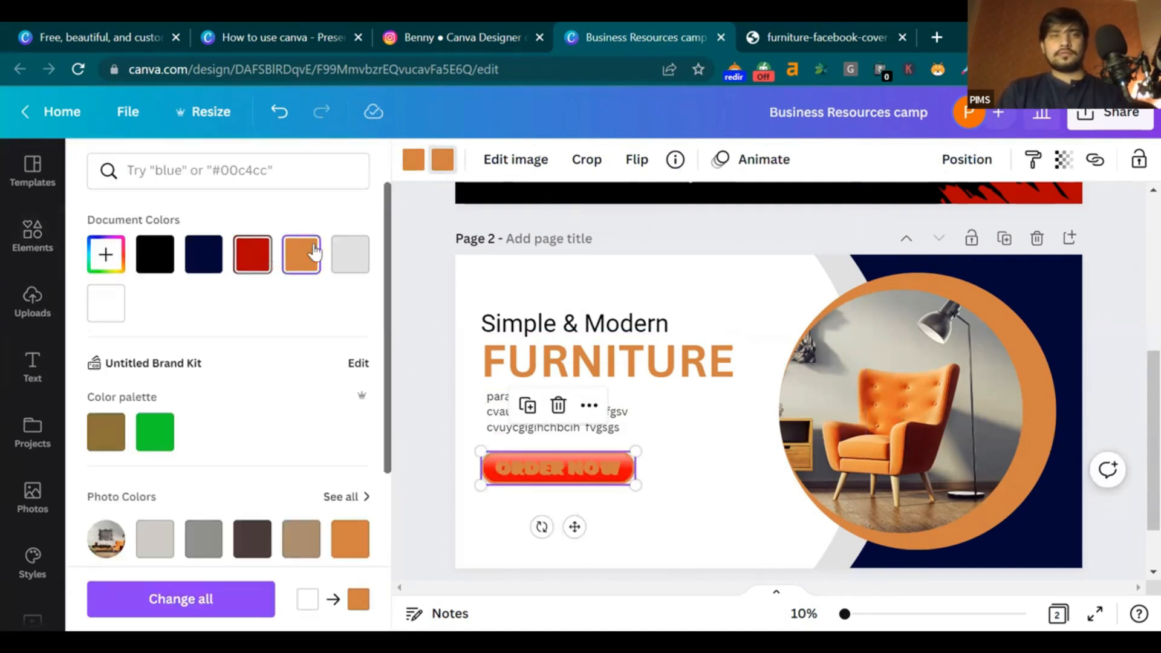
Delete the ORDER NOW button and scroll through the order-now results
{"action": "left_click", "coordinate": [648, 482]}
{"action": "left_click_drag", "start_coordinate": [648, 482], "coordinate": [623, 475]}
{"action": "left_click", "coordinate": [616, 472]}
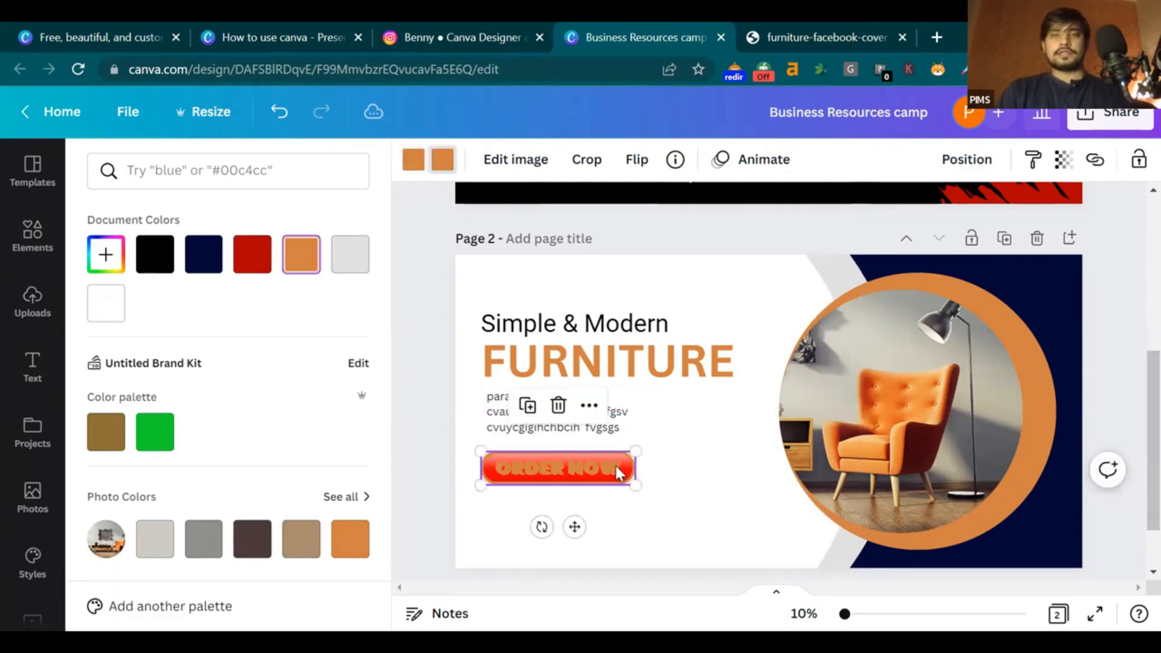
{"action": "key", "text": "Delete"}
{"action": "scroll", "coordinate": [236, 438], "scroll_direction": "down", "scroll_amount": 5}
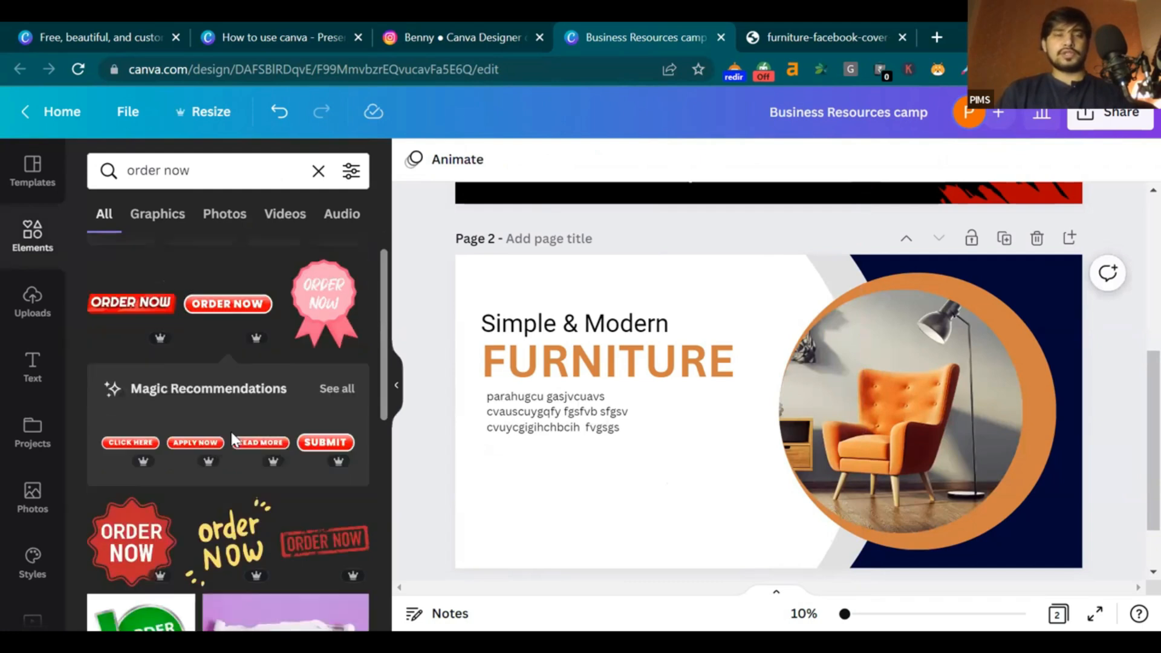
{"action": "scroll", "coordinate": [237, 437], "scroll_direction": "down", "scroll_amount": 3}
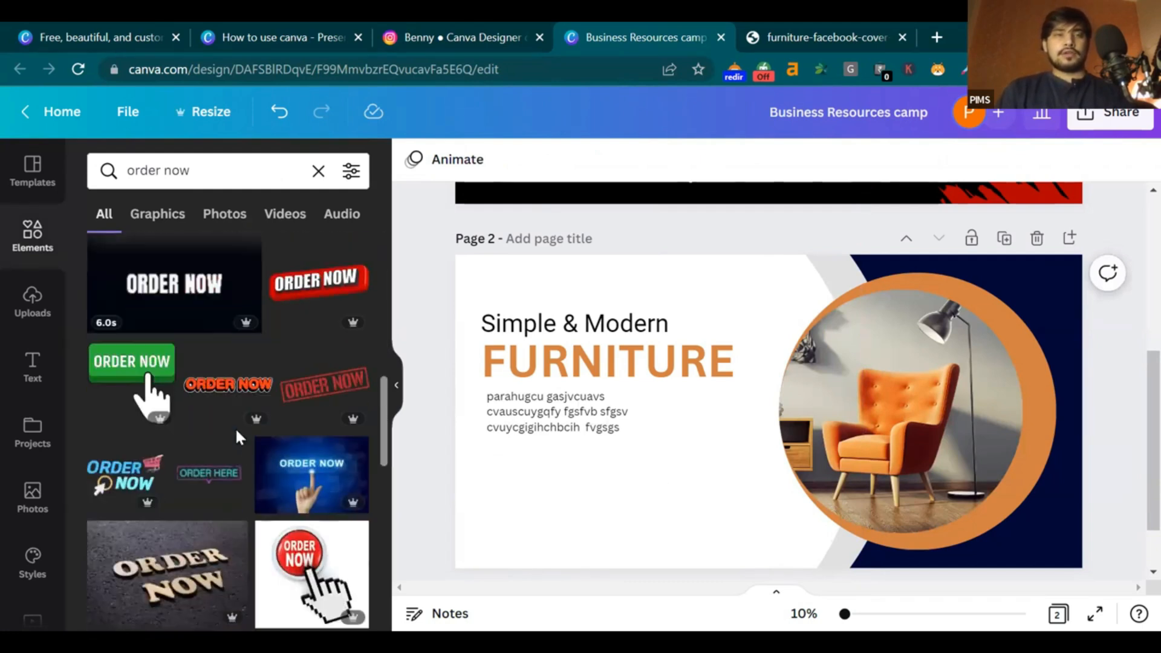
{"action": "scroll", "coordinate": [155, 363], "scroll_direction": "down", "scroll_amount": 3}
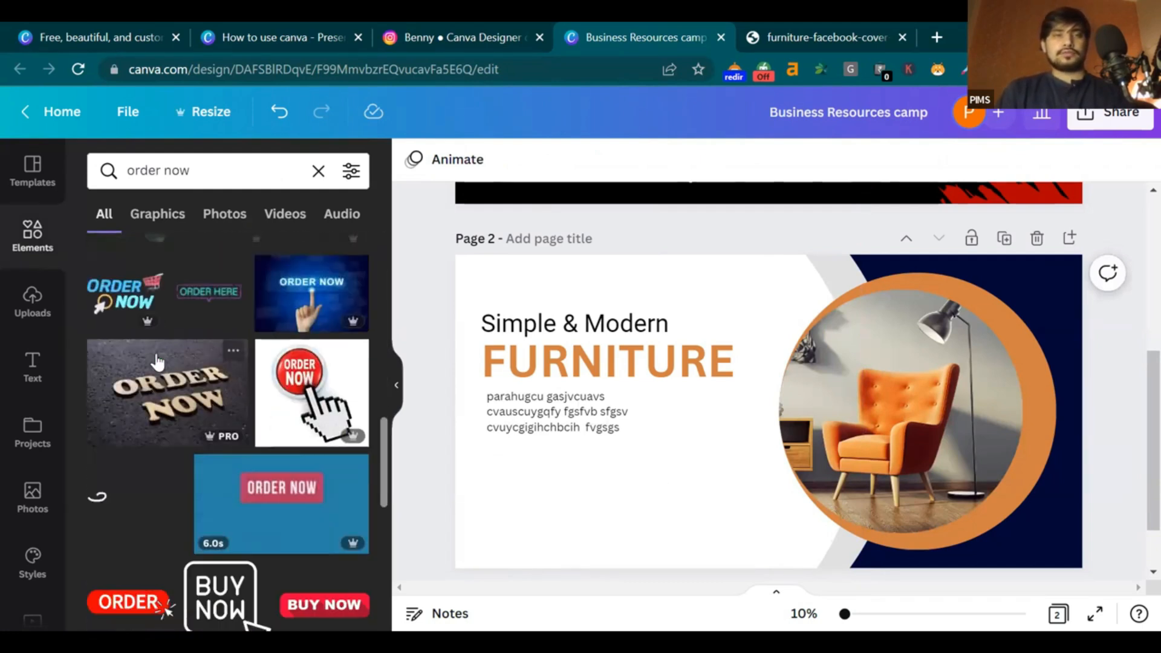
{"action": "scroll", "coordinate": [160, 406], "scroll_direction": "down", "scroll_amount": 4}
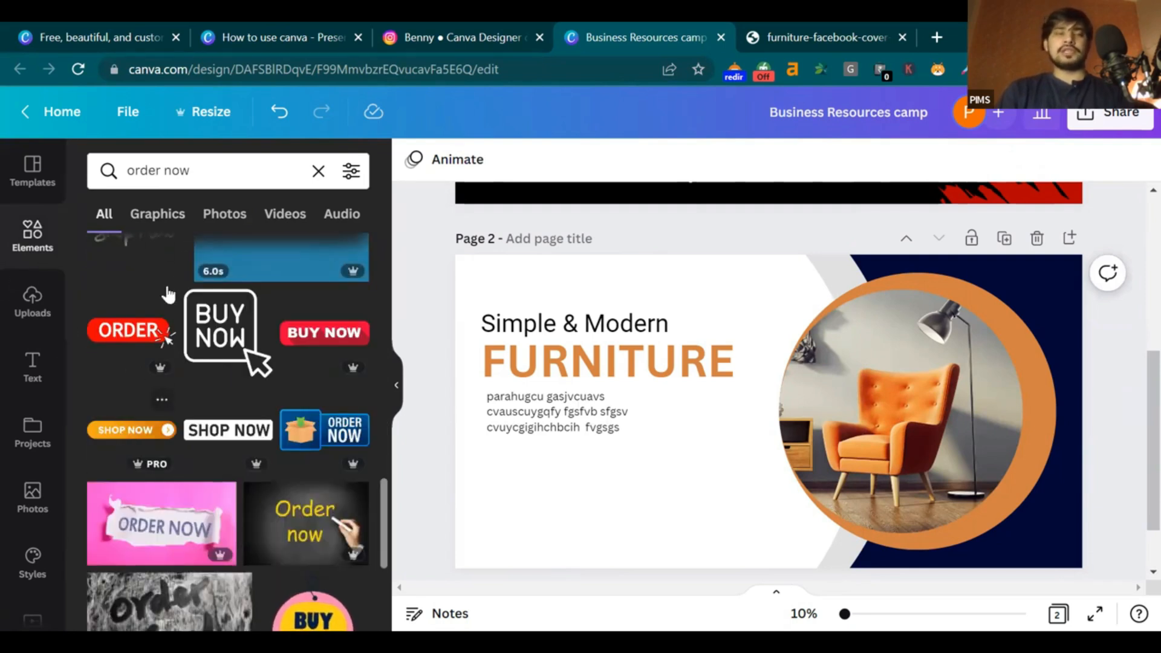
Search Elements for 'shape' and place a rounded square below the body text
{"action": "left_click", "coordinate": [316, 171]}
{"action": "type", "text": "shape"}
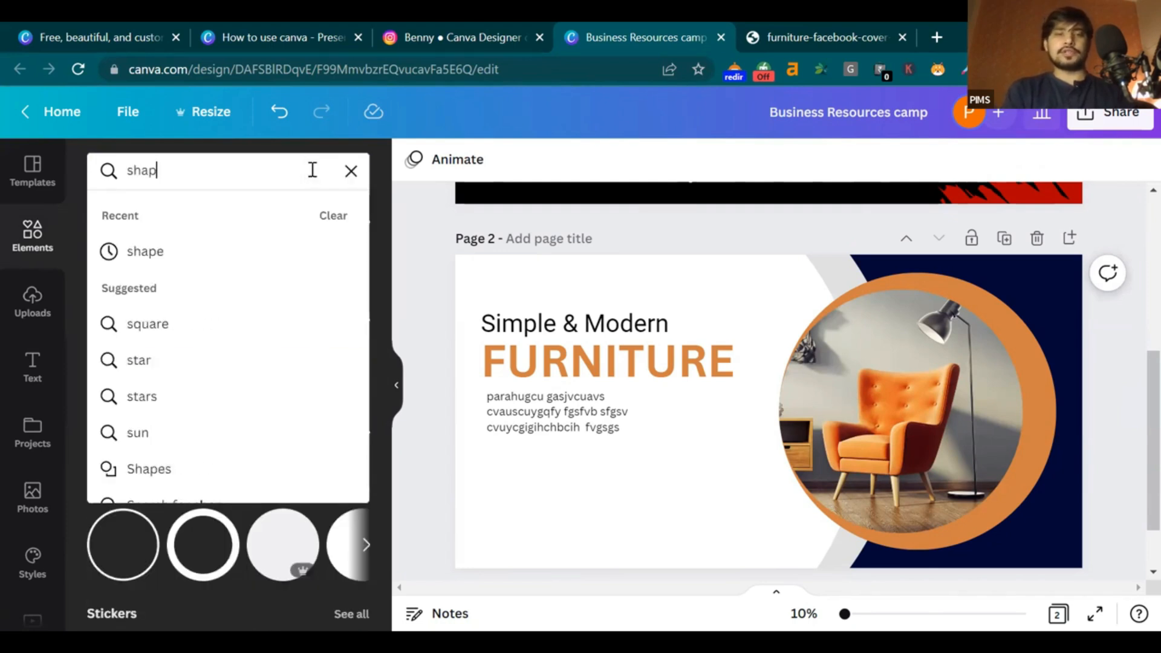
{"action": "key", "text": "Return"}
{"action": "scroll", "coordinate": [242, 381], "scroll_direction": "down", "scroll_amount": 2}
{"action": "scroll", "coordinate": [242, 381], "scroll_direction": "down", "scroll_amount": 3}
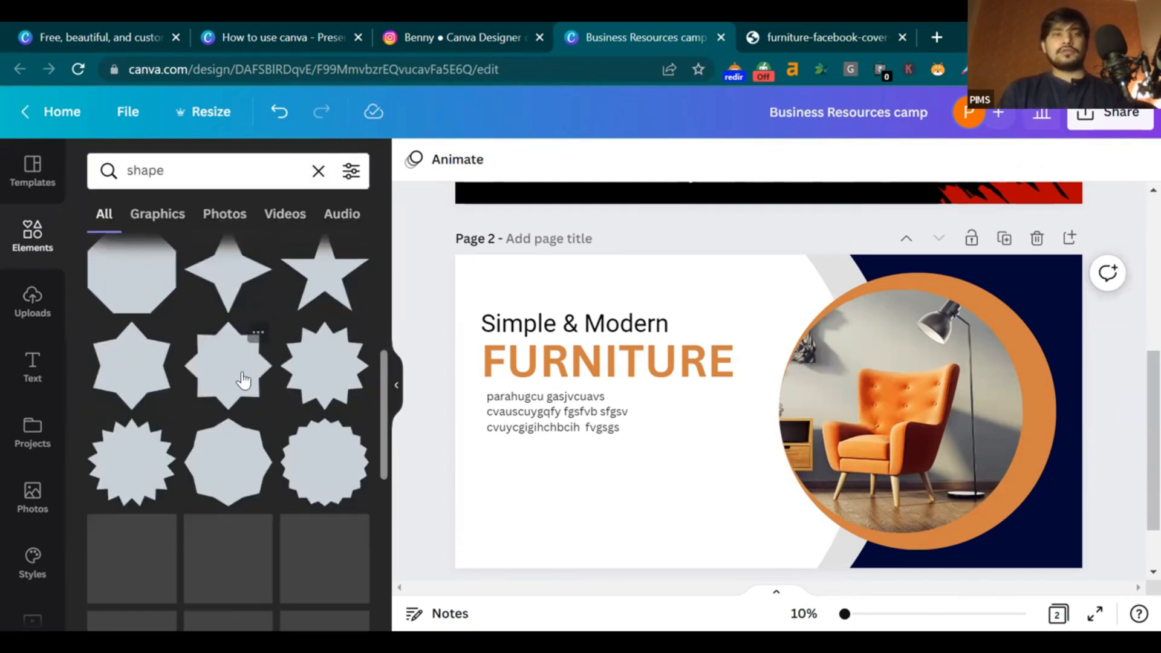
{"action": "scroll", "coordinate": [246, 383], "scroll_direction": "up", "scroll_amount": 6}
{"action": "left_click_drag", "start_coordinate": [558, 381], "coordinate": [787, 503]}
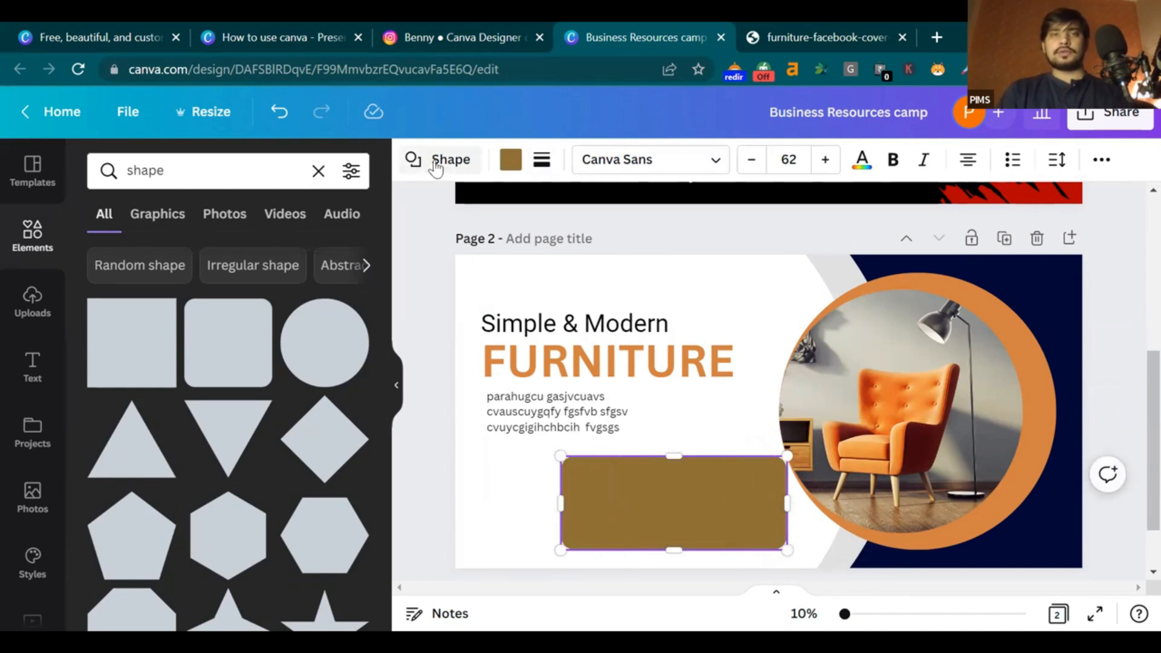
Try out corner rounding and border settings on the rounded square
{"action": "left_click", "coordinate": [542, 161]}
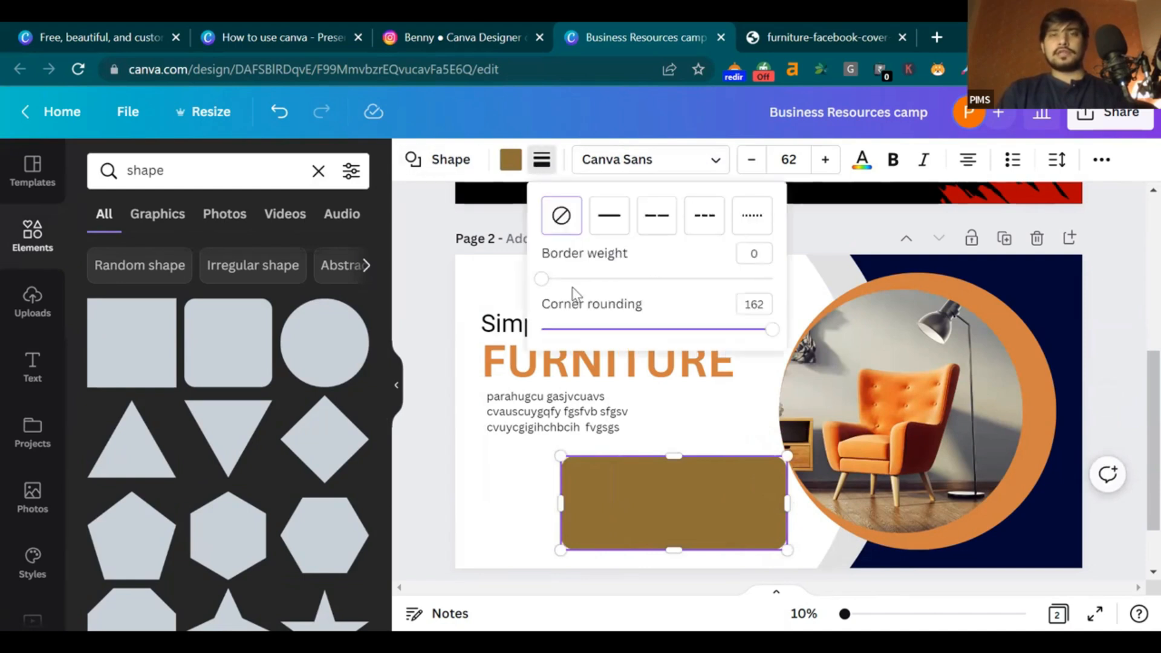
{"action": "left_click_drag", "start_coordinate": [735, 332], "coordinate": [770, 329]}
{"action": "left_click_drag", "start_coordinate": [542, 279], "coordinate": [593, 279]}
{"action": "left_click", "coordinate": [574, 214]}
{"action": "left_click", "coordinate": [510, 159]}
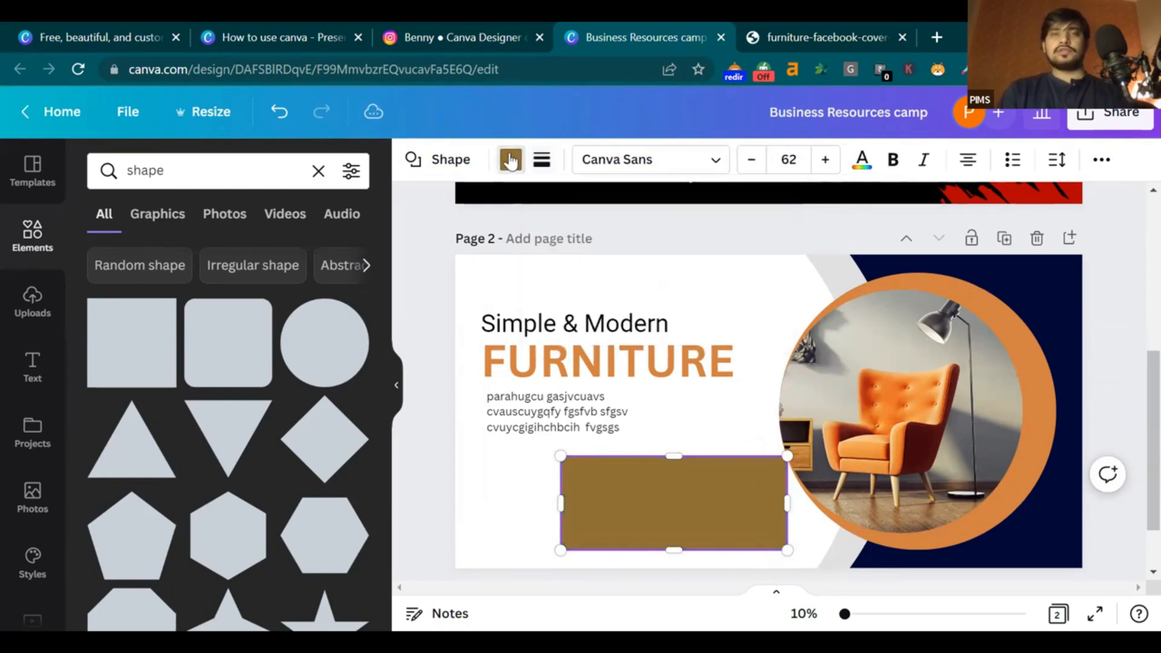
Change the rounded square into a pill shape and shorten its height
{"action": "left_click", "coordinate": [437, 159]}
{"action": "scroll", "coordinate": [281, 322], "scroll_direction": "down", "scroll_amount": 5}
{"action": "scroll", "coordinate": [282, 322], "scroll_direction": "down", "scroll_amount": 5}
{"action": "scroll", "coordinate": [282, 322], "scroll_direction": "up", "scroll_amount": 8}
{"action": "scroll", "coordinate": [281, 322], "scroll_direction": "up", "scroll_amount": 3}
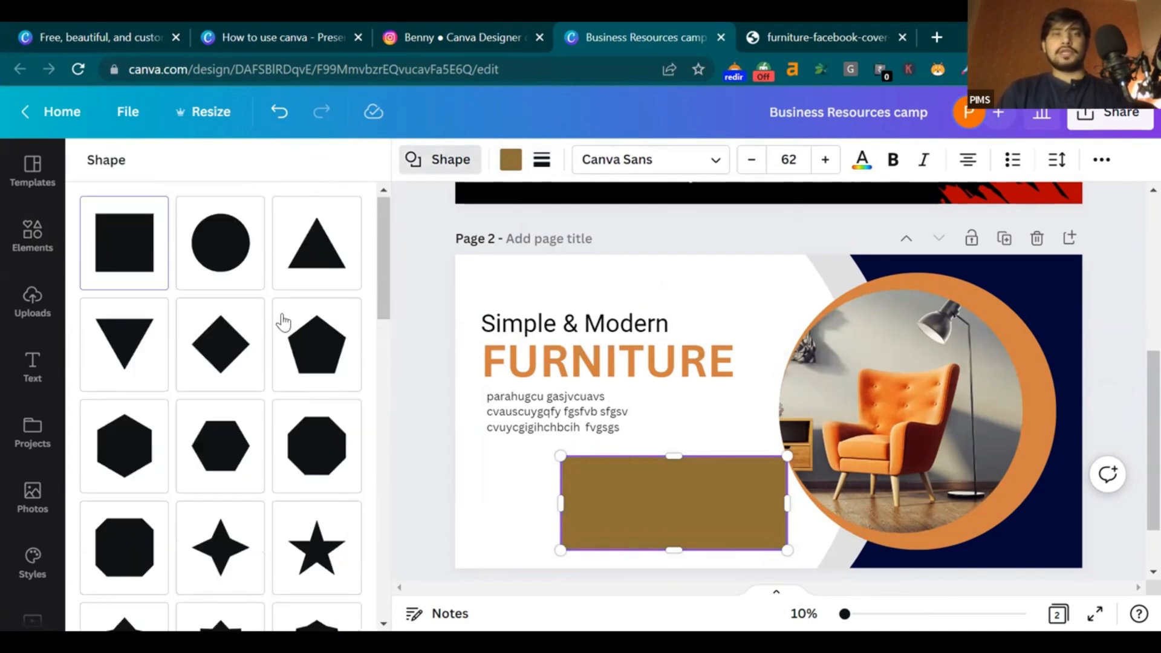
{"action": "left_click_drag", "start_coordinate": [383, 284], "coordinate": [387, 402]}
{"action": "scroll", "coordinate": [387, 402], "scroll_direction": "down", "scroll_amount": 5}
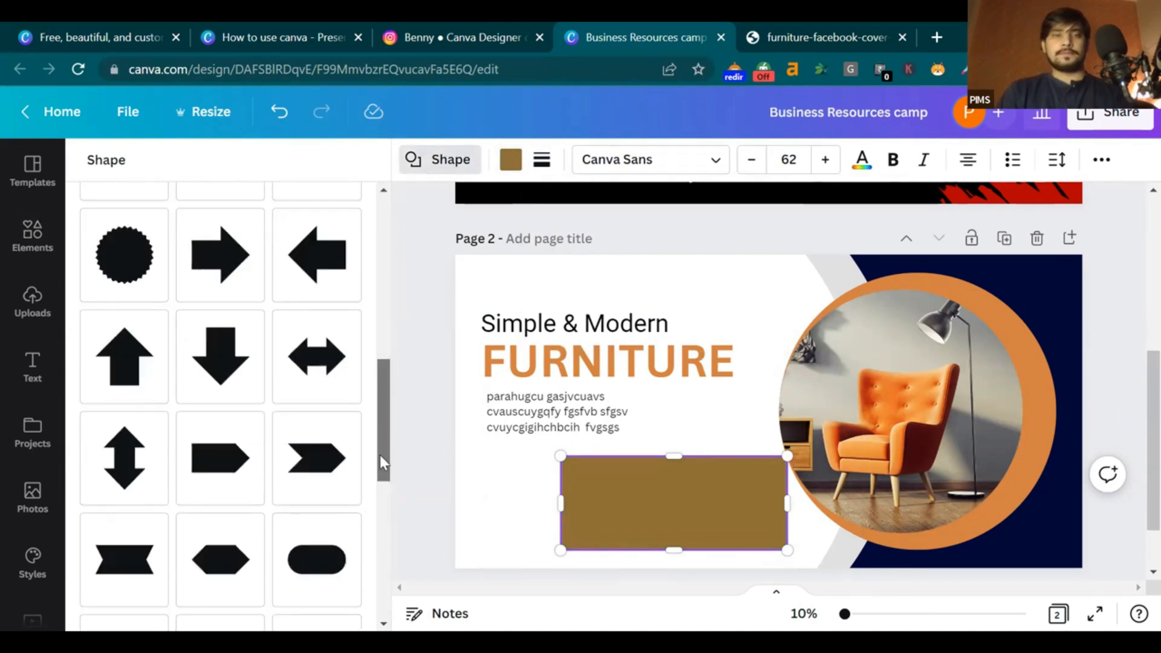
{"action": "left_click", "coordinate": [310, 438]}
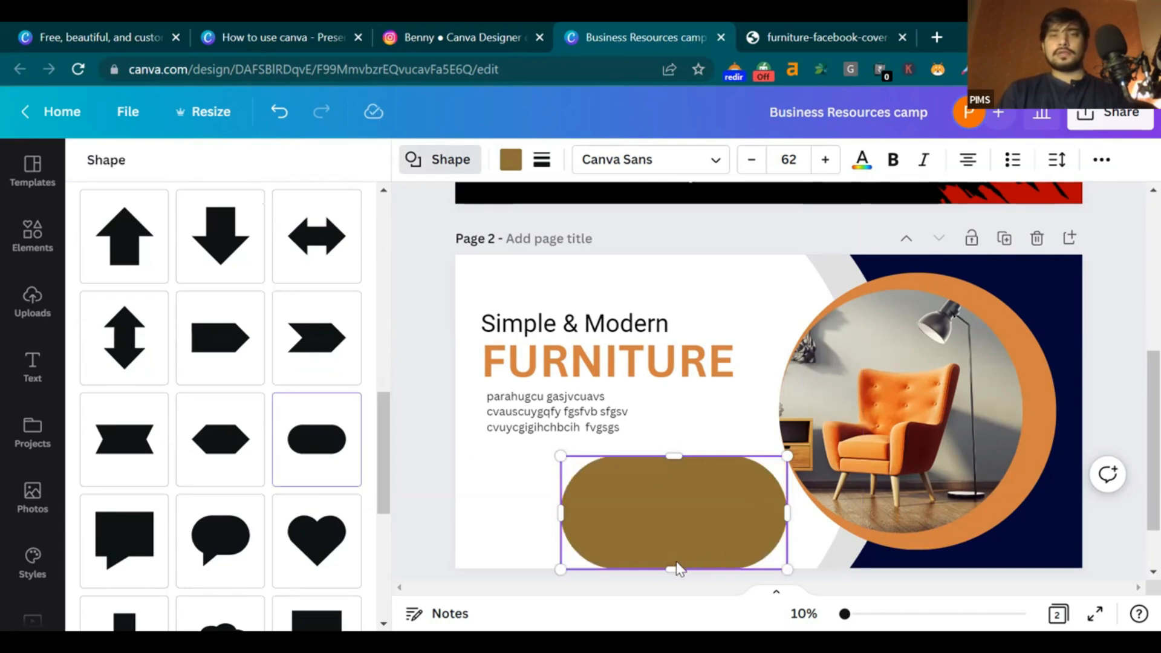
{"action": "mouse_move", "coordinate": [674, 539]}
{"action": "left_mouse_down"}
{"action": "mouse_move", "coordinate": [666, 510]}
{"action": "mouse_move", "coordinate": [672, 523]}
{"action": "left_mouse_up"}
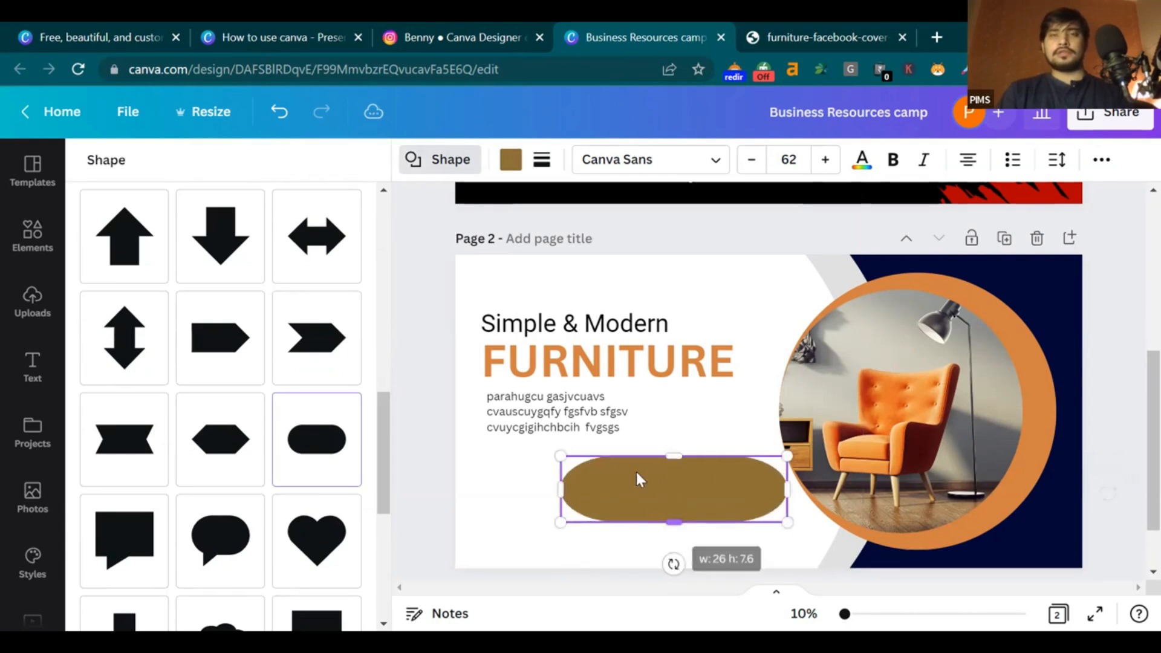
Give the pill corner rounding 26 and a black border of weight 24
{"action": "left_click", "coordinate": [541, 159]}
{"action": "left_click_drag", "start_coordinate": [565, 340], "coordinate": [601, 329]}
{"action": "left_click_drag", "start_coordinate": [542, 279], "coordinate": [597, 279]}
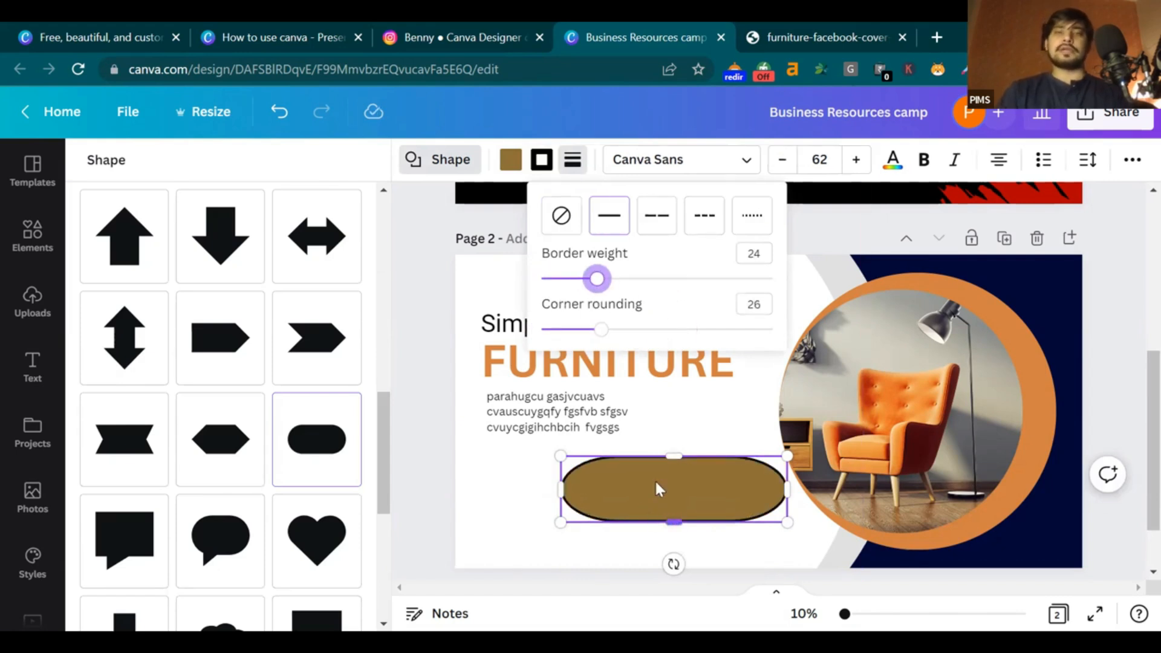
{"action": "left_click", "coordinate": [691, 454]}
Delete the brown pill and search Elements for 'order now'
{"action": "left_click", "coordinate": [713, 487]}
{"action": "key", "text": "Delete"}
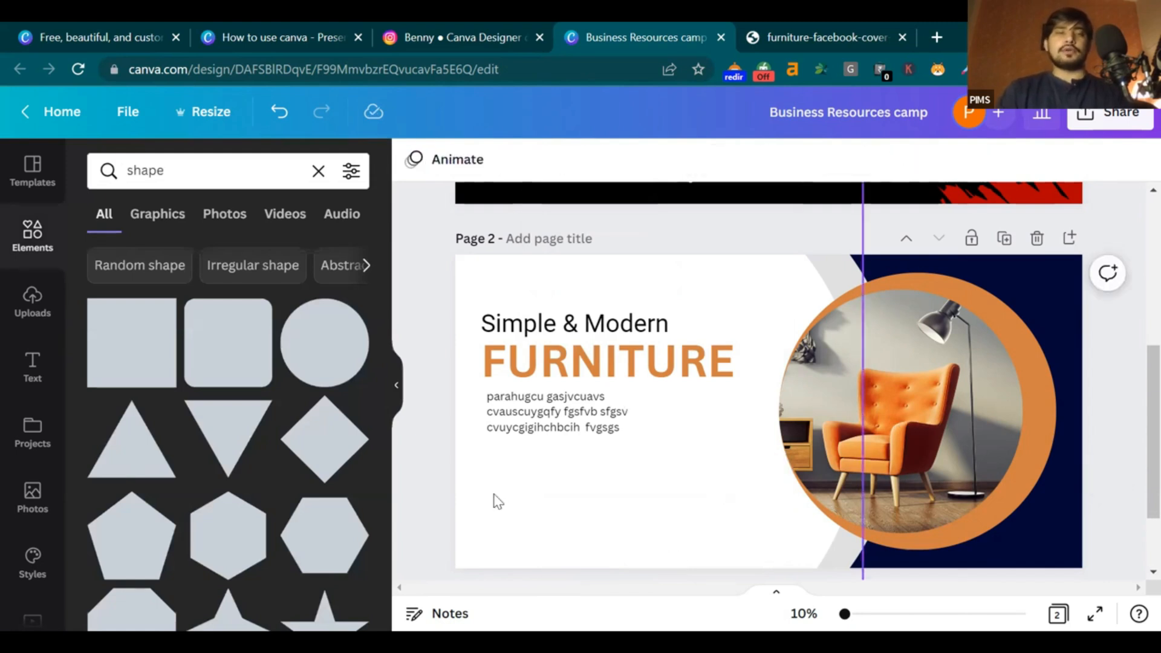
{"action": "left_click", "coordinate": [283, 174]}
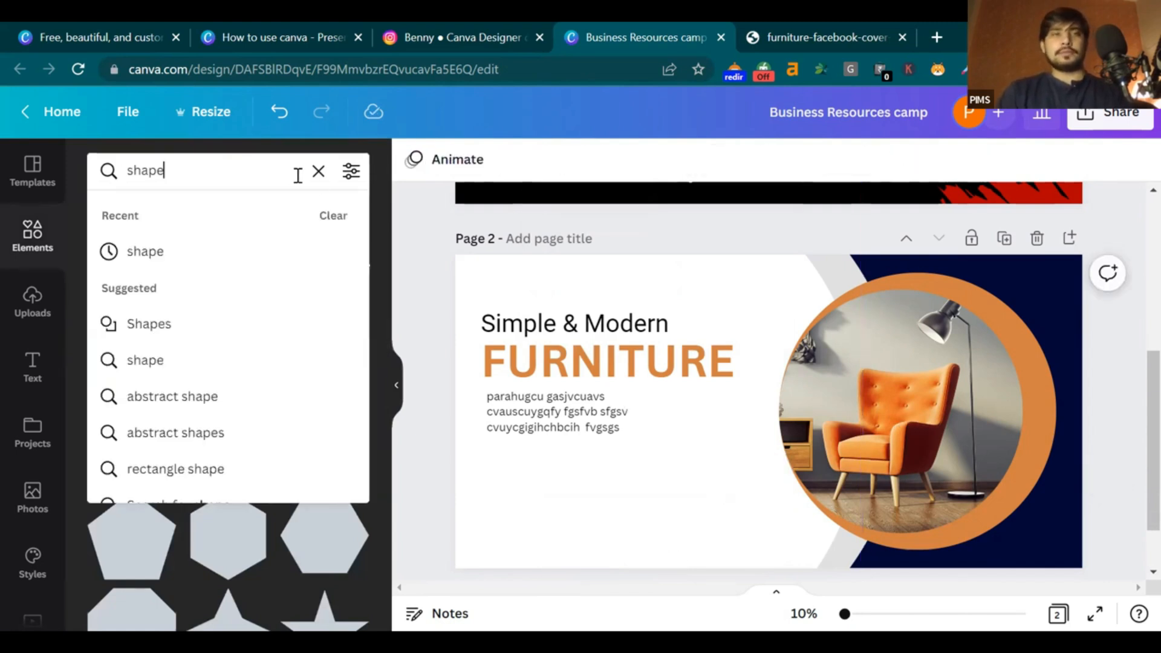
{"action": "left_click", "coordinate": [318, 172]}
{"action": "type", "text": "odre"}
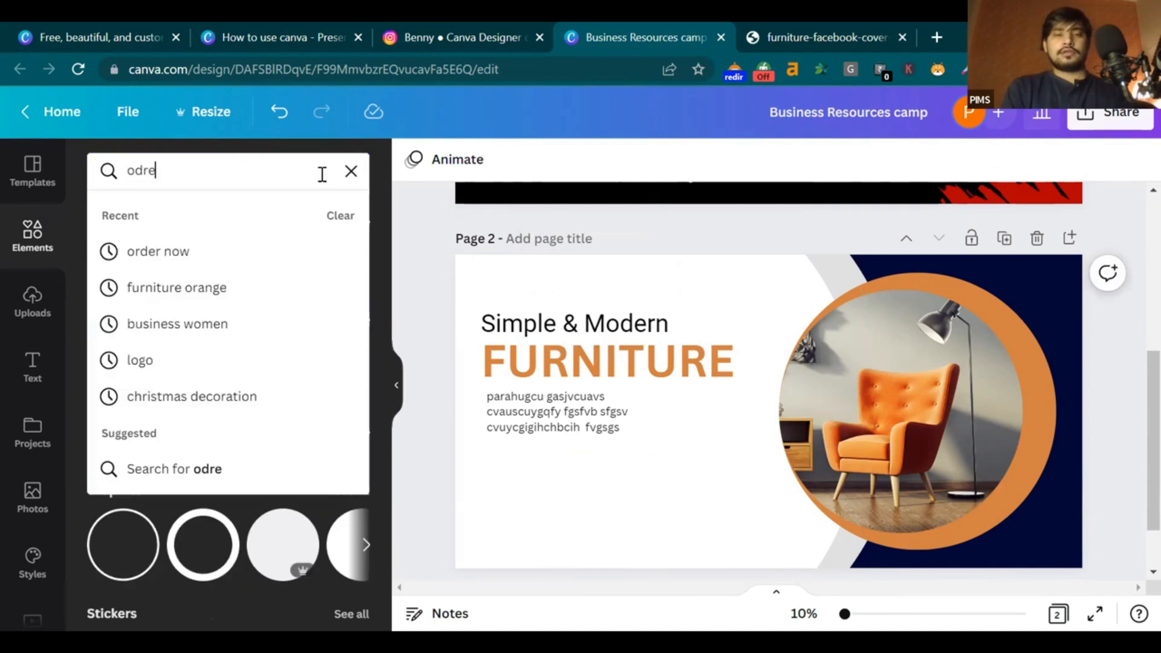
{"action": "key", "text": "BackSpace"}
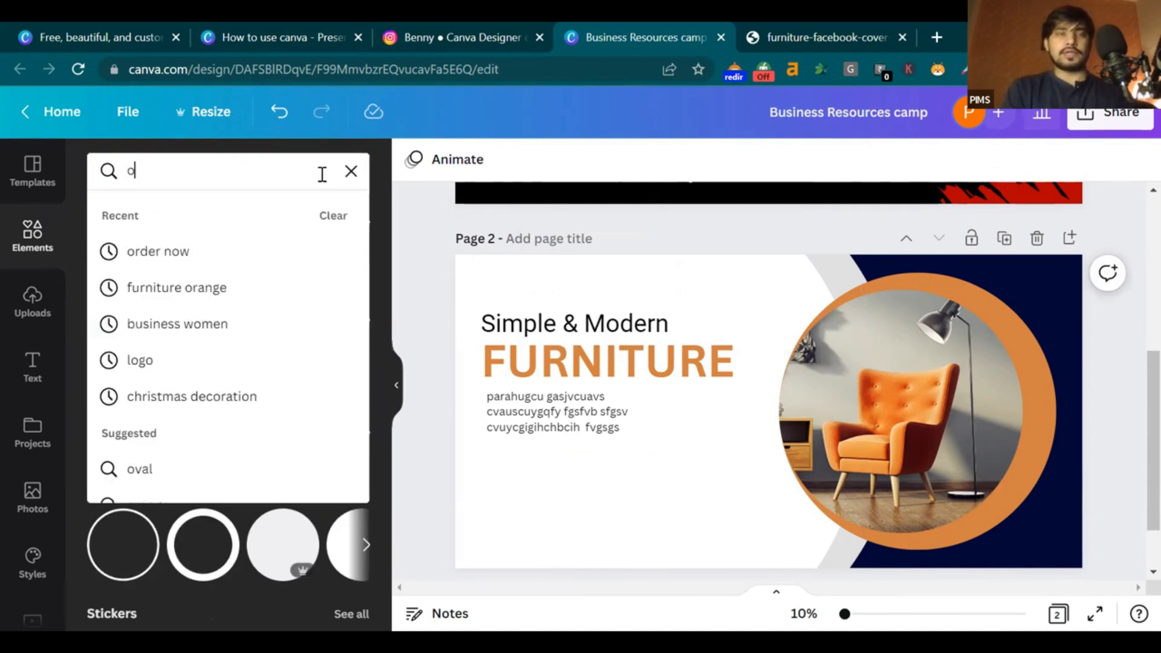
{"action": "type", "text": "rder now"}
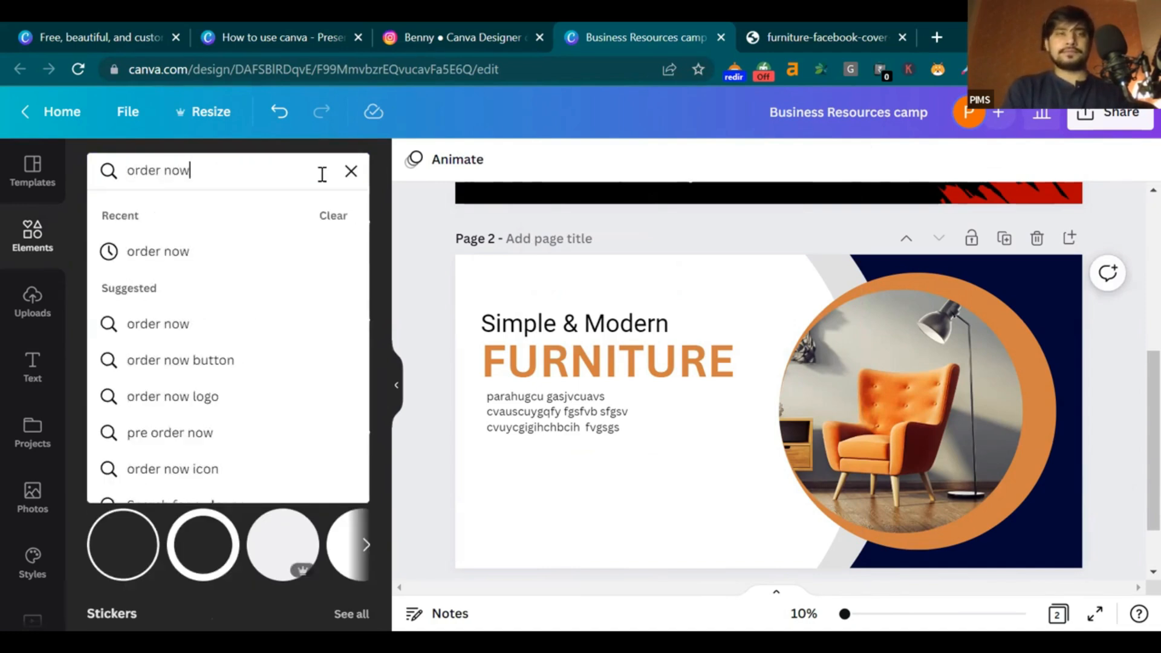
{"action": "key", "text": "Return"}
Add the orange SHOP NOW graphic, shrink it, place it under the paragraph, and compare with the reference
{"action": "scroll", "coordinate": [151, 490], "scroll_direction": "down", "scroll_amount": 8}
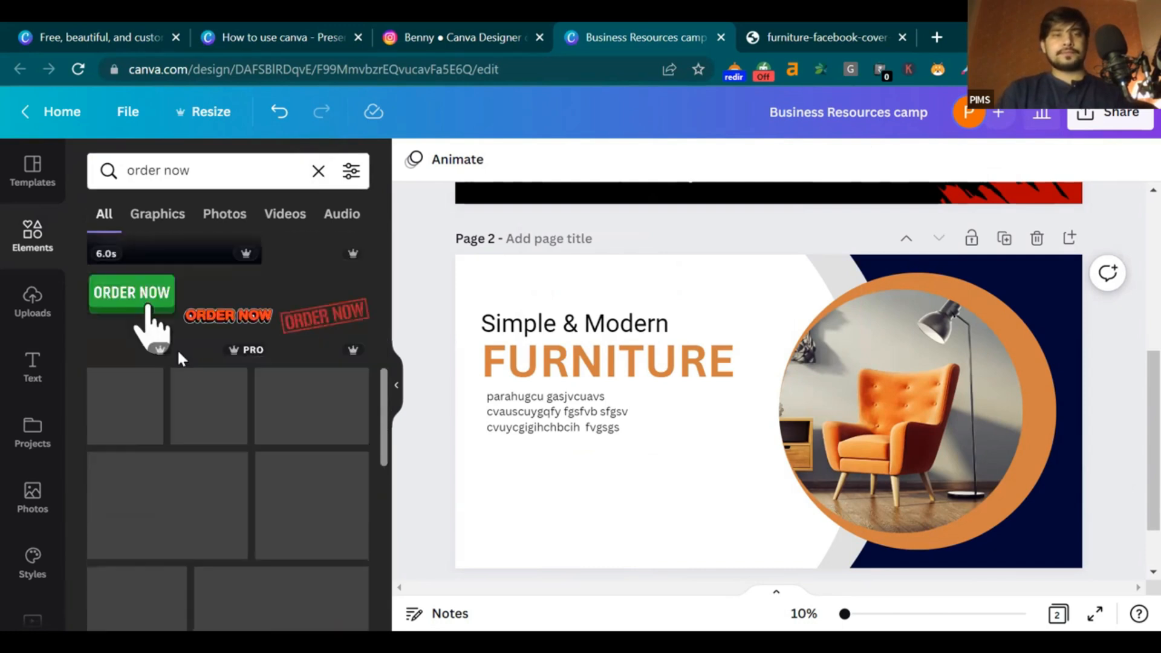
{"action": "scroll", "coordinate": [159, 399], "scroll_direction": "down", "scroll_amount": 5}
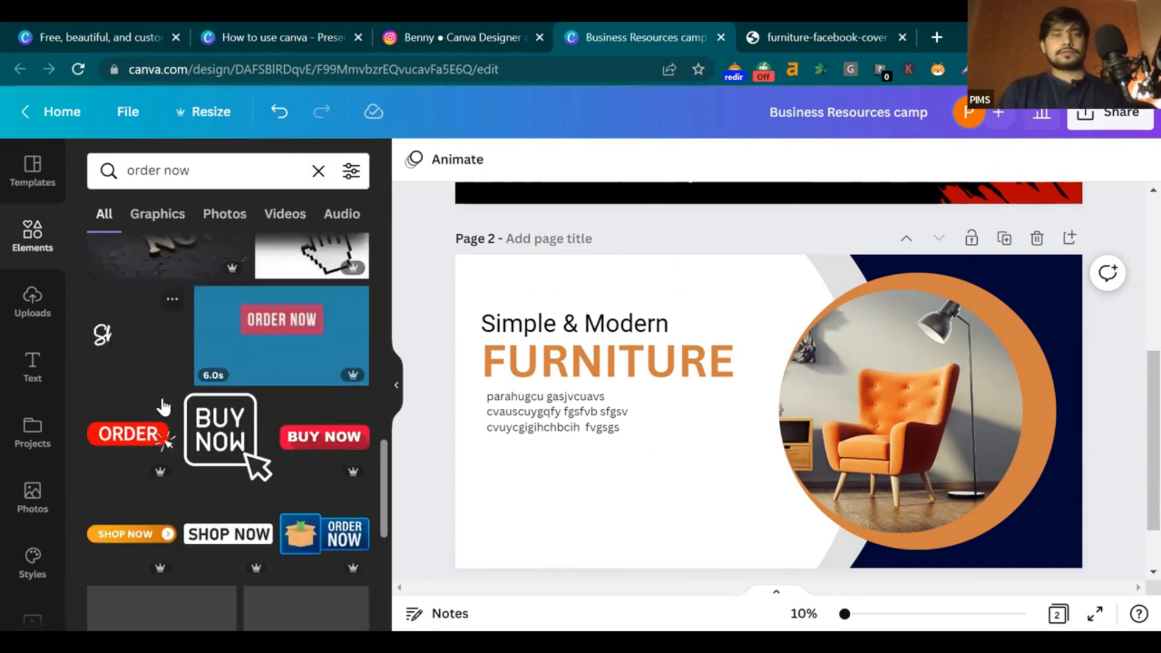
{"action": "left_click", "coordinate": [172, 446]}
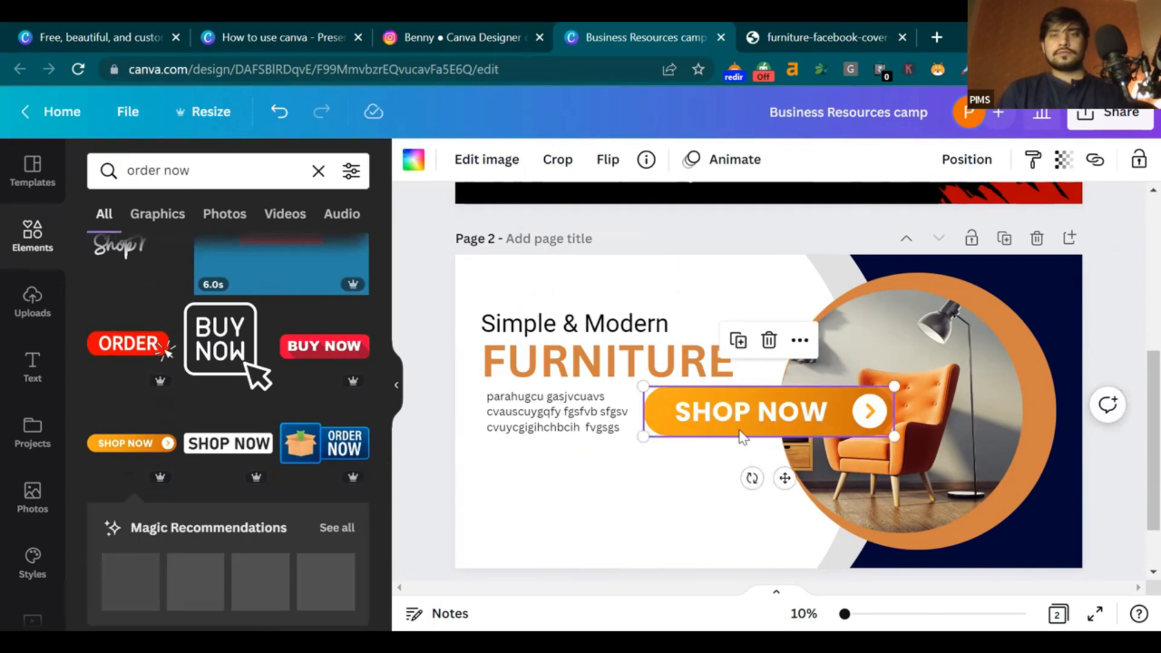
{"action": "left_click_drag", "start_coordinate": [750, 419], "coordinate": [593, 494]}
{"action": "left_click_drag", "start_coordinate": [734, 512], "coordinate": [635, 492]}
{"action": "left_click_drag", "start_coordinate": [562, 475], "coordinate": [564, 467]}
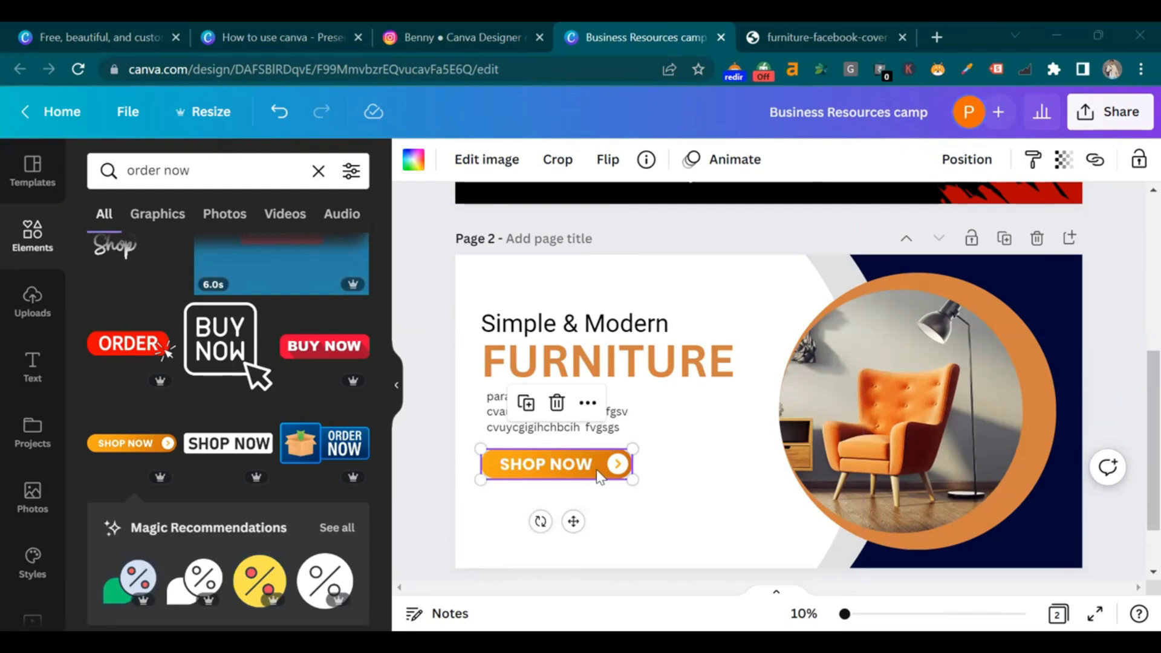
{"action": "left_click", "coordinate": [779, 24]}
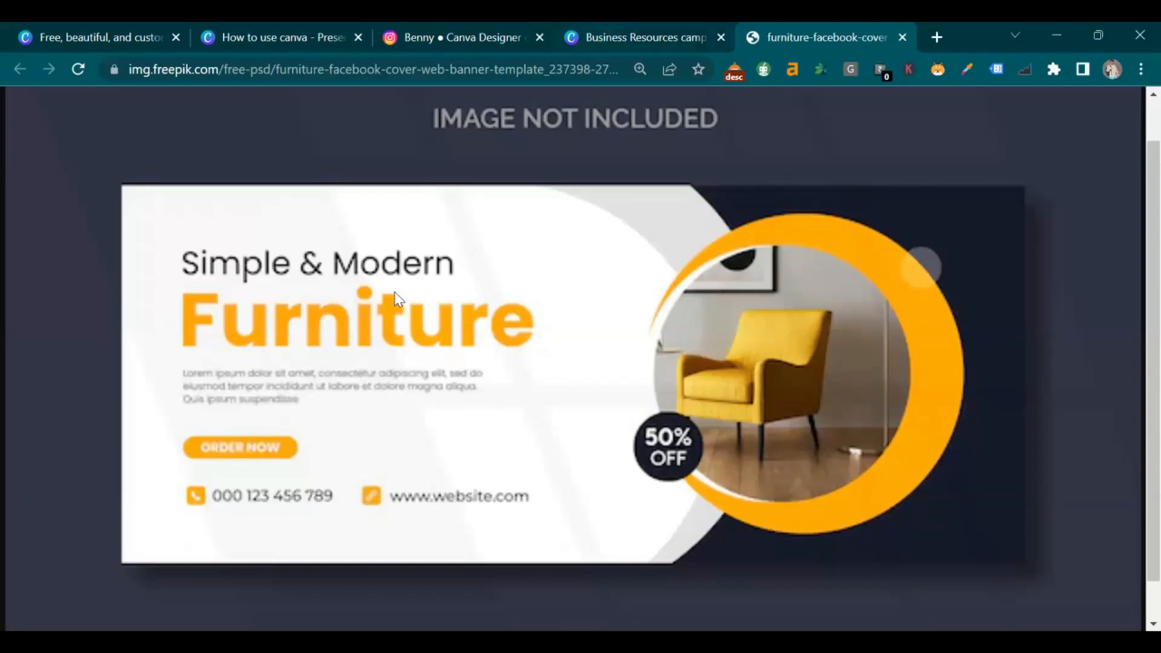
{"action": "left_click", "coordinate": [675, 43]}
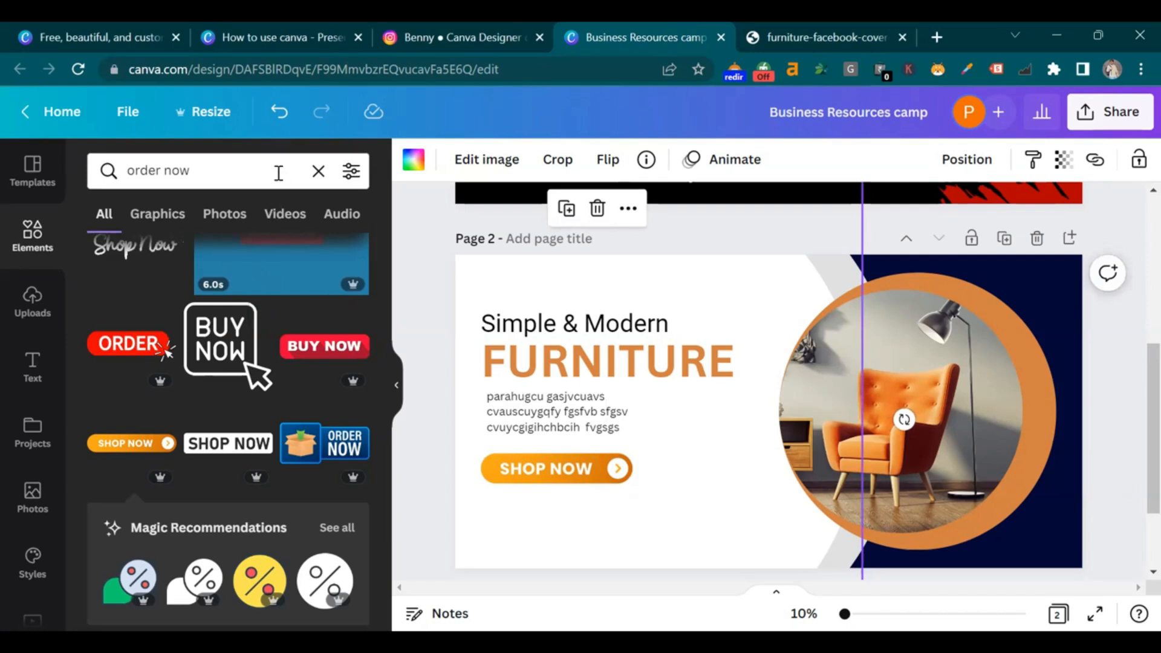
Add a square shape below the body text
{"action": "left_click", "coordinate": [319, 172]}
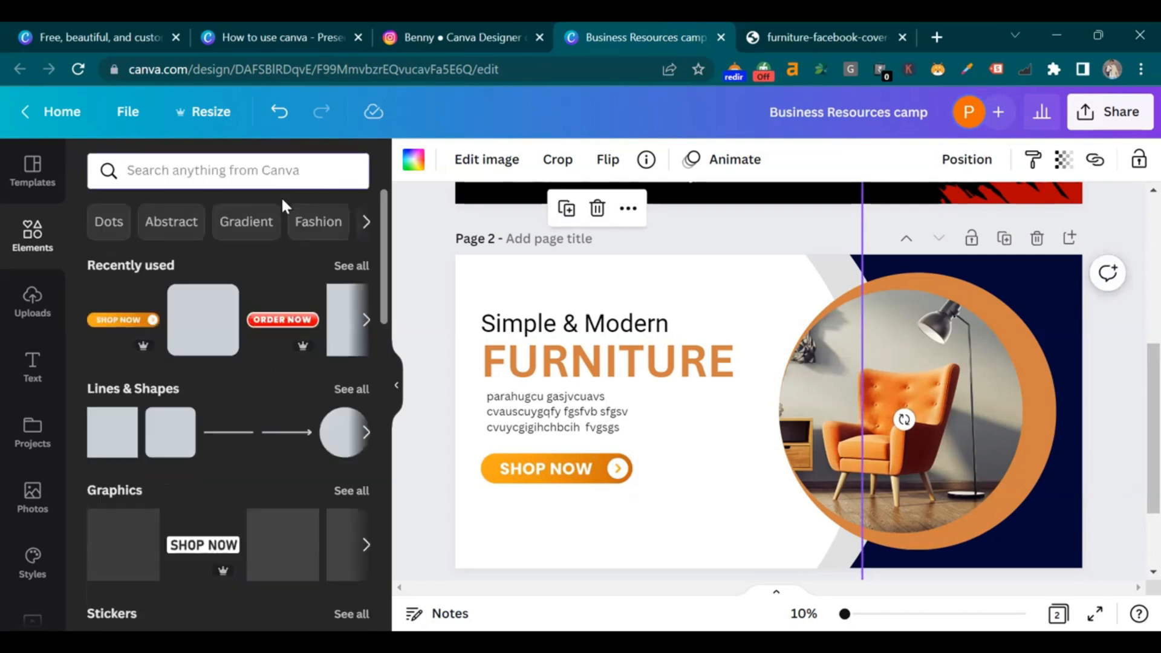
{"action": "left_click", "coordinate": [216, 331]}
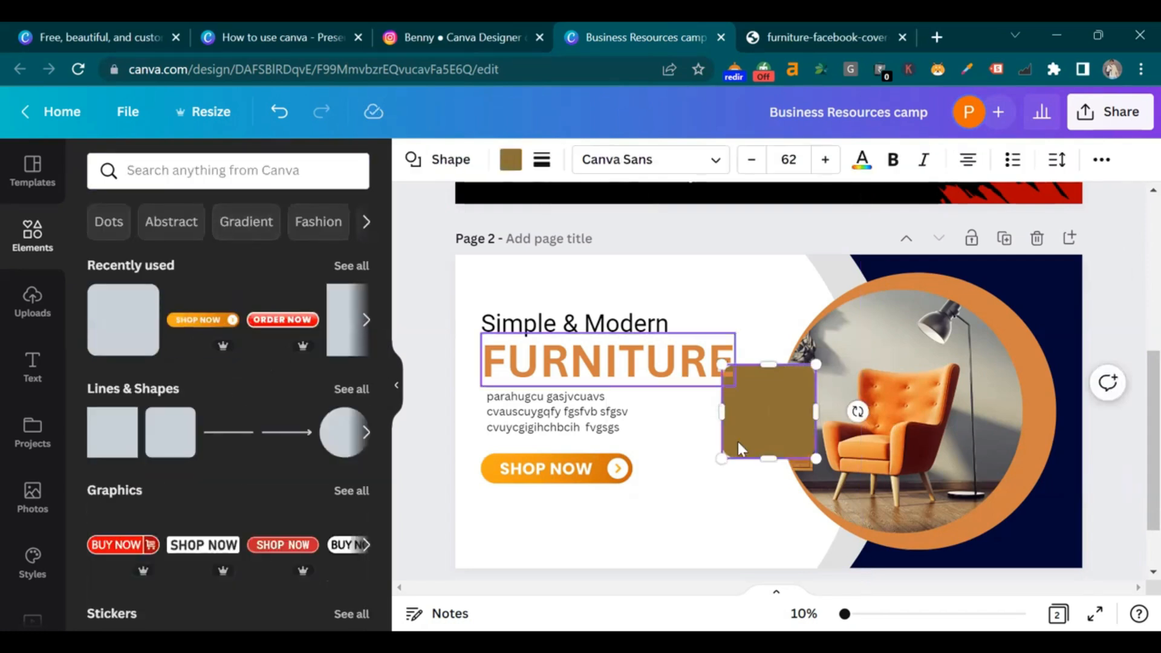
{"action": "mouse_move", "coordinate": [721, 511]}
{"action": "left_mouse_down"}
{"action": "mouse_move", "coordinate": [694, 522]}
{"action": "mouse_move", "coordinate": [701, 500]}
{"action": "left_mouse_up"}
Search 'phone icon' and fit a phone icon inside the square
{"action": "left_click", "coordinate": [285, 177]}
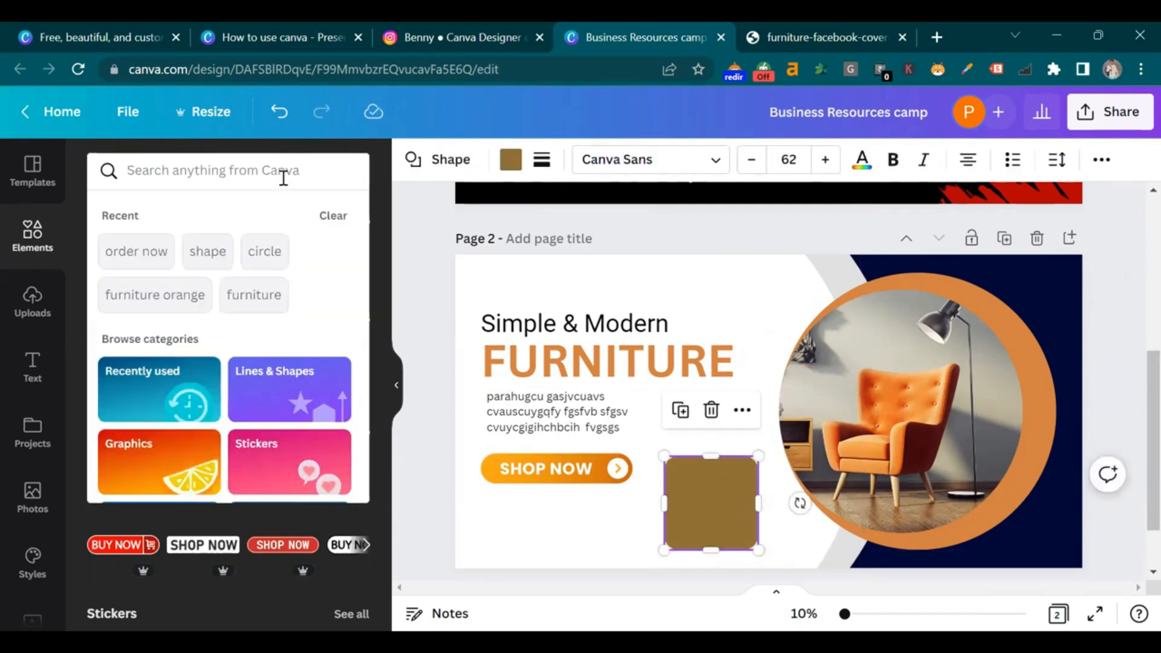
{"action": "type", "text": "phone icon"}
{"action": "key", "text": "Return"}
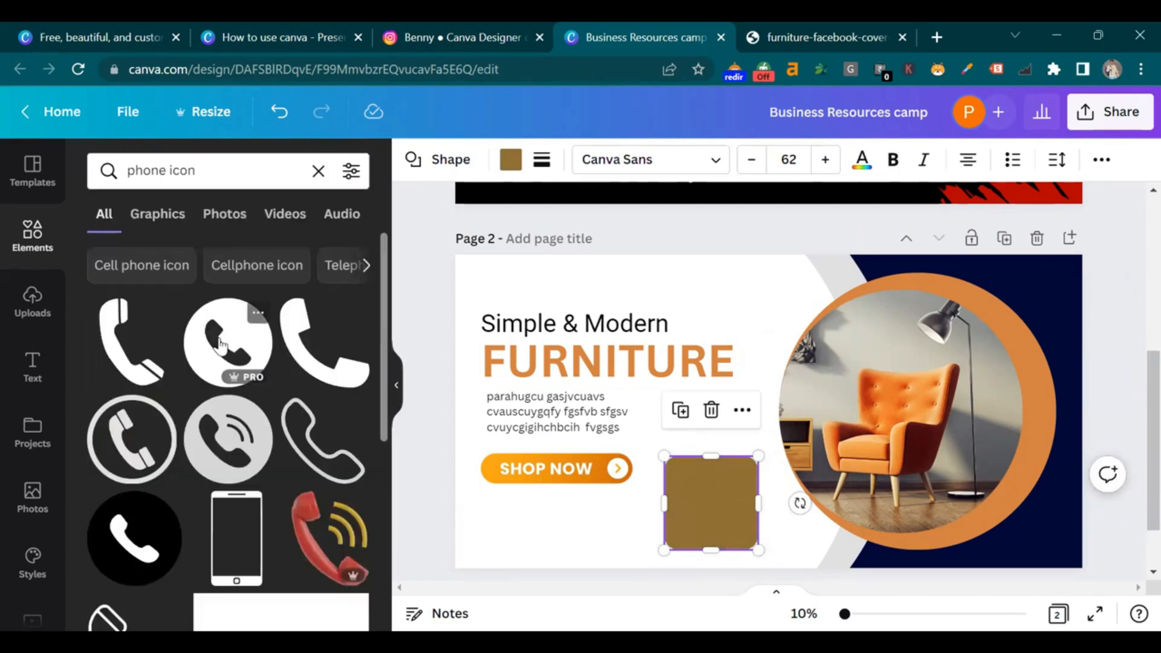
{"action": "left_click", "coordinate": [115, 343]}
{"action": "left_click_drag", "start_coordinate": [770, 419], "coordinate": [715, 491]}
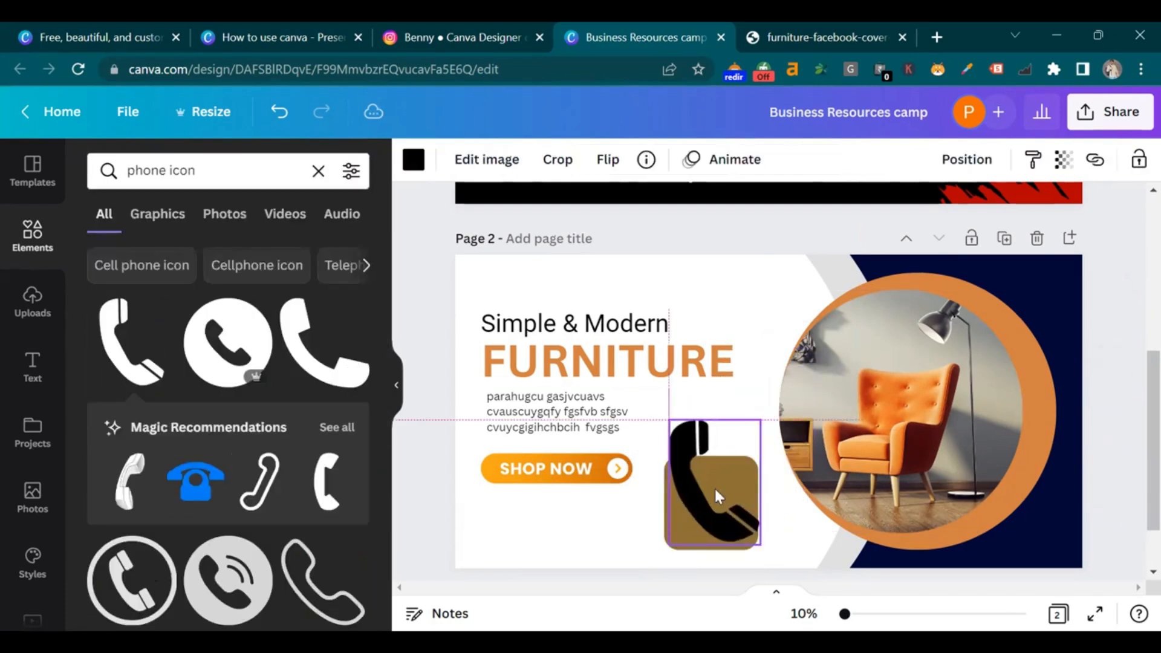
{"action": "left_click_drag", "start_coordinate": [760, 544], "coordinate": [709, 491]}
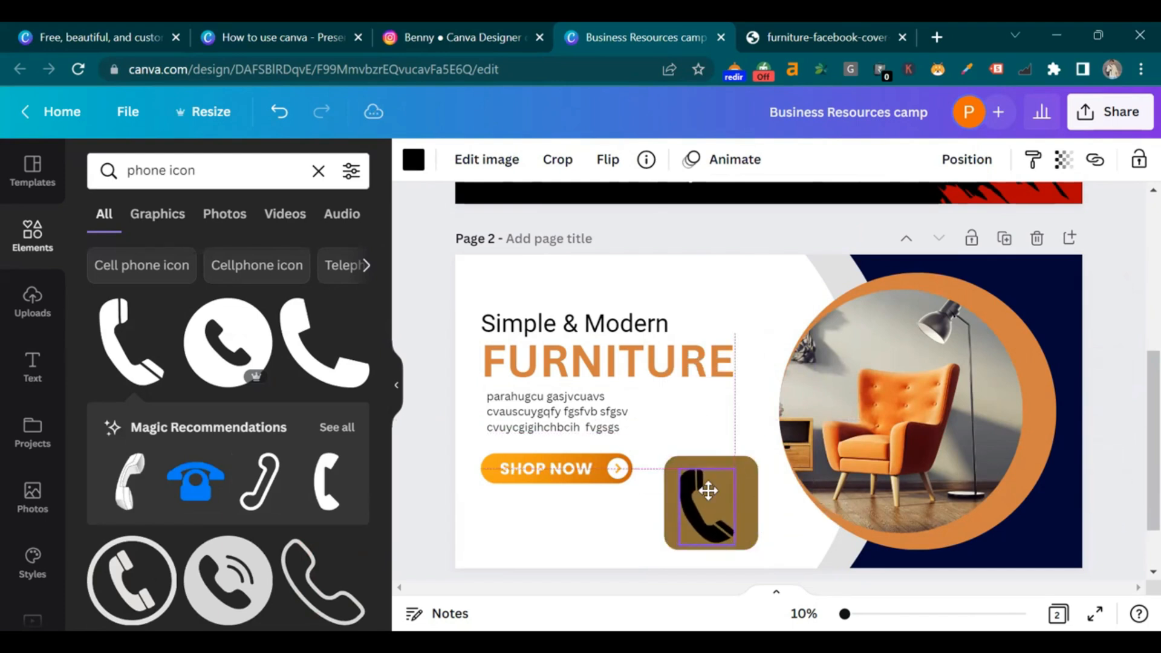
Colour the square orange and the phone icon white, and shift the white background over the grey strip
{"action": "left_click", "coordinate": [748, 491]}
{"action": "left_click", "coordinate": [511, 159]}
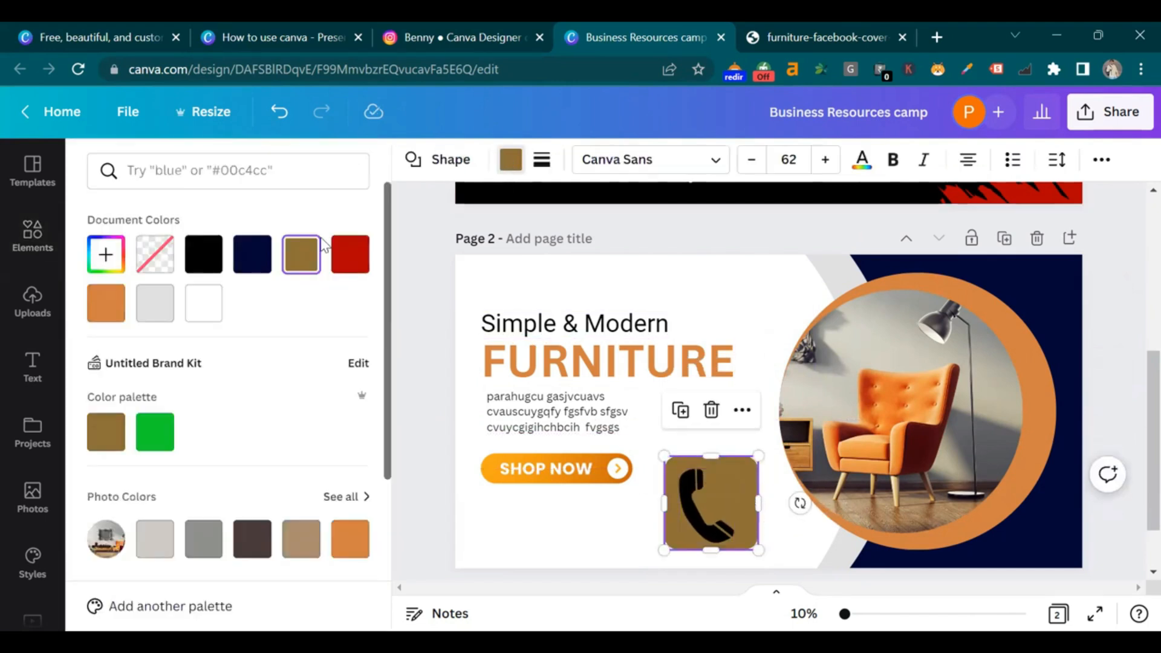
{"action": "left_click", "coordinate": [107, 316]}
{"action": "left_click", "coordinate": [709, 508]}
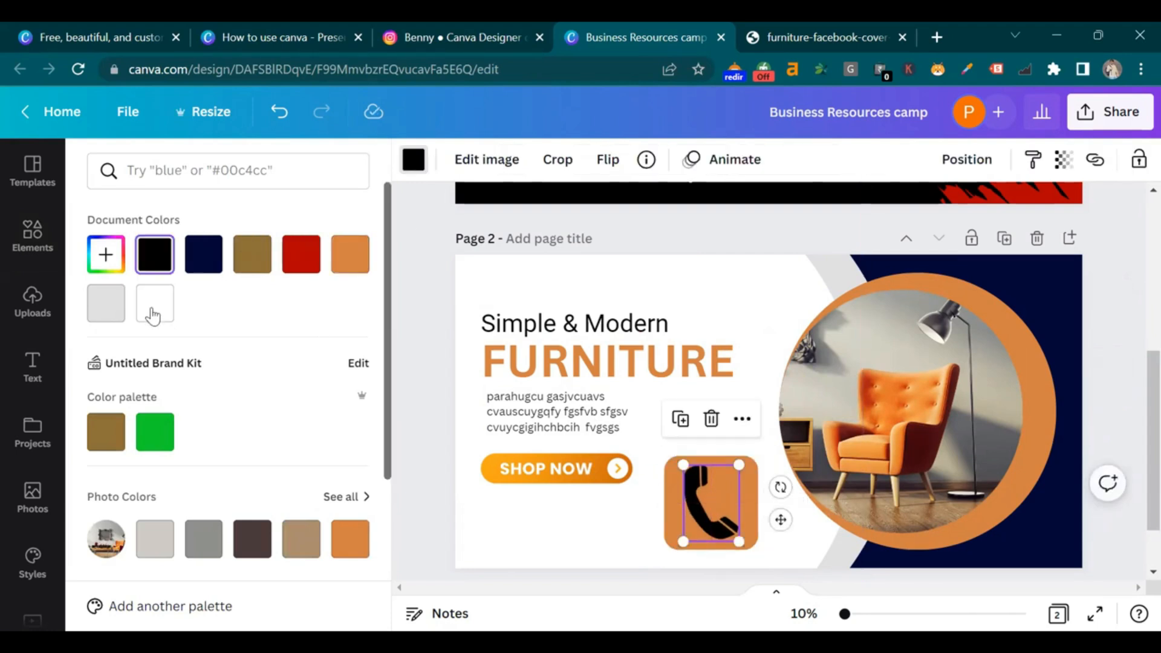
{"action": "left_click", "coordinate": [155, 303]}
{"action": "left_click", "coordinate": [766, 539]}
{"action": "left_click_drag", "start_coordinate": [653, 502], "coordinate": [706, 505]}
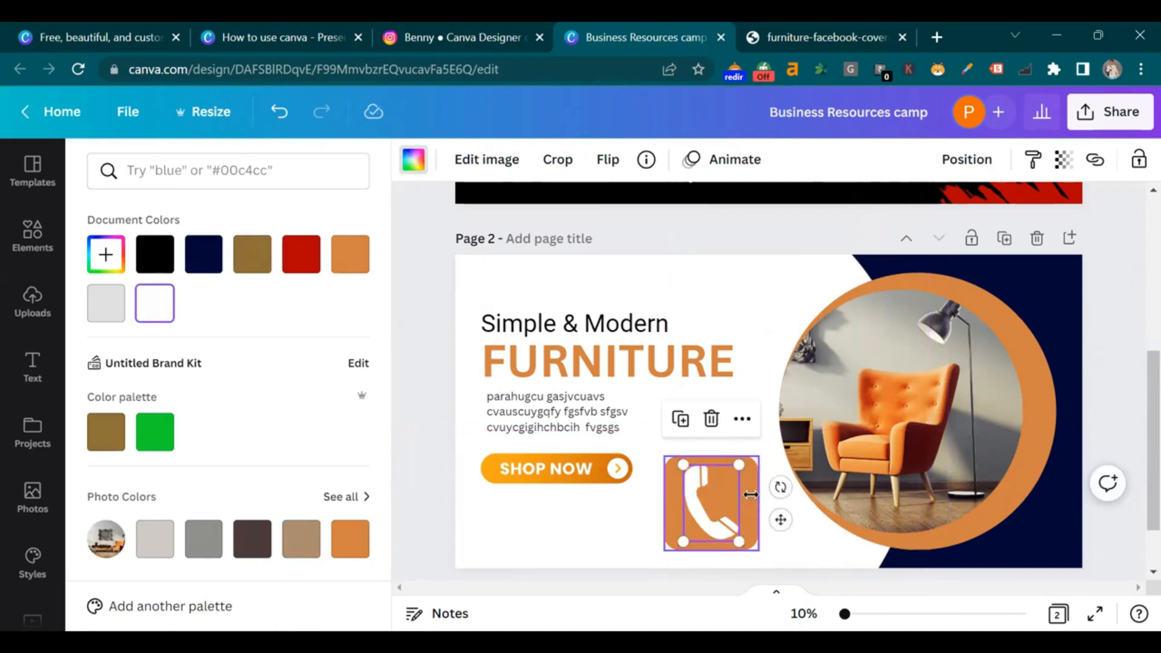
Group the phone icon with its square, shrink it, and place it below SHOP NOW
{"action": "left_click", "coordinate": [716, 496]}
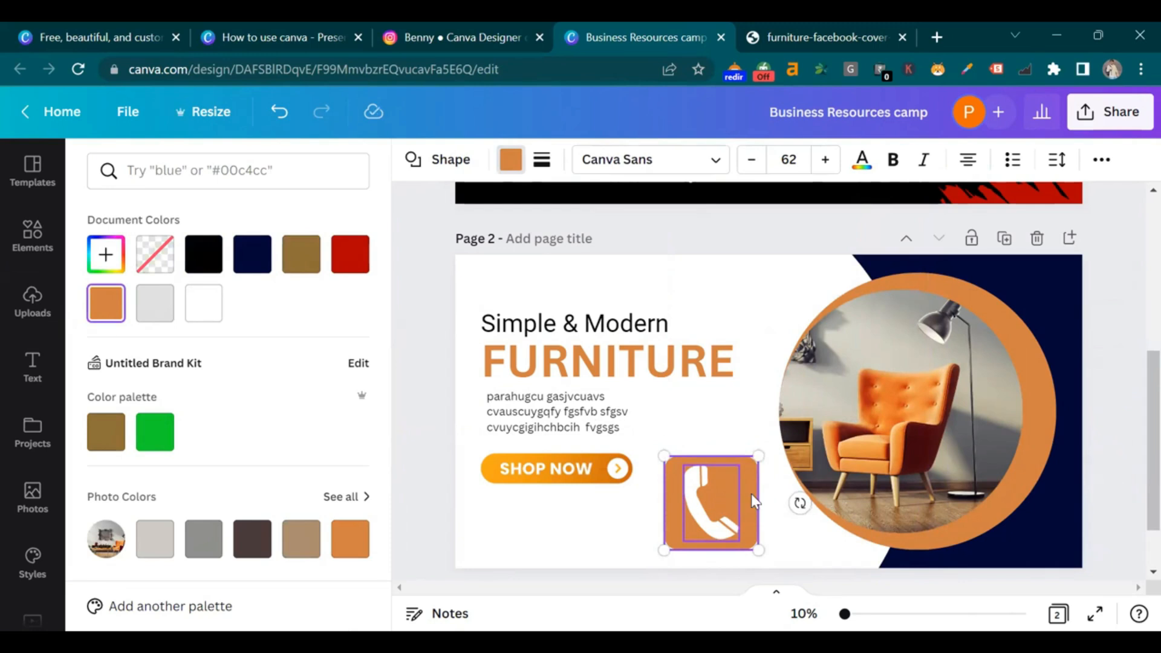
{"action": "left_click", "coordinate": [1102, 160]}
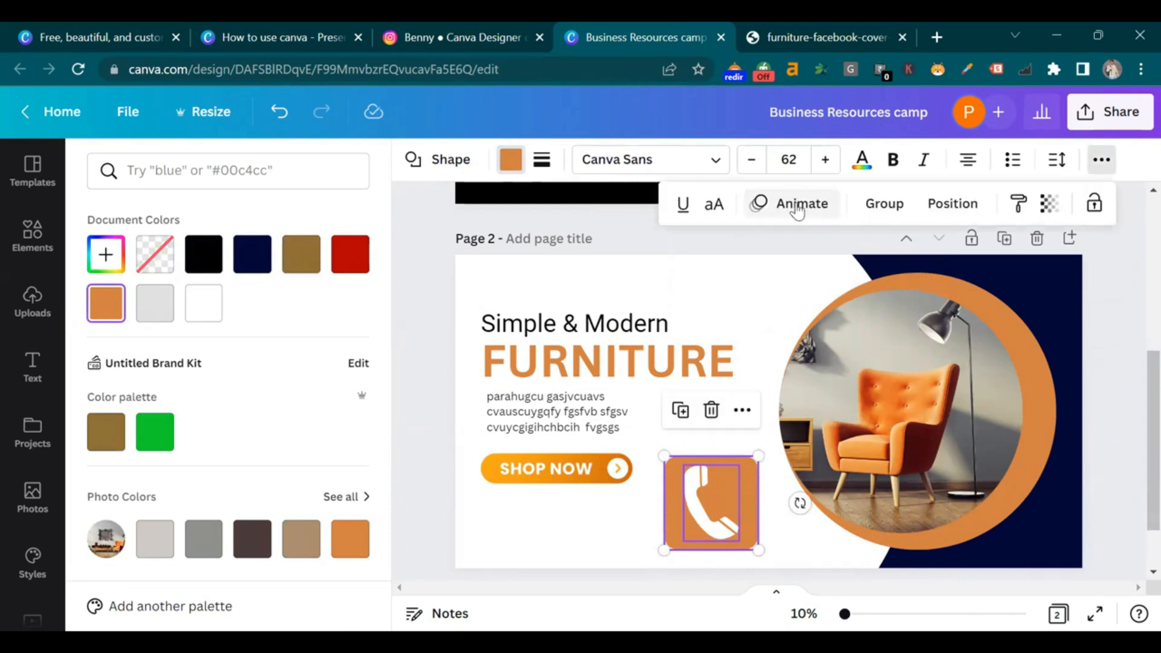
{"action": "left_click", "coordinate": [885, 204]}
{"action": "left_click_drag", "start_coordinate": [758, 456], "coordinate": [703, 513]}
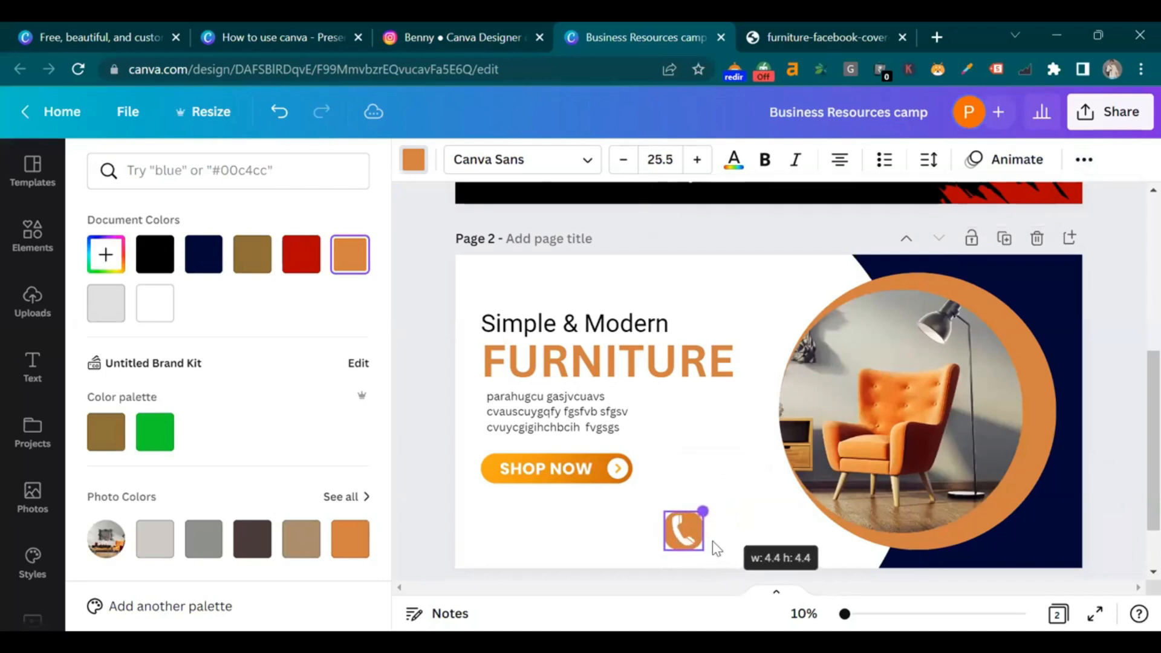
{"action": "left_click_drag", "start_coordinate": [745, 547], "coordinate": [566, 533]}
{"action": "left_click_drag", "start_coordinate": [525, 497], "coordinate": [502, 518]}
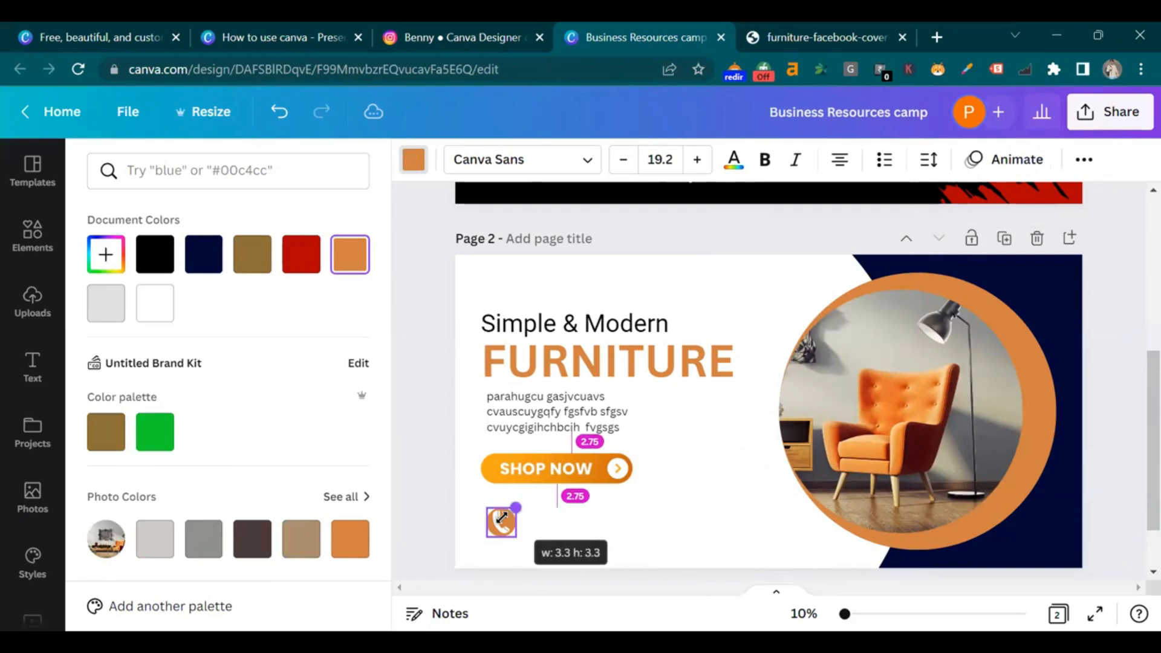
{"action": "left_click", "coordinate": [540, 553]}
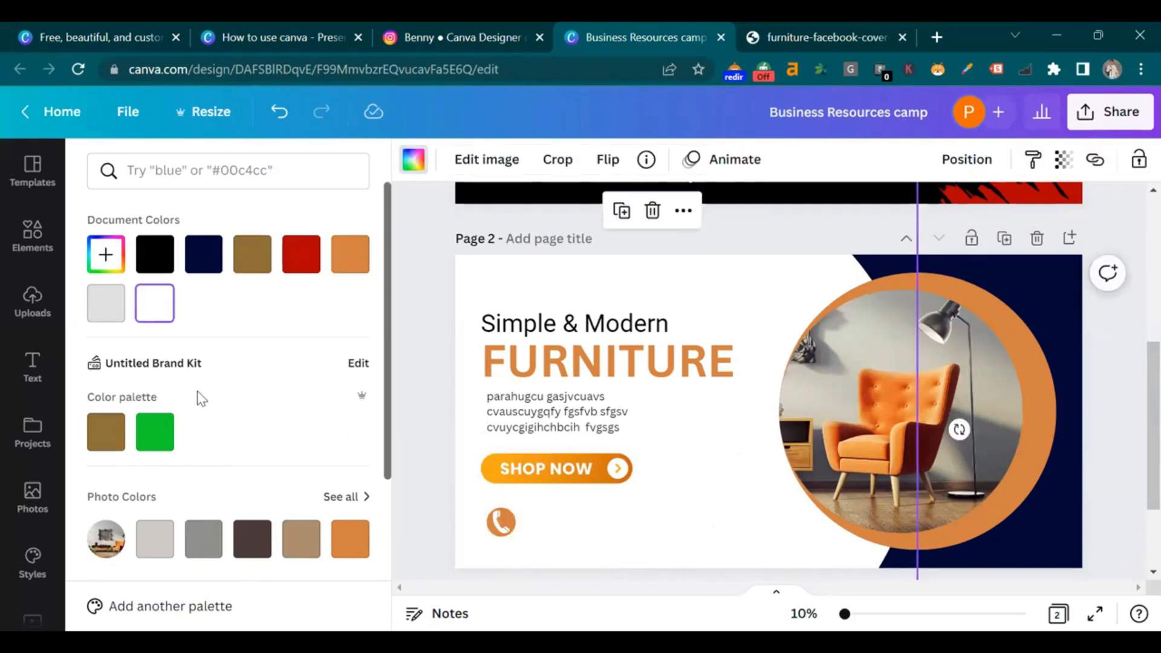
{"action": "left_click", "coordinate": [501, 526]}
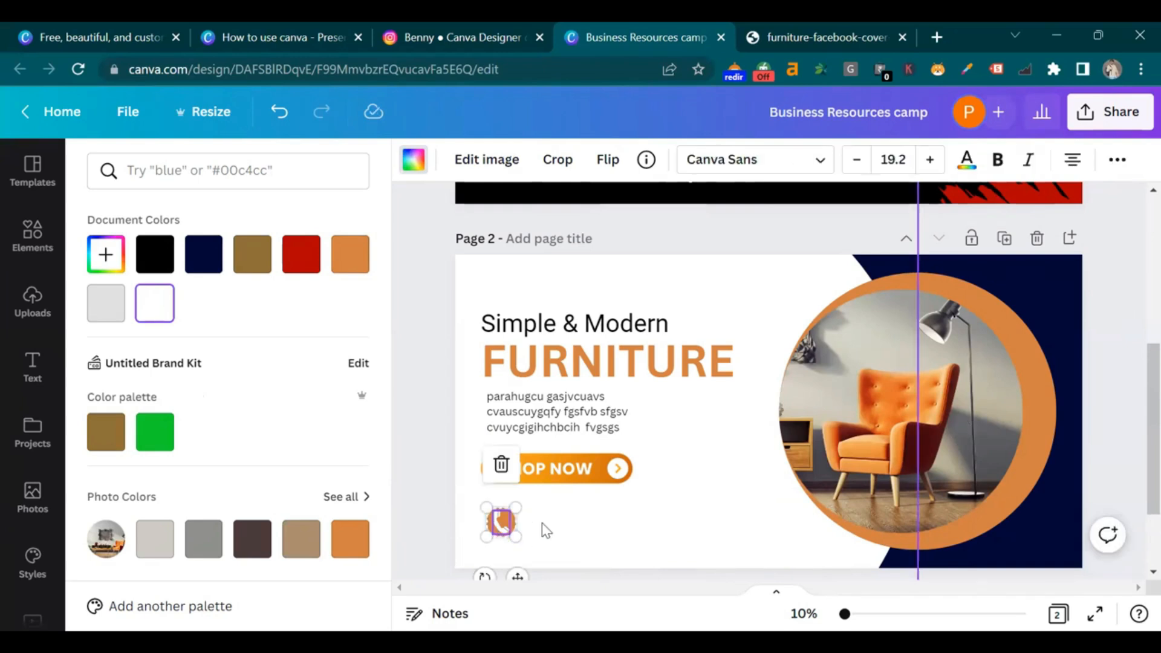
{"action": "left_click", "coordinate": [546, 530]}
{"action": "left_click", "coordinate": [32, 235]}
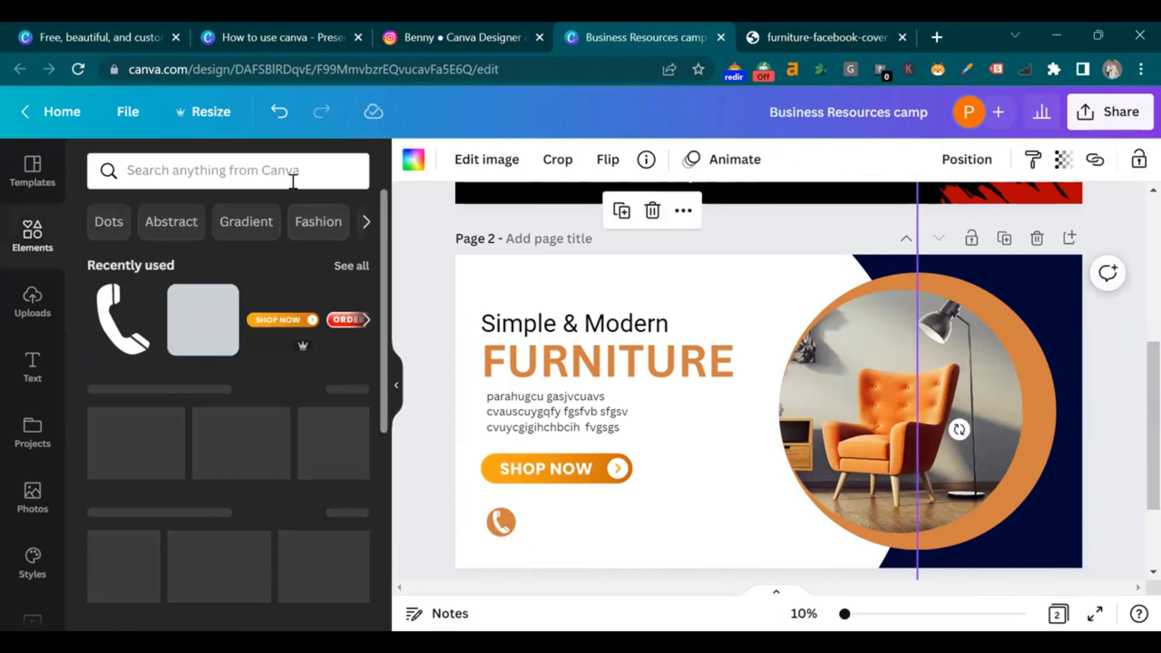
Search 'website', add a globe icon, and colour it orange
{"action": "left_click", "coordinate": [294, 180]}
{"action": "type", "text": "website"}
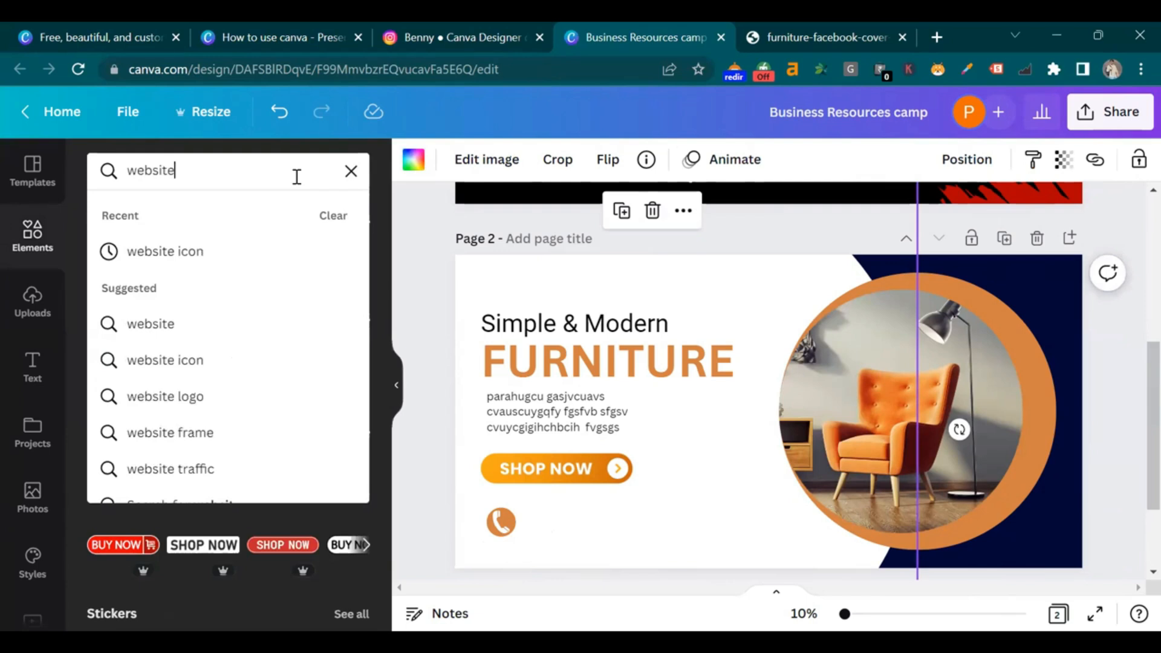
{"action": "key", "text": "Return"}
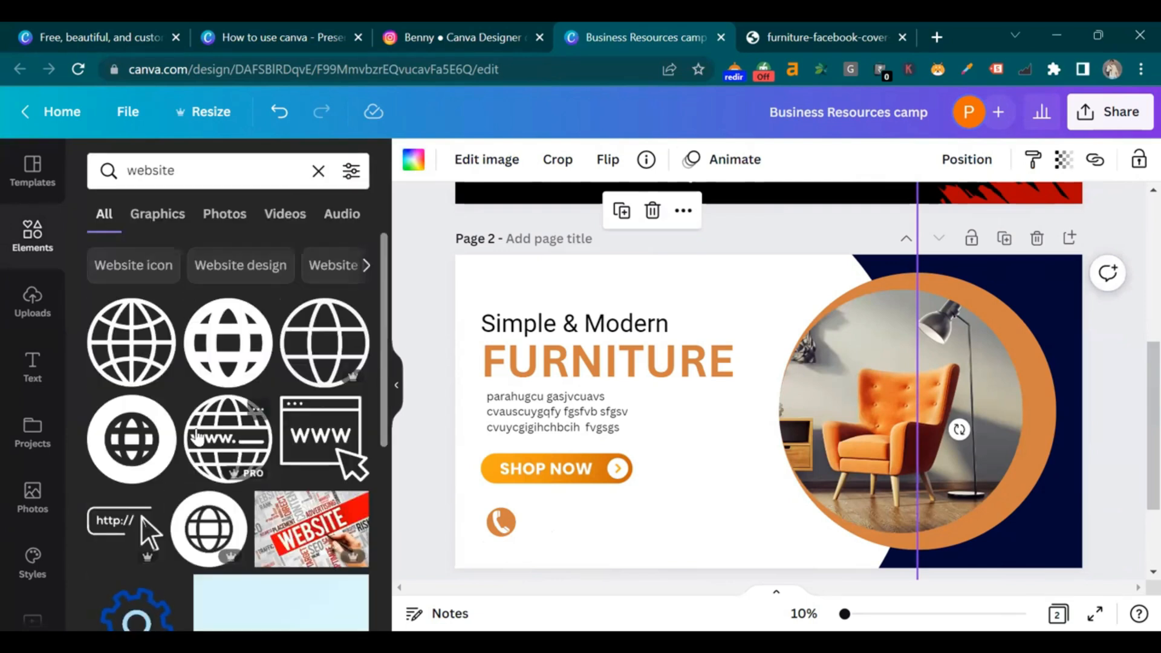
{"action": "left_click", "coordinate": [159, 416]}
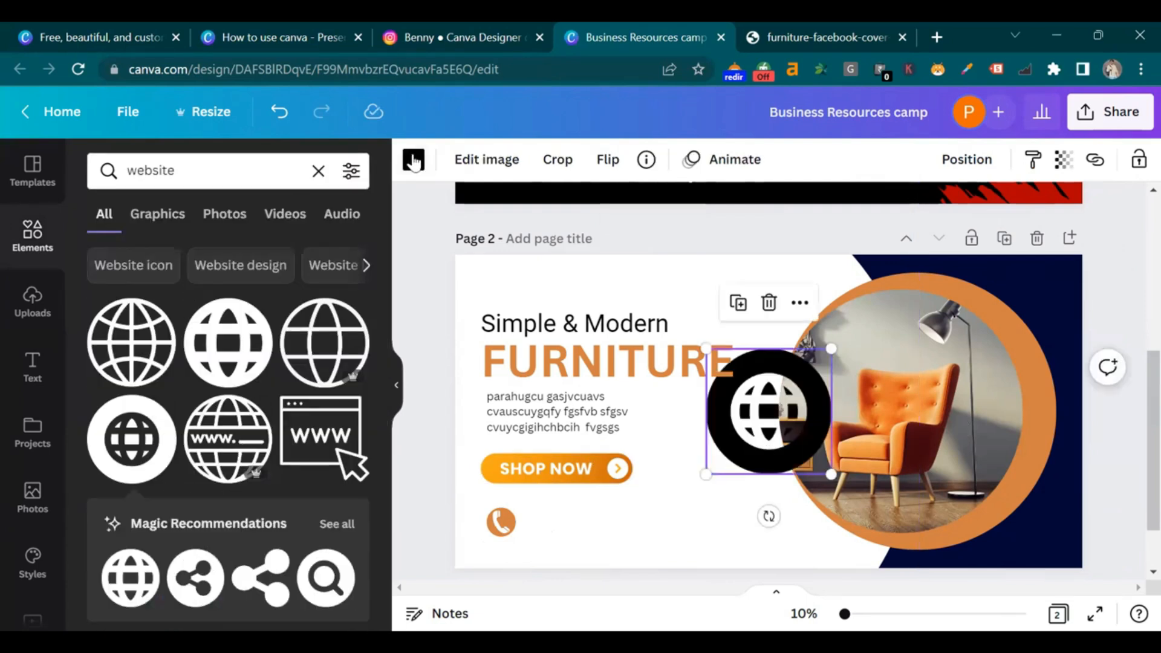
{"action": "left_click", "coordinate": [414, 161]}
{"action": "left_click", "coordinate": [301, 254]}
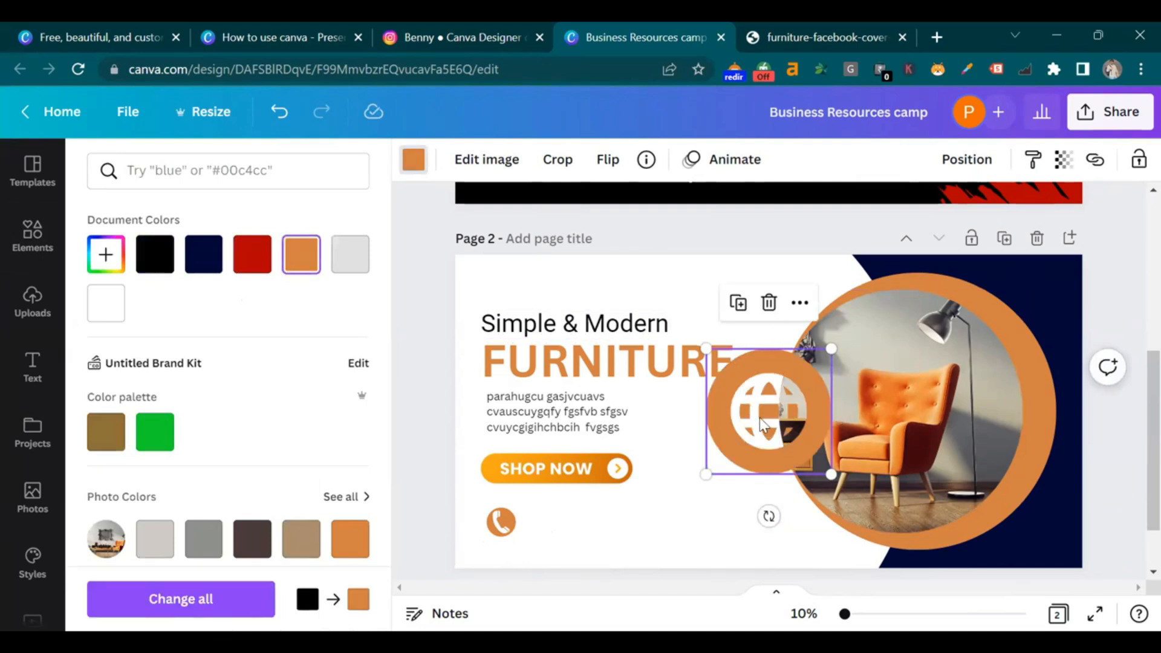
Shrink the globe icon and place it beside the phone icon in the contact row
{"action": "left_click_drag", "start_coordinate": [762, 430], "coordinate": [662, 539]}
{"action": "left_click", "coordinate": [702, 533]}
{"action": "left_click", "coordinate": [648, 527]}
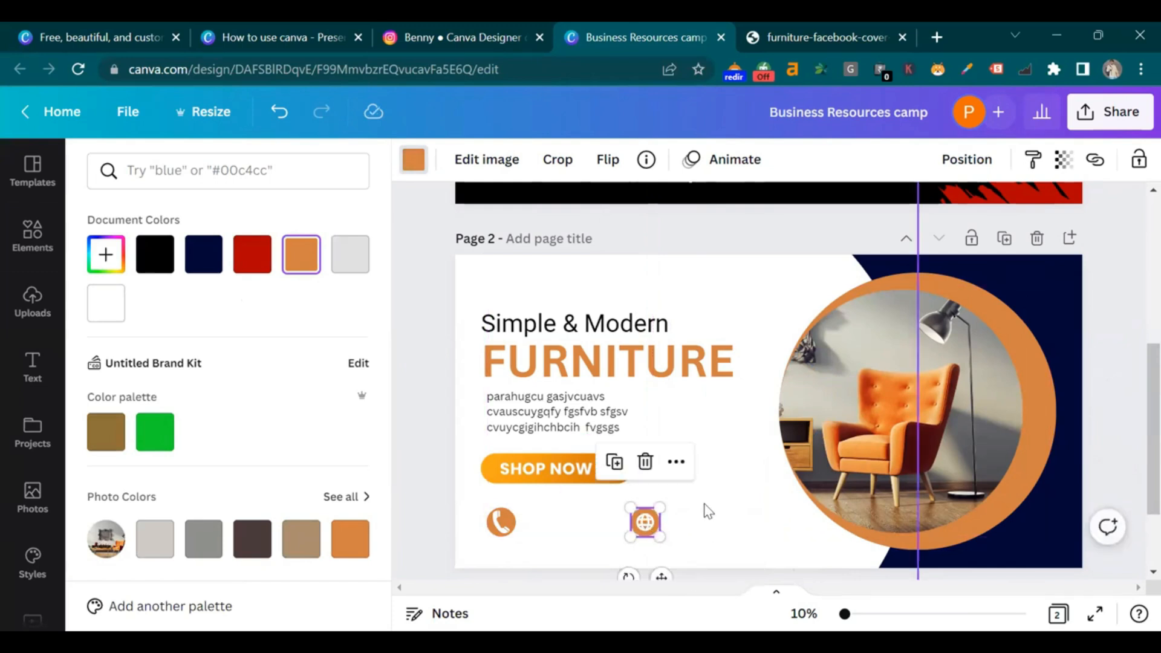
{"action": "left_click", "coordinate": [710, 503]}
{"action": "left_click", "coordinate": [661, 522]}
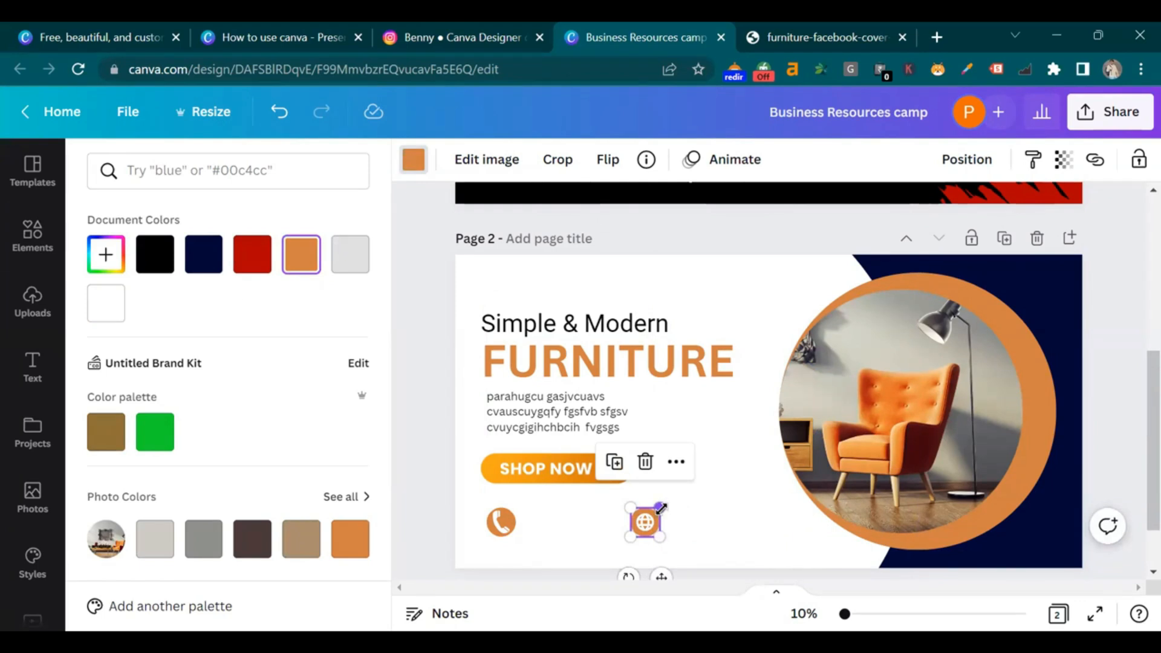
{"action": "left_click_drag", "start_coordinate": [662, 507], "coordinate": [663, 510]}
{"action": "left_click", "coordinate": [701, 503]}
{"action": "left_click", "coordinate": [606, 407]}
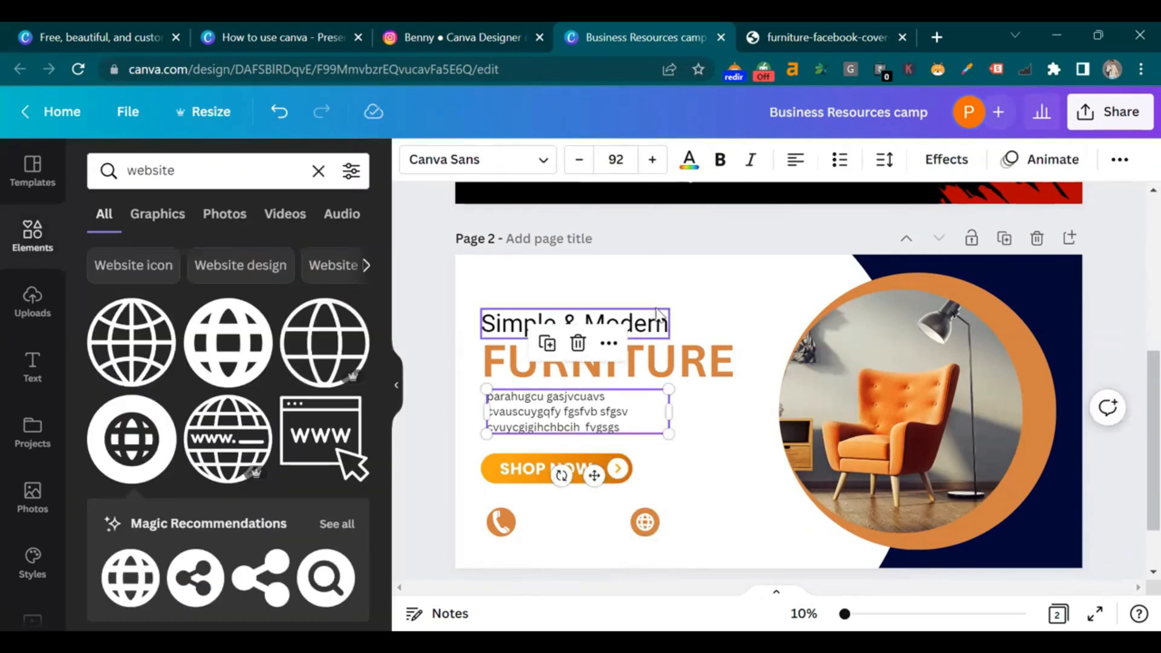
{"action": "left_click", "coordinate": [668, 465]}
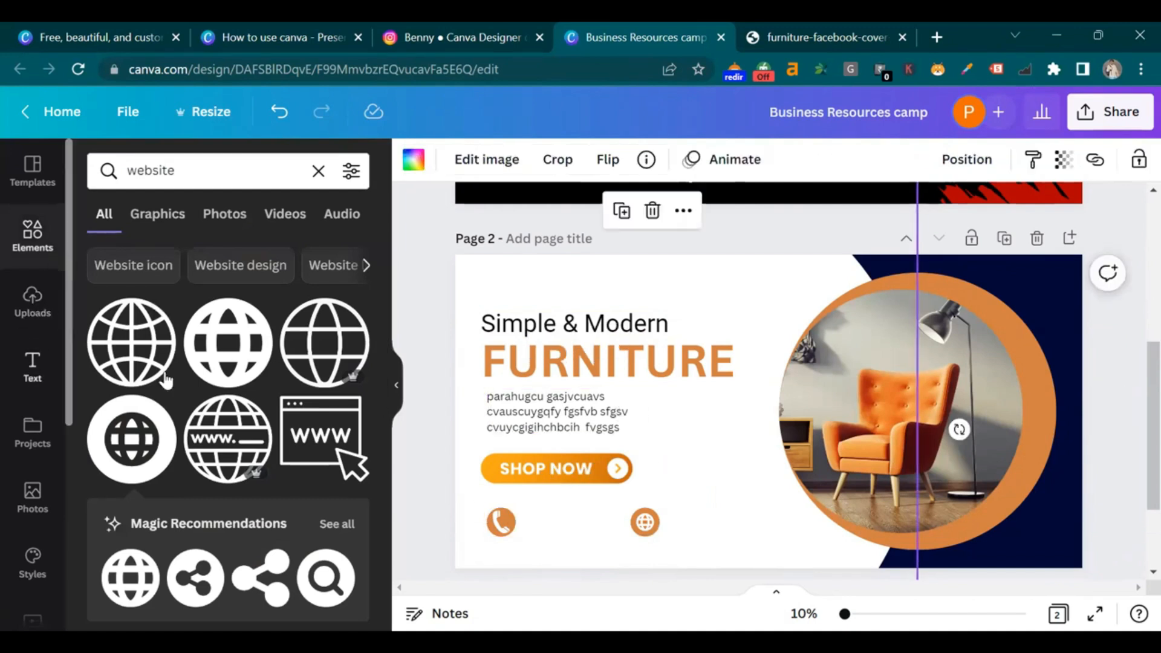
{"action": "left_click", "coordinate": [202, 426]}
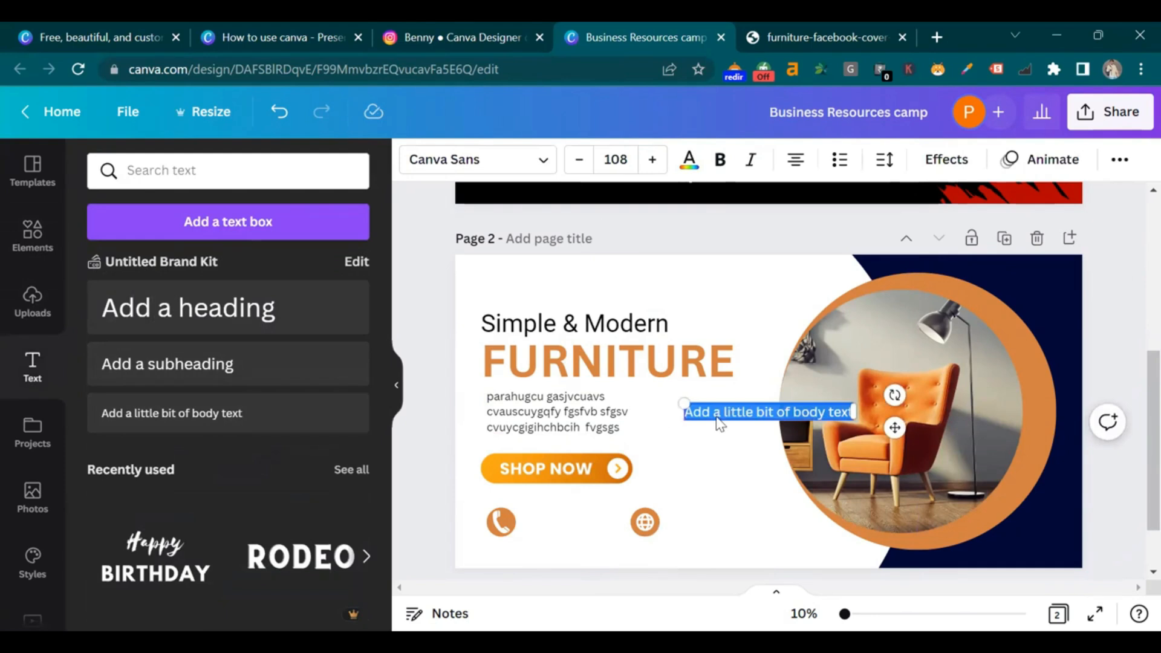
{"action": "key", "text": "BackSpace"}
{"action": "type", "text": "1"}
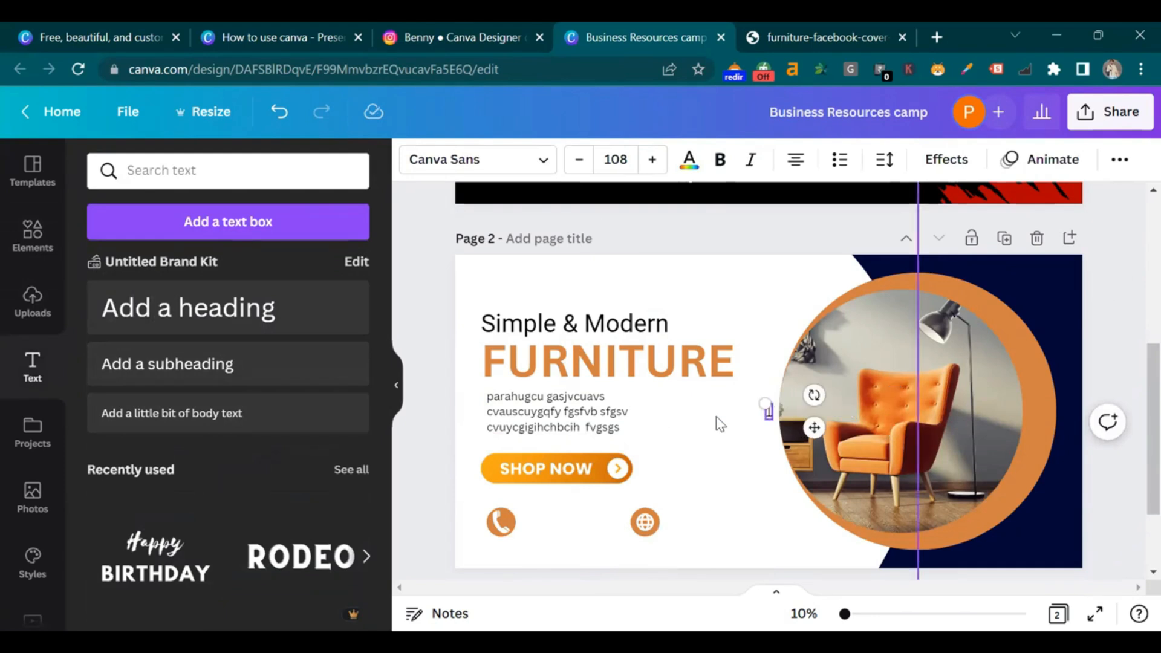
{"action": "type", "text": "234567890"}
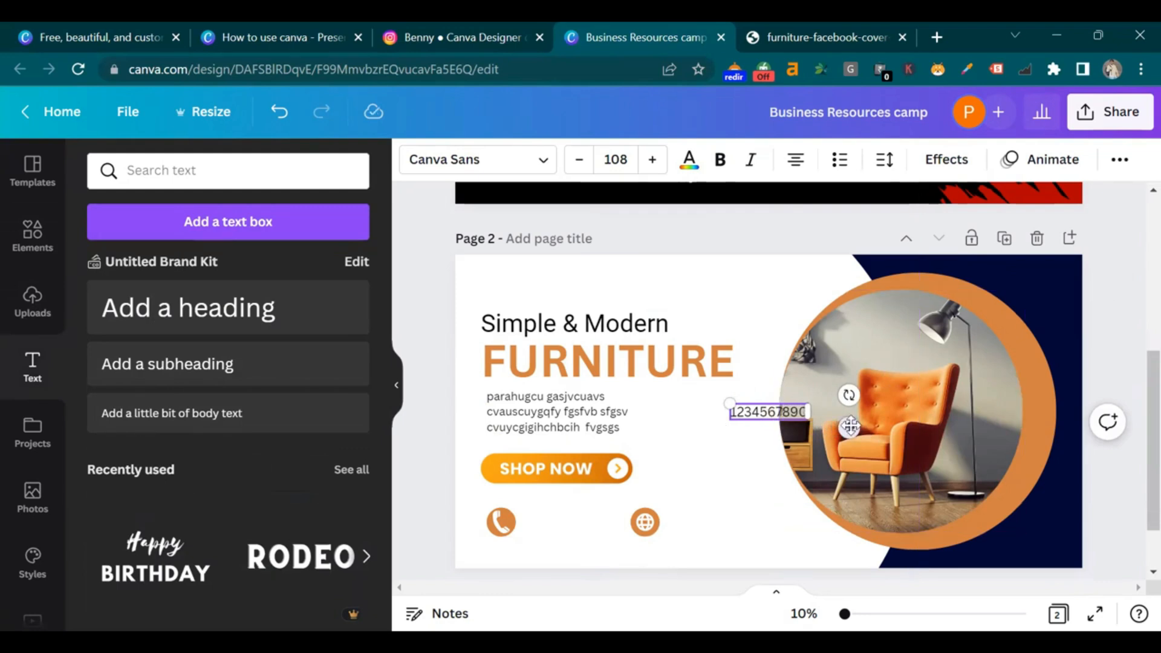
{"action": "left_click_drag", "start_coordinate": [849, 427], "coordinate": [645, 537]}
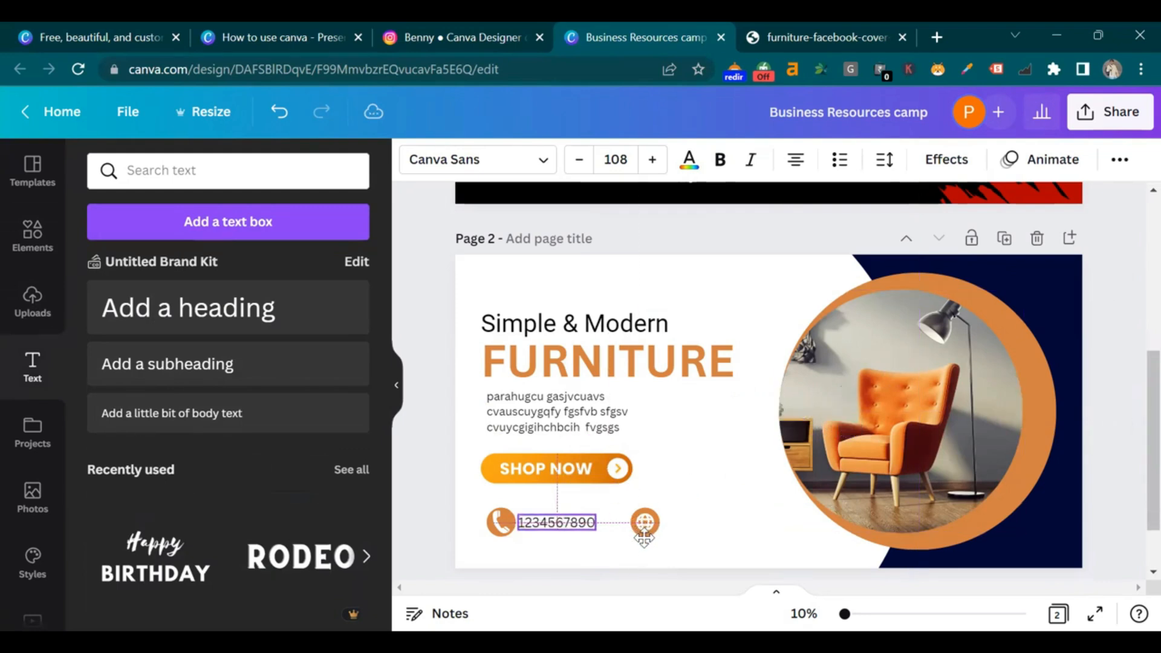
{"action": "left_click", "coordinate": [623, 527]}
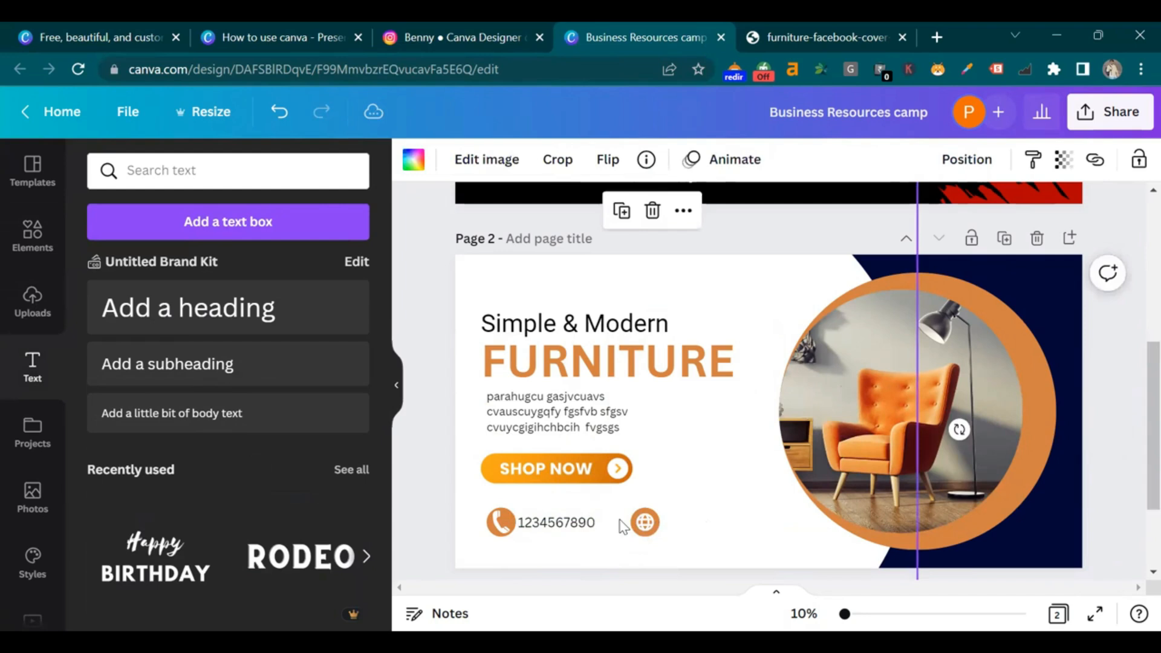
{"action": "left_click", "coordinate": [574, 528]}
{"action": "left_click_drag", "start_coordinate": [574, 528], "coordinate": [722, 522]}
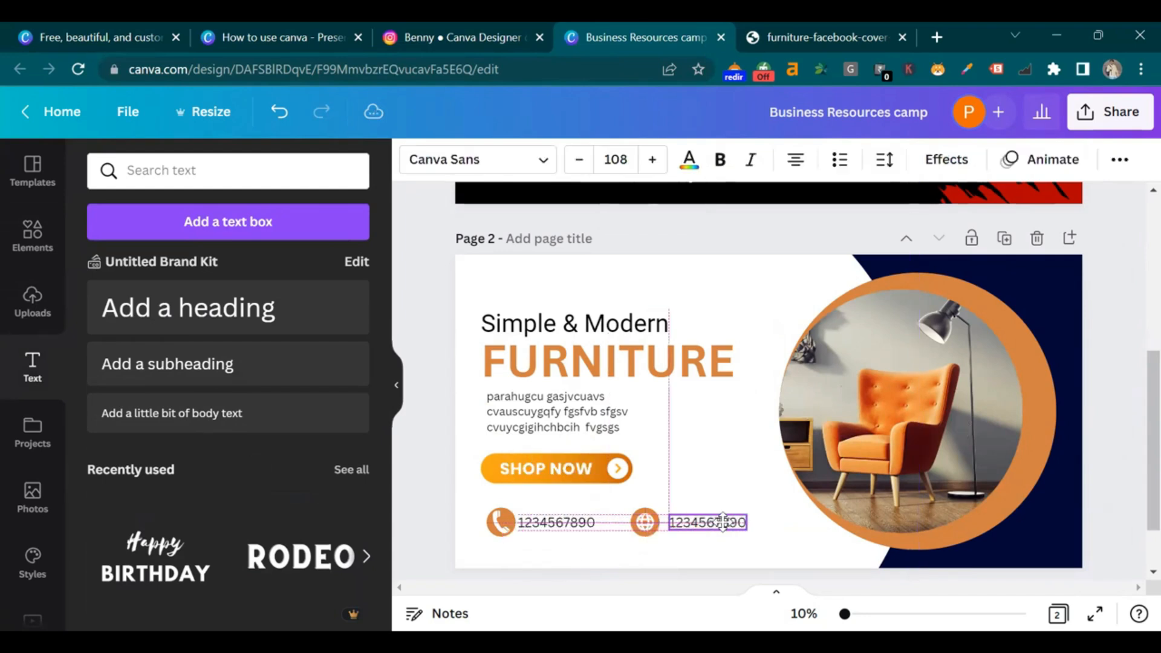
{"action": "double_click", "coordinate": [723, 522]}
{"action": "key", "text": "BackSpace"}
{"action": "type", "text": "www"}
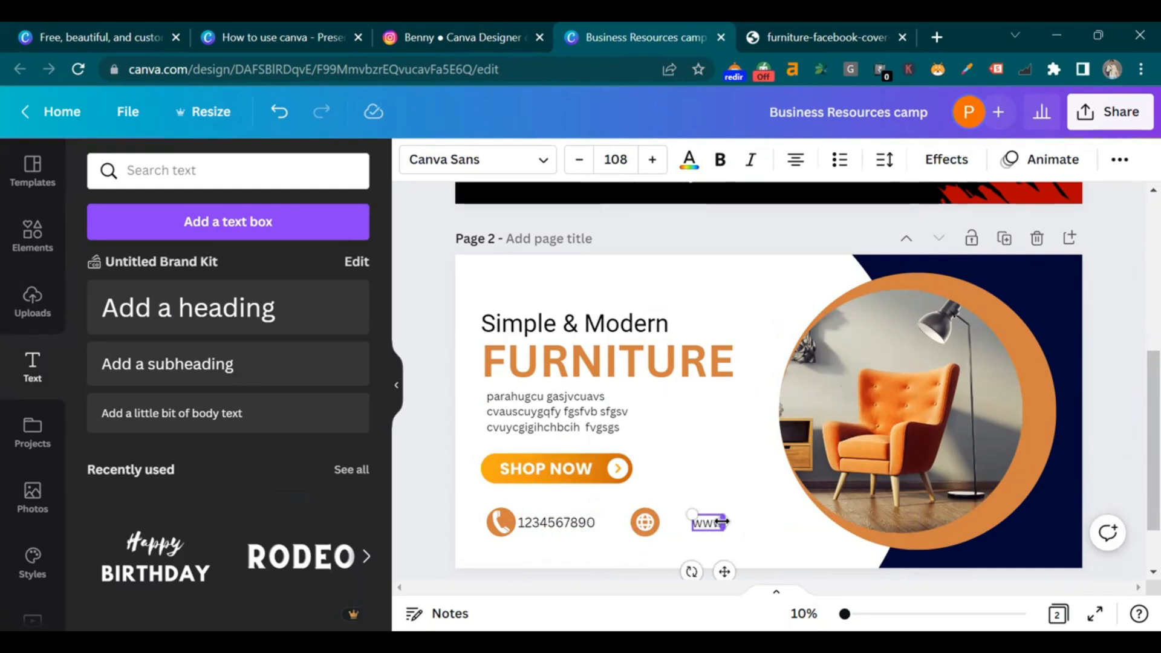
{"action": "type", "text": ".website.com"}
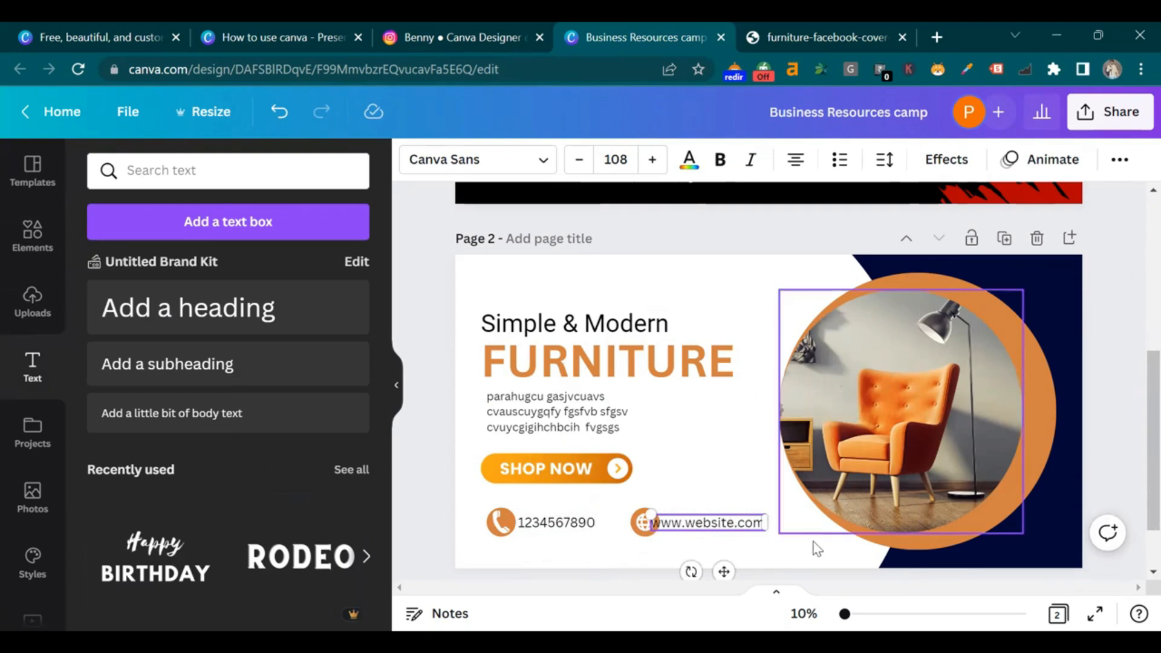
{"action": "mouse_move", "coordinate": [726, 524]}
{"action": "left_mouse_down"}
{"action": "mouse_move", "coordinate": [753, 526]}
{"action": "mouse_move", "coordinate": [741, 521]}
{"action": "left_mouse_up"}
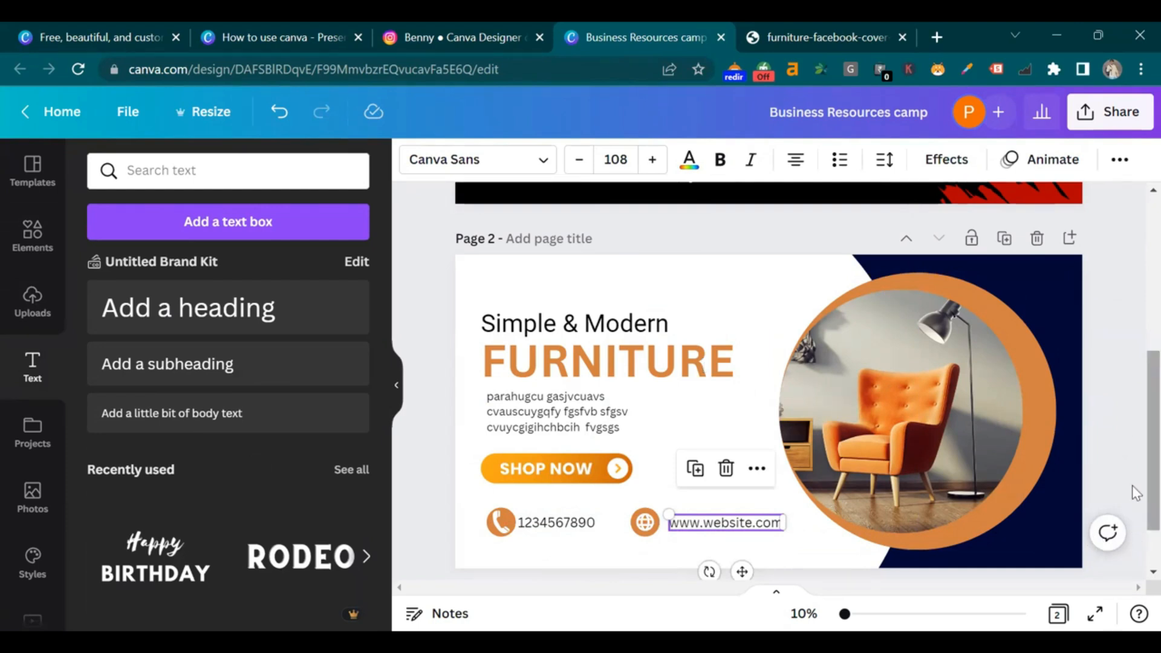
{"action": "left_click", "coordinate": [1118, 400]}
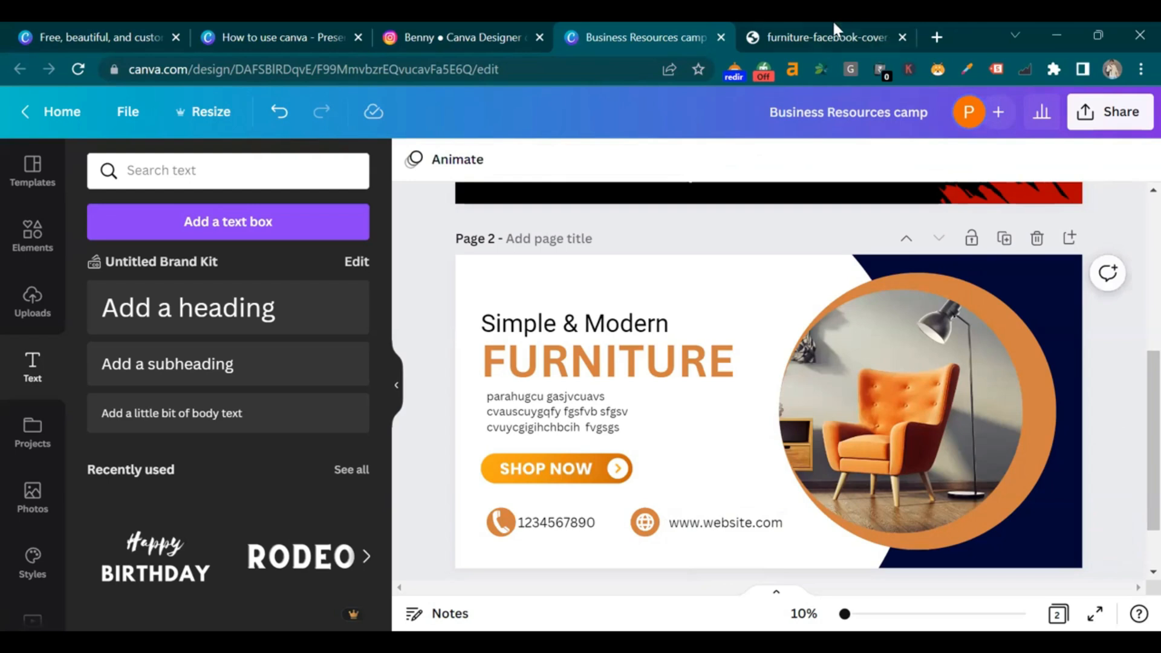
{"action": "left_click", "coordinate": [833, 26]}
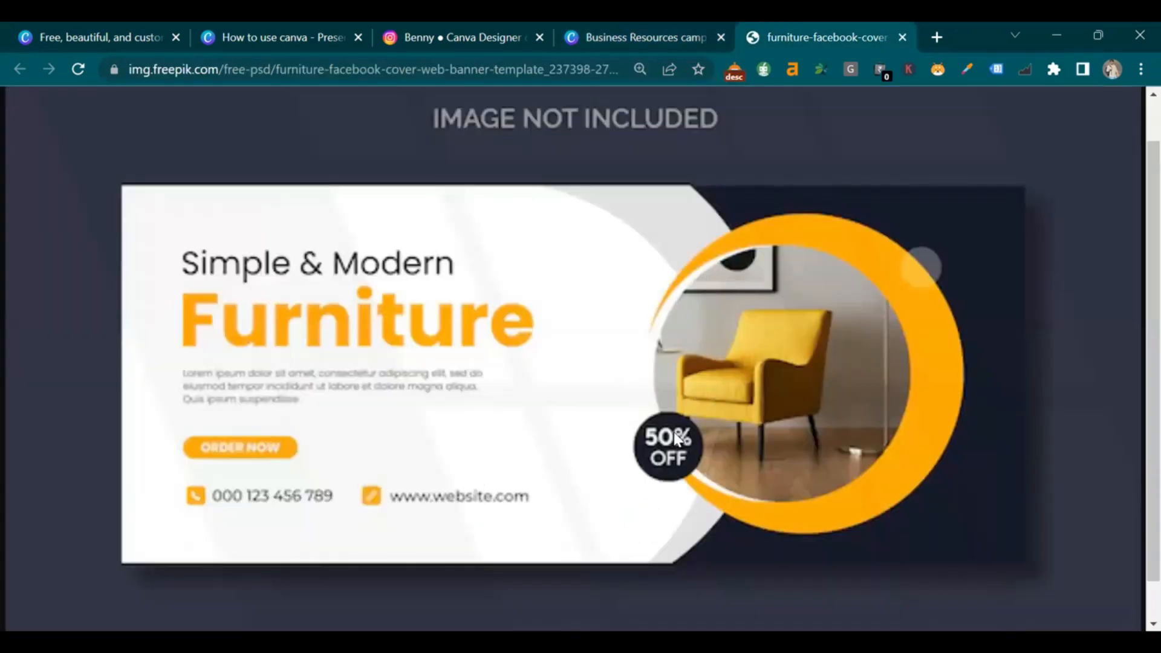
{"action": "left_click", "coordinate": [653, 38]}
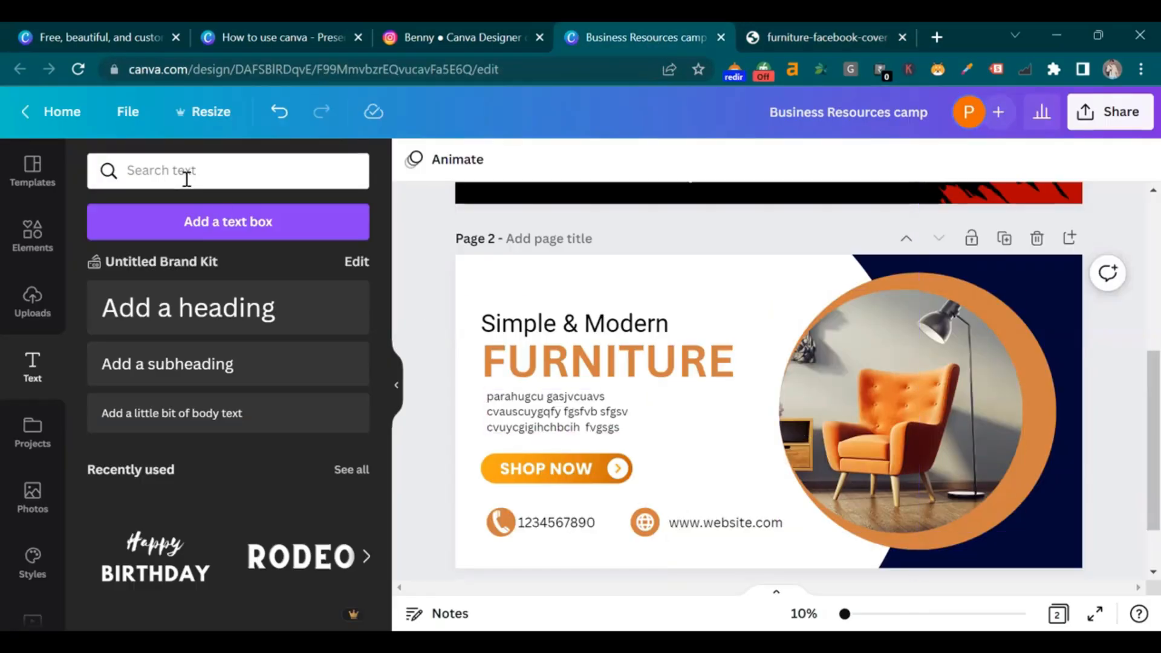
Search Elements for '50 % off', try a pink badge, then remove it
{"action": "left_click", "coordinate": [32, 236]}
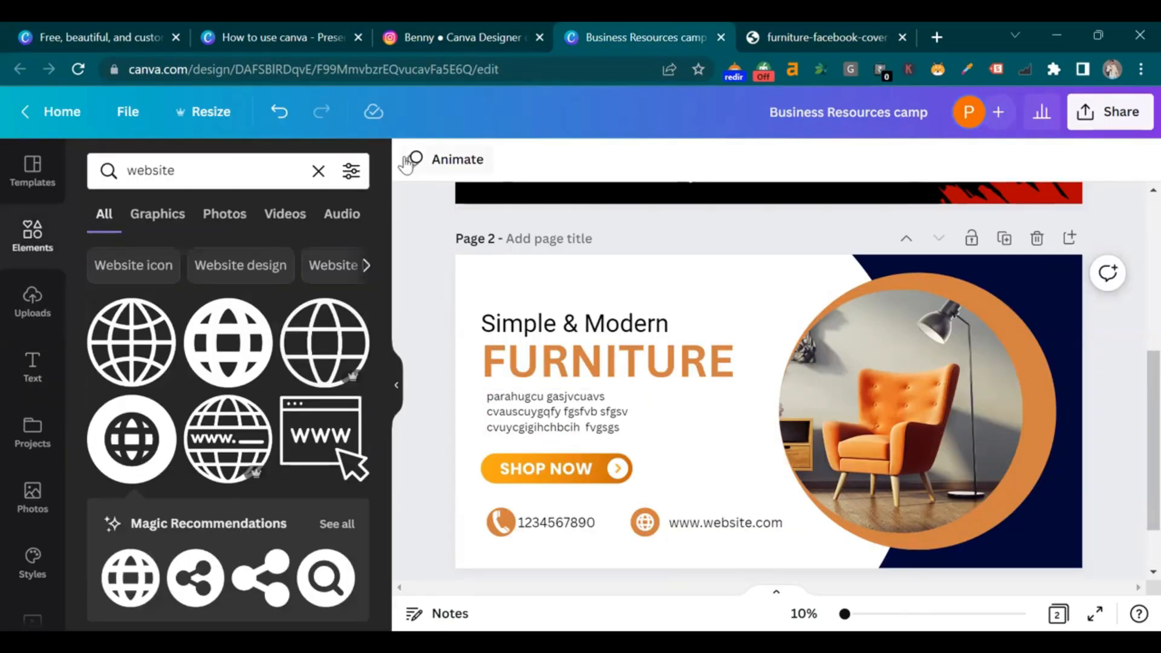
{"action": "left_click", "coordinate": [319, 170]}
{"action": "type", "text": "50"}
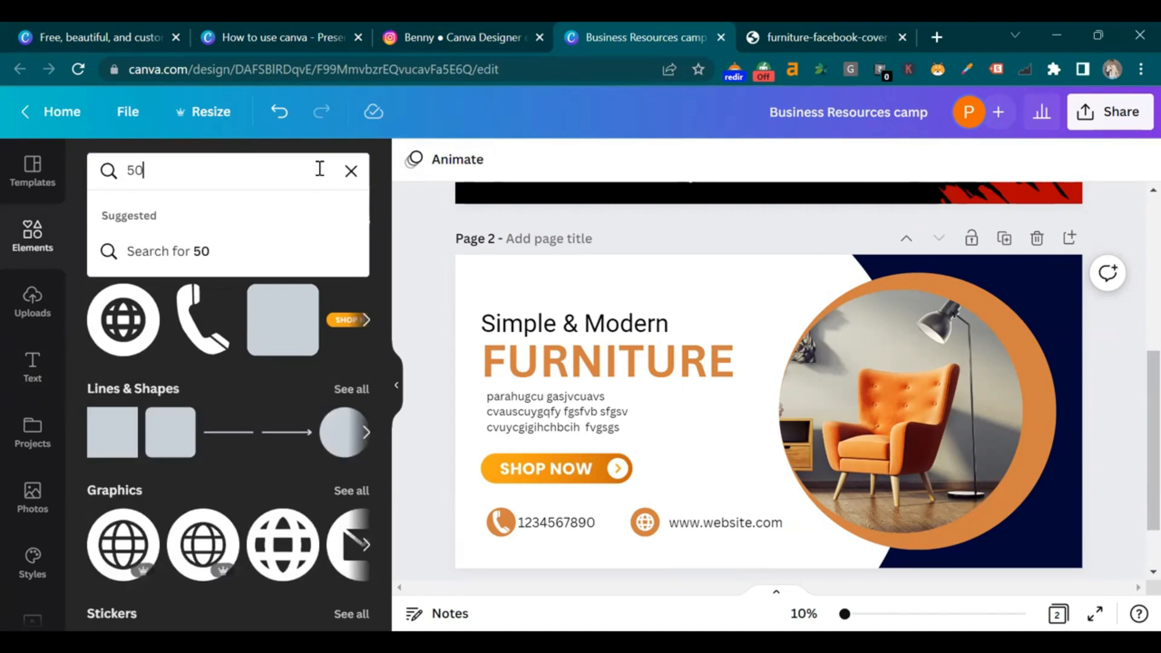
{"action": "type", "text": " % off"}
{"action": "key", "text": "Return"}
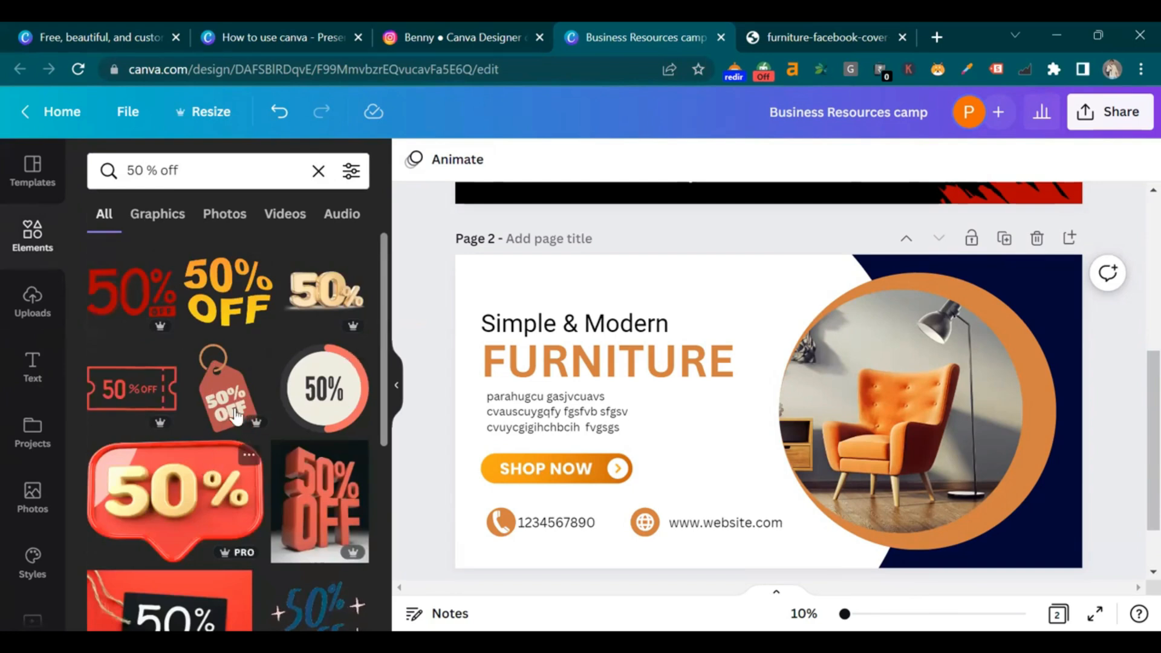
{"action": "scroll", "coordinate": [258, 309], "scroll_direction": "down", "scroll_amount": 2}
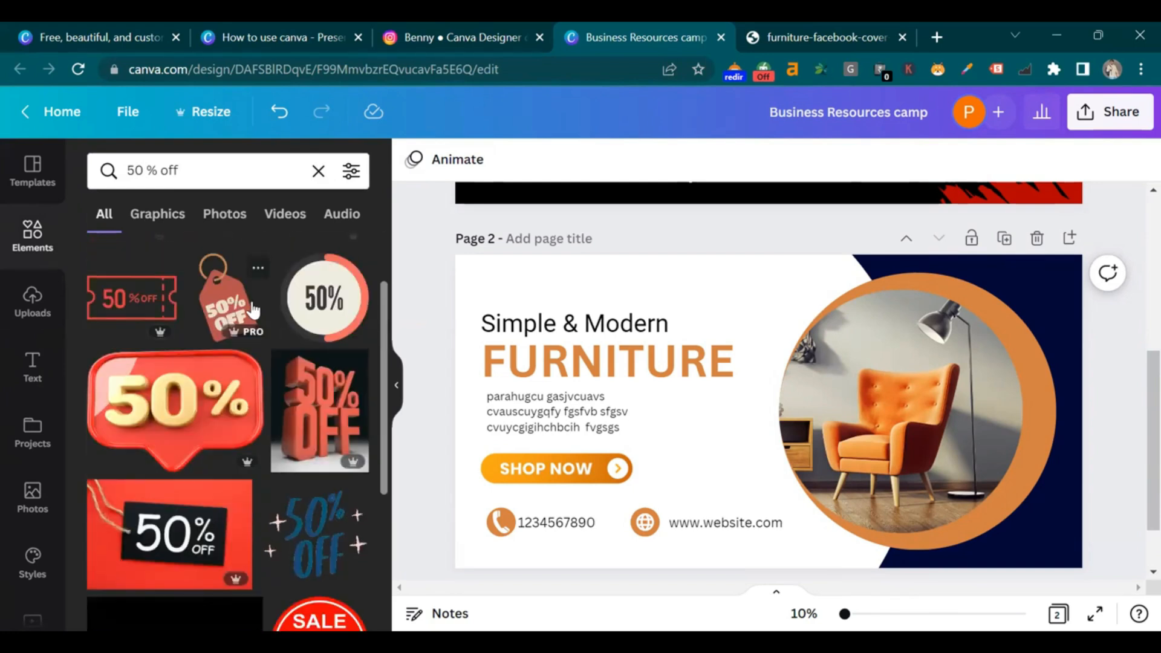
{"action": "scroll", "coordinate": [253, 310], "scroll_direction": "down", "scroll_amount": 7}
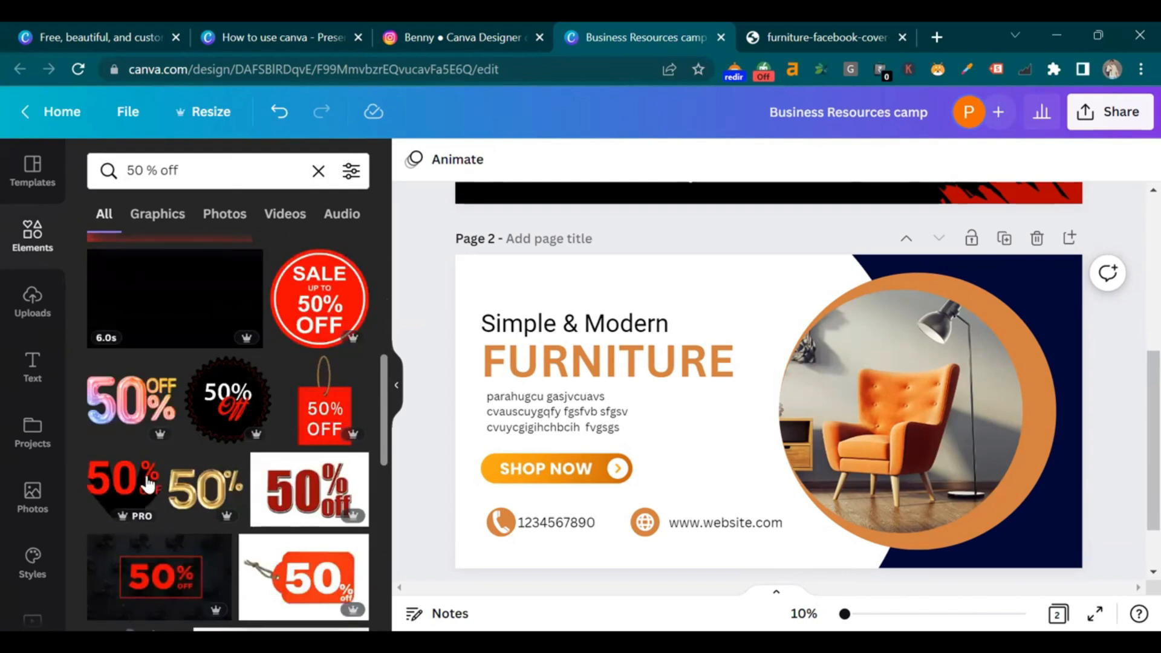
{"action": "scroll", "coordinate": [181, 478], "scroll_direction": "down", "scroll_amount": 6}
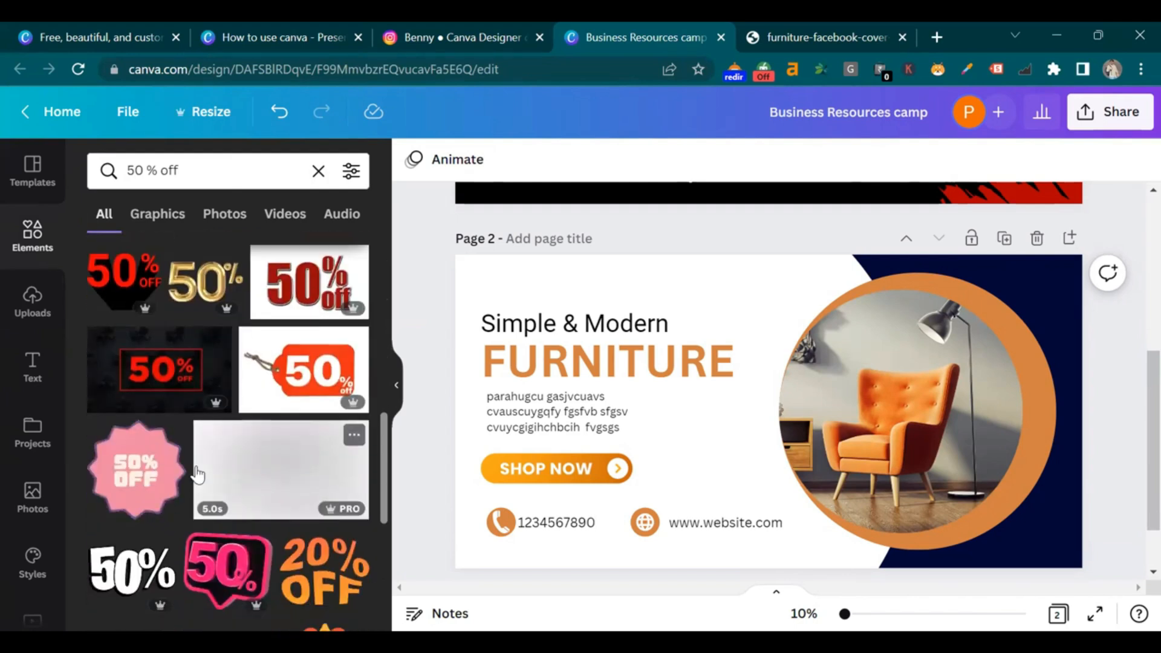
{"action": "left_click", "coordinate": [143, 423]}
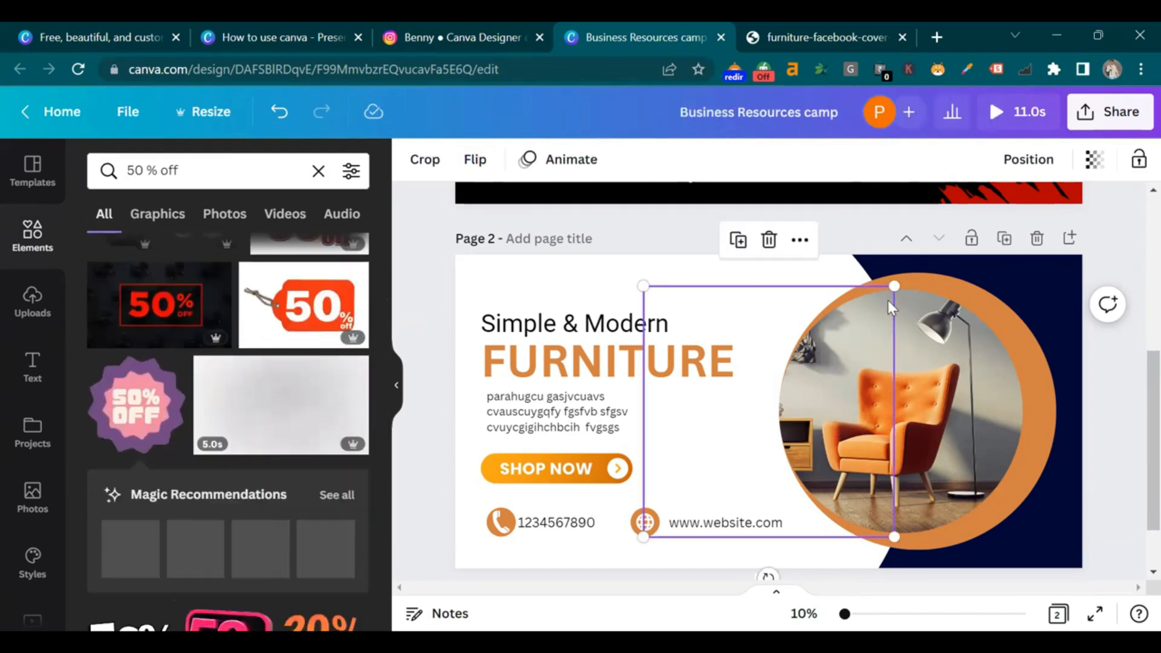
{"action": "left_click_drag", "start_coordinate": [845, 351], "coordinate": [798, 447]}
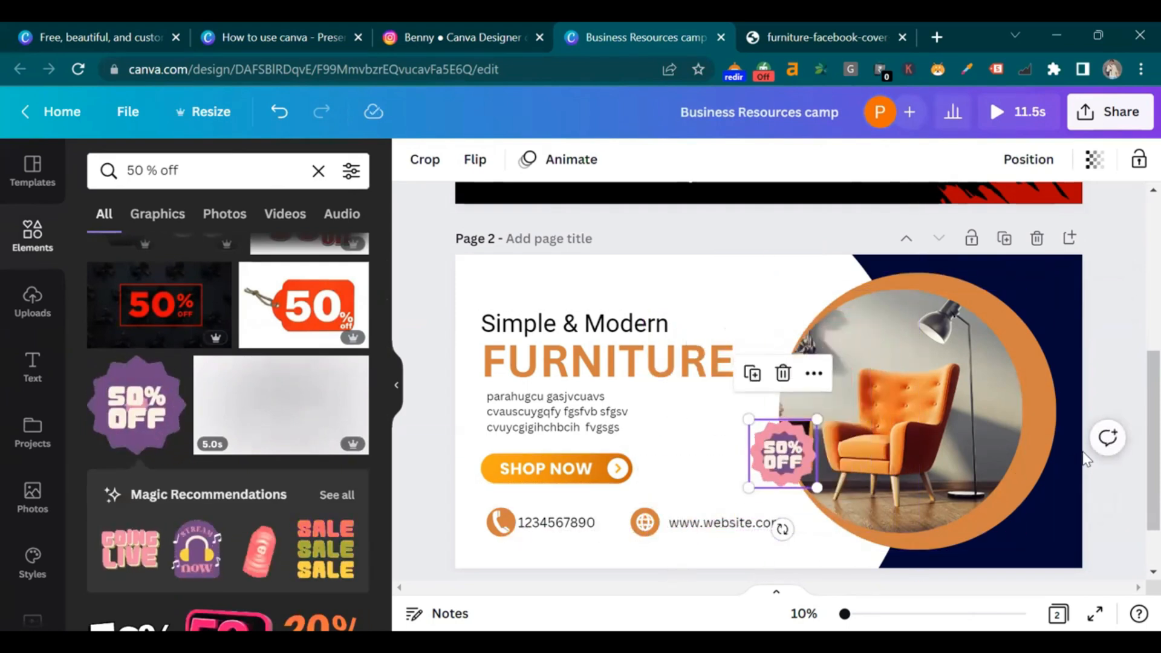
{"action": "key", "text": "Delete"}
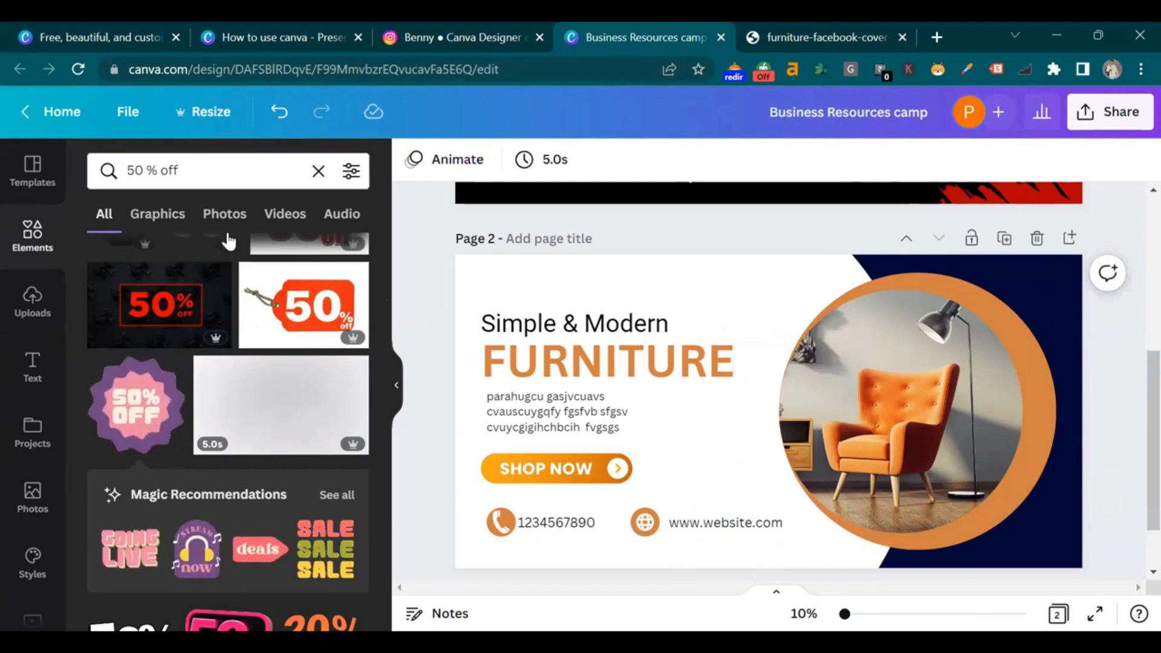
Add the orange 50% OFF badge, shrink it, and set it on the photo circle's upper-left edge
{"action": "scroll", "coordinate": [259, 284], "scroll_direction": "down", "scroll_amount": 5}
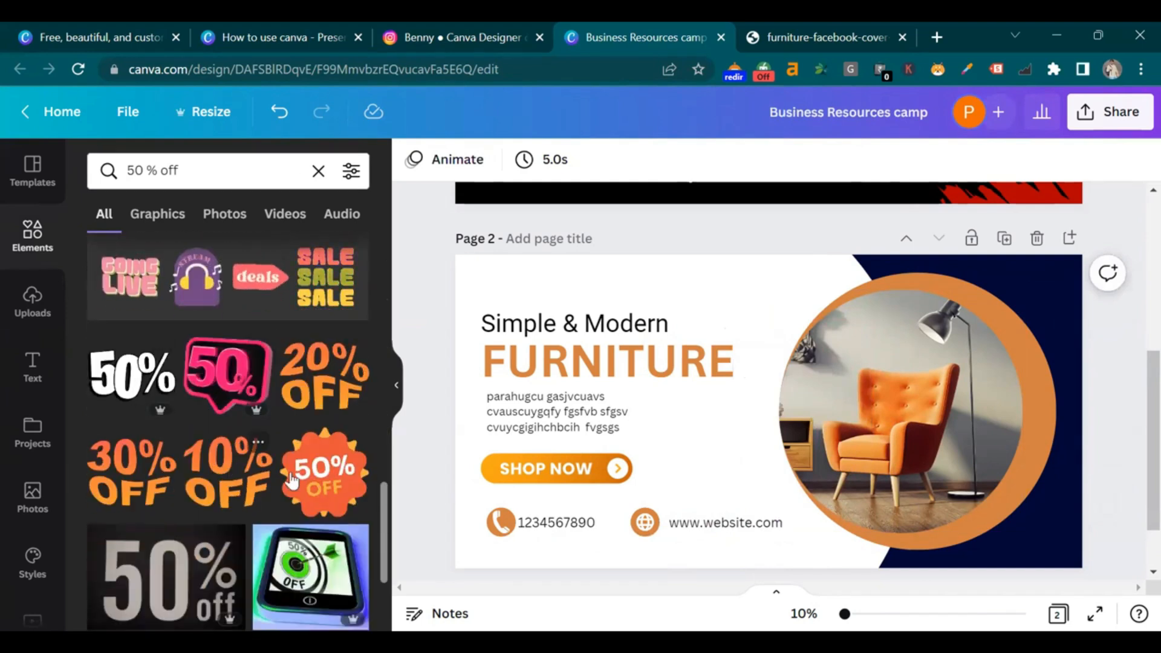
{"action": "left_click", "coordinate": [325, 473]}
{"action": "left_click_drag", "start_coordinate": [894, 536], "coordinate": [700, 361]}
{"action": "left_click_drag", "start_coordinate": [700, 300], "coordinate": [881, 407]}
{"action": "left_click_drag", "start_coordinate": [761, 418], "coordinate": [814, 305]}
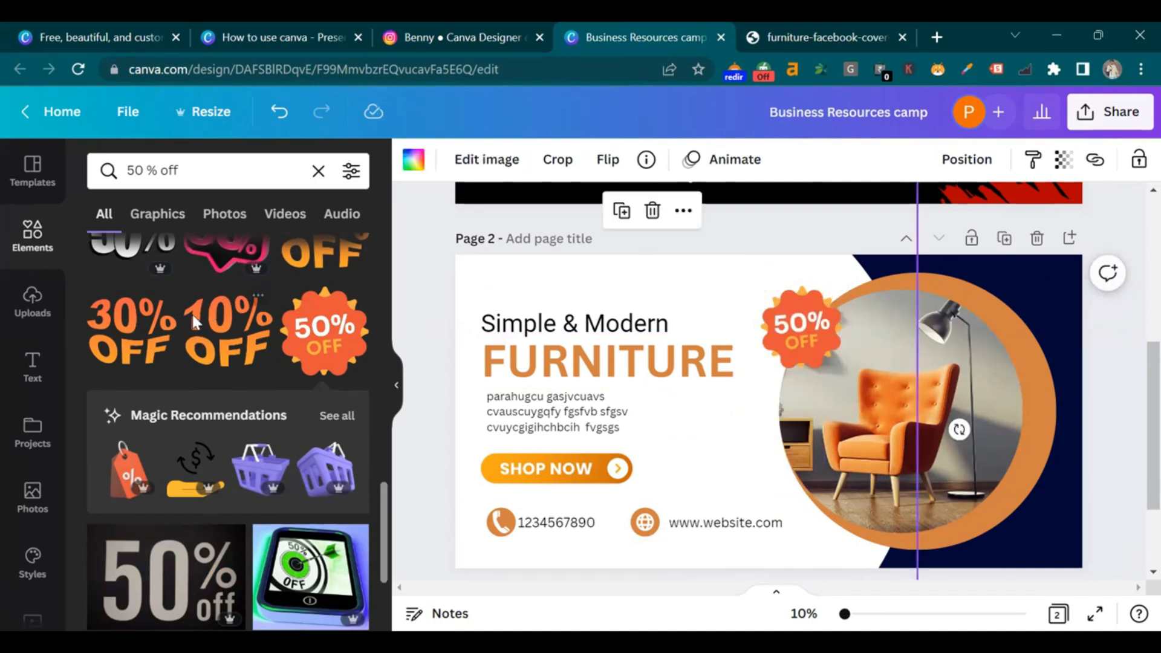
{"action": "scroll", "coordinate": [191, 312], "scroll_direction": "down", "scroll_amount": 5}
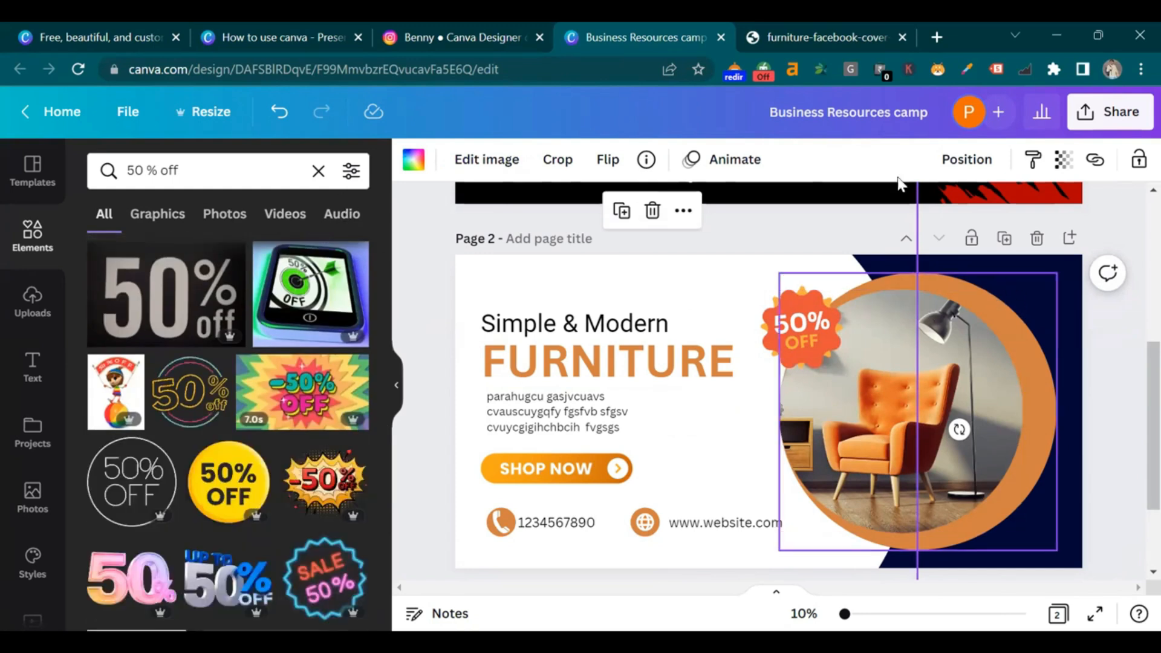
{"action": "left_click", "coordinate": [865, 35]}
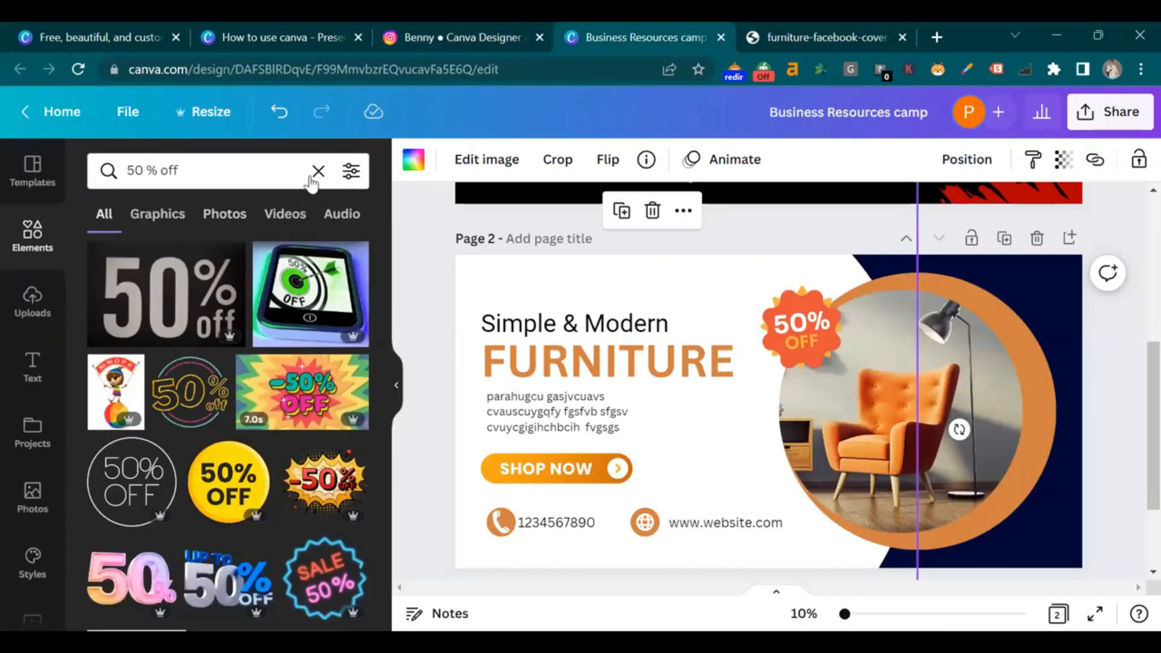
Search for circles and add a white circle beside the chair photo
{"action": "left_click", "coordinate": [311, 177]}
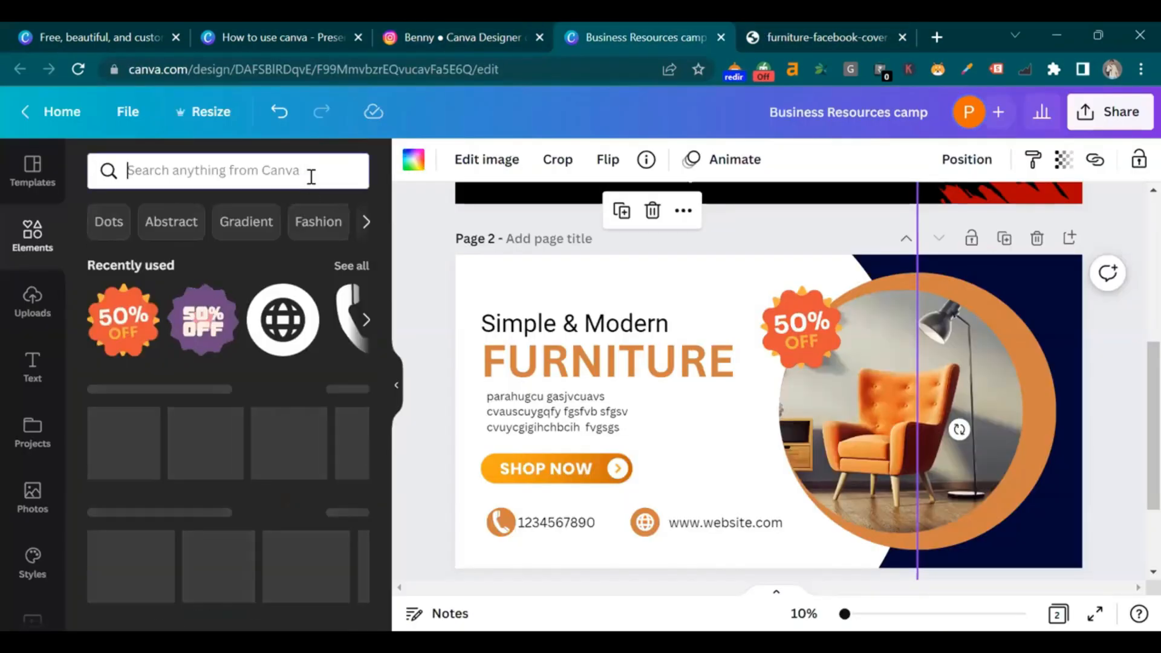
{"action": "type", "text": "circle"}
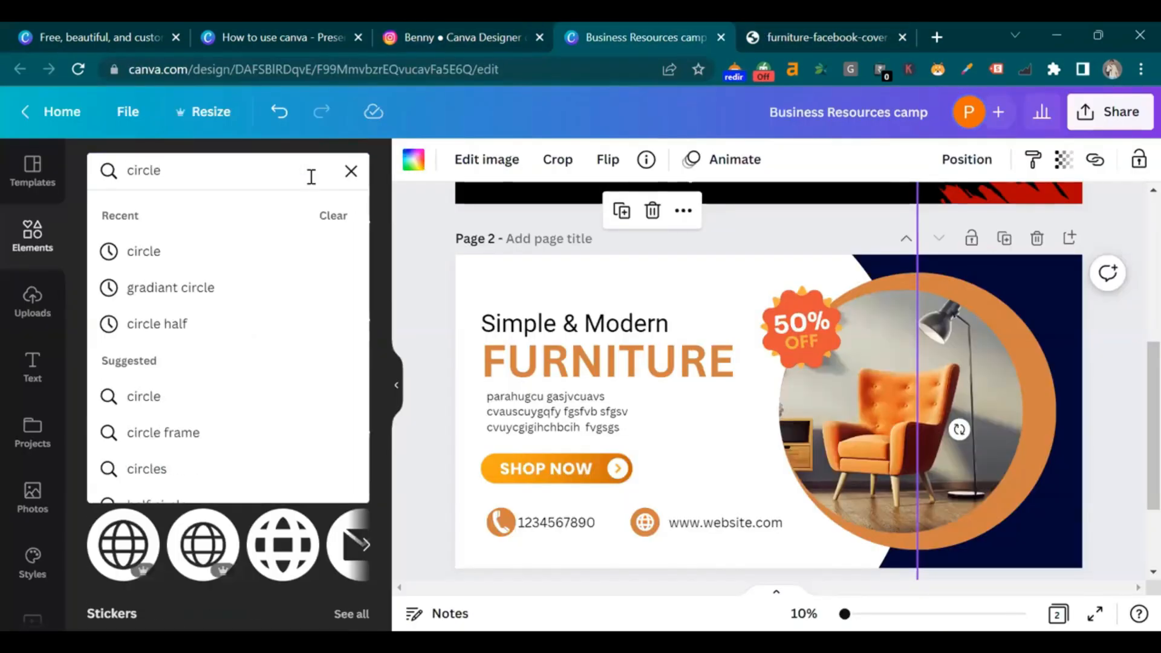
{"action": "left_click", "coordinate": [127, 252]}
{"action": "left_click_drag", "start_coordinate": [595, 351], "coordinate": [769, 411]}
{"action": "left_click", "coordinate": [511, 159]}
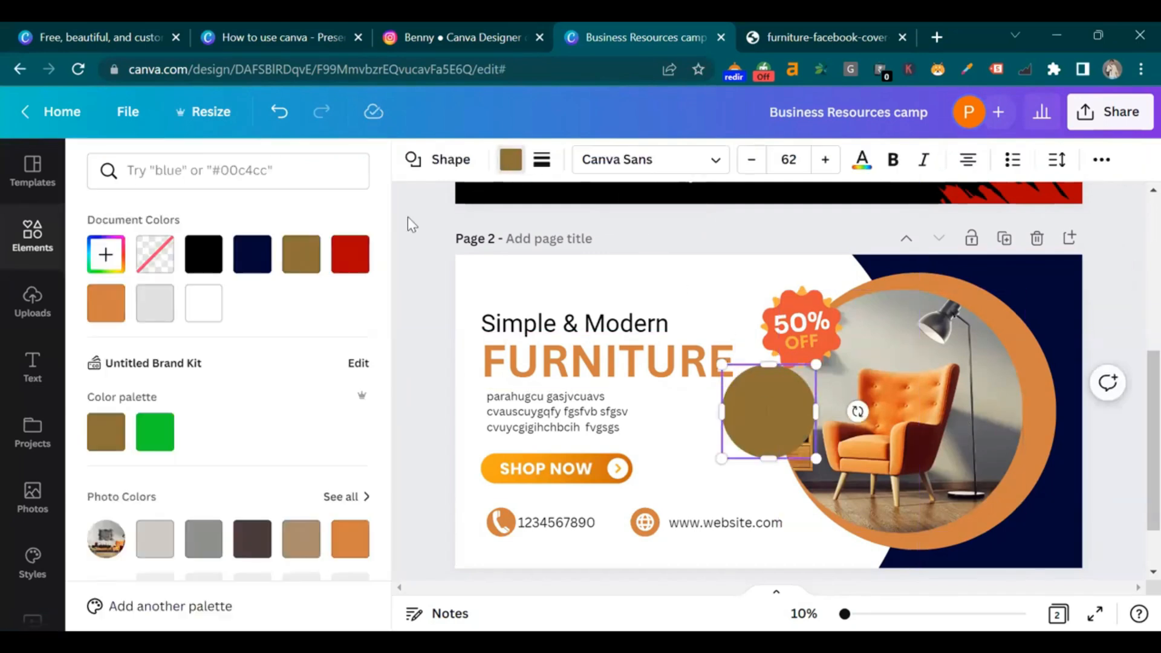
{"action": "left_click", "coordinate": [211, 311]}
Set the white circle's transparency to 50 and move it beside the lamp
{"action": "left_click", "coordinate": [1102, 159]}
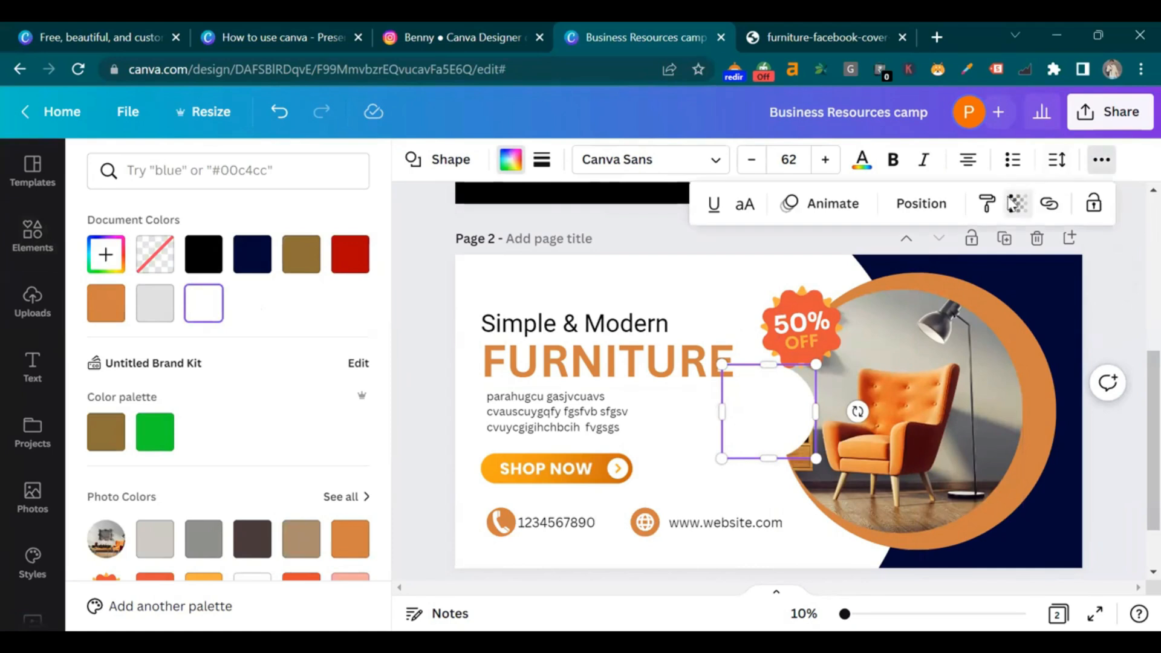
{"action": "left_click", "coordinate": [1016, 205]}
{"action": "mouse_move", "coordinate": [889, 278]}
{"action": "left_mouse_down"}
{"action": "mouse_move", "coordinate": [844, 277]}
{"action": "mouse_move", "coordinate": [889, 278]}
{"action": "left_mouse_up"}
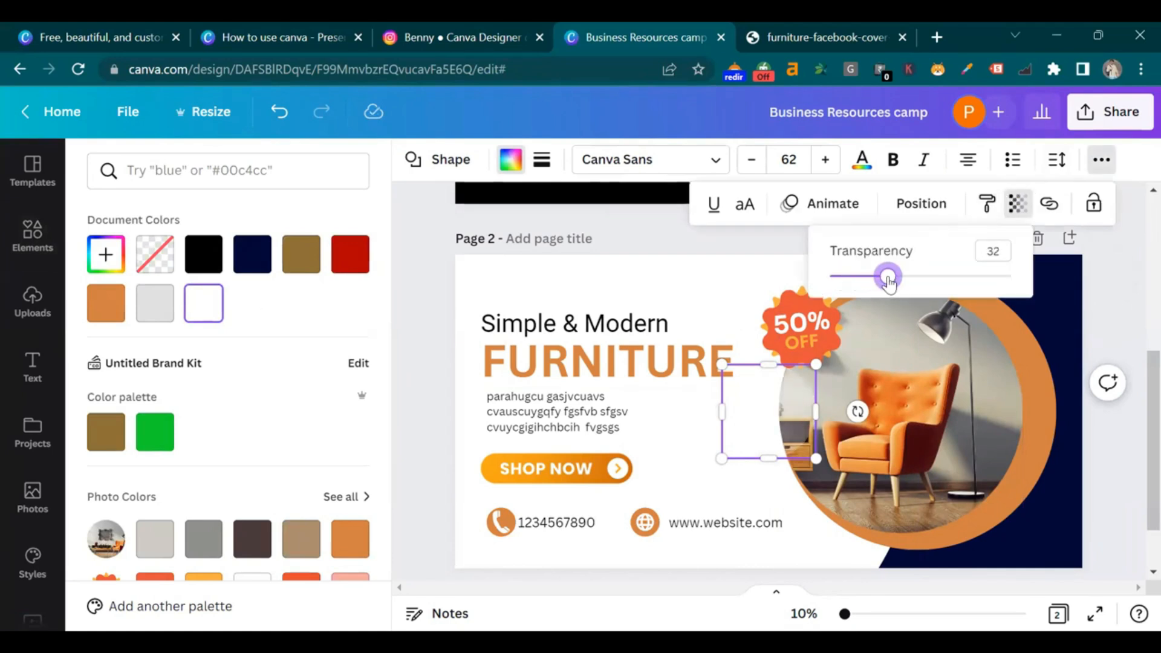
{"action": "left_click_drag", "start_coordinate": [901, 287], "coordinate": [922, 282]}
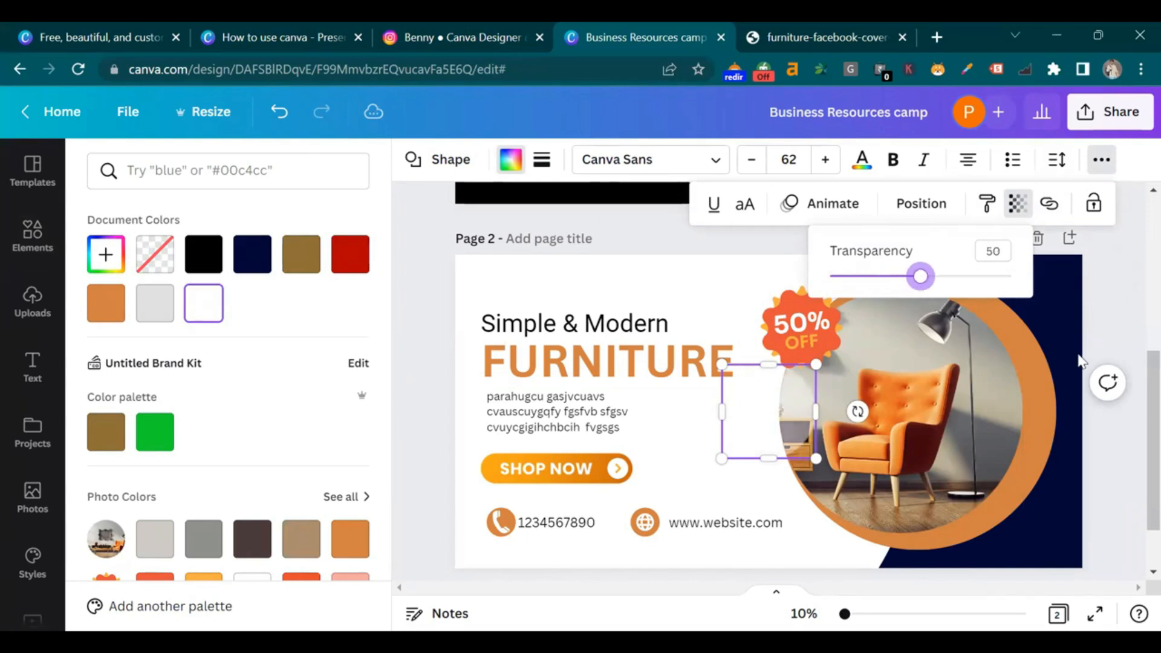
{"action": "left_click_drag", "start_coordinate": [793, 425], "coordinate": [993, 309]}
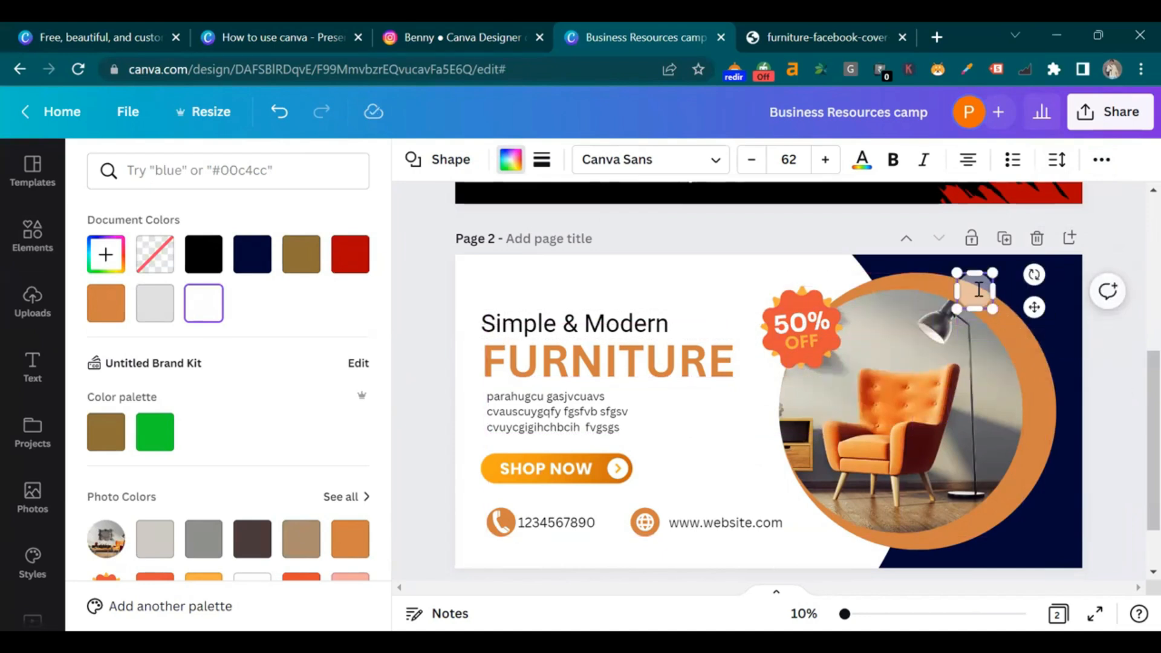
Nudge the translucent circle right, then delete it
{"action": "left_click", "coordinate": [1112, 345]}
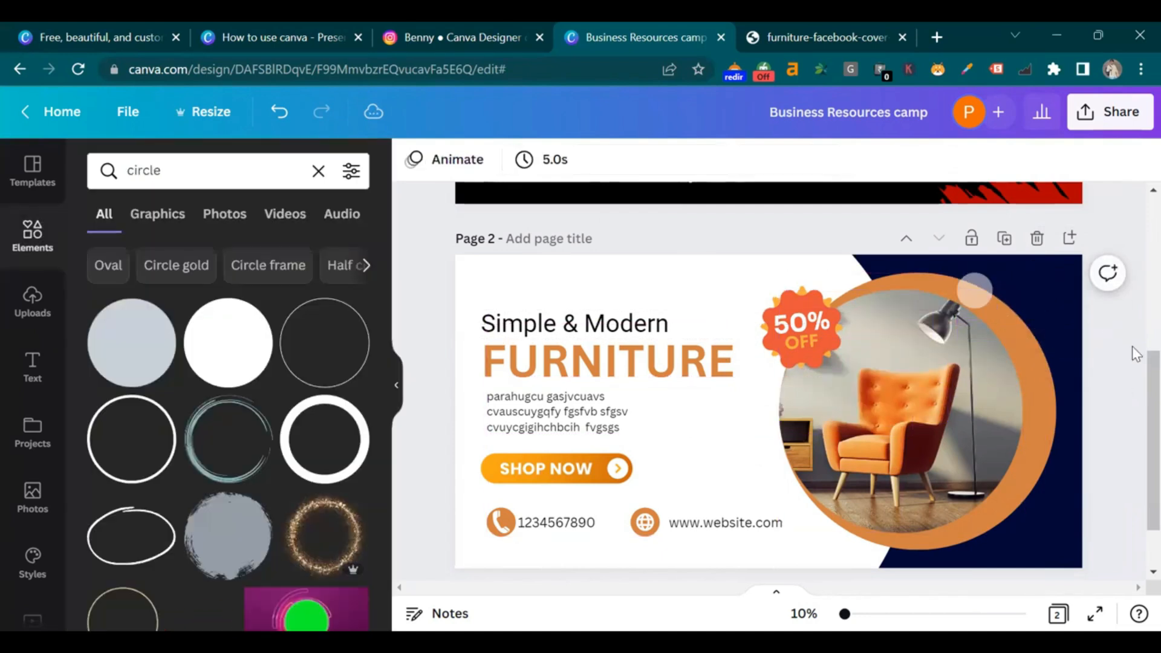
{"action": "left_click_drag", "start_coordinate": [981, 297], "coordinate": [992, 296]}
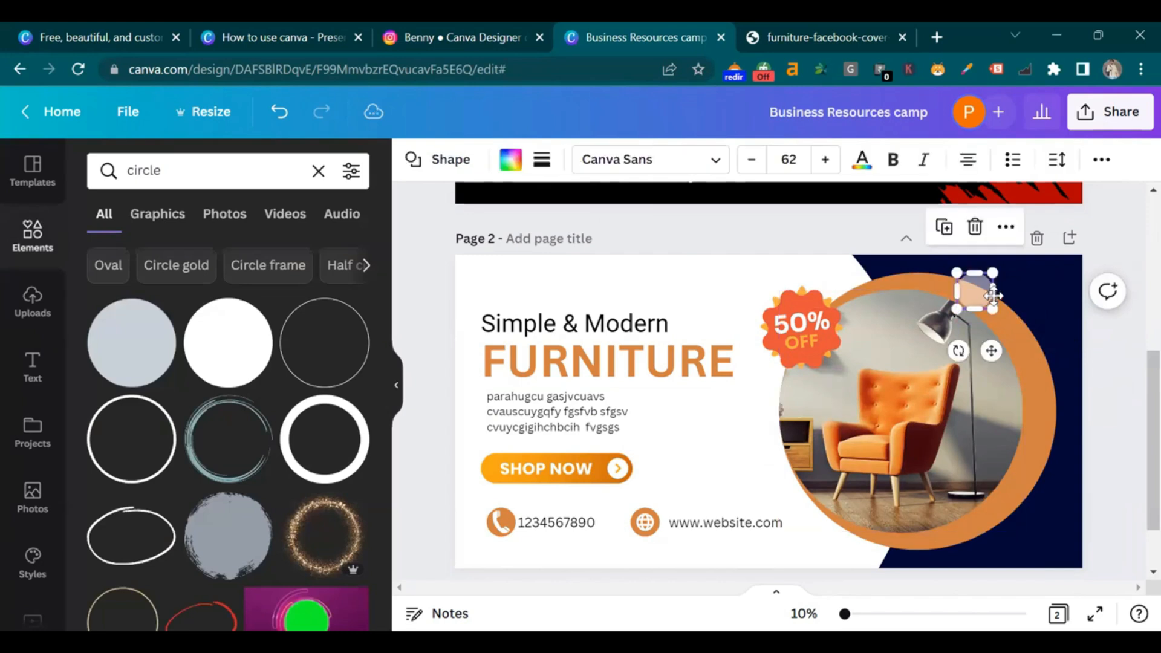
{"action": "left_click", "coordinate": [1128, 348]}
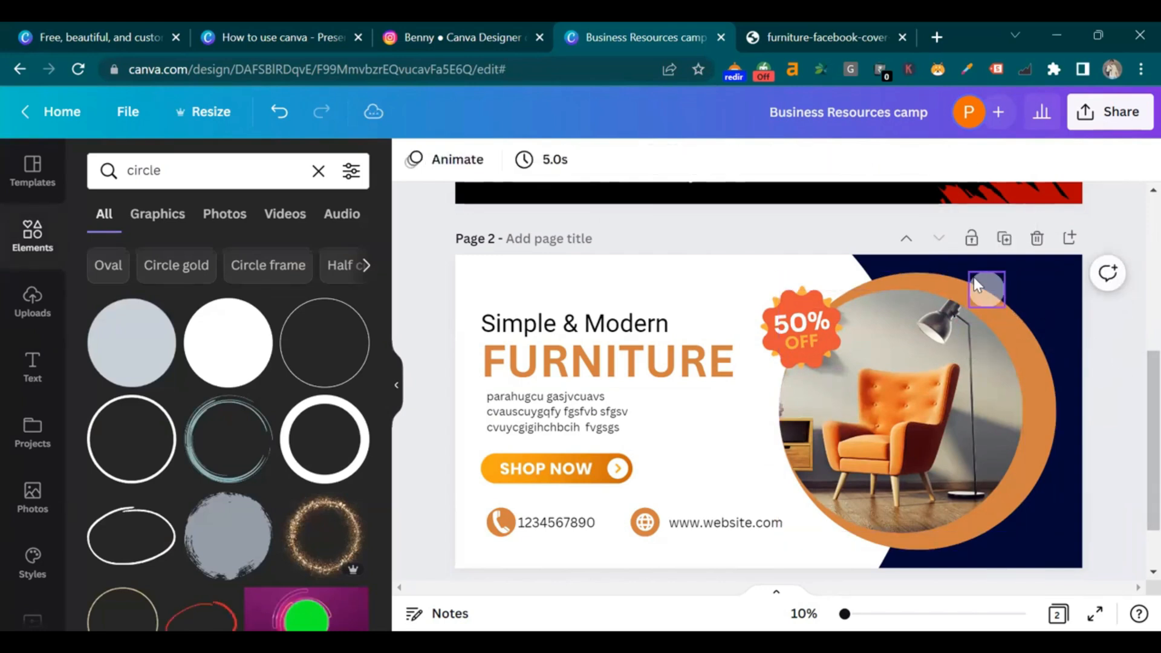
{"action": "left_click", "coordinate": [979, 284]}
{"action": "key", "text": "Delete"}
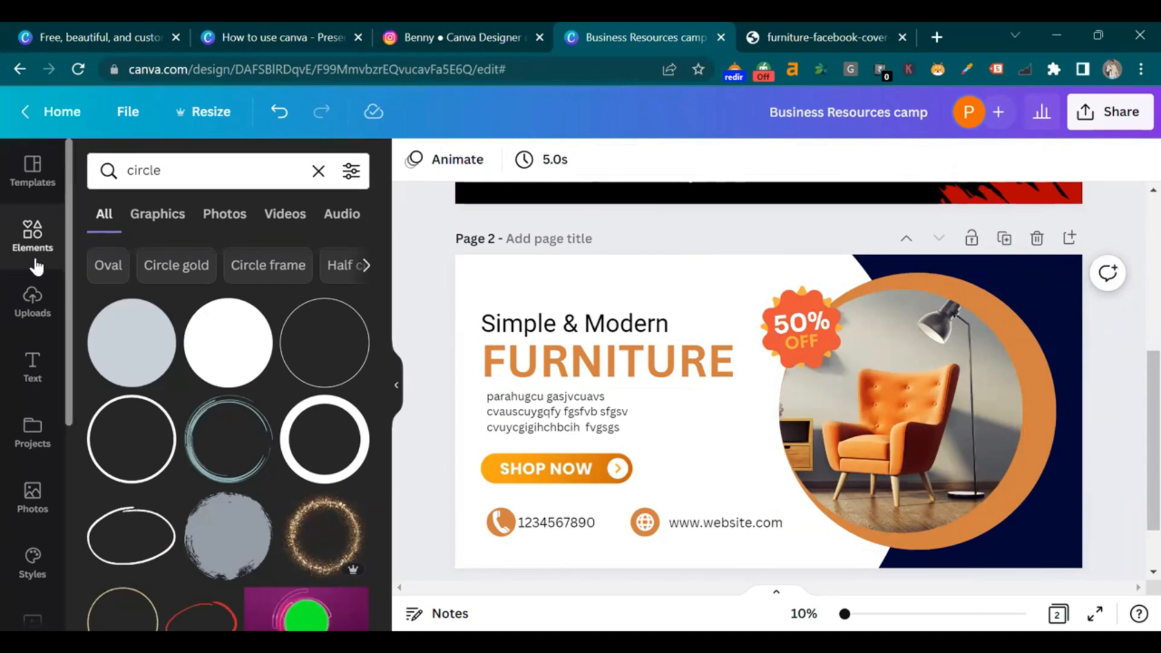
Search Elements for 'bokeh' graphics, correcting the misspelt 'bokhe'
{"action": "left_click", "coordinate": [317, 171]}
{"action": "type", "text": "bo"}
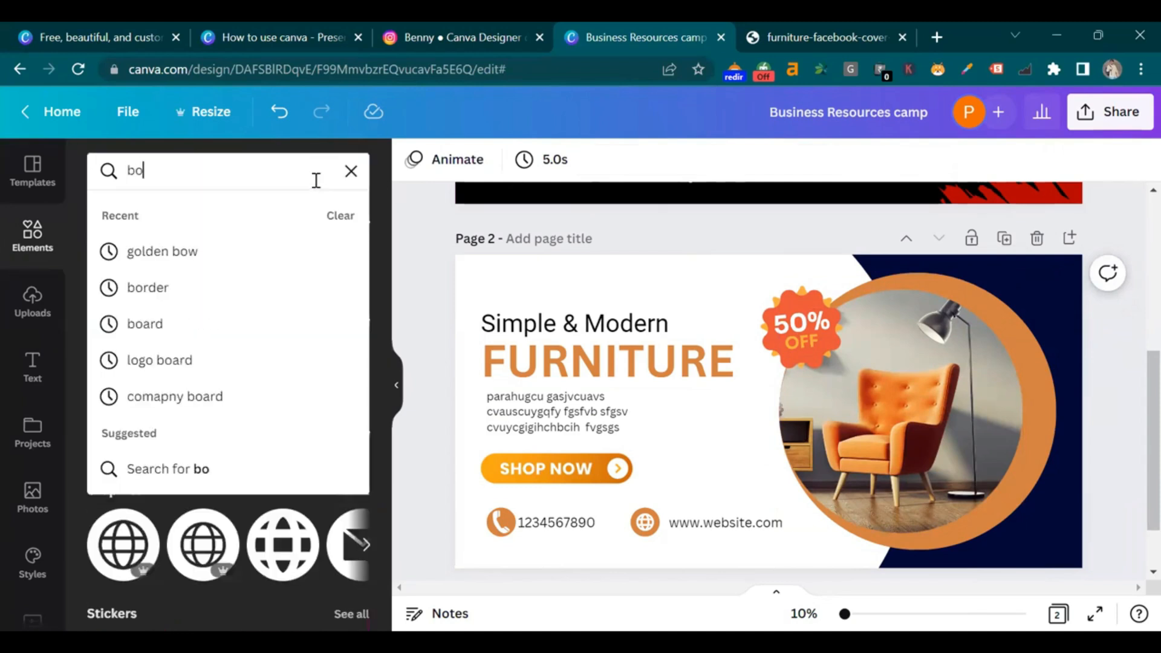
{"action": "type", "text": "khe"}
{"action": "key", "text": "Return"}
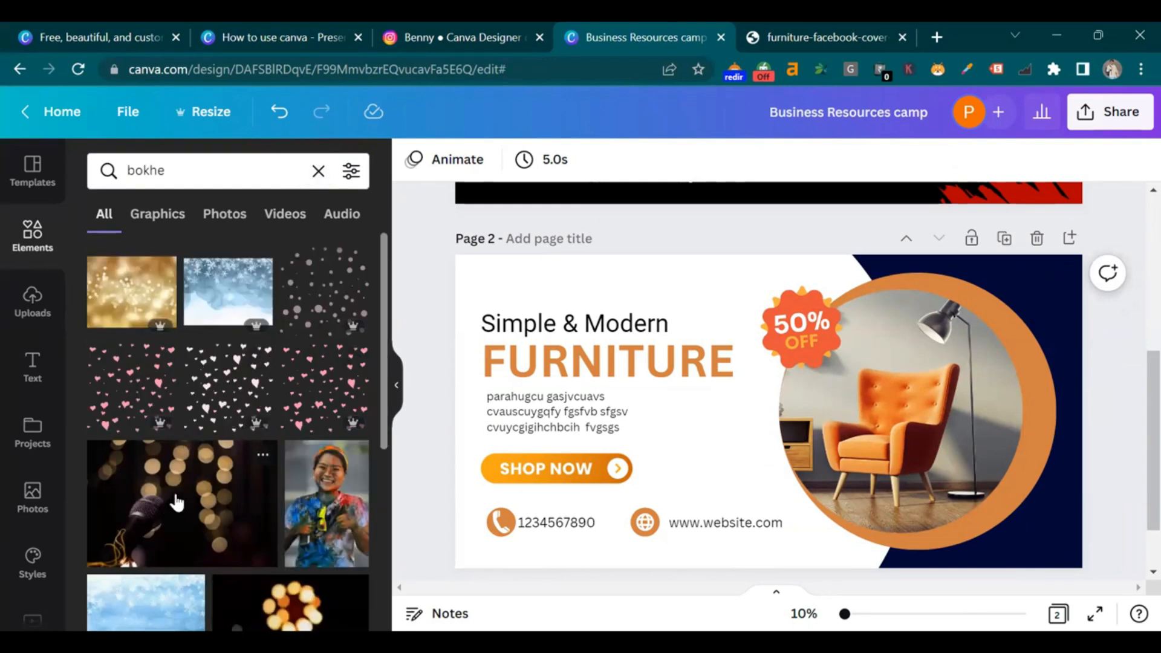
{"action": "scroll", "coordinate": [187, 497], "scroll_direction": "down", "scroll_amount": 3}
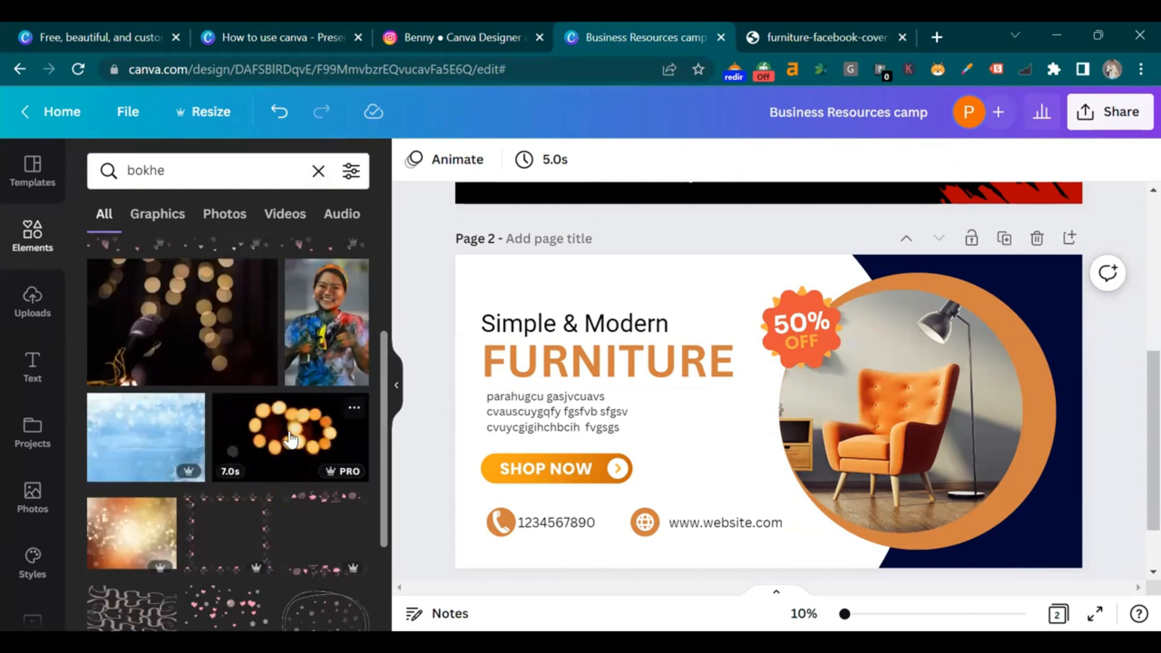
{"action": "scroll", "coordinate": [194, 319], "scroll_direction": "up", "scroll_amount": 2}
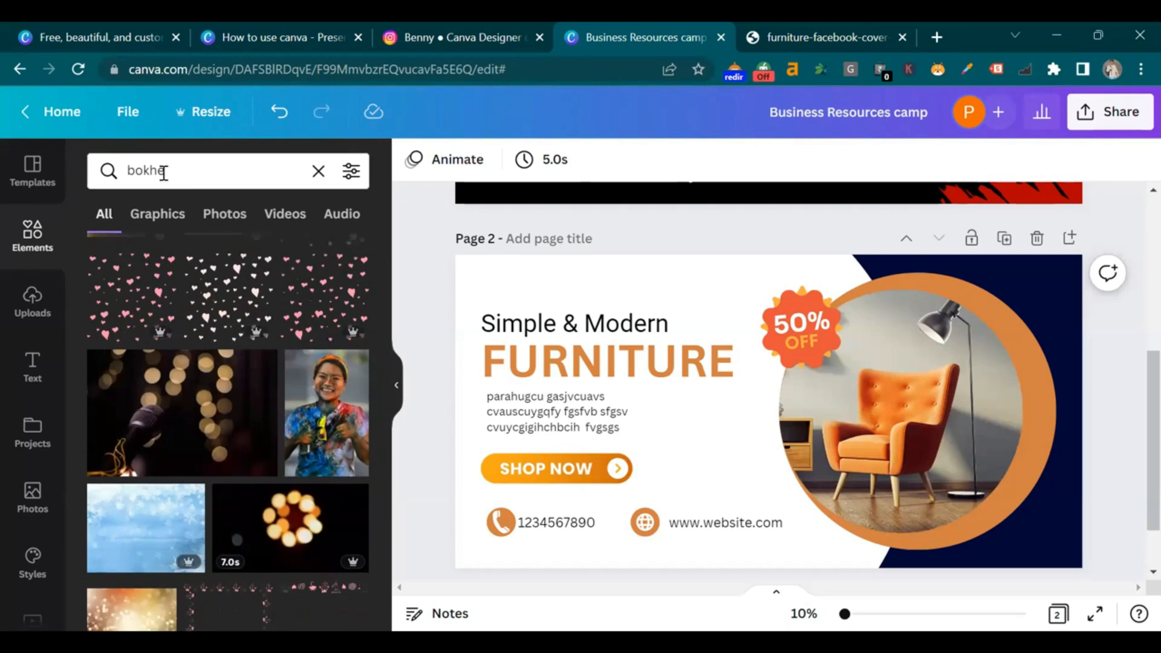
{"action": "left_click", "coordinate": [188, 172]}
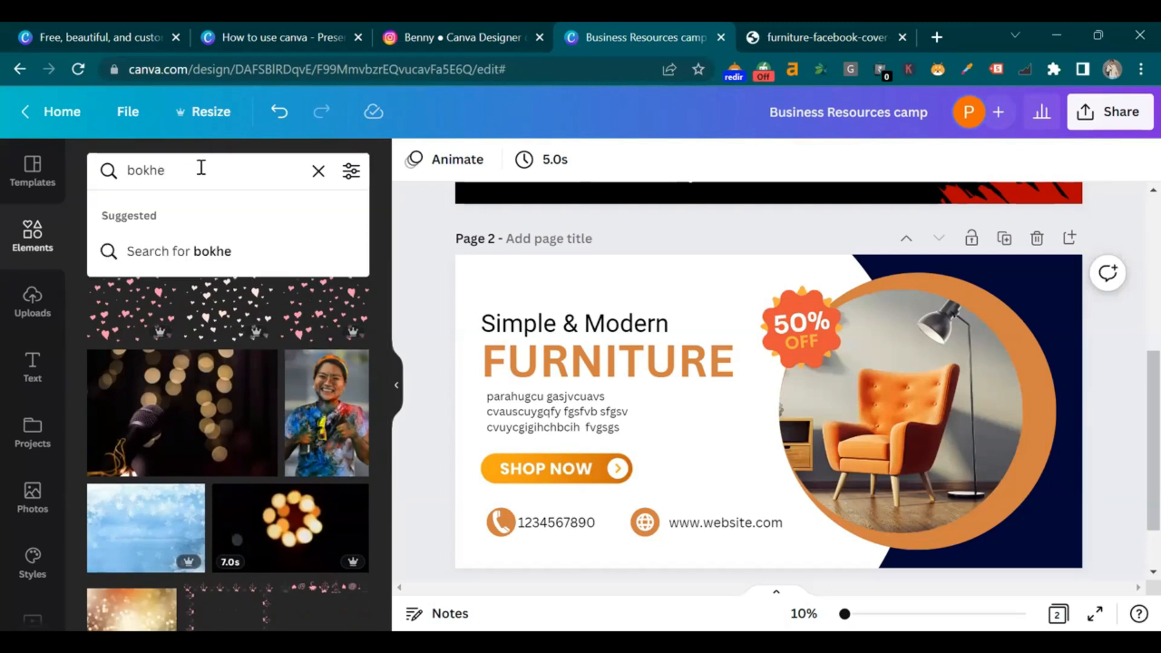
{"action": "key", "text": "BackSpace"}
{"action": "type", "text": "a"}
{"action": "key", "text": "Return"}
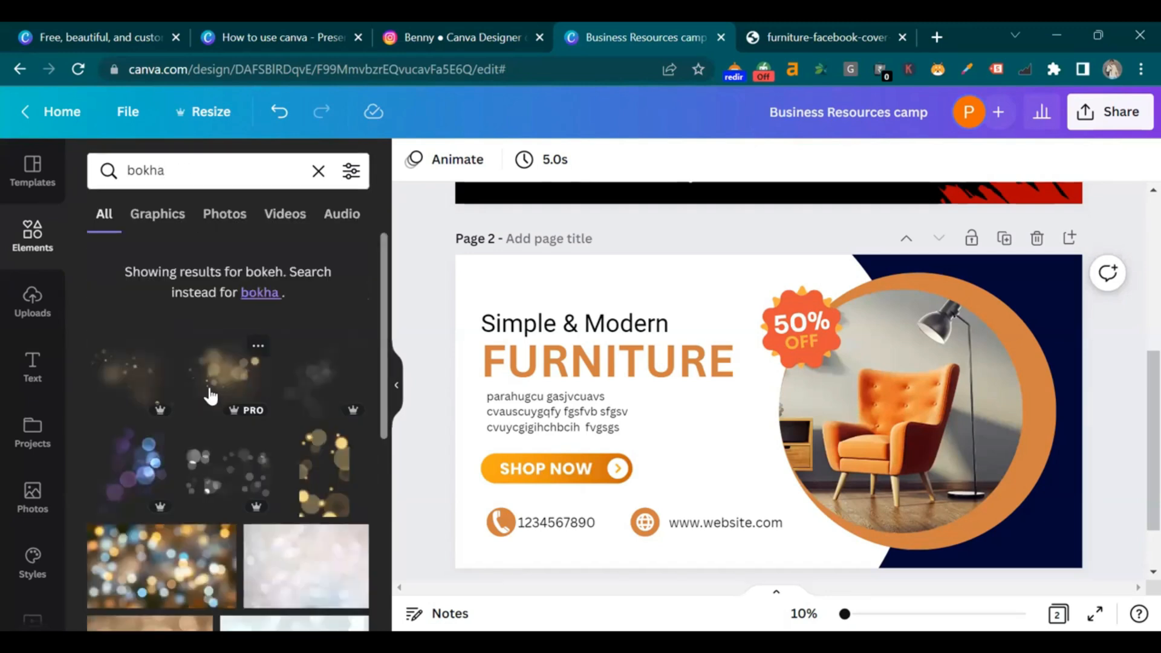
Add a soft bokeh light graphic over the navy right side of the banner
{"action": "left_click", "coordinate": [209, 393]}
{"action": "left_click_drag", "start_coordinate": [829, 440], "coordinate": [1117, 605]}
{"action": "left_click", "coordinate": [1136, 430]}
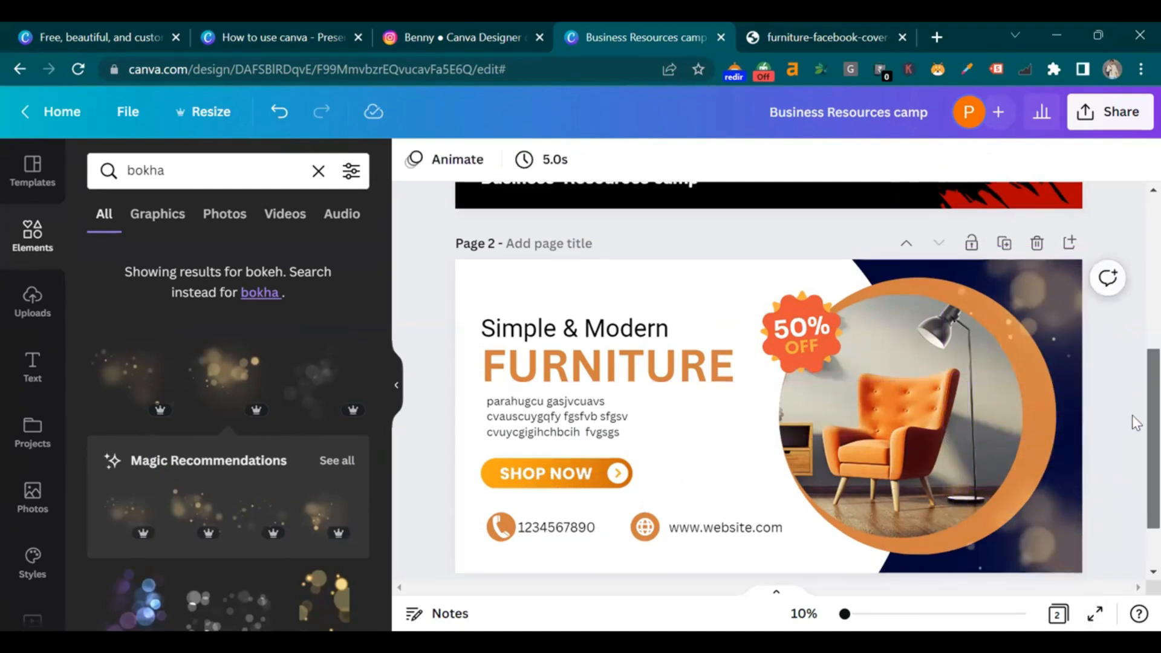
Place pale blue bokeh bubbles in the banner's top-left corner
{"action": "scroll", "coordinate": [1134, 460], "scroll_direction": "down", "scroll_amount": 2}
{"action": "scroll", "coordinate": [123, 516], "scroll_direction": "down", "scroll_amount": 3}
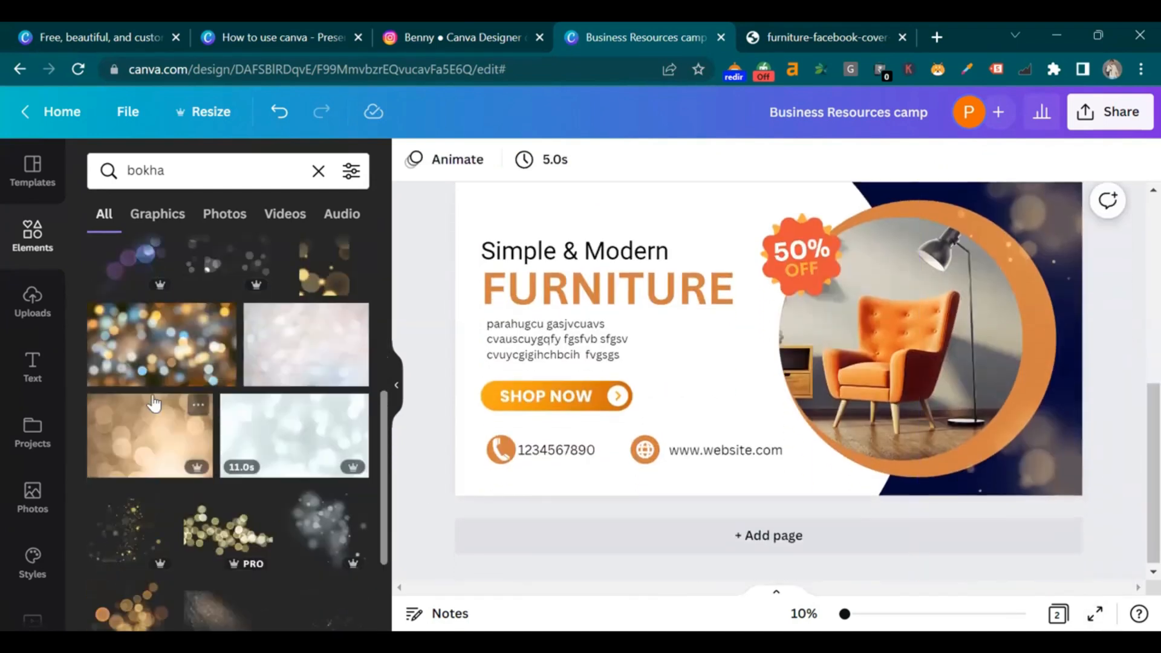
{"action": "left_click_drag", "start_coordinate": [698, 307], "coordinate": [367, 138]}
{"action": "scroll", "coordinate": [545, 320], "scroll_direction": "up", "scroll_amount": 2}
{"action": "scroll", "coordinate": [548, 329], "scroll_direction": "up", "scroll_amount": 2}
{"action": "scroll", "coordinate": [547, 328], "scroll_direction": "down", "scroll_amount": 4}
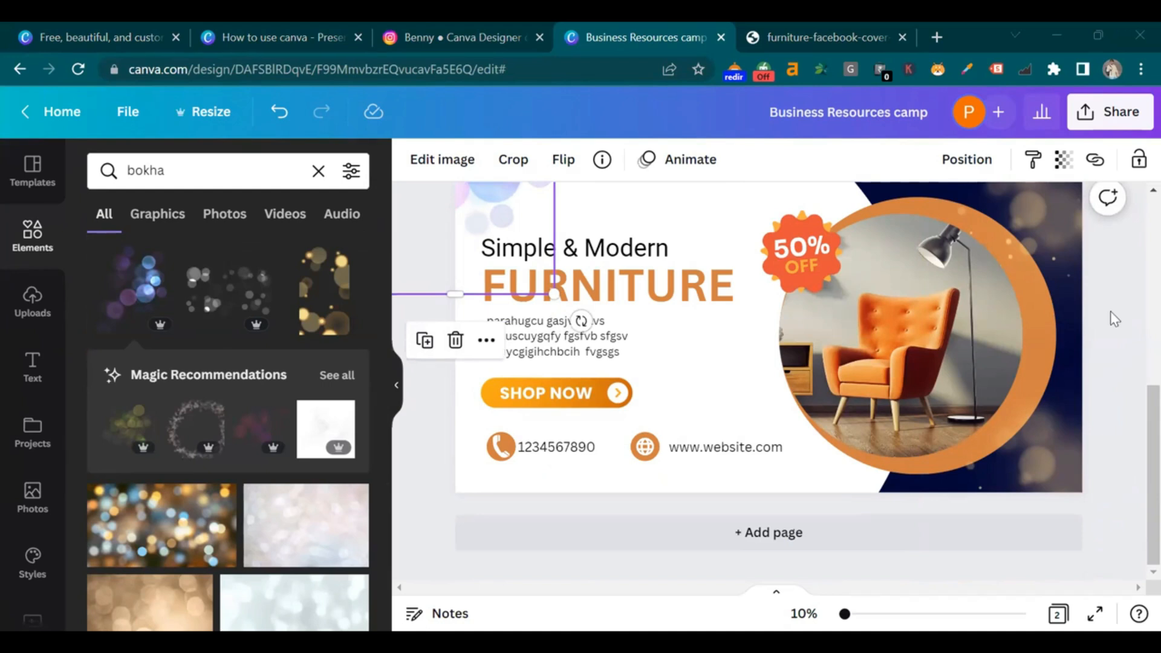
{"action": "left_click", "coordinate": [1136, 407]}
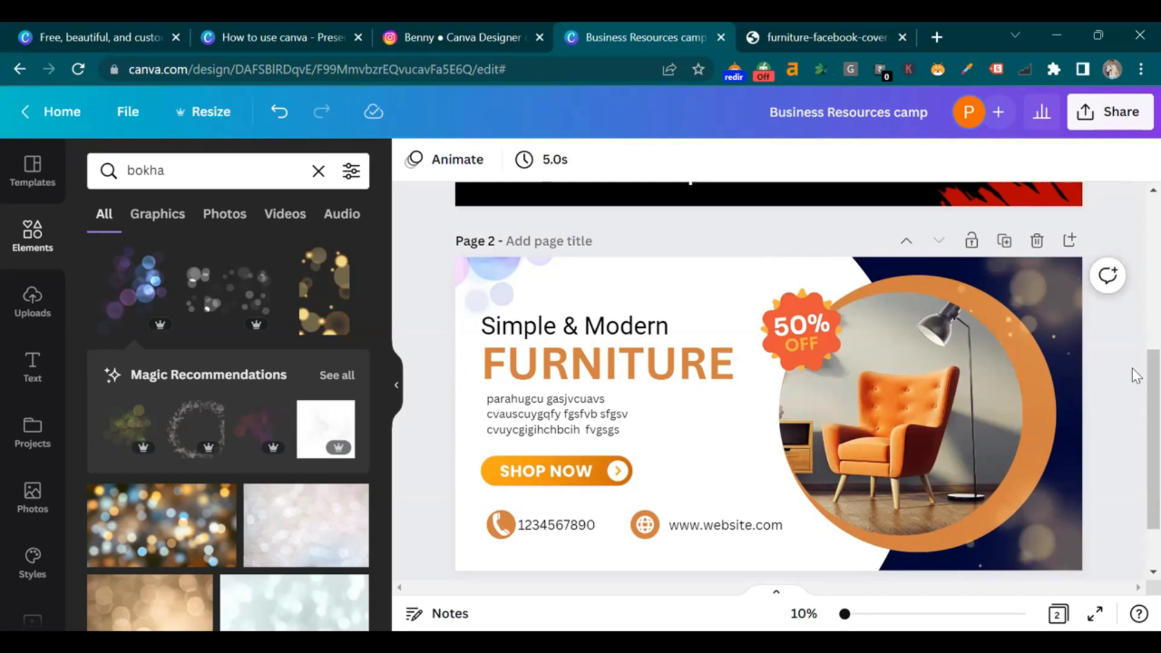
{"action": "left_click_drag", "start_coordinate": [703, 280], "coordinate": [702, 283]}
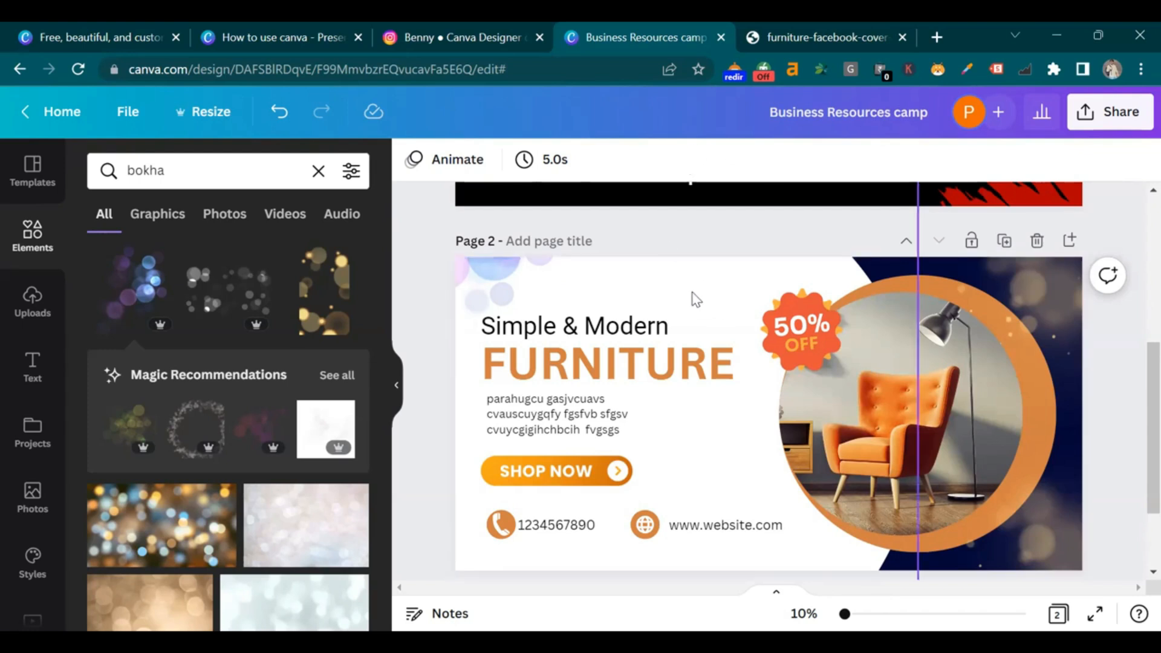